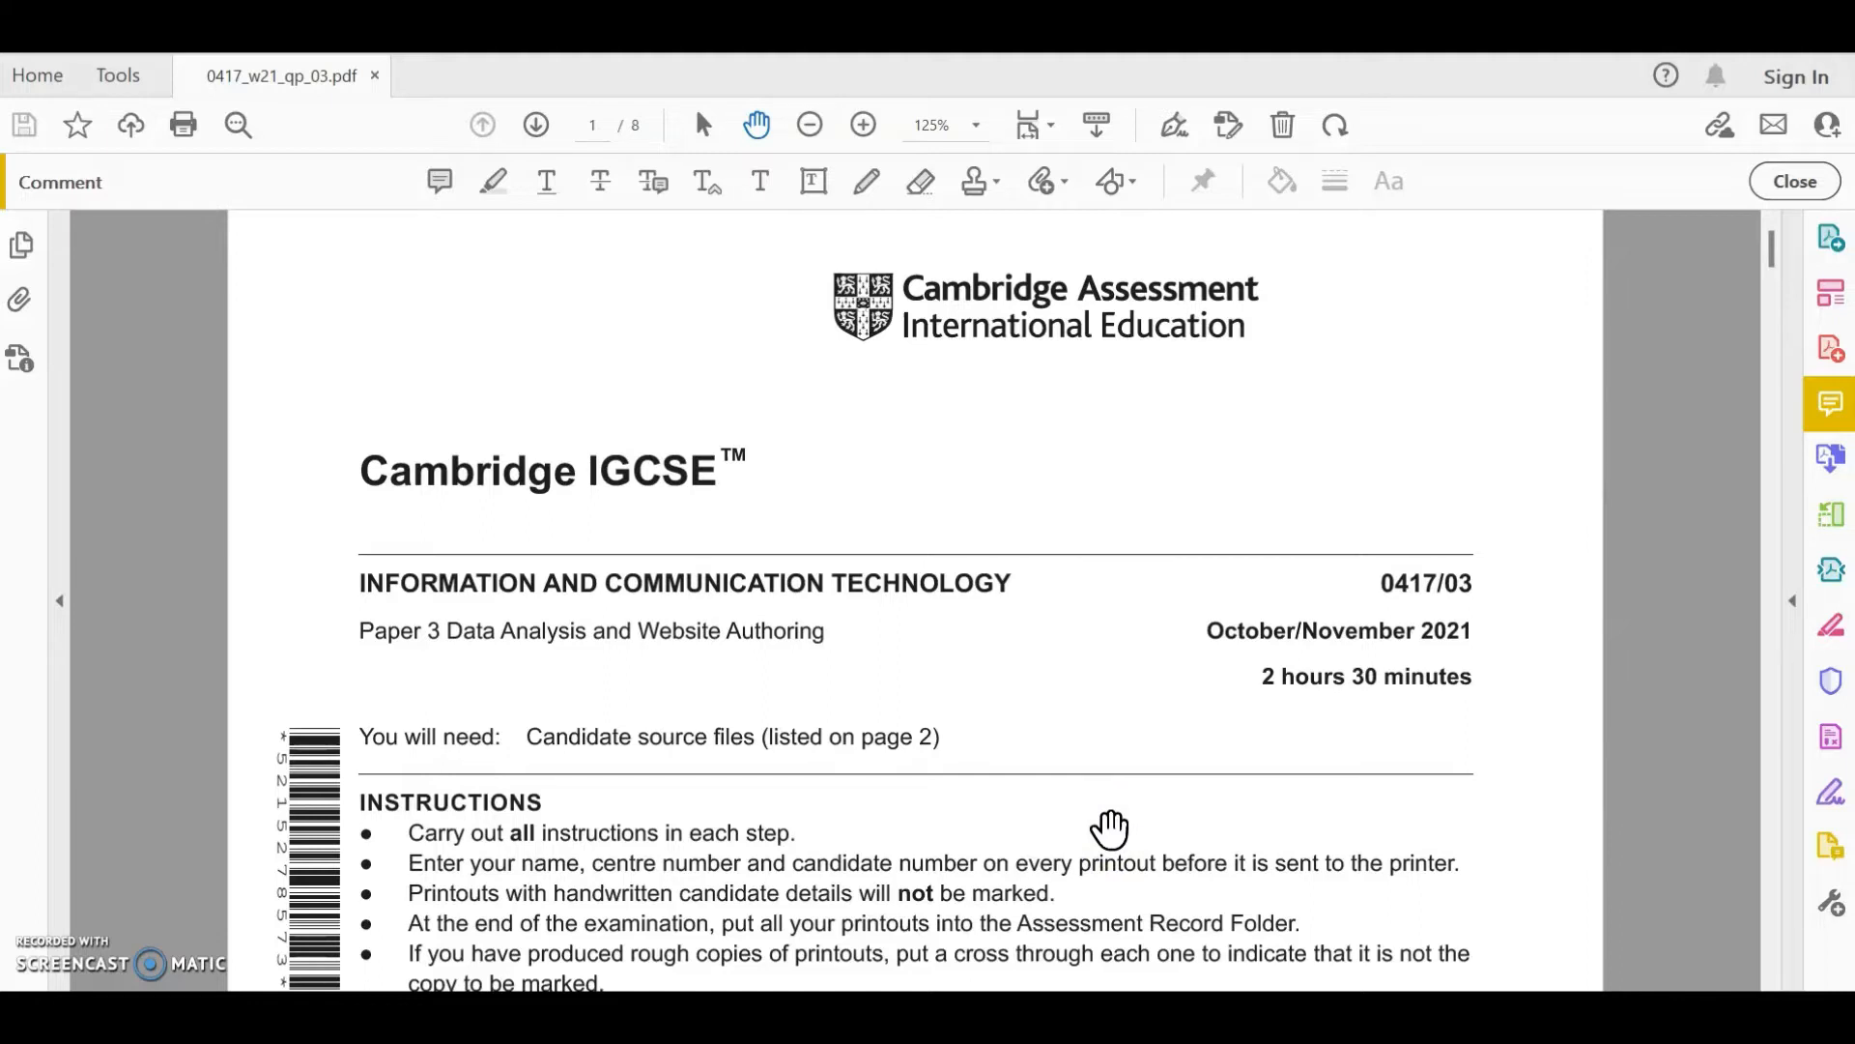
# - Examine the exam paper from the cover instructions through Task 1 to question 1 of Task 2
pyautogui.click(1099, 815)
pyautogui.click(1093, 773)
pyautogui.click(1419, 682)
pyautogui.scroll(-15, 1419, 682)
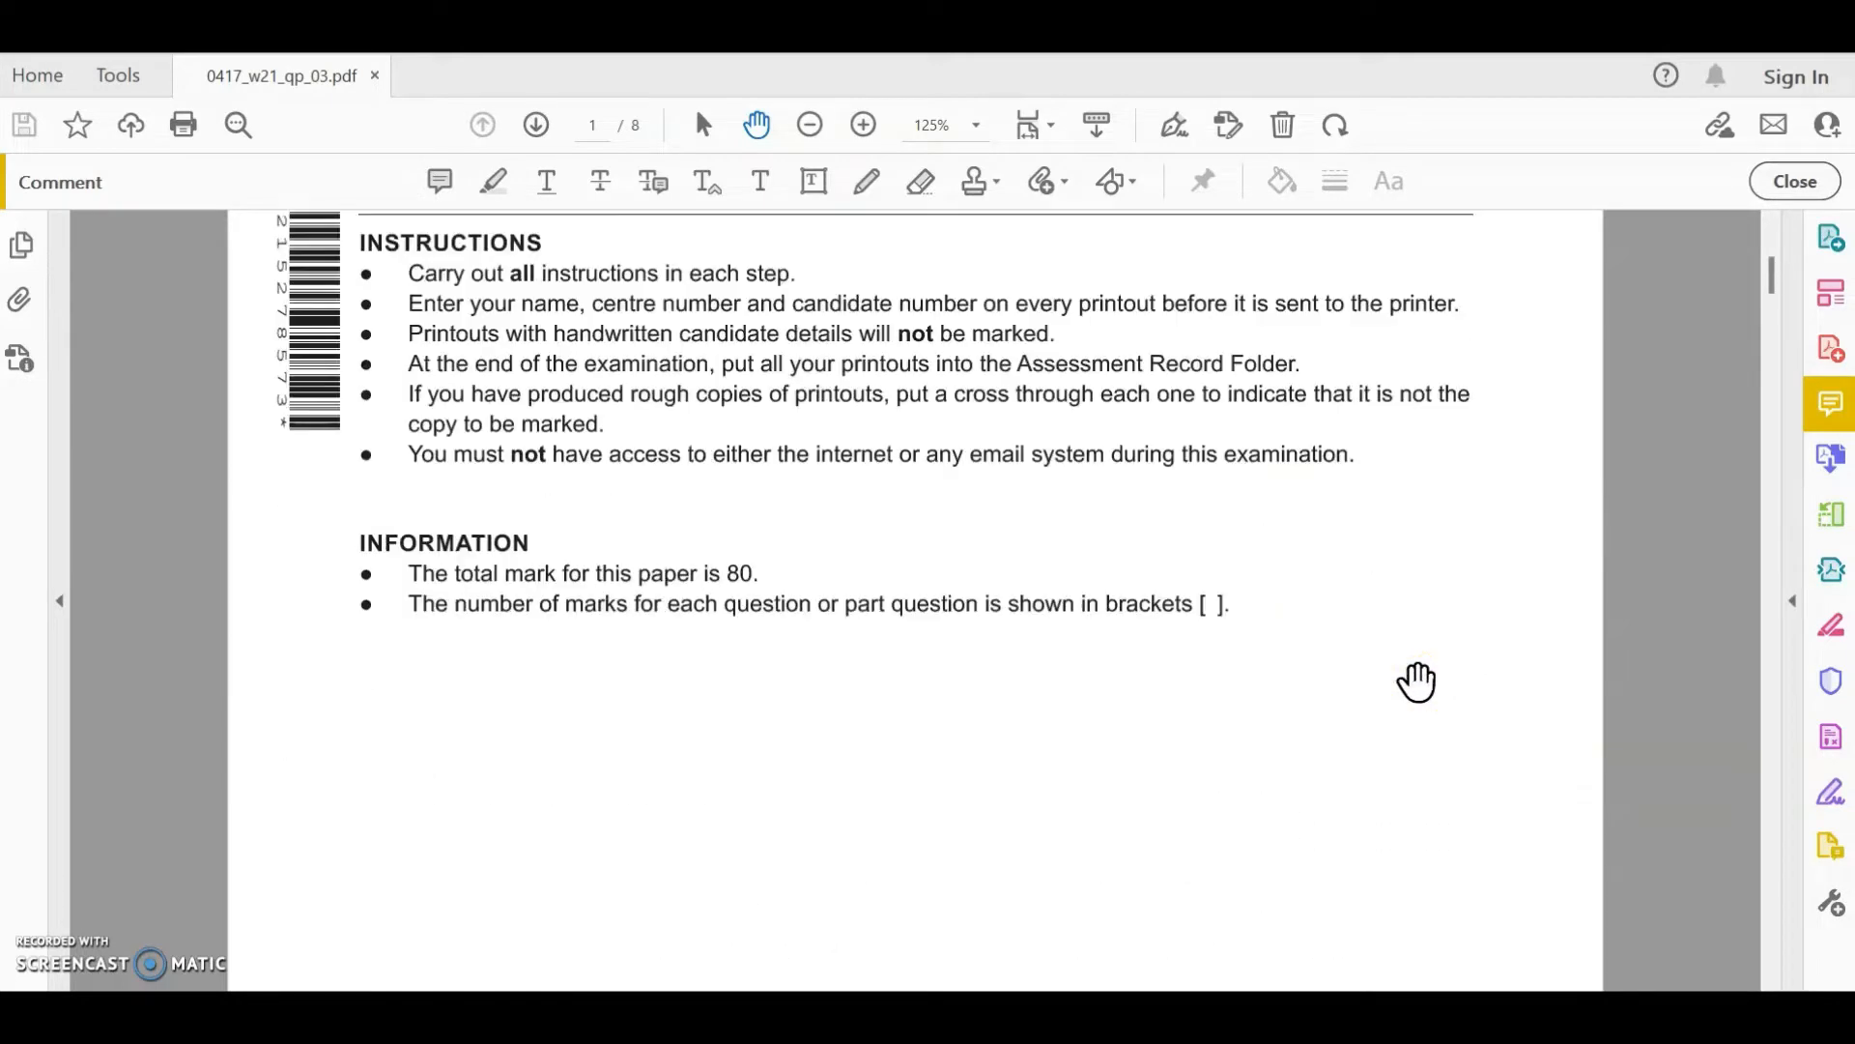
pyautogui.scroll(-4, 1418, 682)
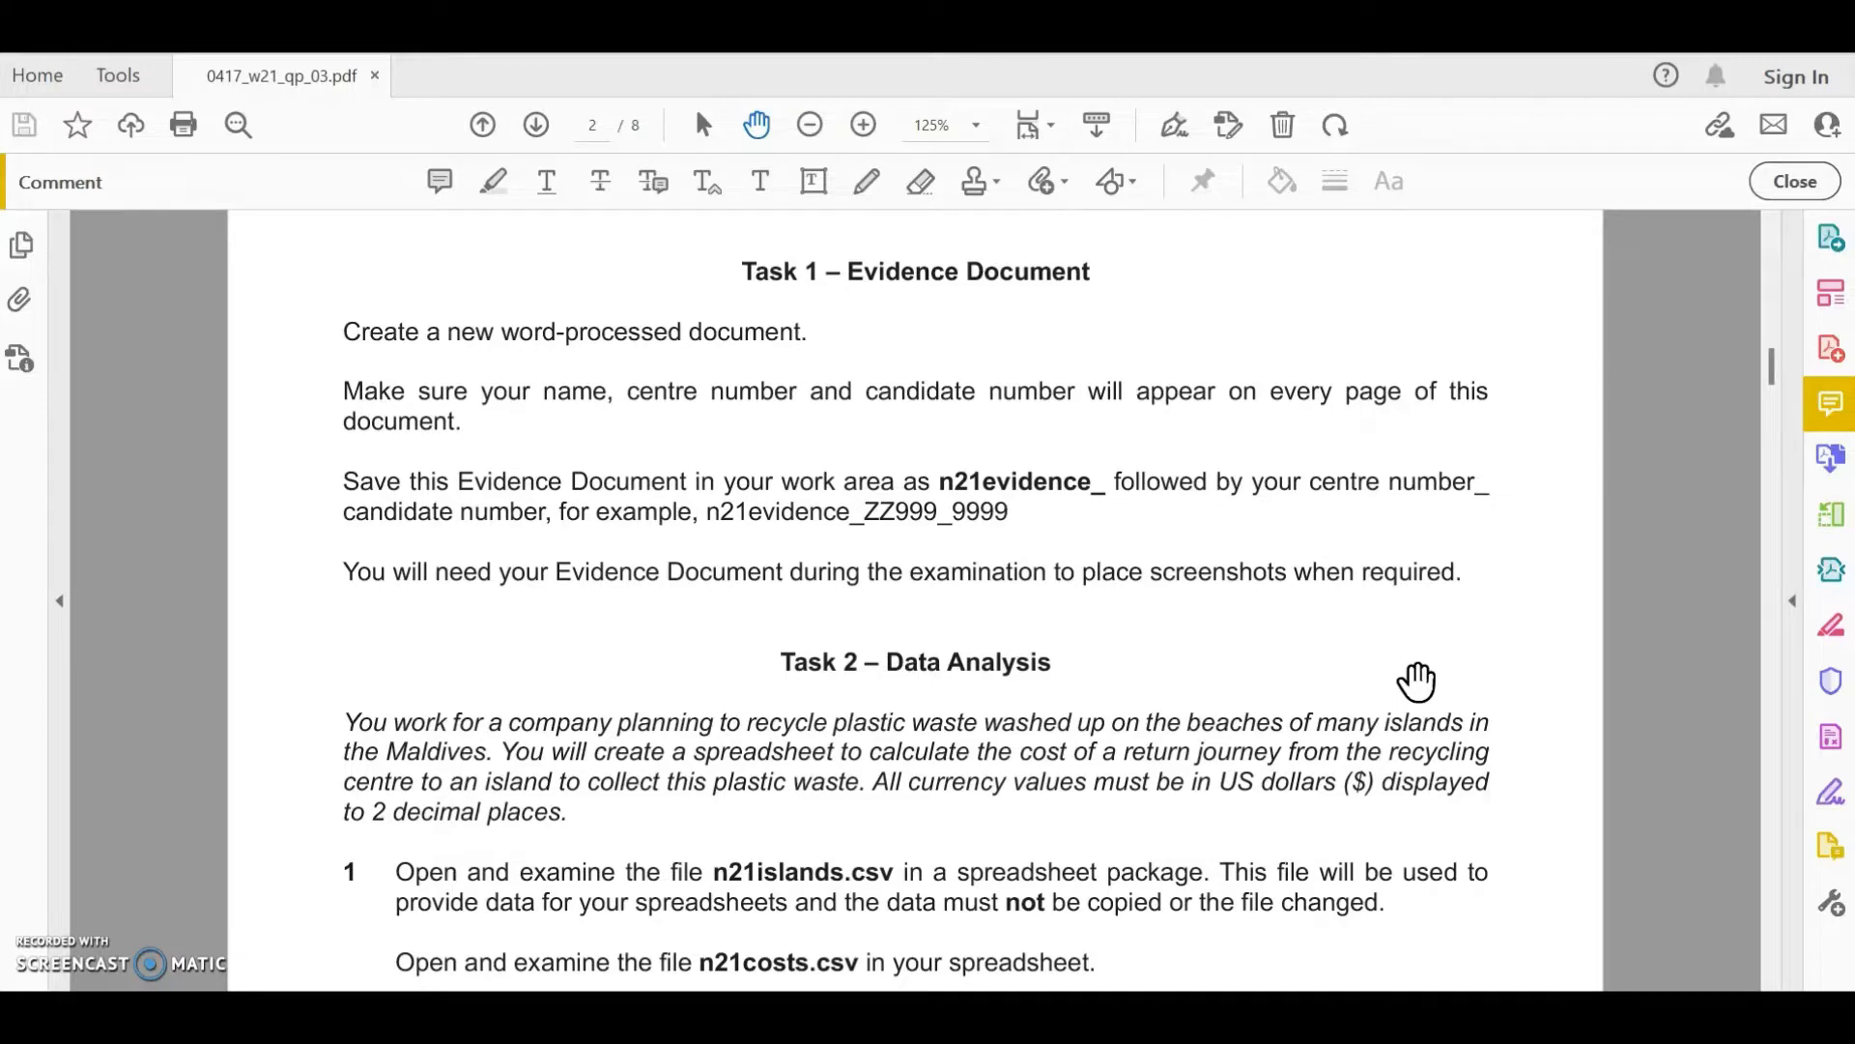
pyautogui.scroll(-5, 1446, 605)
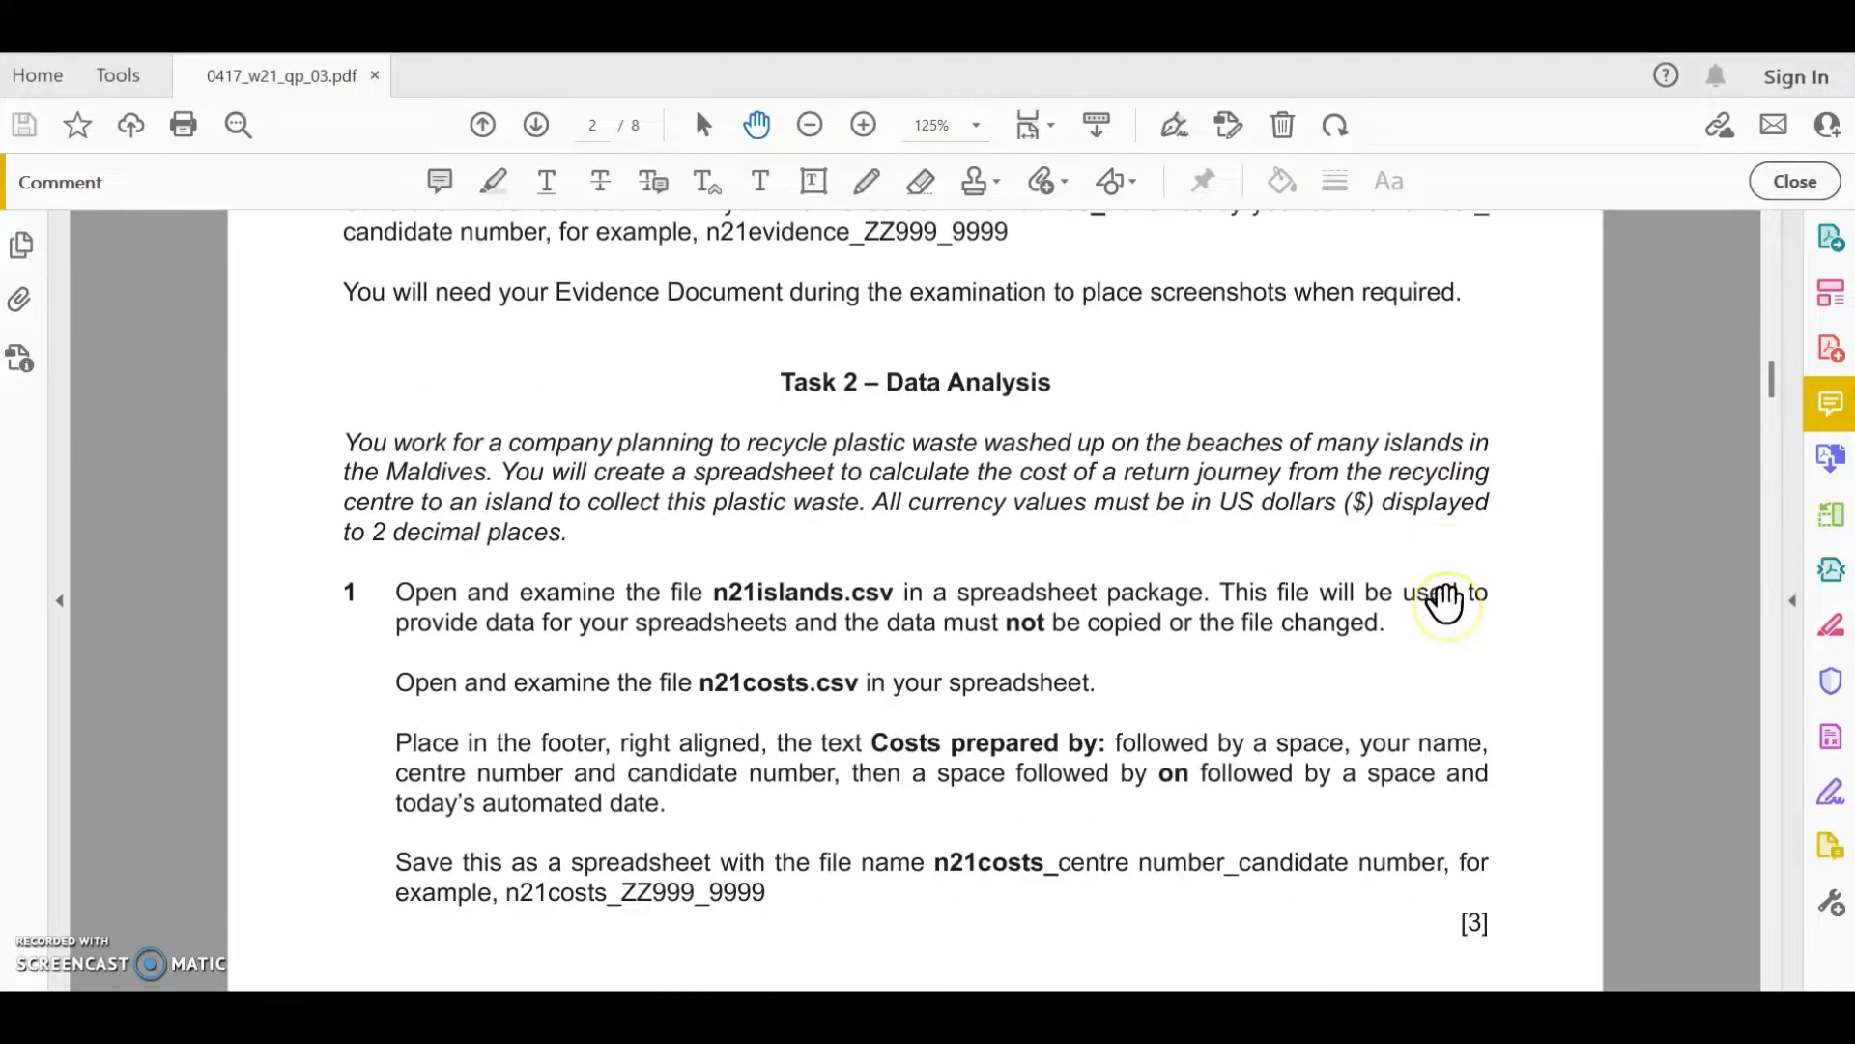
pyautogui.click(1044, 464)
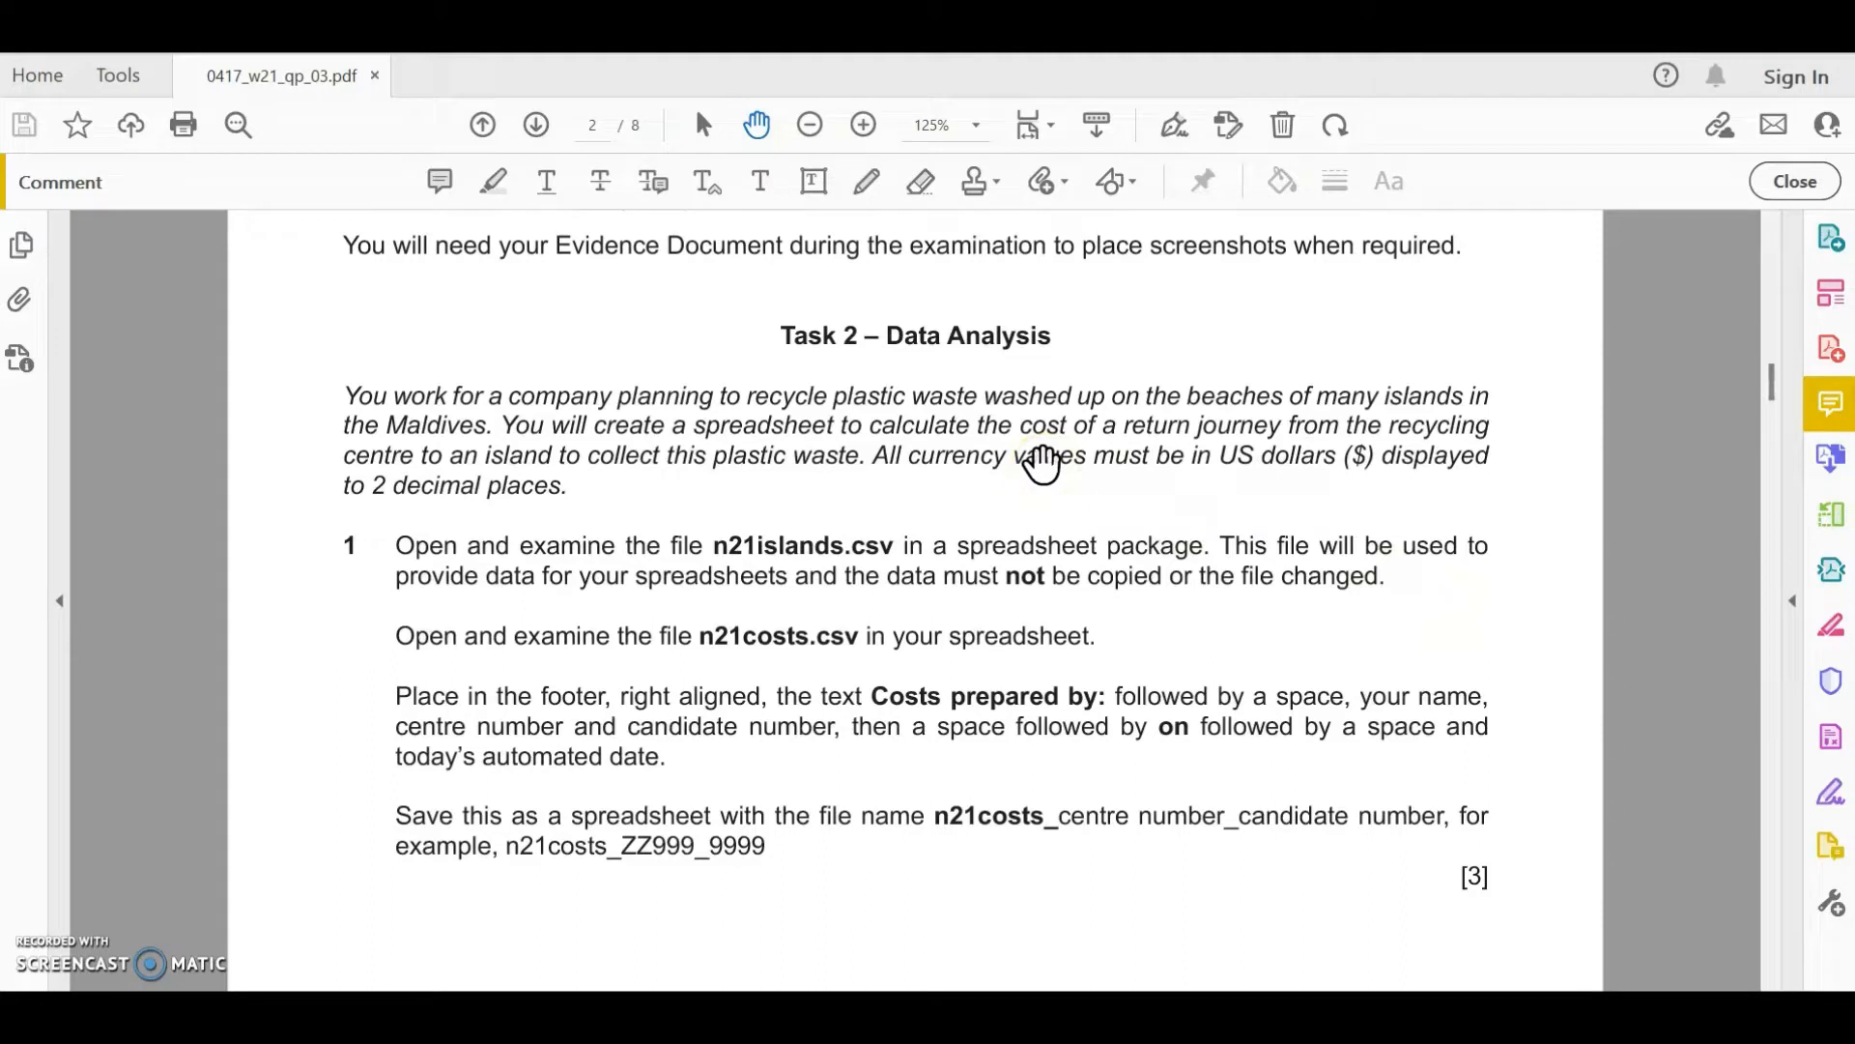
# - Highlight "create a spreadsheet", "cost of a return journey", "All currency values", "US dollars ($)" and "2 decimal places" in the Task 2 introduction
pyautogui.click(493, 182)
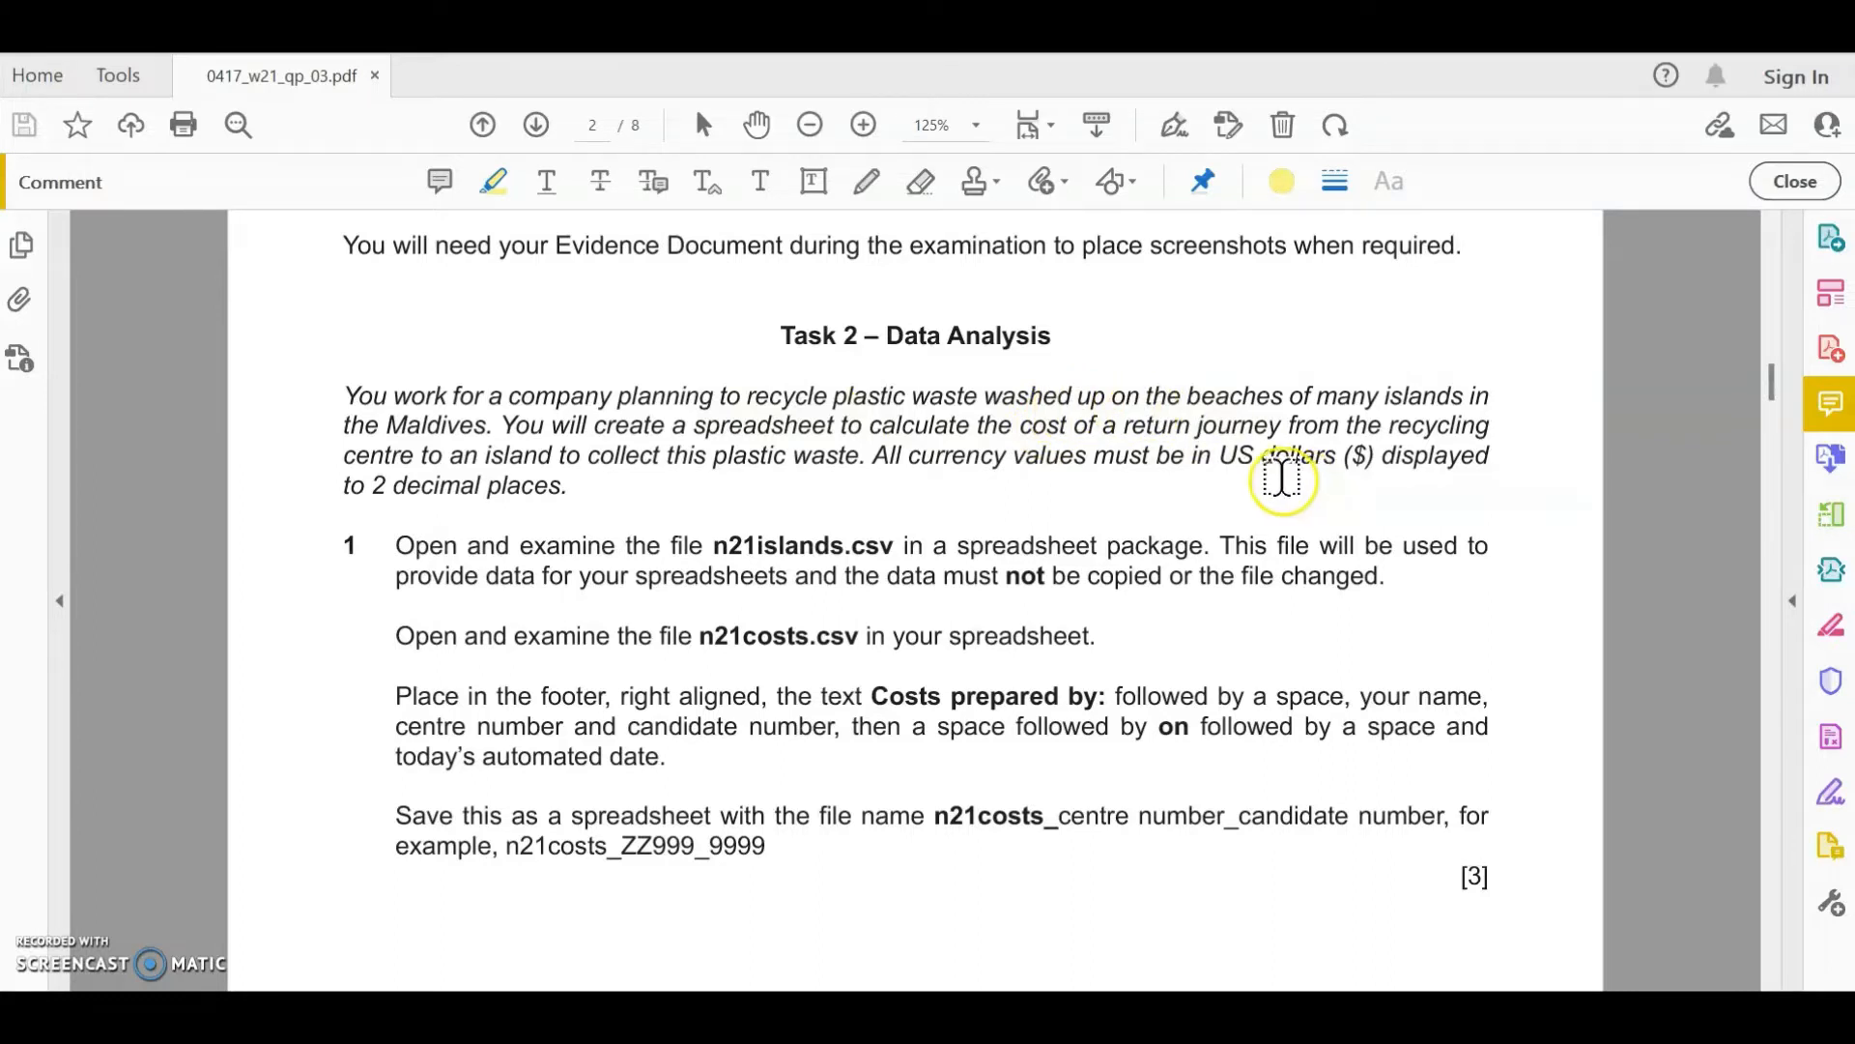
pyautogui.moveTo(594, 427); pyautogui.dragTo(754, 425)
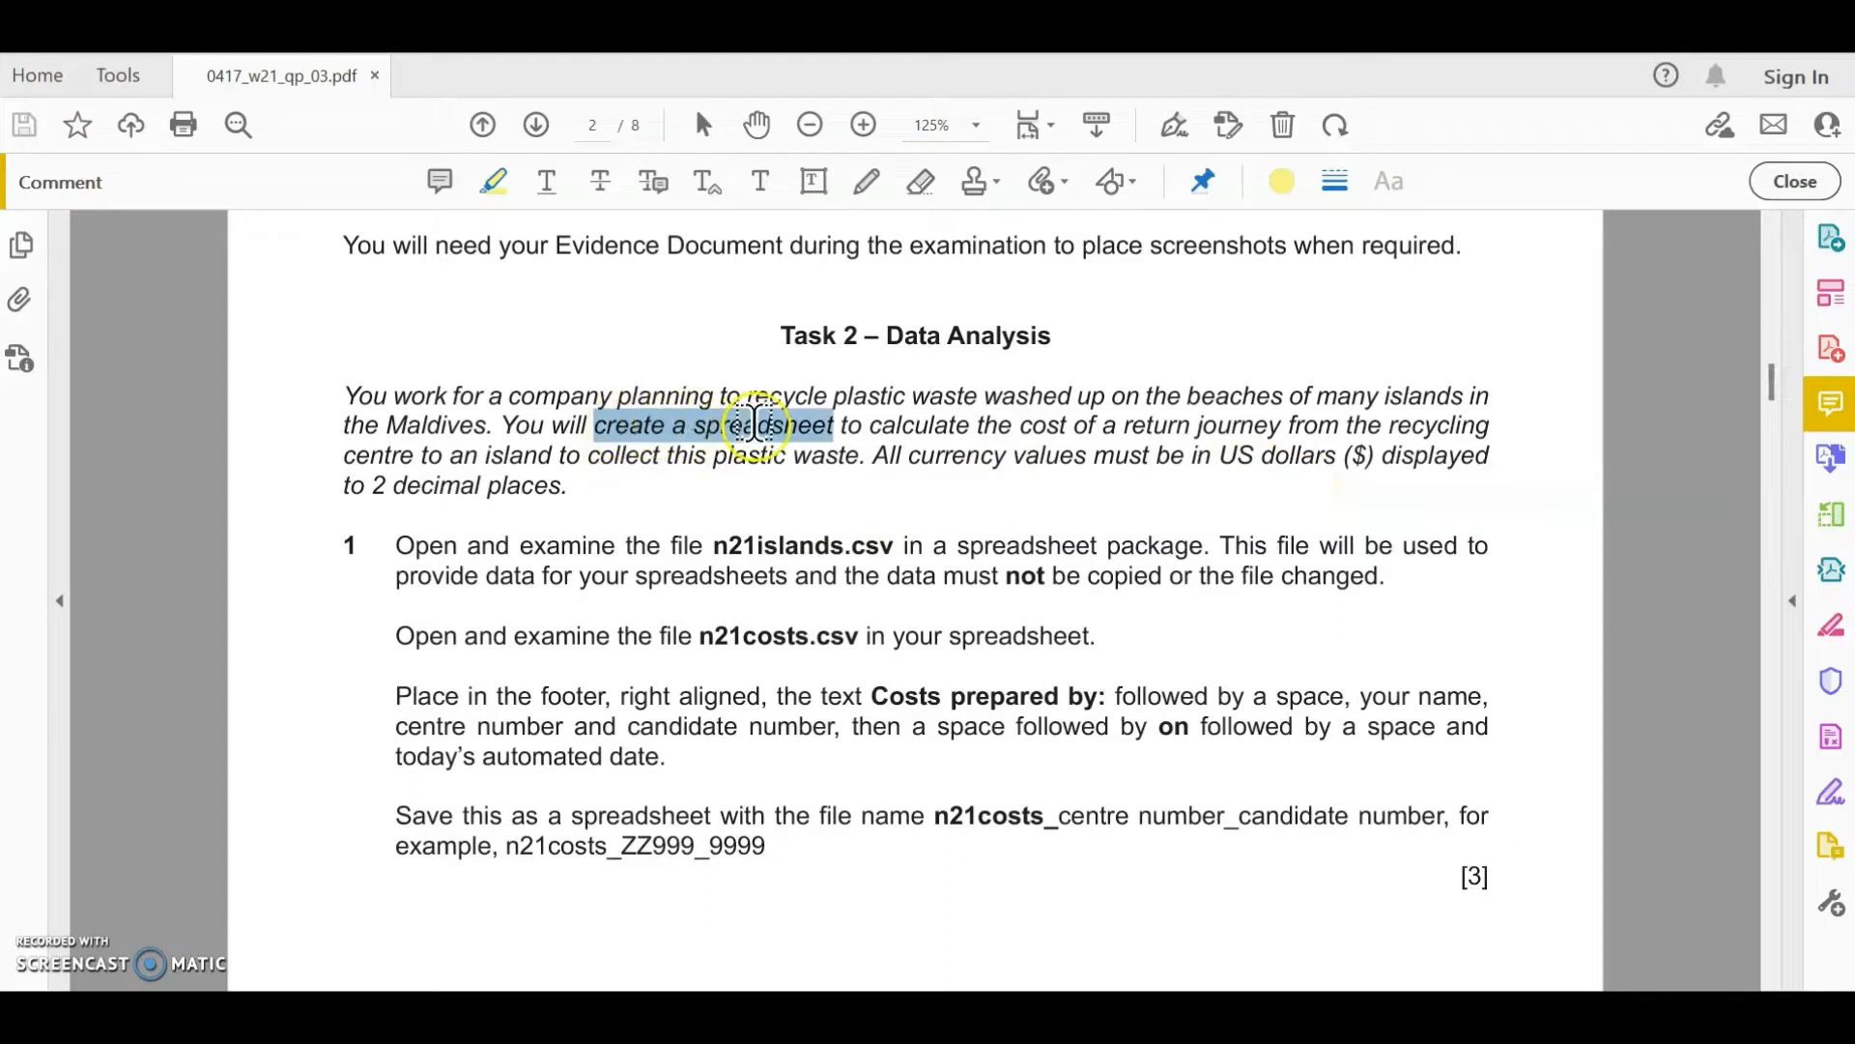
pyautogui.moveTo(1044, 426); pyautogui.dragTo(1235, 433)
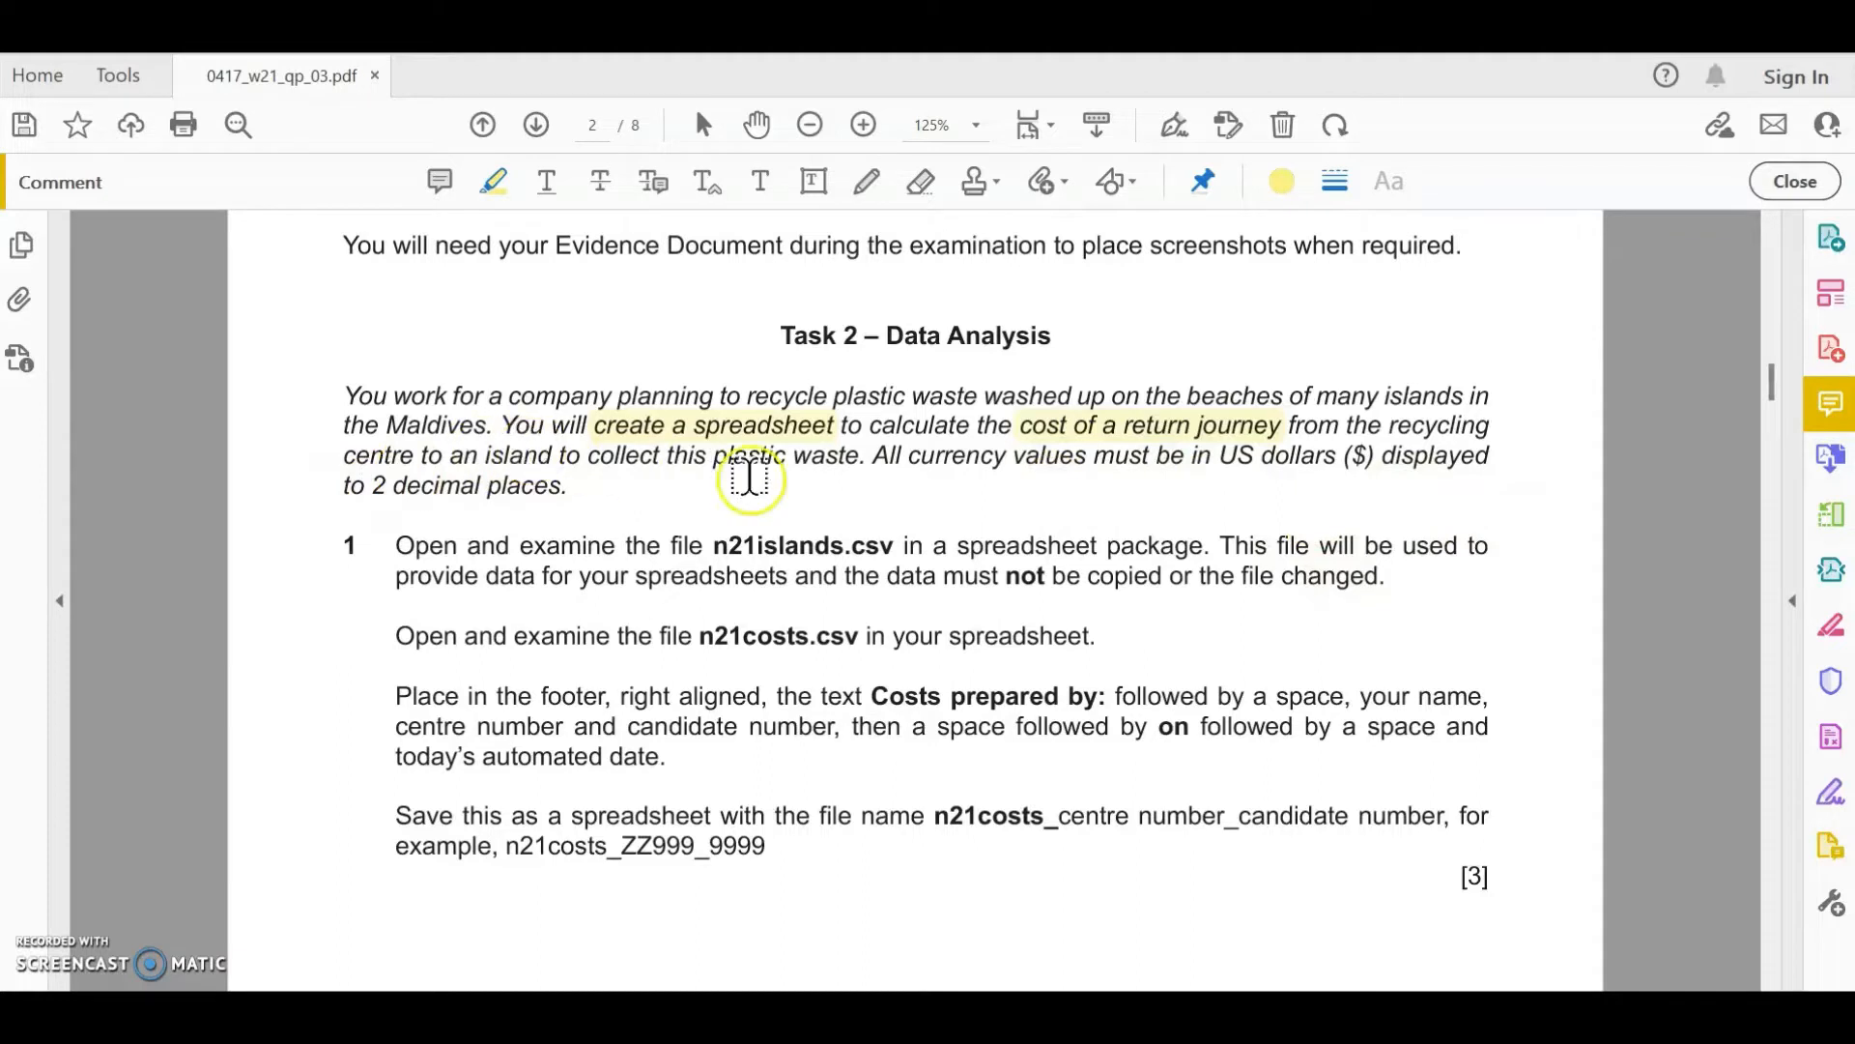
pyautogui.moveTo(888, 450); pyautogui.dragTo(1084, 454)
pyautogui.moveTo(1220, 454); pyautogui.dragTo(1384, 456)
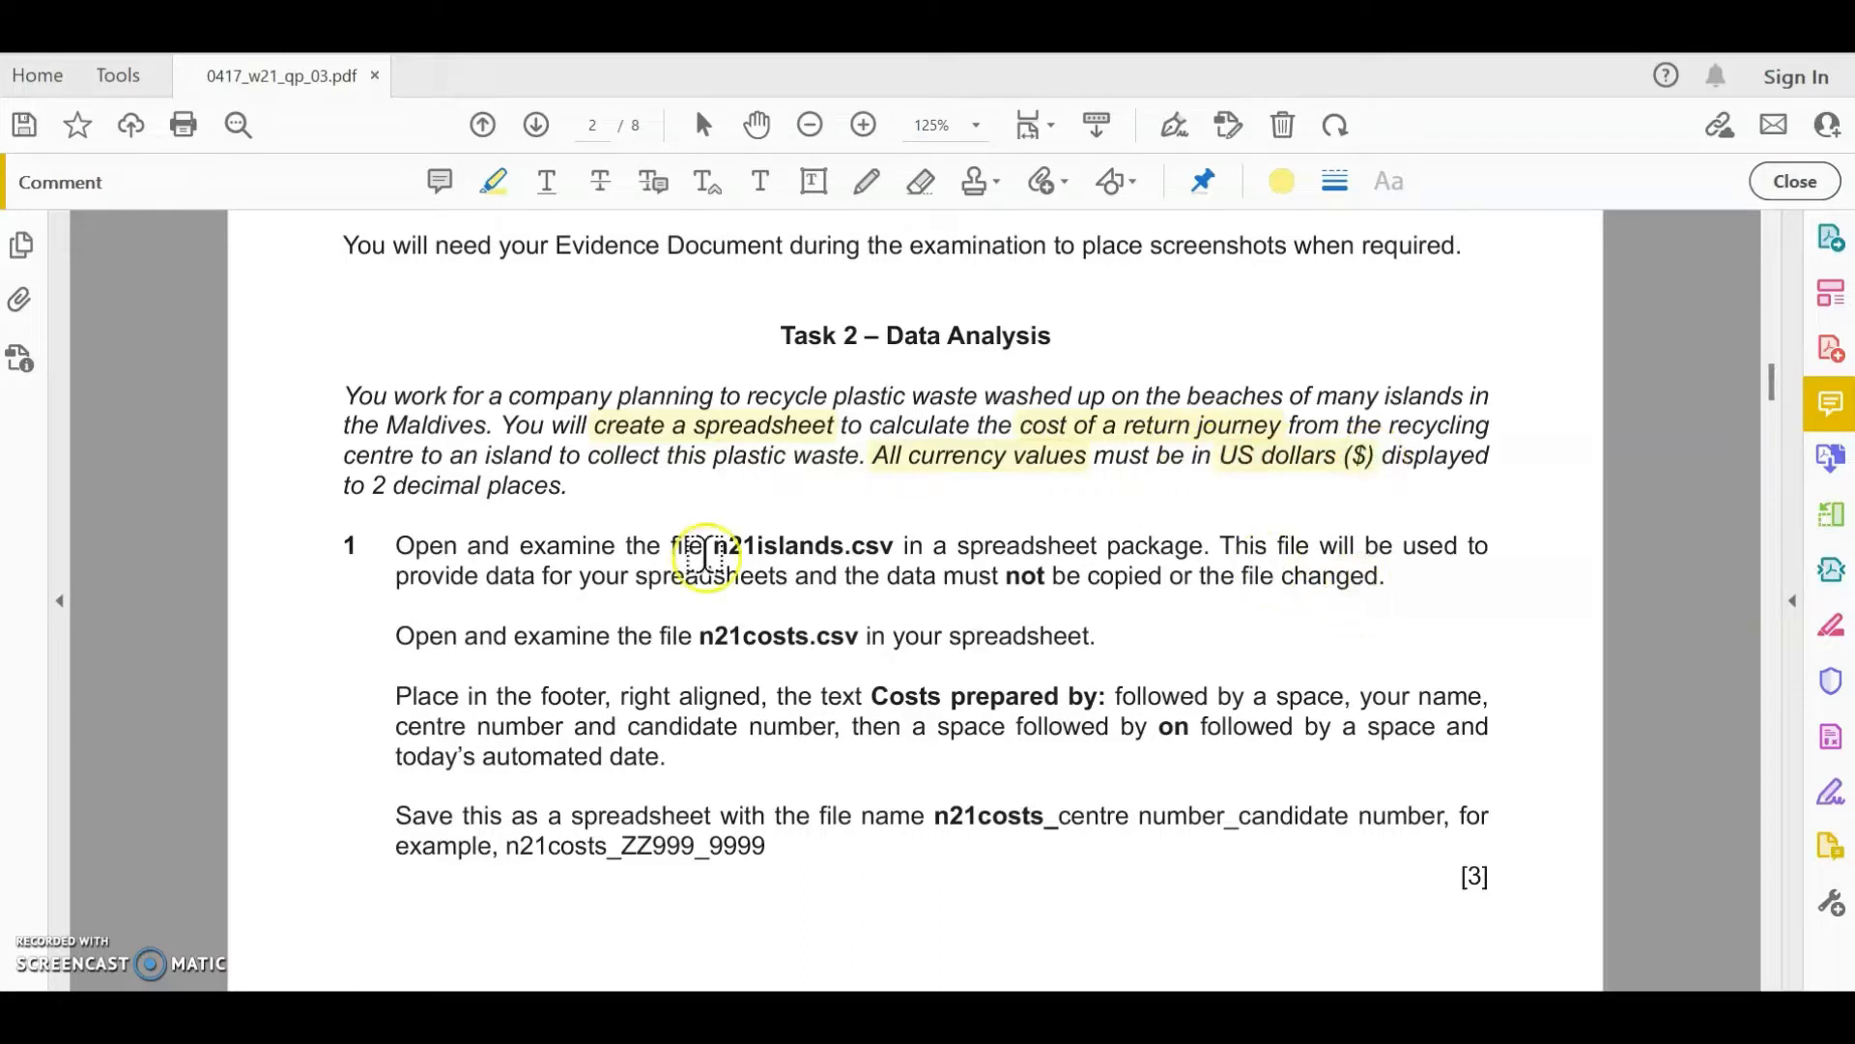
pyautogui.moveTo(372, 486); pyautogui.dragTo(570, 487)
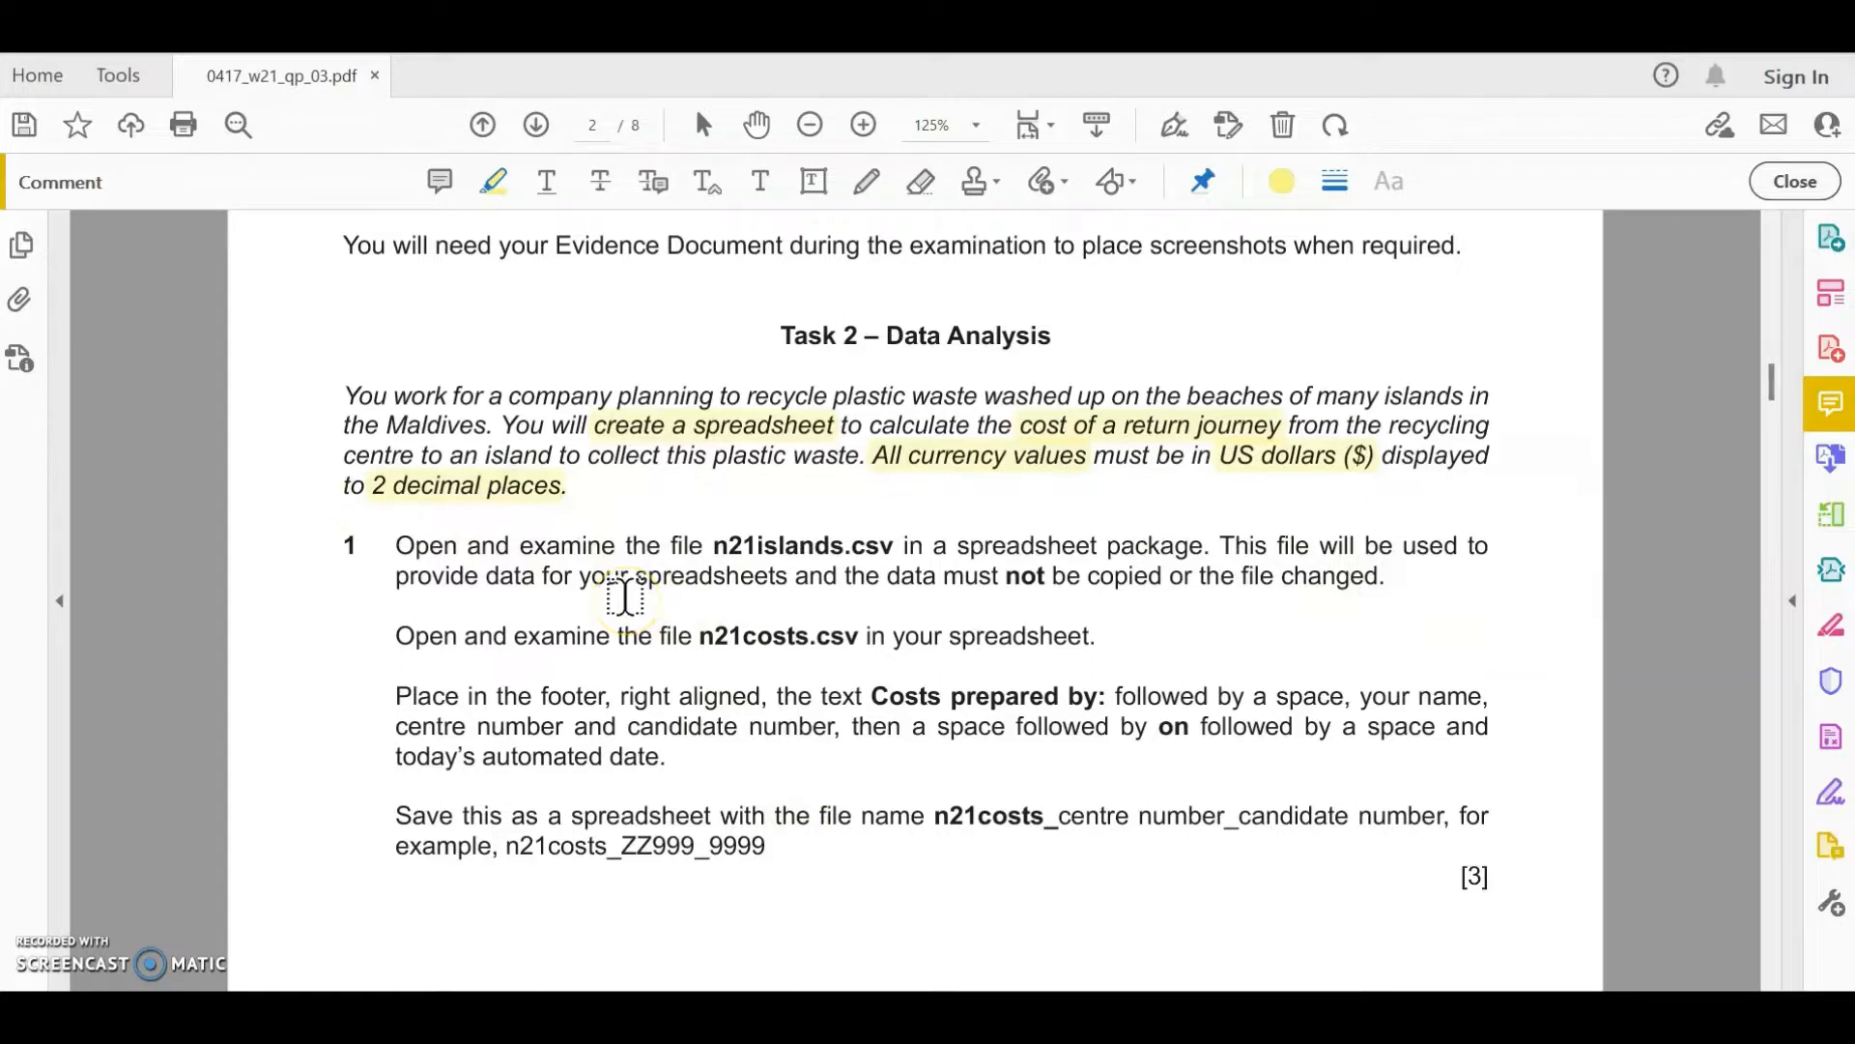
# - Highlight "n21islands.csv", "provide data" and "data must not be copied or the file changed" in question 1
pyautogui.moveTo(713, 545); pyautogui.dragTo(893, 546)
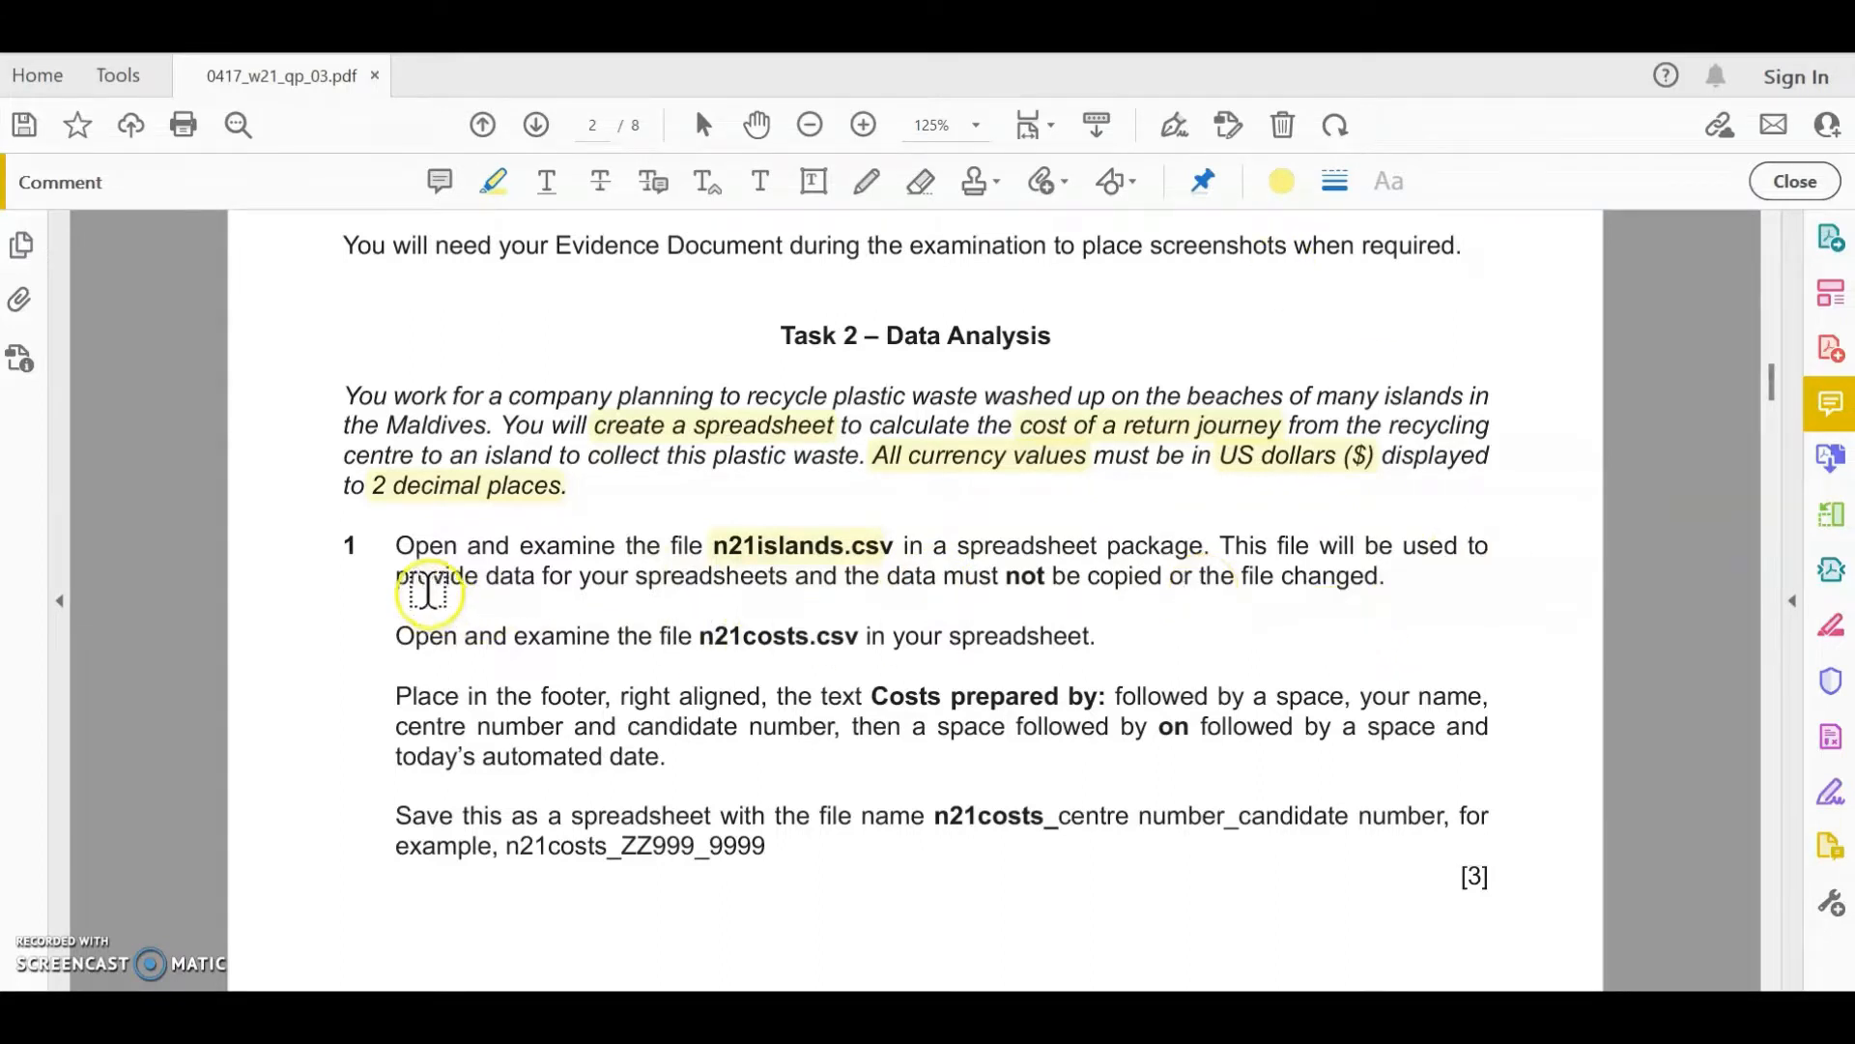
pyautogui.moveTo(397, 576); pyautogui.dragTo(534, 578)
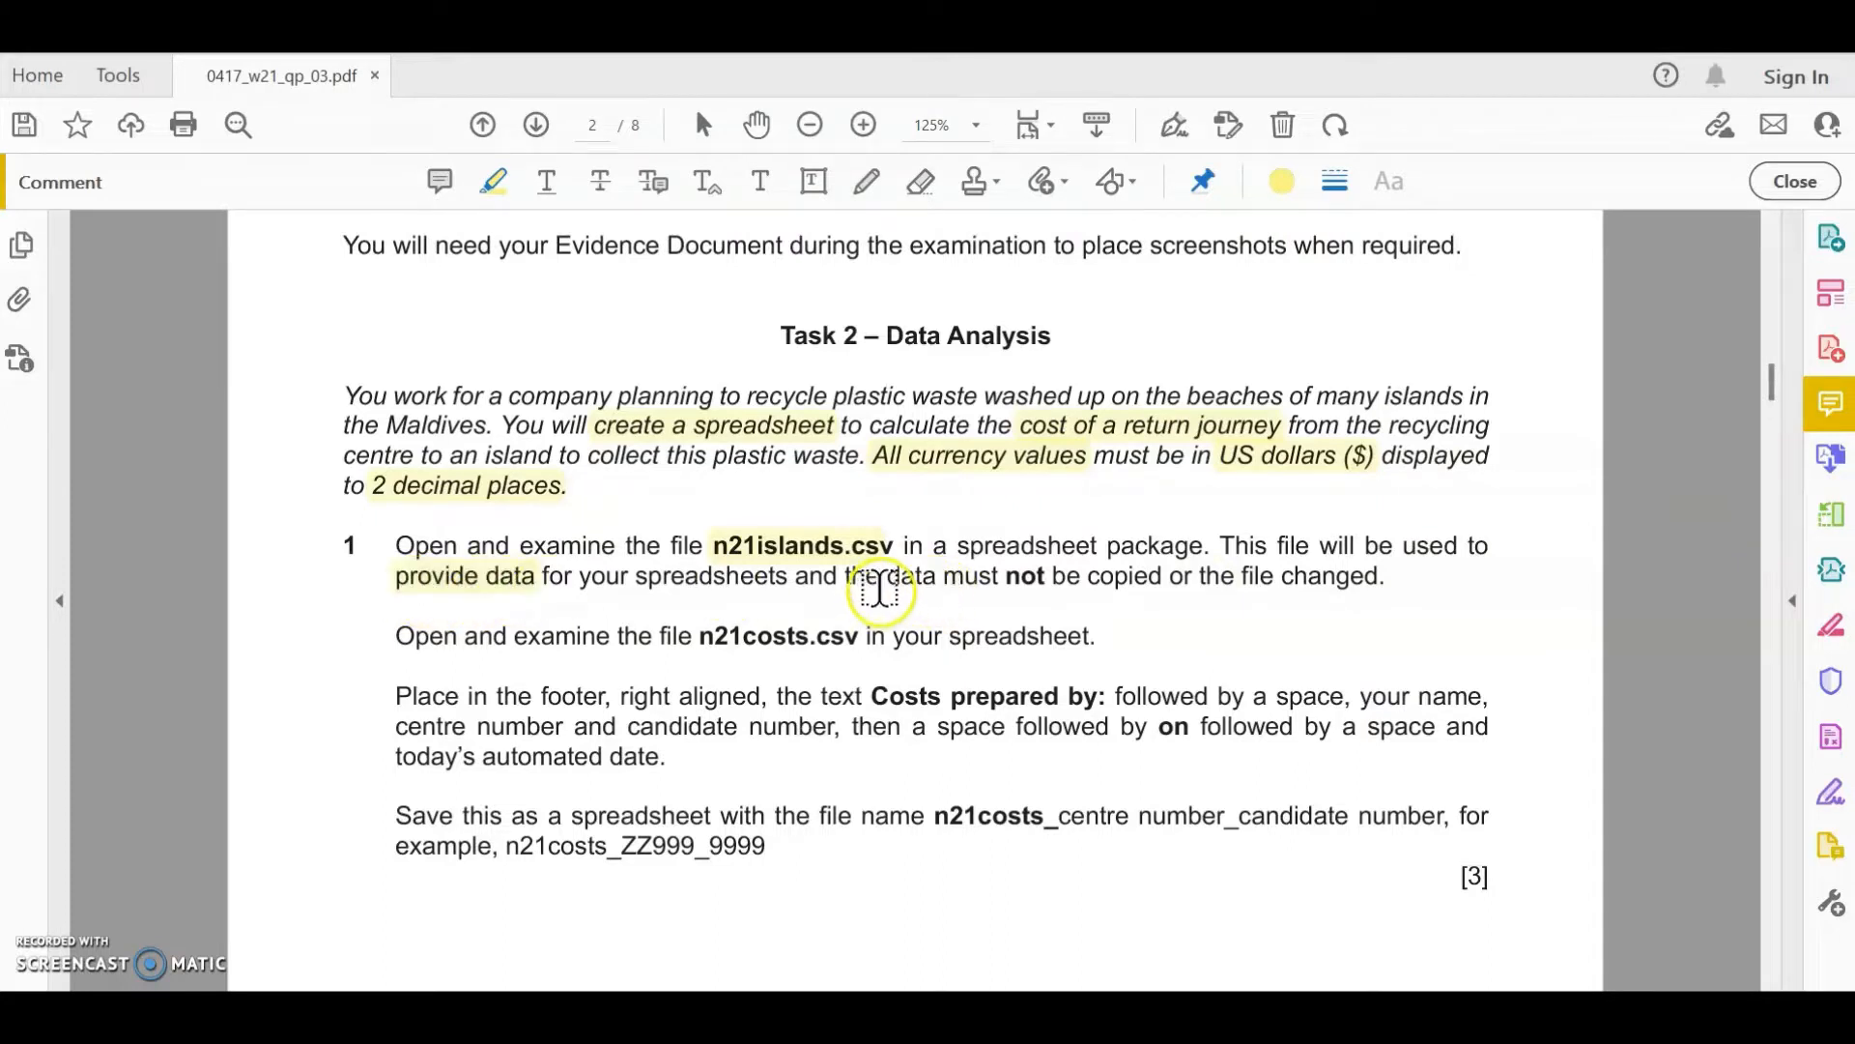
pyautogui.moveTo(887, 580); pyautogui.dragTo(1348, 583)
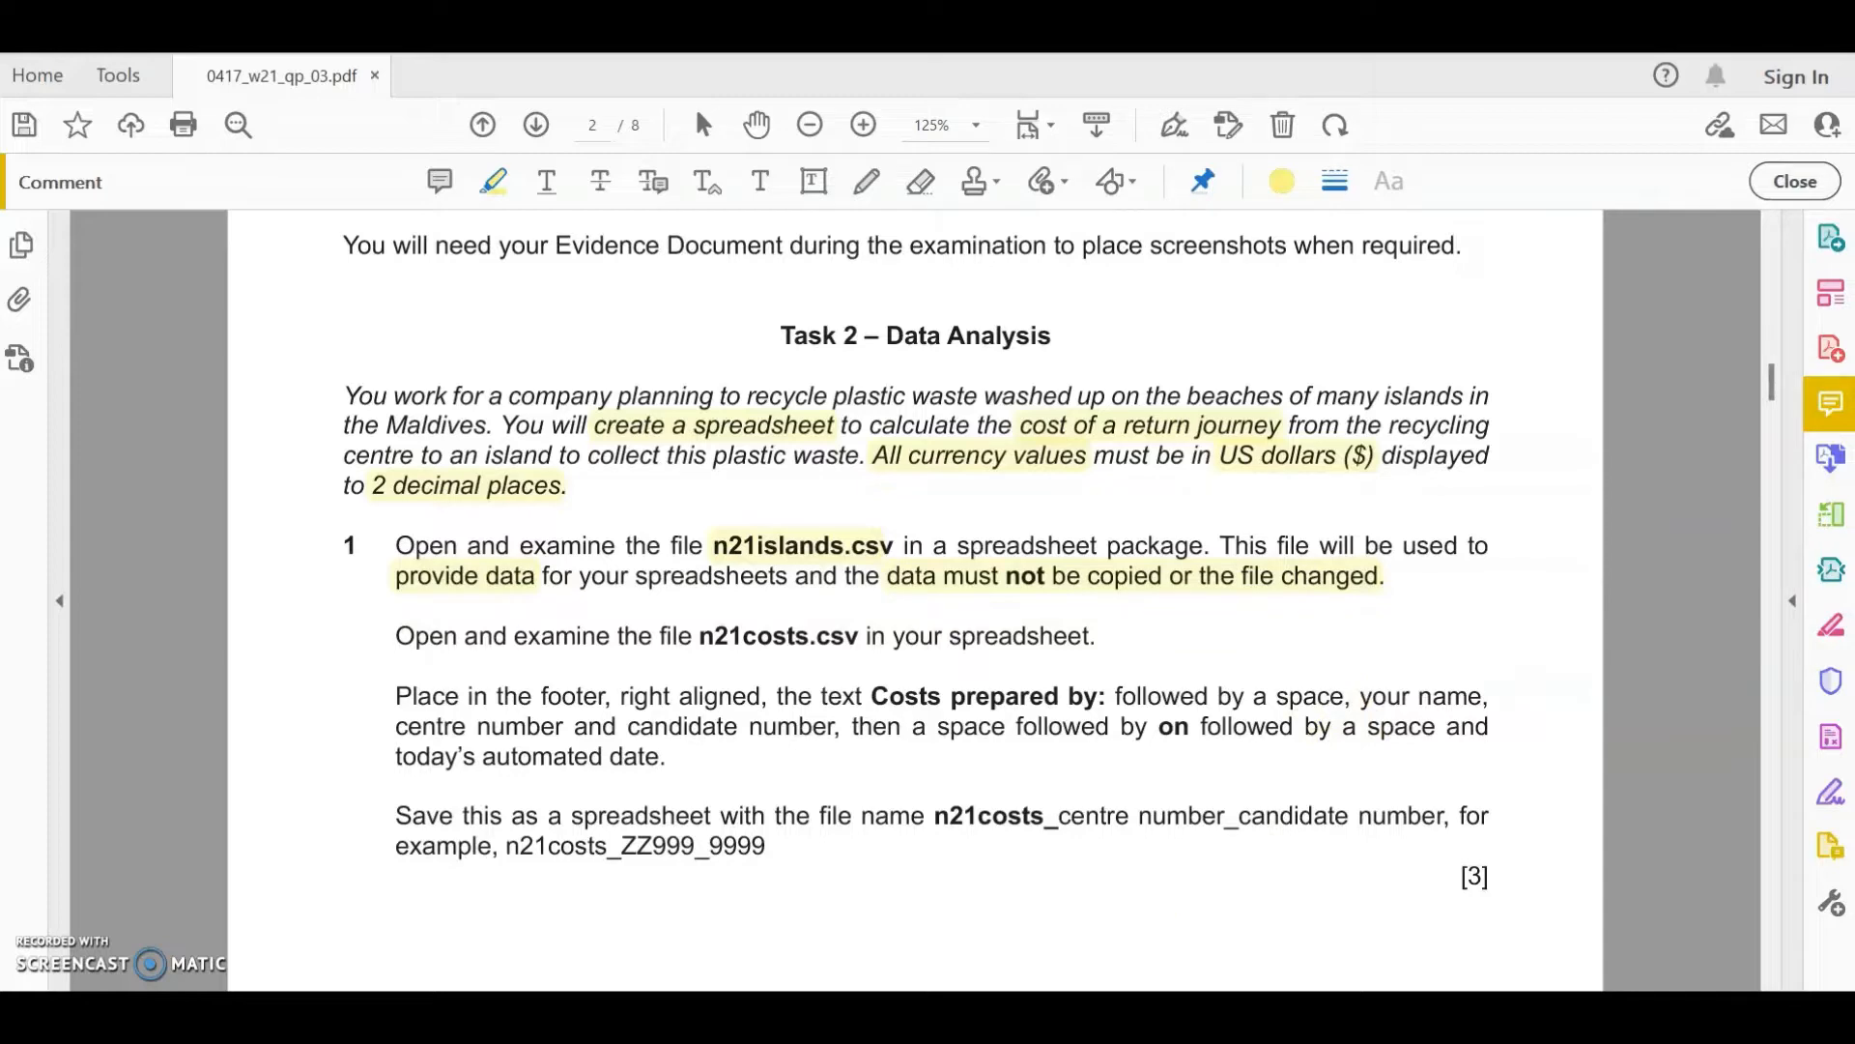
# - Open n21islands.csv from the Nov2021 Paper 3 folder in Excel and auto-fit the widths of columns A to F
pyautogui.hotkey('alt', 'Tab')
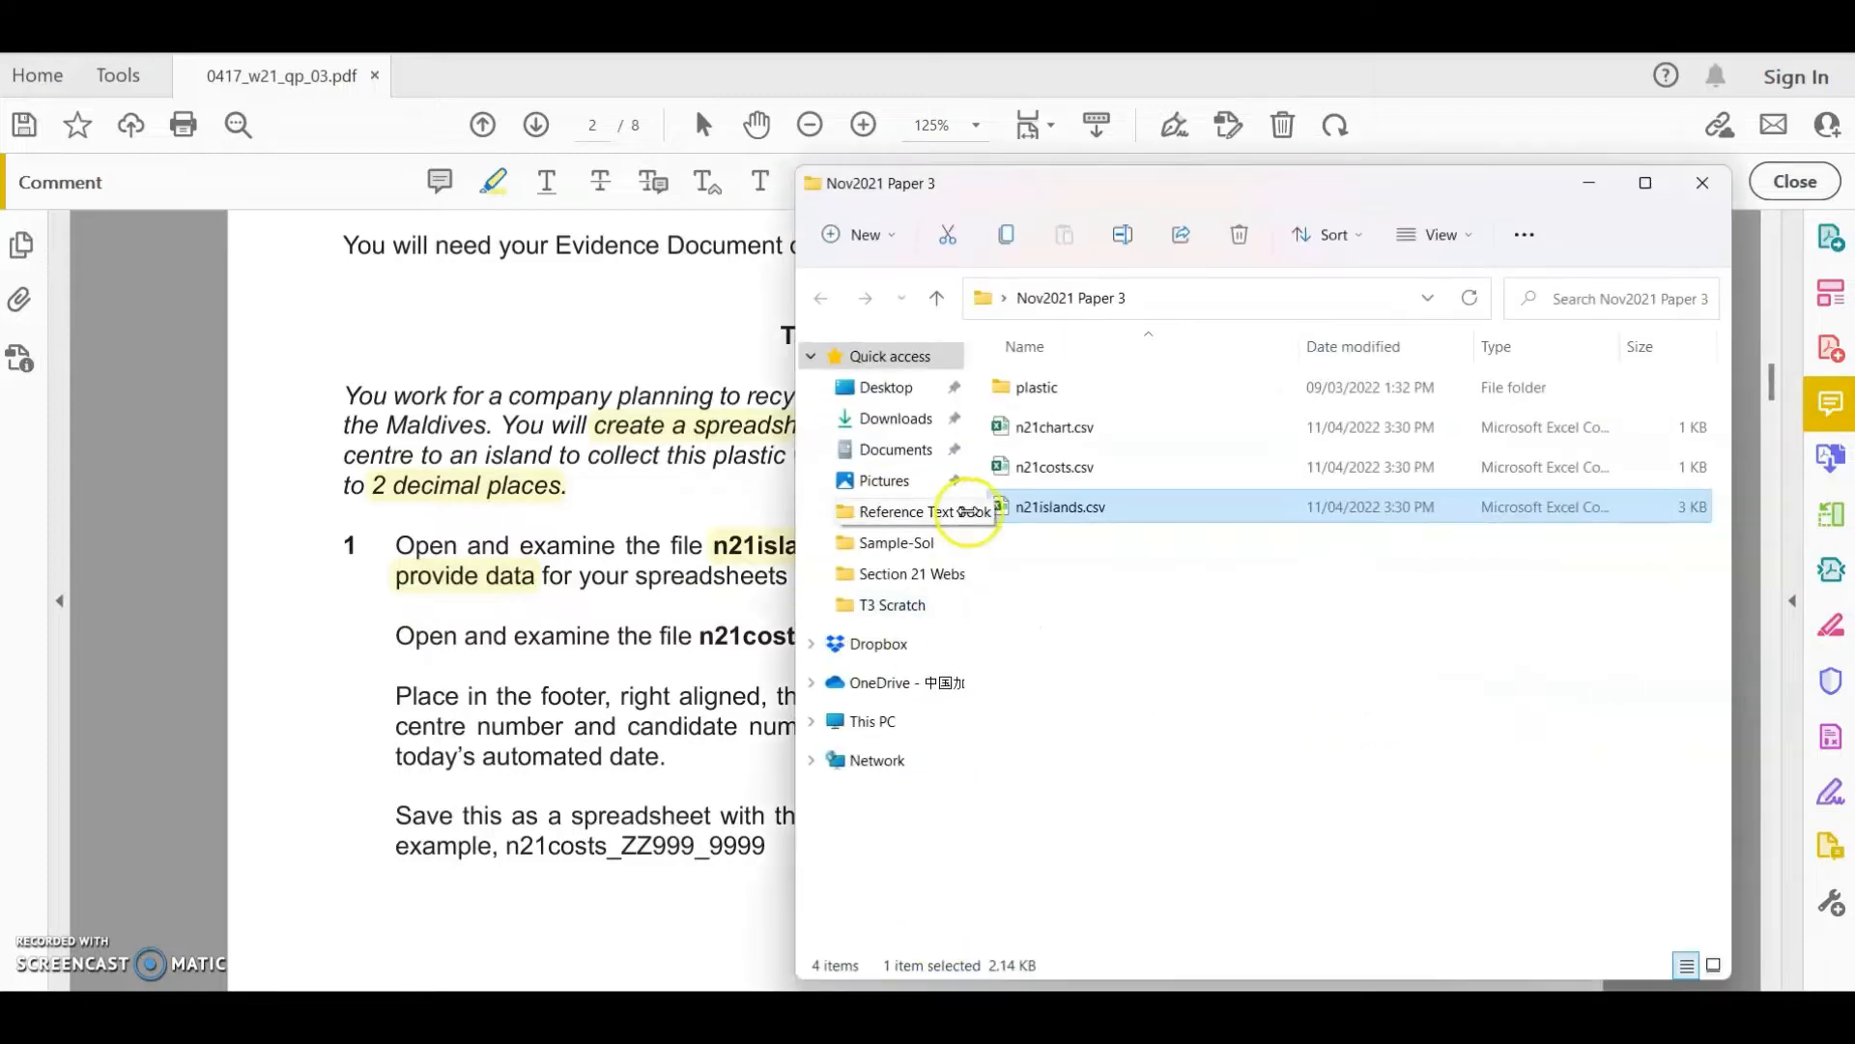
pyautogui.doubleClick(1082, 508)
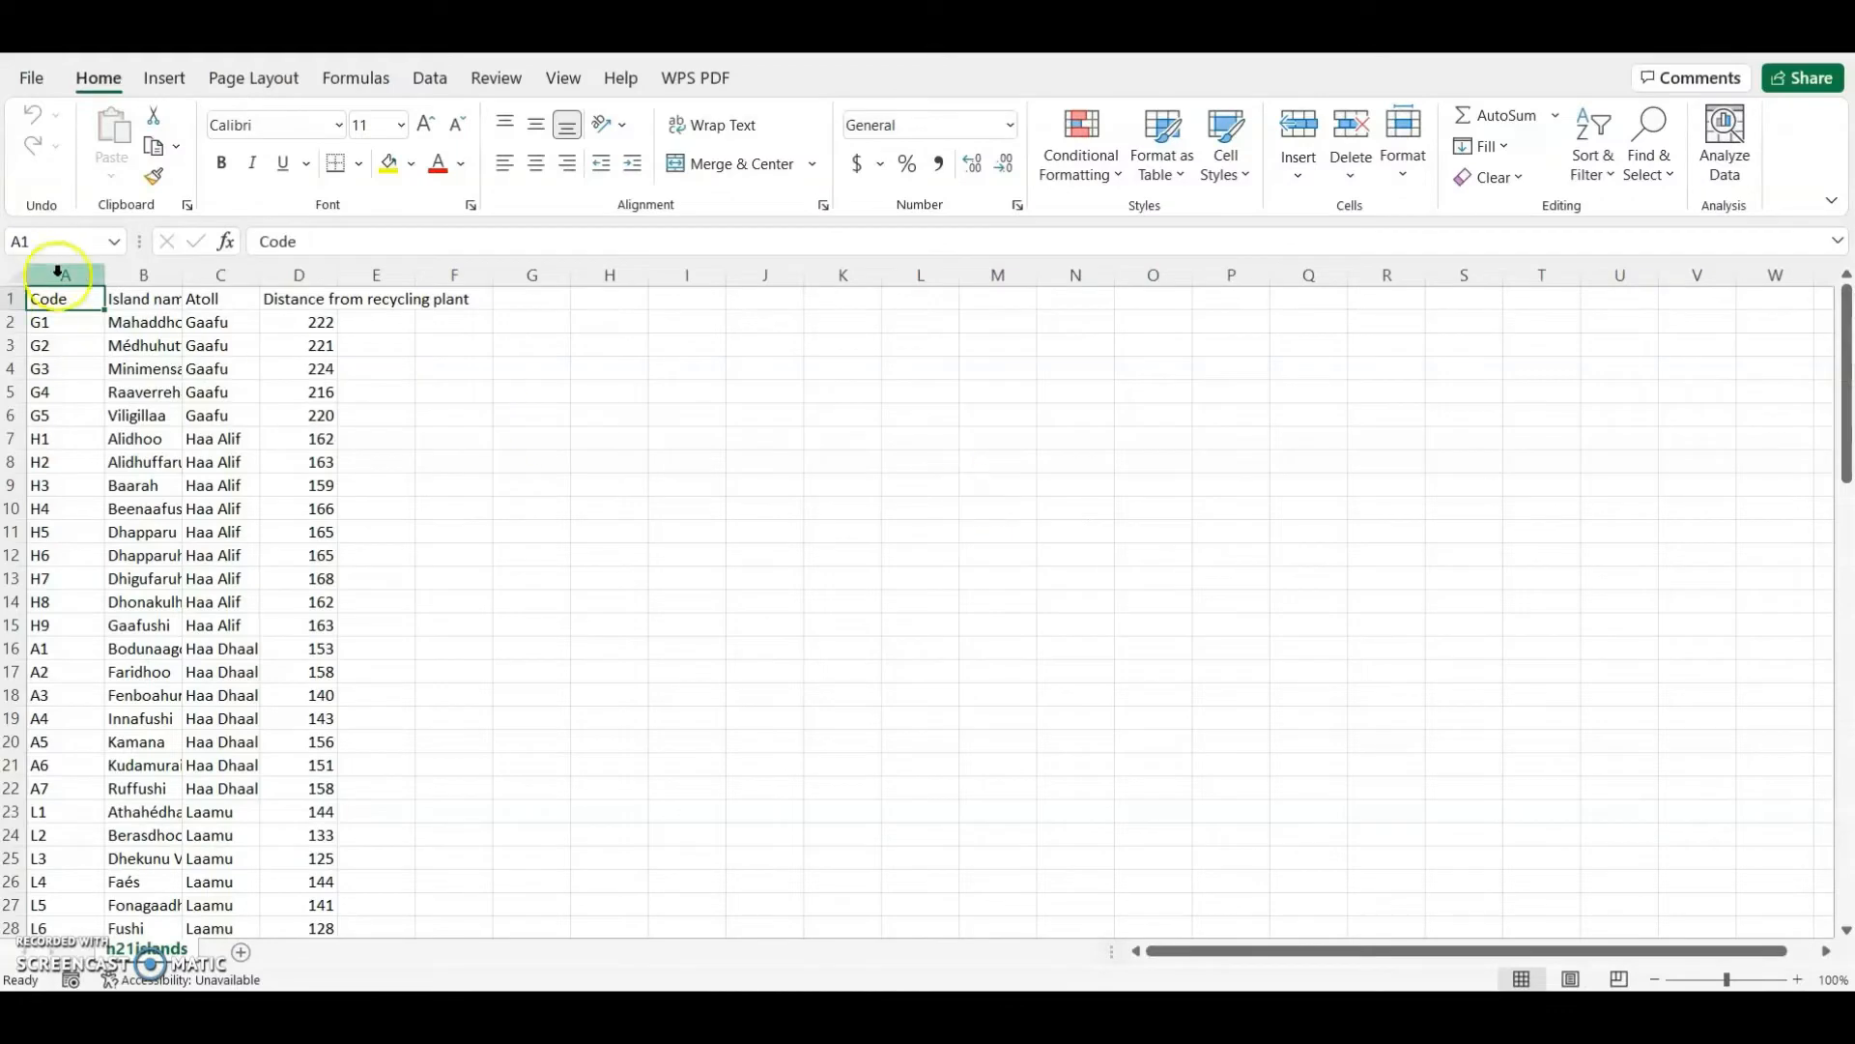
pyautogui.click(51, 276)
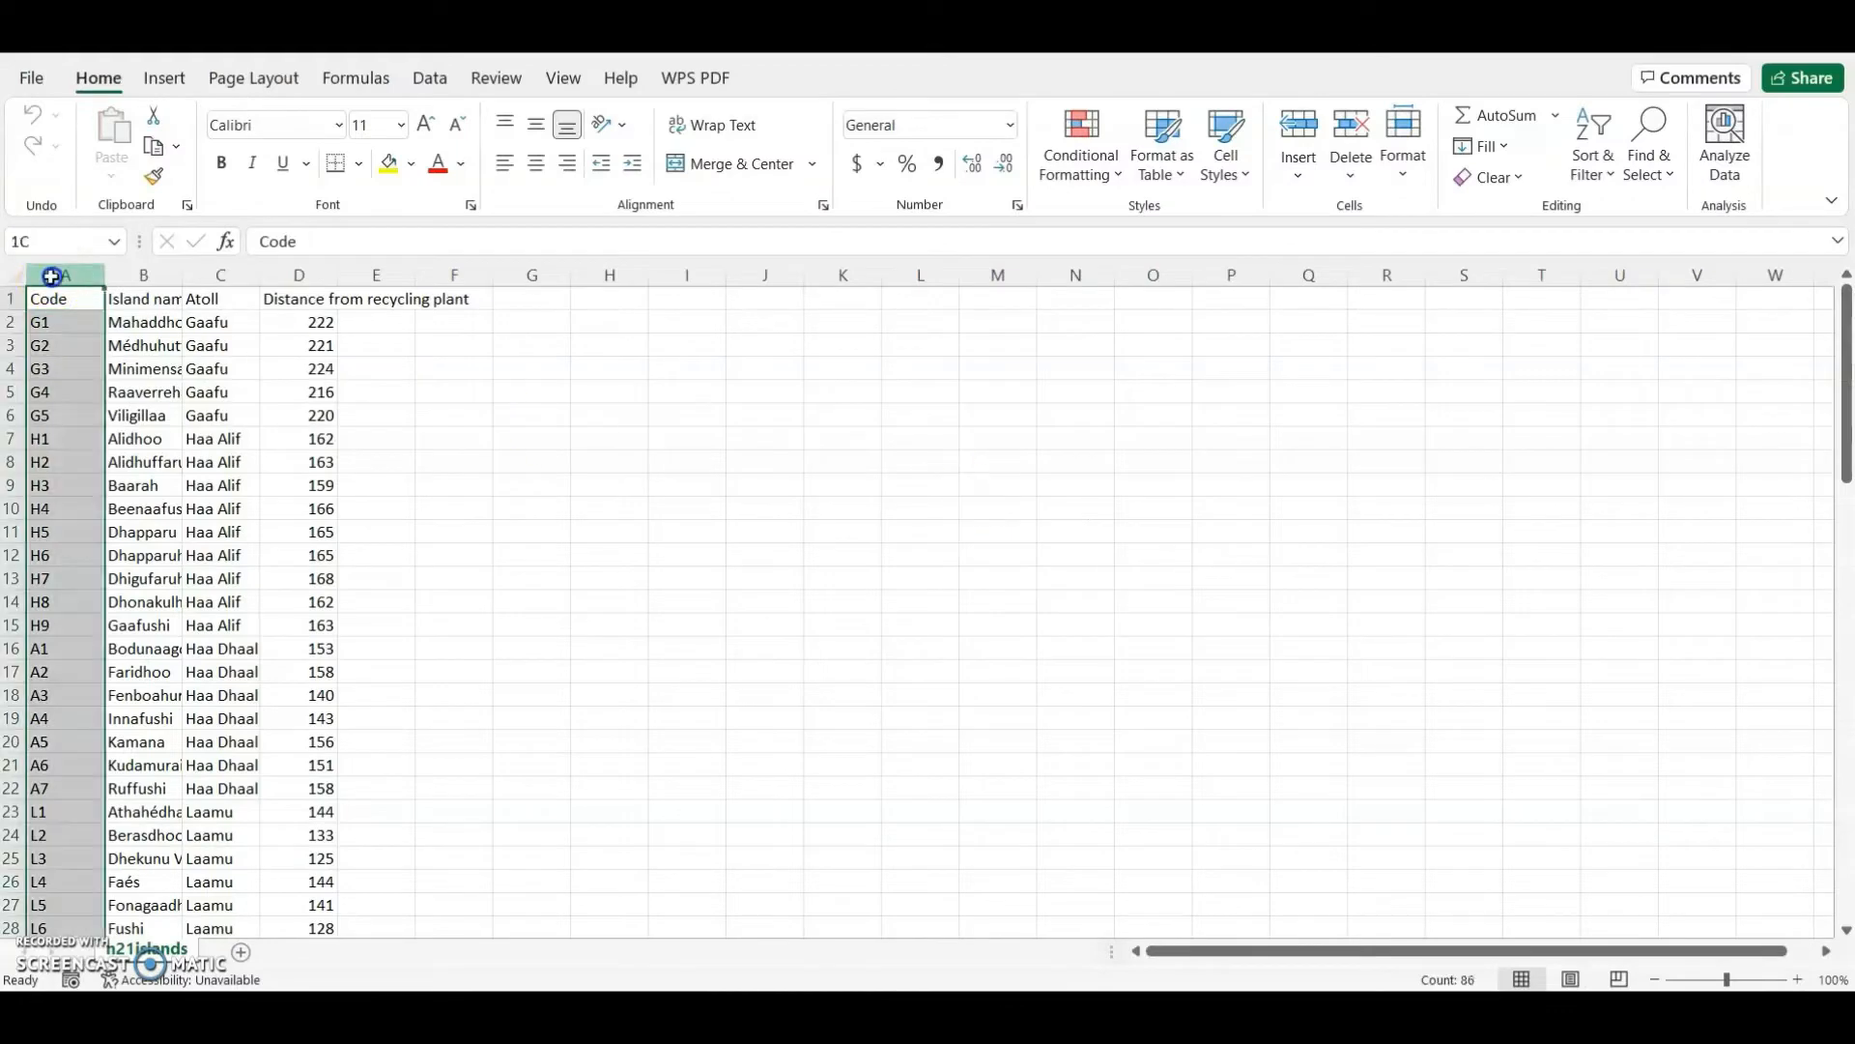
pyautogui.moveTo(52, 276); pyautogui.dragTo(489, 271)
pyautogui.doubleClick(493, 275)
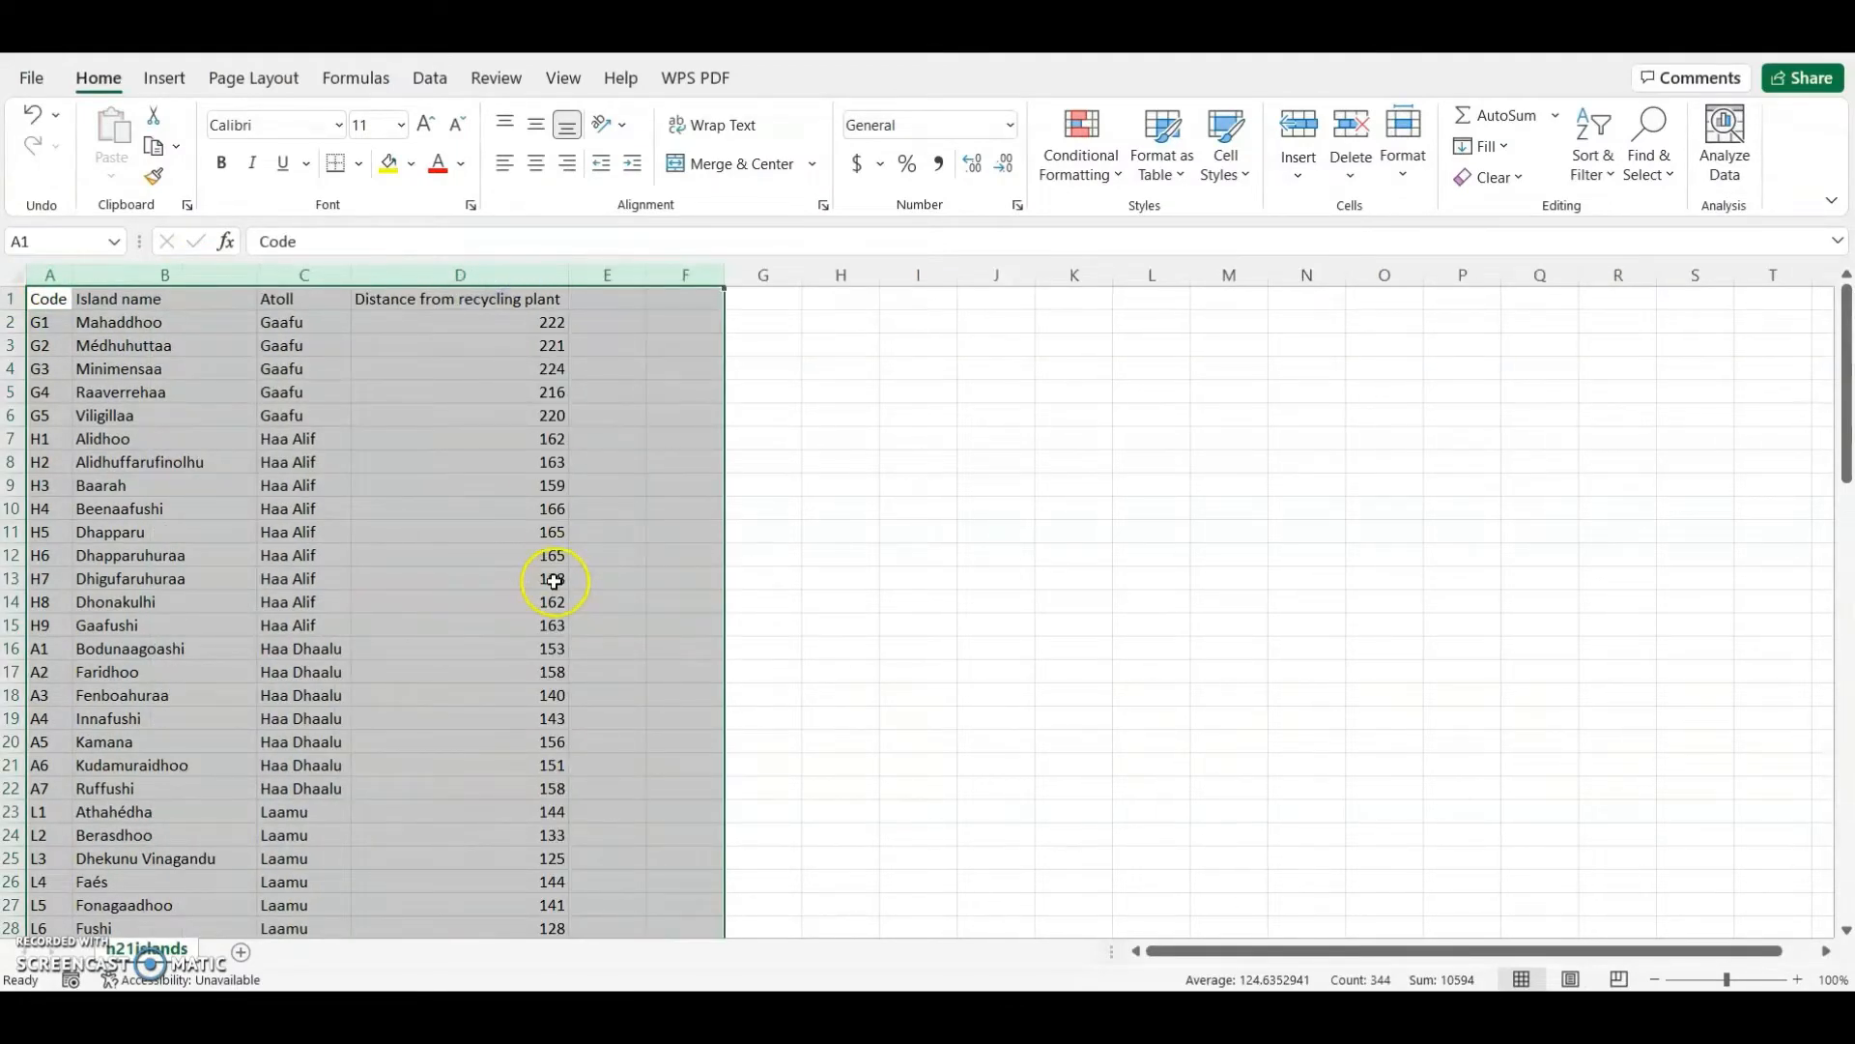
pyautogui.scroll(3, 553, 581)
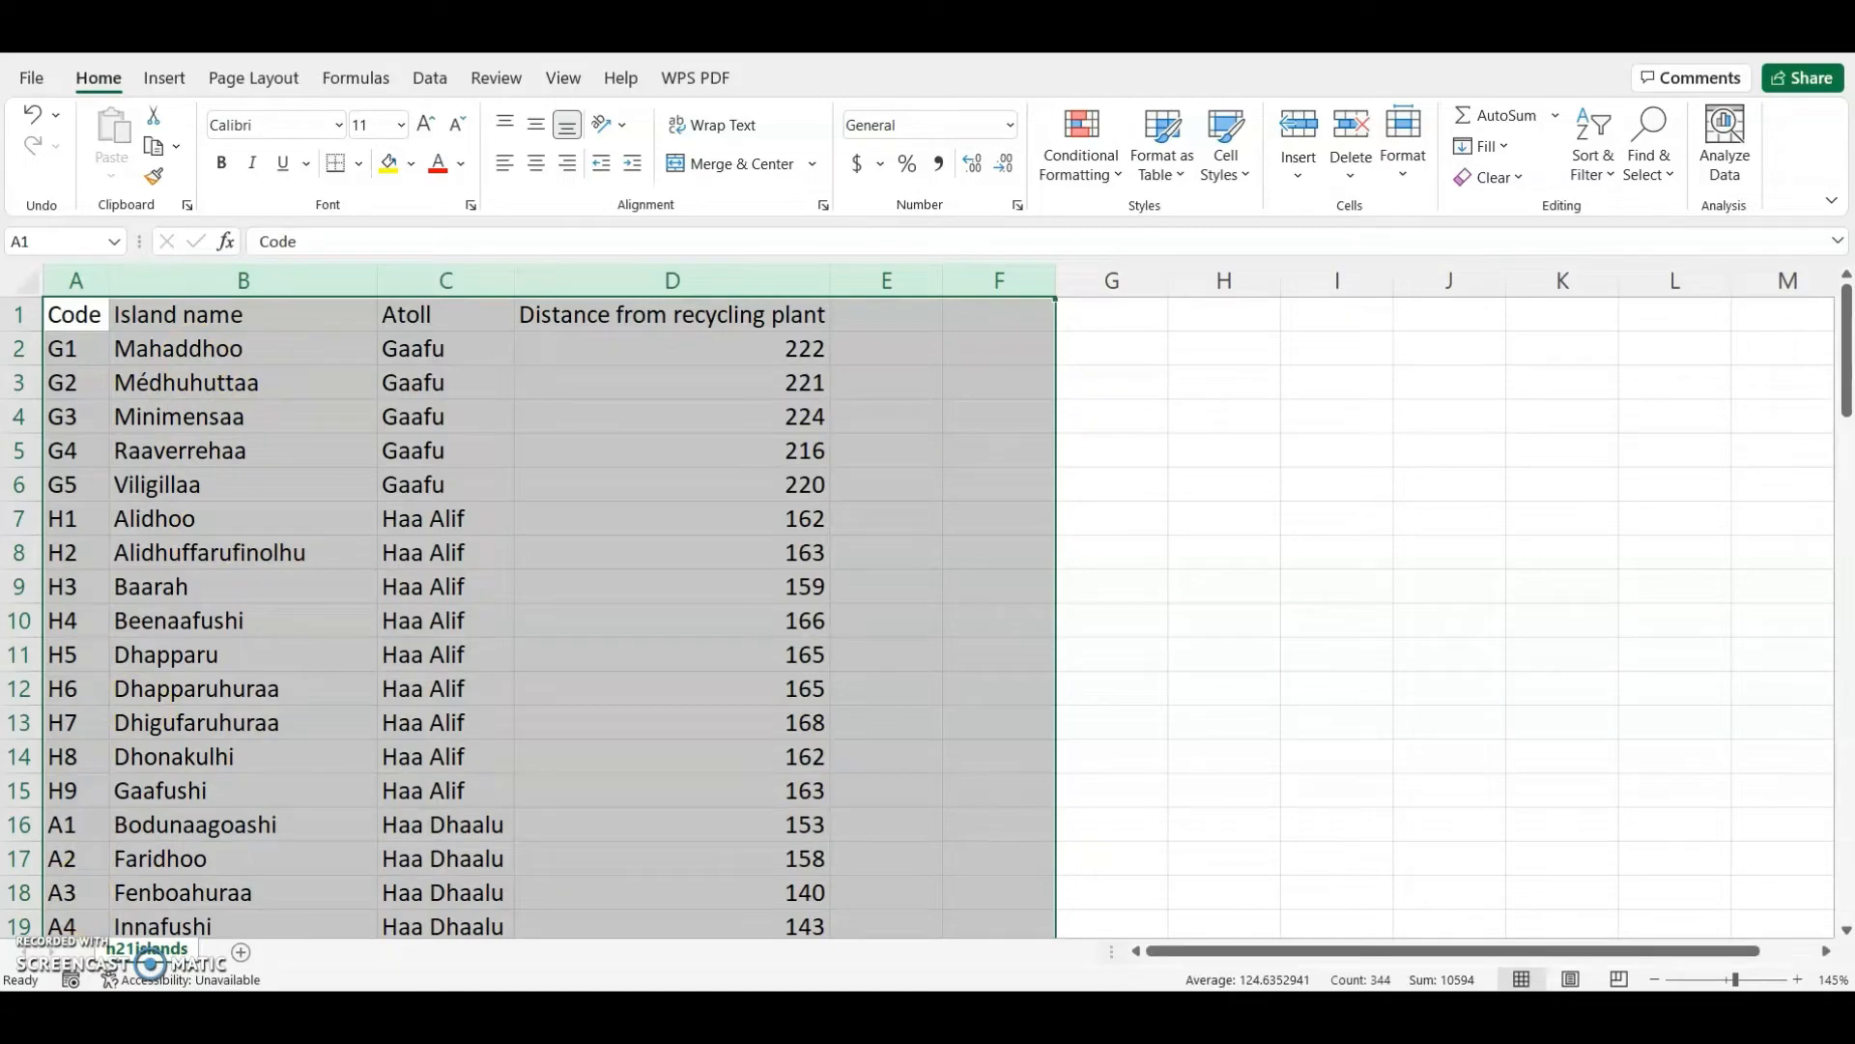
pyautogui.click(1549, 568)
# - Back in the PDF, highlight "n21costs.csv", "footer, right aligned", "today's automated date" and the file name pattern "n21costs_centre number_candidate number" in question 1
pyautogui.hotkey('alt', 'Tab')
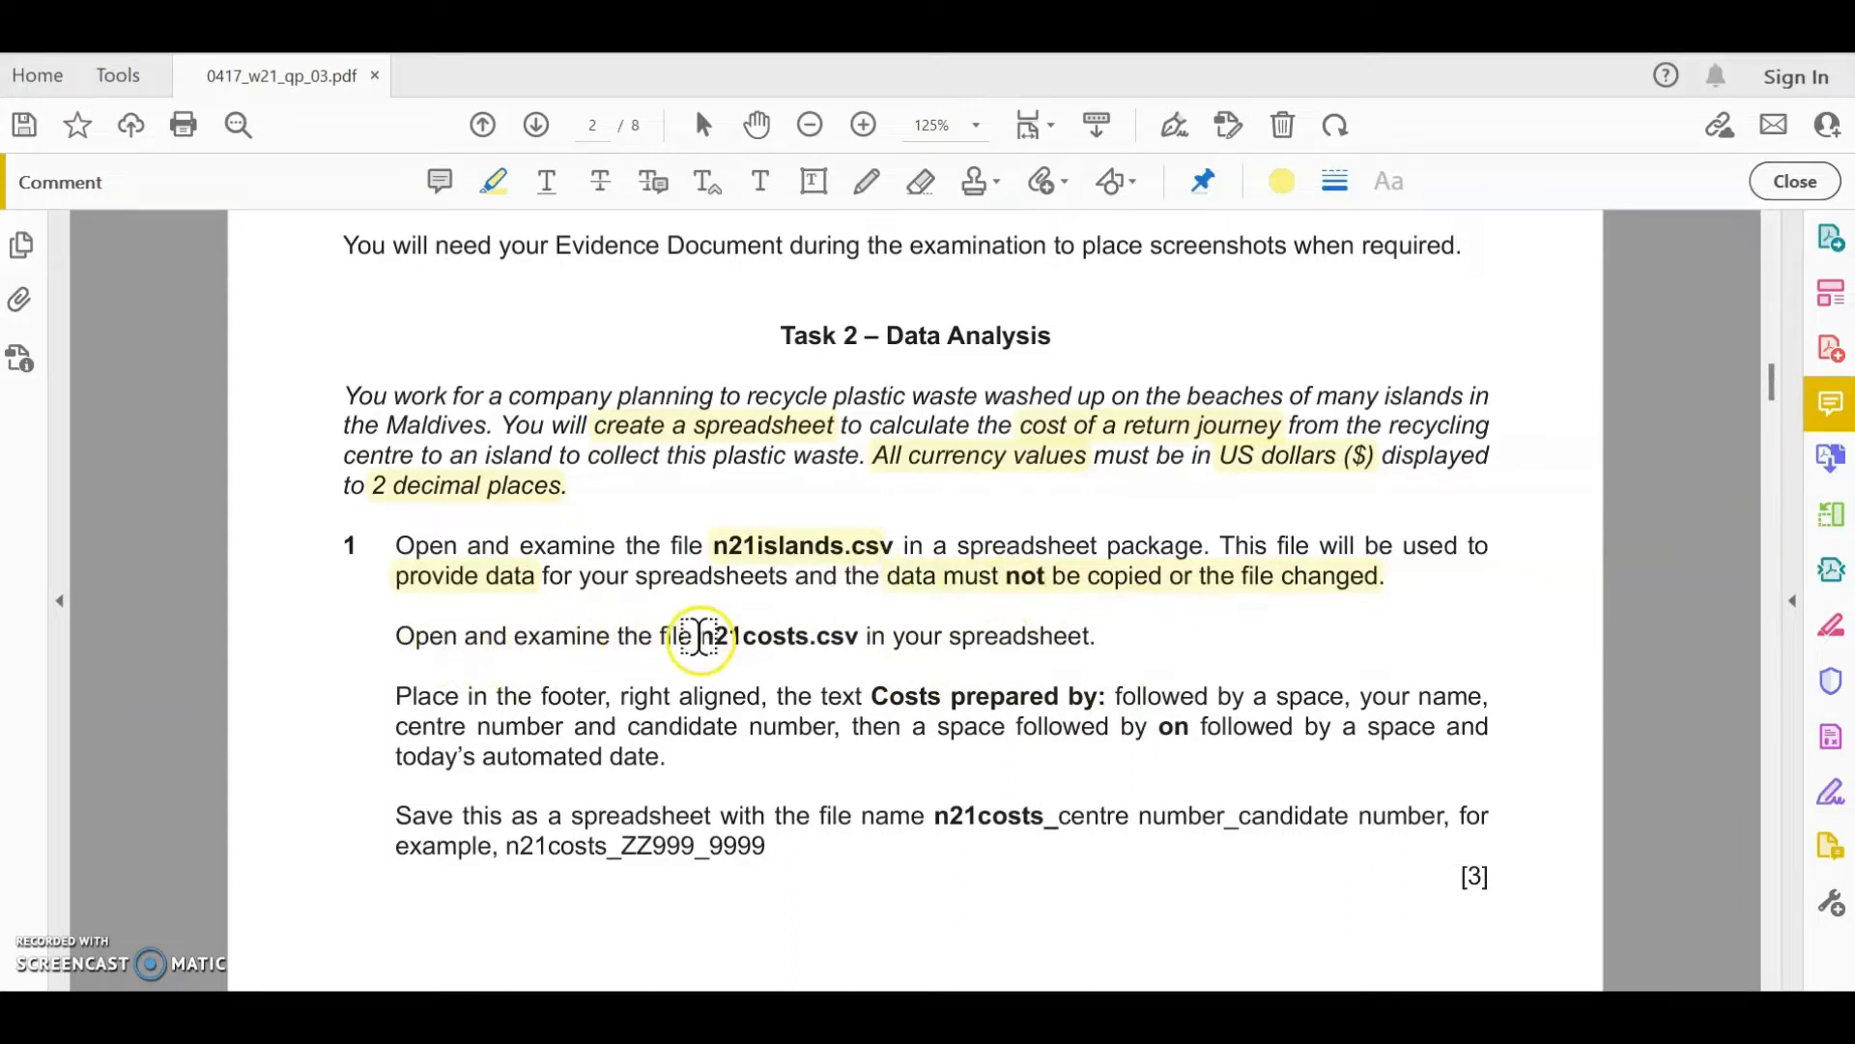
pyautogui.moveTo(700, 637); pyautogui.dragTo(865, 637)
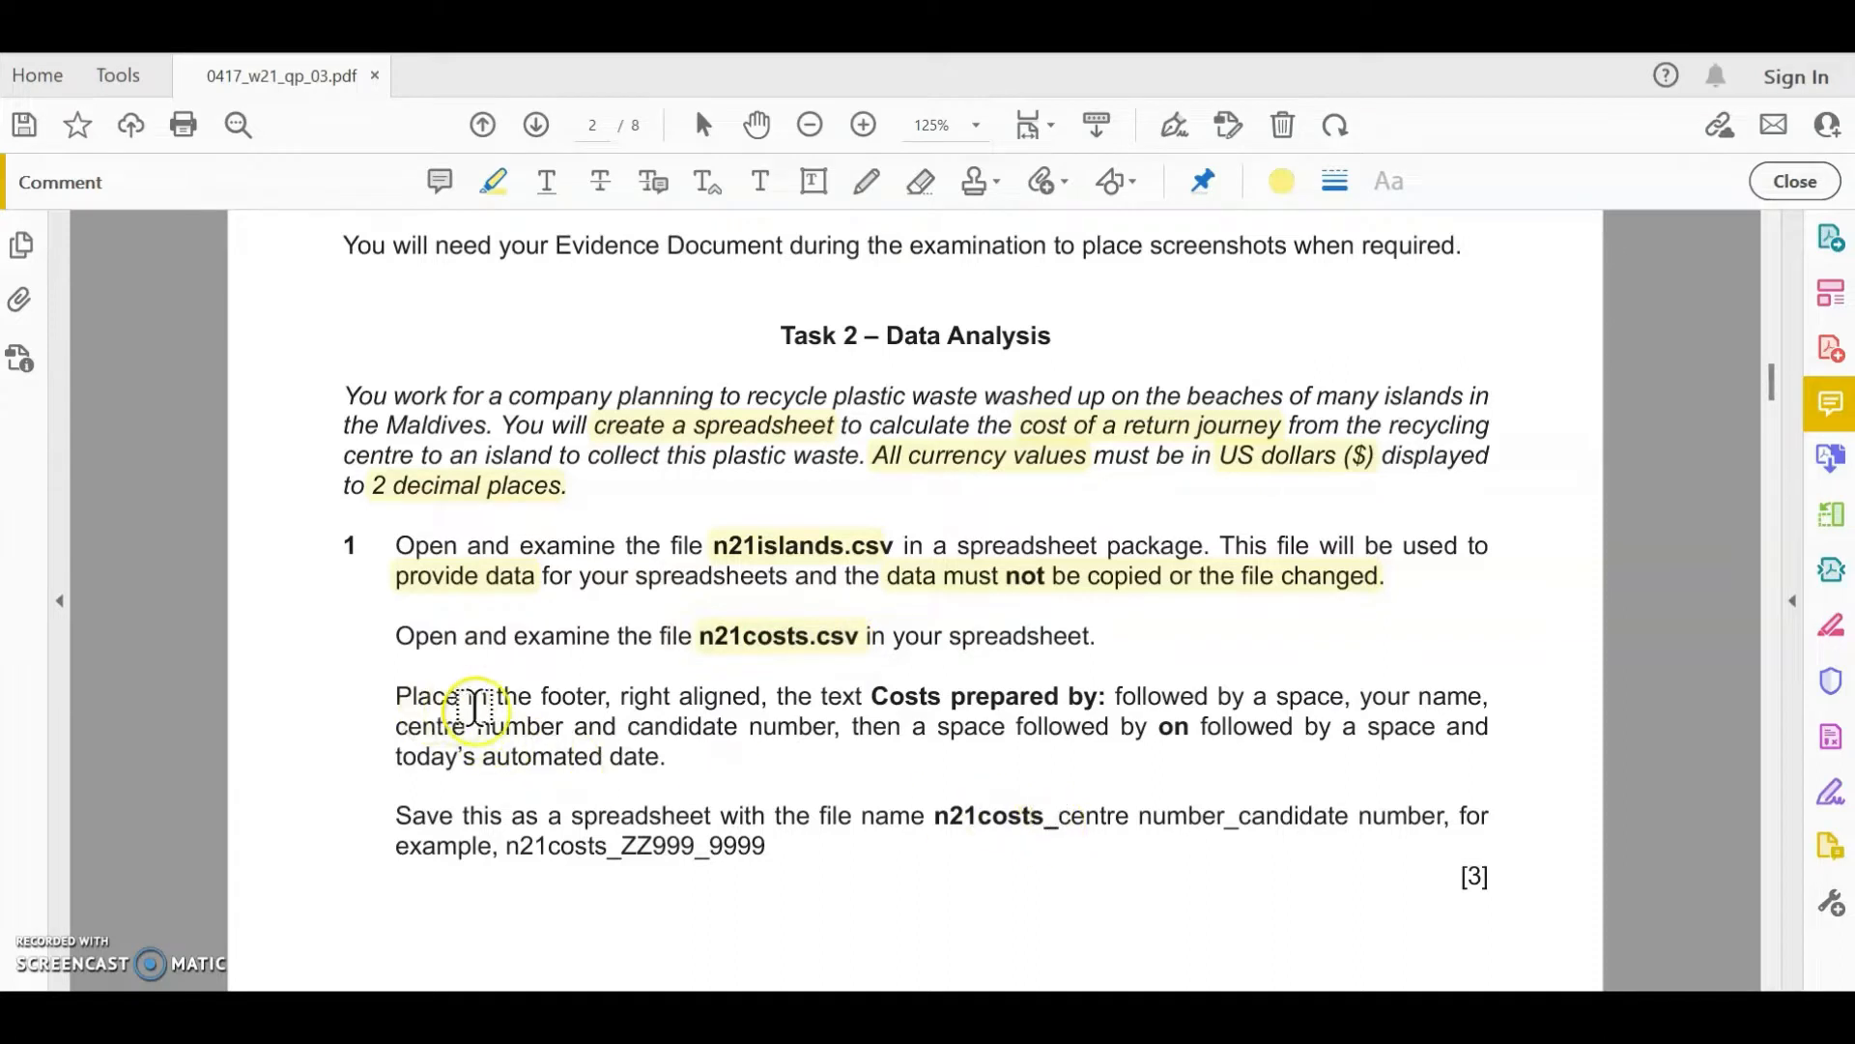
pyautogui.moveTo(538, 701); pyautogui.dragTo(768, 698)
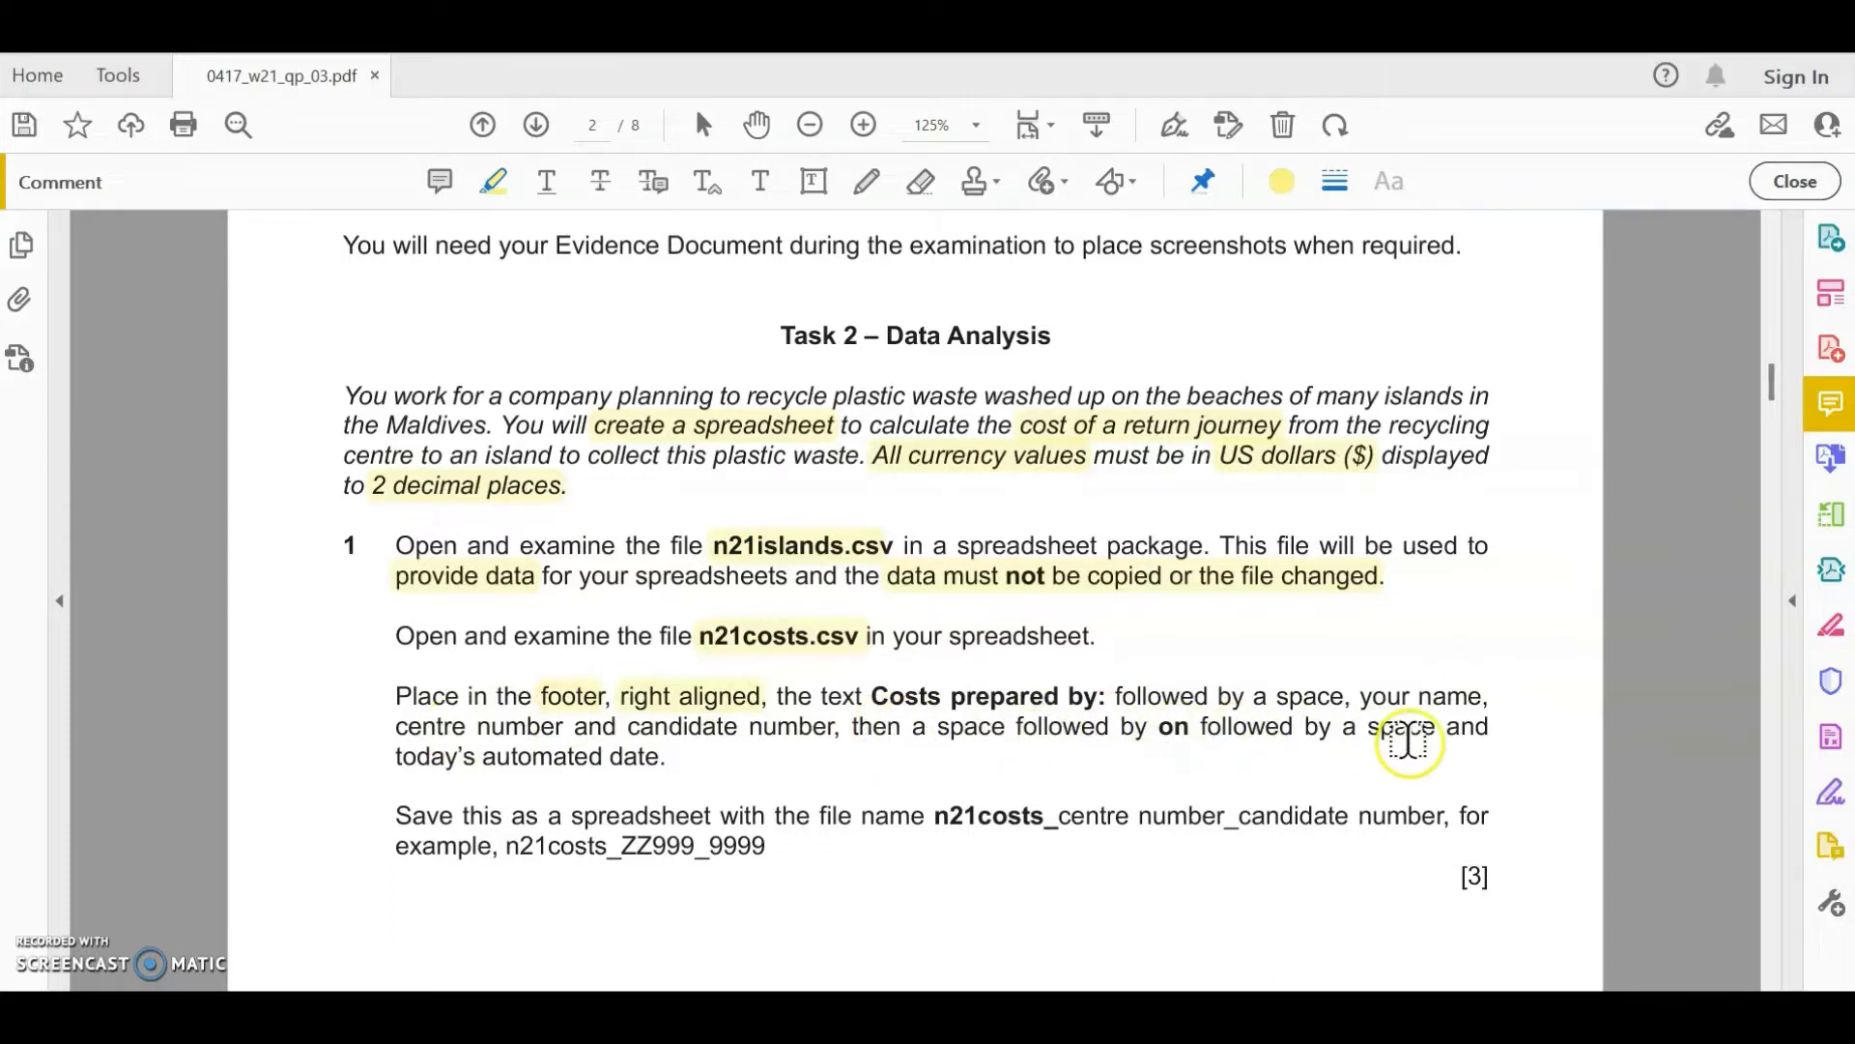
pyautogui.moveTo(396, 757); pyautogui.dragTo(649, 764)
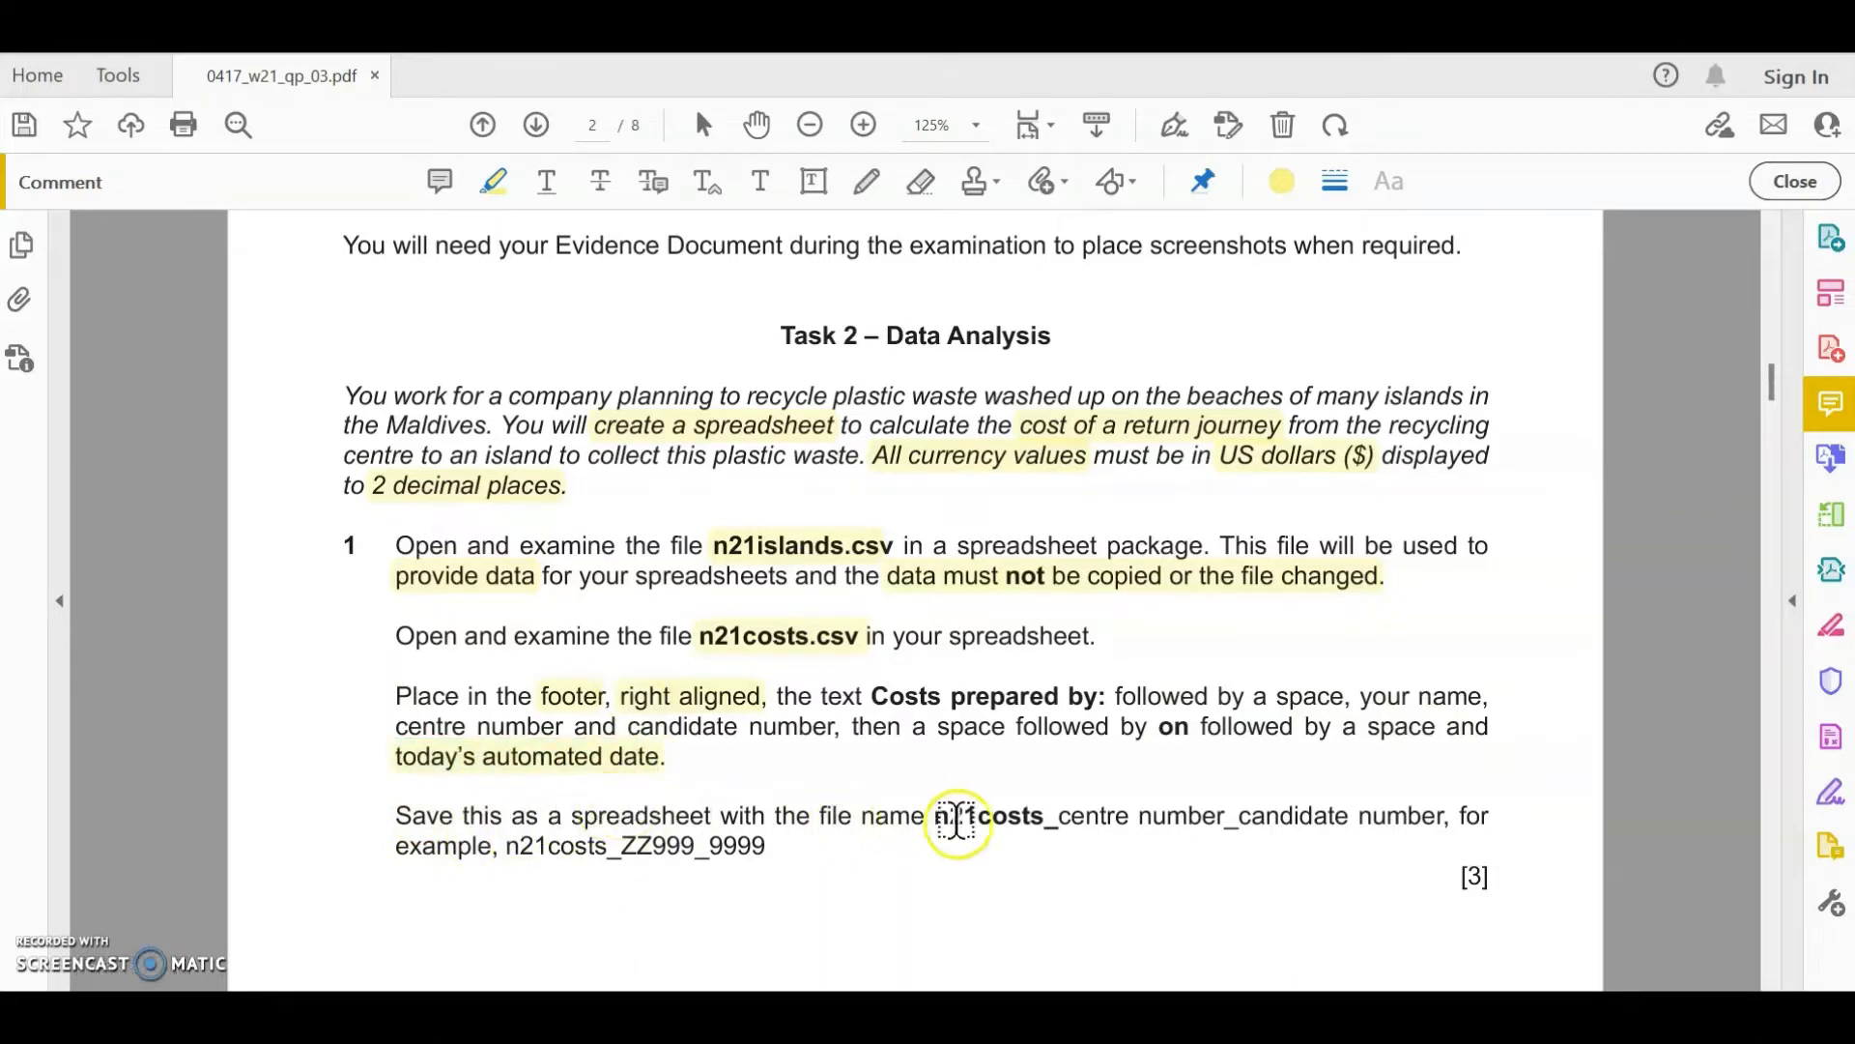
pyautogui.moveTo(937, 822); pyautogui.dragTo(1447, 823)
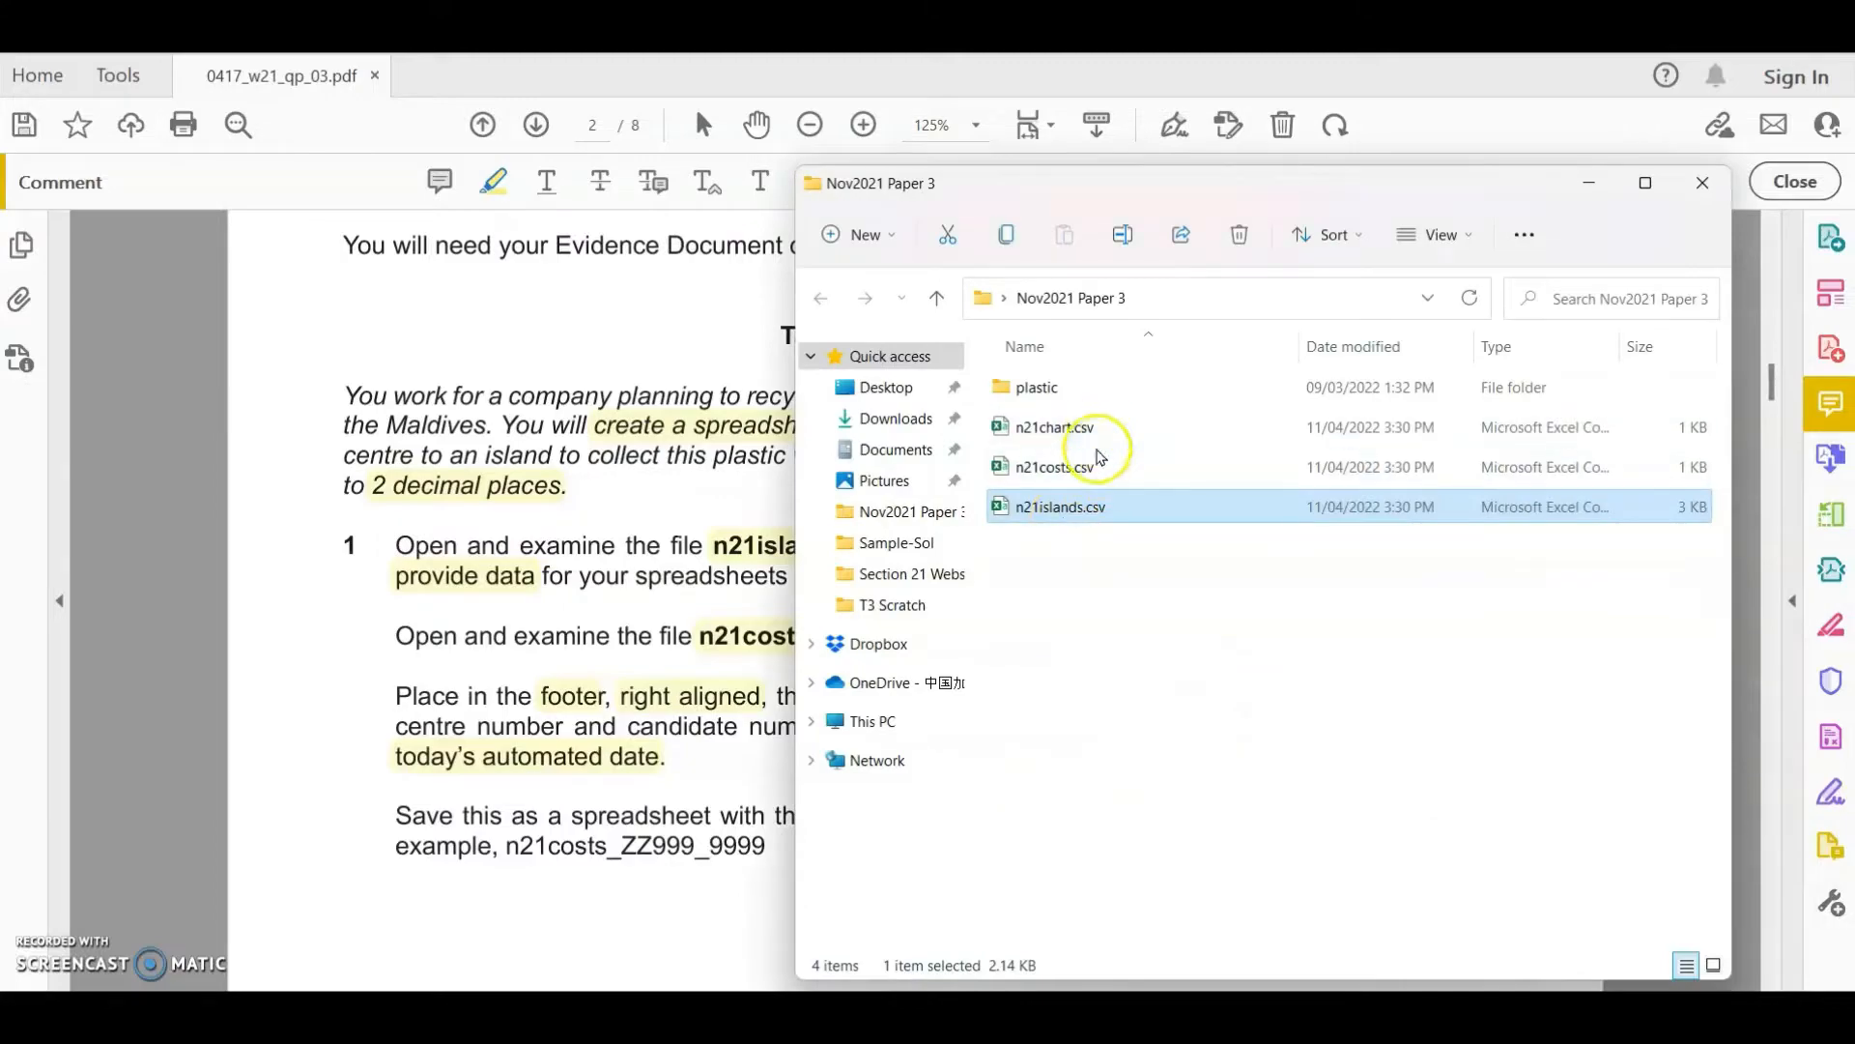
# - Open n21costs.csv from the Nov2021 Paper 3 folder in Excel and auto-fit the widths of columns A to H
pyautogui.click(1075, 473)
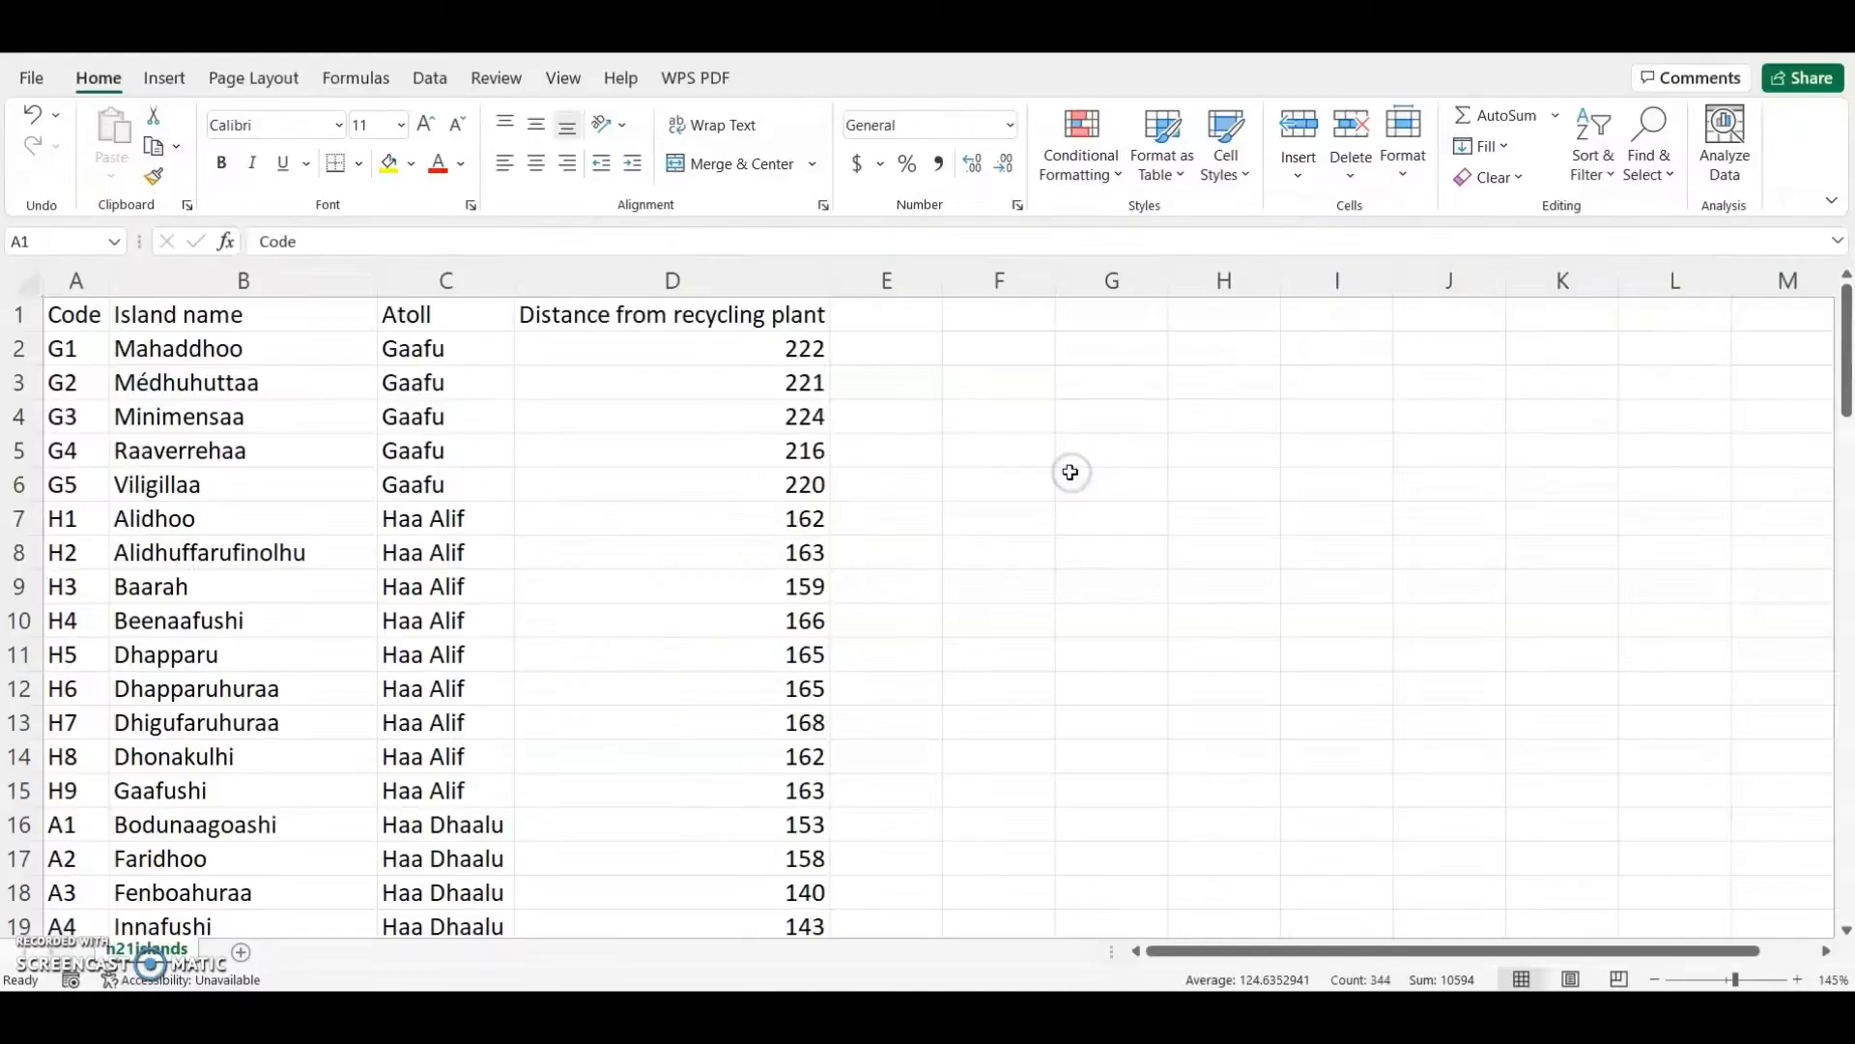
pyautogui.hotkey('ctrl', 'a')
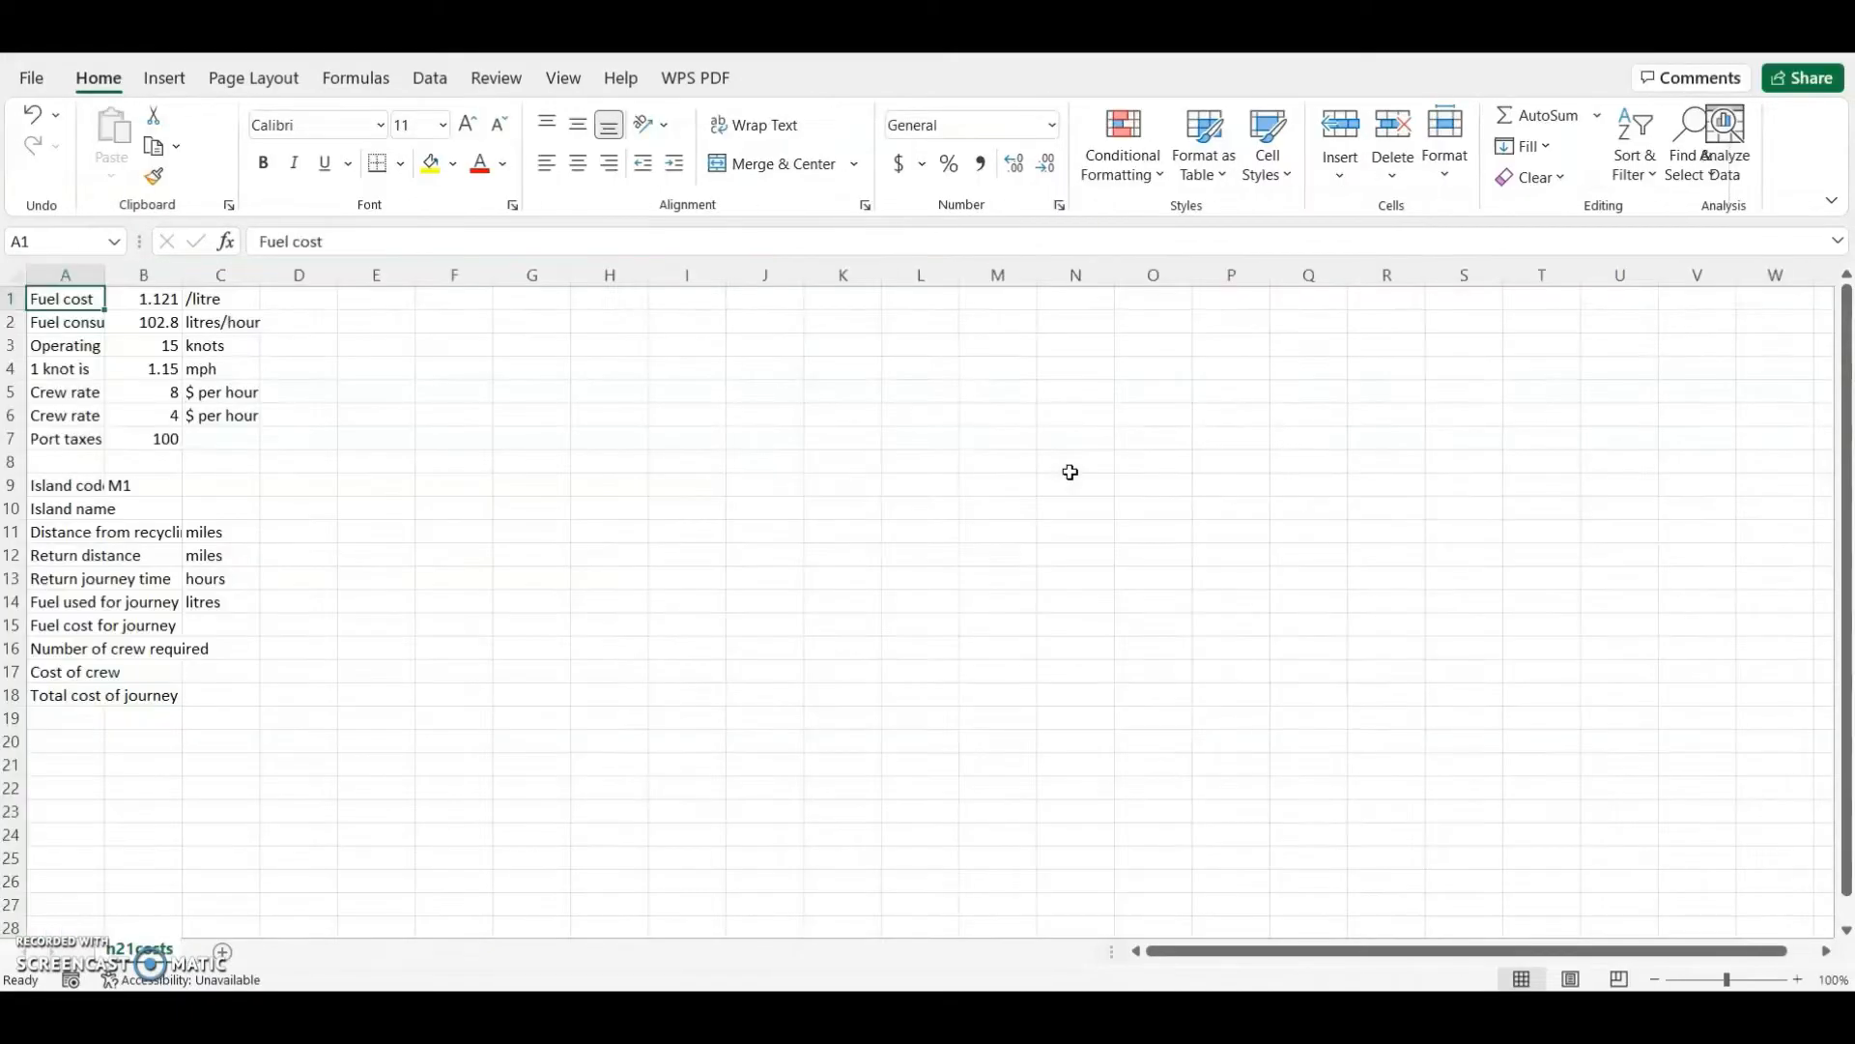
pyautogui.moveTo(69, 275); pyautogui.dragTo(654, 278)
pyautogui.doubleClick(655, 277)
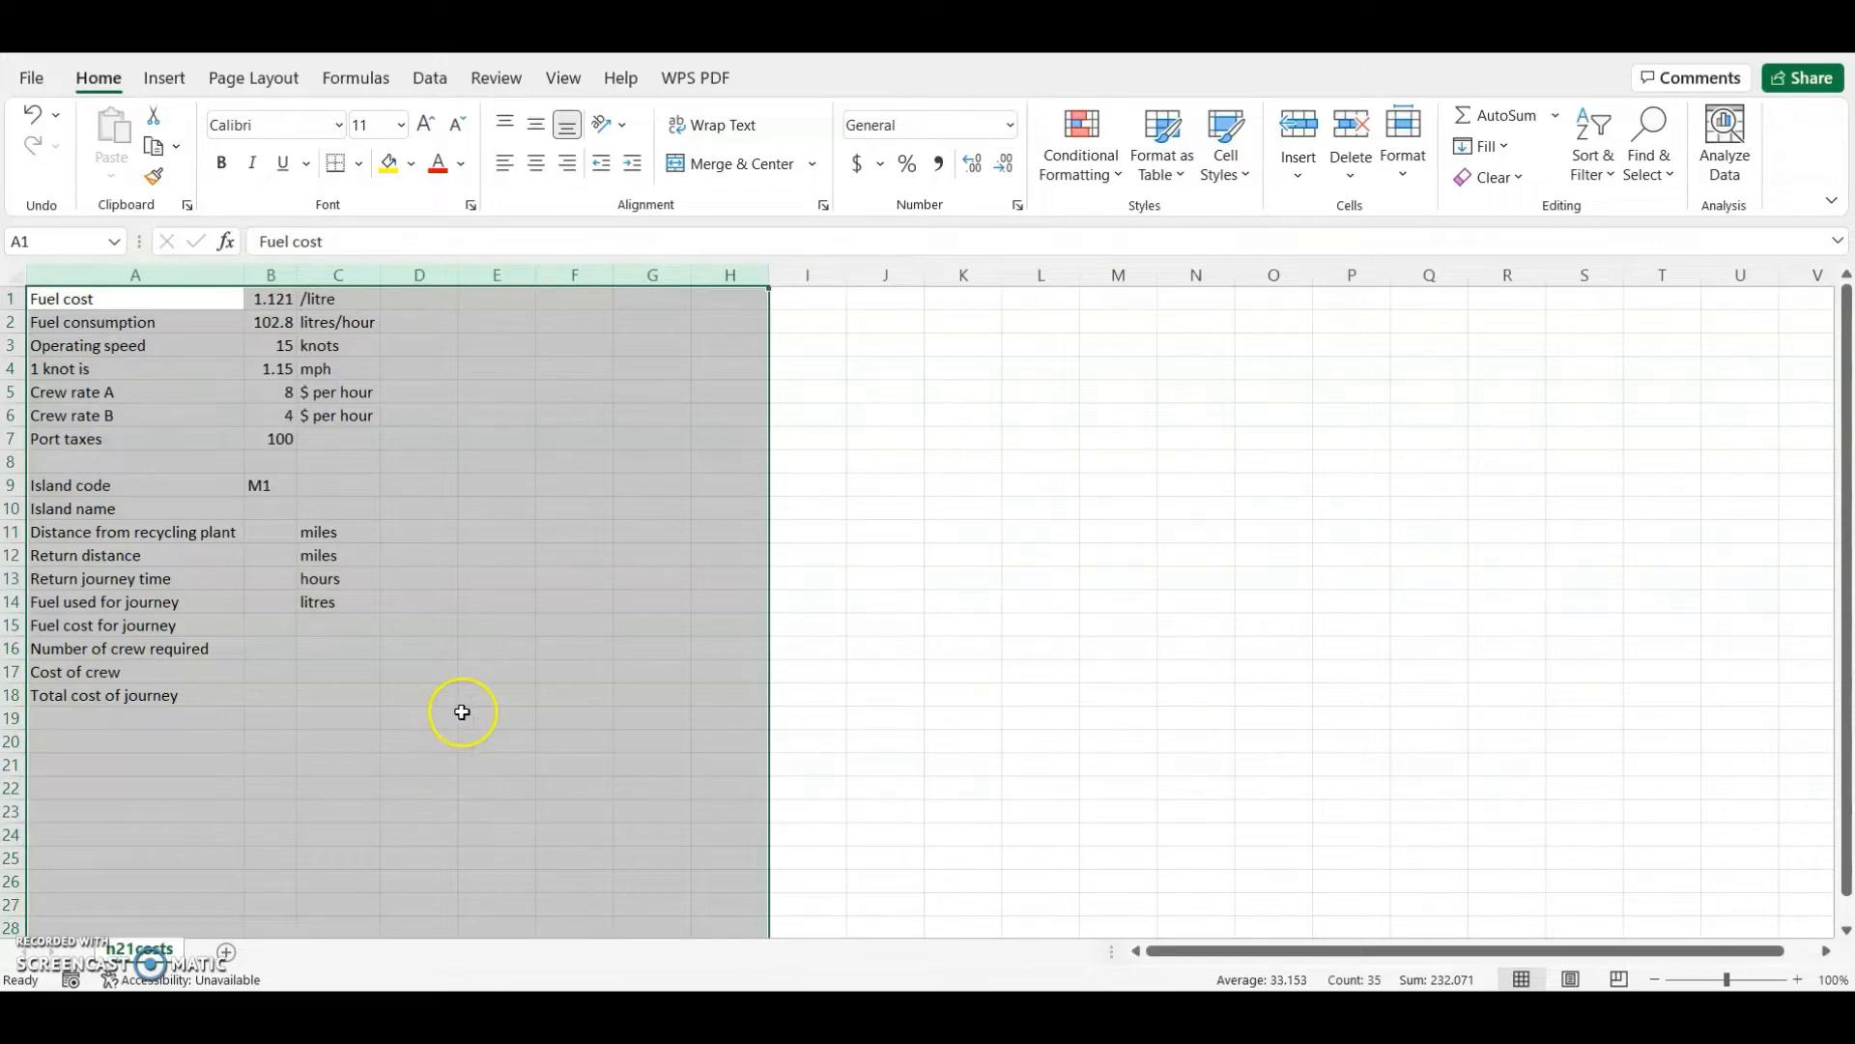
pyautogui.scroll(3, 462, 710)
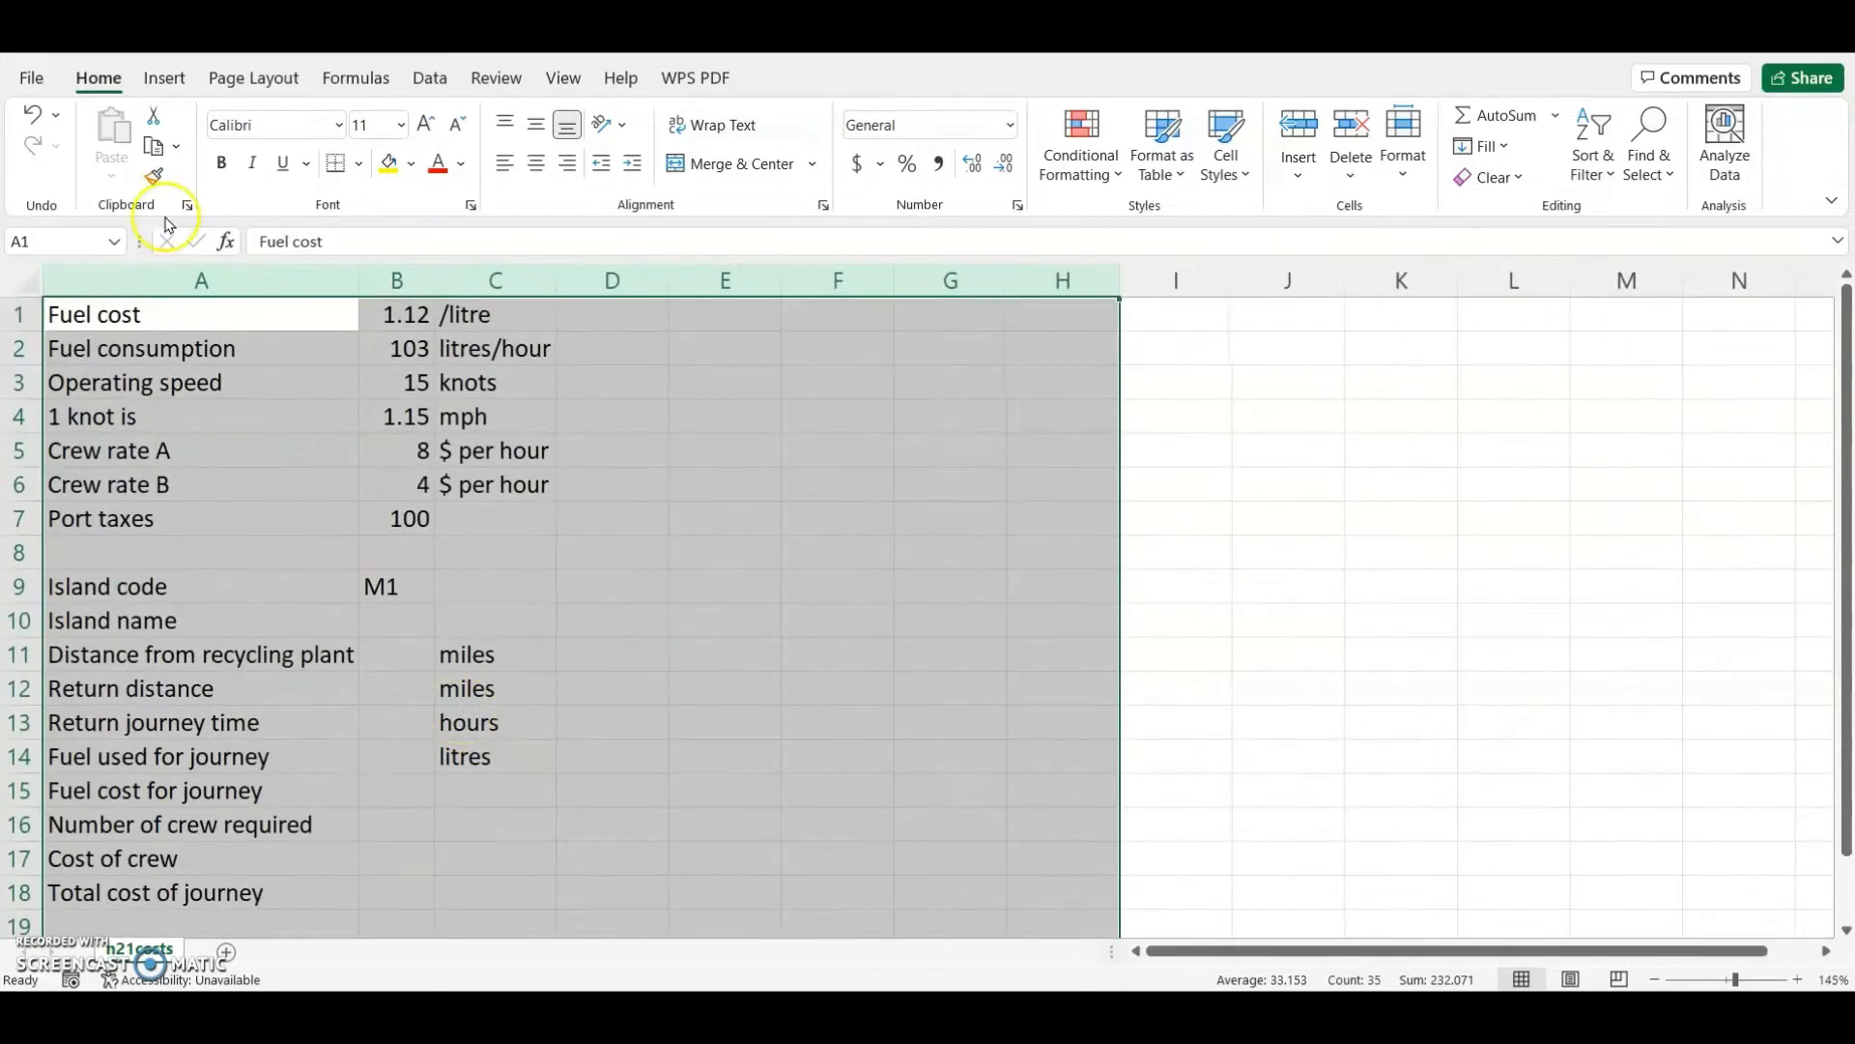
# - Start saving a copy of the costs file in the Nov2021 Paper 3 folder with the Excel Workbook (*.xlsx) file type
pyautogui.click(35, 82)
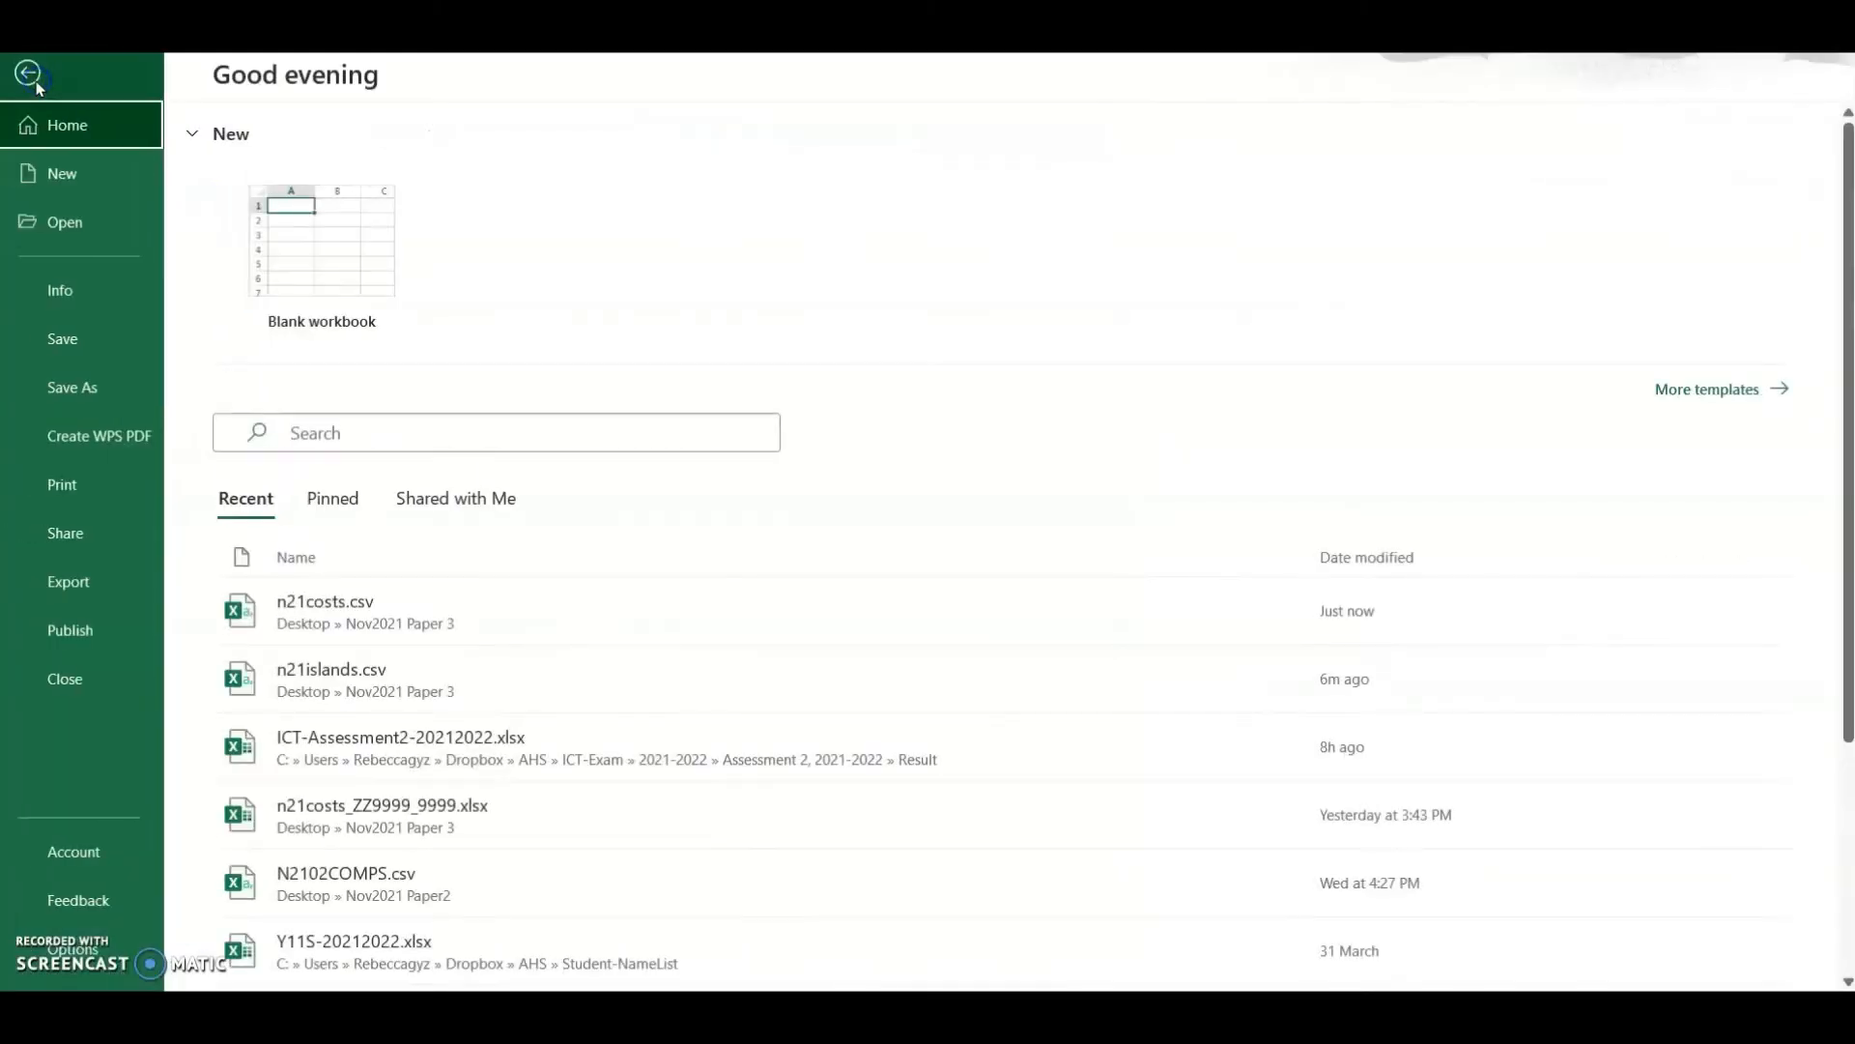
pyautogui.click(92, 402)
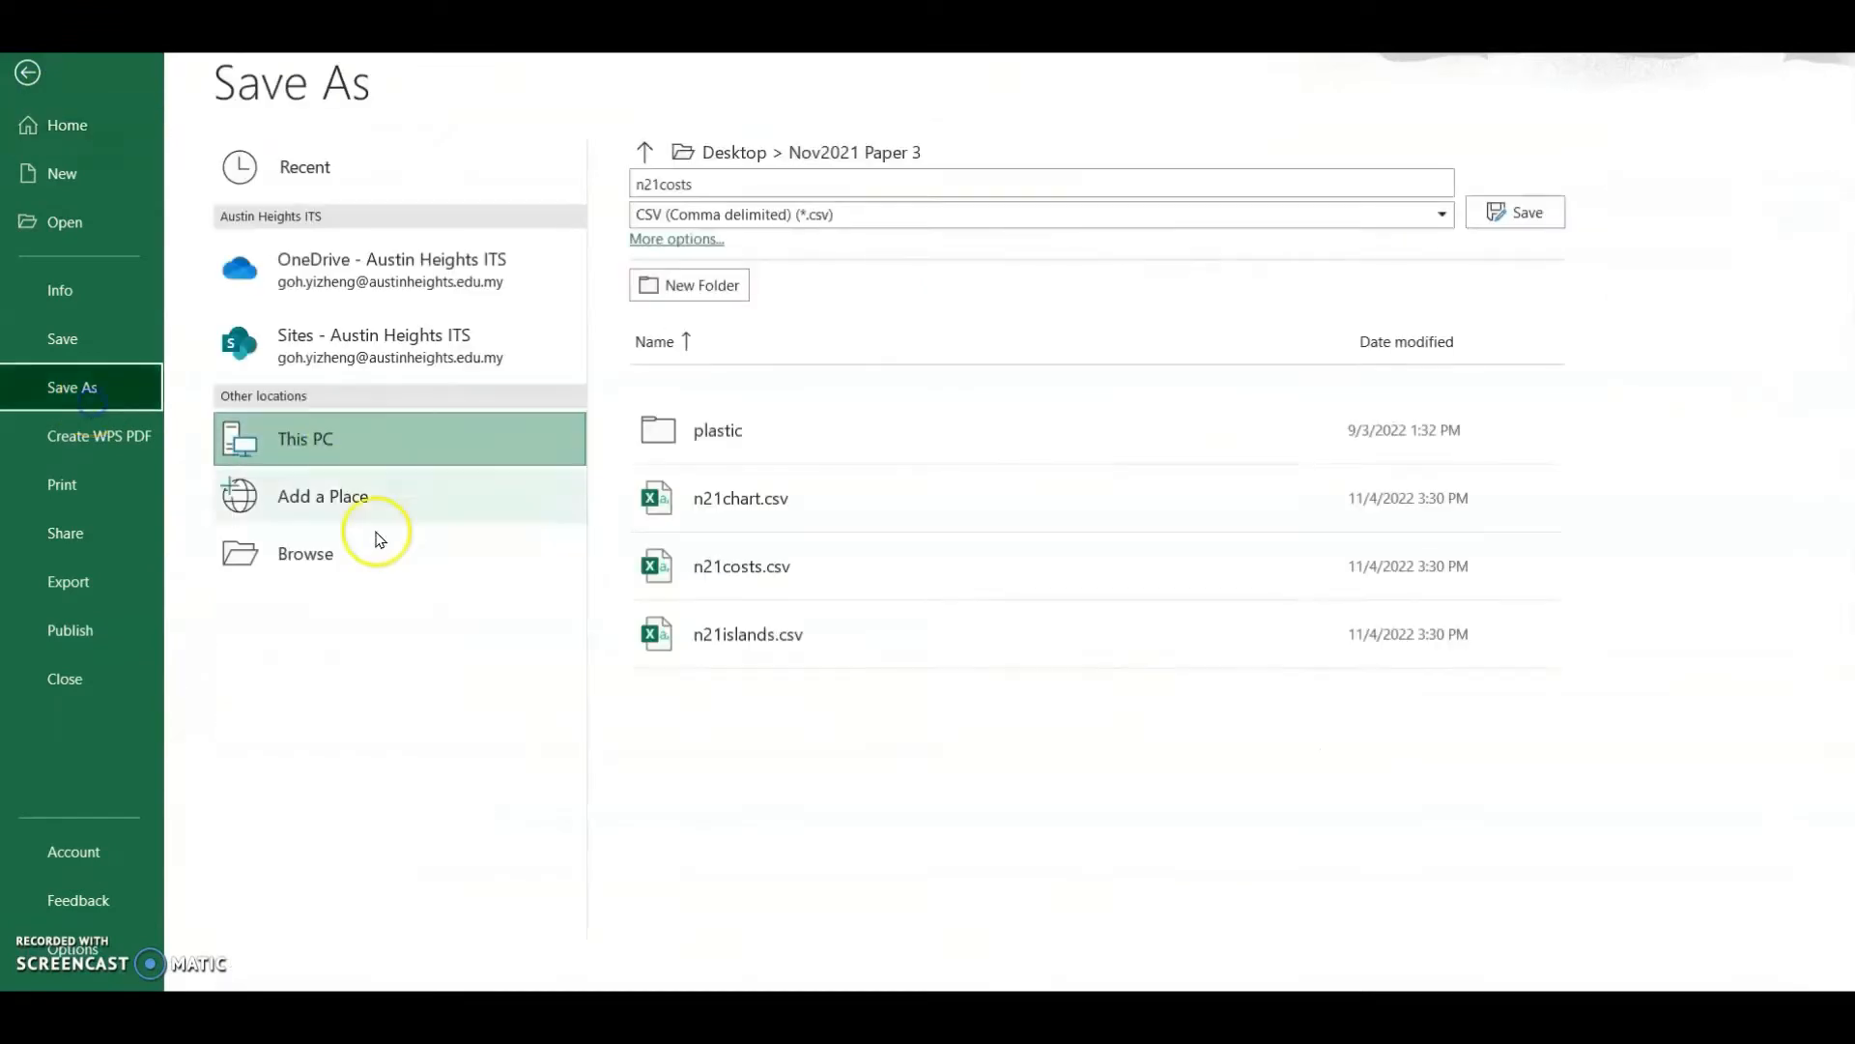
pyautogui.click(359, 556)
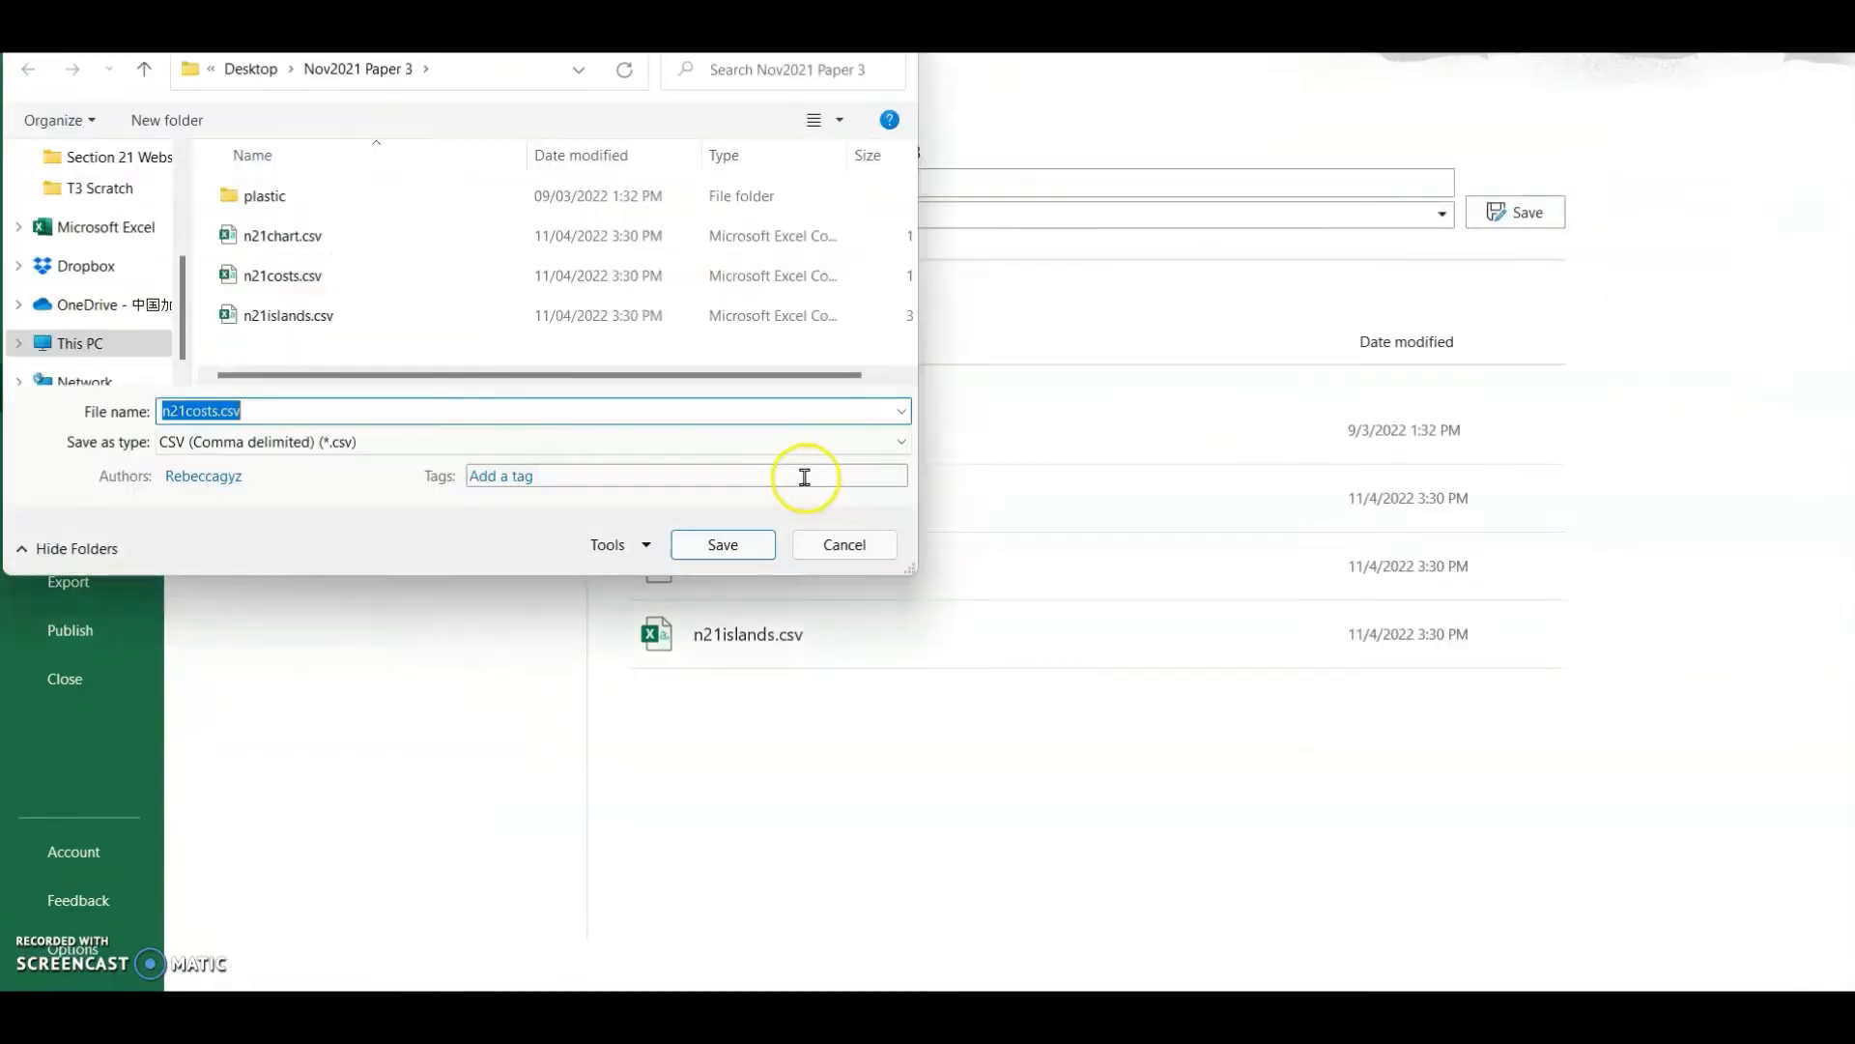
pyautogui.click(303, 450)
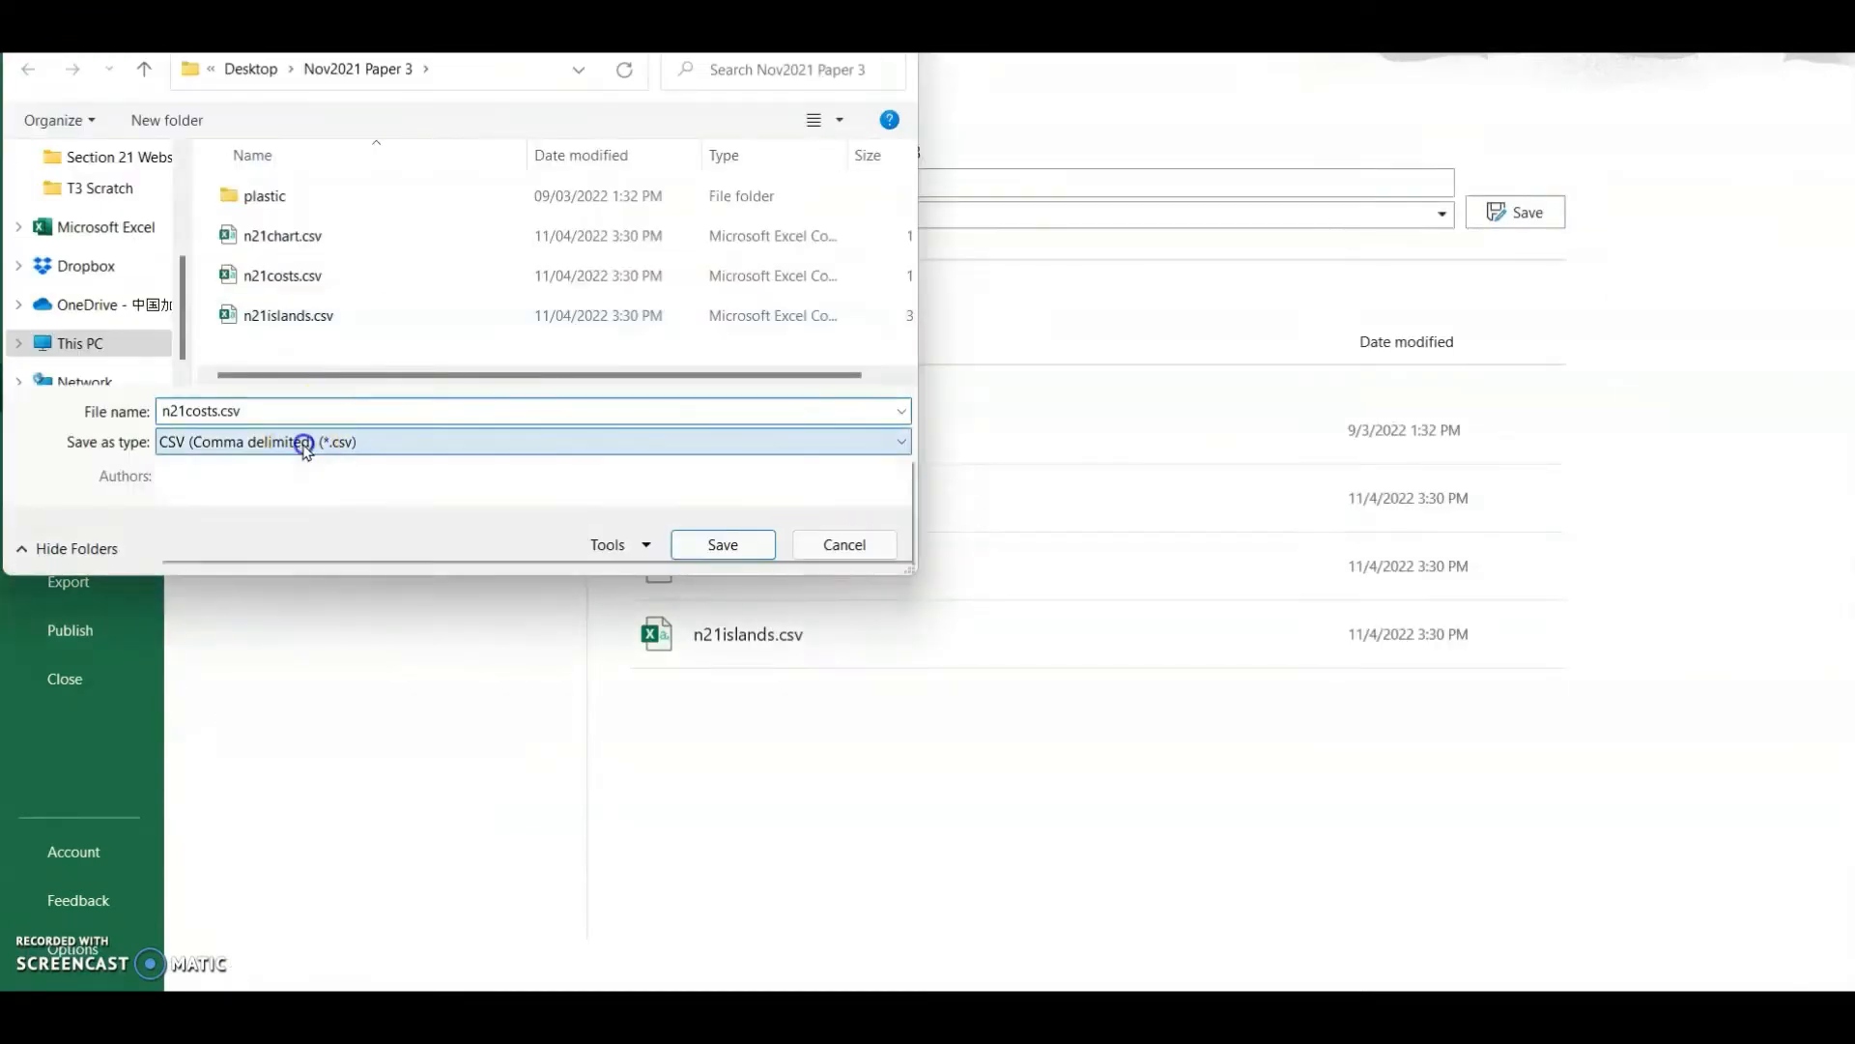
pyautogui.click(319, 467)
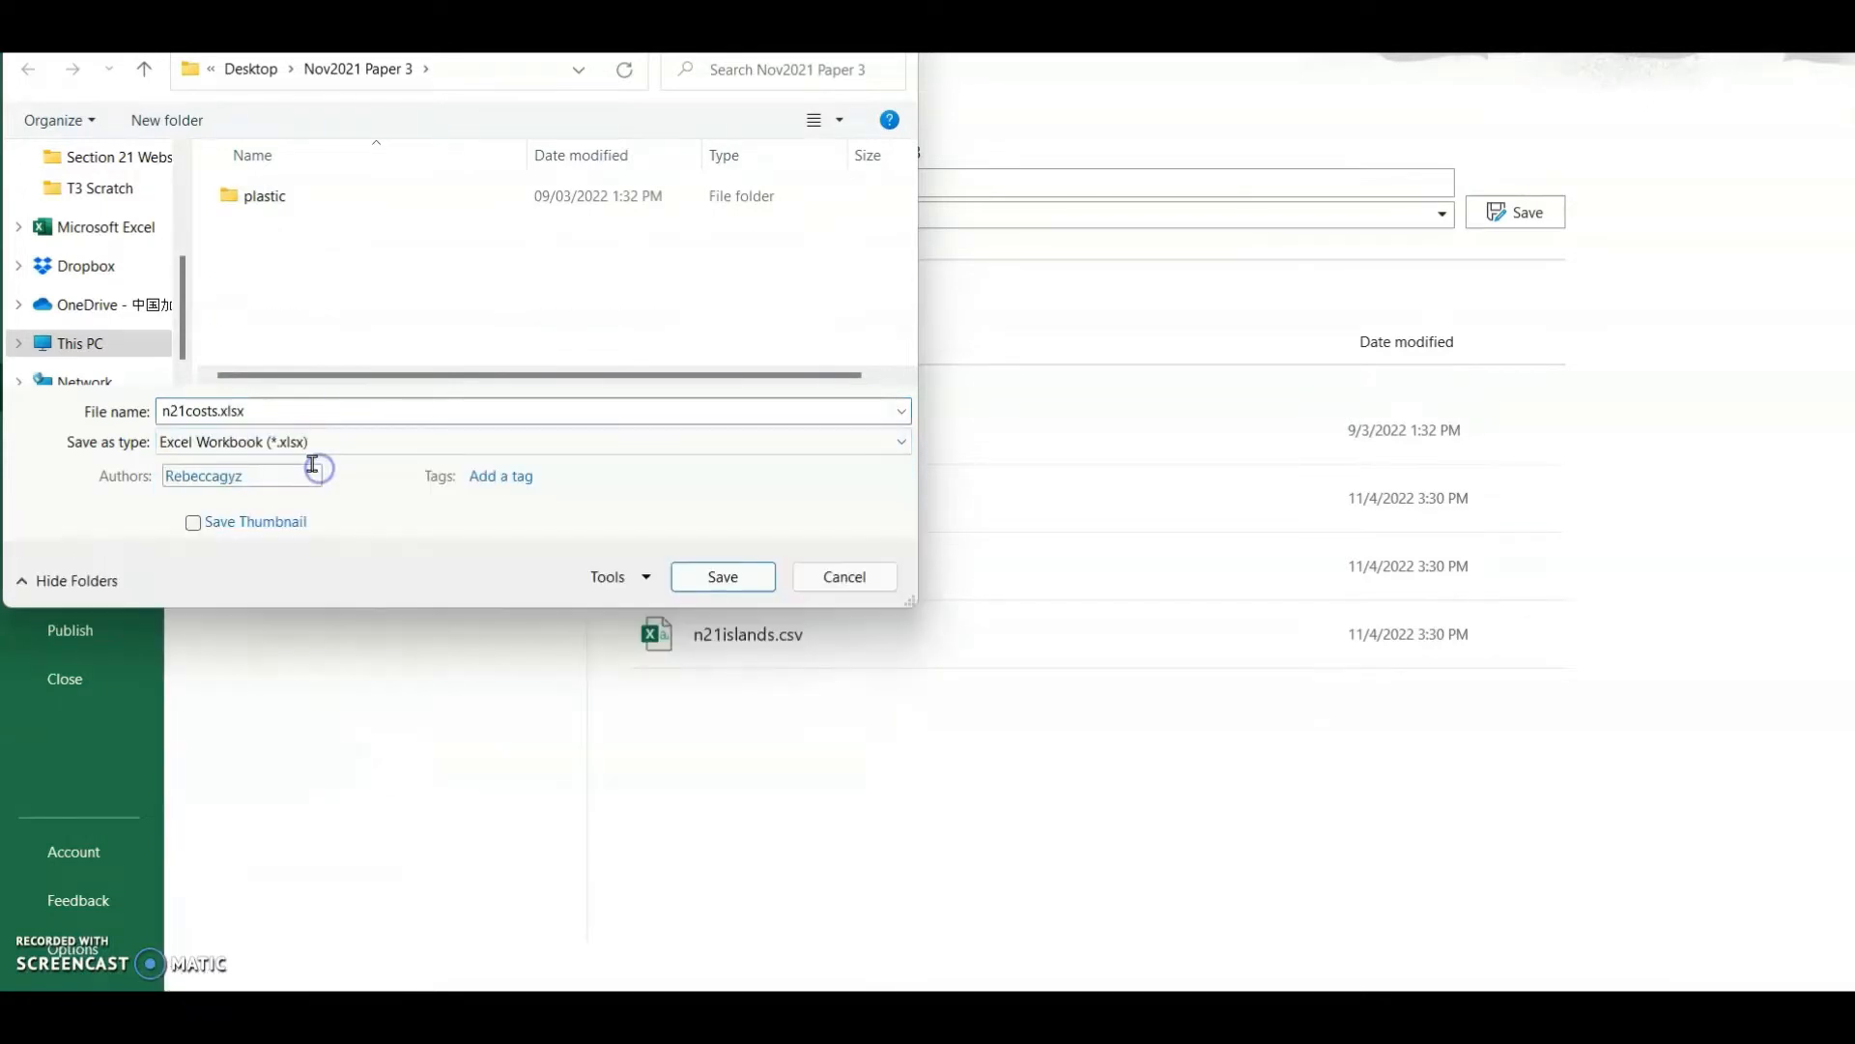
# - Save the costs file as n21costs_ZZ999_9999.xlsx, checking the required naming pattern in the exam PDF
pyautogui.click(215, 410)
pyautogui.click(218, 411)
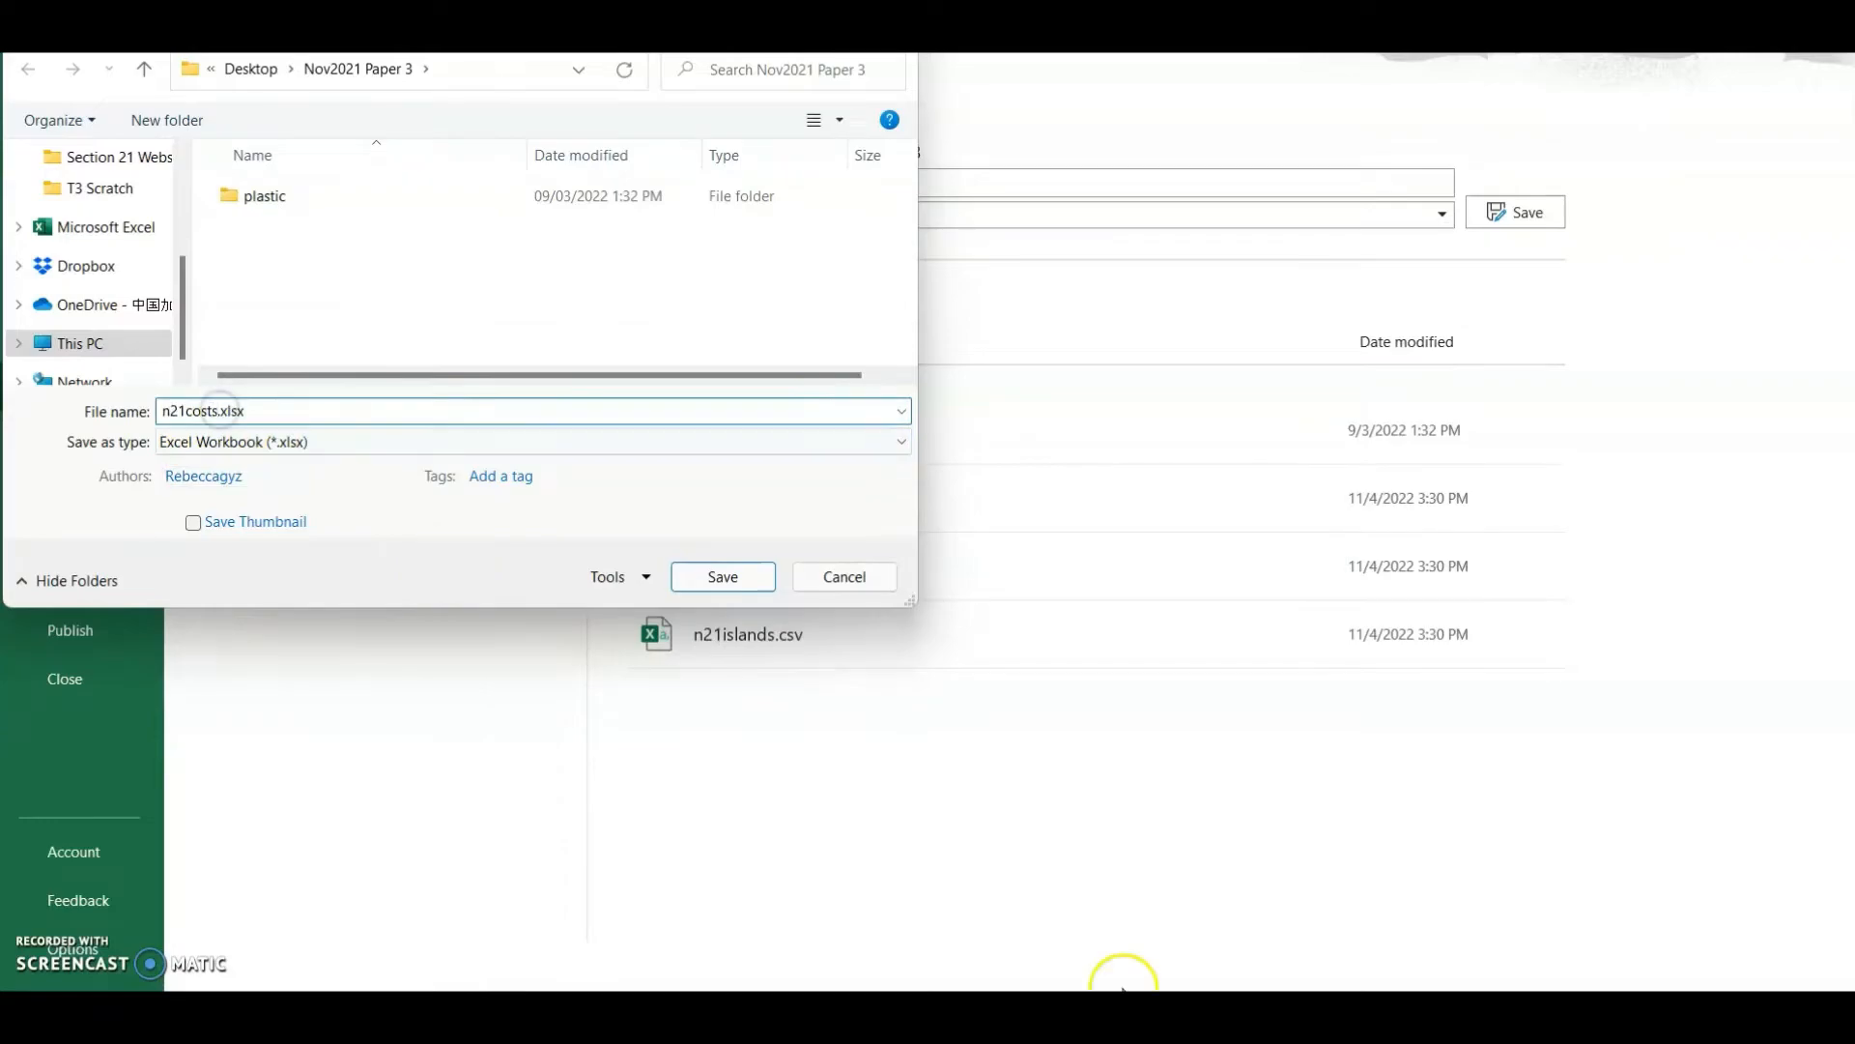
pyautogui.click(1084, 1007)
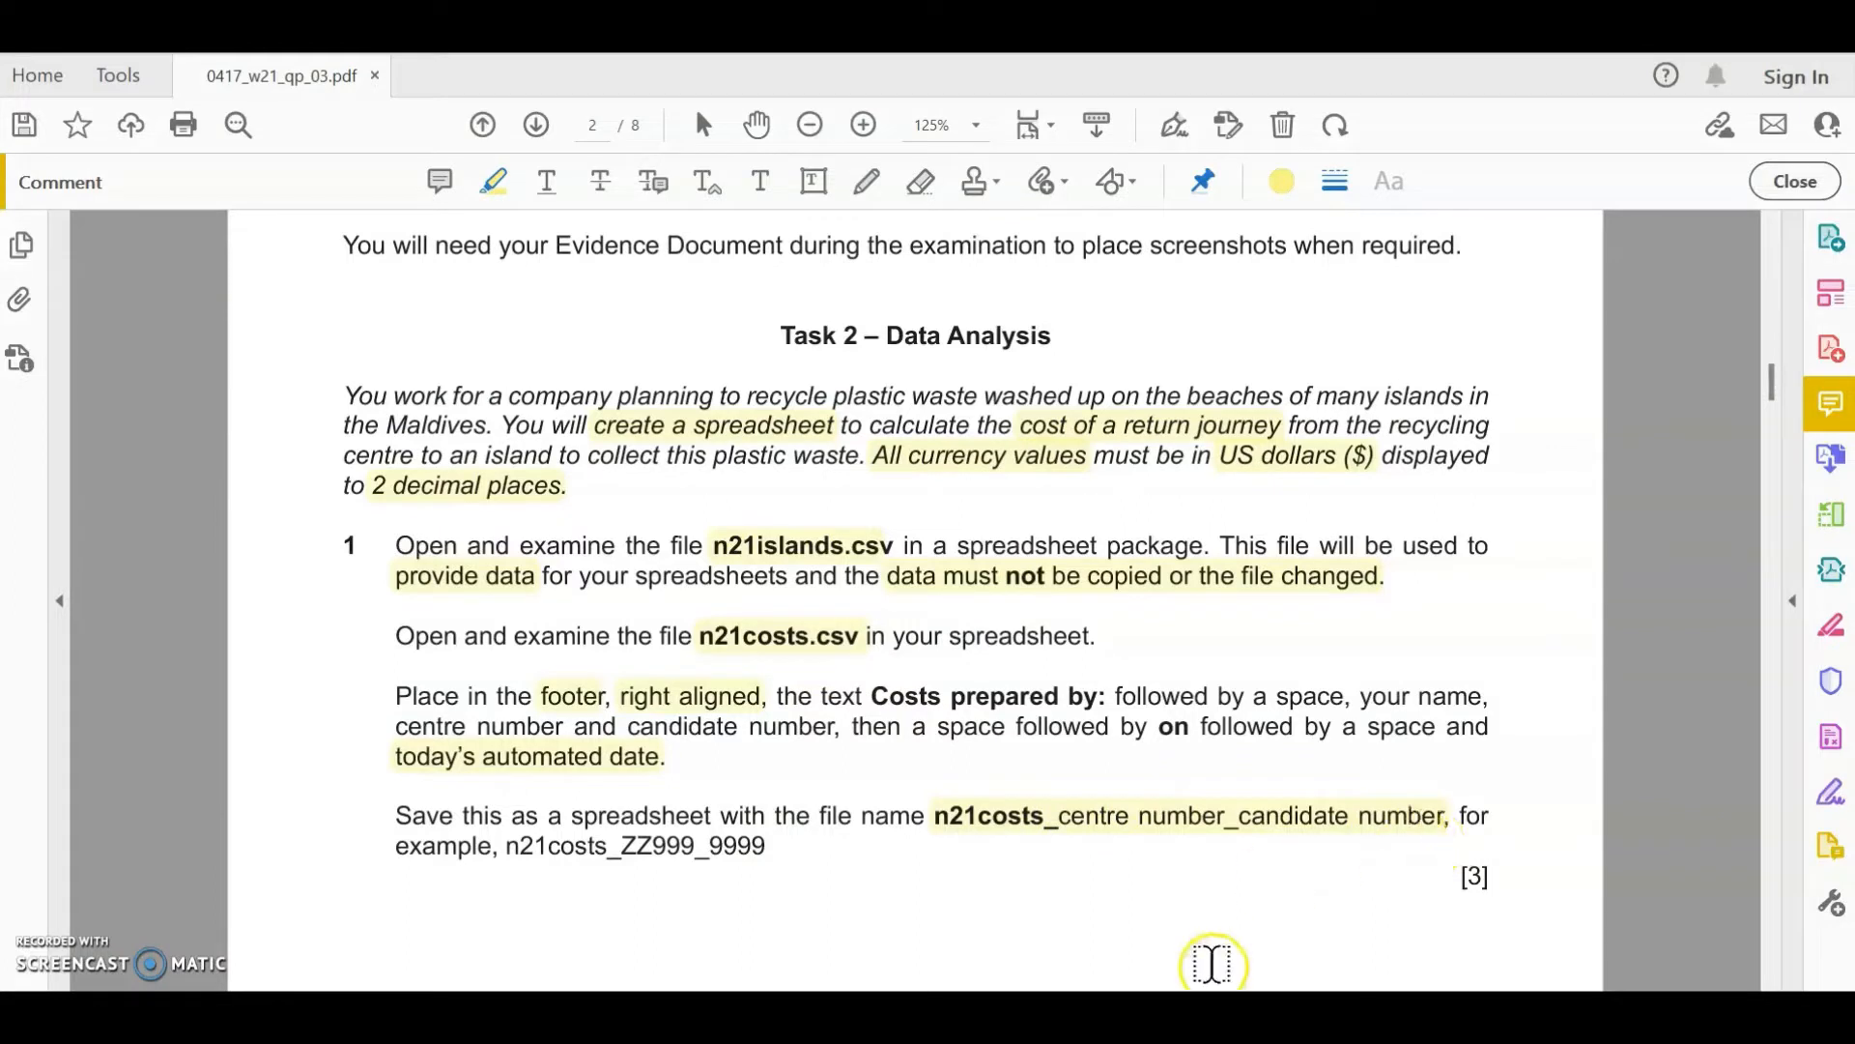
pyautogui.moveTo(1167, 1010)
pyautogui.click(1353, 903)
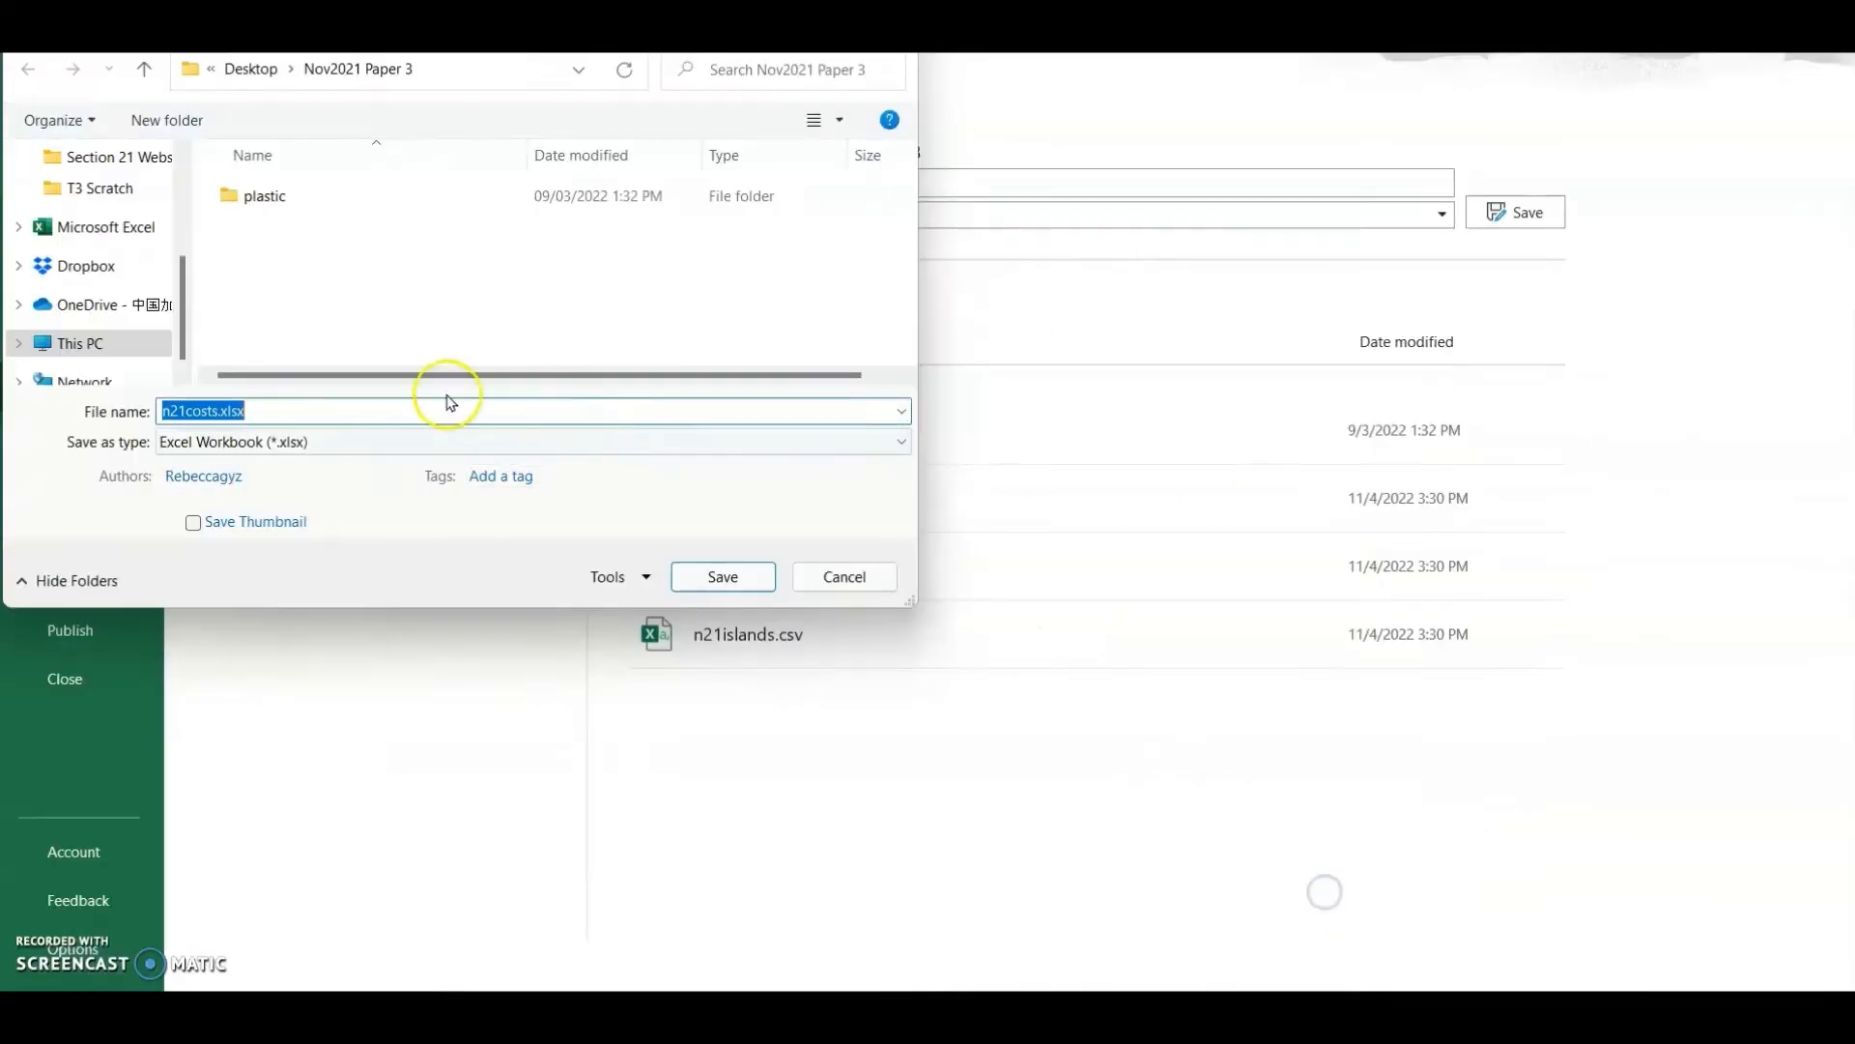
pyautogui.click(223, 408)
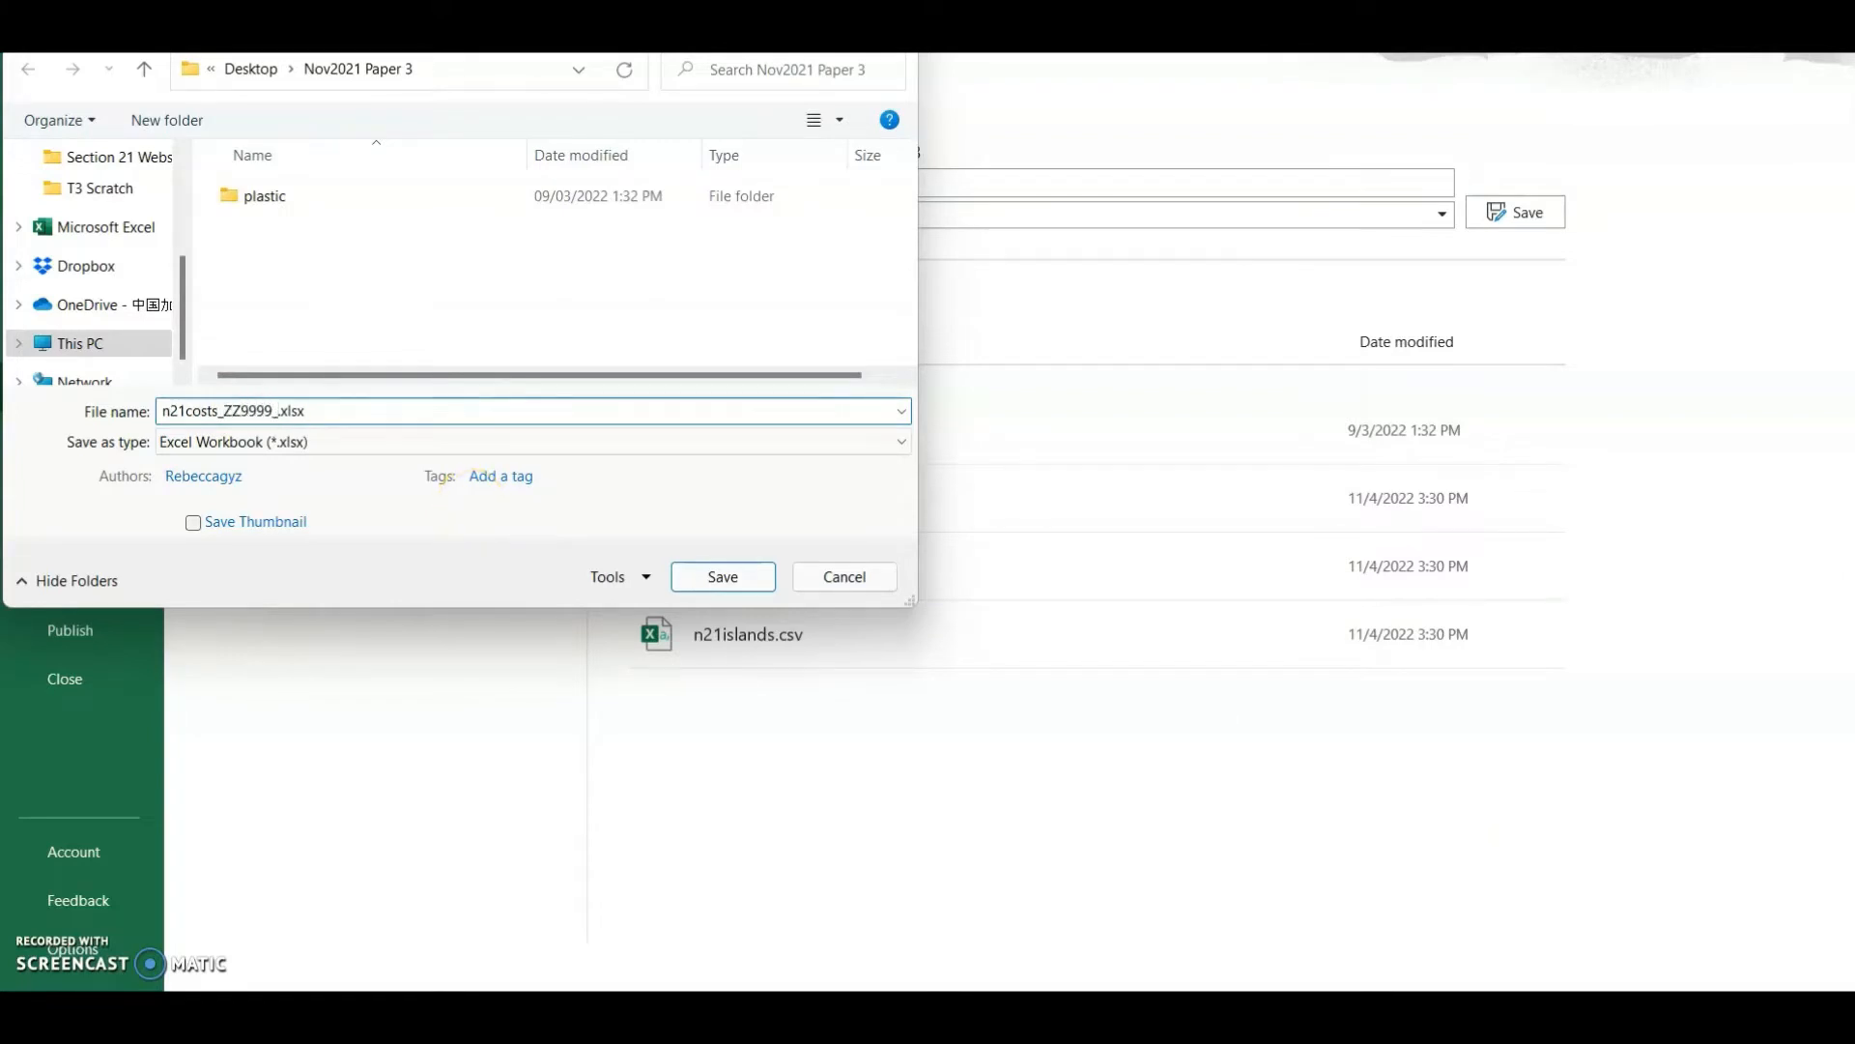
pyautogui.write('_ZZ999_9999')
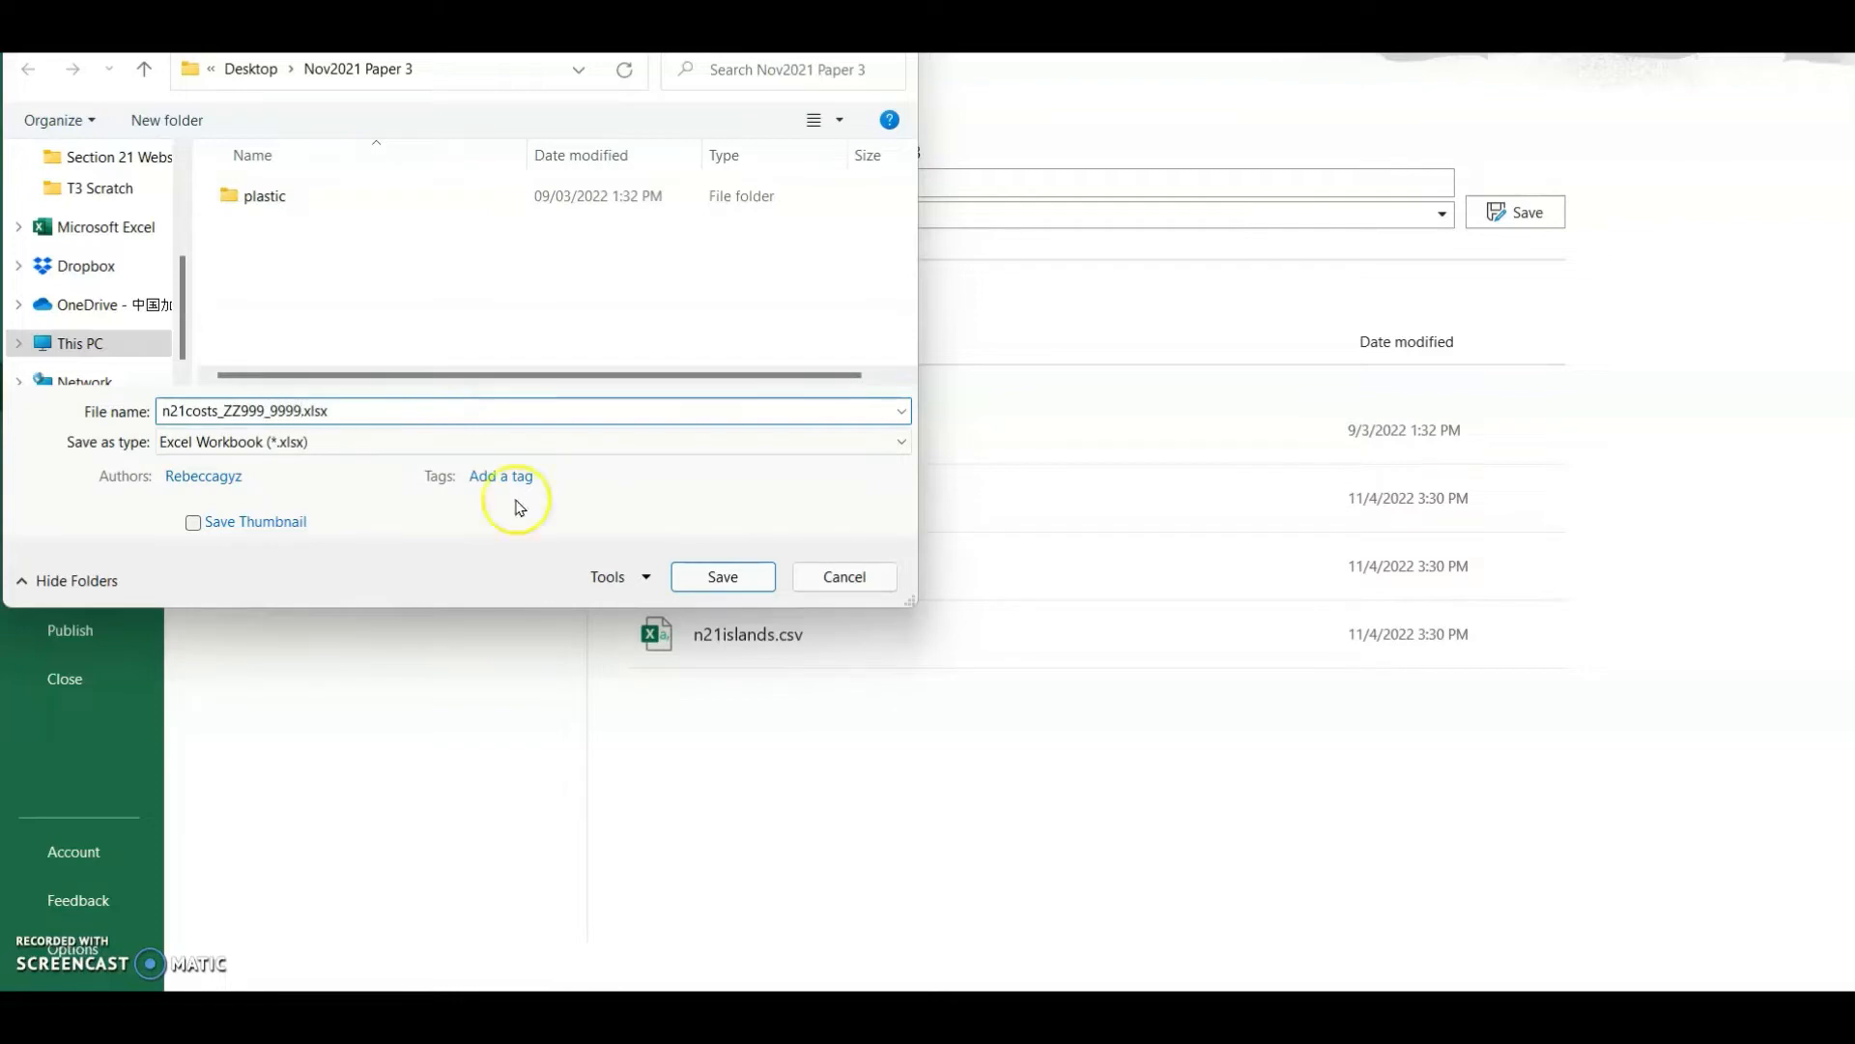
pyautogui.click(729, 576)
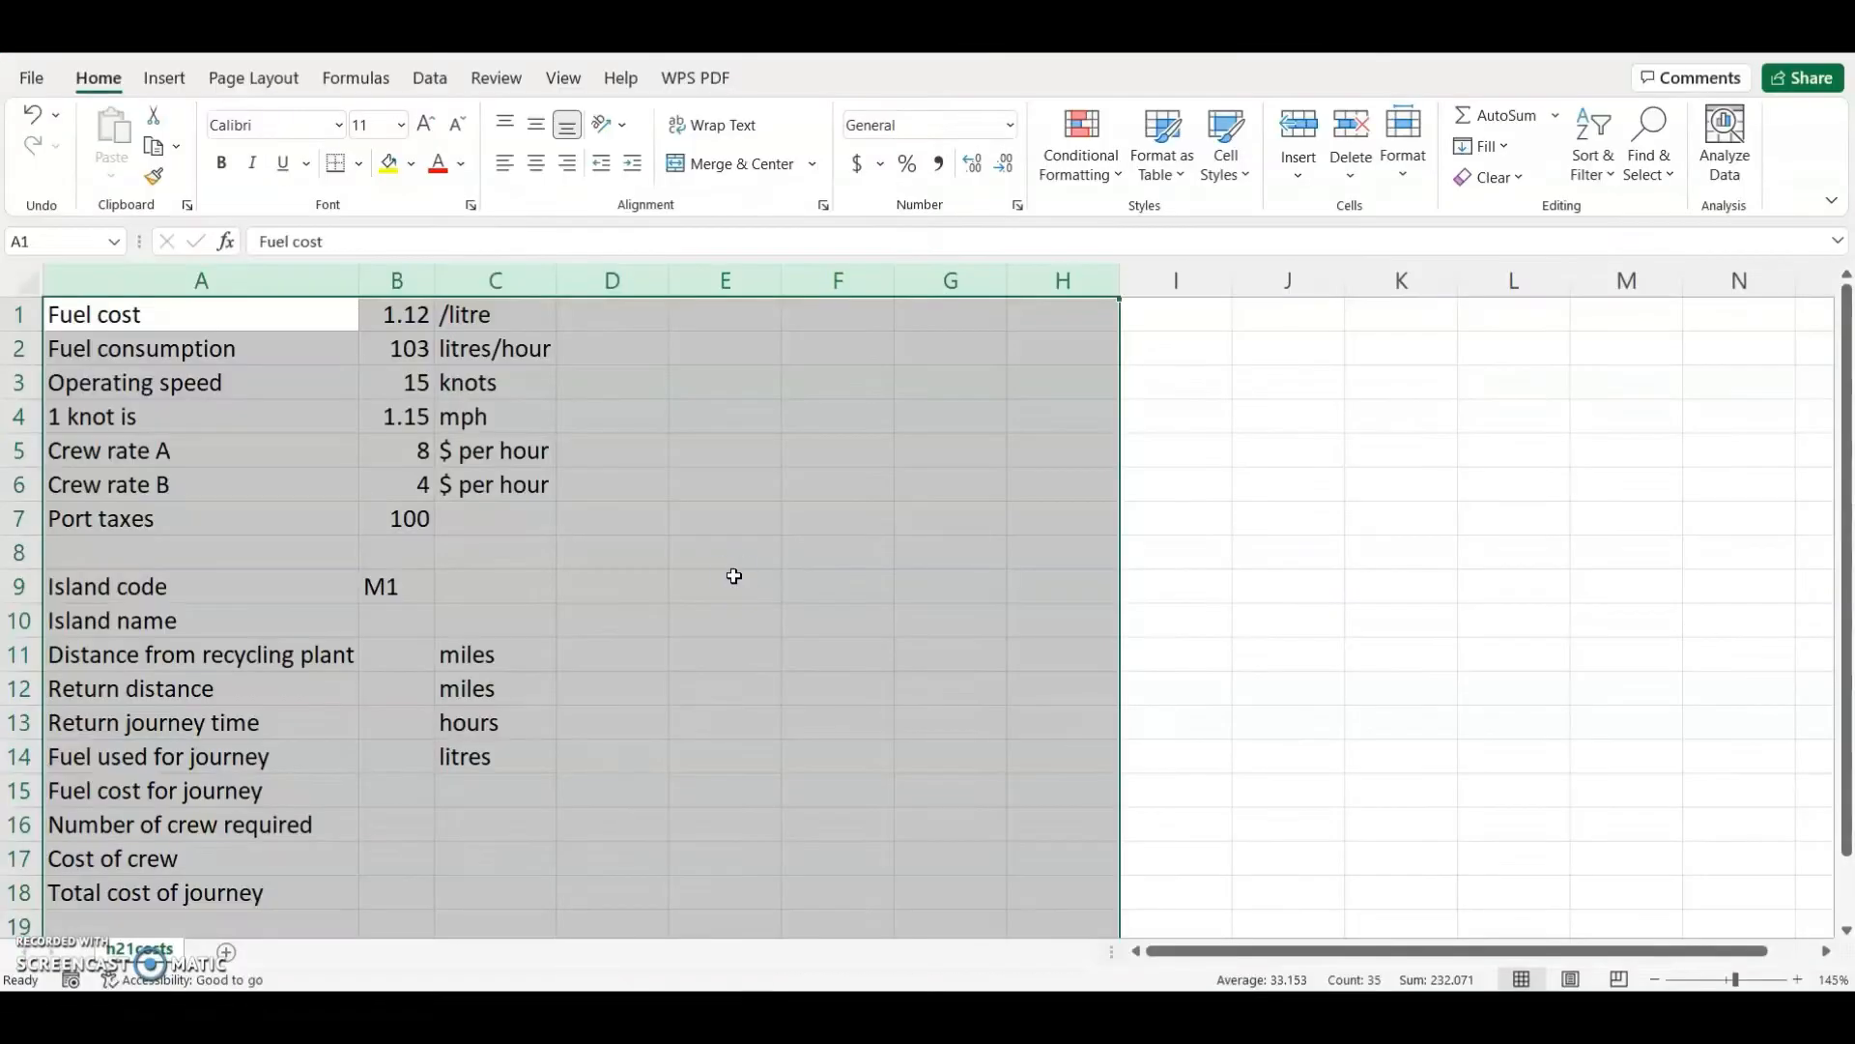
# - Open the page footer of the costs sheet and enter "Cost prepared by:" in its right section, checking the wording in the PDF
pyautogui.click(734, 576)
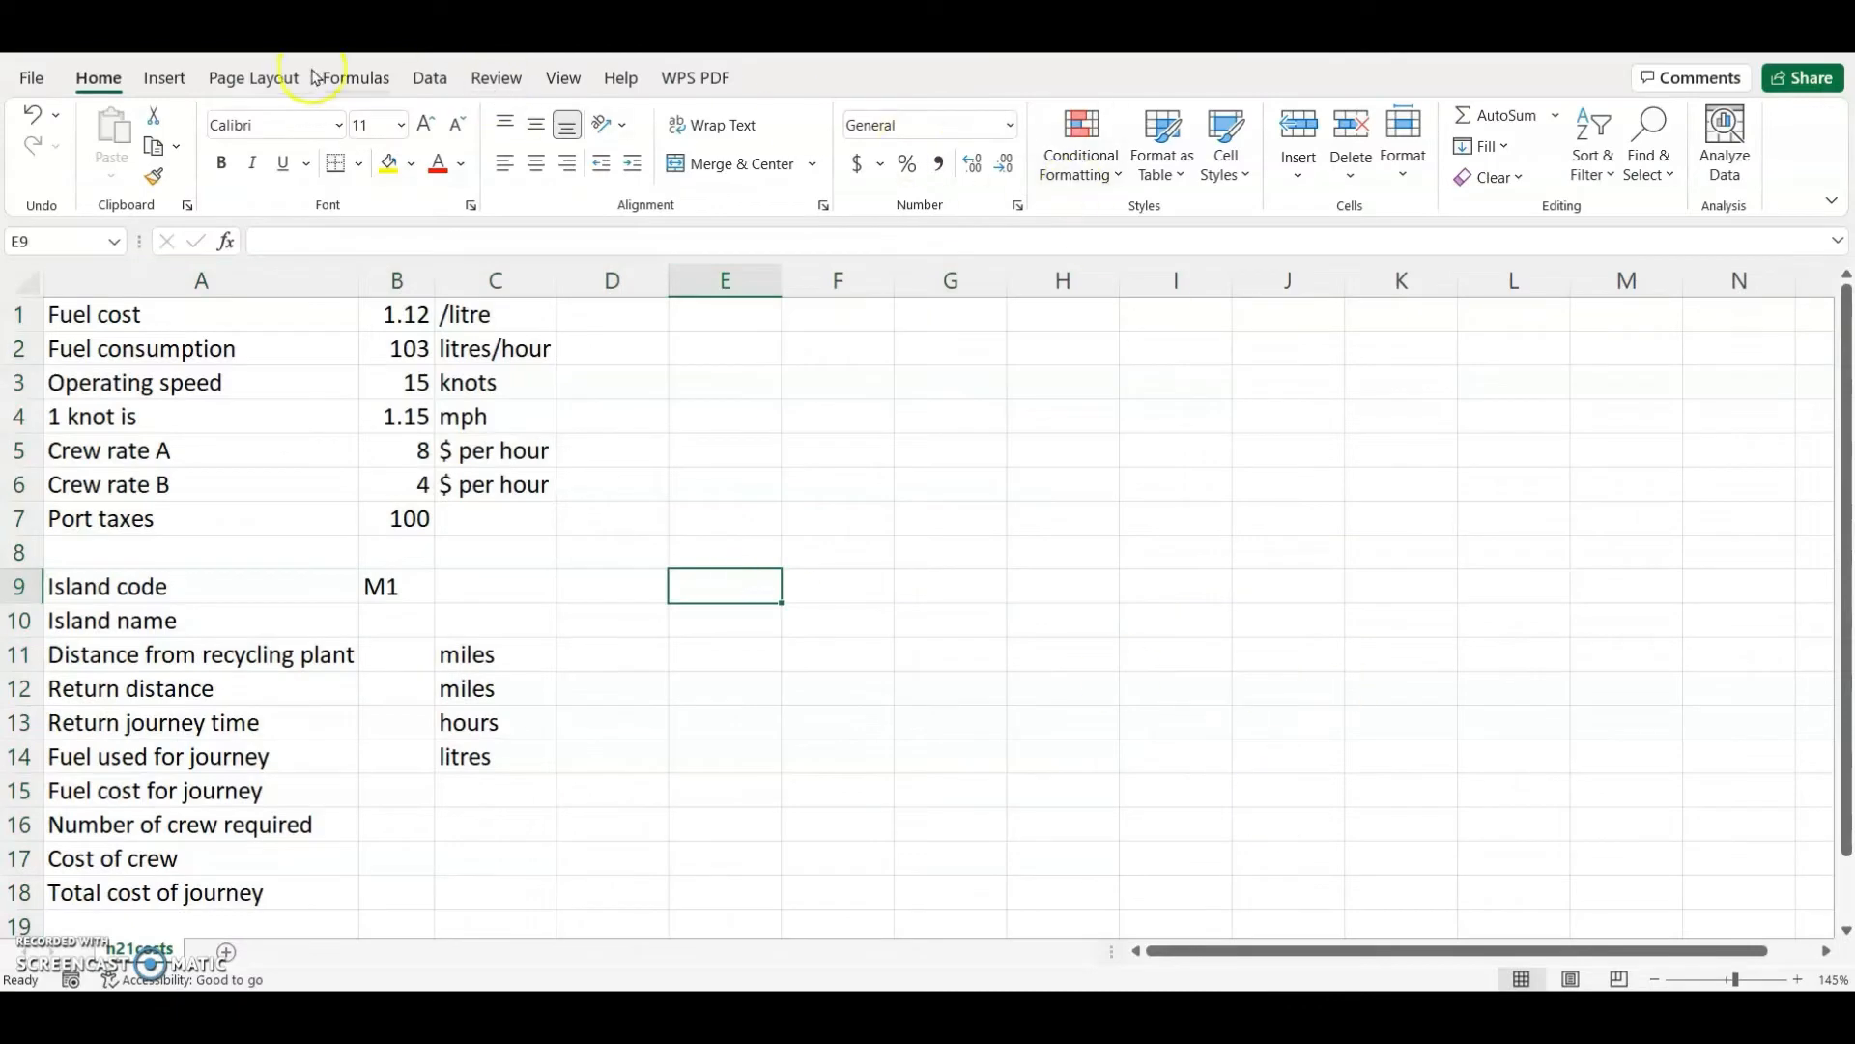
pyautogui.click(162, 81)
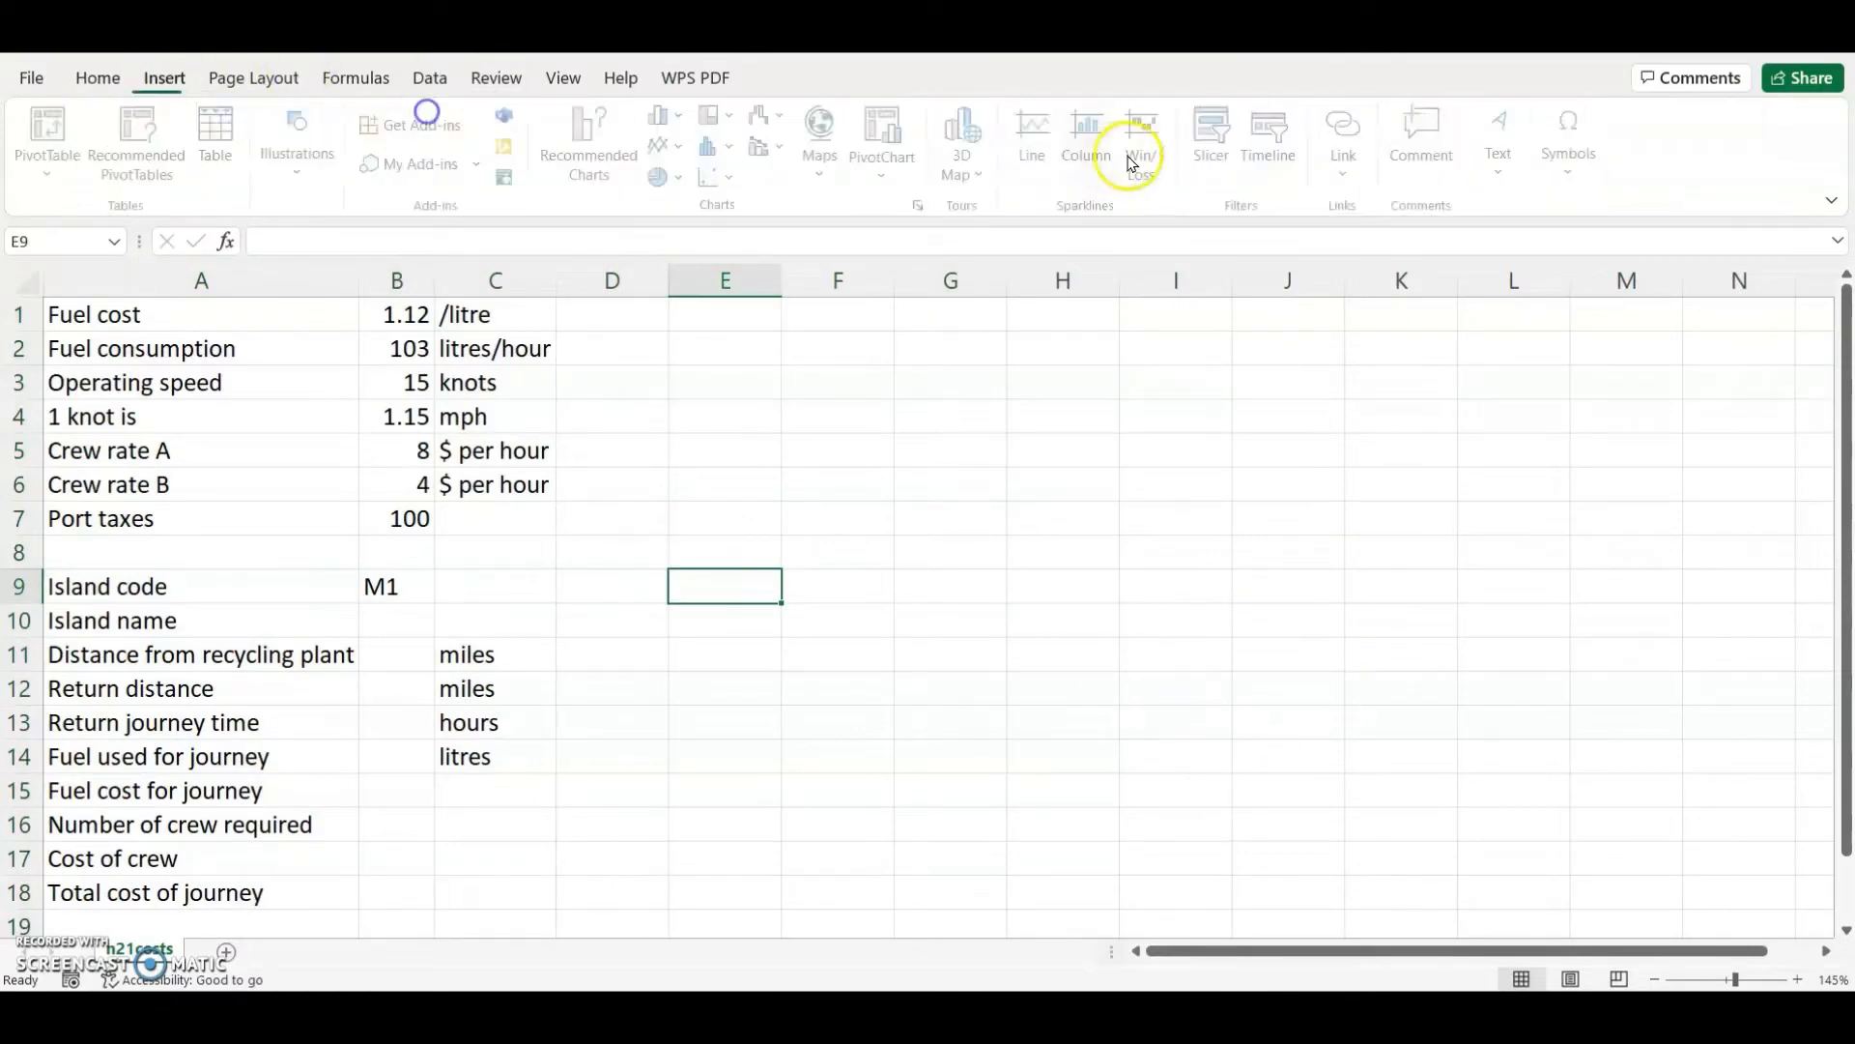
pyautogui.click(1504, 176)
pyautogui.click(1582, 265)
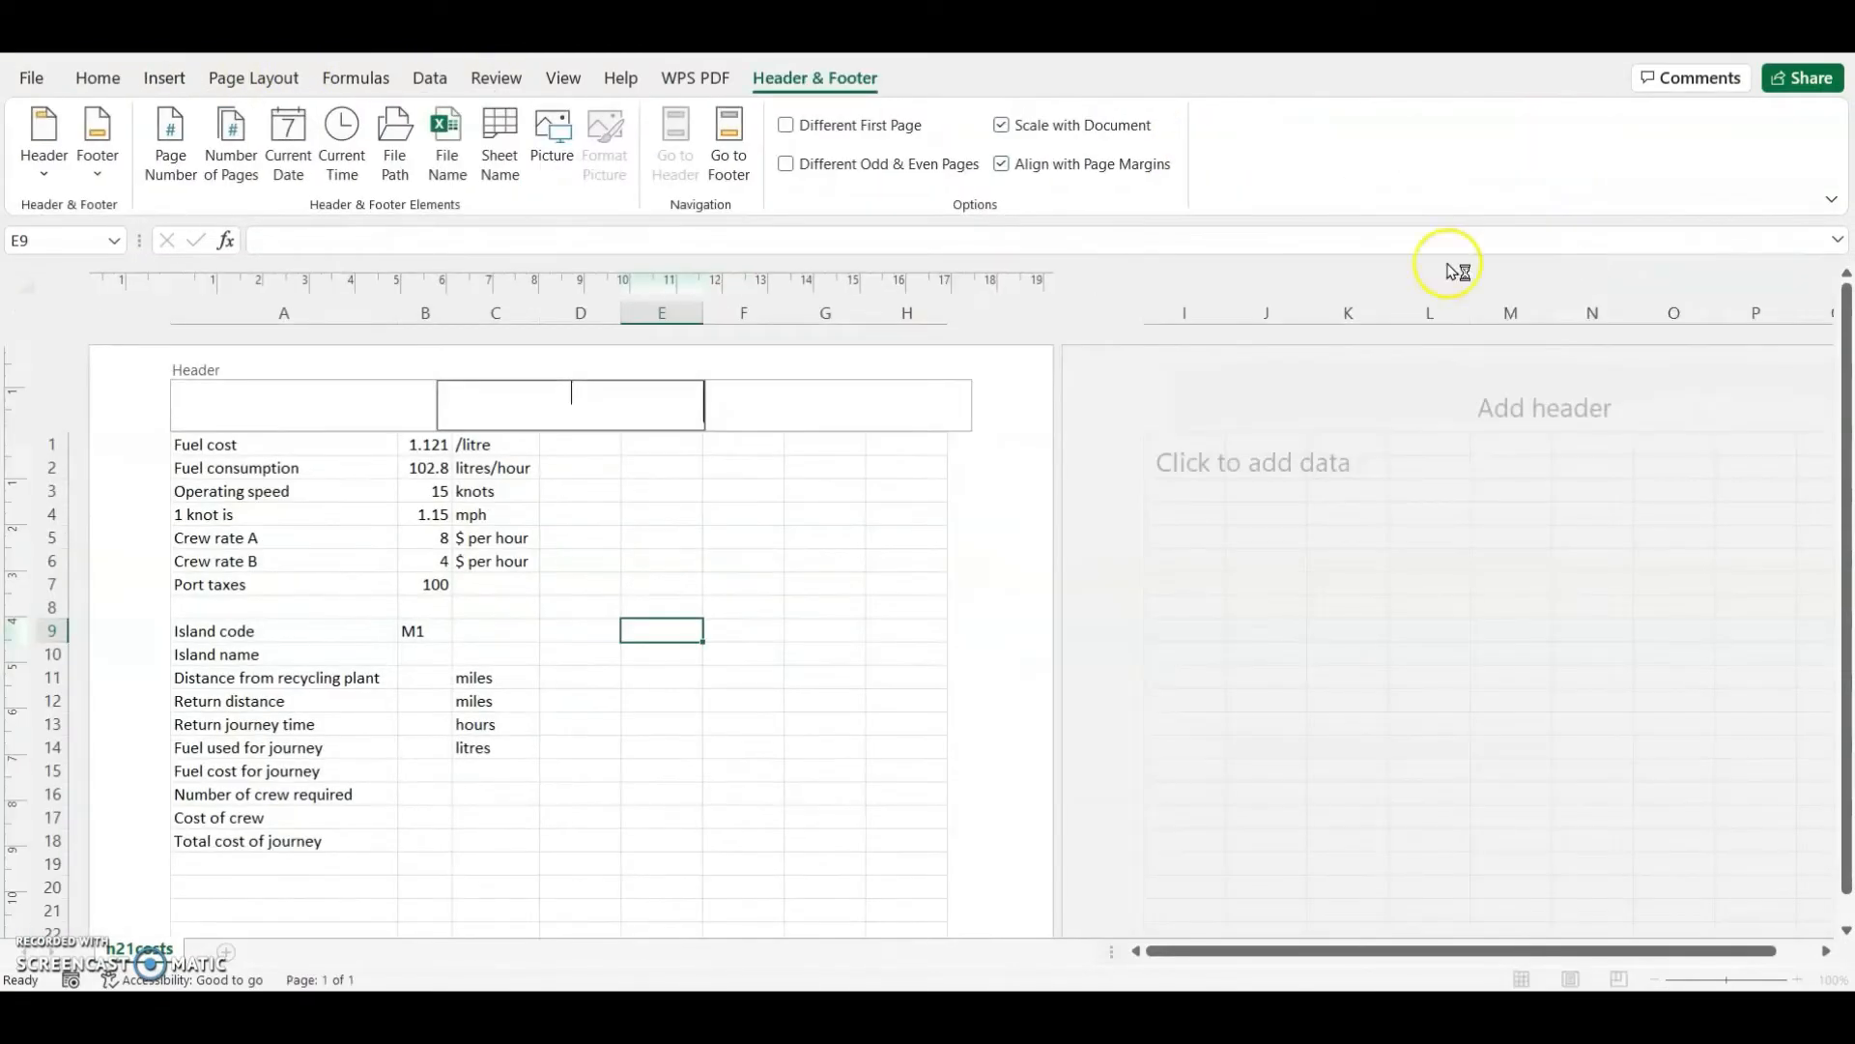
pyautogui.click(727, 145)
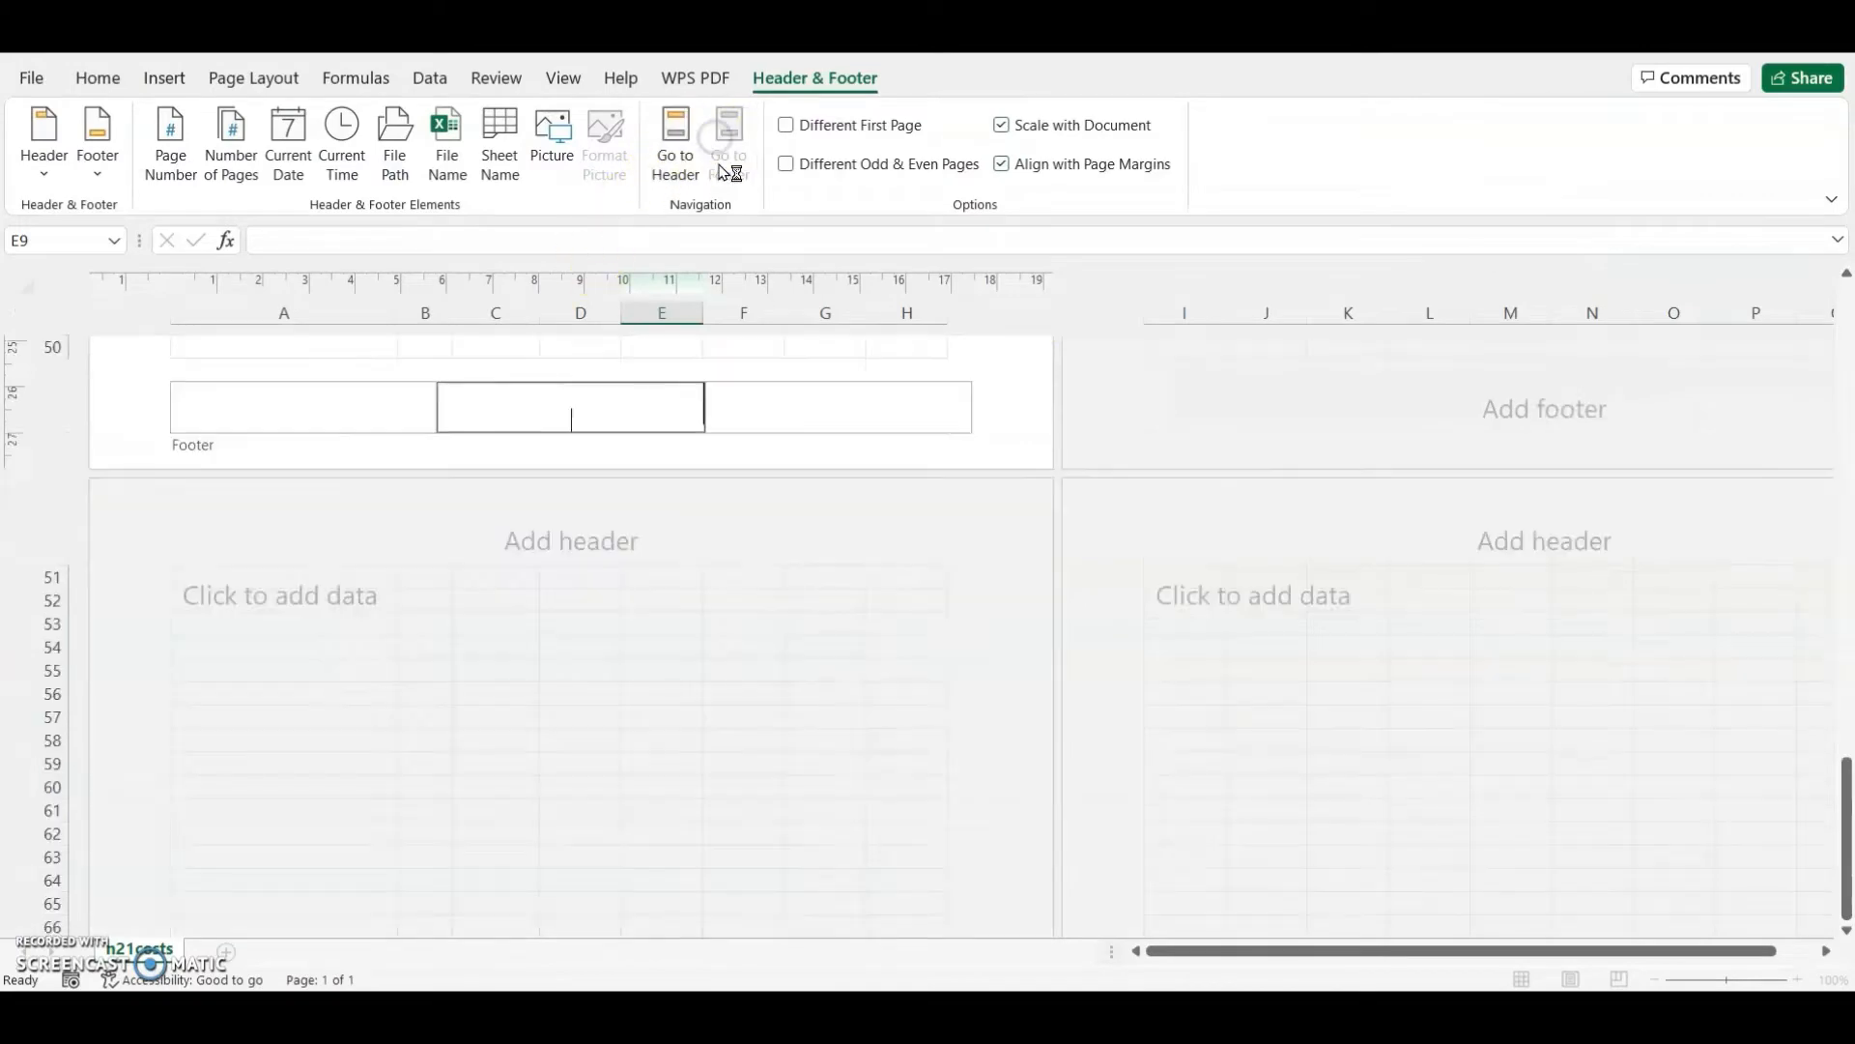
pyautogui.click(756, 404)
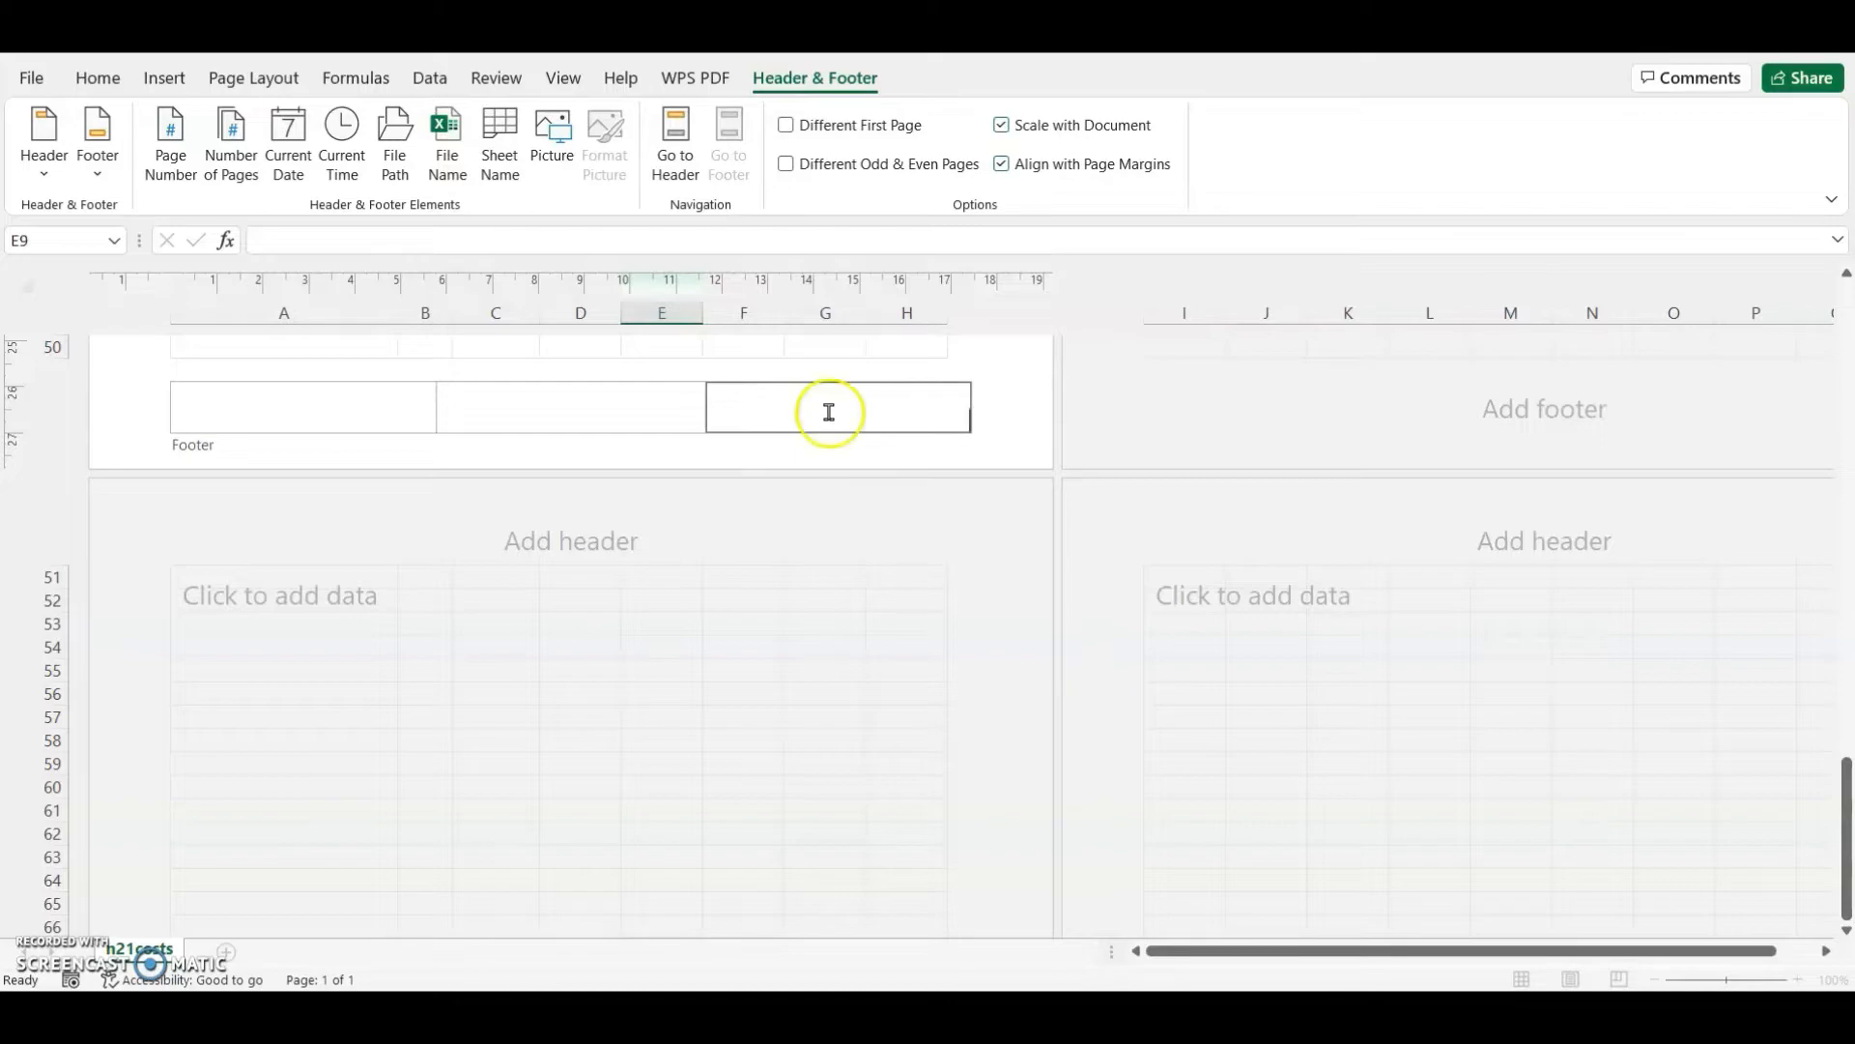
pyautogui.click(1121, 1014)
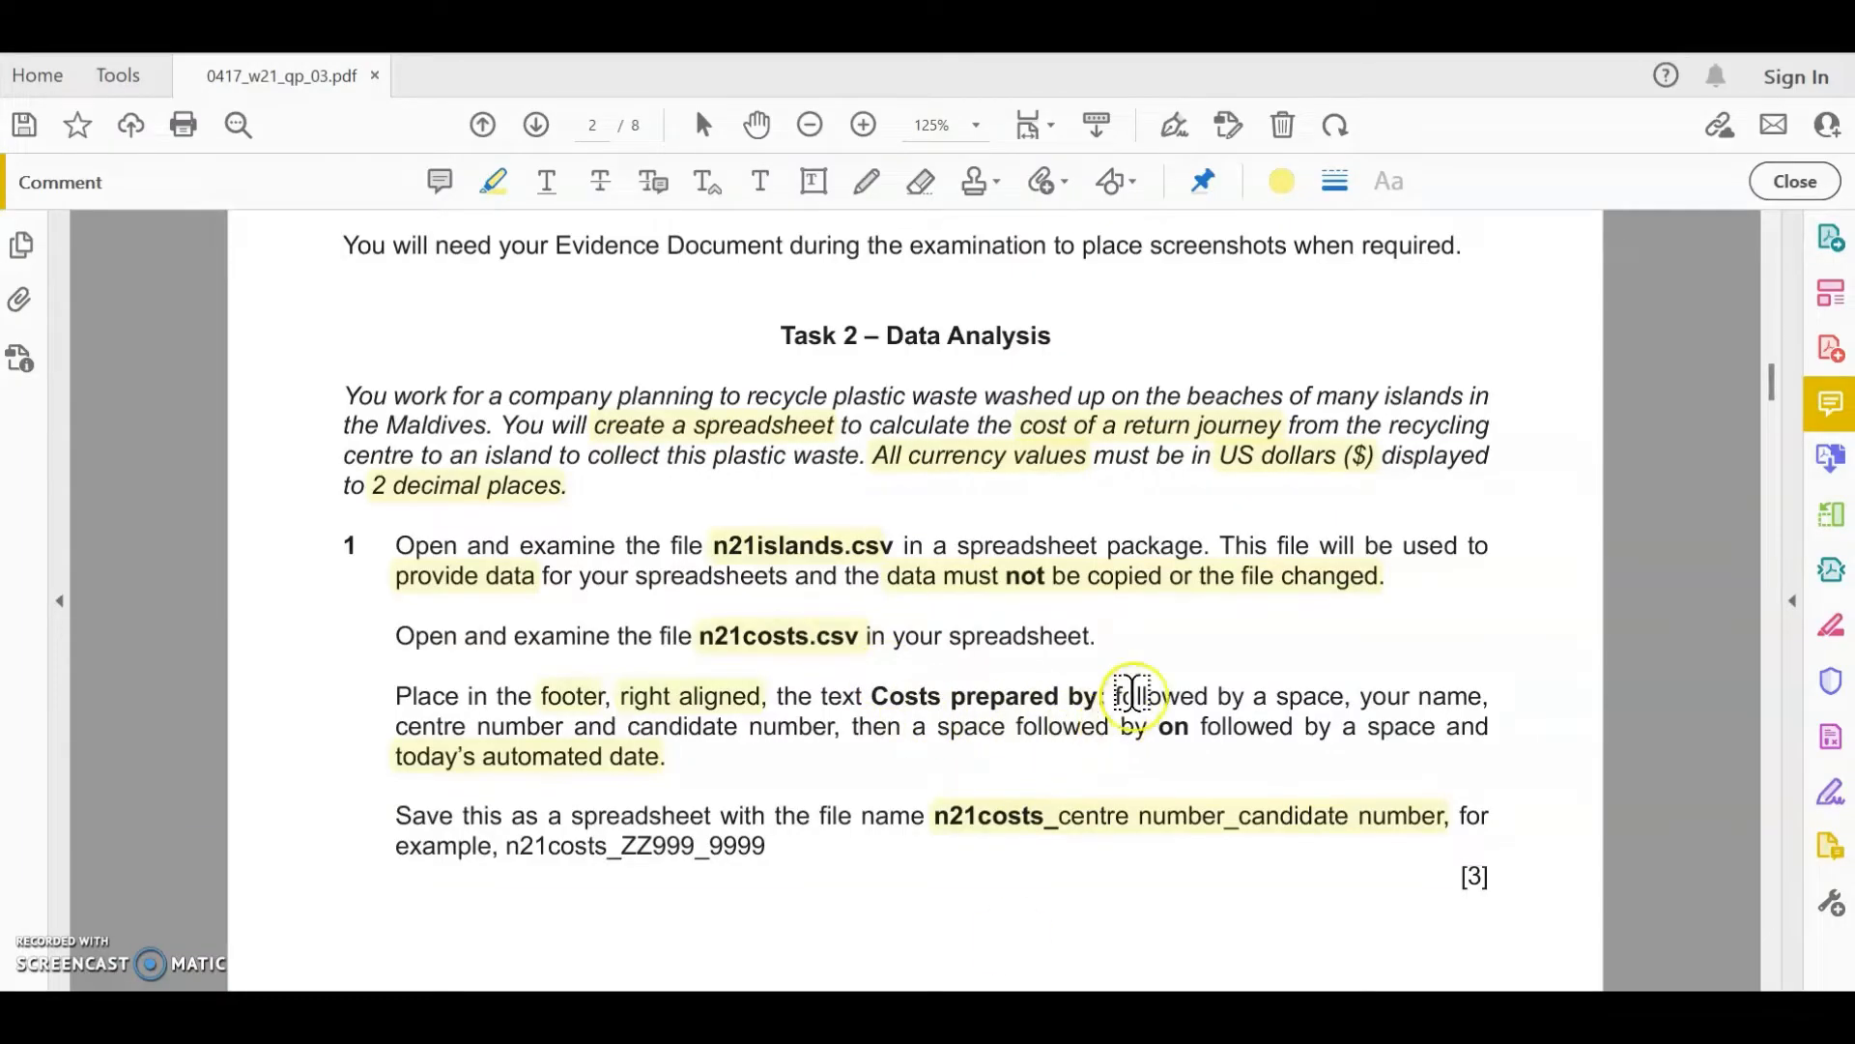
pyautogui.moveTo(1169, 1015)
pyautogui.click(1257, 909)
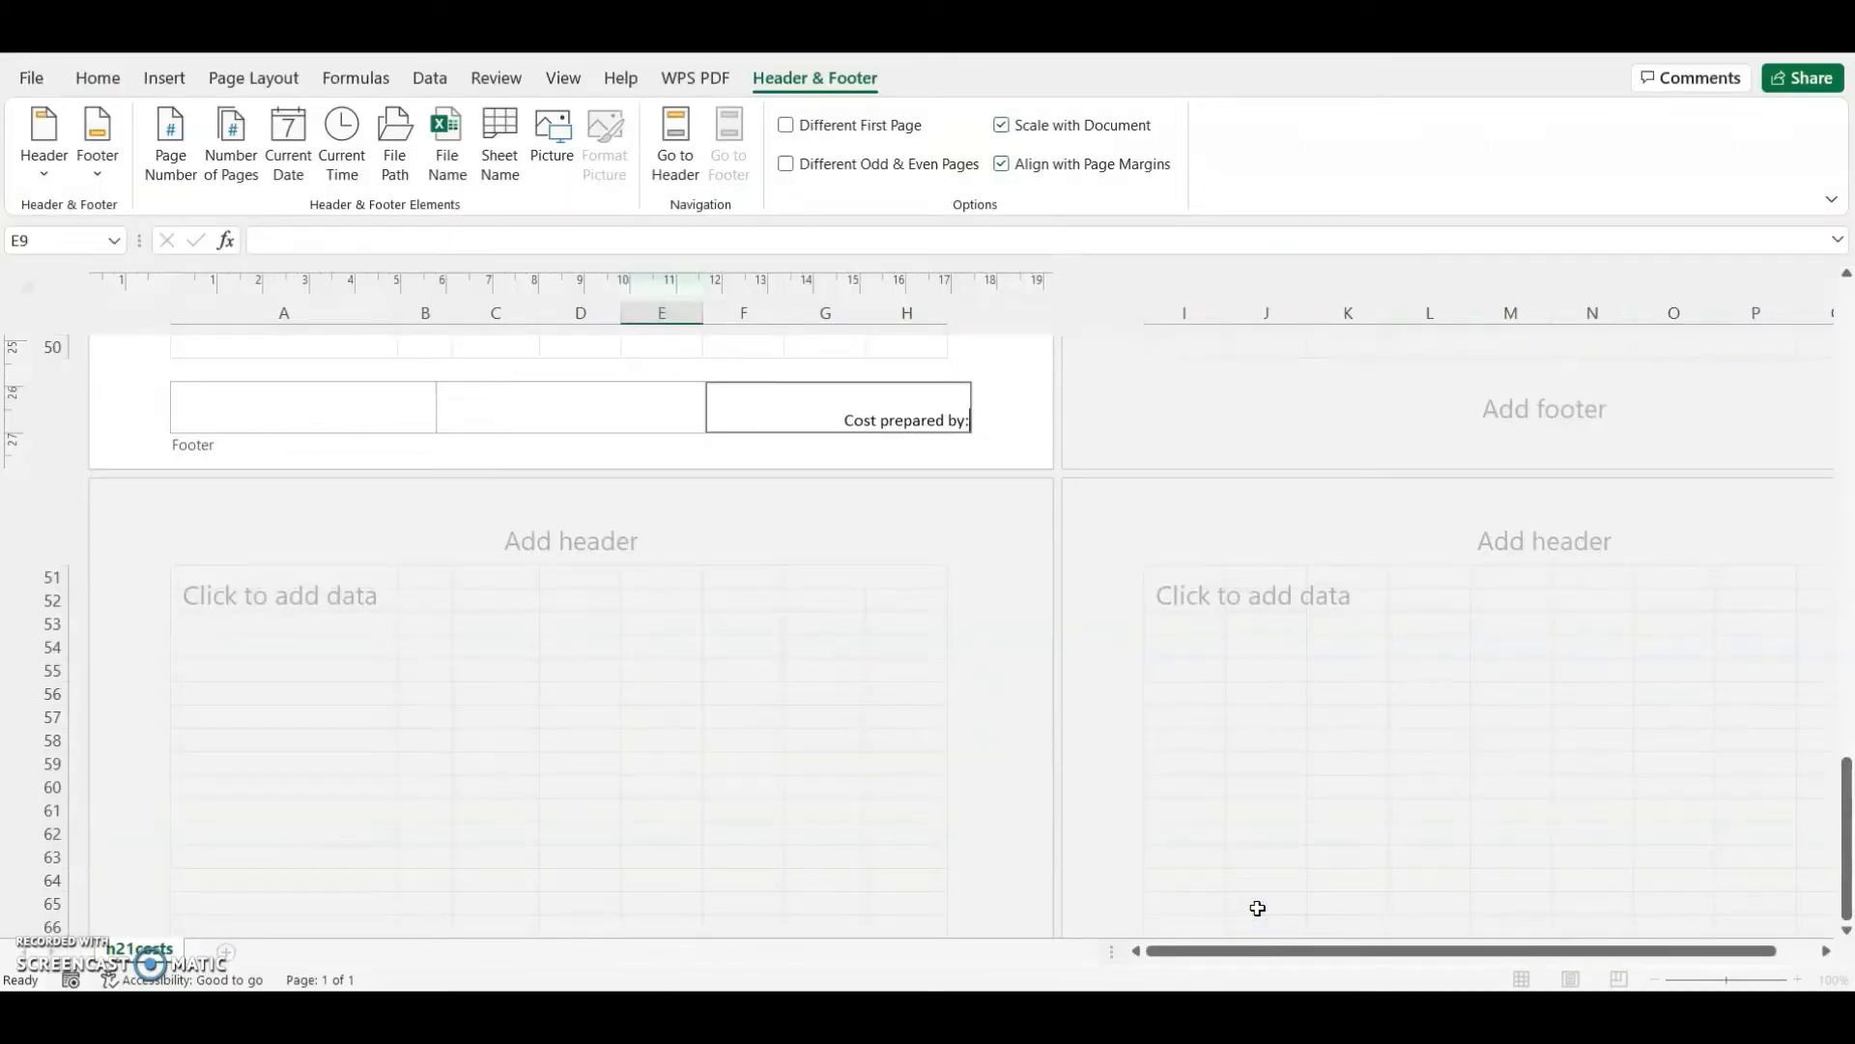
# - Complete the right footer text with "Full Name, ZZ999, 9999 on" and the automatic current date, checking the required order in the PDF
pyautogui.moveTo(1127, 961)
pyautogui.click(1056, 874)
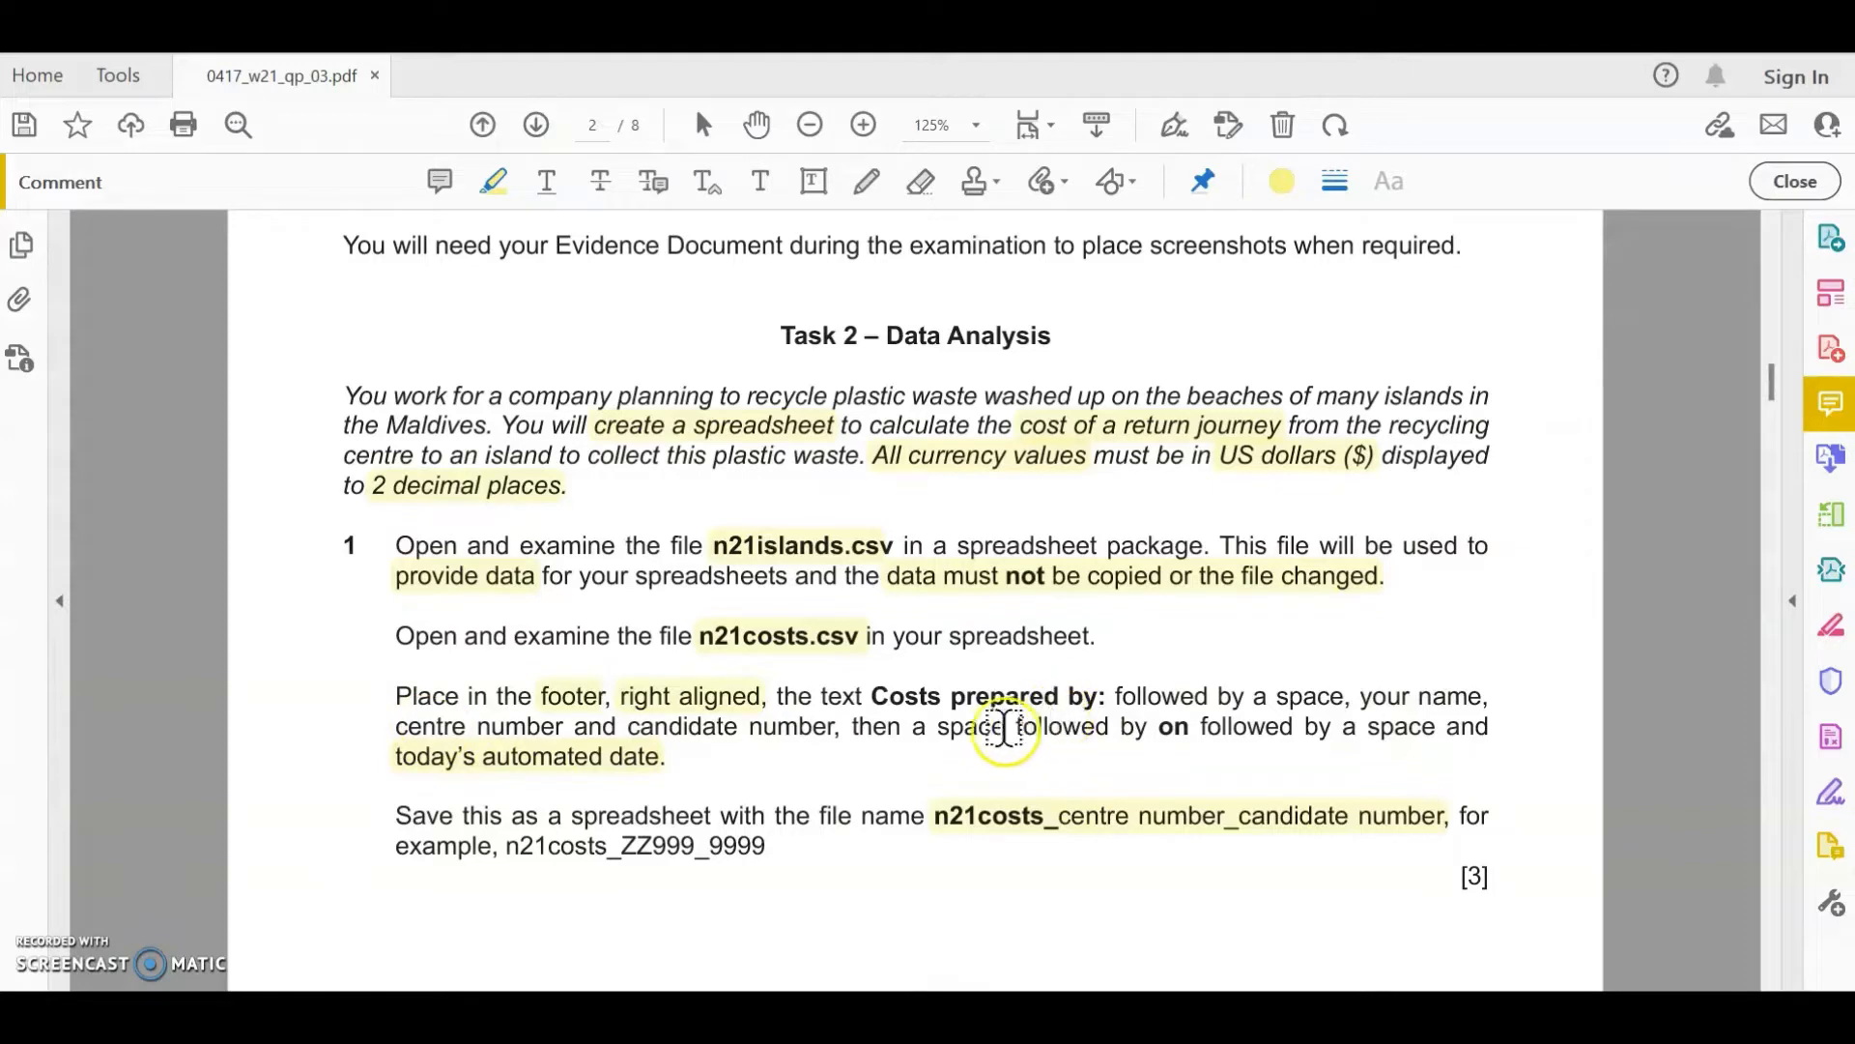
pyautogui.moveTo(1126, 966)
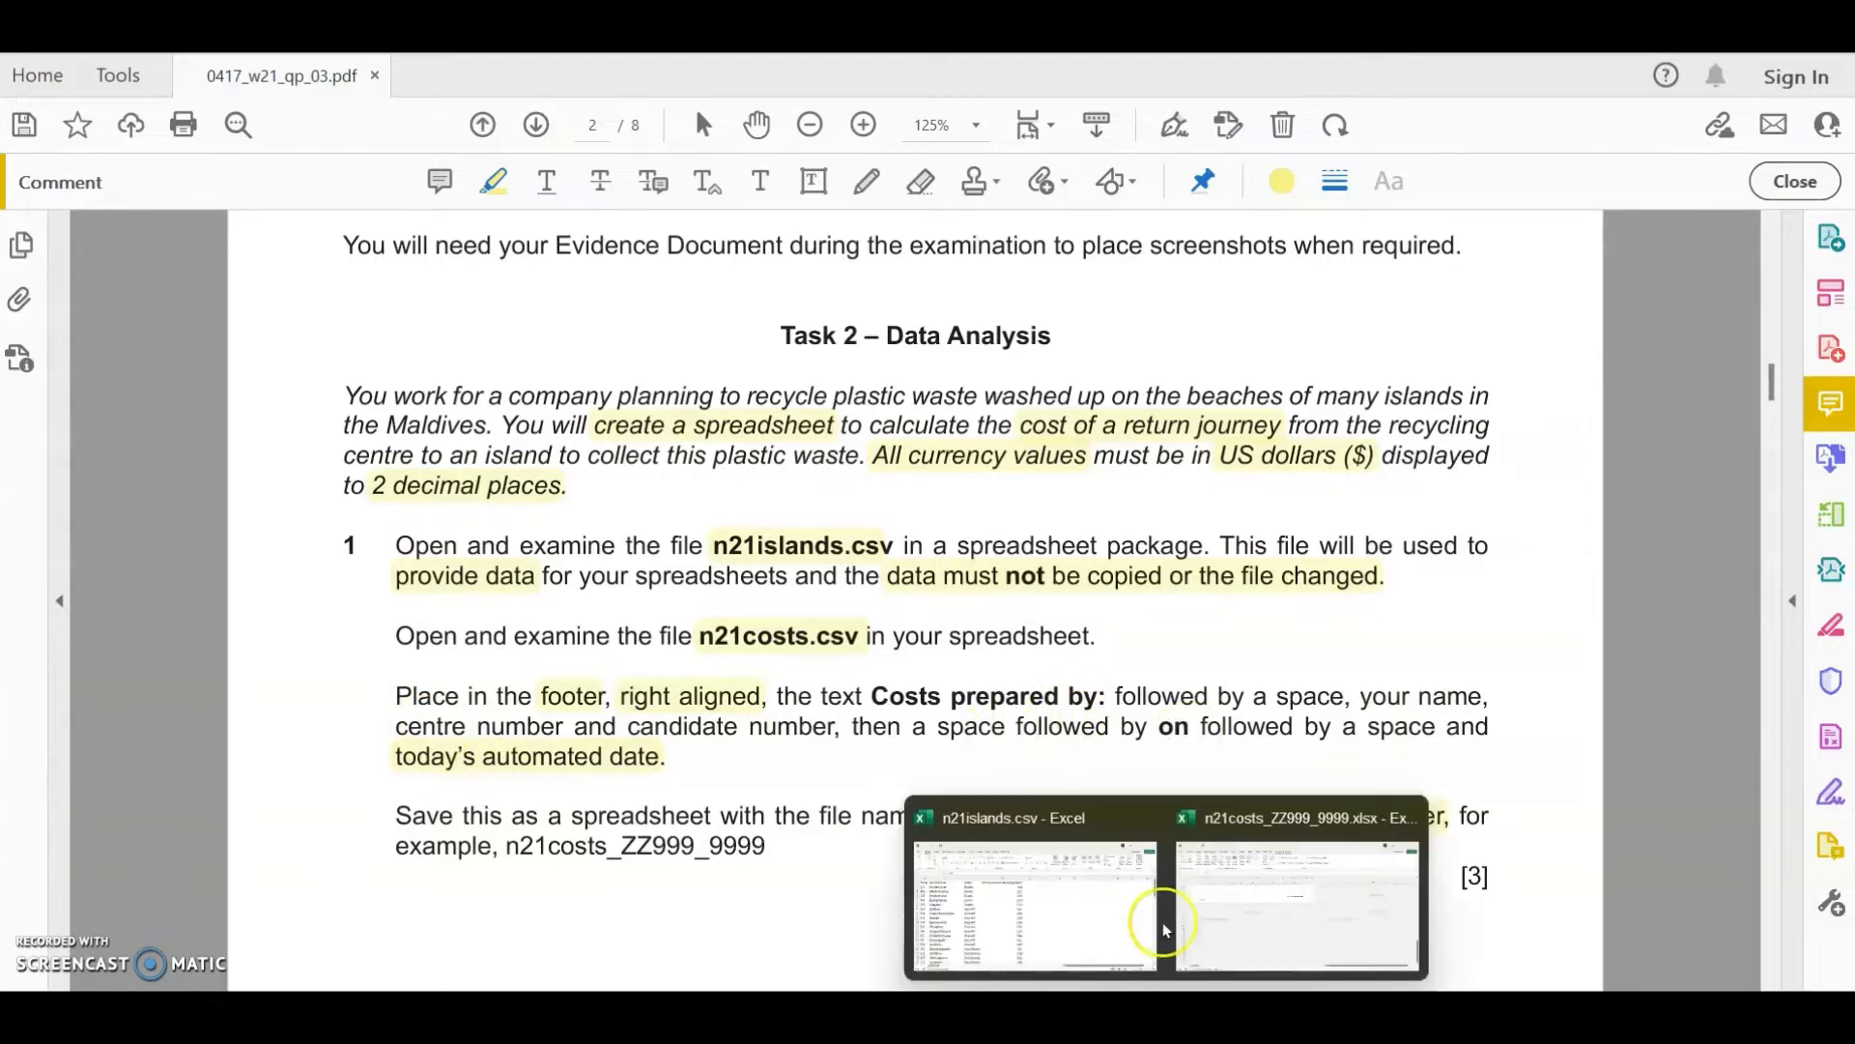
pyautogui.click(1097, 904)
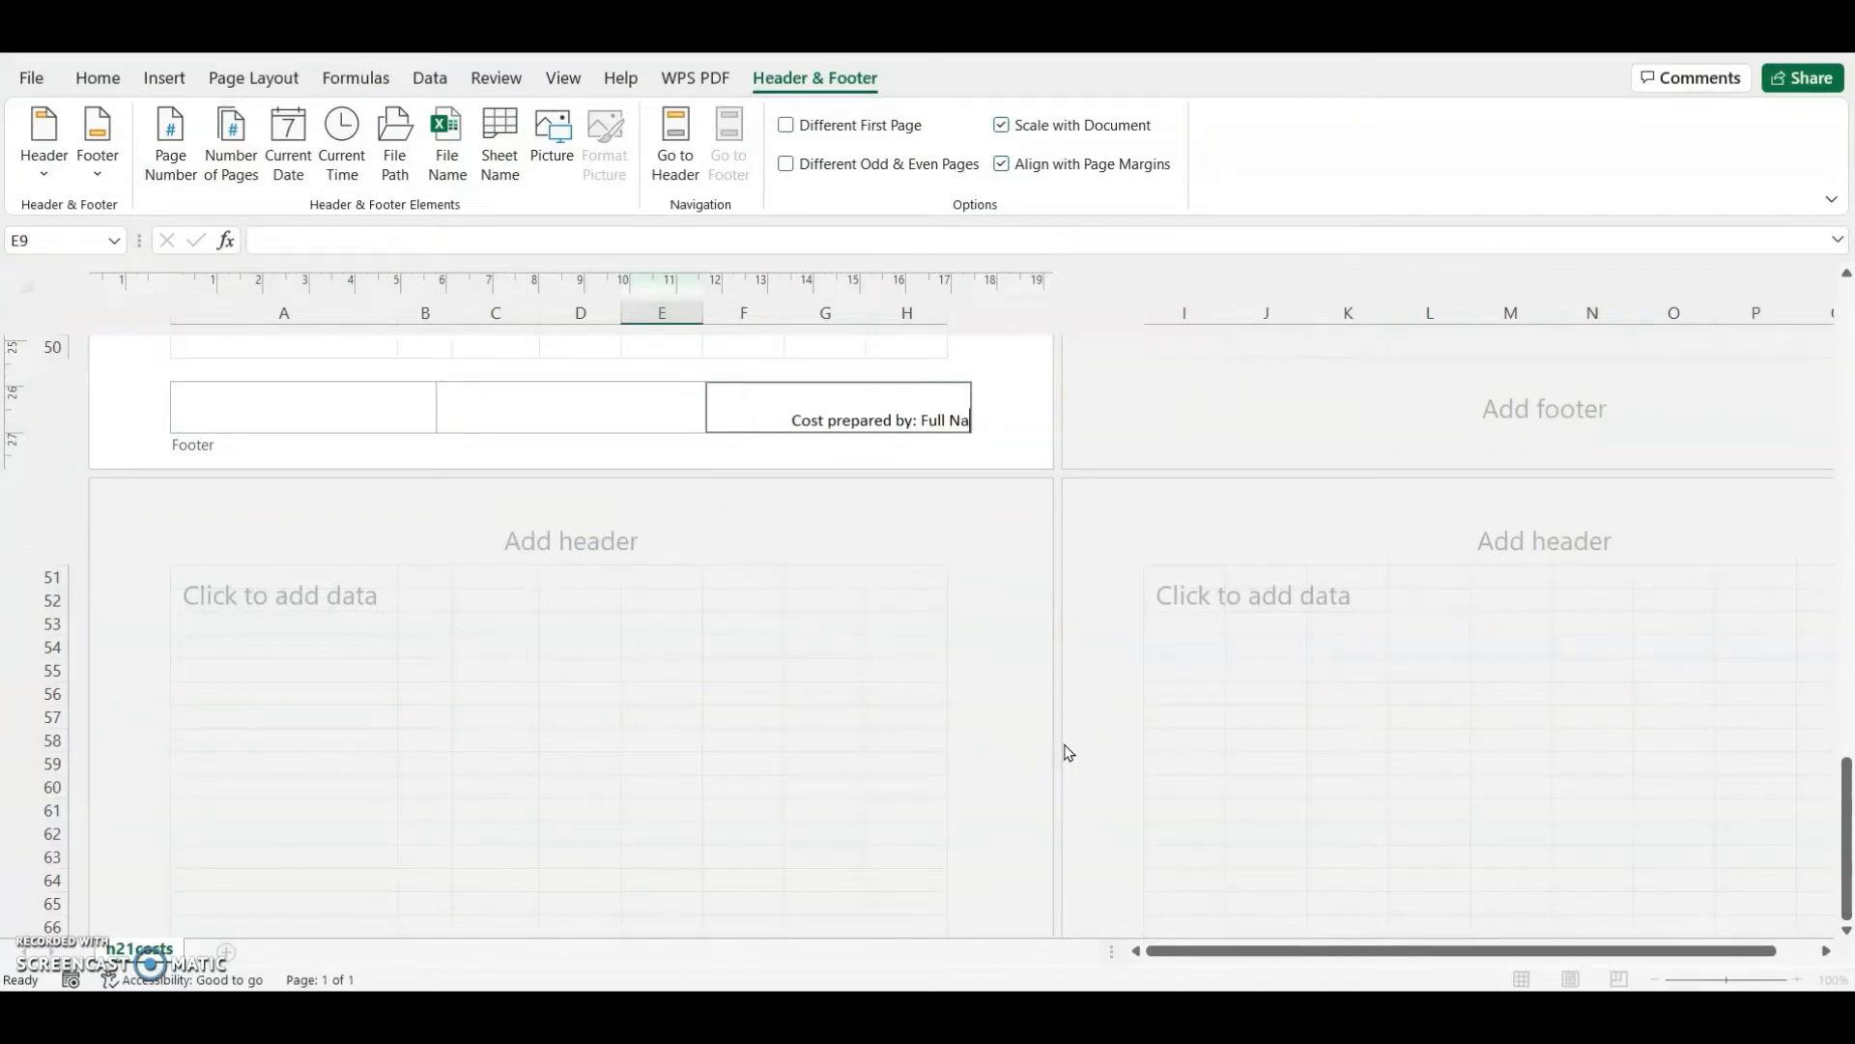
pyautogui.write('ZZ999,')
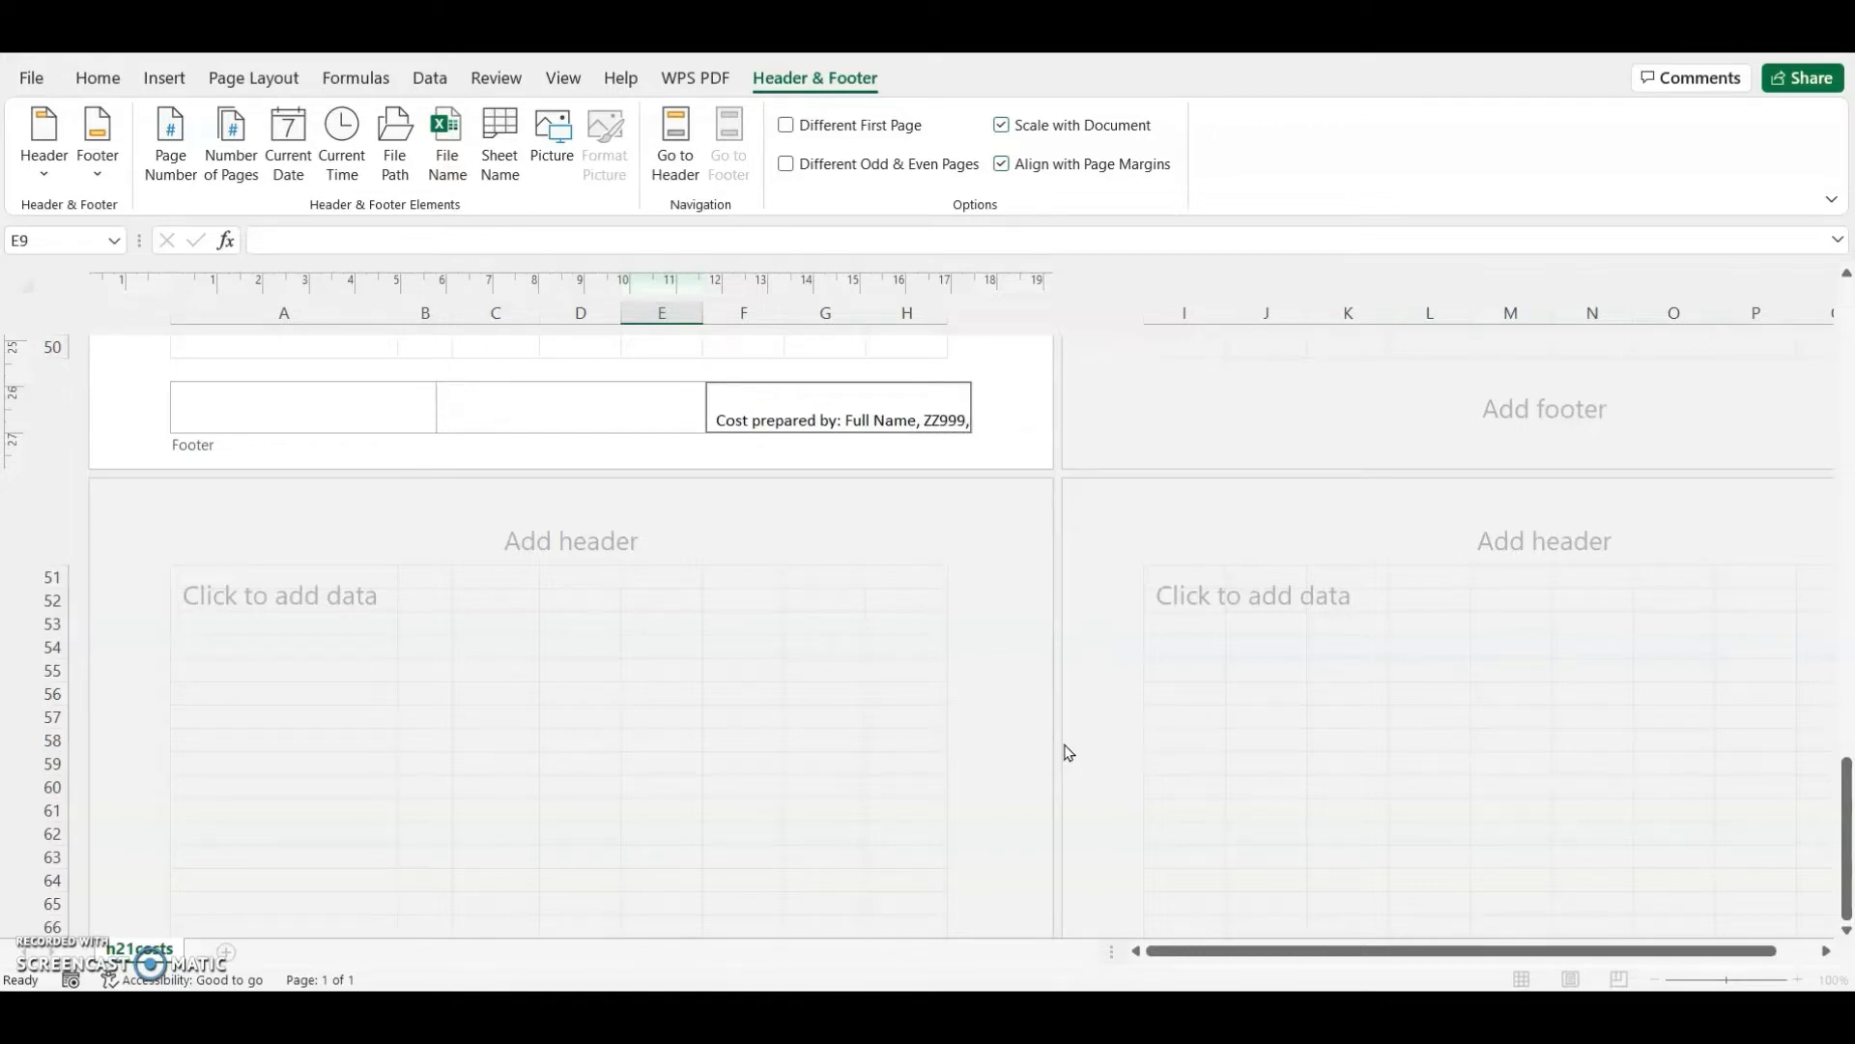
pyautogui.write(' 9999')
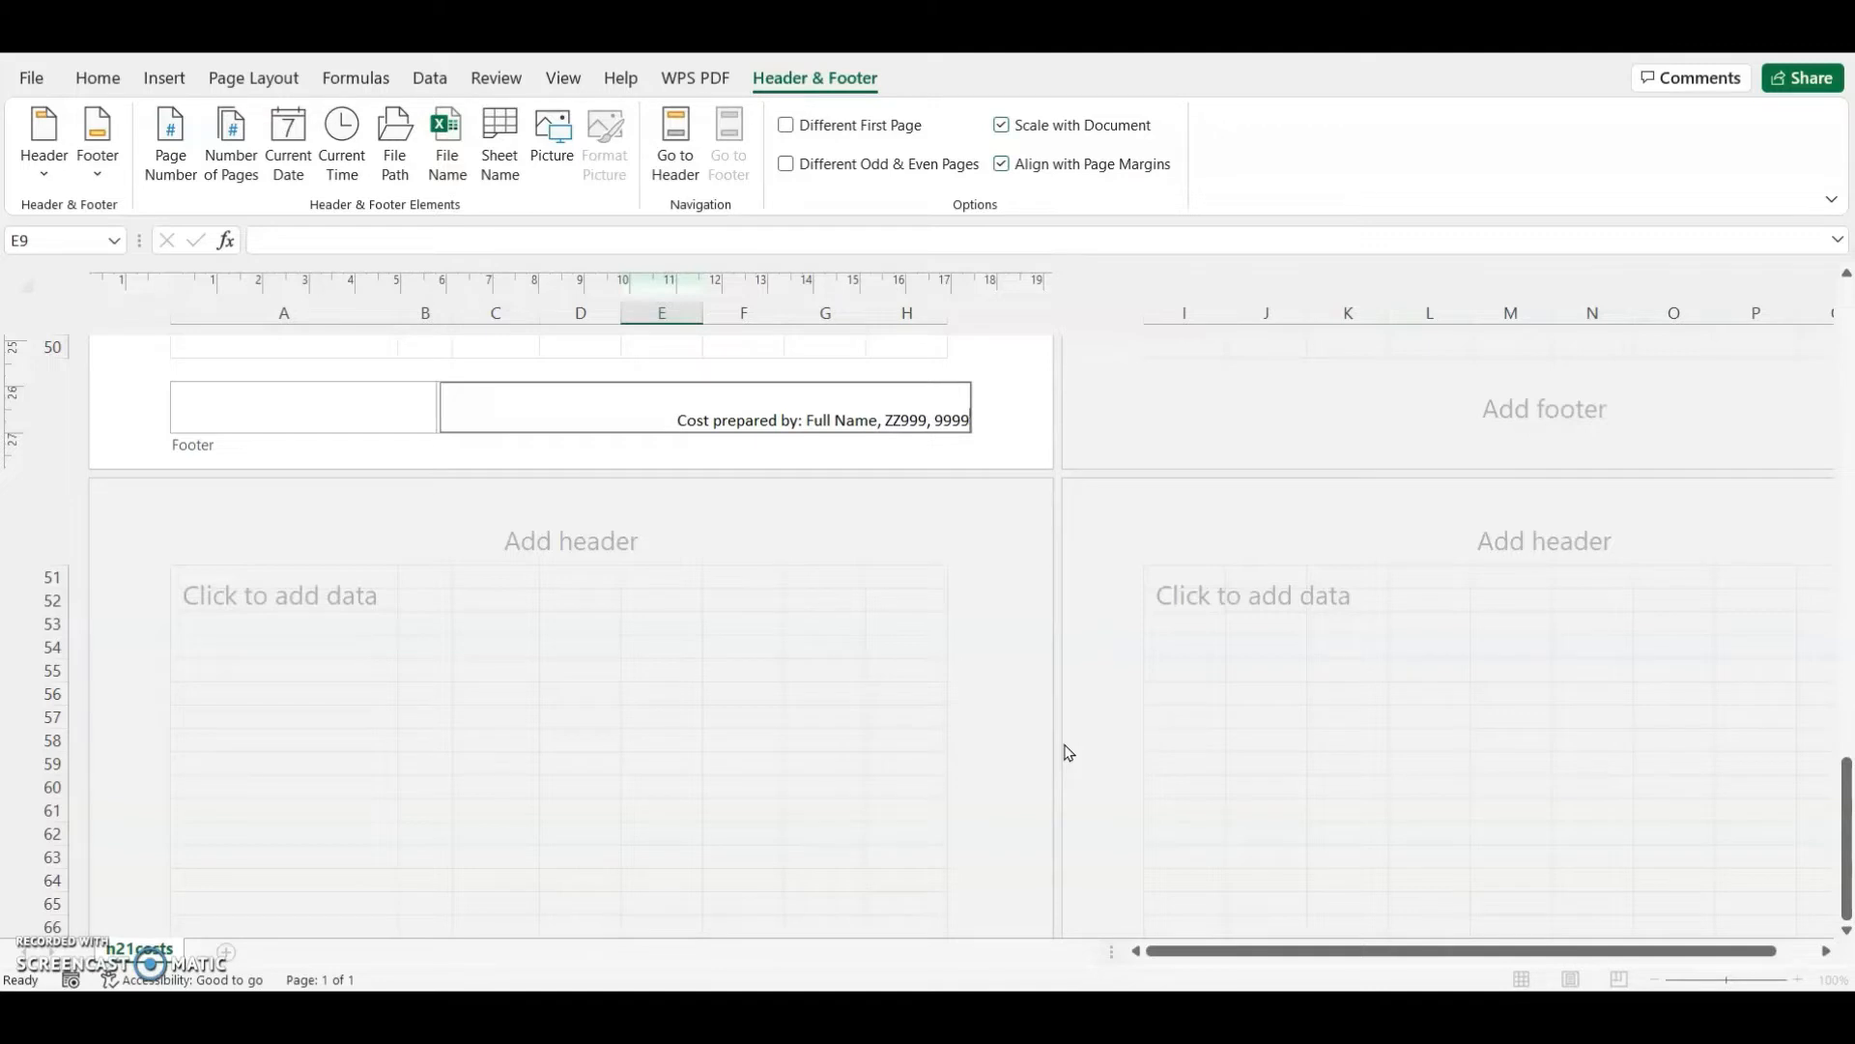
pyautogui.write(' on')
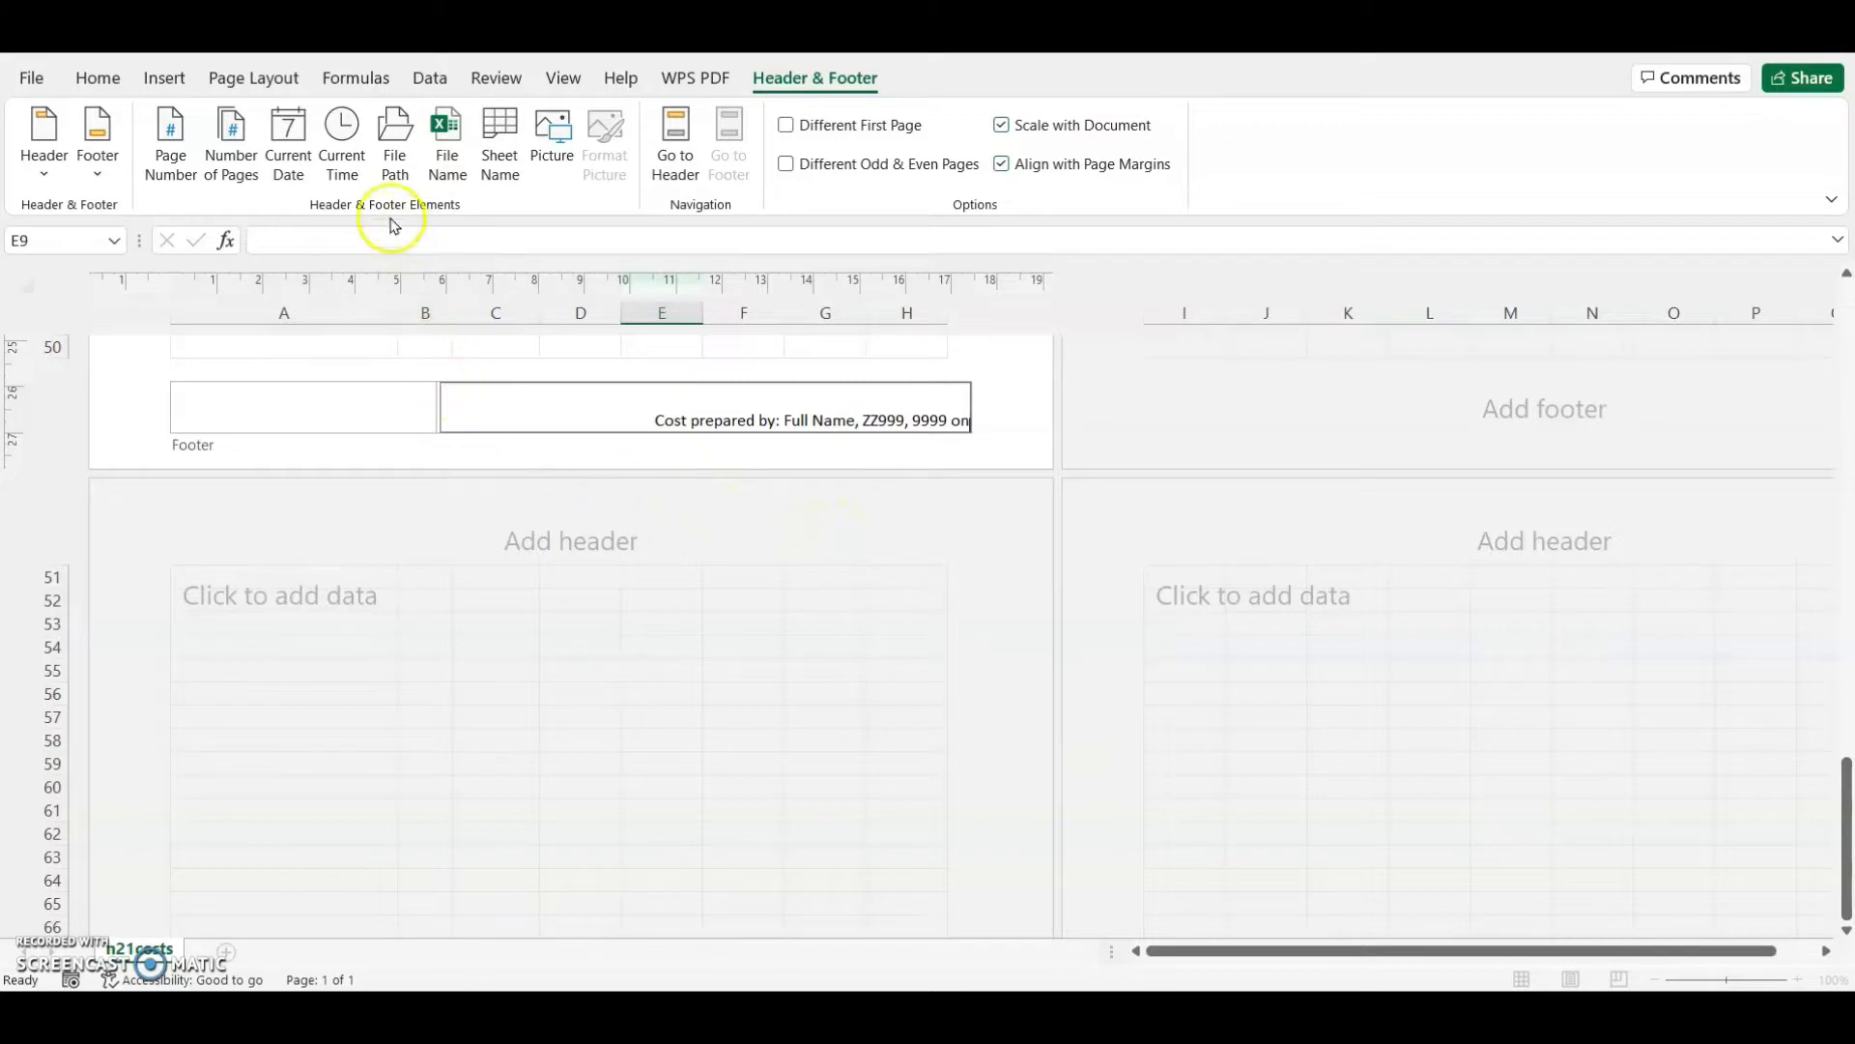
pyautogui.click(293, 138)
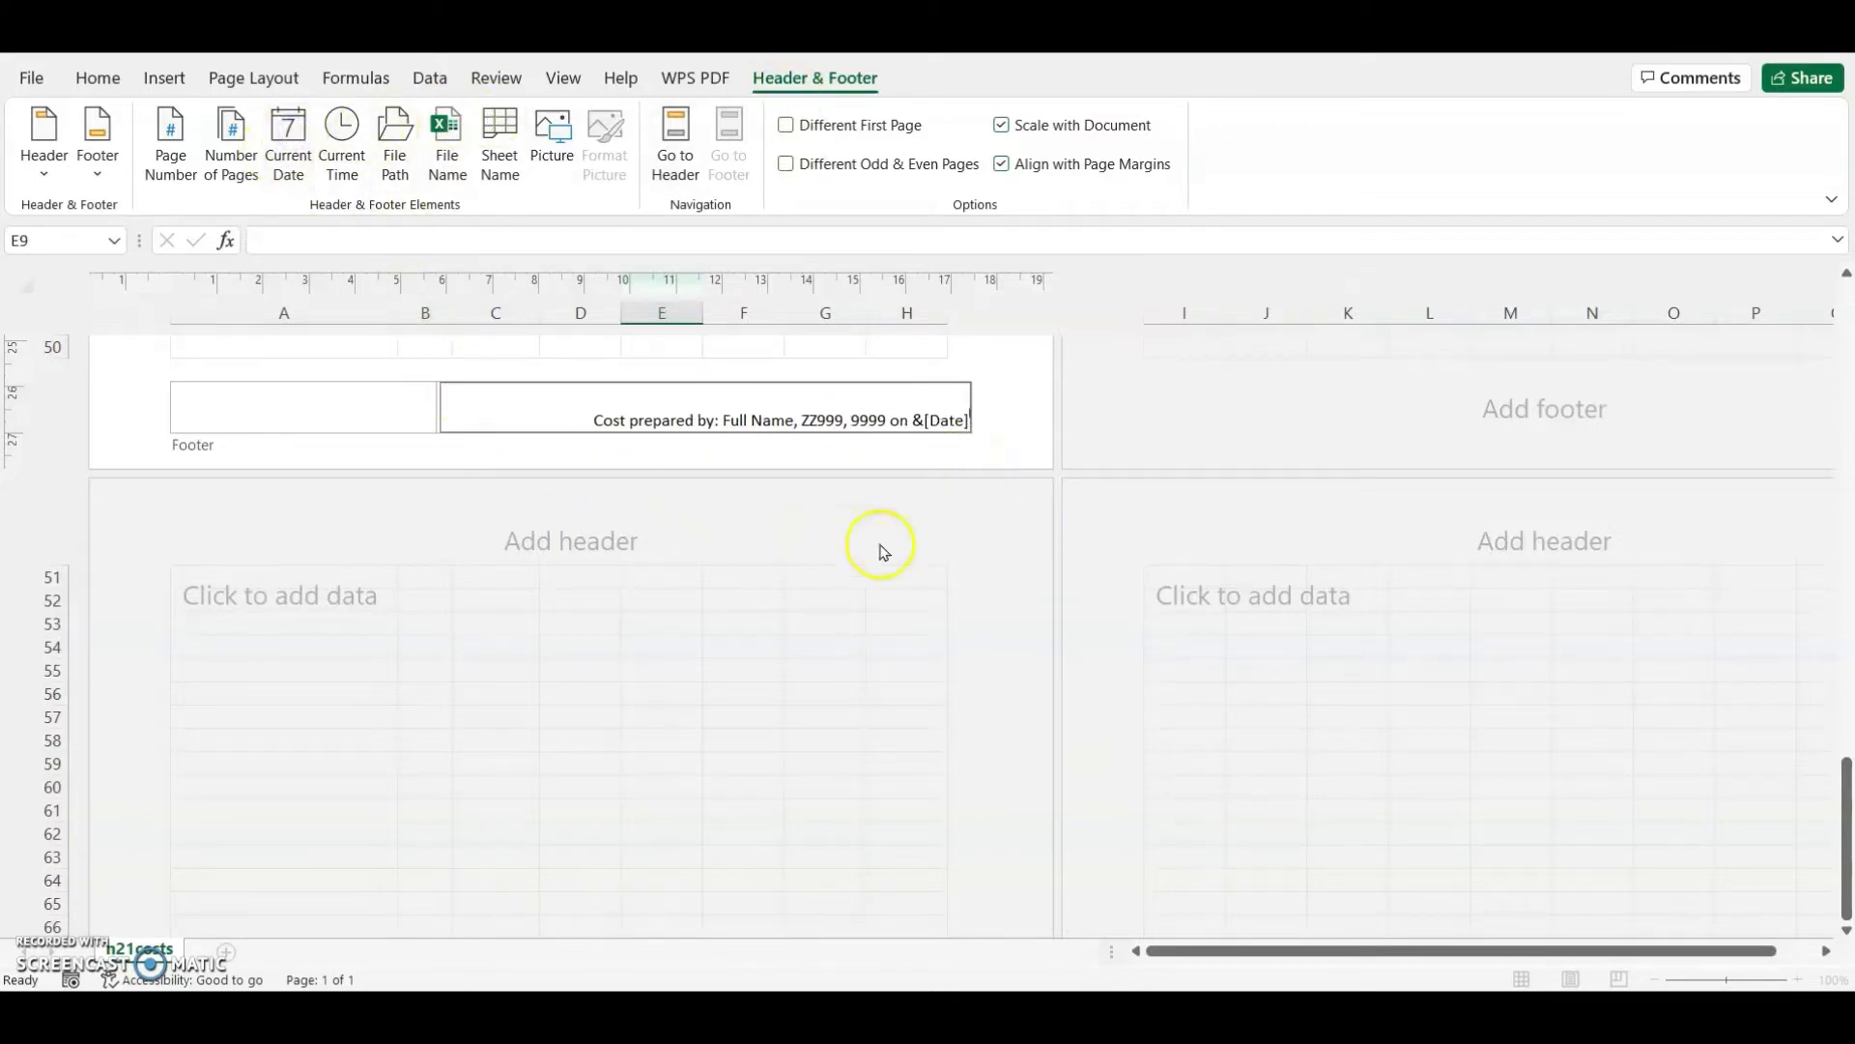
pyautogui.click(767, 647)
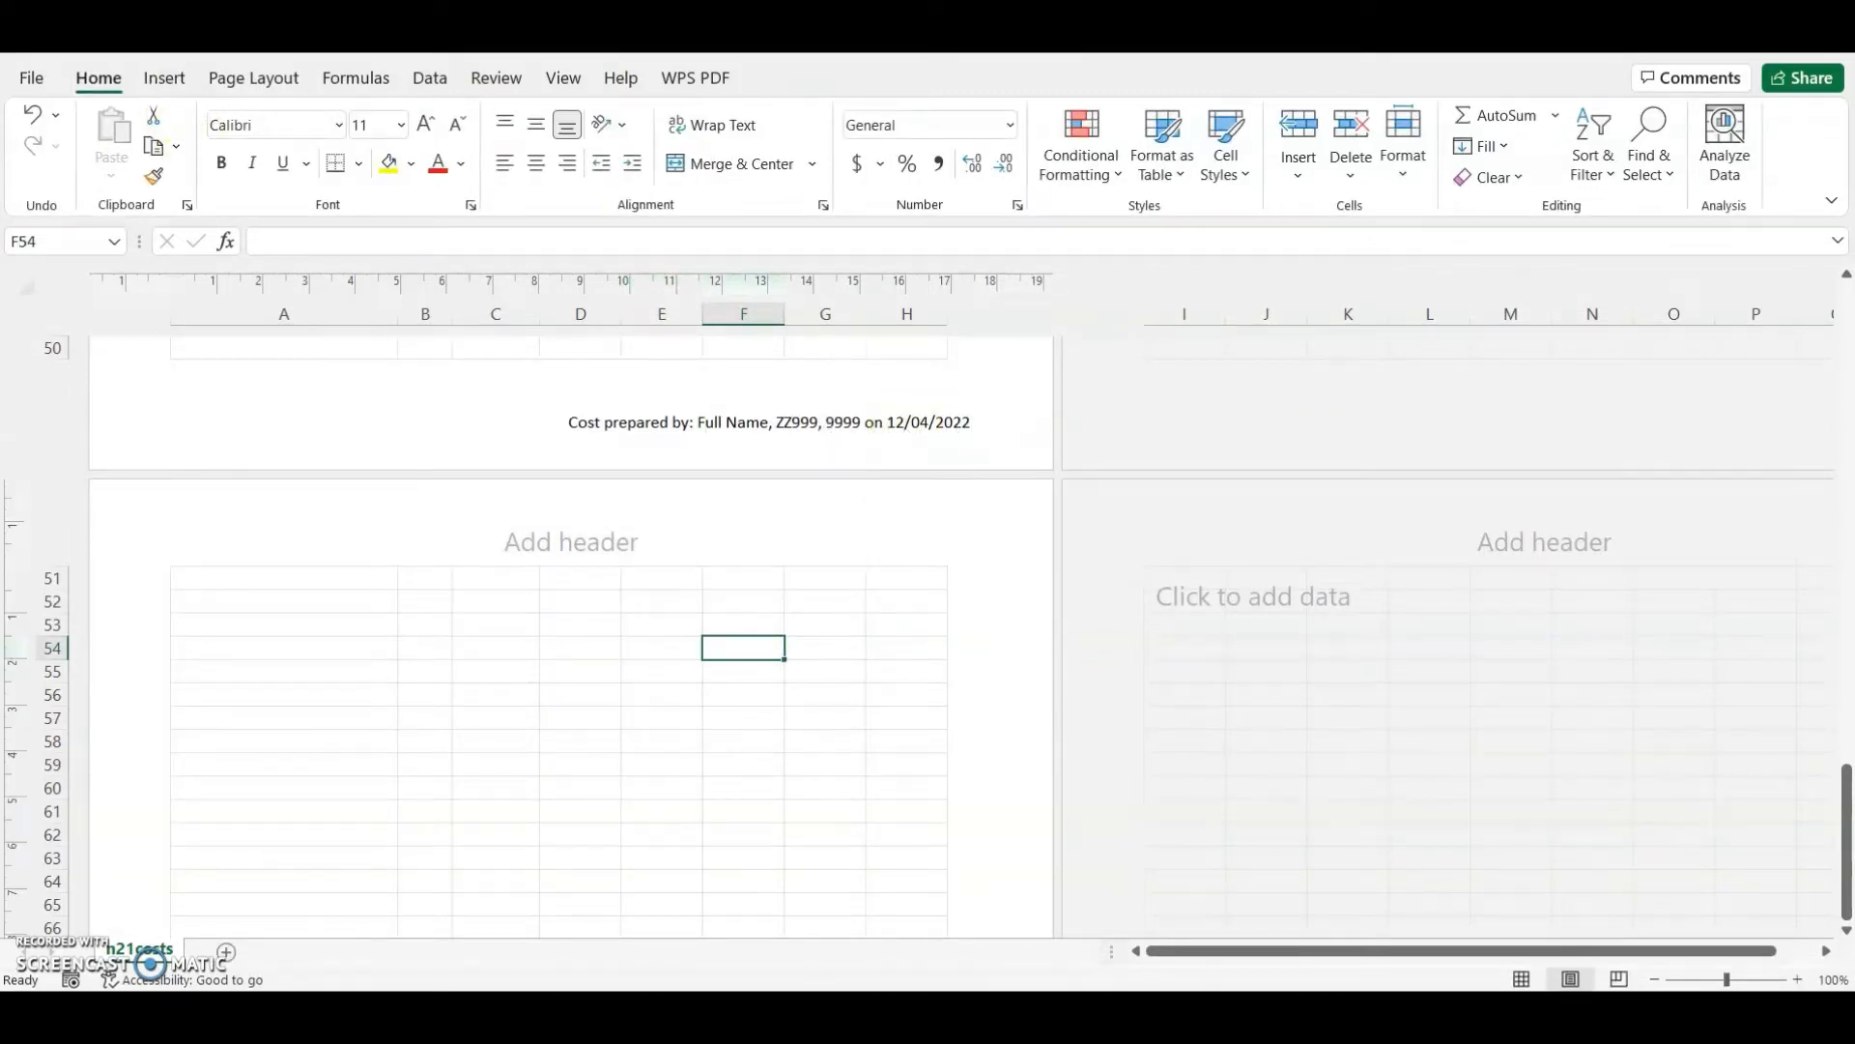
# - Return the costs worksheet to Normal view and select cell C8
pyautogui.click(644, 745)
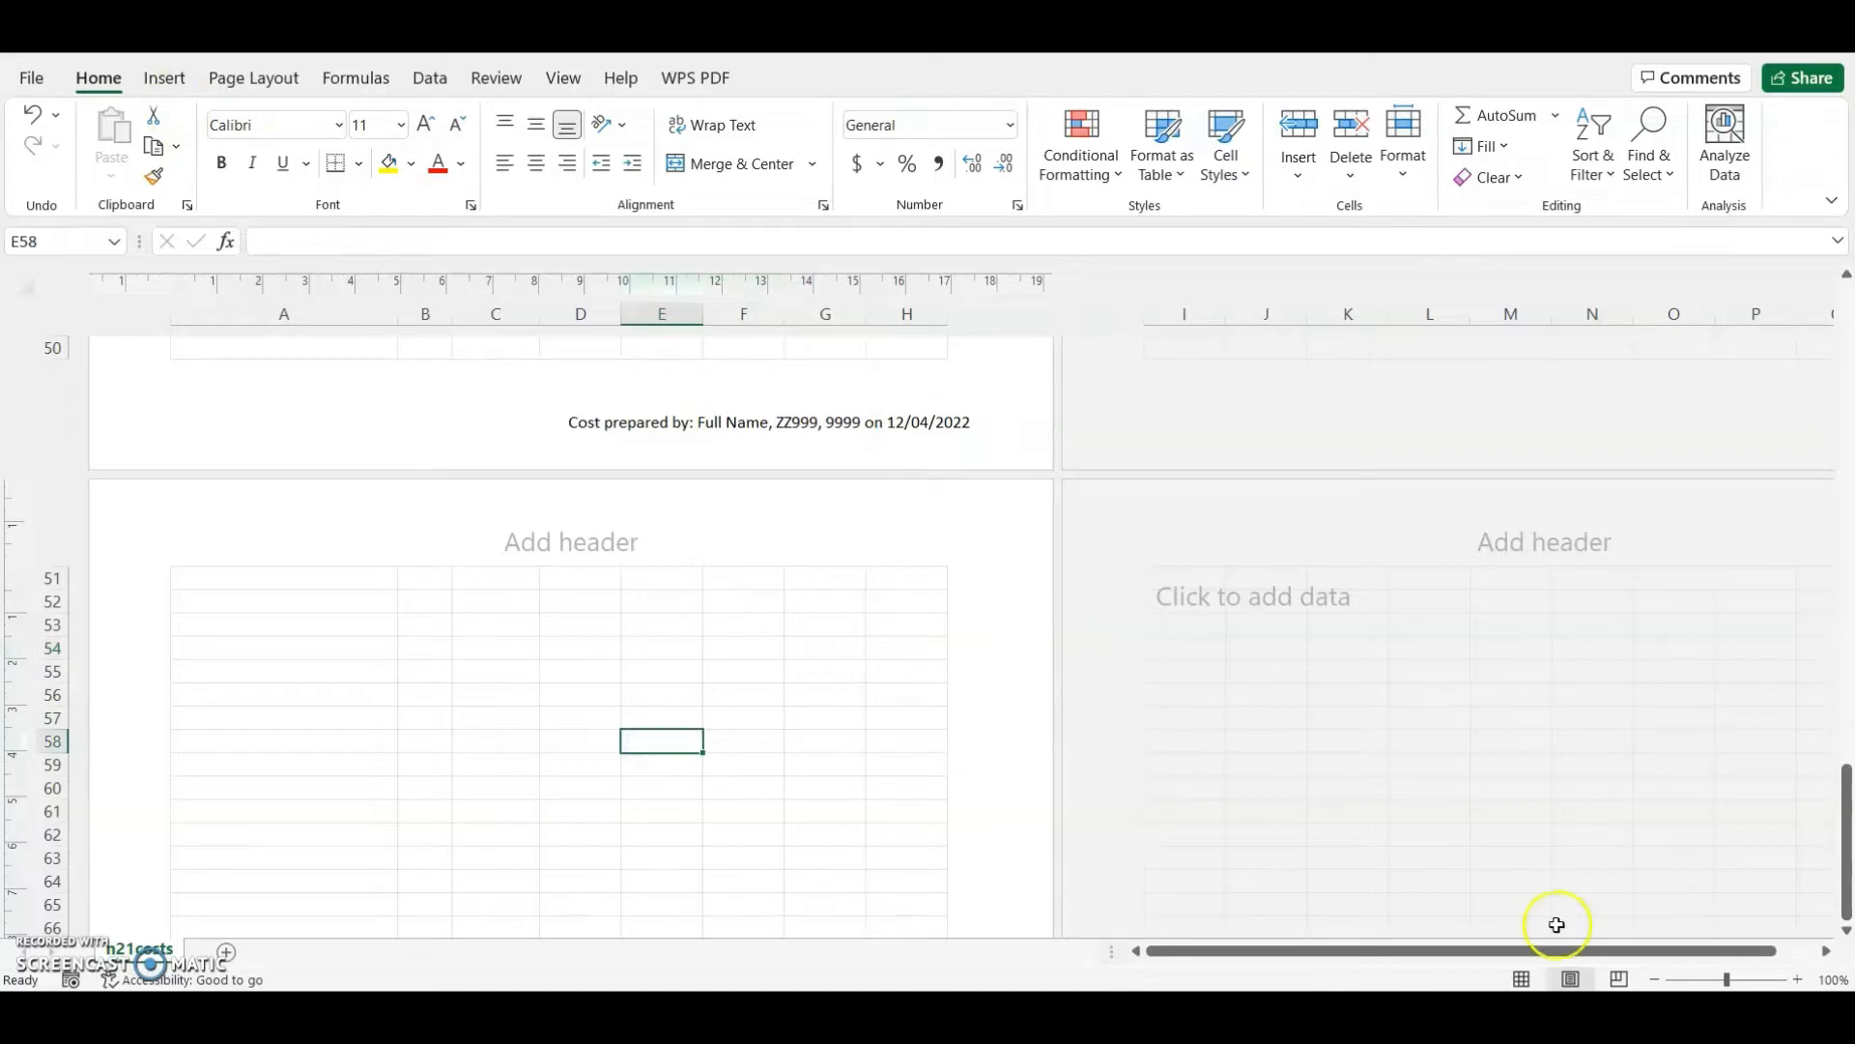
pyautogui.click(1521, 979)
pyautogui.scroll(17, 556, 788)
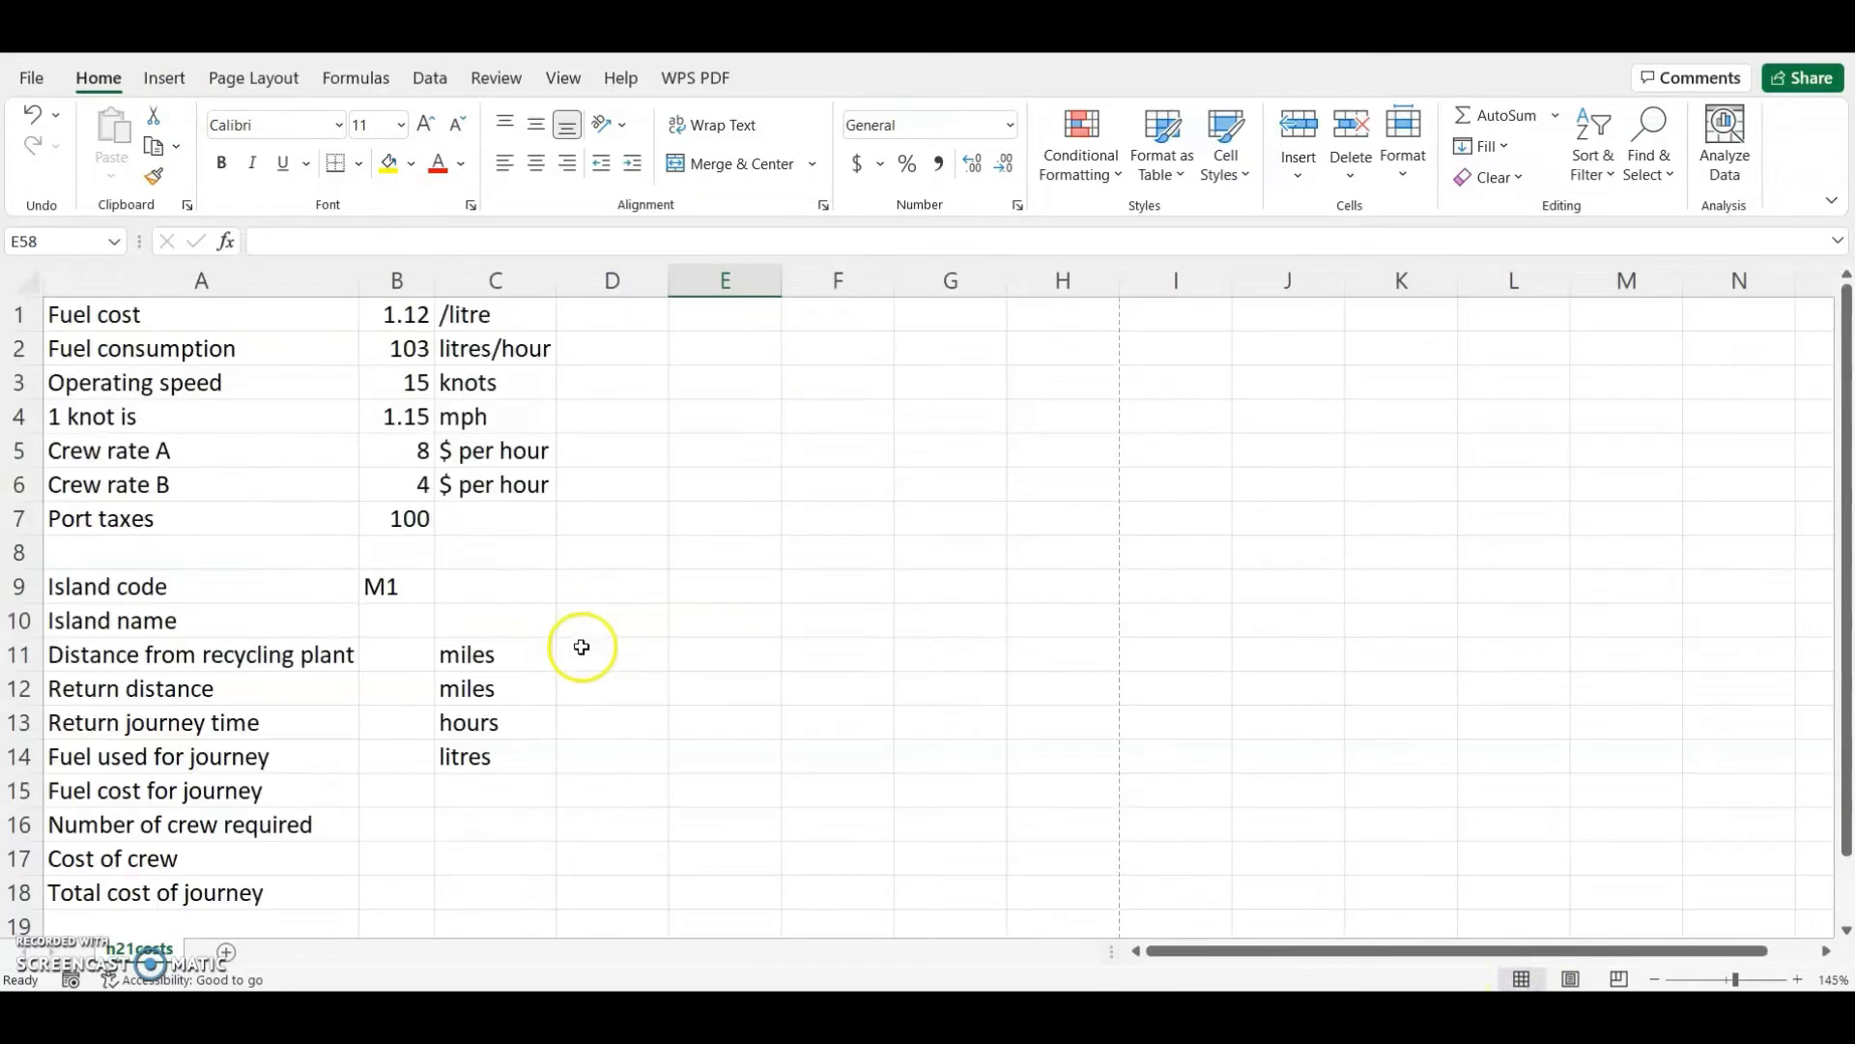
pyautogui.click(537, 549)
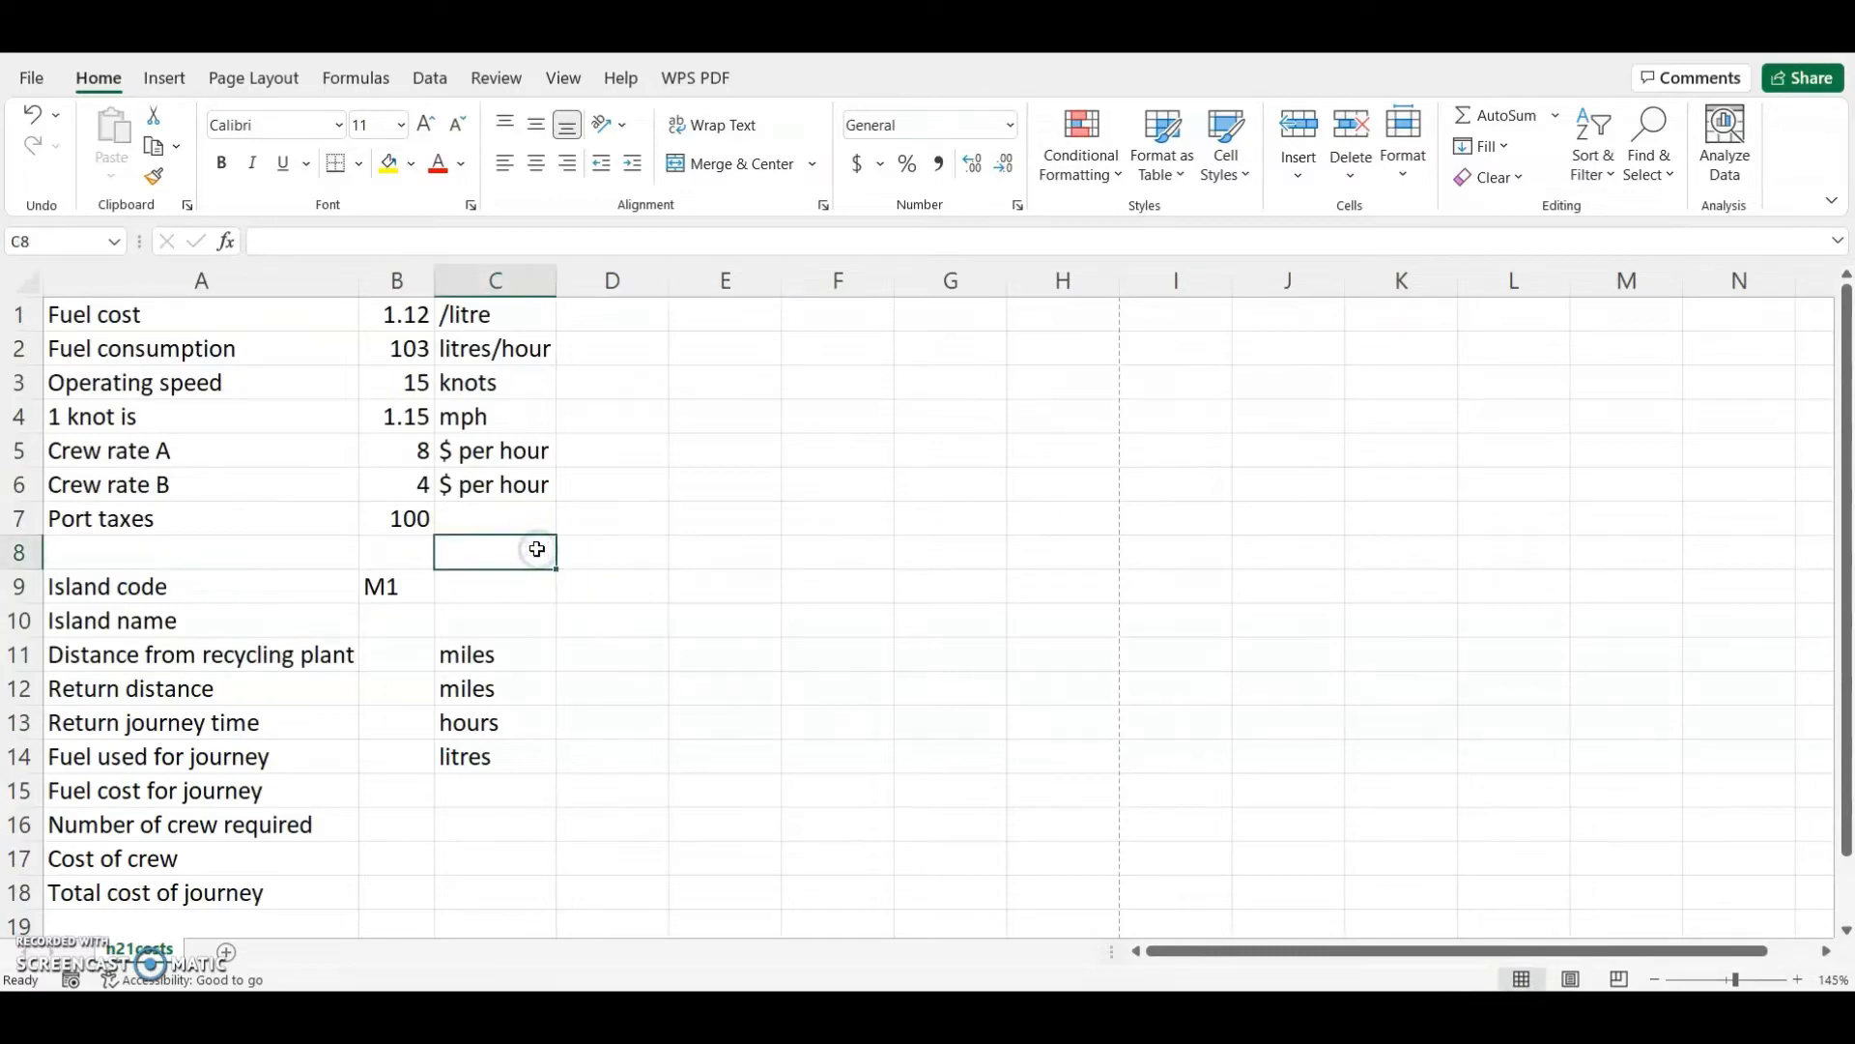
# - Switch to the exam PDF and highlight "2 new rows", "row 1." and "A1 to C1" in question 2
pyautogui.hotkey('alt', 'Tab')
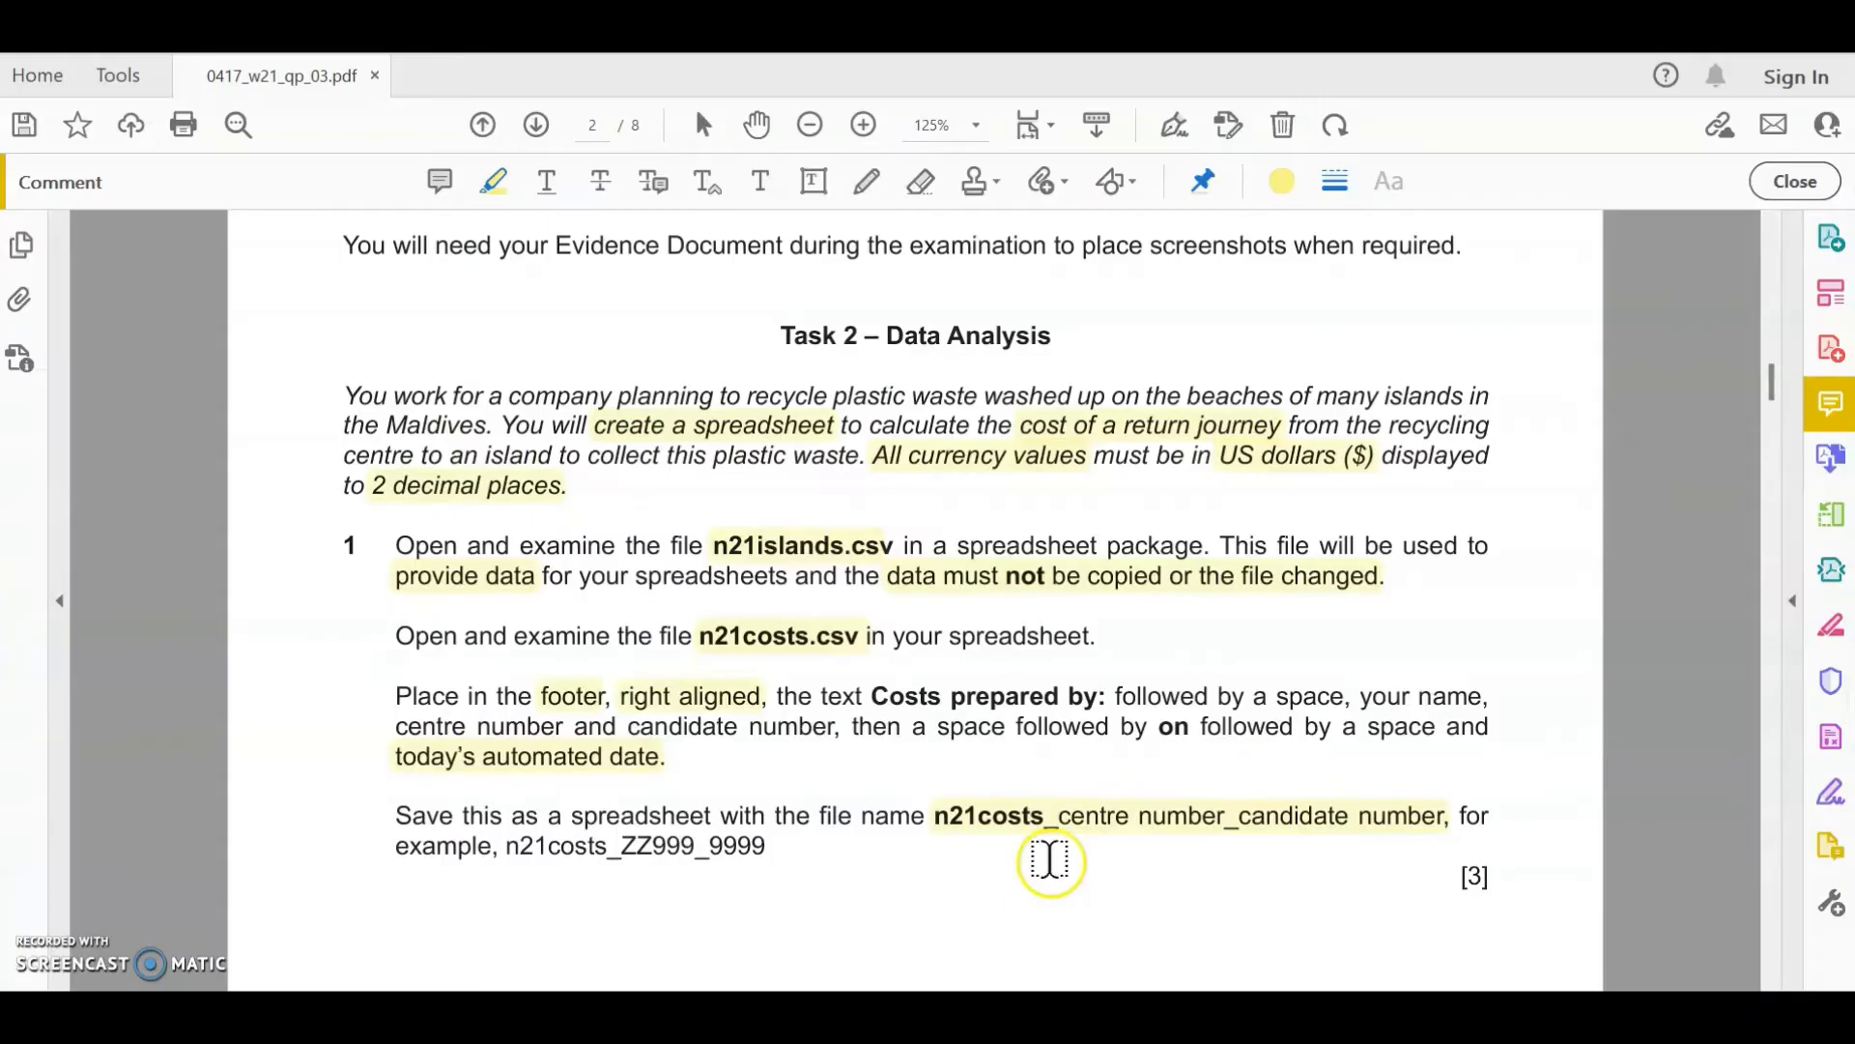
pyautogui.scroll(-8, 1043, 861)
pyautogui.scroll(-5, 1046, 705)
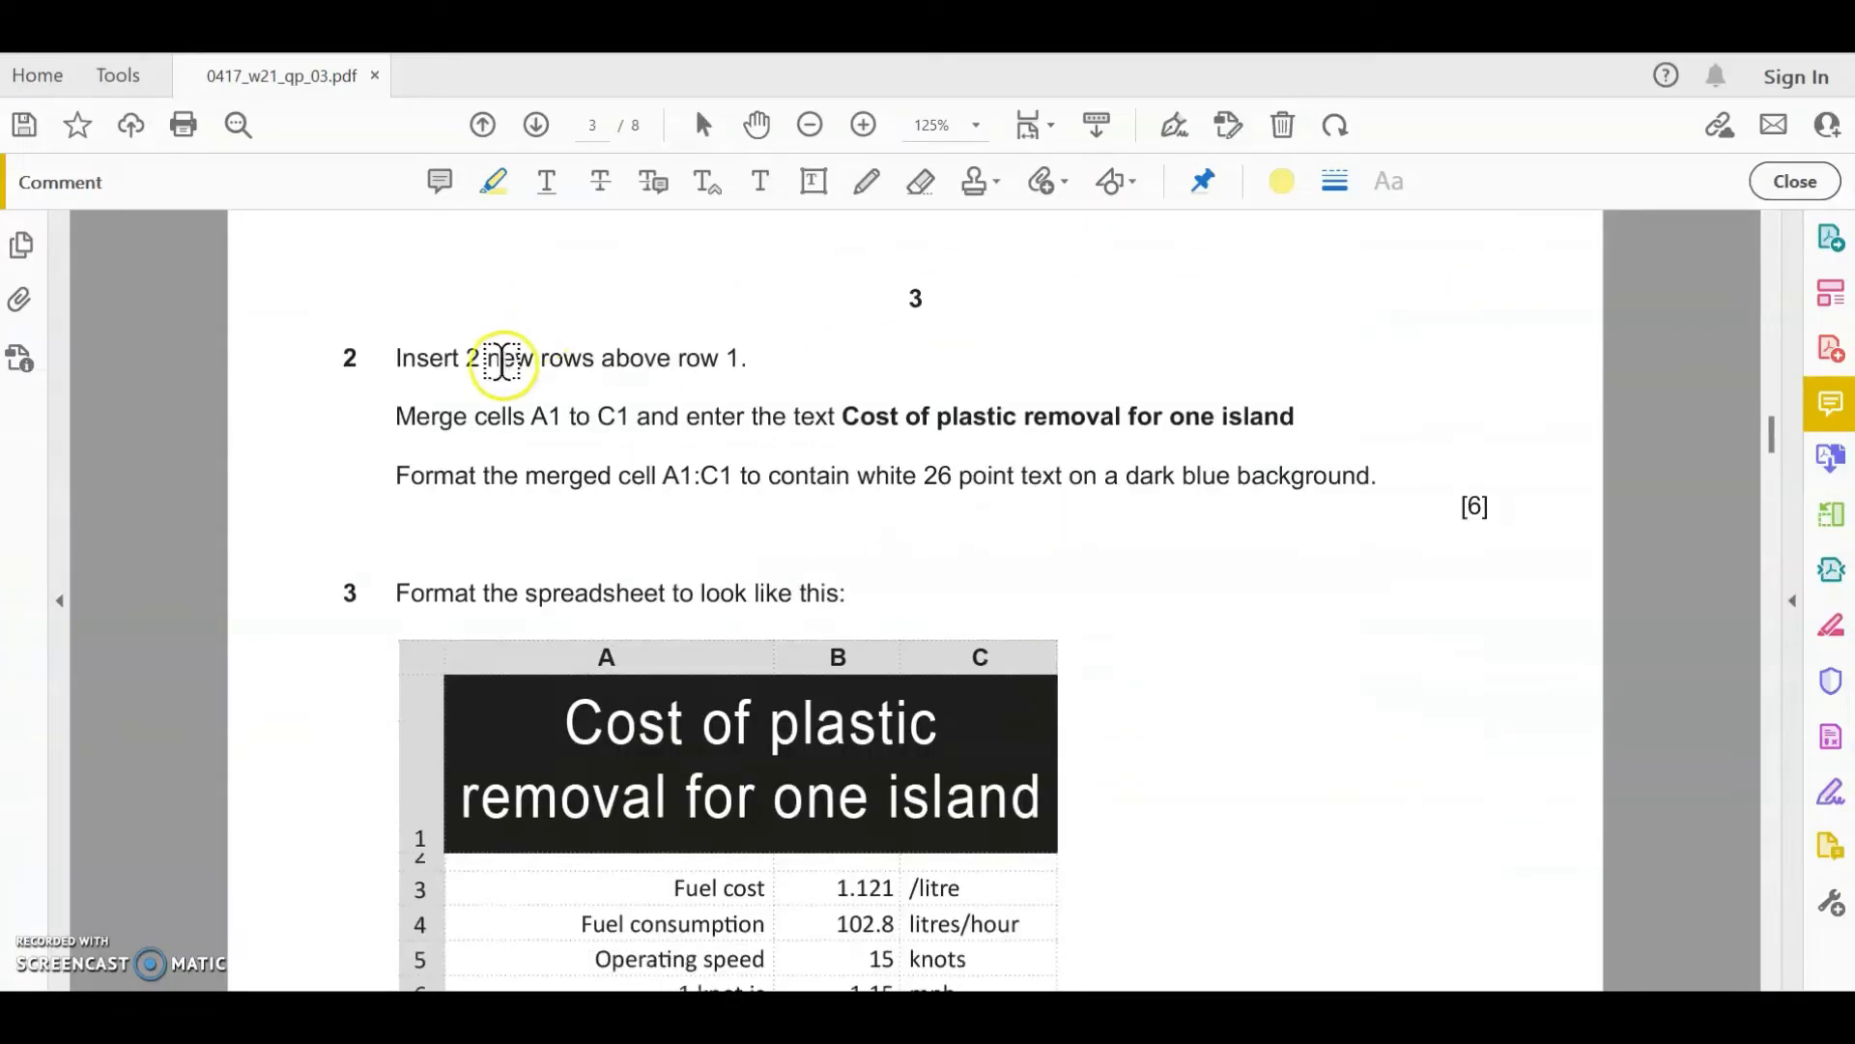
pyautogui.moveTo(455, 357); pyautogui.dragTo(753, 360)
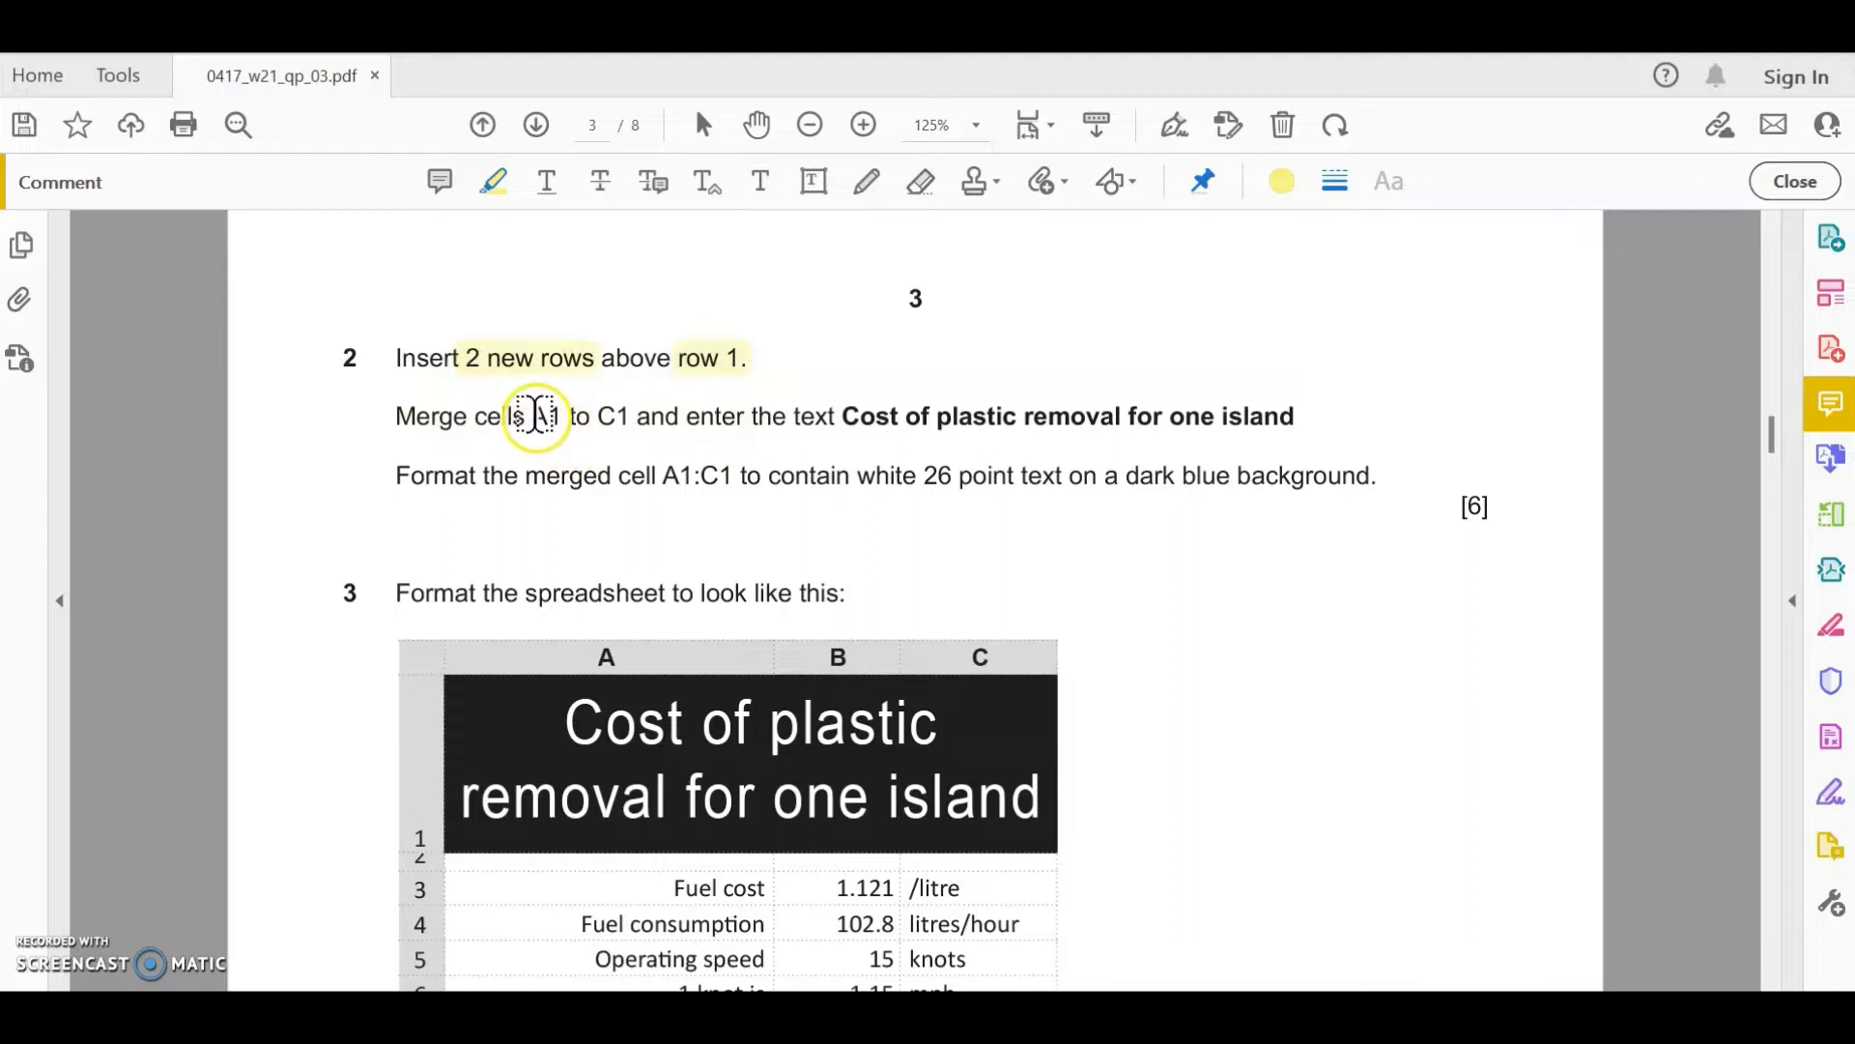
pyautogui.moveTo(531, 416); pyautogui.dragTo(634, 417)
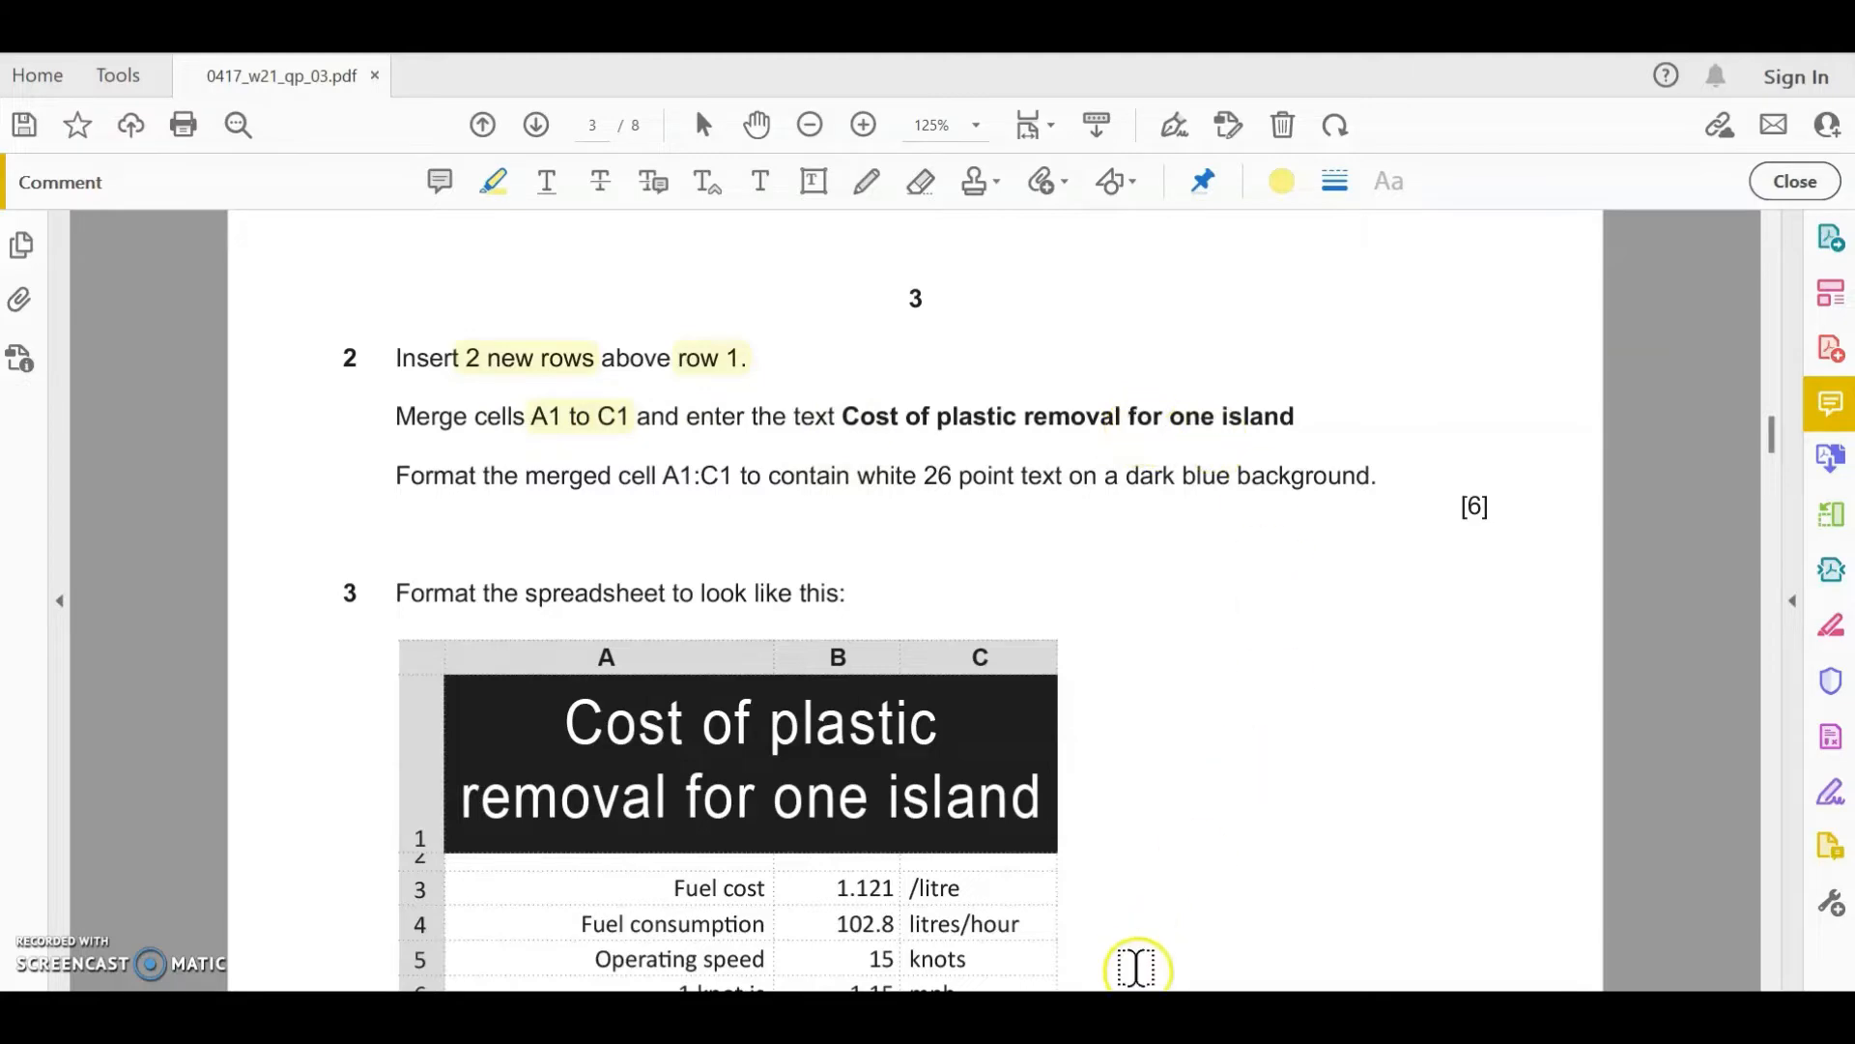
# - Back in the Excel costs workbook, insert two new rows above row 1
pyautogui.click(1308, 927)
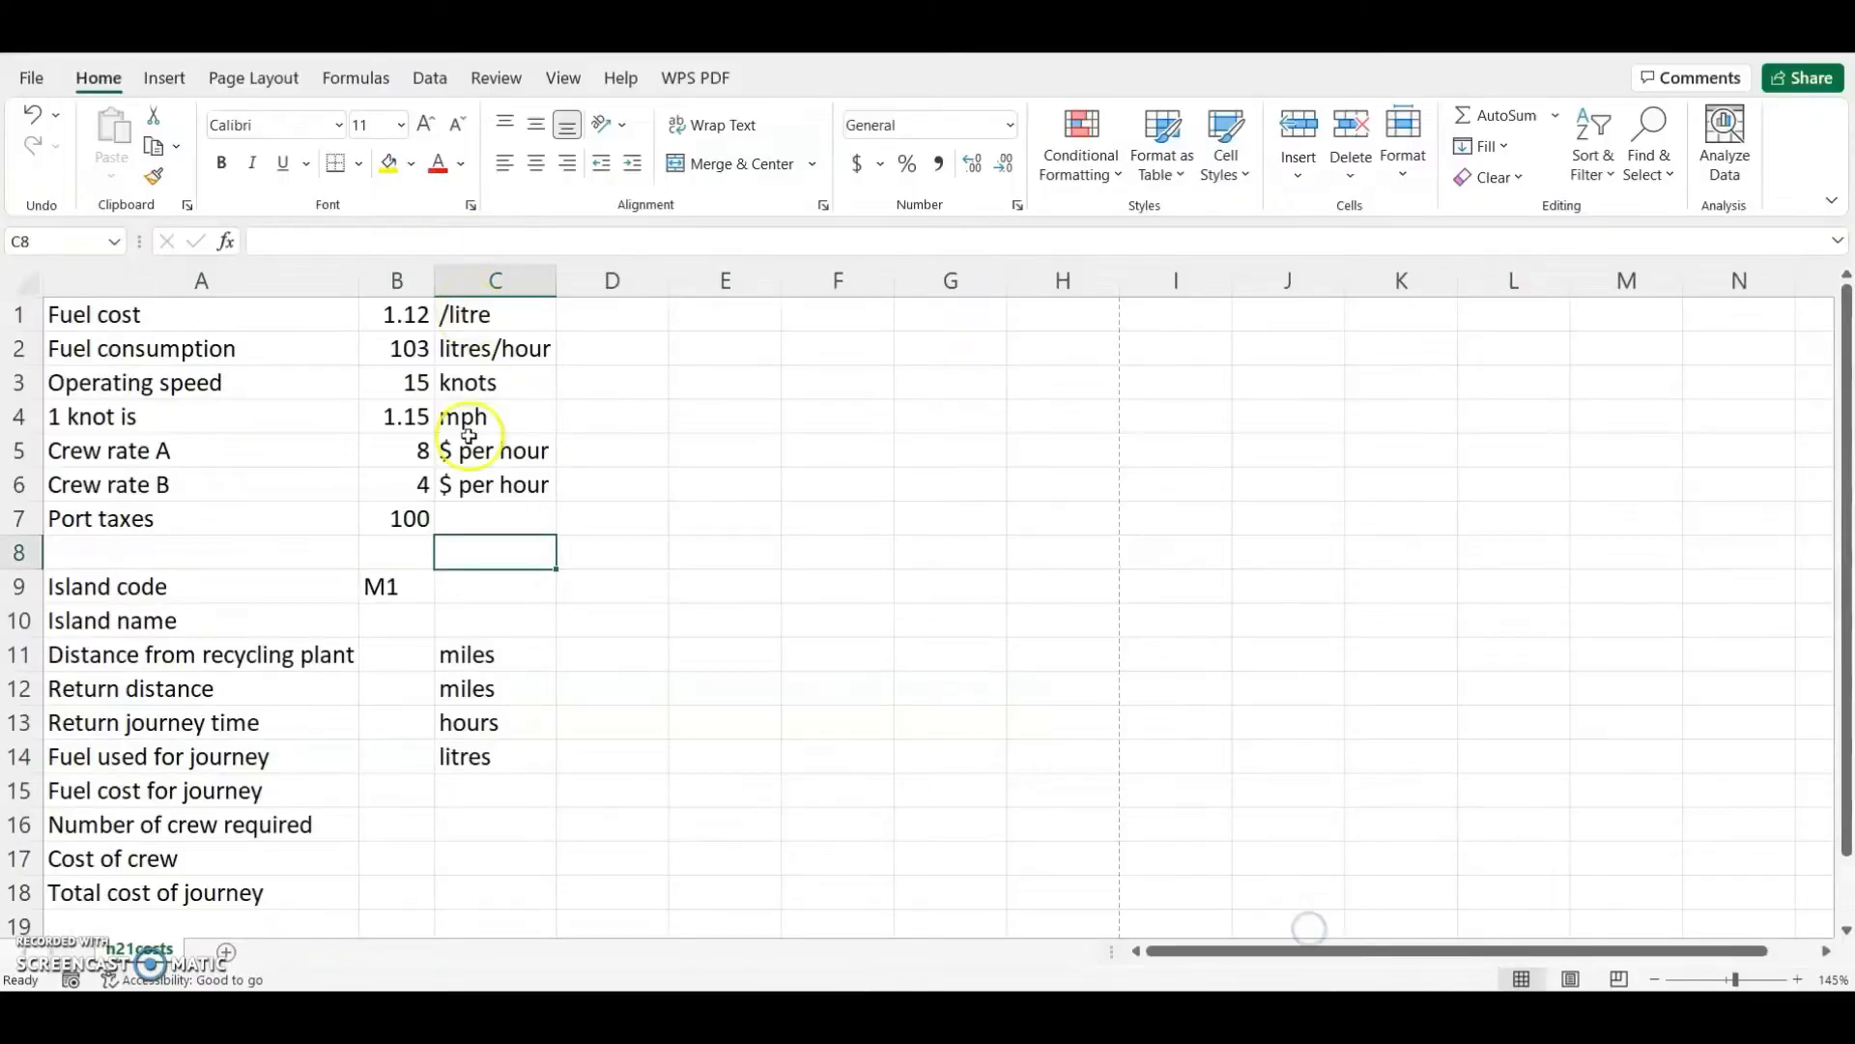
pyautogui.moveTo(20, 312); pyautogui.dragTo(28, 334)
pyautogui.rightClick(30, 359)
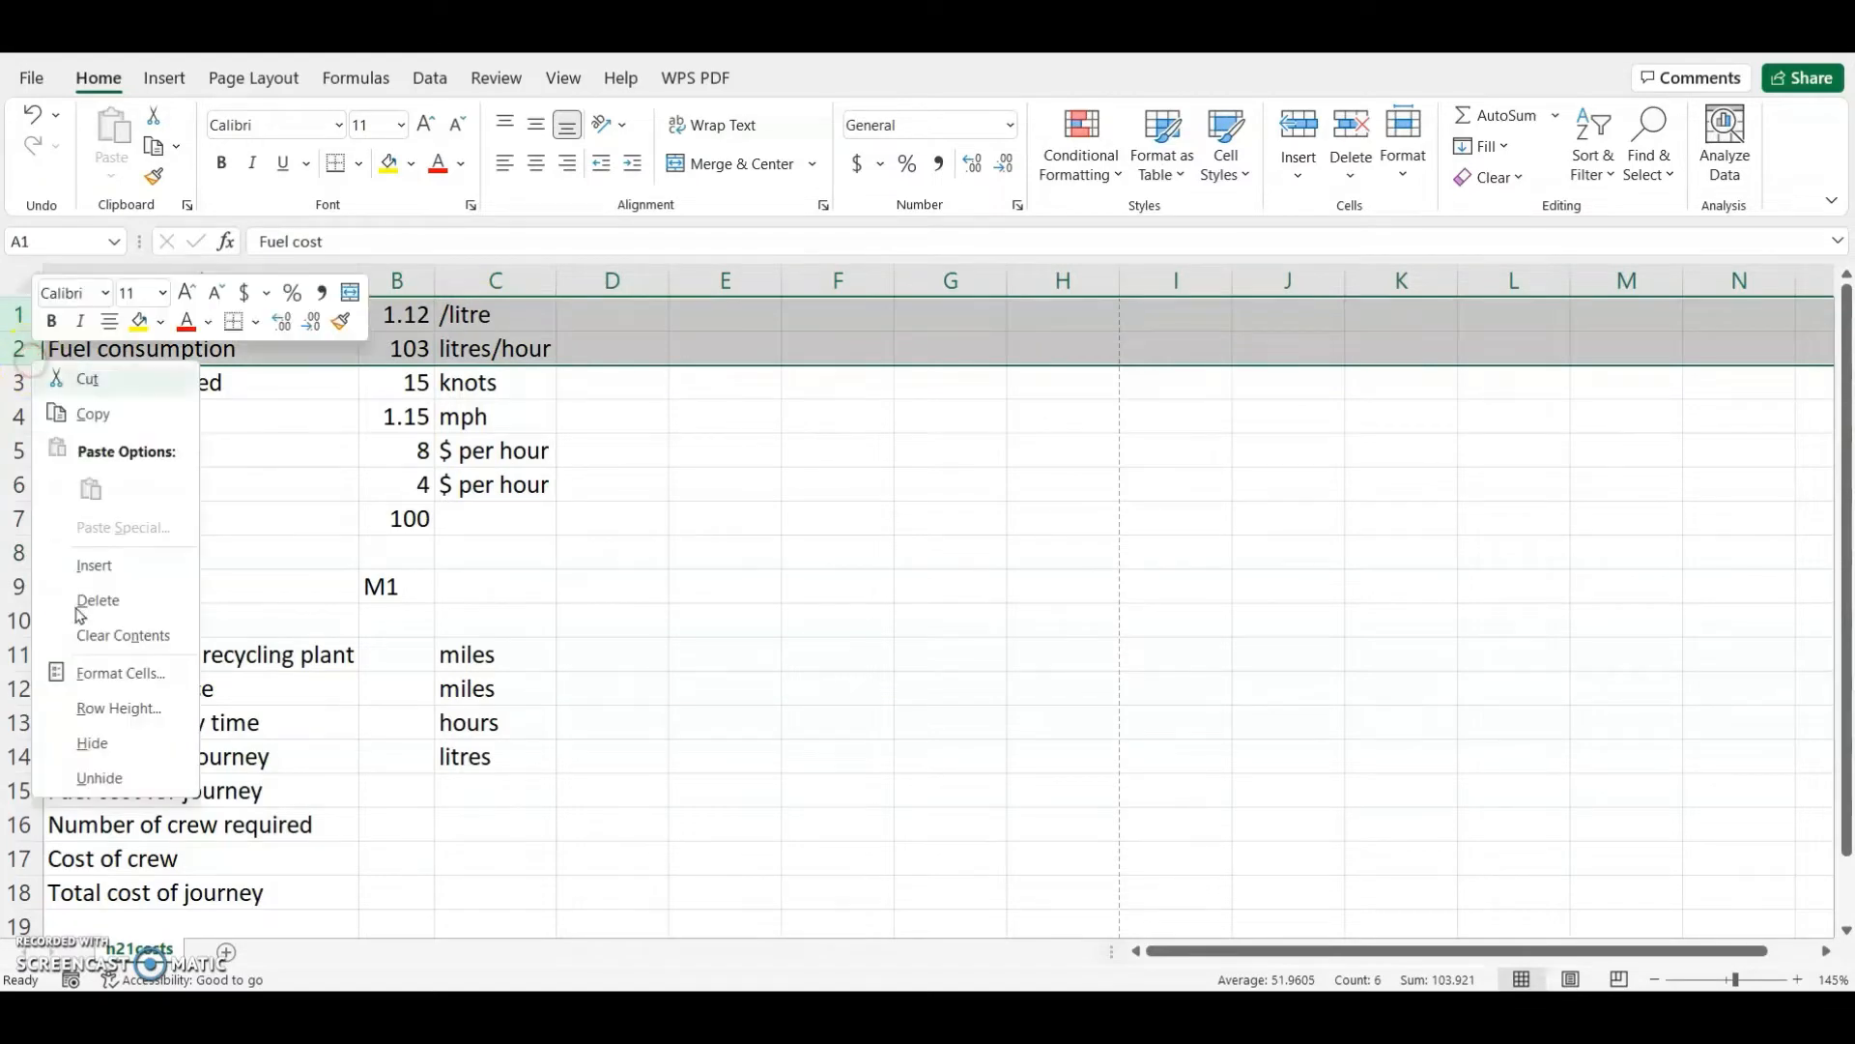
pyautogui.click(94, 565)
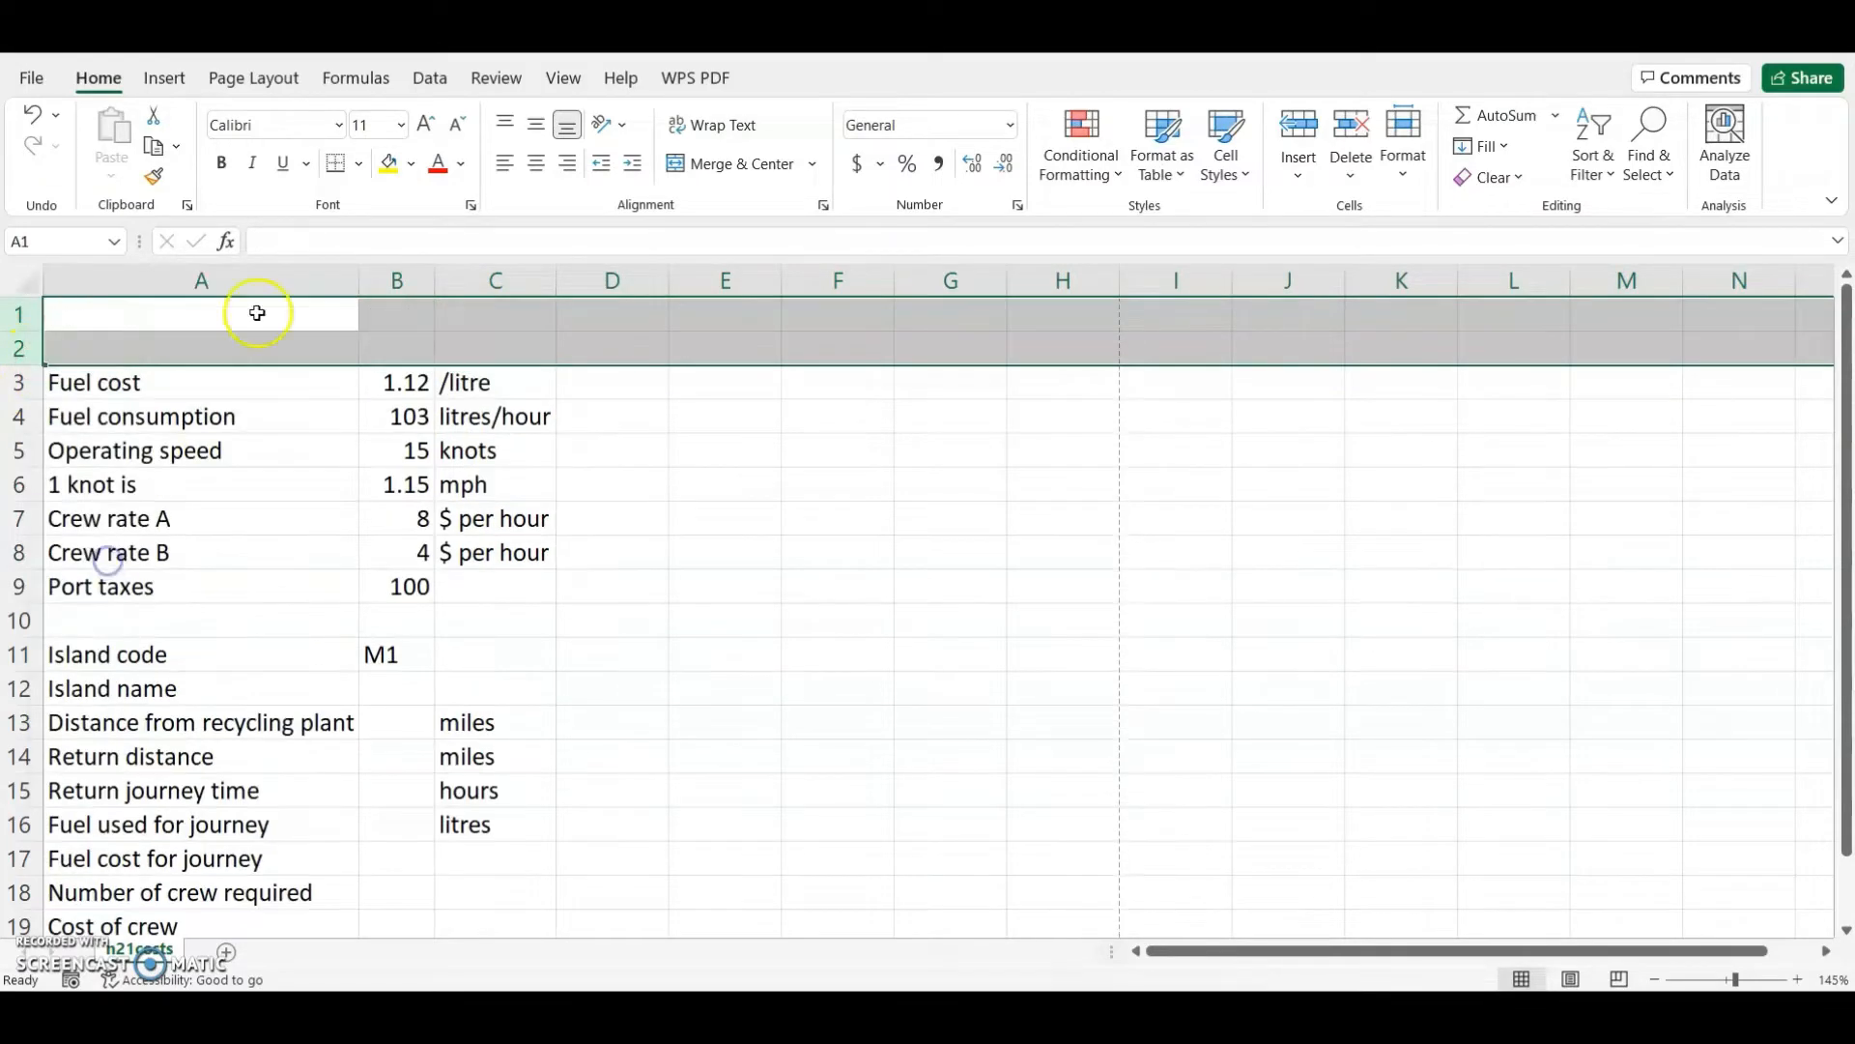
# - Merge and center cells A1 to C1, check the title wording in the exam PDF and begin it with "Cost of"
pyautogui.moveTo(265, 323); pyautogui.dragTo(474, 322)
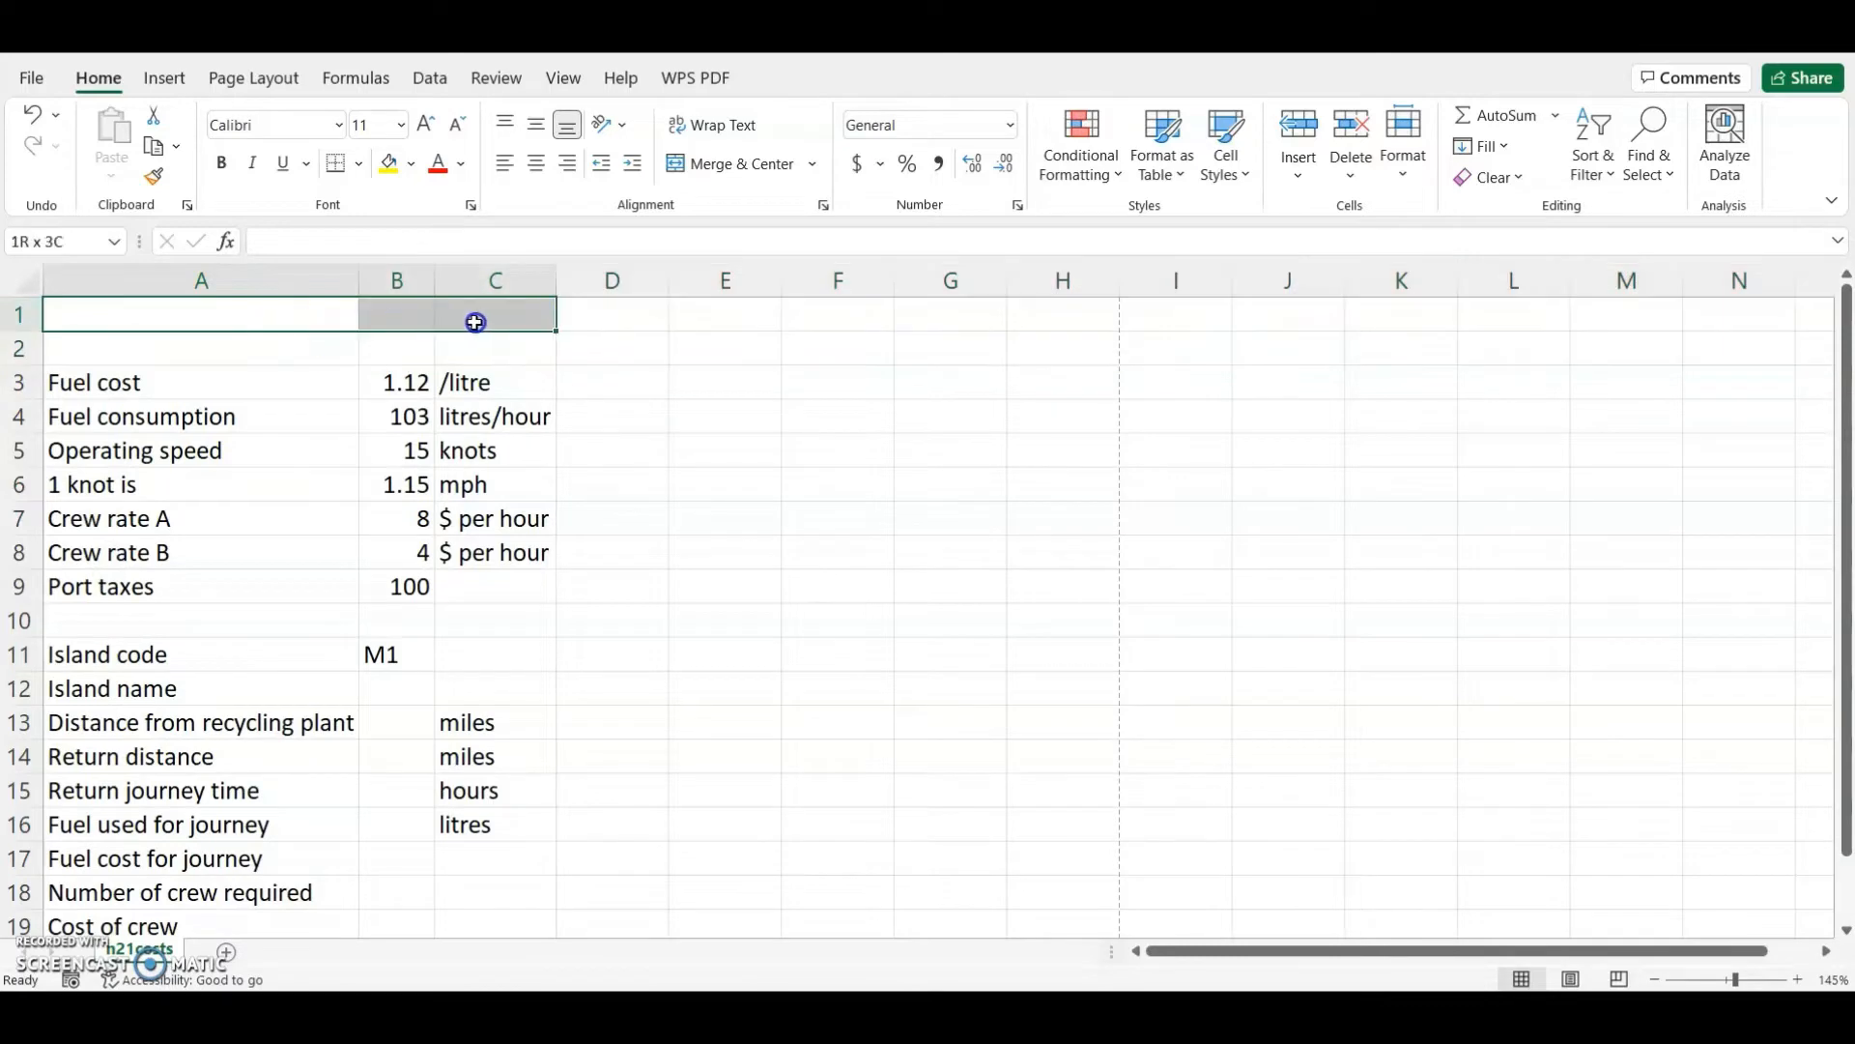
pyautogui.click(734, 163)
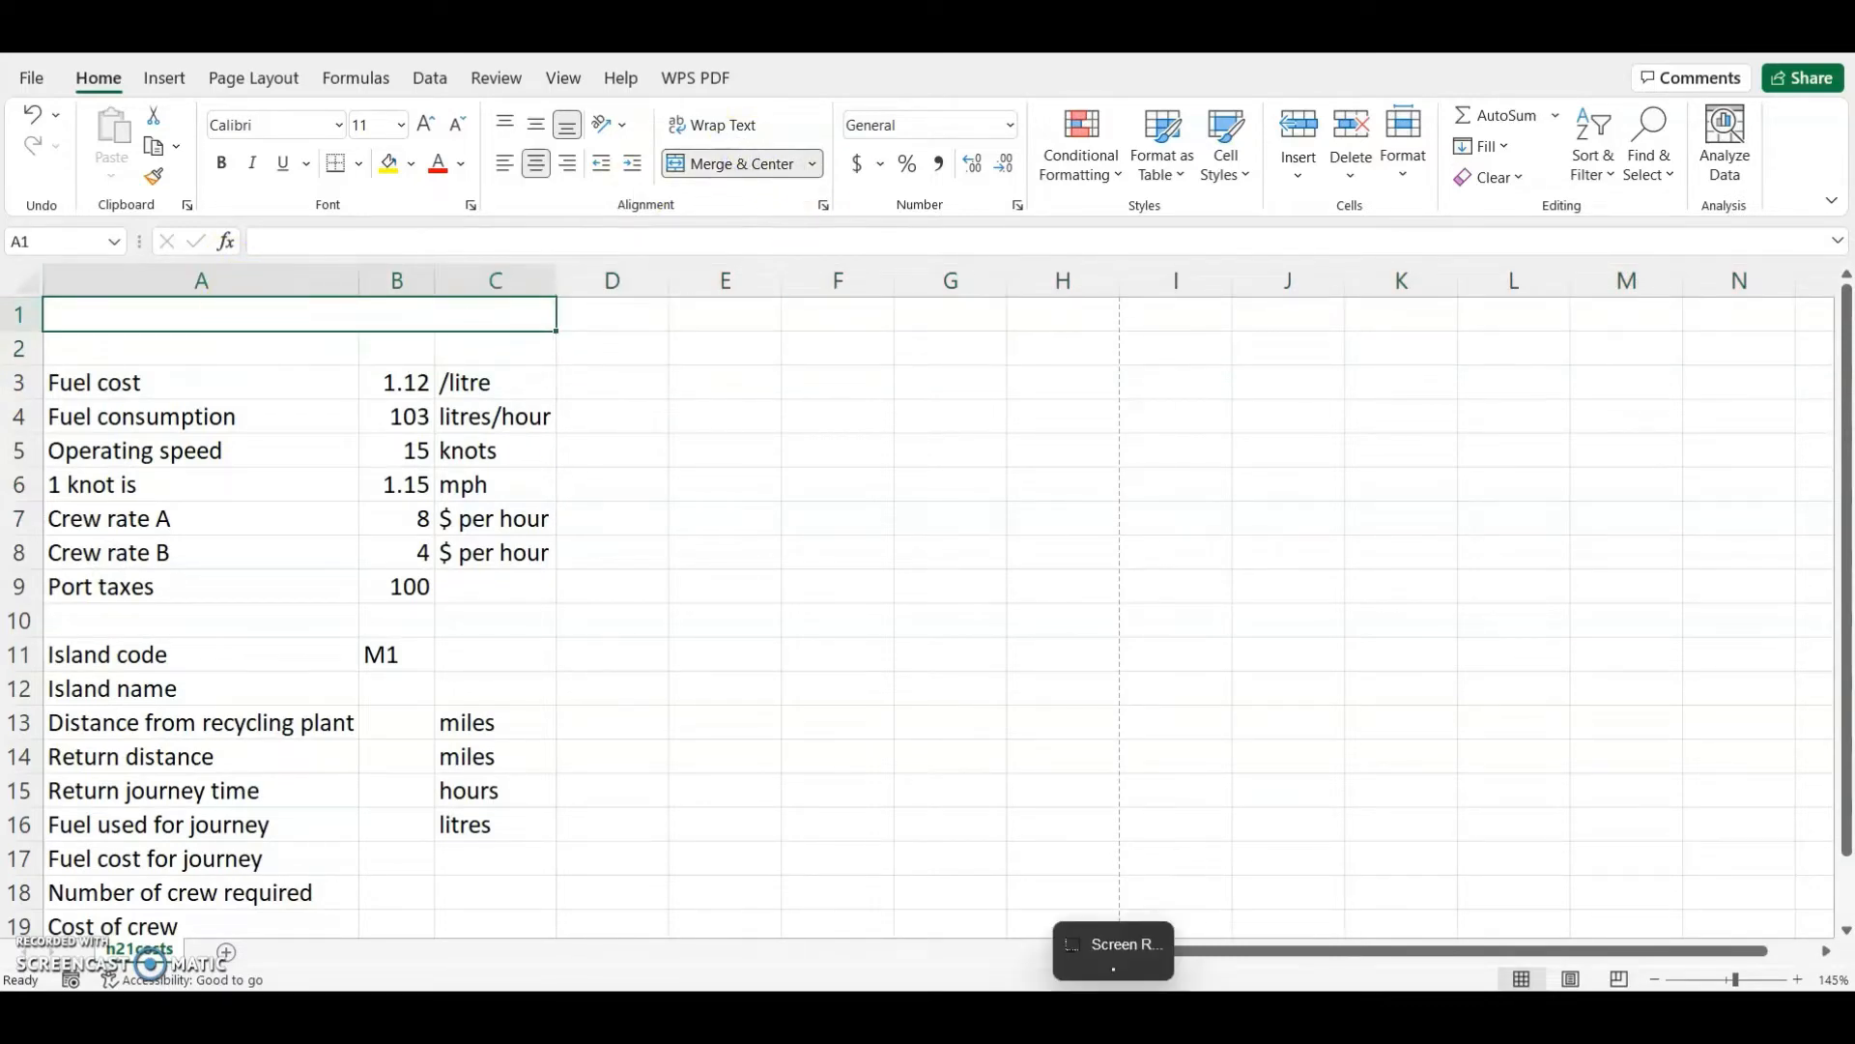
pyautogui.click(1092, 1015)
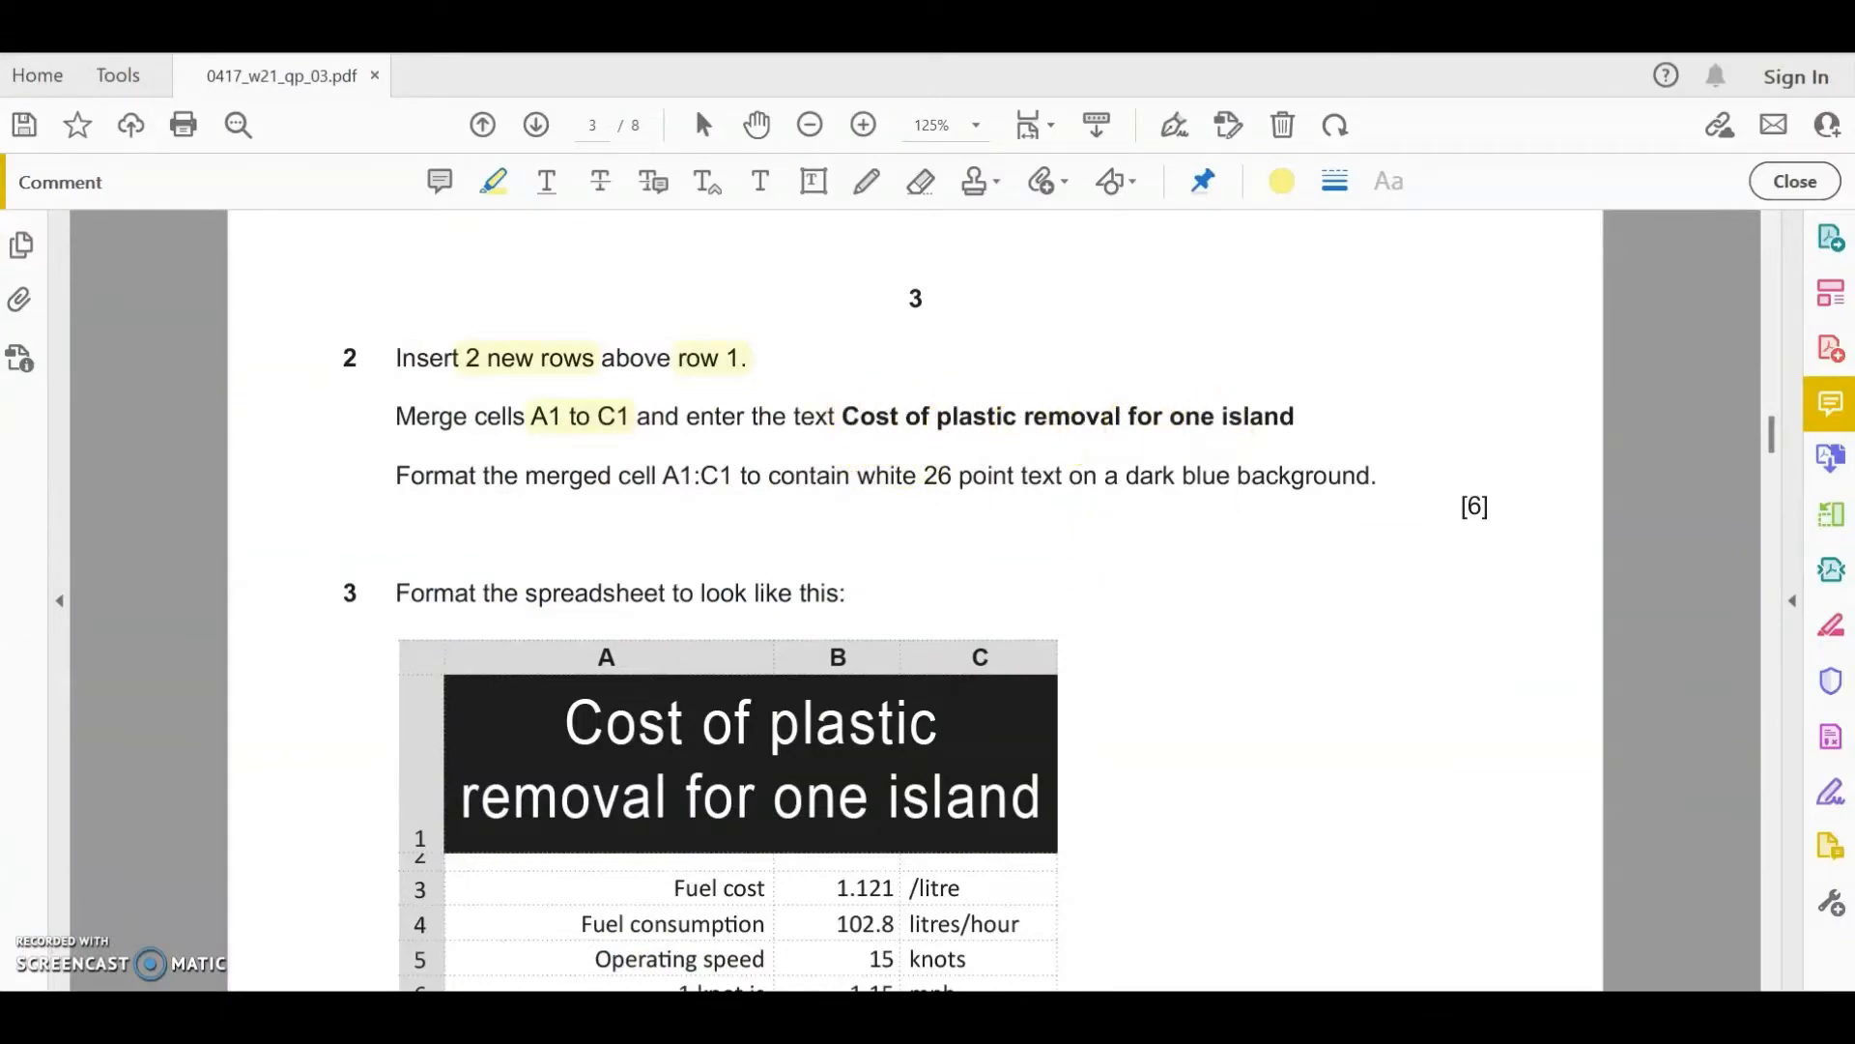
pyautogui.click(1296, 792)
pyautogui.write('Cost of')
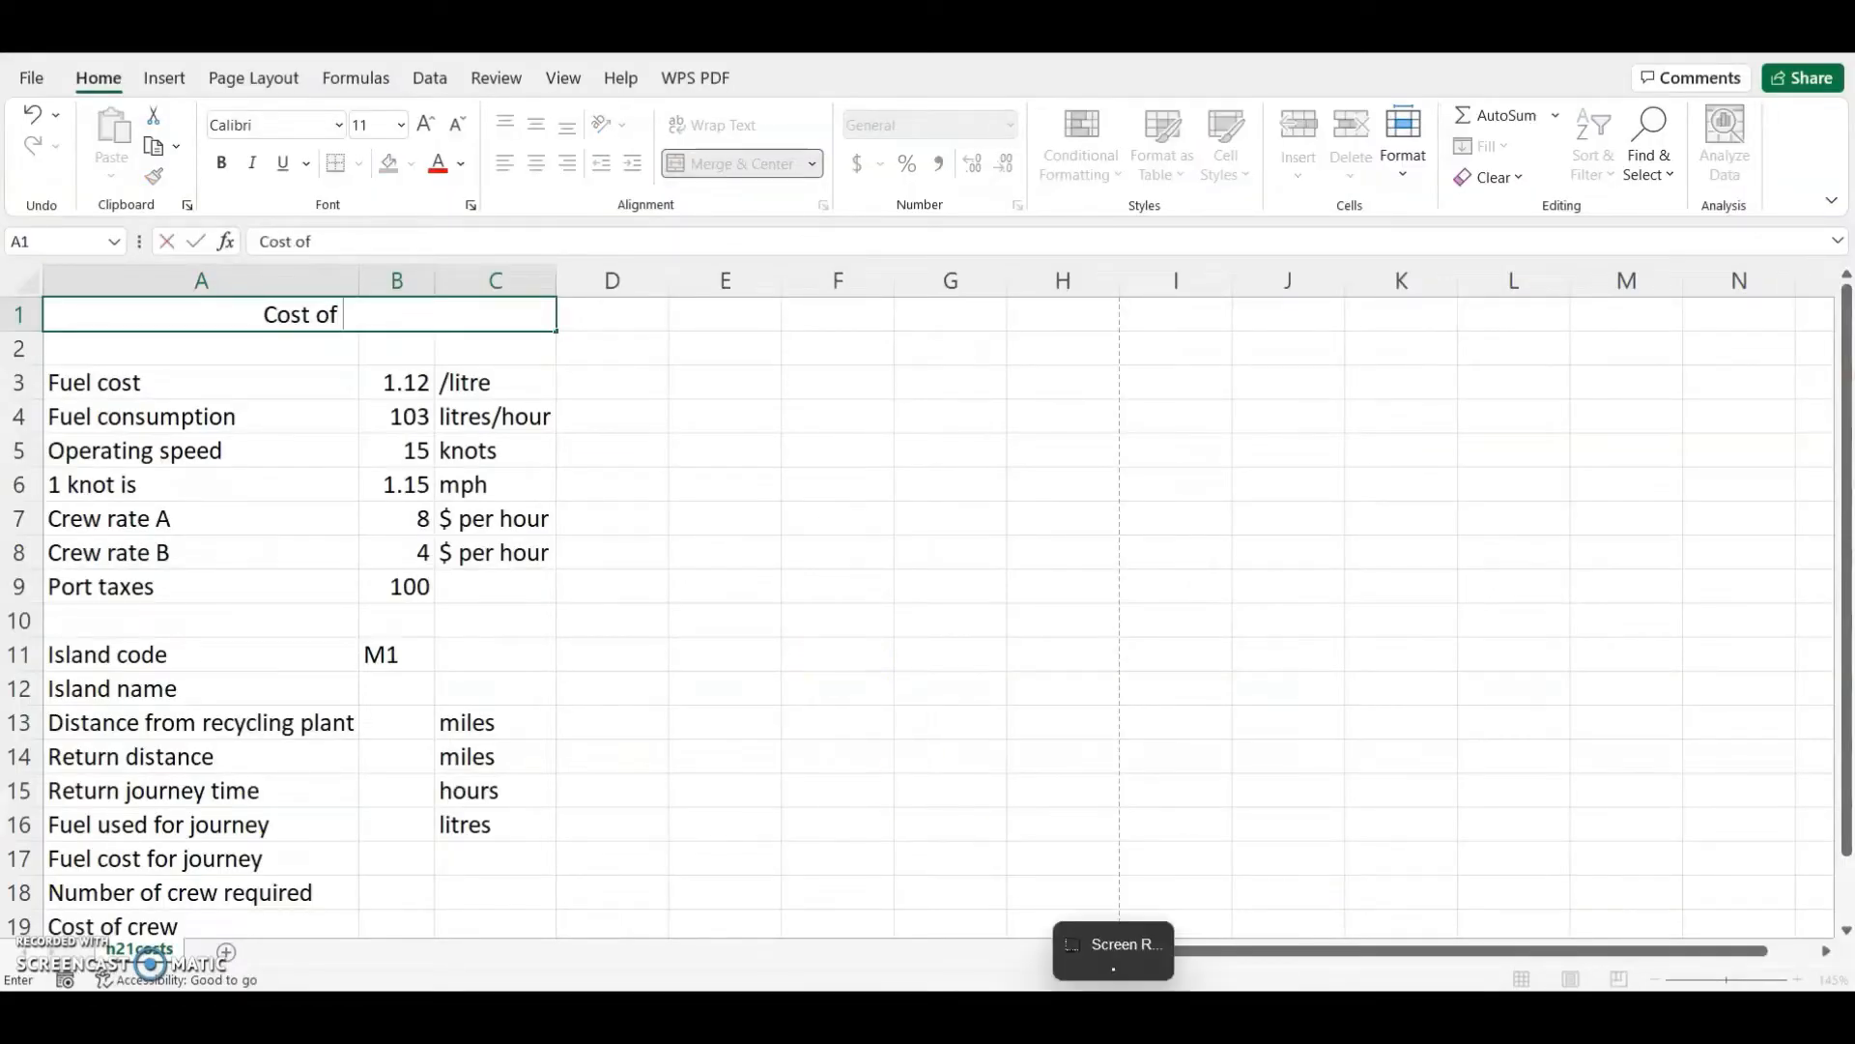
# - Check the wording in the exam PDF again and continue the title in the merged cell with "plastic removal"
pyautogui.click(1071, 923)
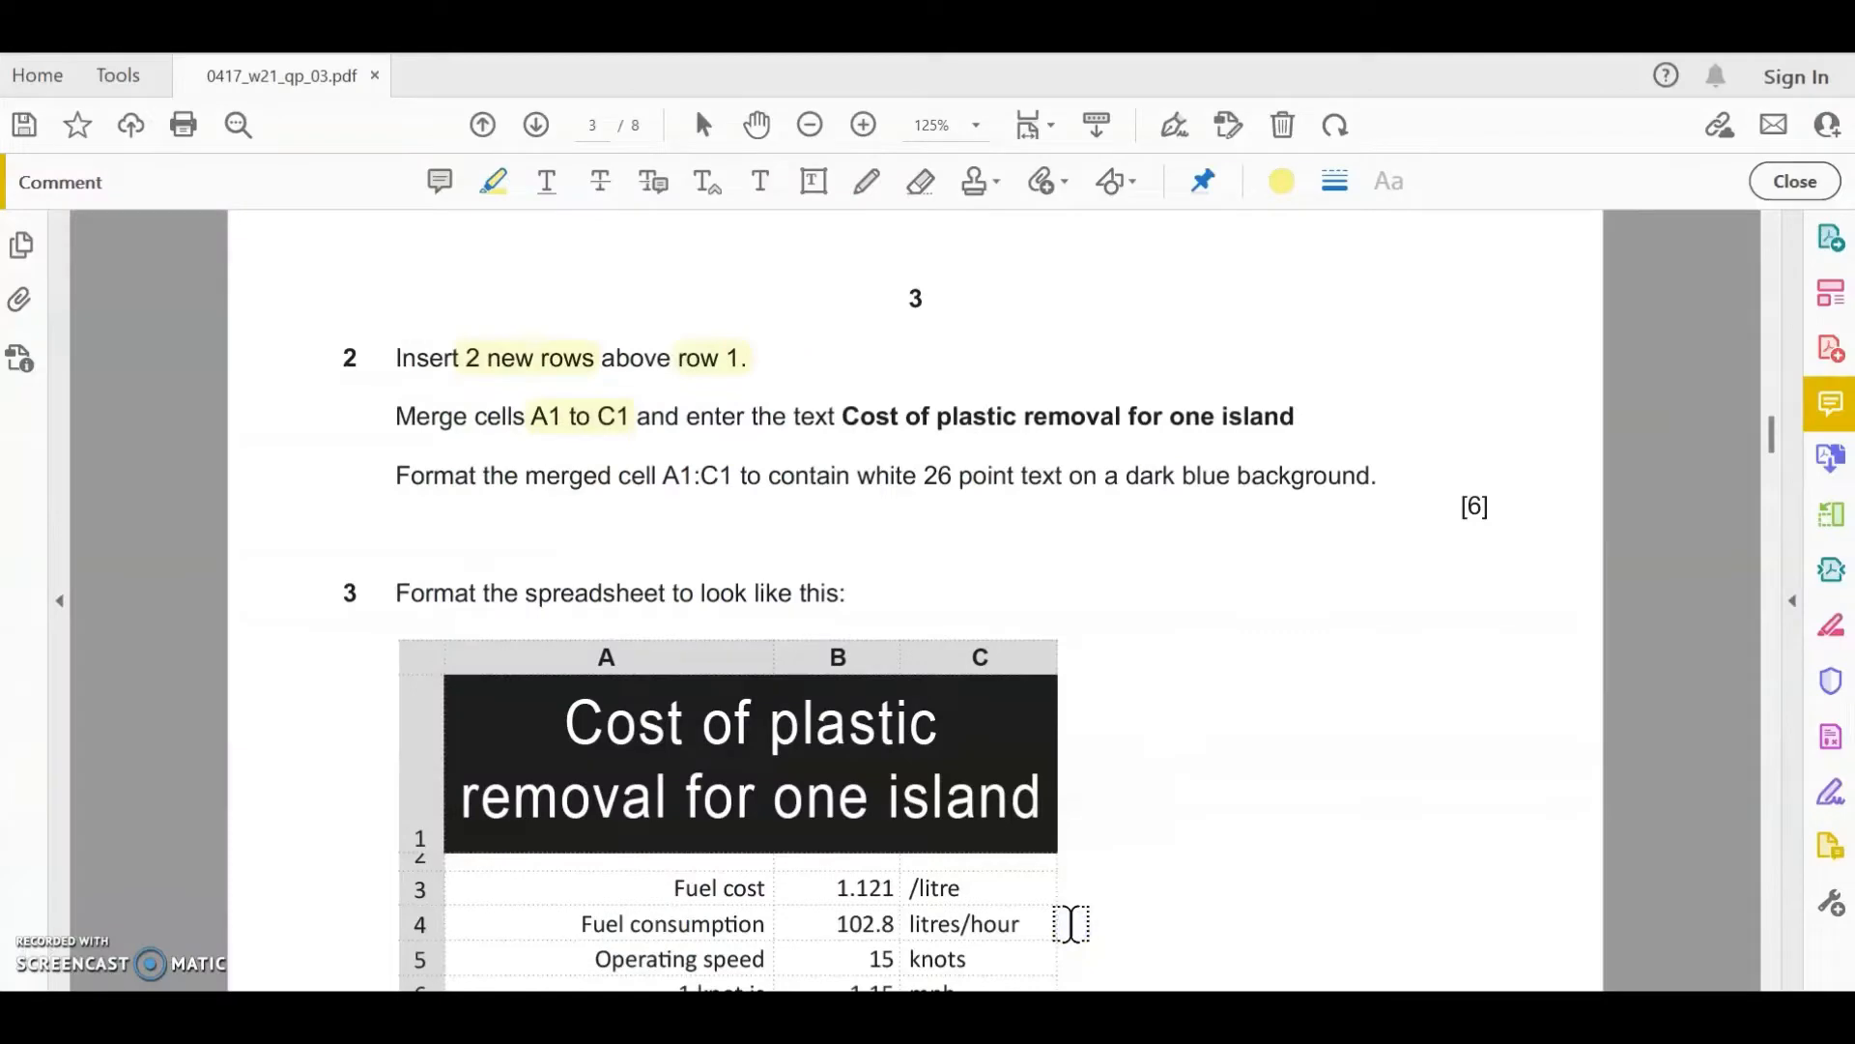
pyautogui.click(1293, 887)
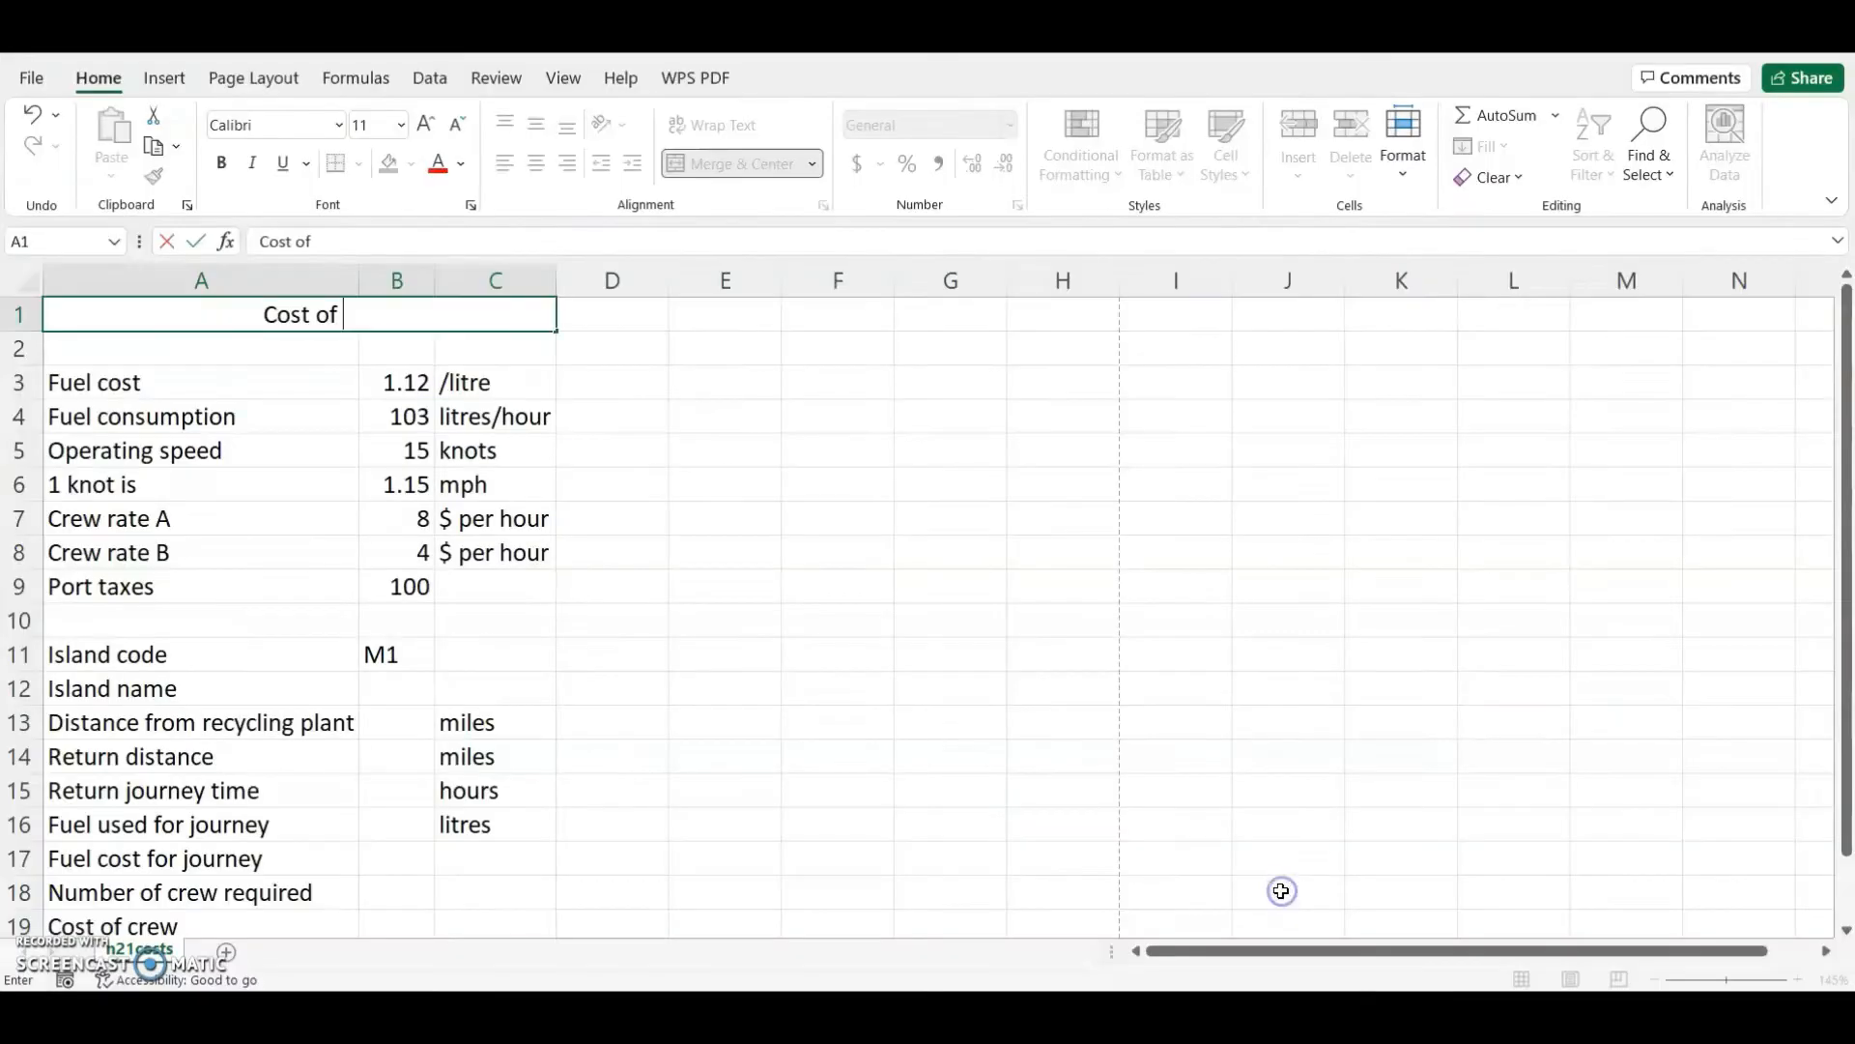
pyautogui.write('plati')
pyautogui.press('BackSpace')
pyautogui.press('BackSpace')
pyautogui.write('s')
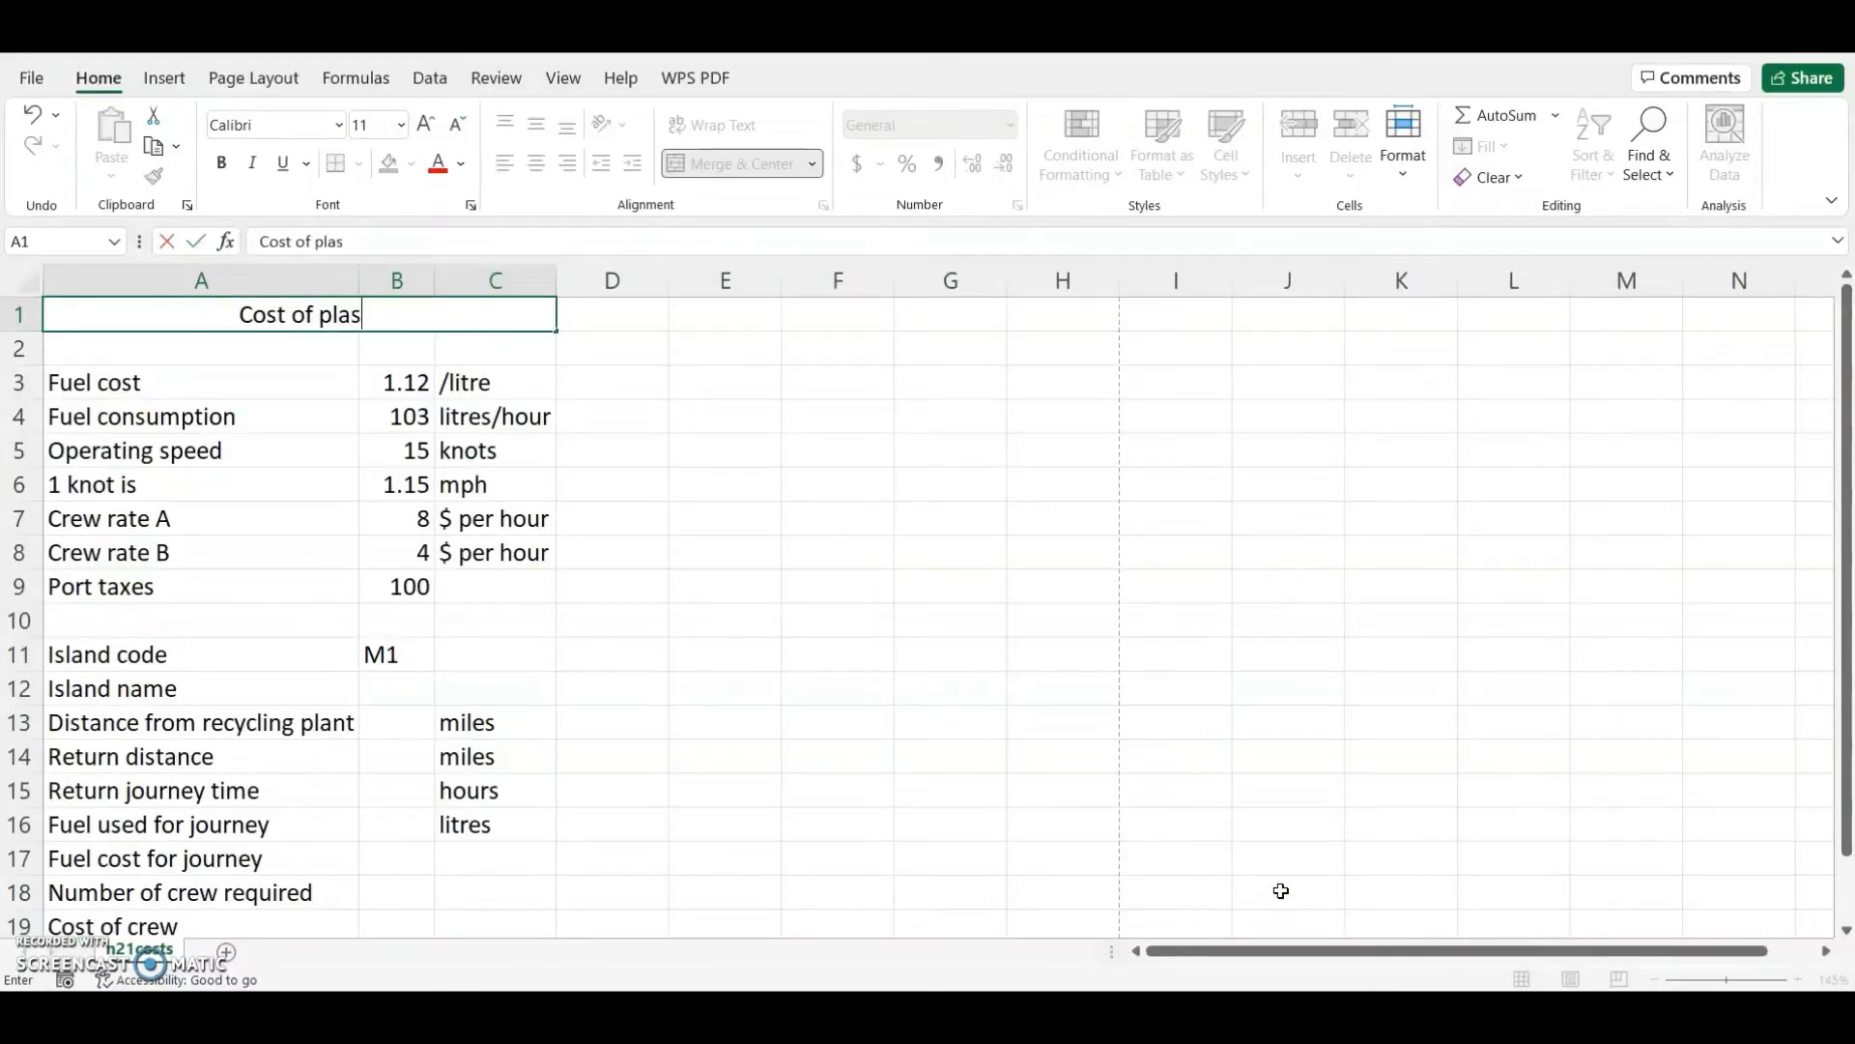
pyautogui.write('tic removal')
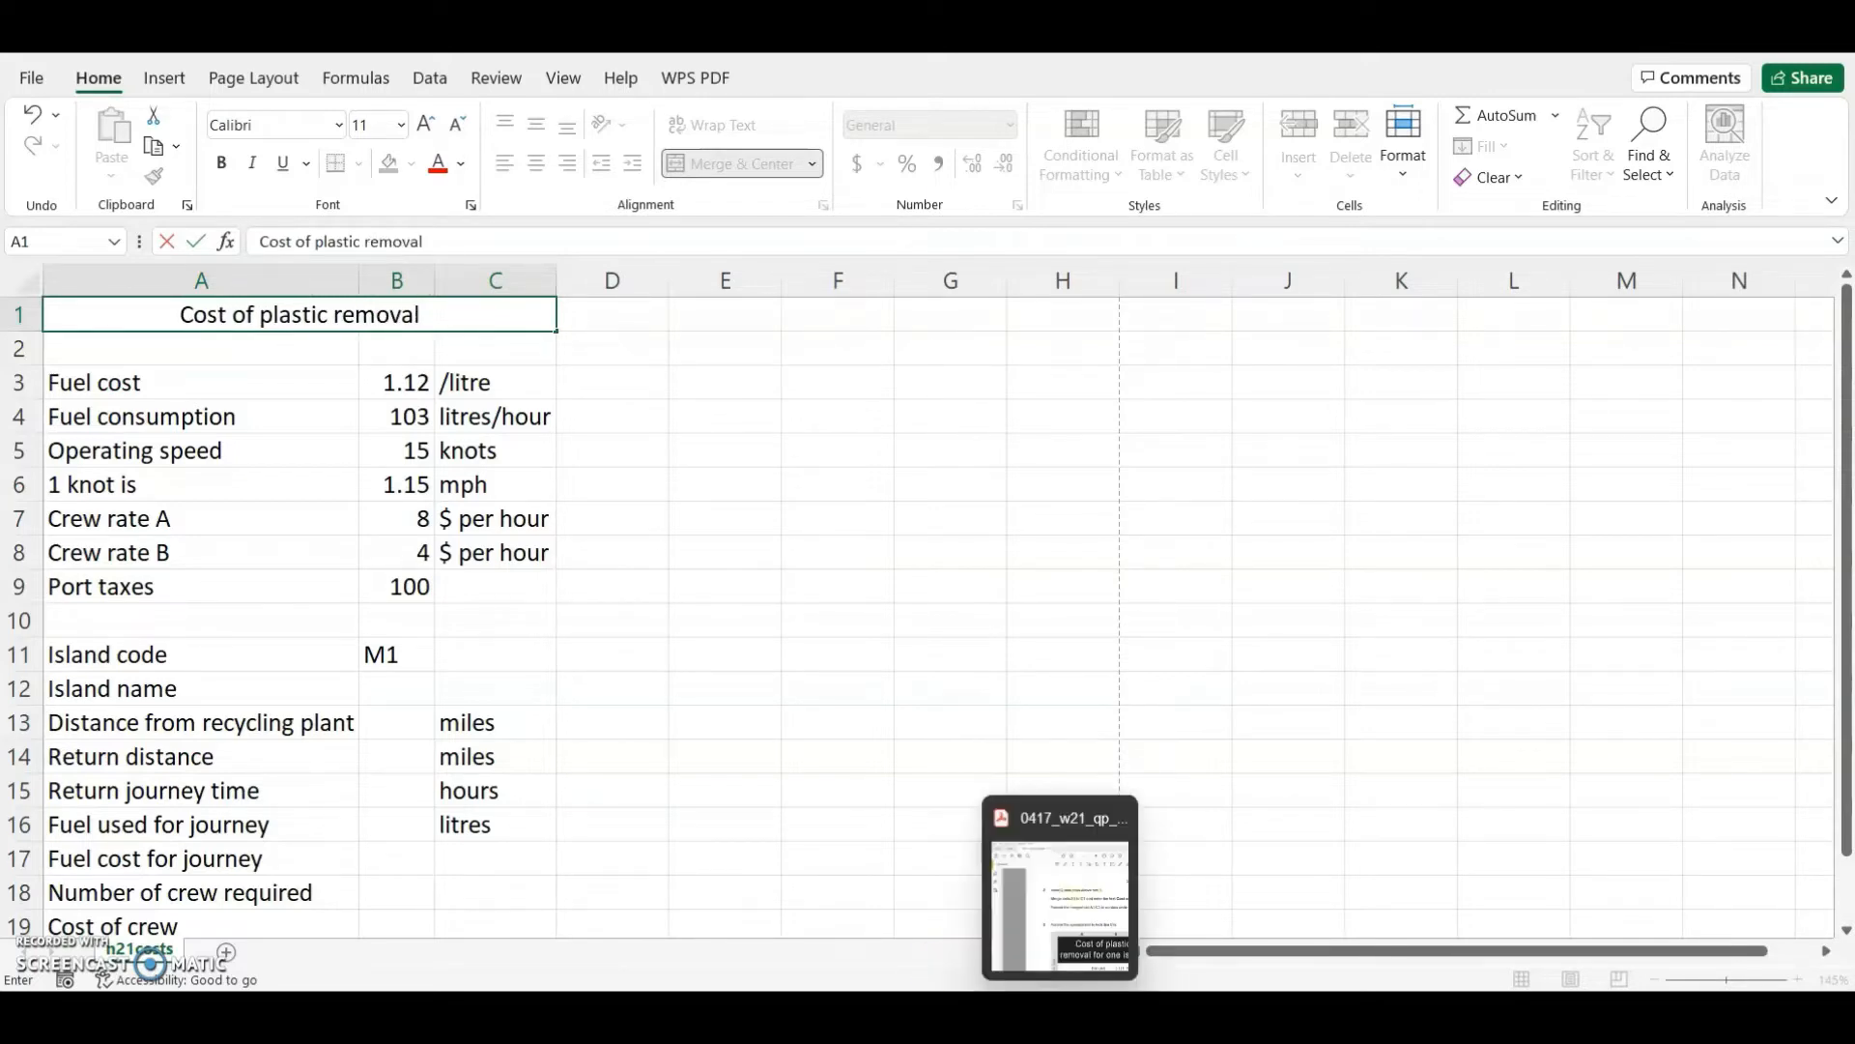
# - Complete the title in merged cell A1 with "for one island", following question 2 of the PDF, and reselect the cell
pyautogui.click(1053, 963)
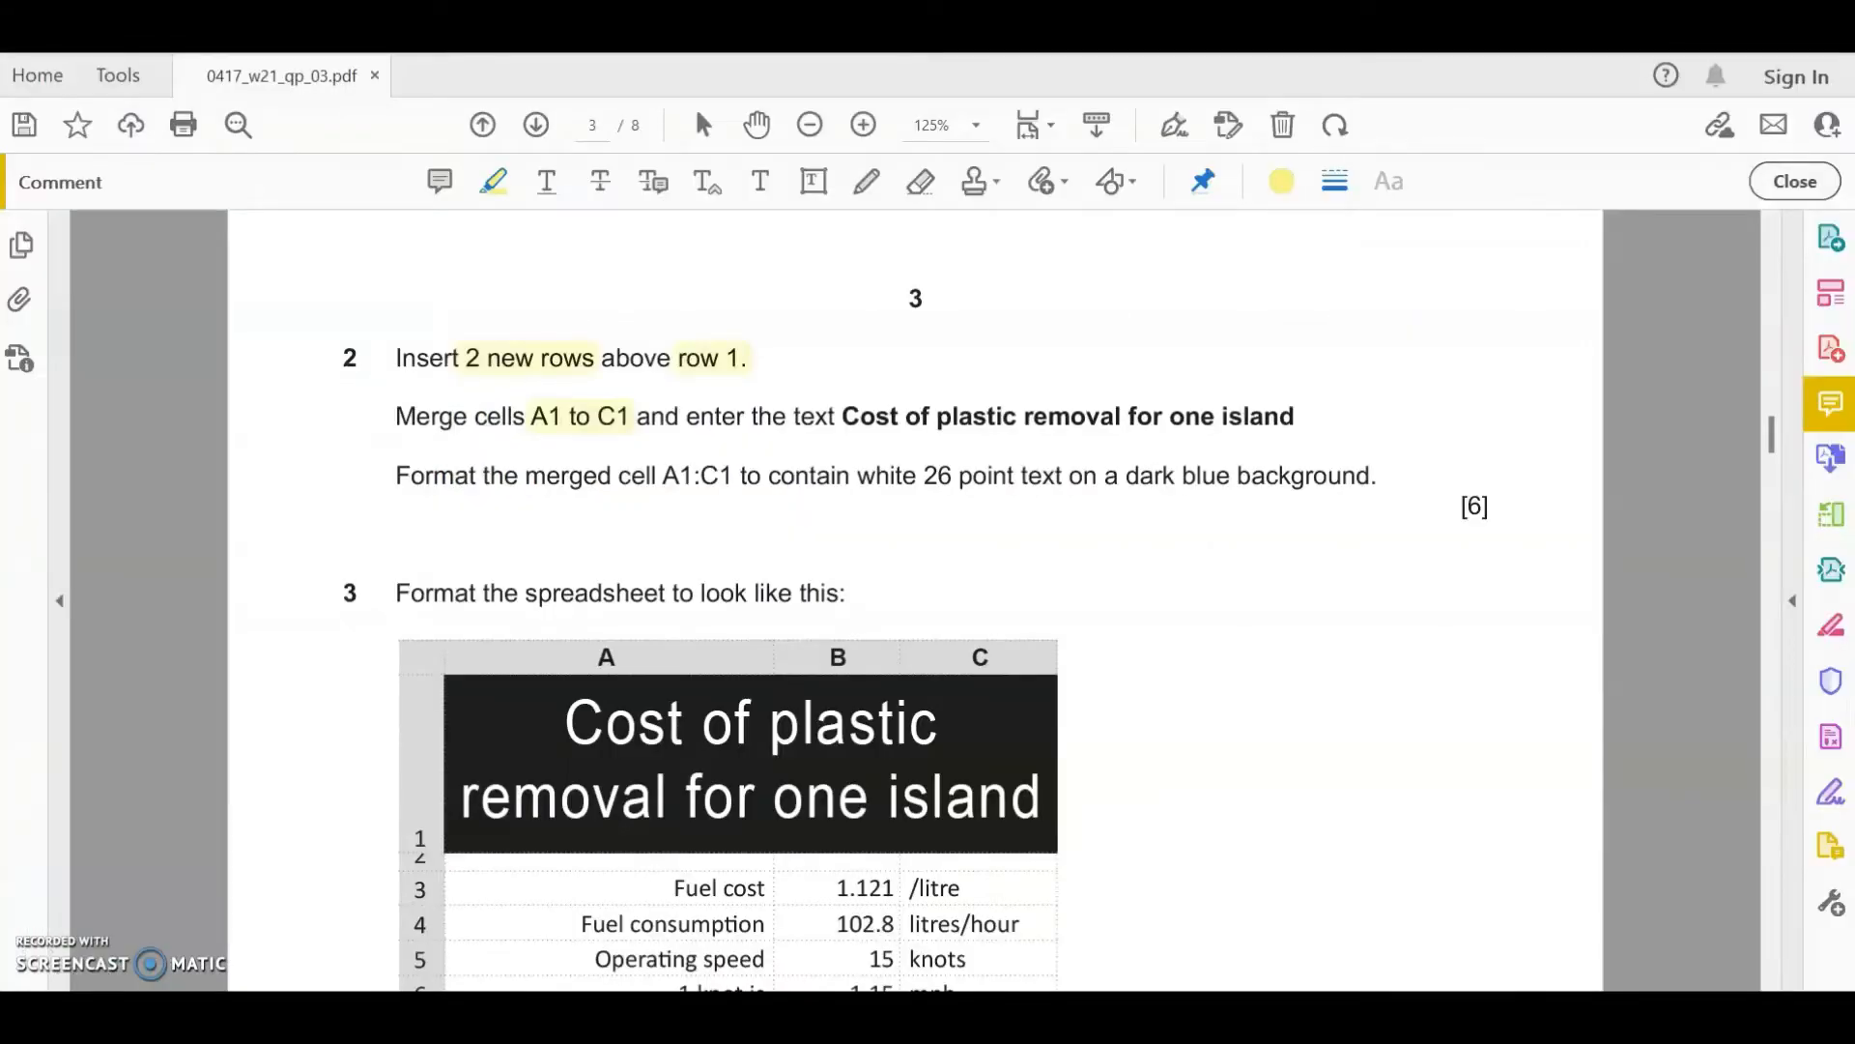
pyautogui.hotkey('alt', 'Tab')
pyautogui.write('fo')
pyautogui.press('BackSpace')
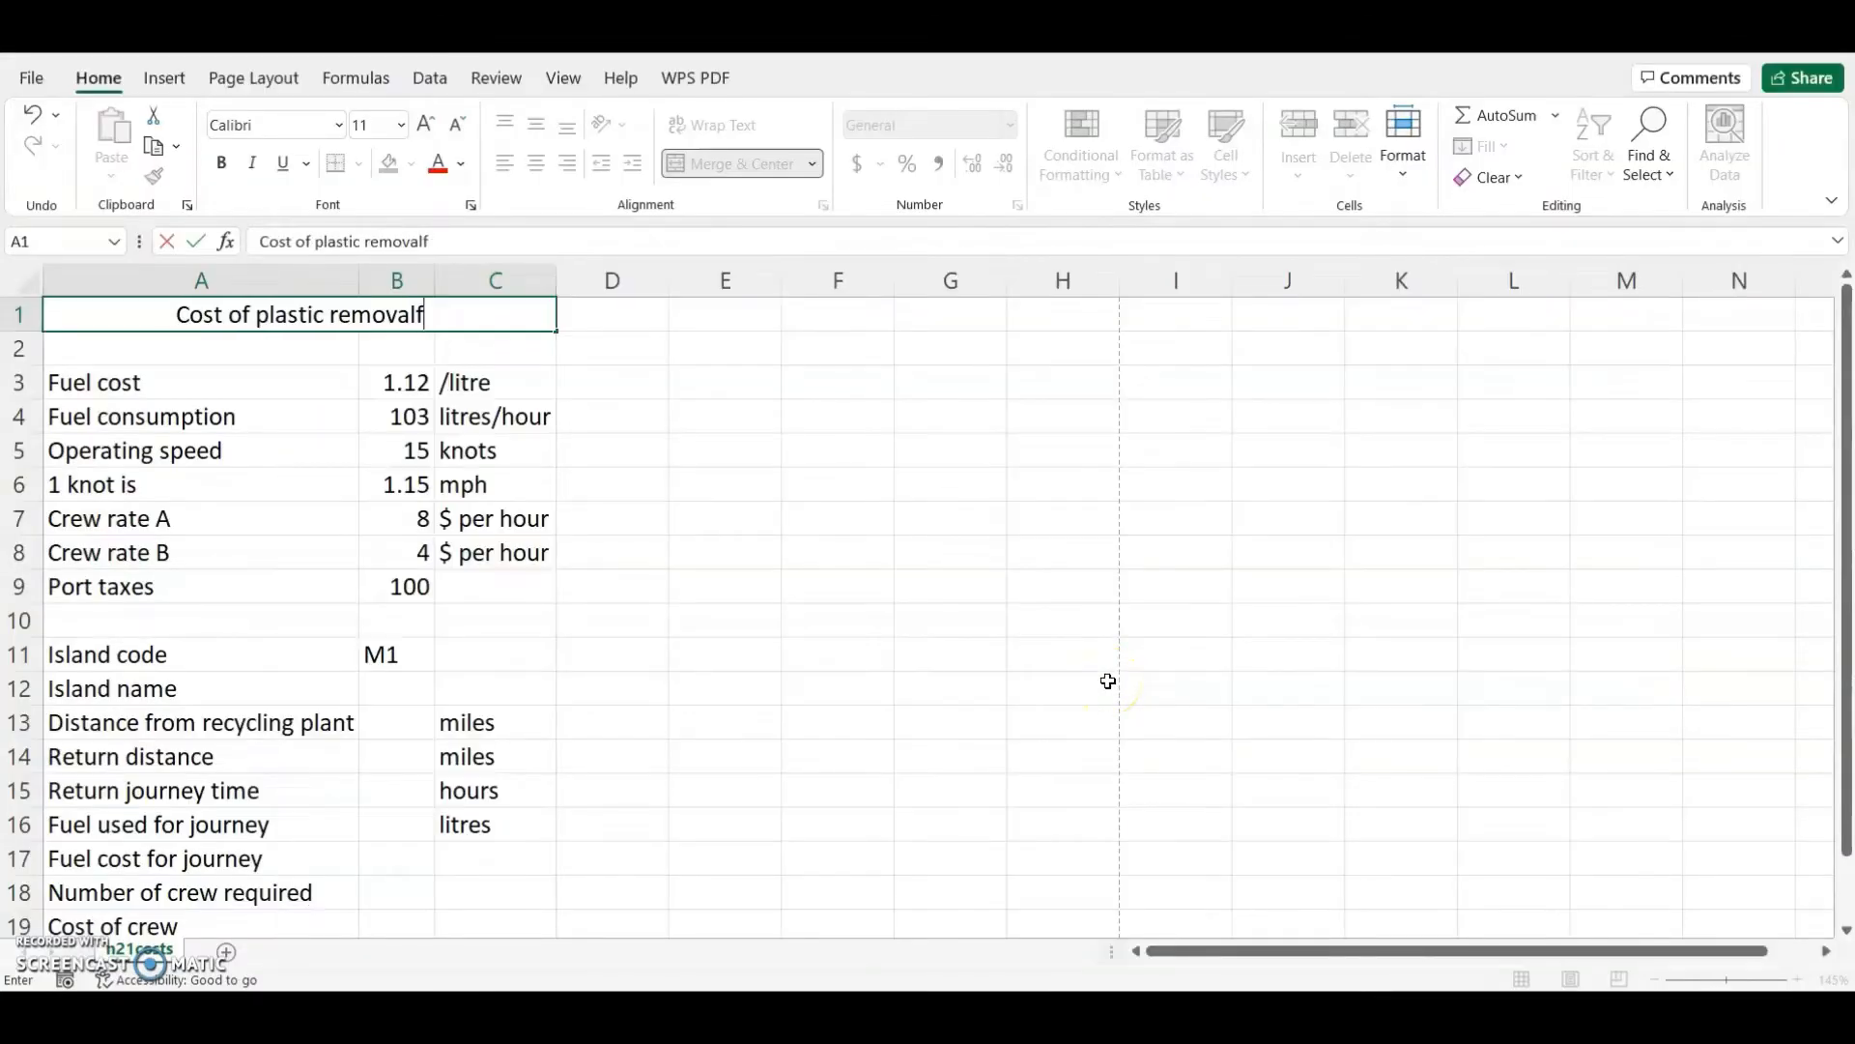
pyautogui.press('BackSpace')
pyautogui.write('for one islan')
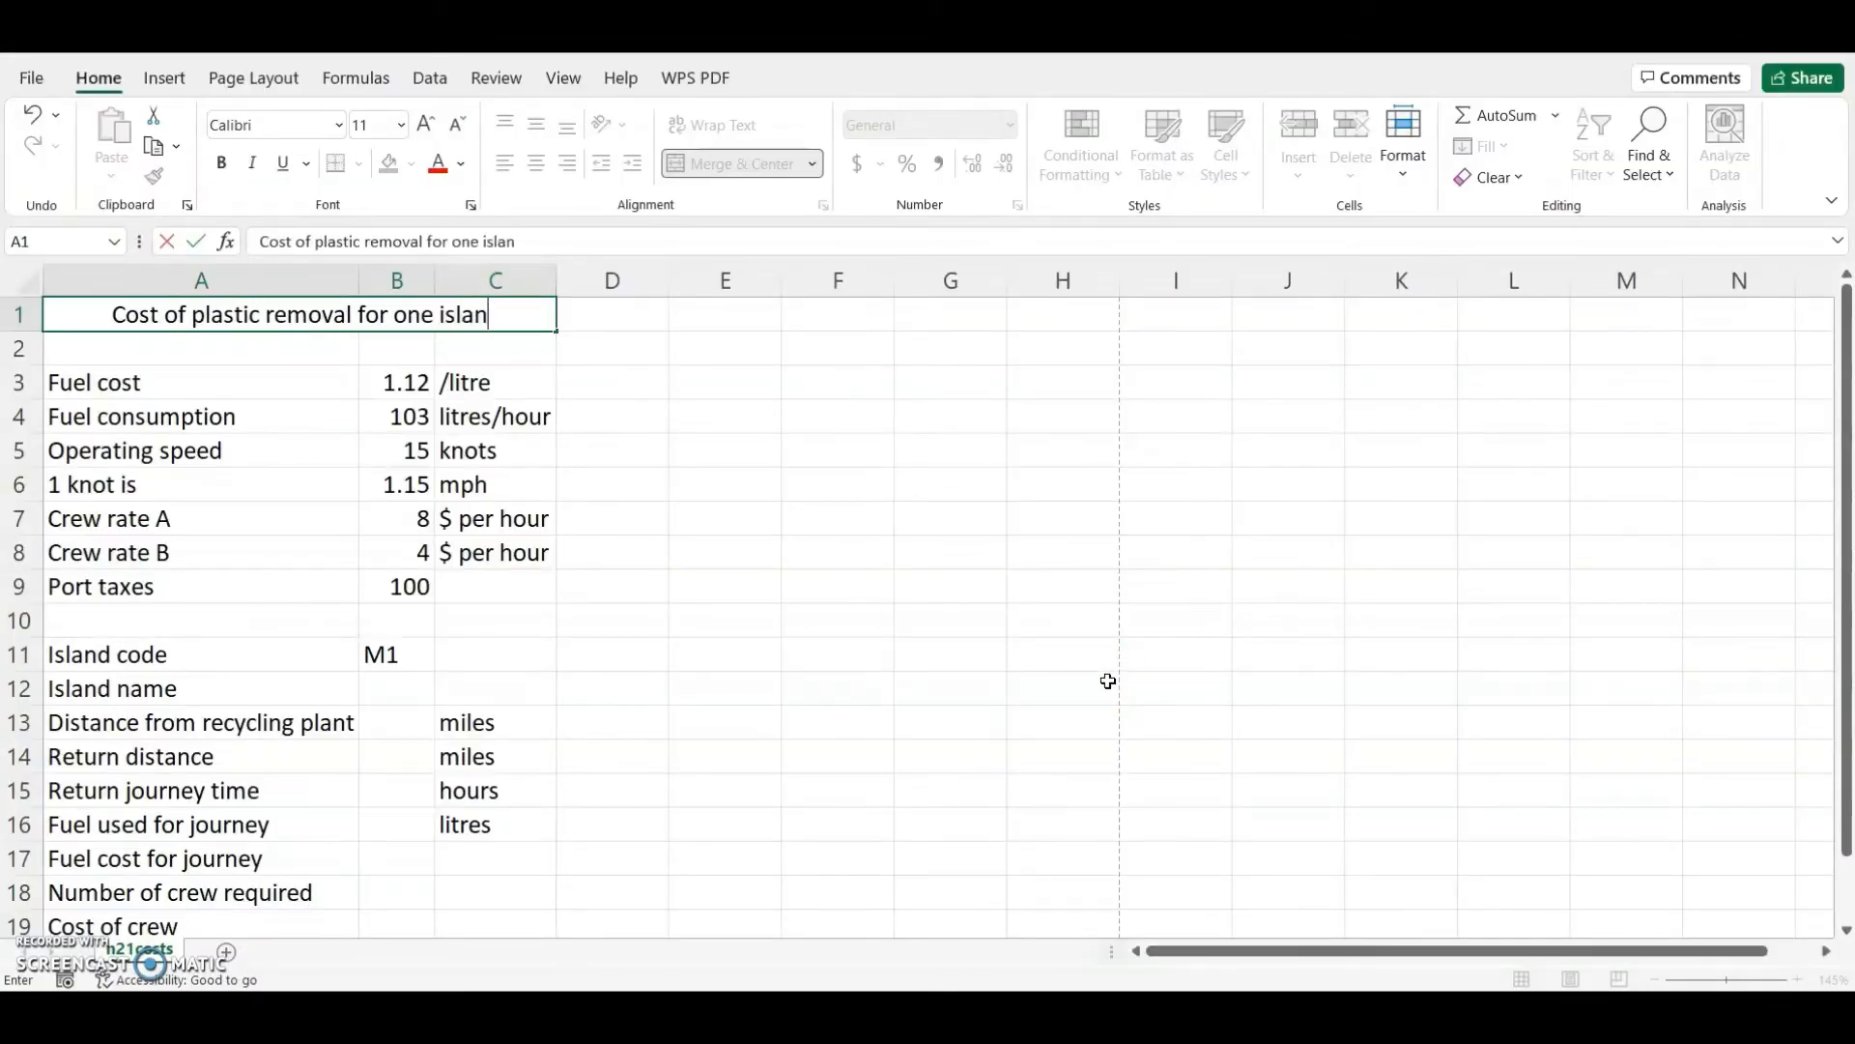
pyautogui.write('d')
pyautogui.press('Return')
pyautogui.click(432, 315)
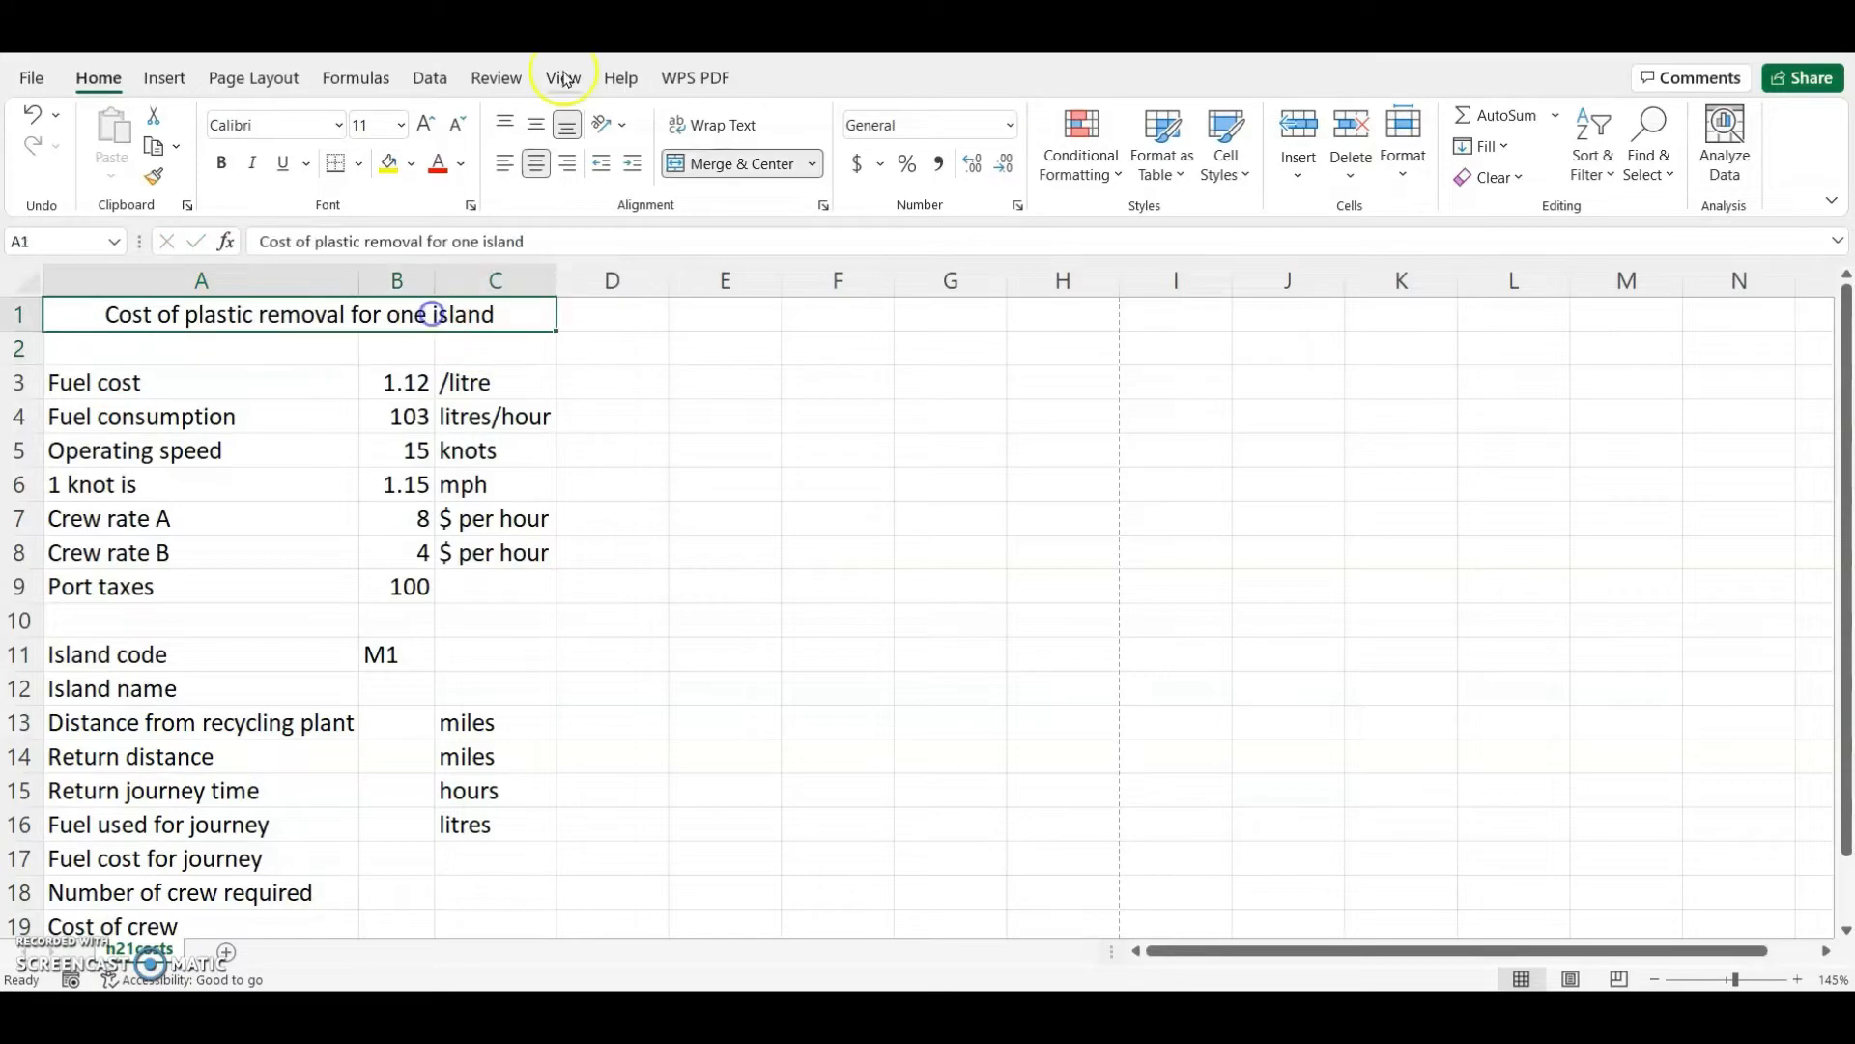
# - Arrange the exam PDF and costs workbook side by side, zoom the PDF to 75% and highlight "white 26 point" and "dark blue background"
pyautogui.moveTo(574, 31); pyautogui.dragTo(1854, 321)
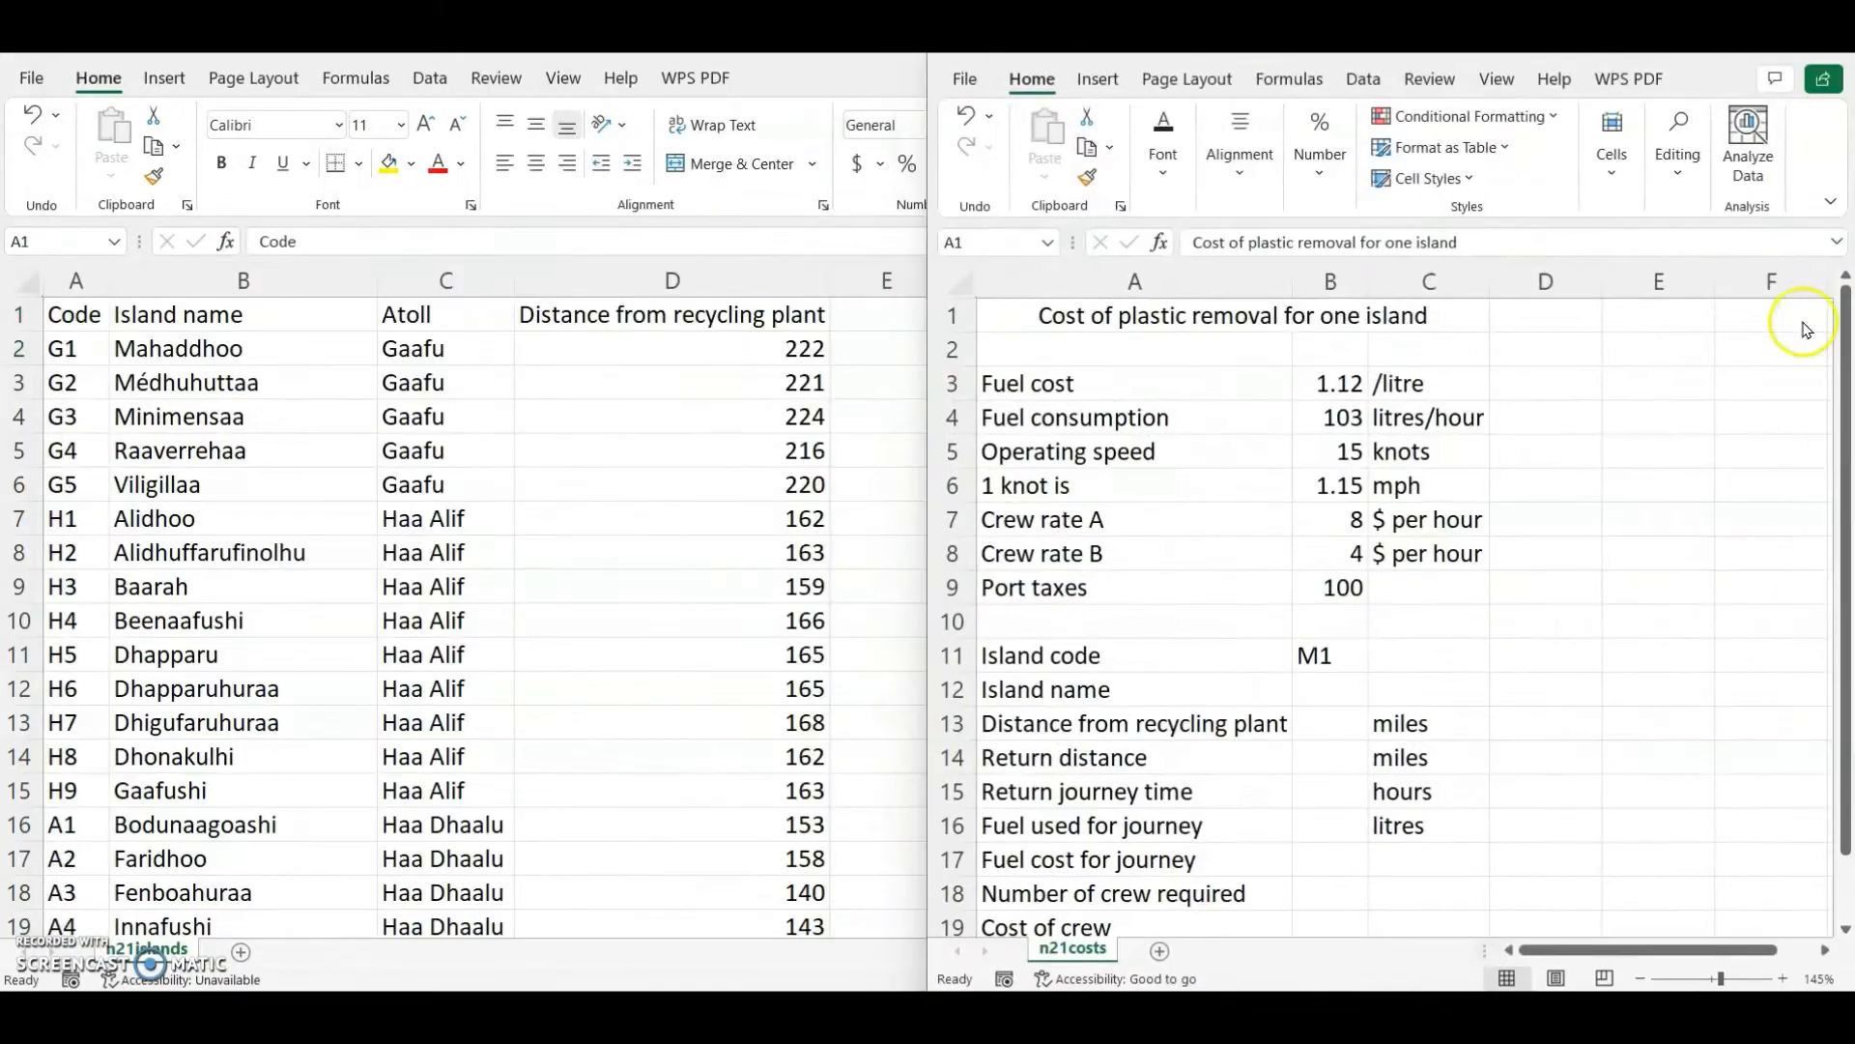
pyautogui.click(1417, 704)
pyautogui.hotkey('alt', 'Tab')
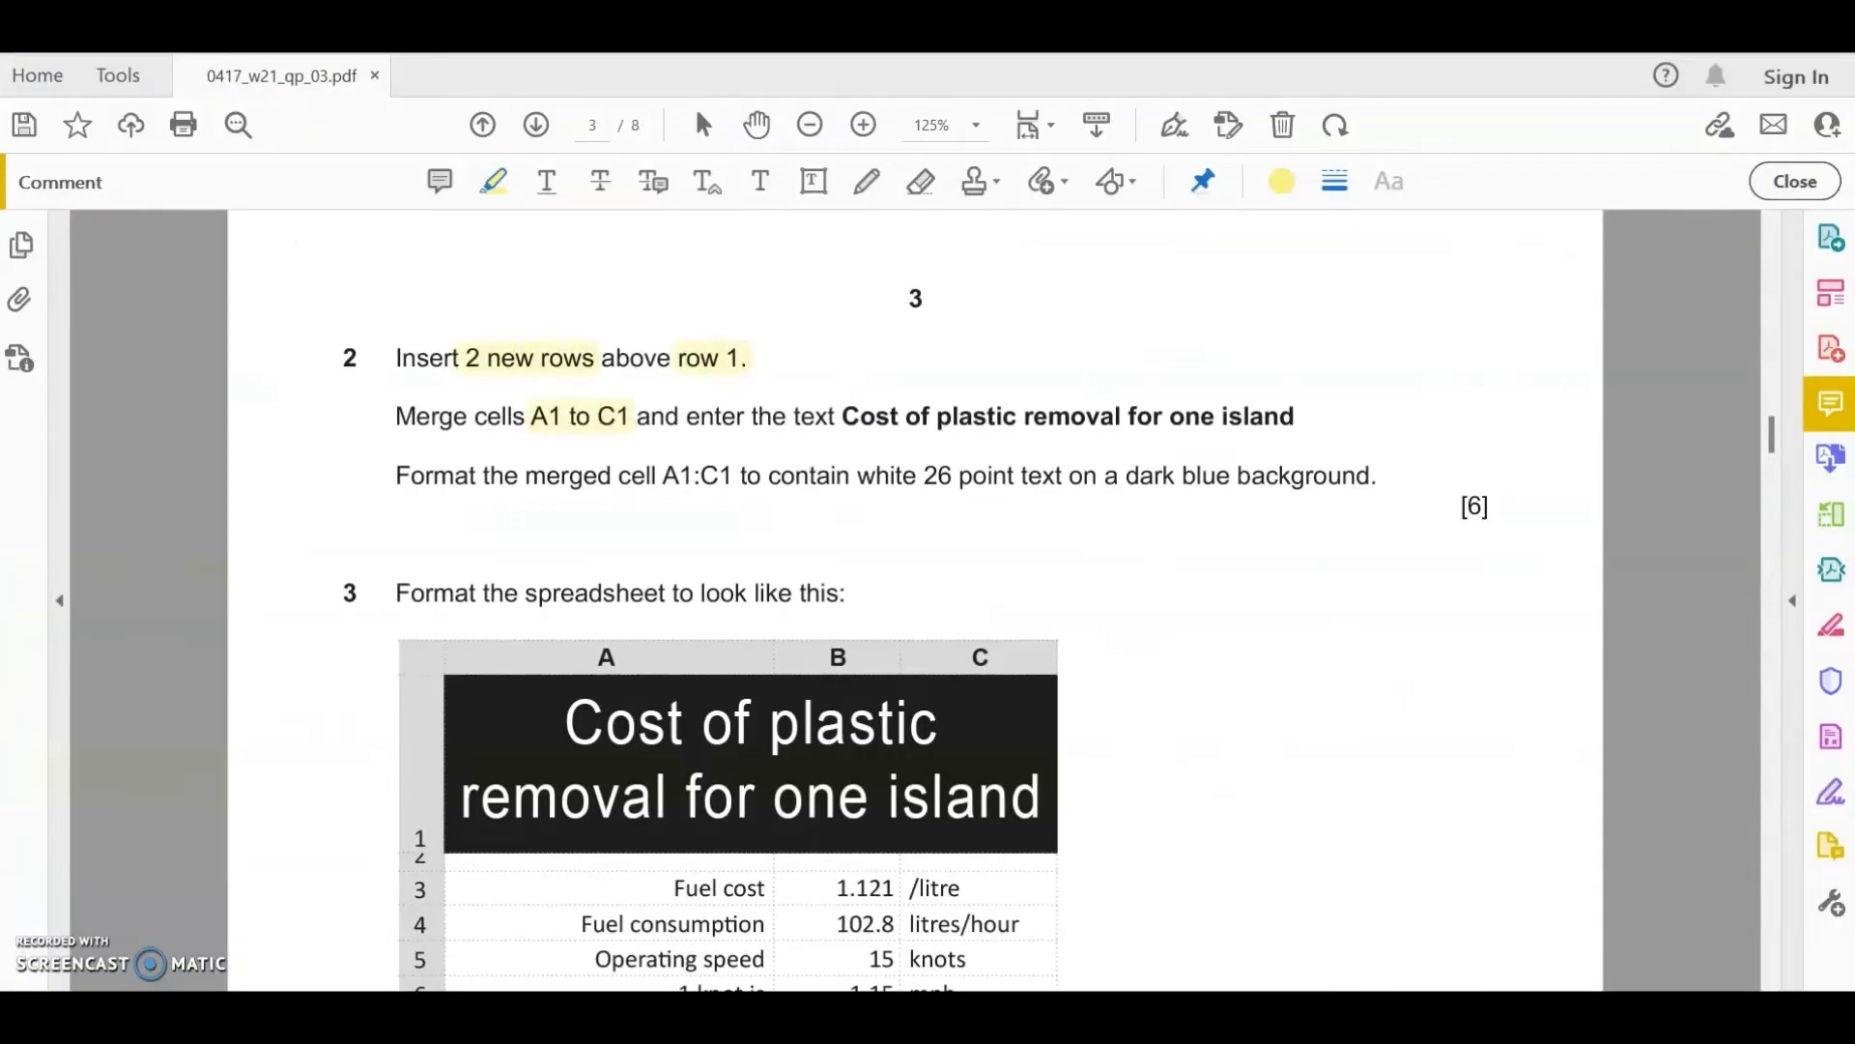
pyautogui.moveTo(850, 21); pyautogui.dragTo(1, 224)
pyautogui.scroll(-3, 657, 459)
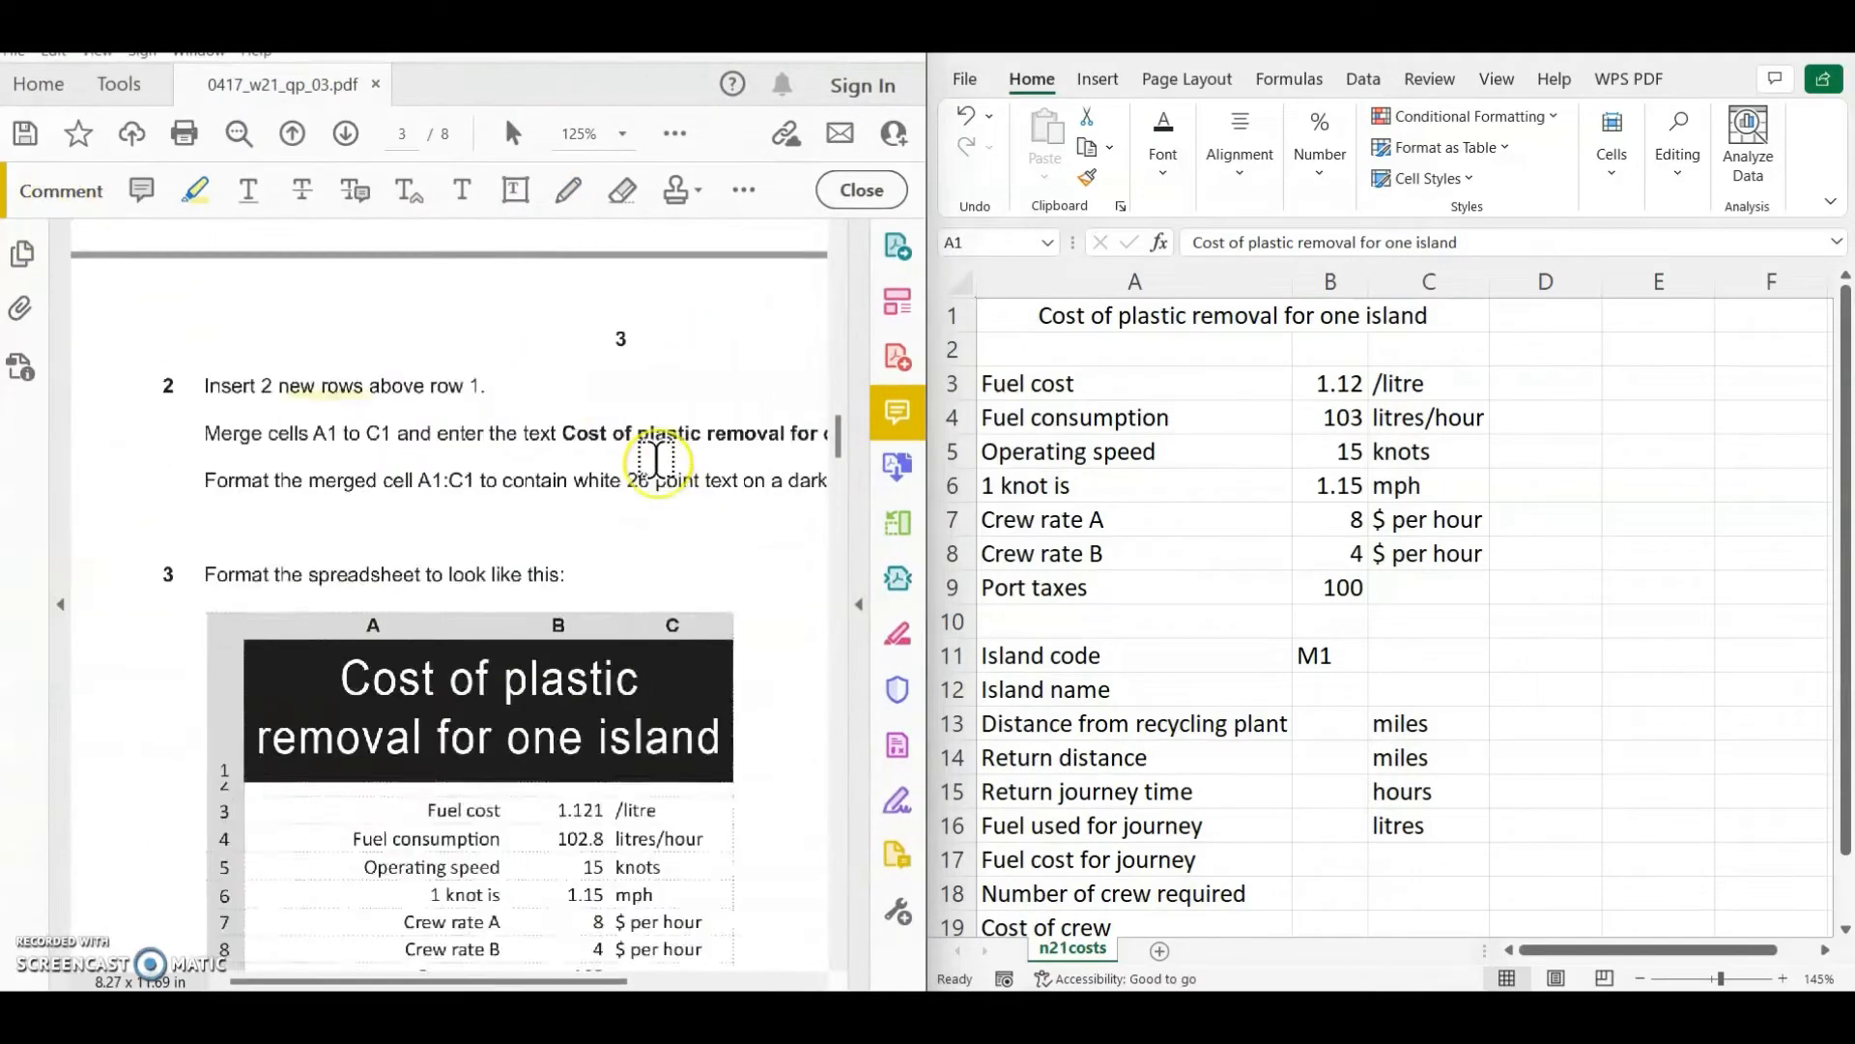
pyautogui.scroll(1, 657, 459)
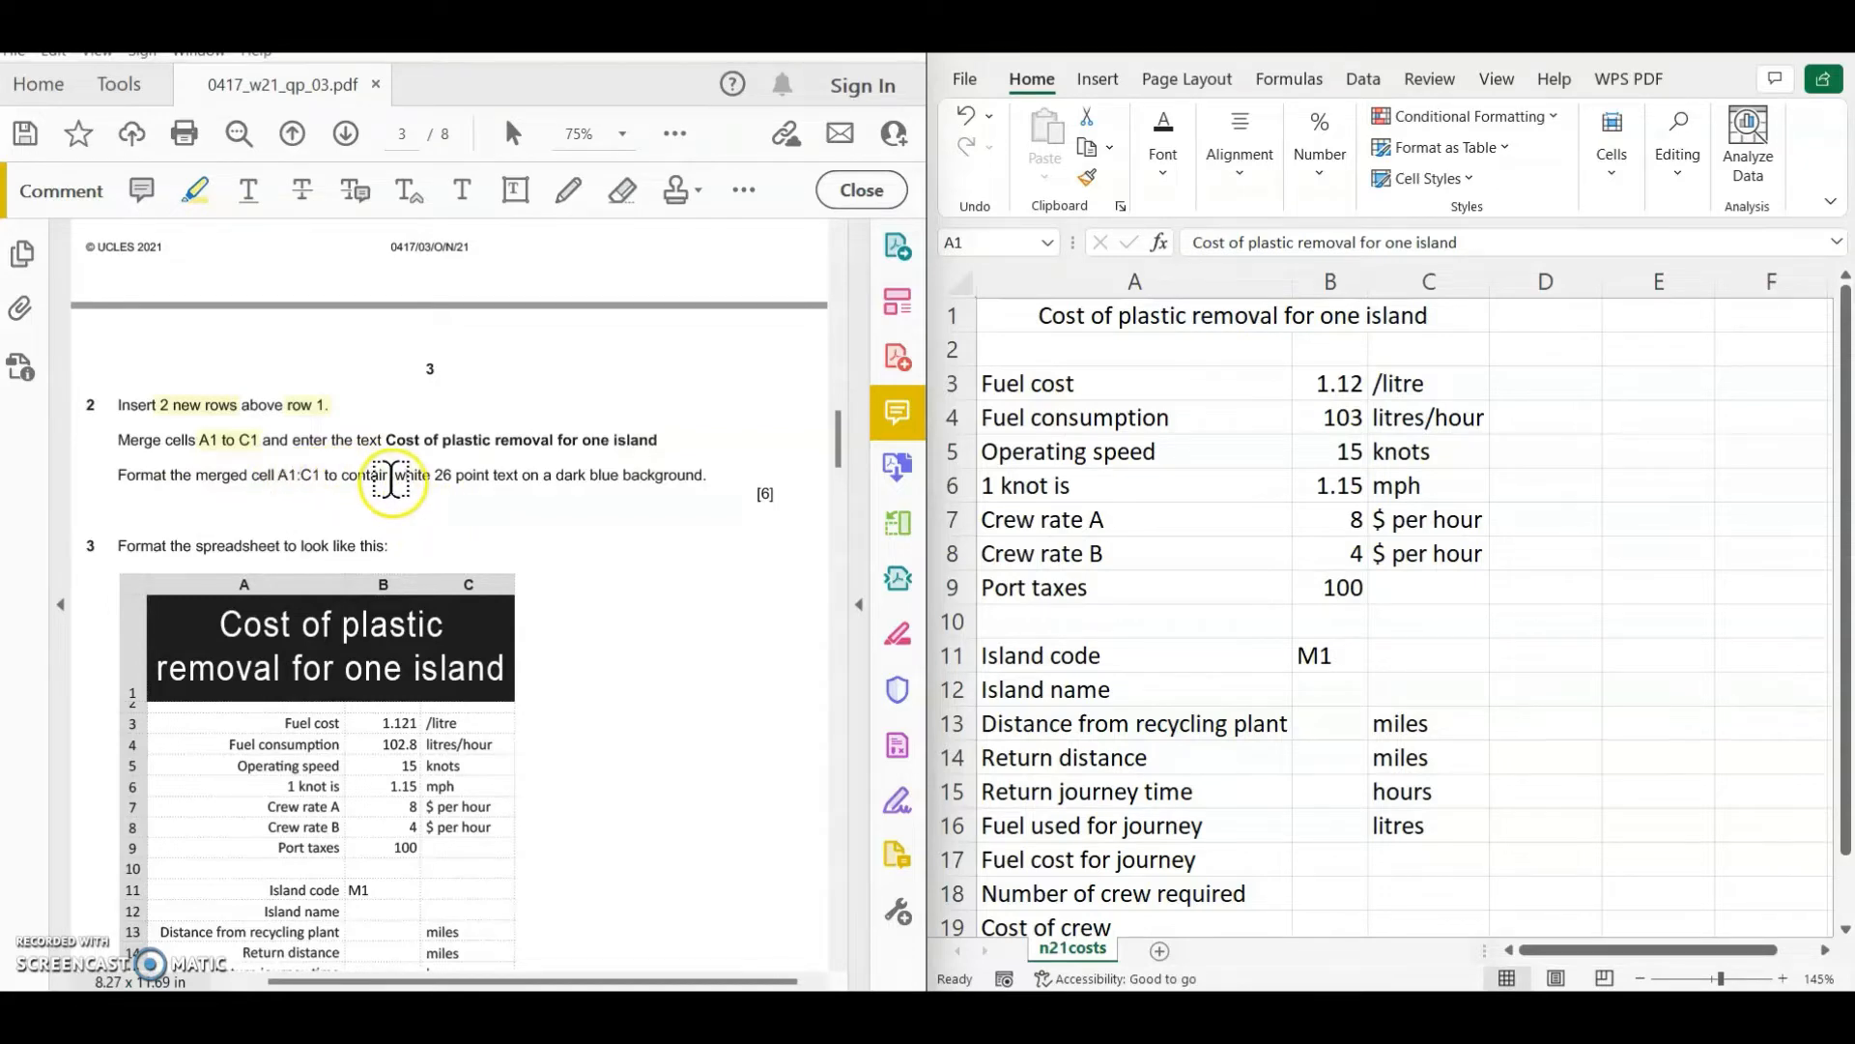
pyautogui.moveTo(396, 471); pyautogui.dragTo(704, 474)
# - Format the title text in merged cell A1:C1 as white with a font size of 26
pyautogui.click(1256, 319)
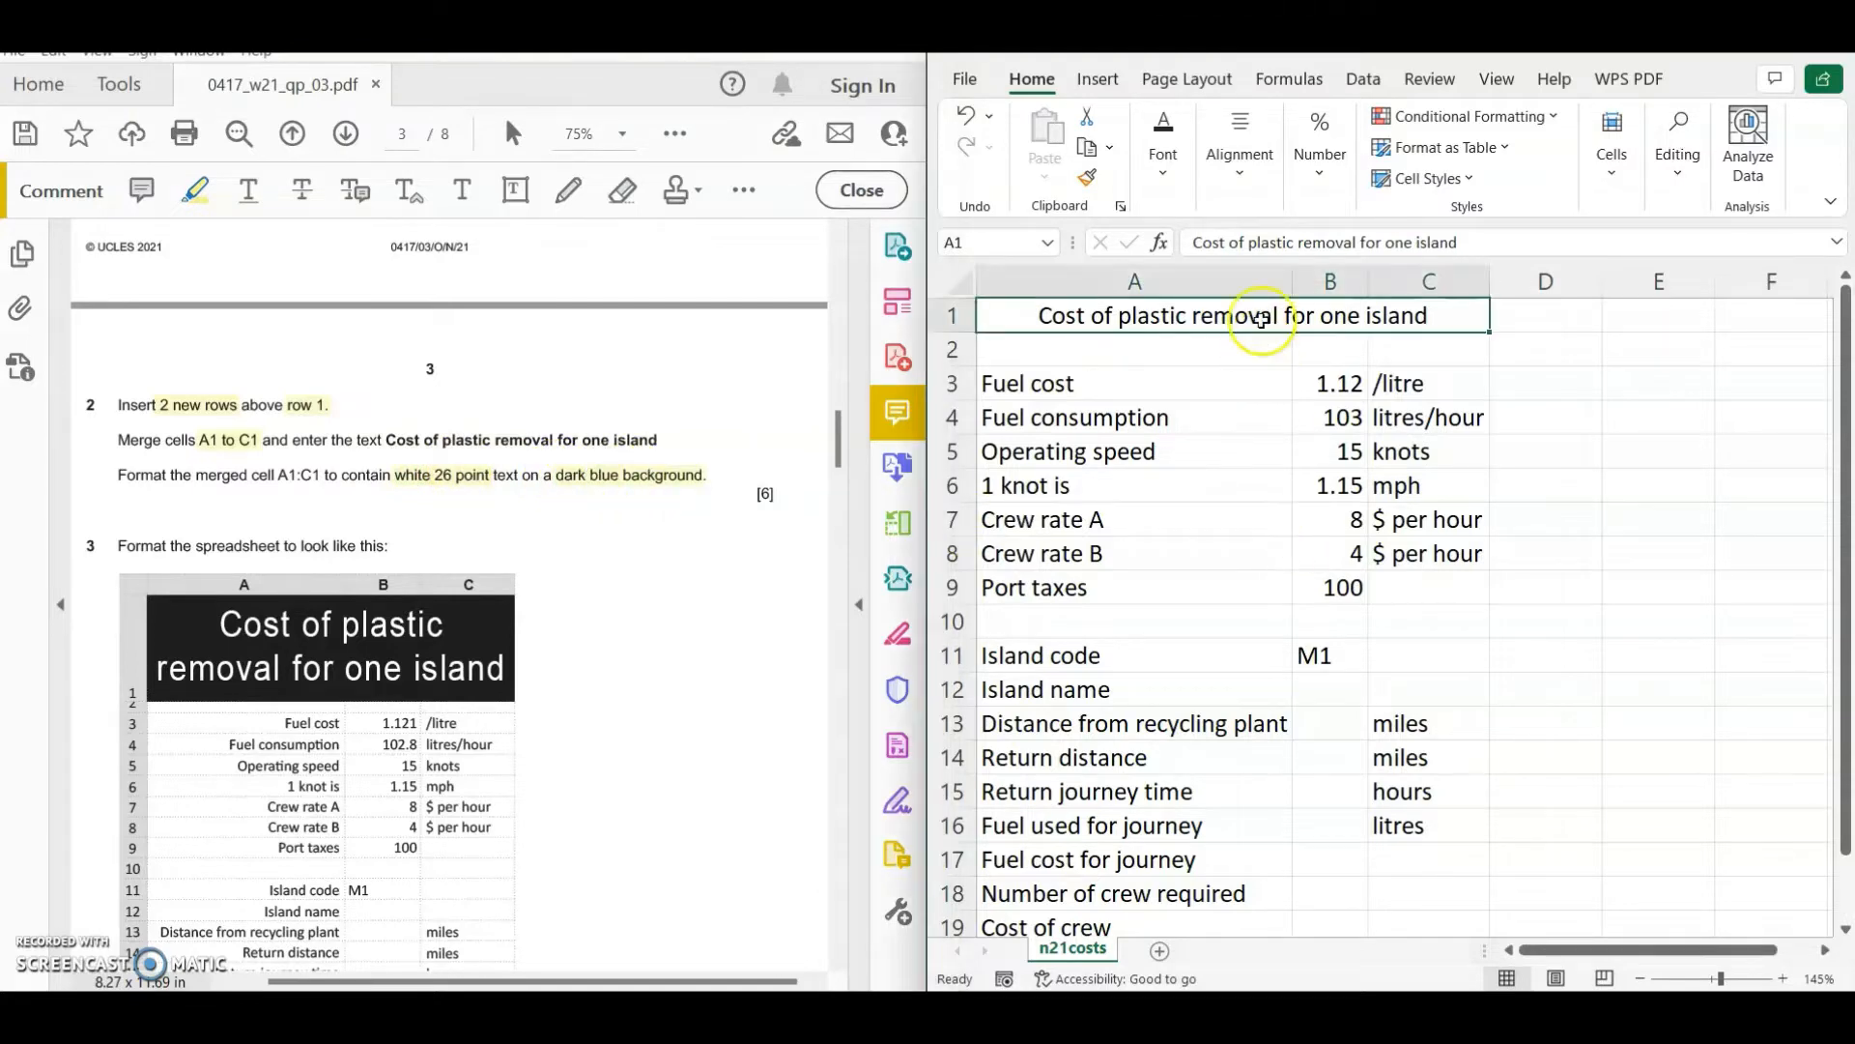
pyautogui.click(1171, 182)
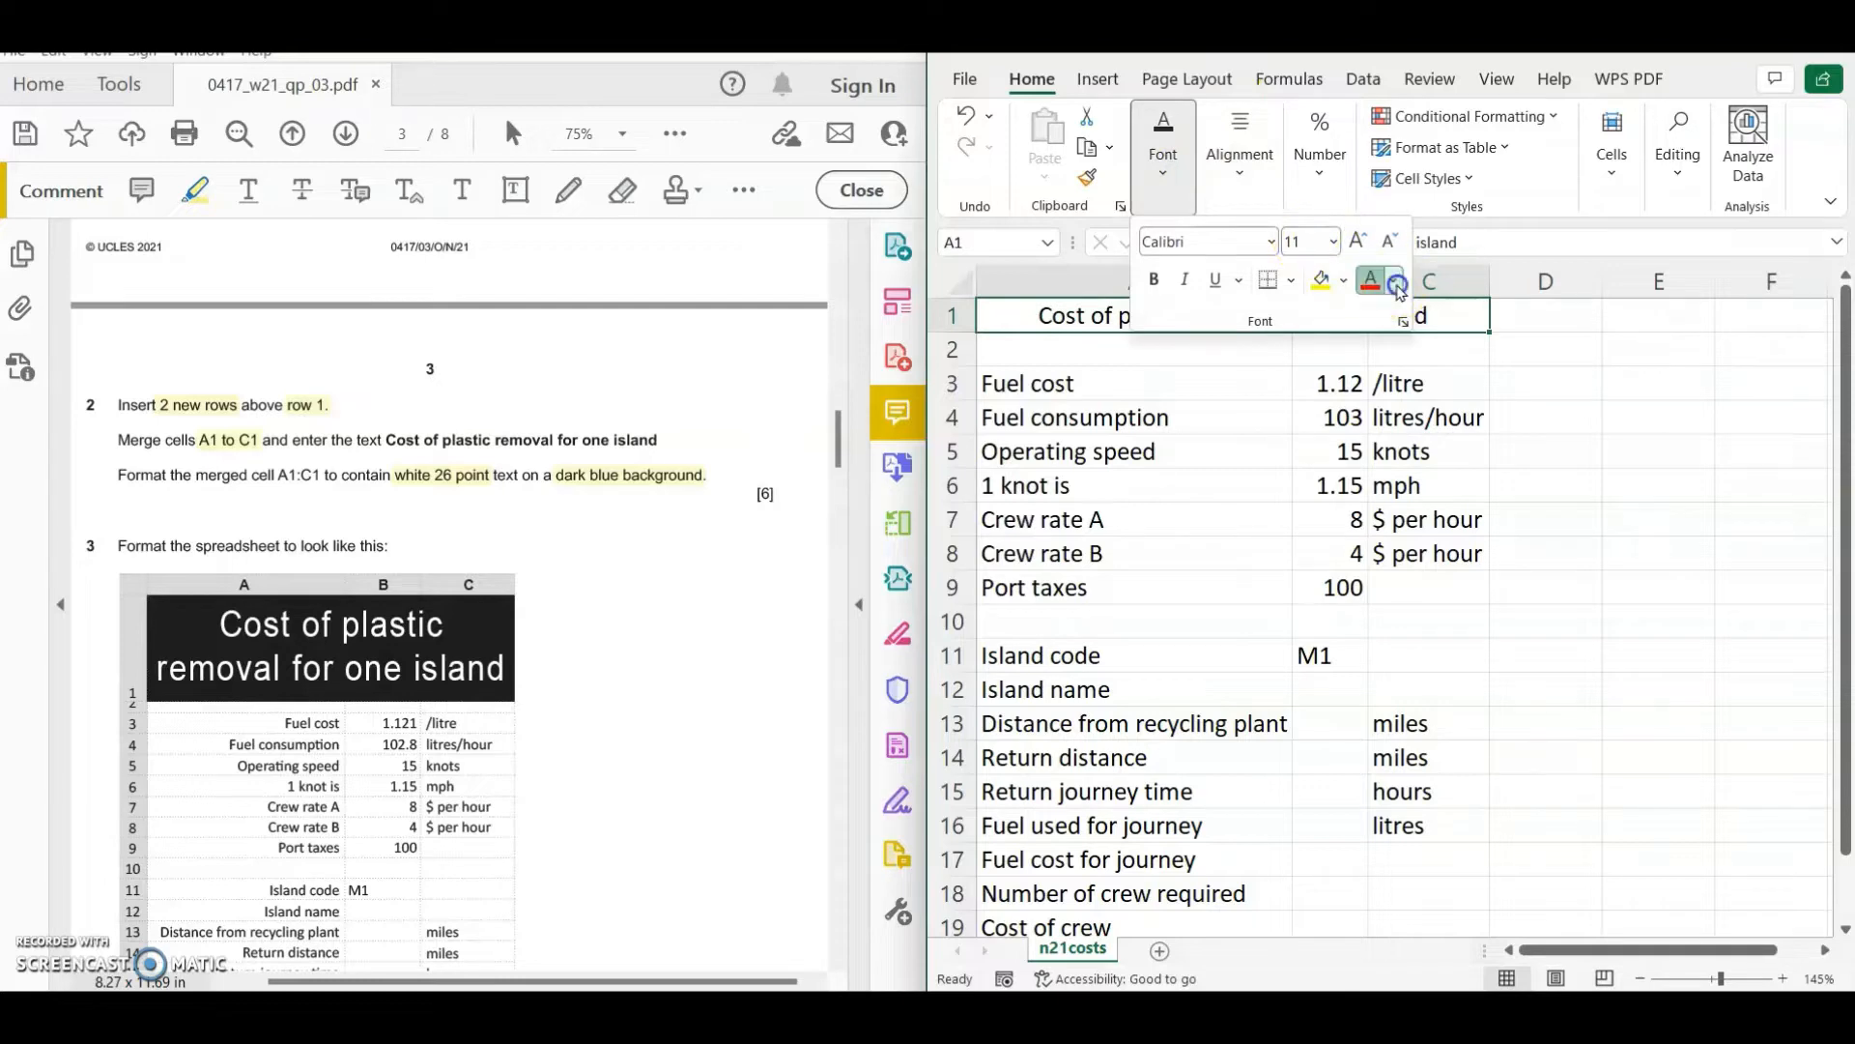
pyautogui.click(1391, 280)
pyautogui.click(1369, 378)
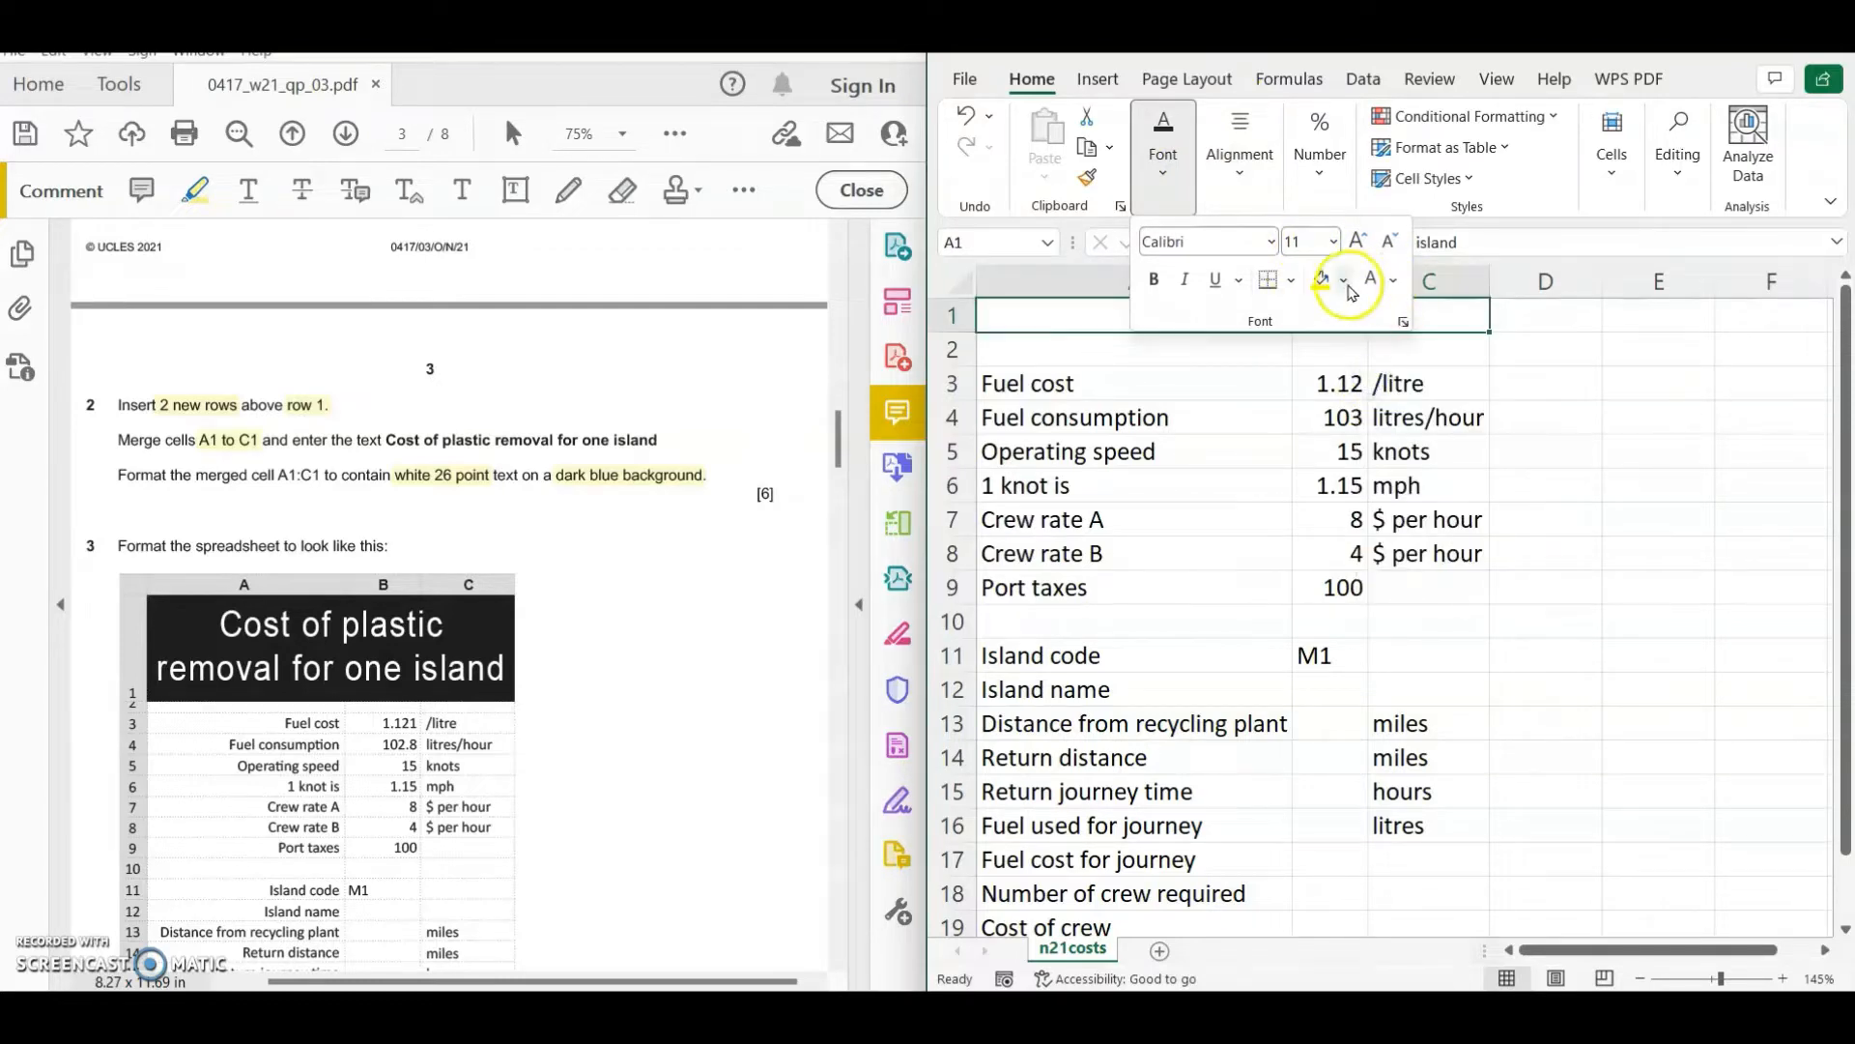
pyautogui.click(1300, 240)
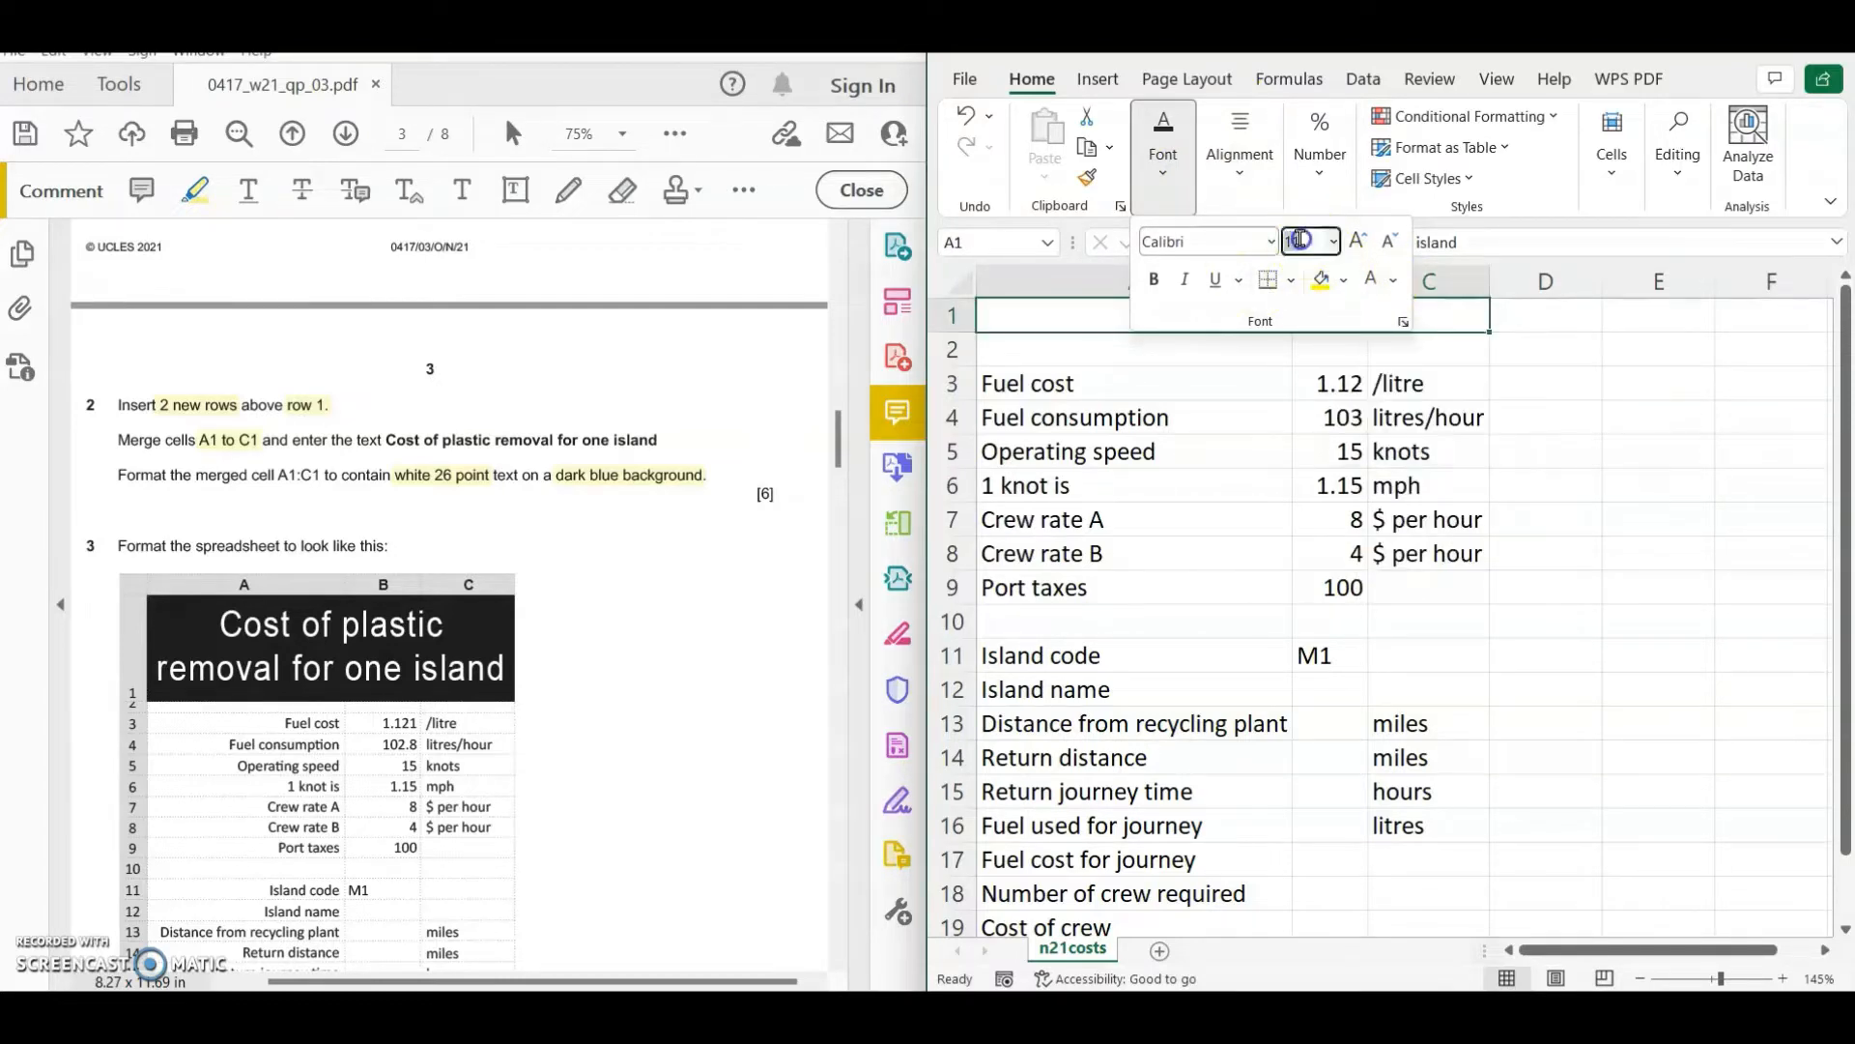
pyautogui.press('Return')
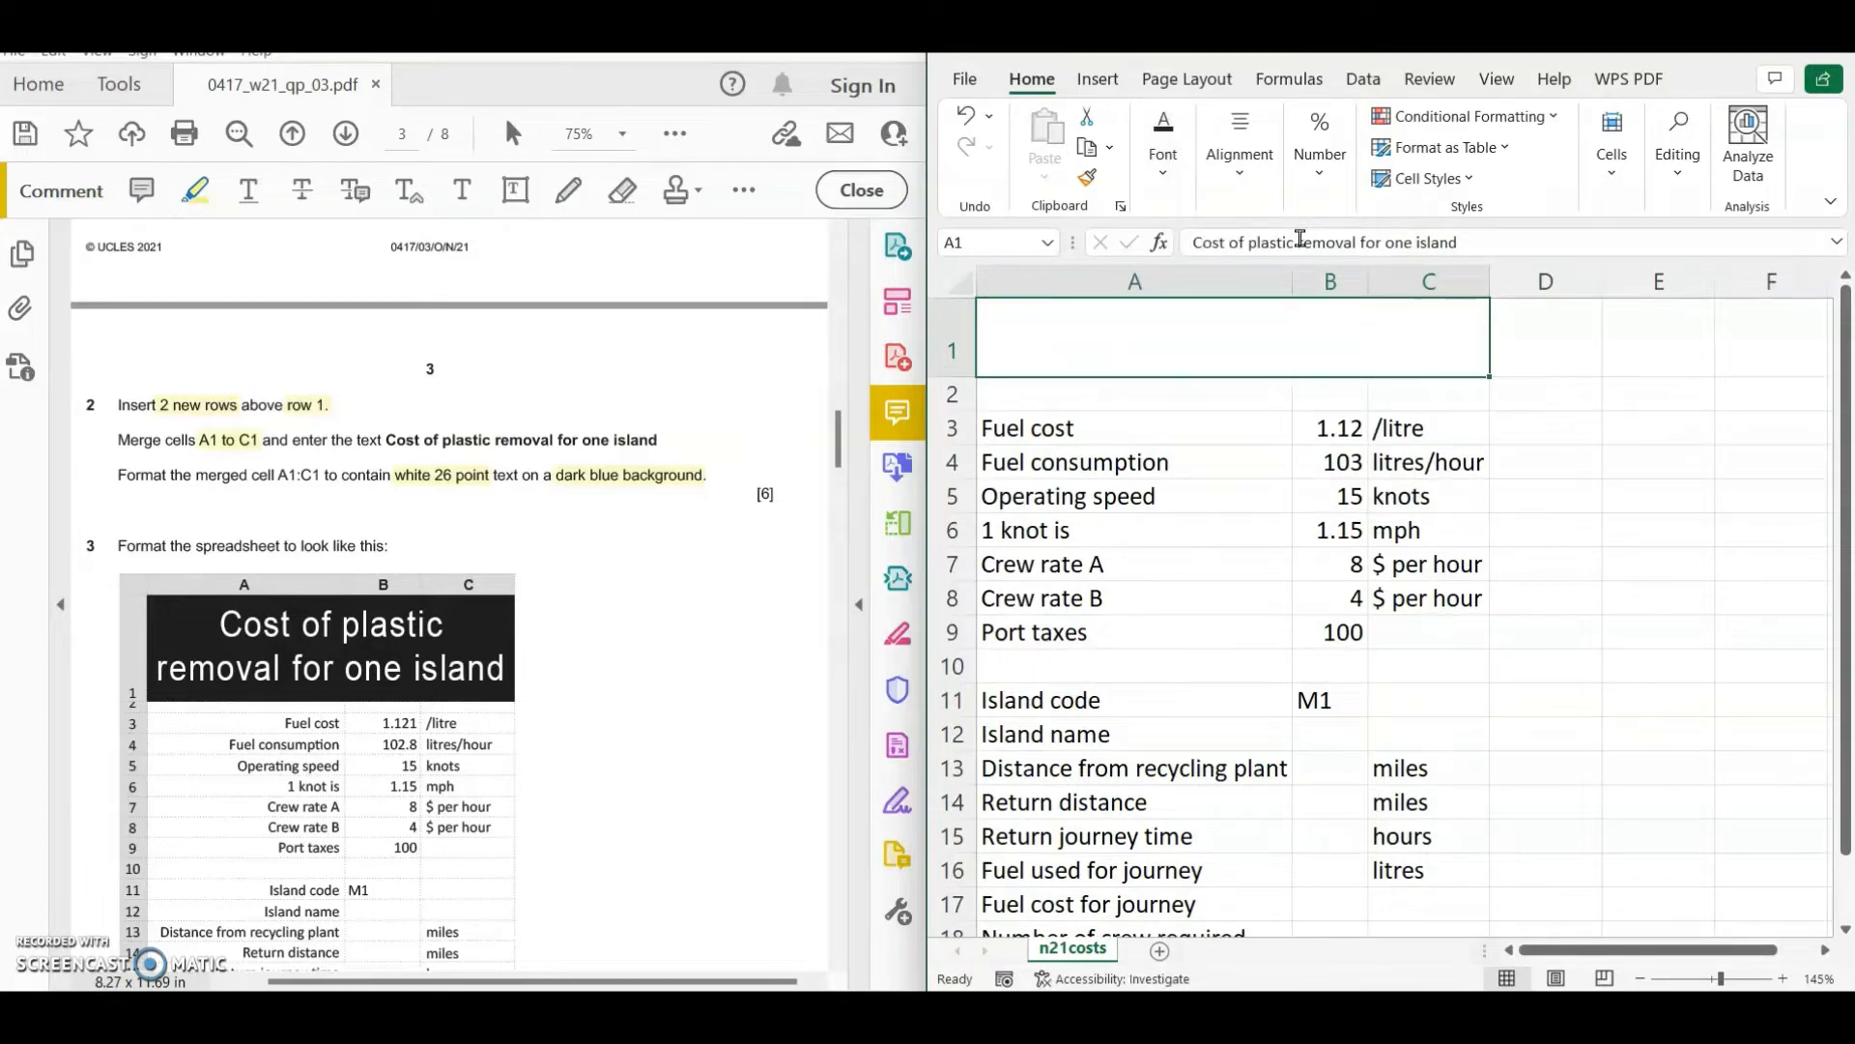
# - Fill the merged title cell A1:C1 with the standard dark blue color
pyautogui.click(1162, 155)
pyautogui.click(1343, 280)
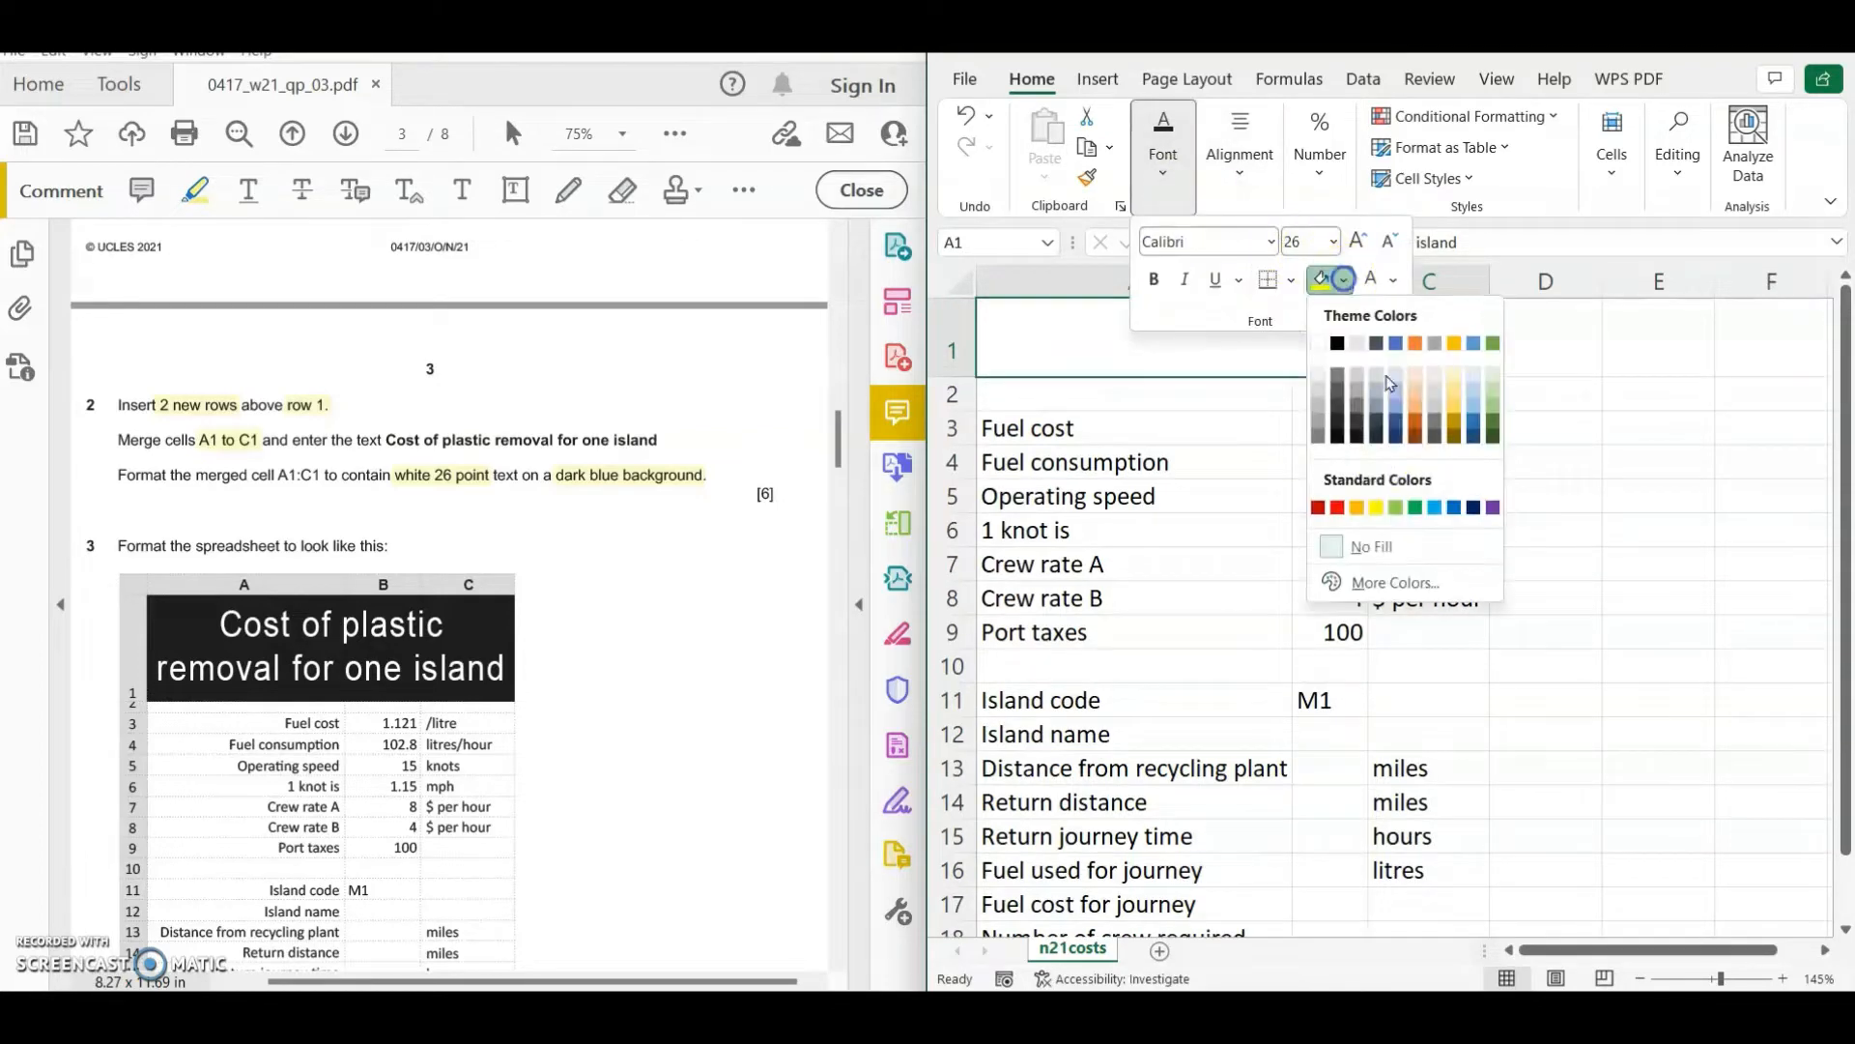
pyautogui.click(1474, 507)
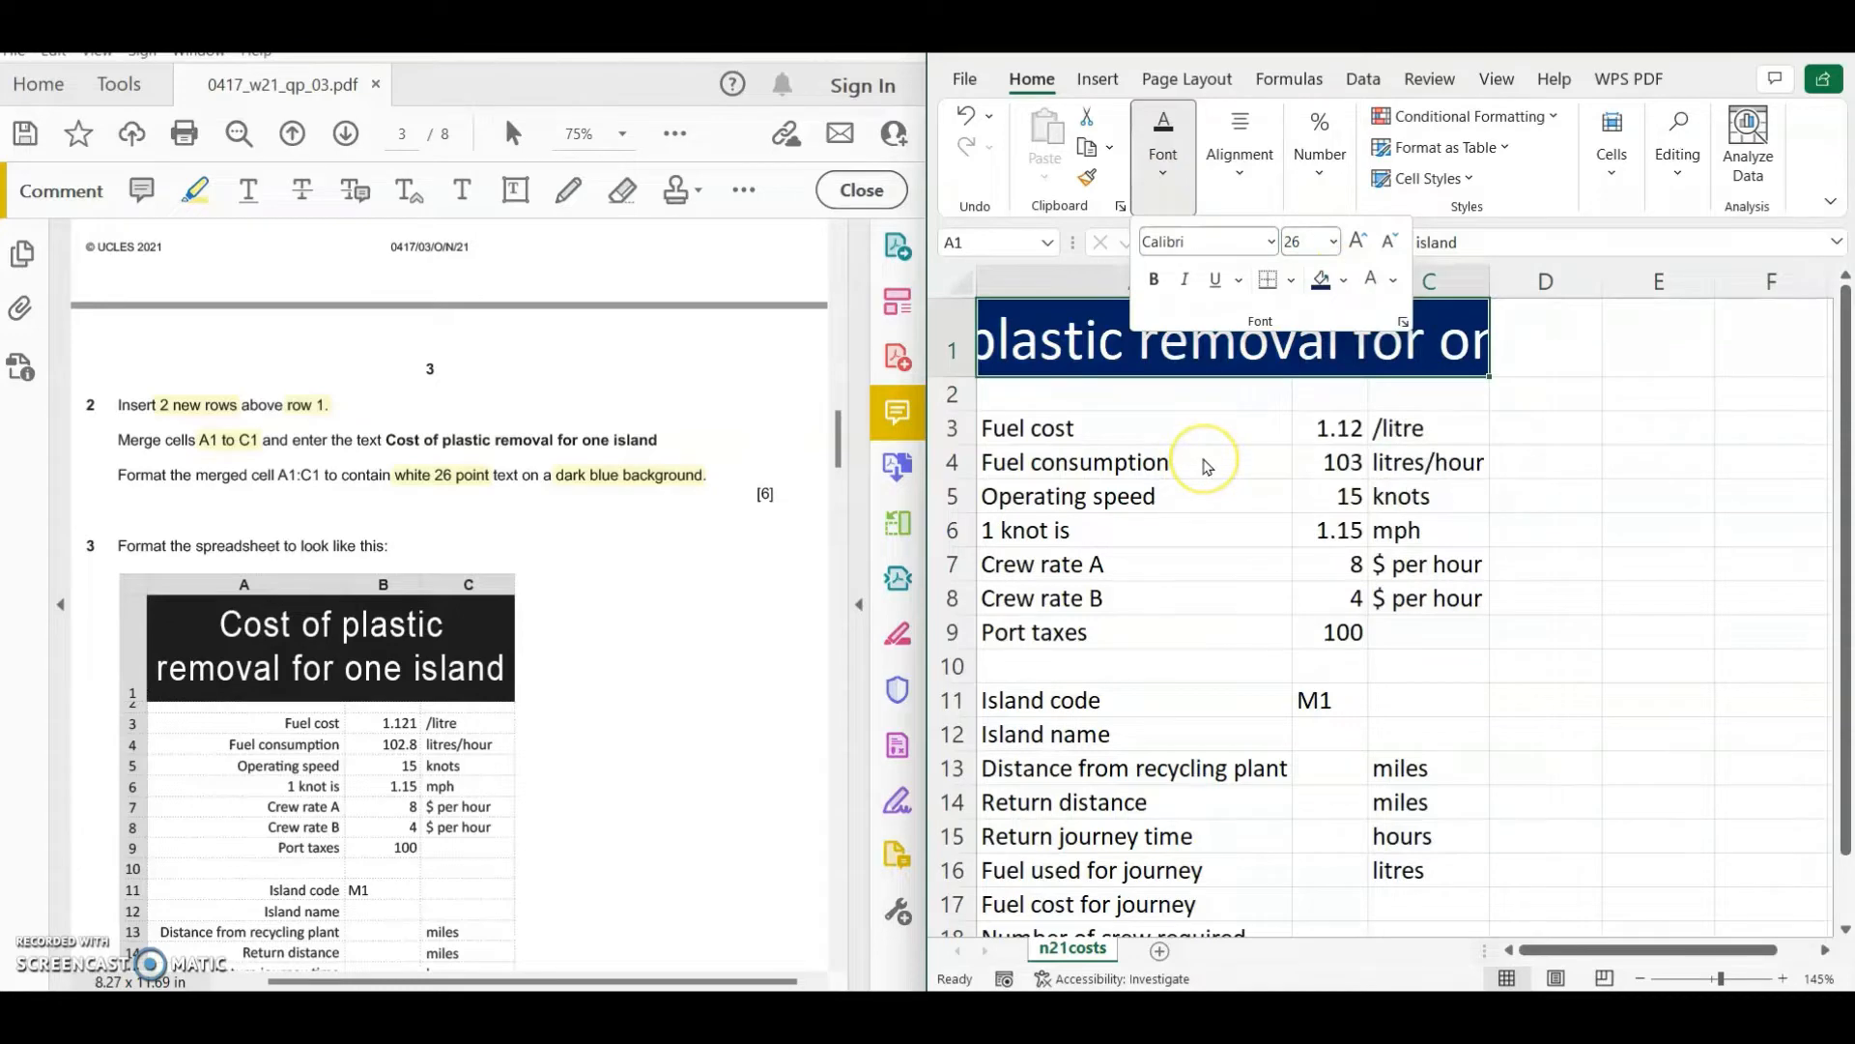
pyautogui.click(1205, 463)
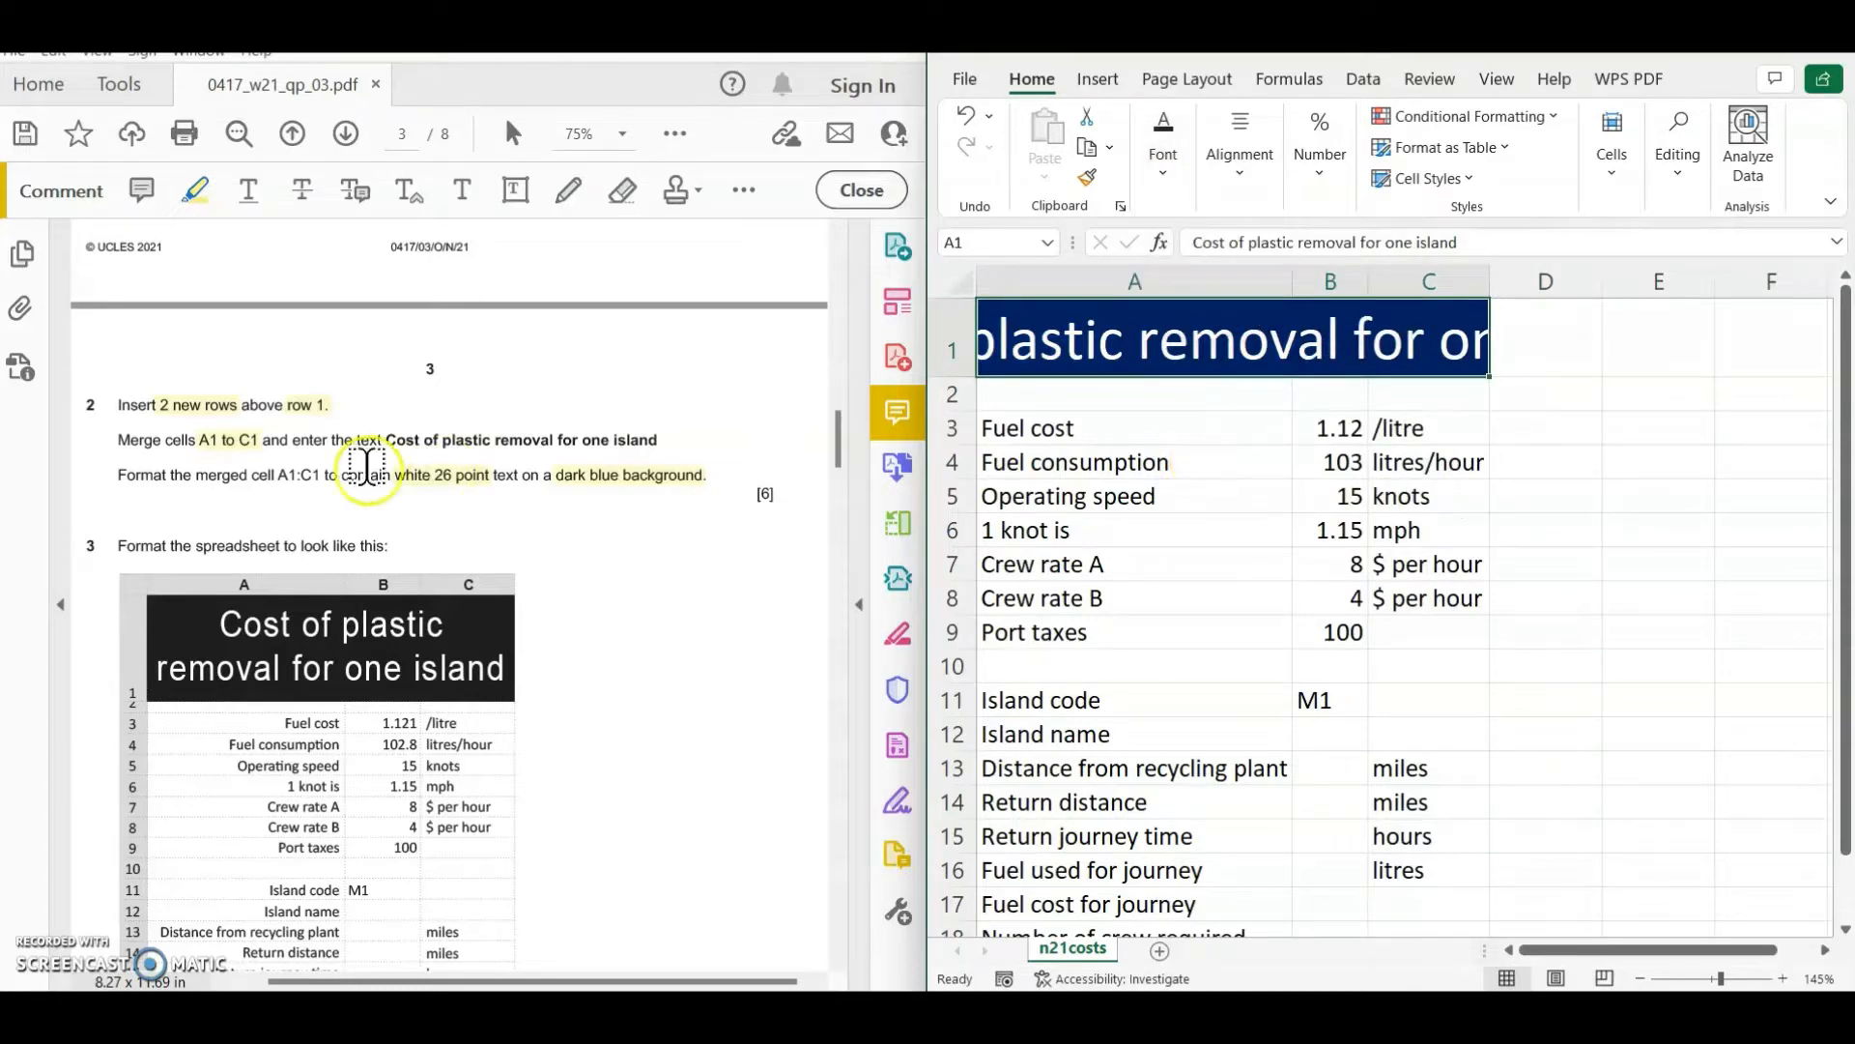
# - Consult the layout in question 3 of the PDF and insert a line break before "removal" in the title cell
pyautogui.scroll(-3, 601, 616)
pyautogui.scroll(-1, 601, 615)
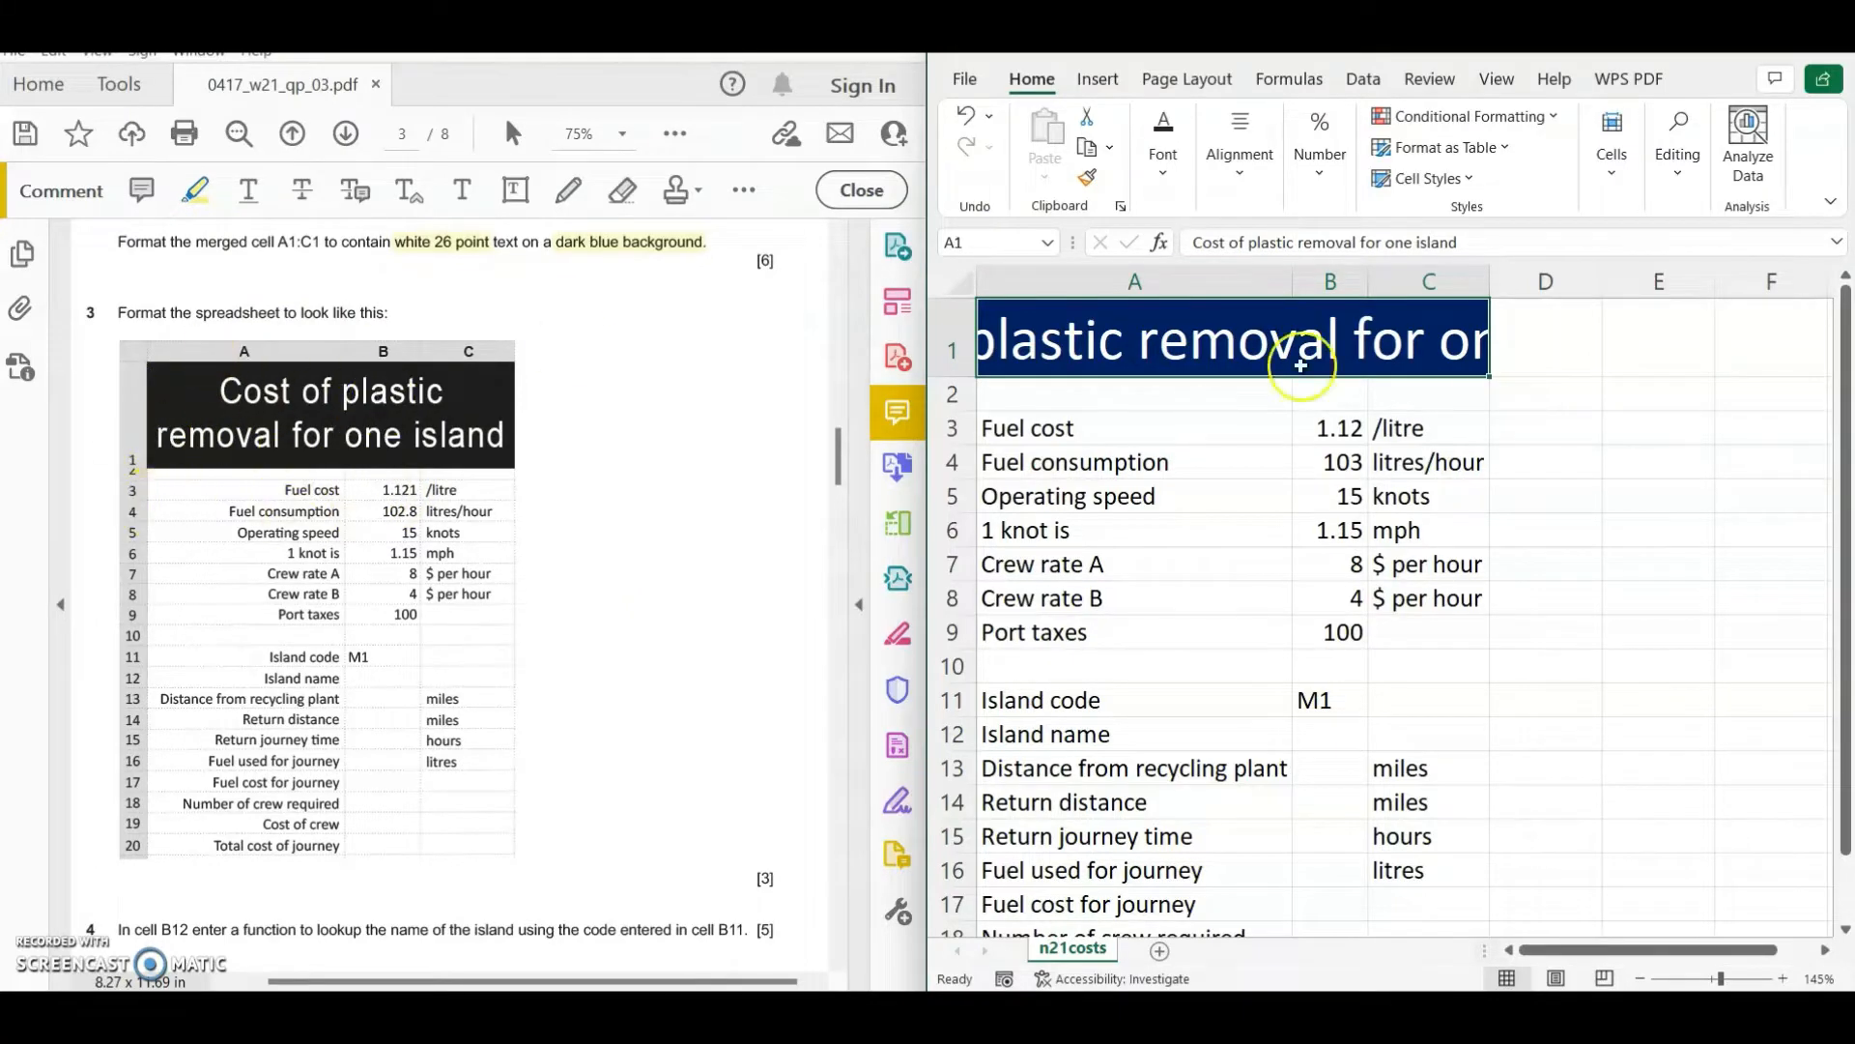
pyautogui.doubleClick(1174, 348)
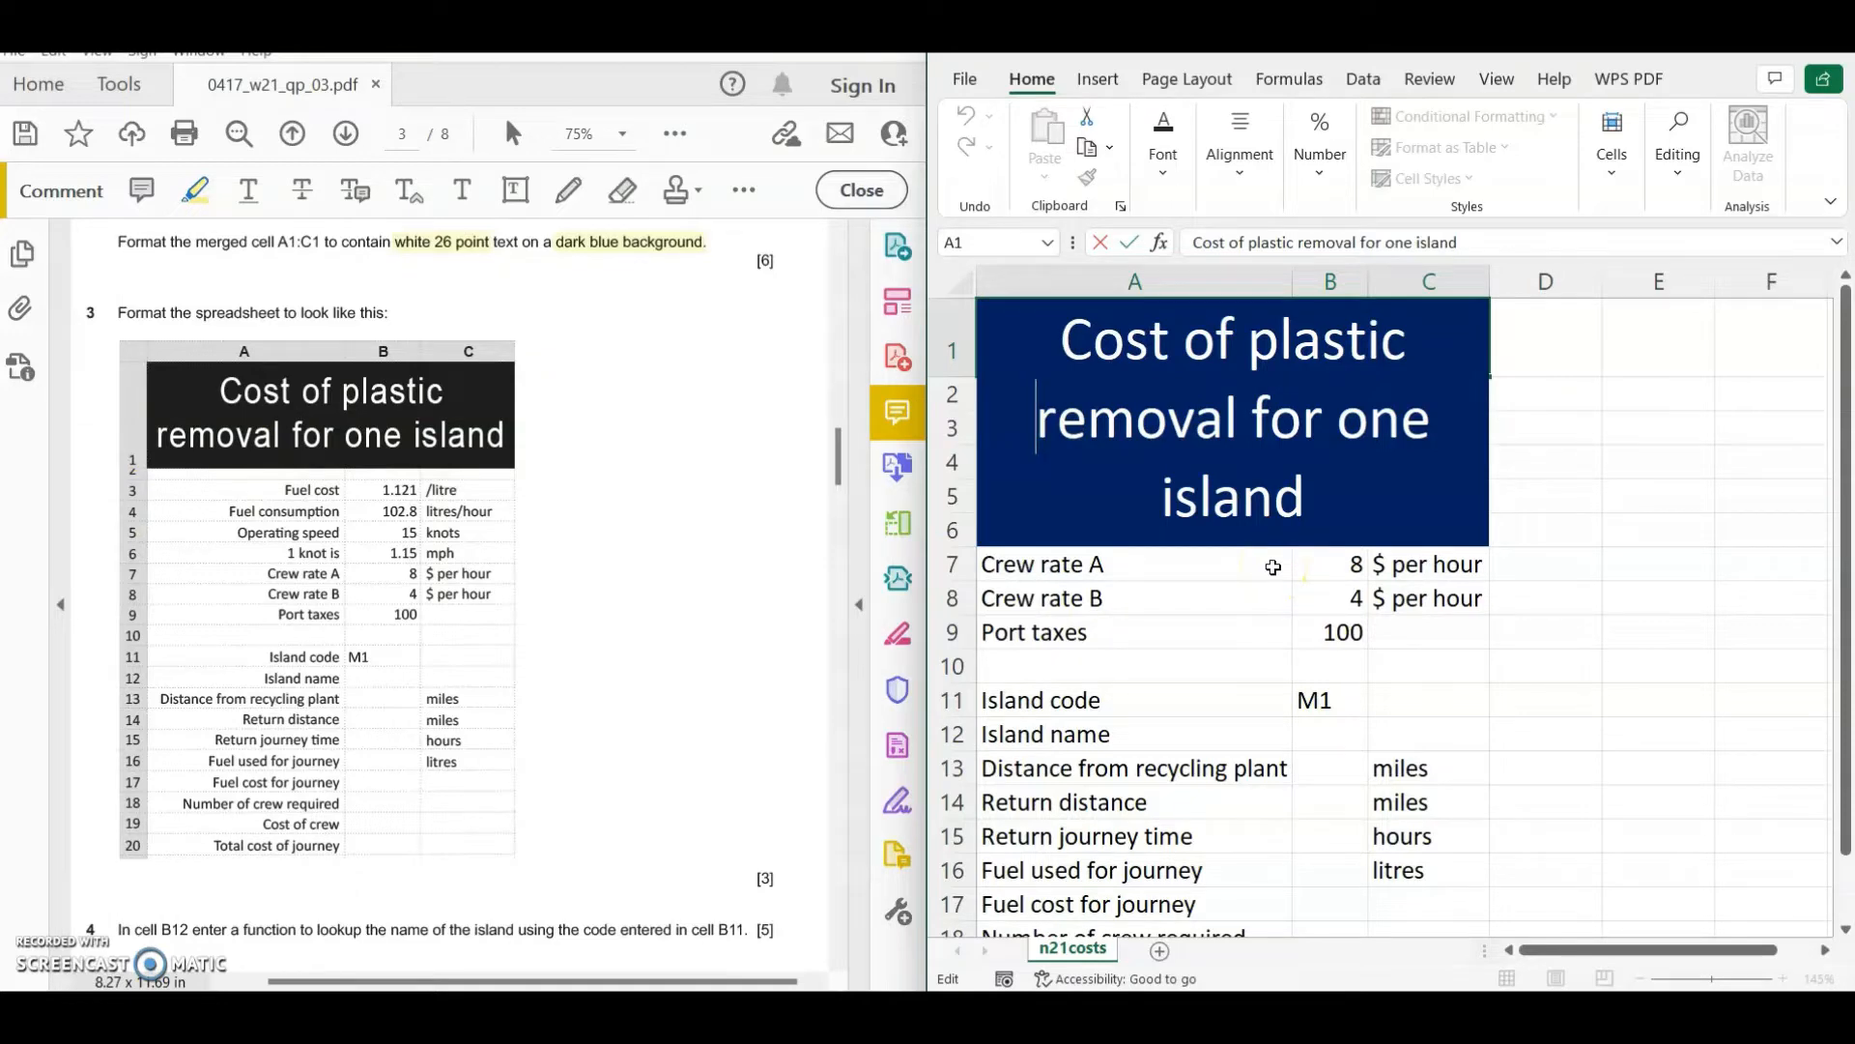
pyautogui.hotkey('alt', 'Return')
pyautogui.press('Return')
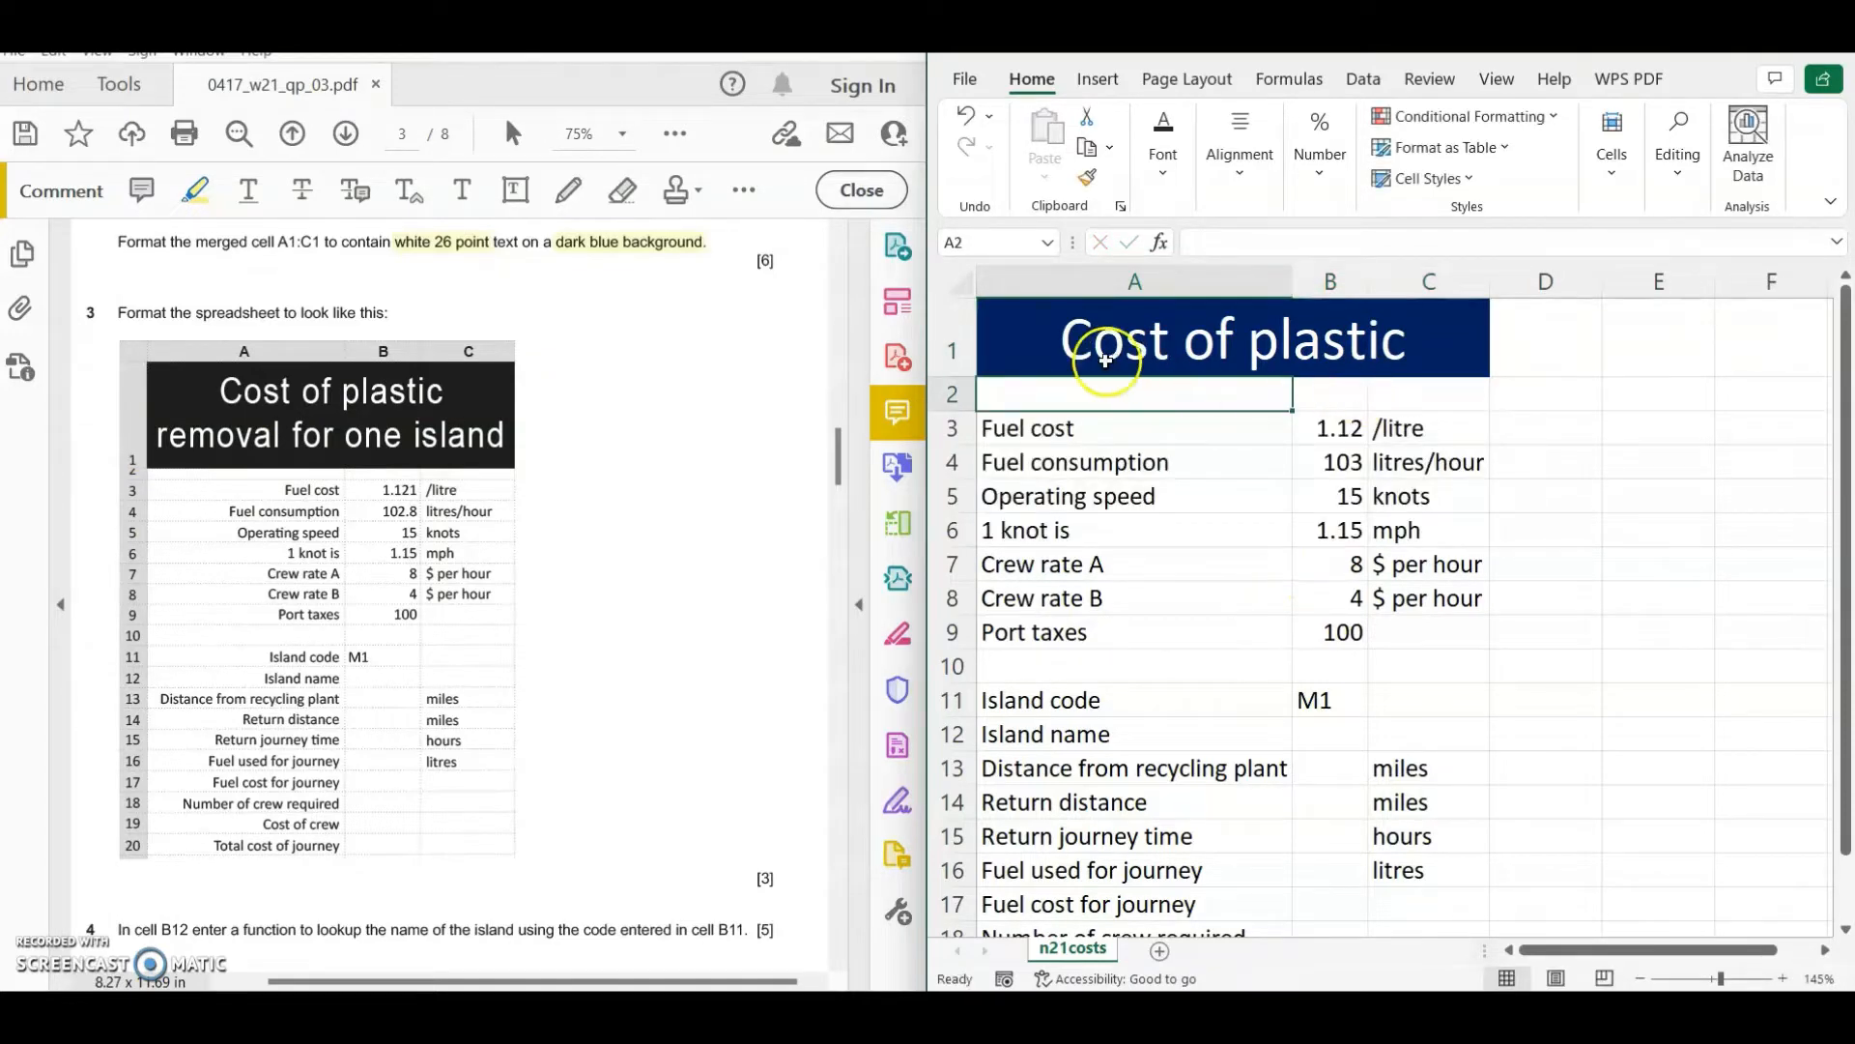
# - Increase the height of row 1 and widen columns A to C to fit the title on two lines
pyautogui.moveTo(961, 378); pyautogui.dragTo(960, 462)
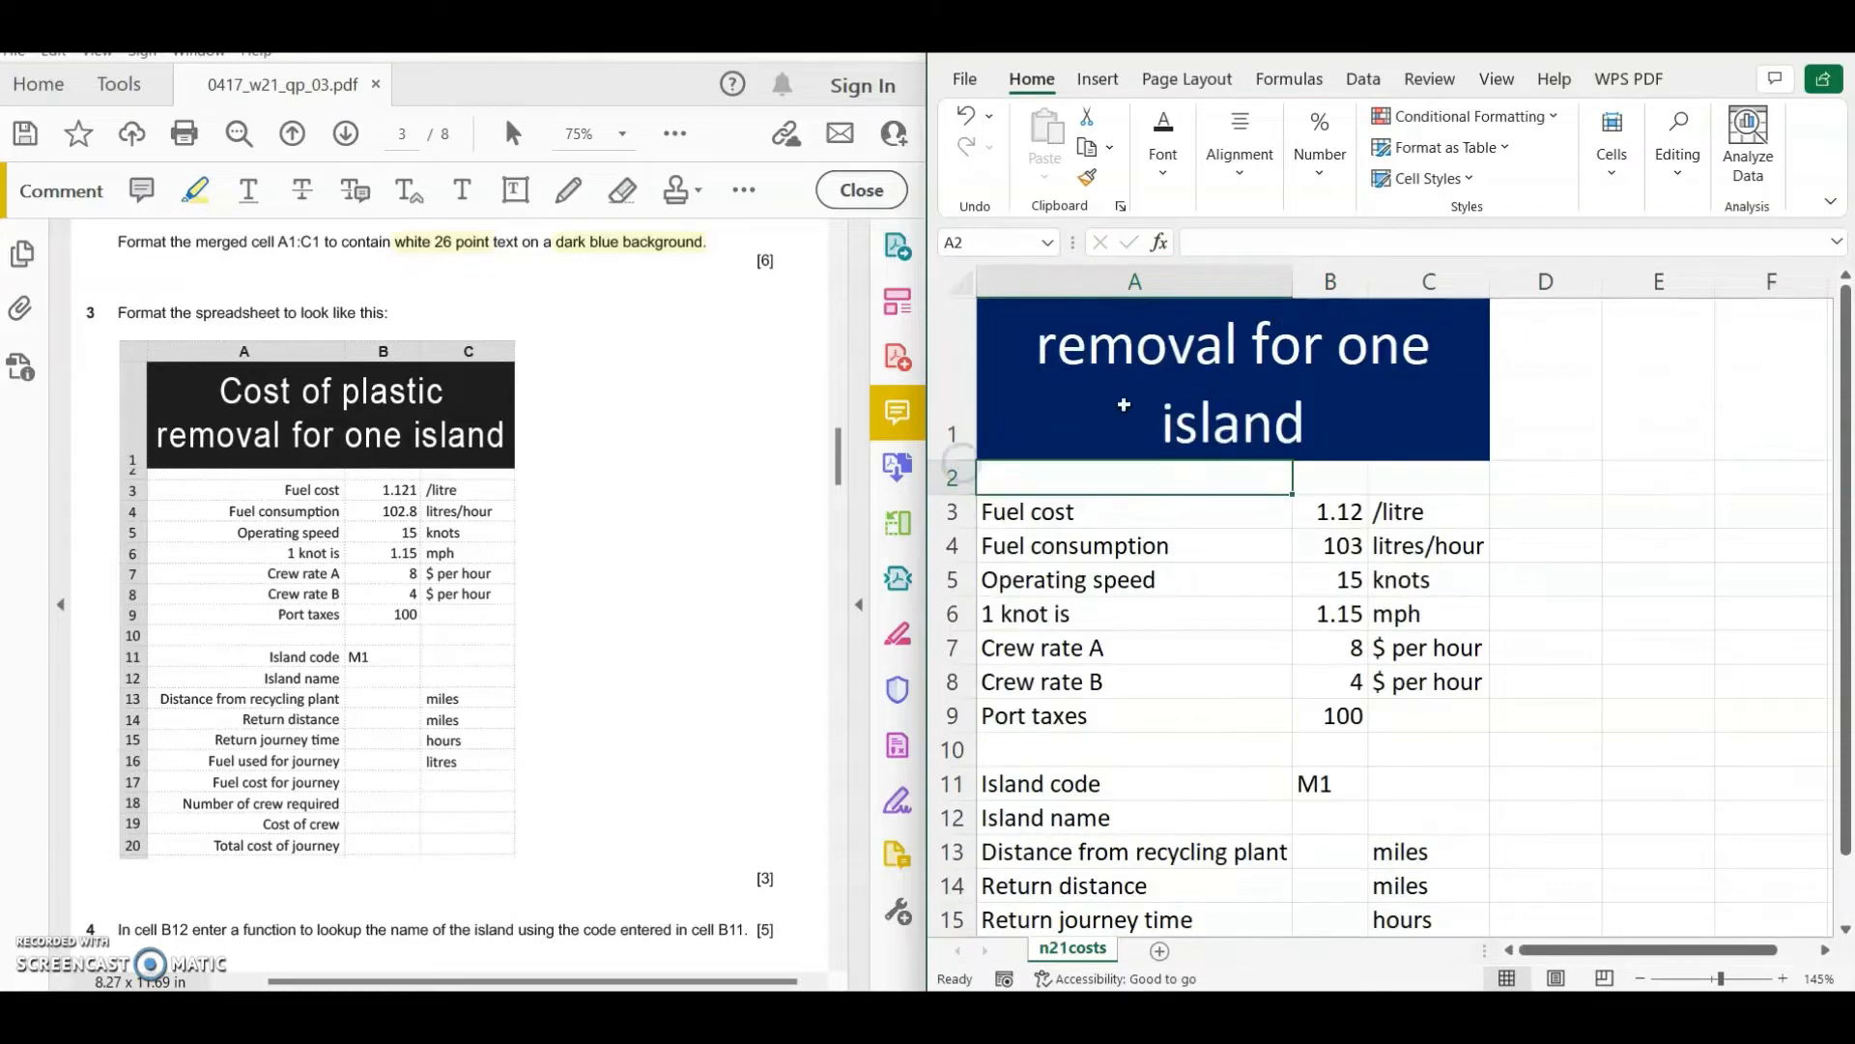
pyautogui.moveTo(1296, 285); pyautogui.dragTo(1446, 285)
pyautogui.moveTo(1548, 285); pyautogui.dragTo(1651, 286)
pyautogui.moveTo(967, 475); pyautogui.dragTo(968, 475)
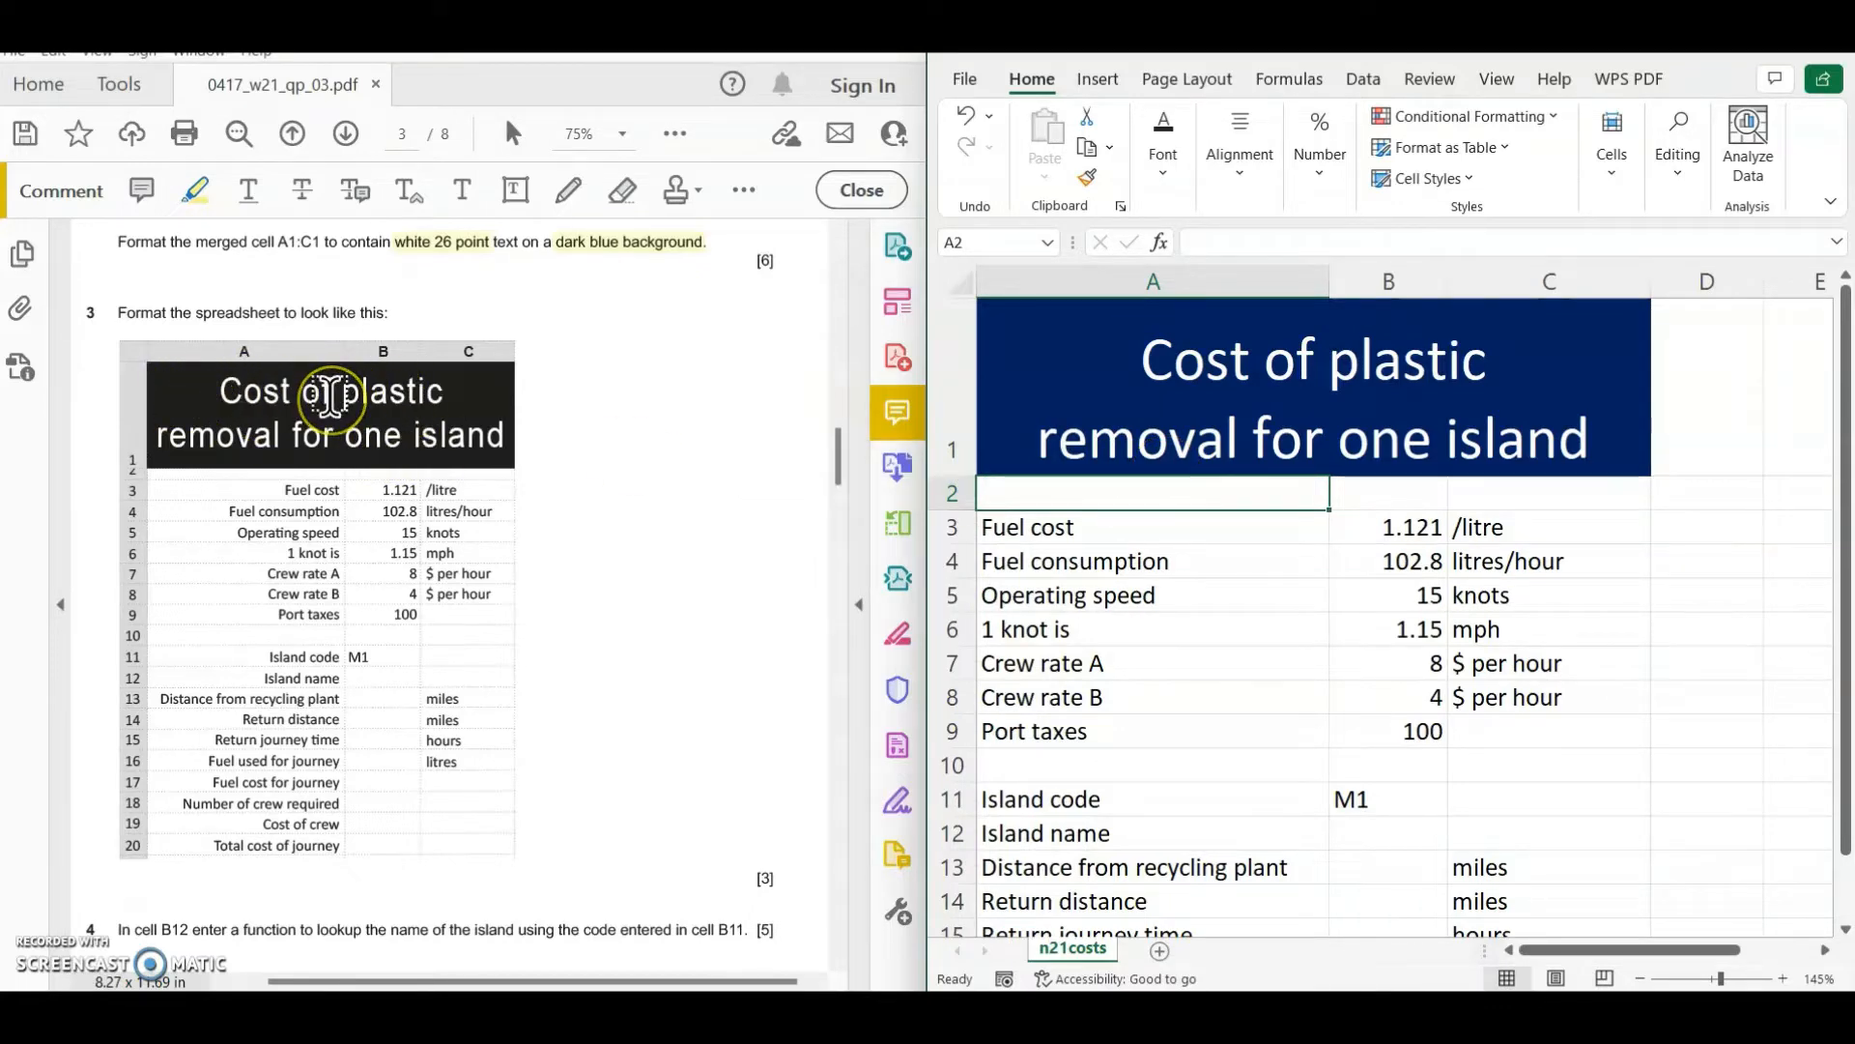
# - Align the title vertically to the middle of merged cell A1:C1, keeping it horizontally centered
pyautogui.click(1242, 163)
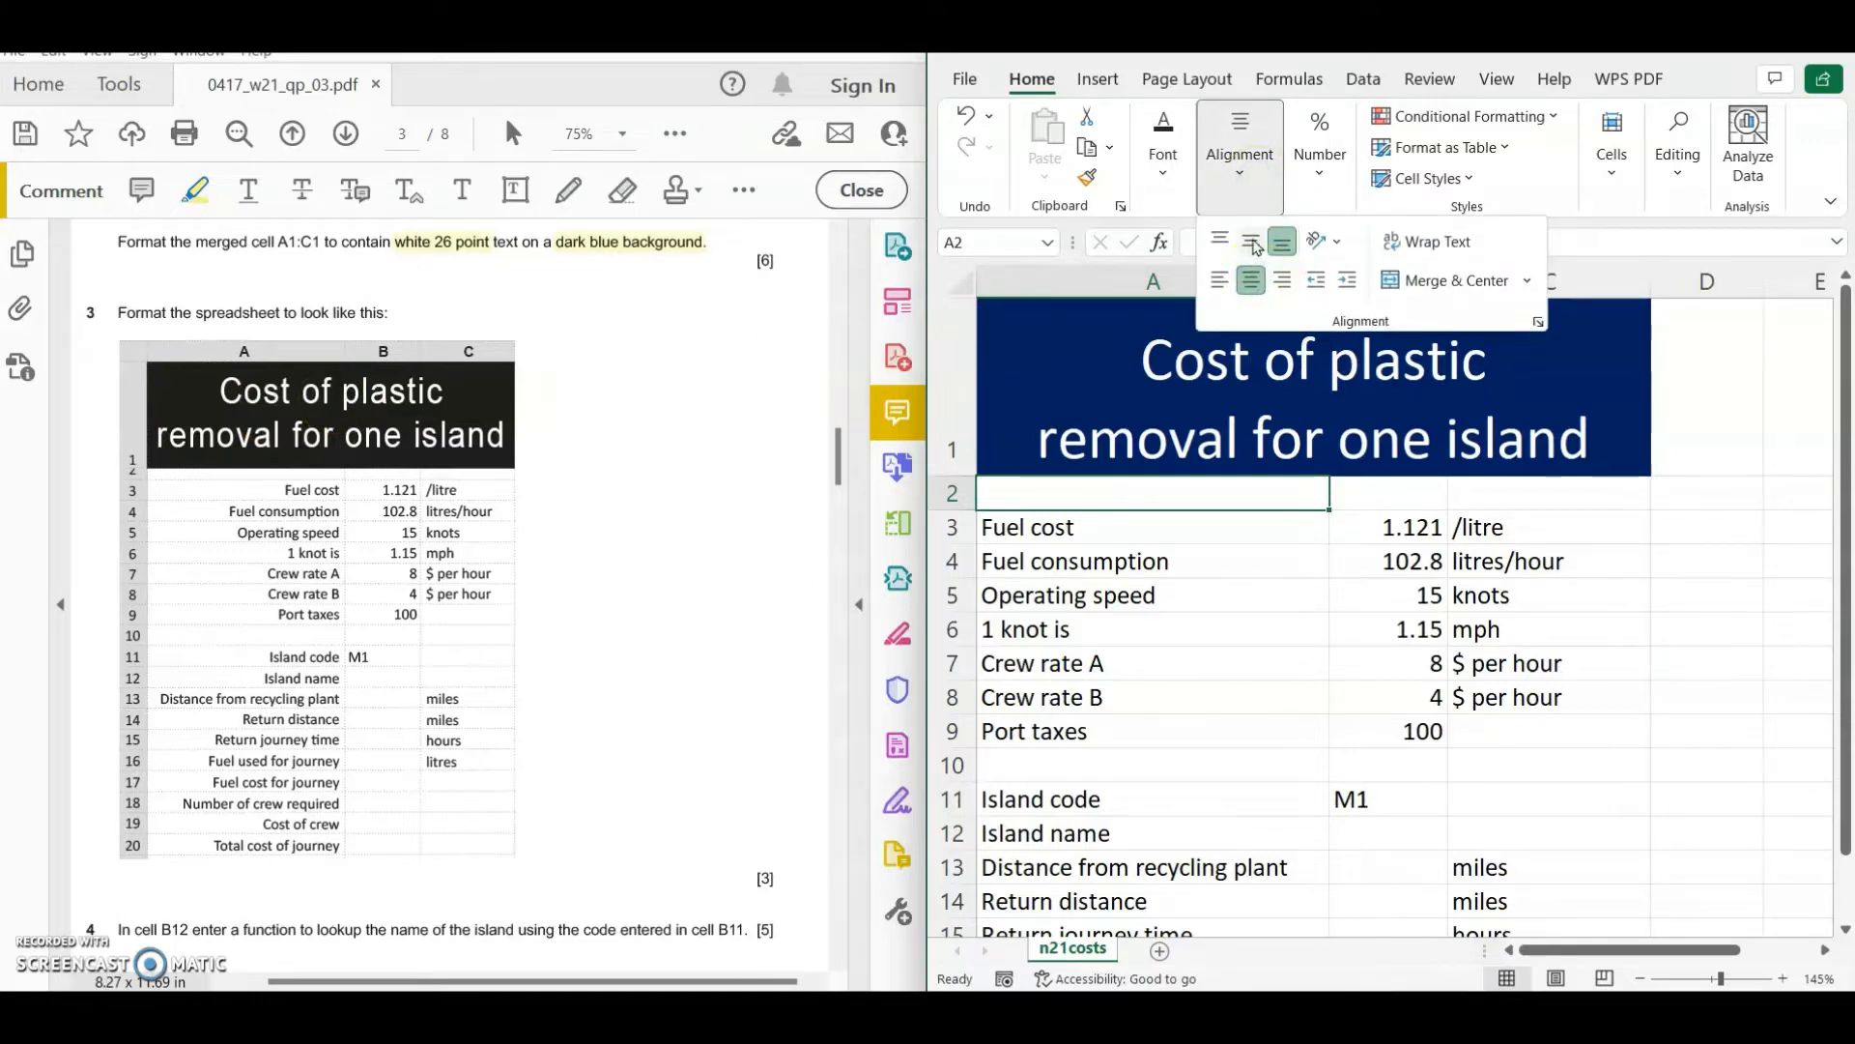
pyautogui.click(1245, 415)
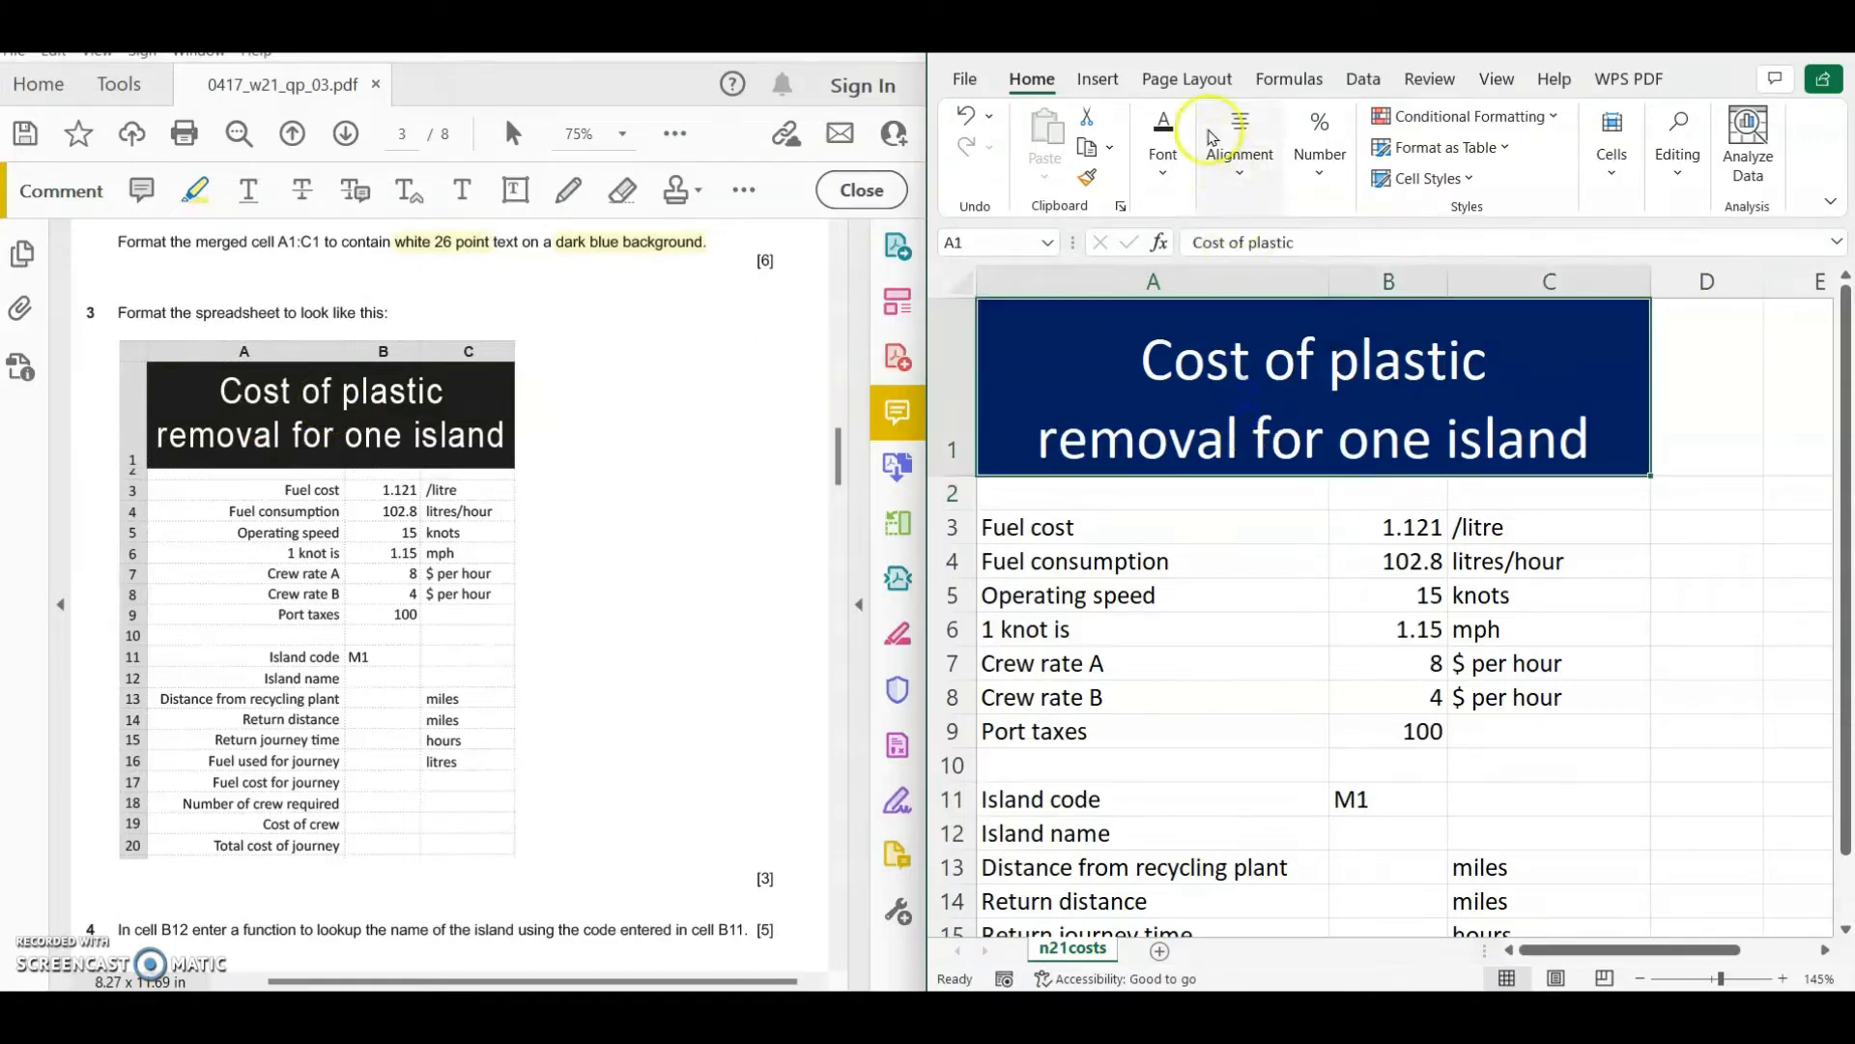
pyautogui.click(1227, 156)
pyautogui.click(1256, 279)
pyautogui.click(1256, 279)
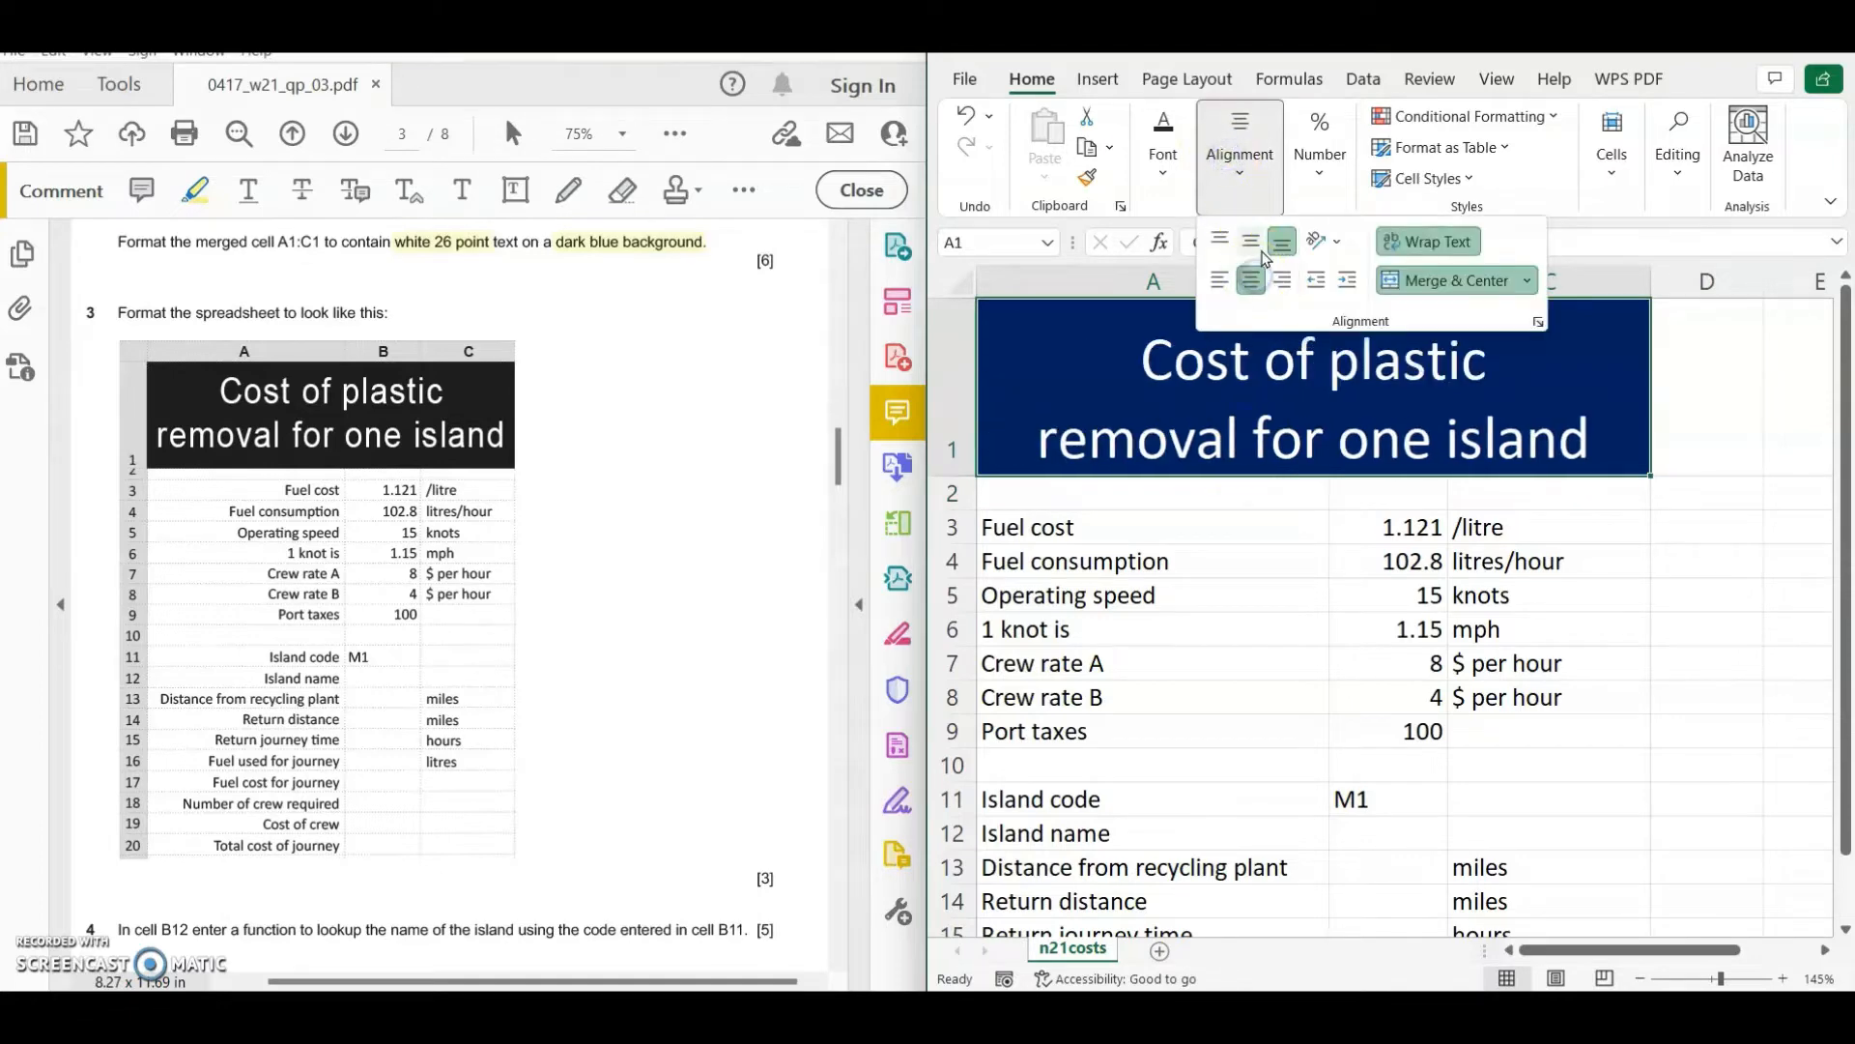
pyautogui.click(1256, 244)
pyautogui.click(1264, 447)
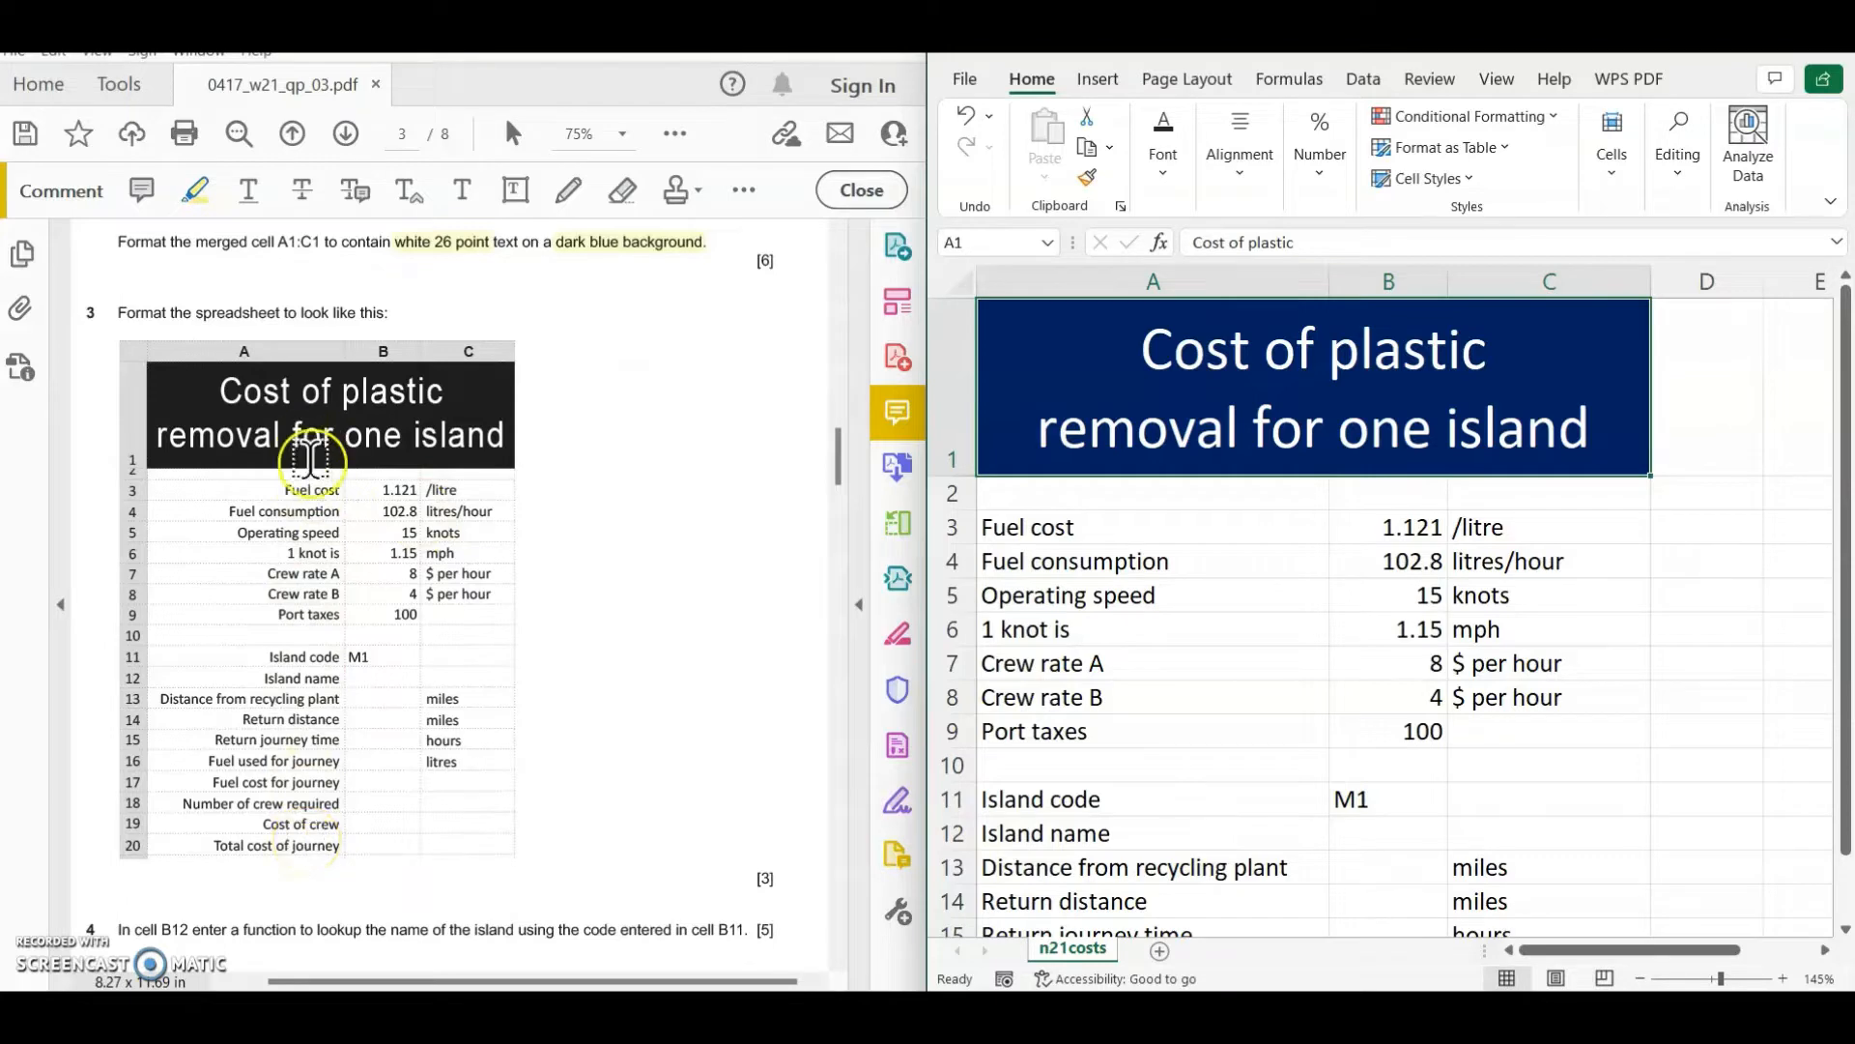
# - Right-align the row labels in cells A3:A20 to match the layout in question 3
pyautogui.click(1156, 524)
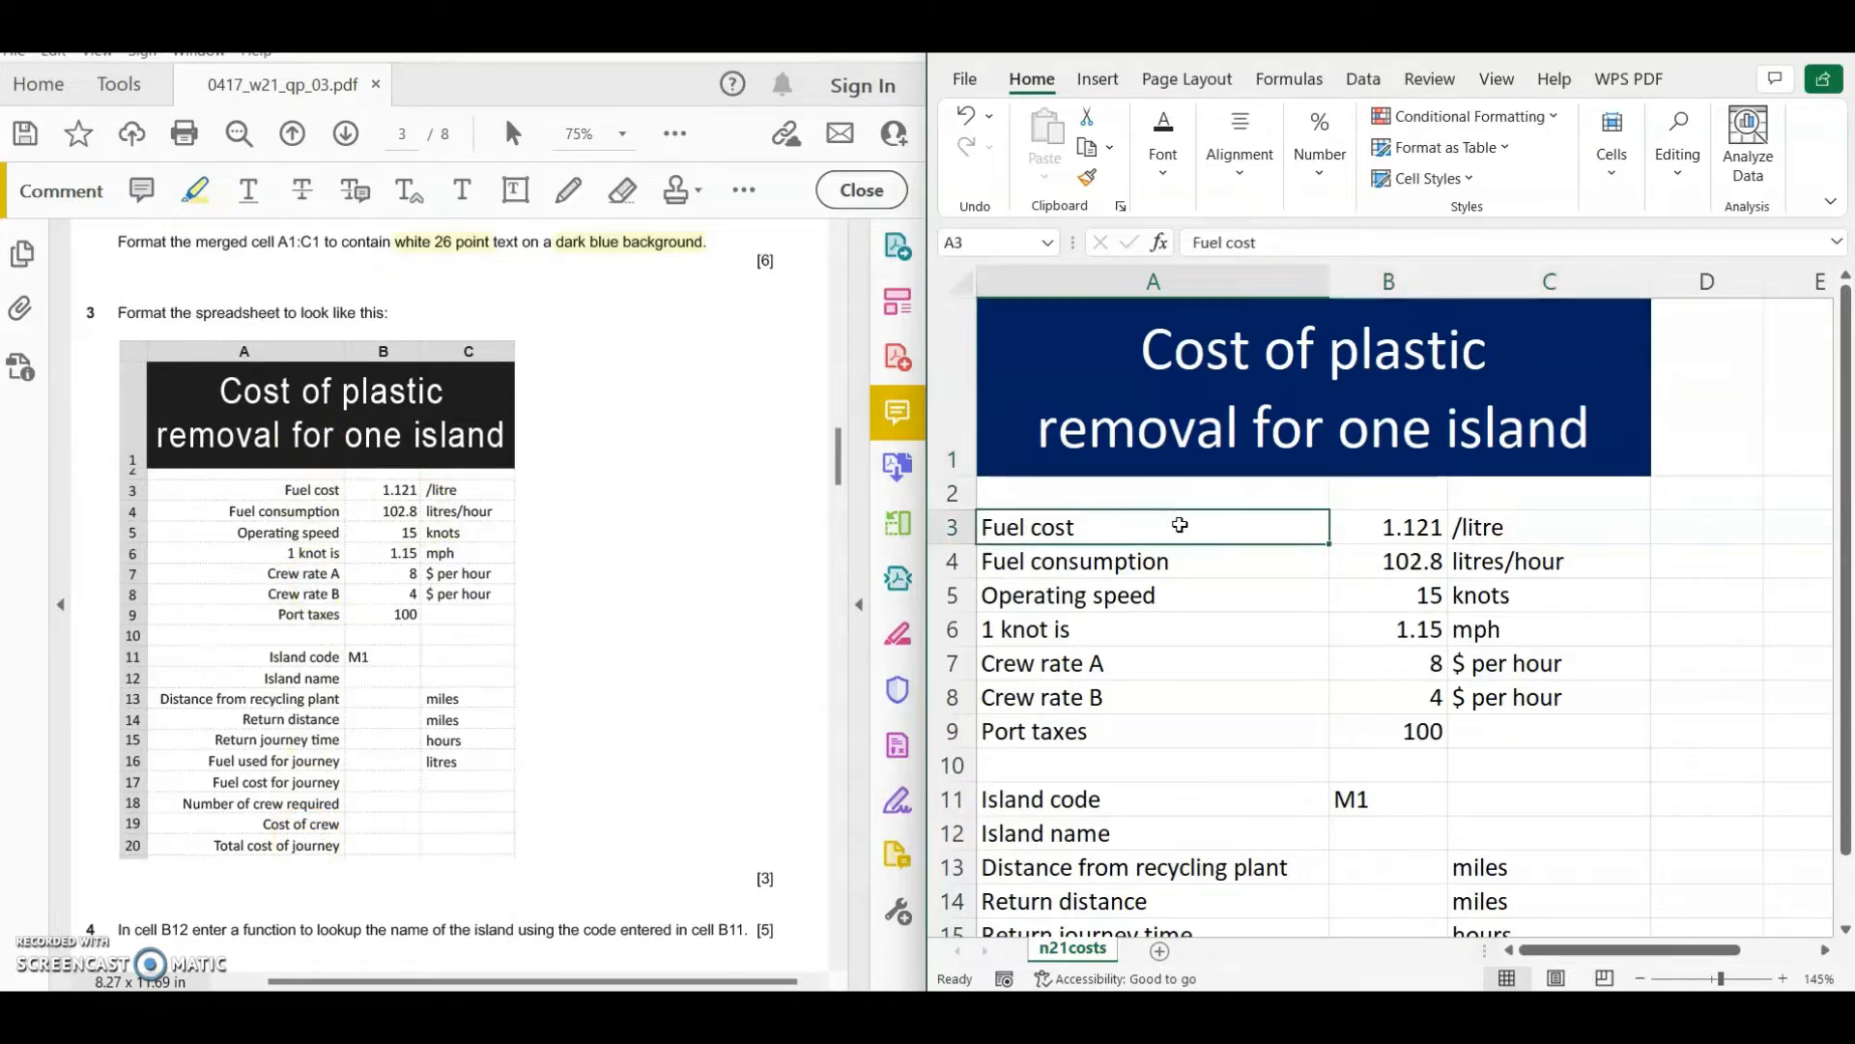
pyautogui.scroll(-2, 1180, 525)
pyautogui.moveTo(1147, 472); pyautogui.dragTo(1173, 800)
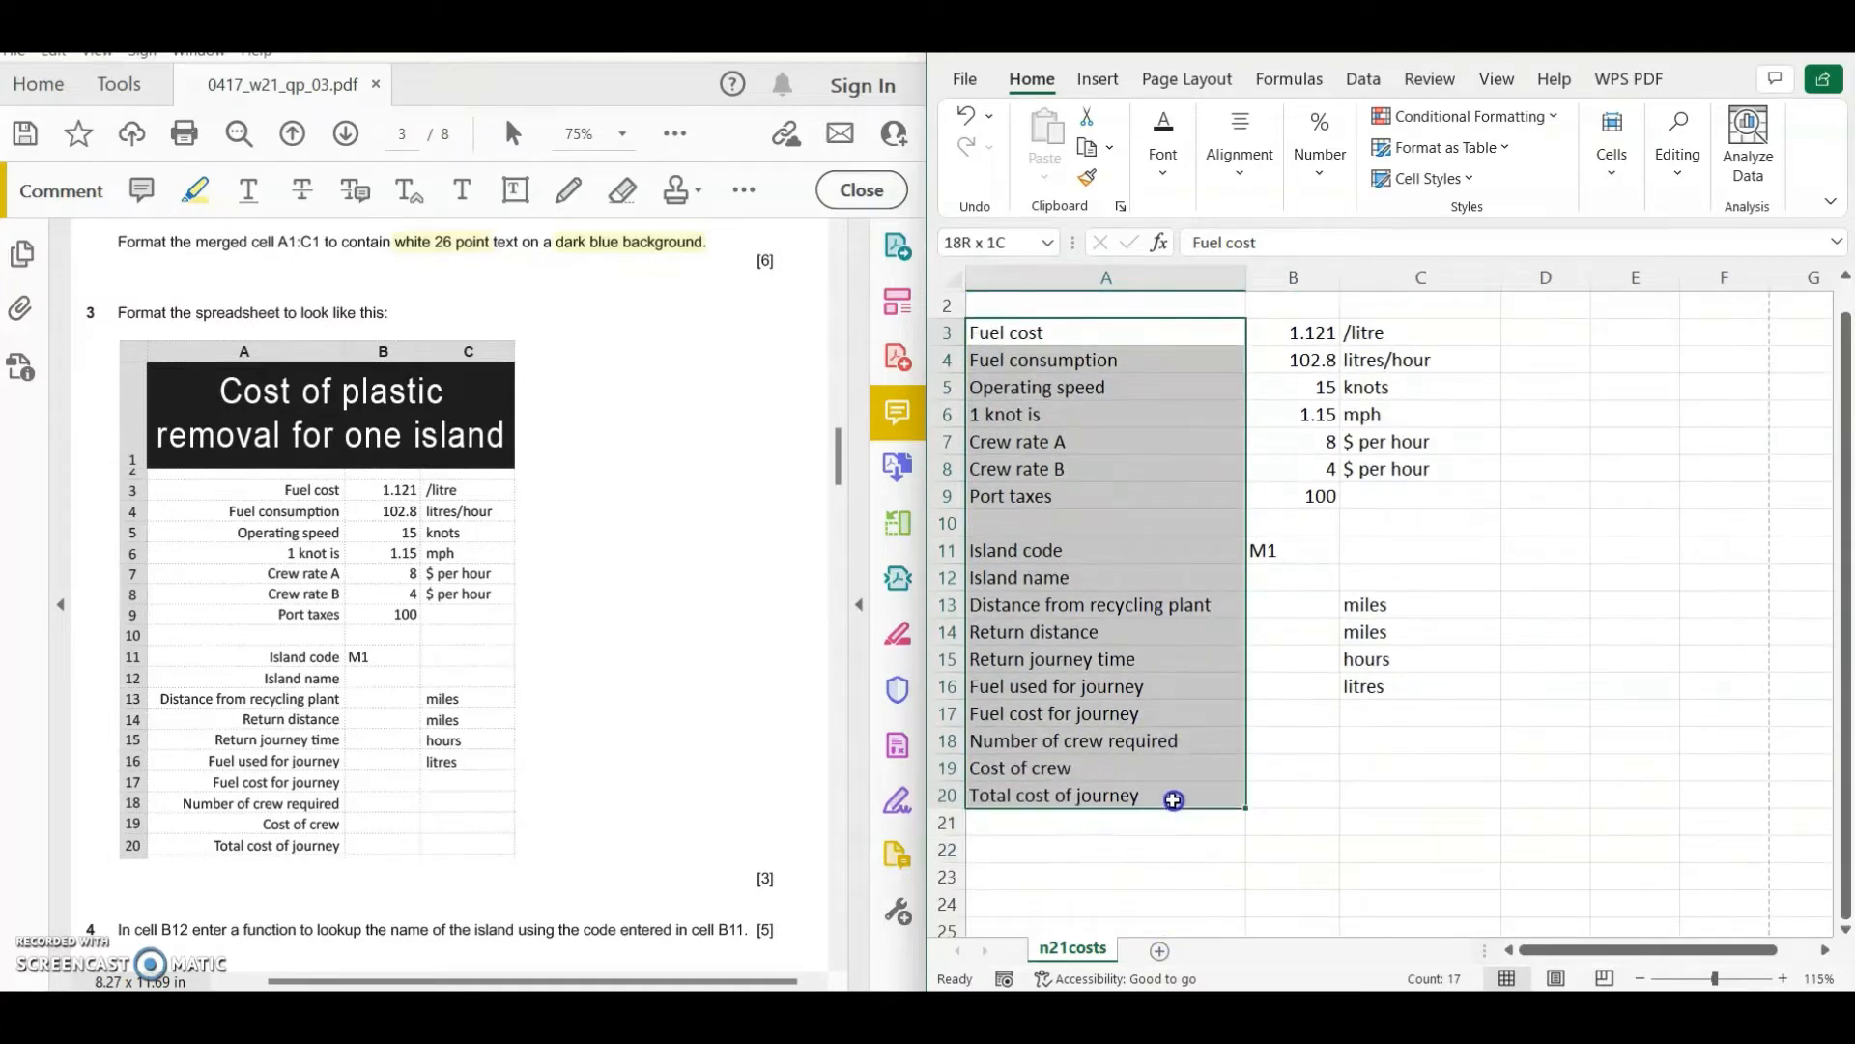
pyautogui.click(1239, 145)
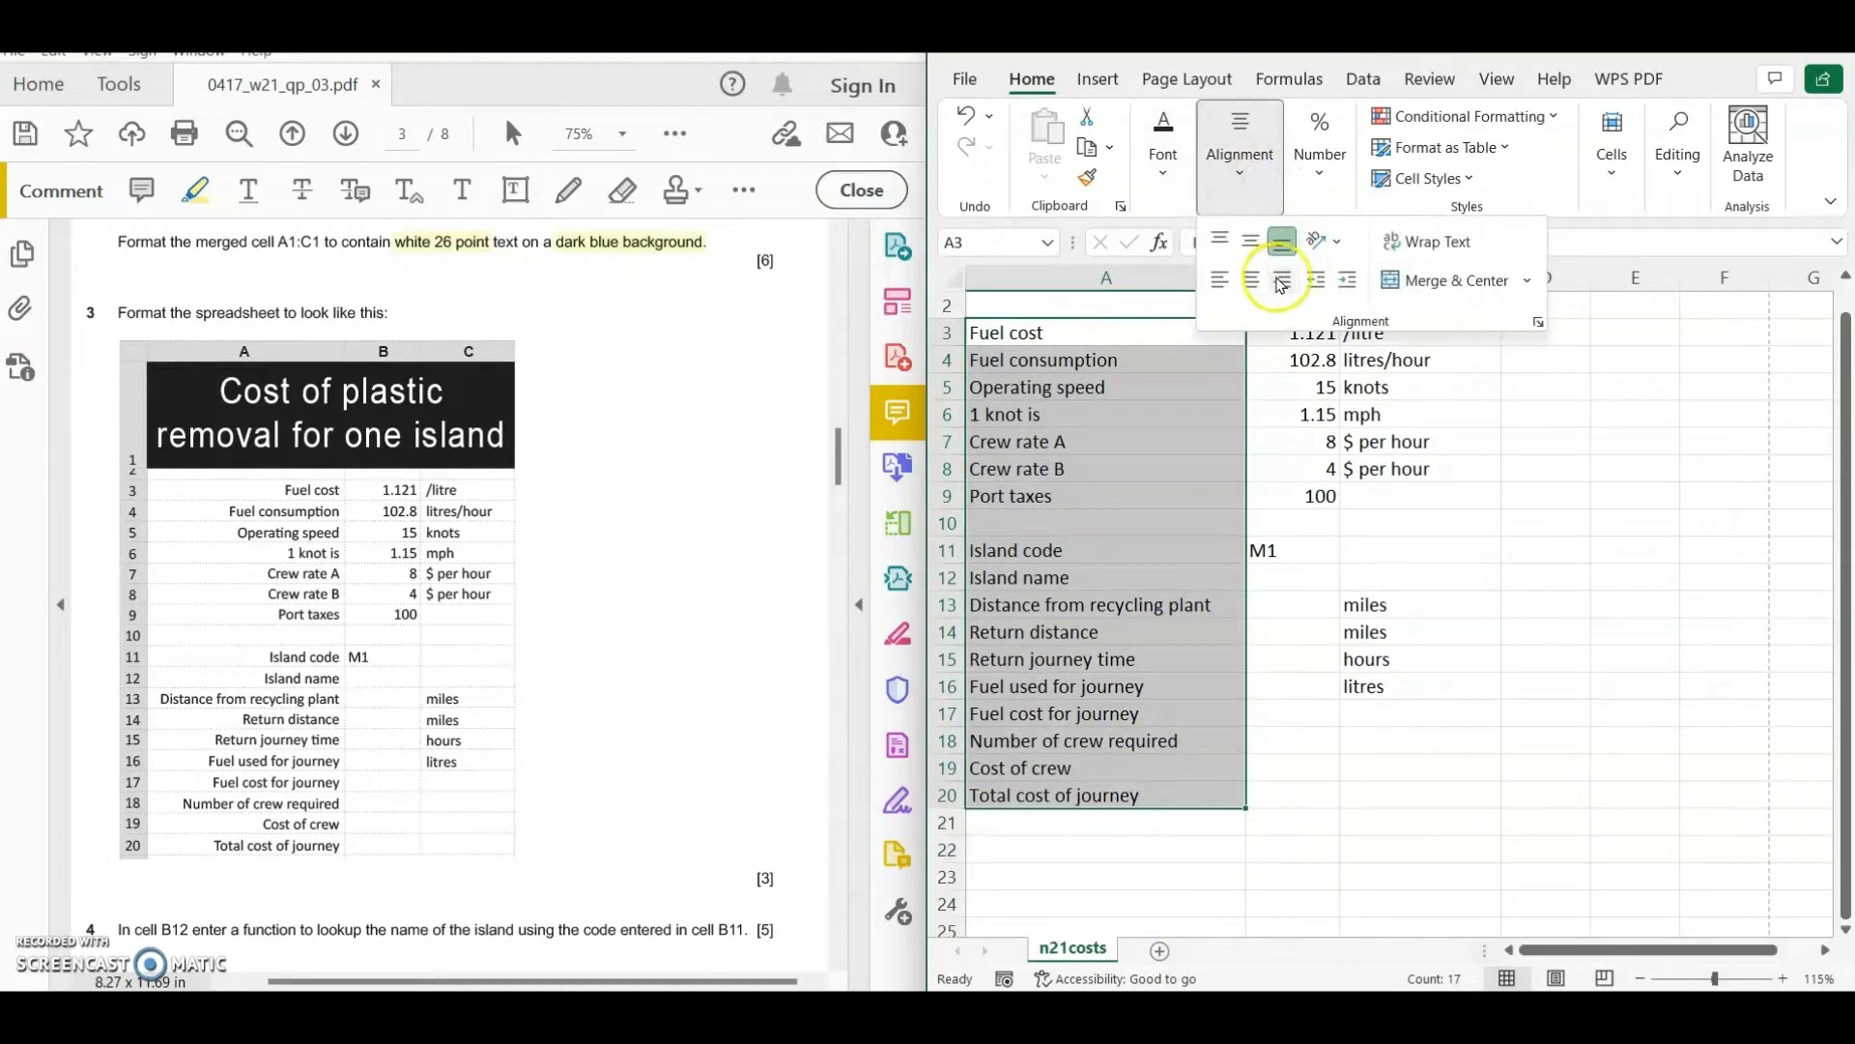
pyautogui.click(1282, 279)
pyautogui.click(1295, 676)
pyautogui.click(1296, 709)
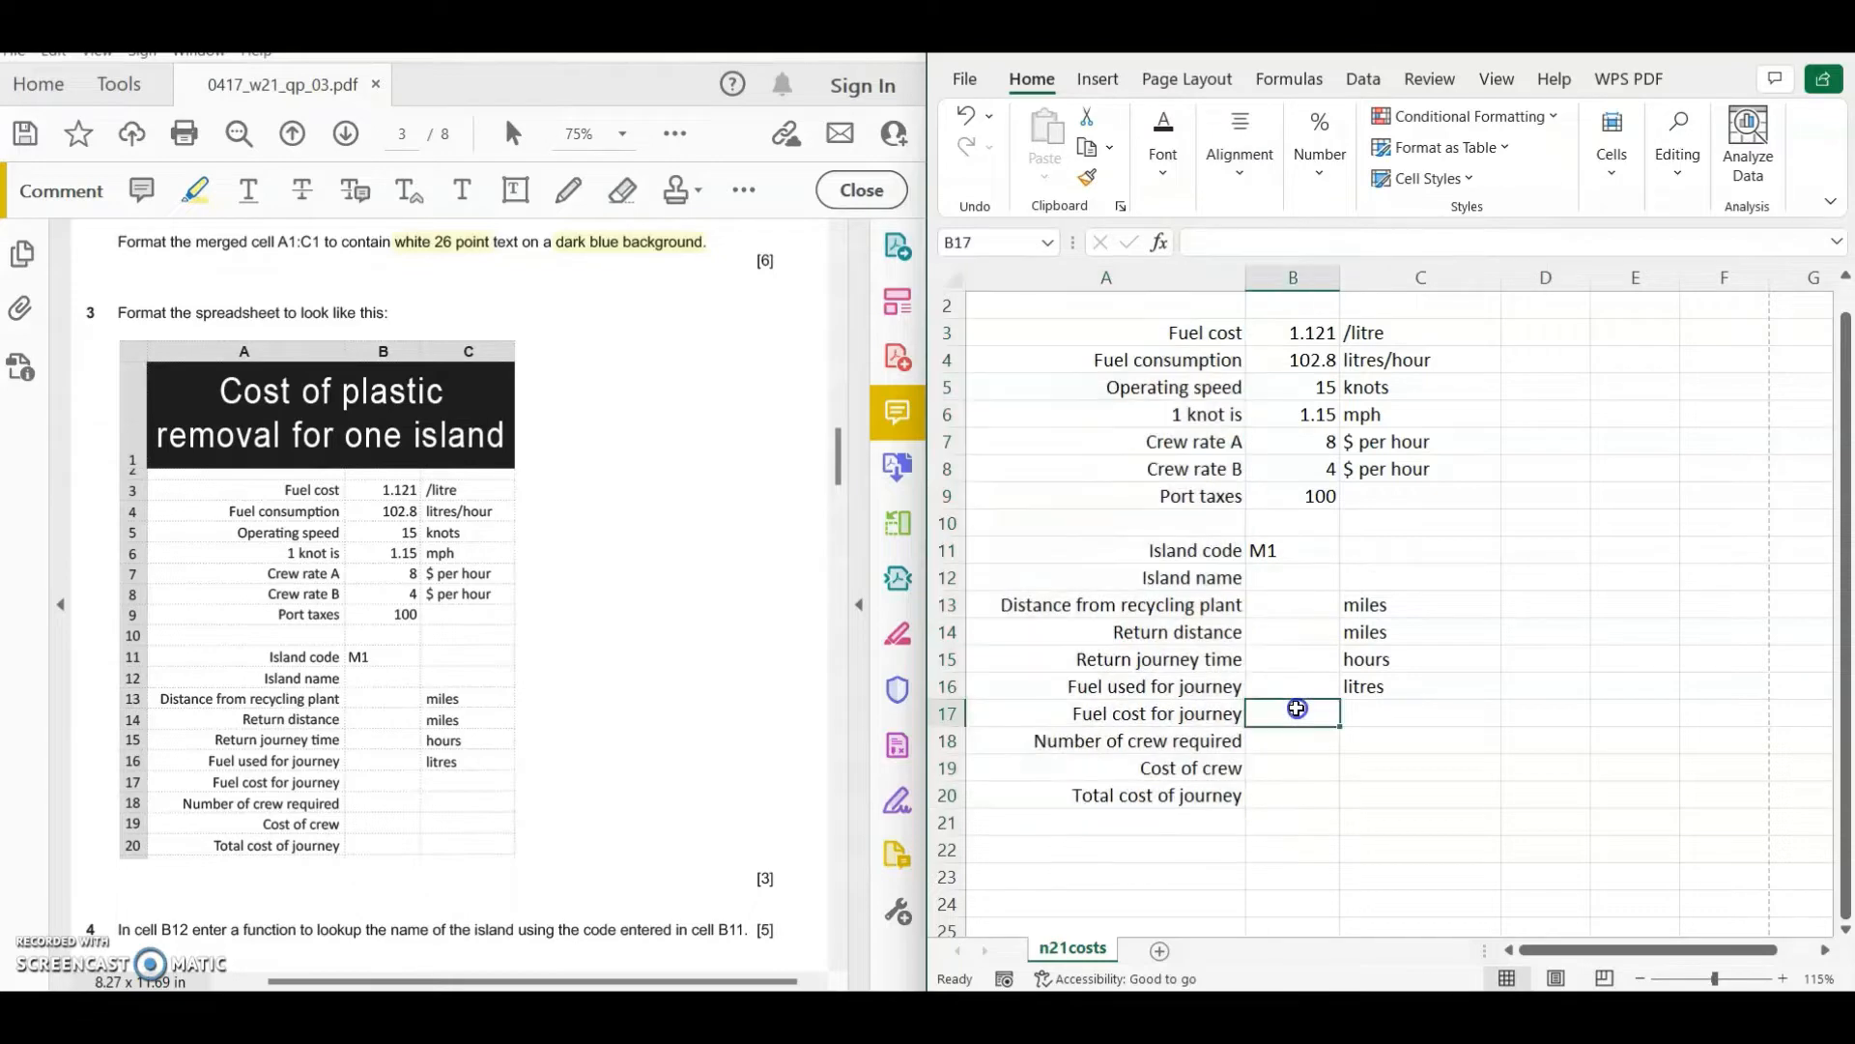
pyautogui.scroll(2, 1428, 705)
pyautogui.scroll(-2, 1444, 709)
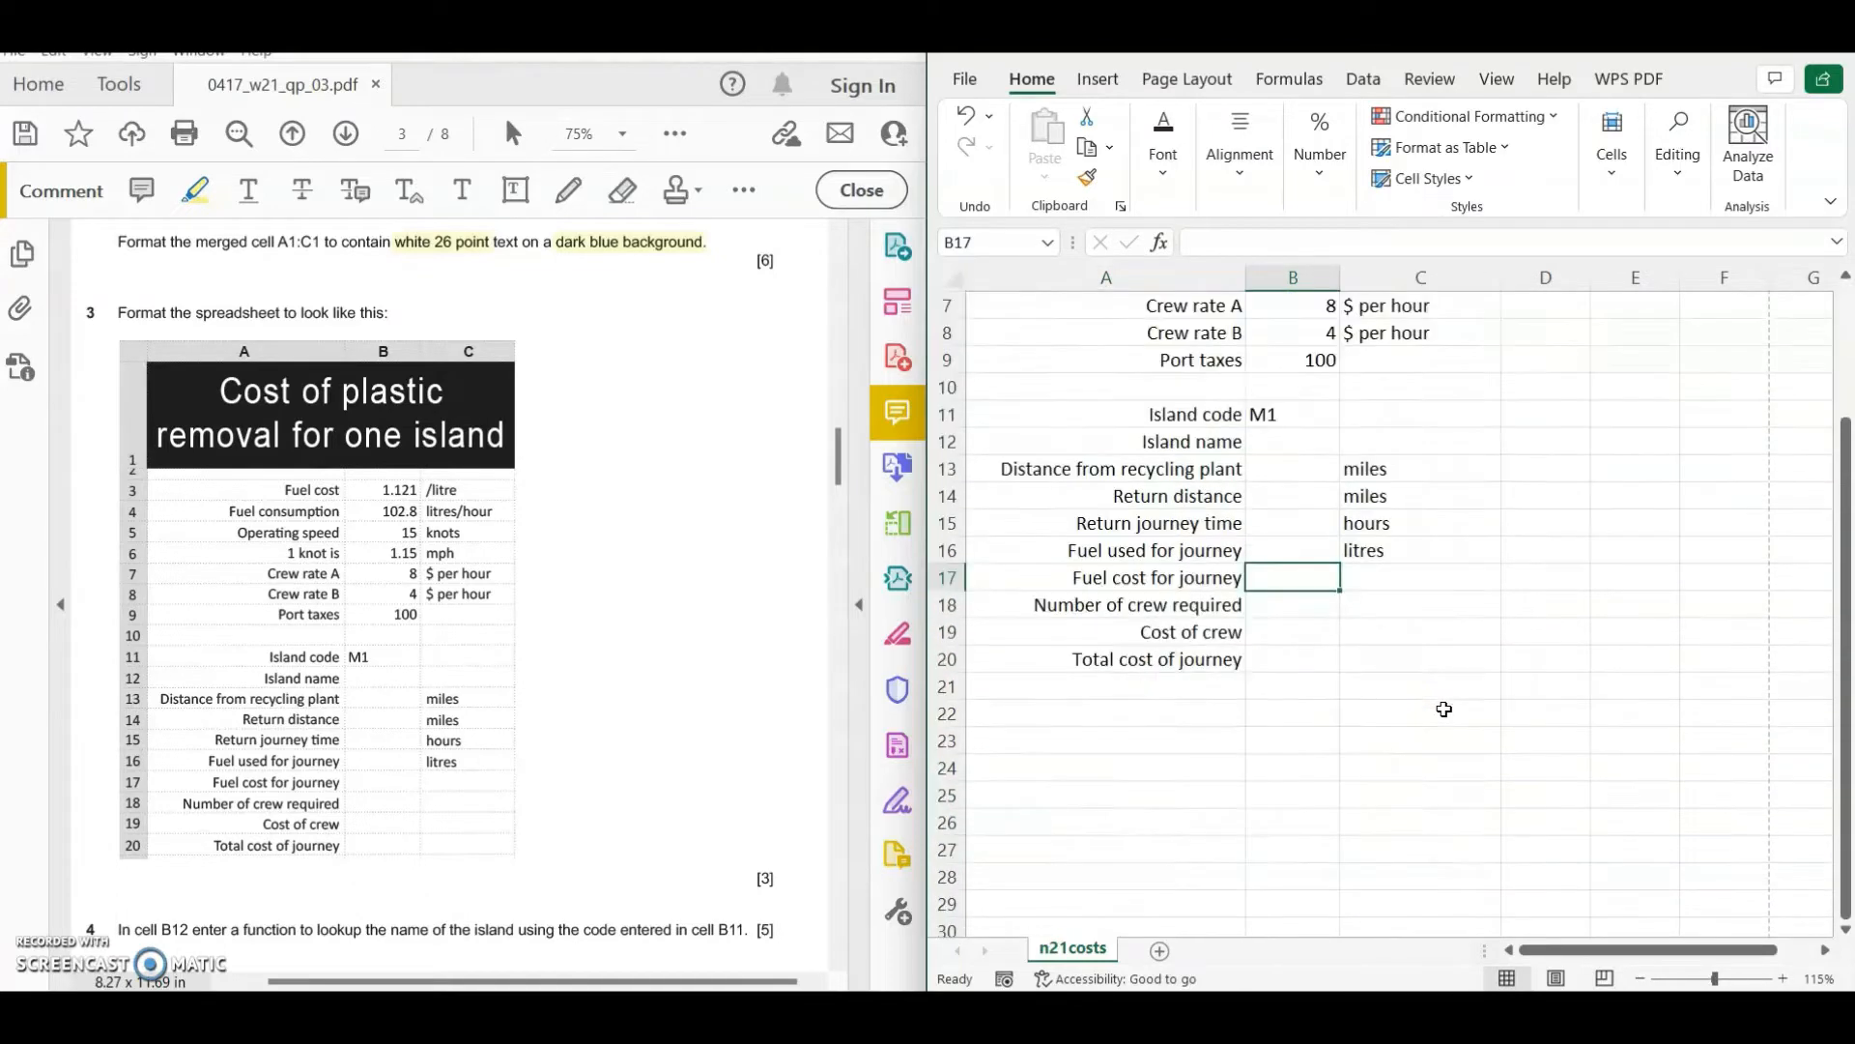
pyautogui.scroll(2, 1444, 709)
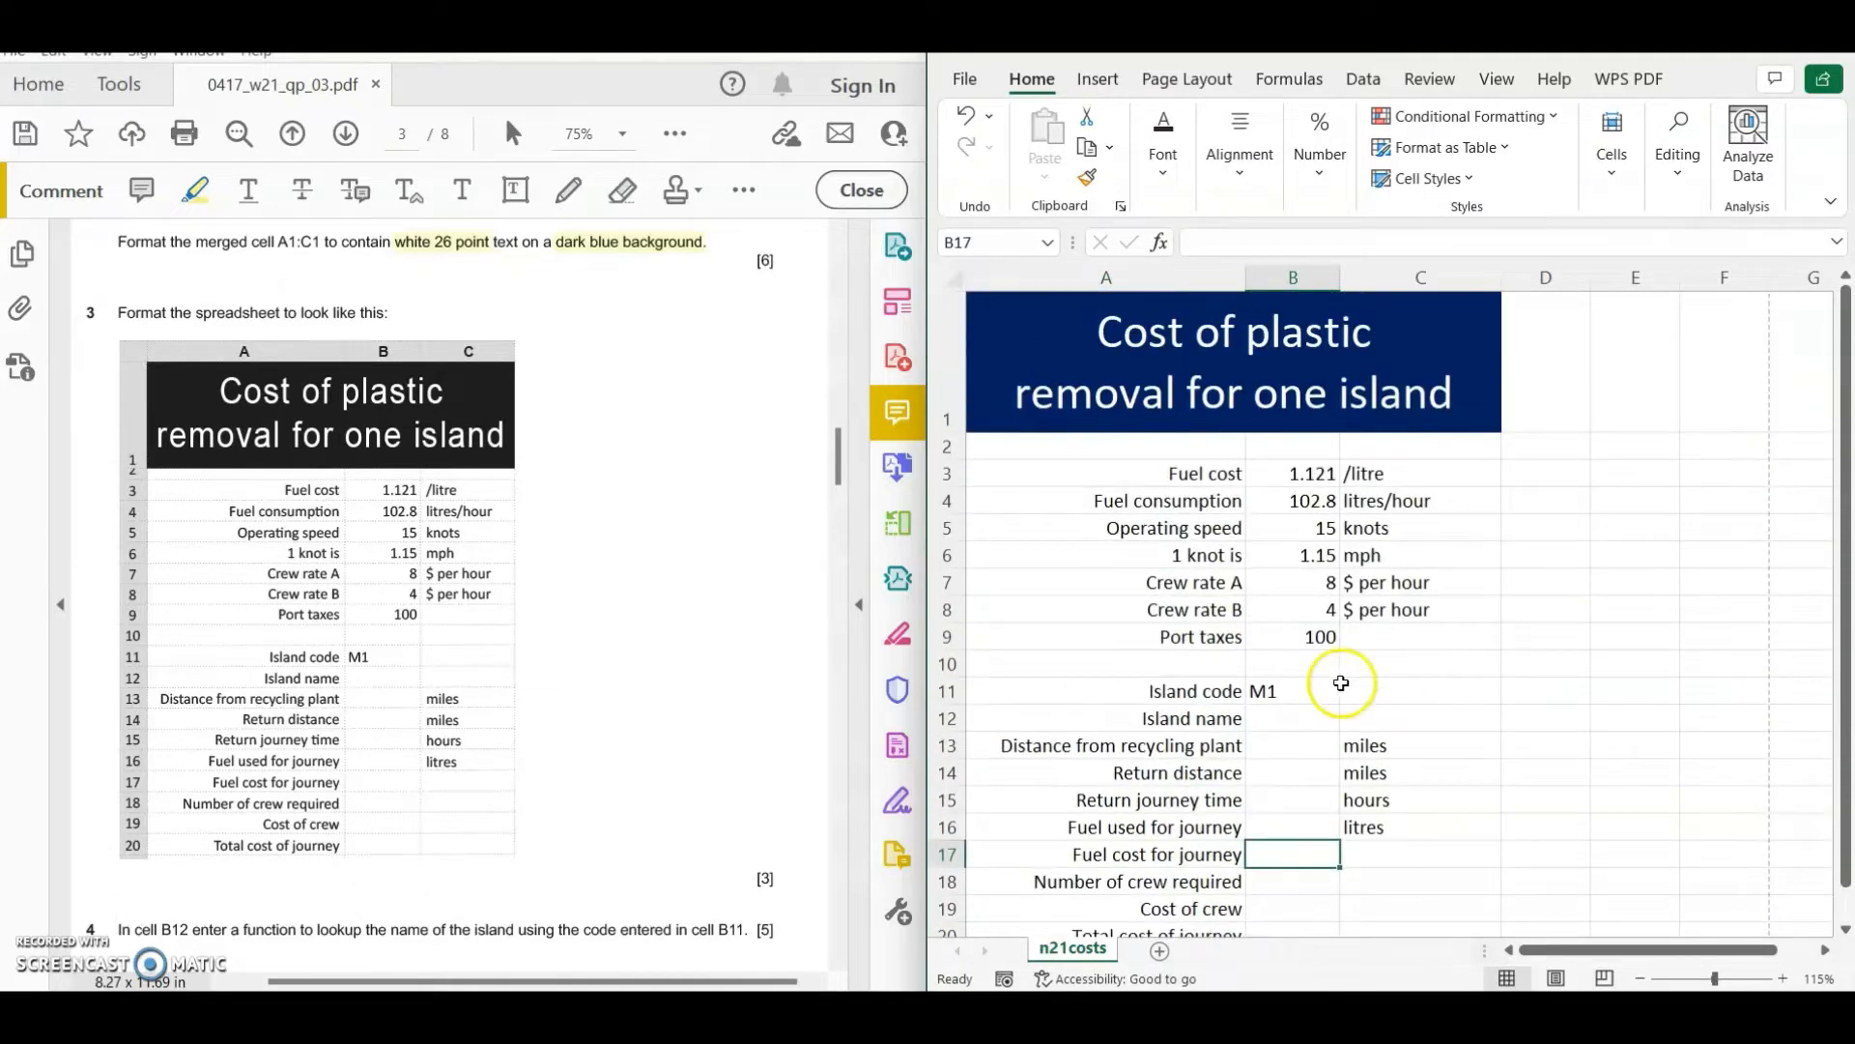
# - Highlight the key words of question 4 in the PDF: B12, lookup, name of the island, code and B11
pyautogui.click(665, 626)
pyautogui.scroll(-4, 663, 622)
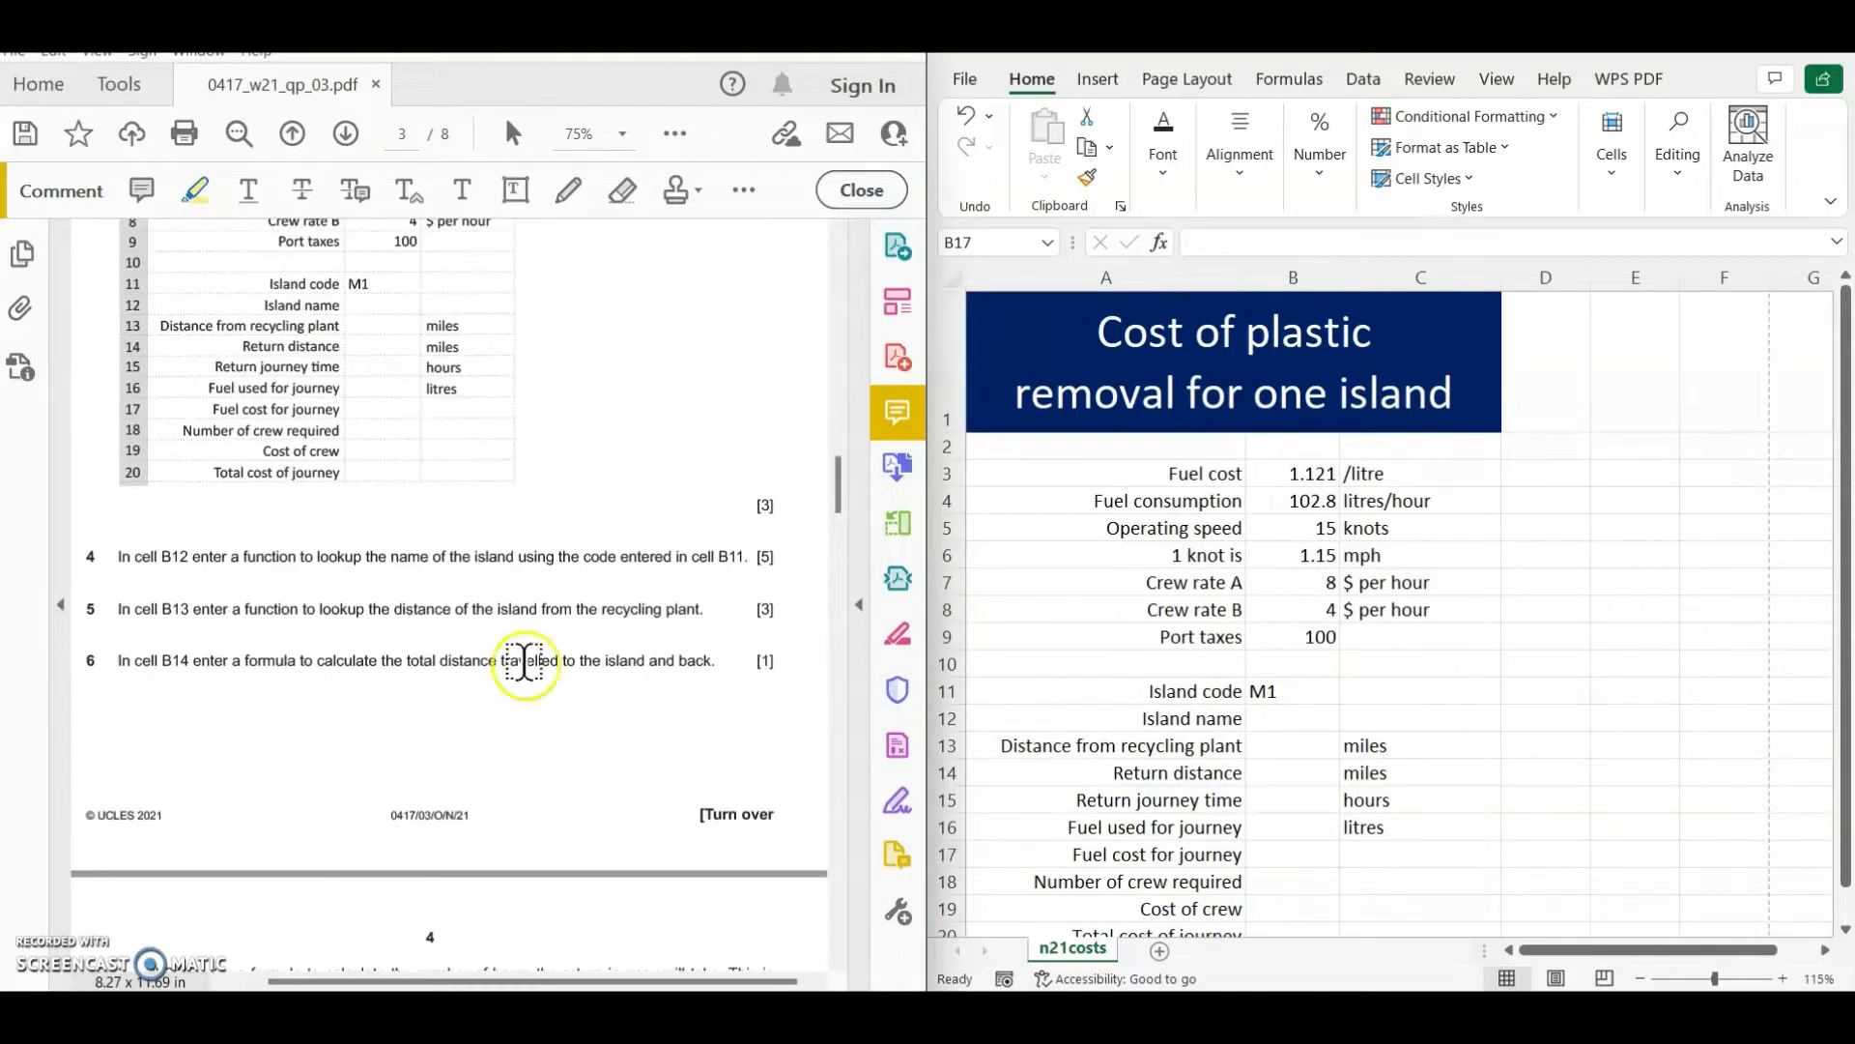
pyautogui.moveTo(161, 557); pyautogui.dragTo(190, 557)
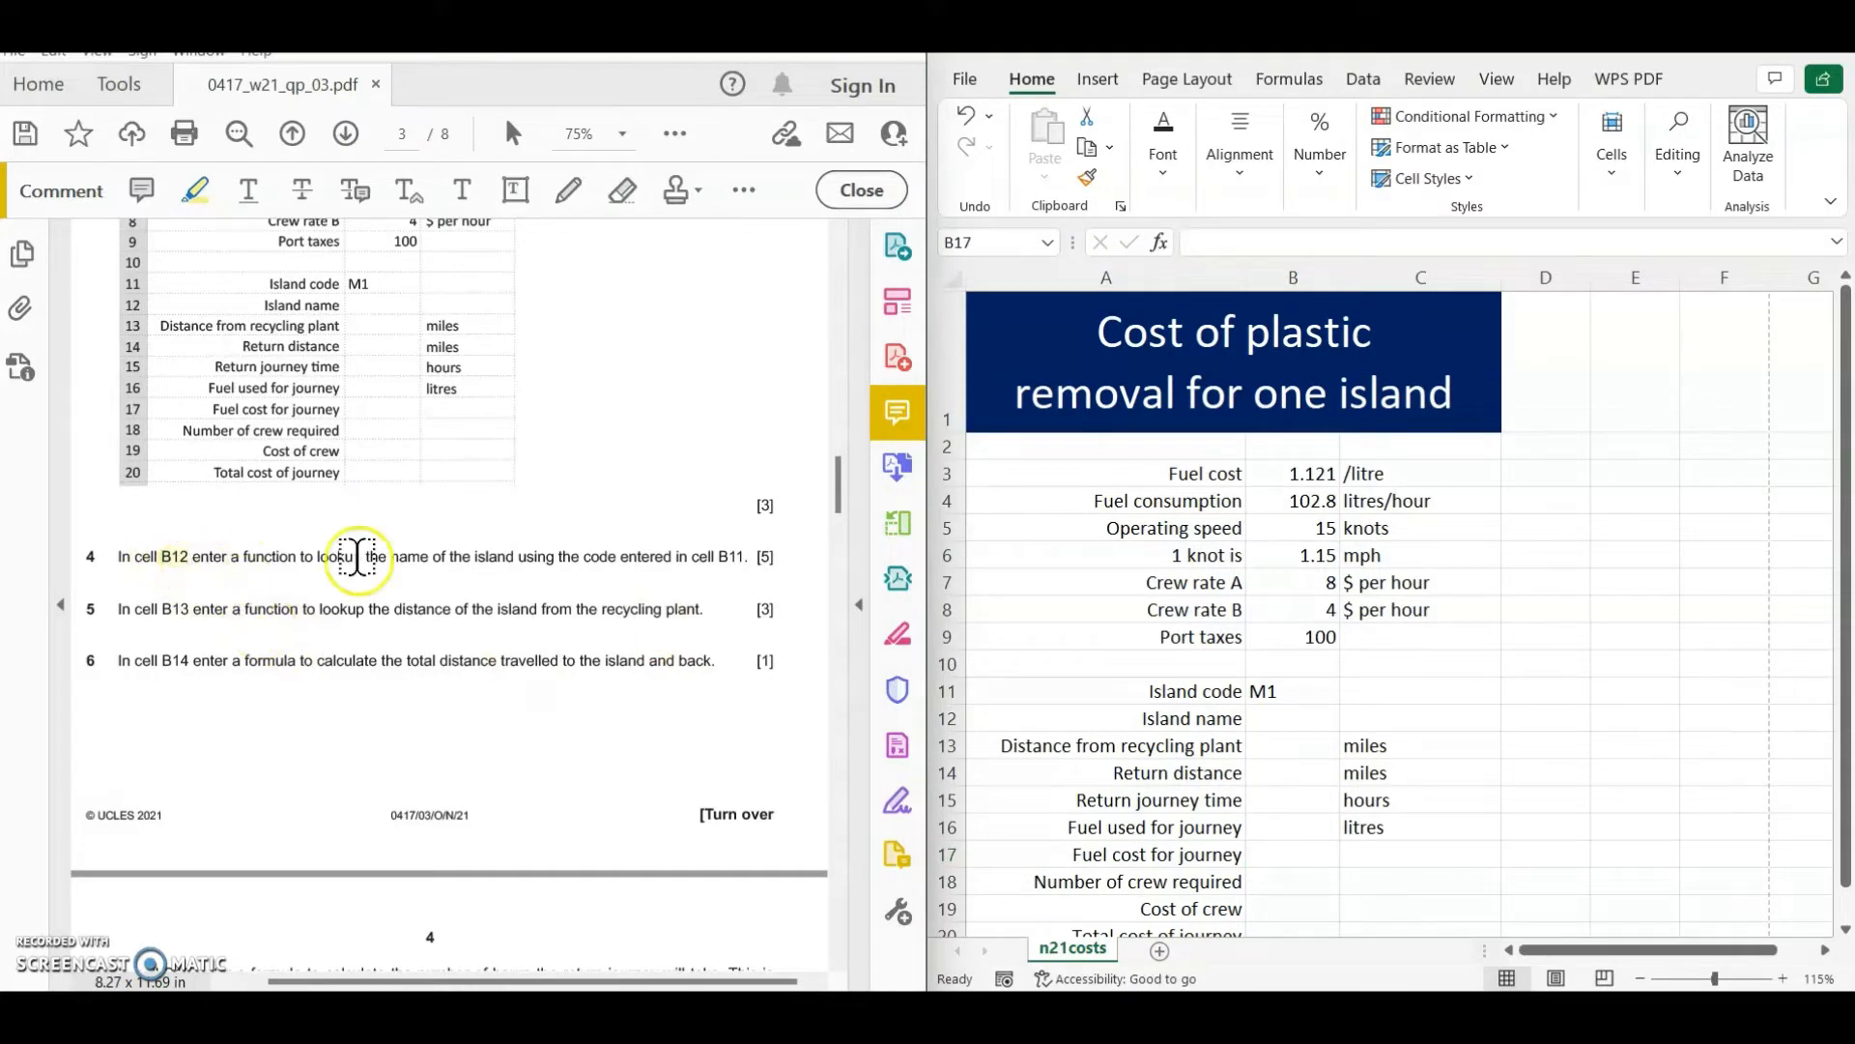
pyautogui.moveTo(319, 556); pyautogui.dragTo(752, 556)
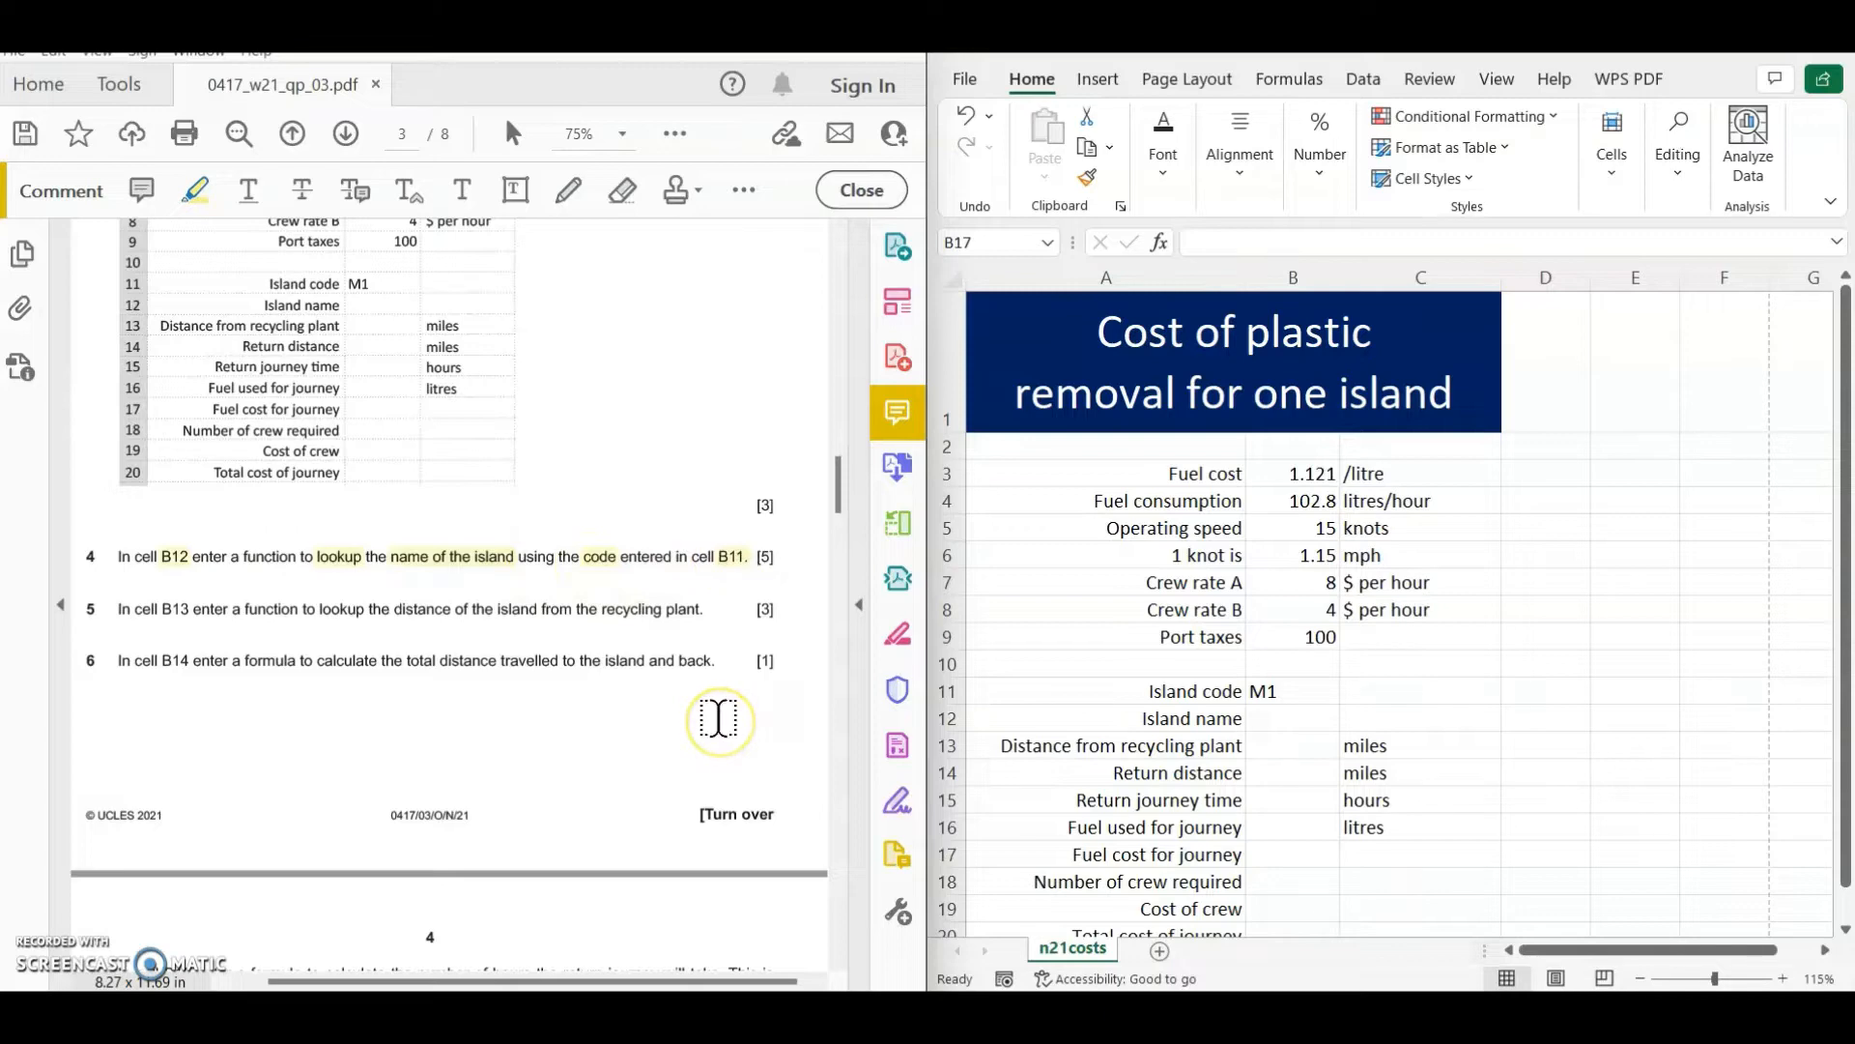
# - Select cell B12, examine the Code and Island name columns in n21islands.csv, and return to the costs workbook
pyautogui.click(1308, 718)
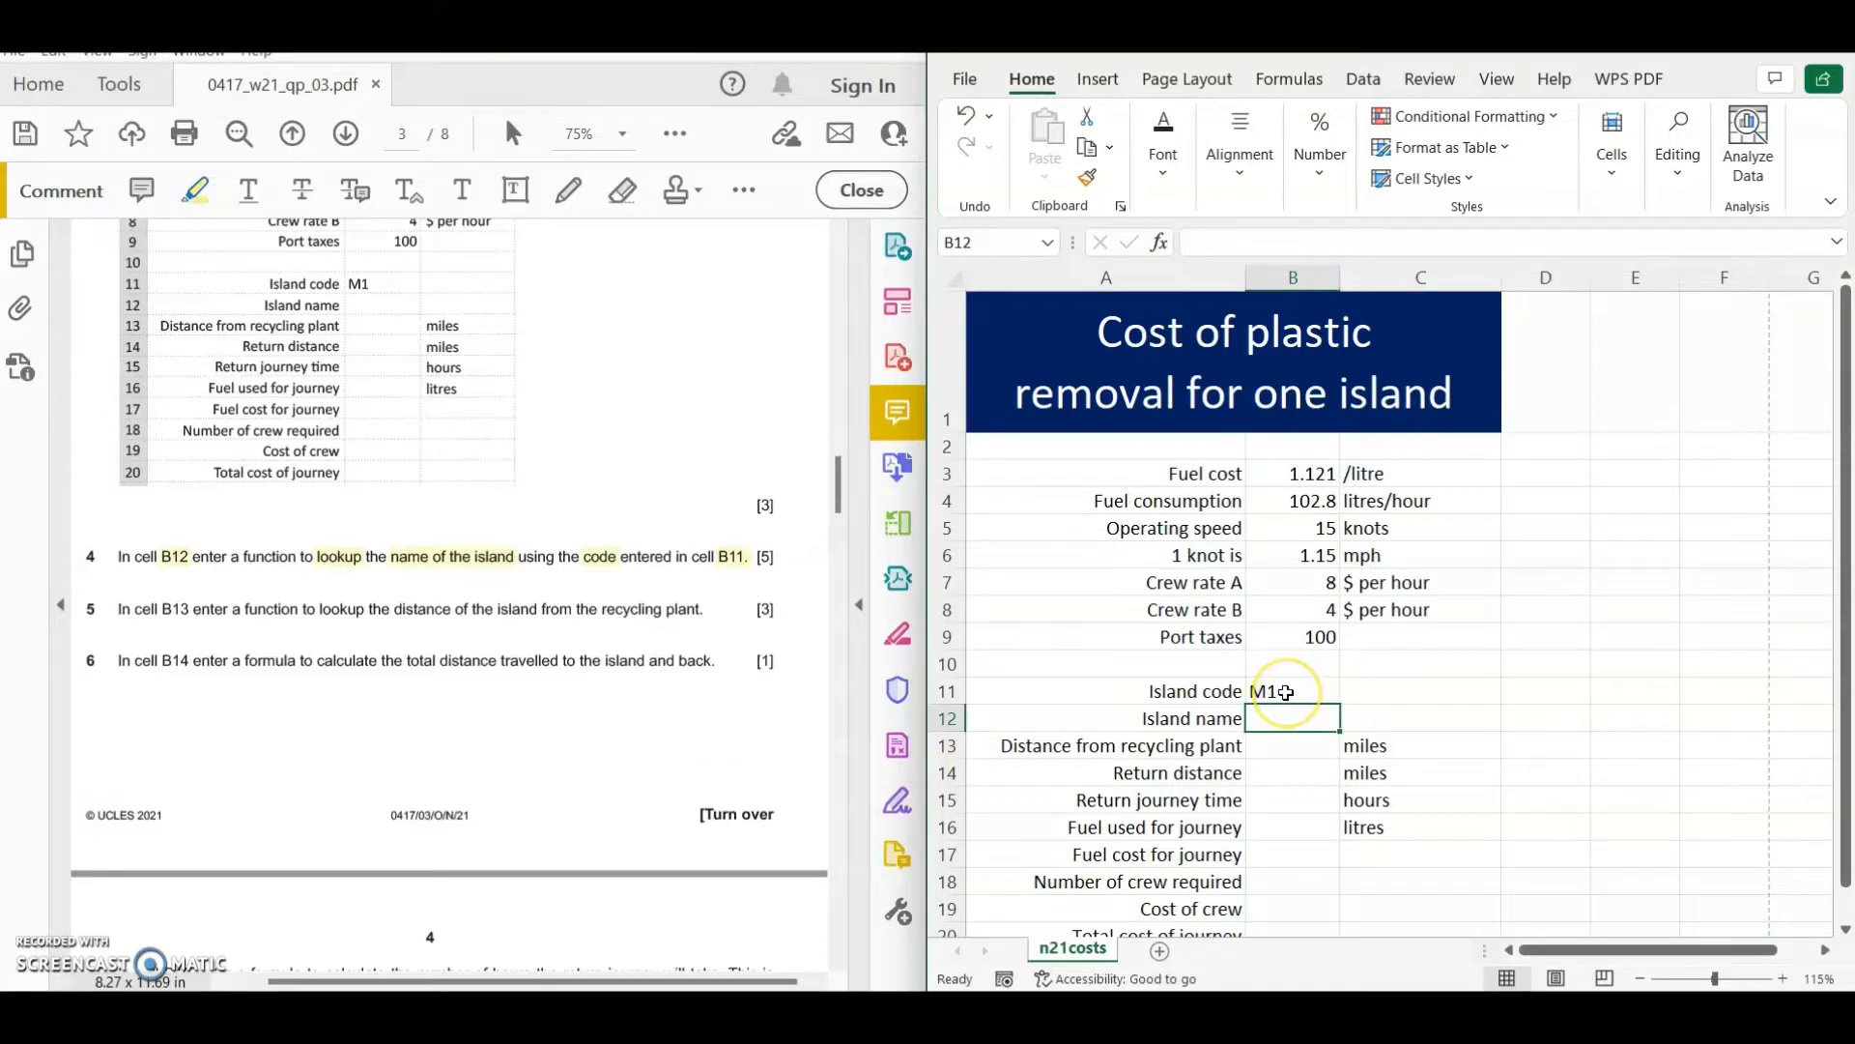
pyautogui.click(1281, 716)
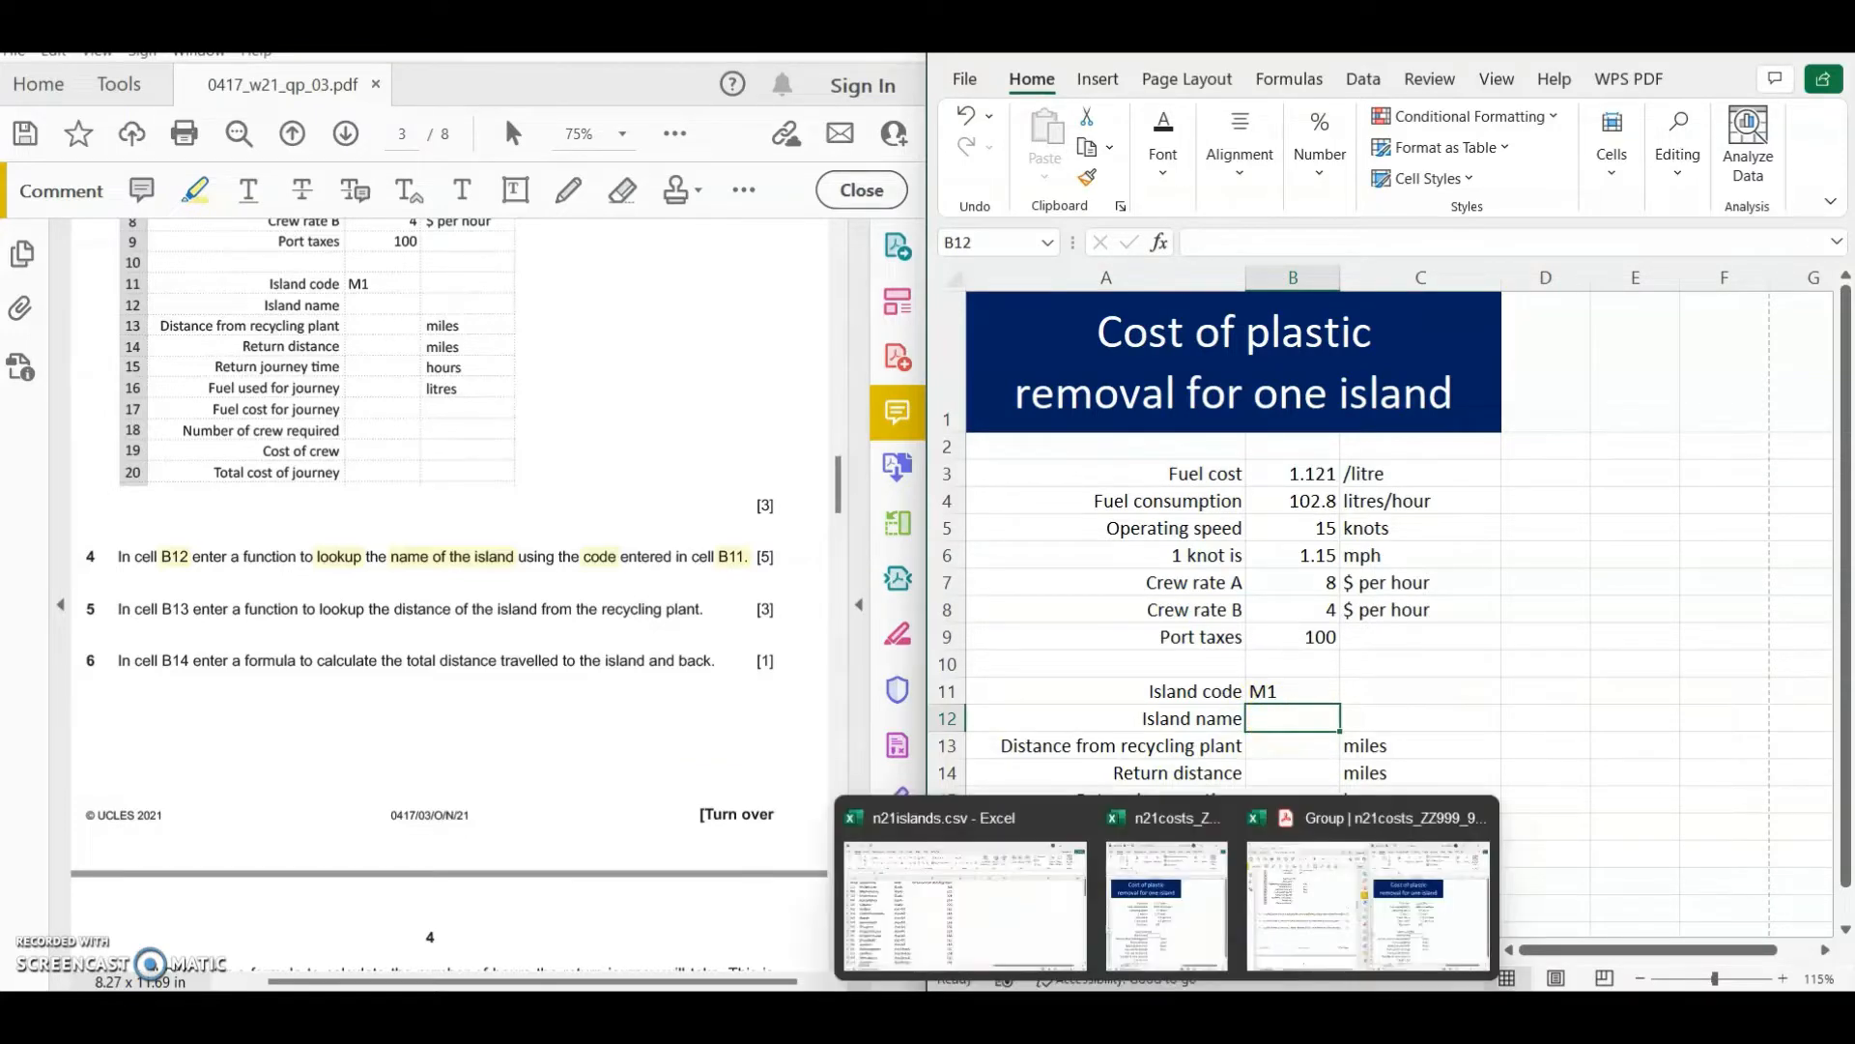
pyautogui.click(961, 892)
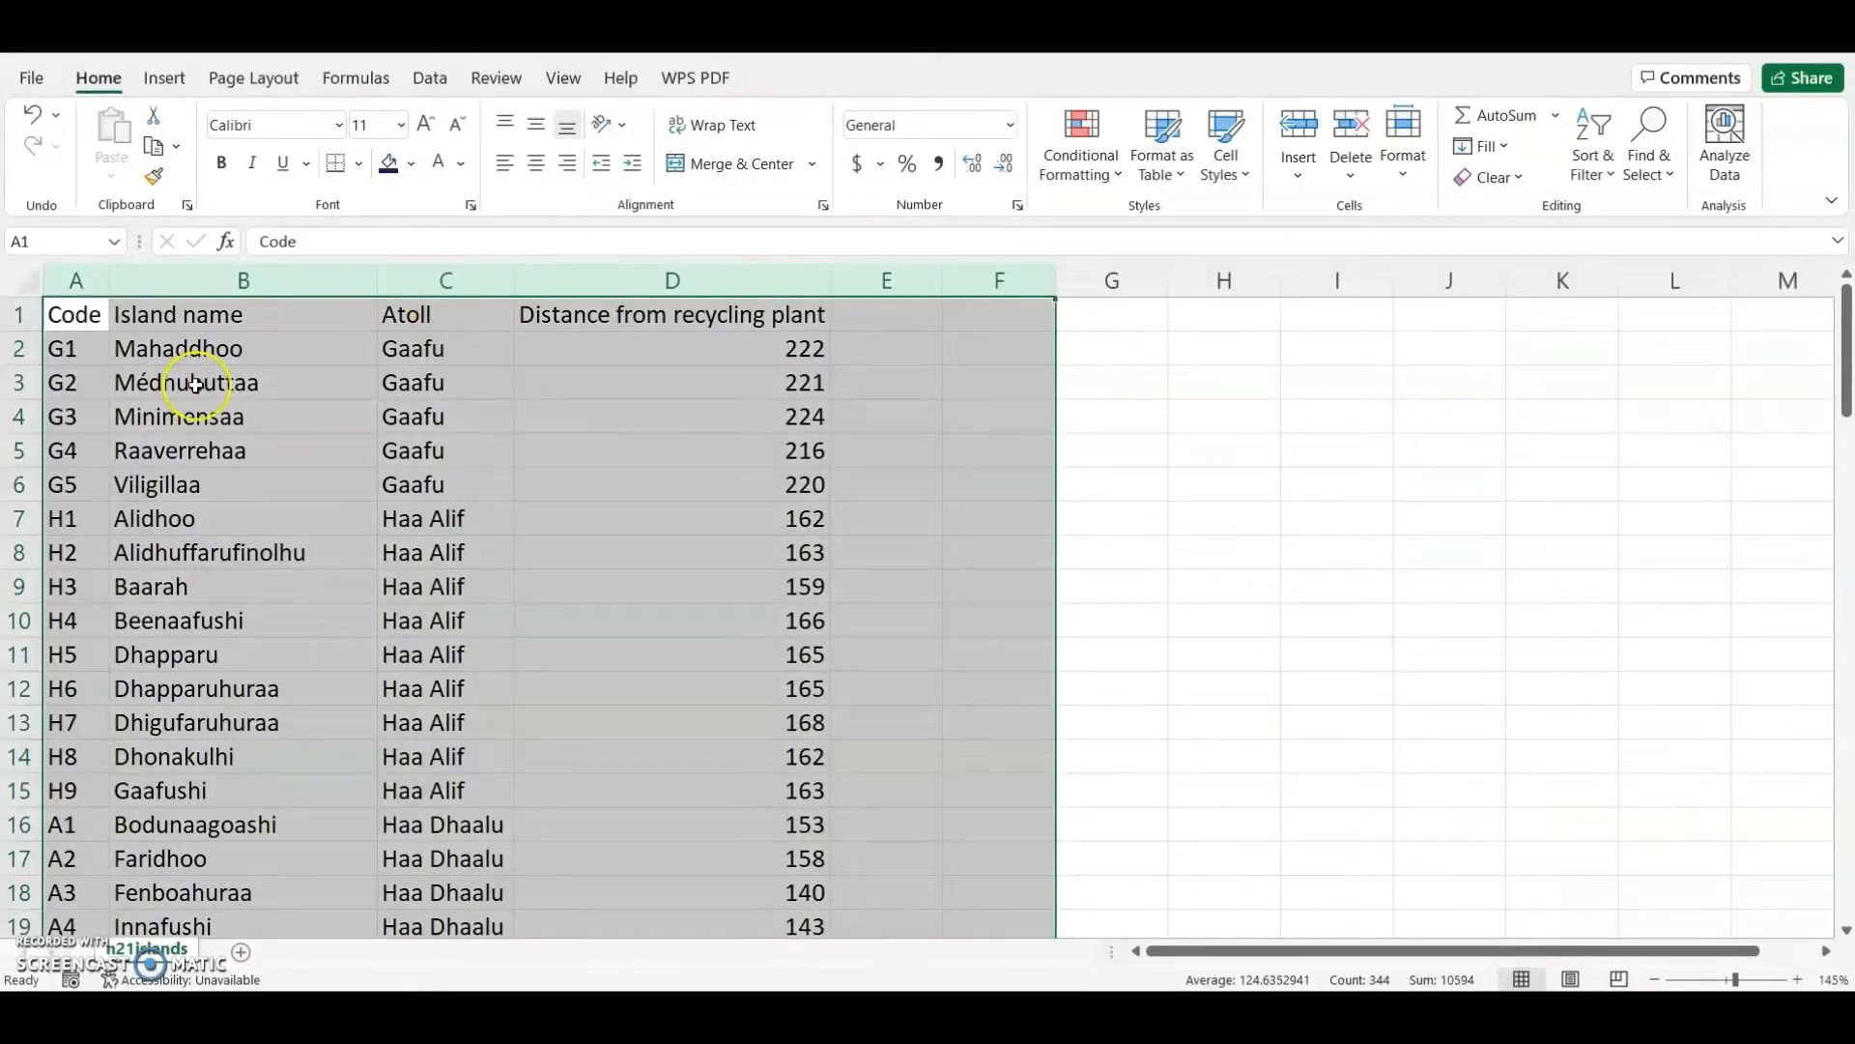
pyautogui.click(570, 512)
pyautogui.click(221, 282)
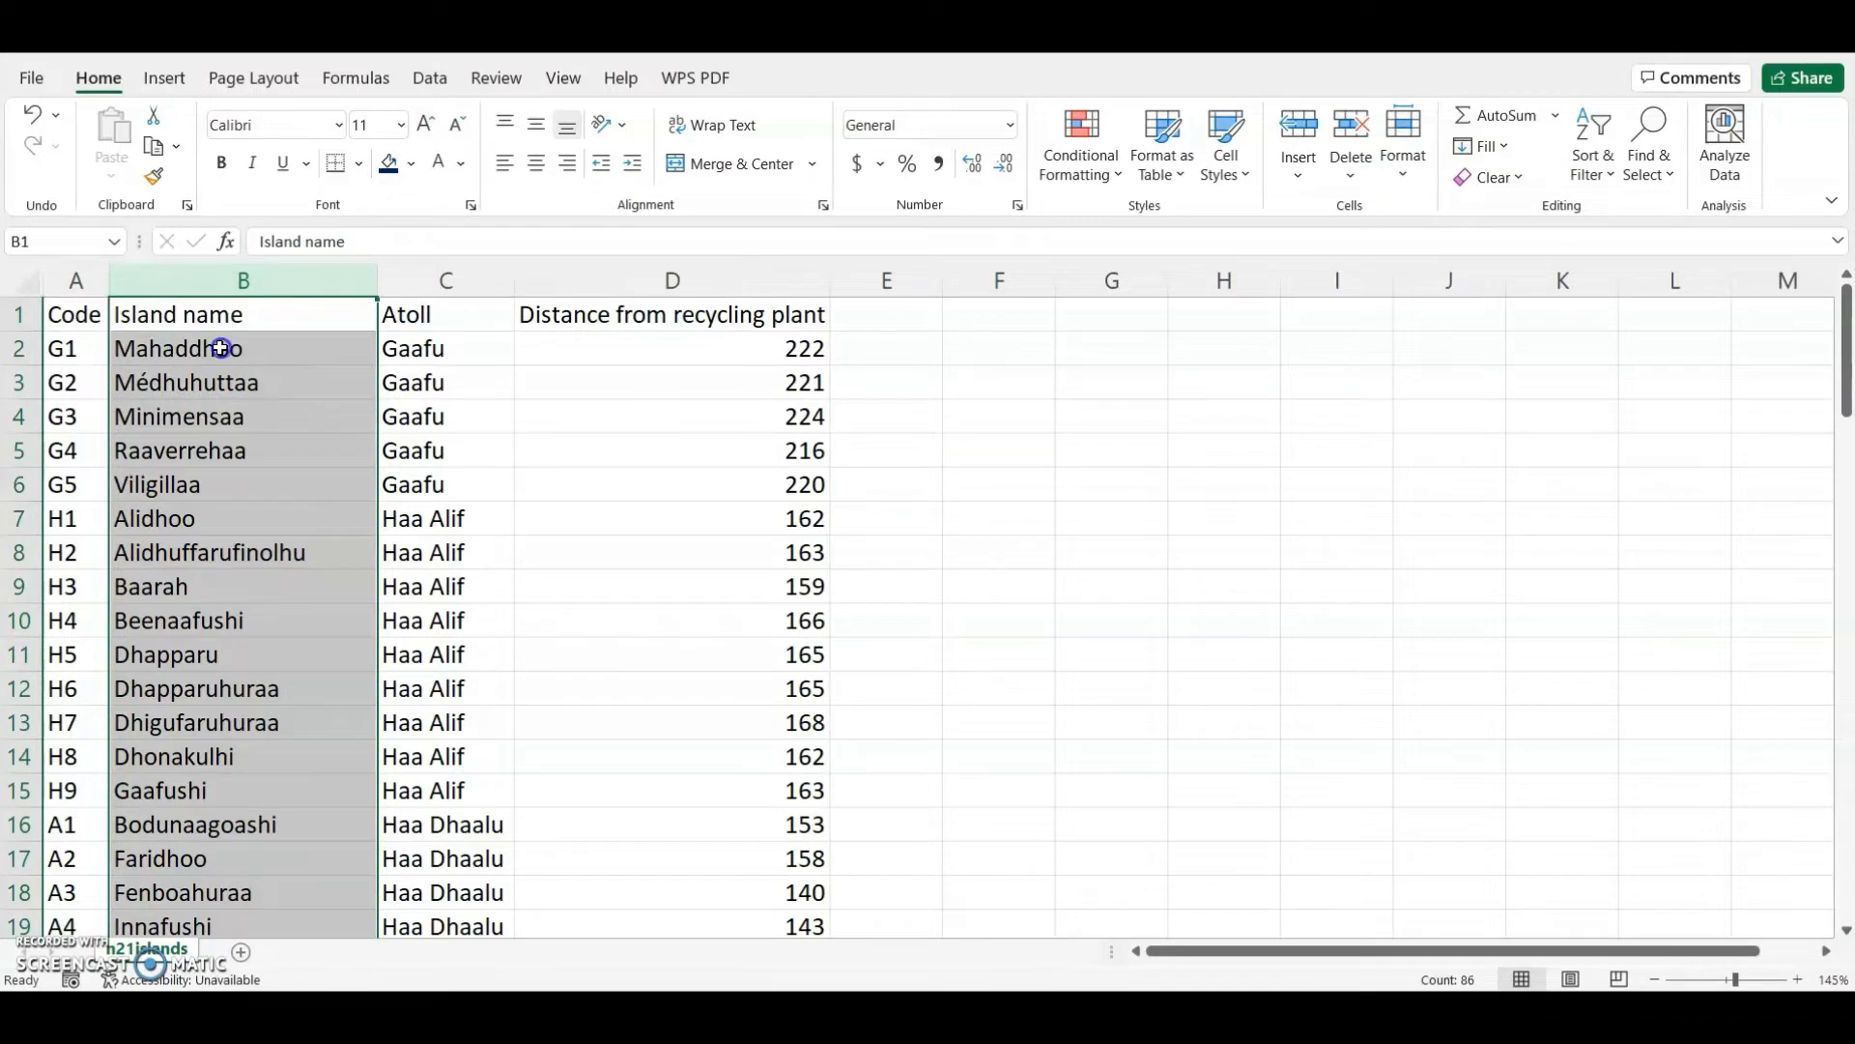
pyautogui.click(220, 348)
pyautogui.click(77, 280)
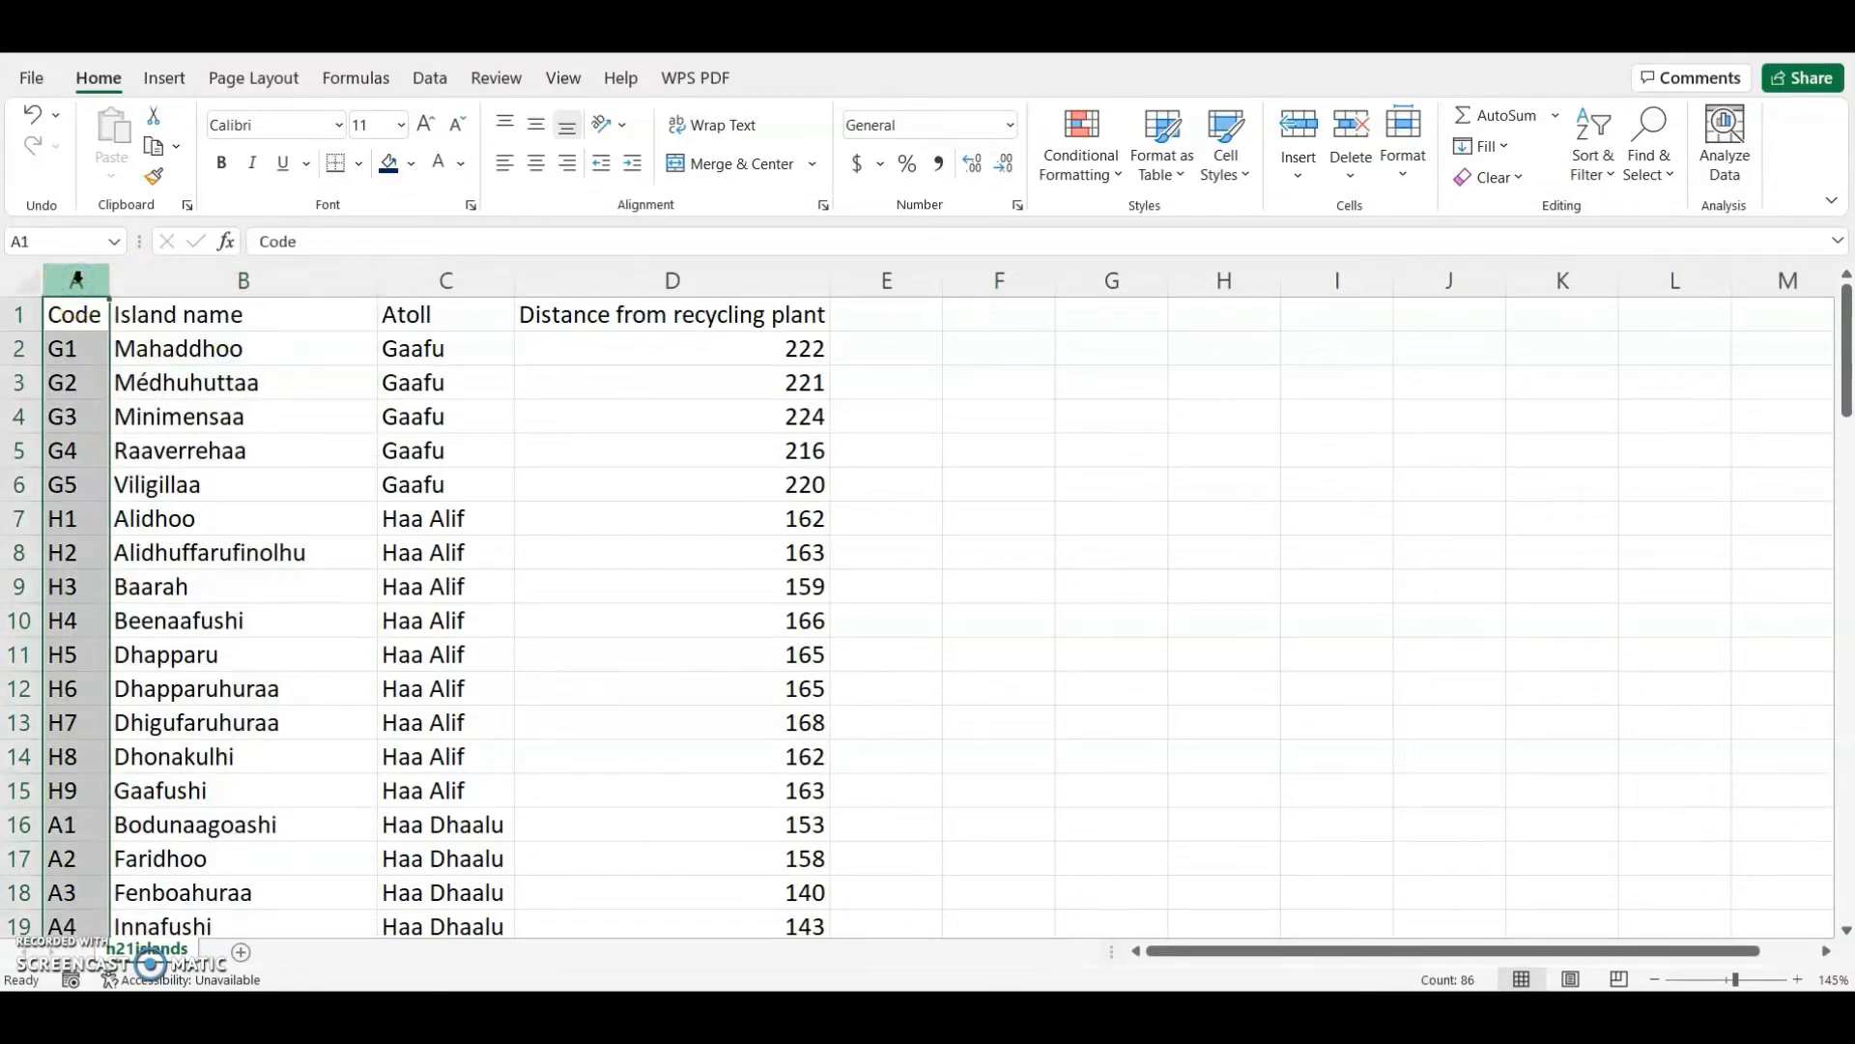
pyautogui.moveTo(1167, 1015)
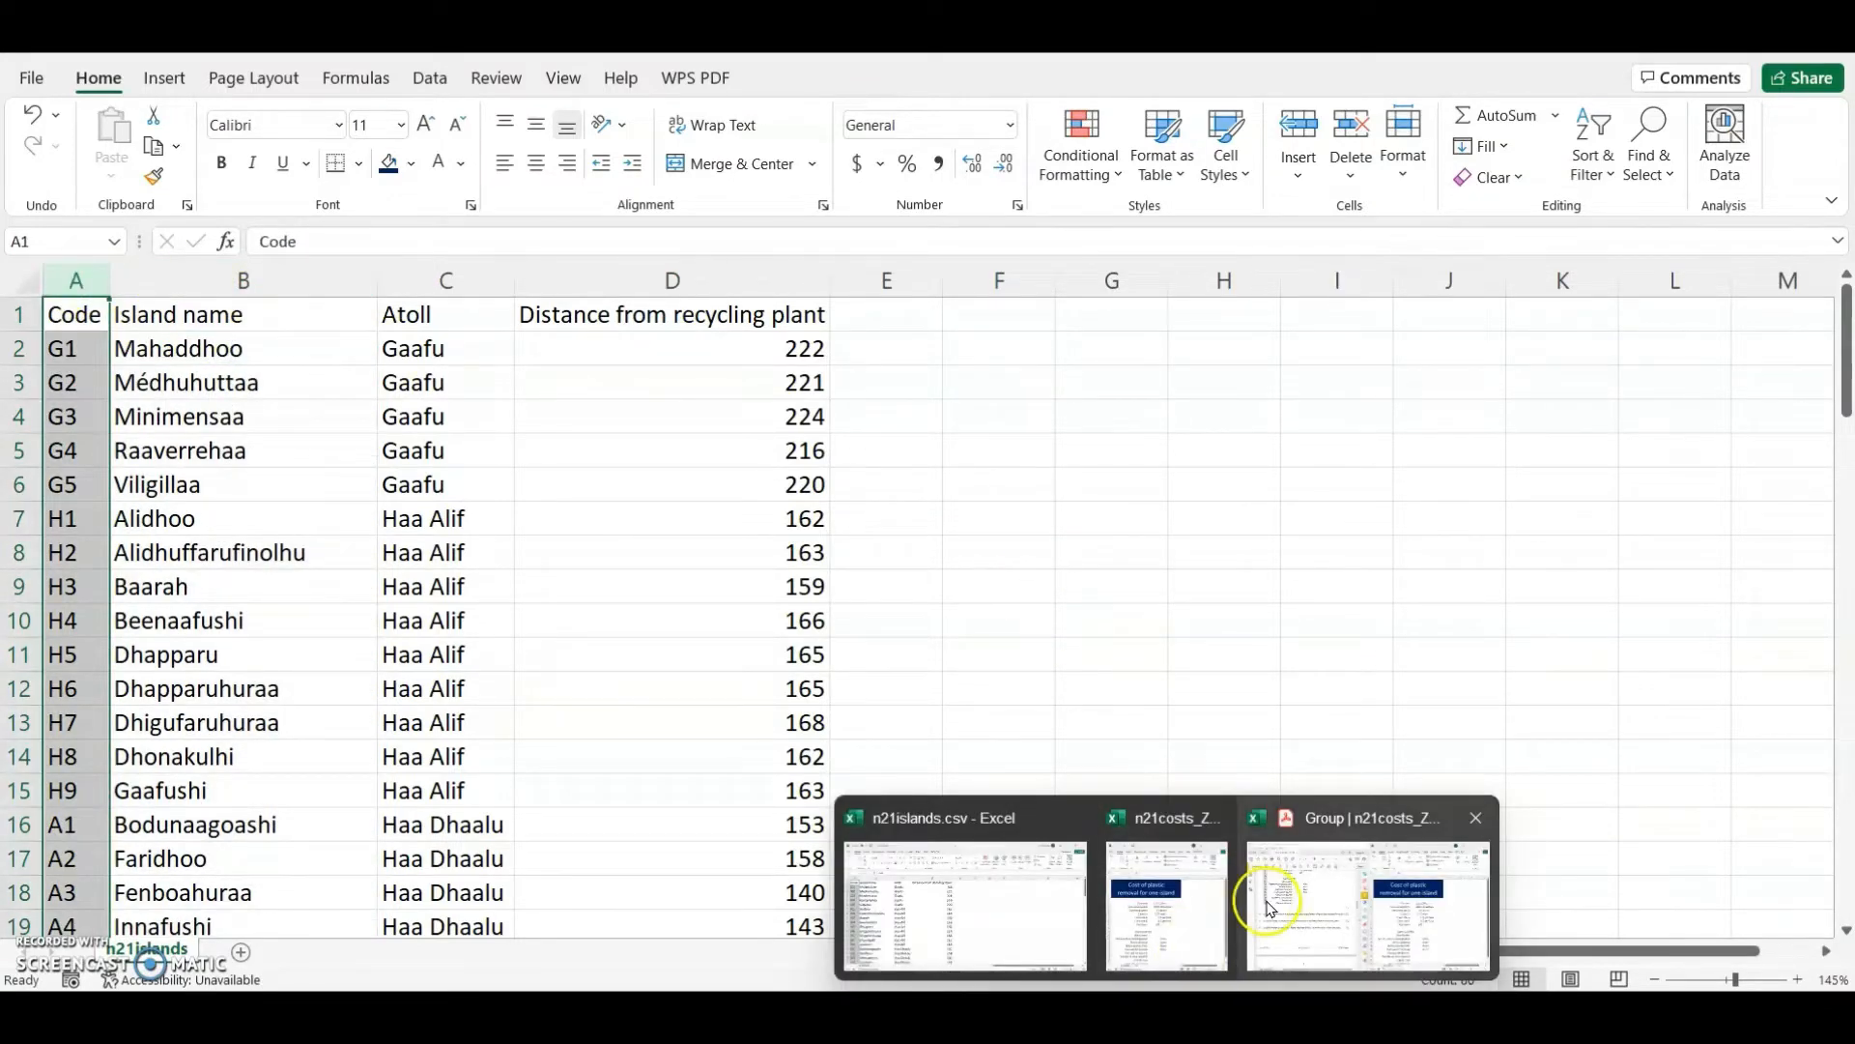
pyautogui.click(1212, 894)
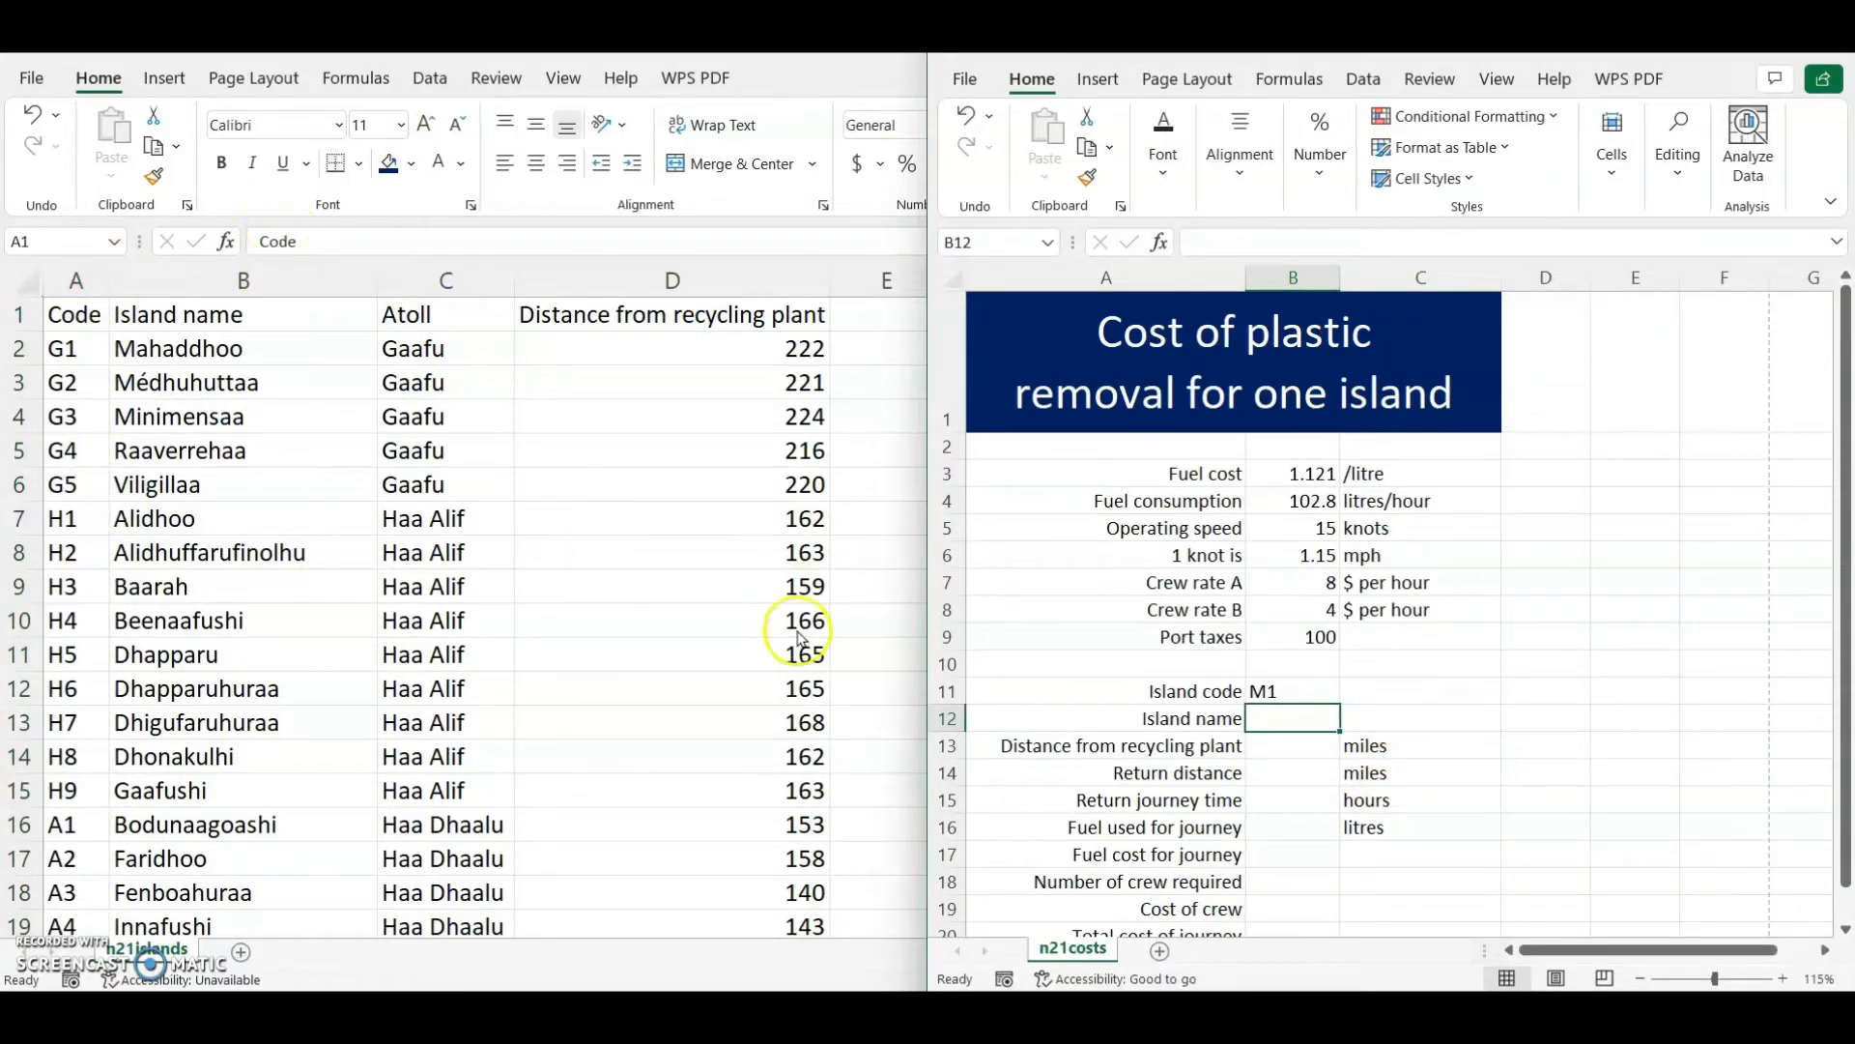
# - Start a VLOOKUP in B12 with B11 as the lookup value and n21islands.csv range $A$2:$B$86 as the table array
pyautogui.write('=v')
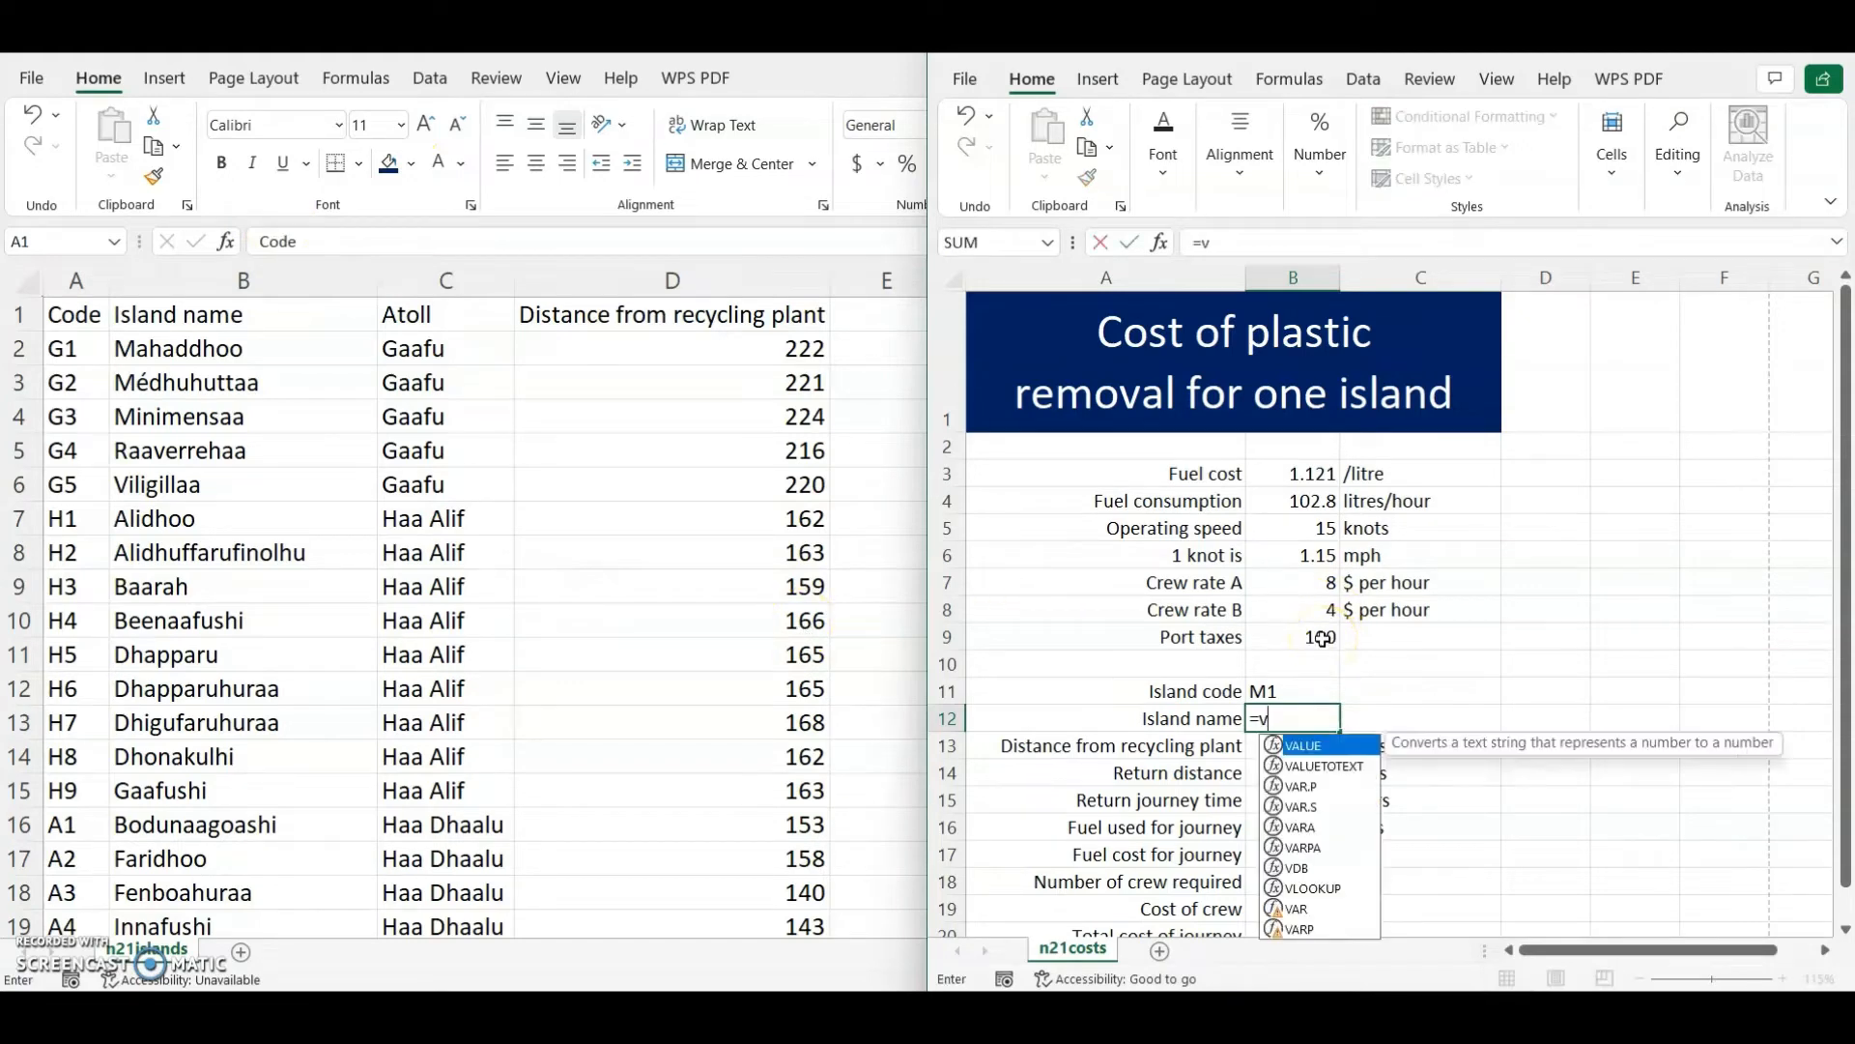
pyautogui.write('lookup(')
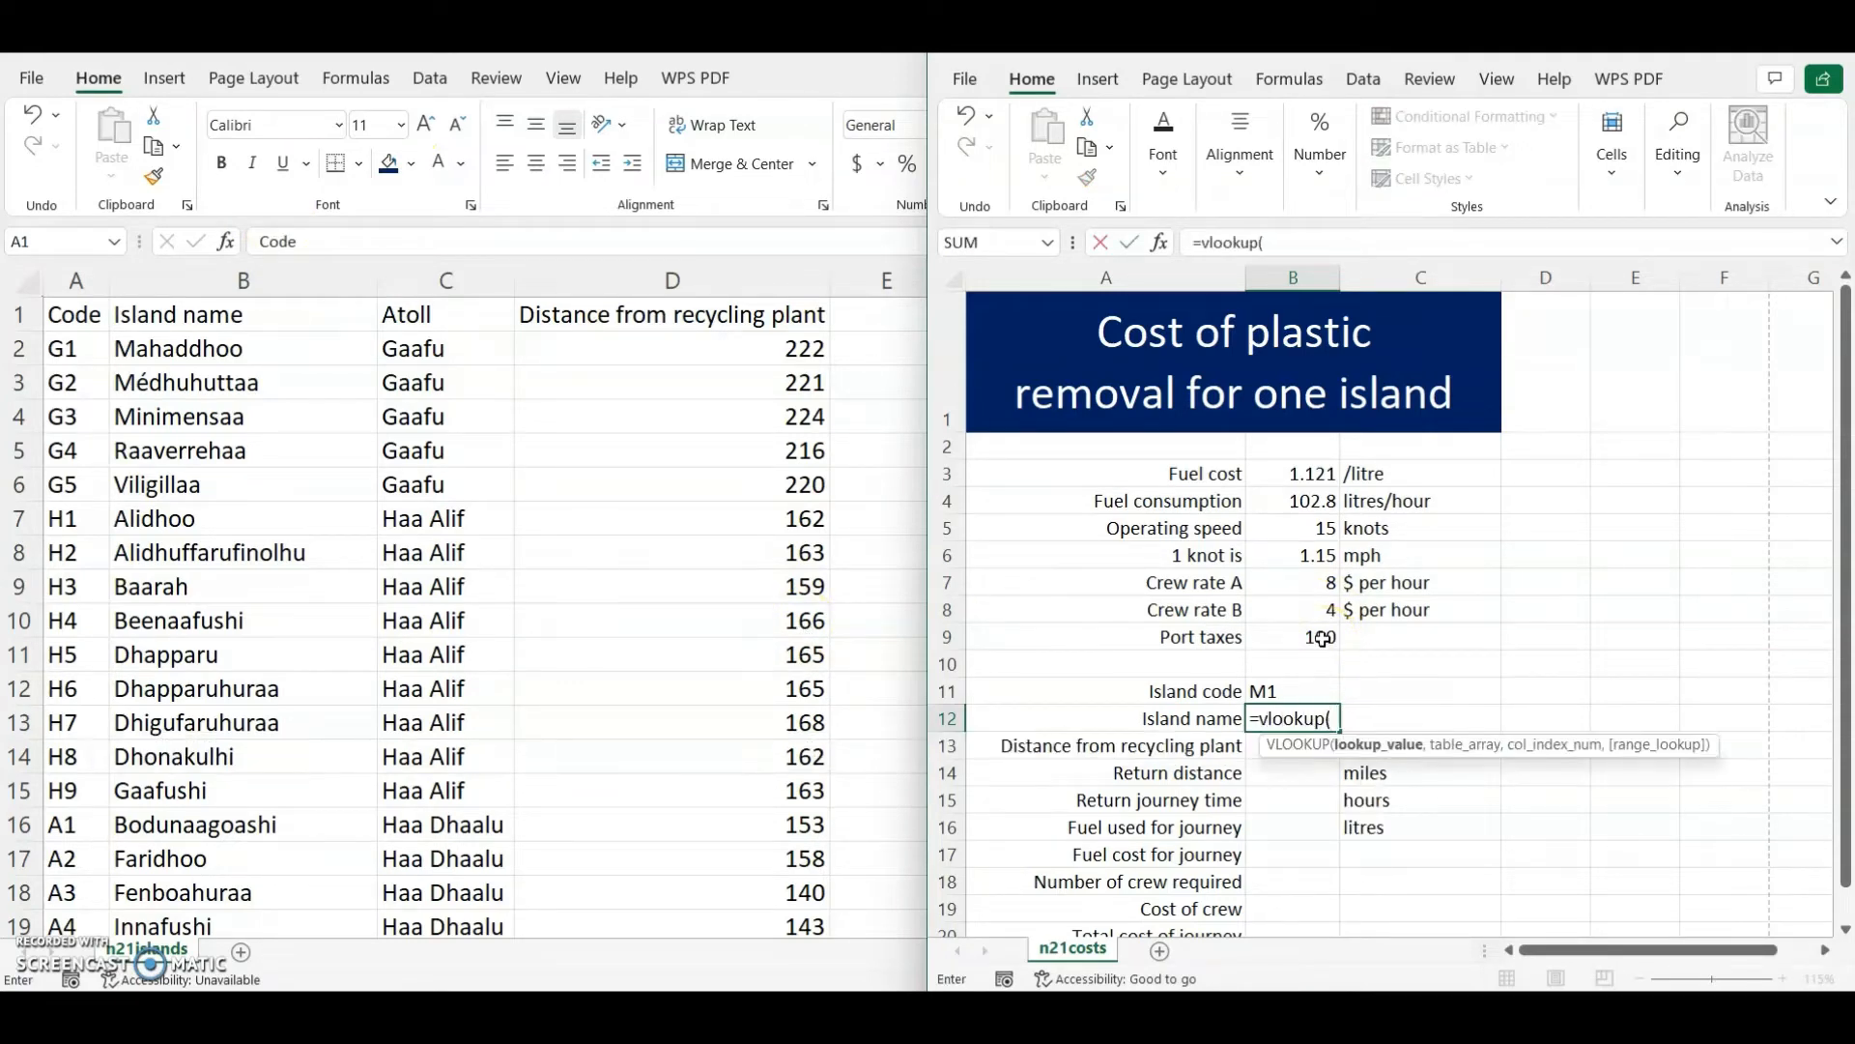
pyautogui.click(1289, 688)
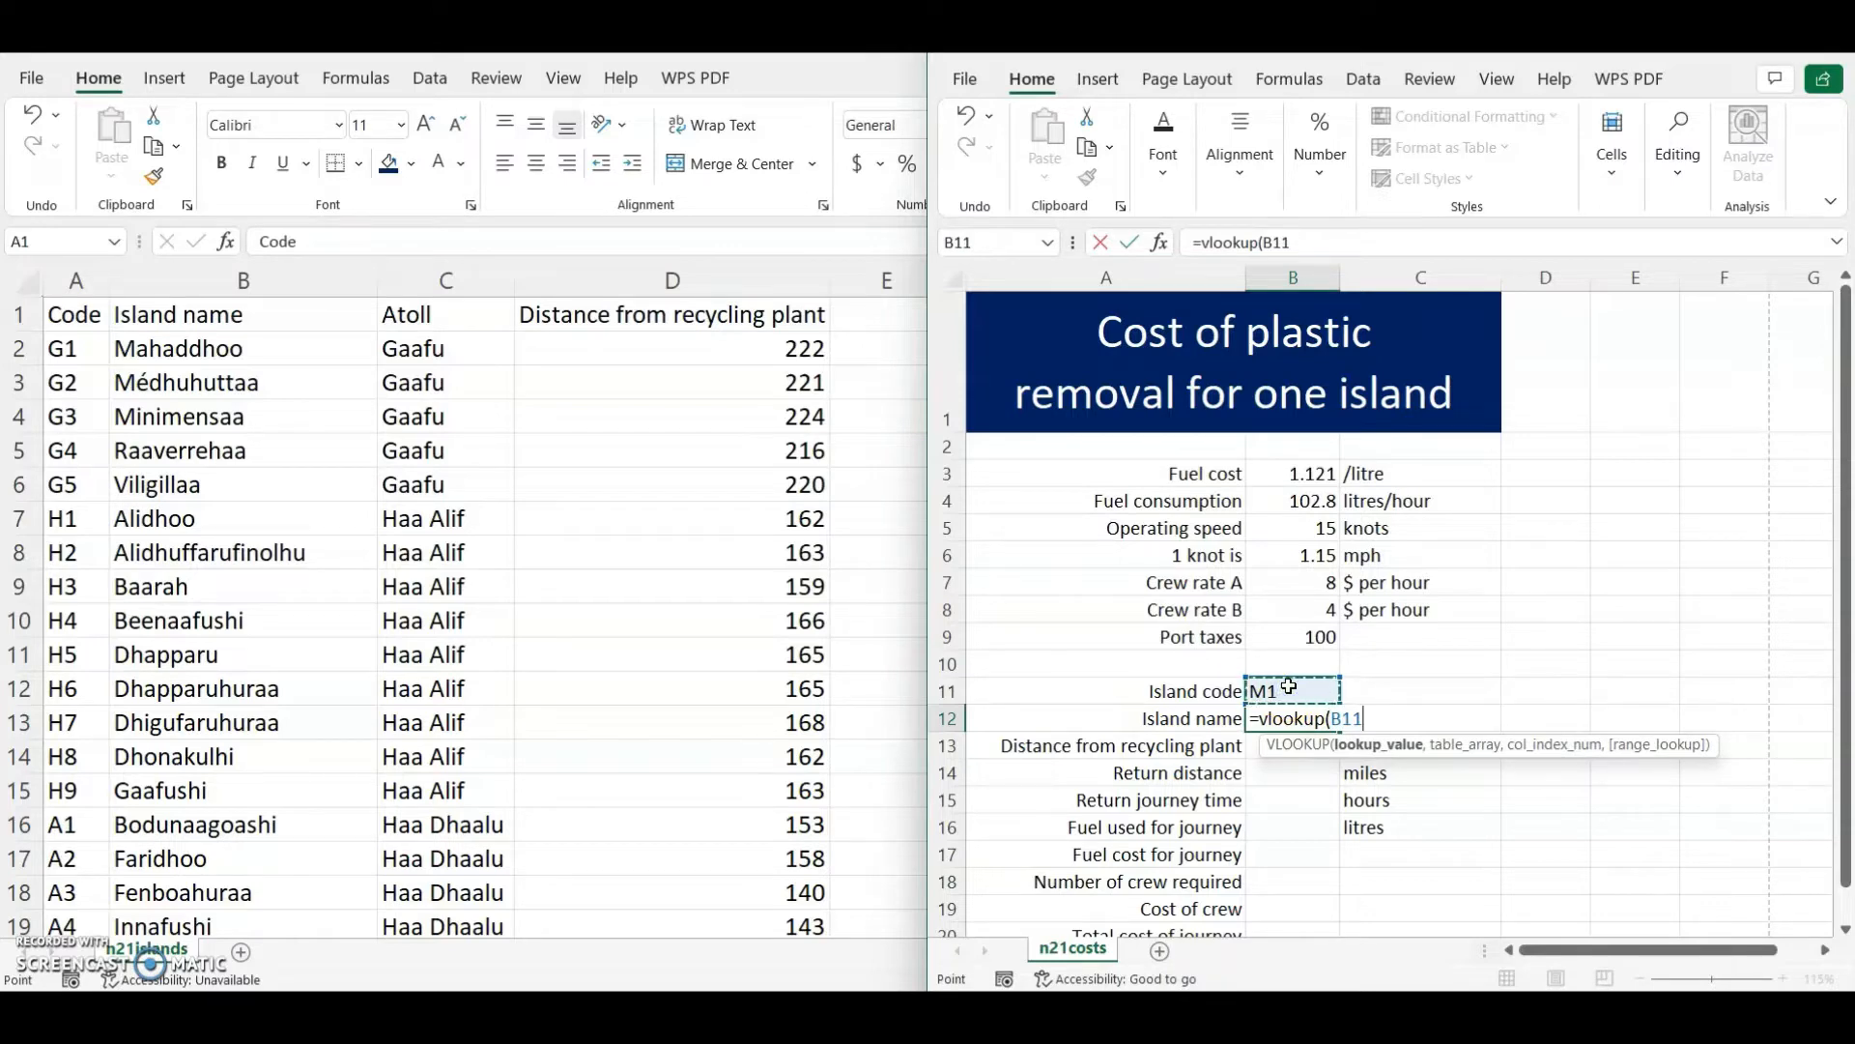
pyautogui.write(',')
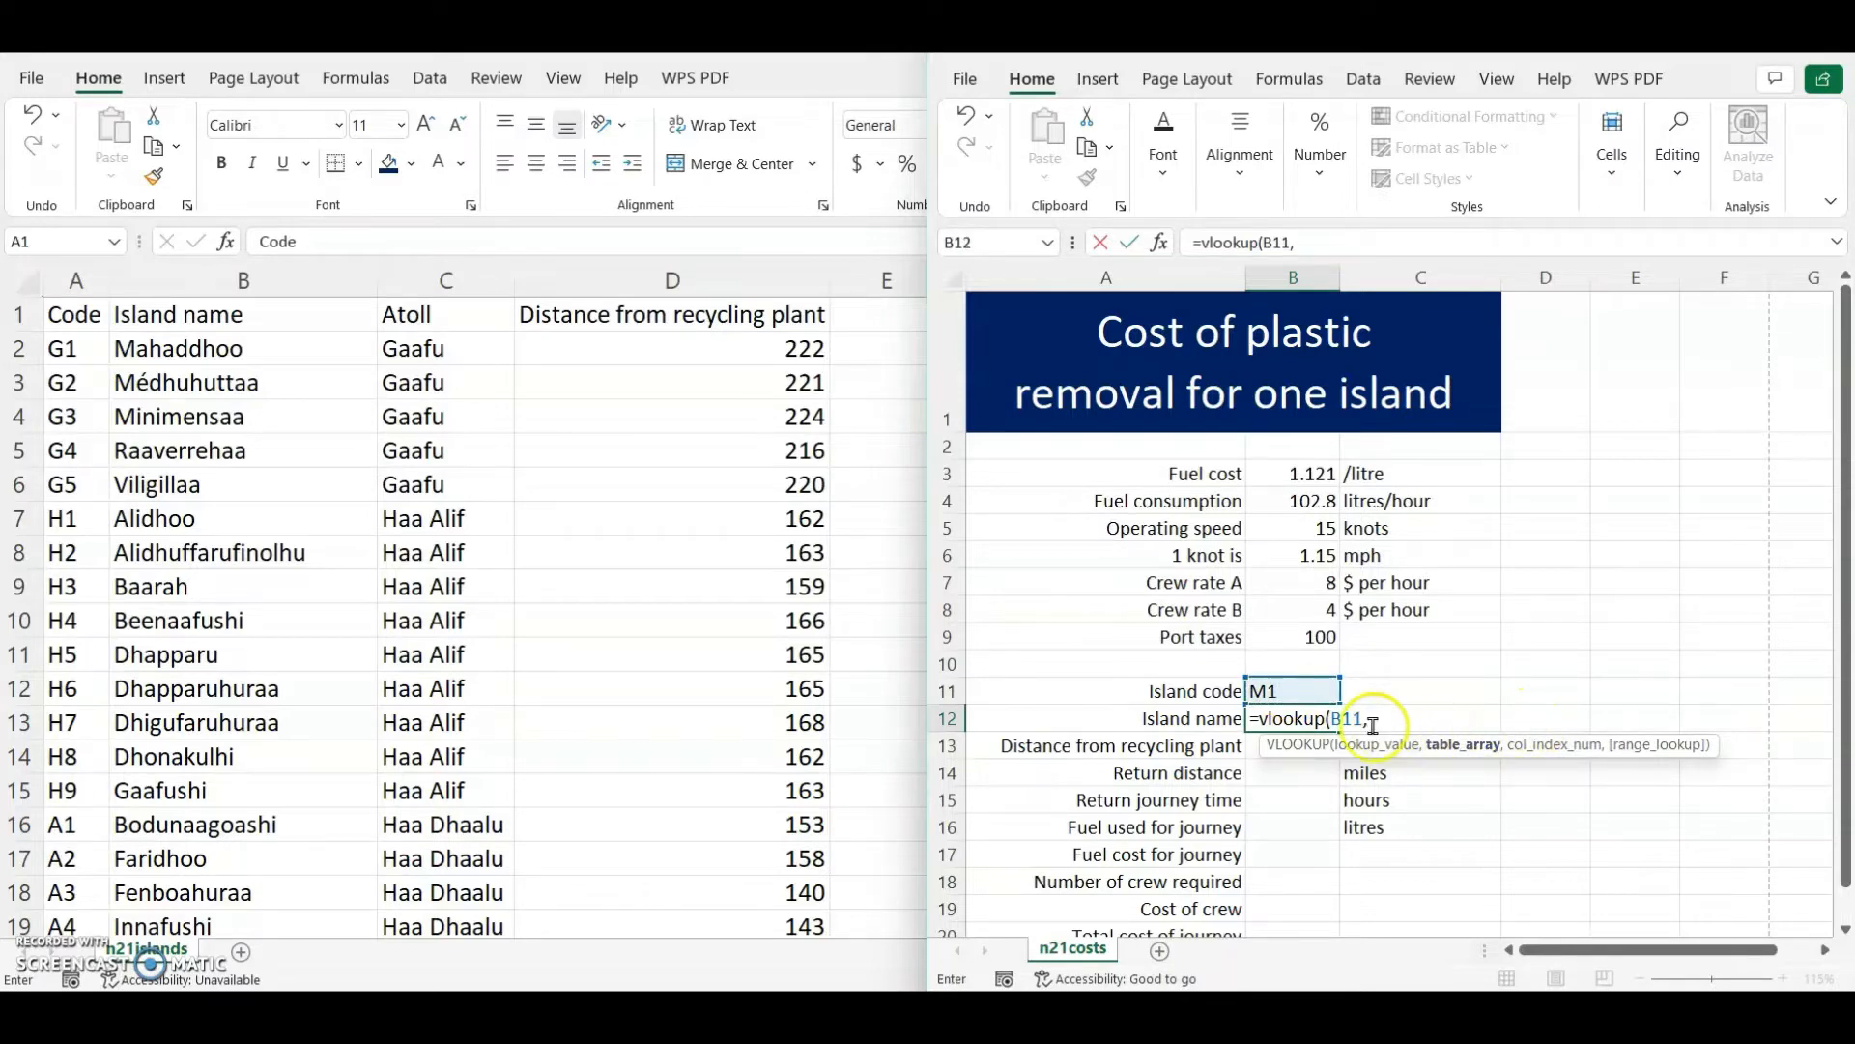
pyautogui.moveTo(59, 348); pyautogui.dragTo(346, 848)
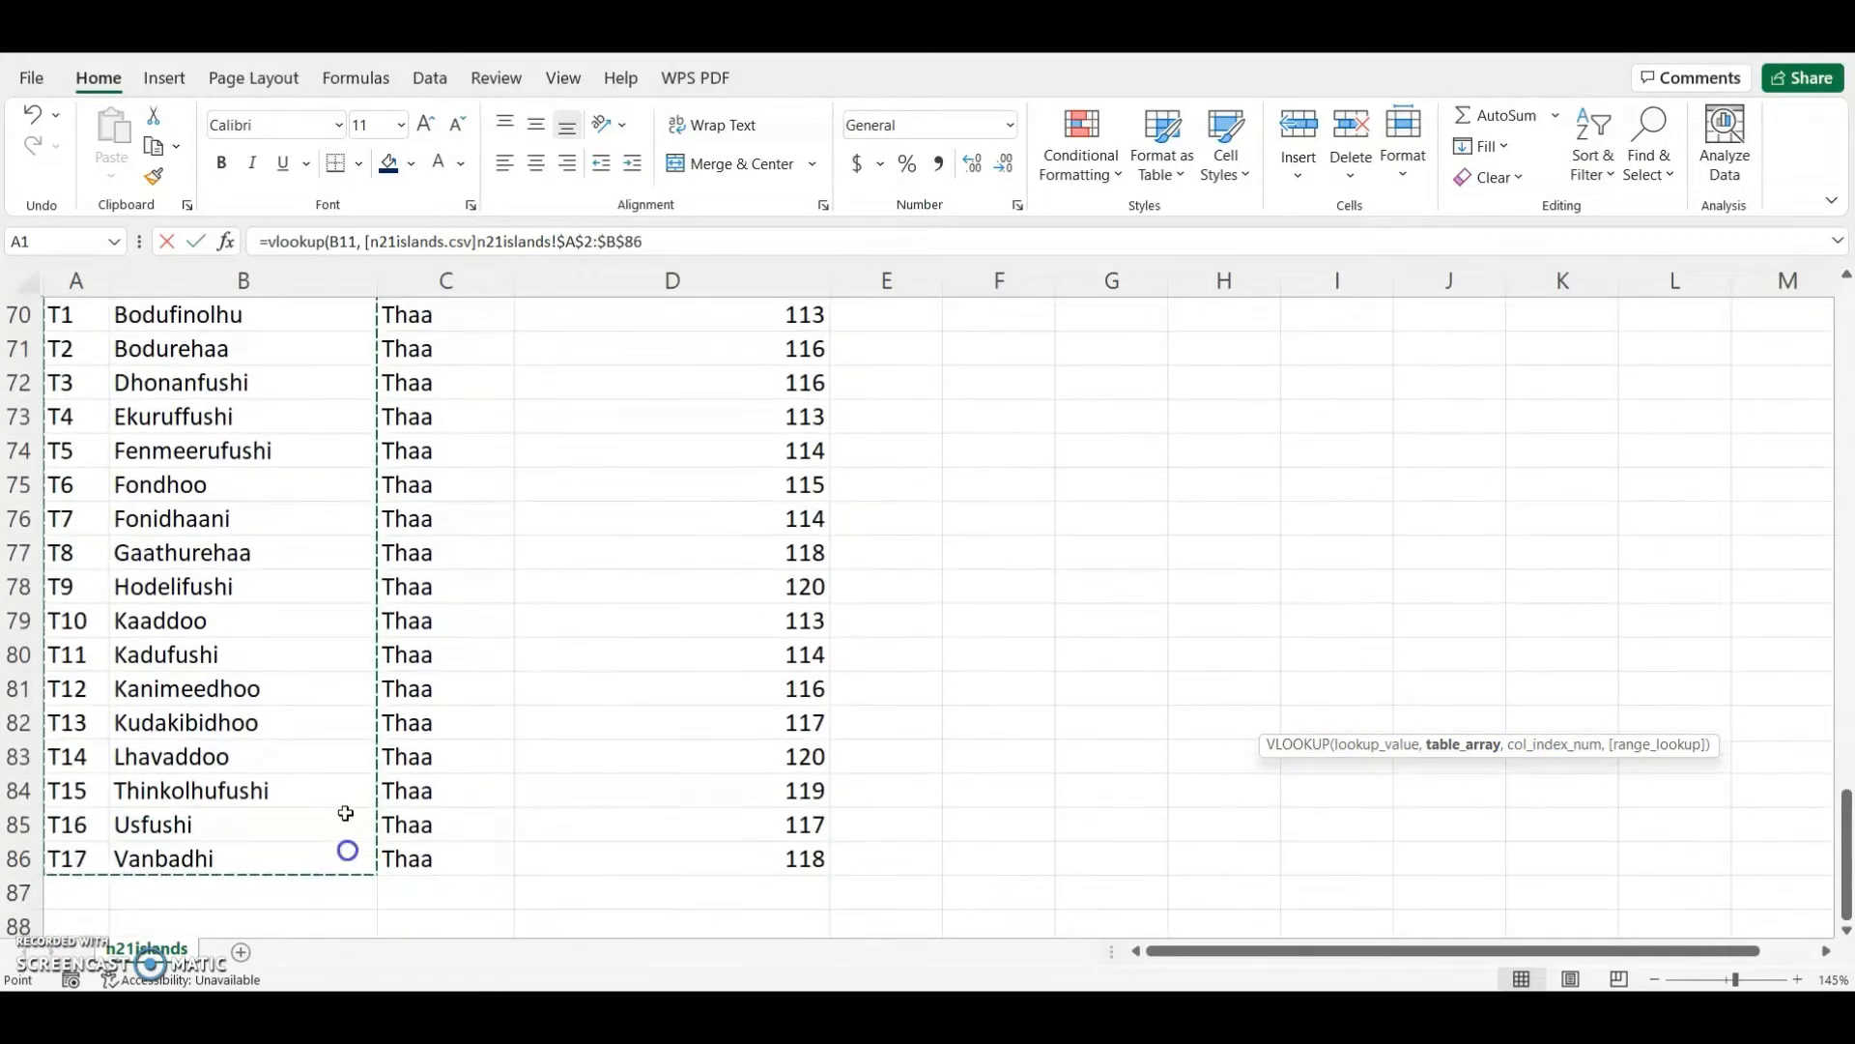
pyautogui.scroll(20, 343, 811)
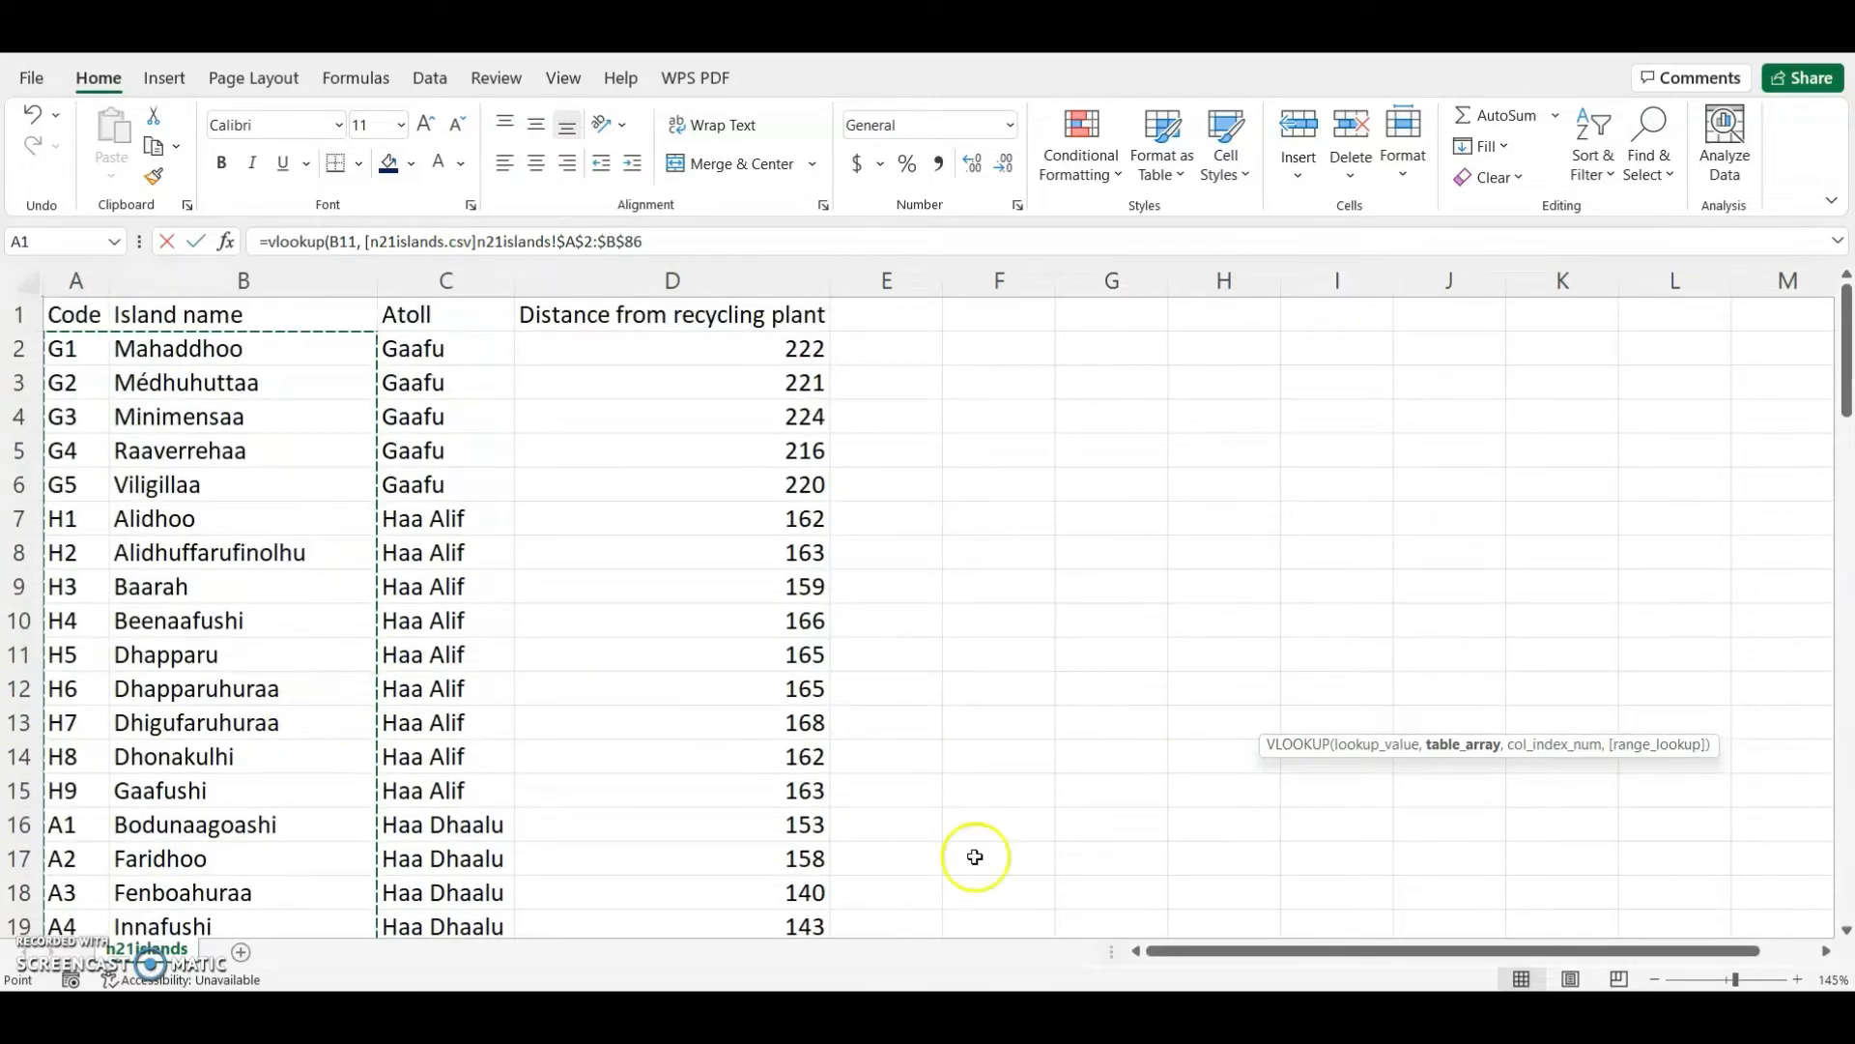
# - Complete the B12 VLOOKUP with column index 2 and an exact match (FALSE)
pyautogui.moveTo(1166, 1013)
pyautogui.write(', 2')
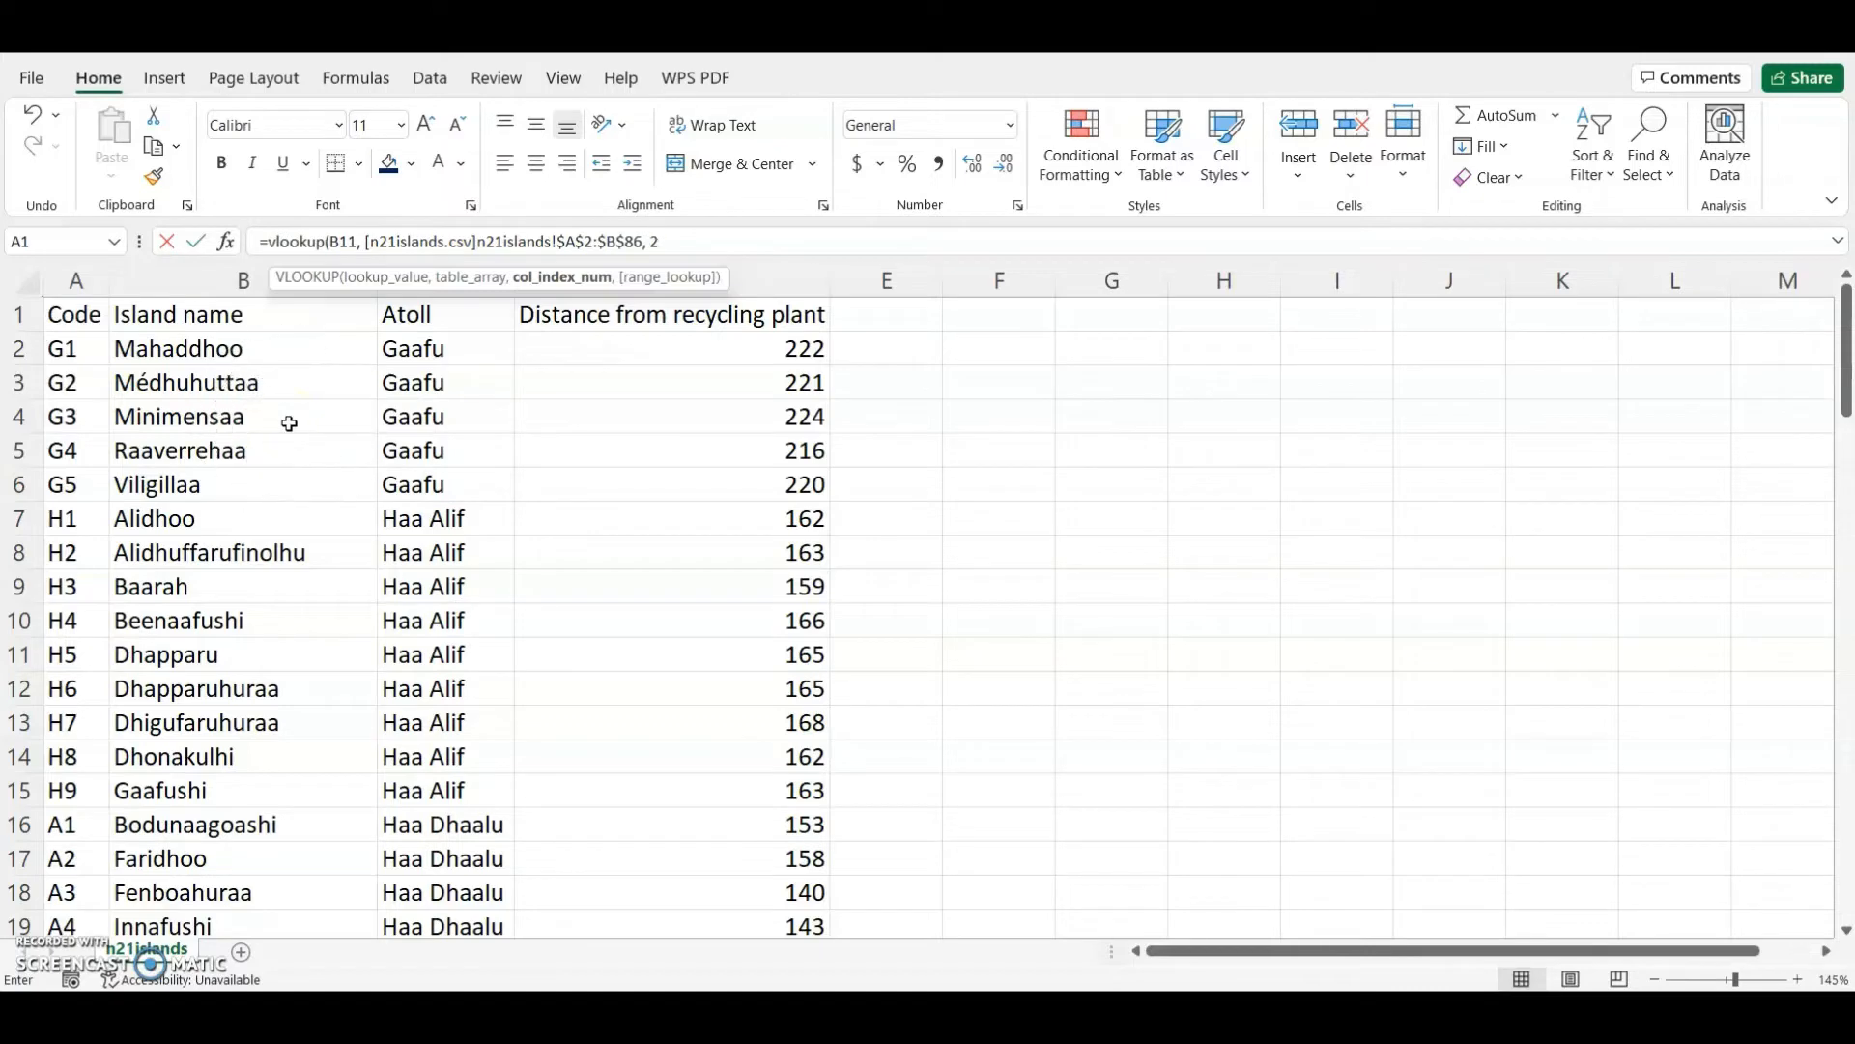
pyautogui.write(',')
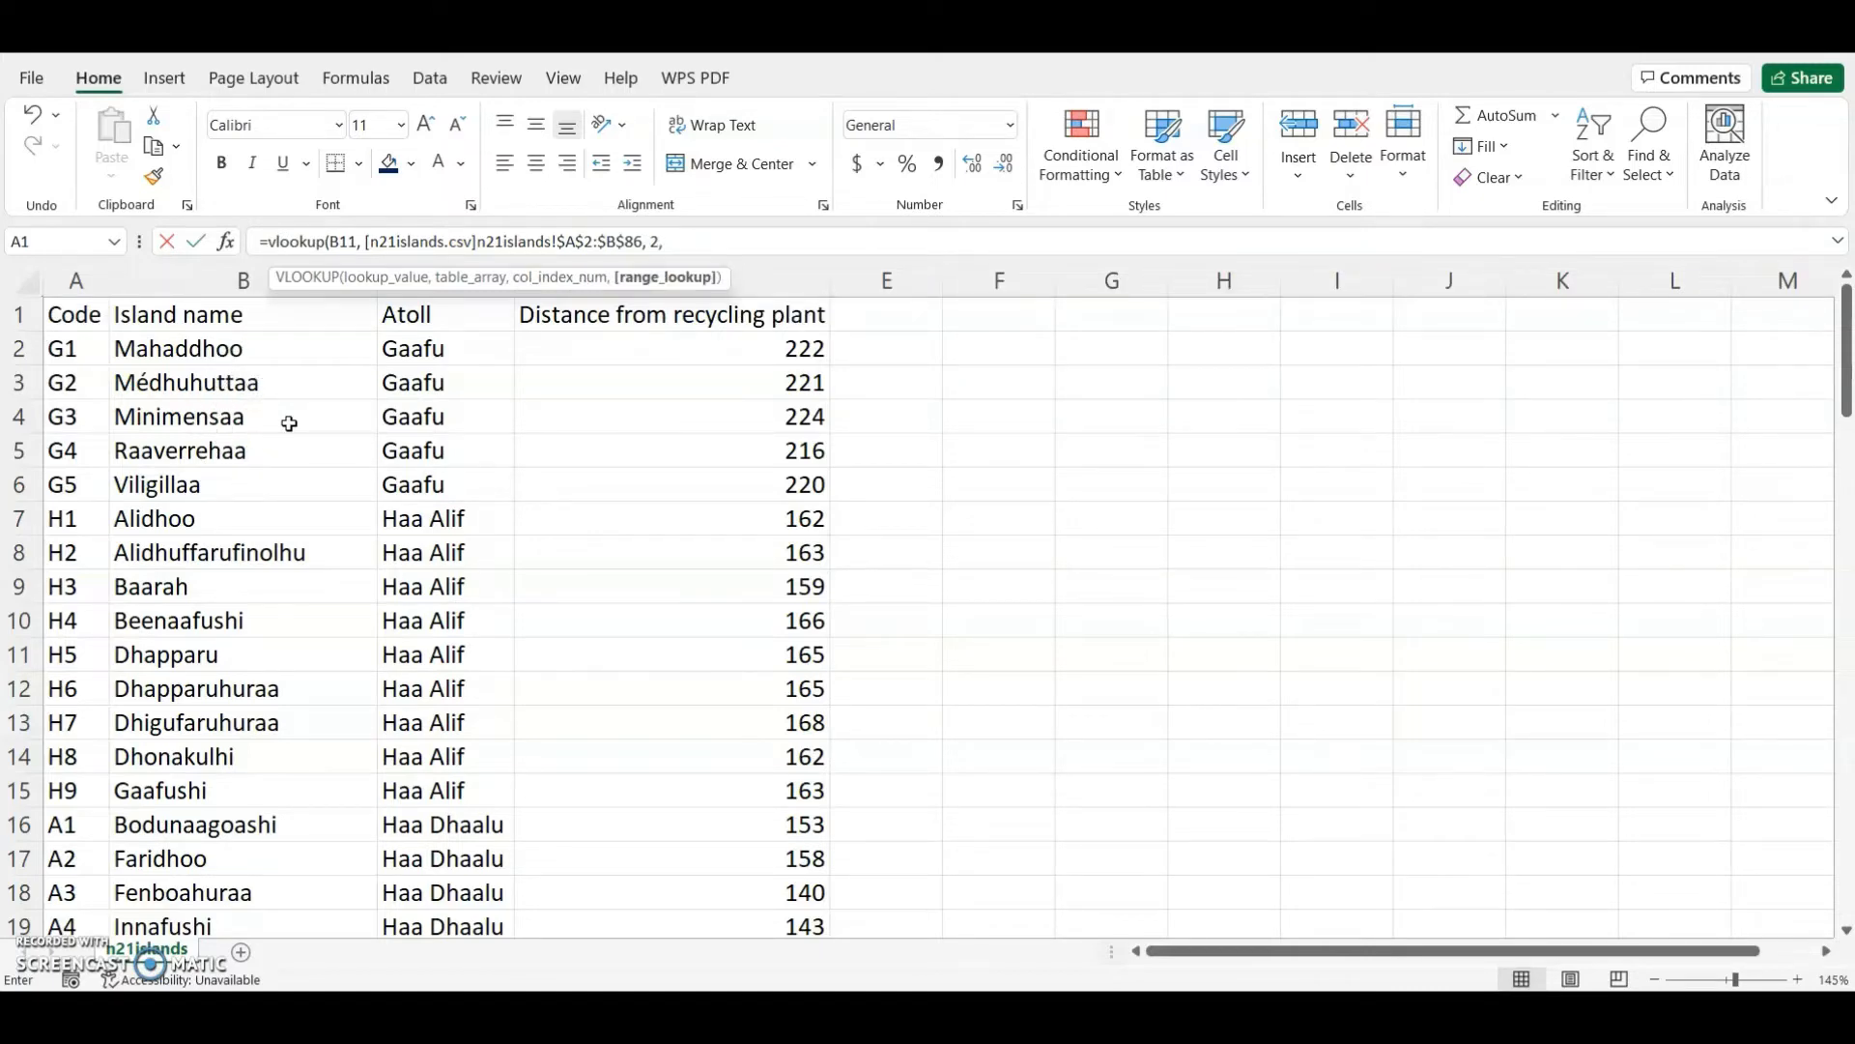
pyautogui.press('BackSpace')
pyautogui.write(',')
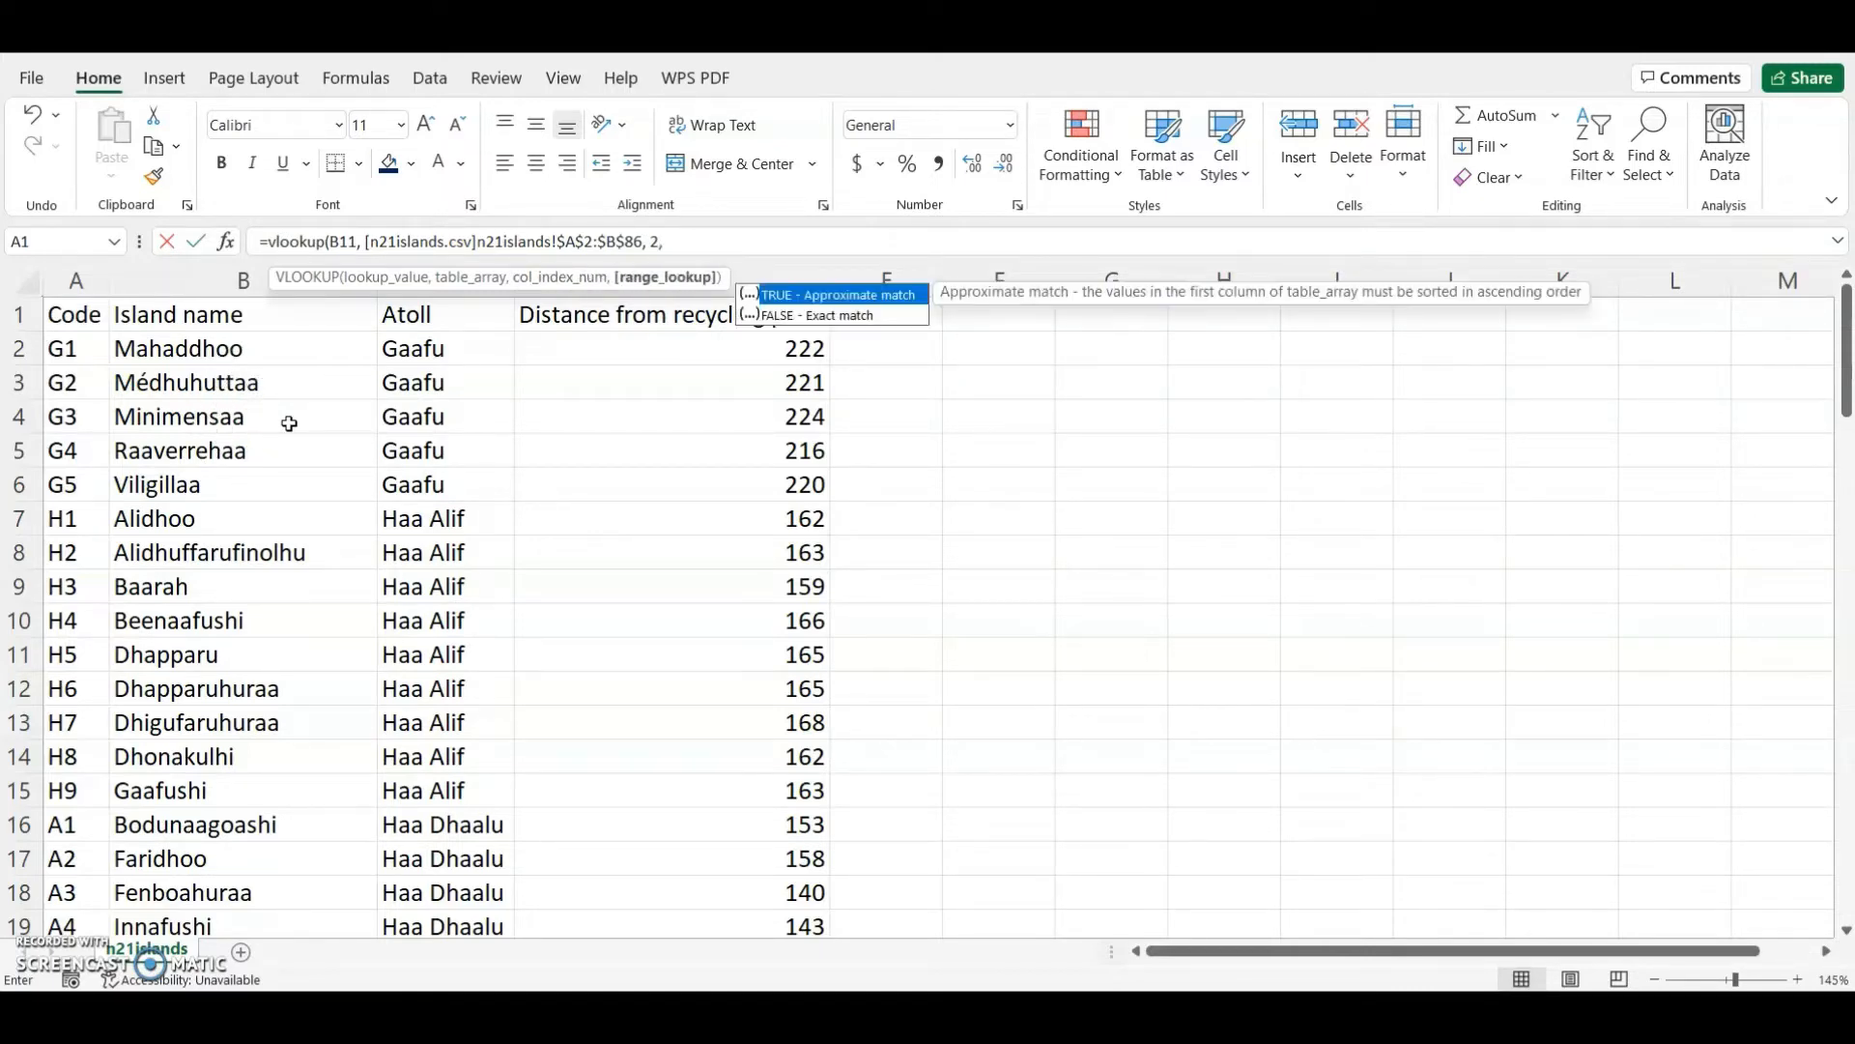
pyautogui.doubleClick(807, 316)
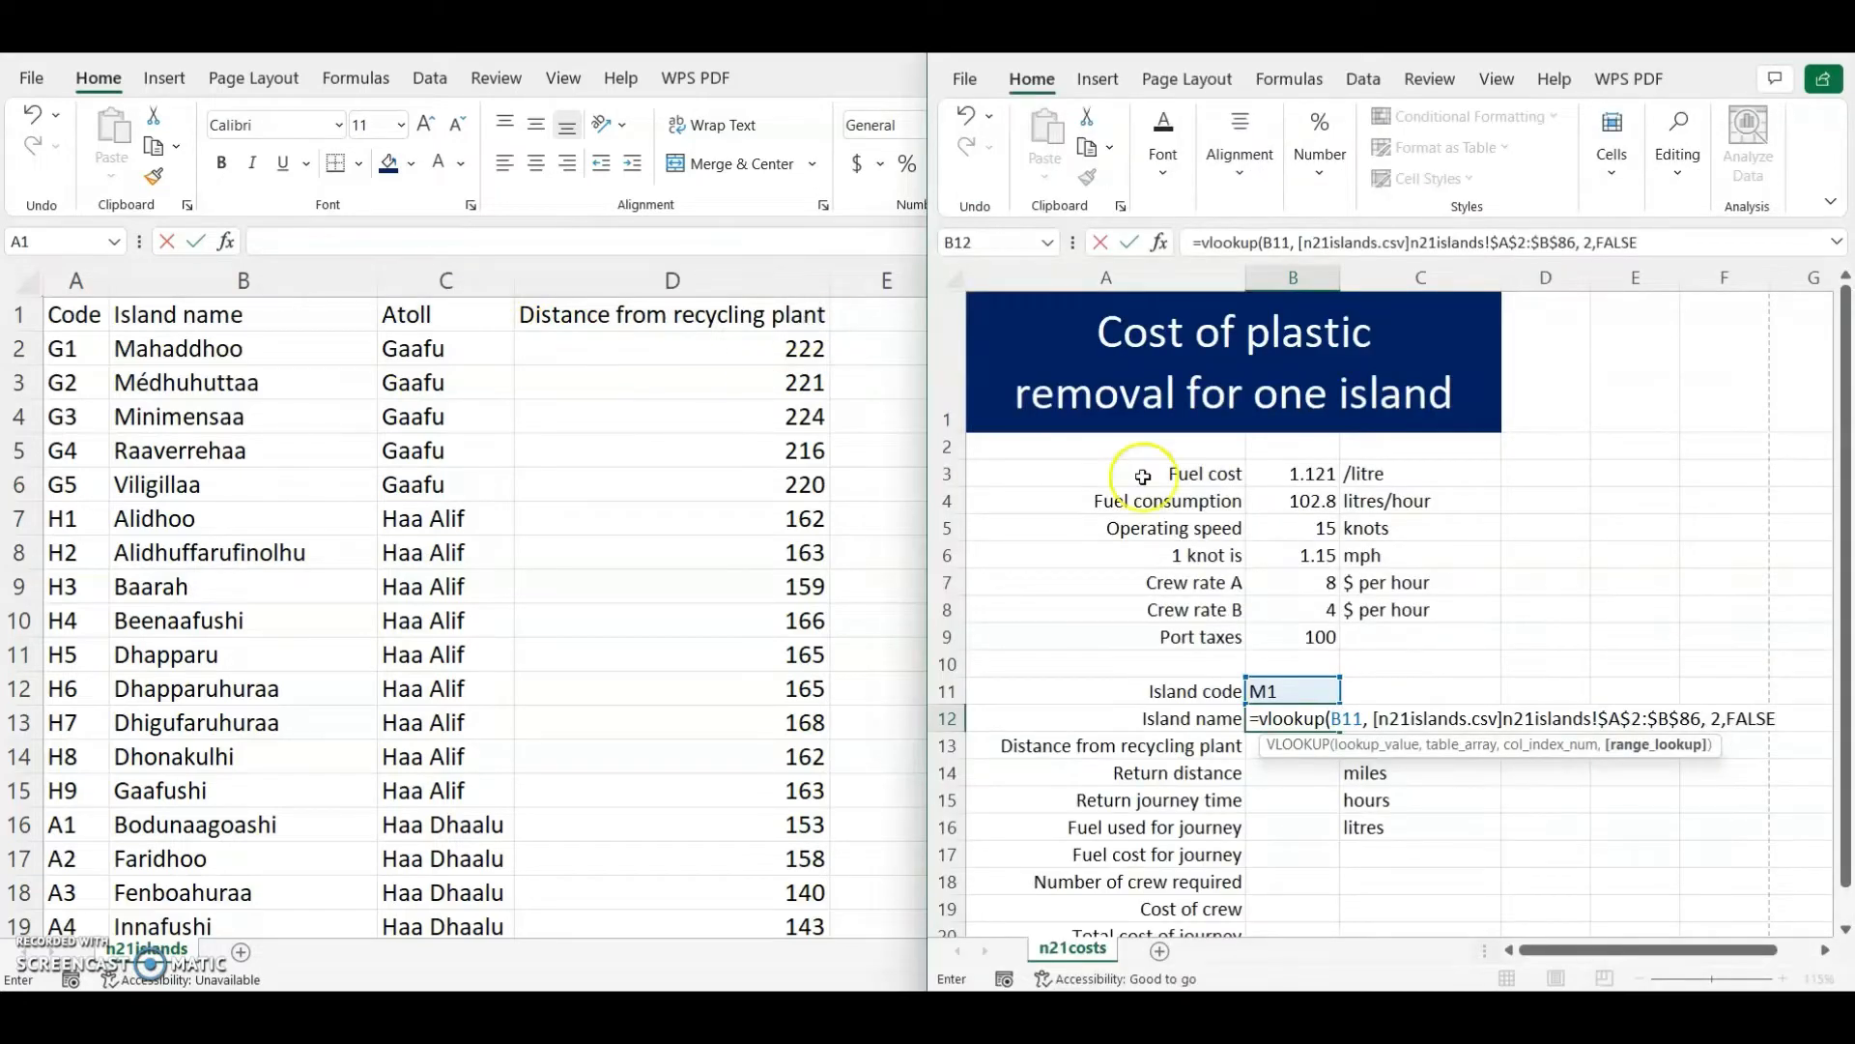
pyautogui.write(')')
pyautogui.press('Return')
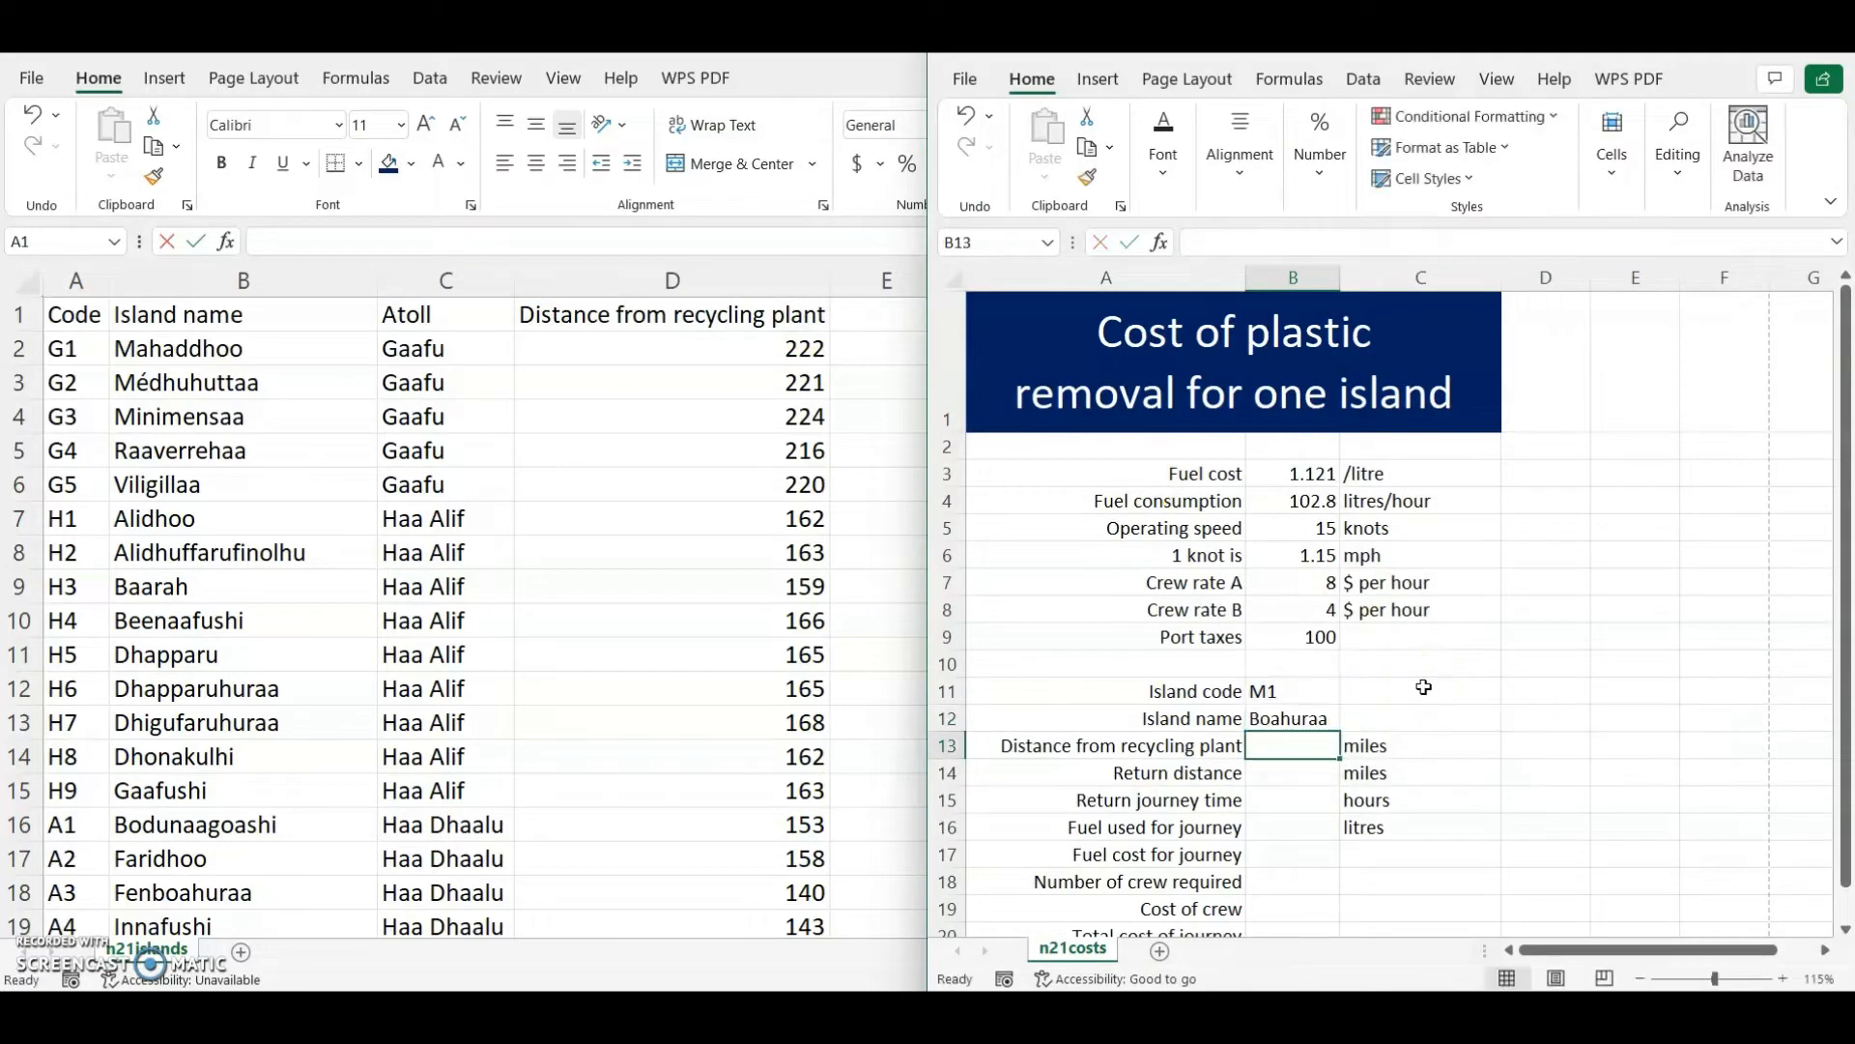
# - Widen column B of the costs sheet so the island name in B12 has more room
pyautogui.click(1293, 718)
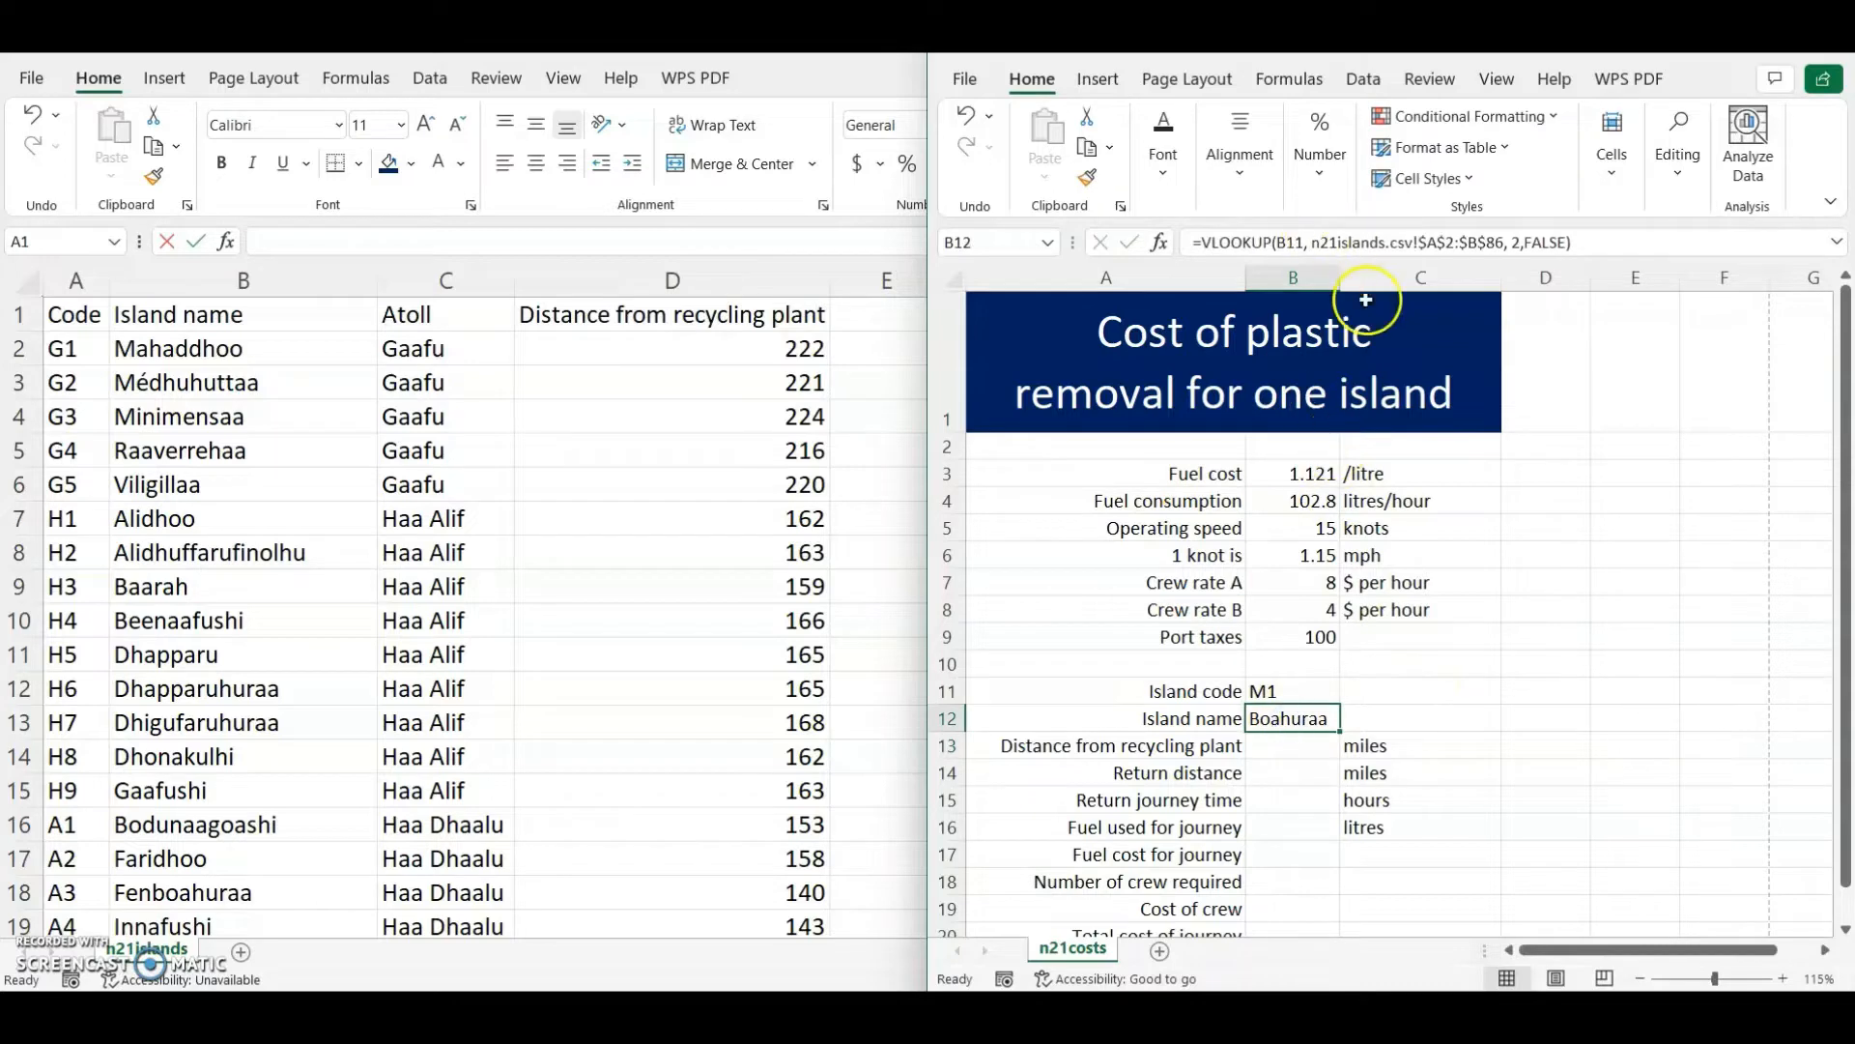
pyautogui.doubleClick(1346, 278)
pyautogui.click(1346, 278)
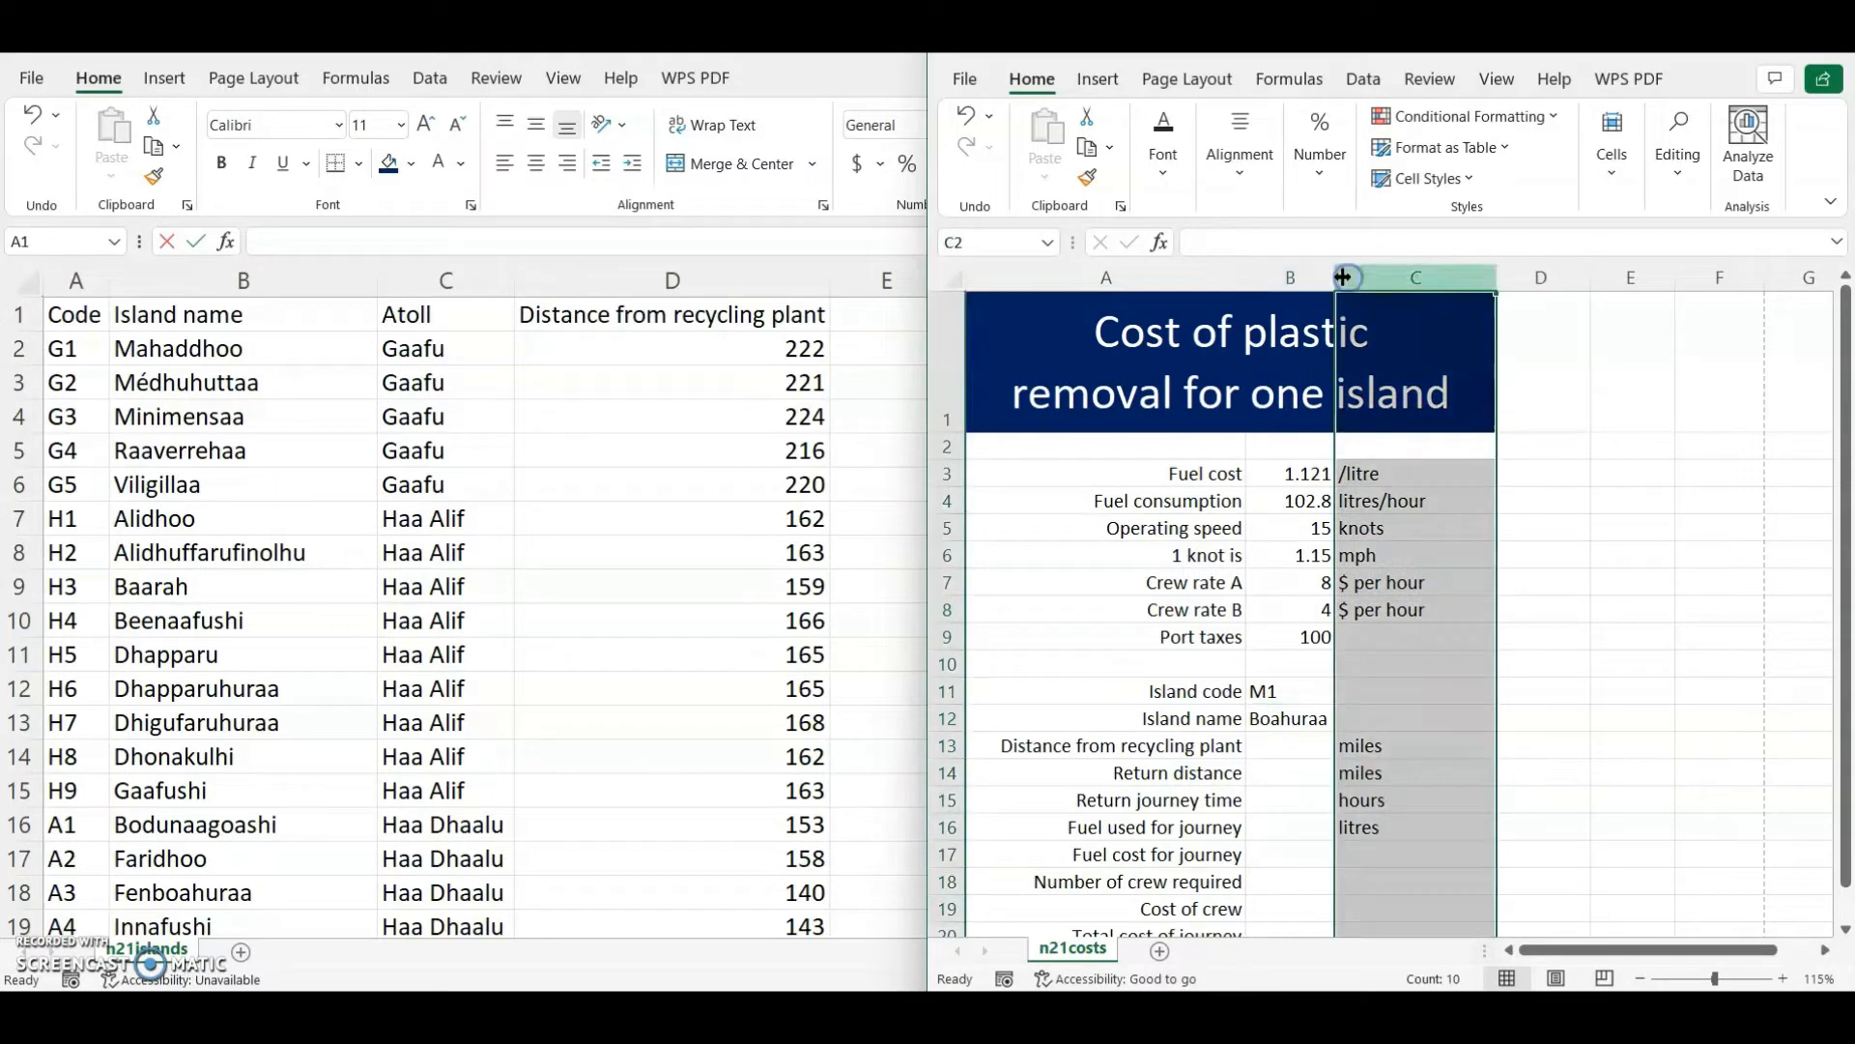
pyautogui.moveTo(1336, 278); pyautogui.dragTo(1371, 277)
pyautogui.click(1278, 725)
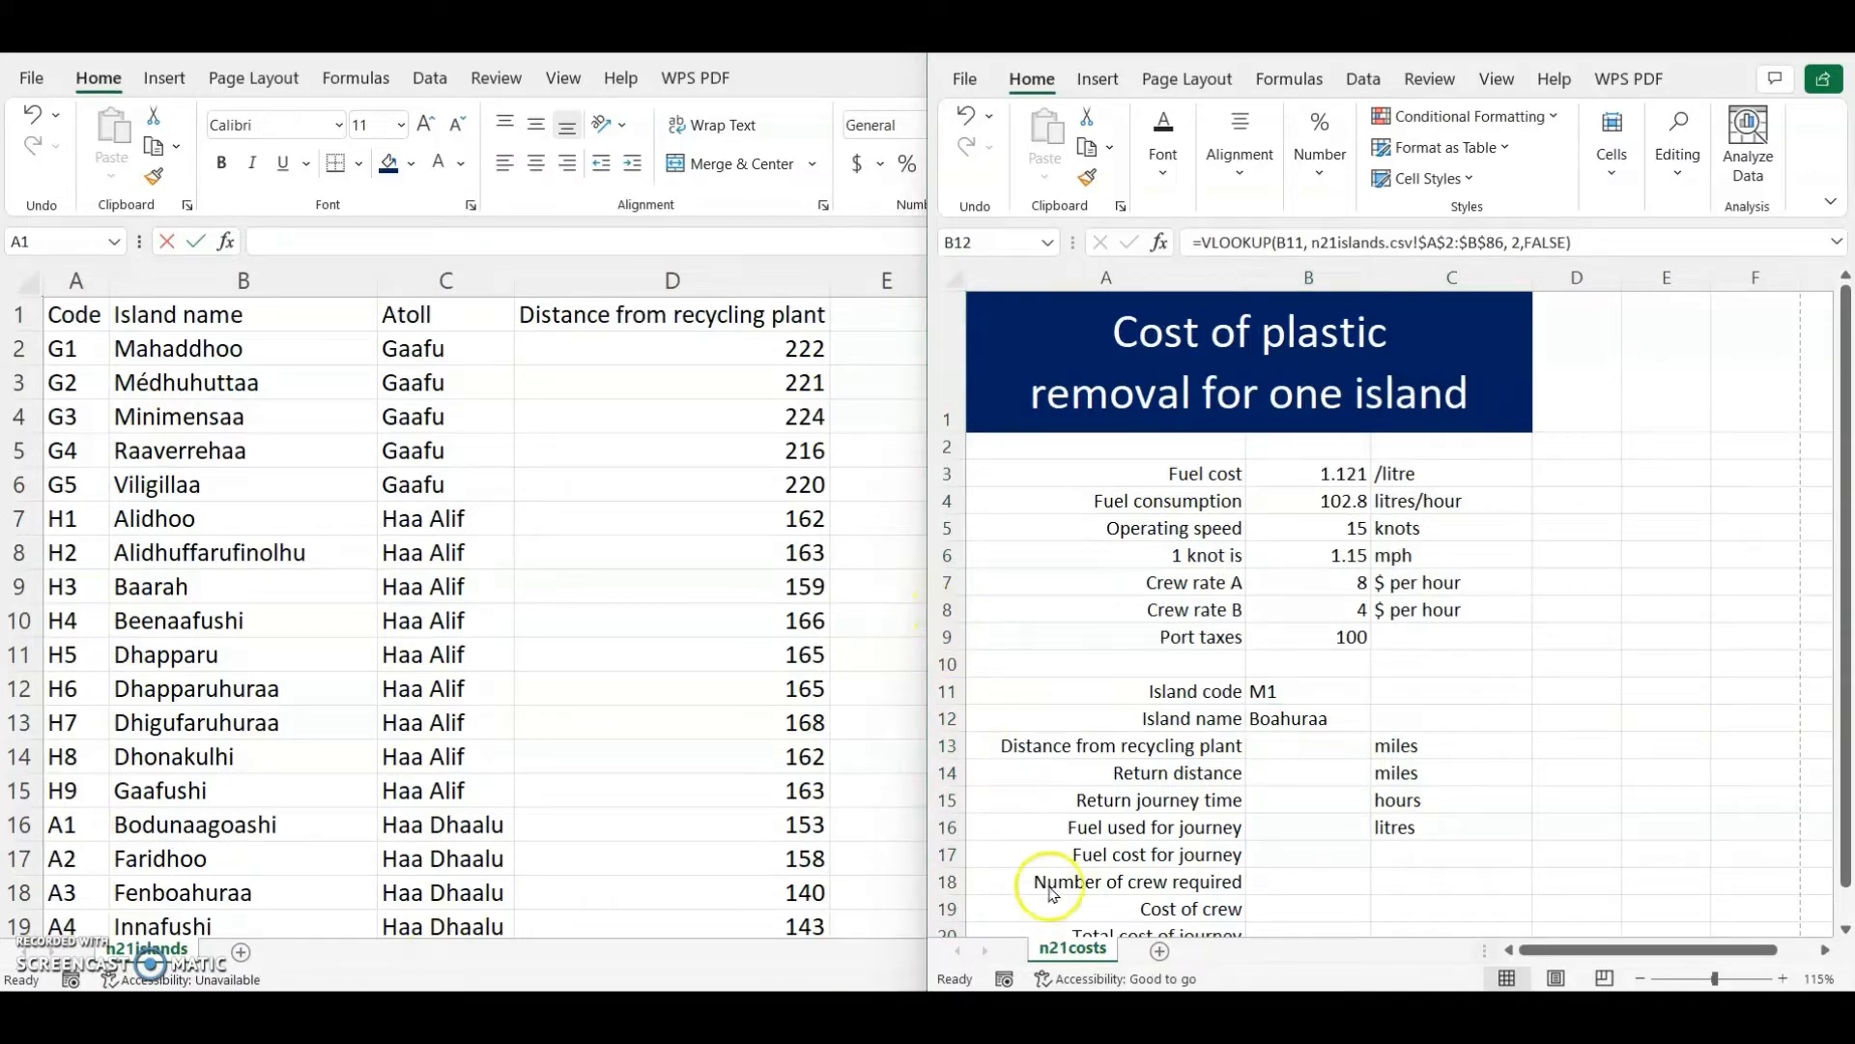
# - Return to the PDF and highlight B13, lookup and distance of the island in question 5
pyautogui.hotkey('alt', 'Tab')
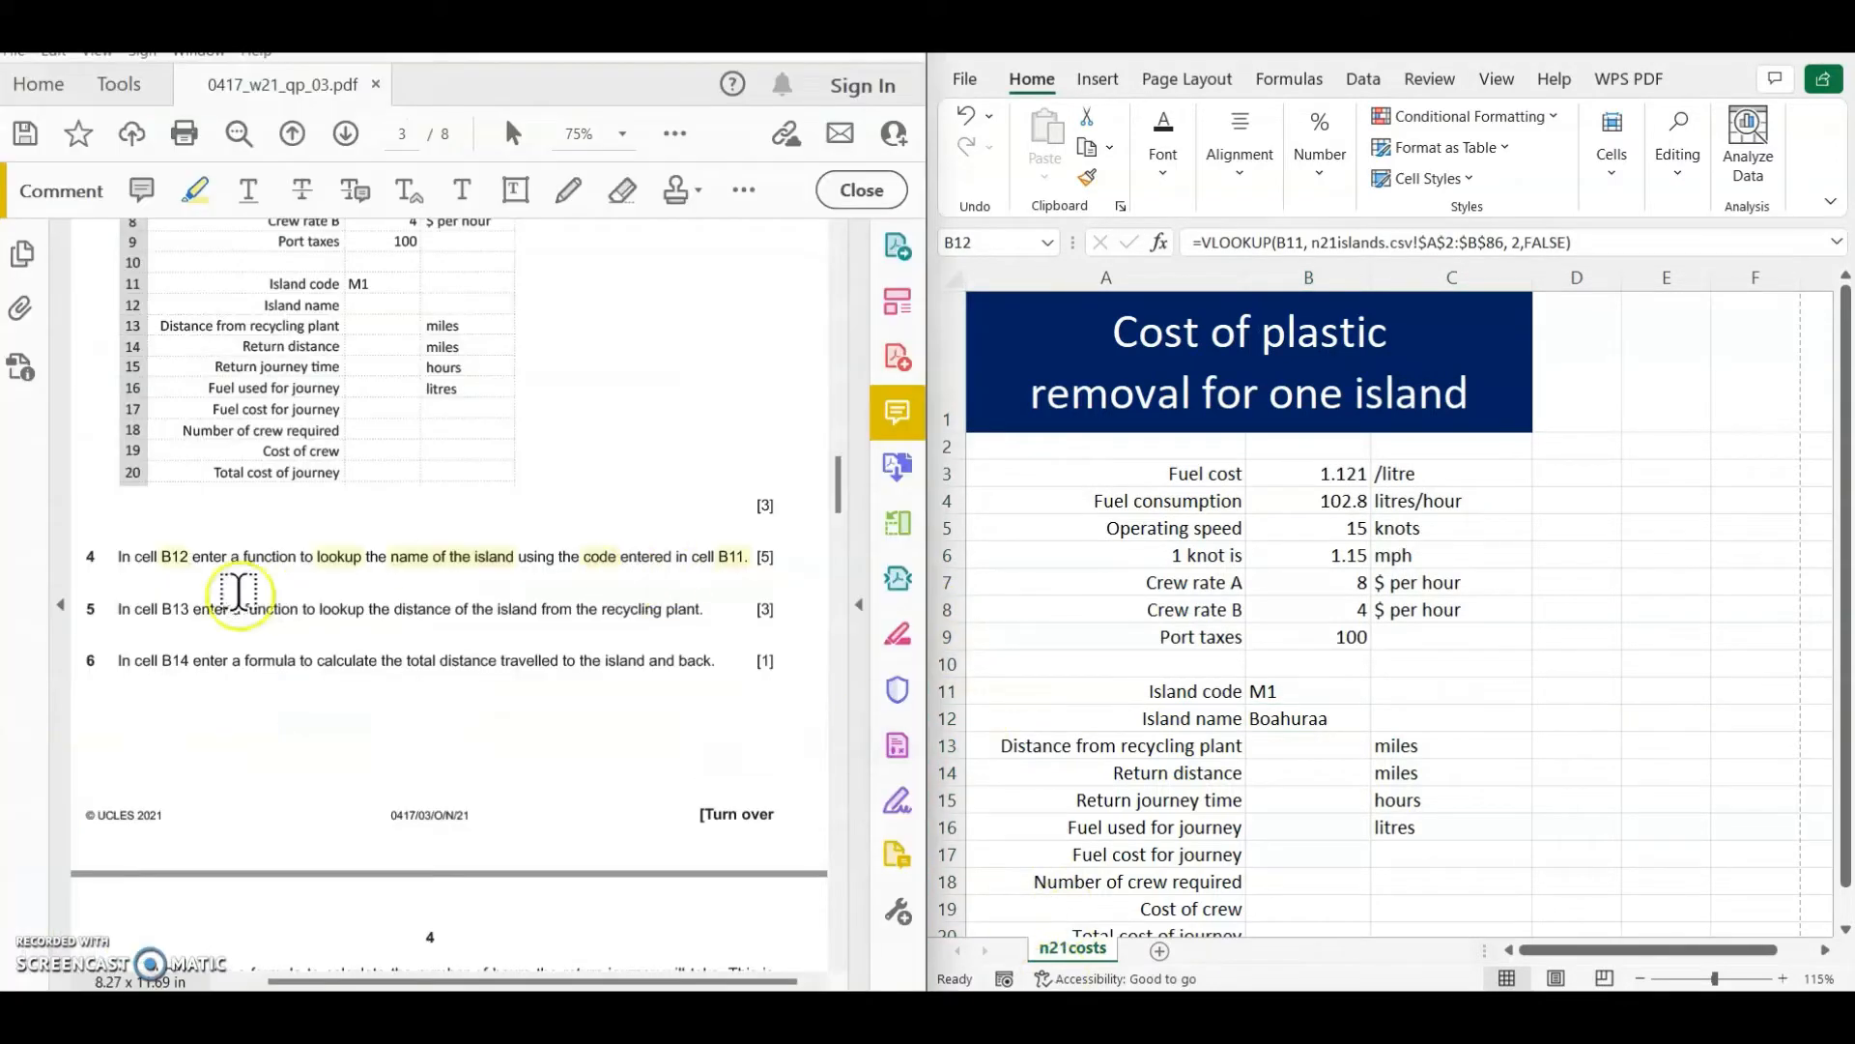
pyautogui.moveTo(160, 609); pyautogui.dragTo(185, 609)
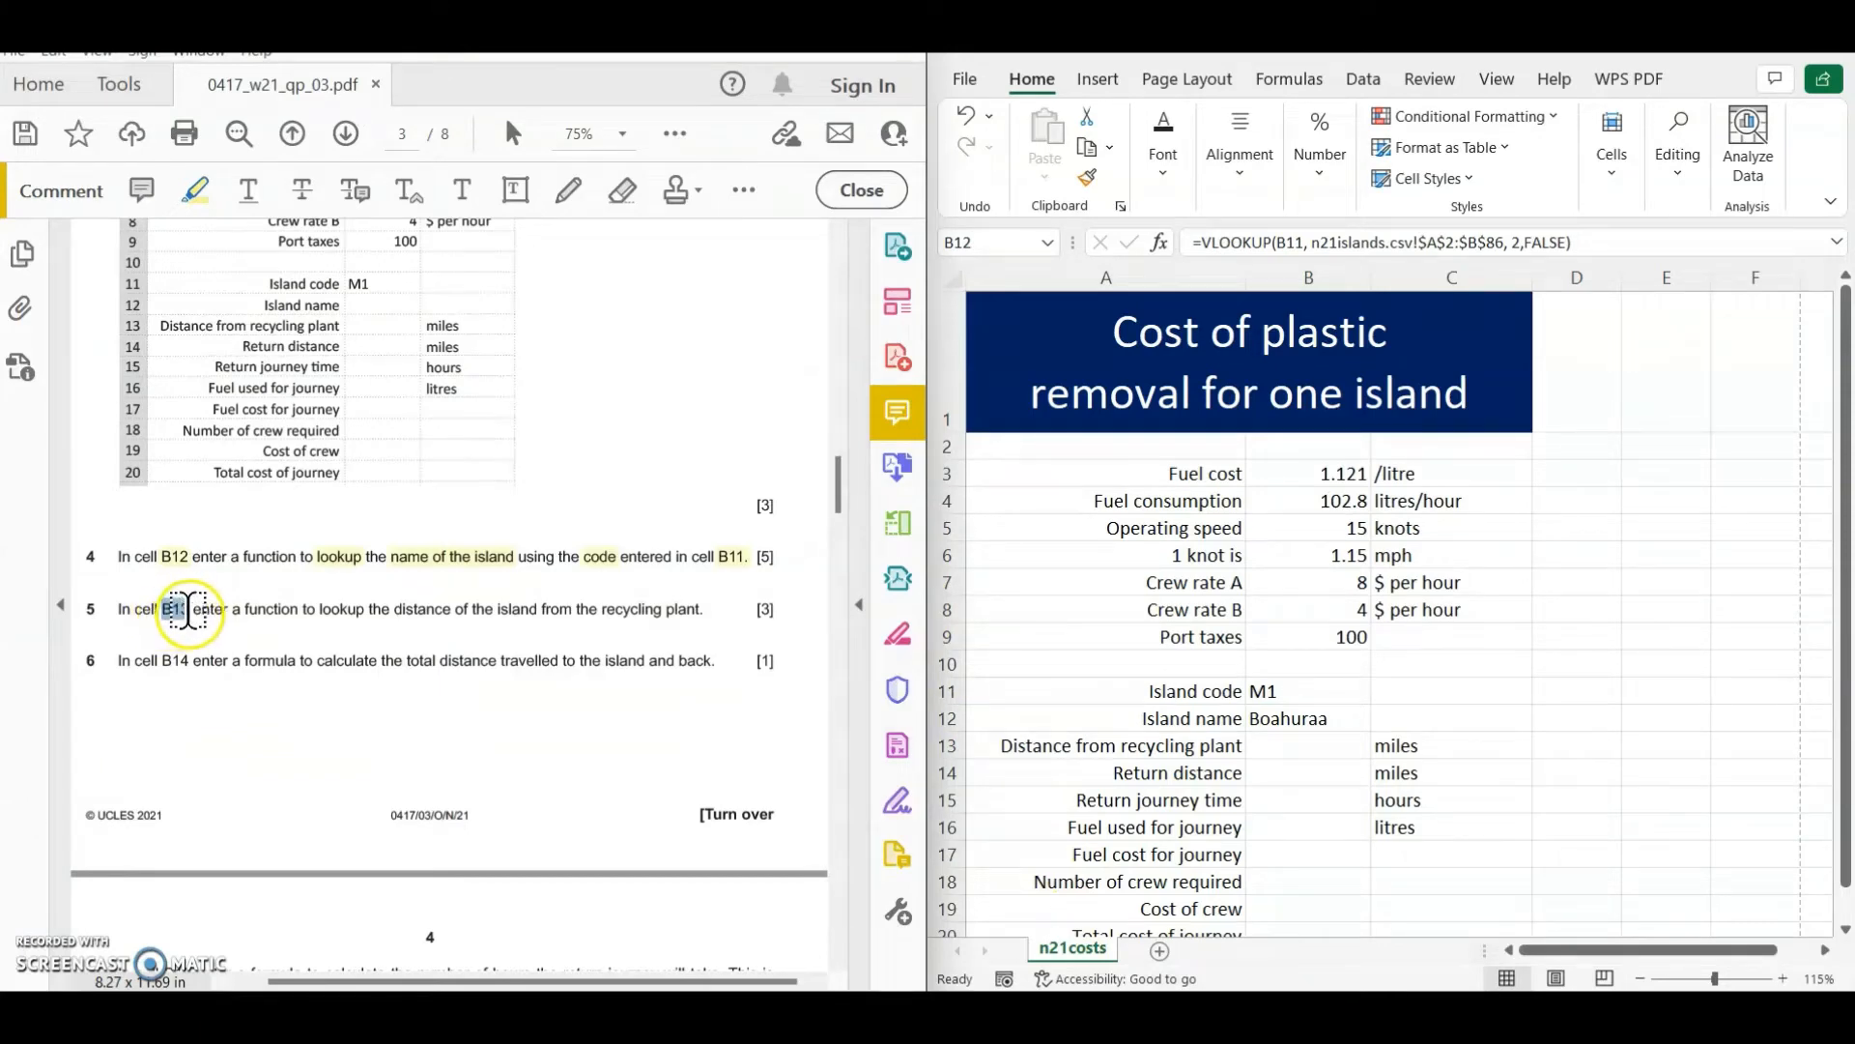
pyautogui.moveTo(321, 609); pyautogui.dragTo(365, 609)
pyautogui.moveTo(395, 609); pyautogui.dragTo(537, 609)
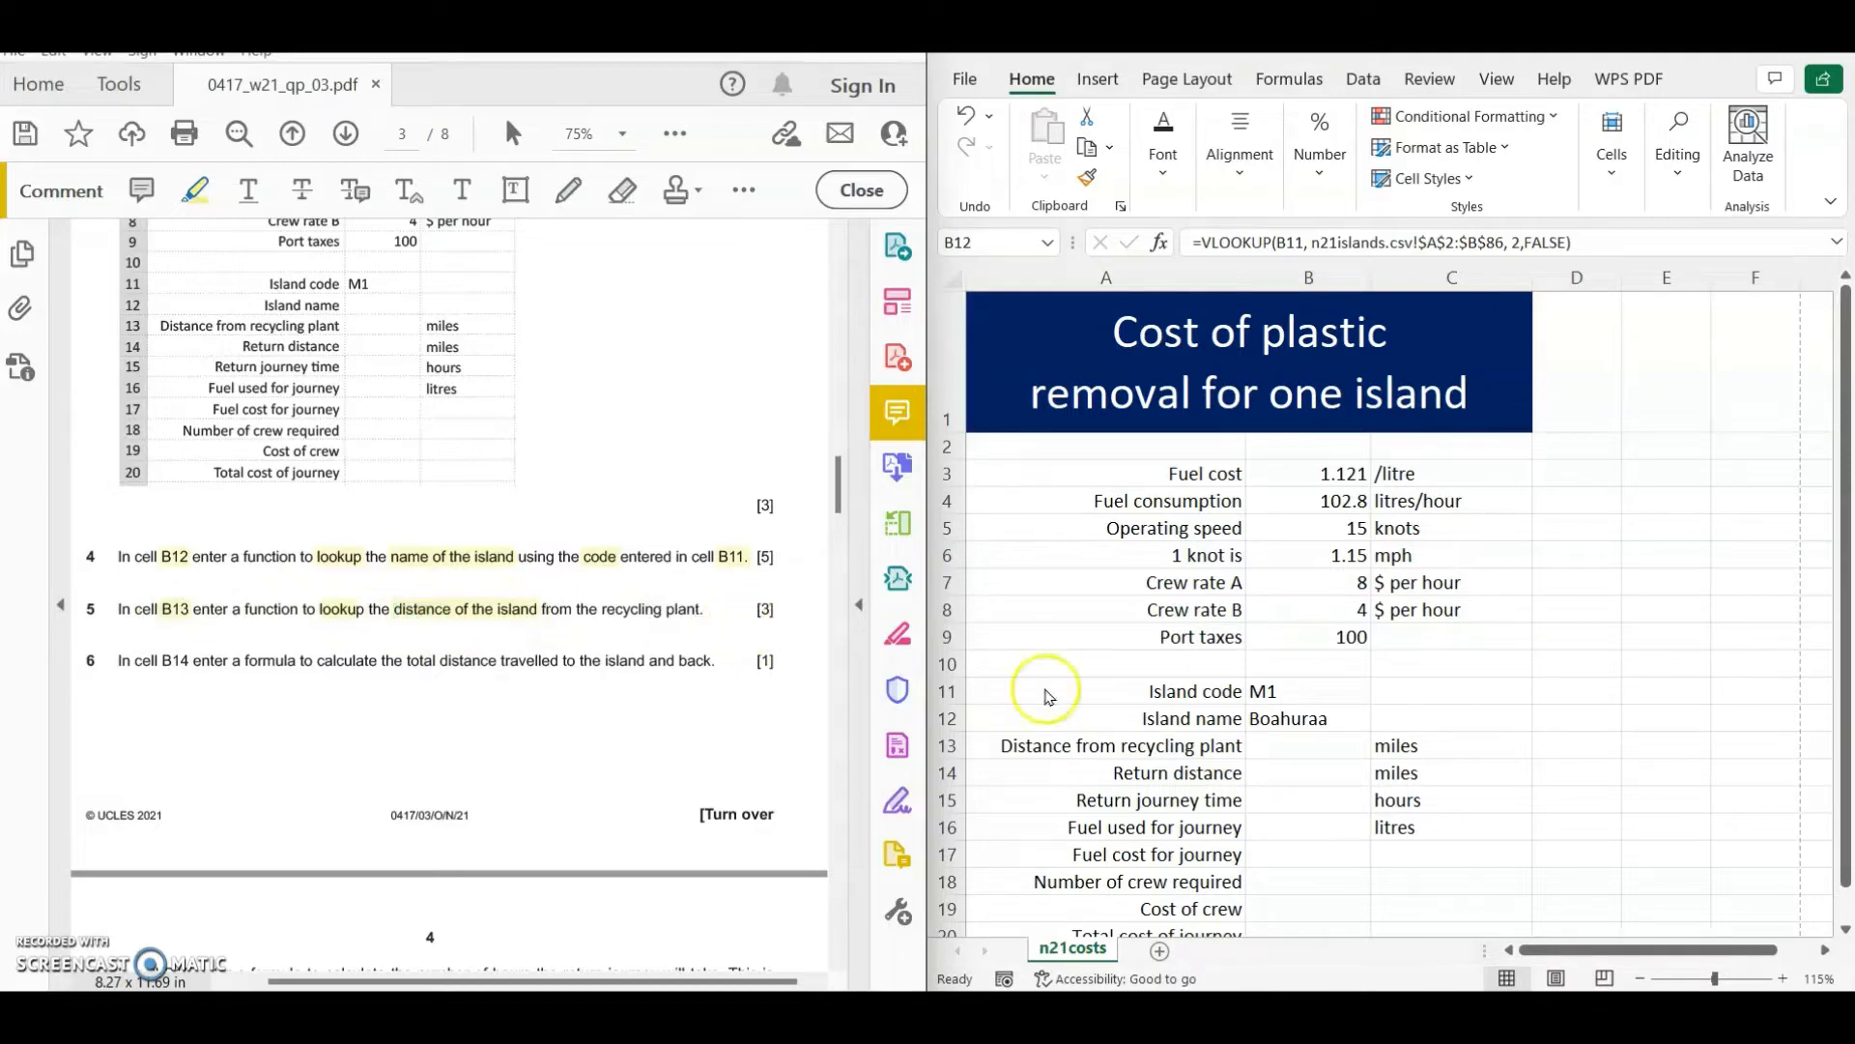
# - Examine the code and distance columns in the n21islands workbook for the B13 lookup, and return to the costs sheet
pyautogui.click(1308, 747)
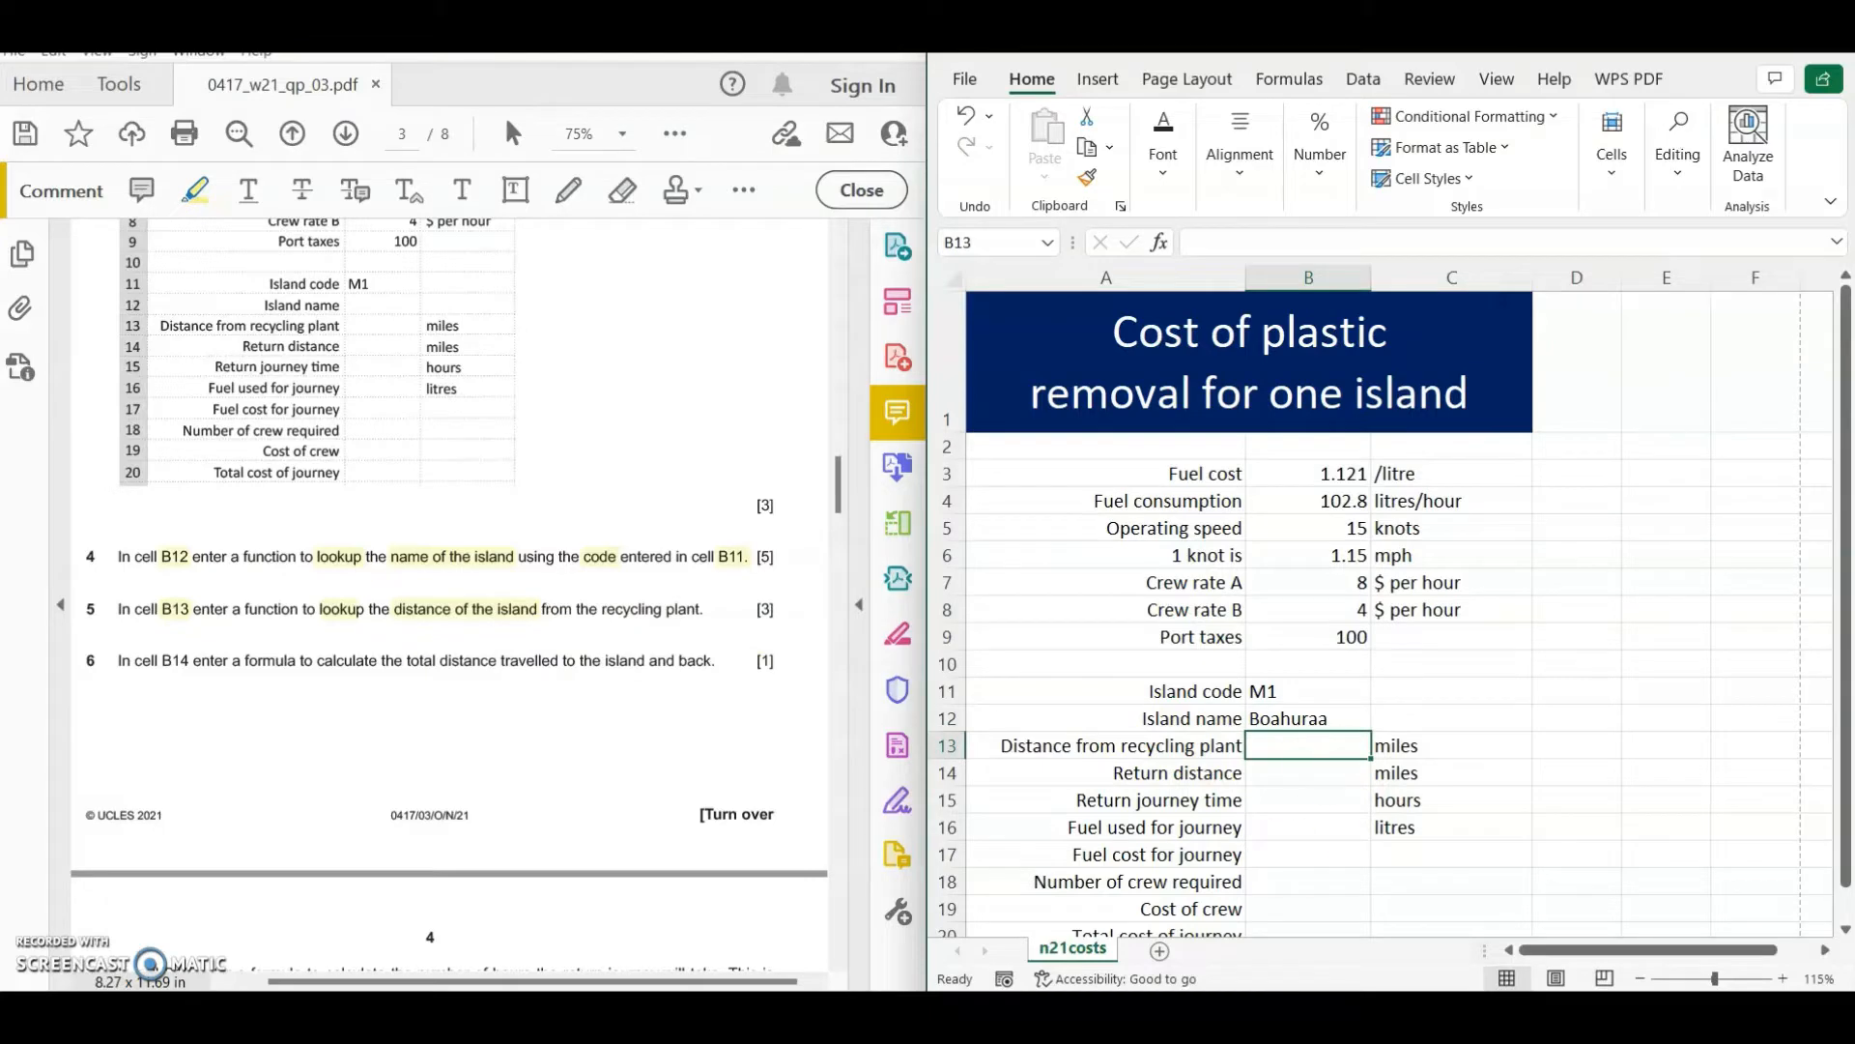
pyautogui.click(994, 890)
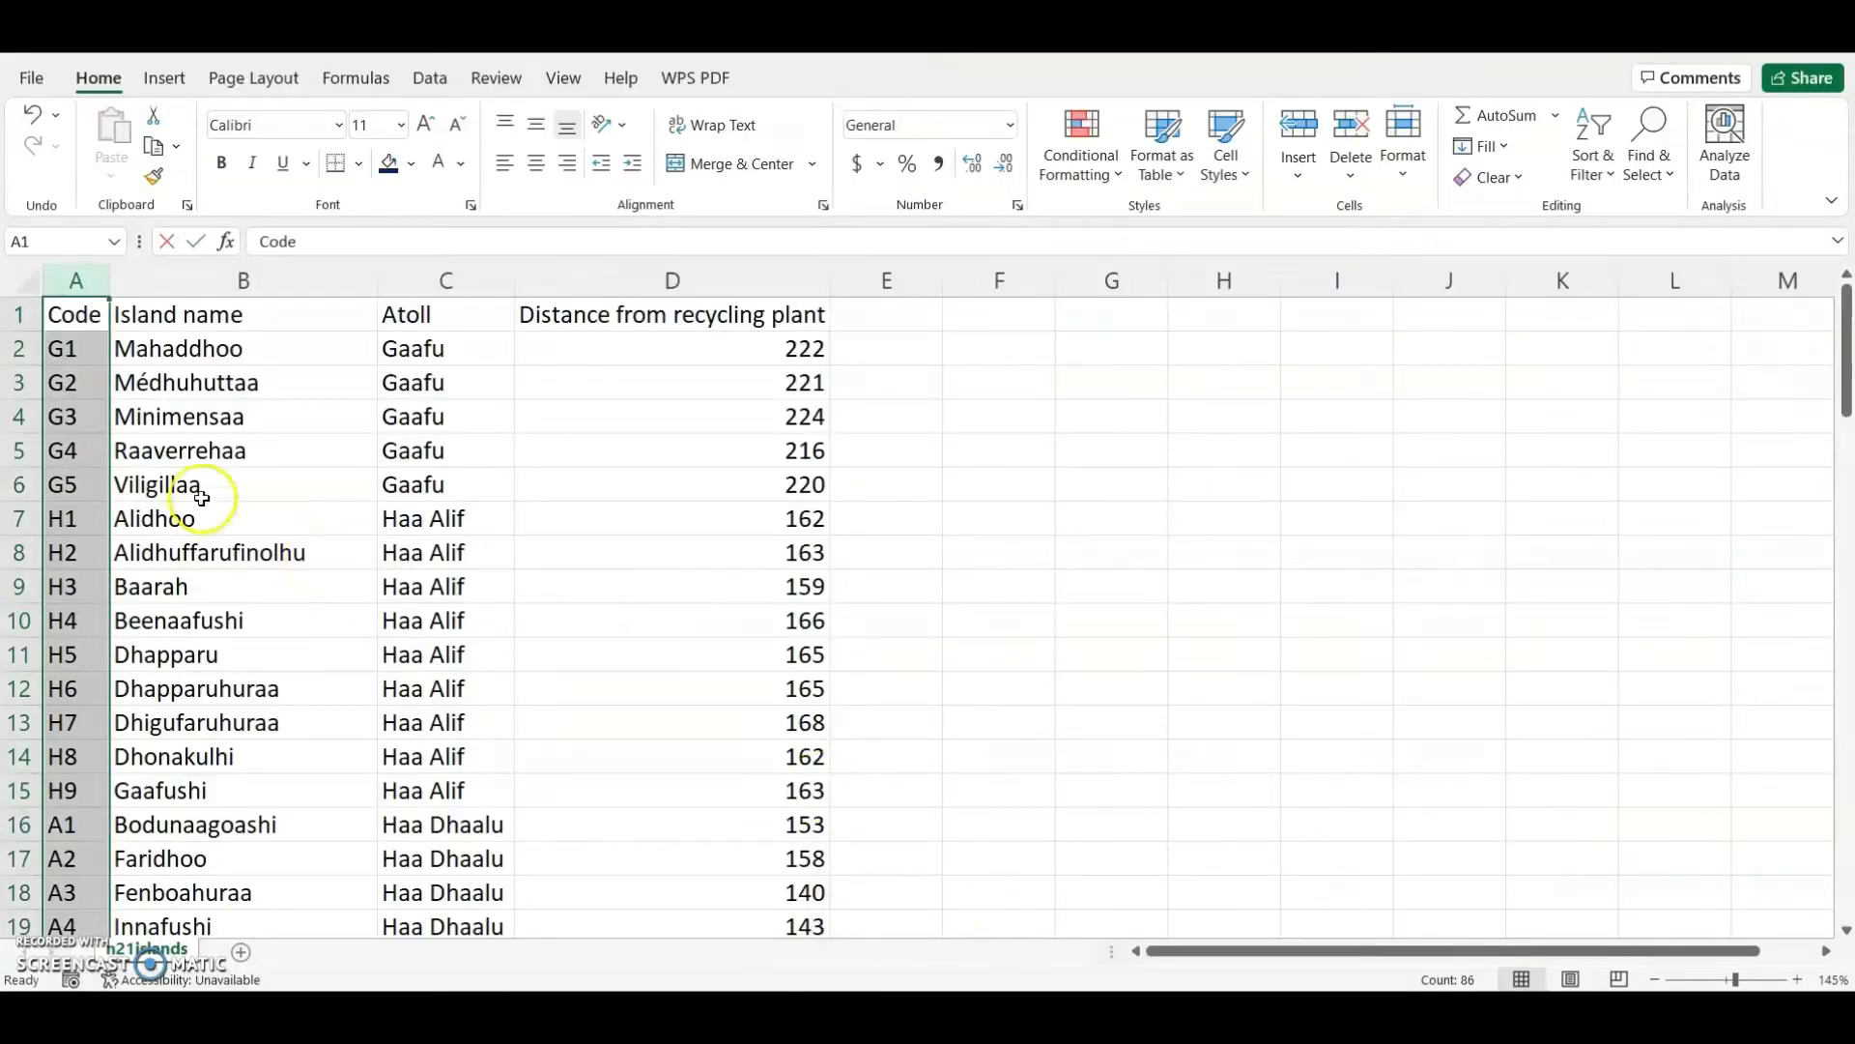
pyautogui.click(588, 512)
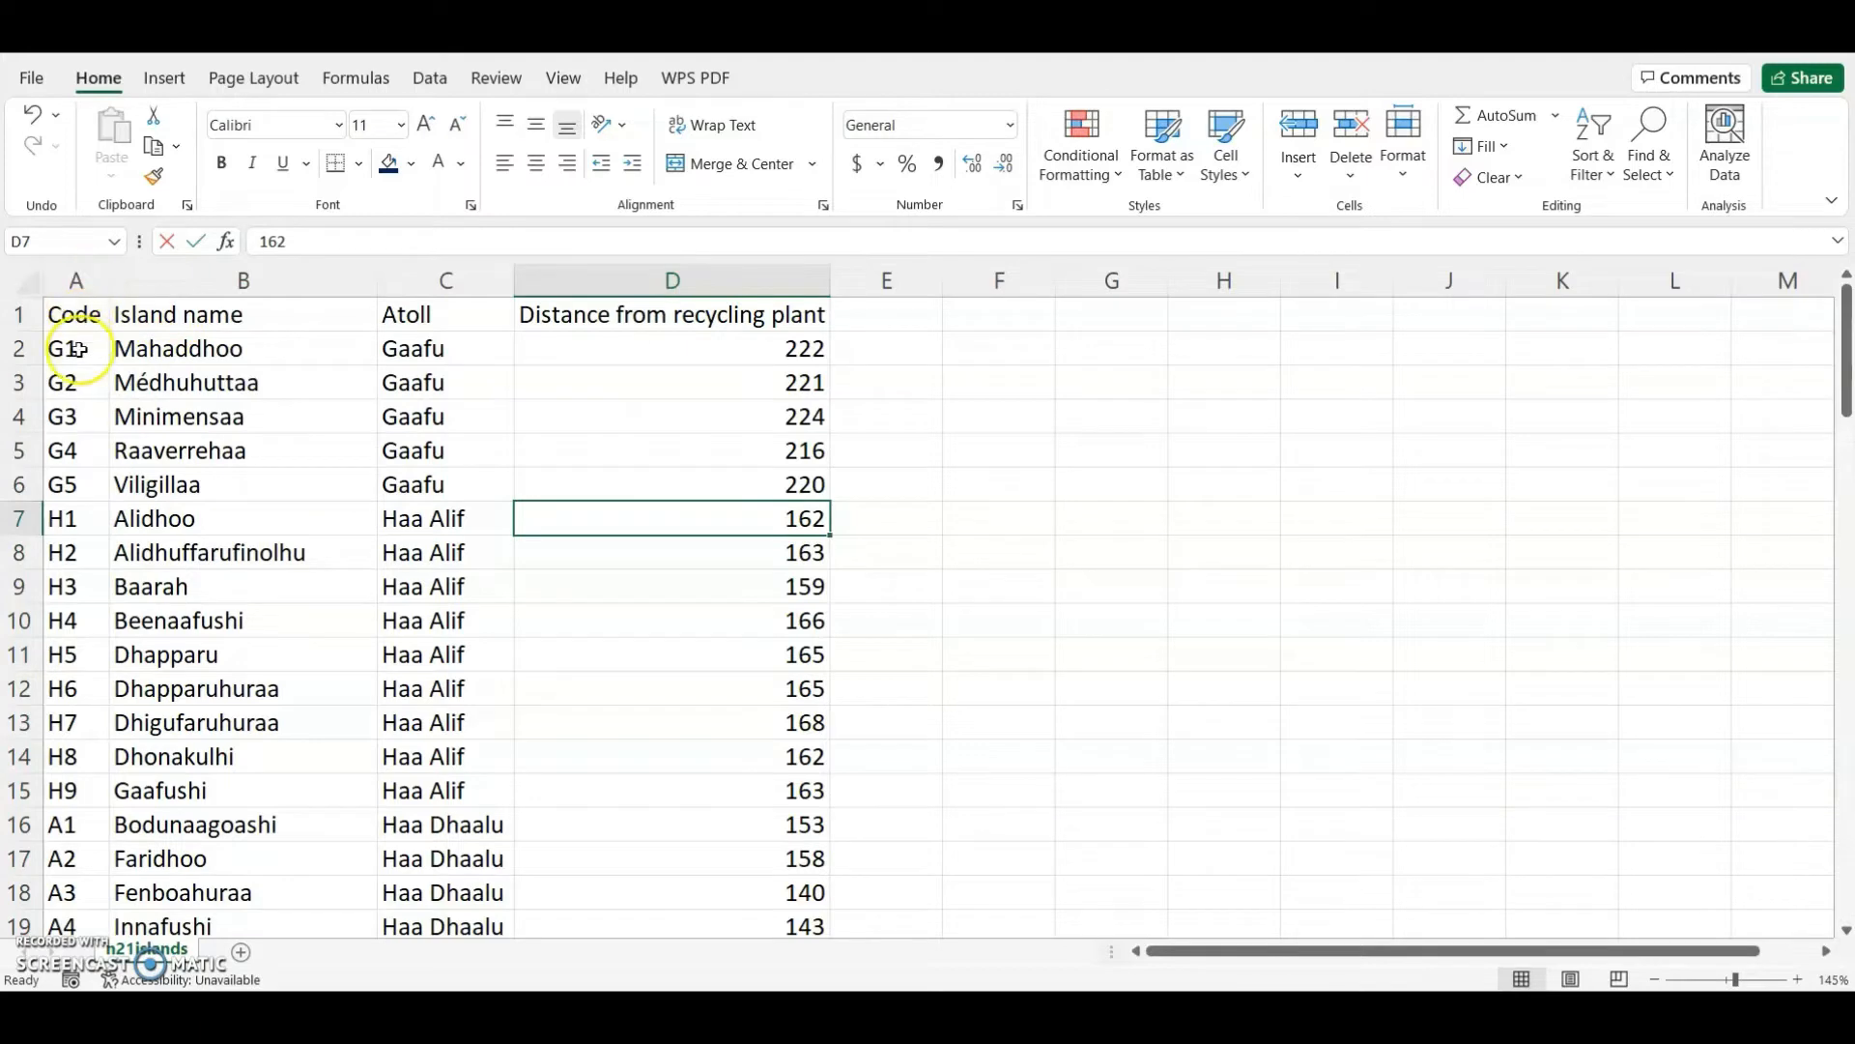
pyautogui.moveTo(188, 269); pyautogui.dragTo(421, 267)
pyautogui.click(423, 275)
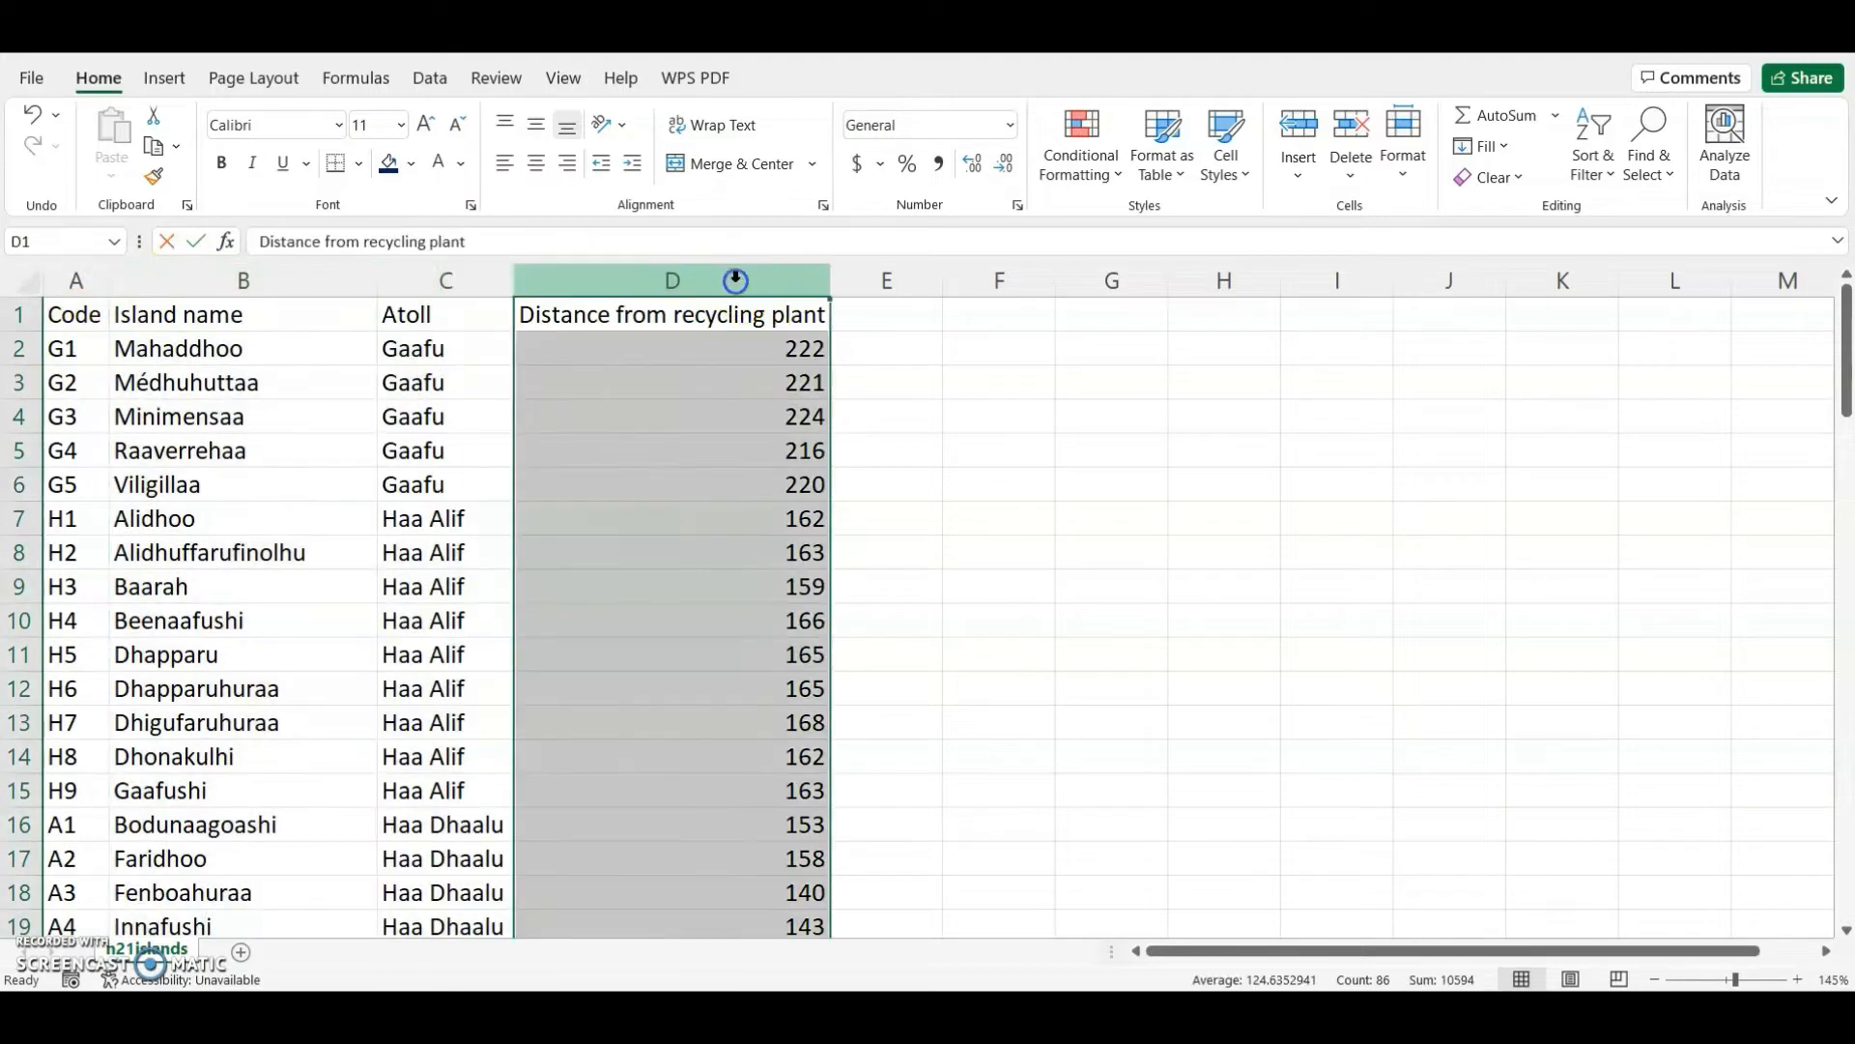
pyautogui.click(737, 279)
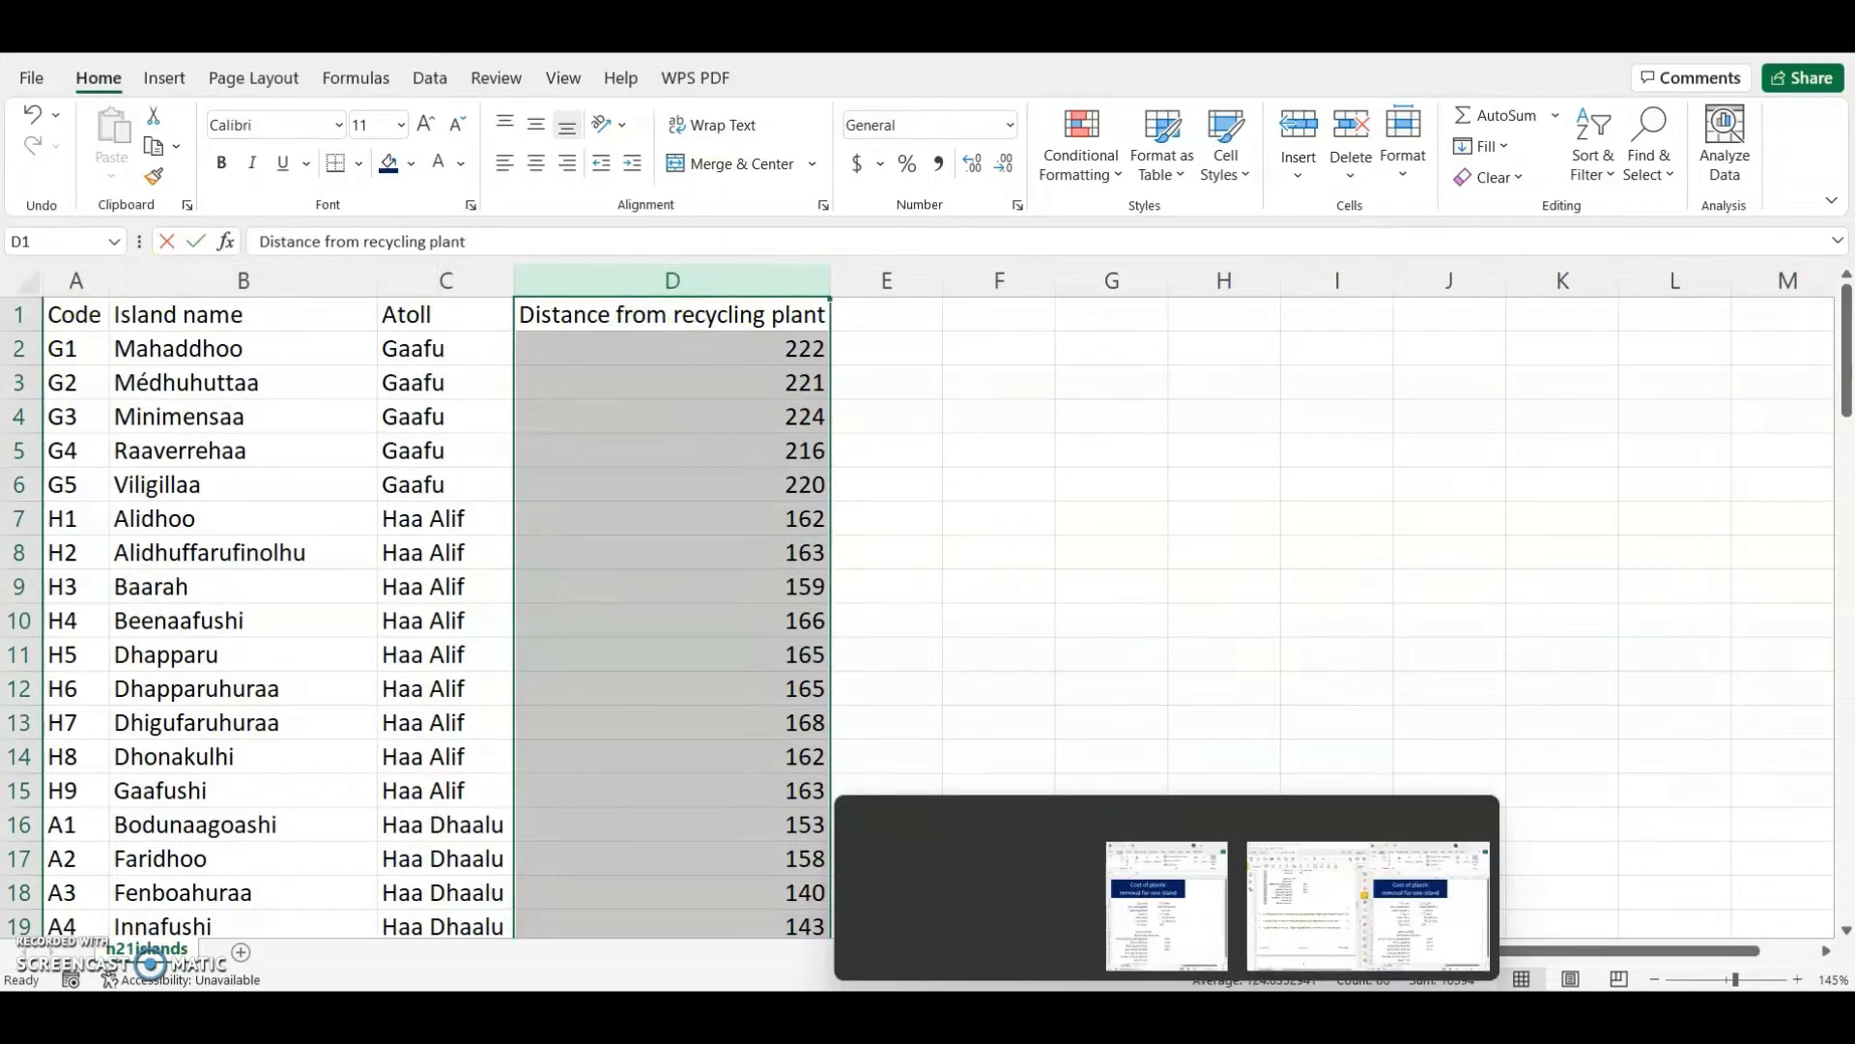
pyautogui.click(1193, 913)
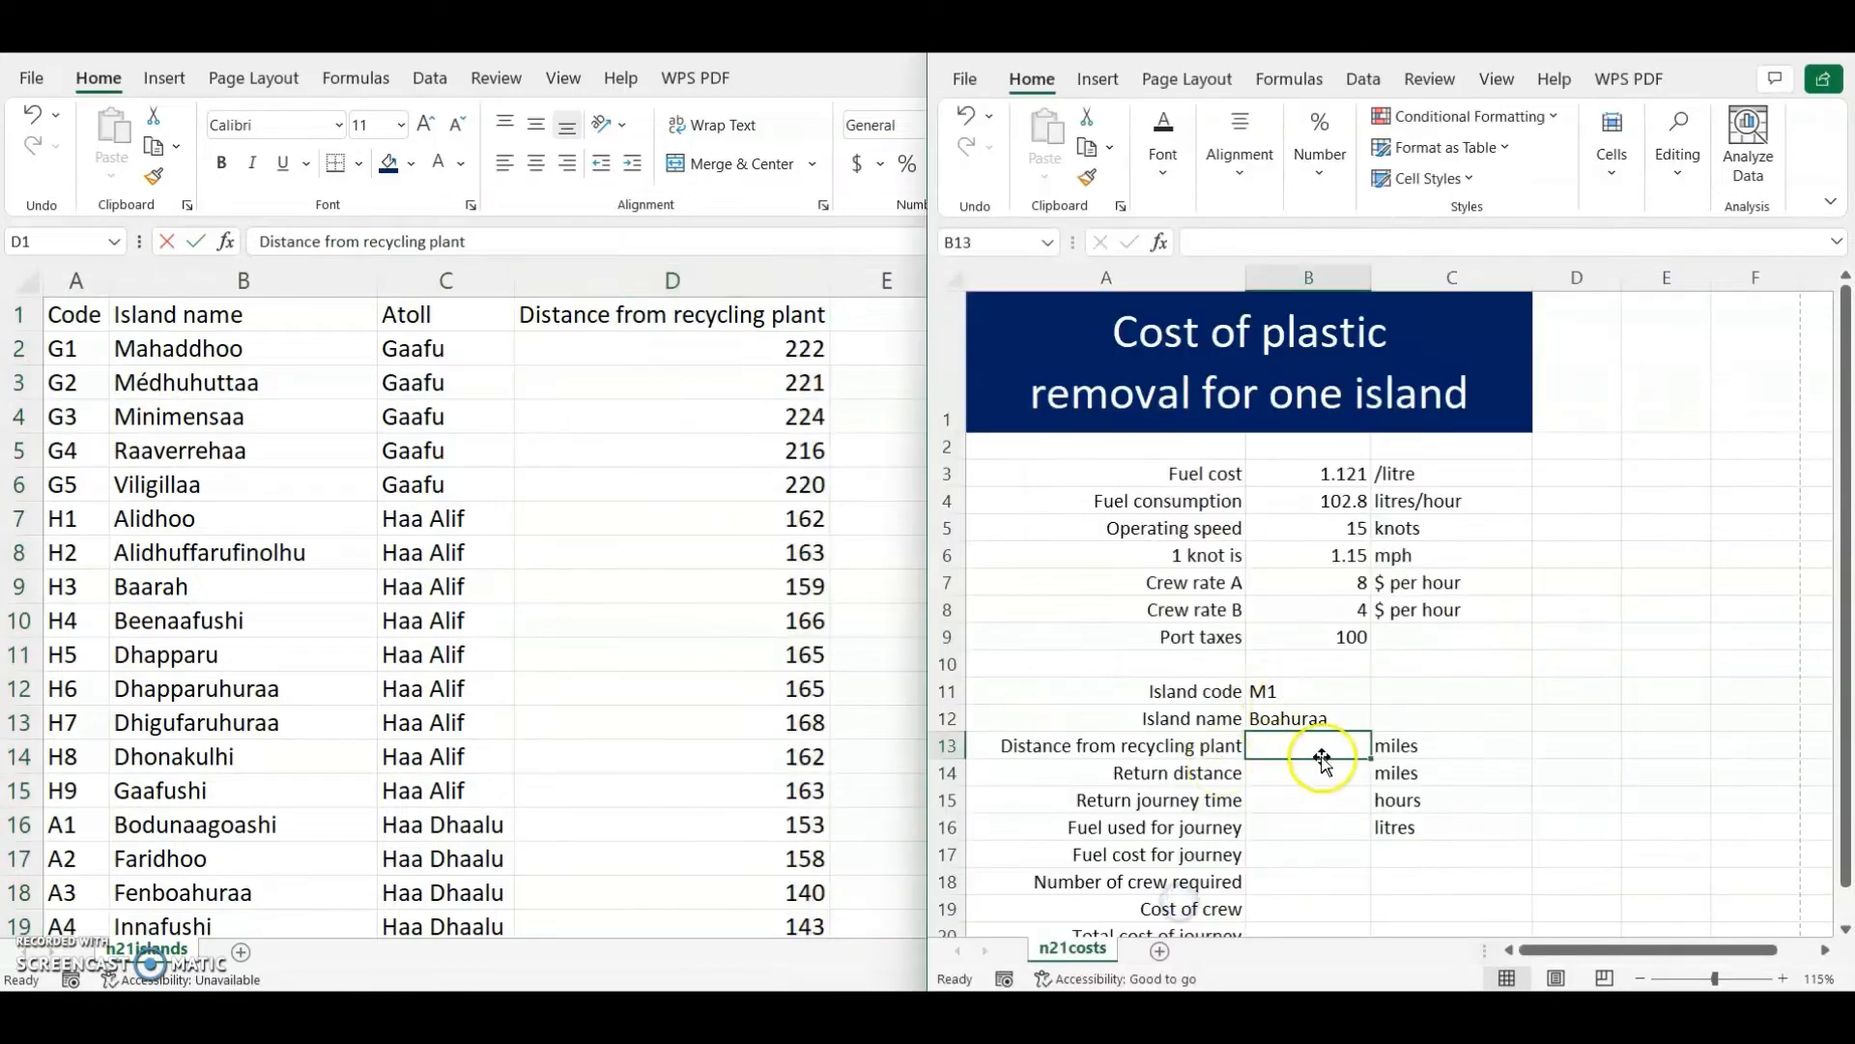
# - Start a VLOOKUP in B13 of the costs sheet with B11 as the lookup value
pyautogui.write('=vlloku')
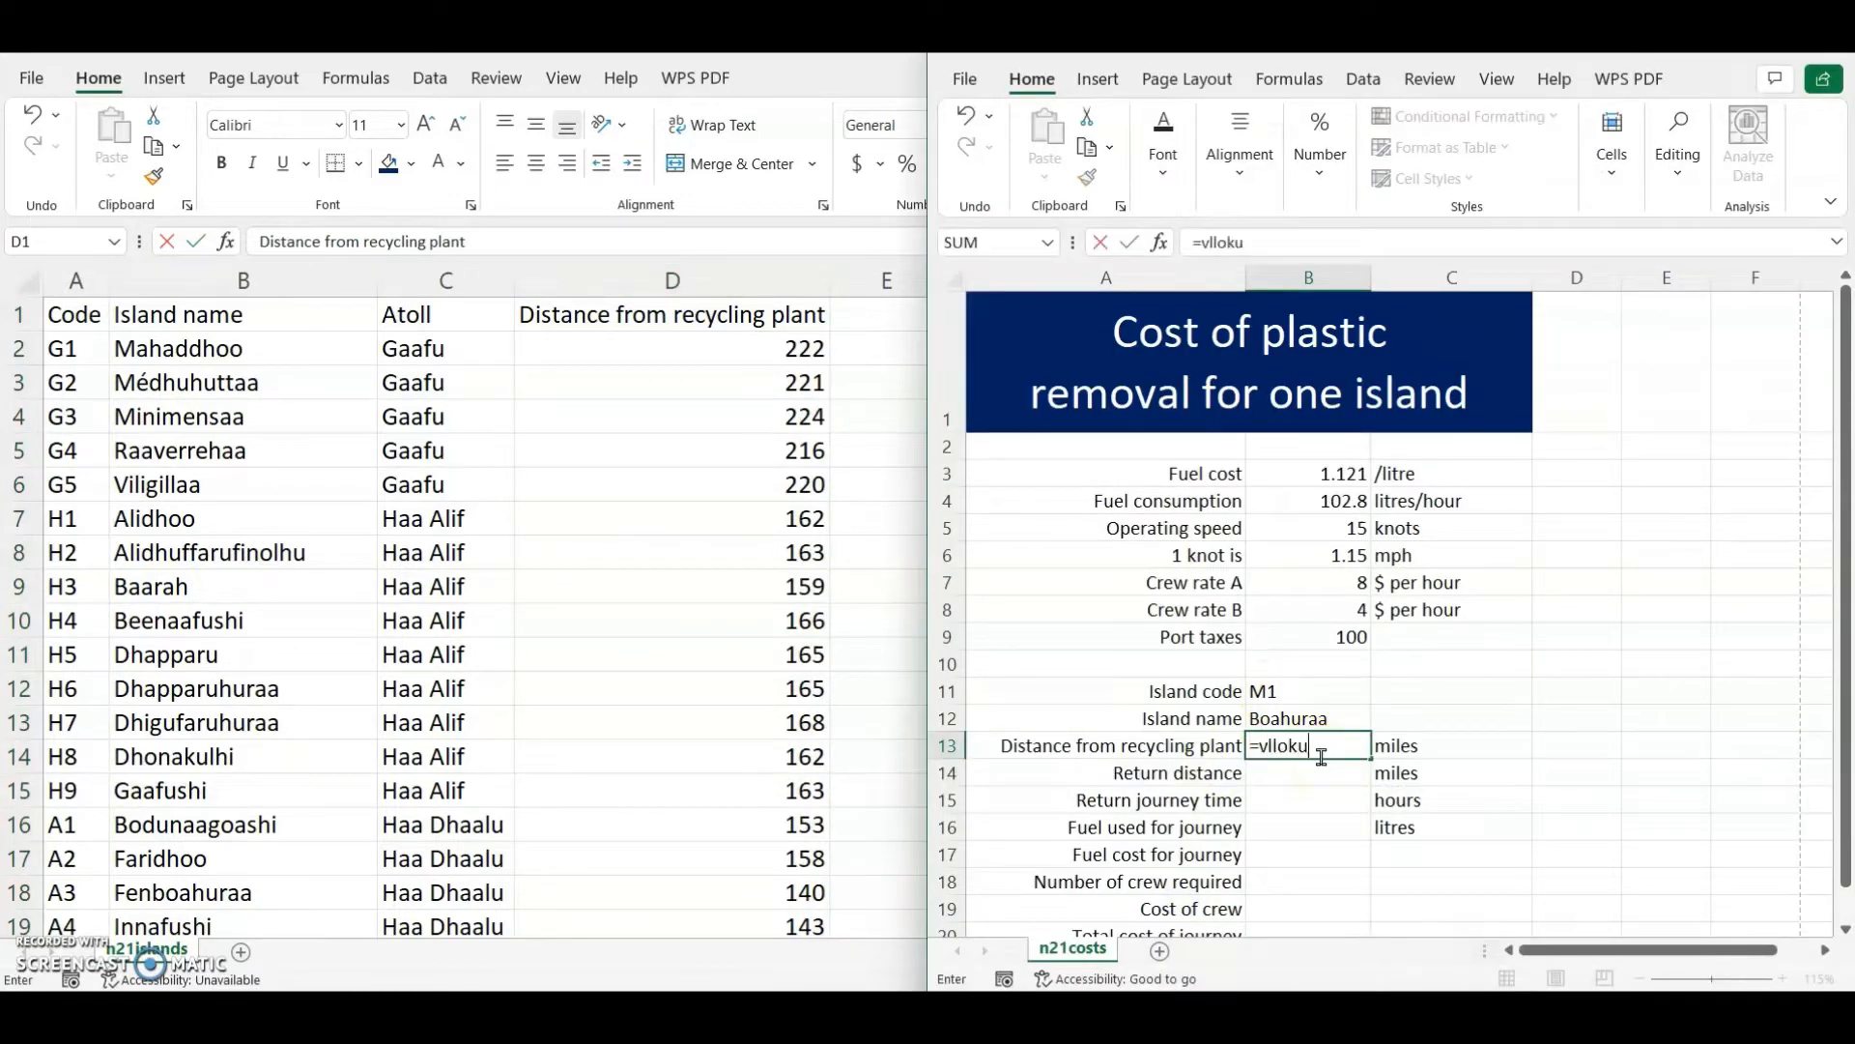
pyautogui.press('BackSpace')
pyautogui.press('BackSpace')
pyautogui.press('BackSpace')
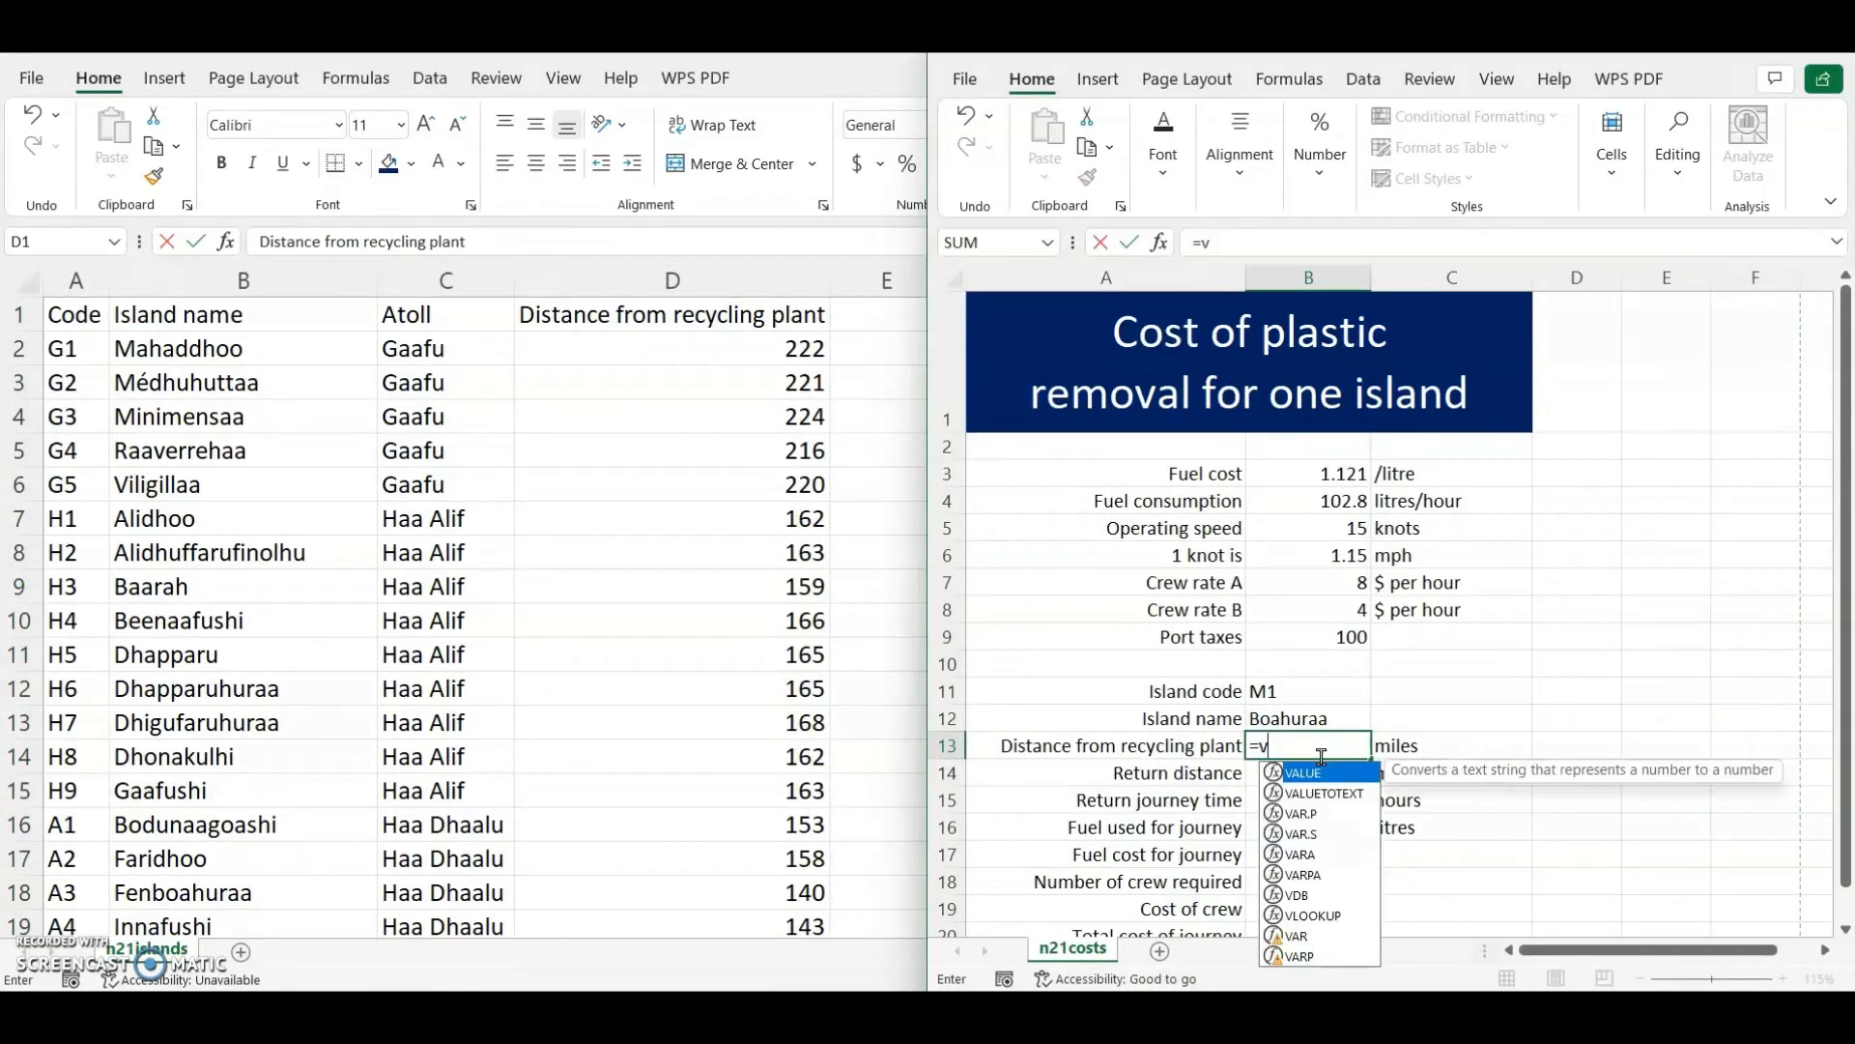
pyautogui.write('loo')
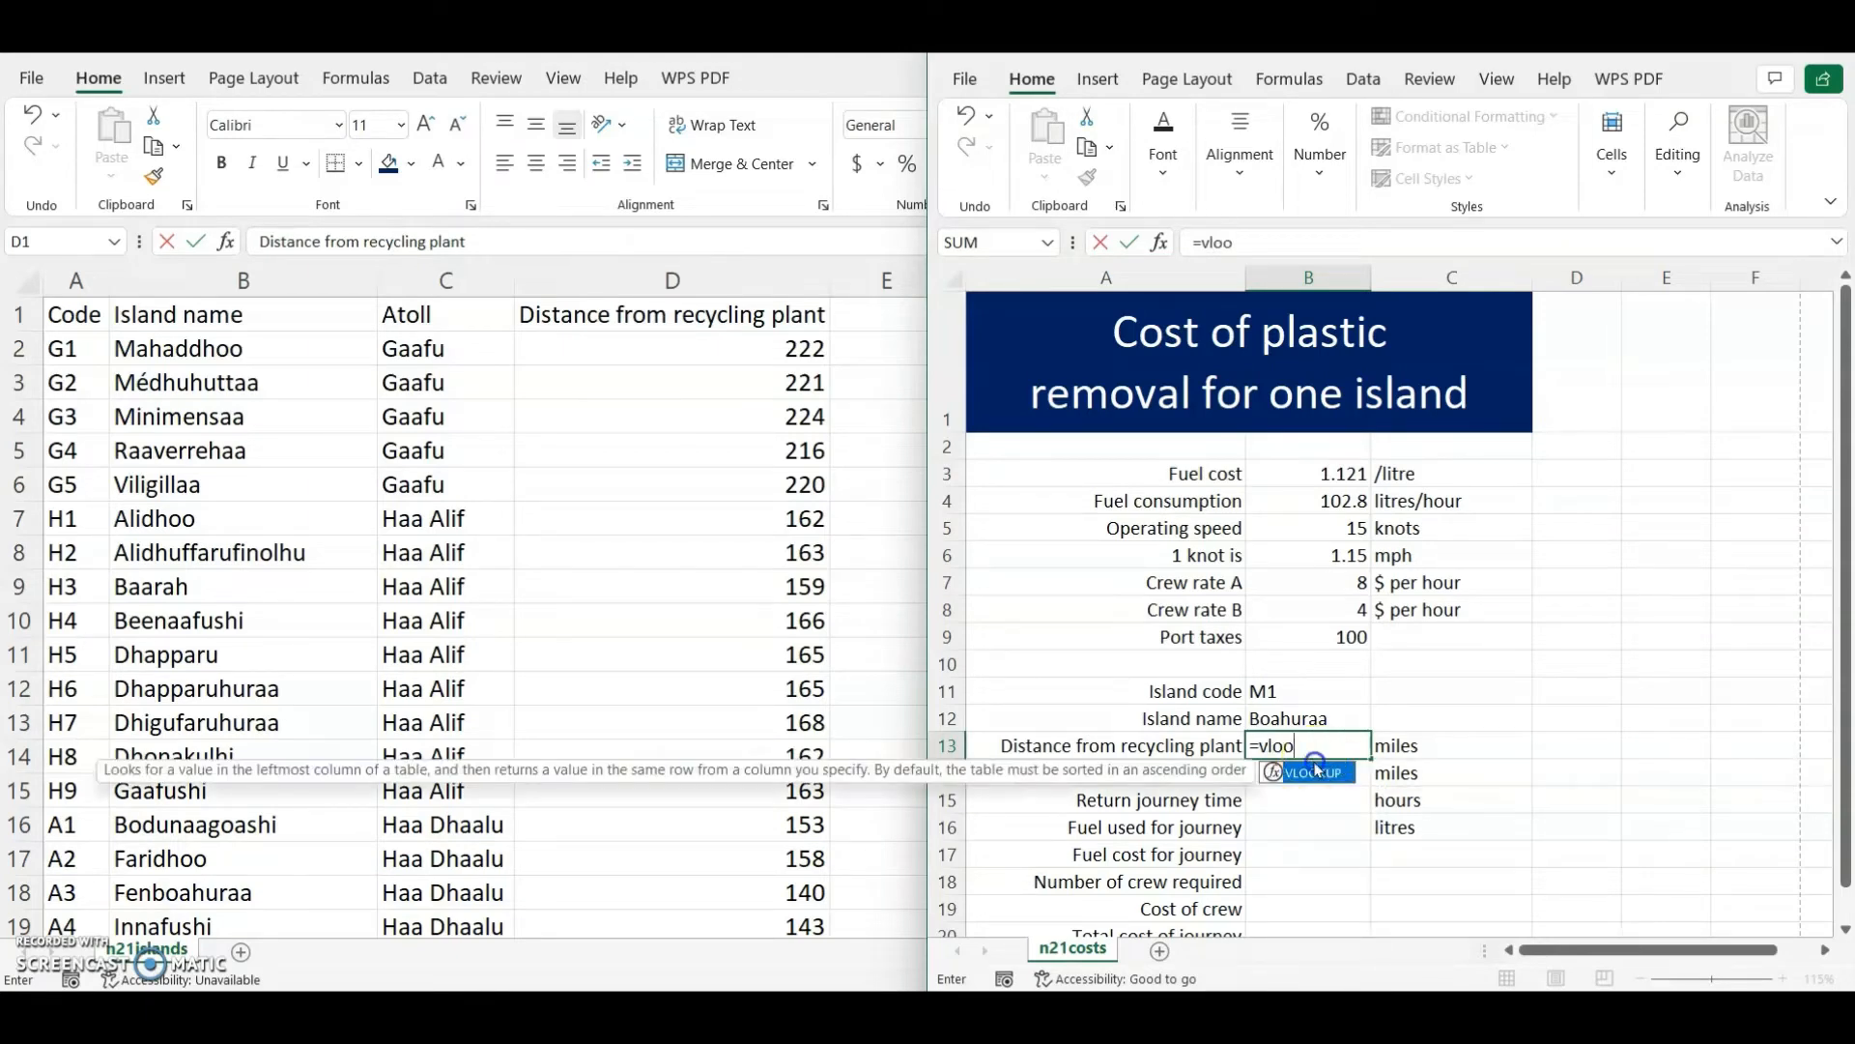
pyautogui.doubleClick(1316, 770)
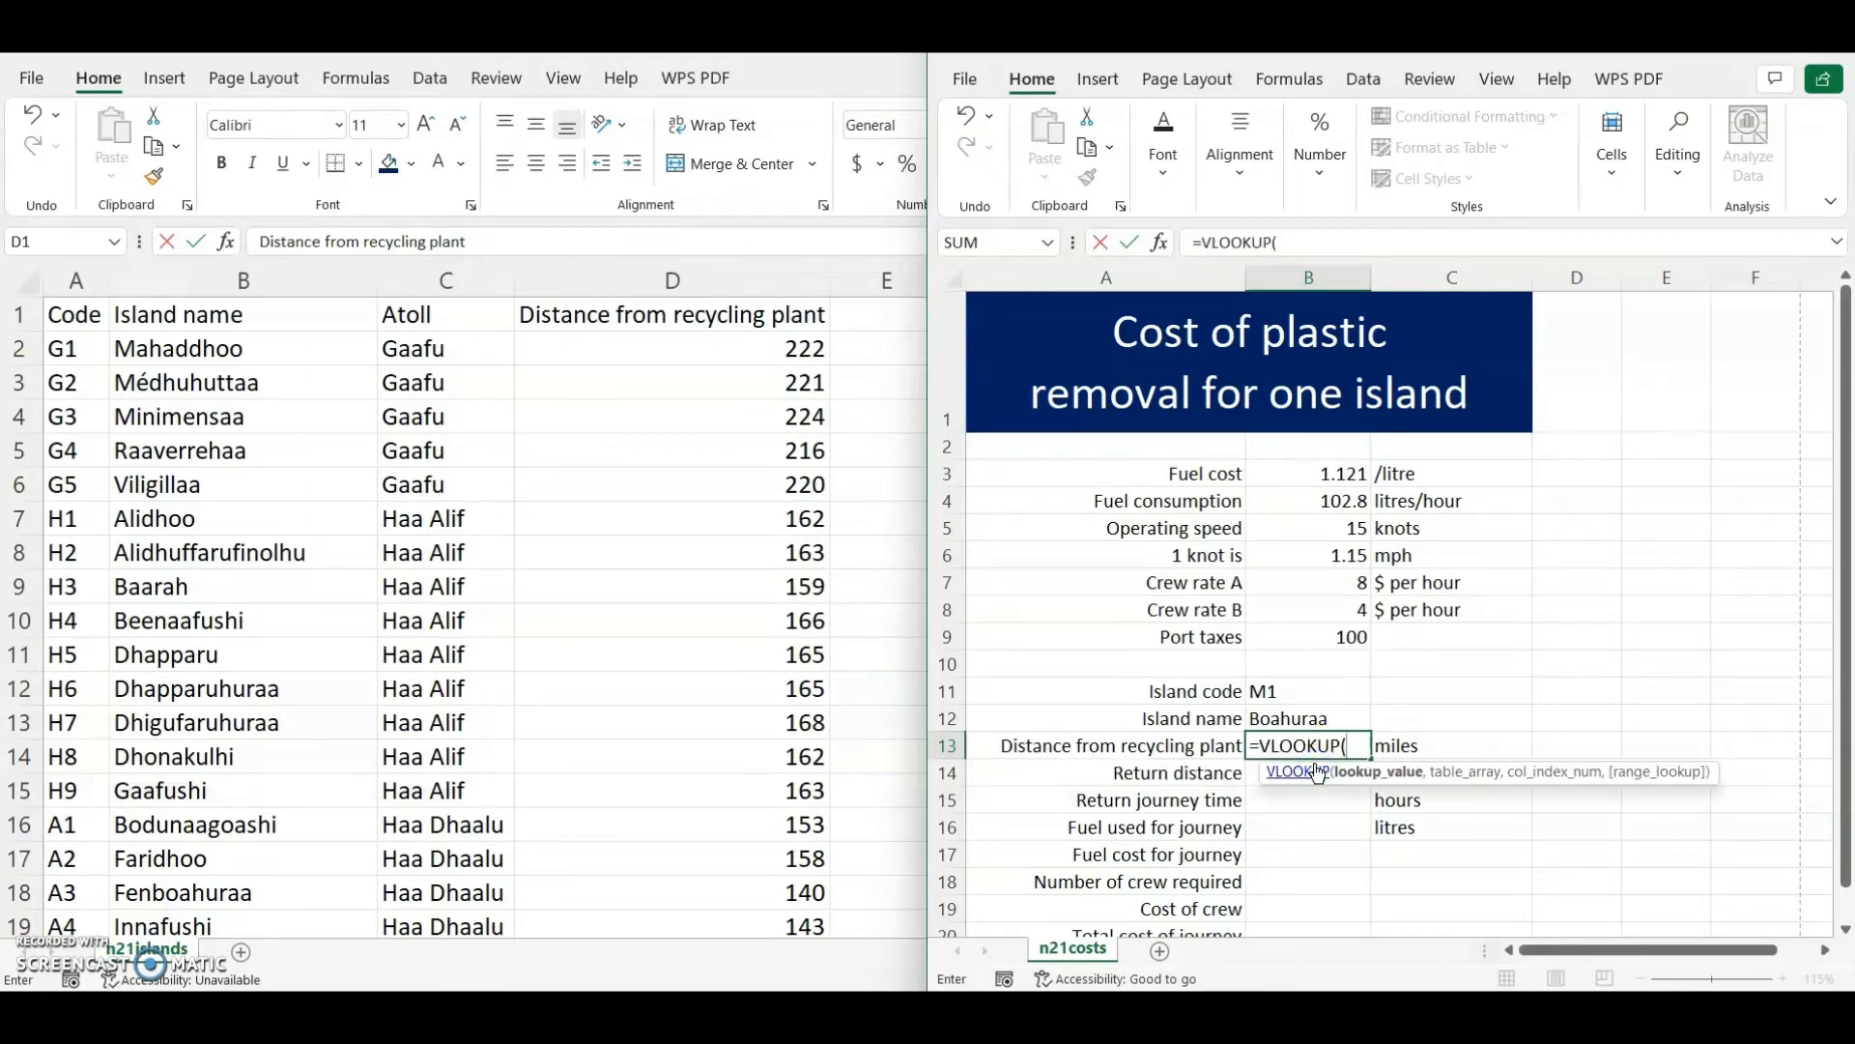
pyautogui.click(1307, 692)
pyautogui.write(',')
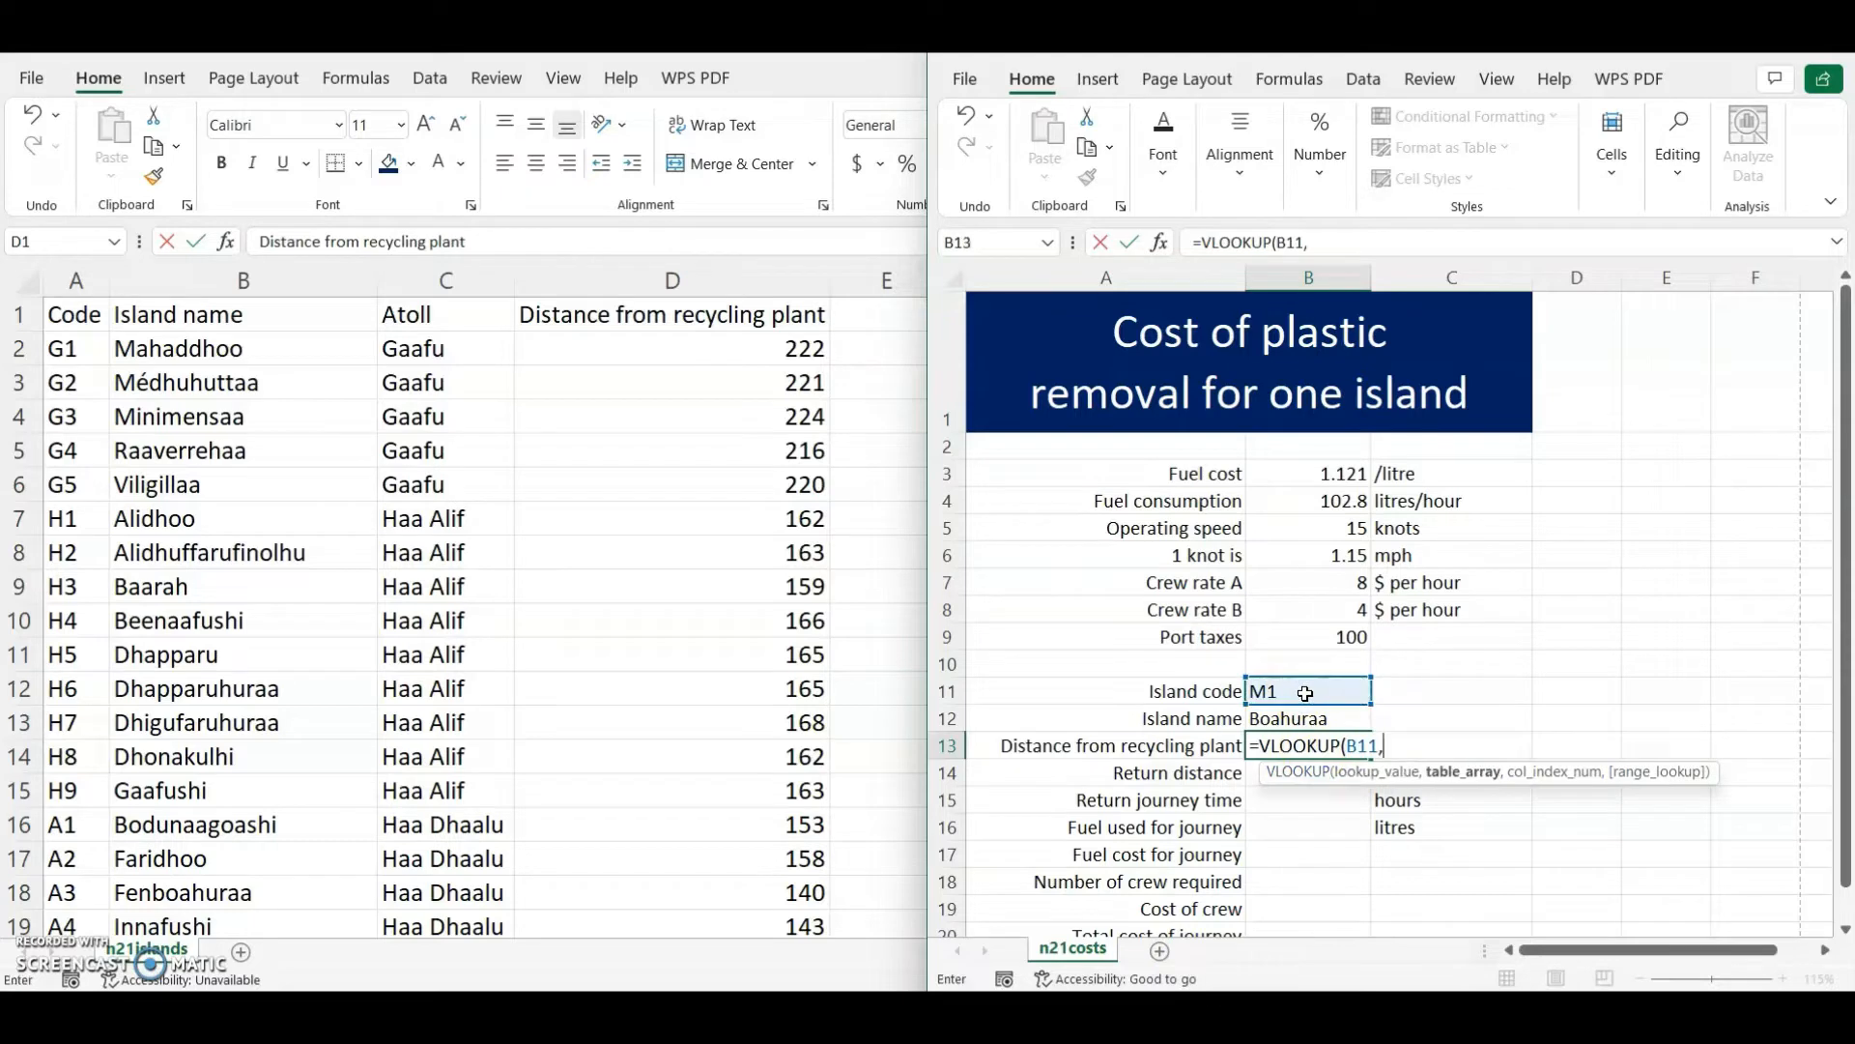
# - Set the B13 VLOOKUP's table array to $A$2:$D$86 in n21islands.csv
pyautogui.click(793, 580)
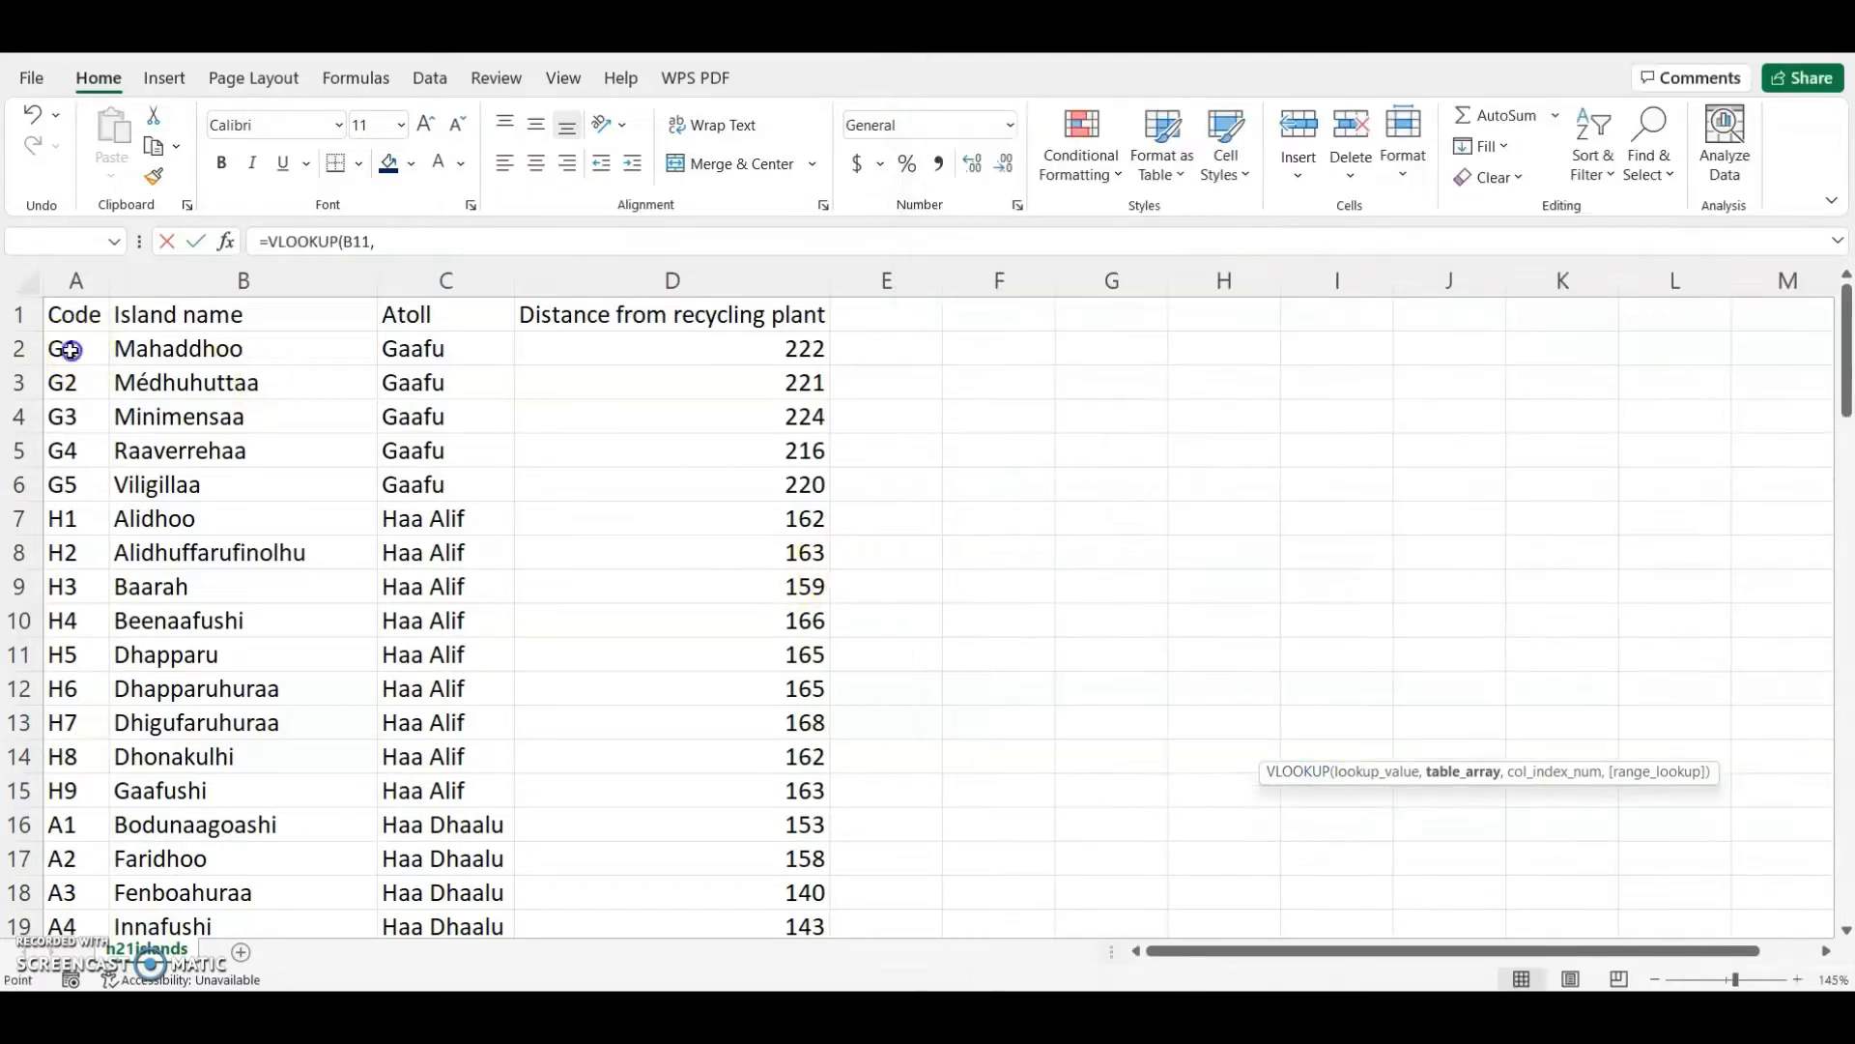
pyautogui.moveTo(62, 348); pyautogui.dragTo(705, 845)
pyautogui.scroll(20, 708, 848)
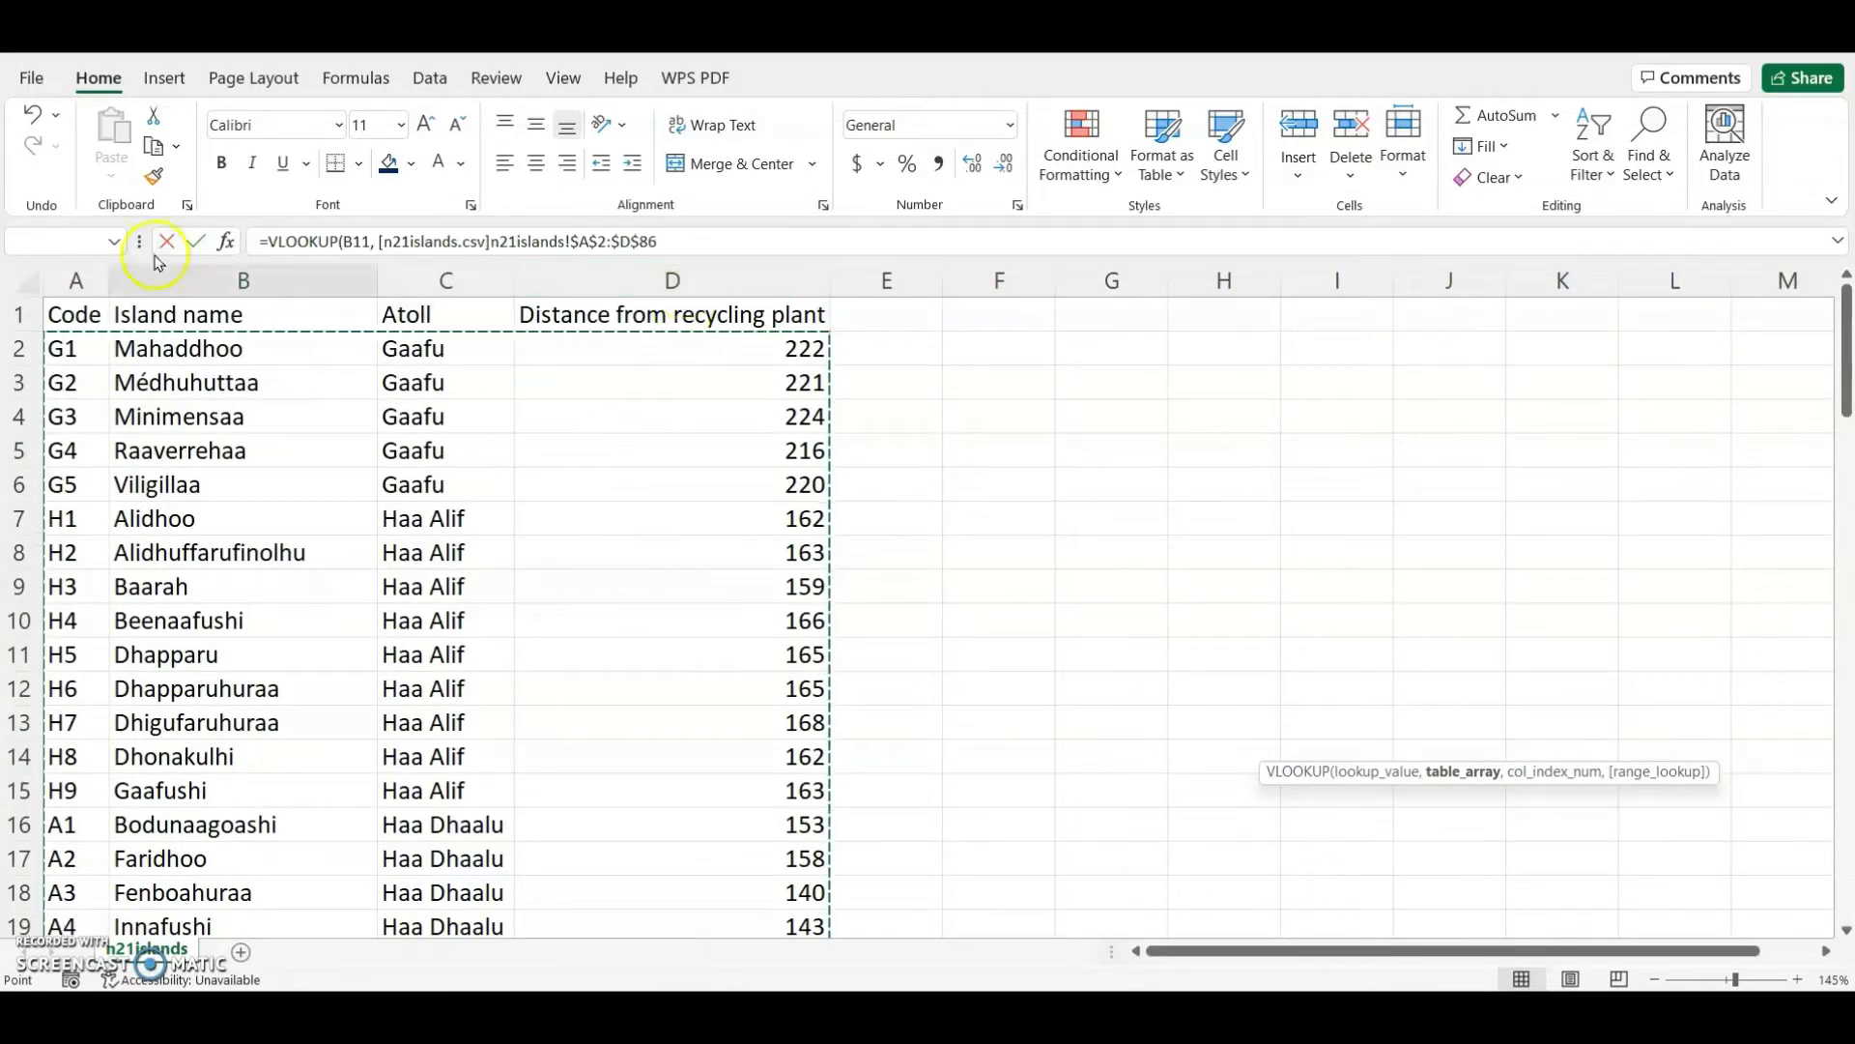
pyautogui.click(665, 281)
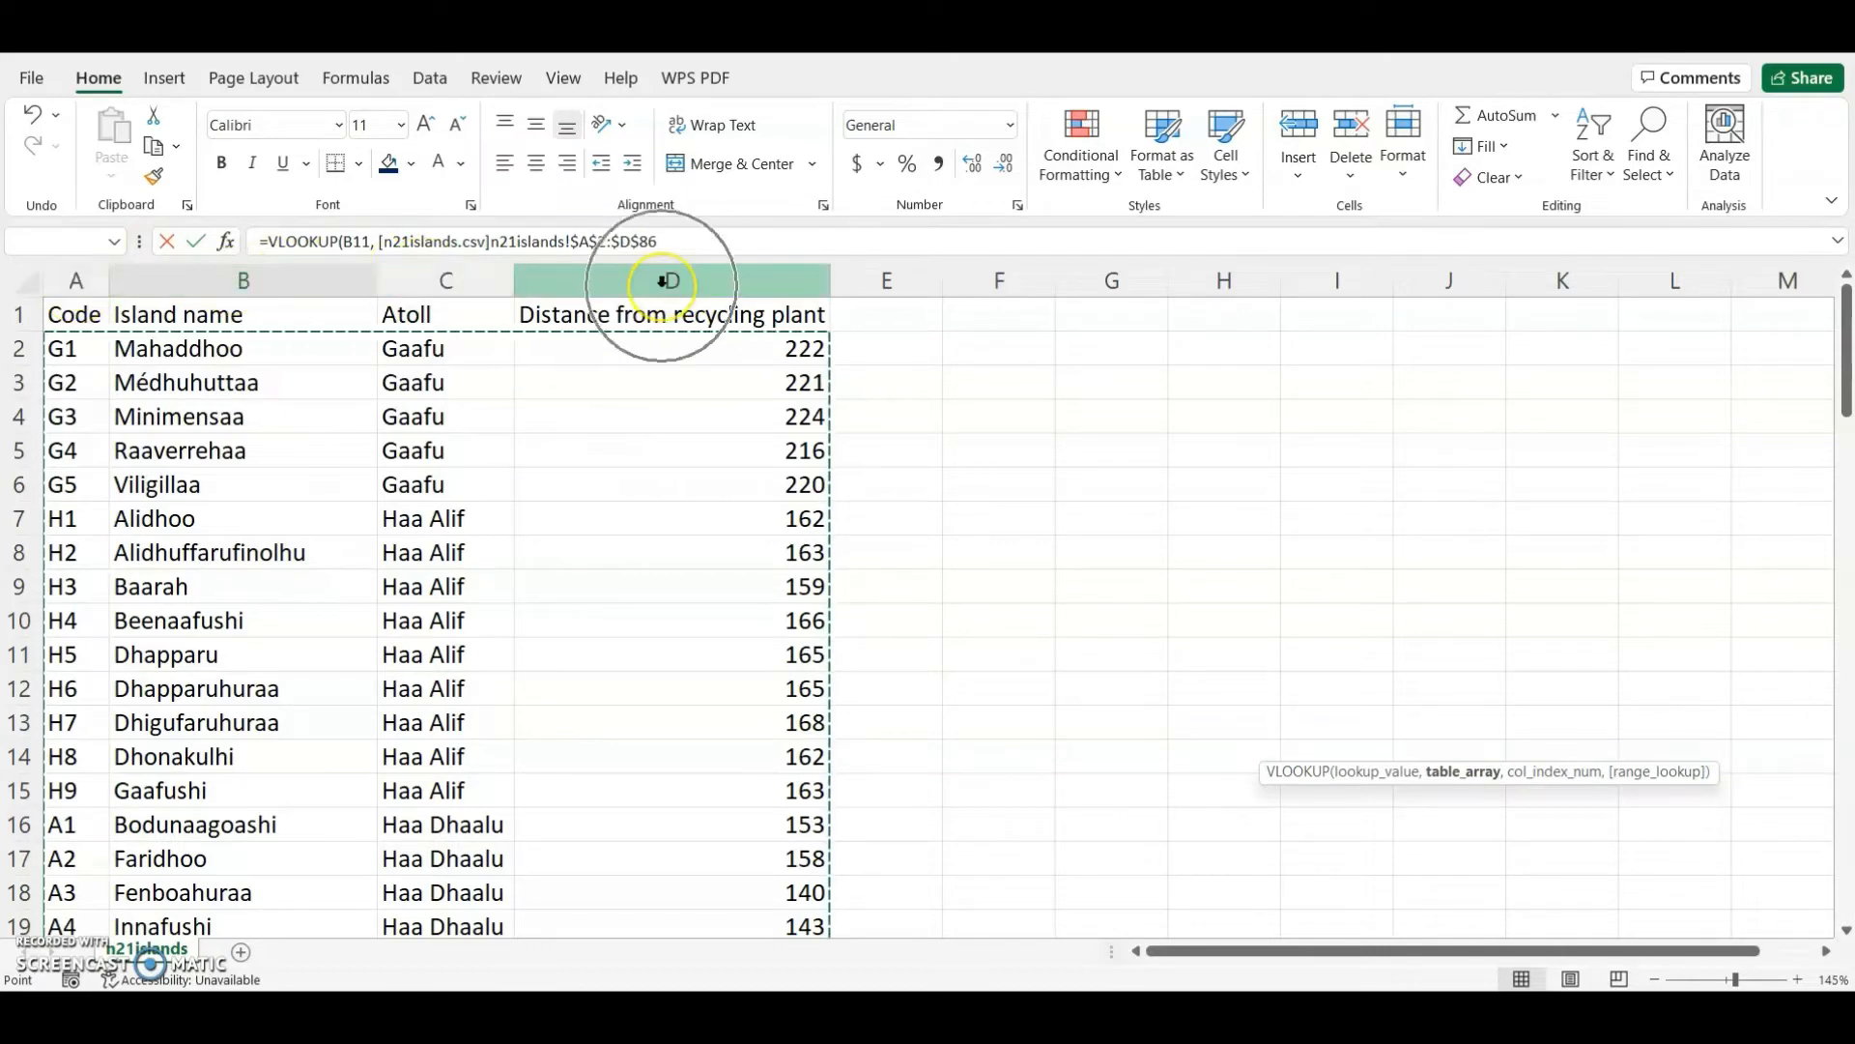
pyautogui.click(663, 283)
pyautogui.write(',')
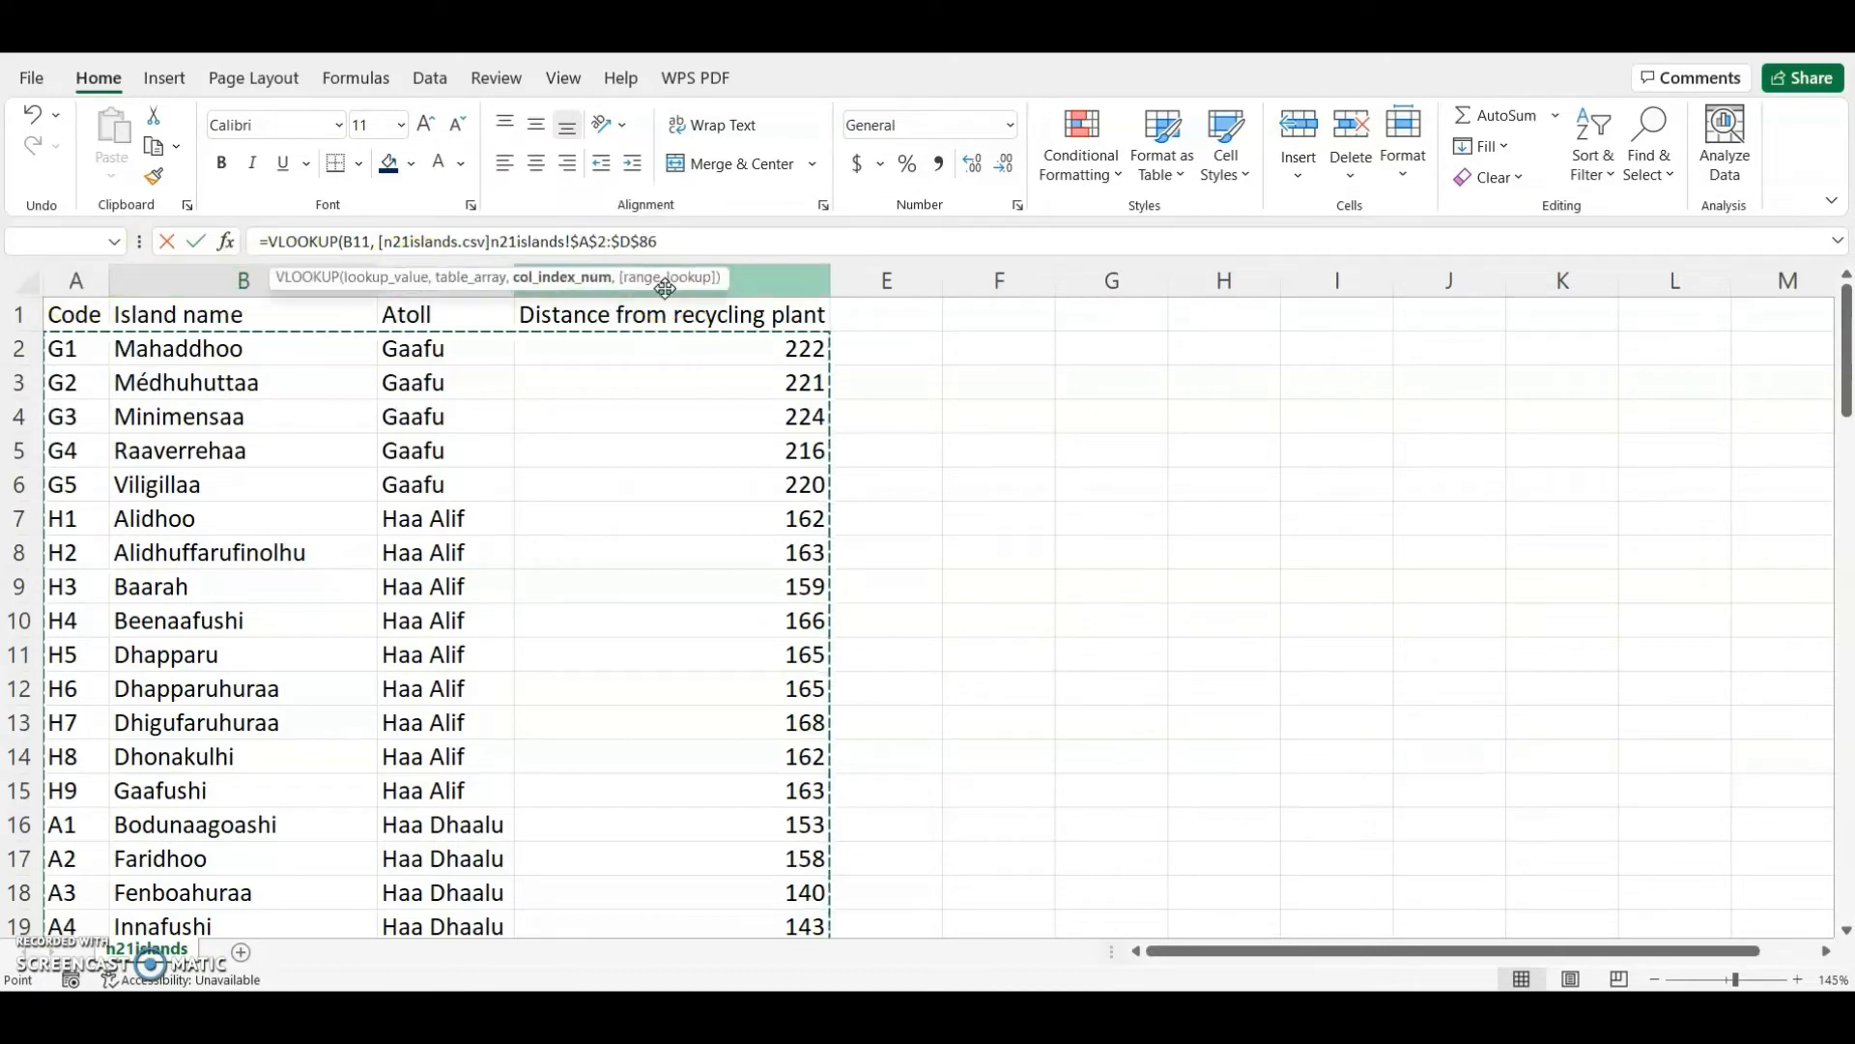
# - Complete the B13 VLOOKUP with column index 4 and an exact match (FALSE)
pyautogui.write('4,')
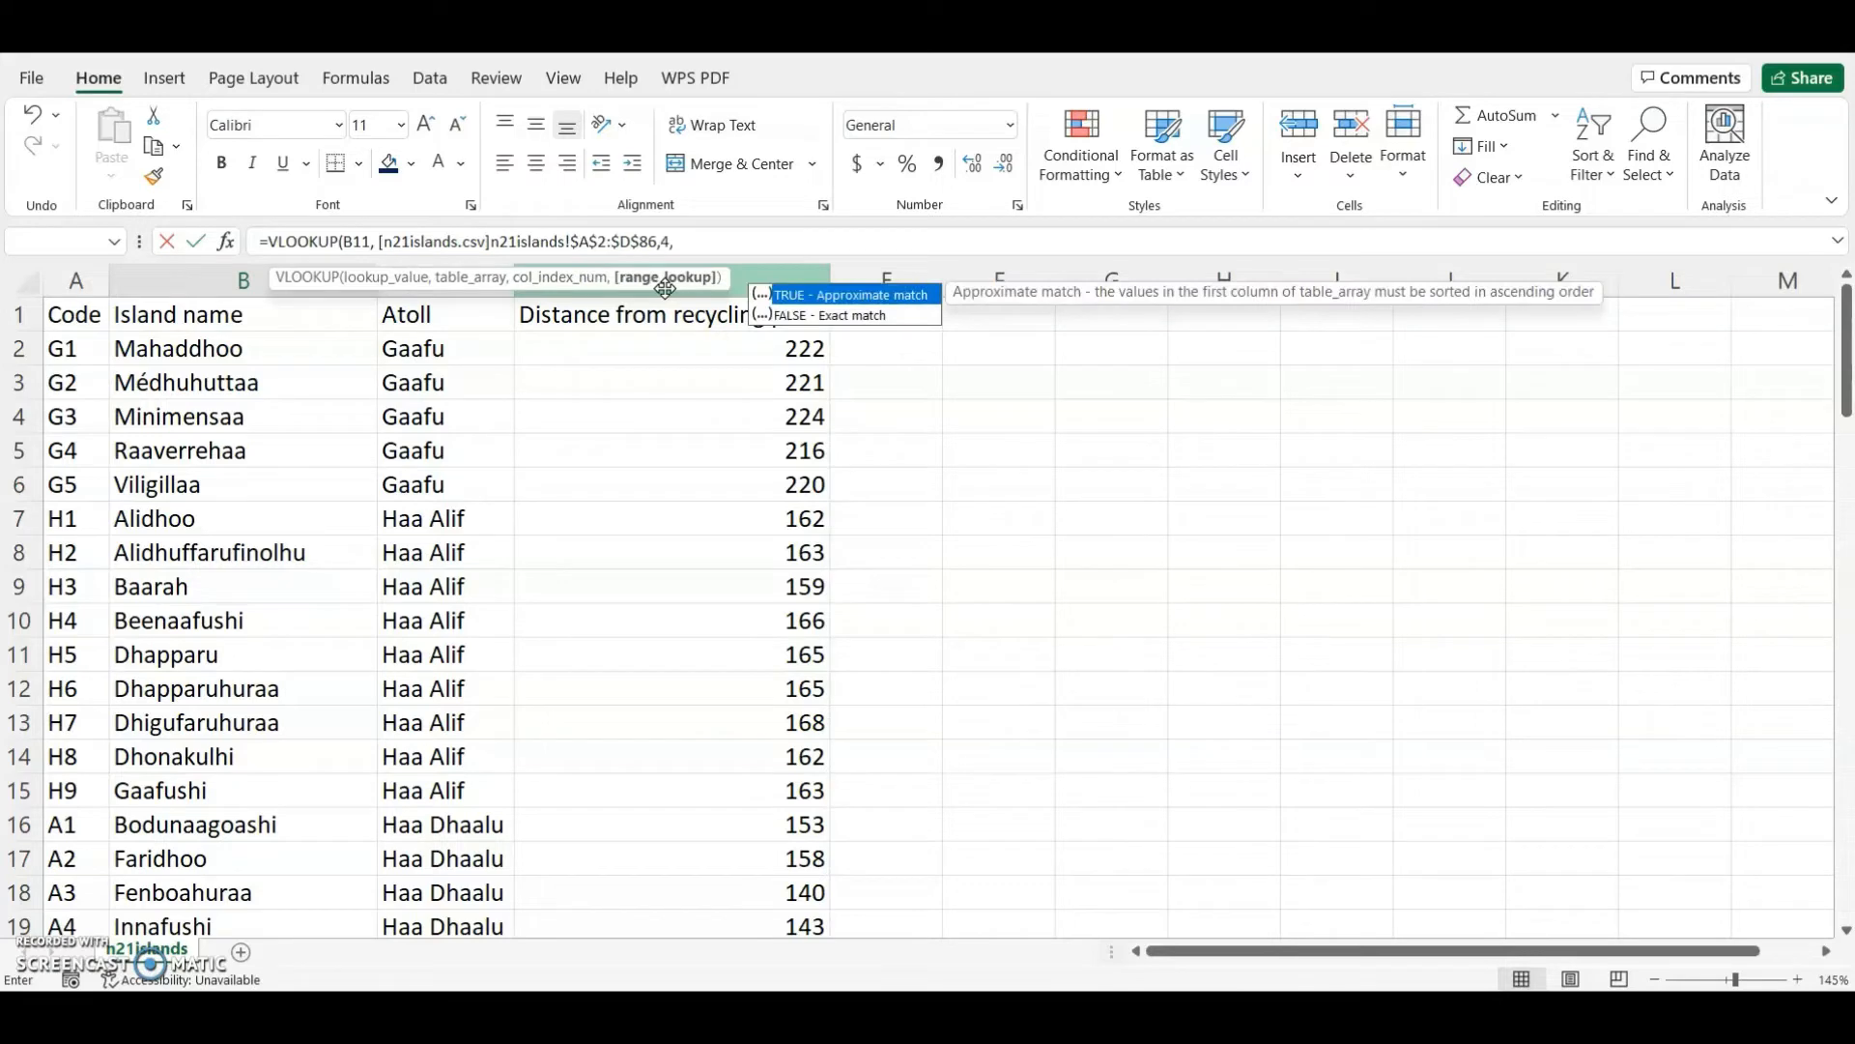
pyautogui.doubleClick(858, 316)
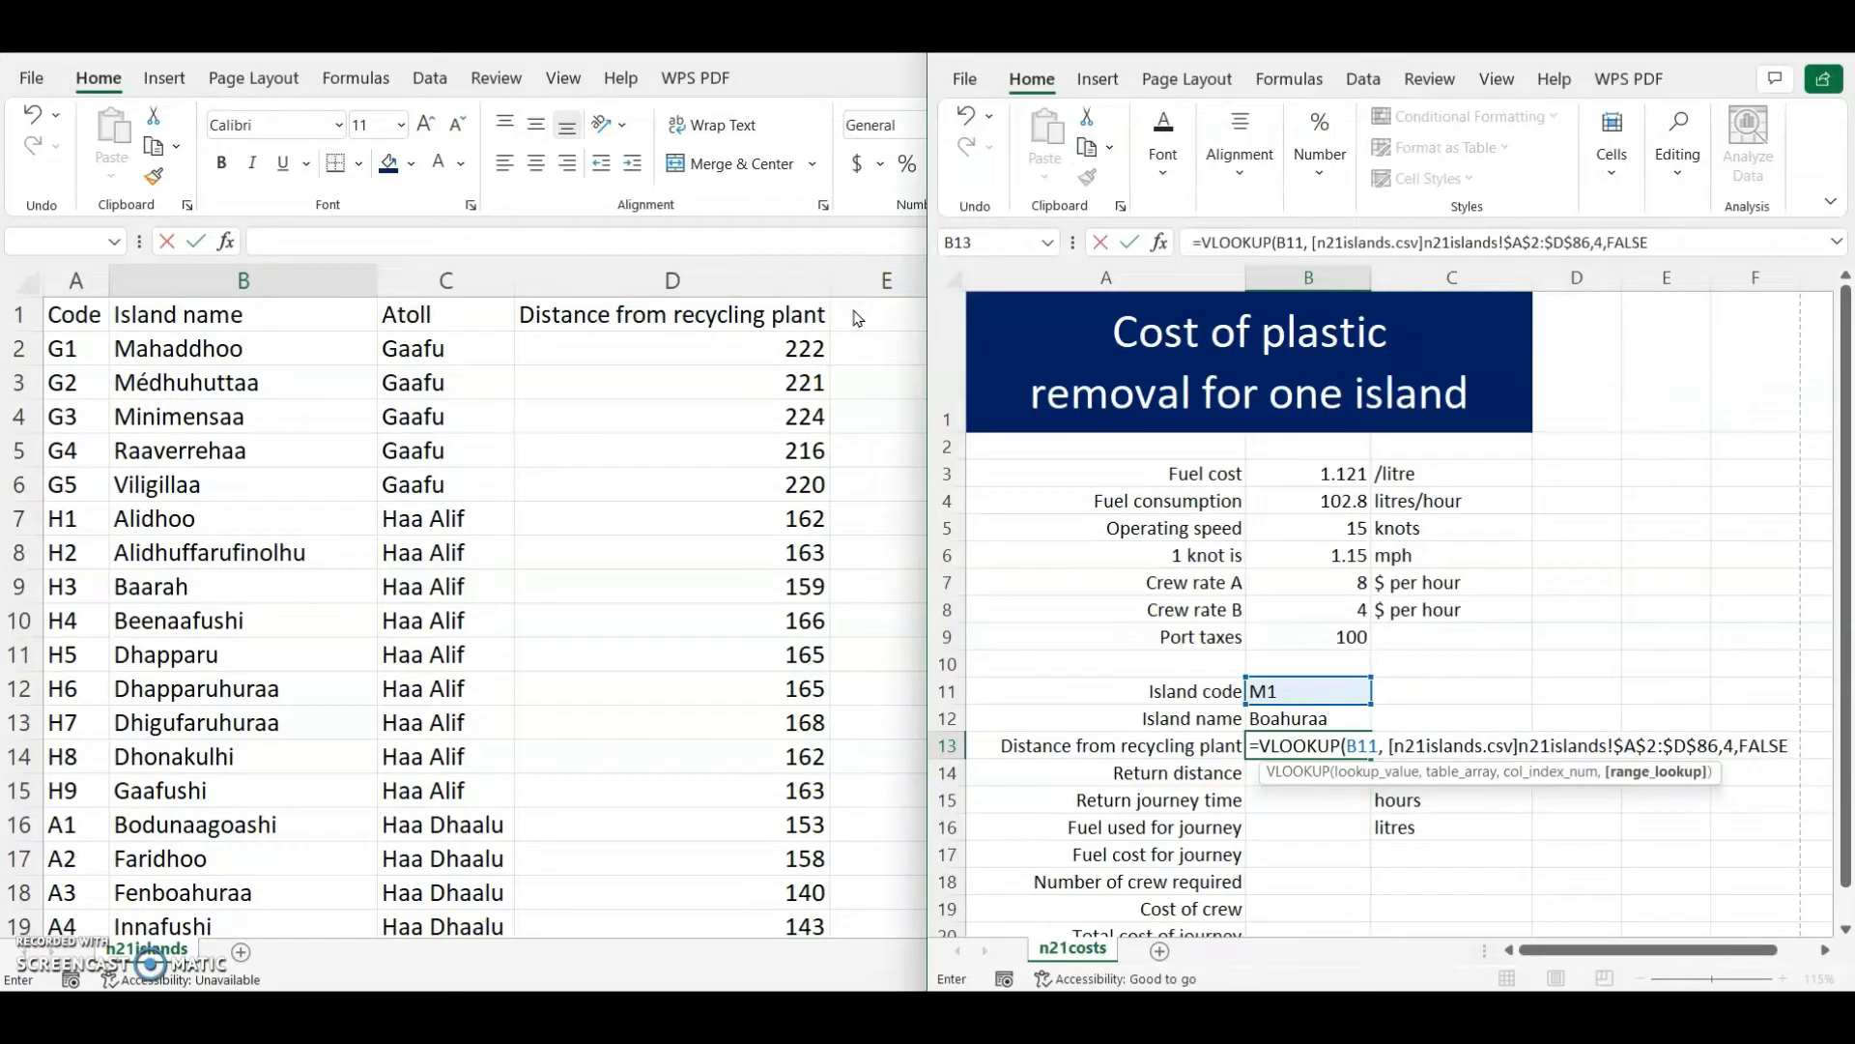
pyautogui.write(')')
pyautogui.press('Return')
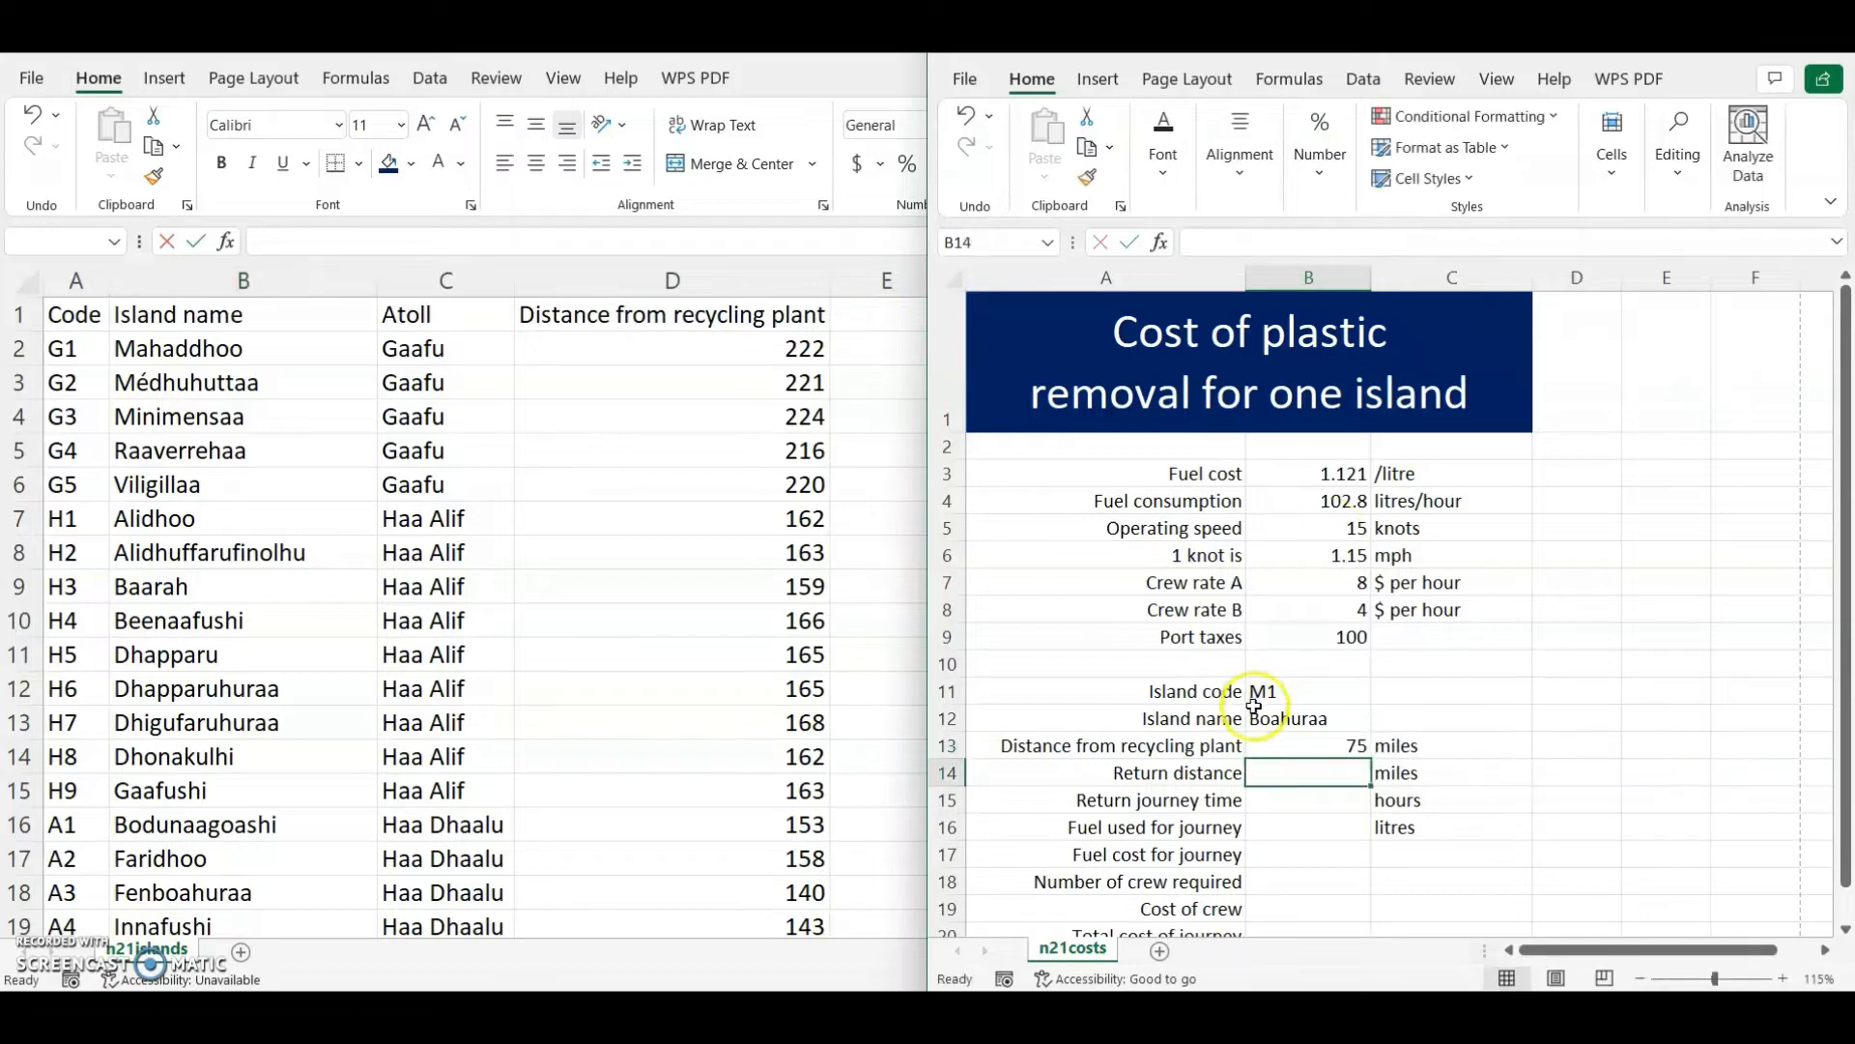
# - Check the B13 formula, return to the PDF, and highlight B14 and "total distance travelled" in question 6
pyautogui.click(1332, 745)
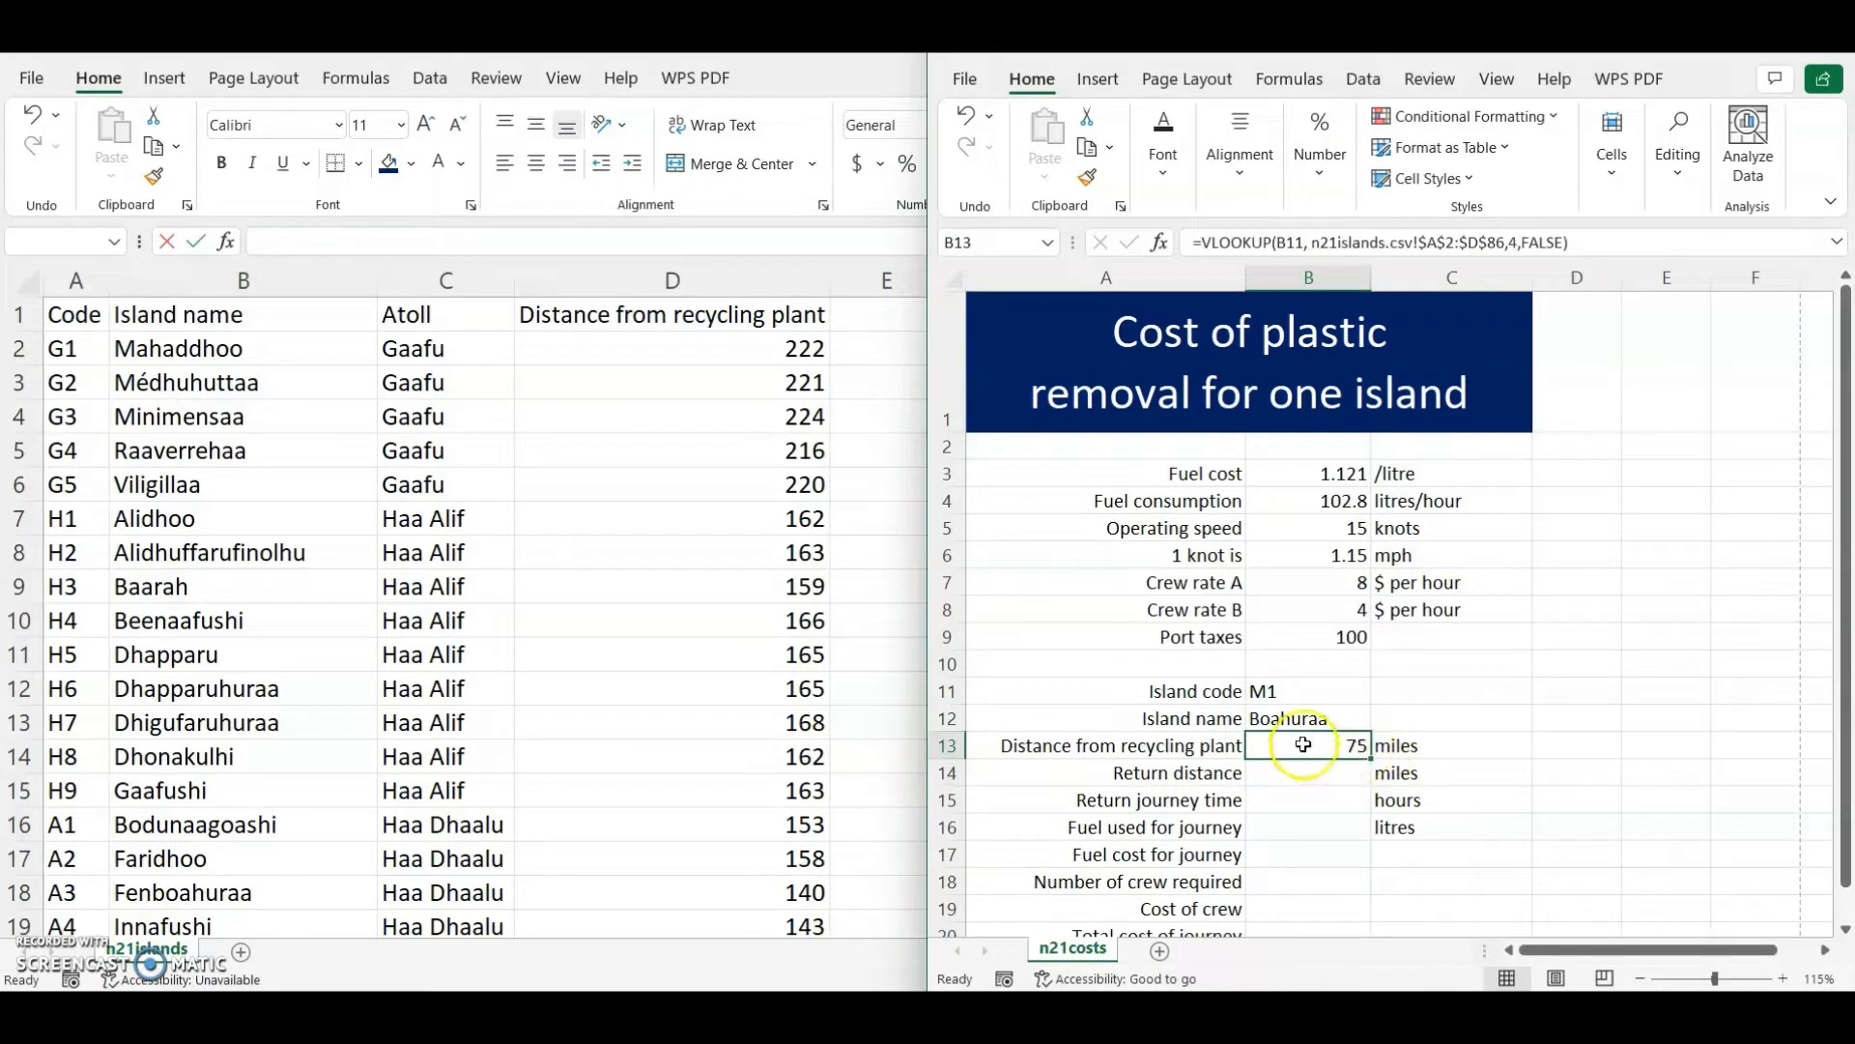
pyautogui.click(961, 894)
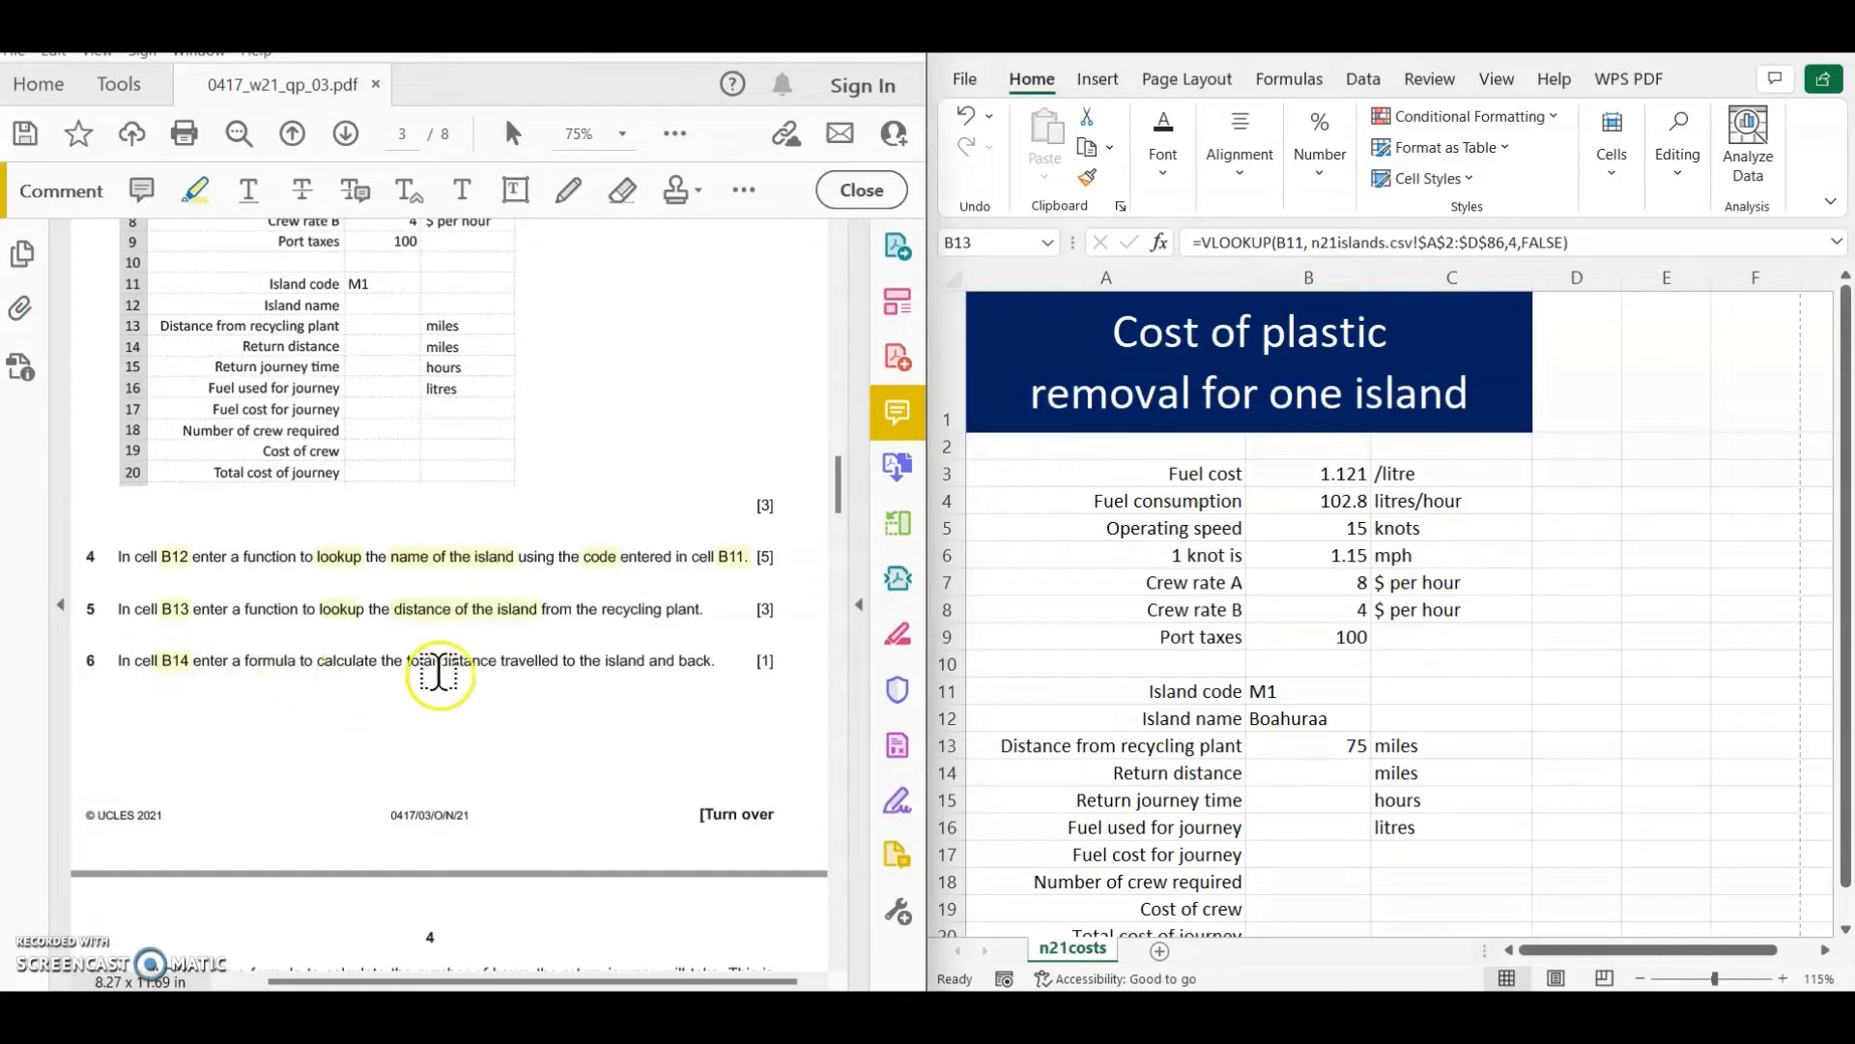
pyautogui.moveTo(409, 663); pyautogui.dragTo(559, 664)
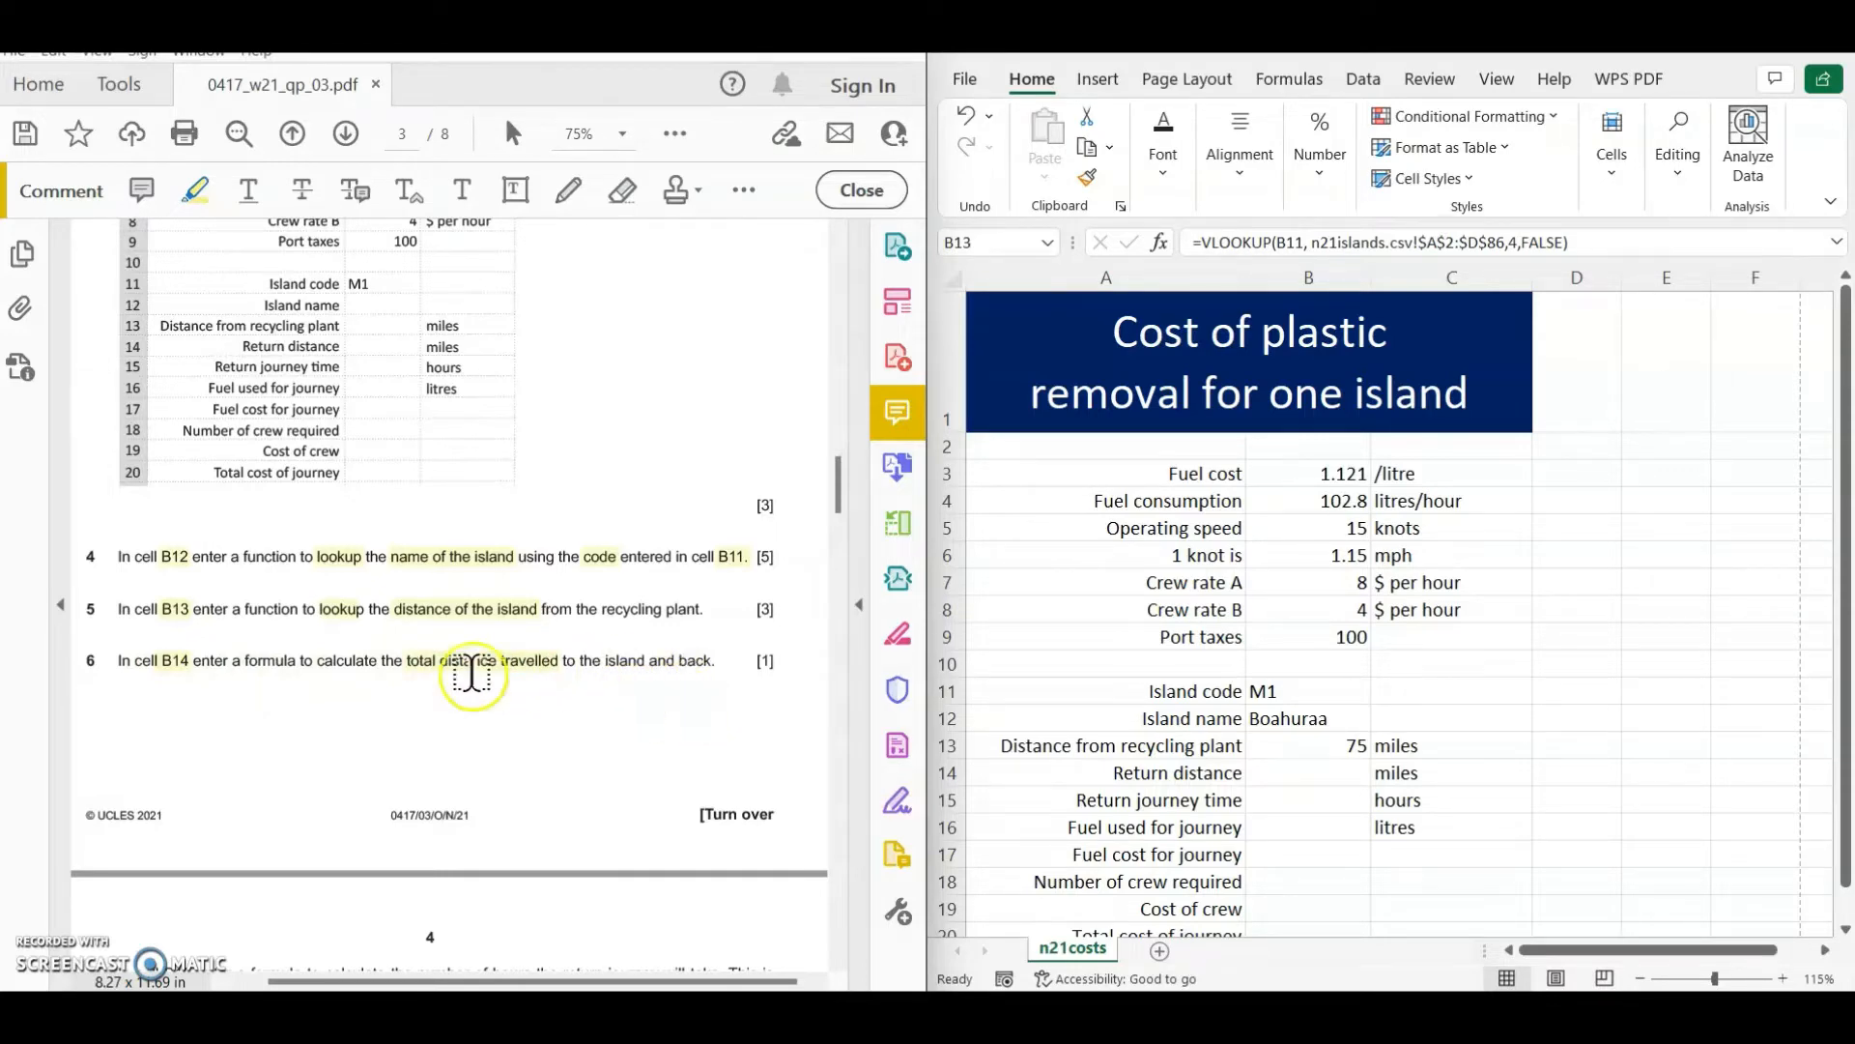
# - Enter the formula =B13*2 in B14 to calculate the return distance
pyautogui.click(1304, 773)
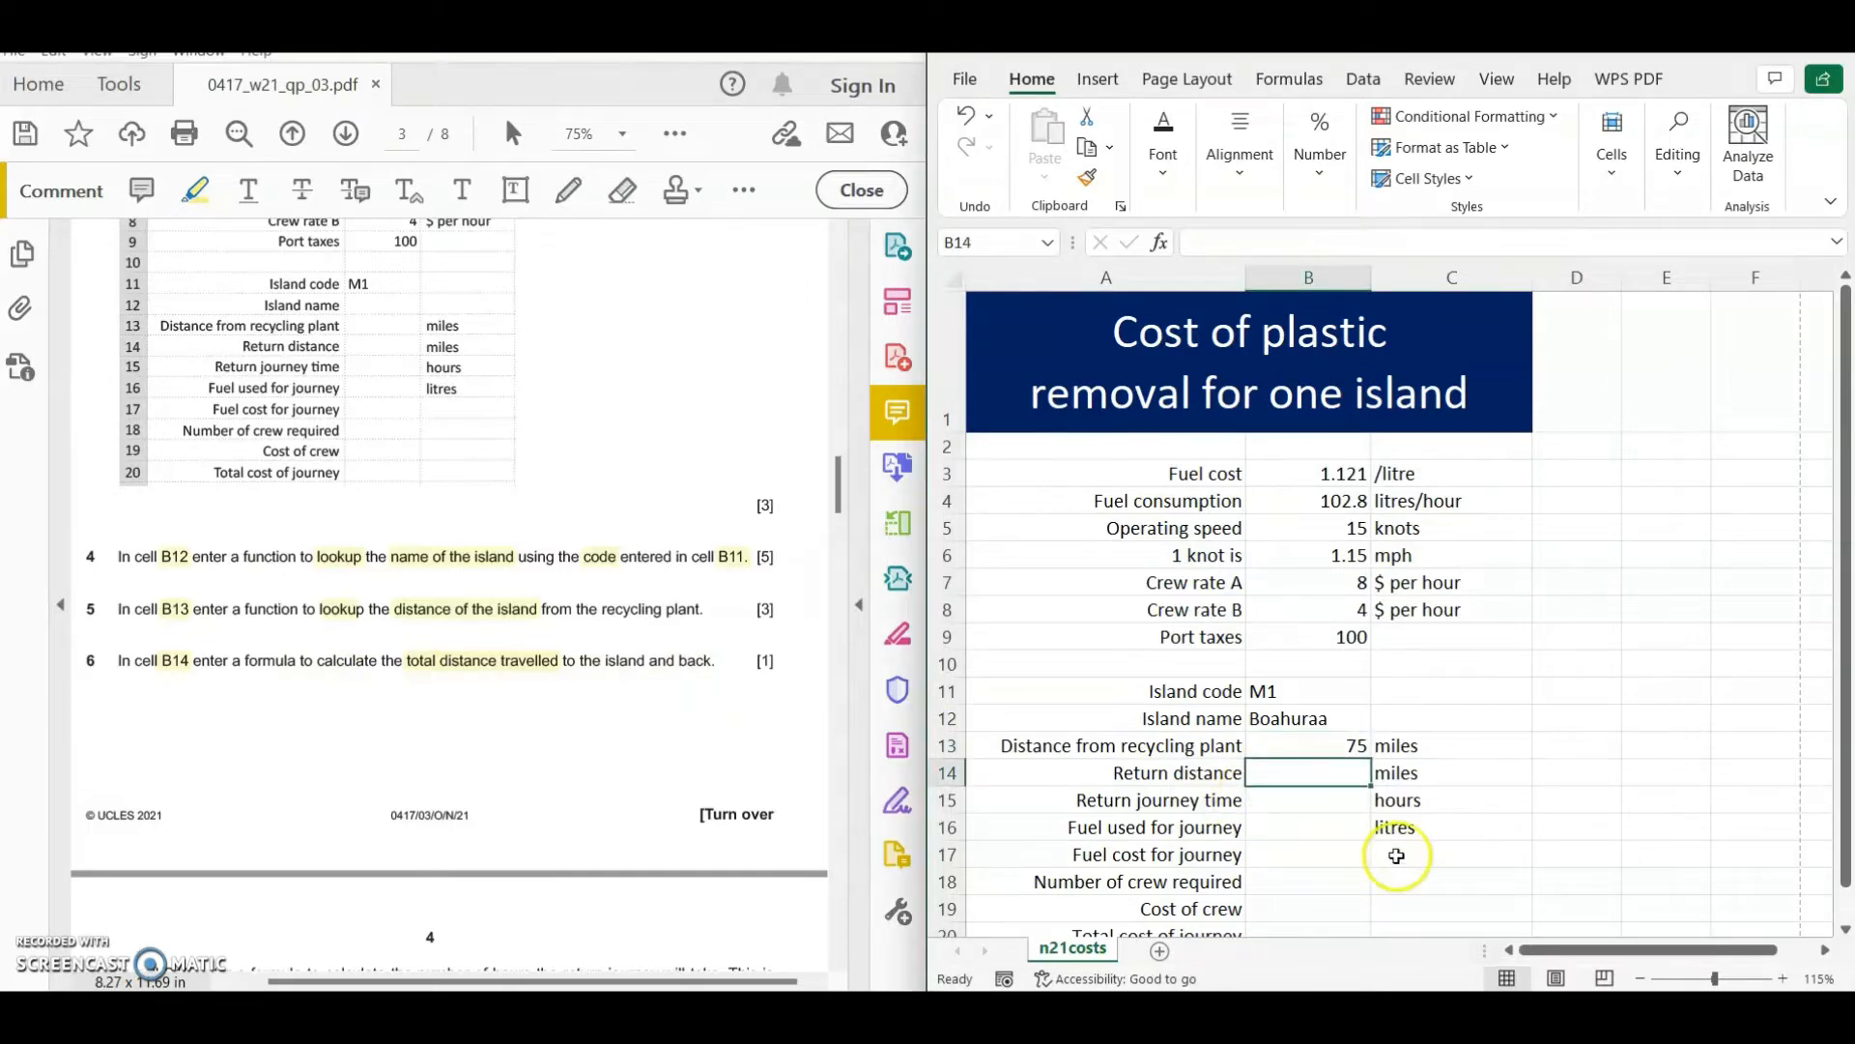
pyautogui.scroll(-2, 1397, 855)
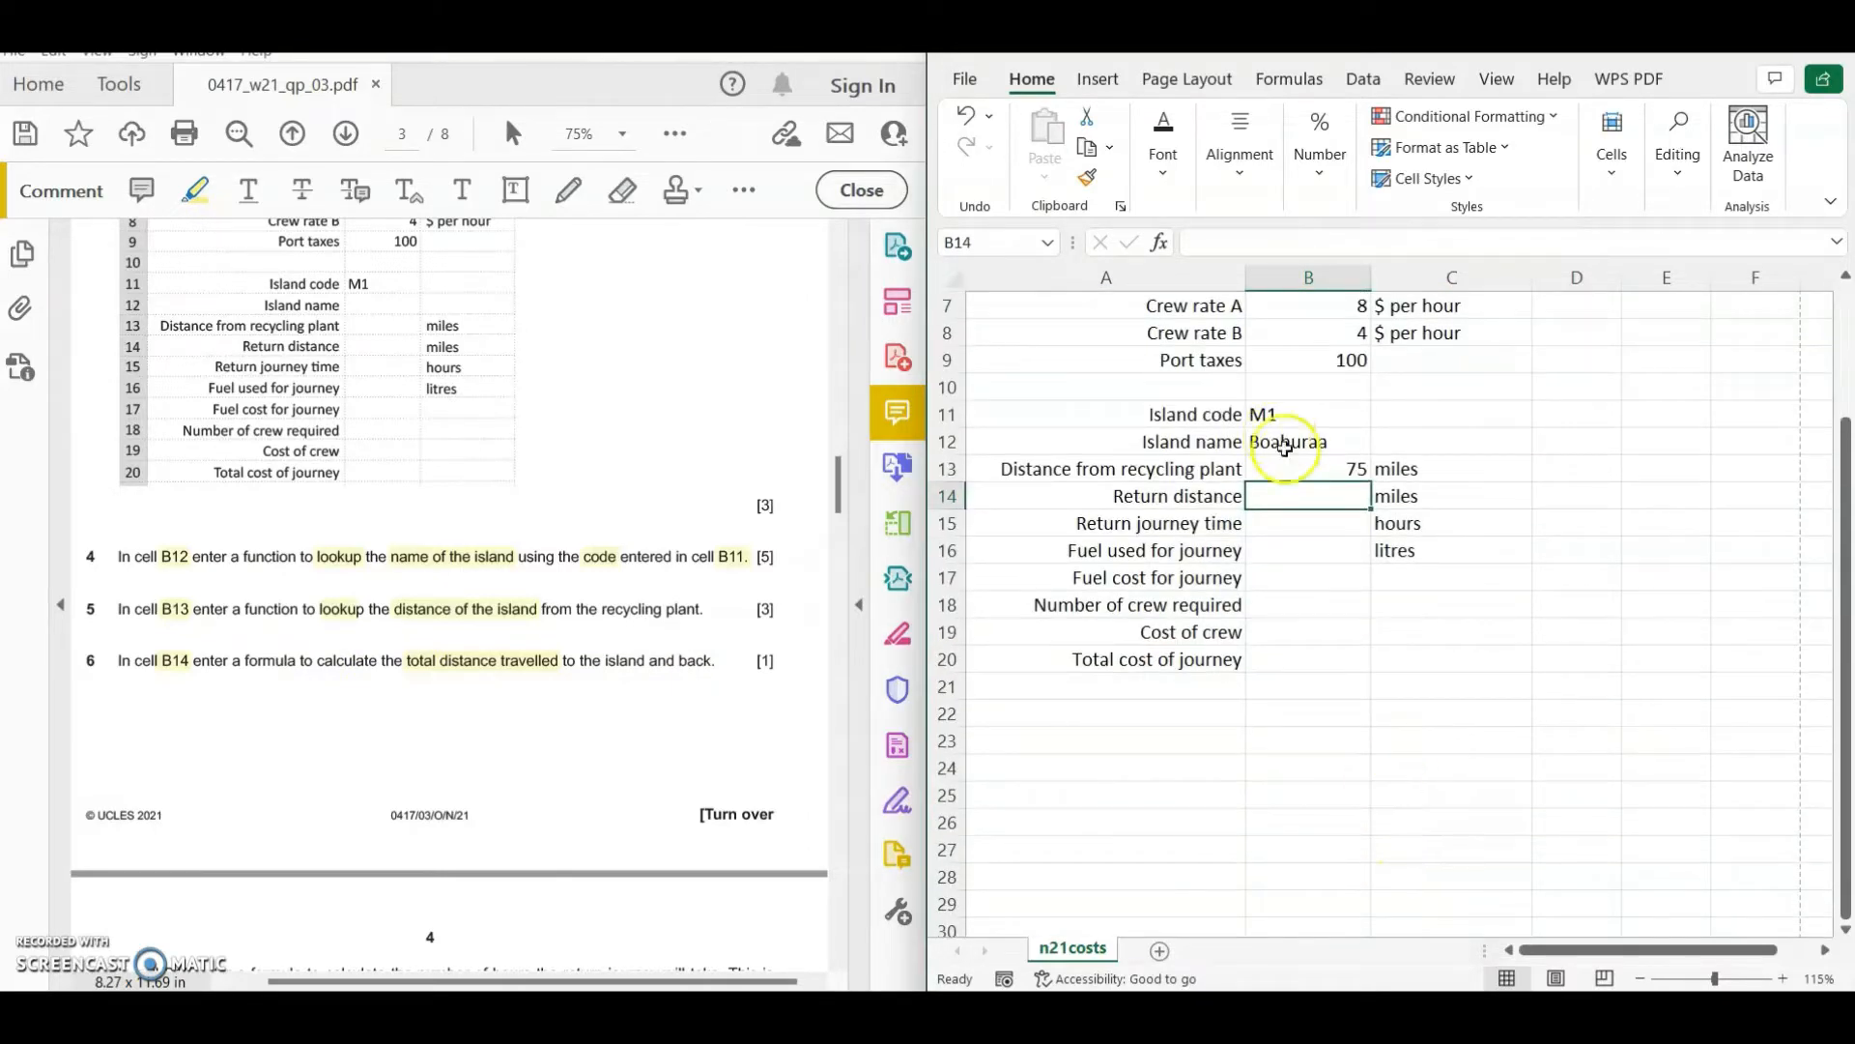
pyautogui.click(1338, 464)
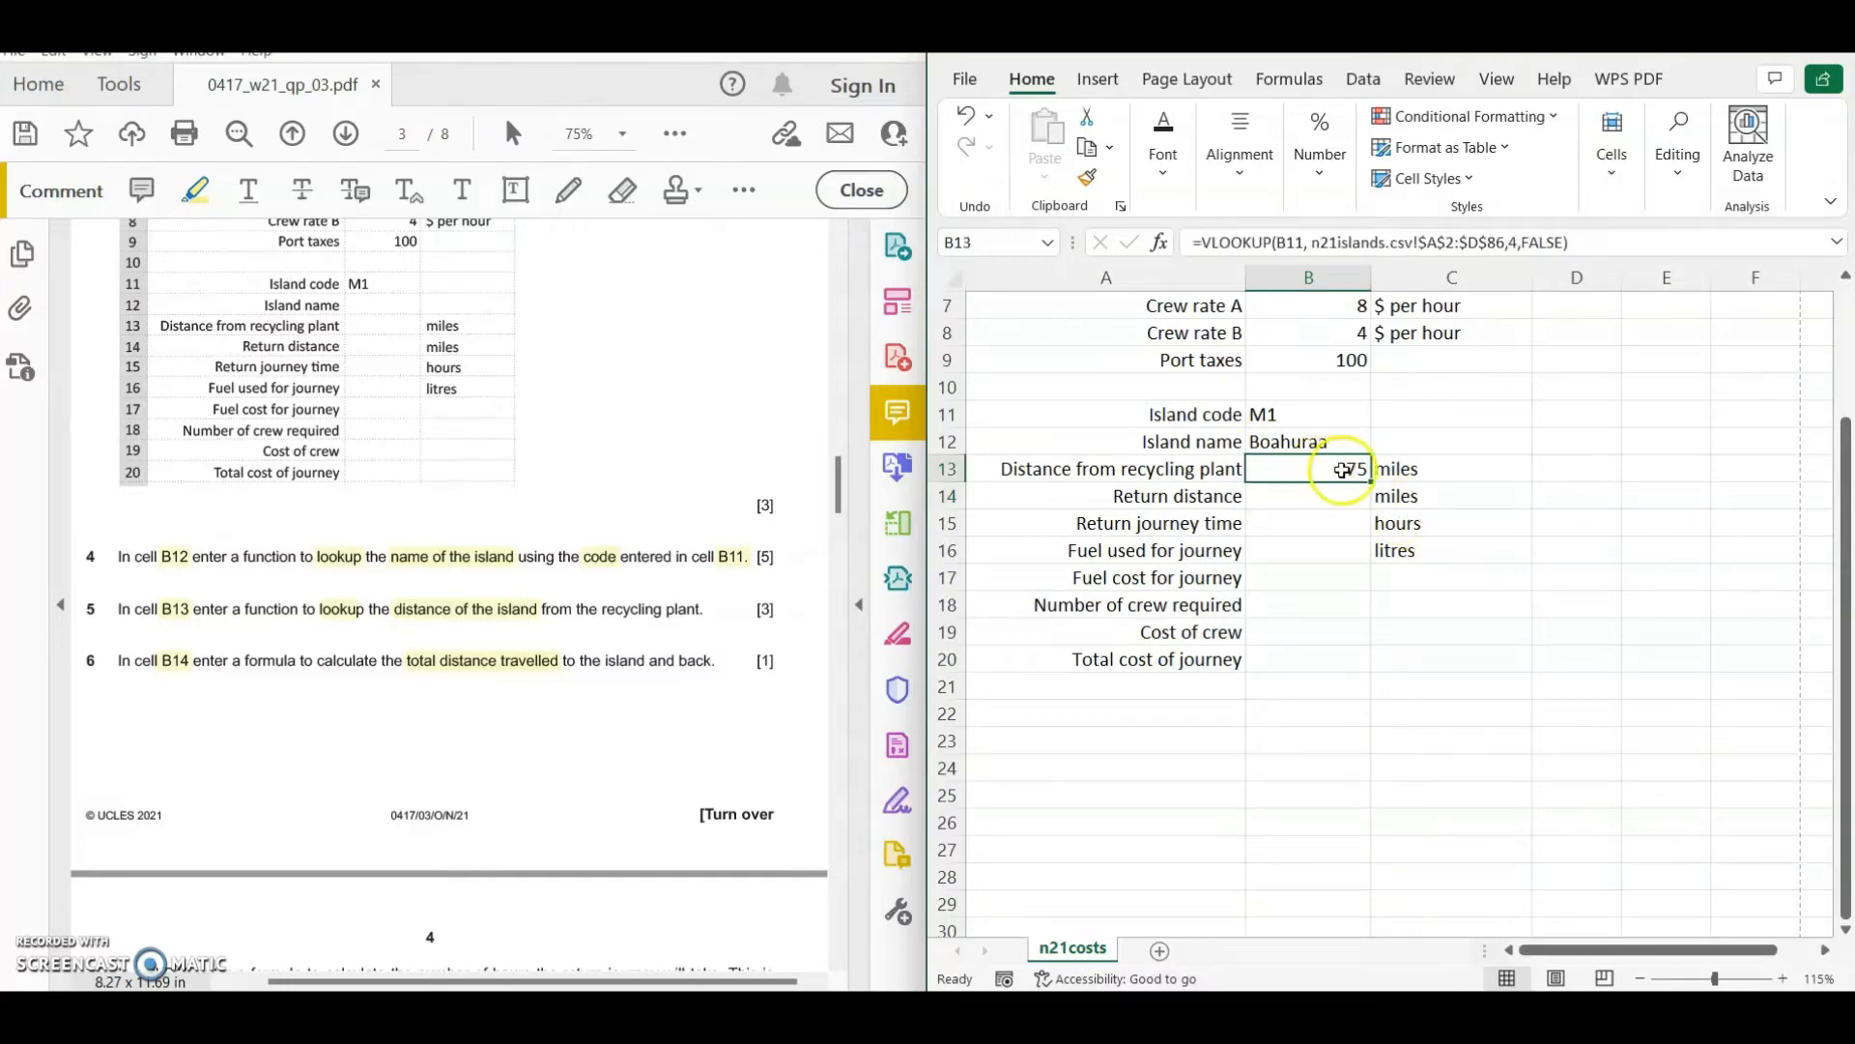
pyautogui.click(1320, 497)
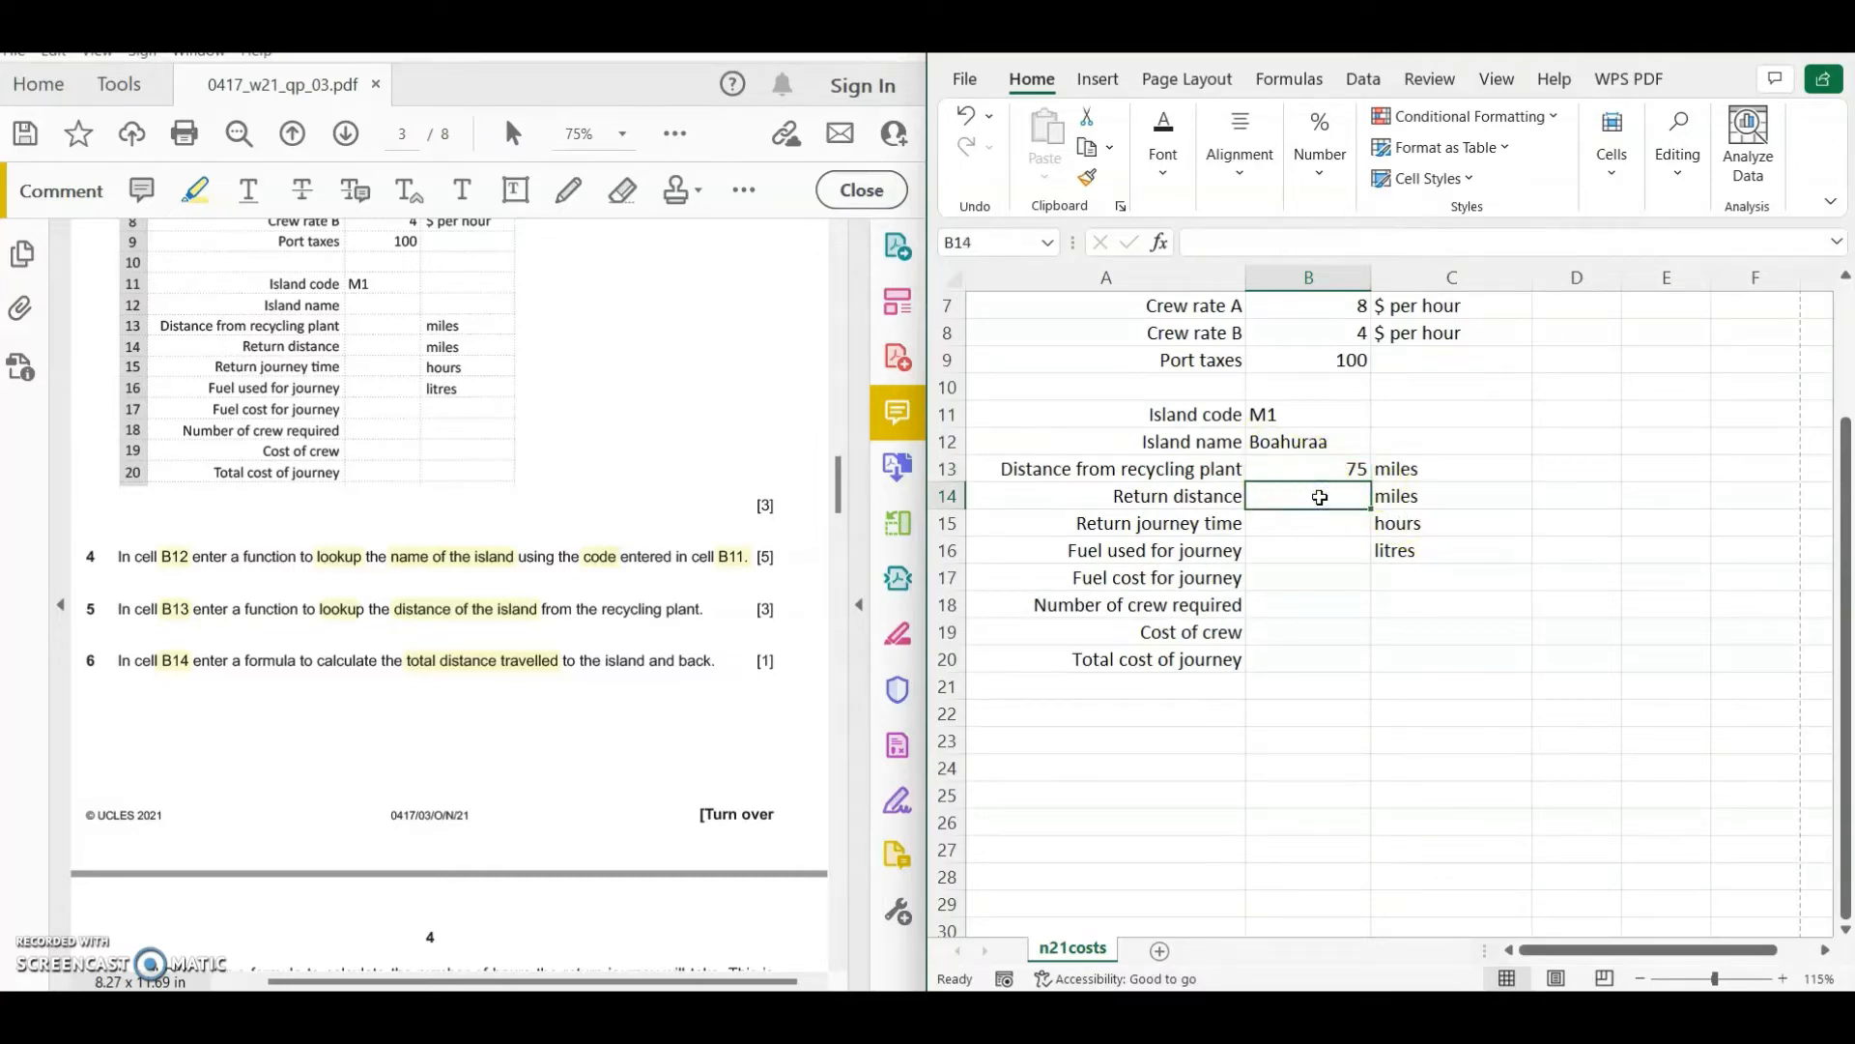
pyautogui.write('=')
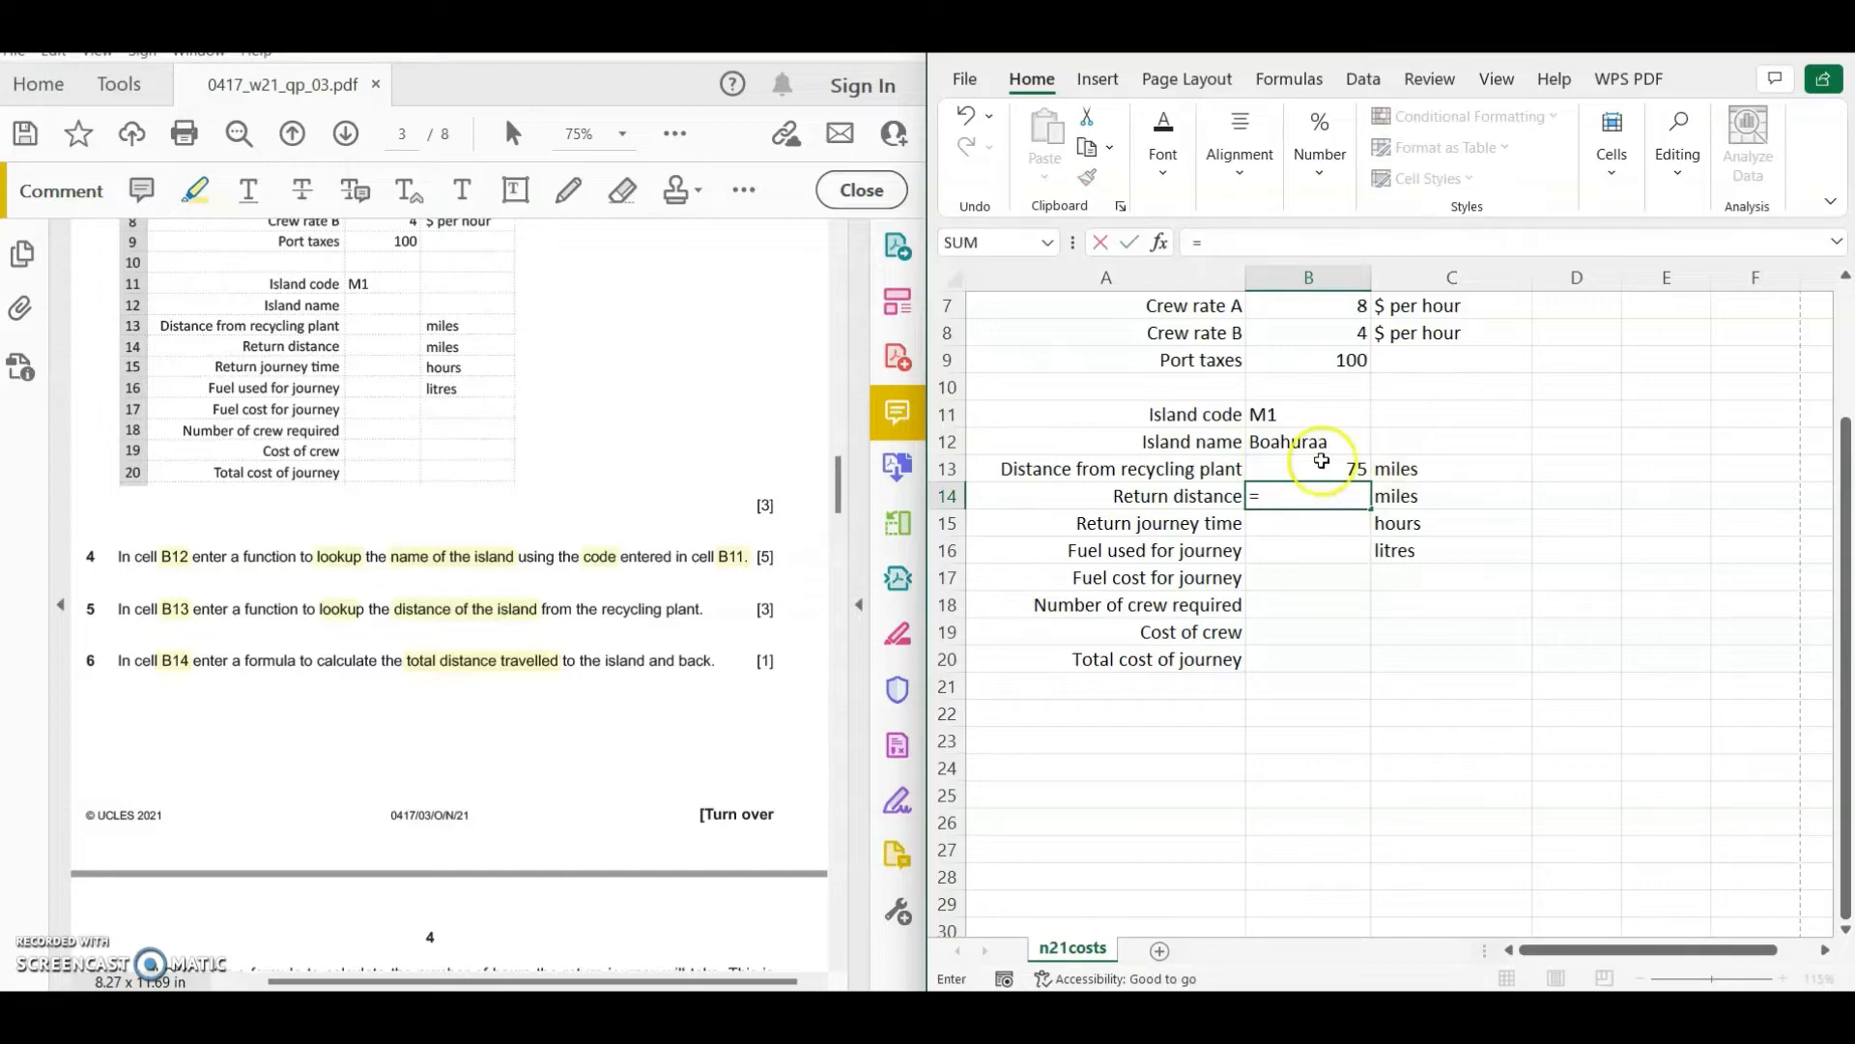
pyautogui.click(1320, 469)
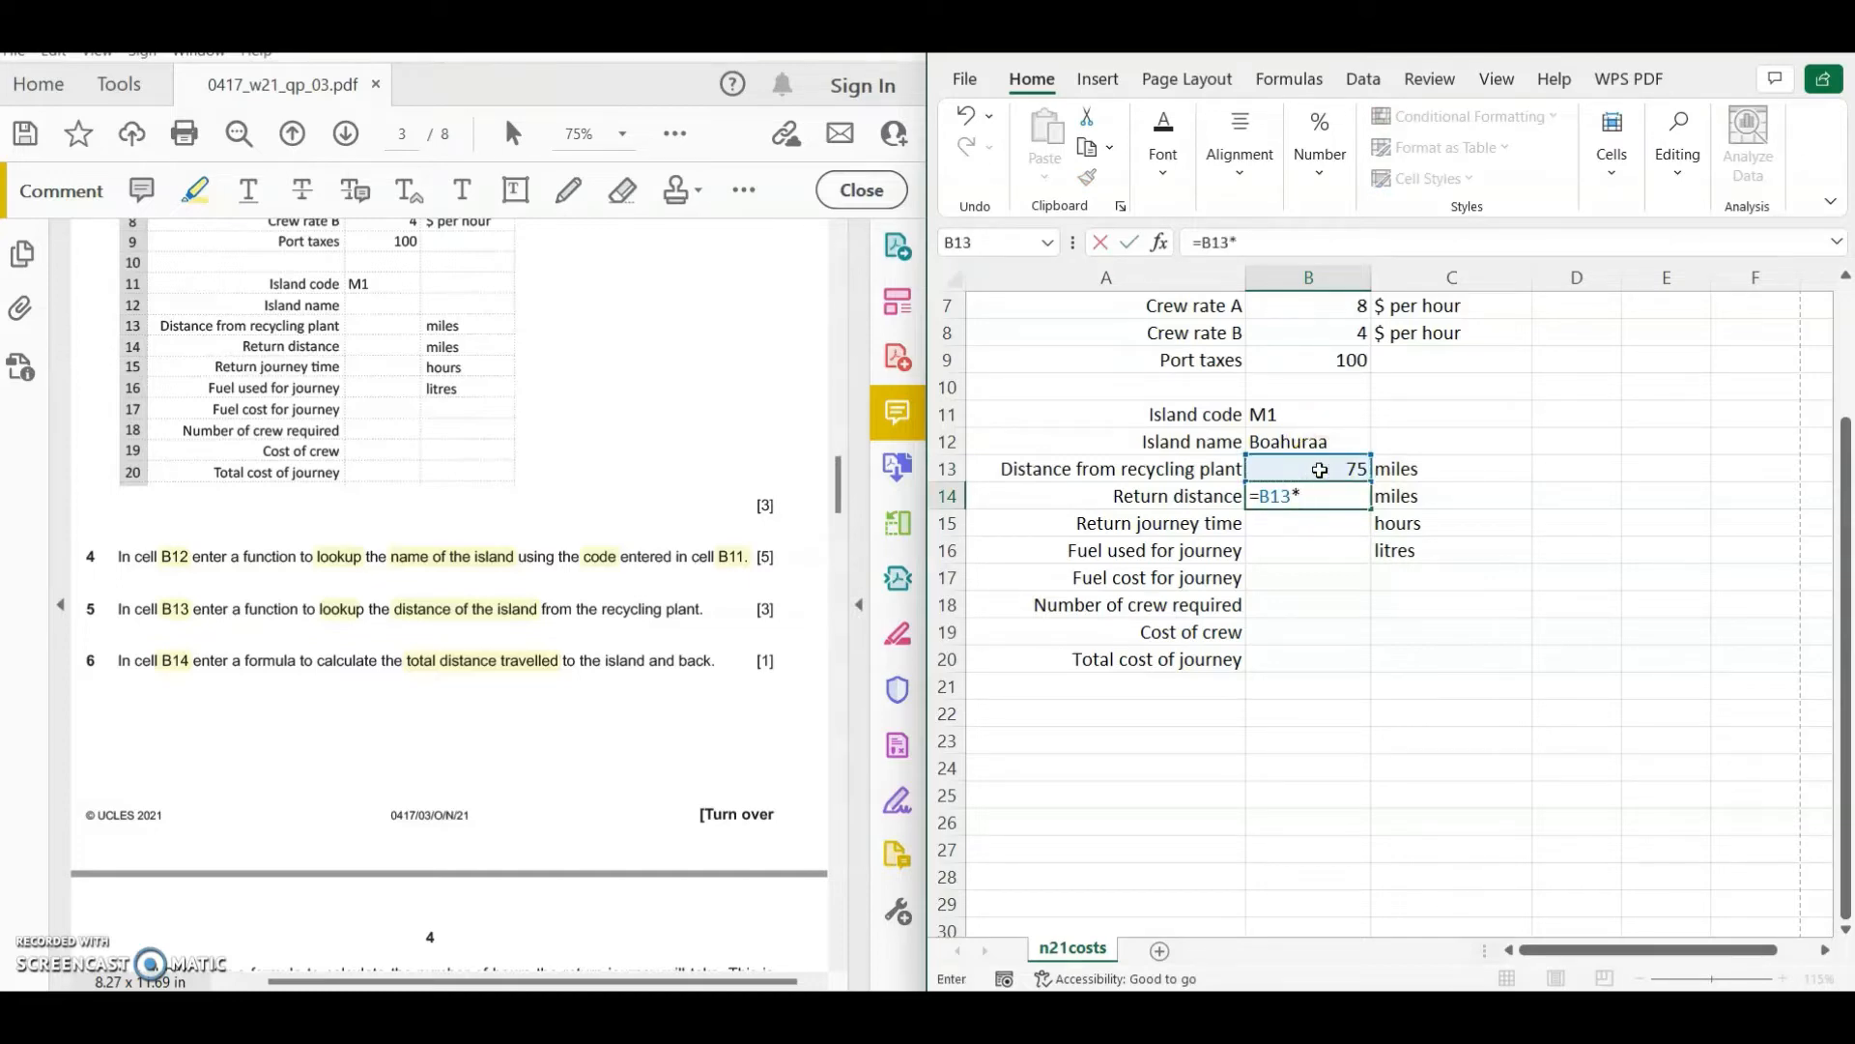
pyautogui.press('Return')
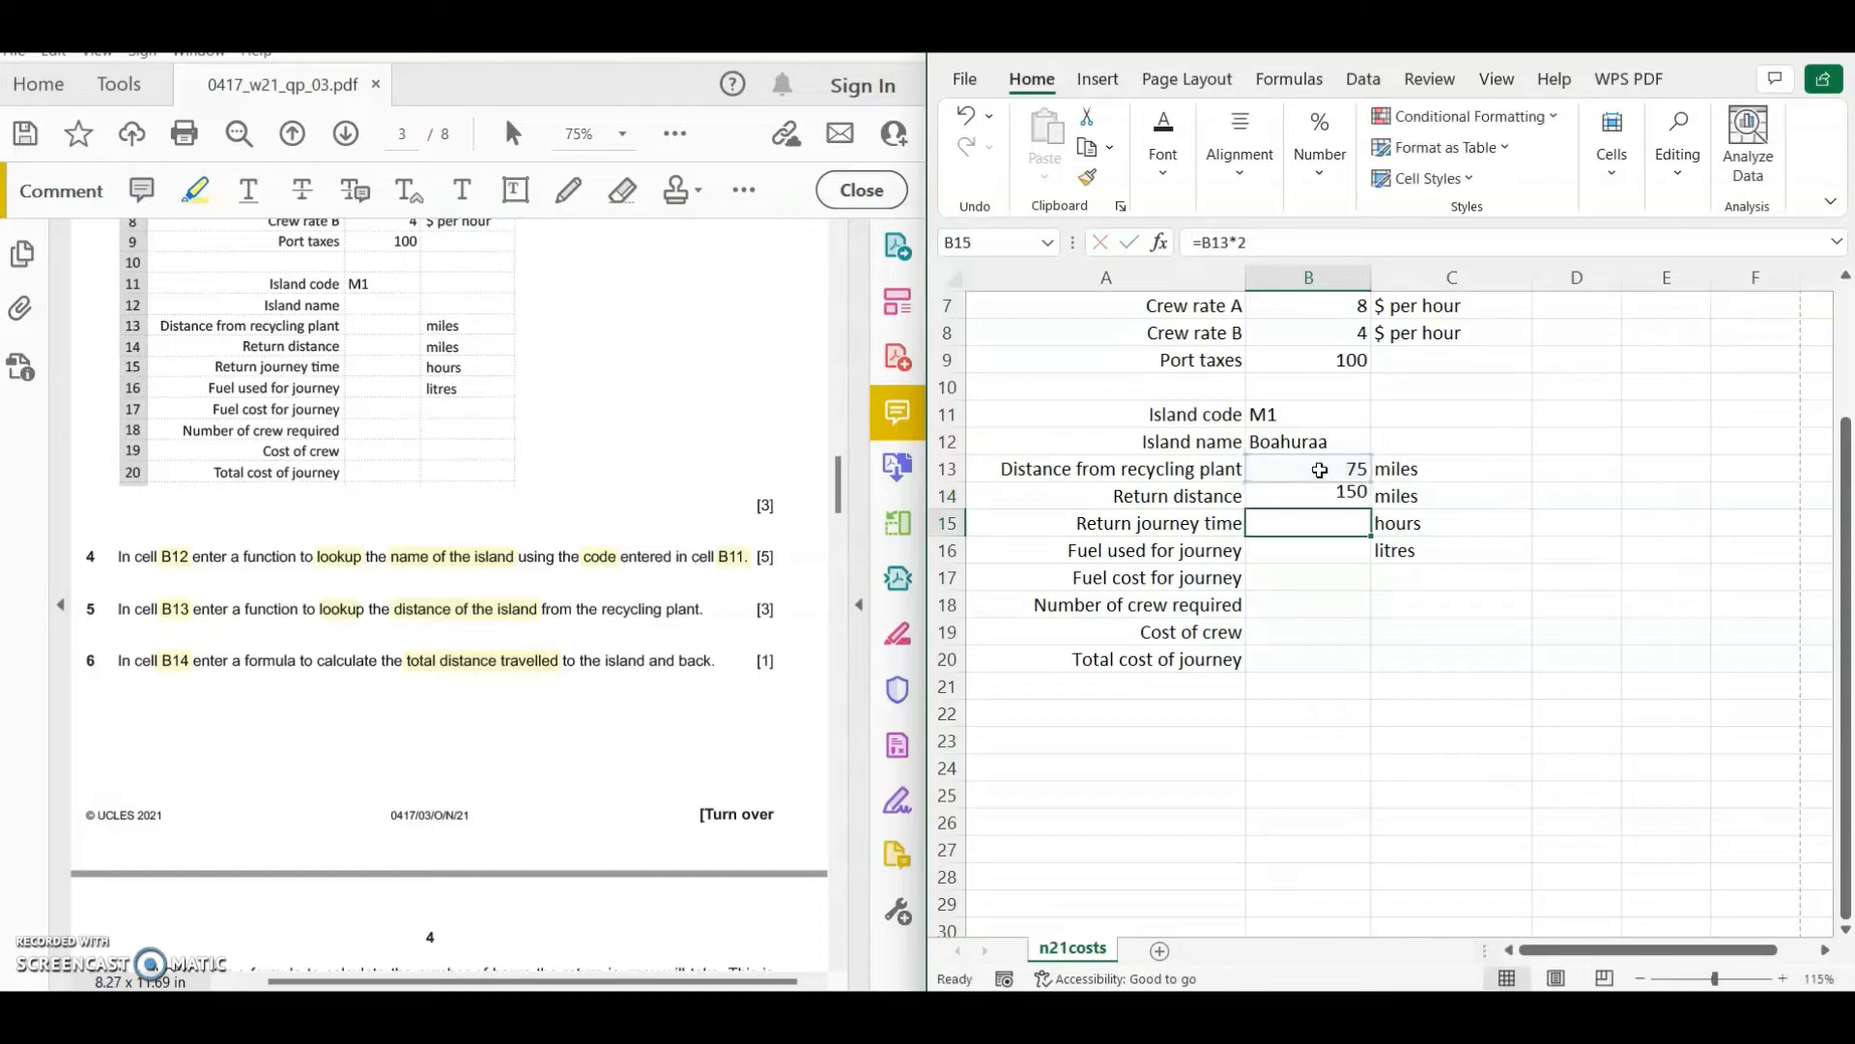
# - Highlight B15, "number of hours", "return journey", "Round", "up" and "nearest whole hour" in question 7 of the PDF
pyautogui.click(104, 979)
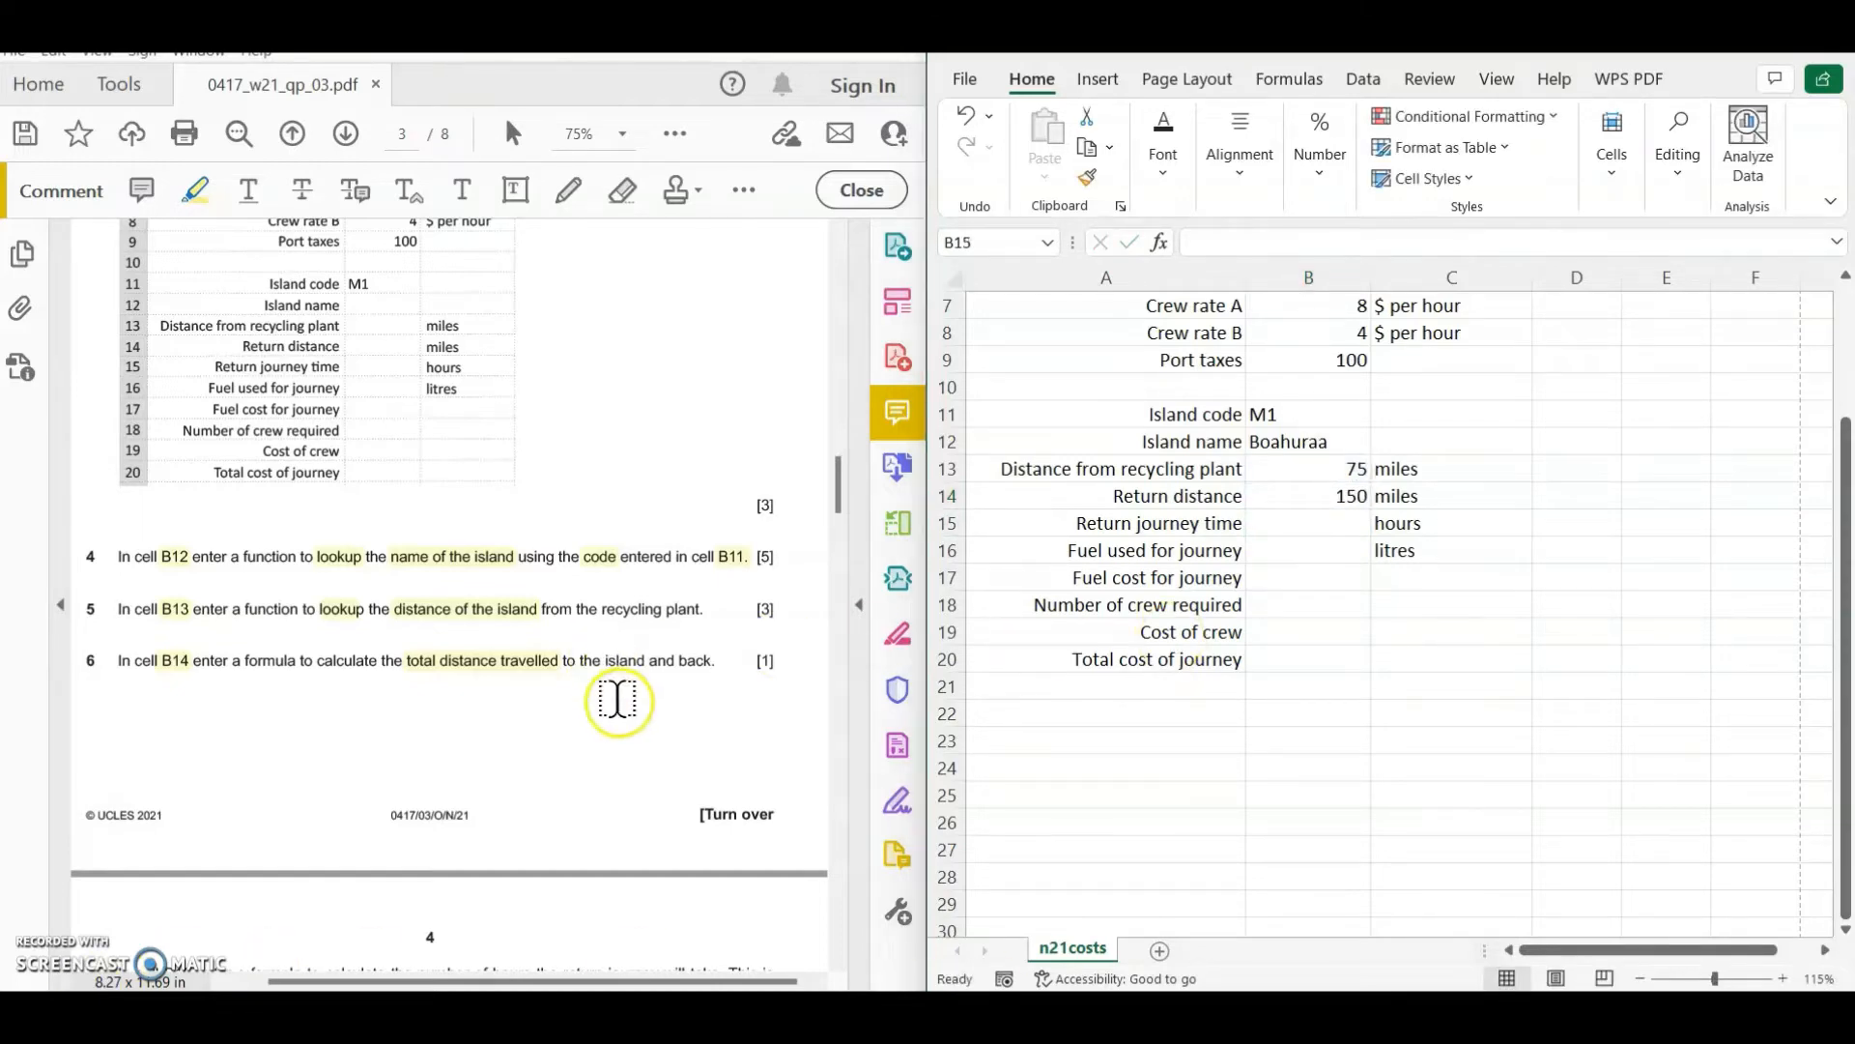
pyautogui.scroll(-5, 619, 698)
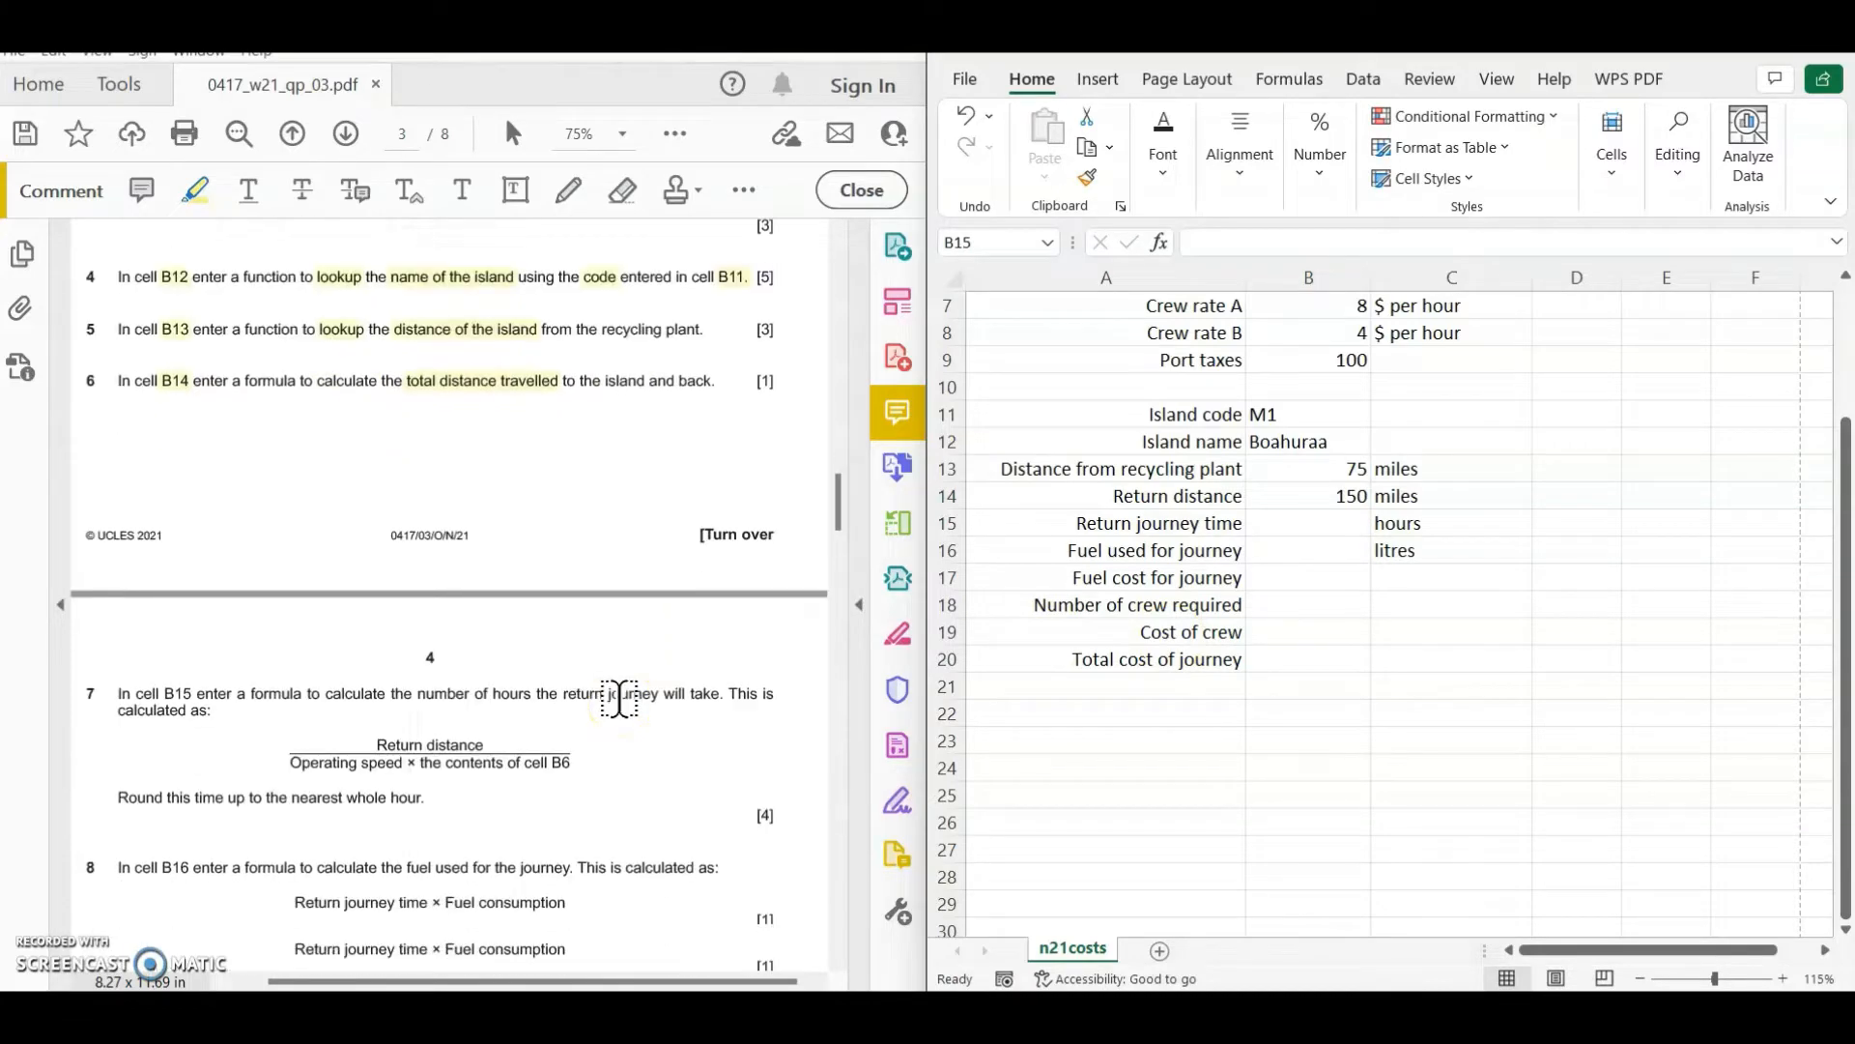
pyautogui.click(50, 547)
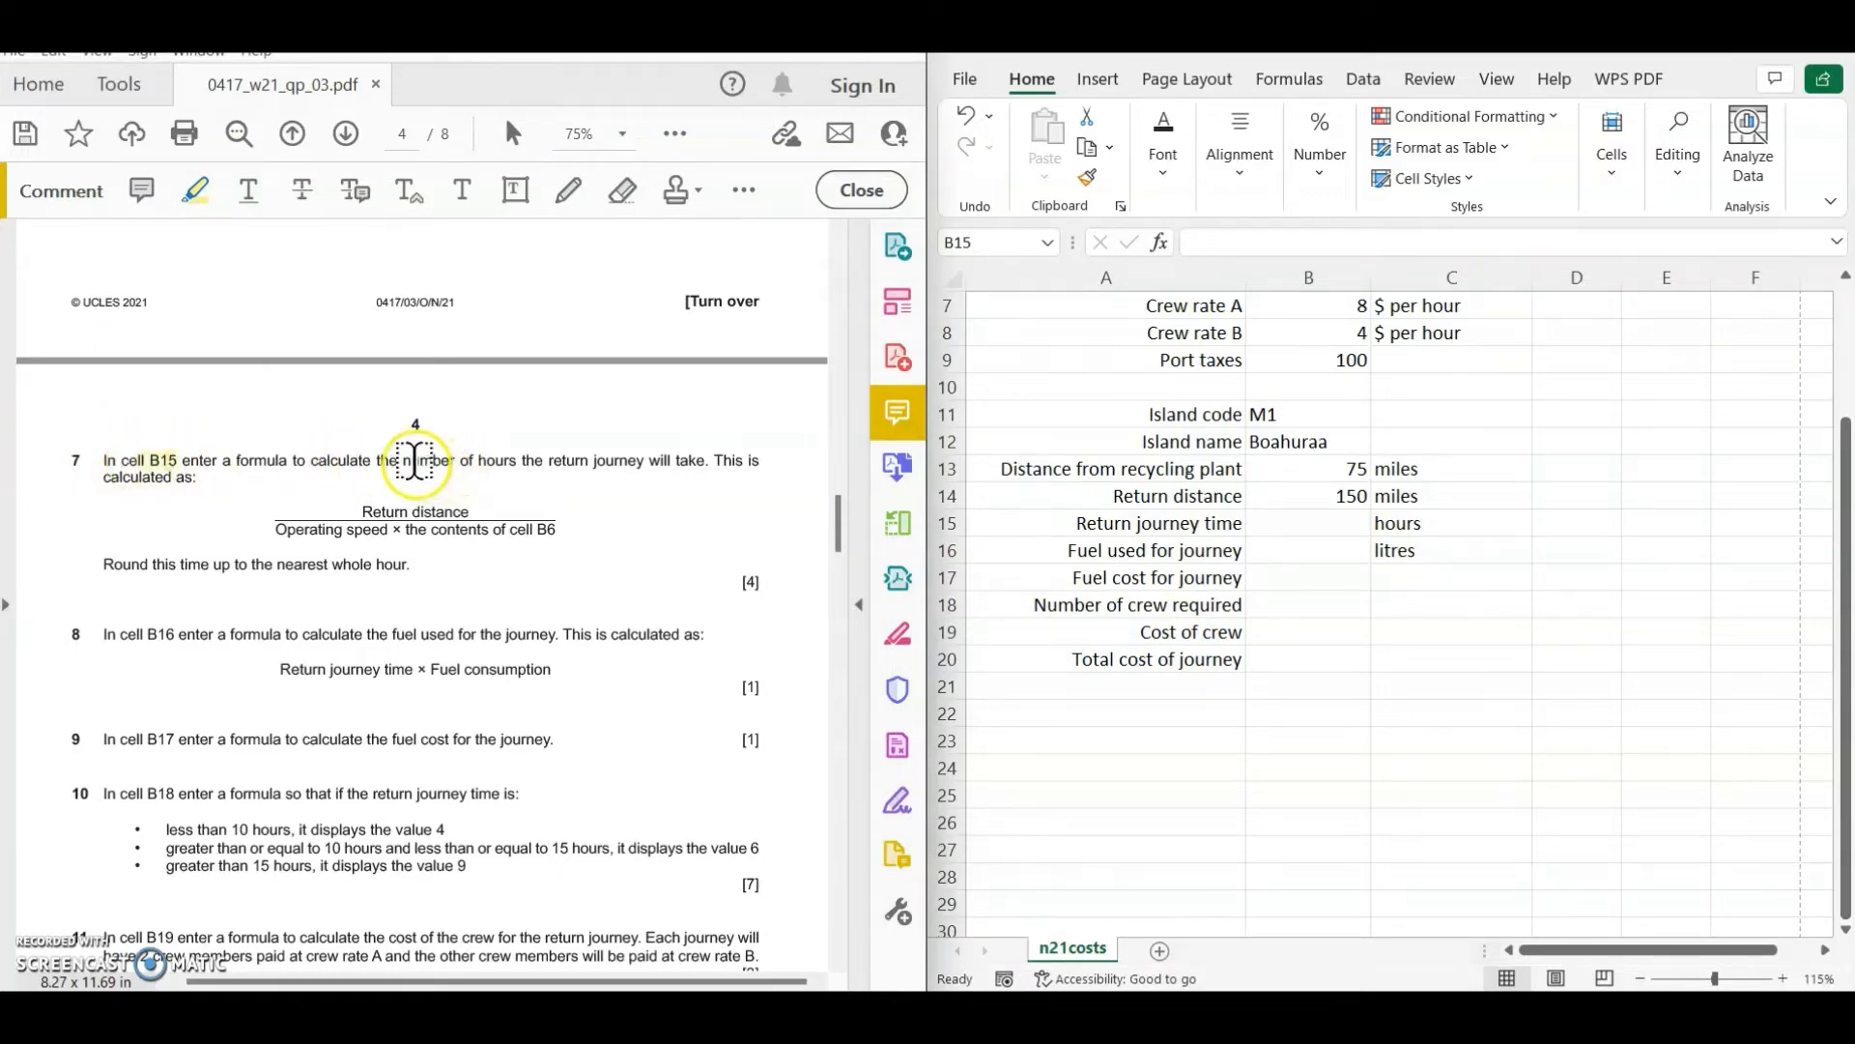
pyautogui.moveTo(404, 460); pyautogui.dragTo(645, 460)
pyautogui.moveTo(644, 460); pyautogui.dragTo(645, 461)
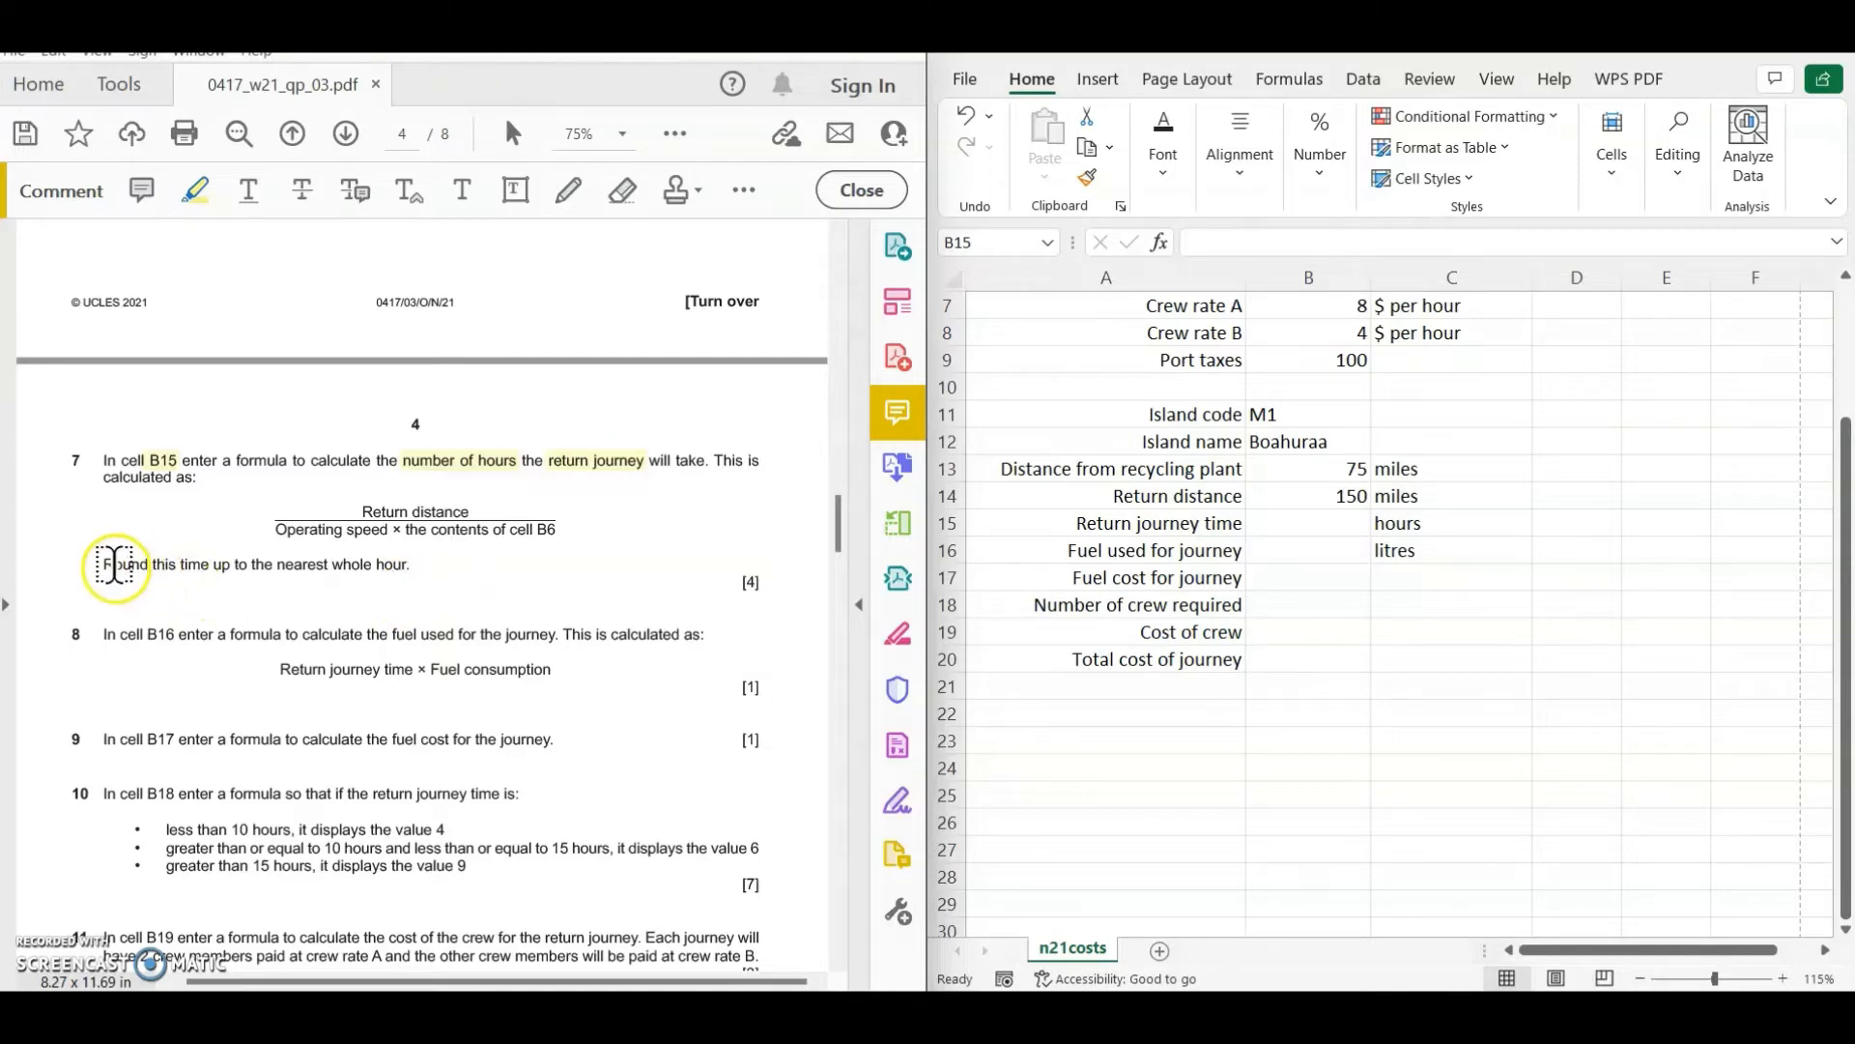
pyautogui.moveTo(105, 565); pyautogui.dragTo(409, 565)
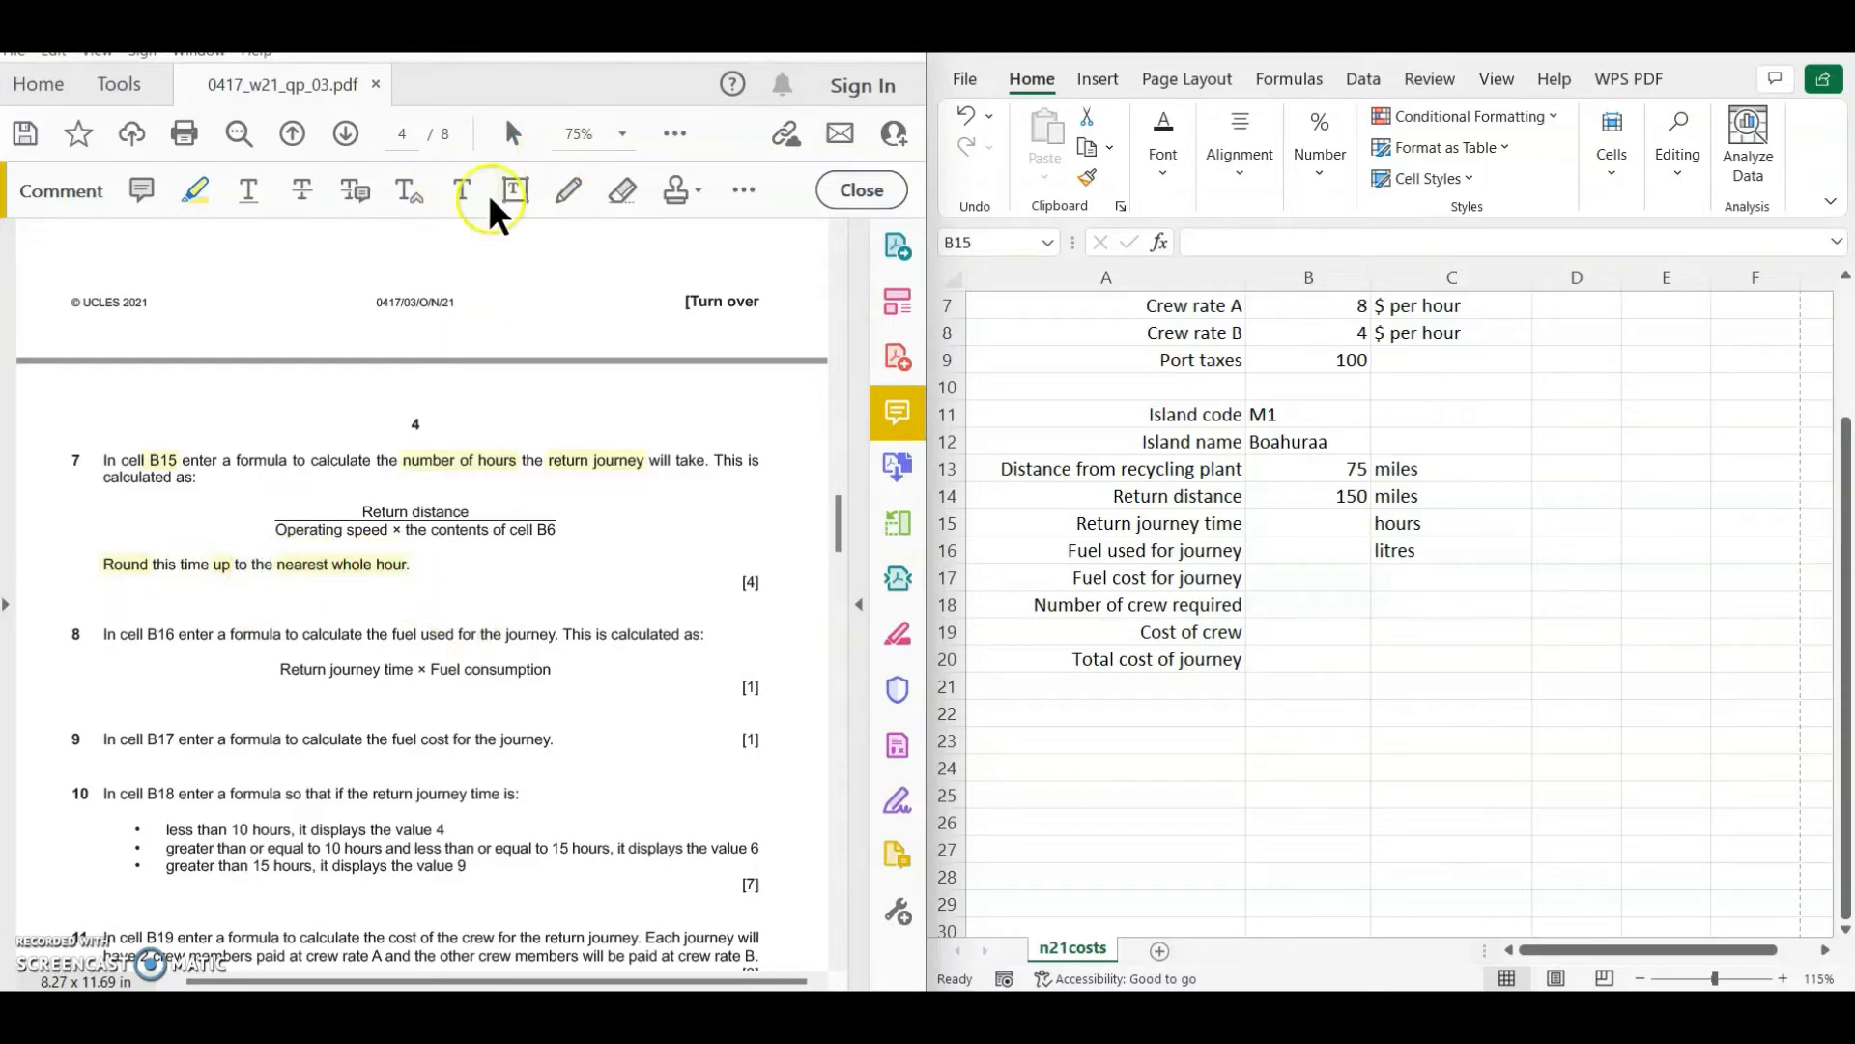
# - Add a red text box under question 7's rounding instruction with the note "int/ no decimal piacce"
pyautogui.click(515, 190)
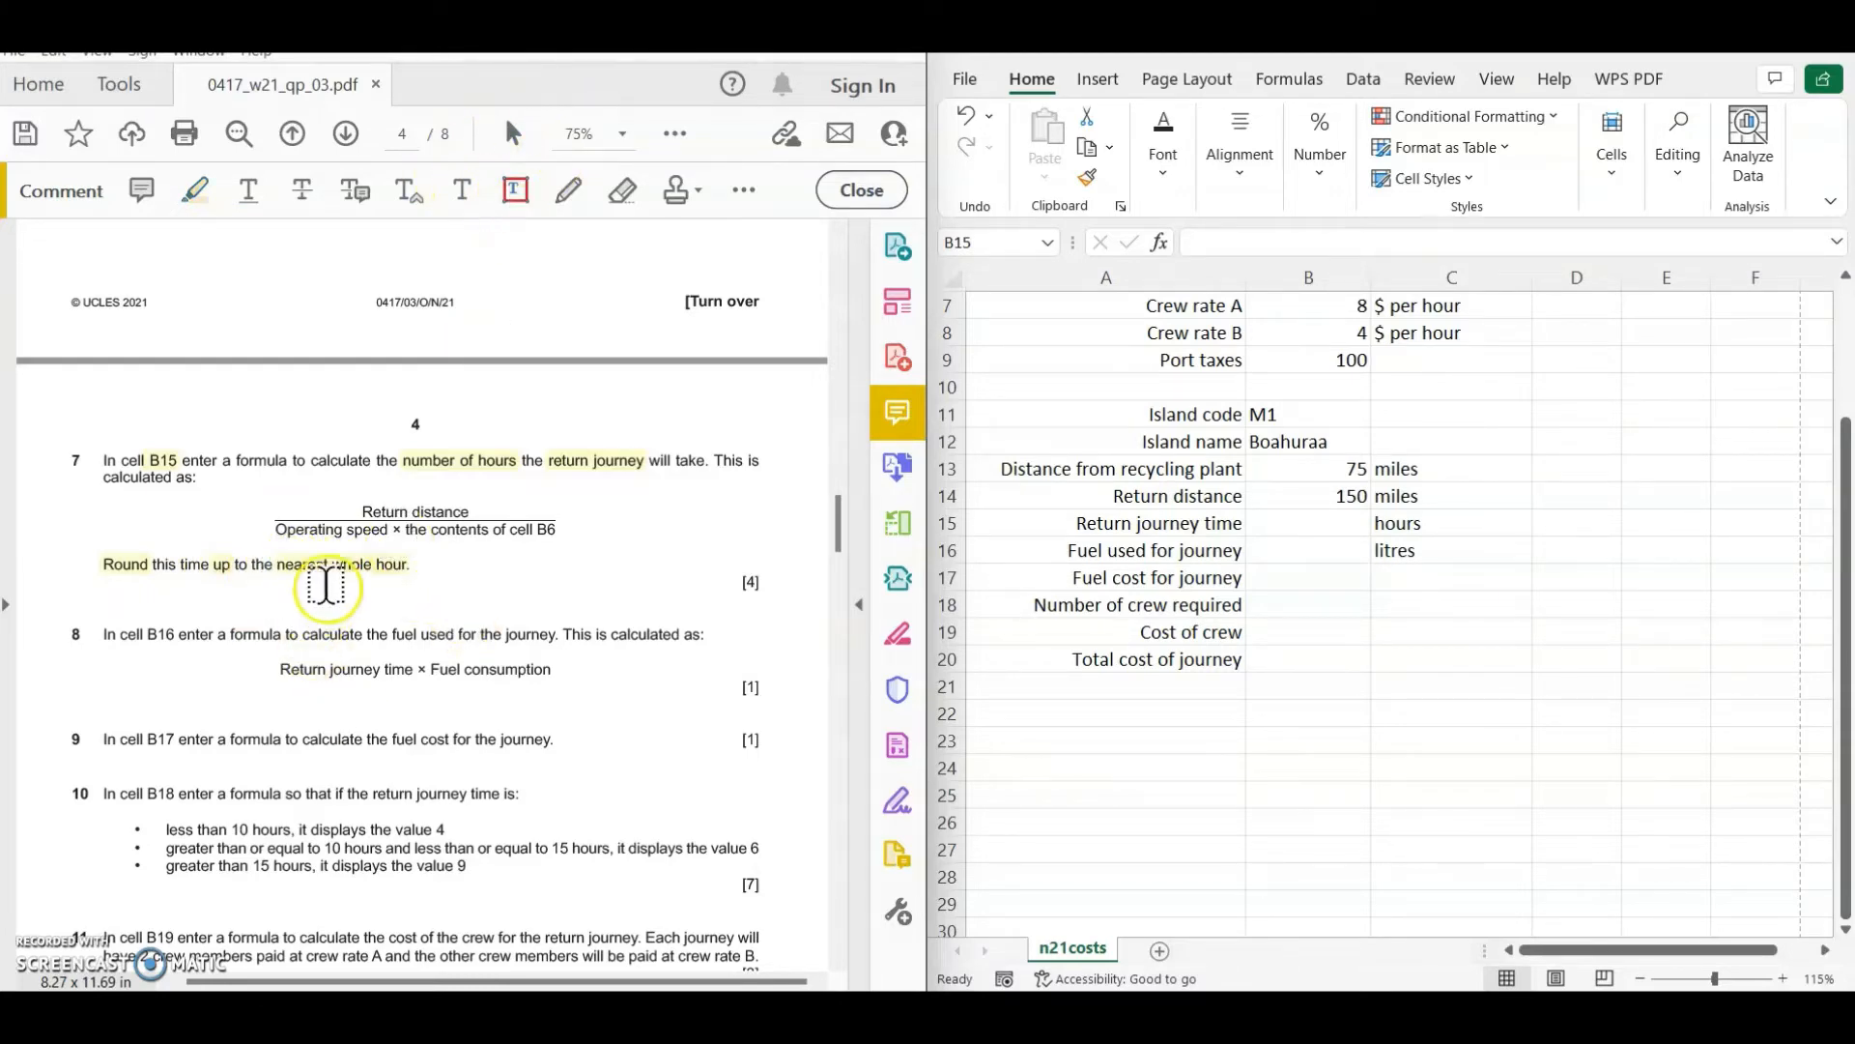
pyautogui.moveTo(329, 583); pyautogui.dragTo(473, 606)
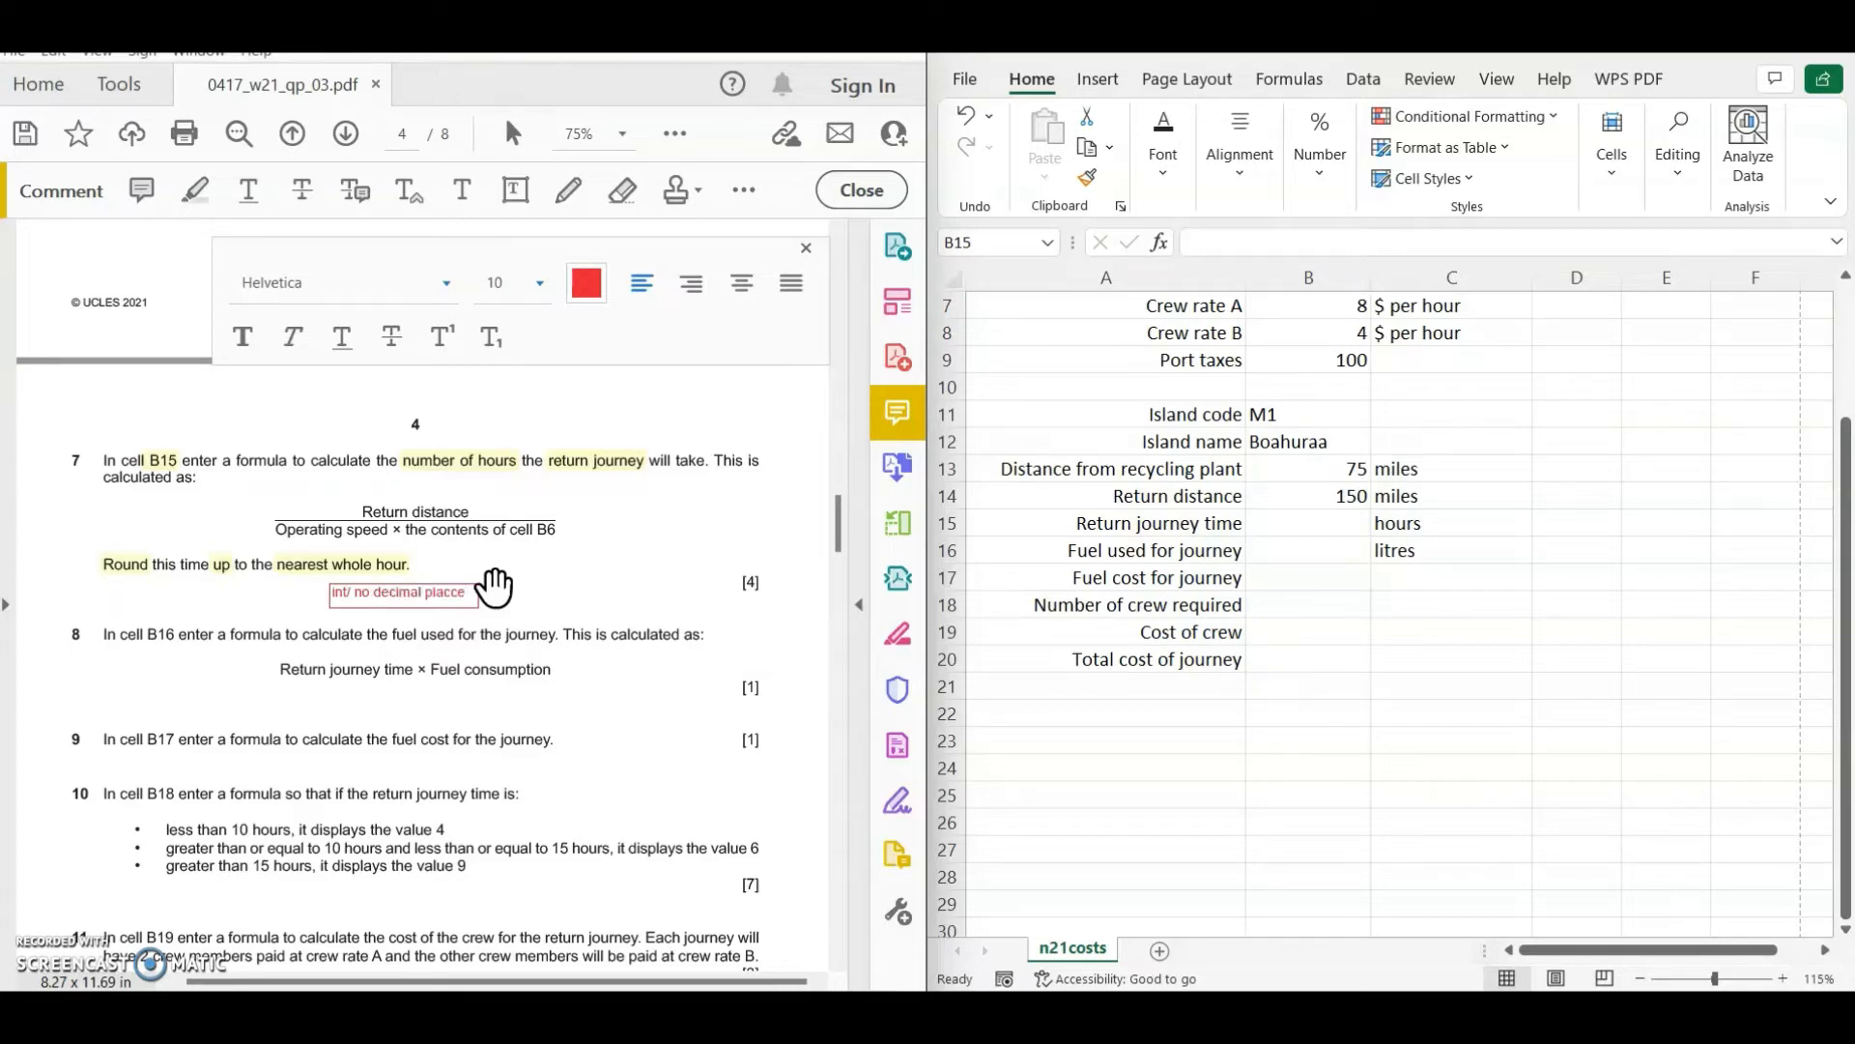
# - Enter the formula =B14/(B5*B6) in B15 to calculate the return journey time
pyautogui.click(804, 247)
pyautogui.click(1149, 709)
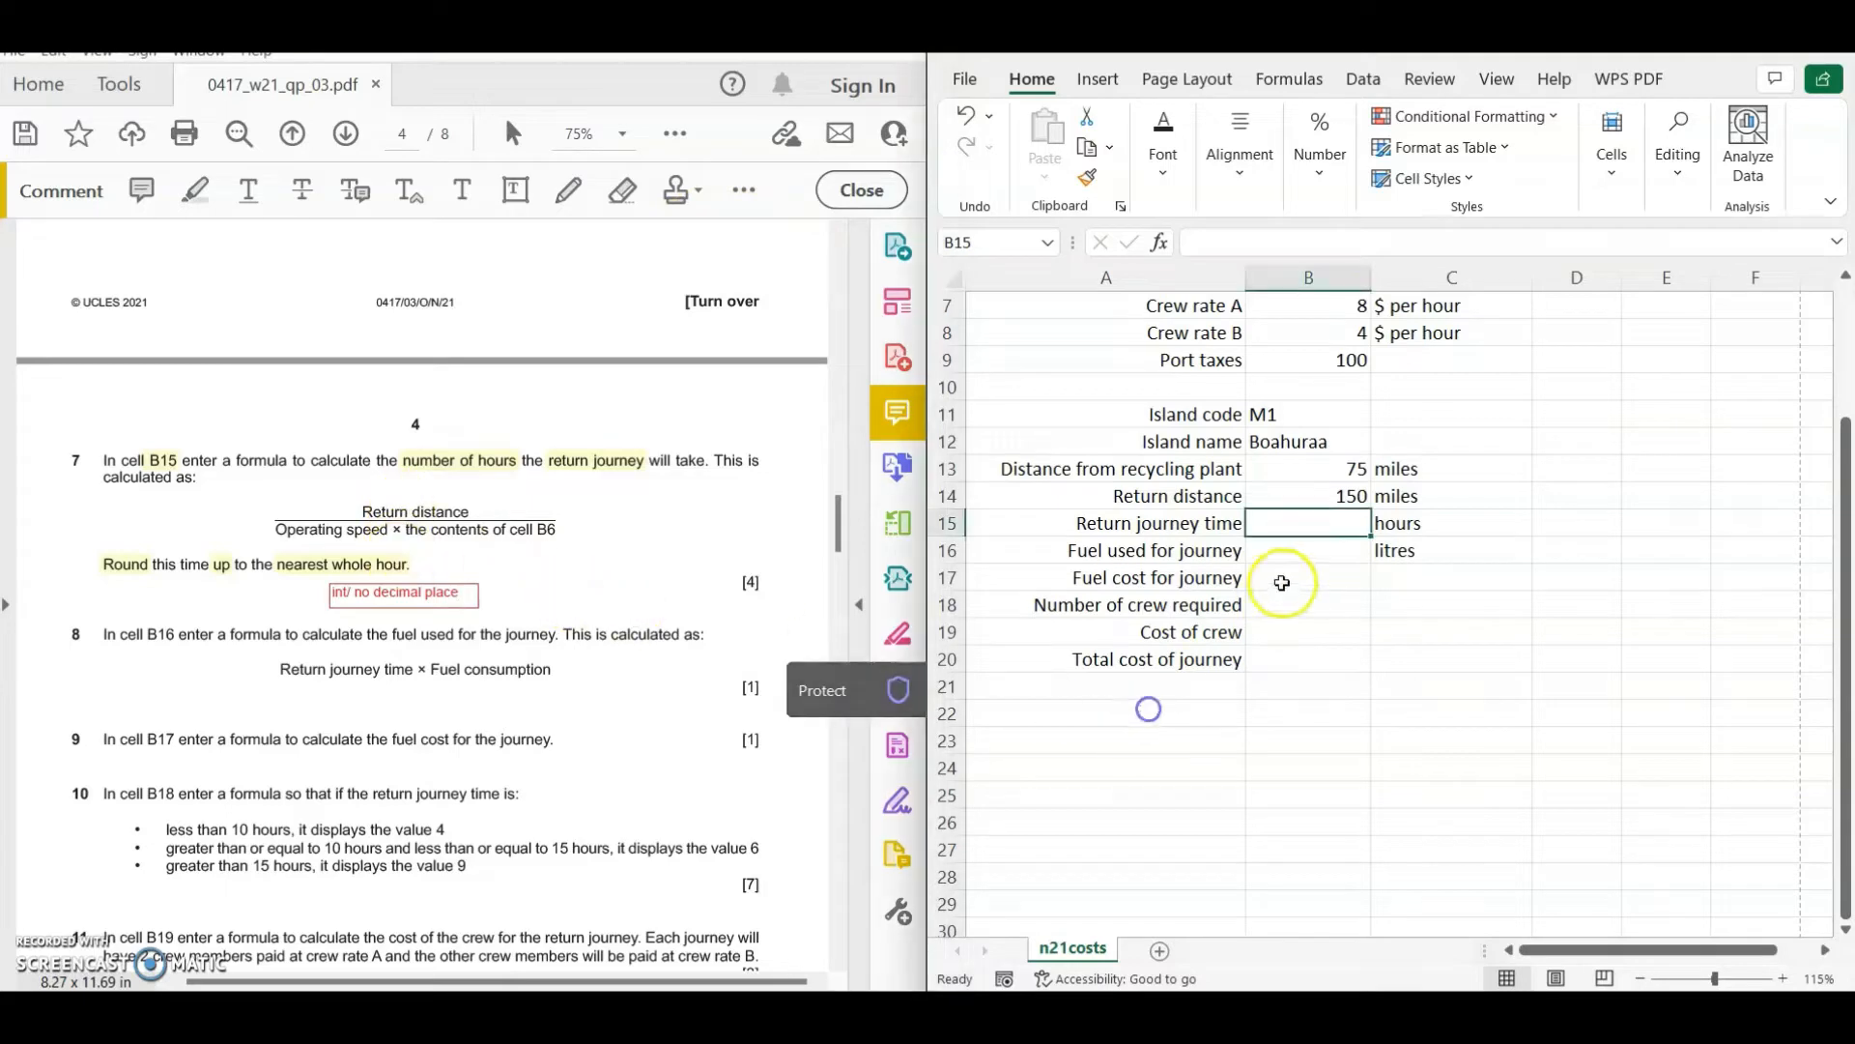
pyautogui.click(1298, 519)
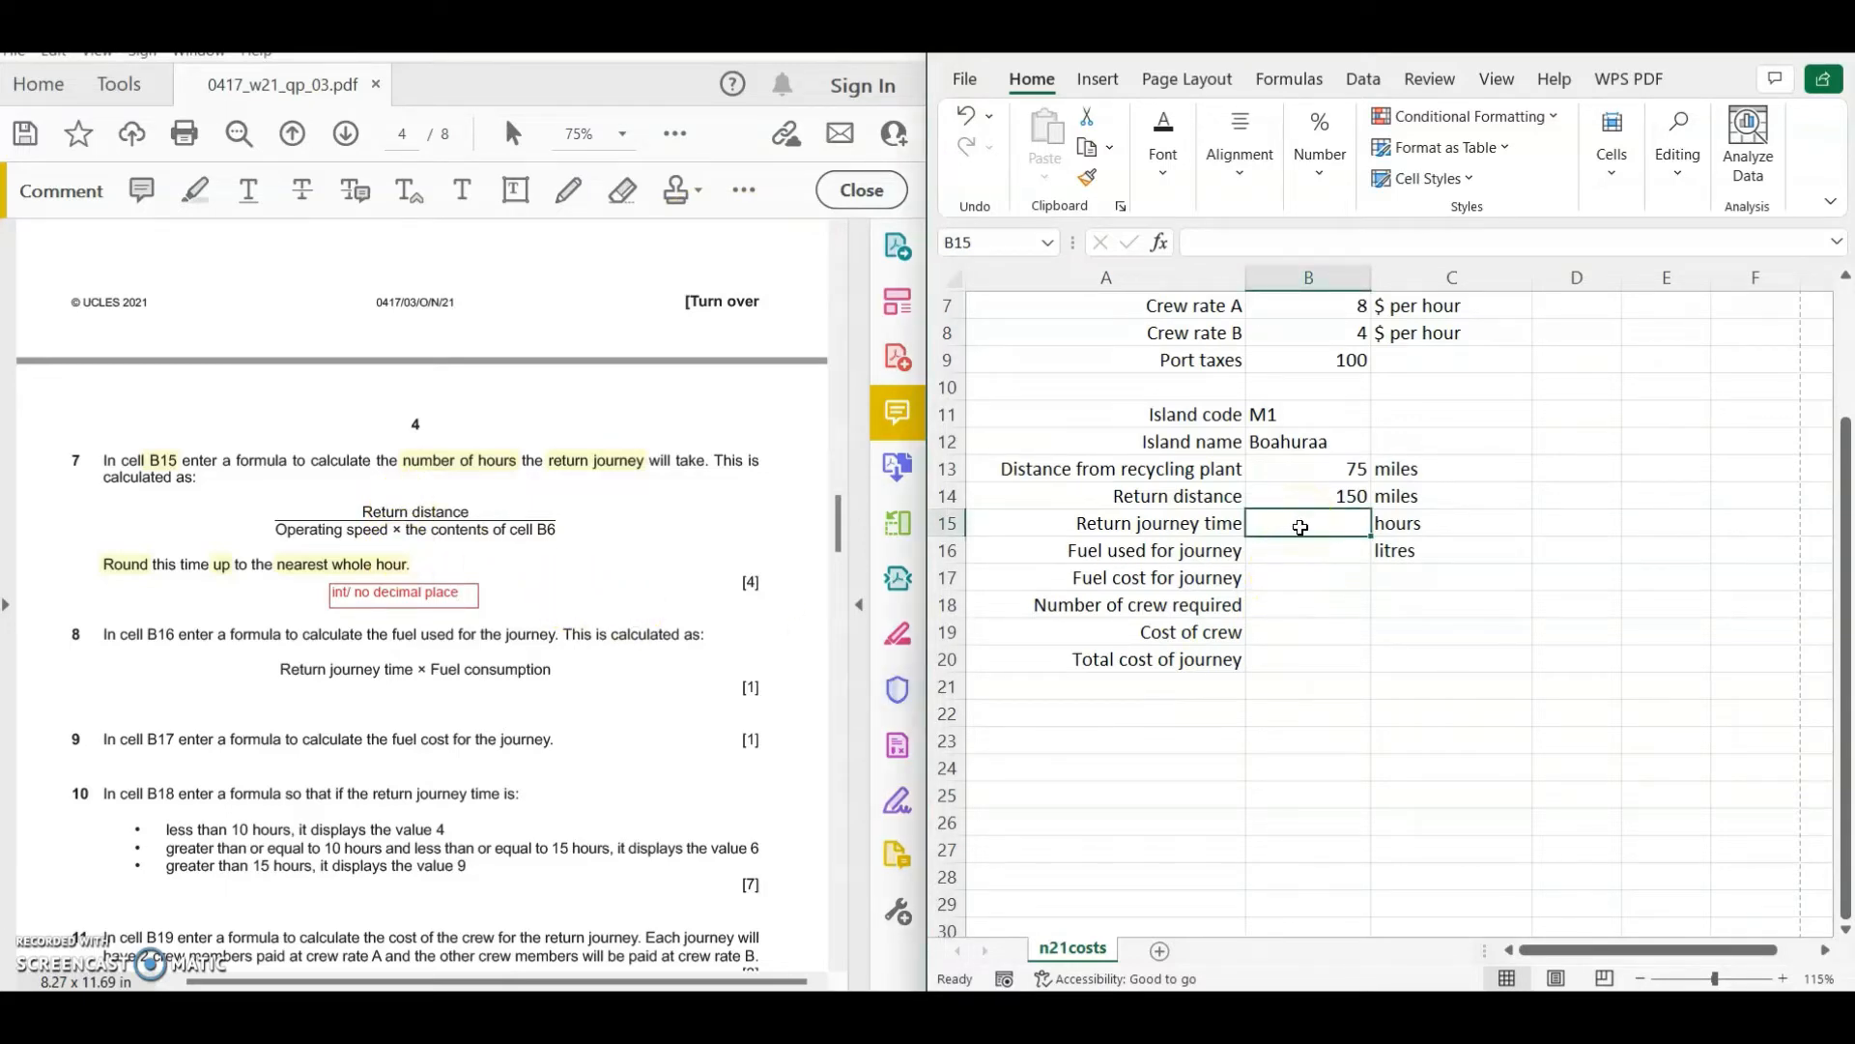
pyautogui.write('=')
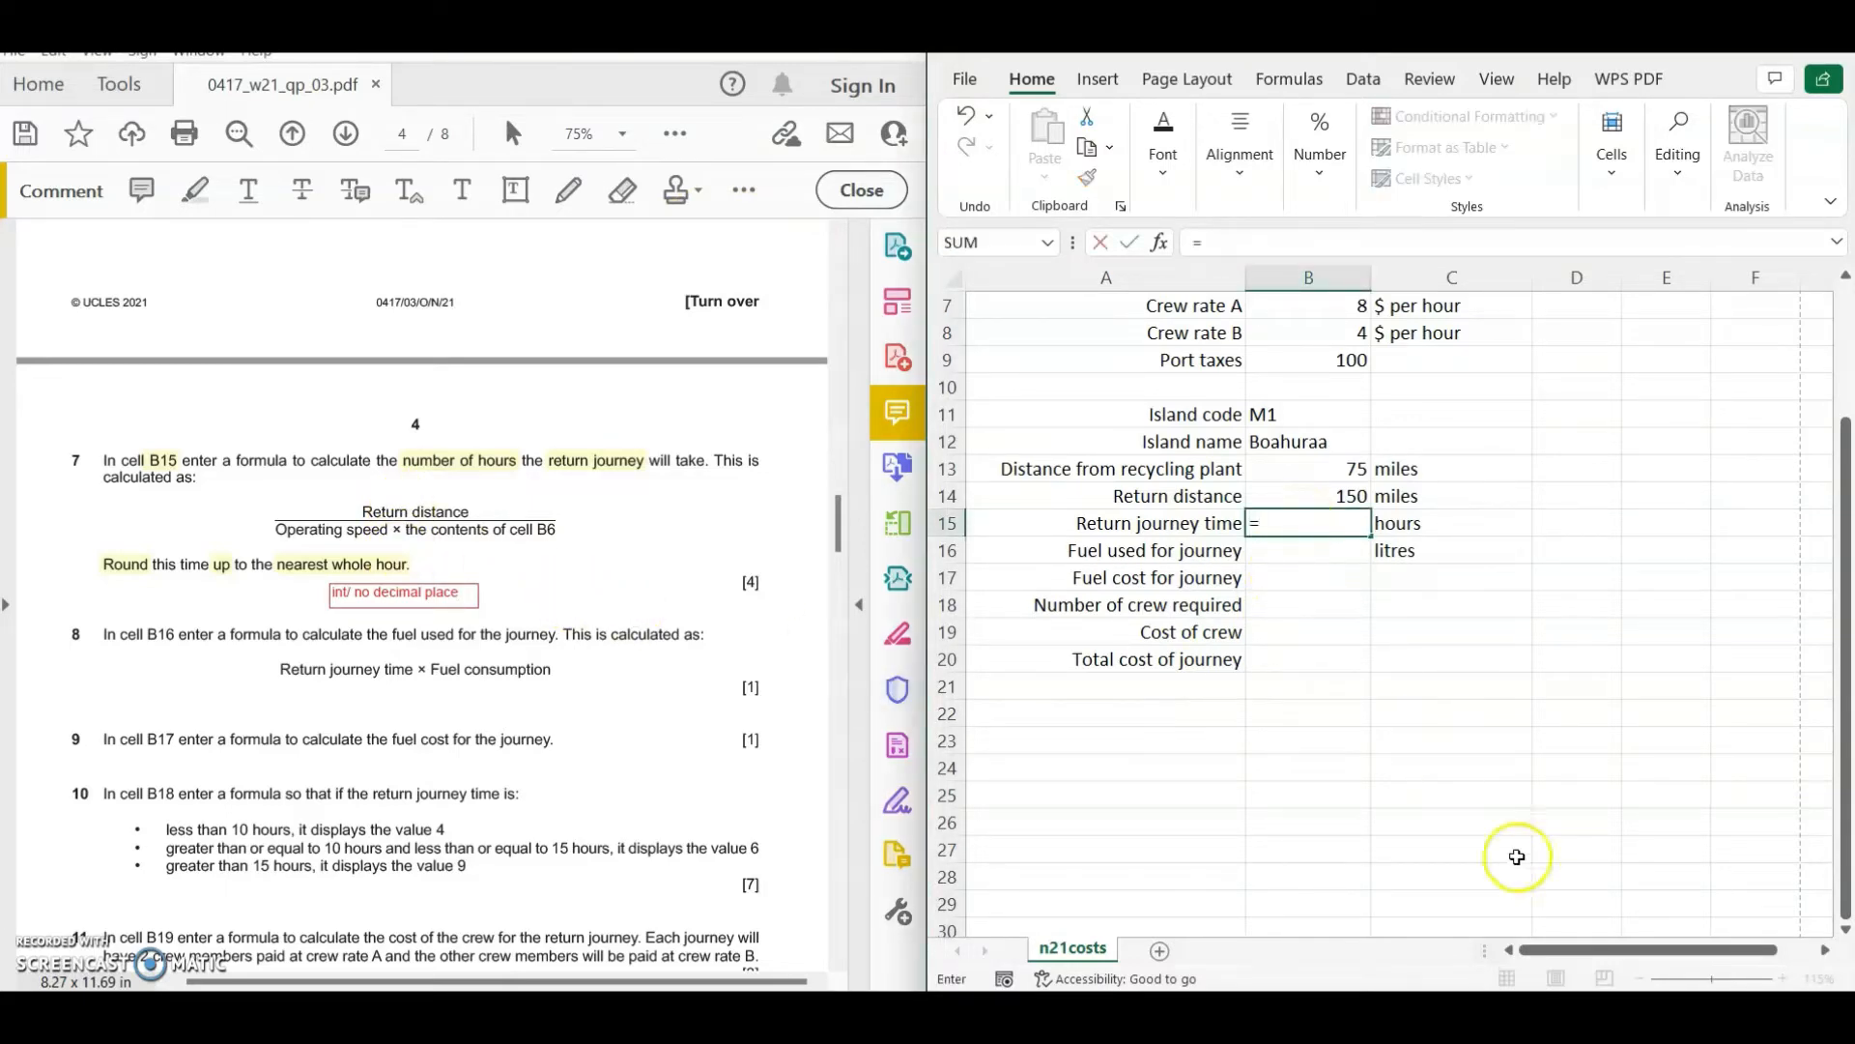
pyautogui.click(1309, 496)
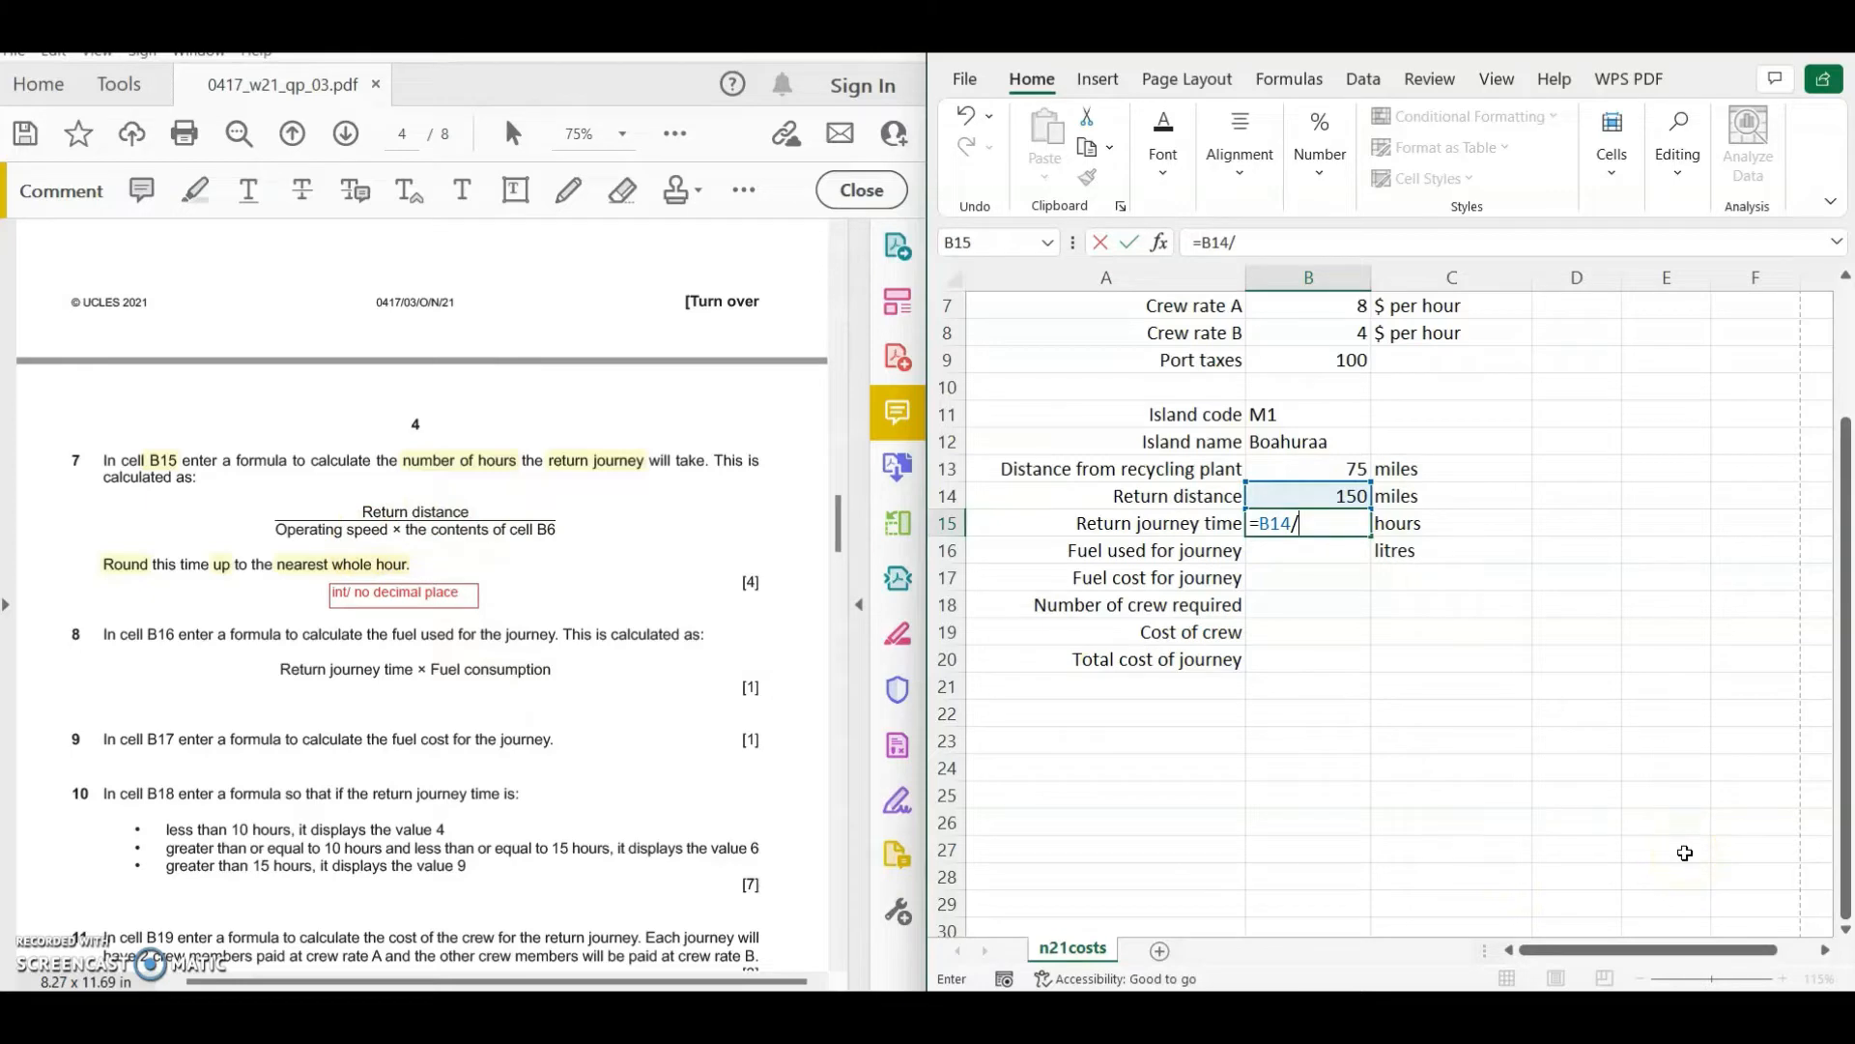
pyautogui.press('Return')
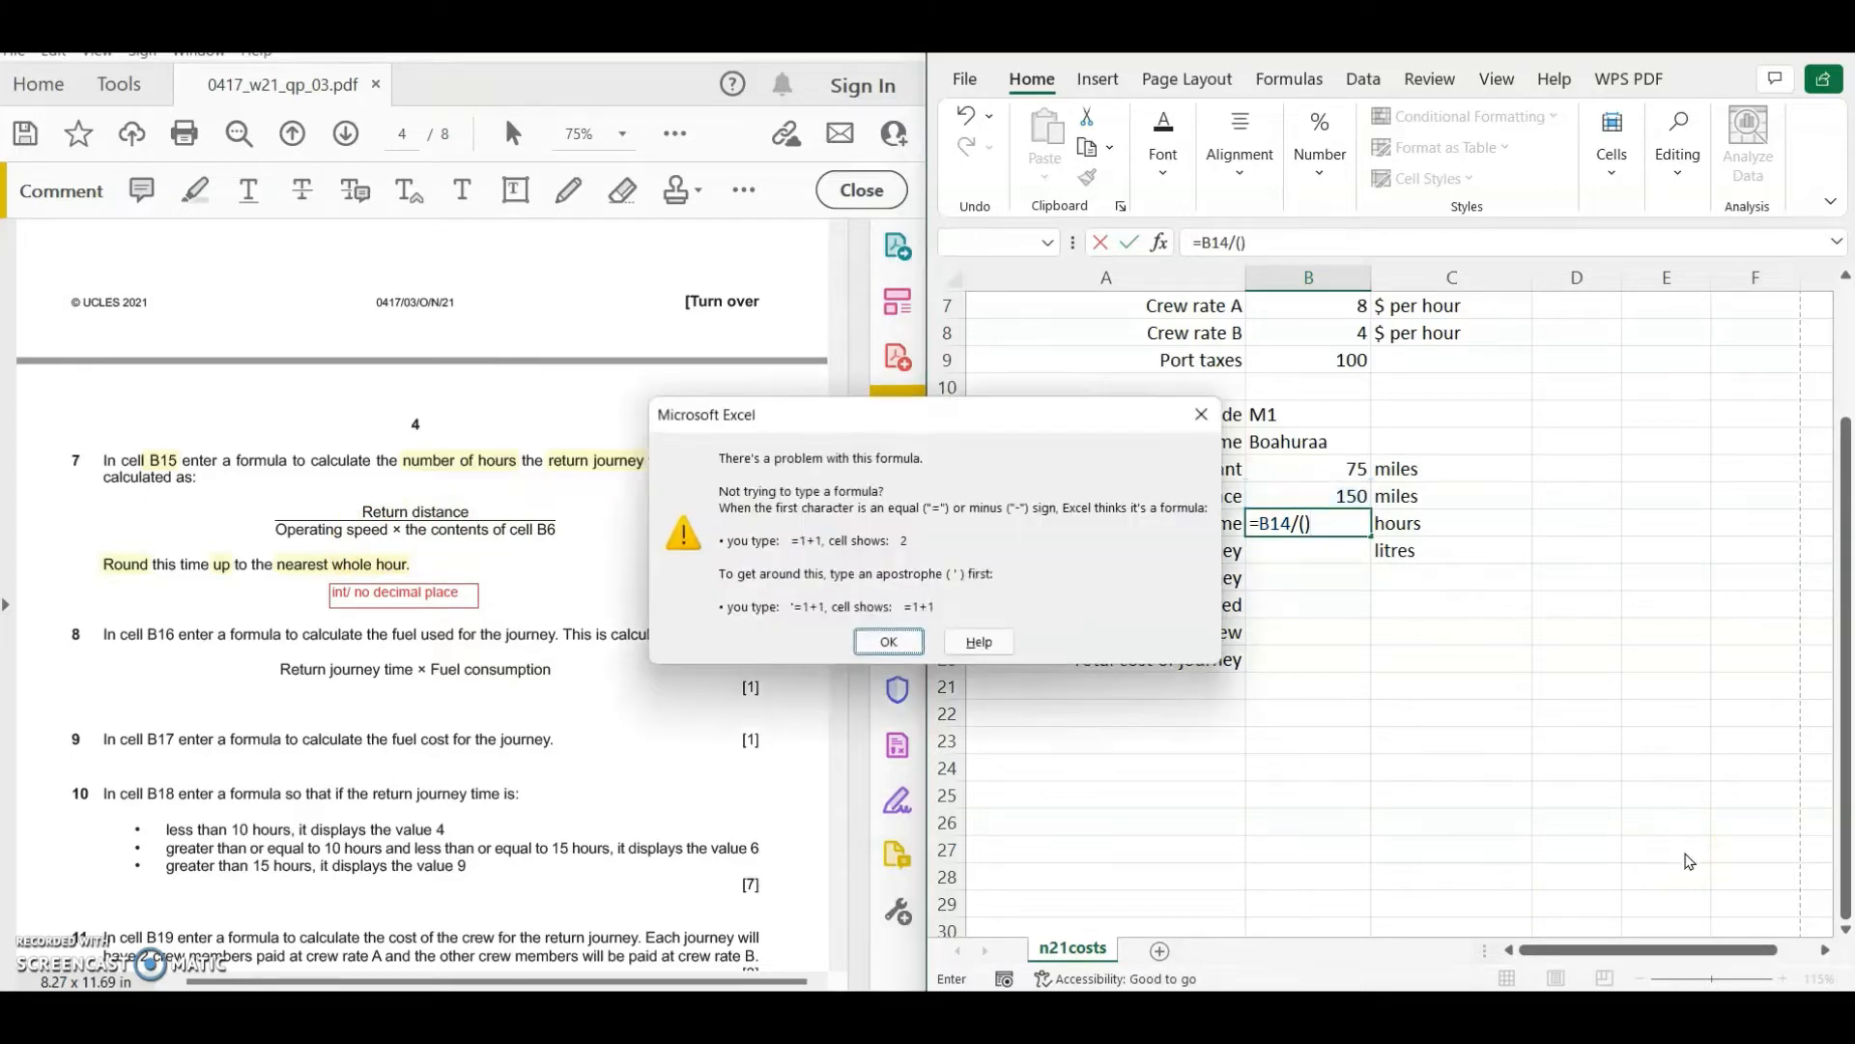
pyautogui.click(888, 642)
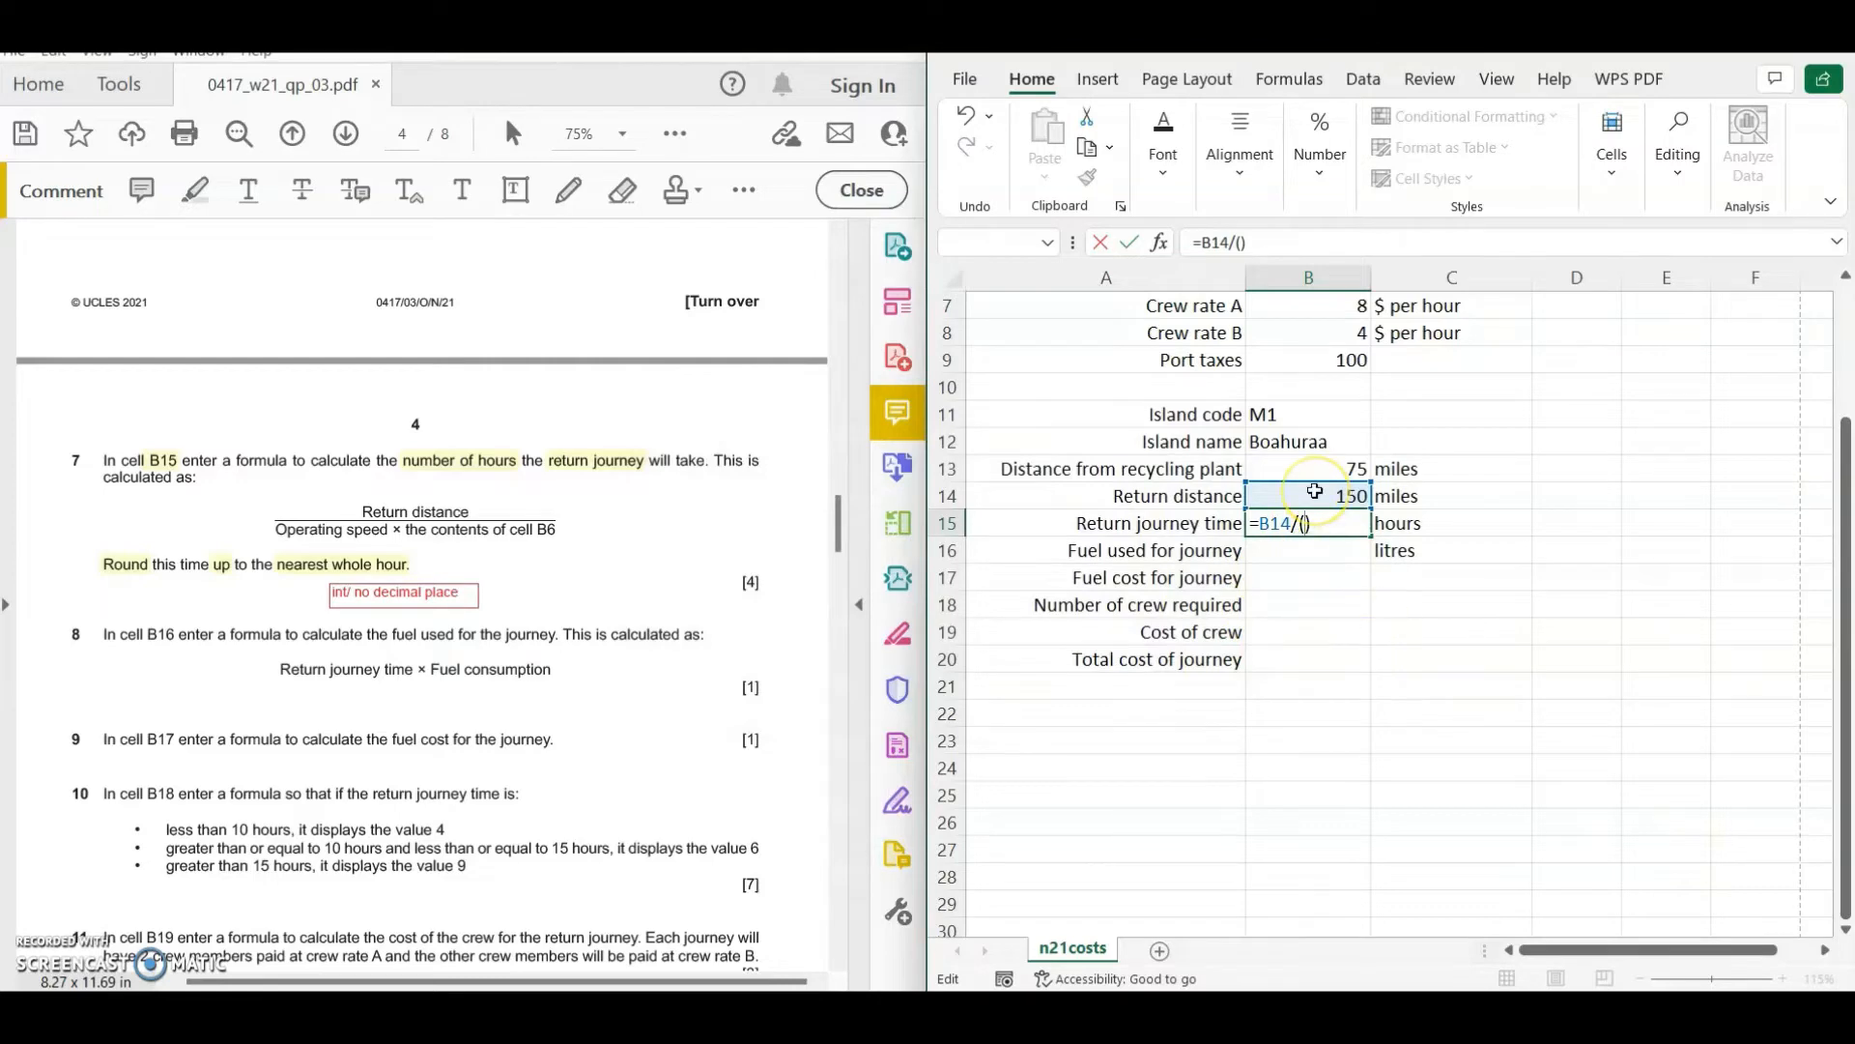
pyautogui.scroll(2, 1353, 609)
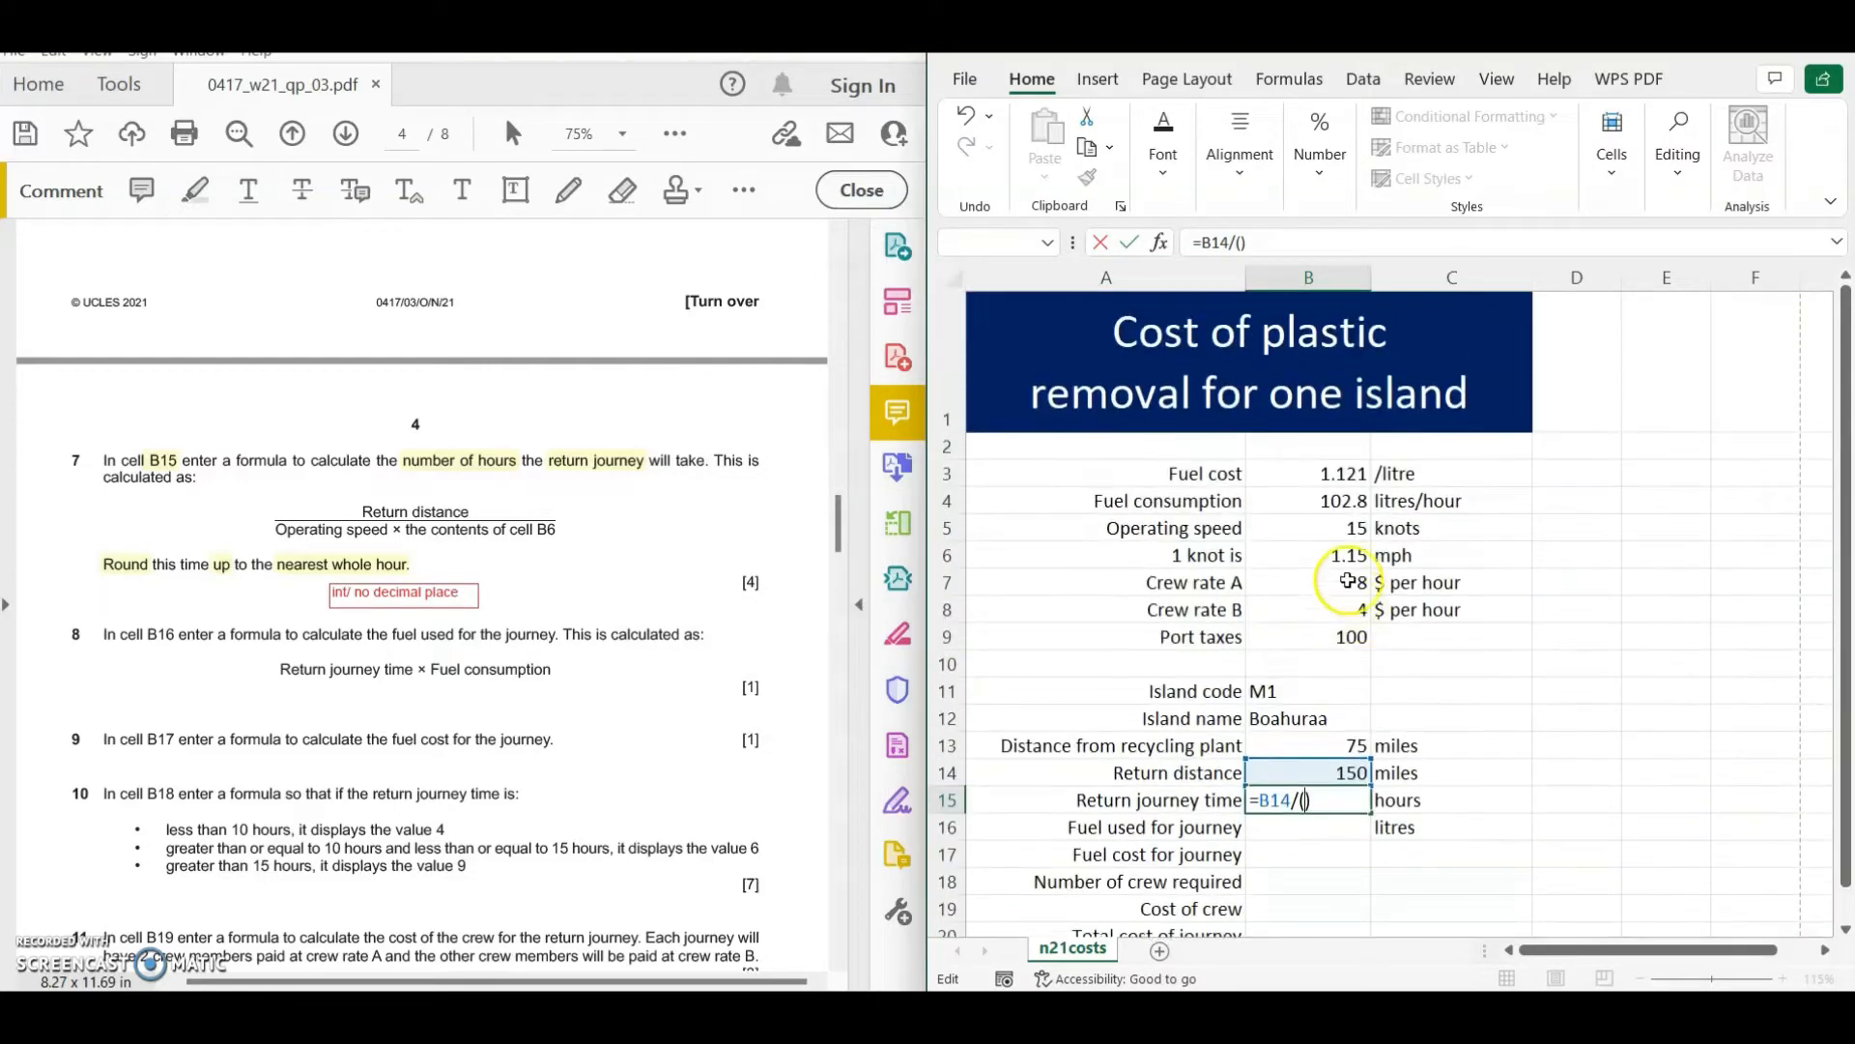
pyautogui.click(1309, 528)
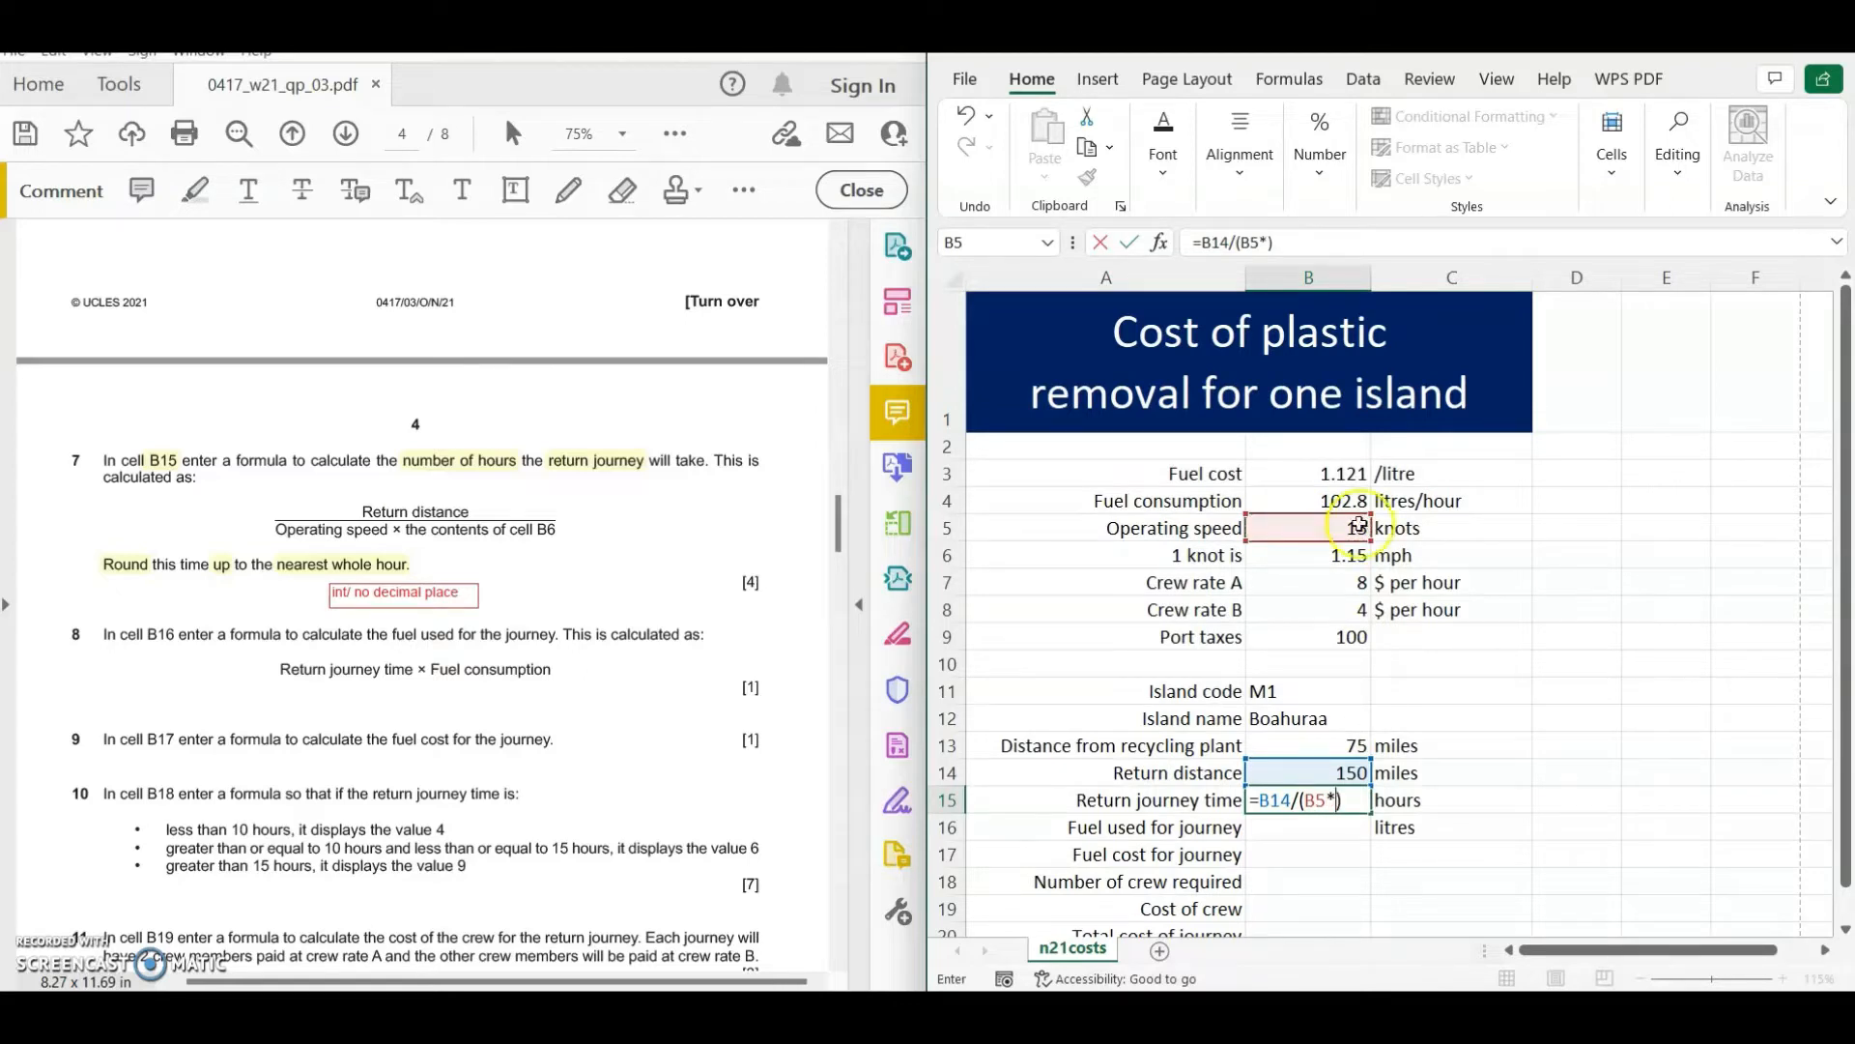
pyautogui.write('*')
pyautogui.click(1309, 560)
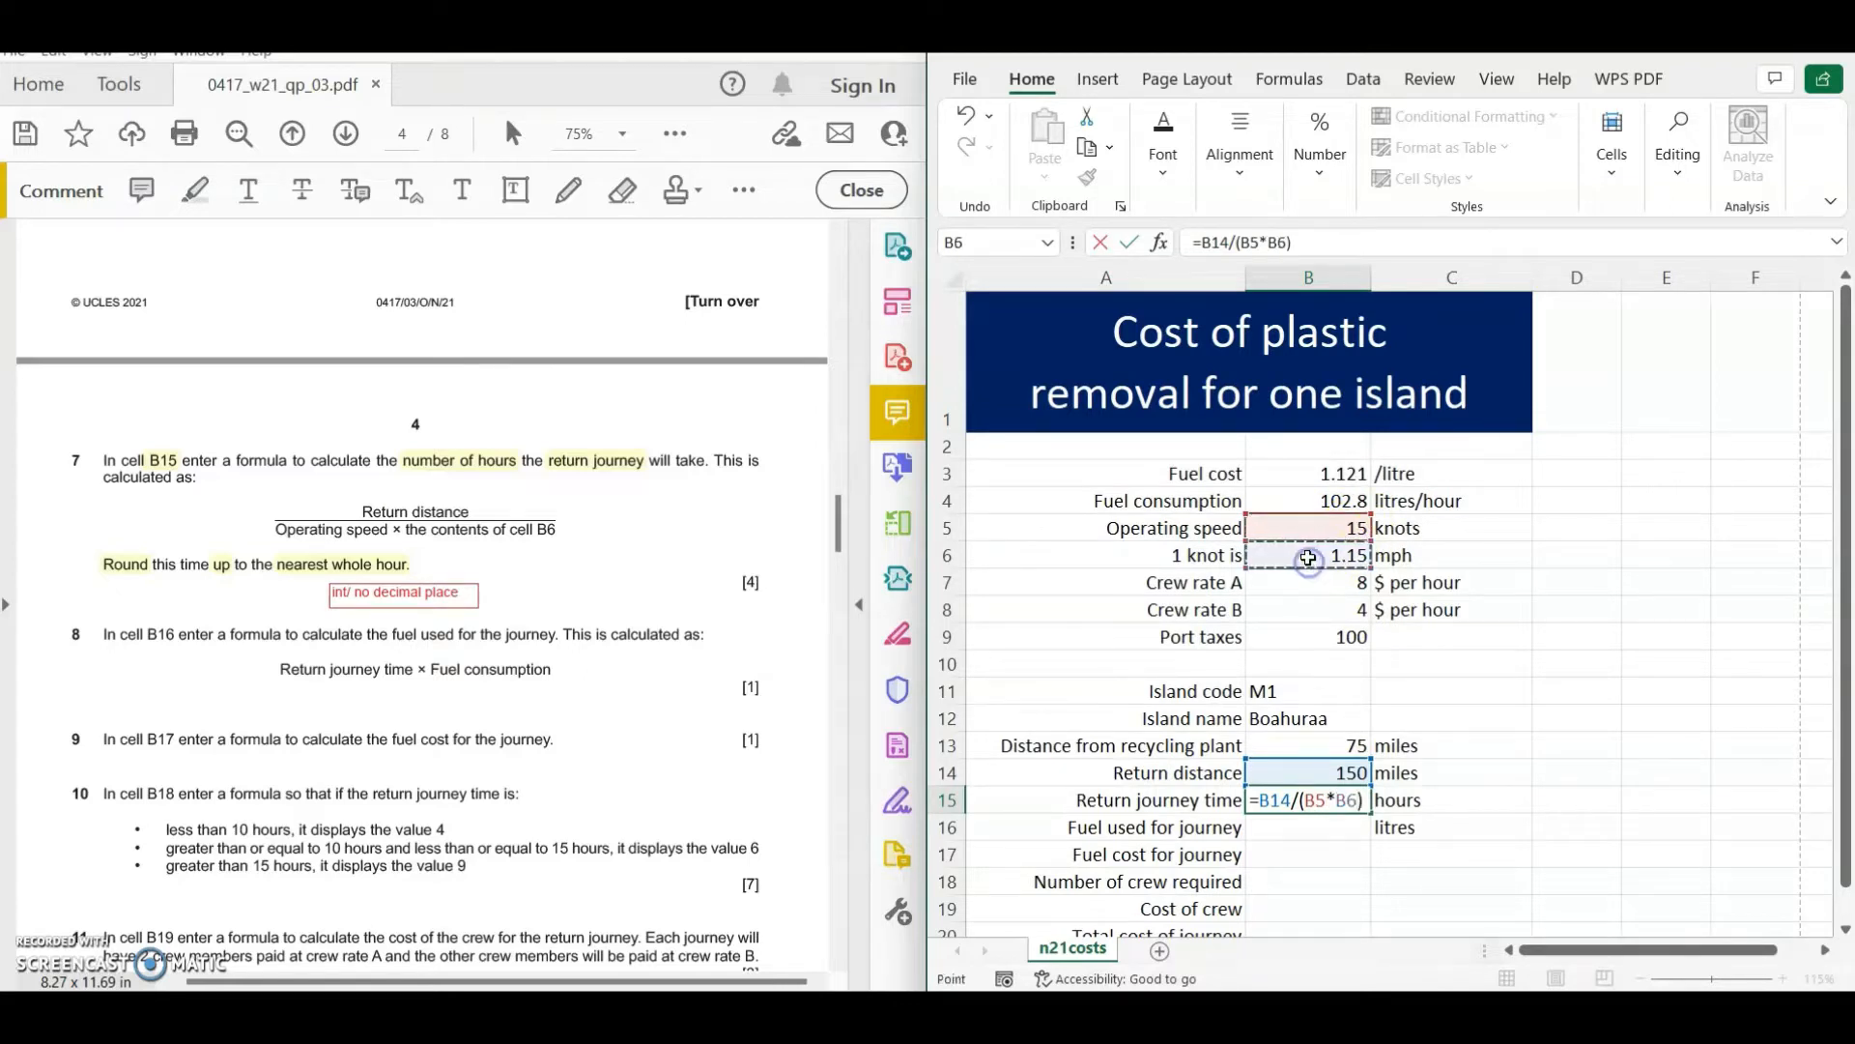
pyautogui.write(')')
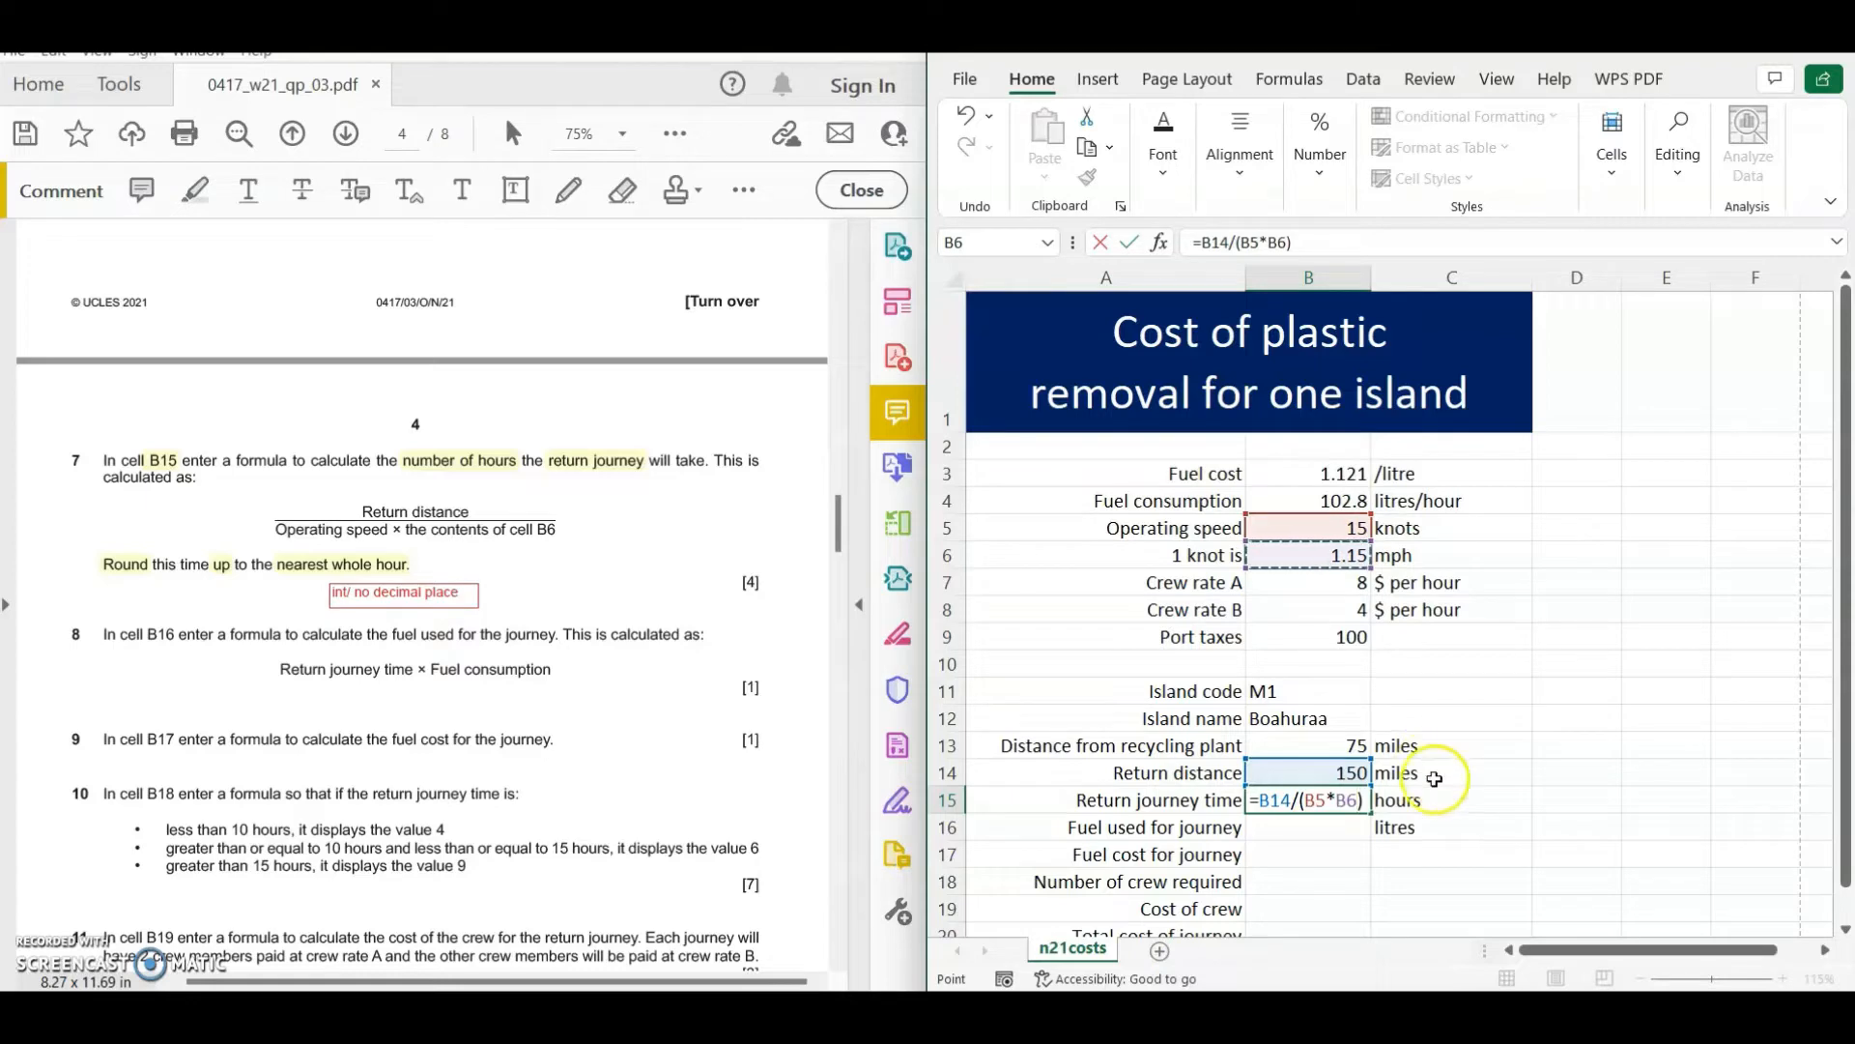
pyautogui.press('Return')
pyautogui.click(1326, 804)
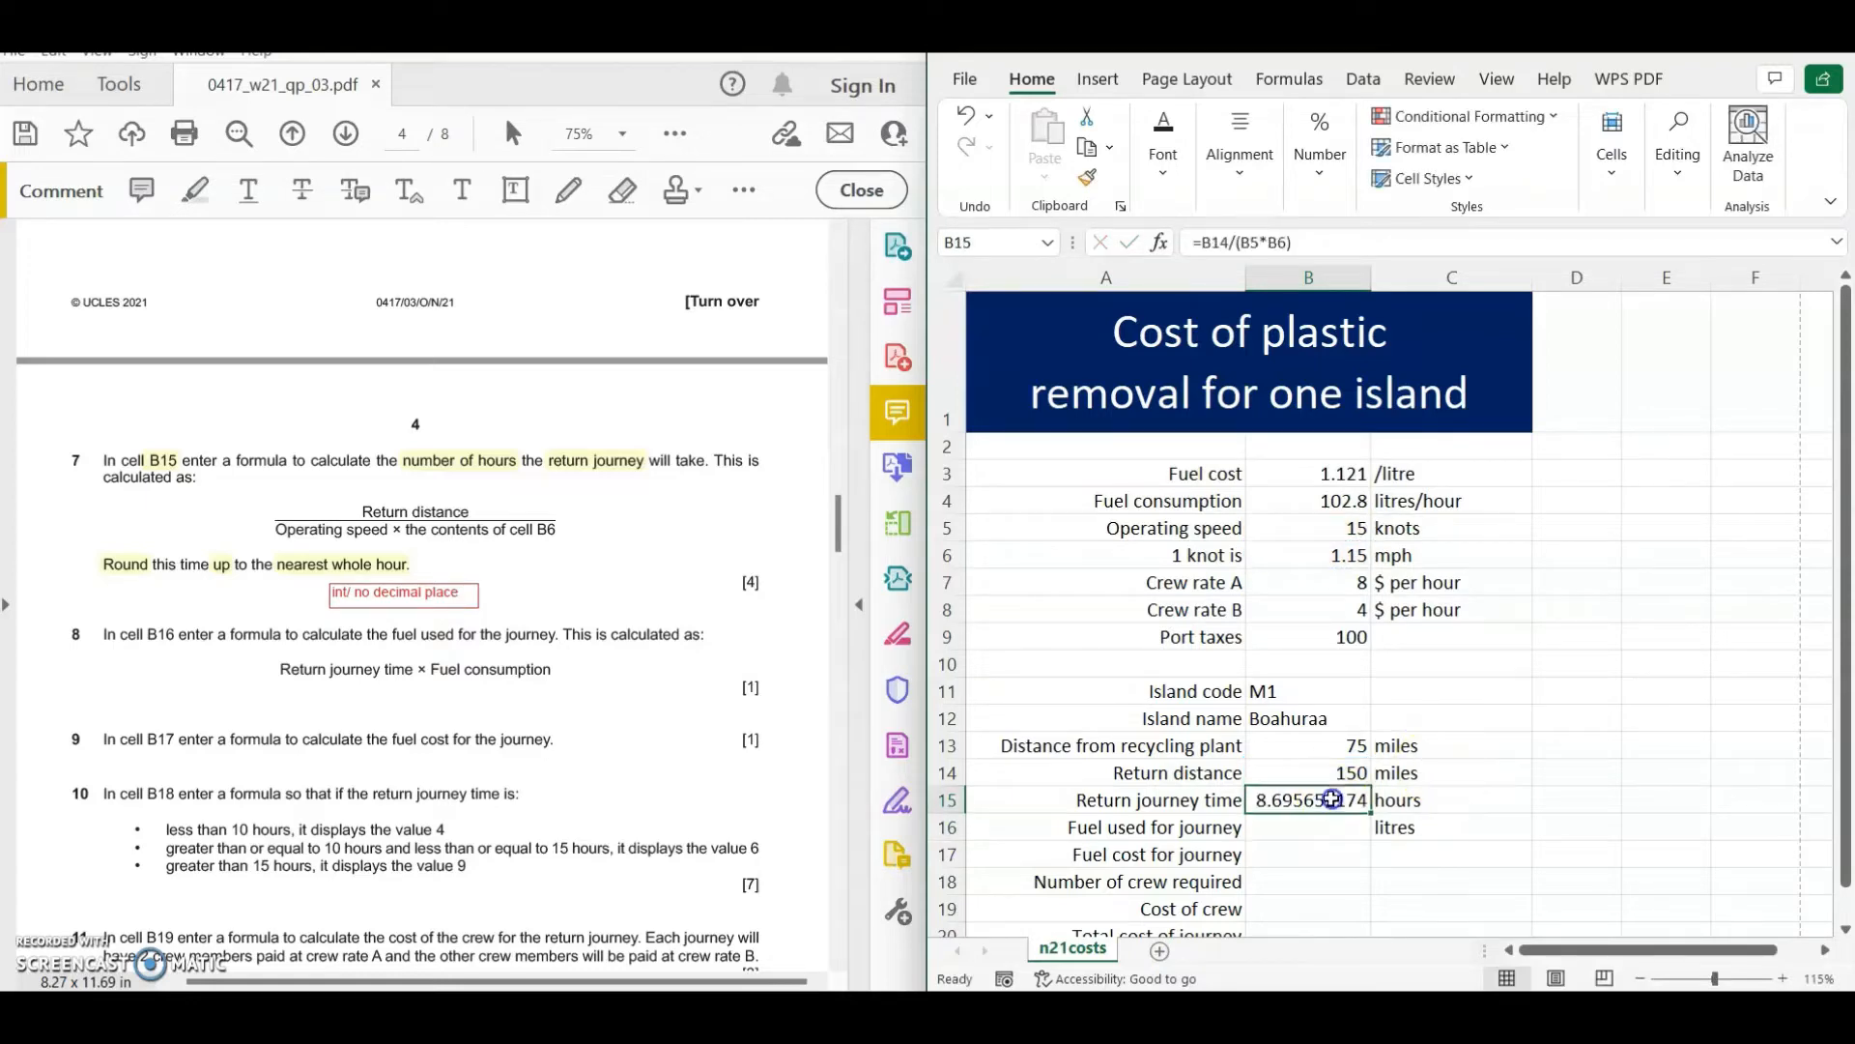
# - Circle the word "up" in question 7's rounding instruction in the PDF with the red pencil
pyautogui.scroll(-1, 1408, 749)
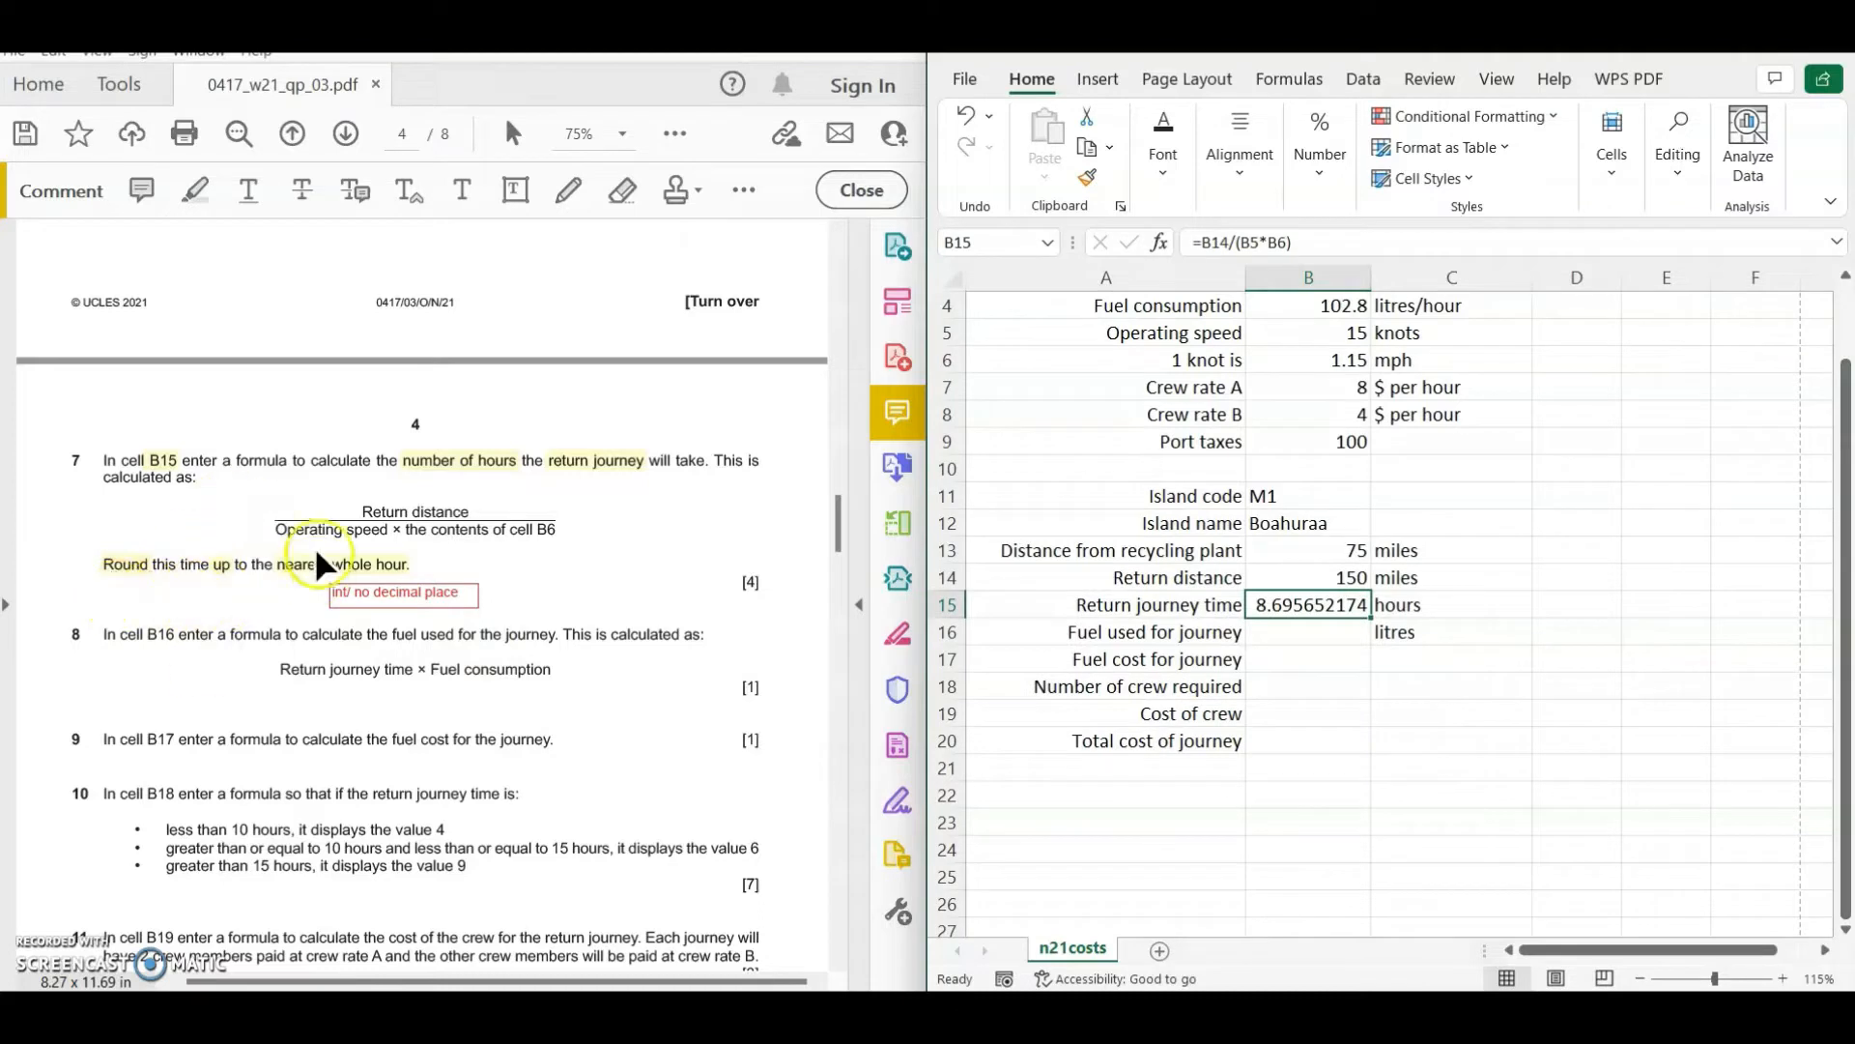
pyautogui.click(568, 189)
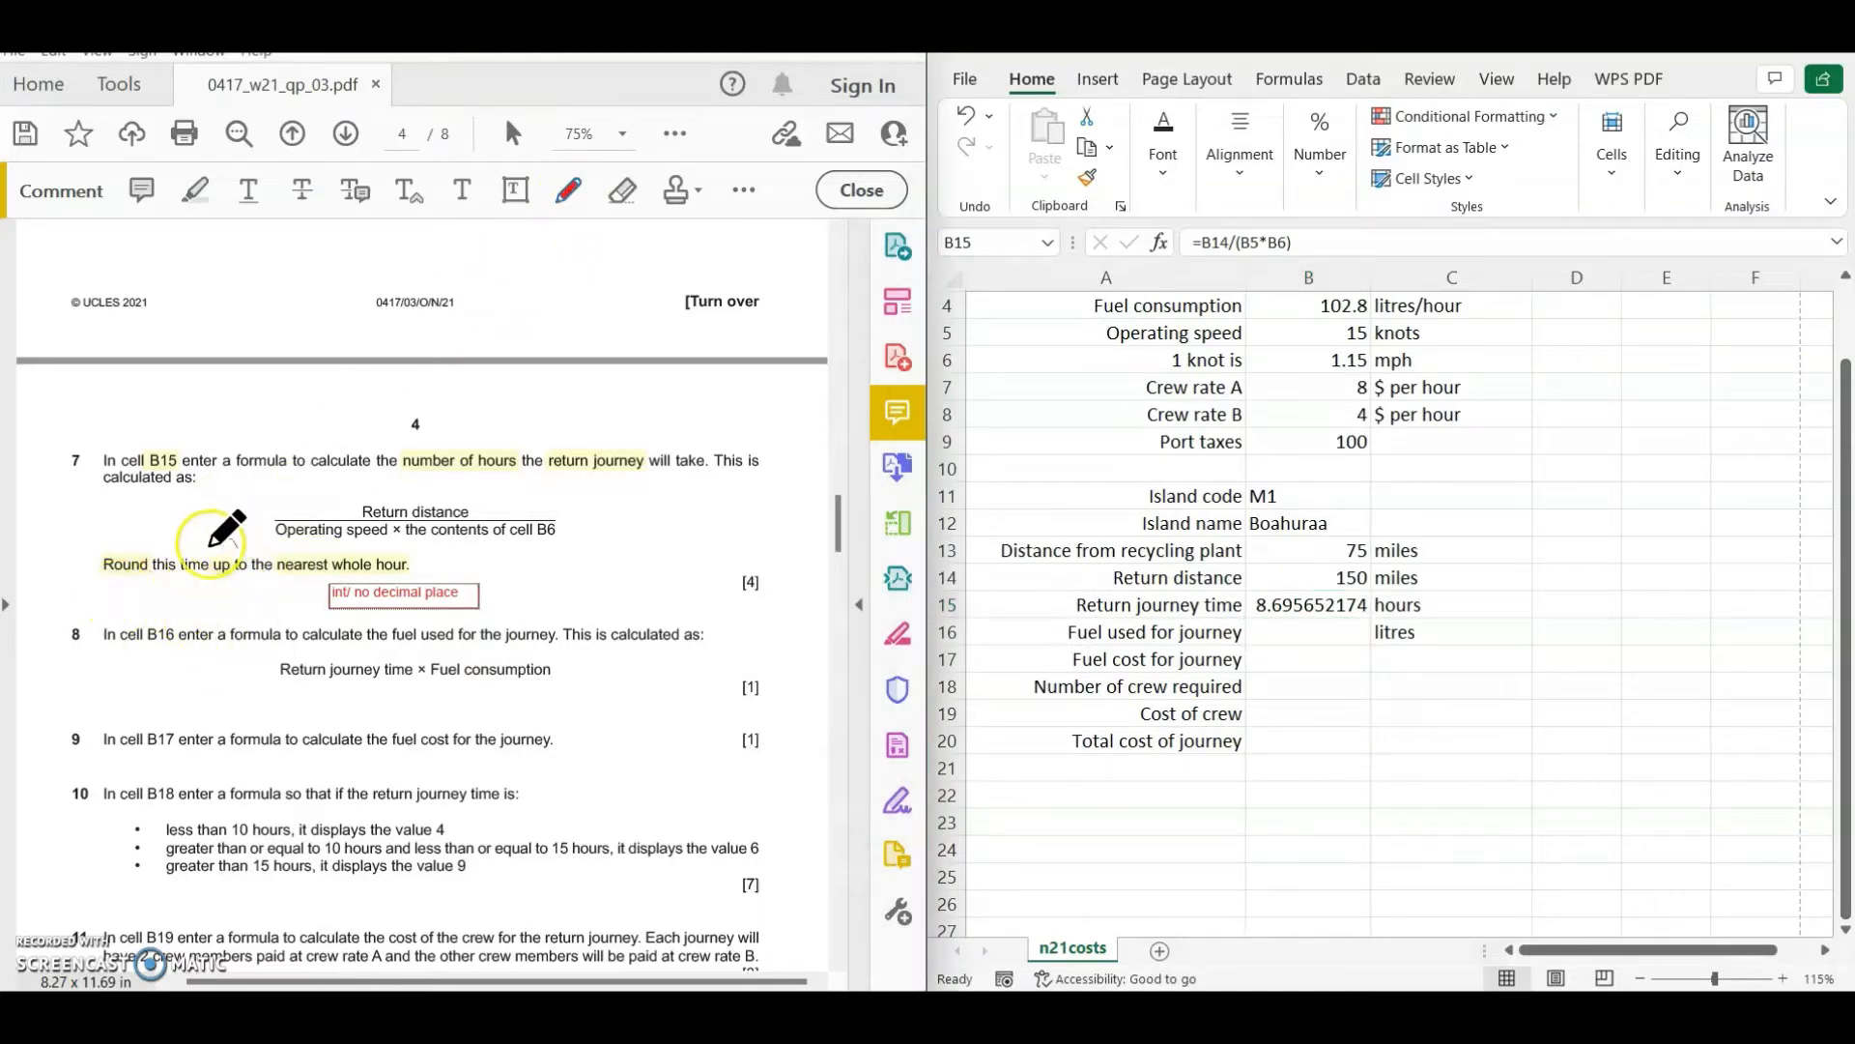
pyautogui.moveTo(226, 530)
pyautogui.mouseDown()
pyautogui.moveTo(198, 574)
pyautogui.moveTo(237, 559)
pyautogui.moveTo(224, 534)
pyautogui.mouseUp()
# - Wrap the B15 formula in ROUNDUP with 0 decimal places, =ROUNDUP(B14/(B5*B6),0), and review it
pyautogui.click(1326, 614)
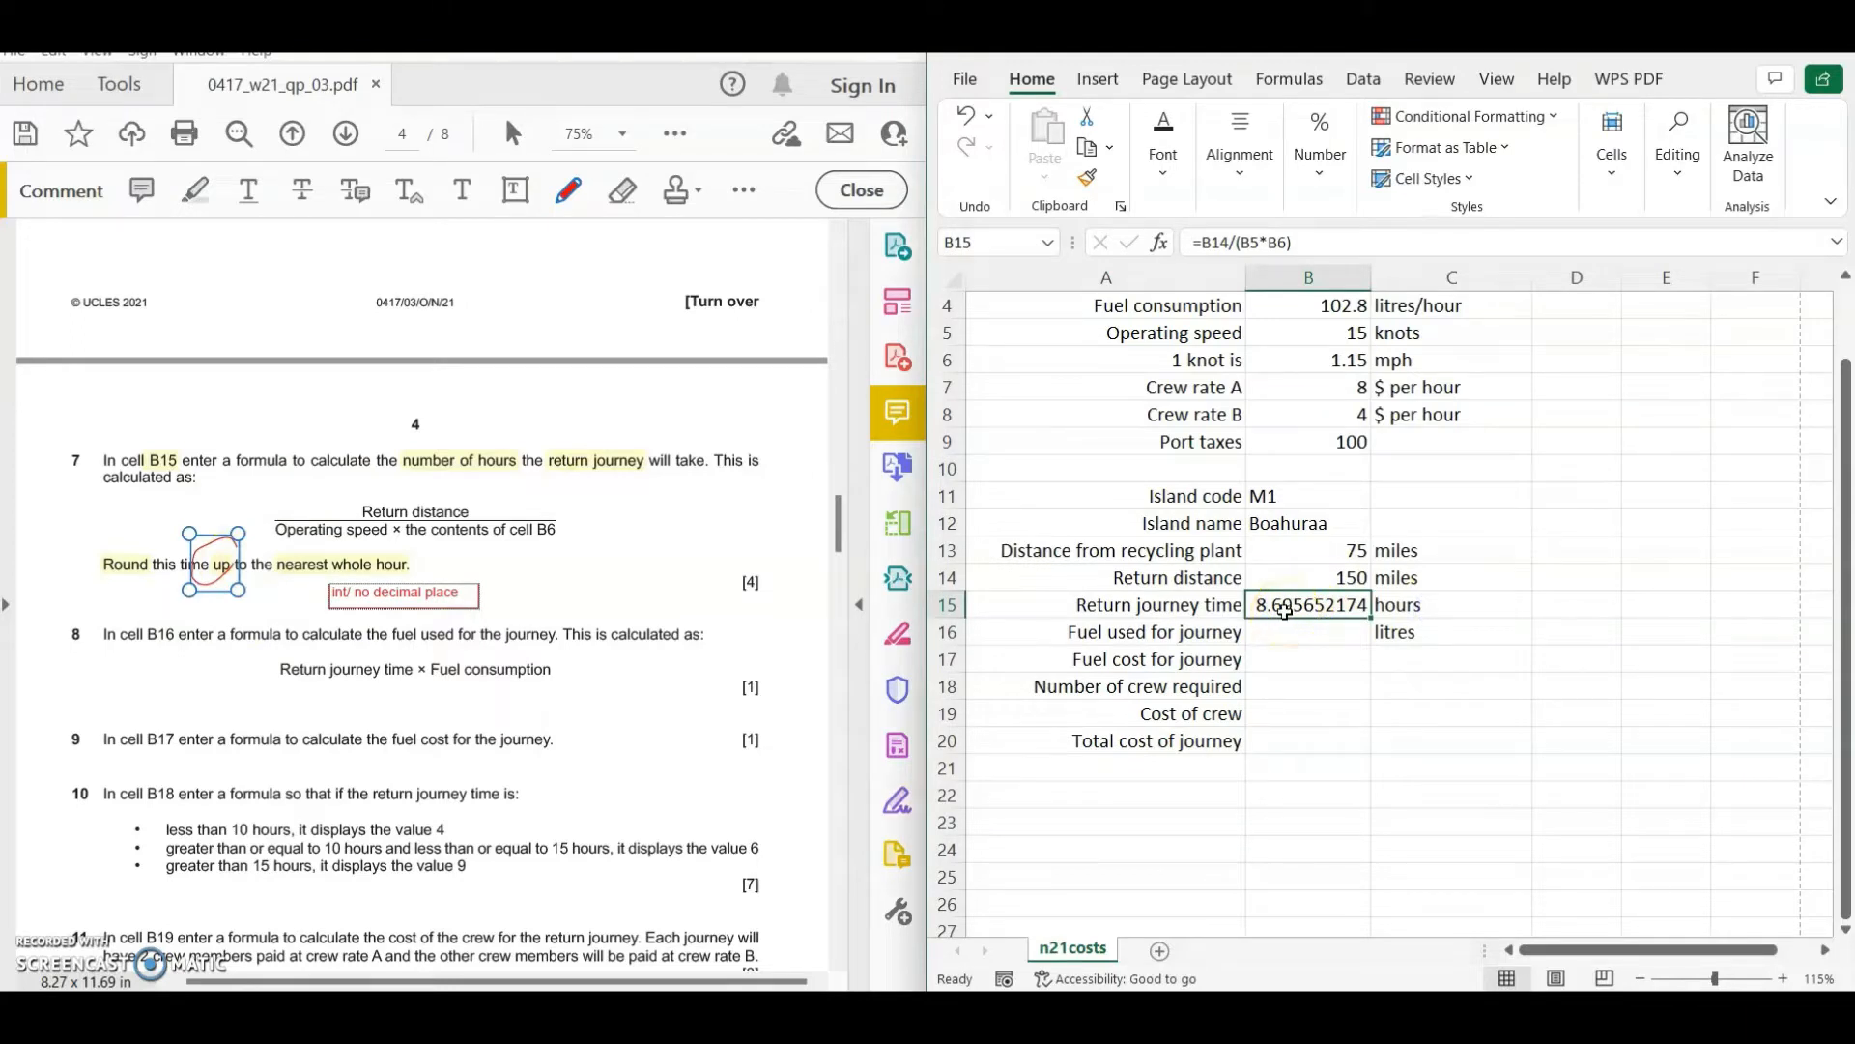
pyautogui.doubleClick(1274, 605)
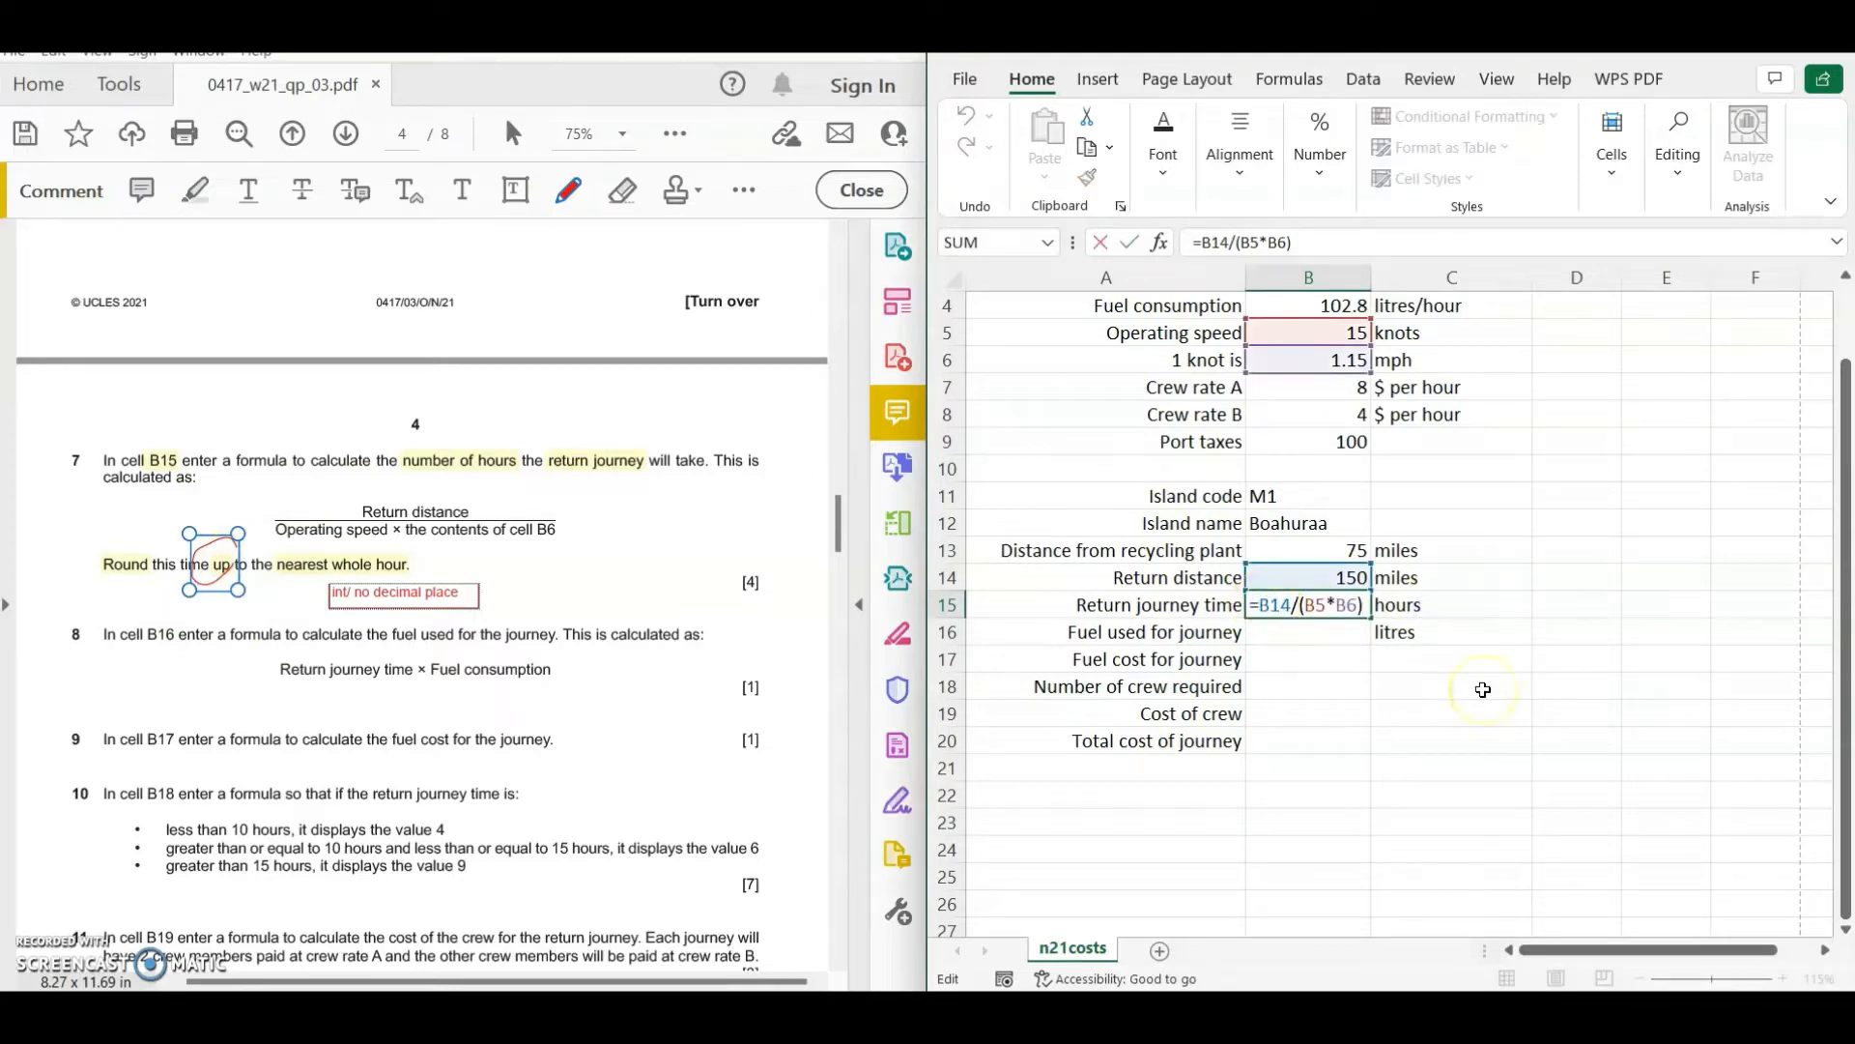
pyautogui.write('roundup(')
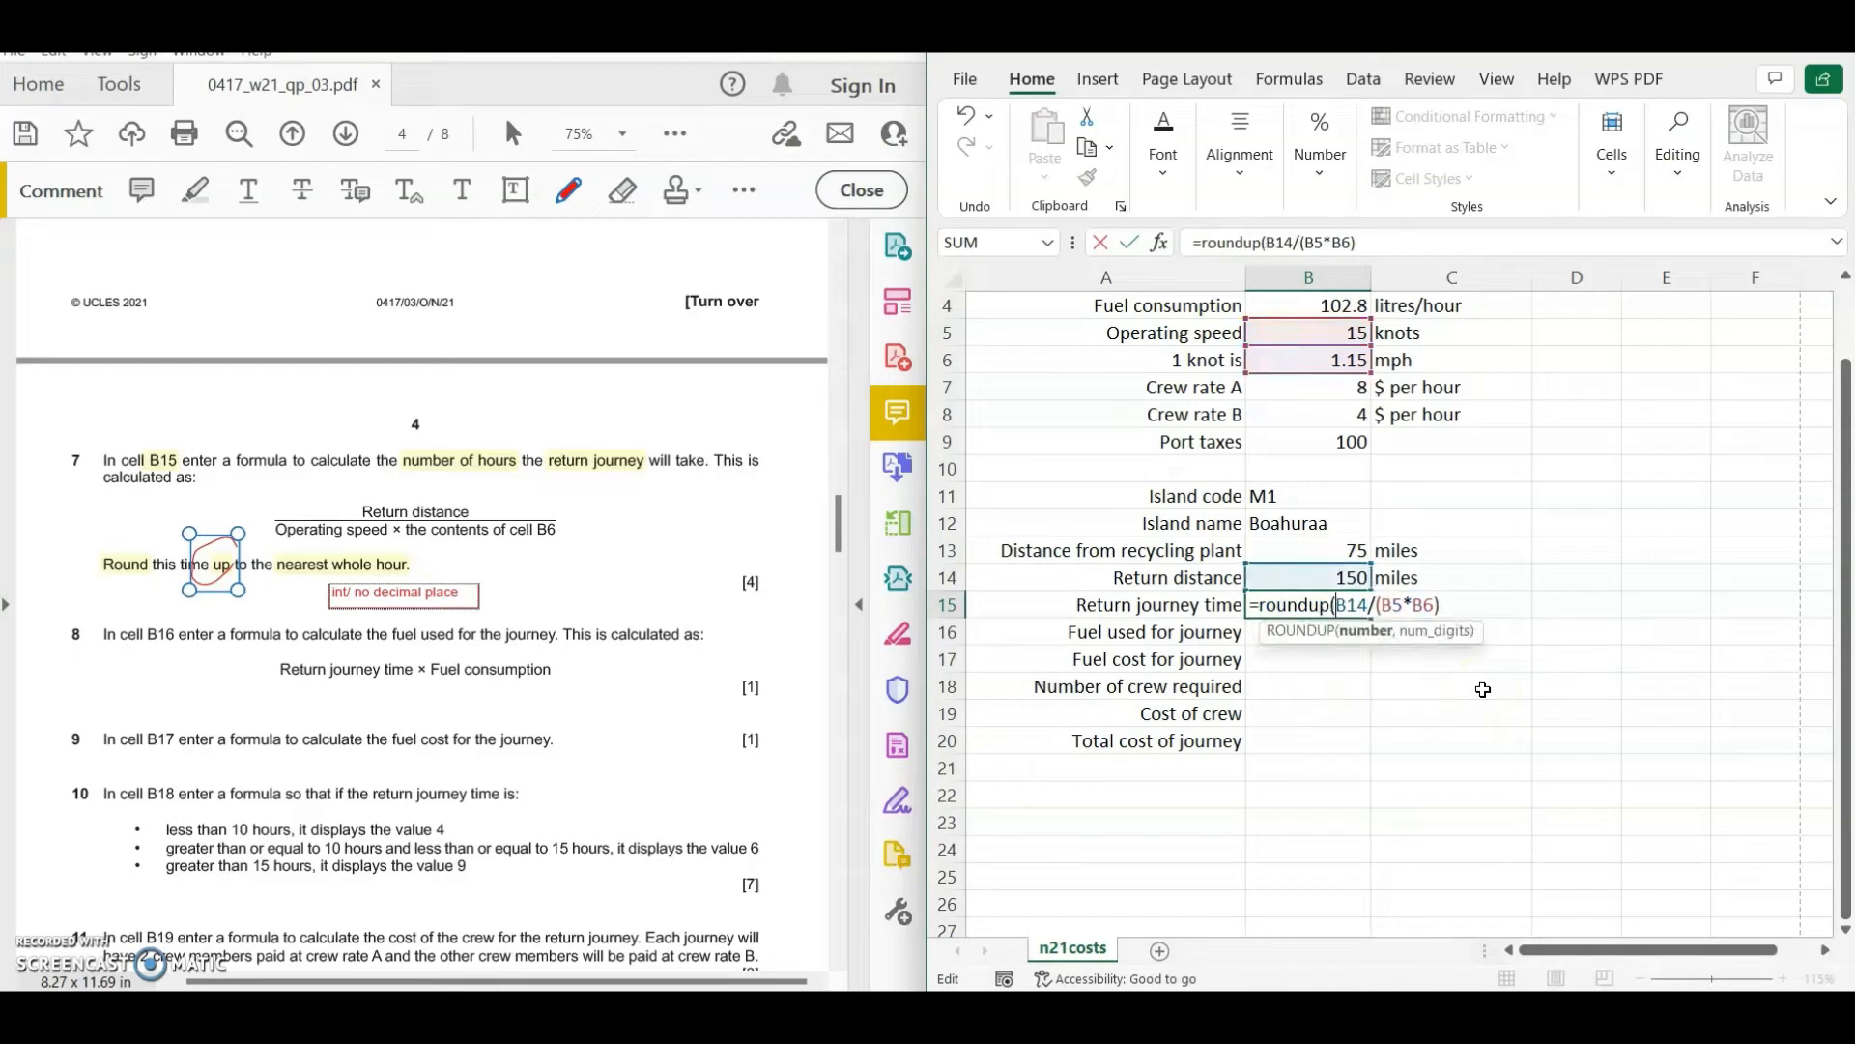
pyautogui.click(1364, 655)
pyautogui.write(',0')
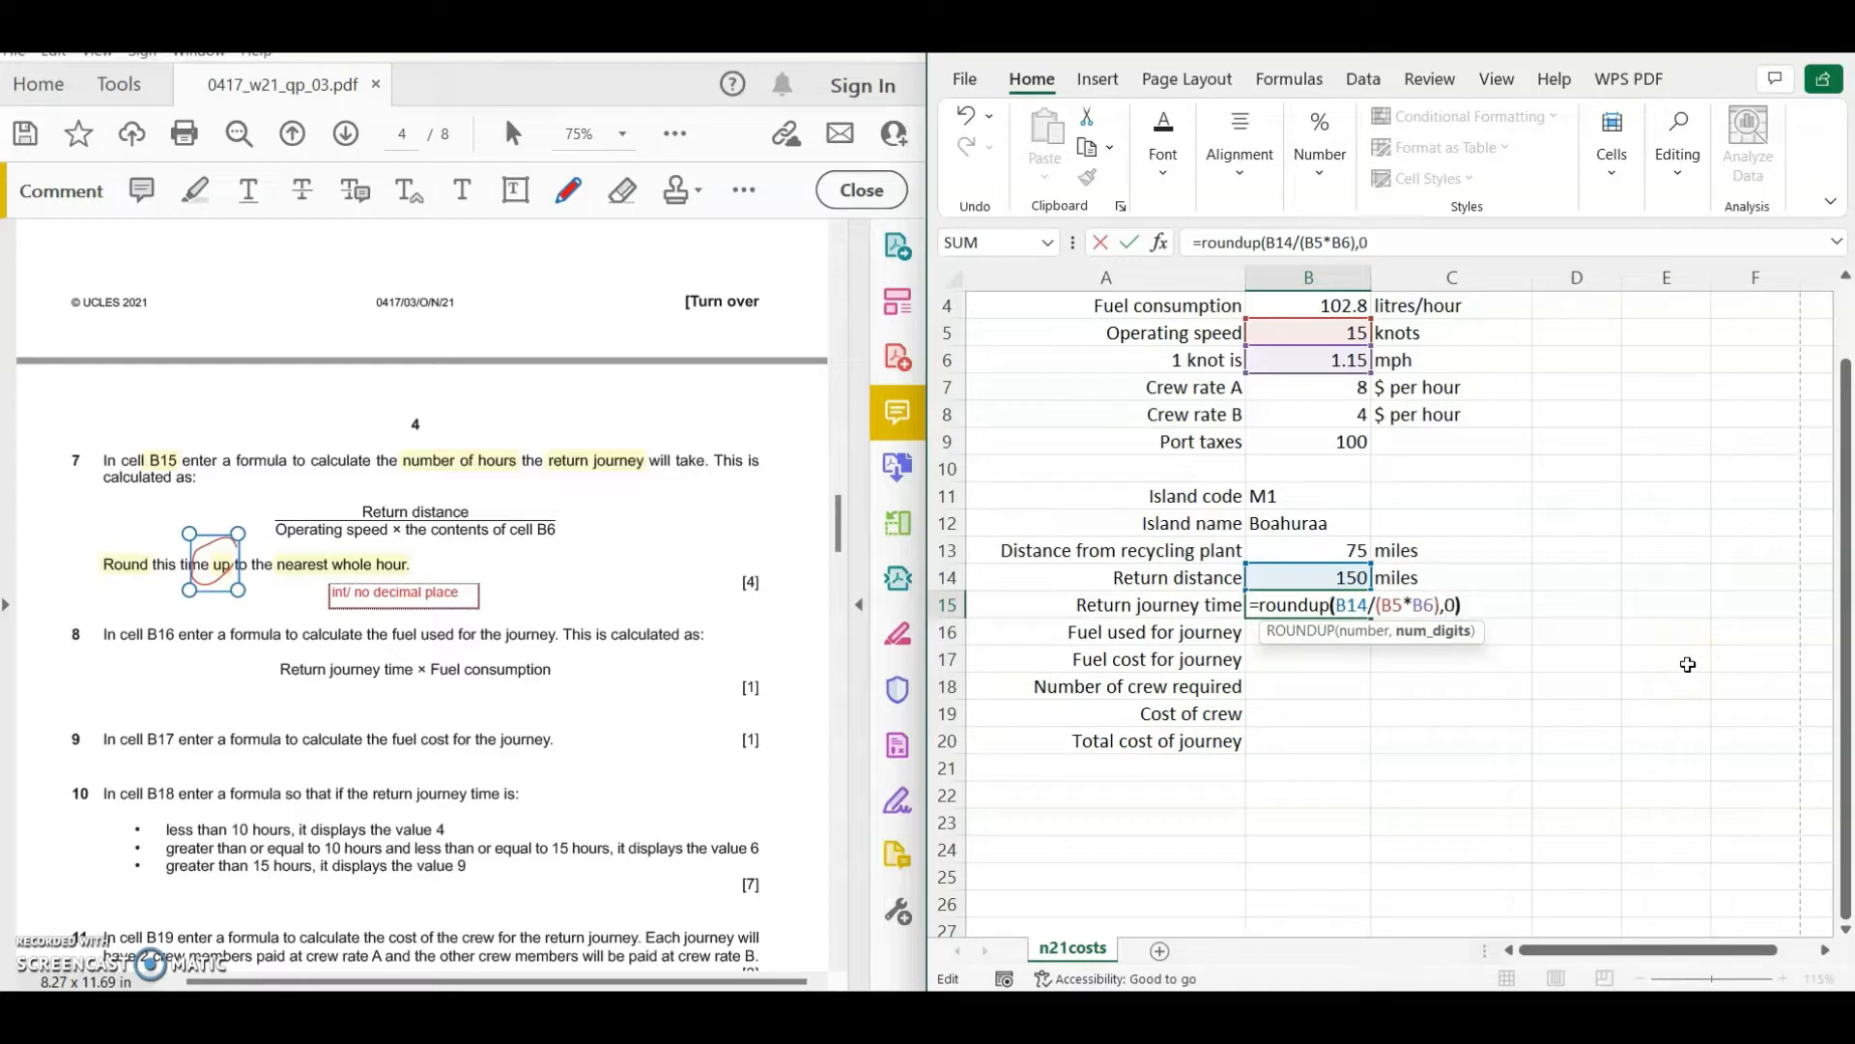
pyautogui.write(')')
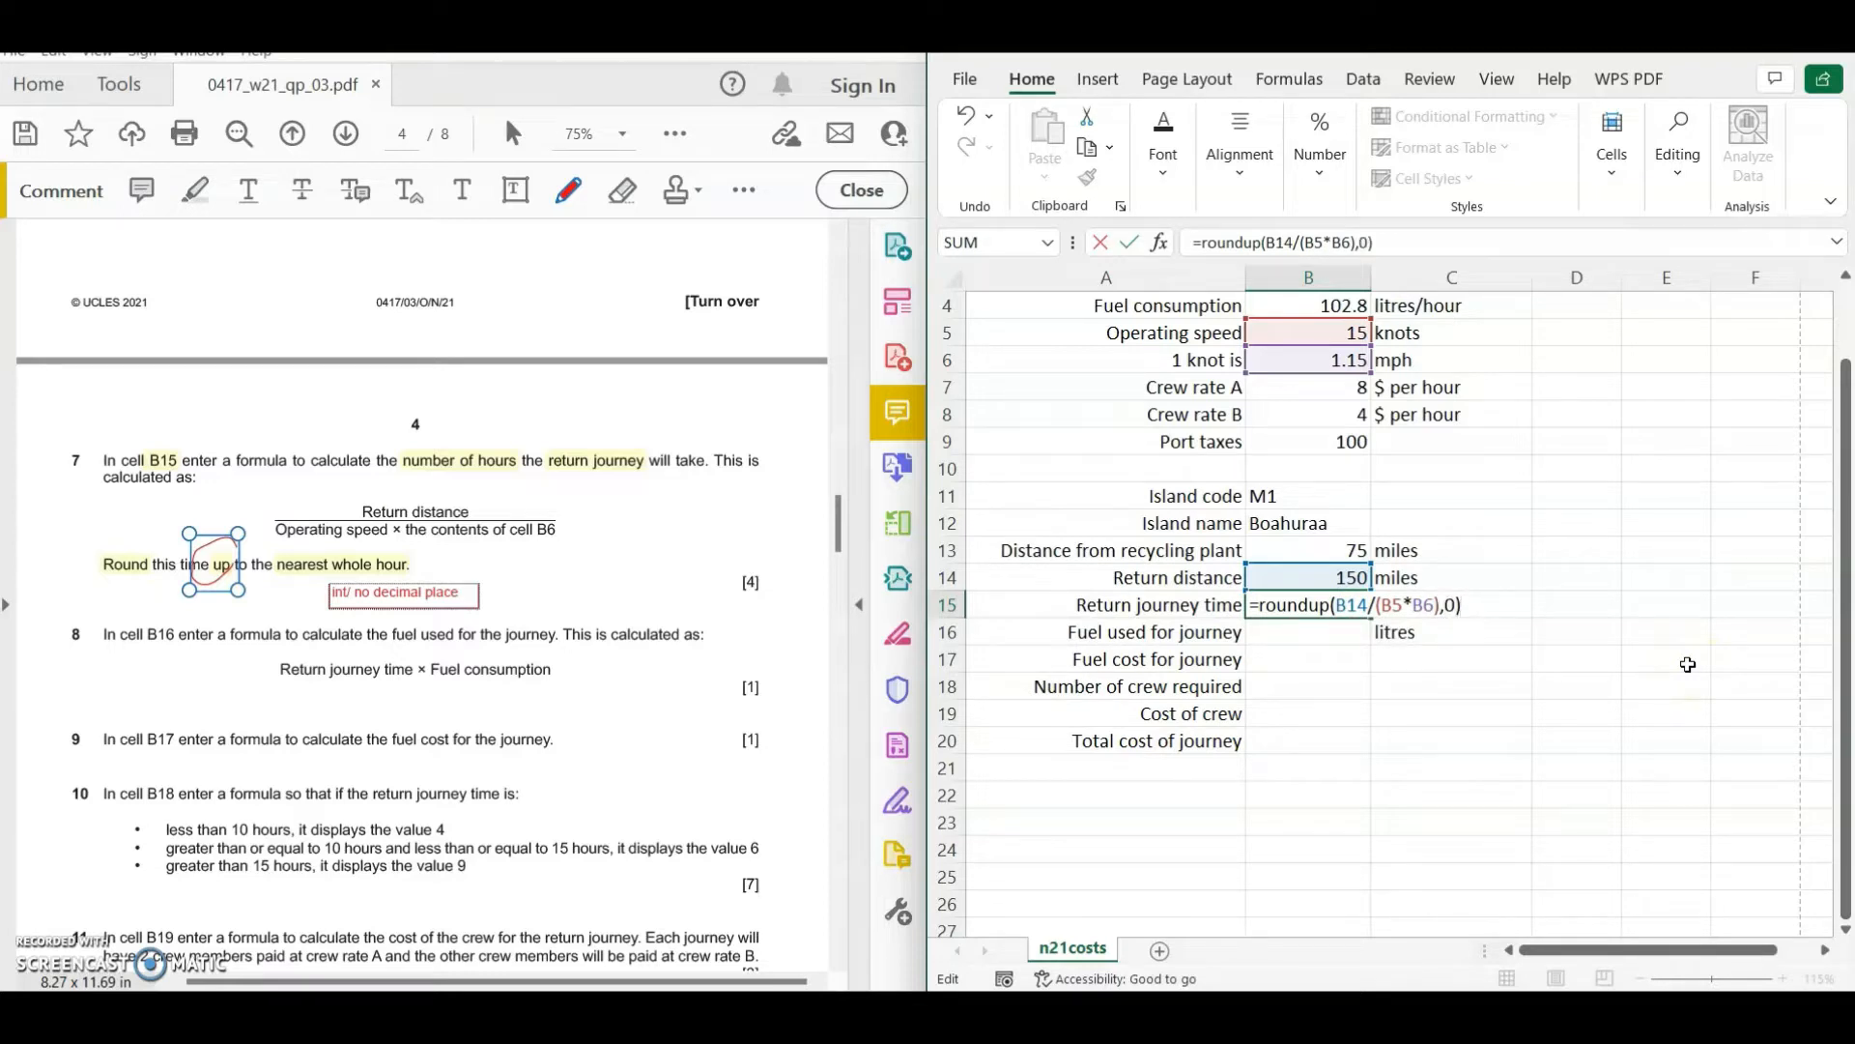
pyautogui.press('Return')
pyautogui.click(1303, 607)
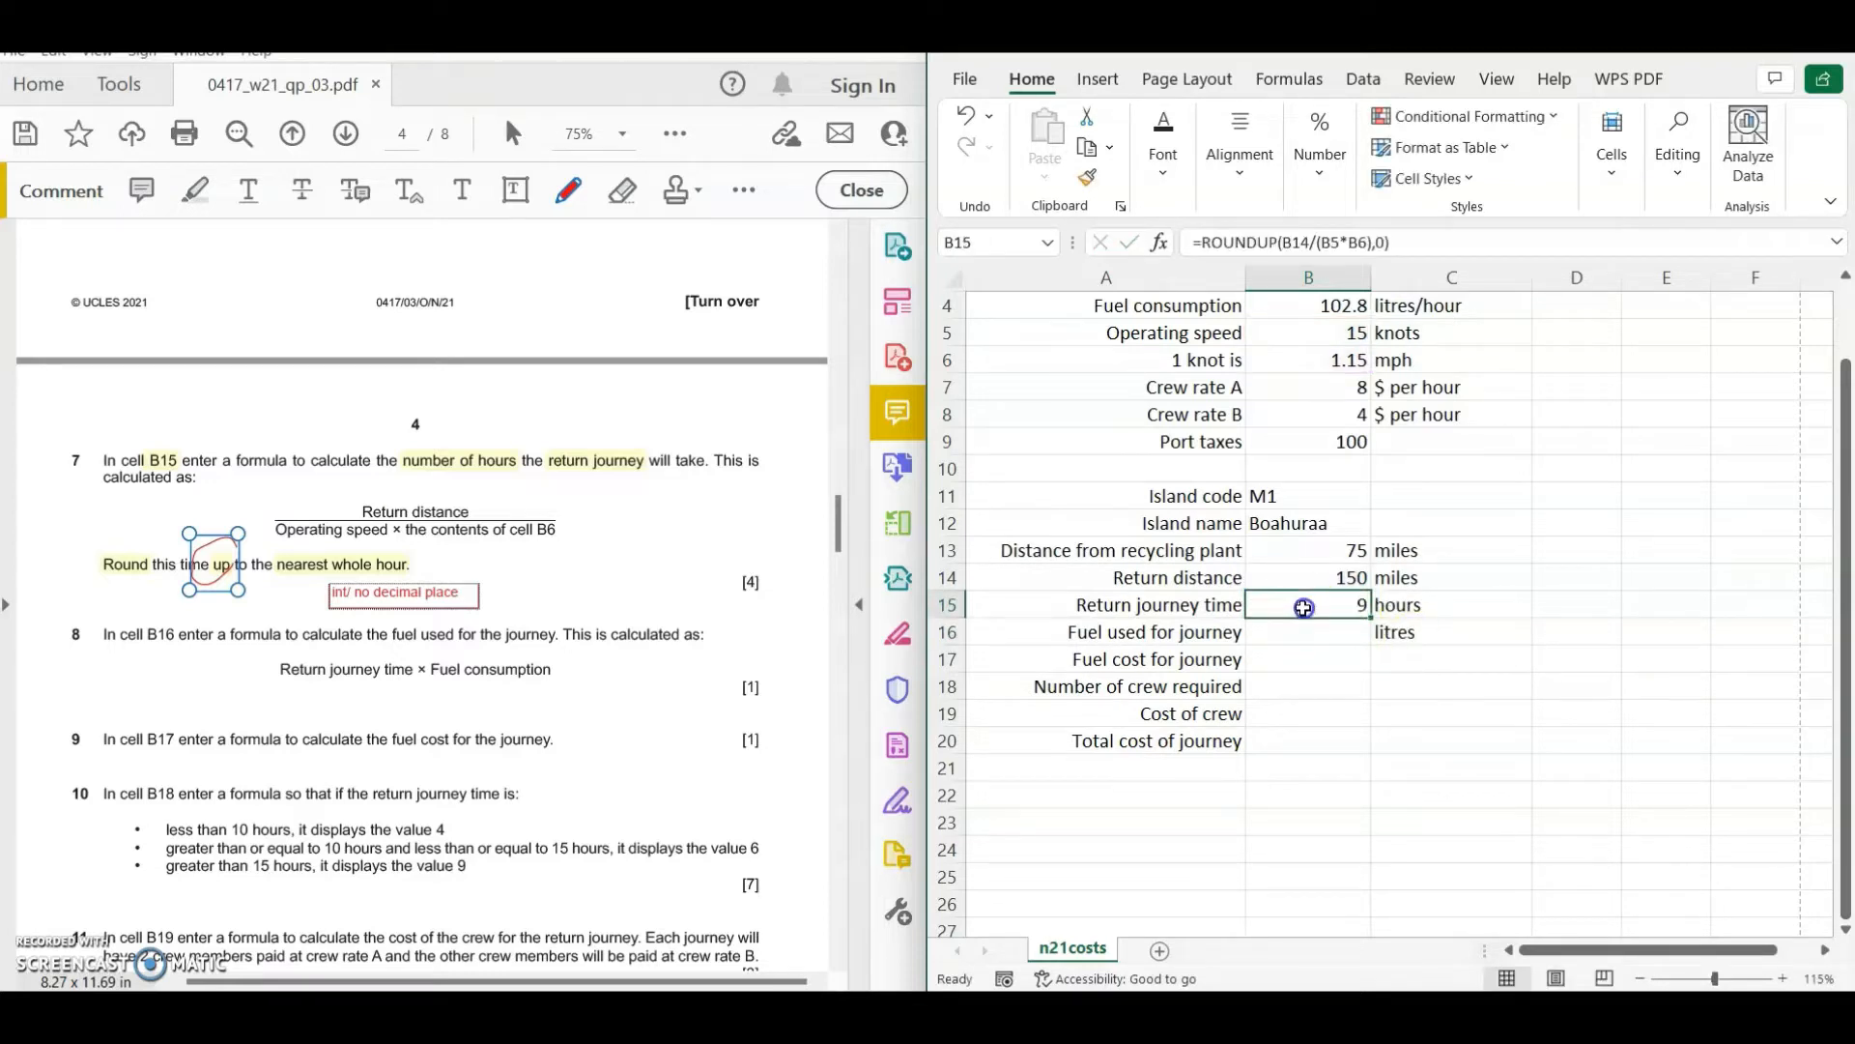
pyautogui.press('F2')
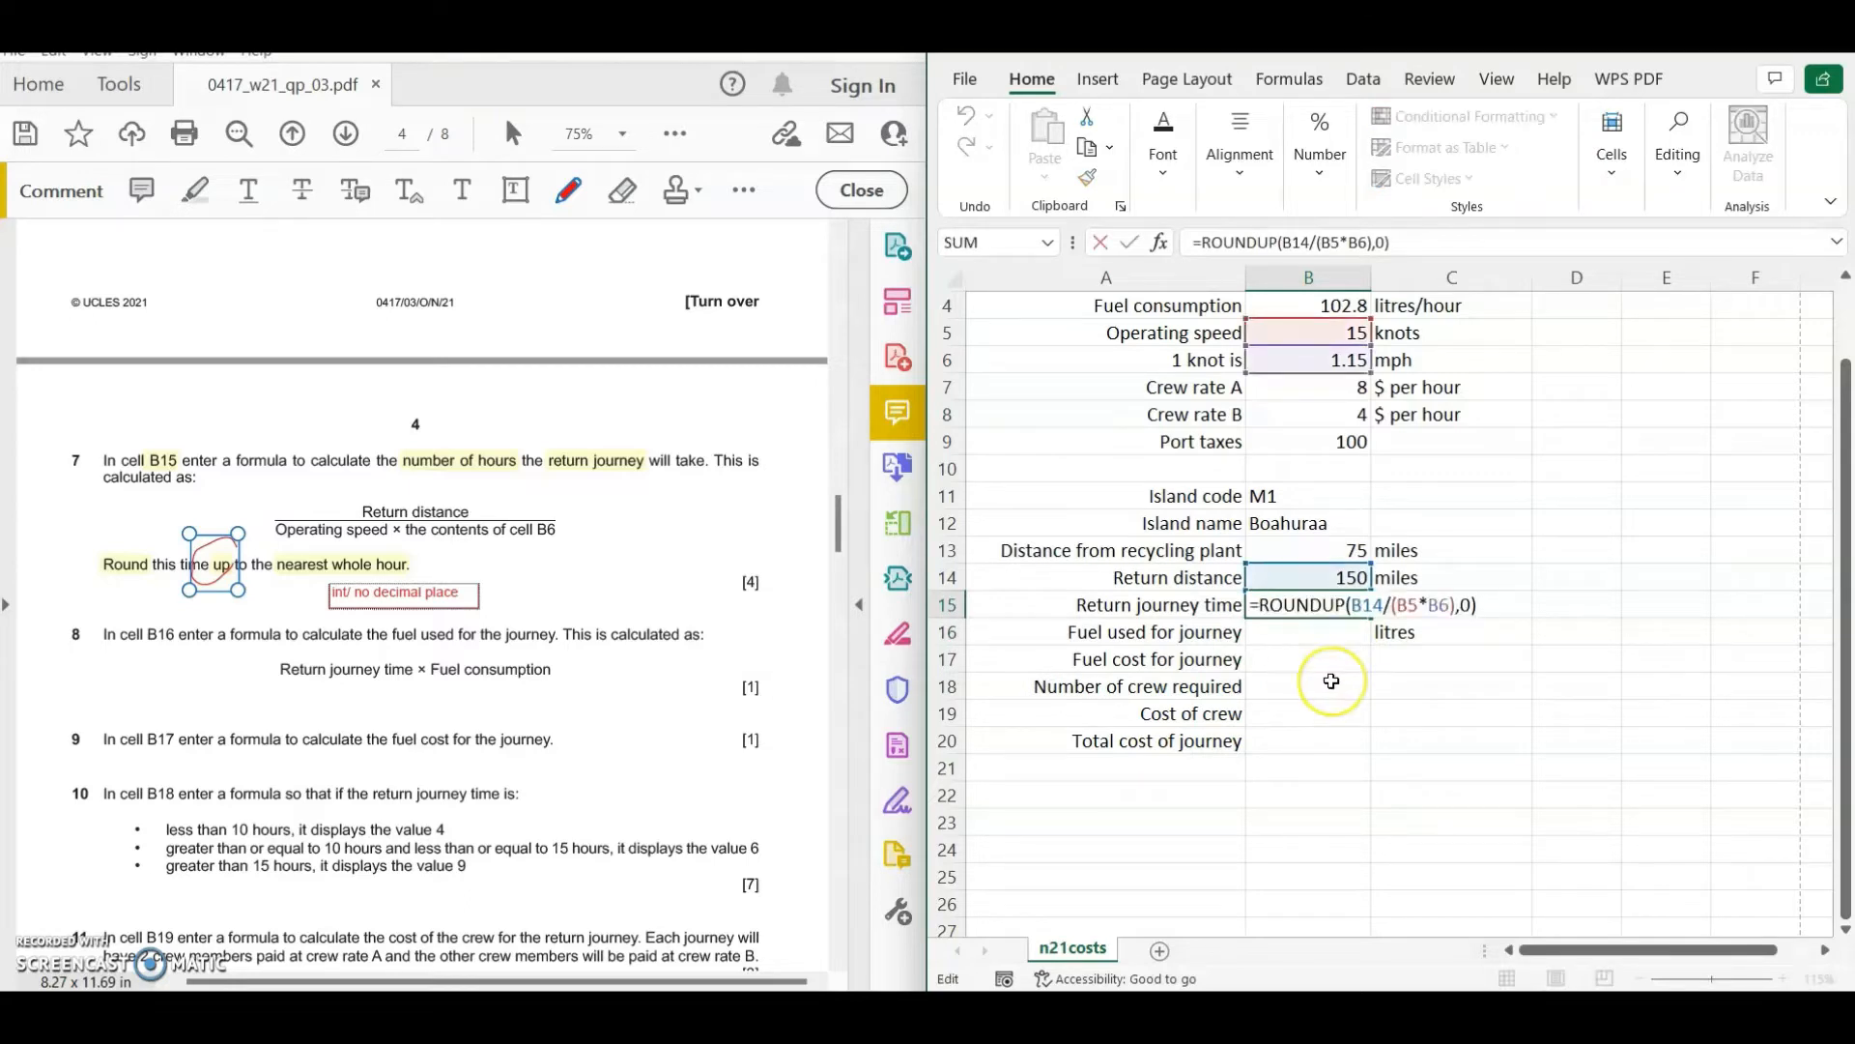
pyautogui.press('Return')
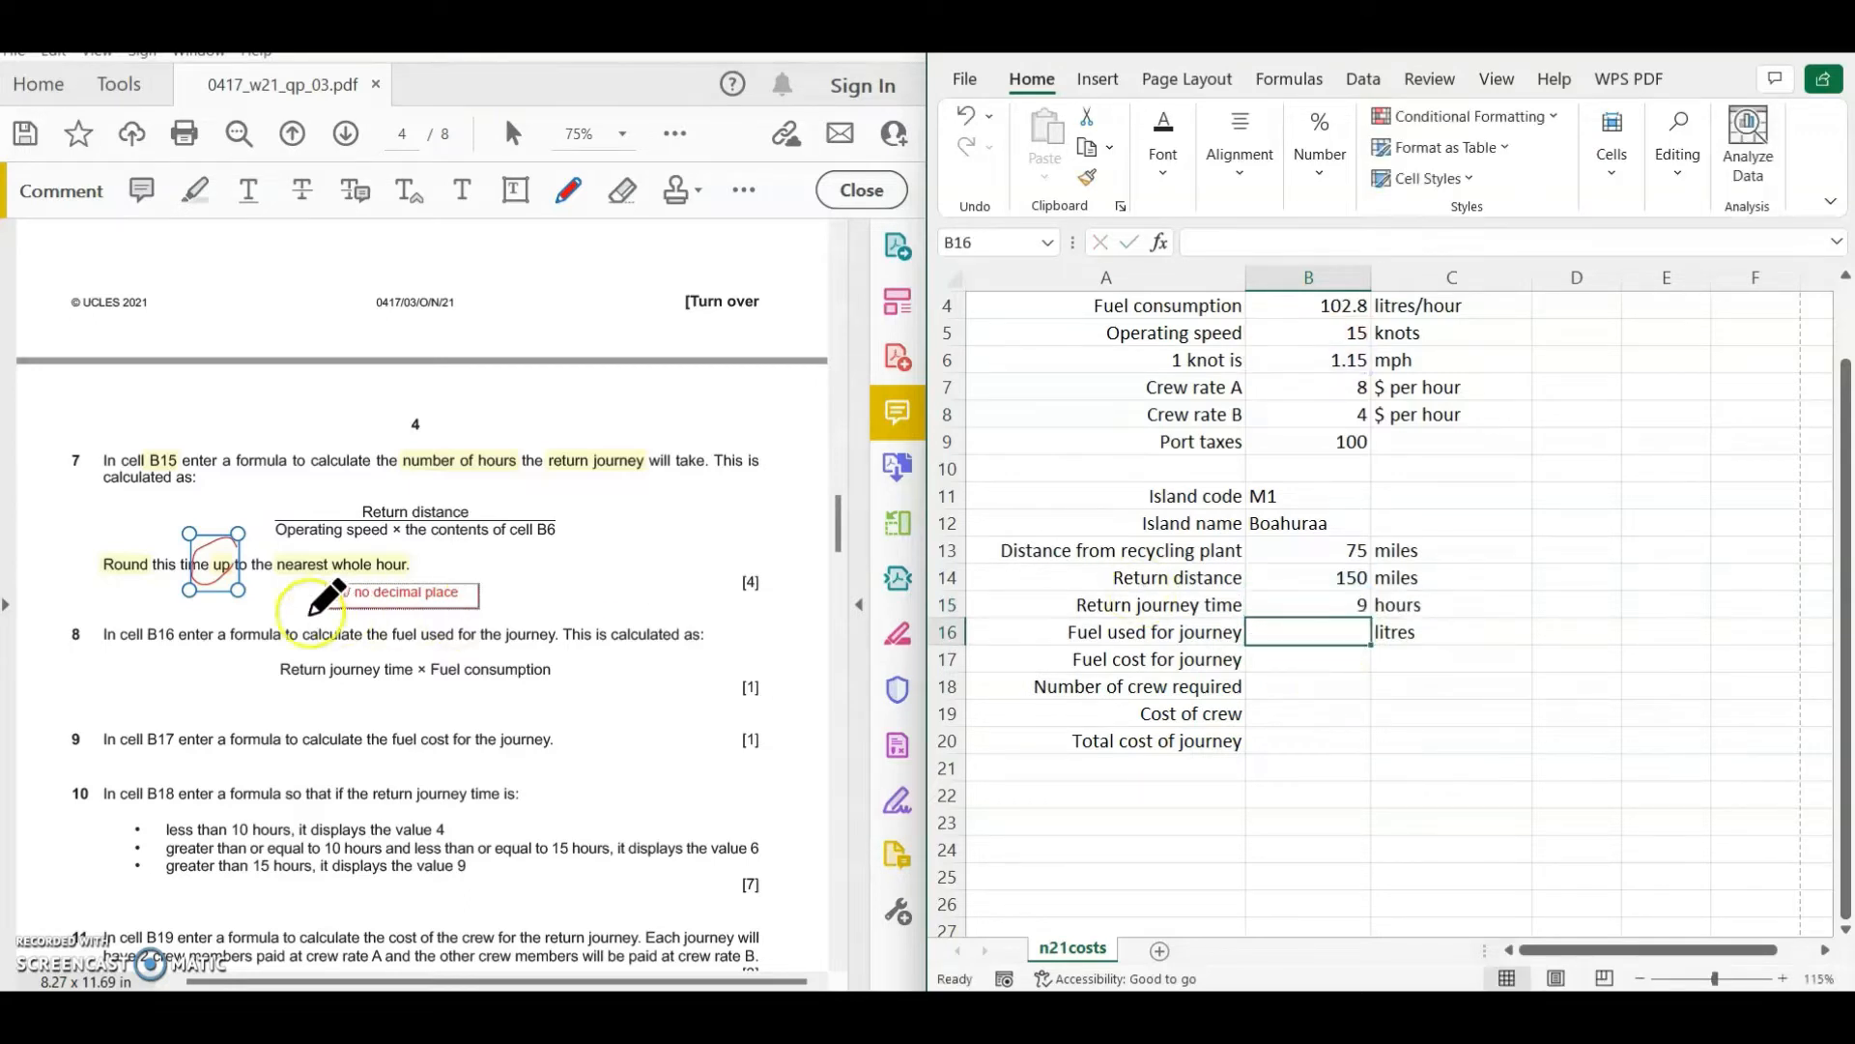
# - Highlight B16 and "Return journey time × Fuel consumption" in question 8 of the PDF
pyautogui.click(198, 188)
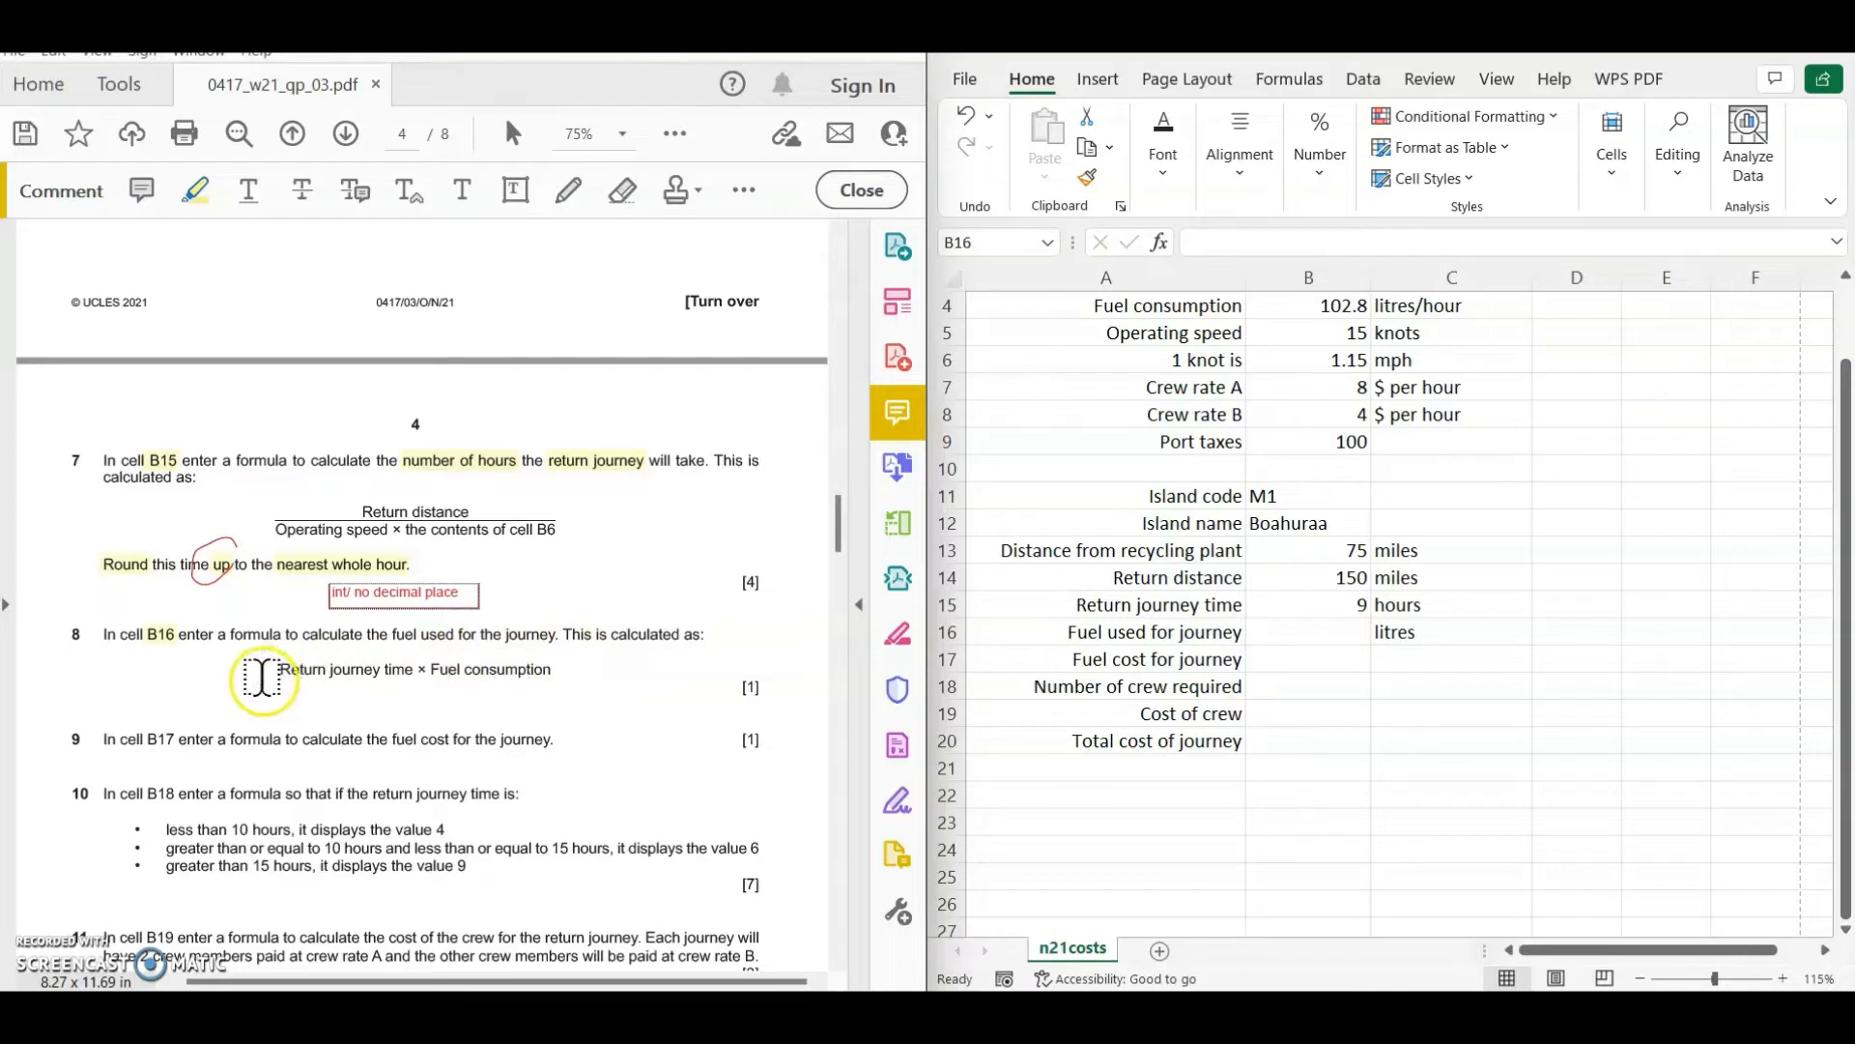
pyautogui.moveTo(279, 670); pyautogui.dragTo(553, 676)
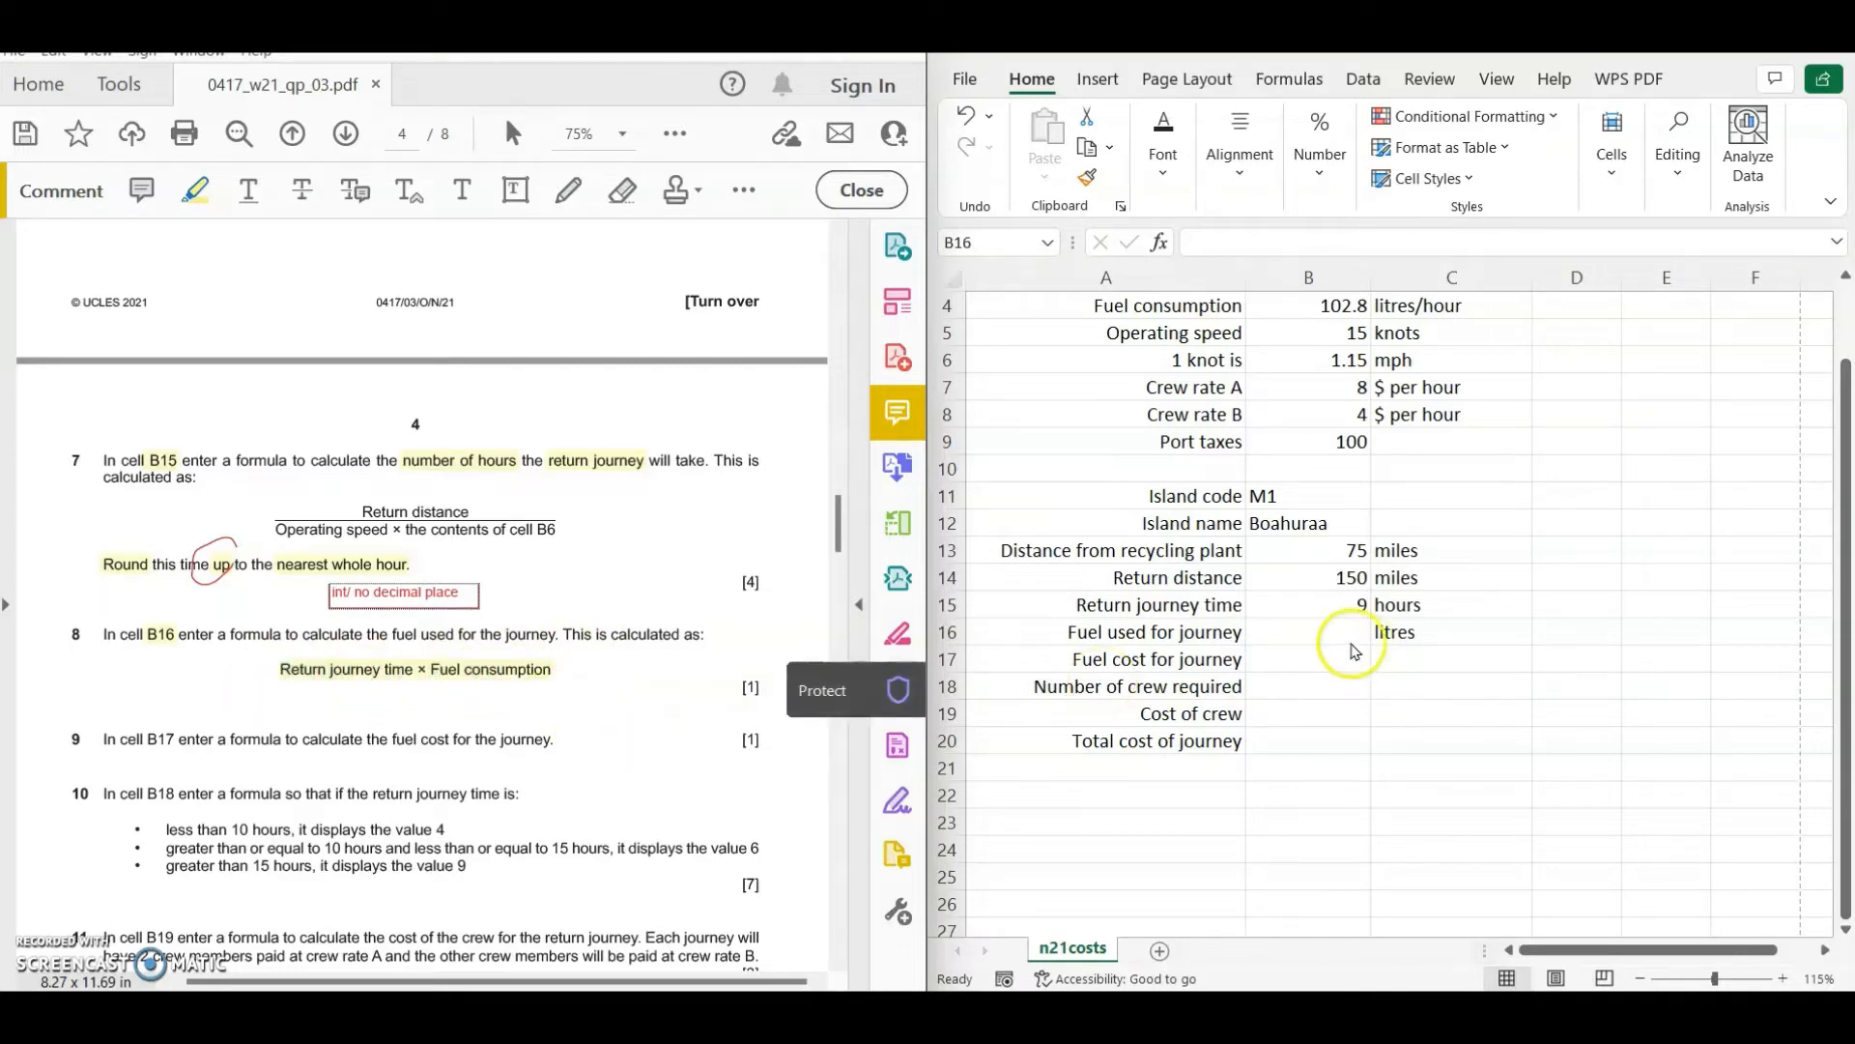
# - Enter the formula =B15*B4 in B16 to calculate the fuel used for the journey
pyautogui.click(1318, 638)
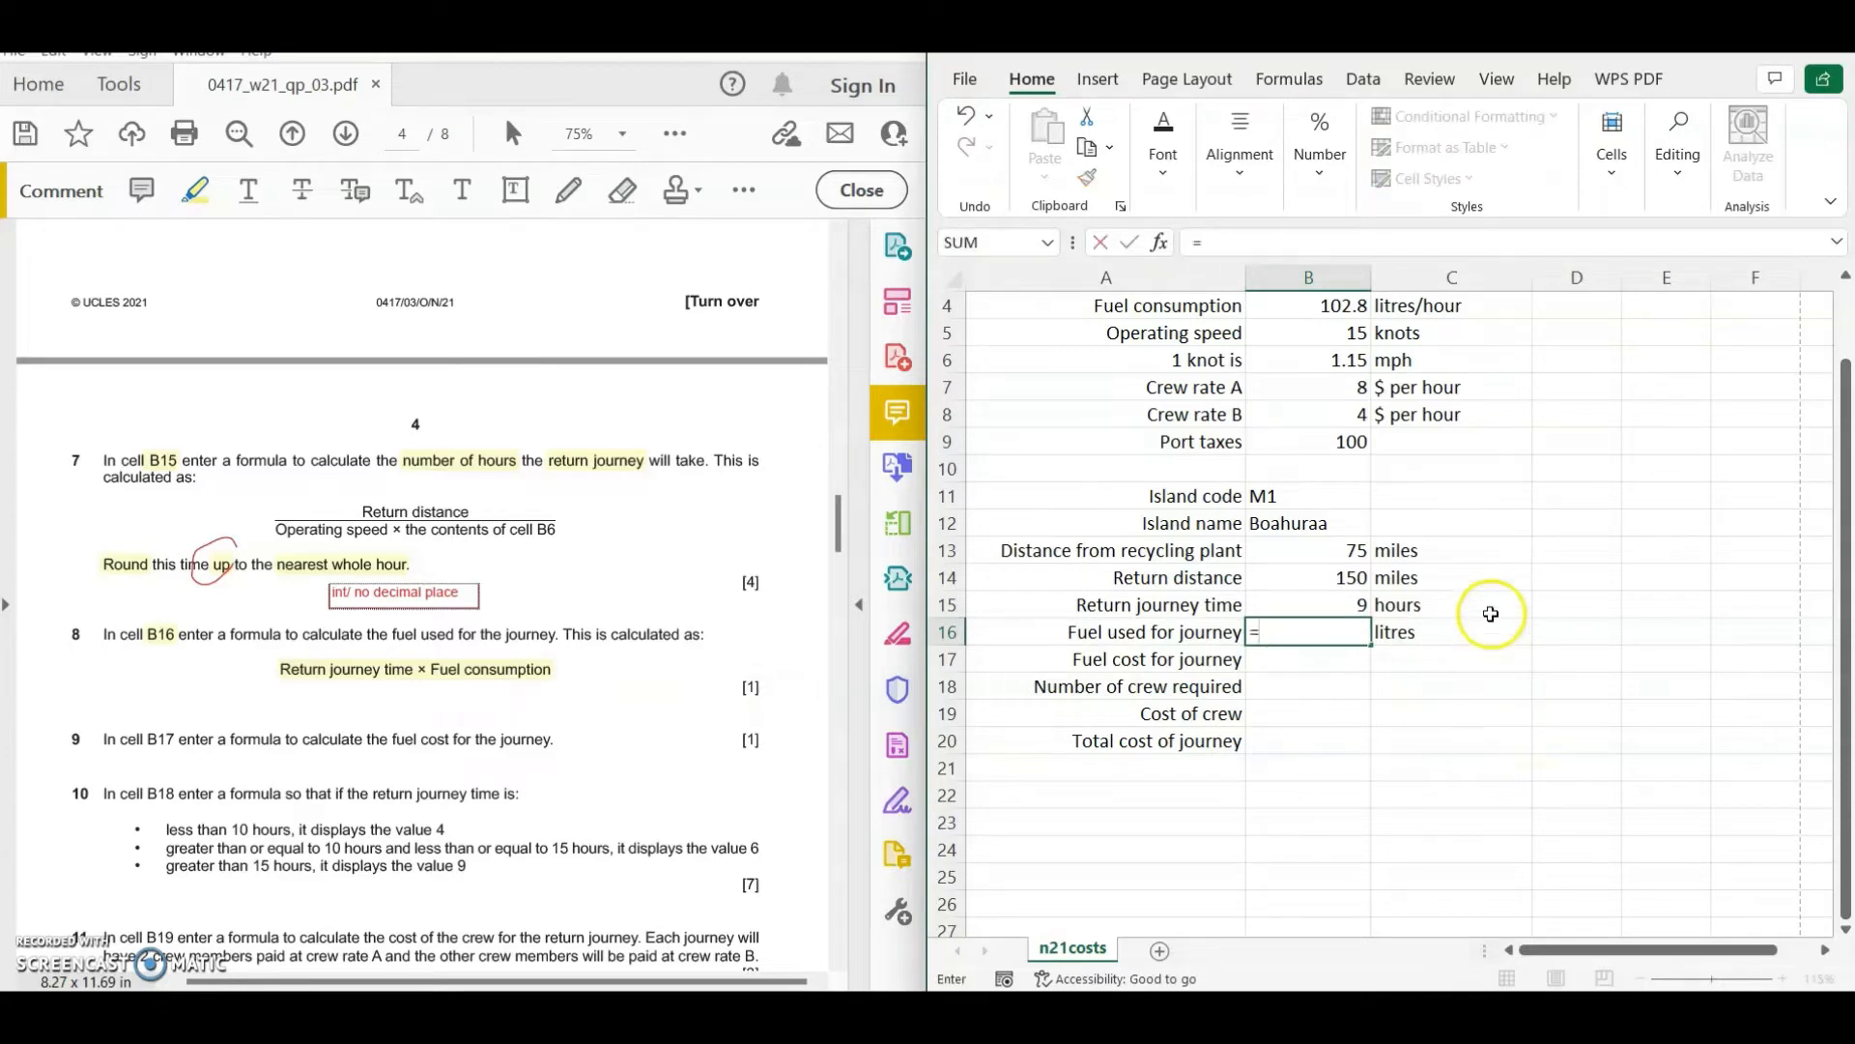
pyautogui.click(1310, 604)
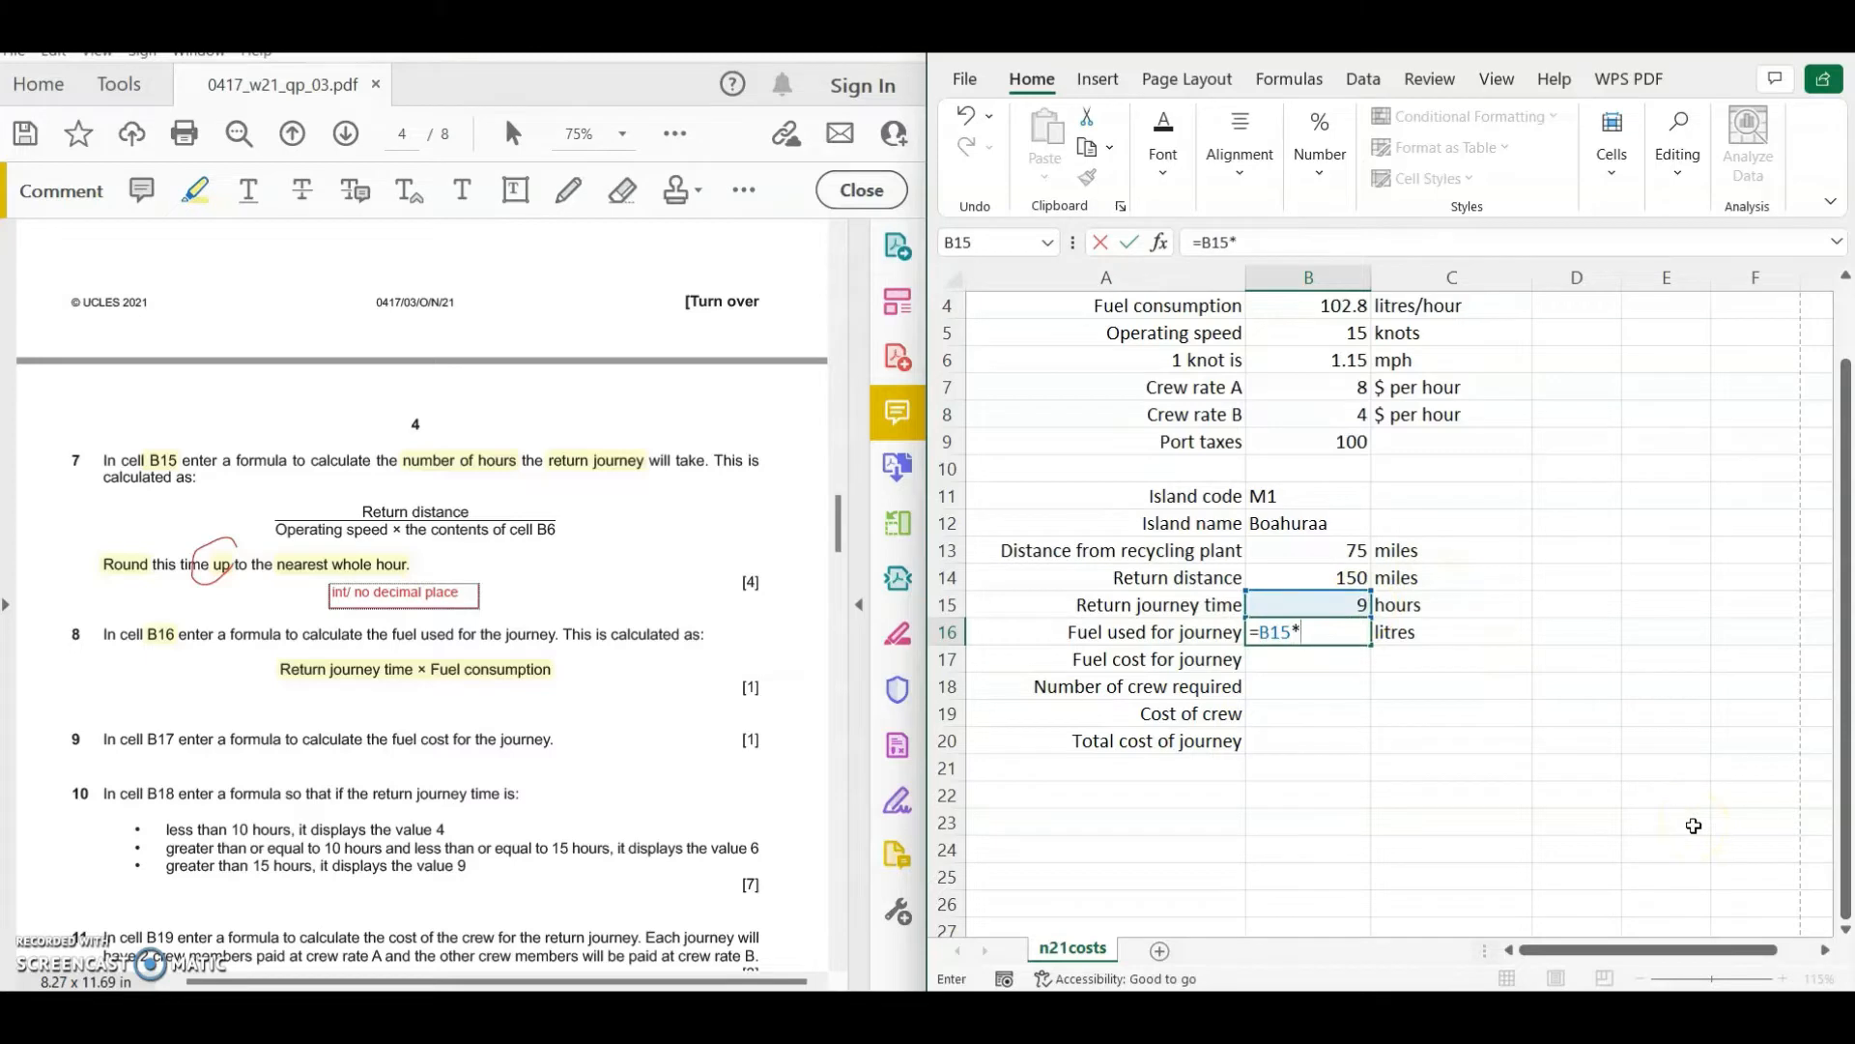
pyautogui.write('*')
pyautogui.click(1292, 306)
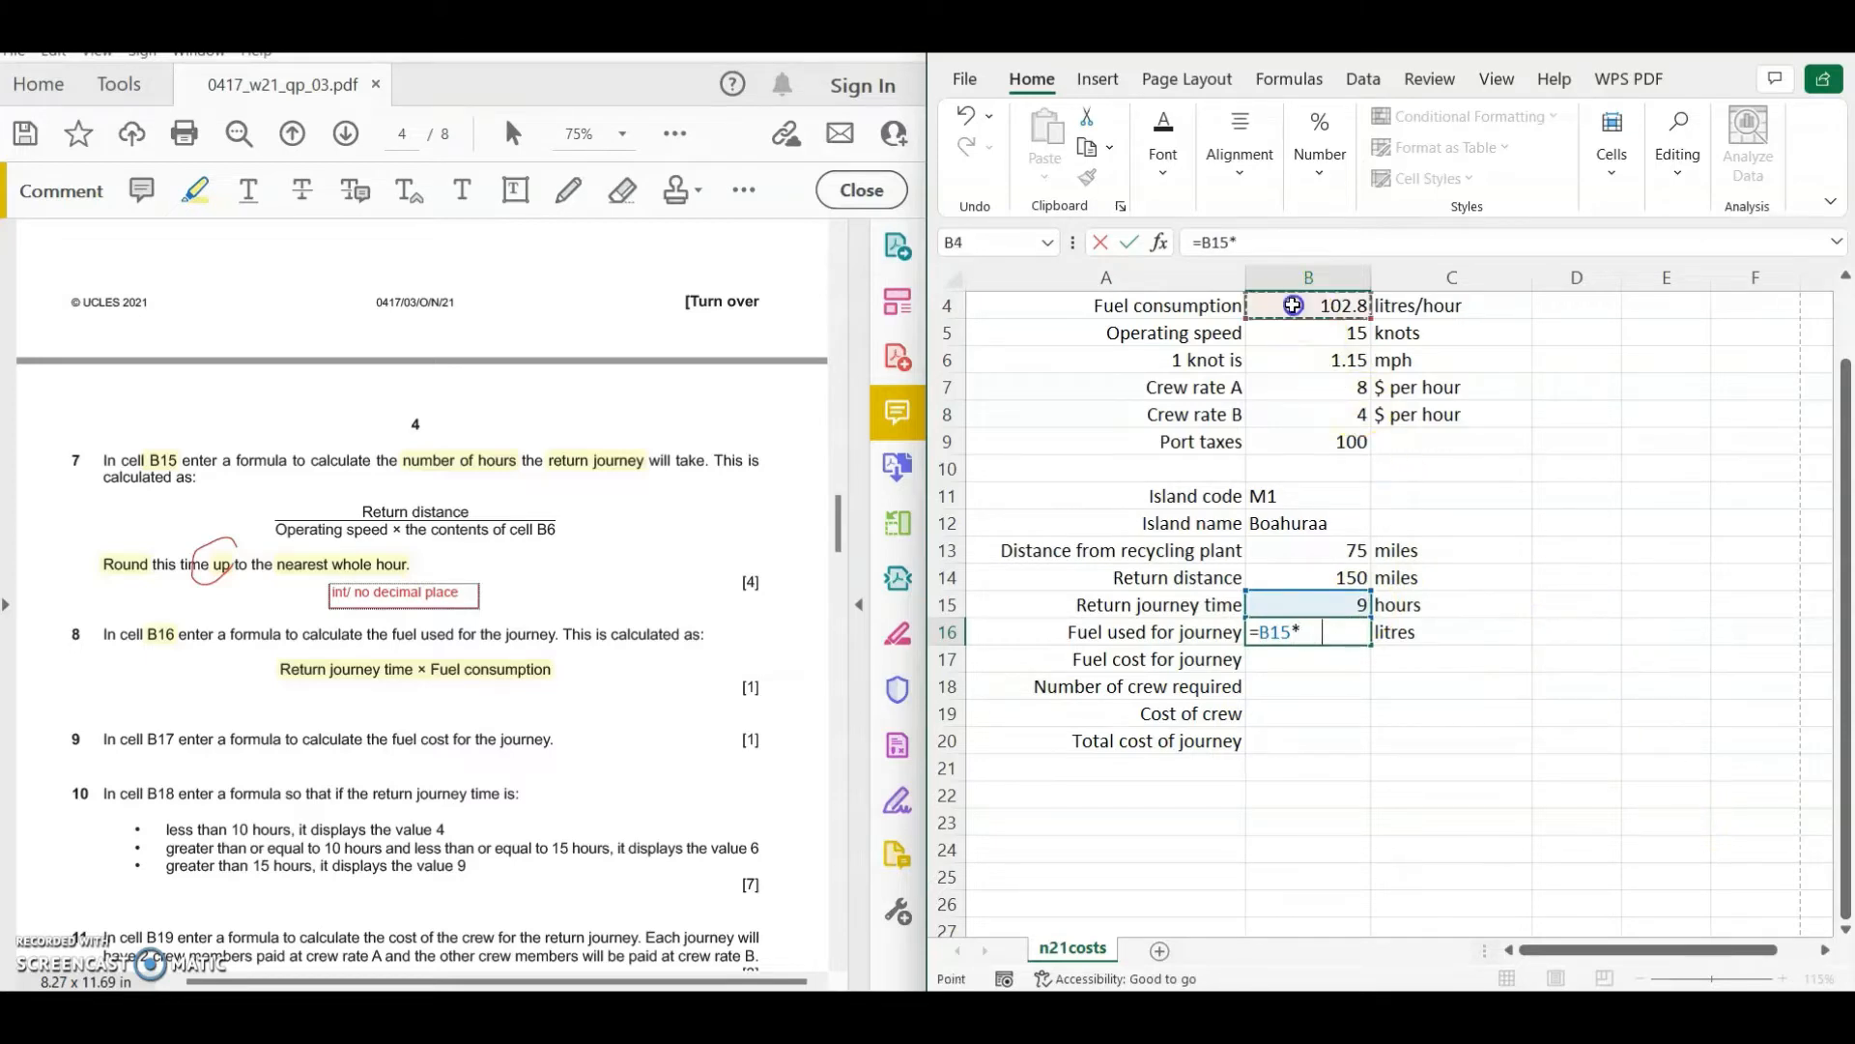
pyautogui.press('Return')
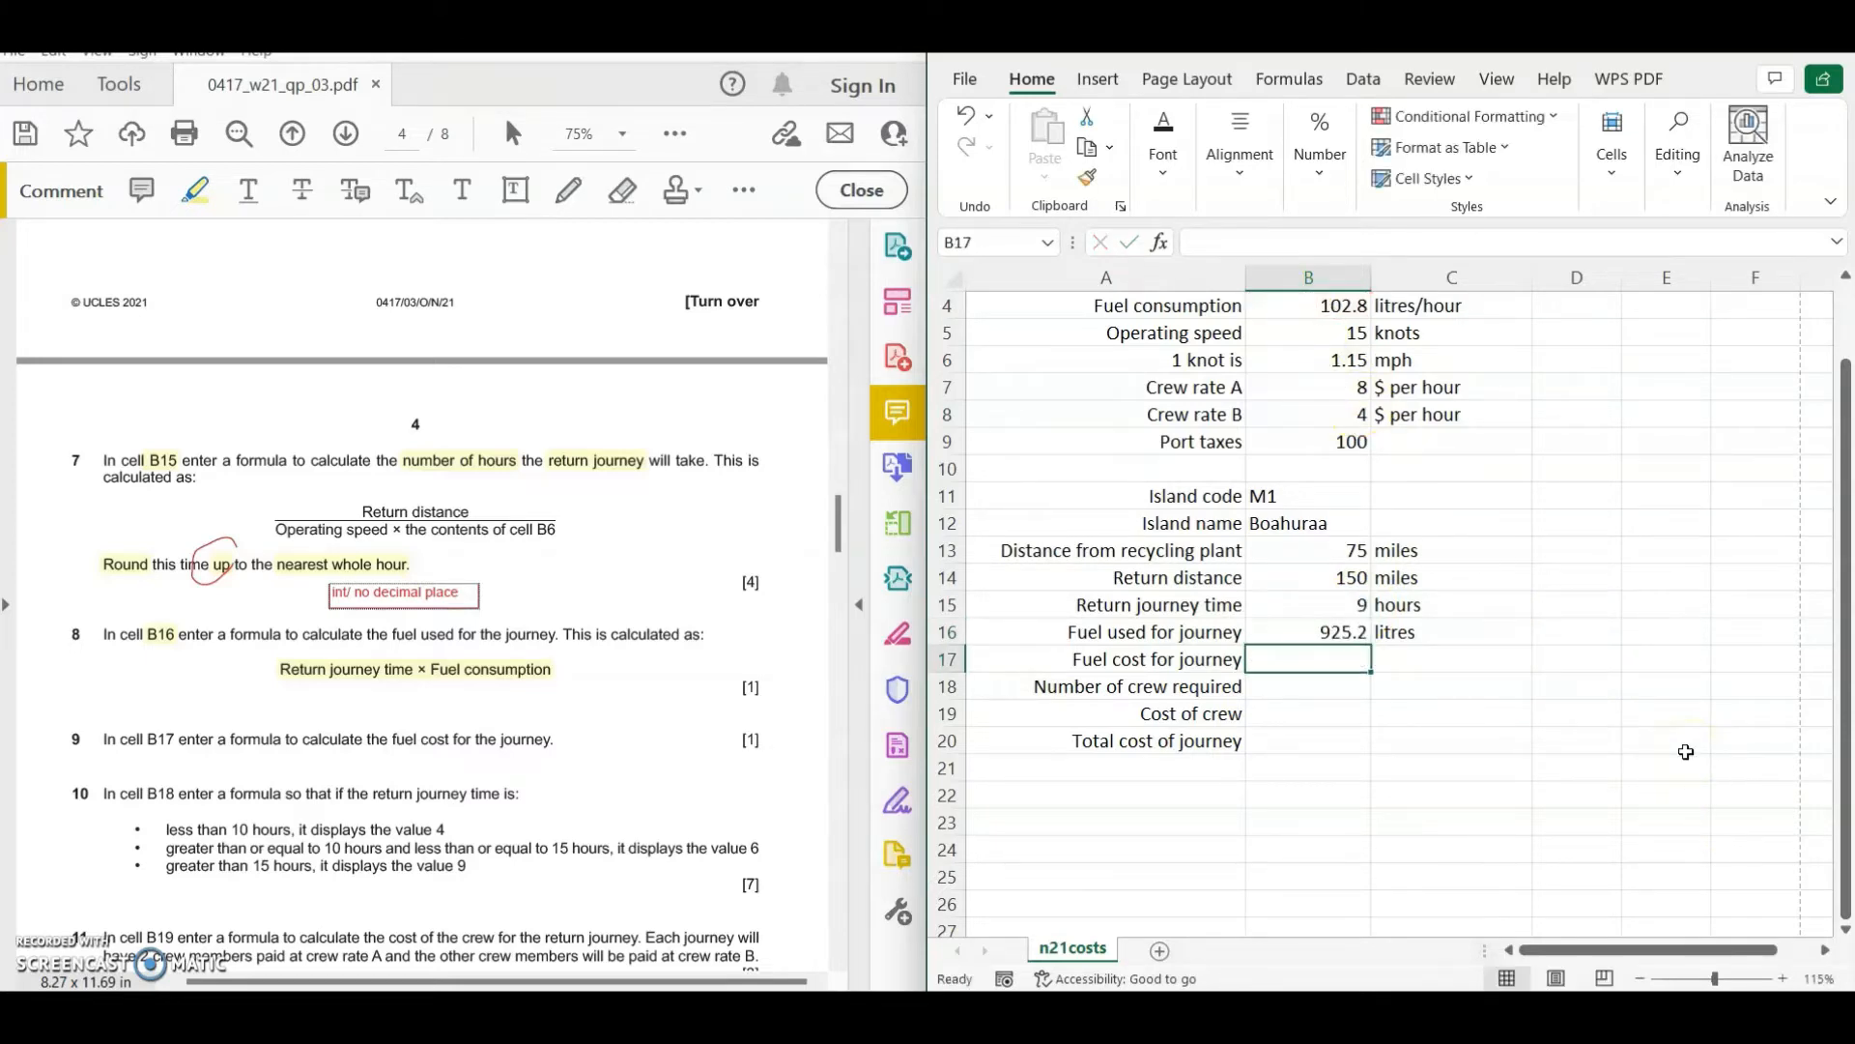
# - Highlight B17 and "fuel cost for the journey" in question 9 of the PDF
pyautogui.click(157, 740)
pyautogui.moveTo(158, 741); pyautogui.dragTo(176, 740)
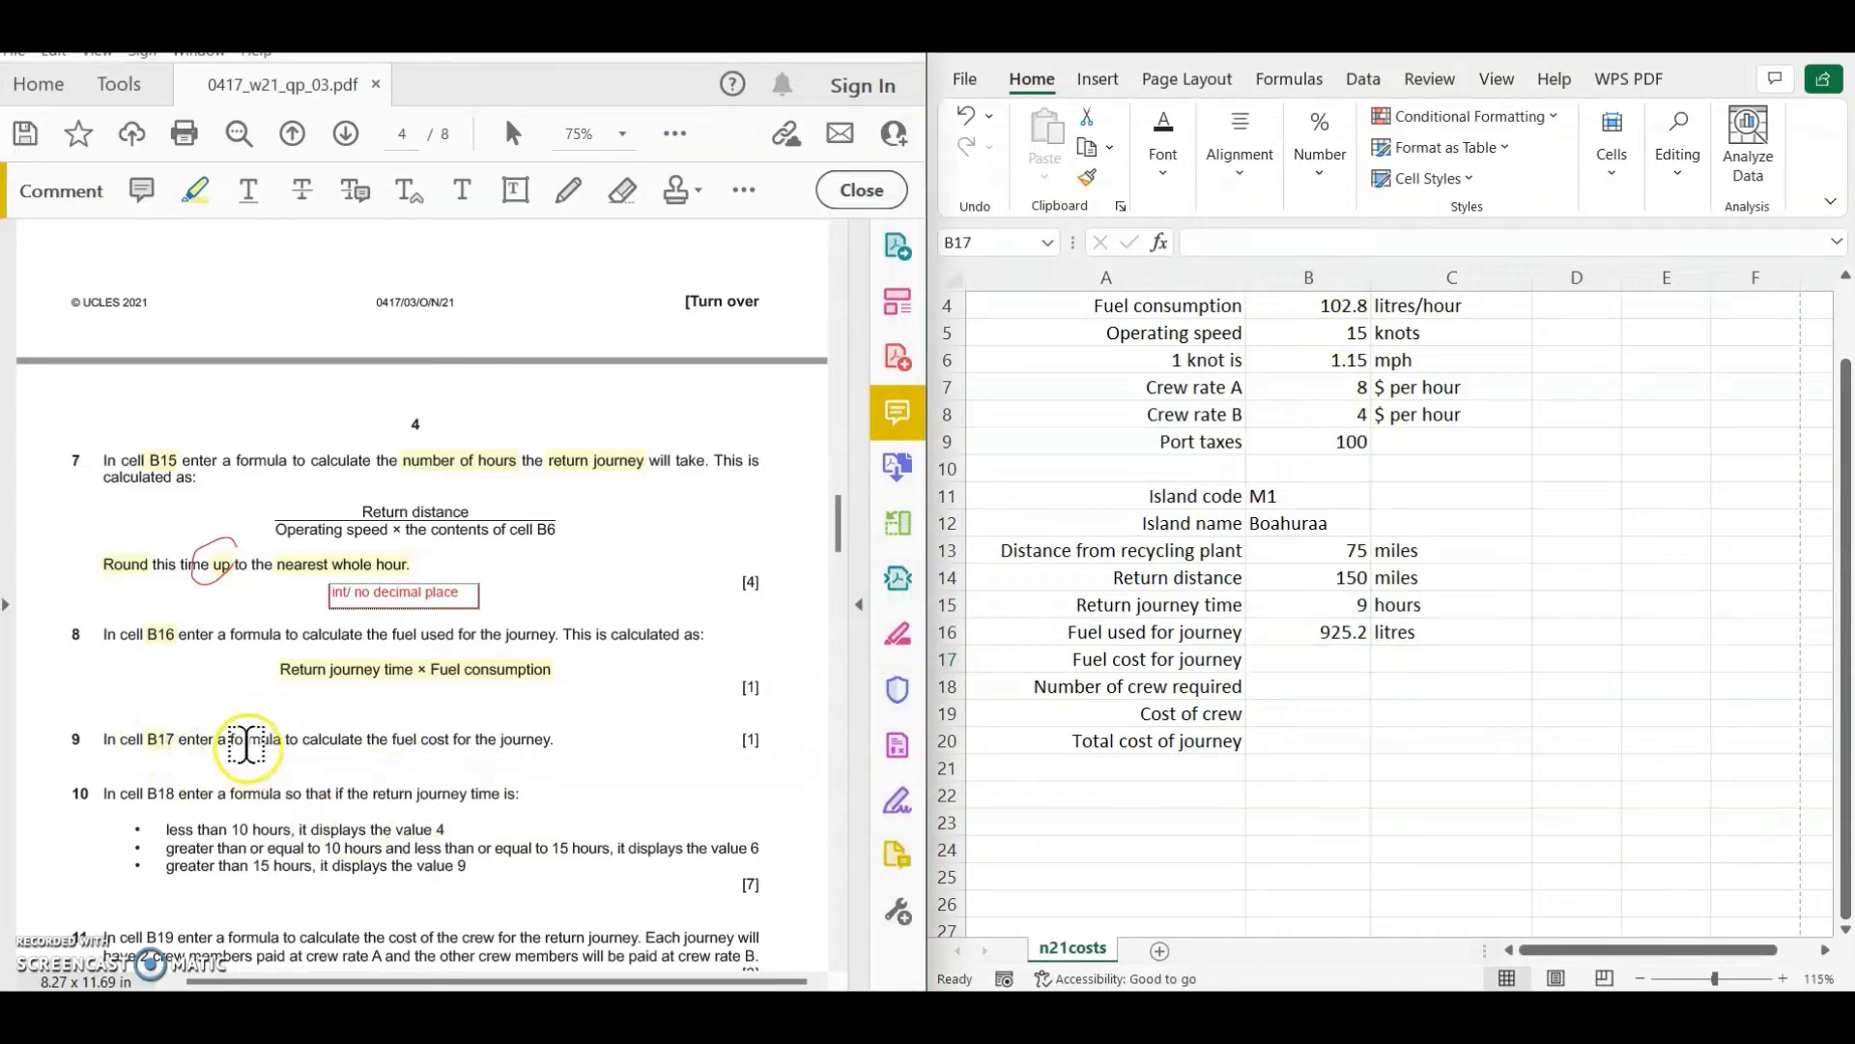
pyautogui.moveTo(393, 740); pyautogui.dragTo(553, 741)
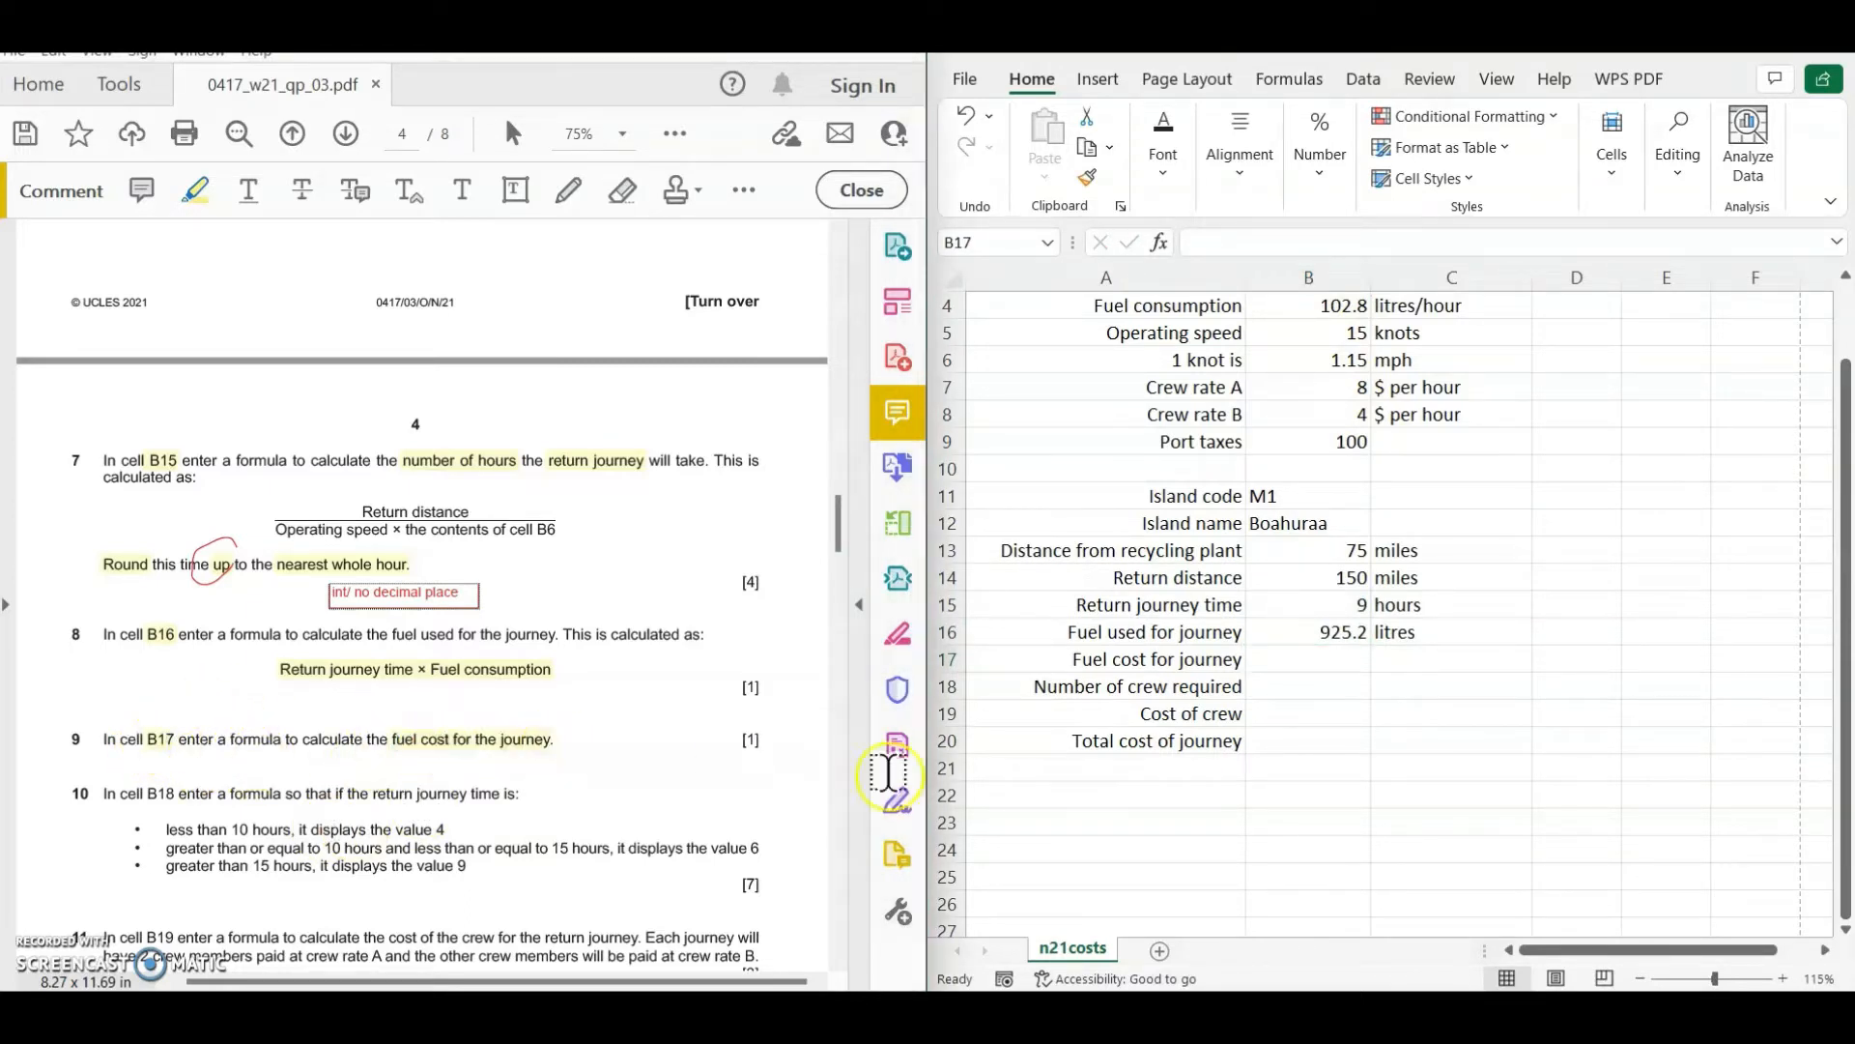
# - Enter the formula =B16*B3 in B17 to calculate the fuel cost for the journey
pyautogui.click(1306, 659)
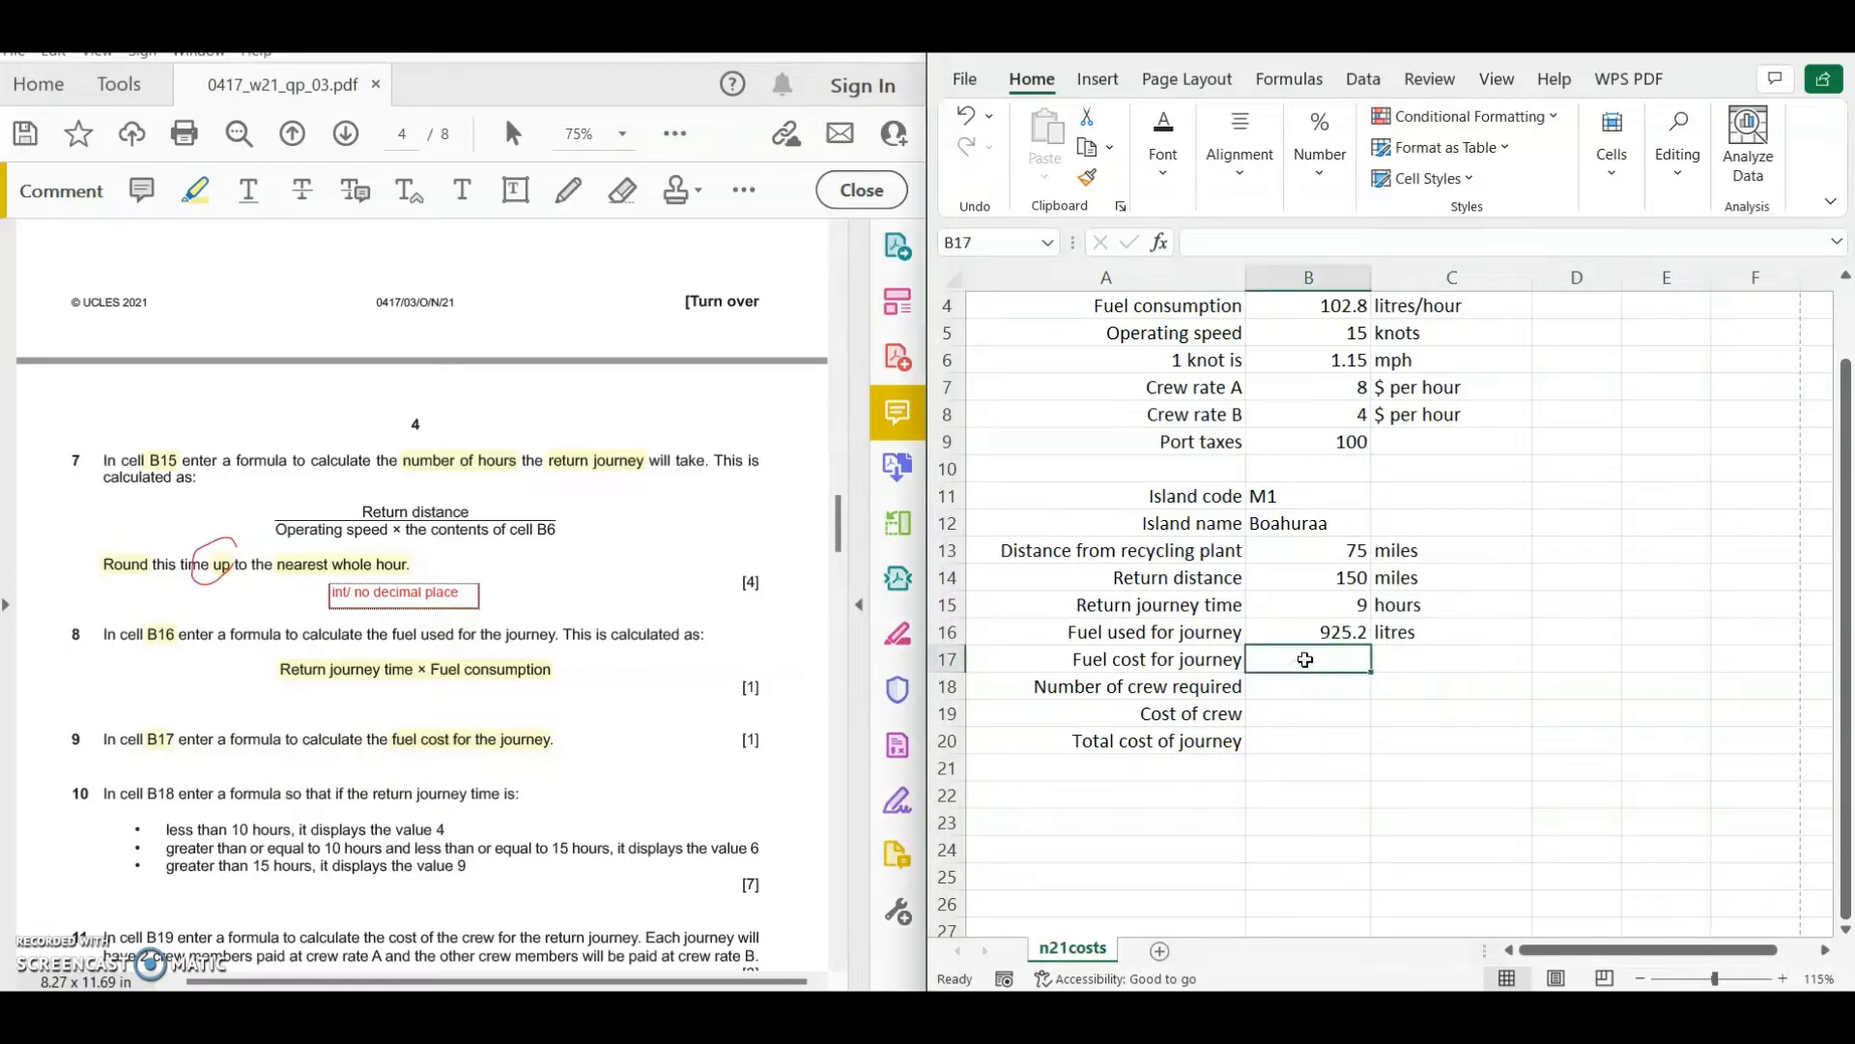
pyautogui.scroll(1, 1484, 750)
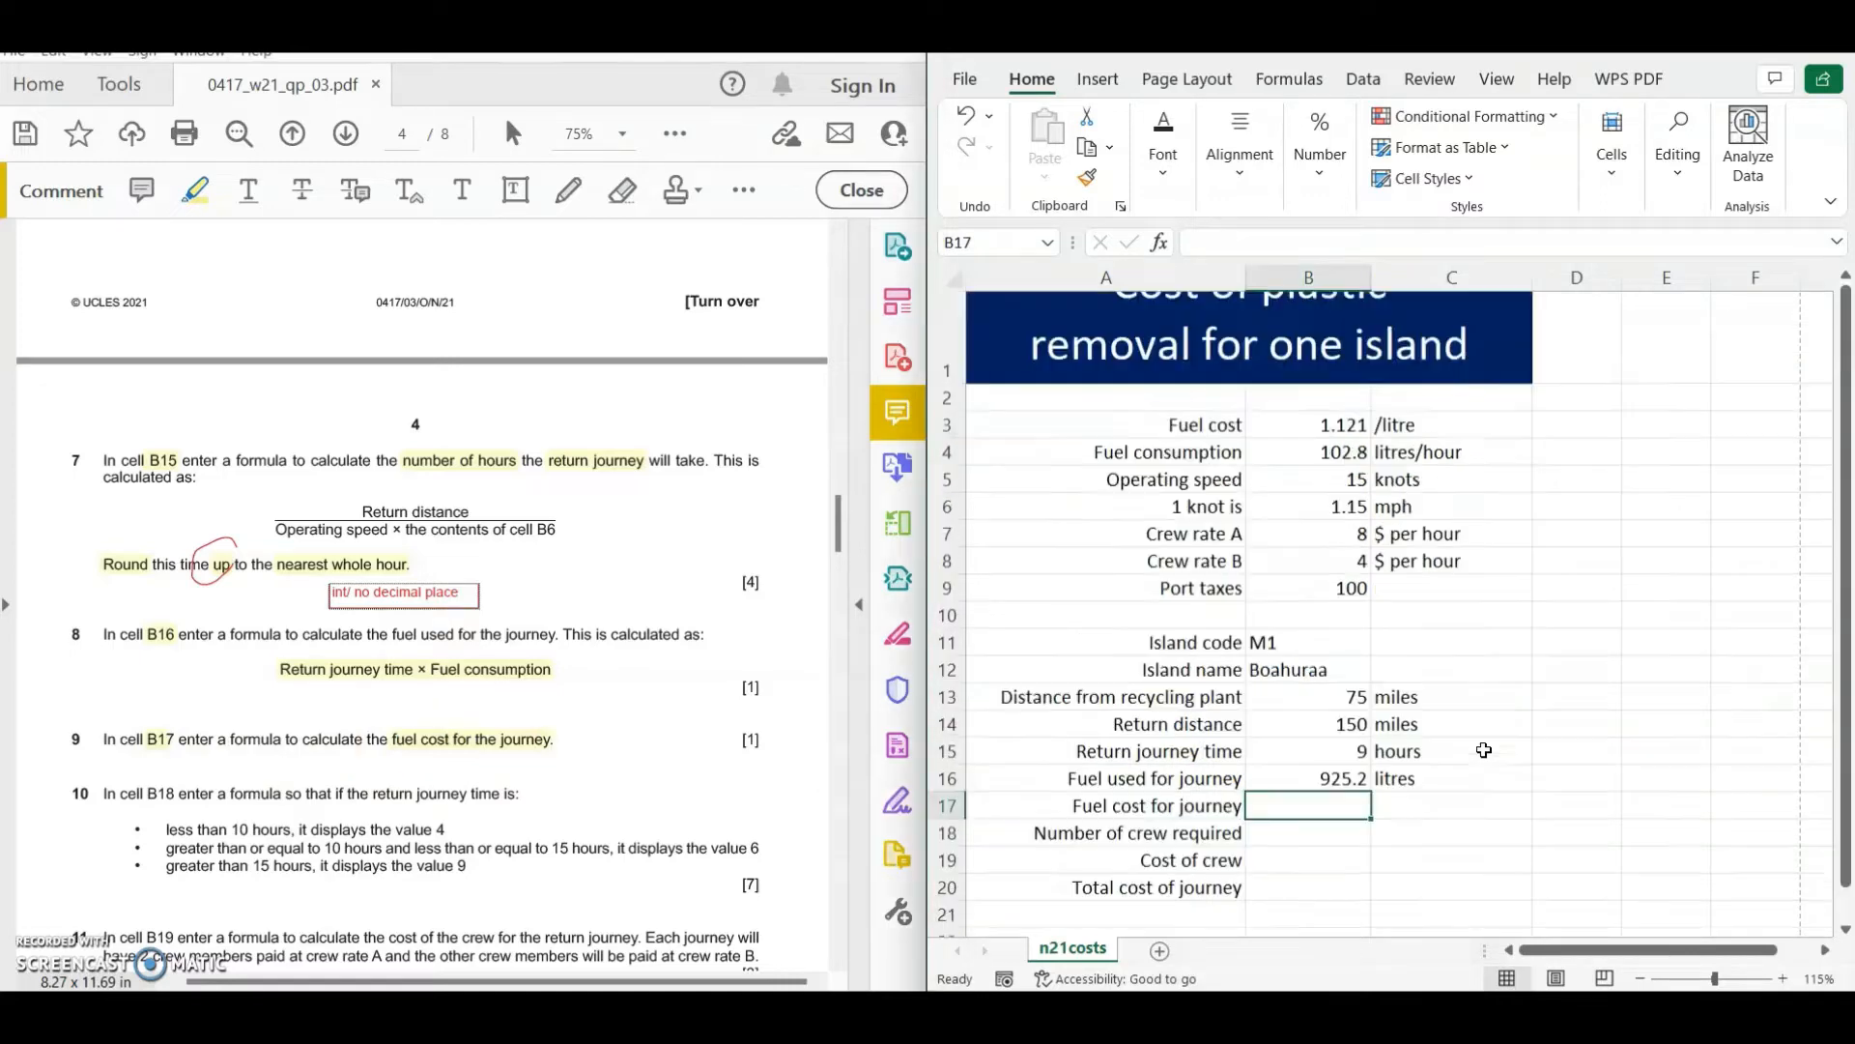
pyautogui.scroll(-1, 1485, 750)
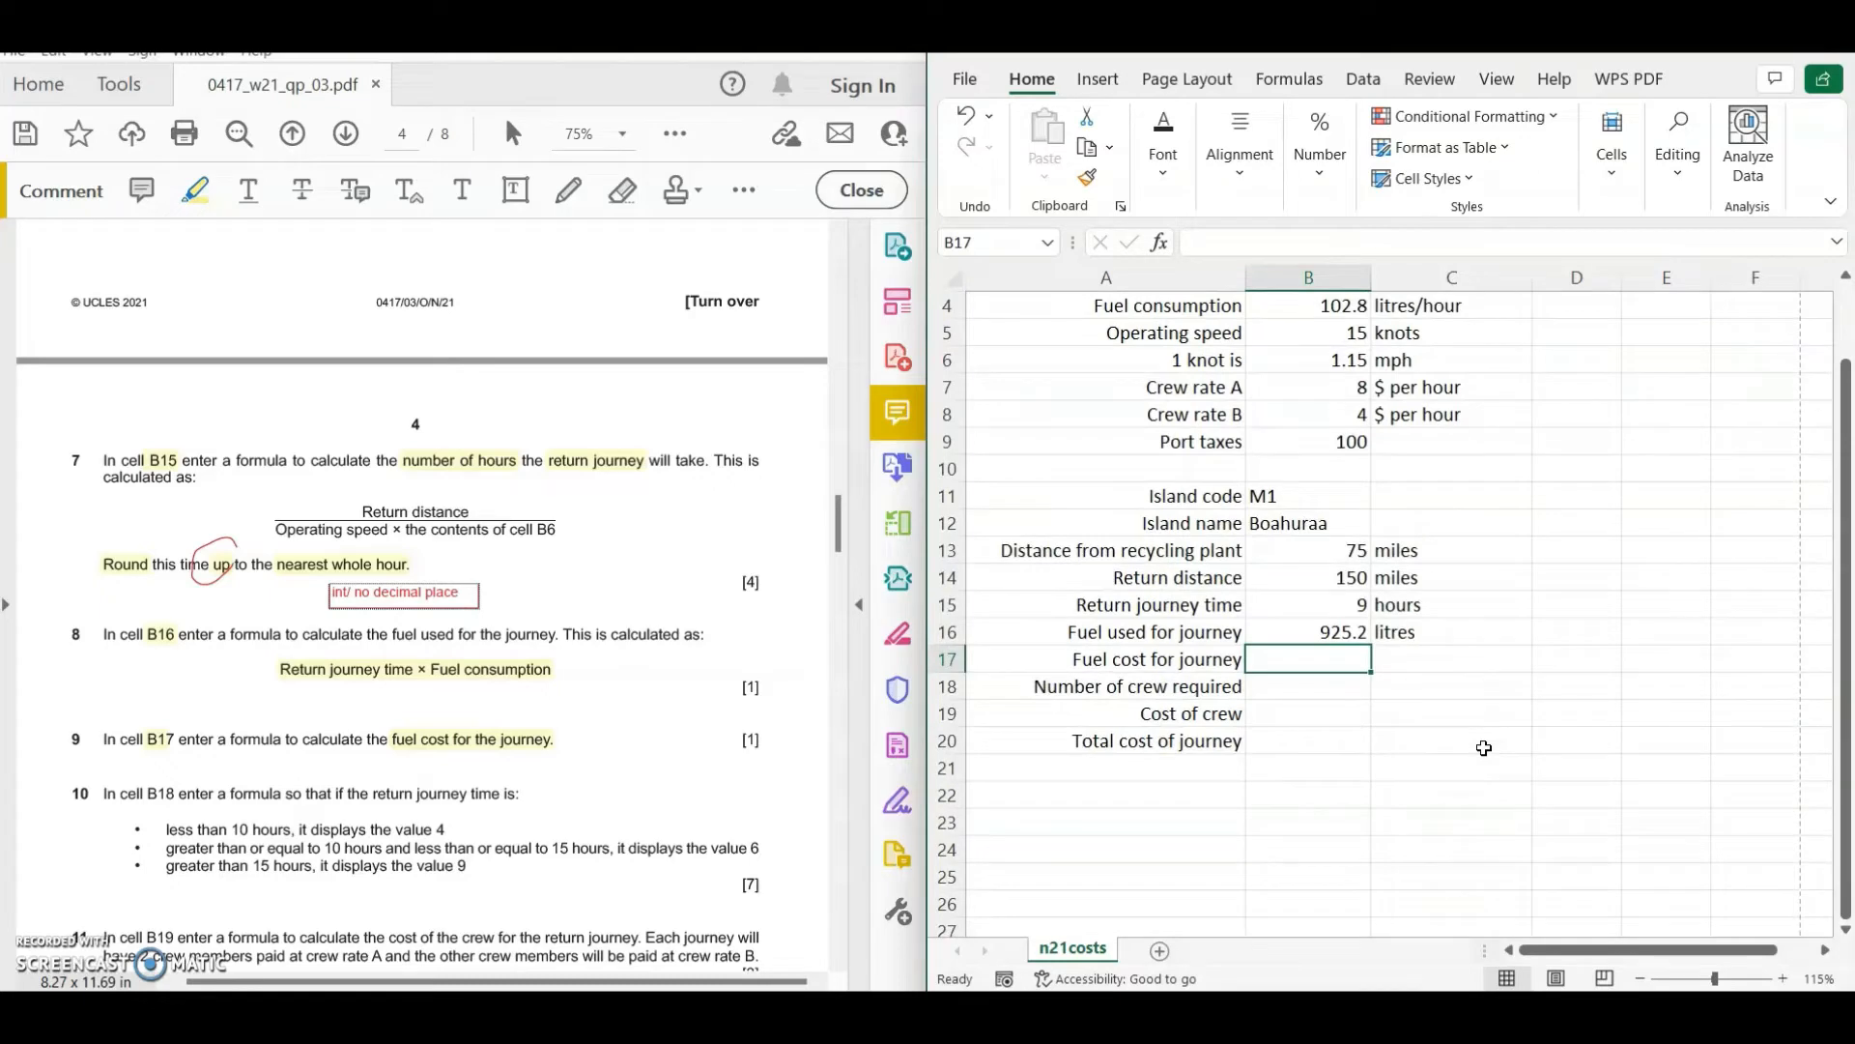
pyautogui.write('=')
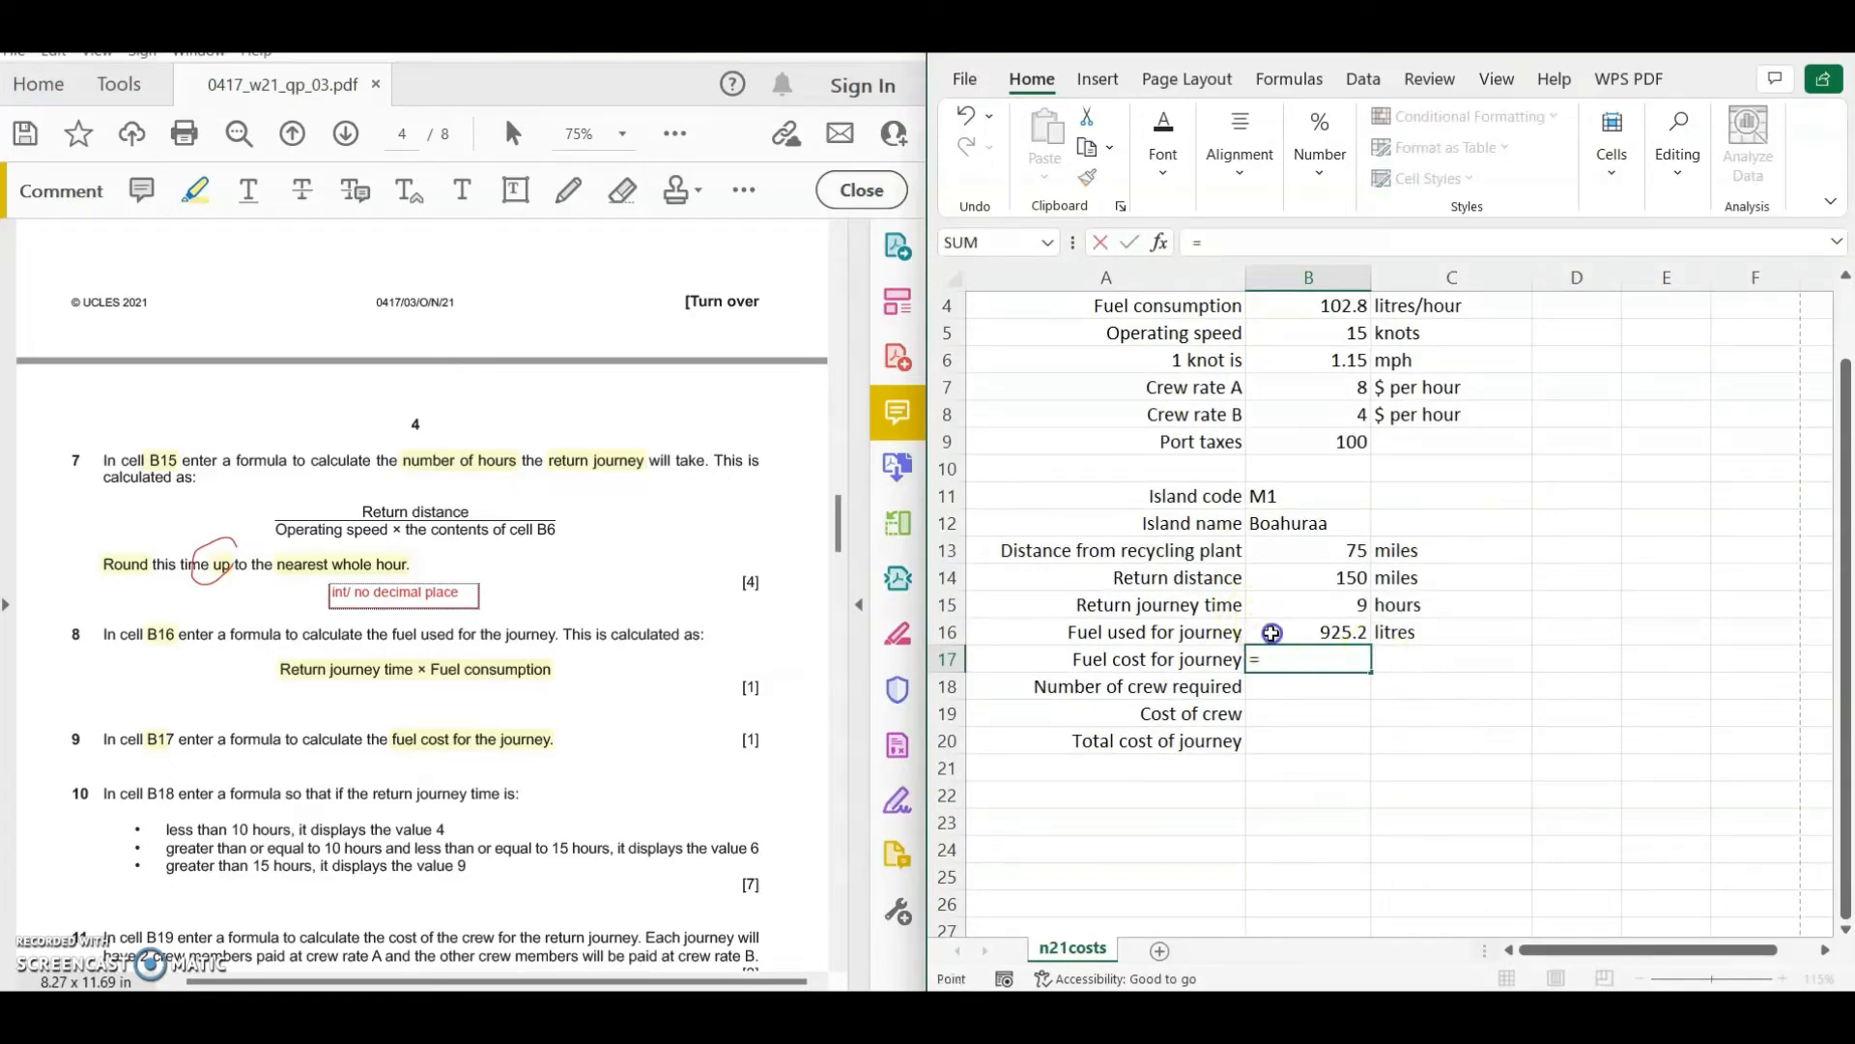
pyautogui.click(1271, 633)
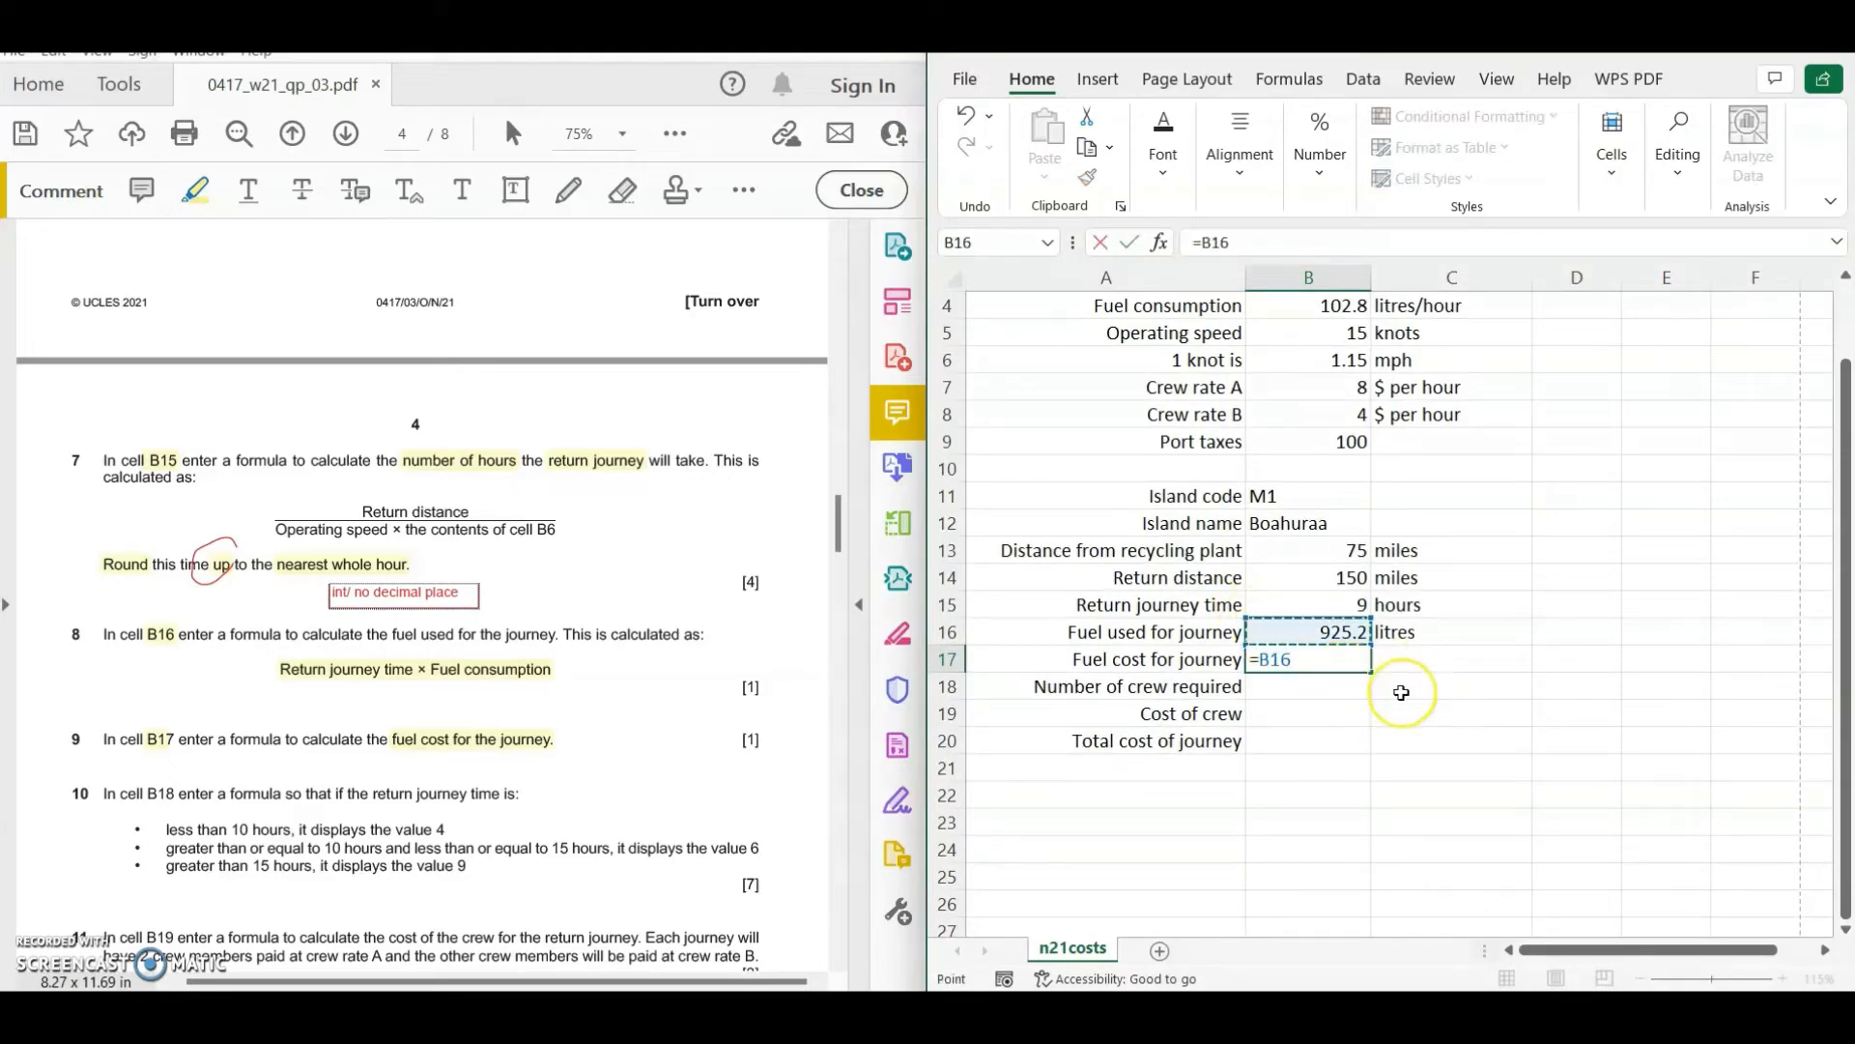
pyautogui.scroll(1, 1500, 693)
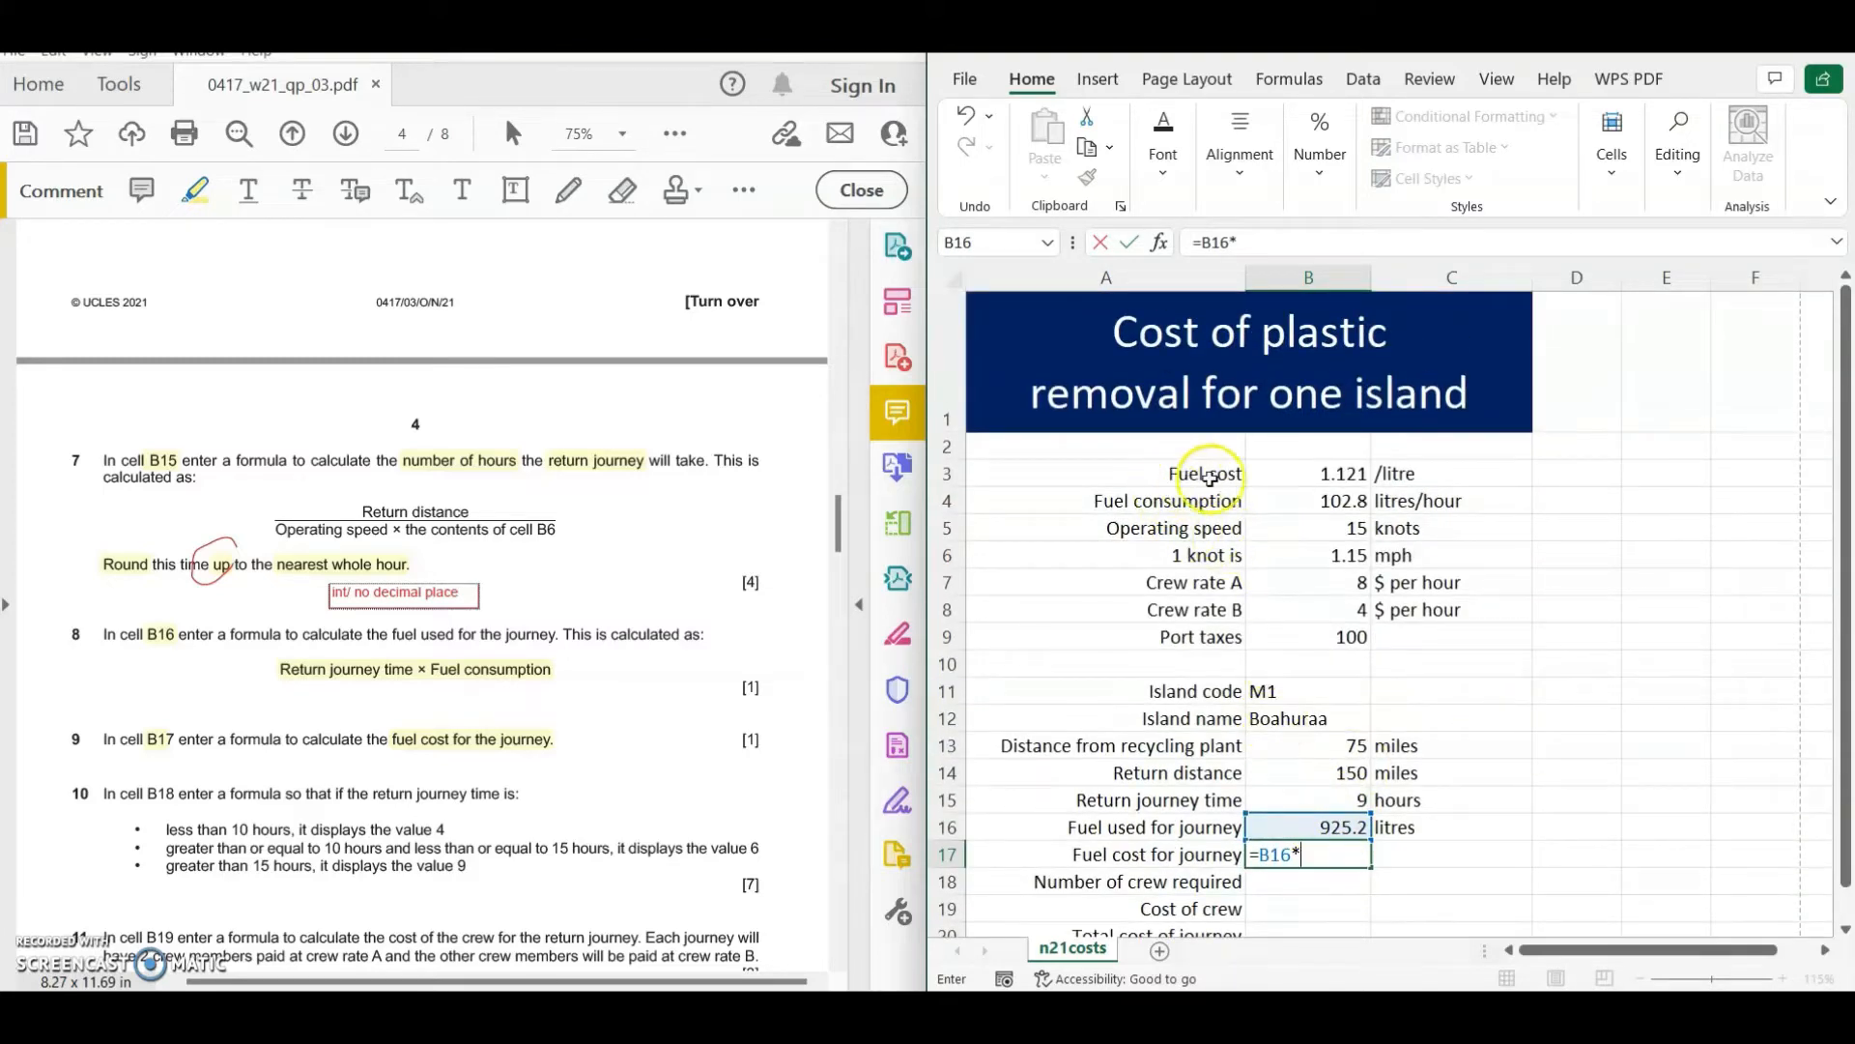
pyautogui.click(1297, 470)
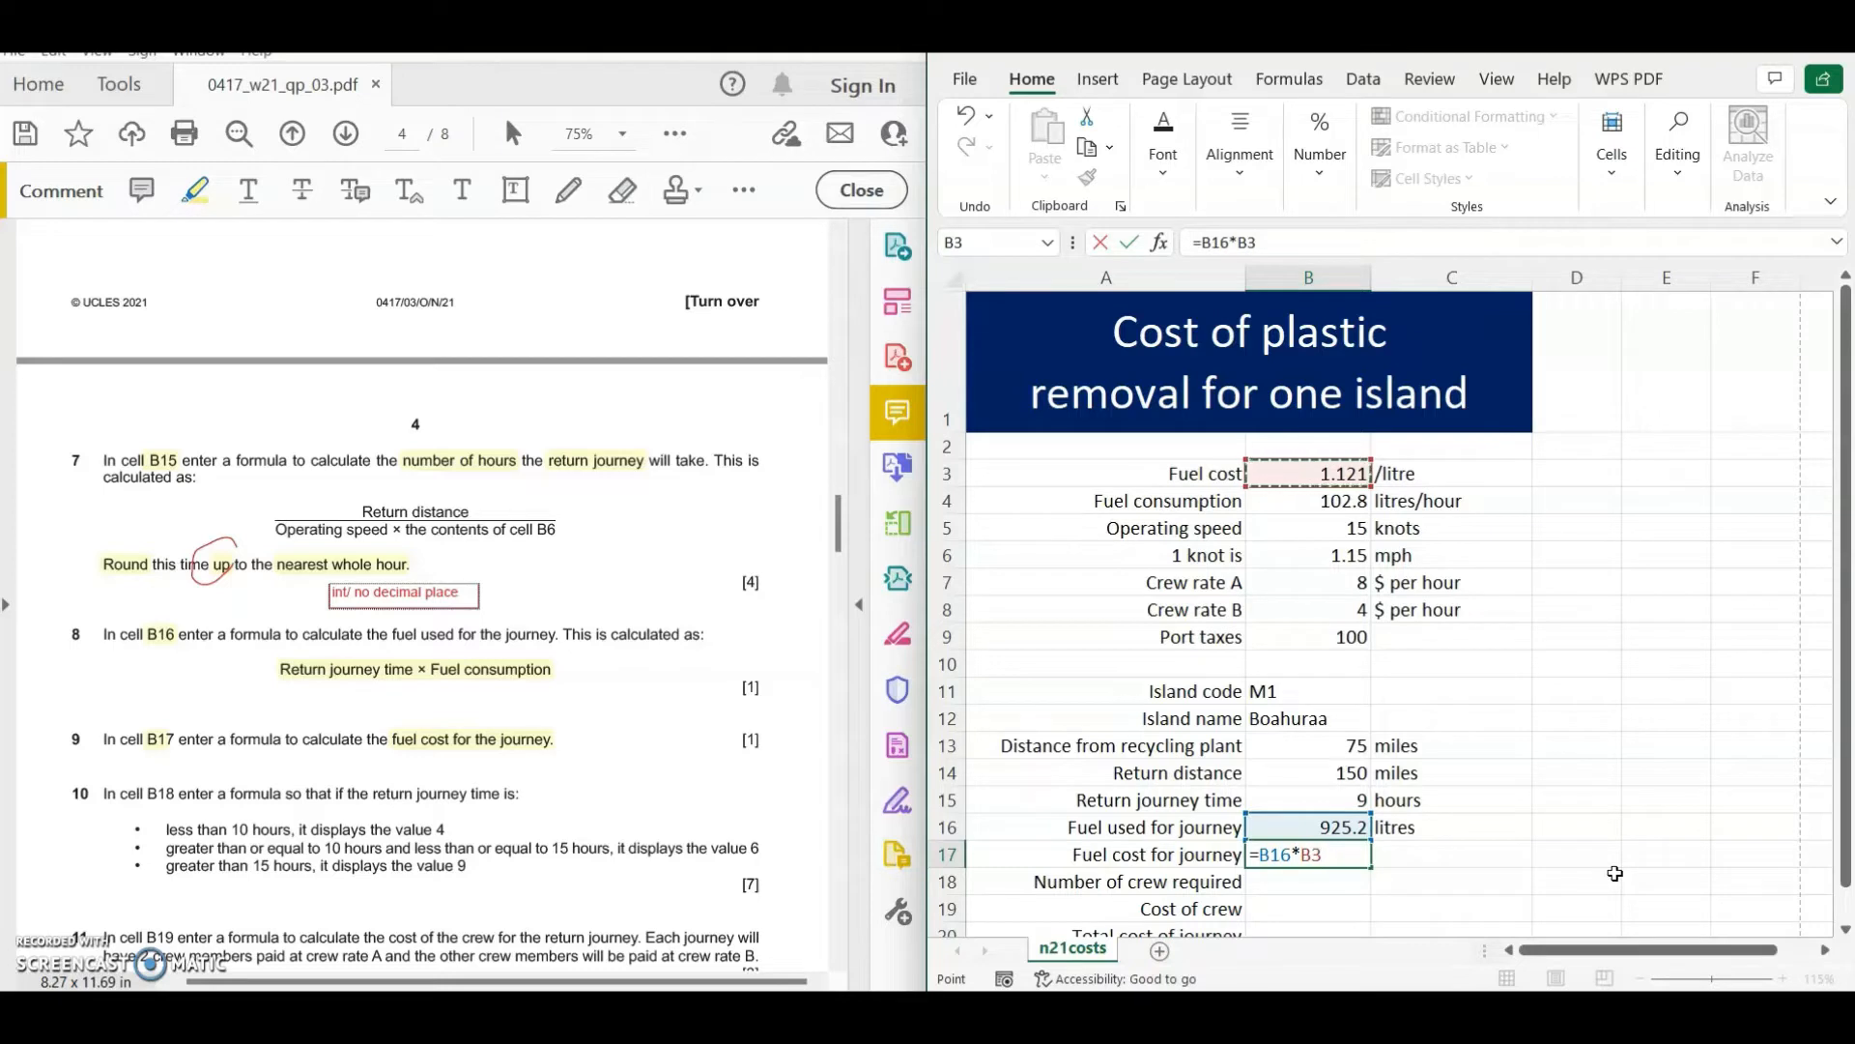
pyautogui.press('Return')
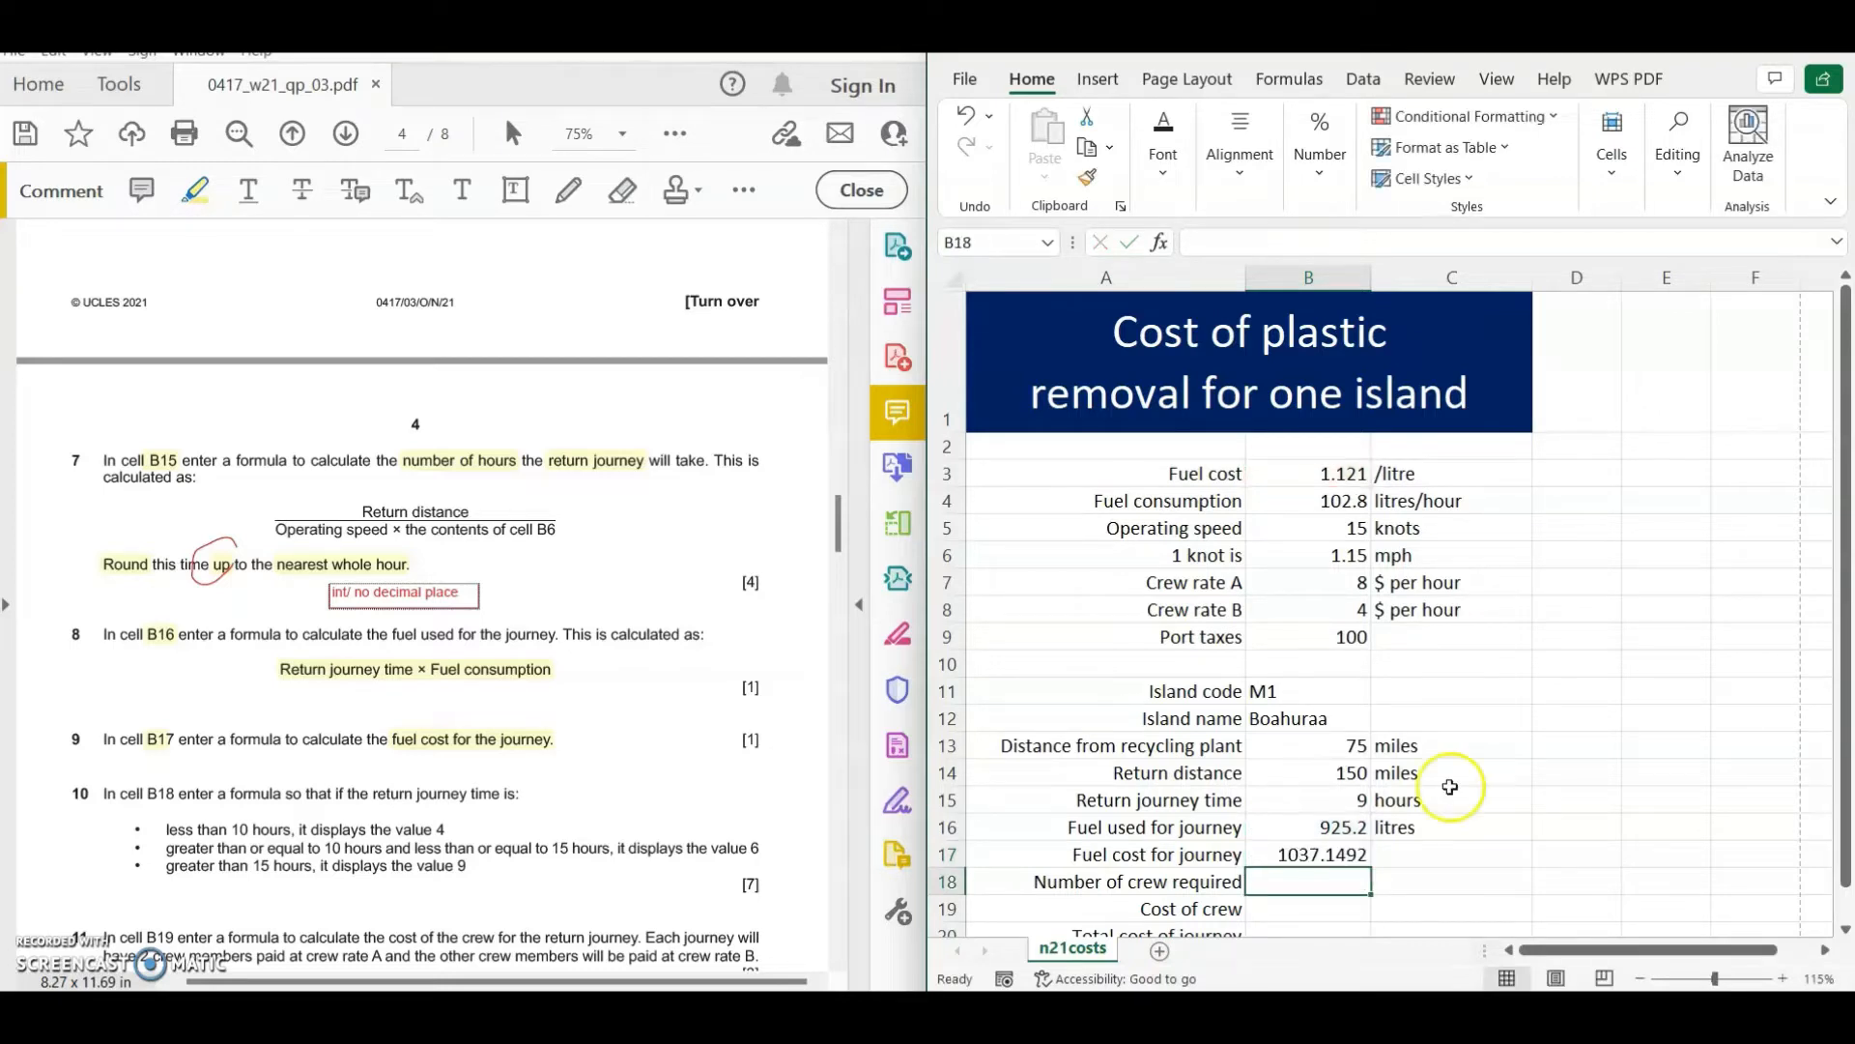
# - In question 10 of the PDF, highlight B18, "if", and the three hour conditions with their values 4, 6 and 9
pyautogui.scroll(-3, 416, 628)
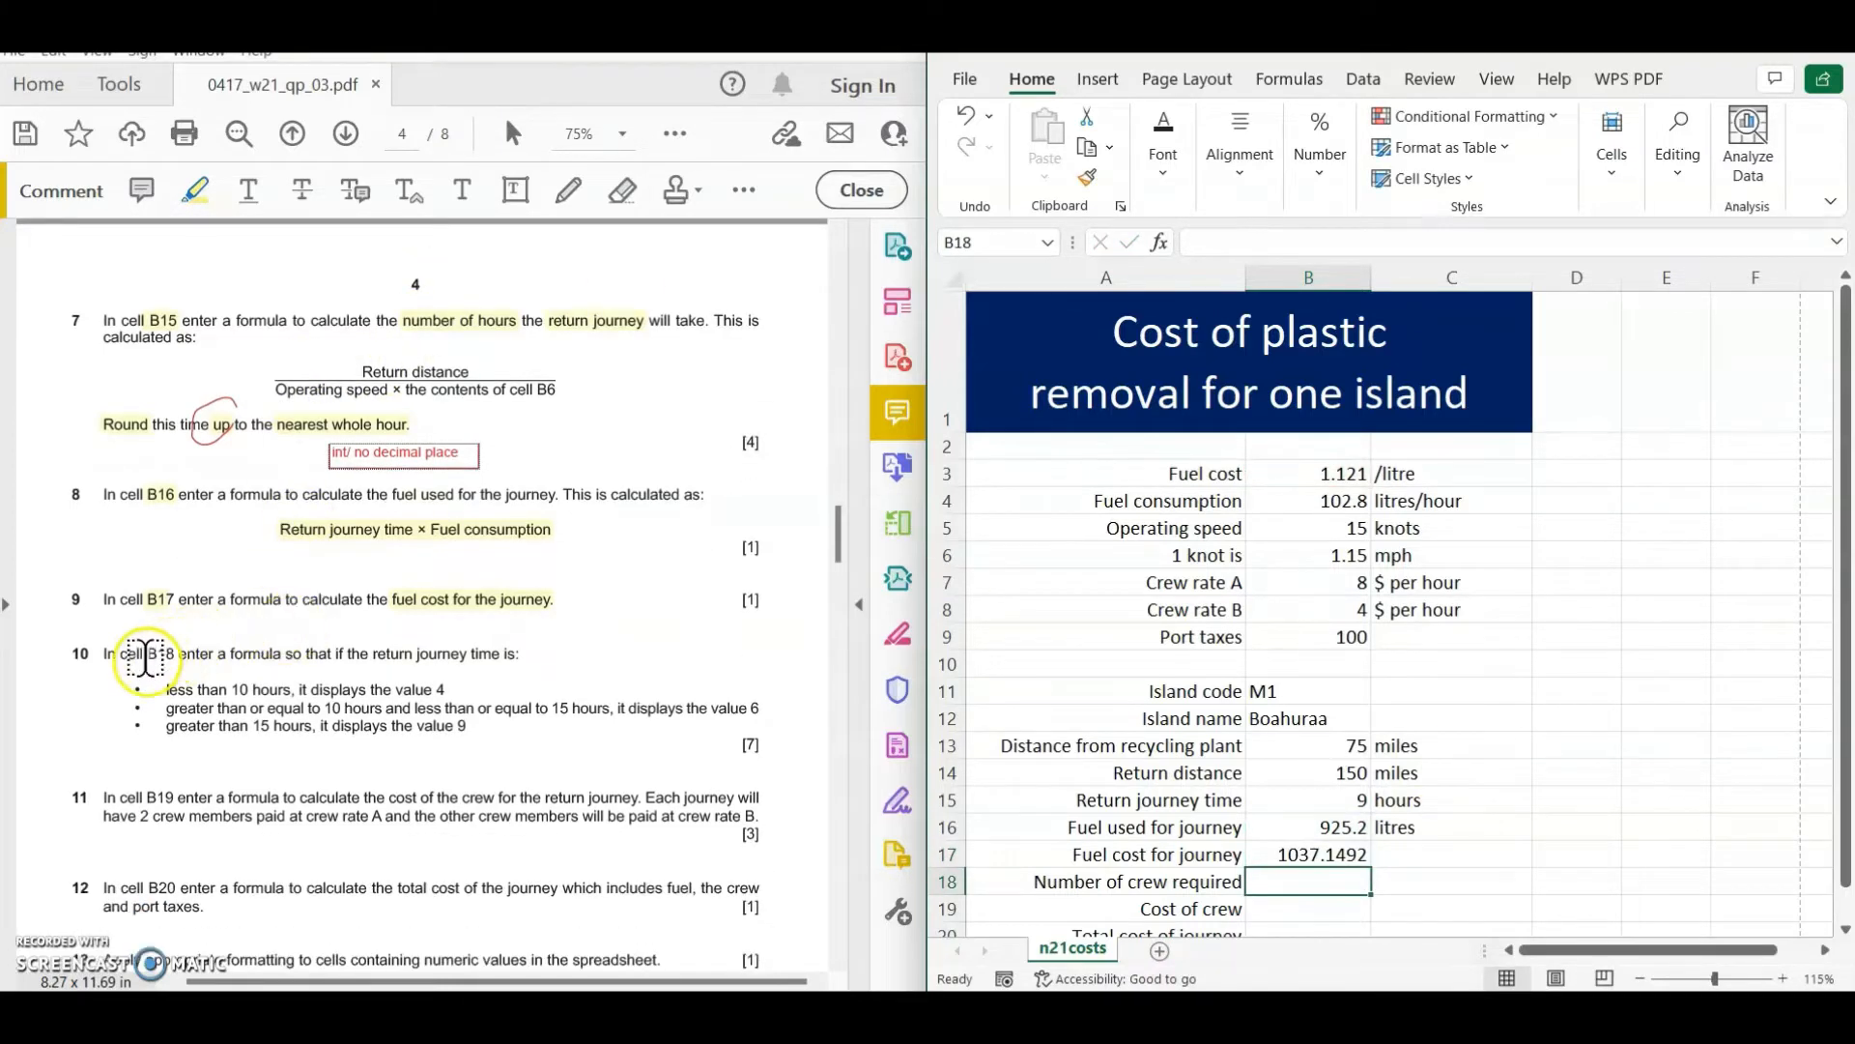
pyautogui.click(145, 657)
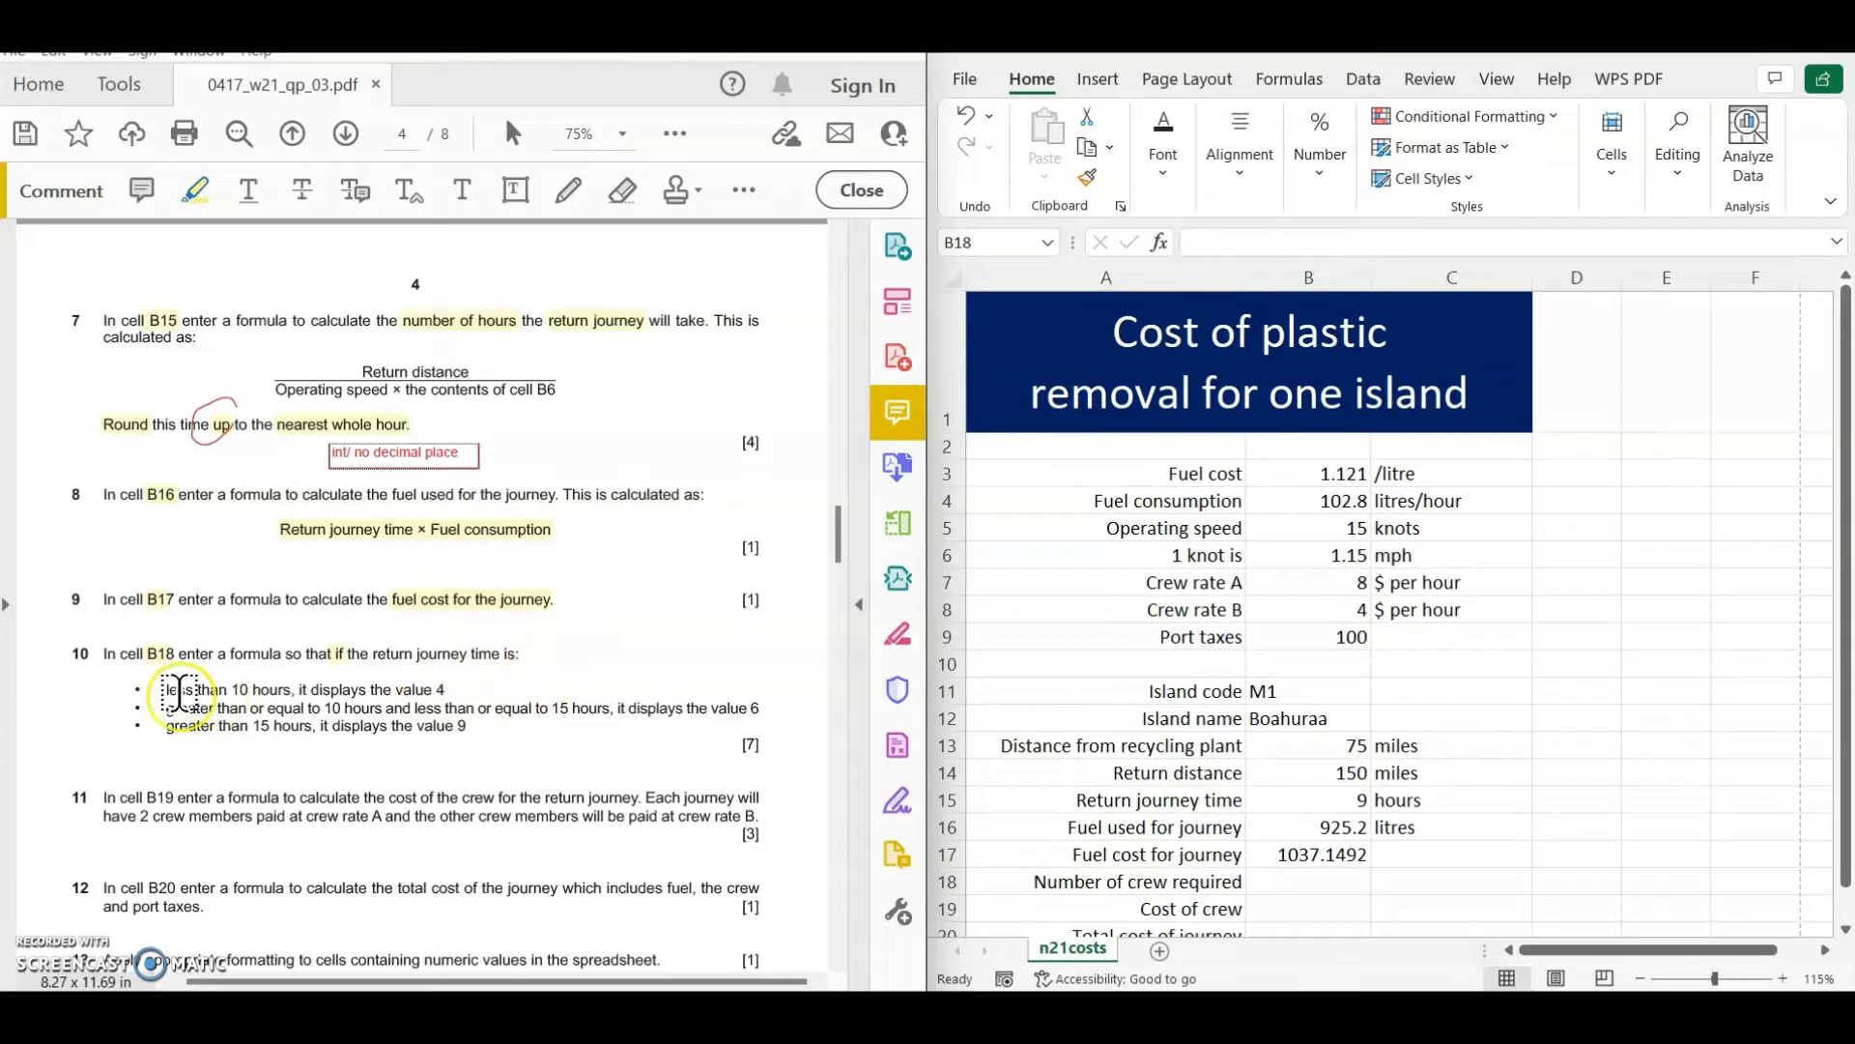
pyautogui.moveTo(166, 689); pyautogui.dragTo(270, 689)
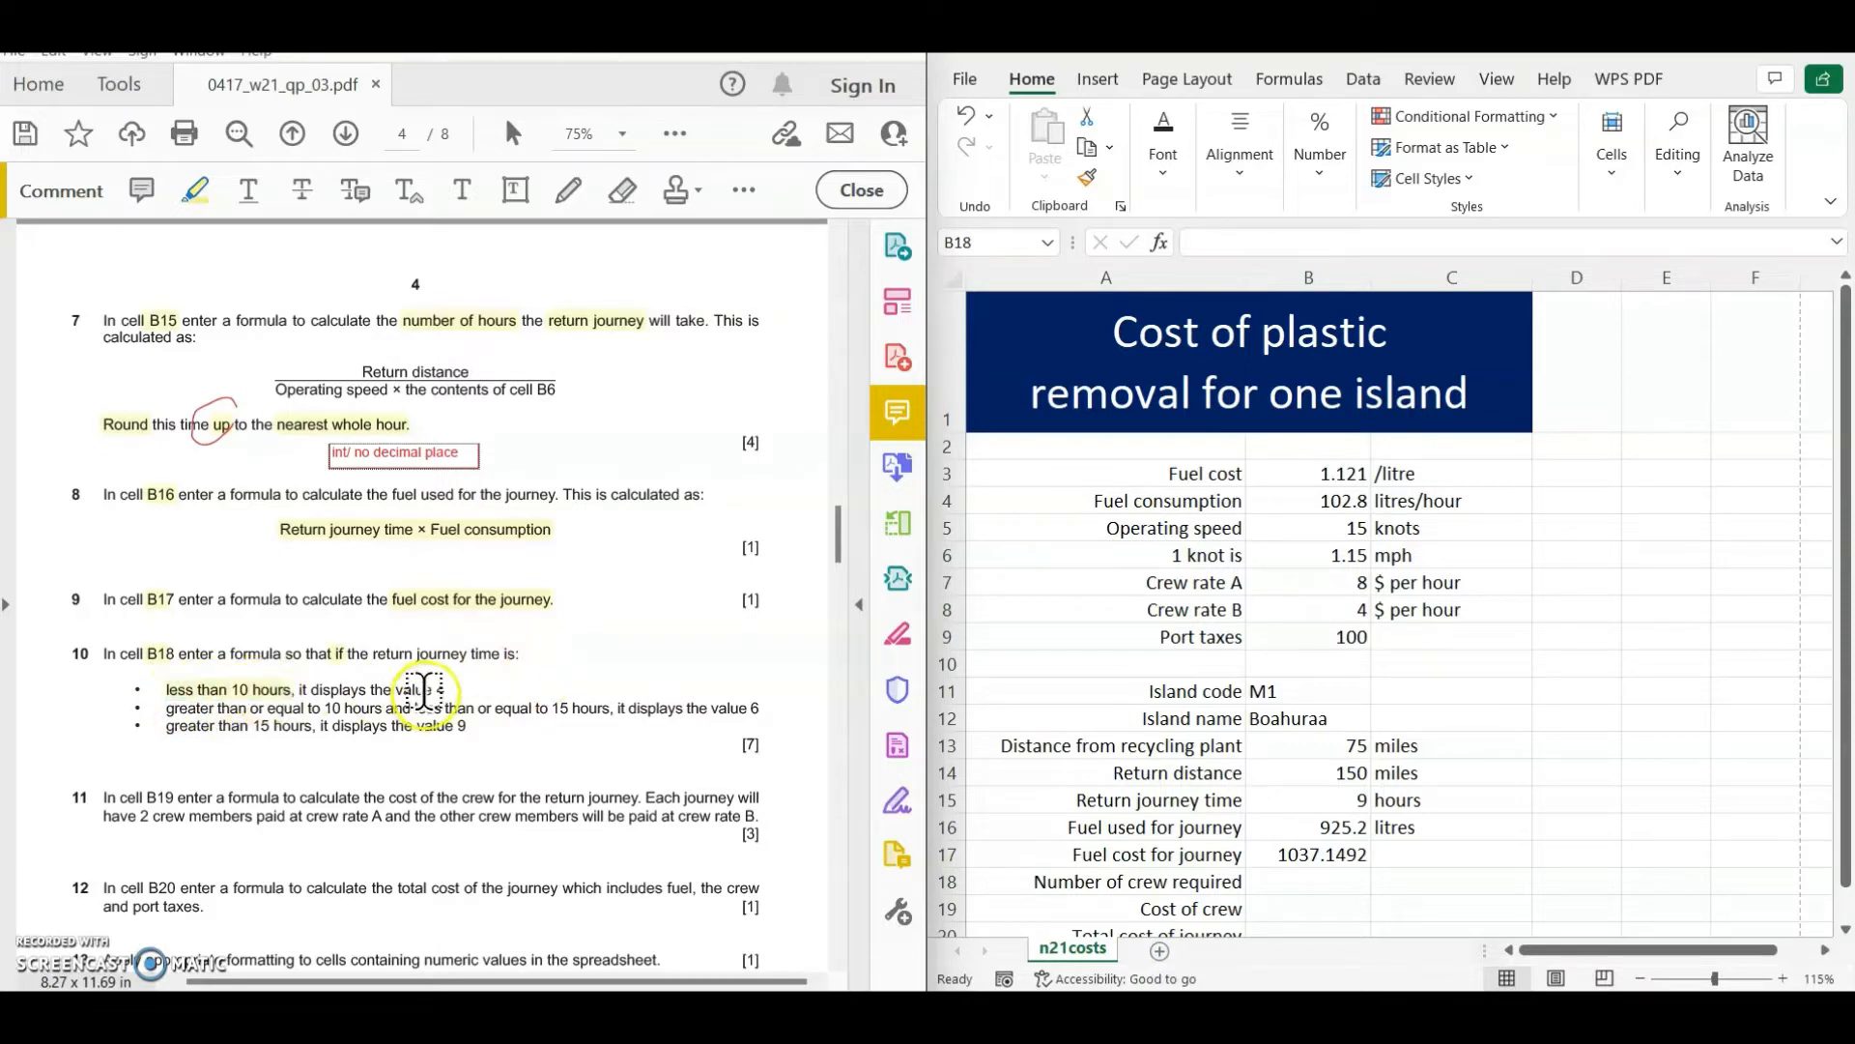
pyautogui.moveTo(453, 697); pyautogui.dragTo(615, 708)
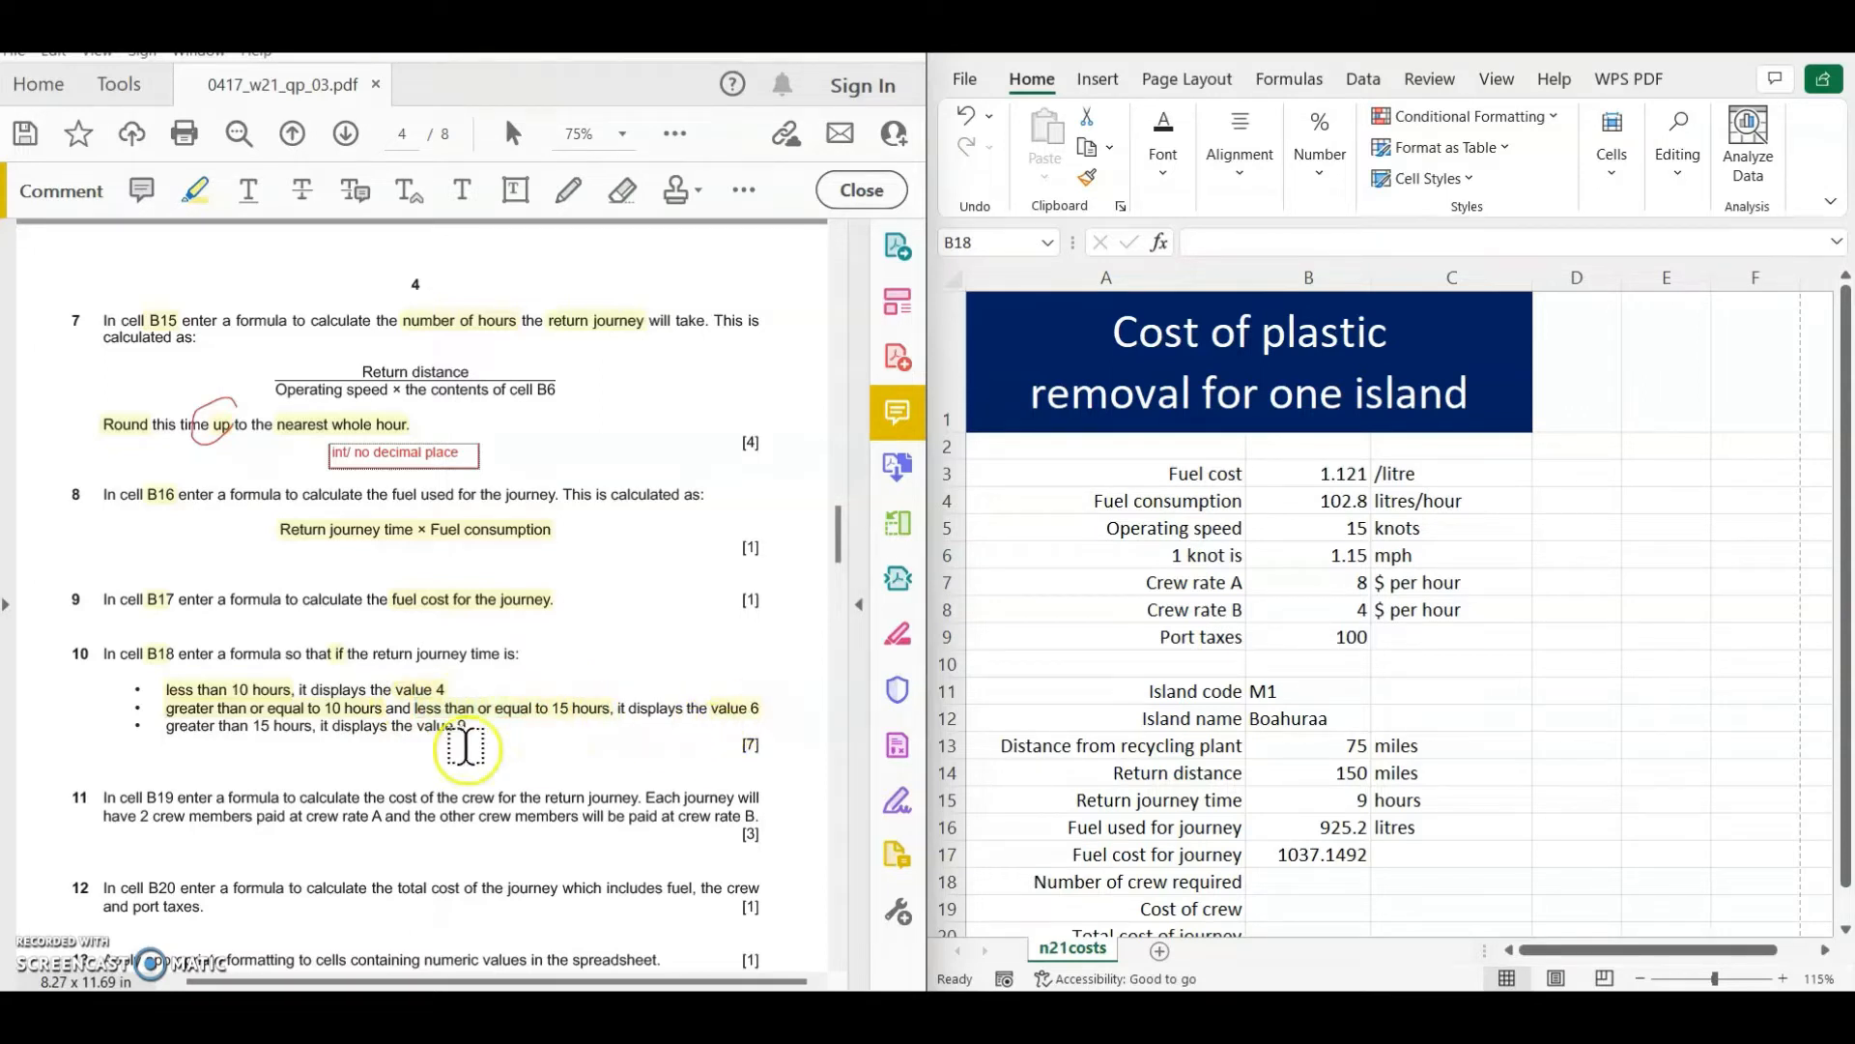
pyautogui.moveTo(166, 725); pyautogui.dragTo(468, 726)
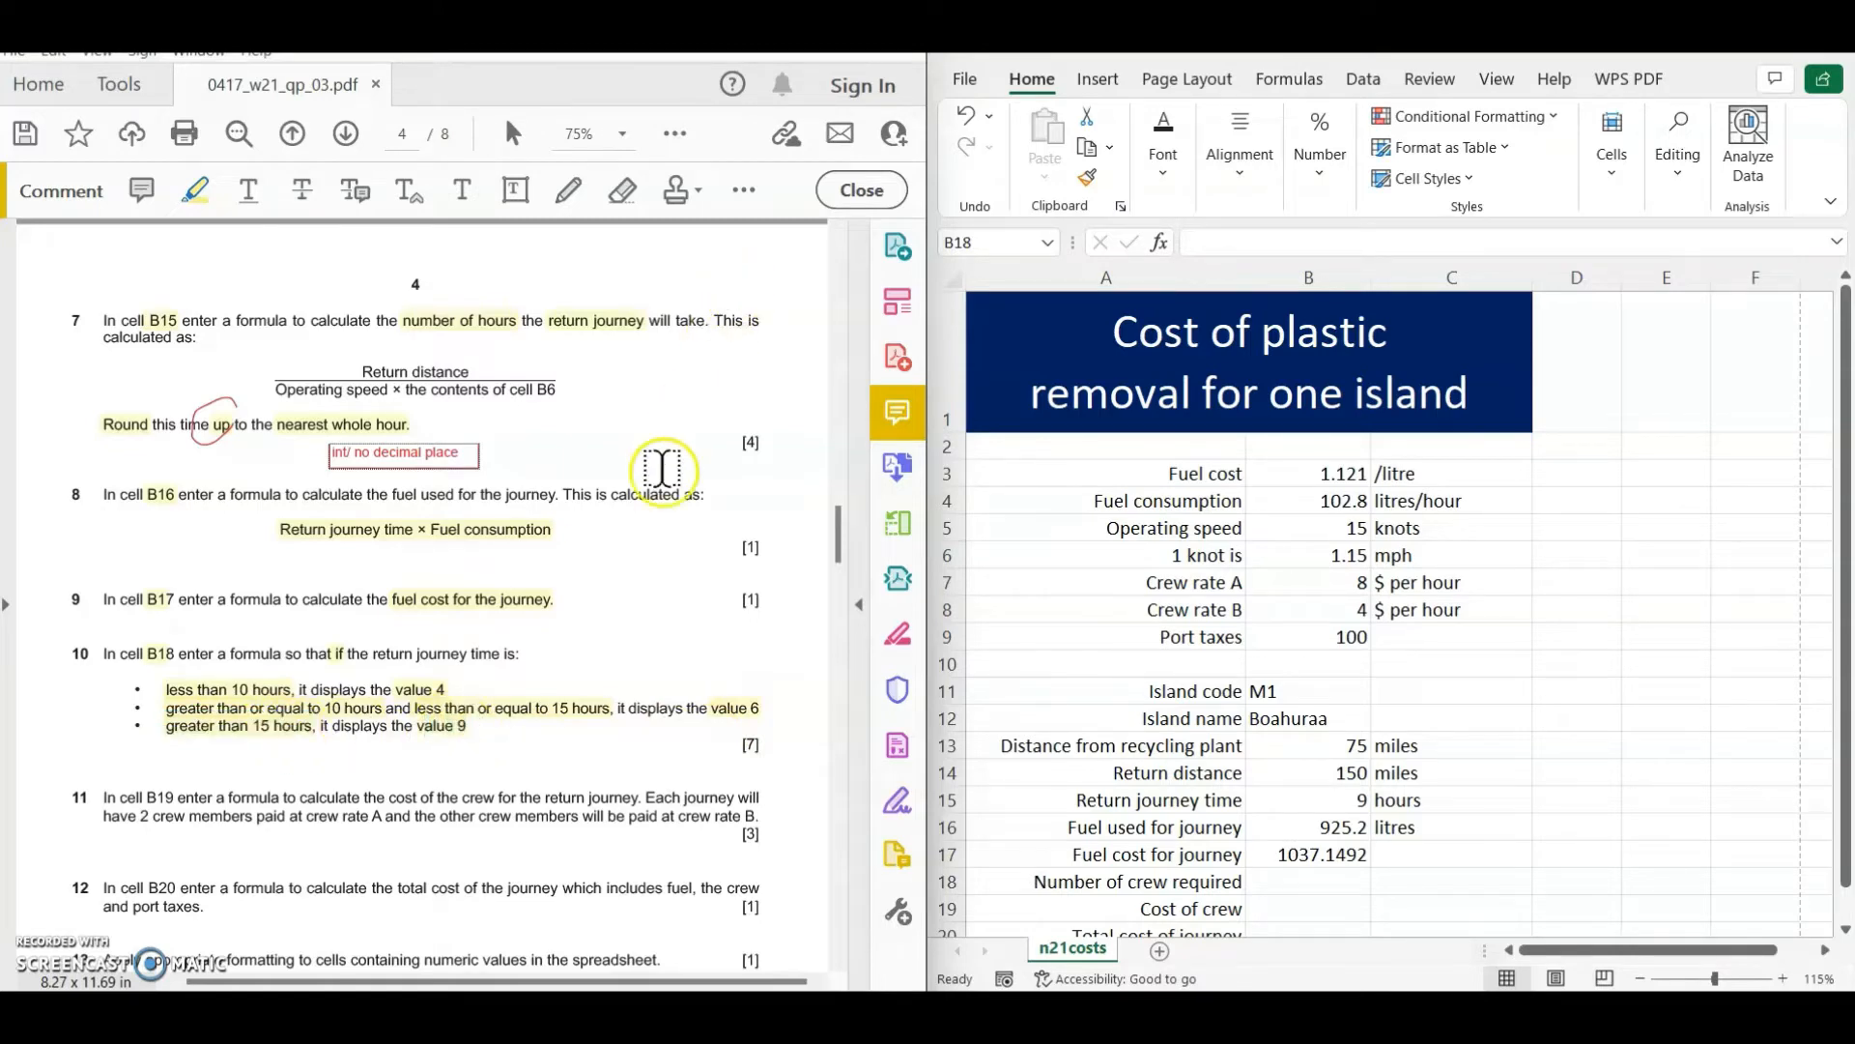
# - Draw a straight horizontal line between questions 9 and 10 of the PDF with the Line drawing tool
pyautogui.click(742, 189)
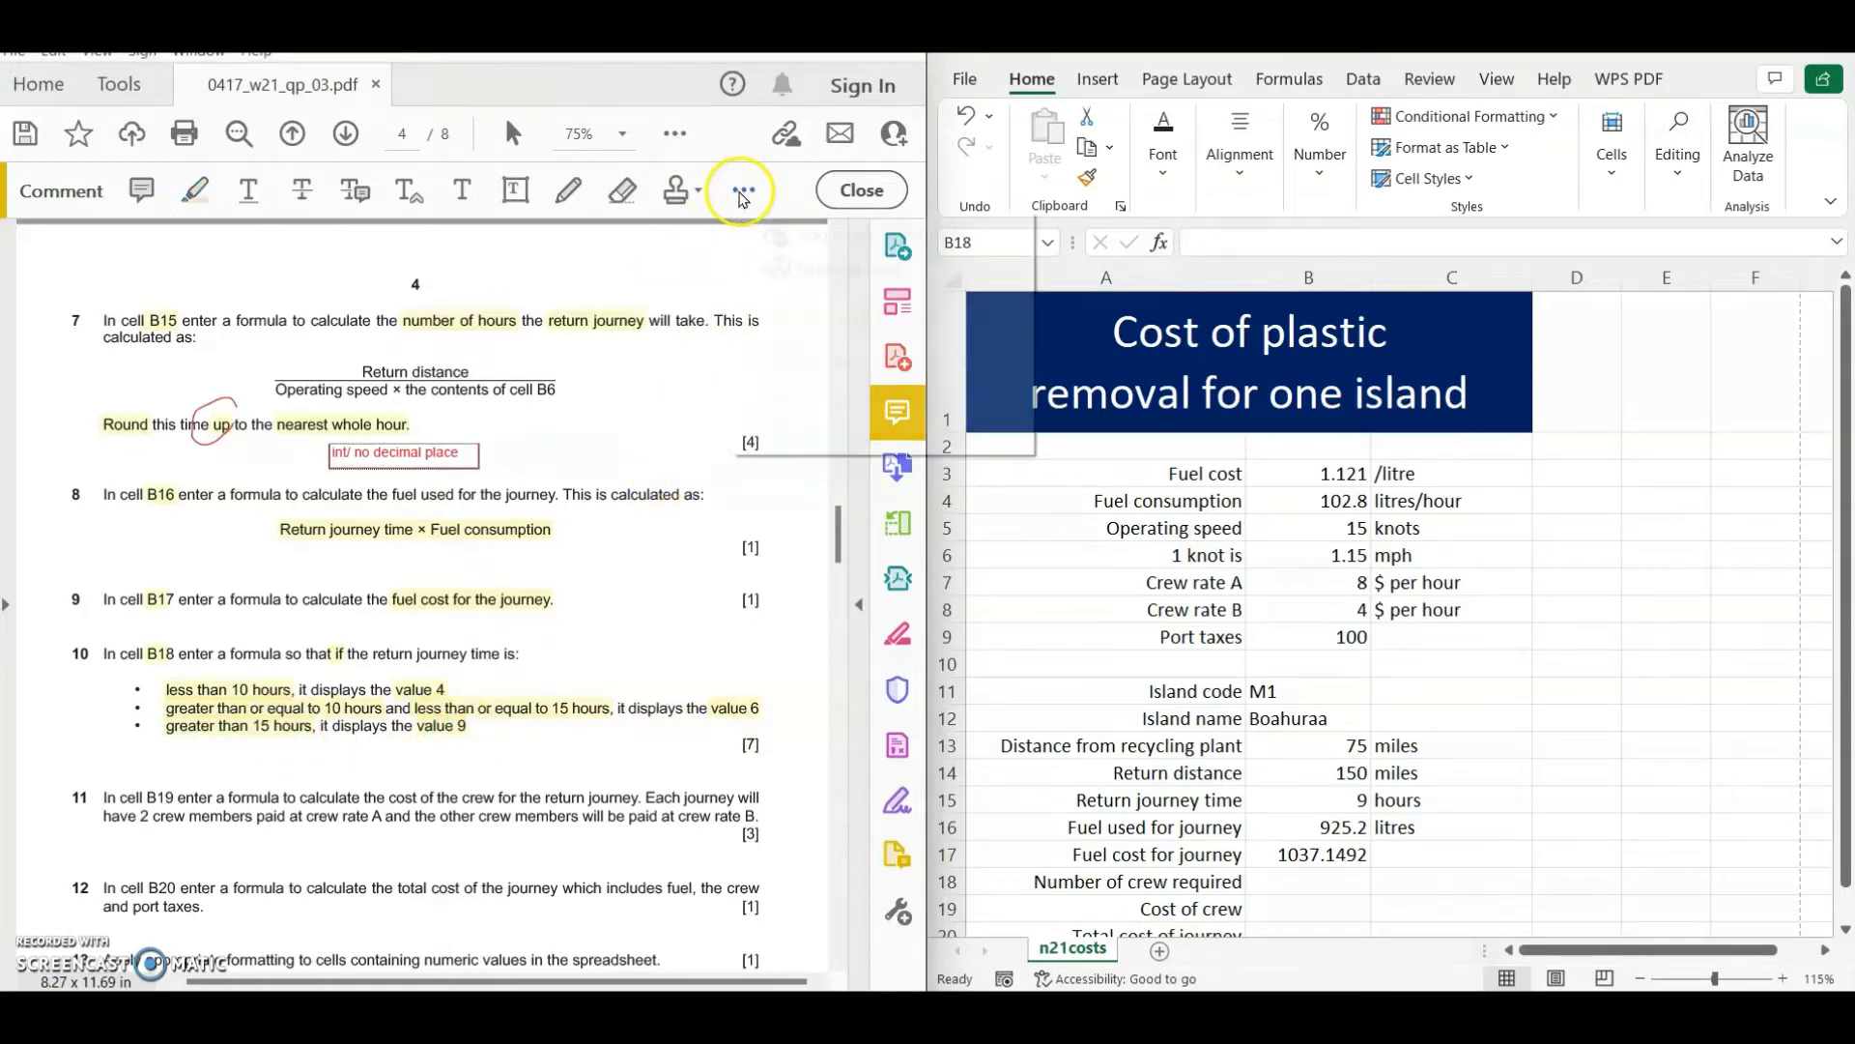
pyautogui.click(568, 192)
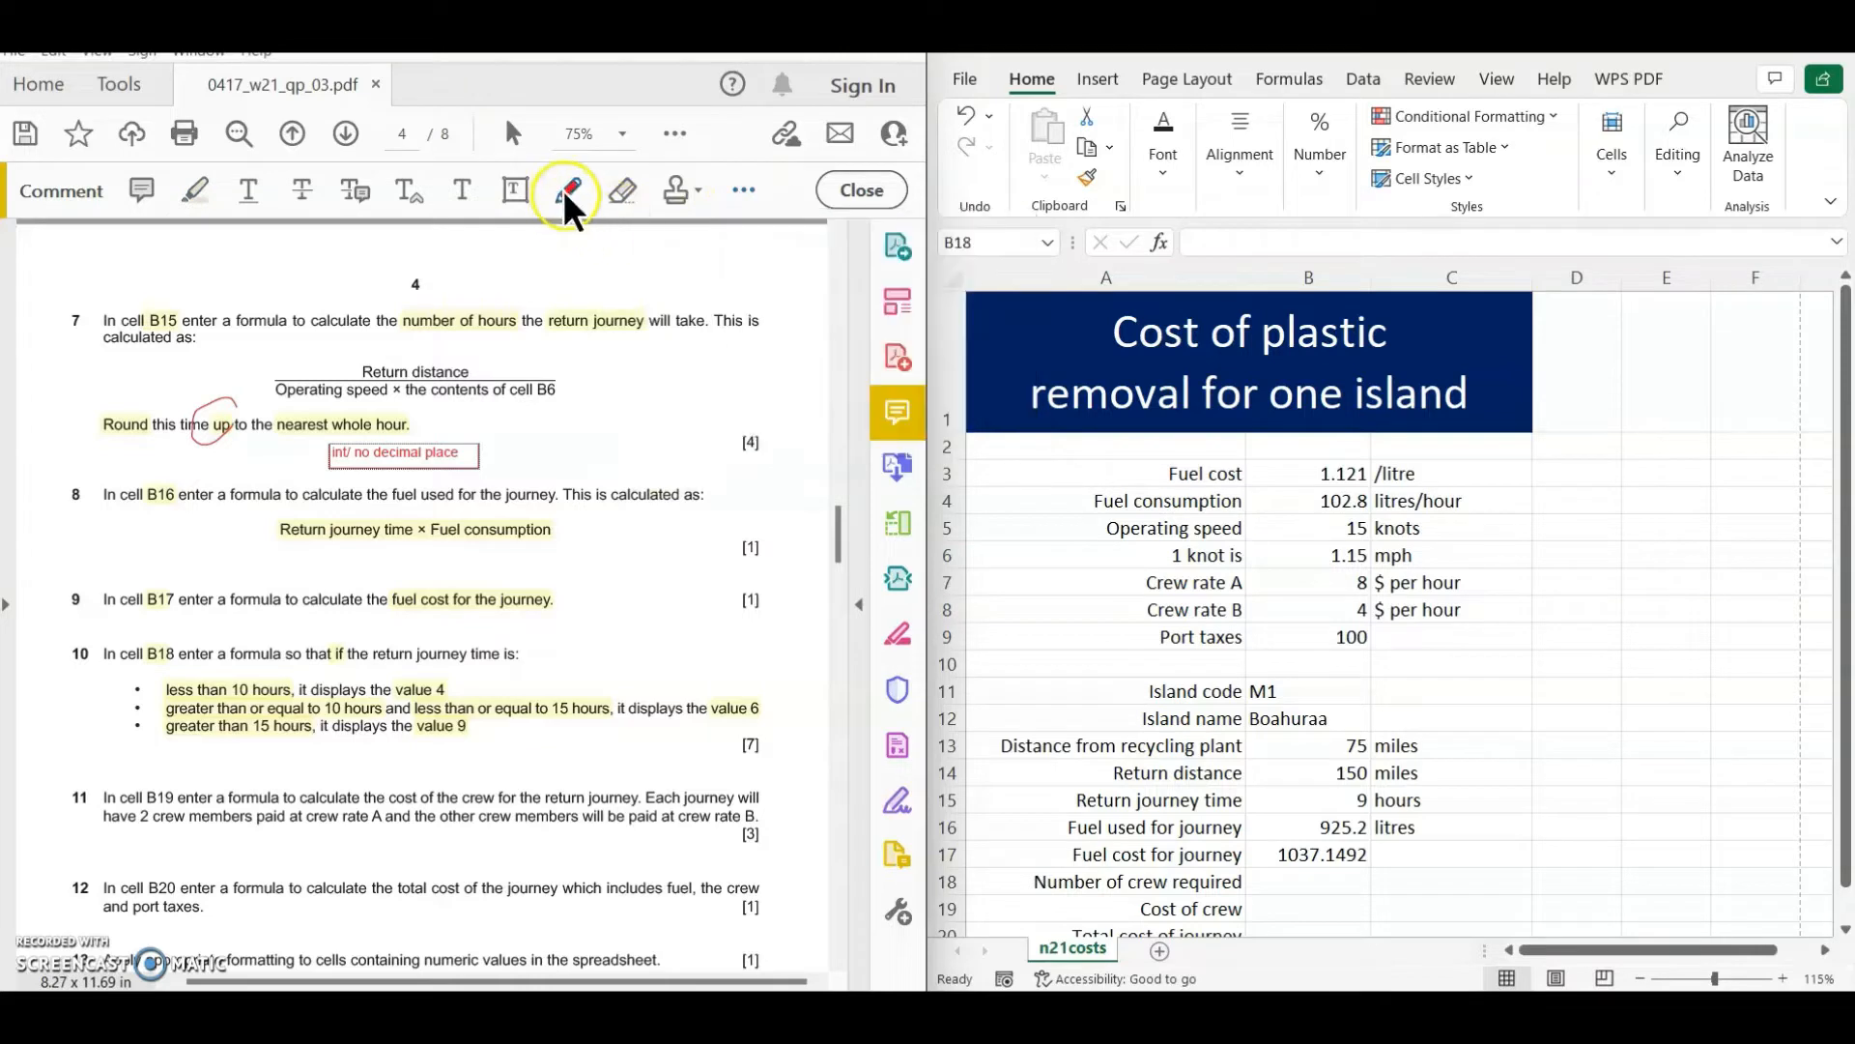
pyautogui.click(742, 189)
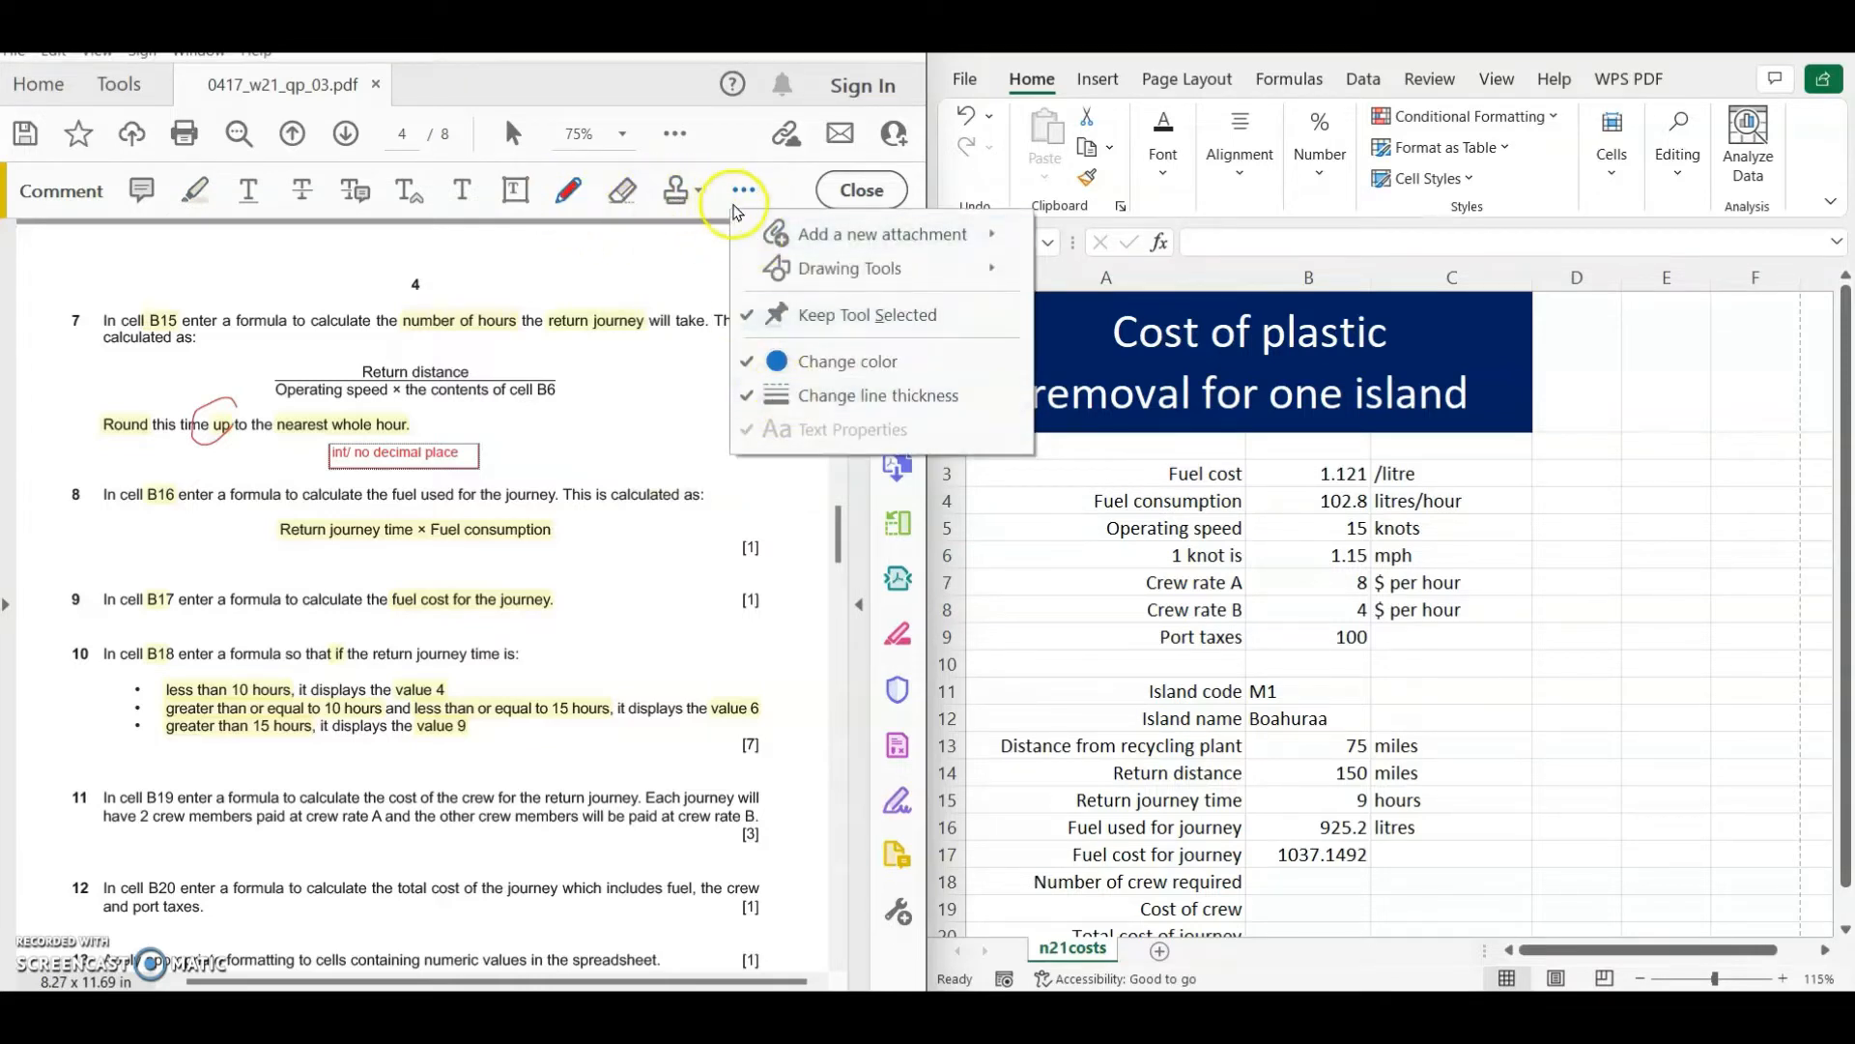
pyautogui.moveTo(790, 244)
pyautogui.moveTo(850, 268)
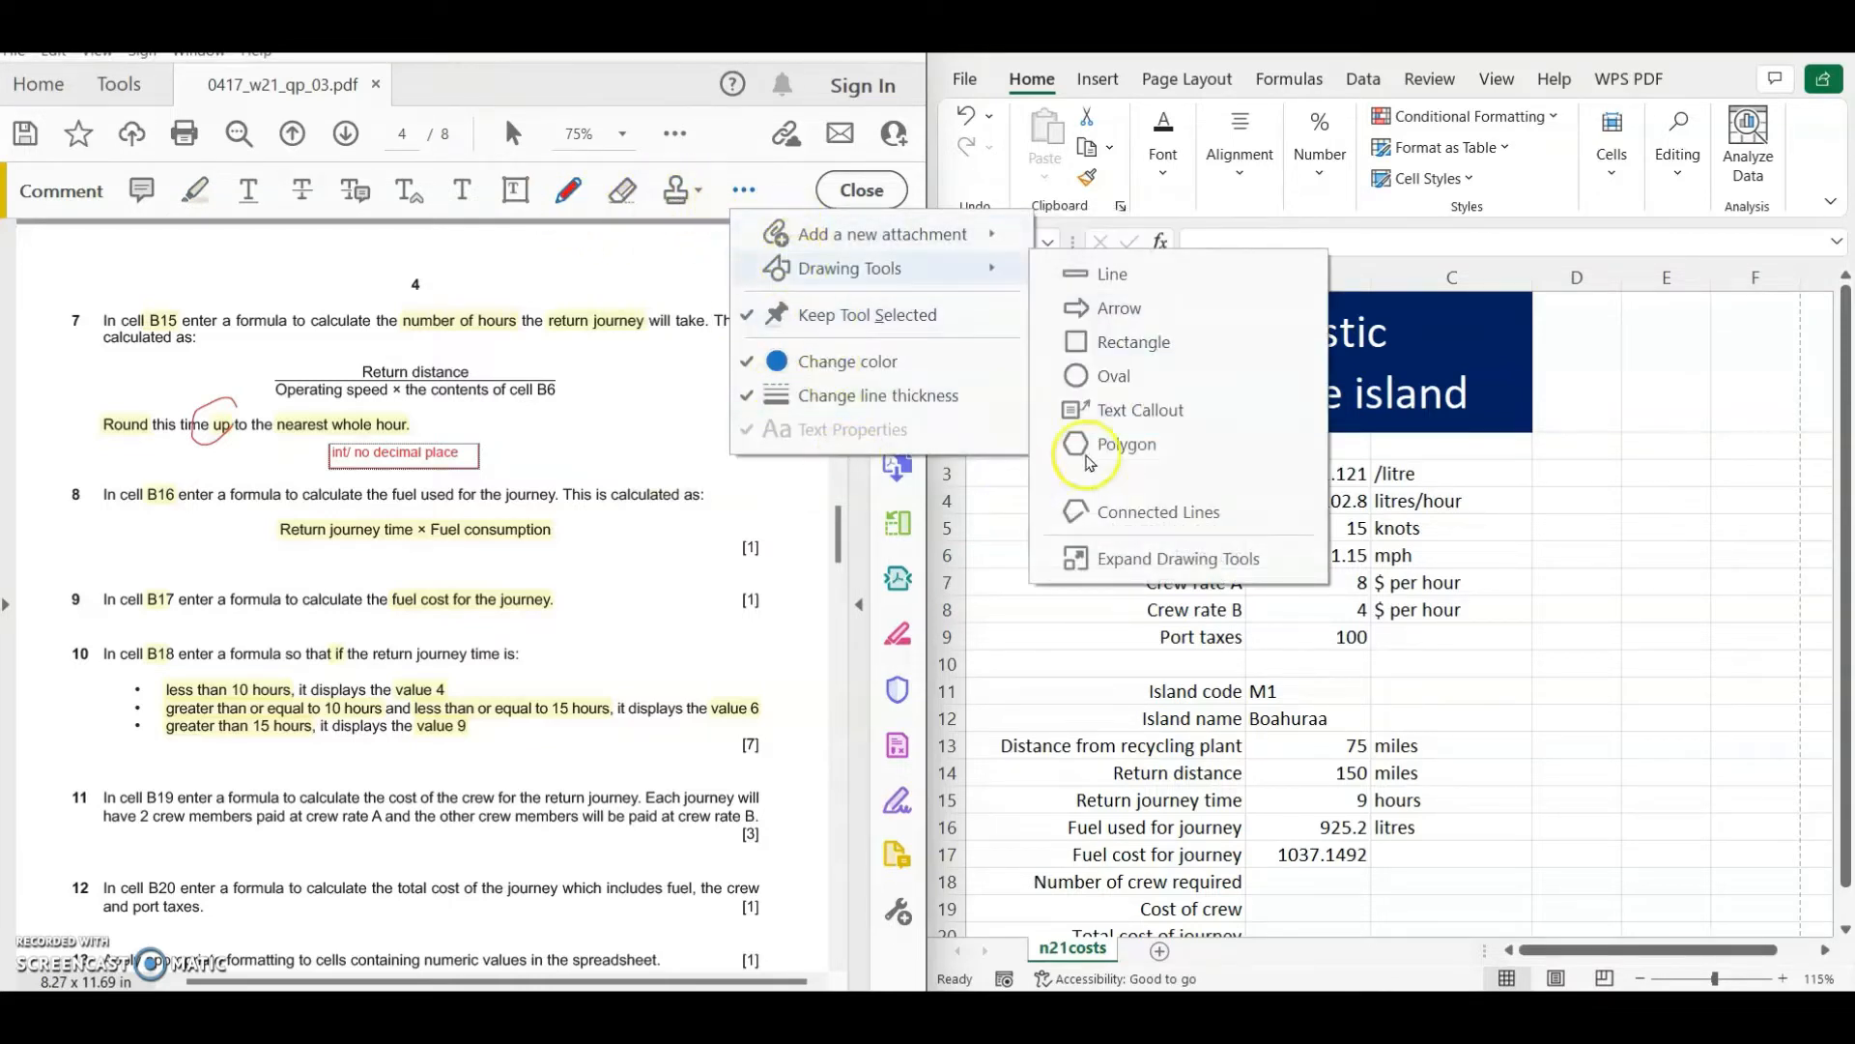
pyautogui.click(1114, 276)
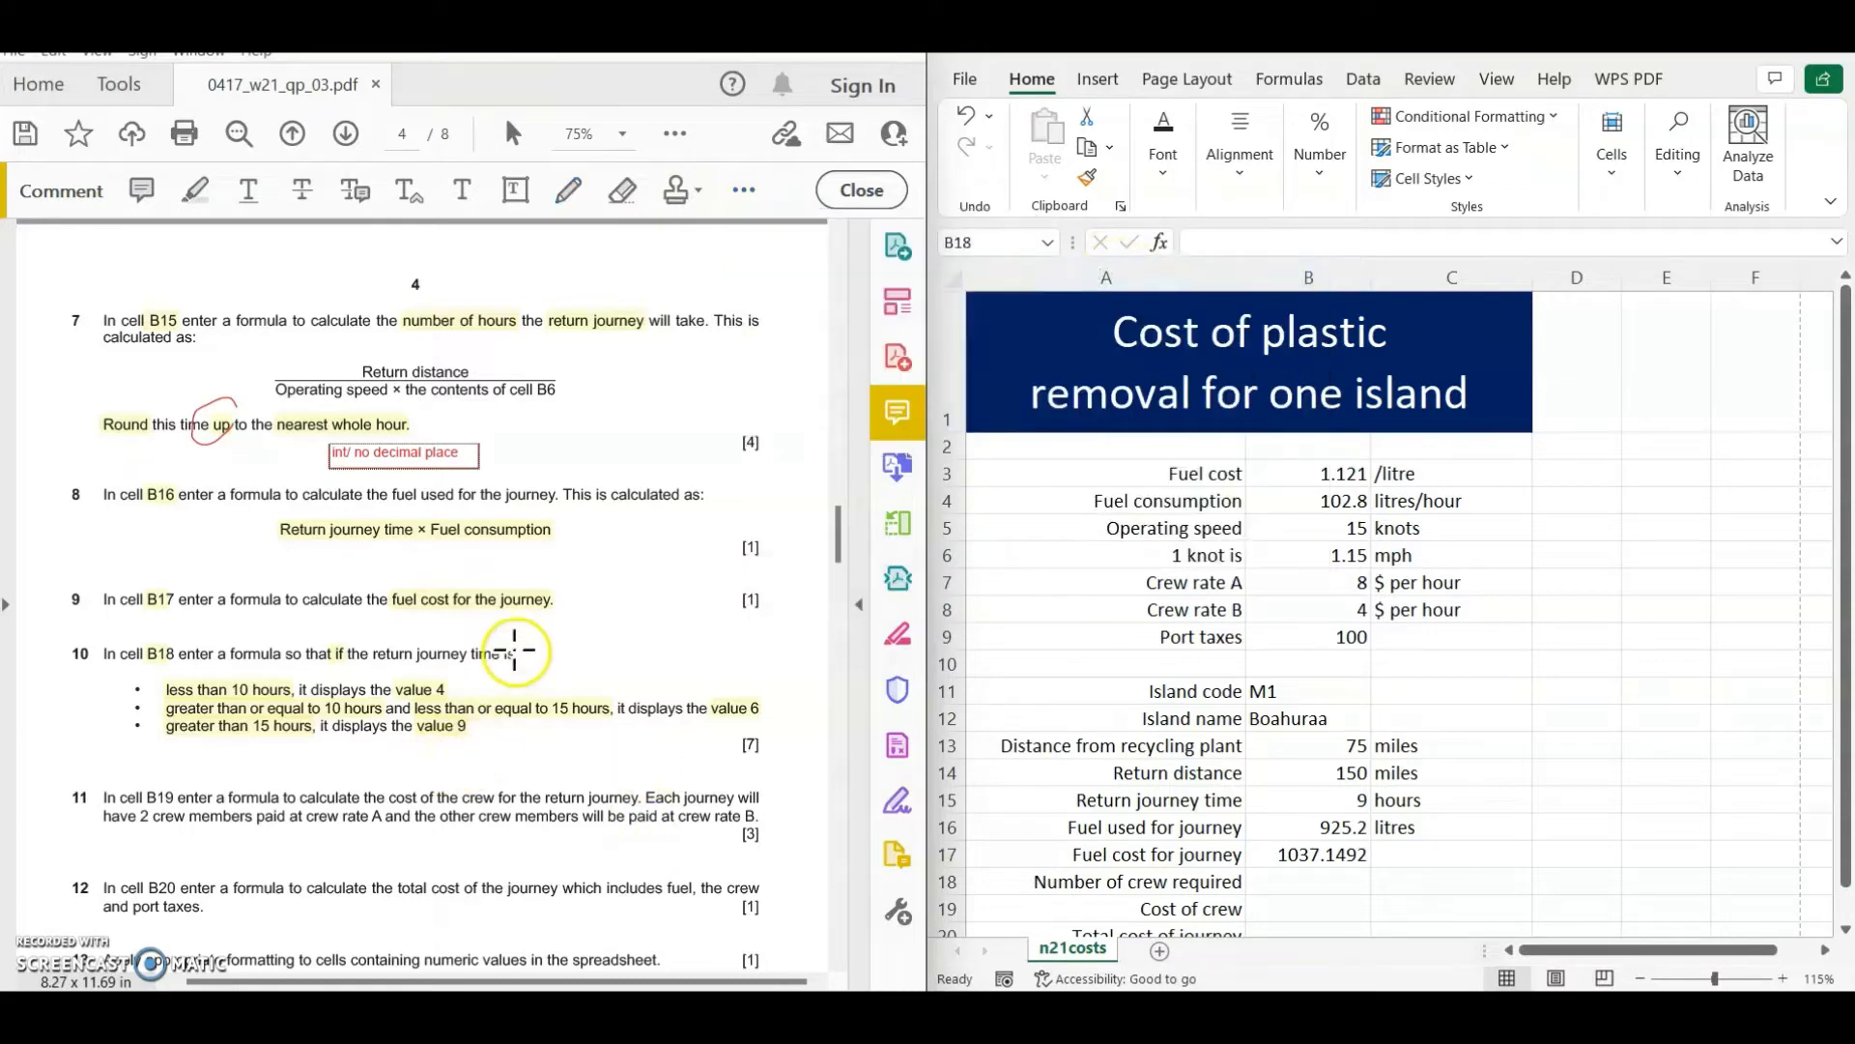
pyautogui.moveTo(443, 624); pyautogui.dragTo(787, 616)
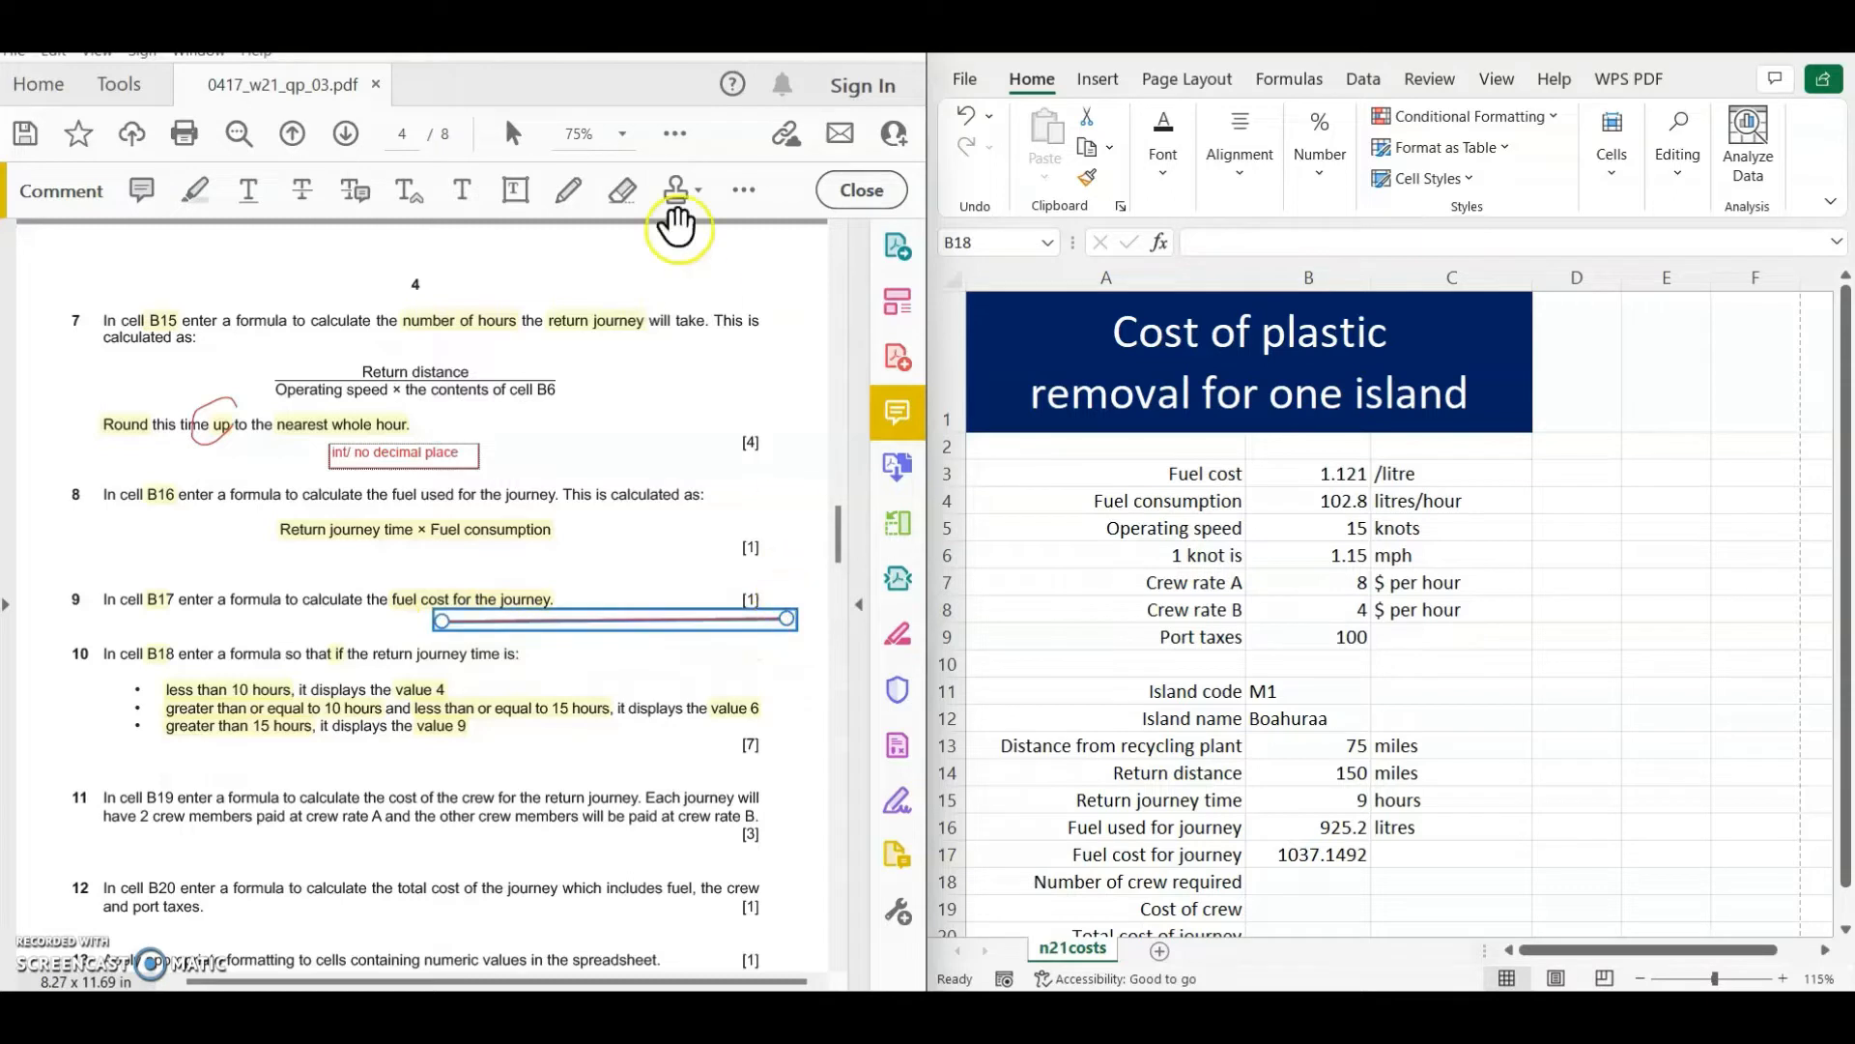
# - Pencil two tick marks on the number line and label them 10 and 15
pyautogui.click(570, 194)
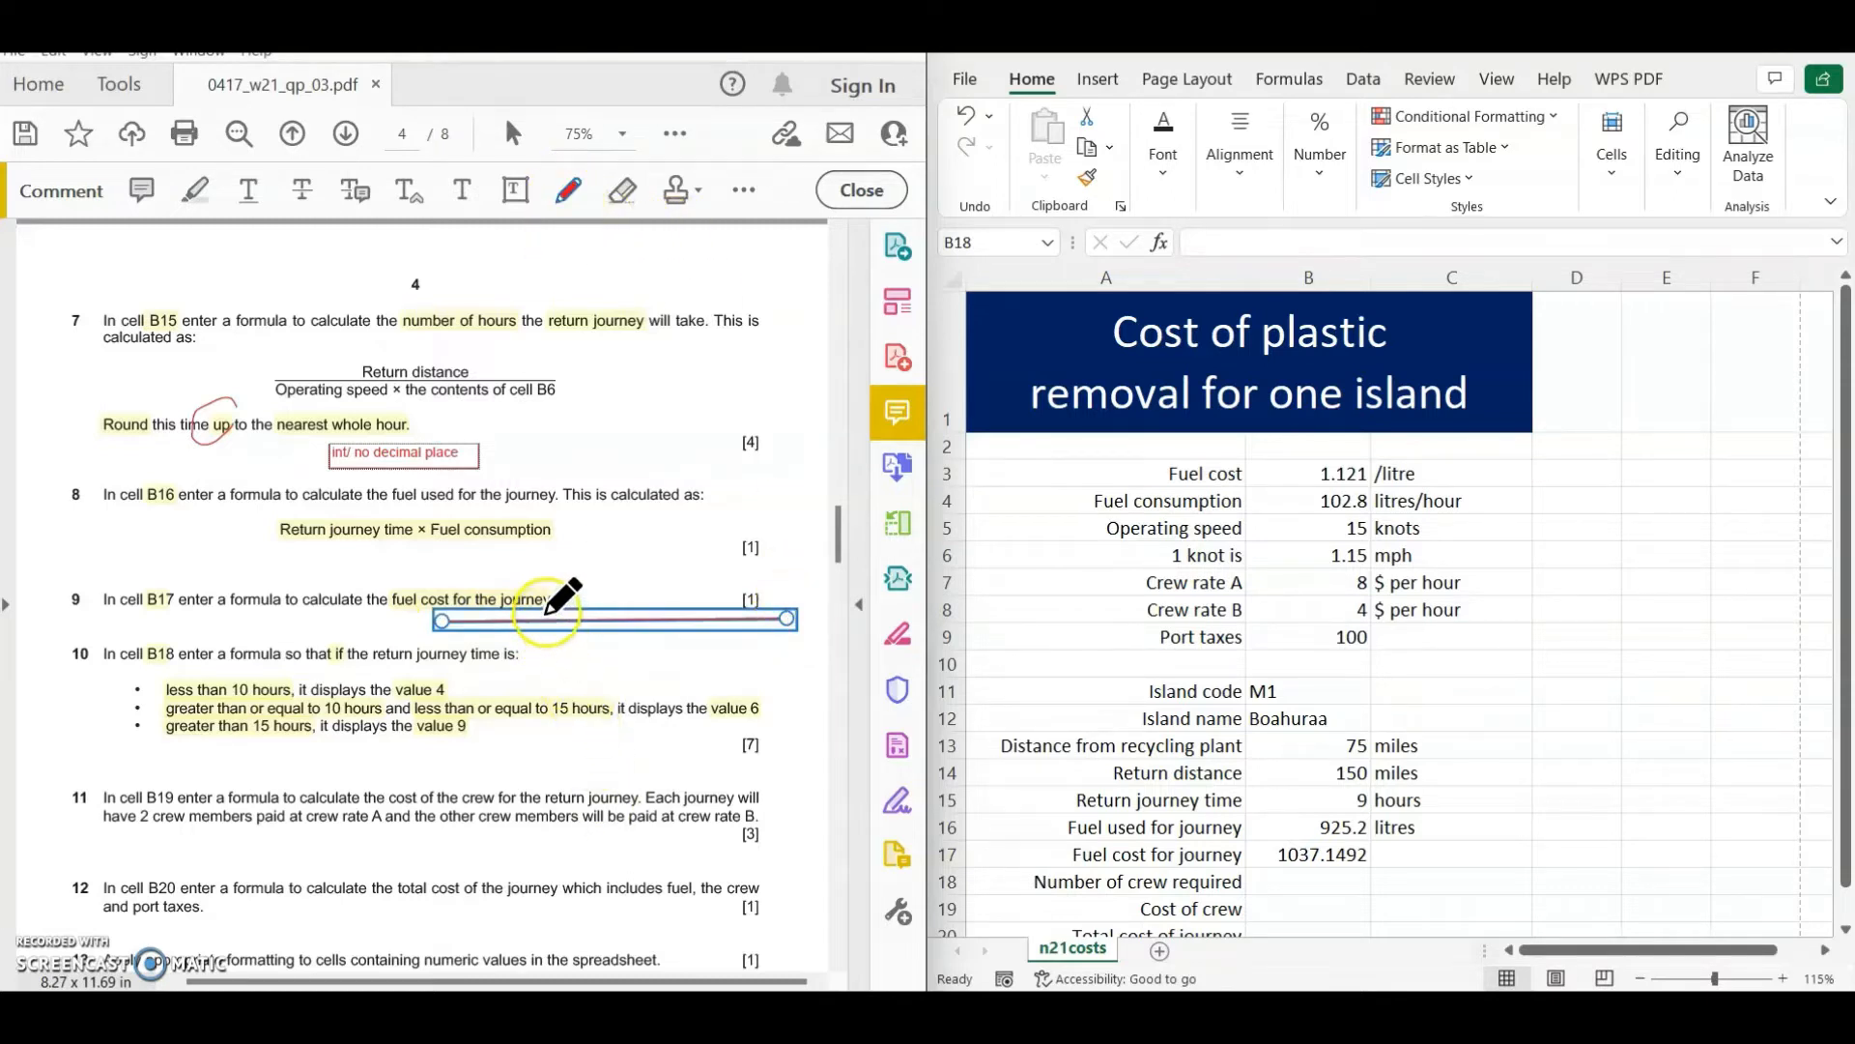
pyautogui.moveTo(544, 611); pyautogui.dragTo(543, 627)
pyautogui.moveTo(698, 611); pyautogui.dragTo(698, 628)
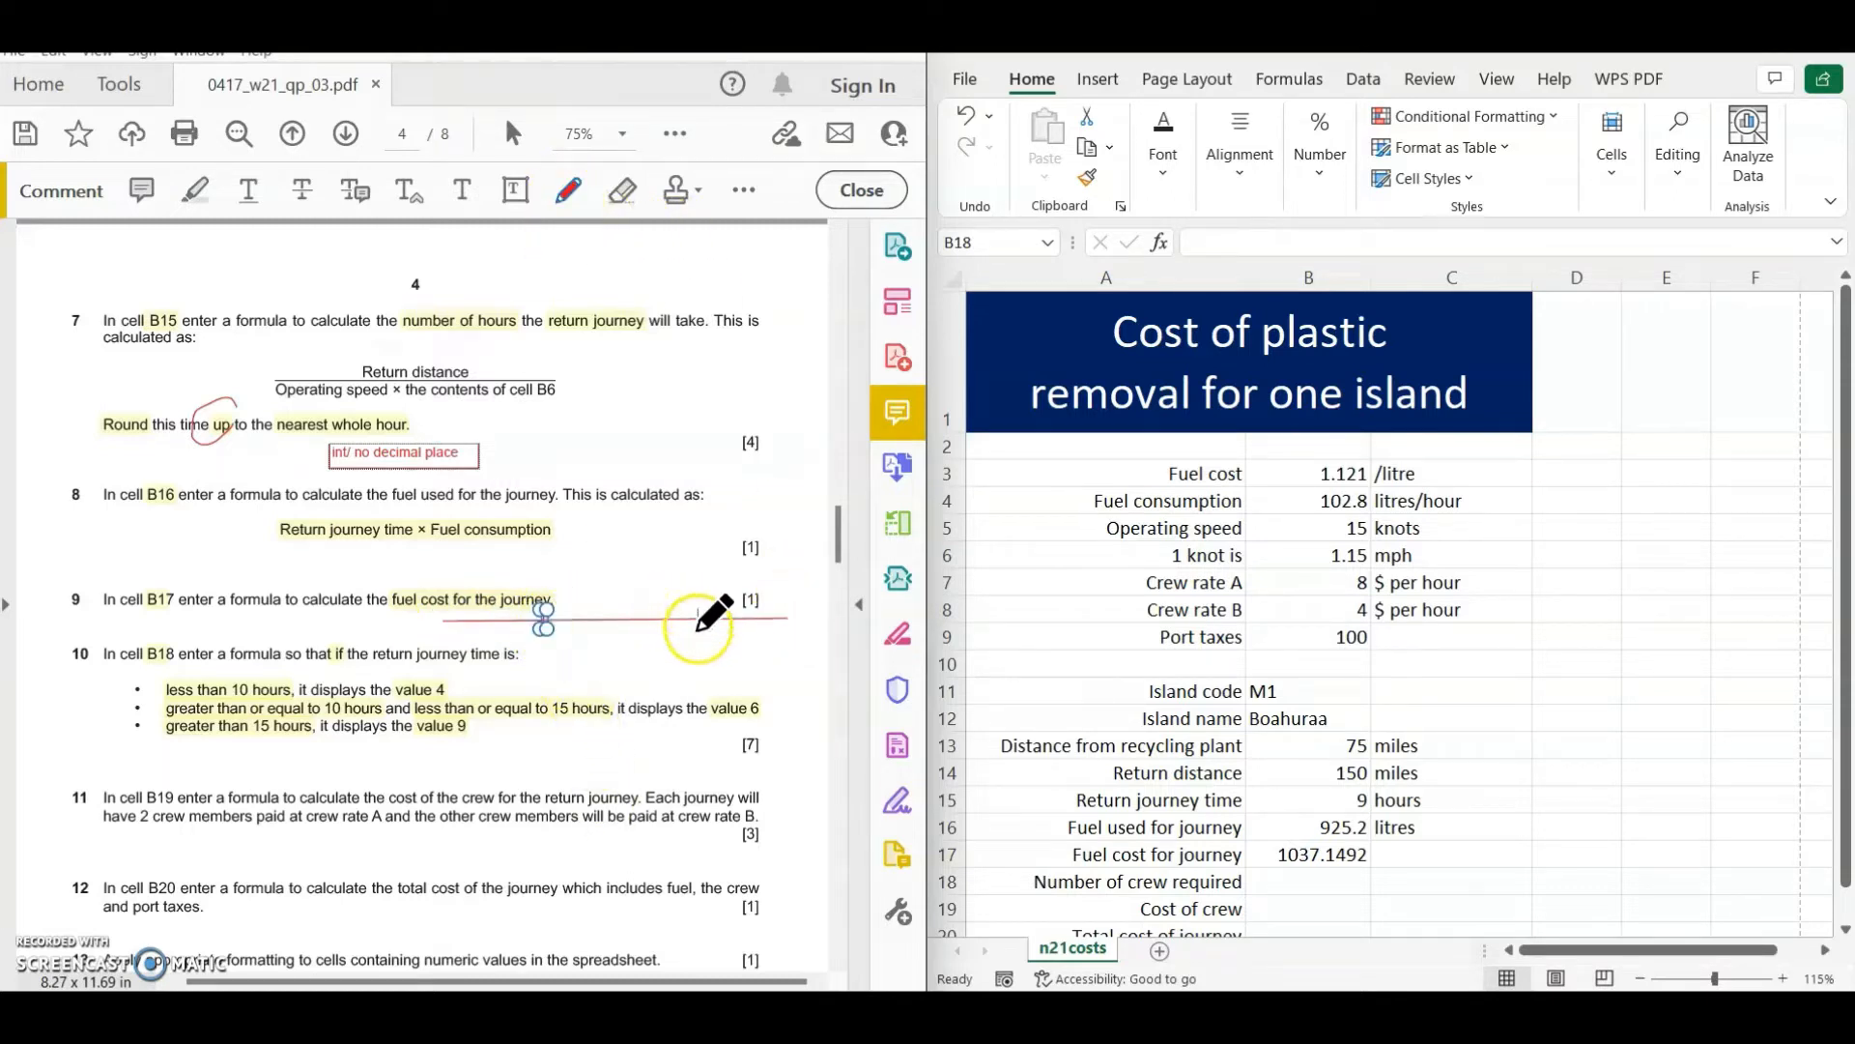
pyautogui.moveTo(534, 641)
pyautogui.mouseDown()
pyautogui.moveTo(535, 667)
pyautogui.moveTo(549, 642)
pyautogui.mouseUp()
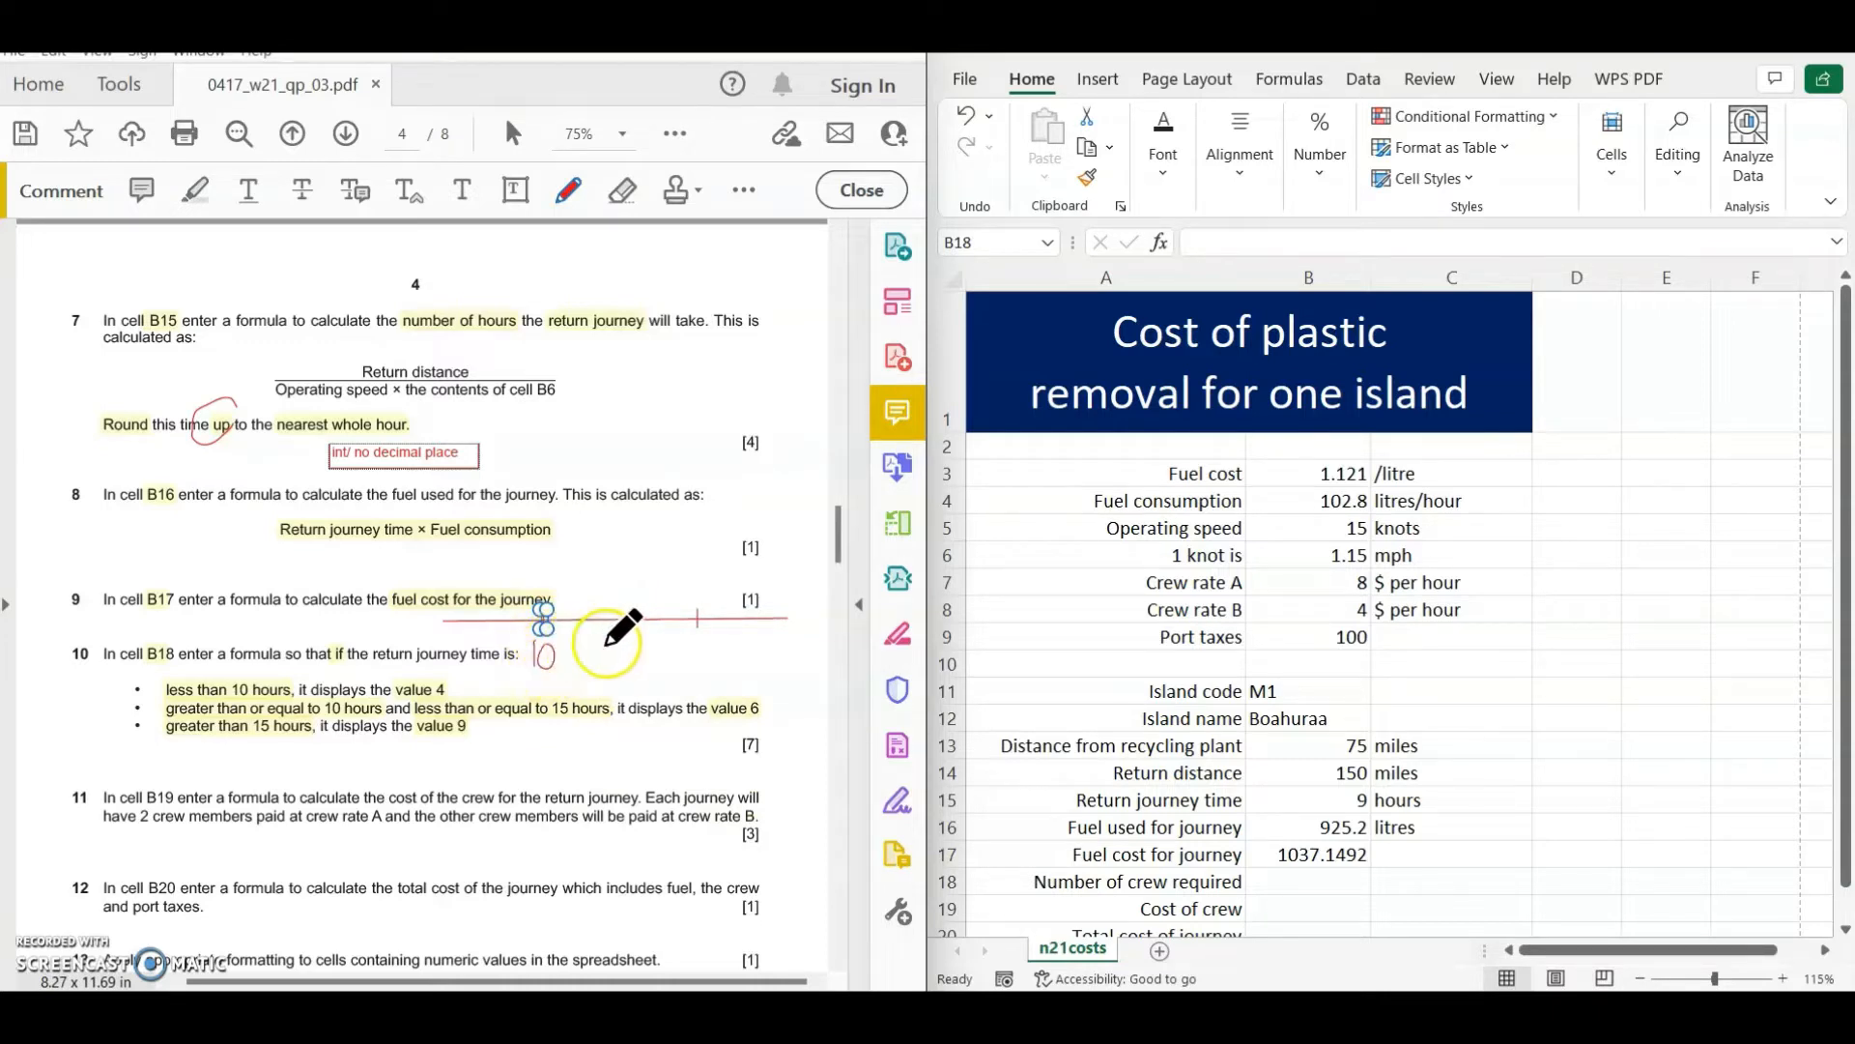
pyautogui.moveTo(688, 630)
pyautogui.mouseDown()
pyautogui.moveTo(688, 672)
pyautogui.moveTo(711, 642)
pyautogui.mouseUp()
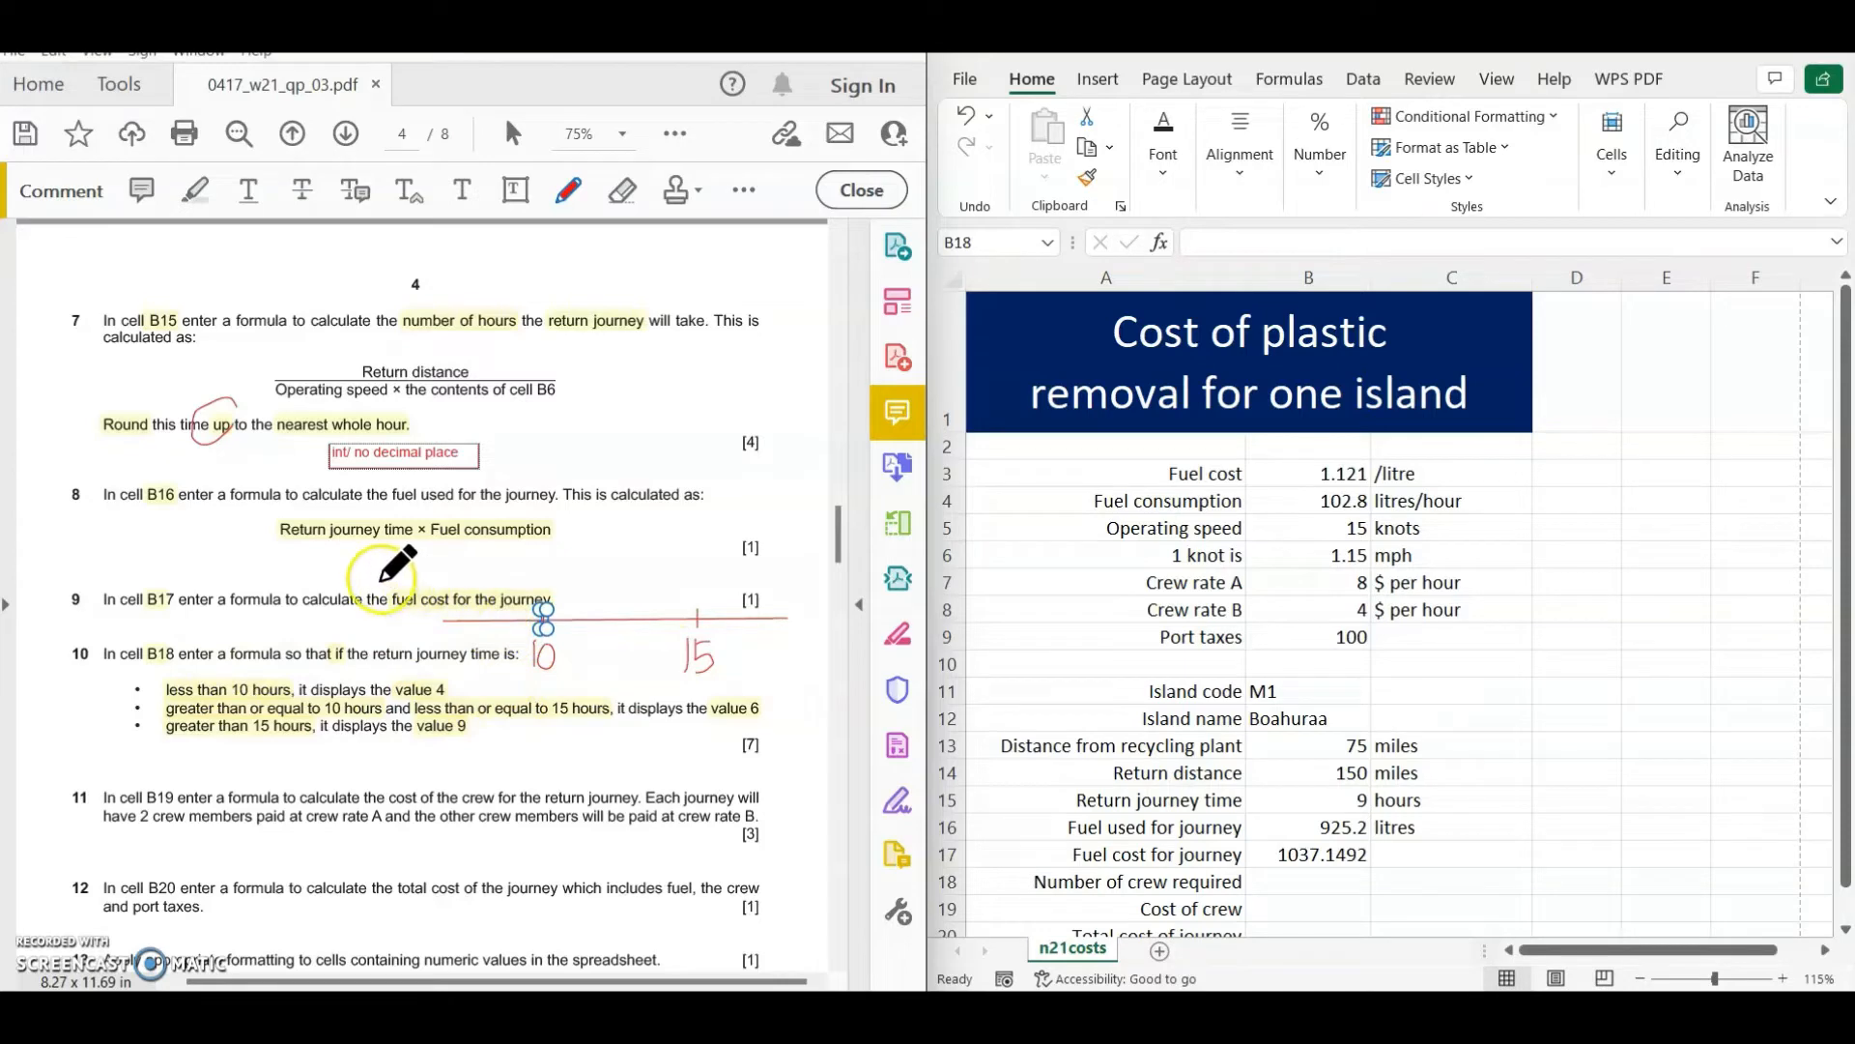
# - Handwrite an asterisk, "<" and "<=" above the number line, and the values 4, 6 and 9 below its three ranges
pyautogui.moveTo(353, 575)
pyautogui.mouseDown()
pyautogui.moveTo(398, 574)
pyautogui.moveTo(359, 580)
pyautogui.moveTo(382, 578)
pyautogui.mouseUp()
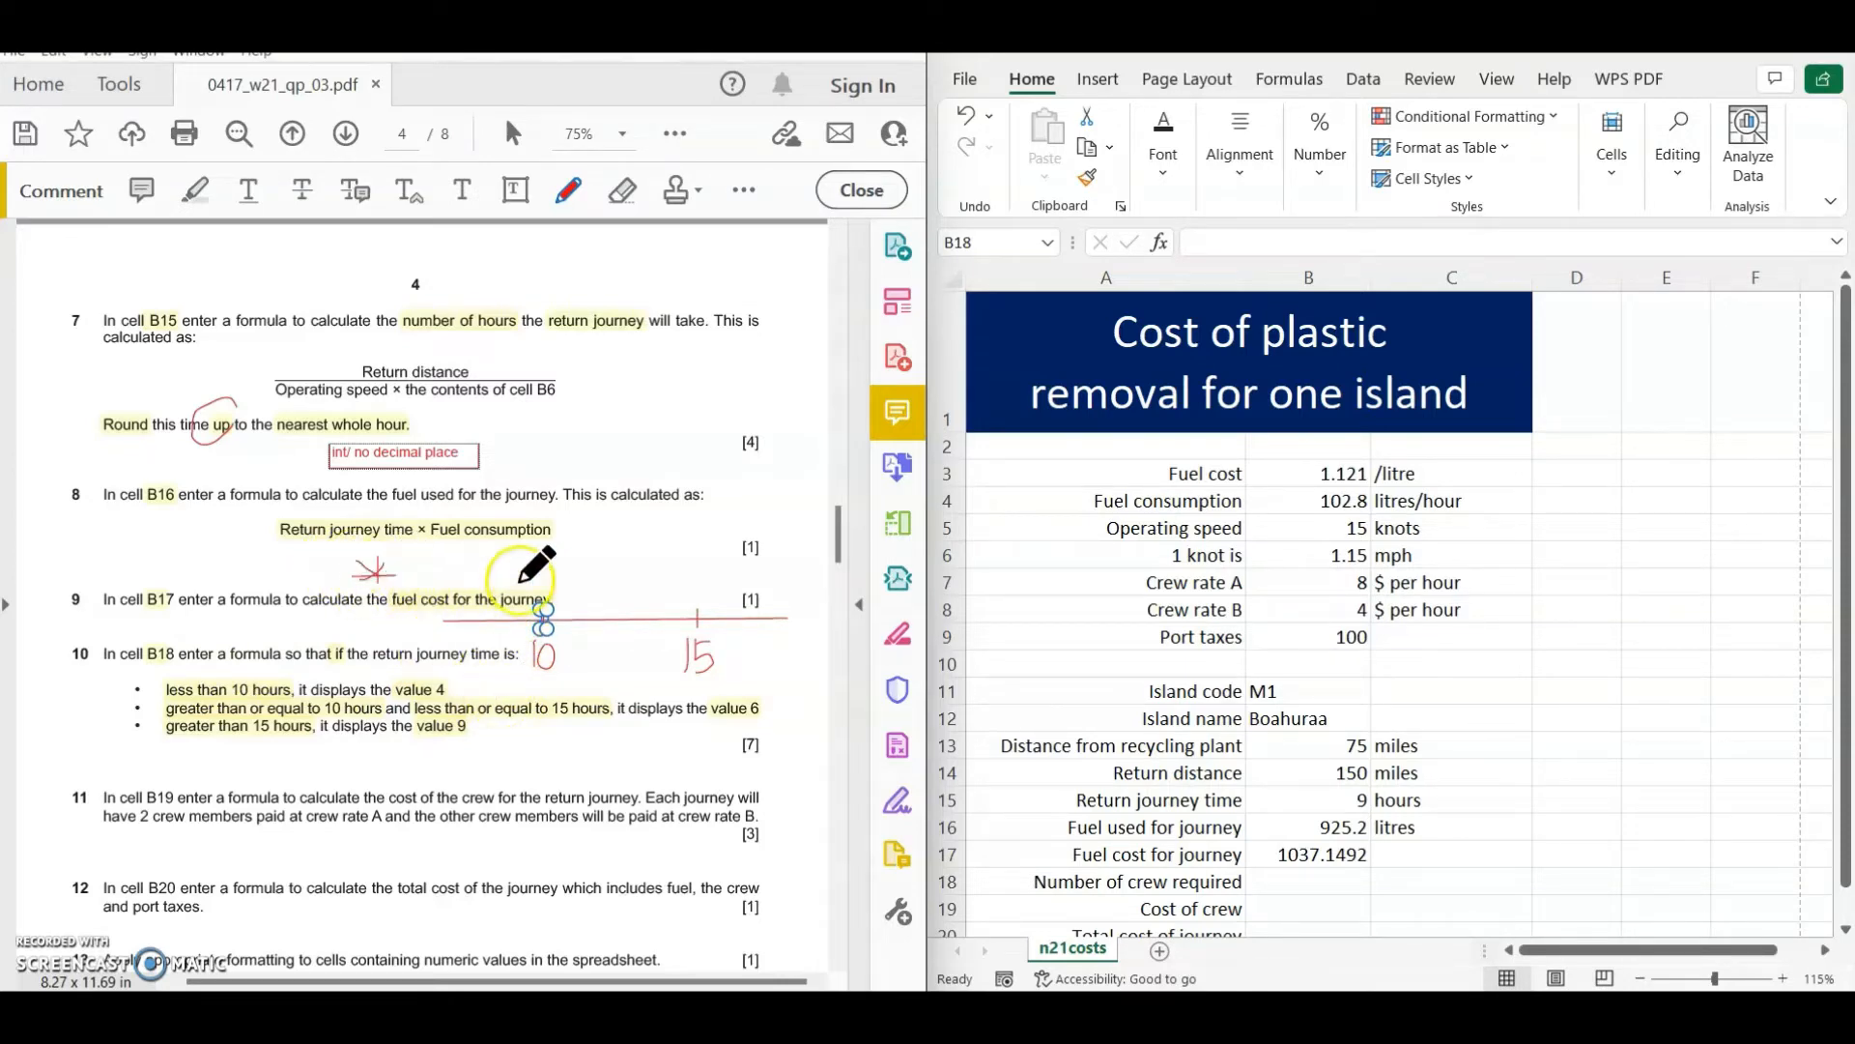
pyautogui.moveTo(493, 568); pyautogui.dragTo(489, 654)
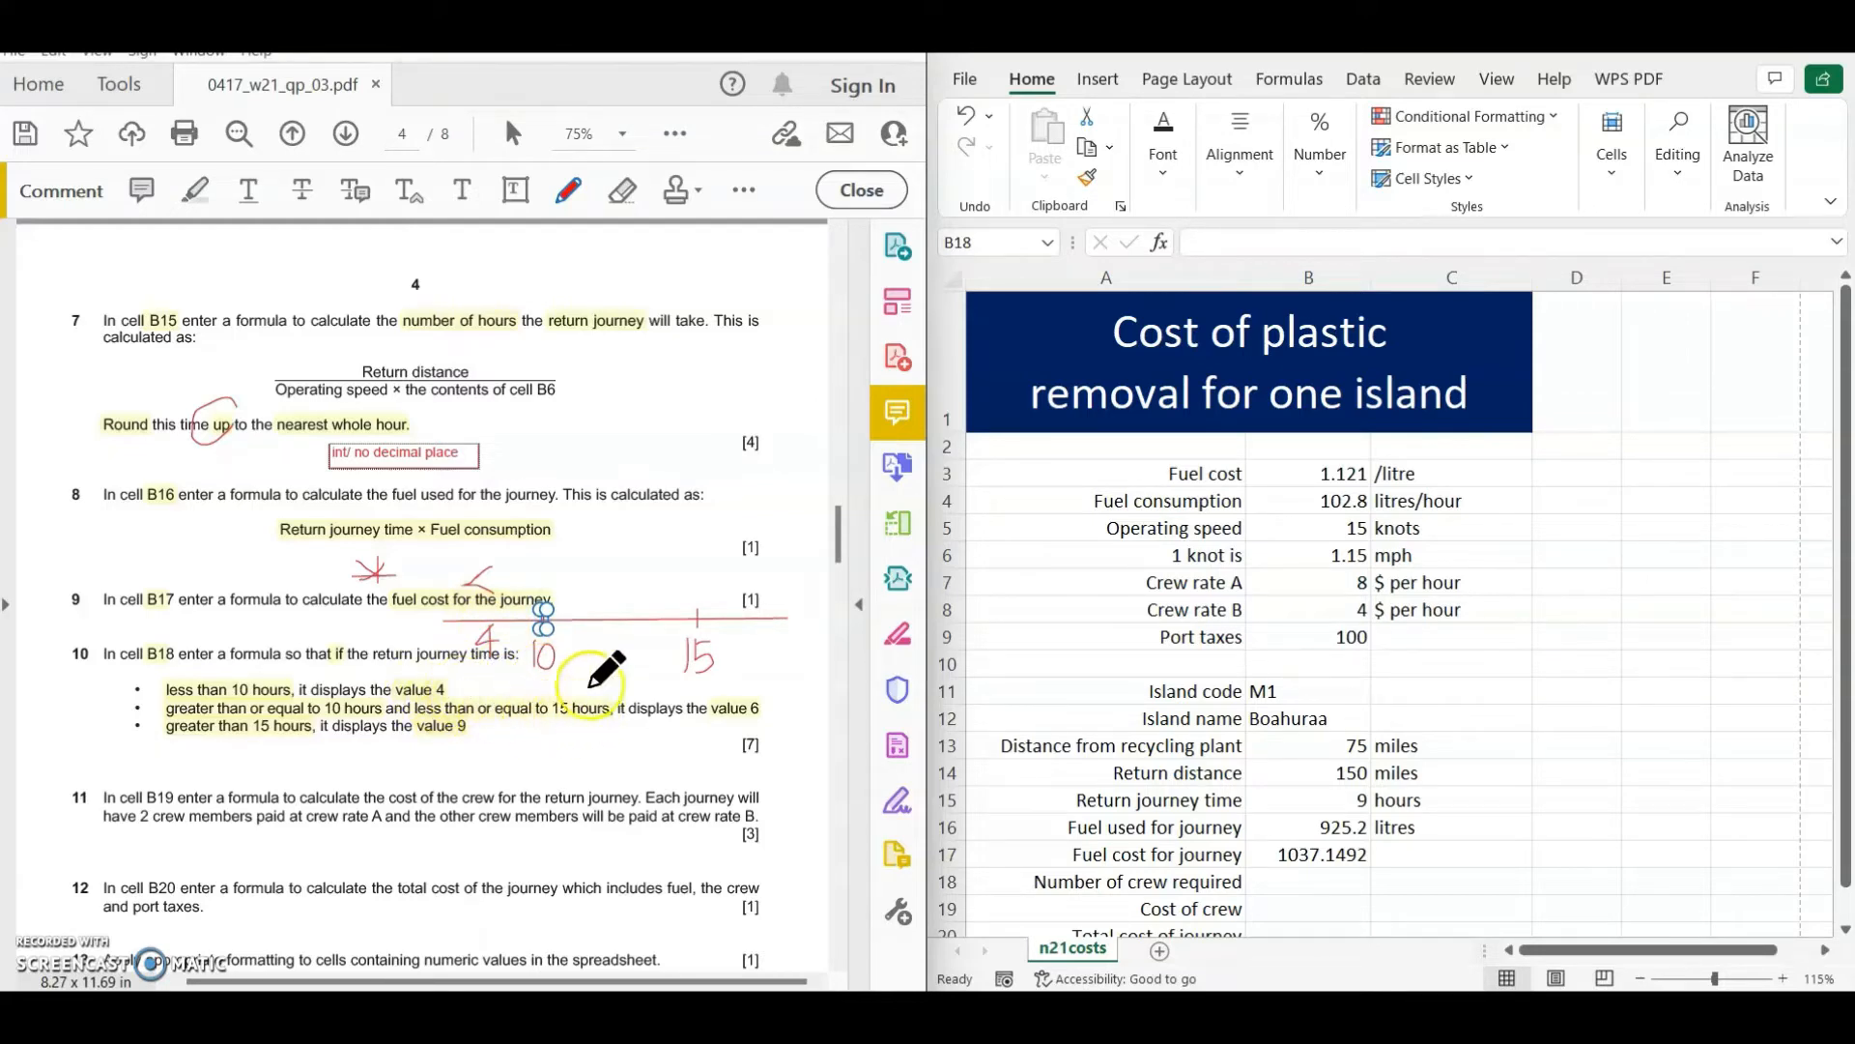
pyautogui.moveTo(616, 565)
pyautogui.mouseDown()
pyautogui.moveTo(601, 593)
pyautogui.moveTo(643, 587)
pyautogui.mouseUp()
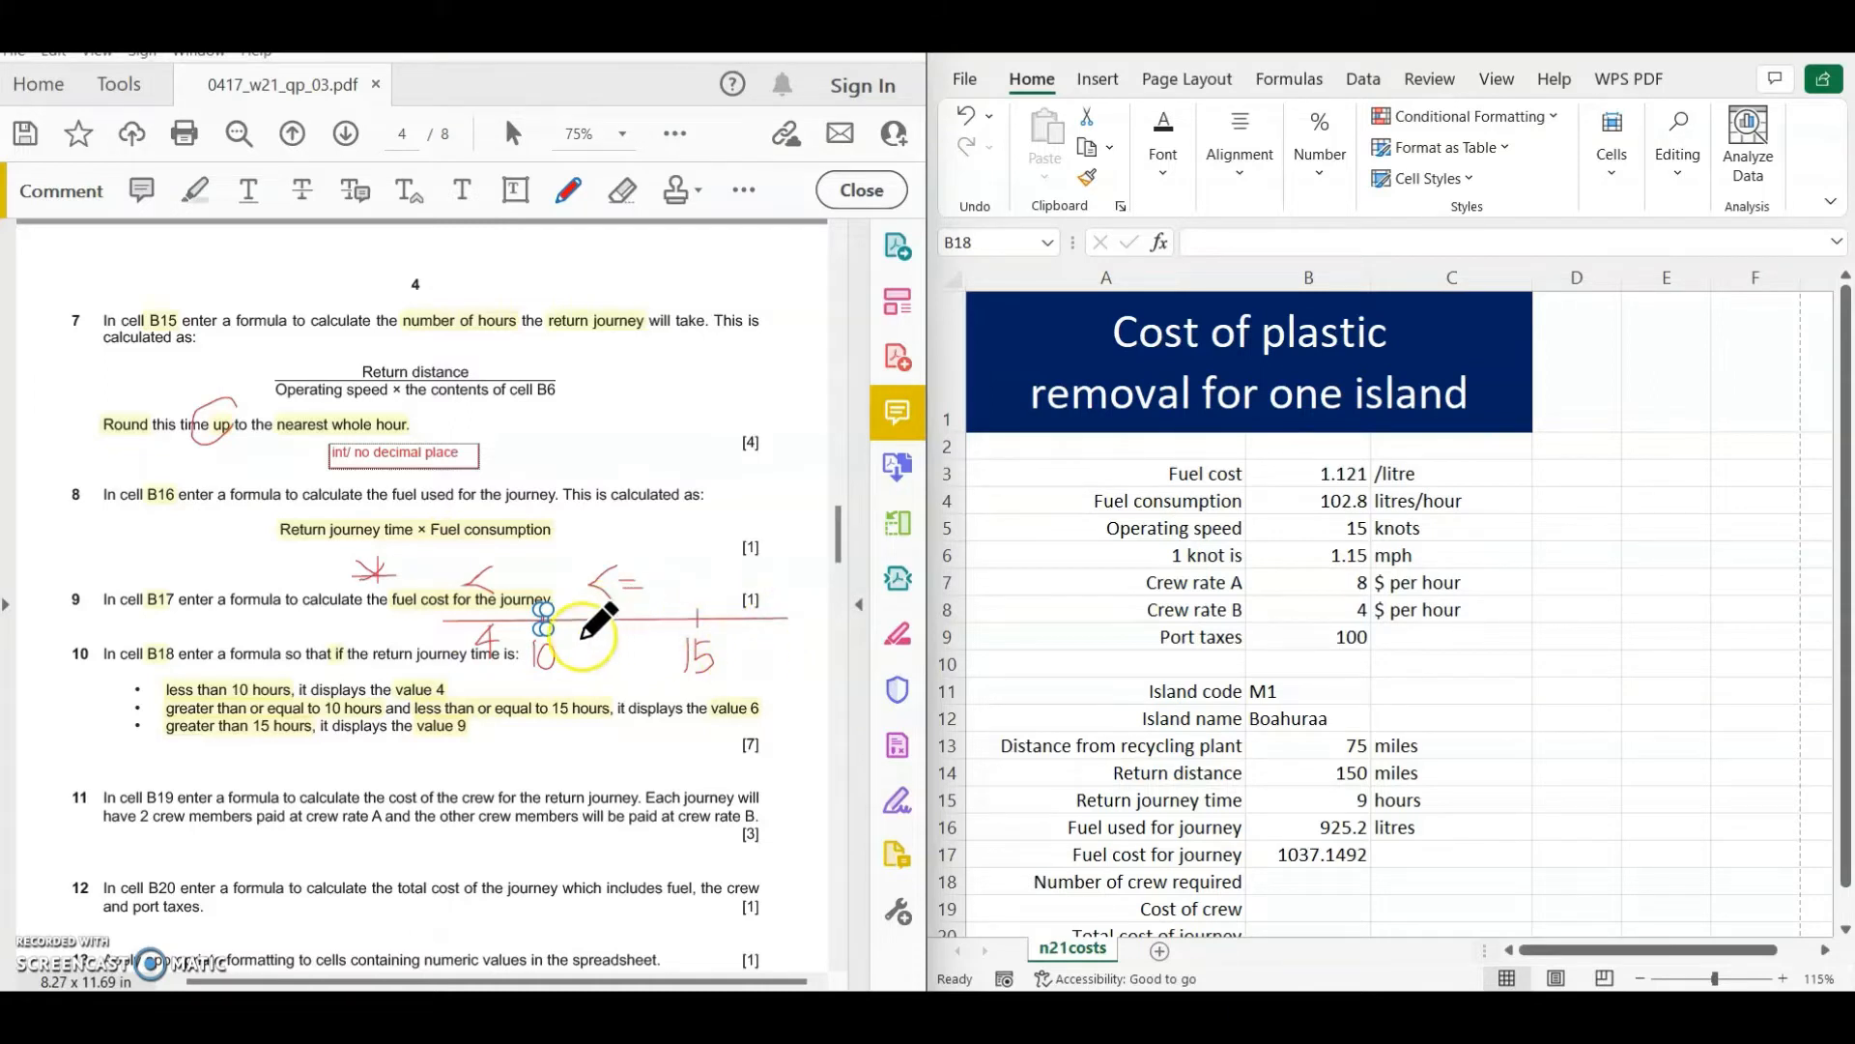
pyautogui.moveTo(620, 631)
pyautogui.mouseDown()
pyautogui.moveTo(620, 670)
pyautogui.moveTo(615, 653)
pyautogui.moveTo(695, 671)
pyautogui.mouseUp()
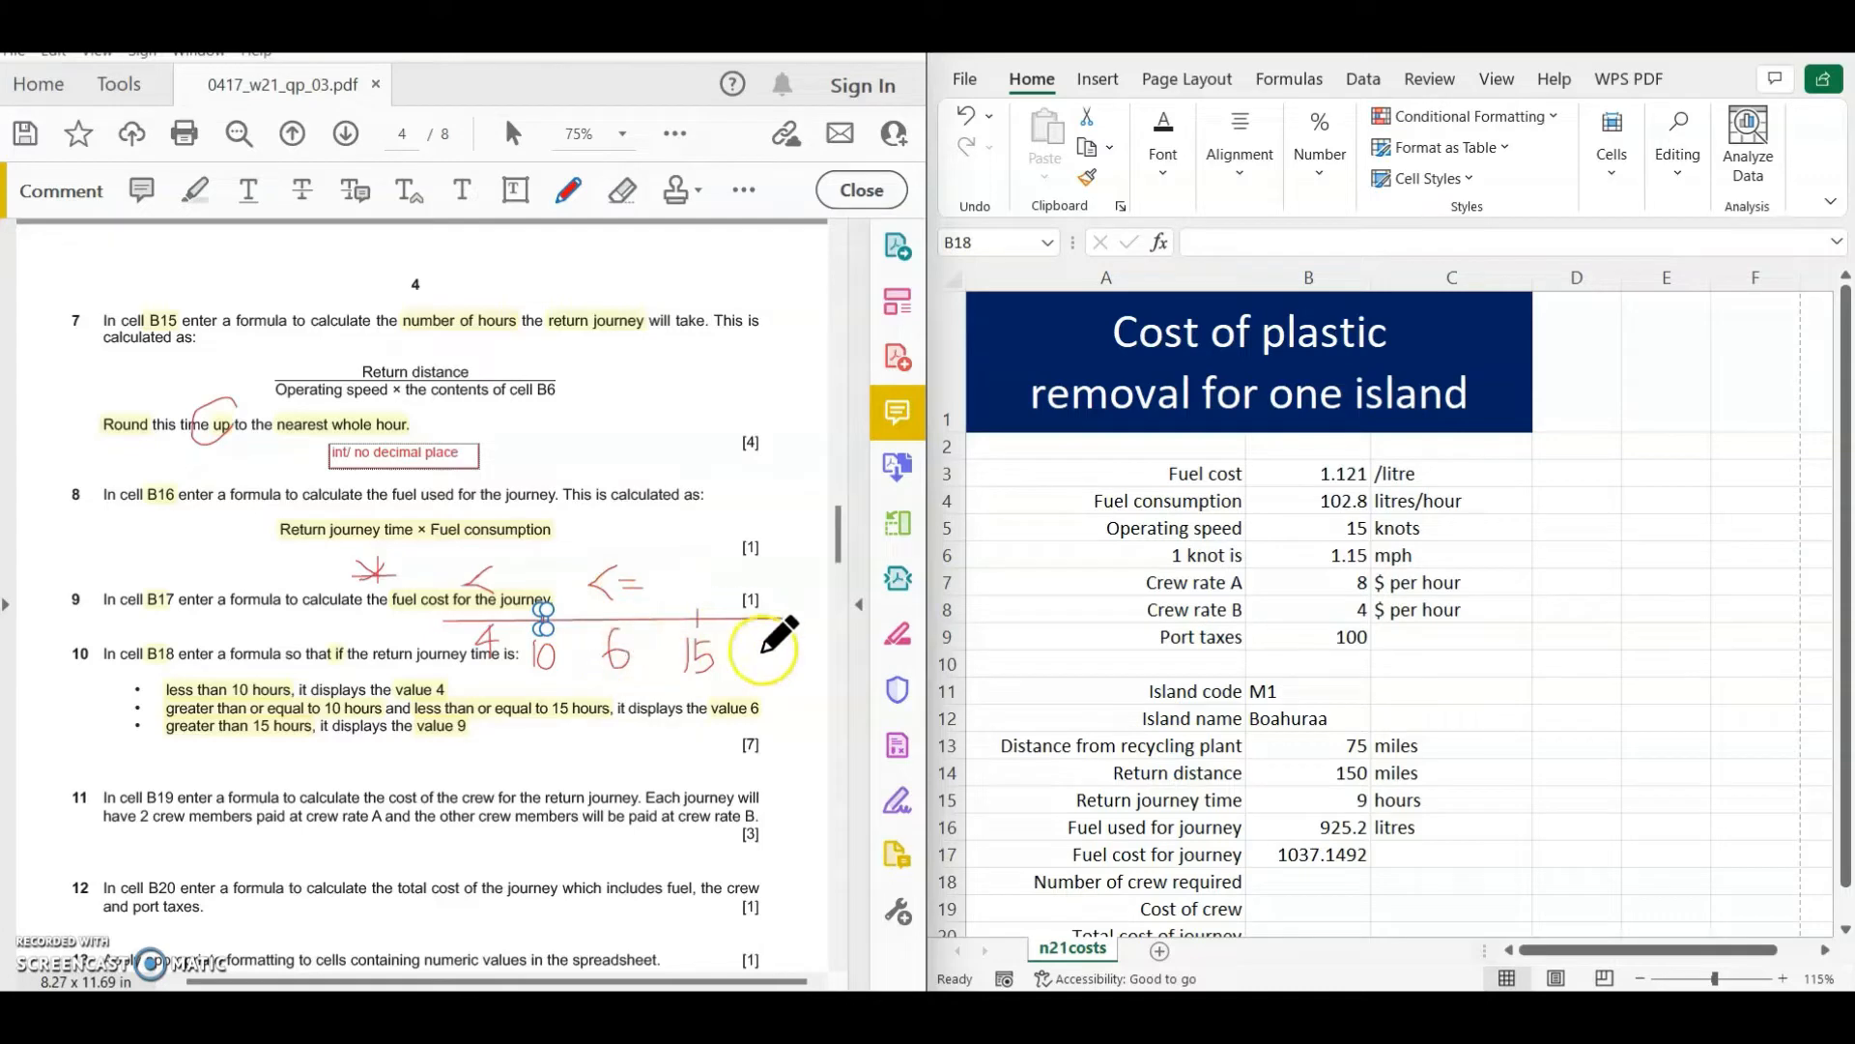
pyautogui.moveTo(756, 634); pyautogui.dragTo(755, 676)
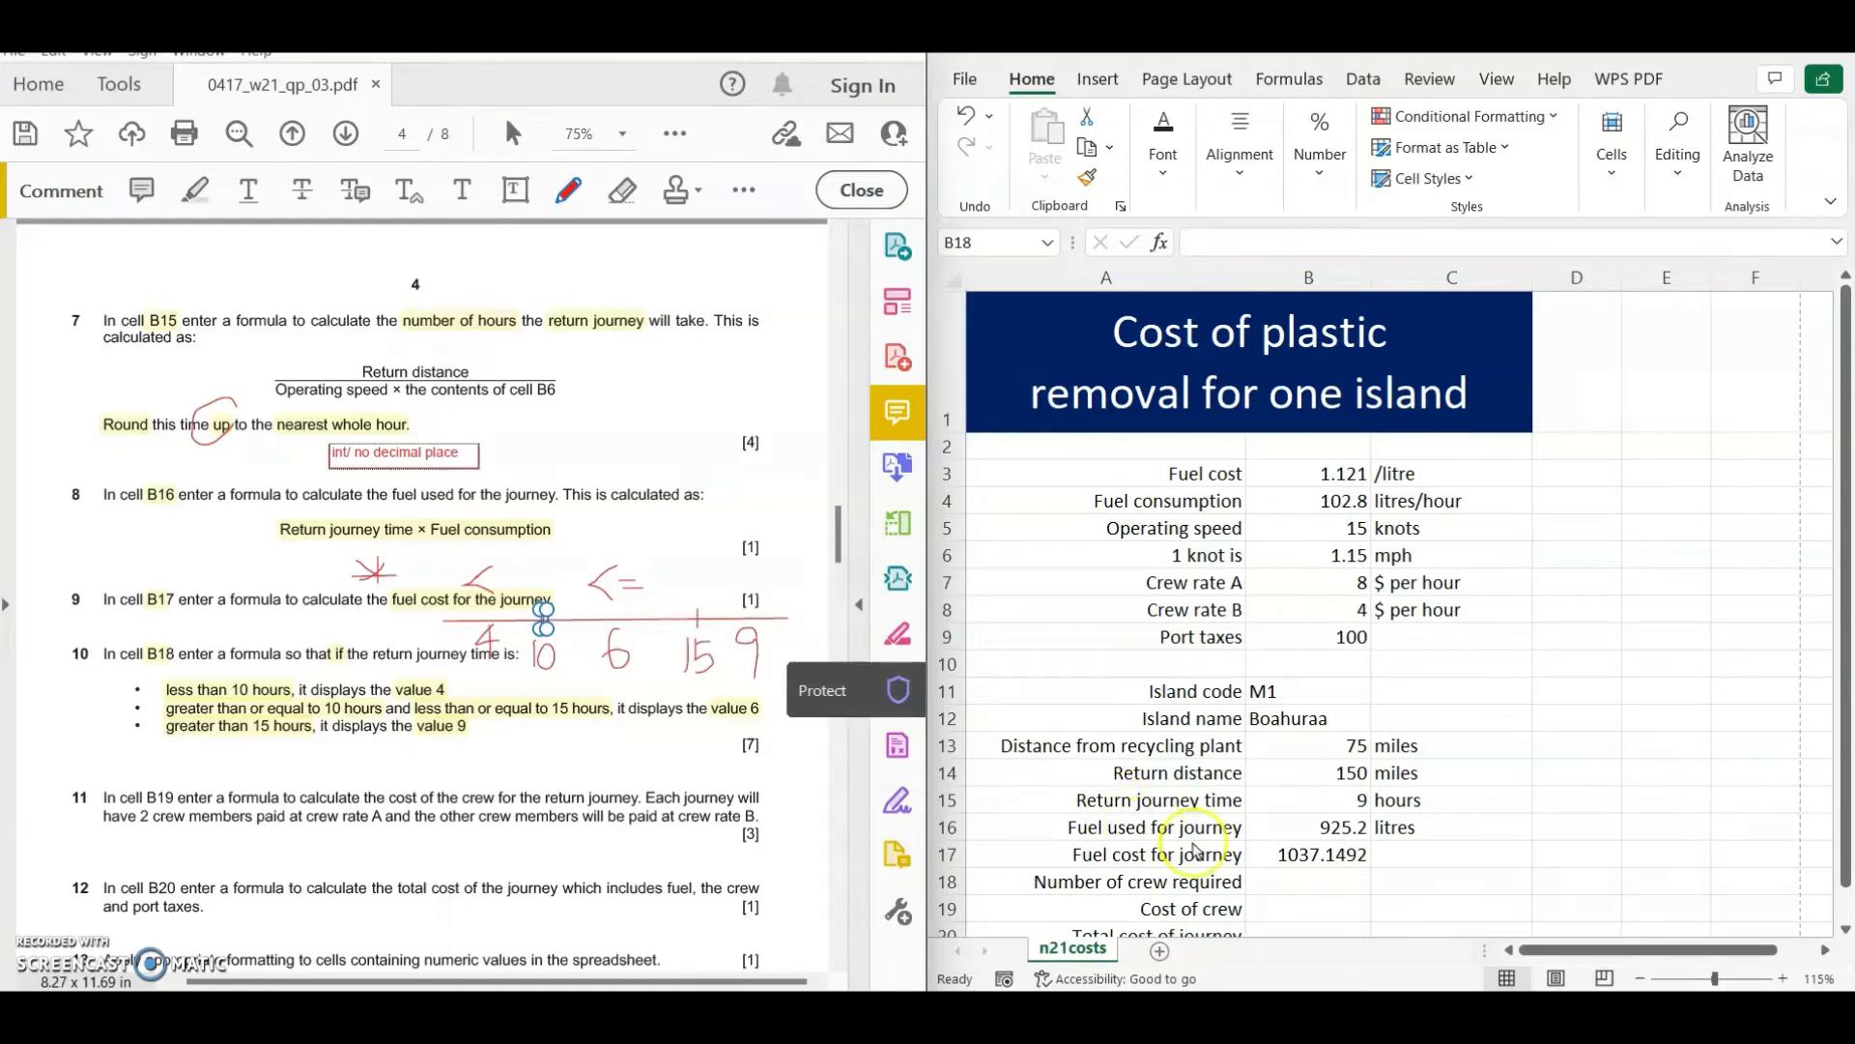
# - Start a nested IF formula in B18 that returns 4 when B15<10 and otherwise tests B15 again: =IF(B15<10, 4, if(B15
pyautogui.click(1312, 881)
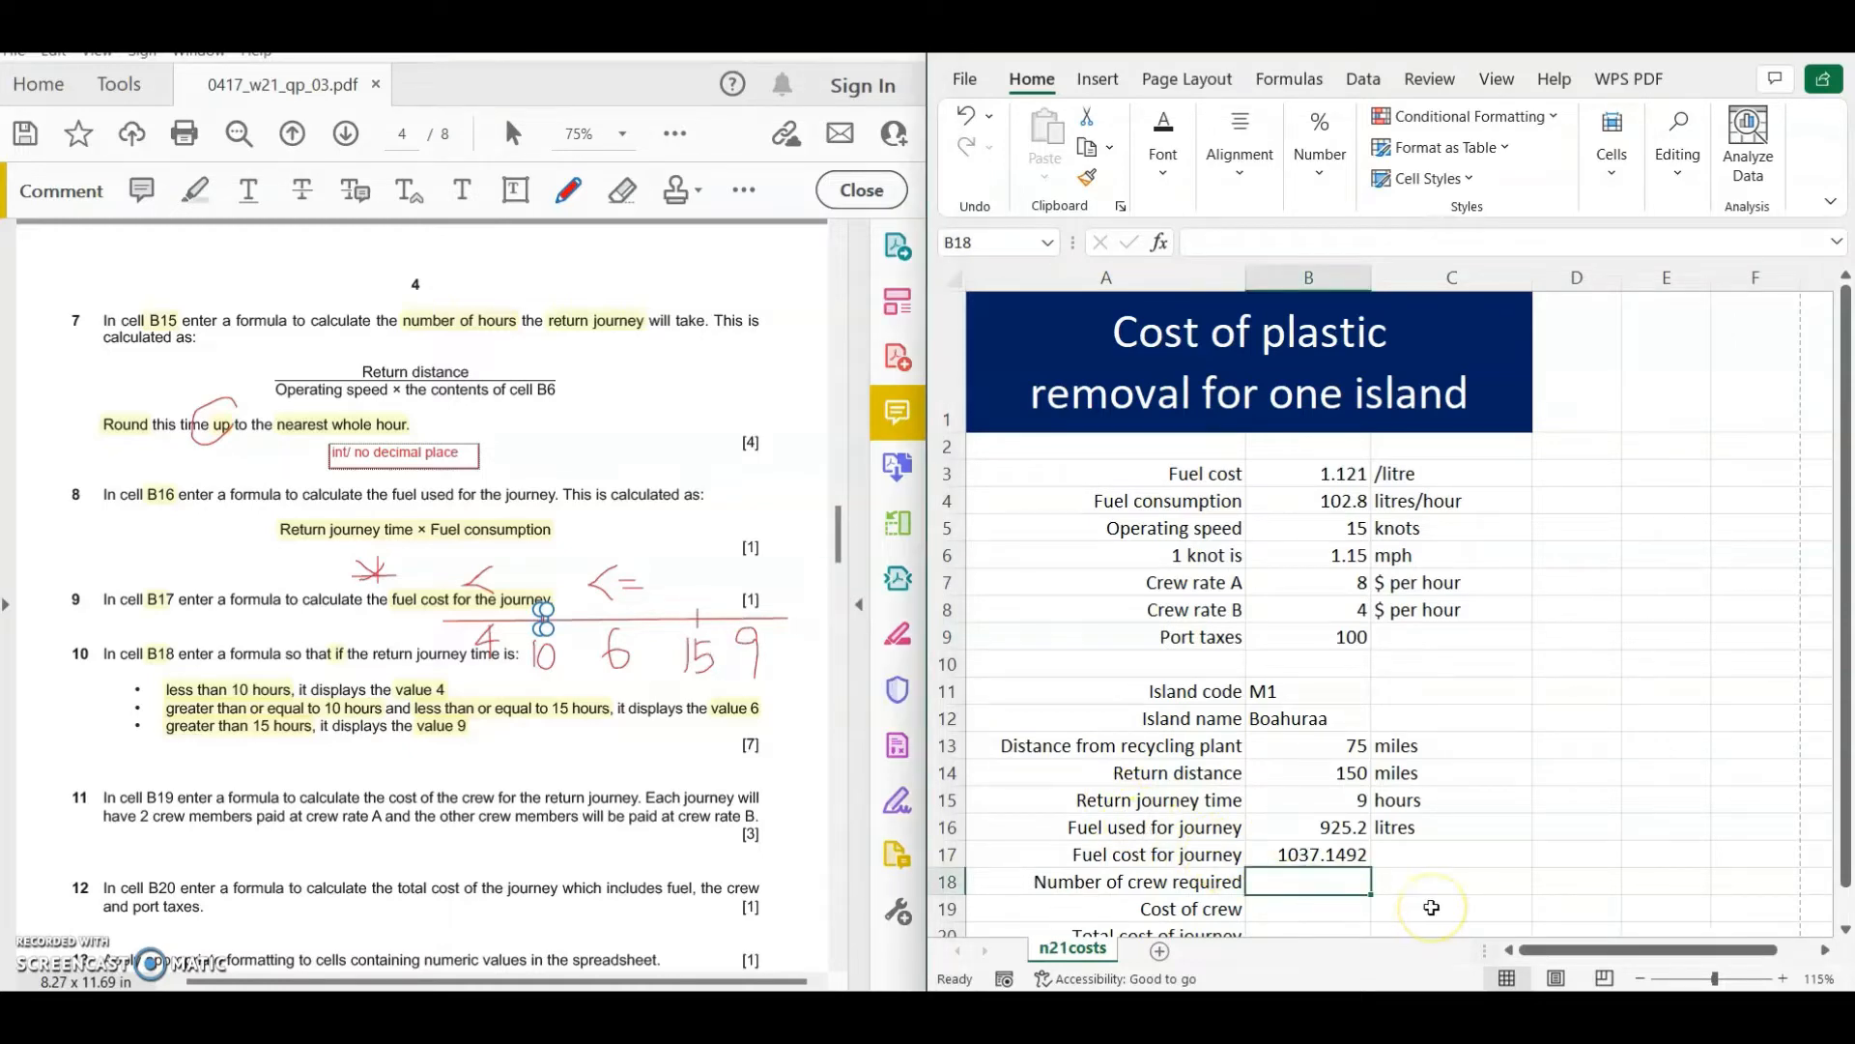
pyautogui.write('=IF(')
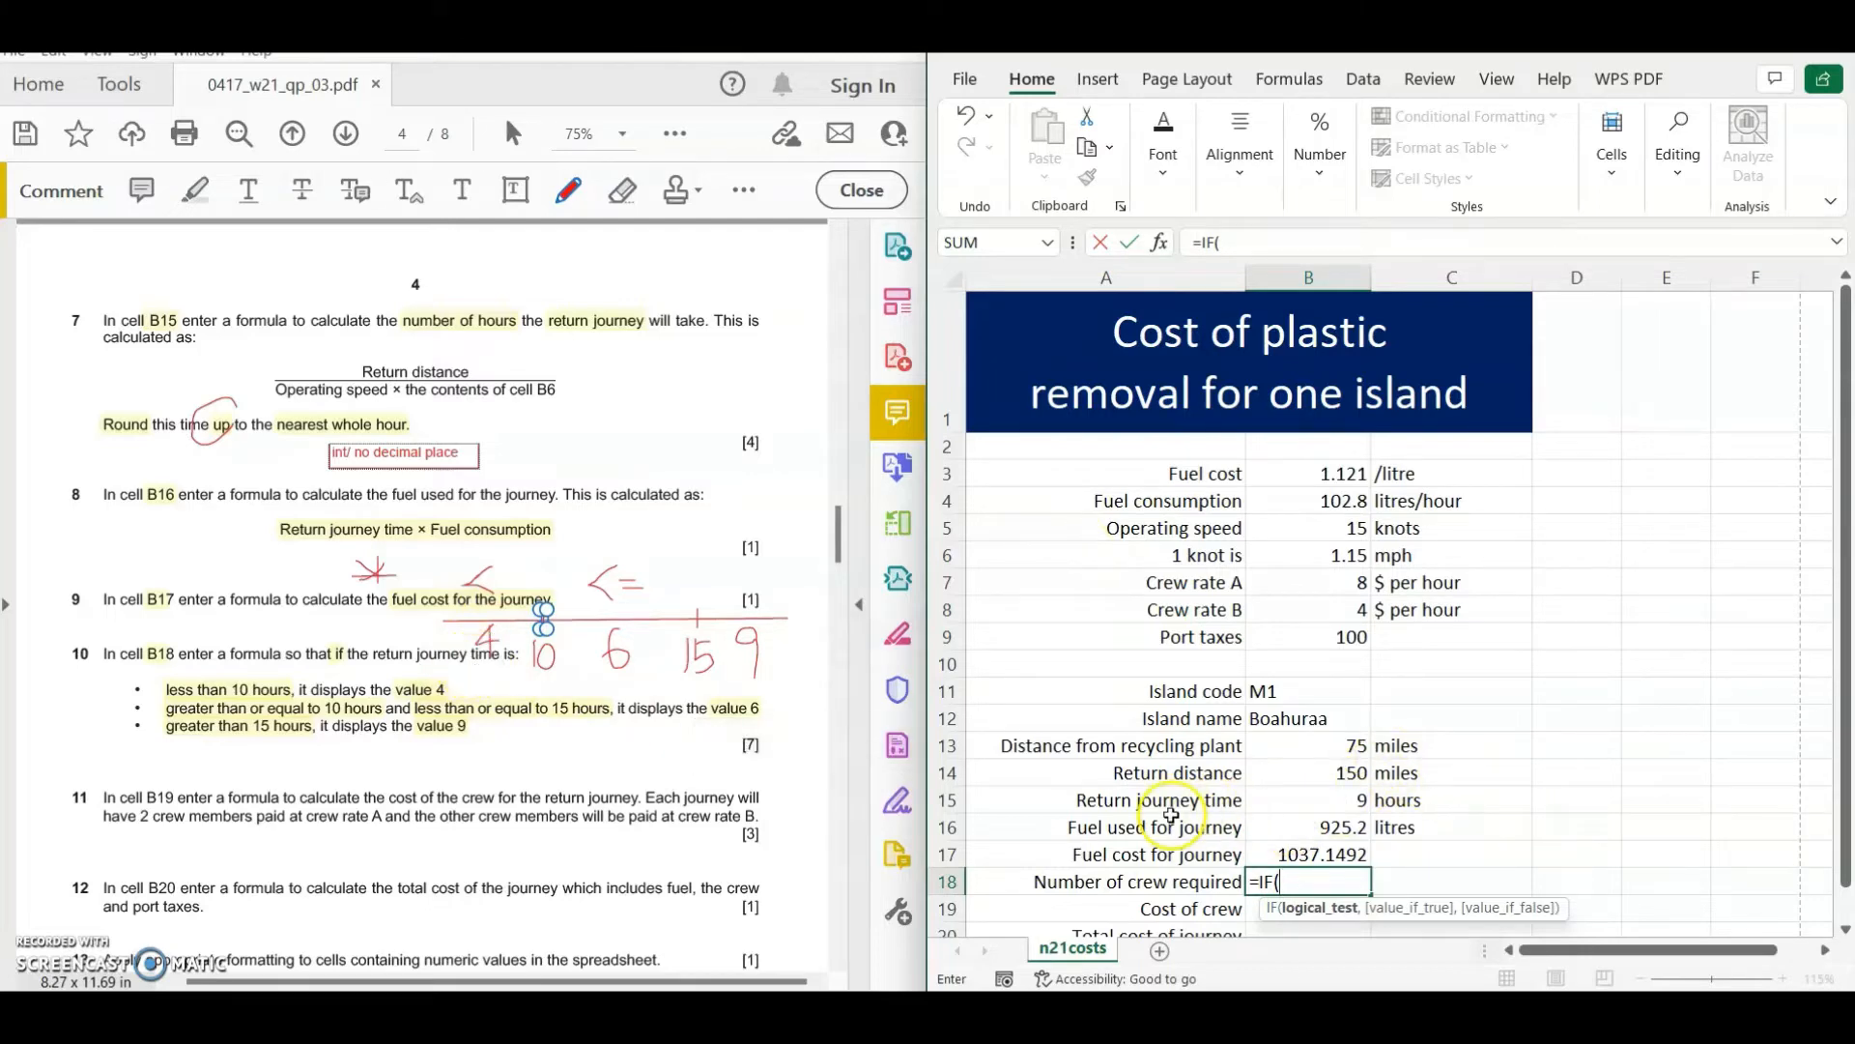
pyautogui.click(1262, 801)
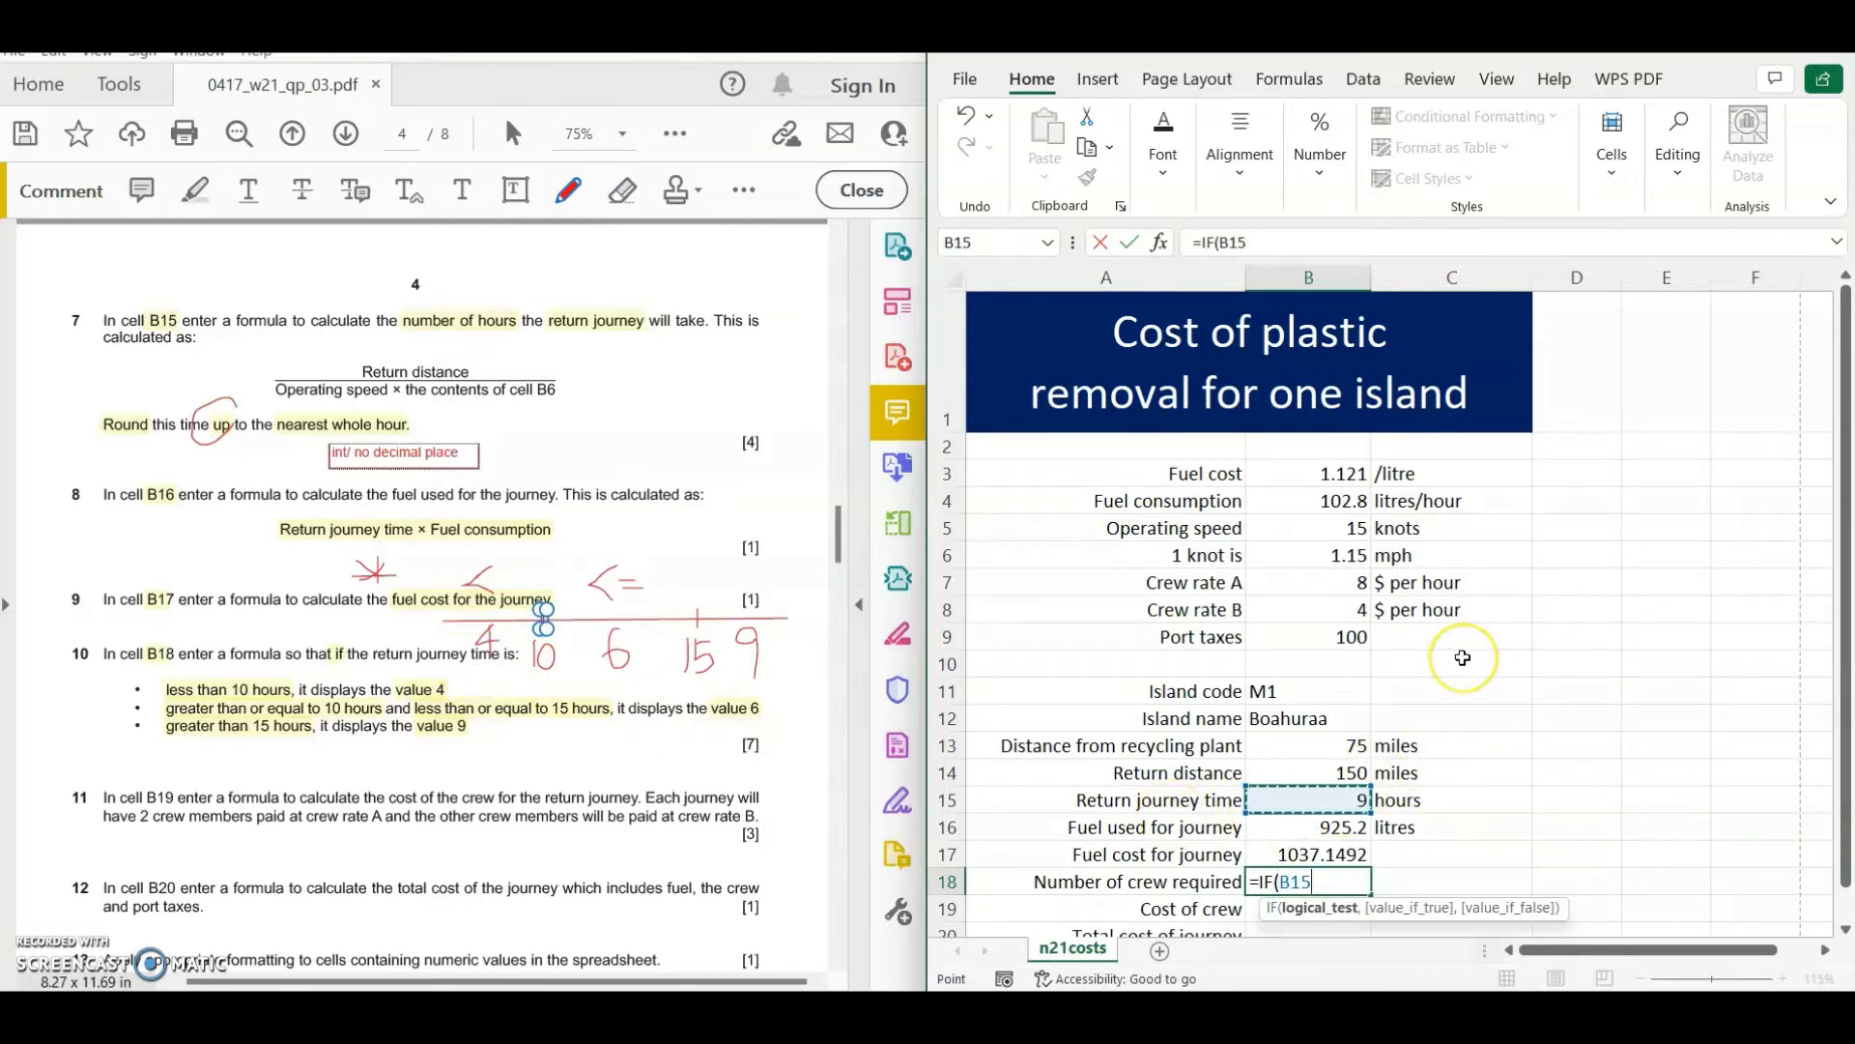
pyautogui.write('<')
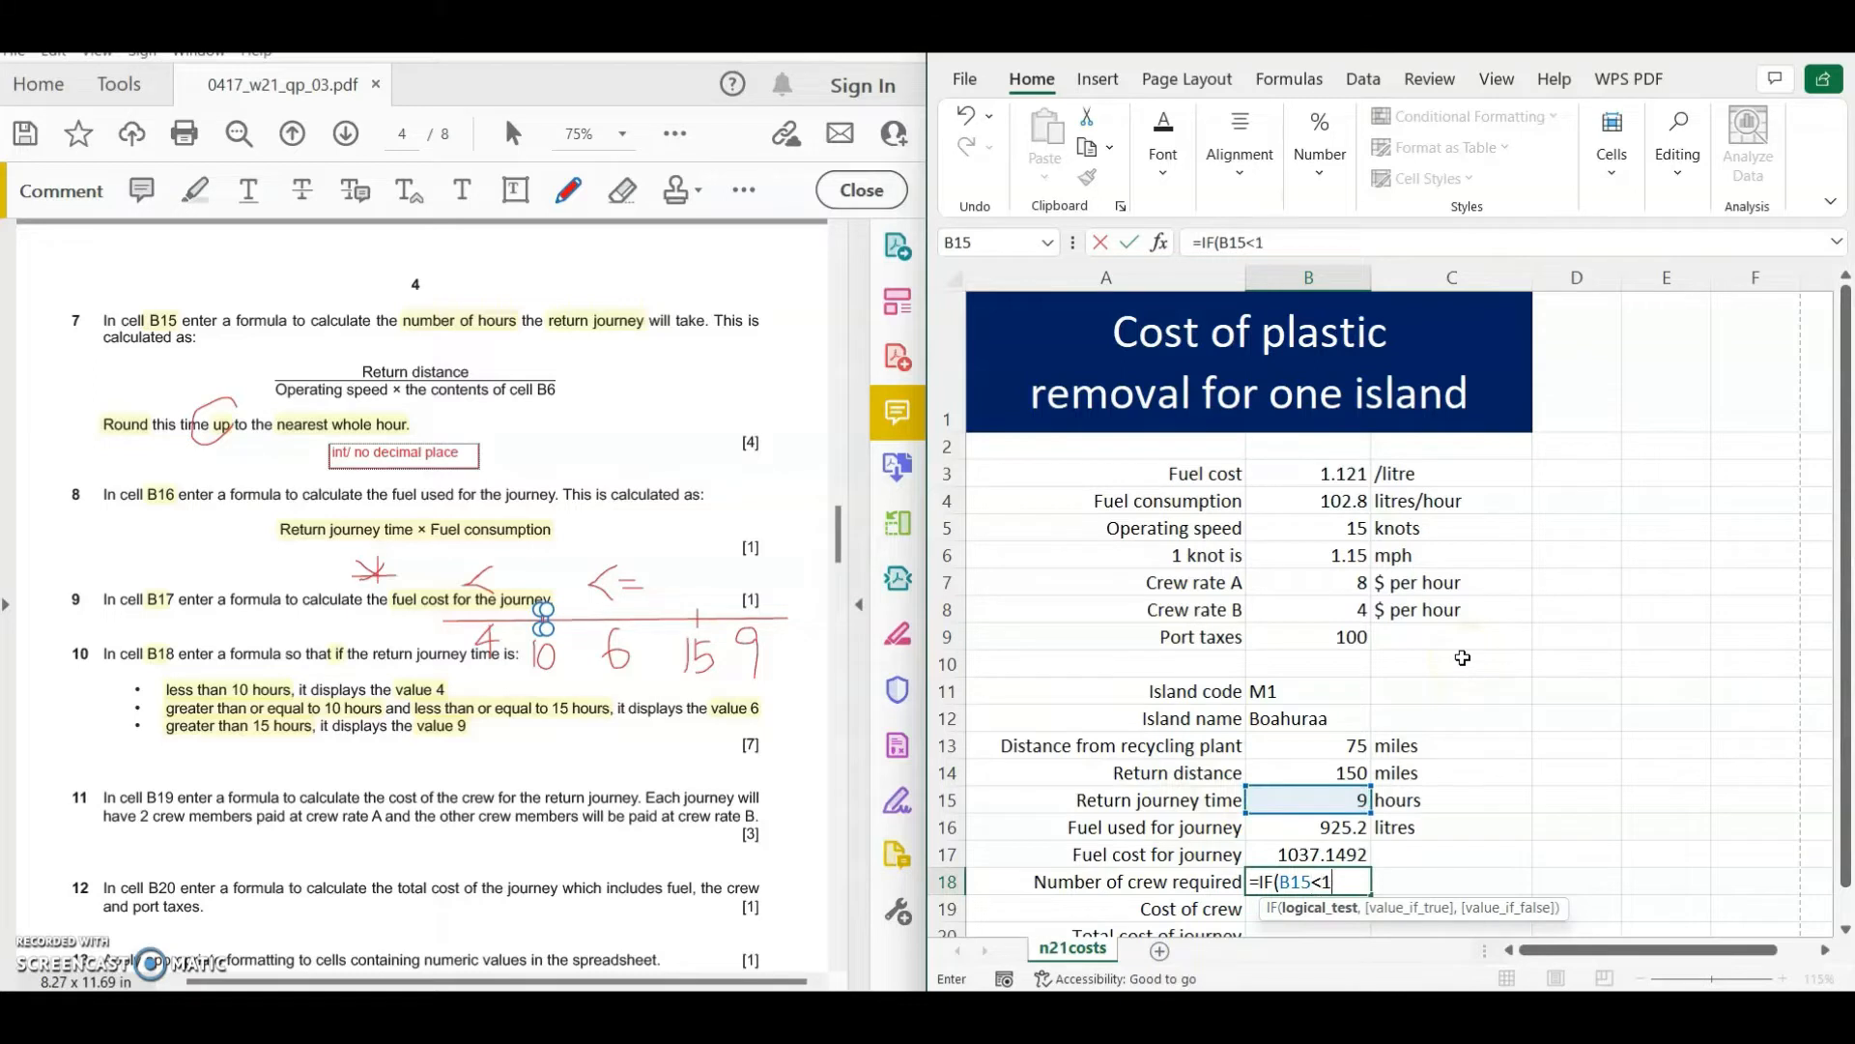
pyautogui.write('10, ')
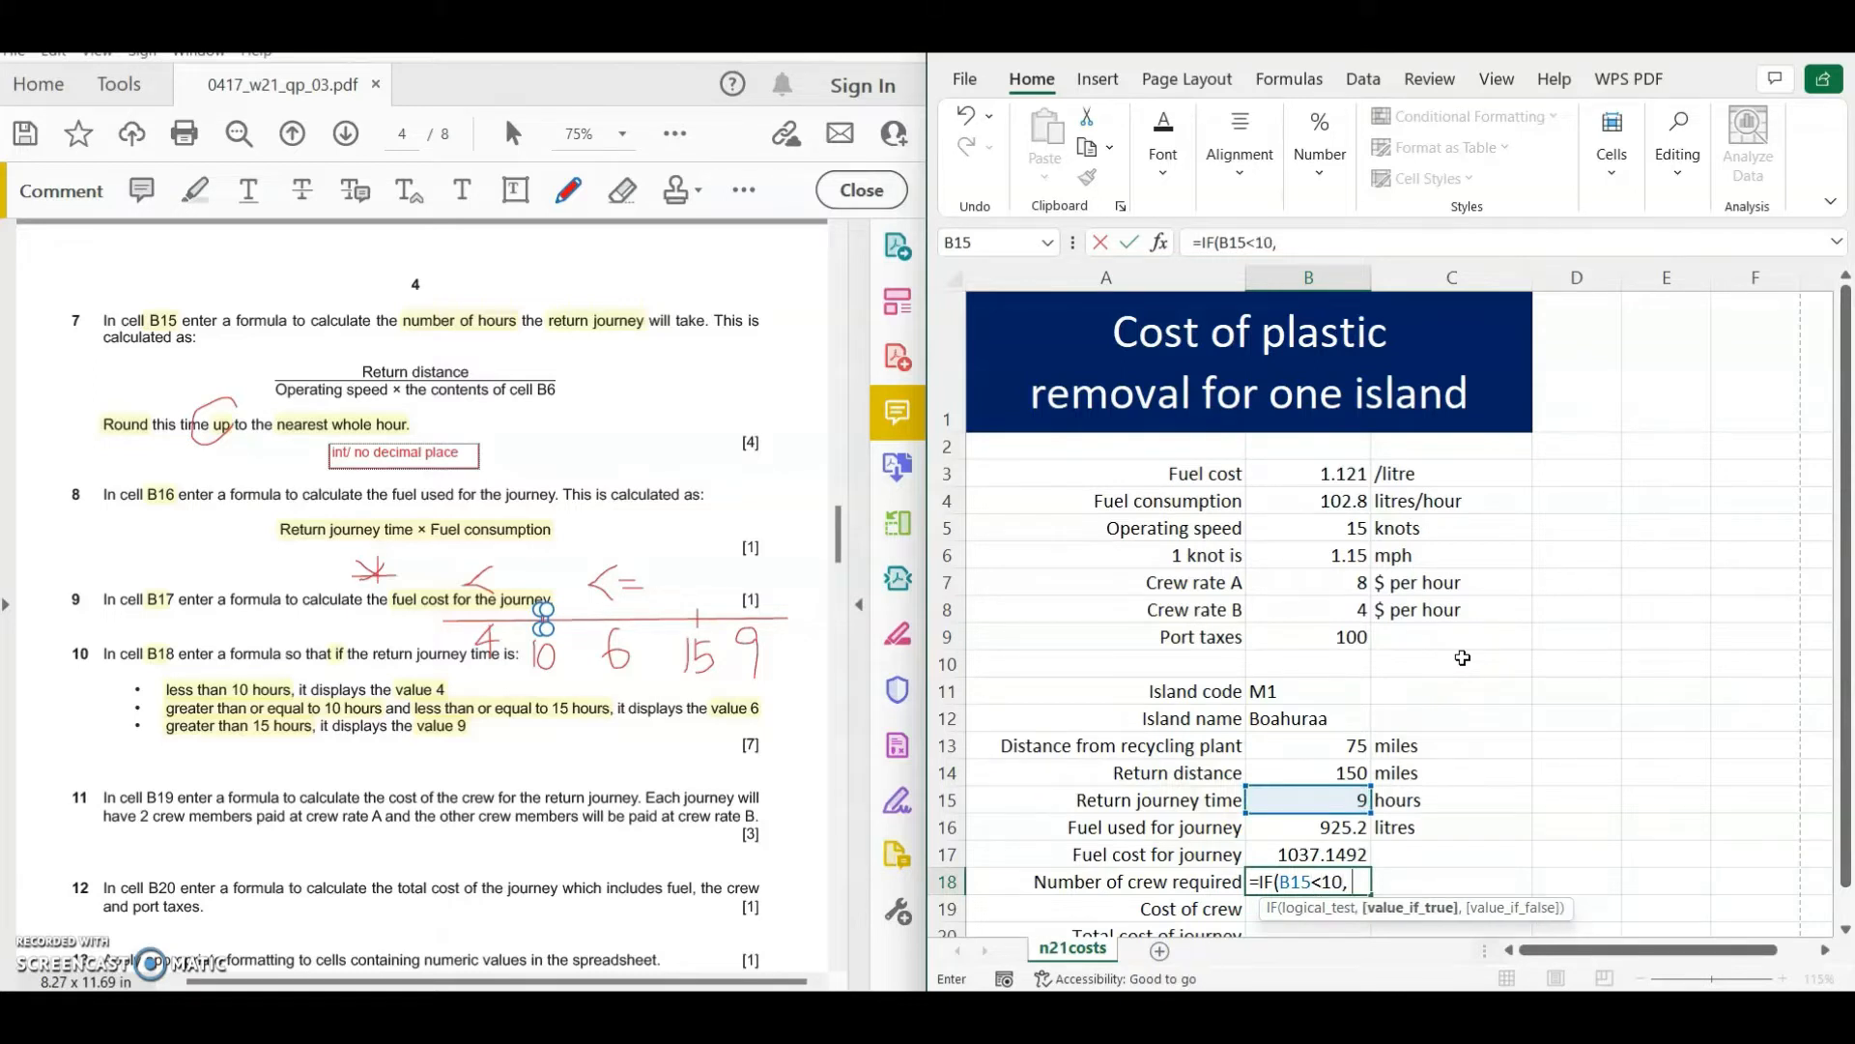
pyautogui.write('4,')
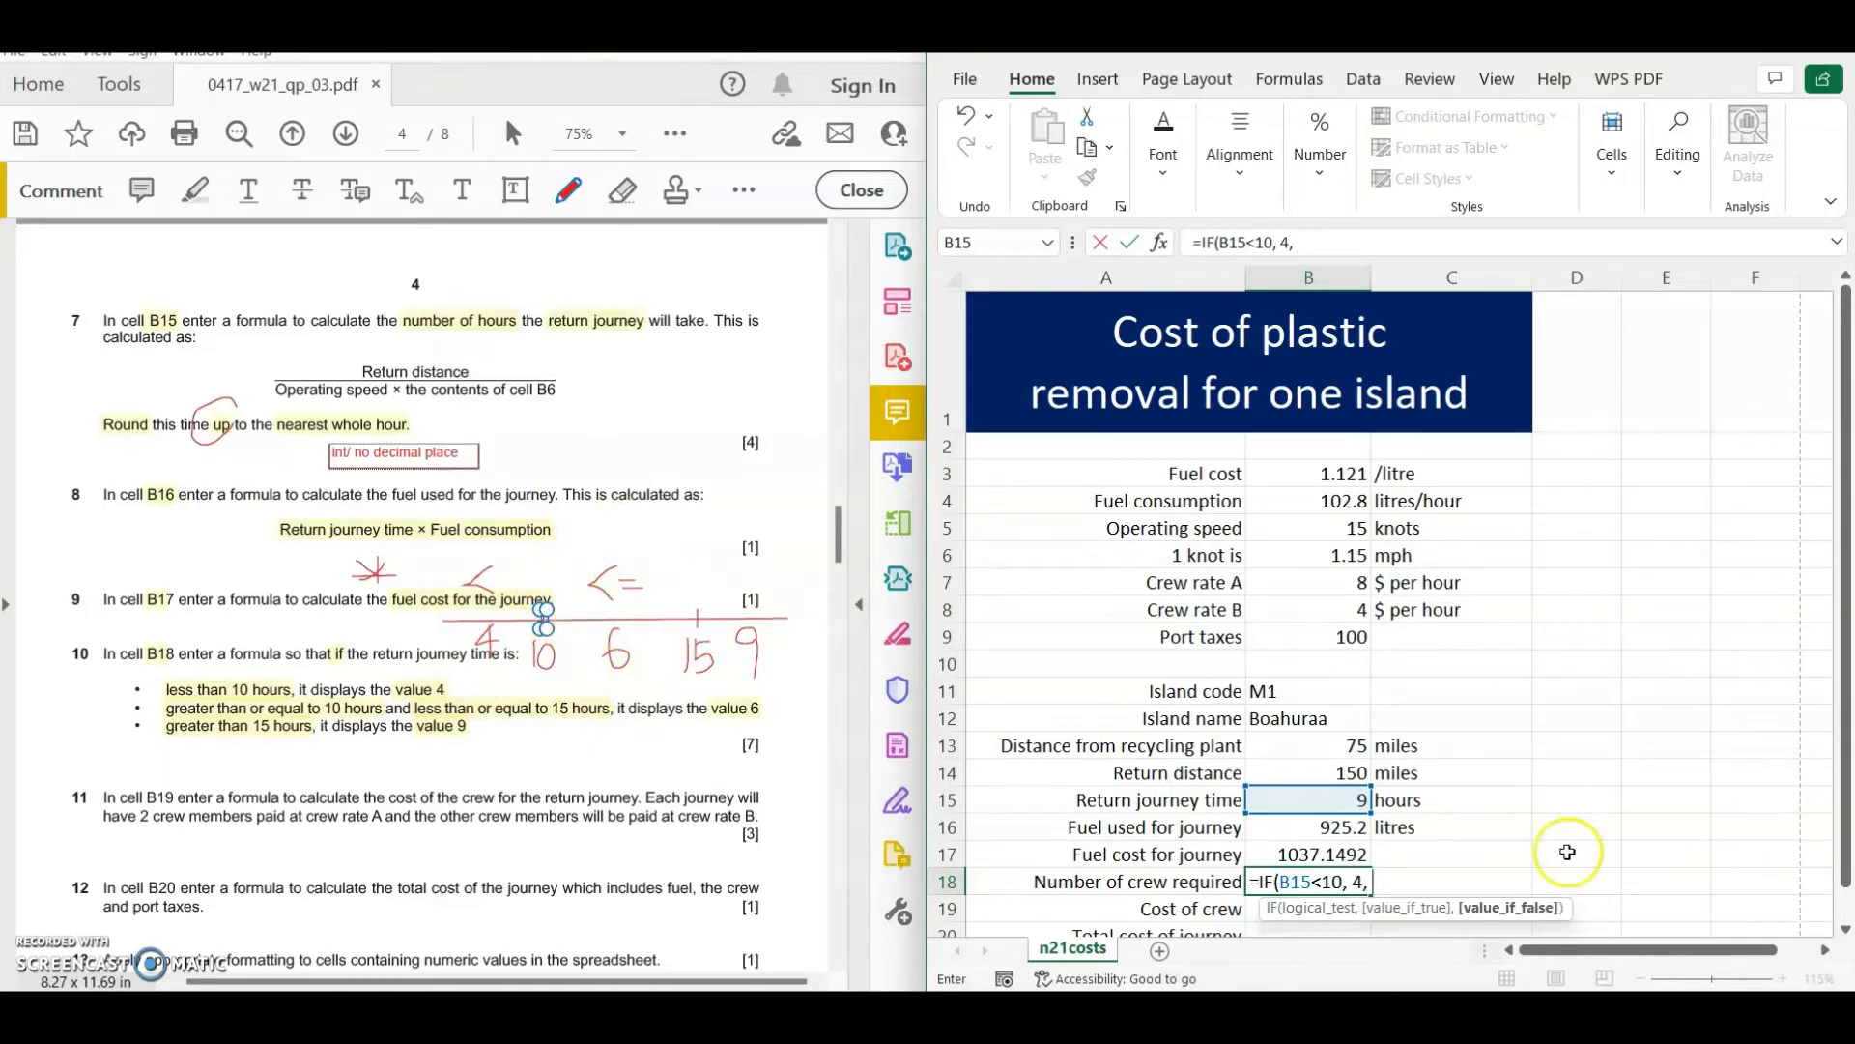
pyautogui.write('if(')
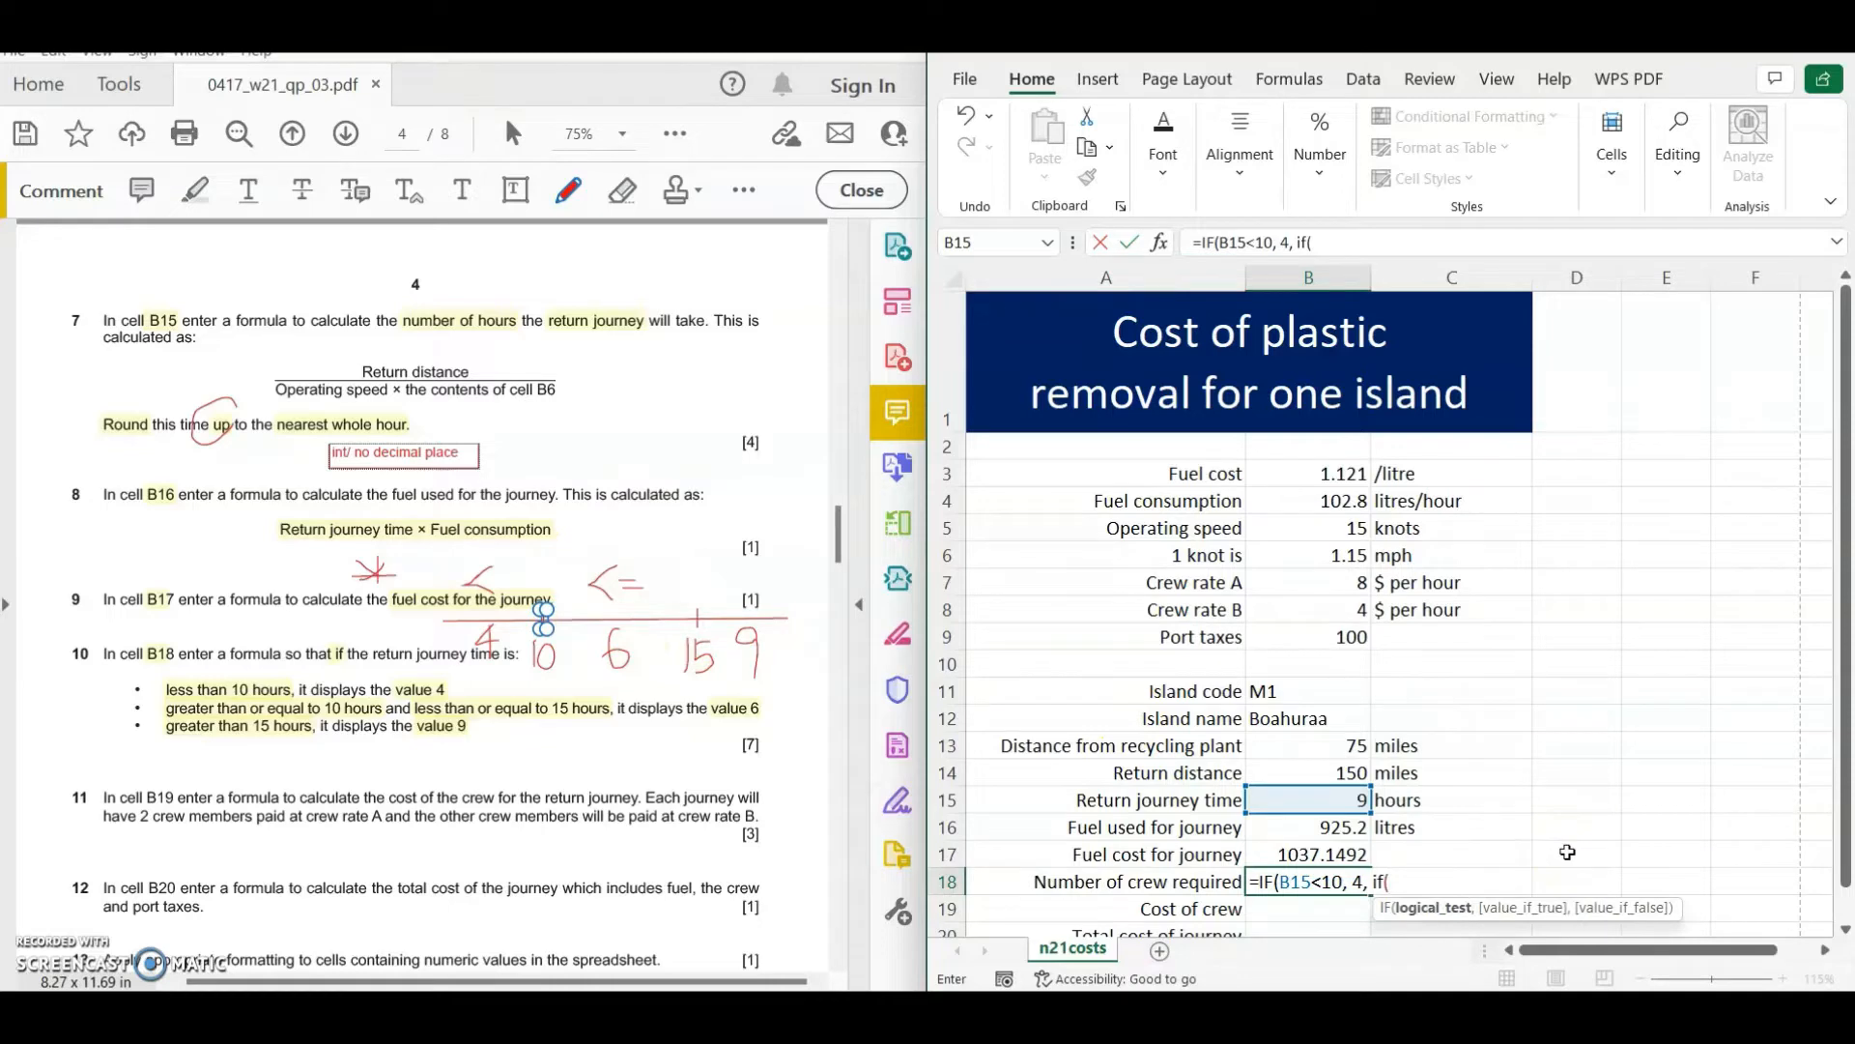
pyautogui.click(1295, 801)
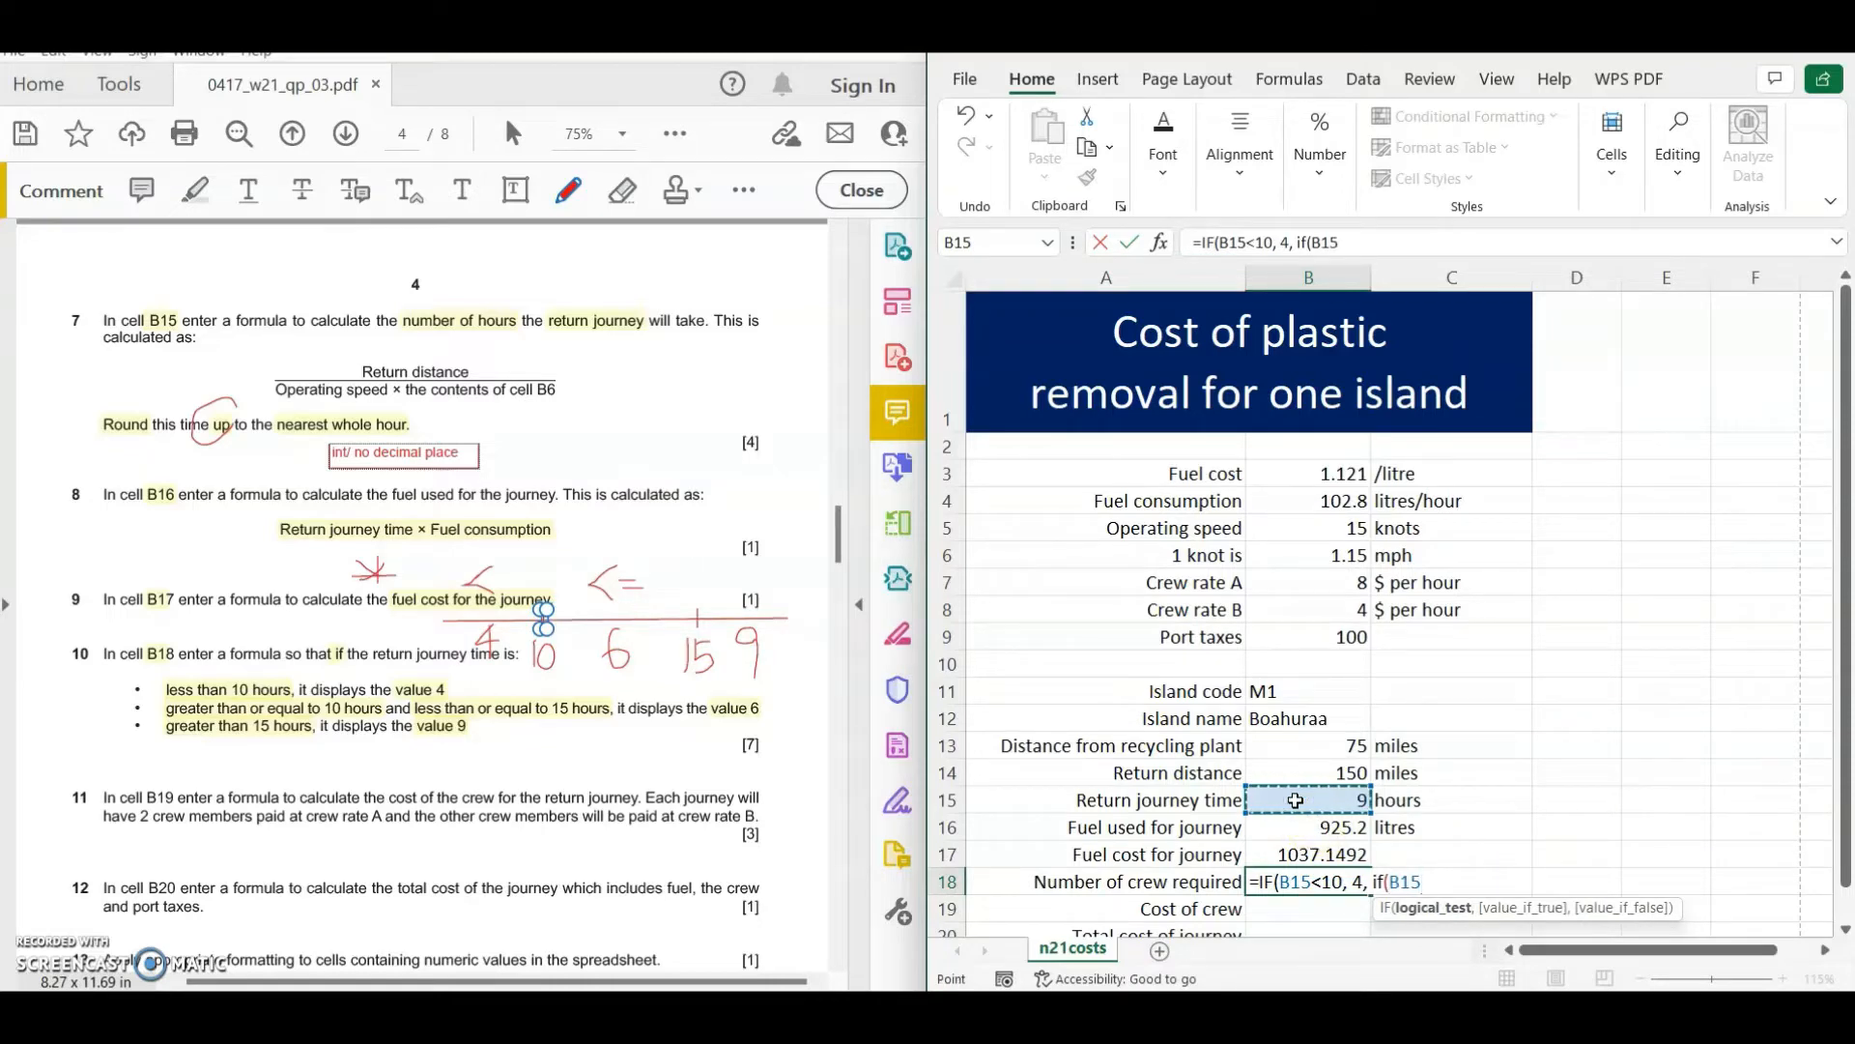
# - Complete the number of crew formula in B18 as =IF(B15<10, 4, if(B15<=15, 6, 9))
pyautogui.write('<=15,')
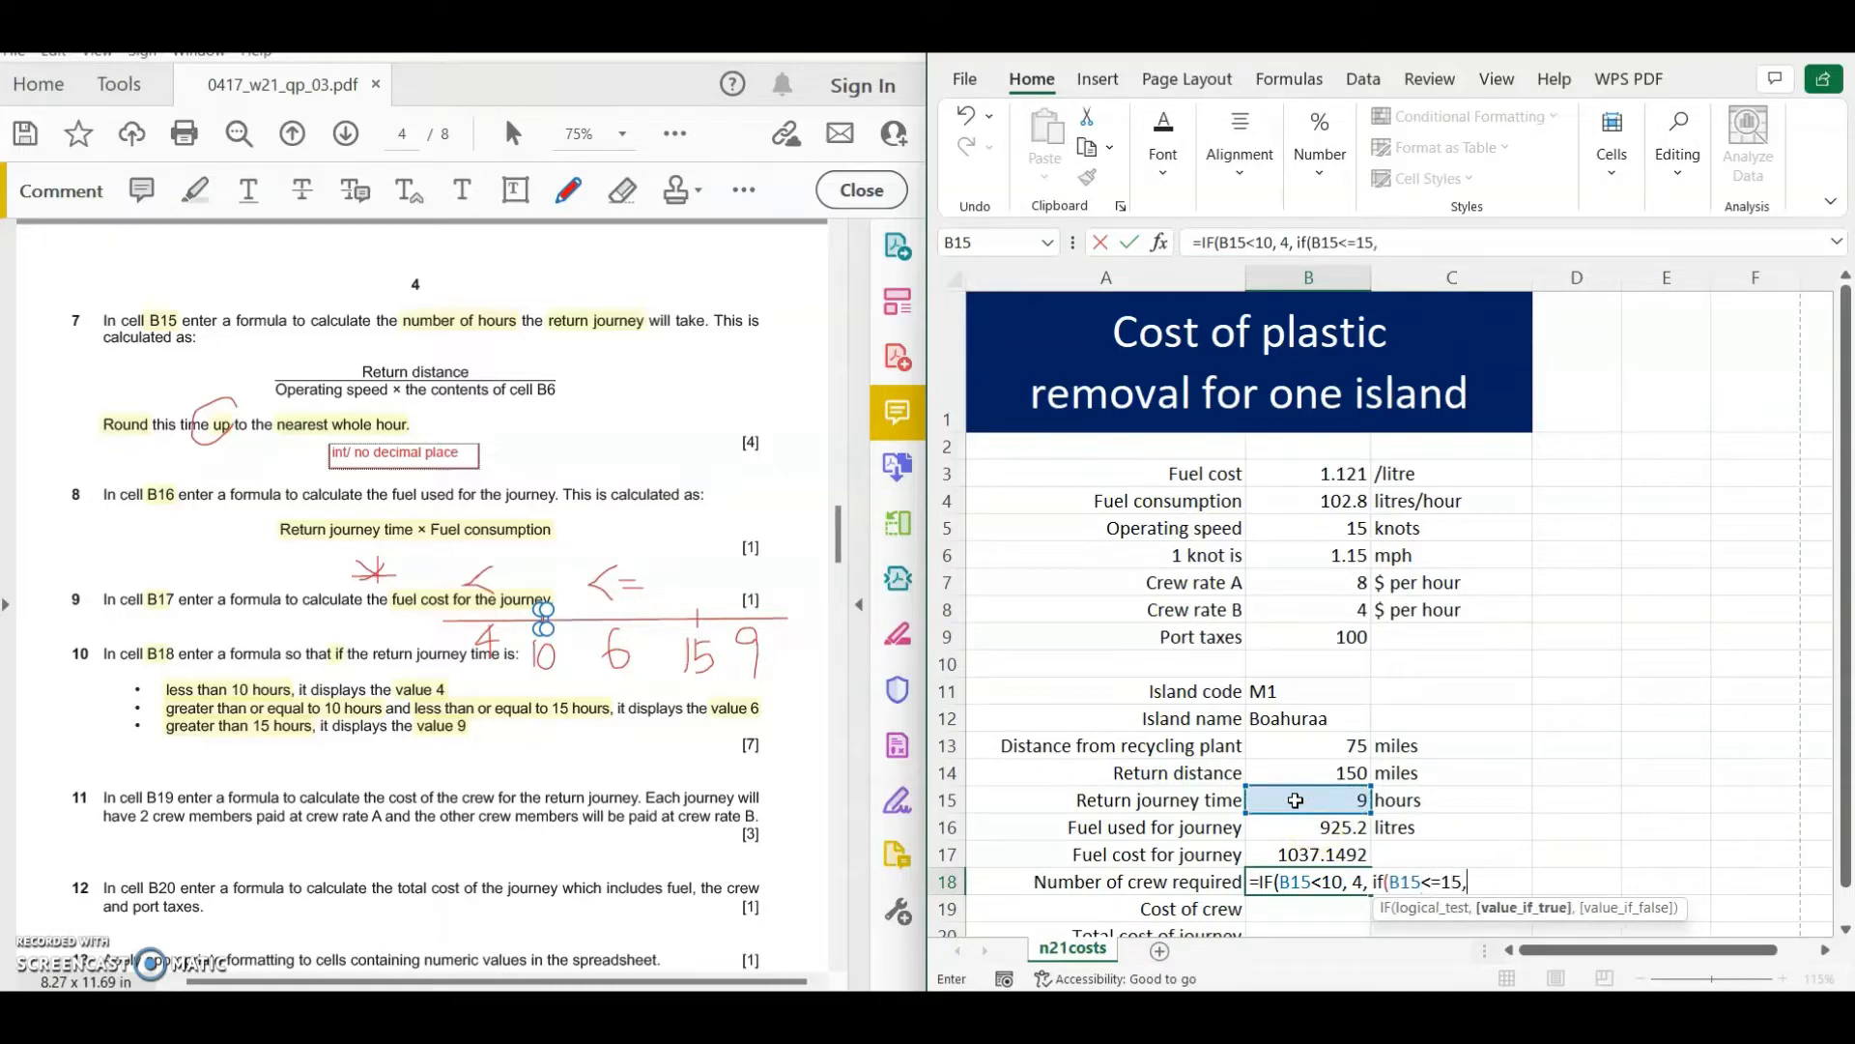
pyautogui.write(' 6,')
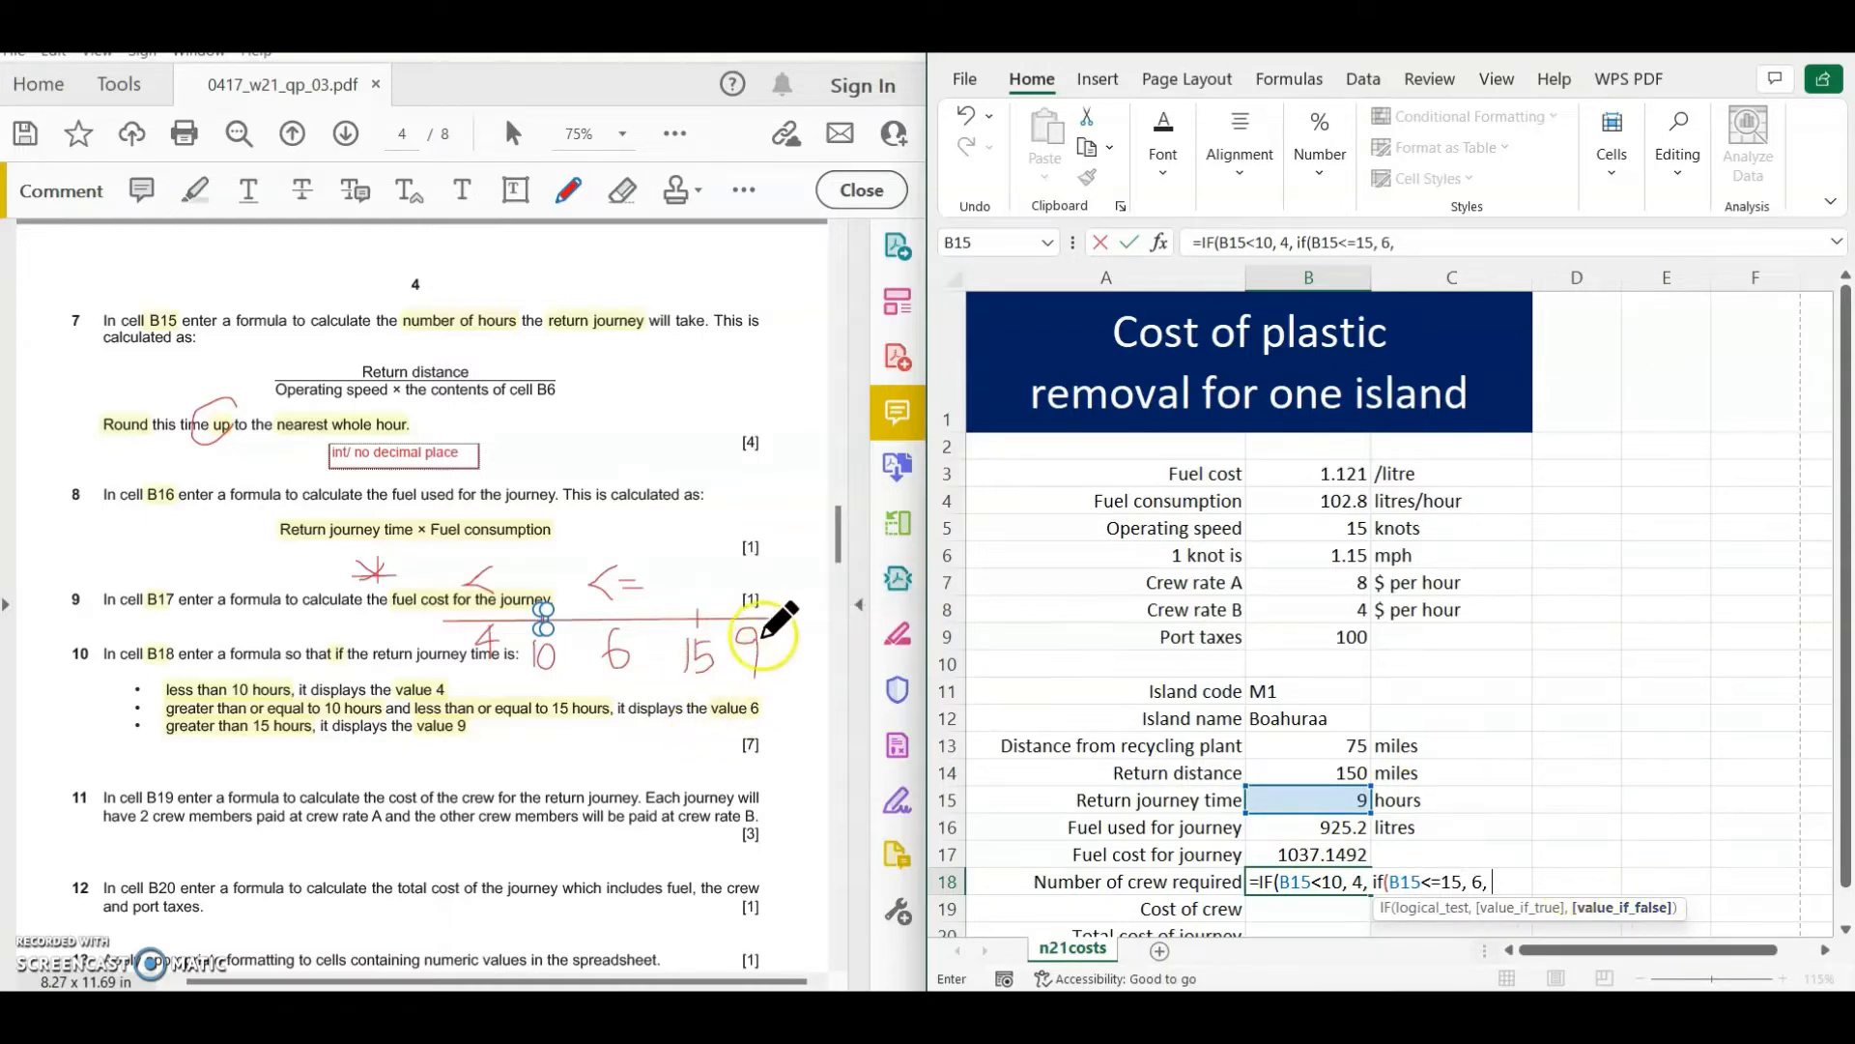
pyautogui.write(' 9')
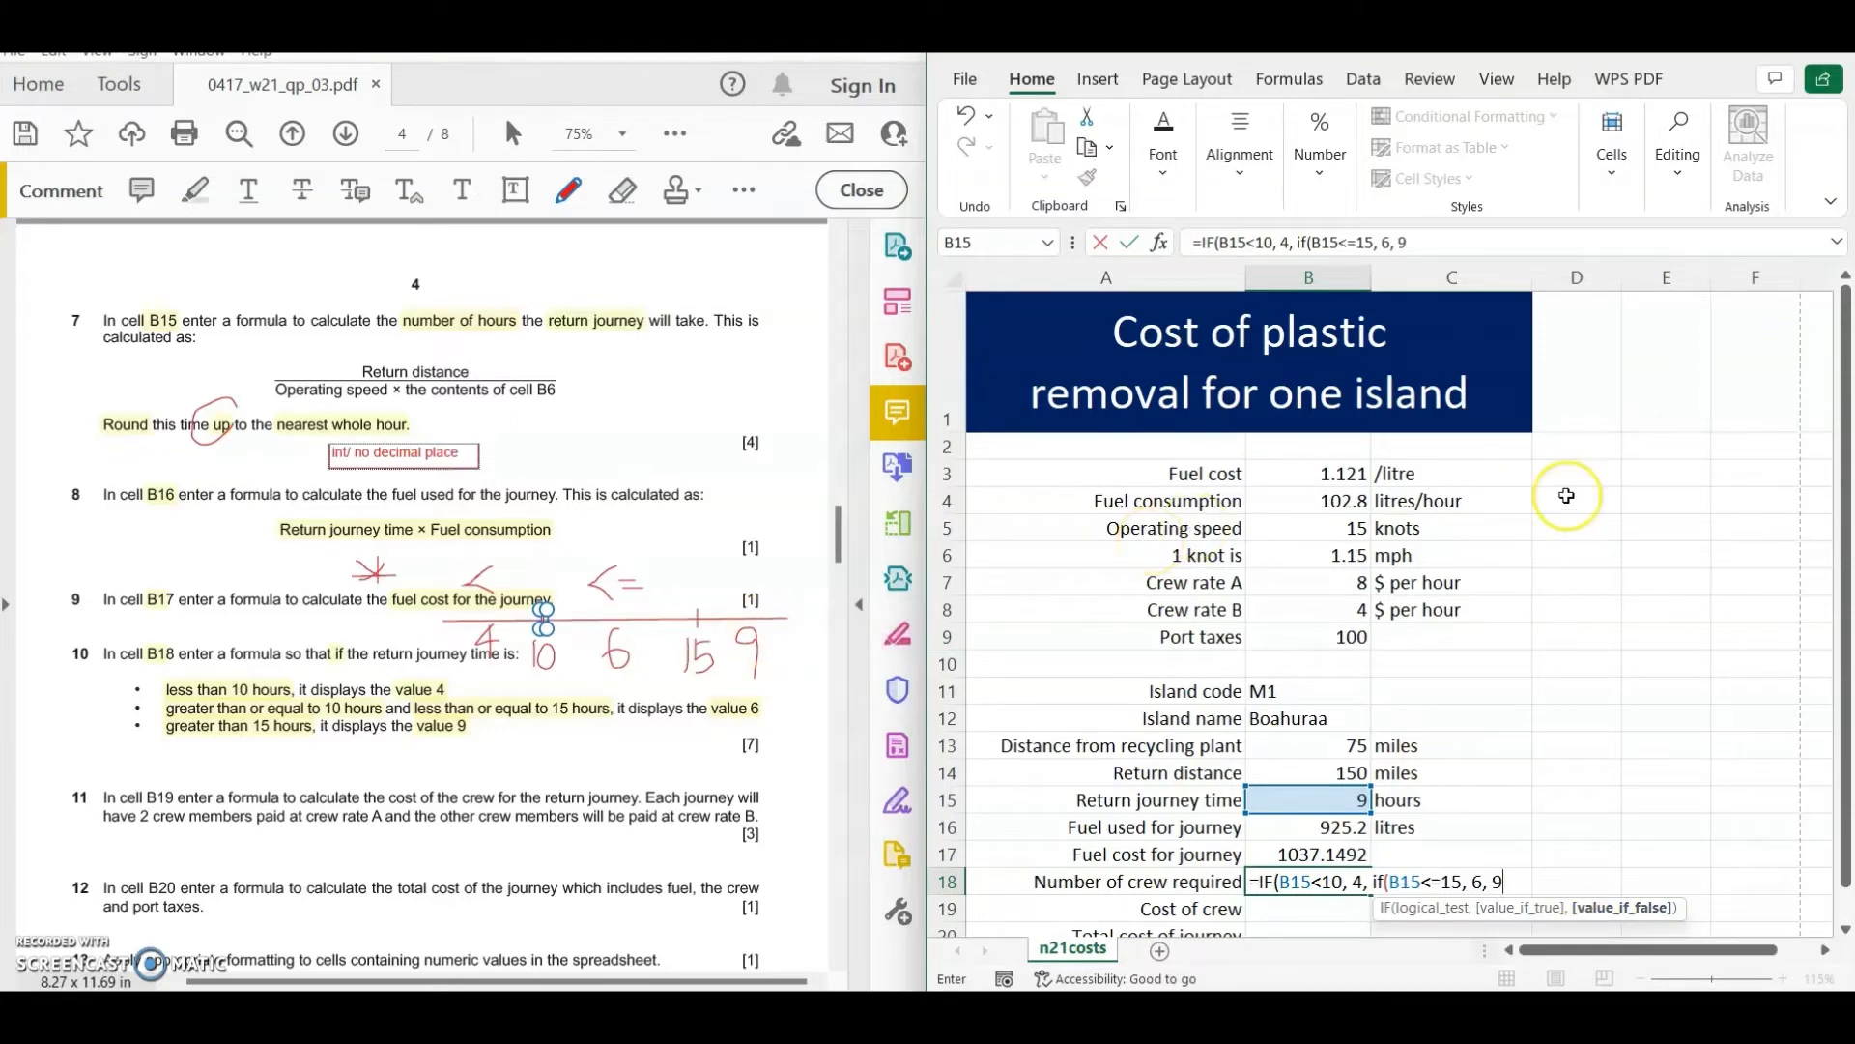
pyautogui.write(')')
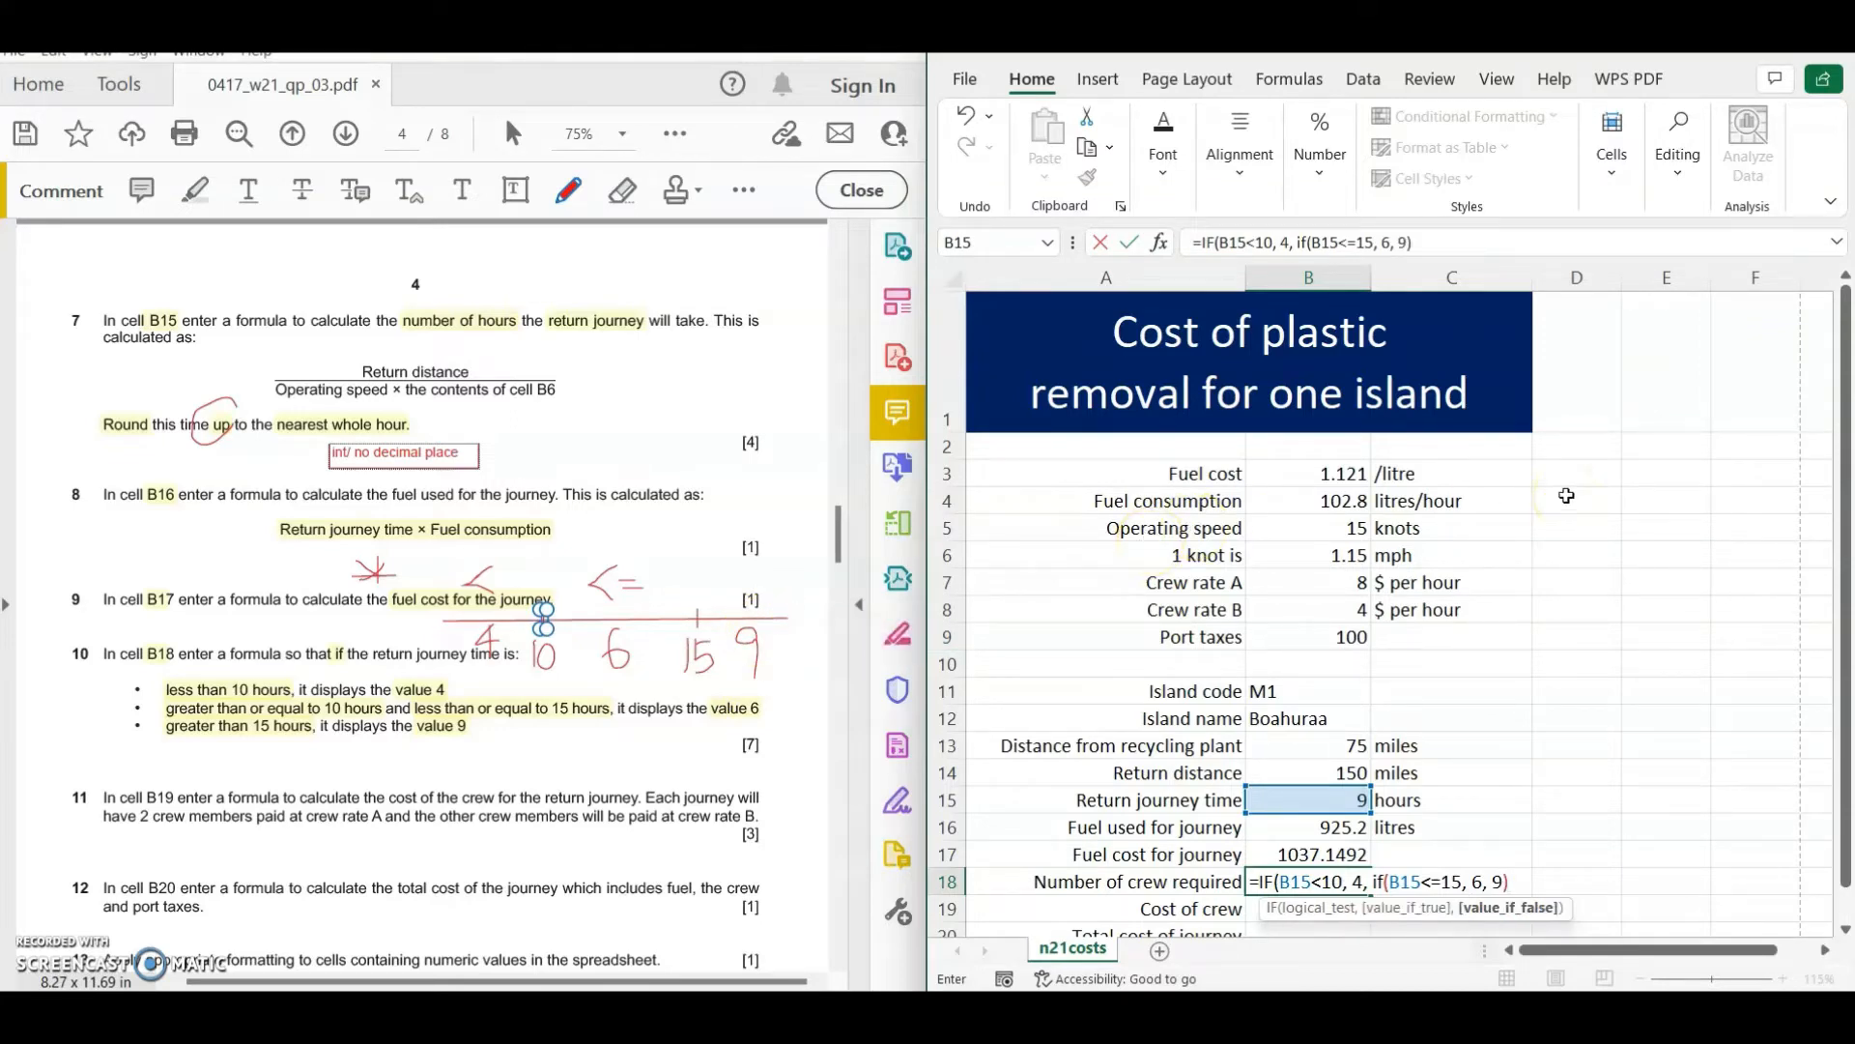
pyautogui.write(')')
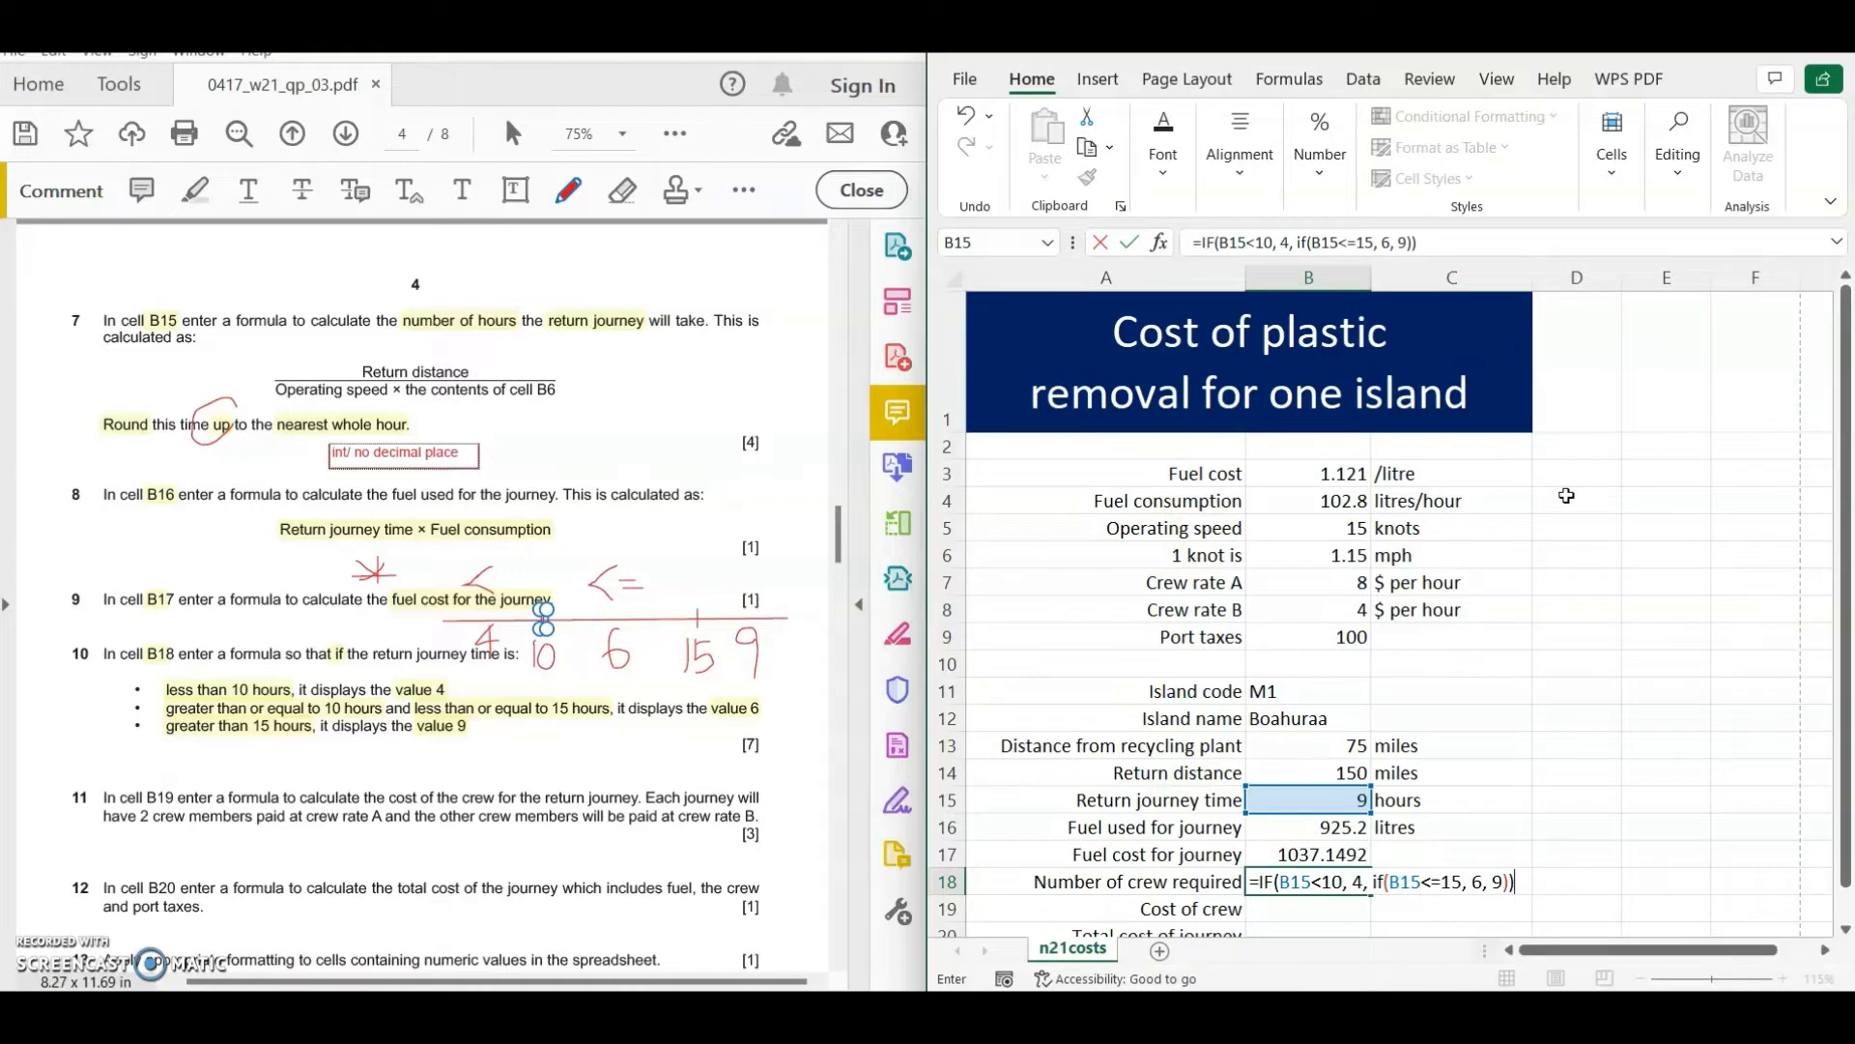
pyautogui.scroll(-2, 1567, 498)
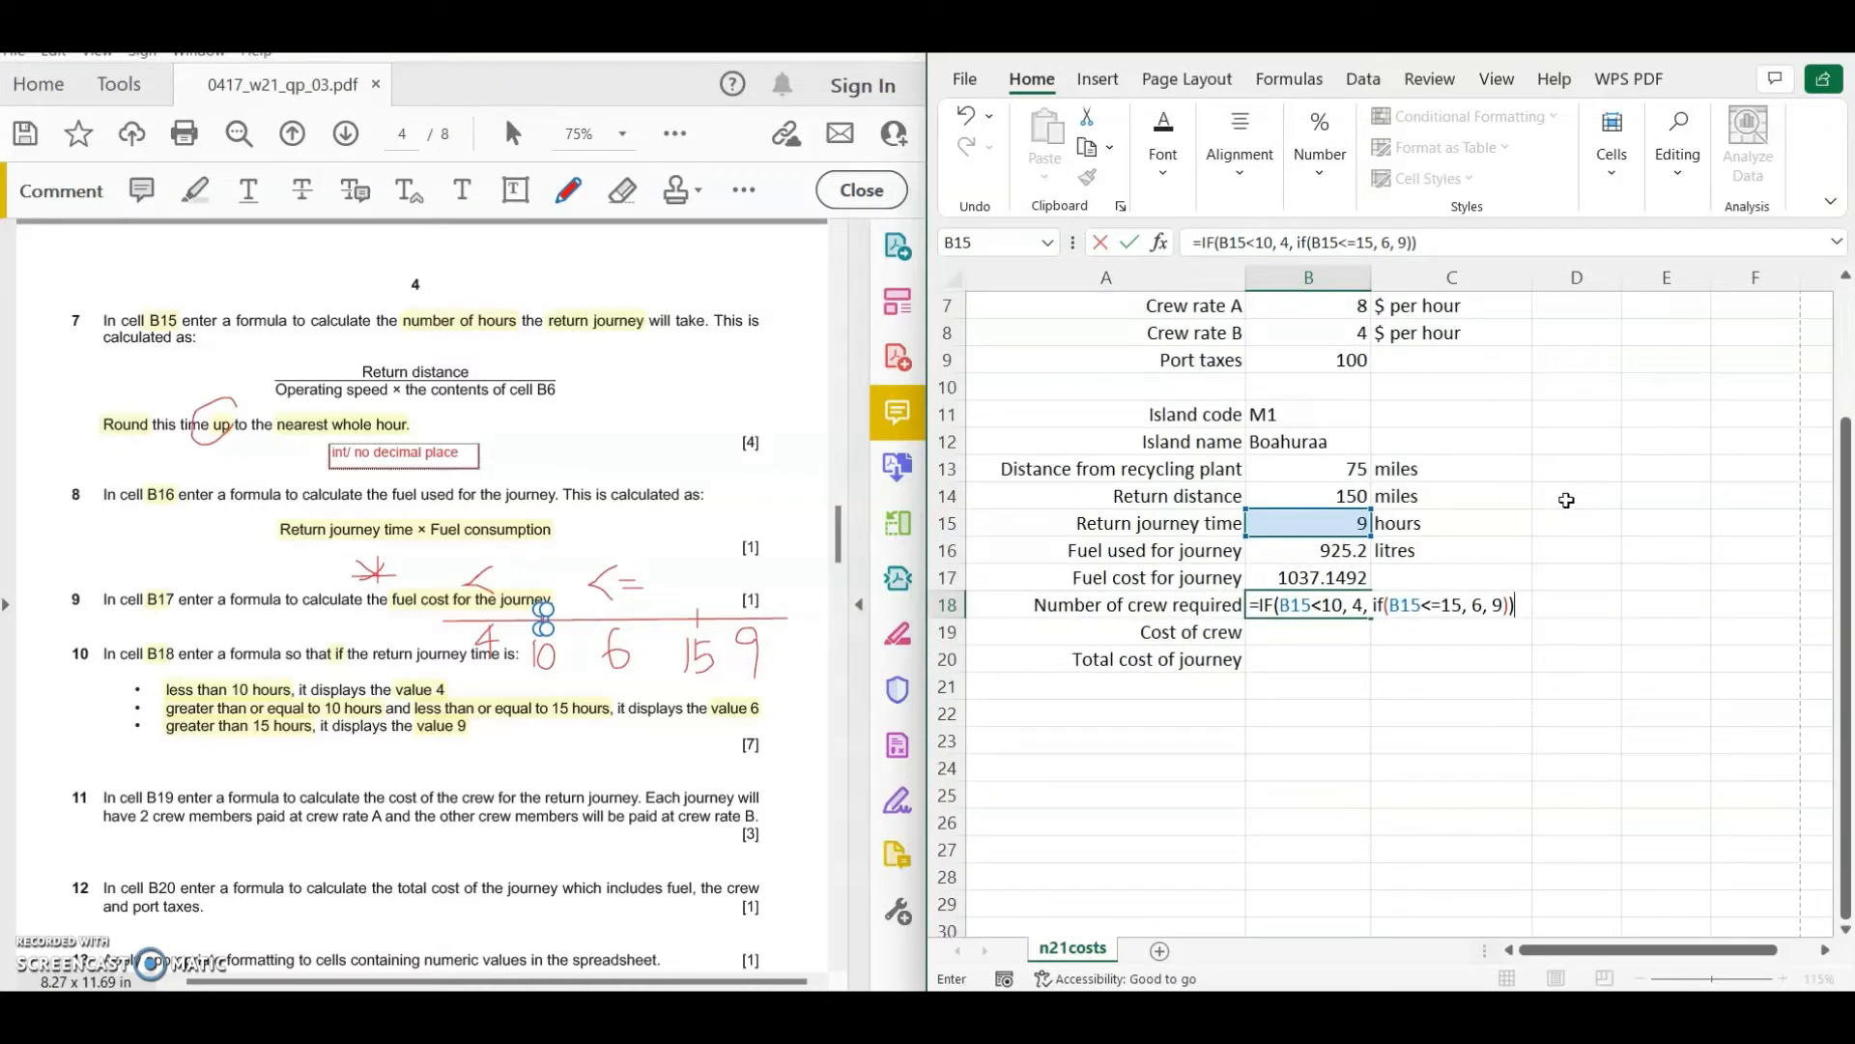
pyautogui.press('Return')
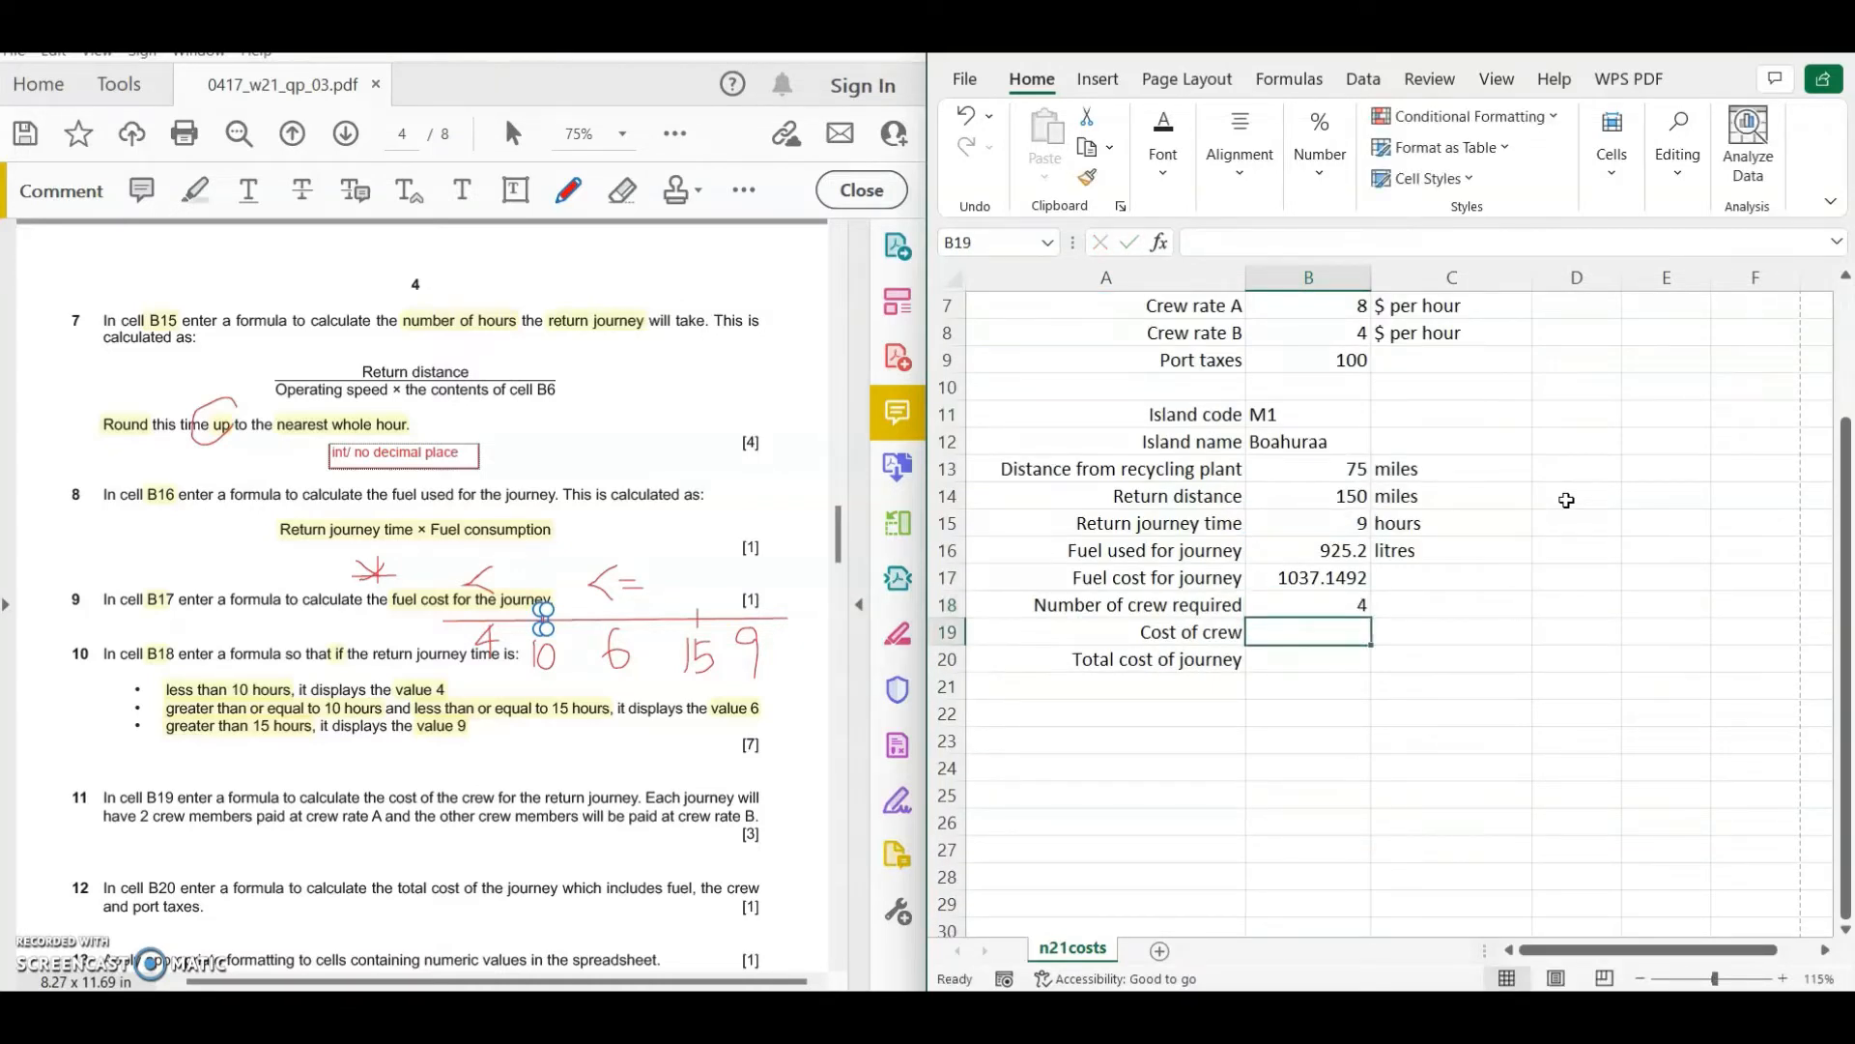
# - Highlight the key phrases of question 11 in the PDF: B19, cost of the crew, 2 crew members paid, rate A, other crew members, paid at crew rate B
pyautogui.scroll(-5, 498, 546)
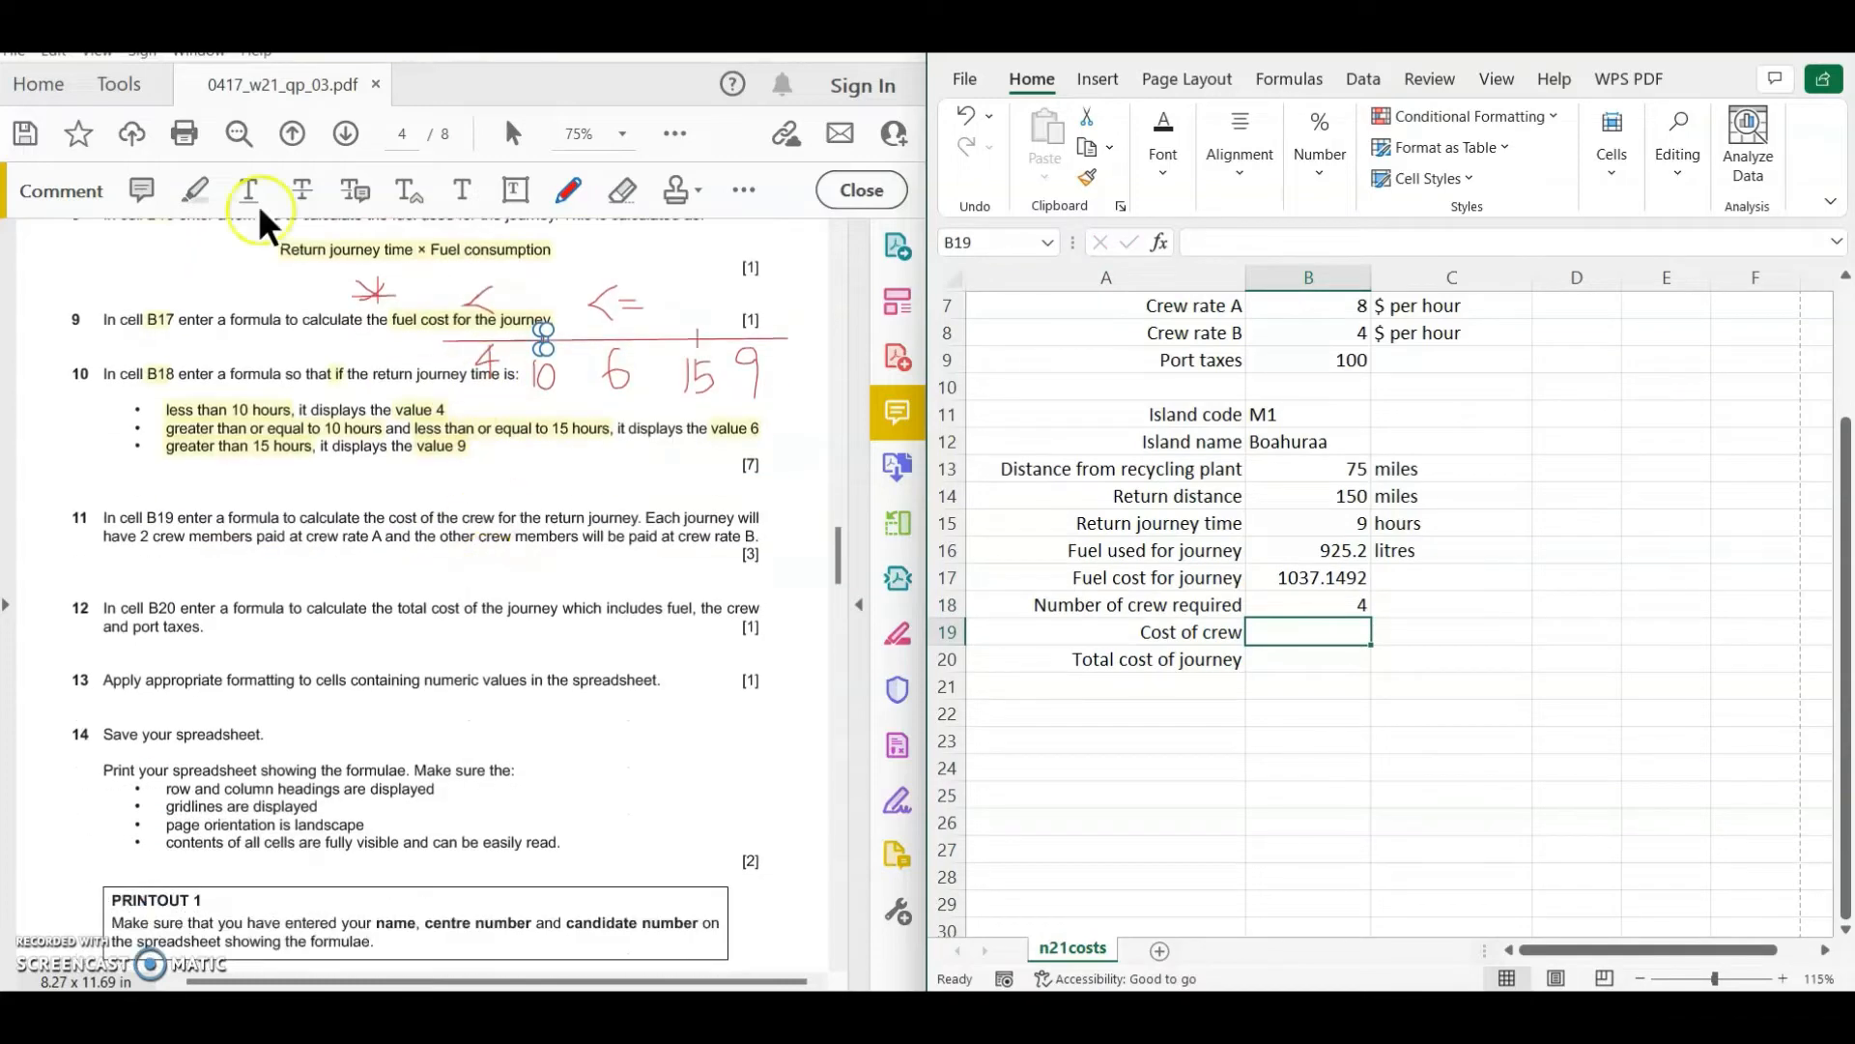
pyautogui.click(190, 192)
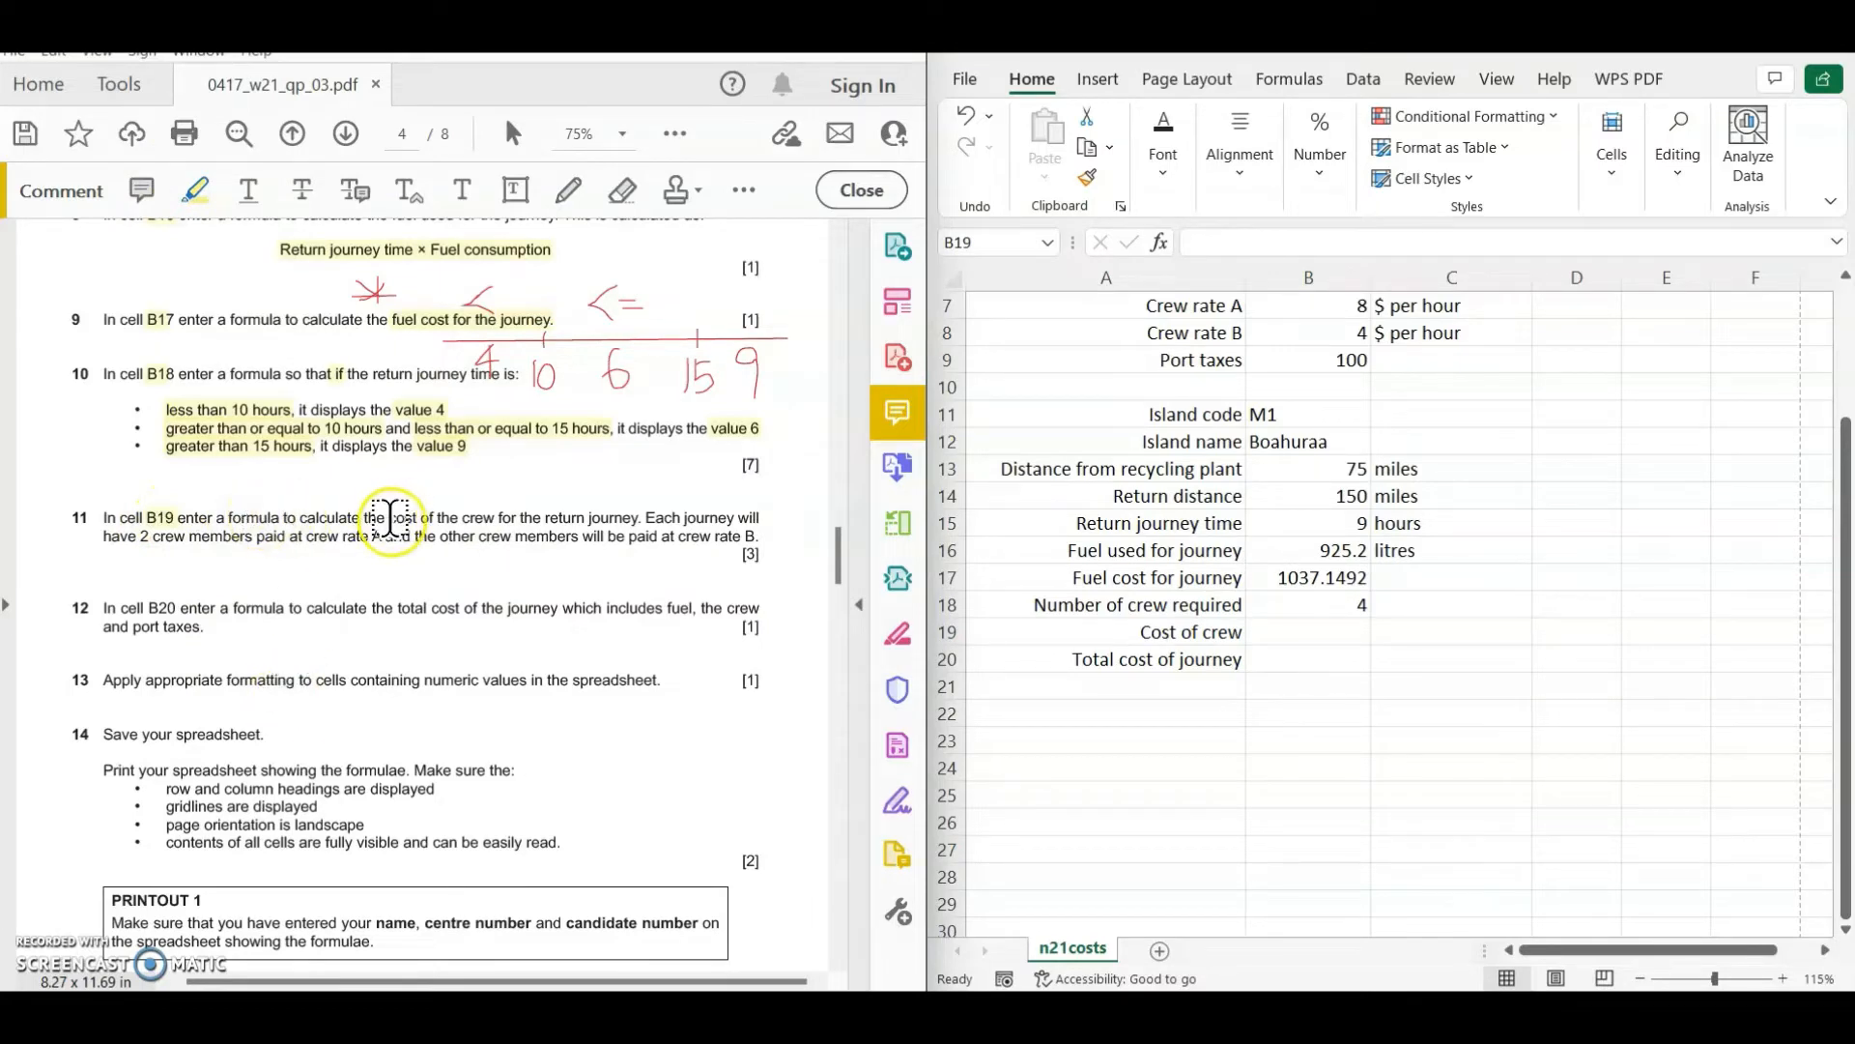
pyautogui.moveTo(387, 518); pyautogui.dragTo(494, 518)
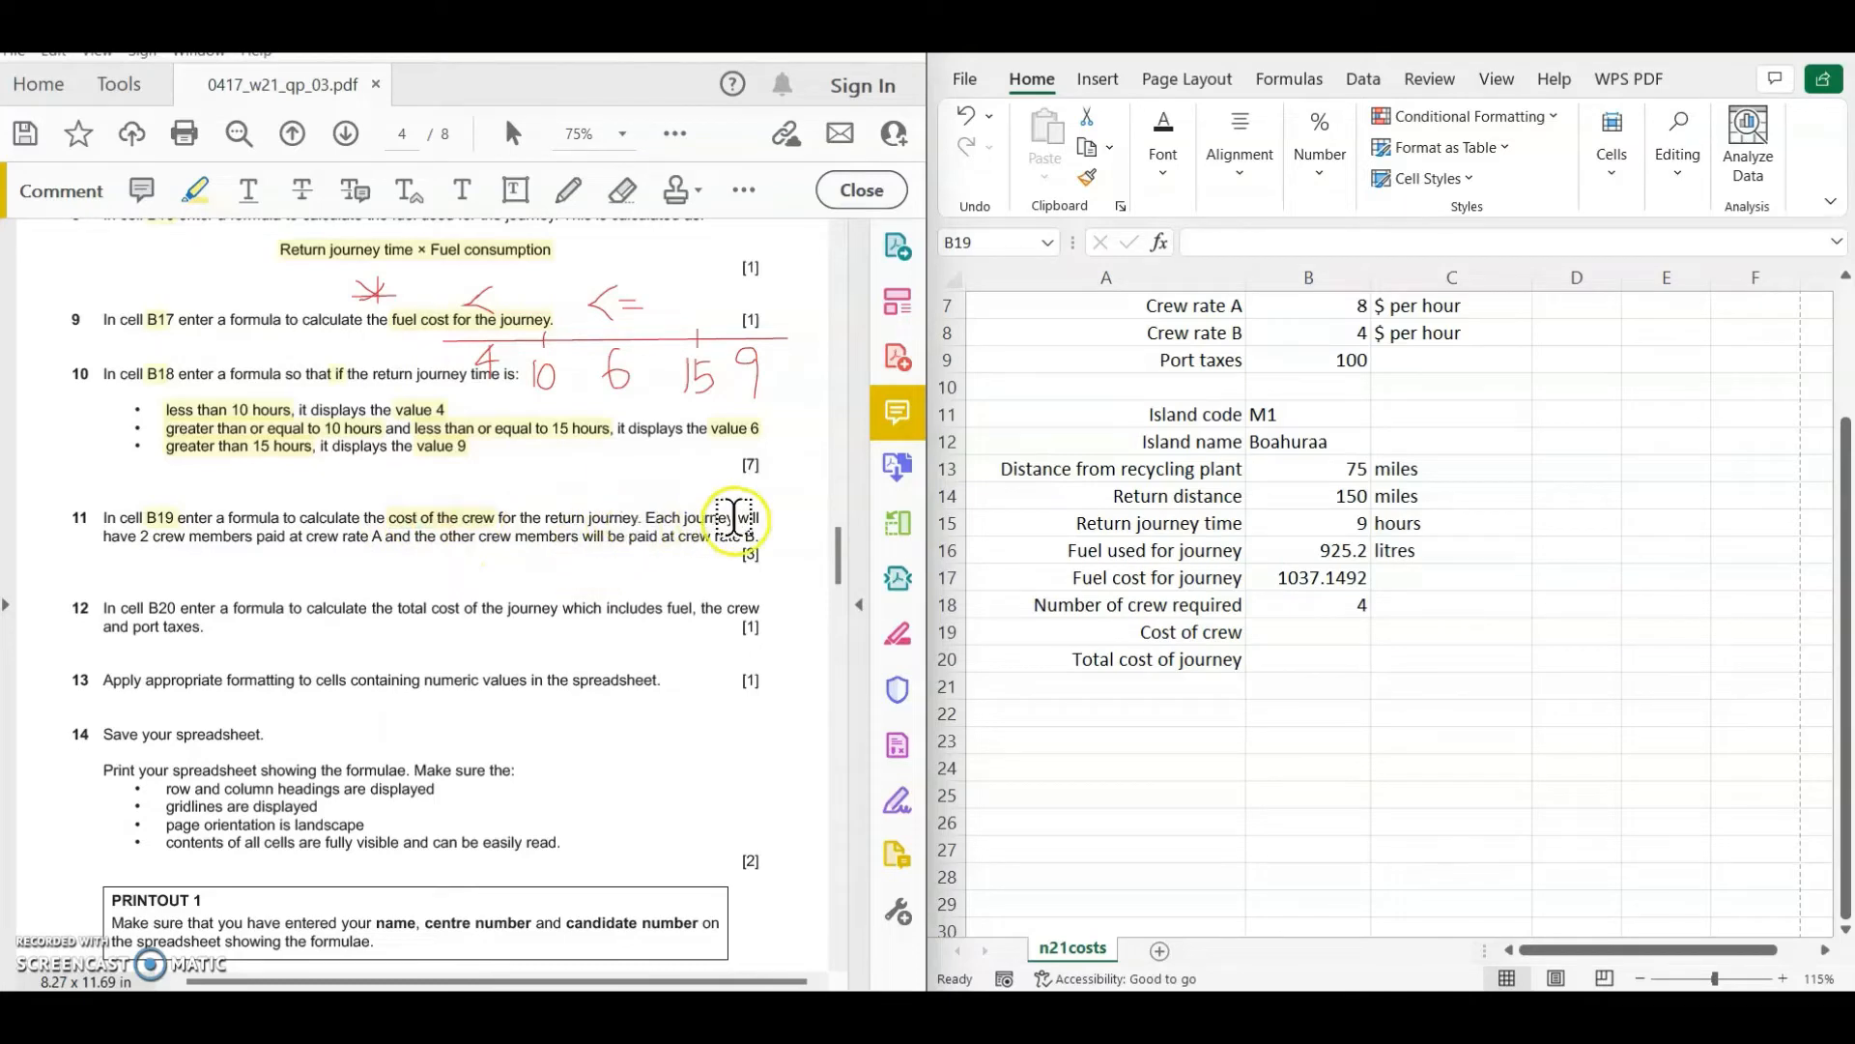
pyautogui.moveTo(111, 538); pyautogui.dragTo(304, 538)
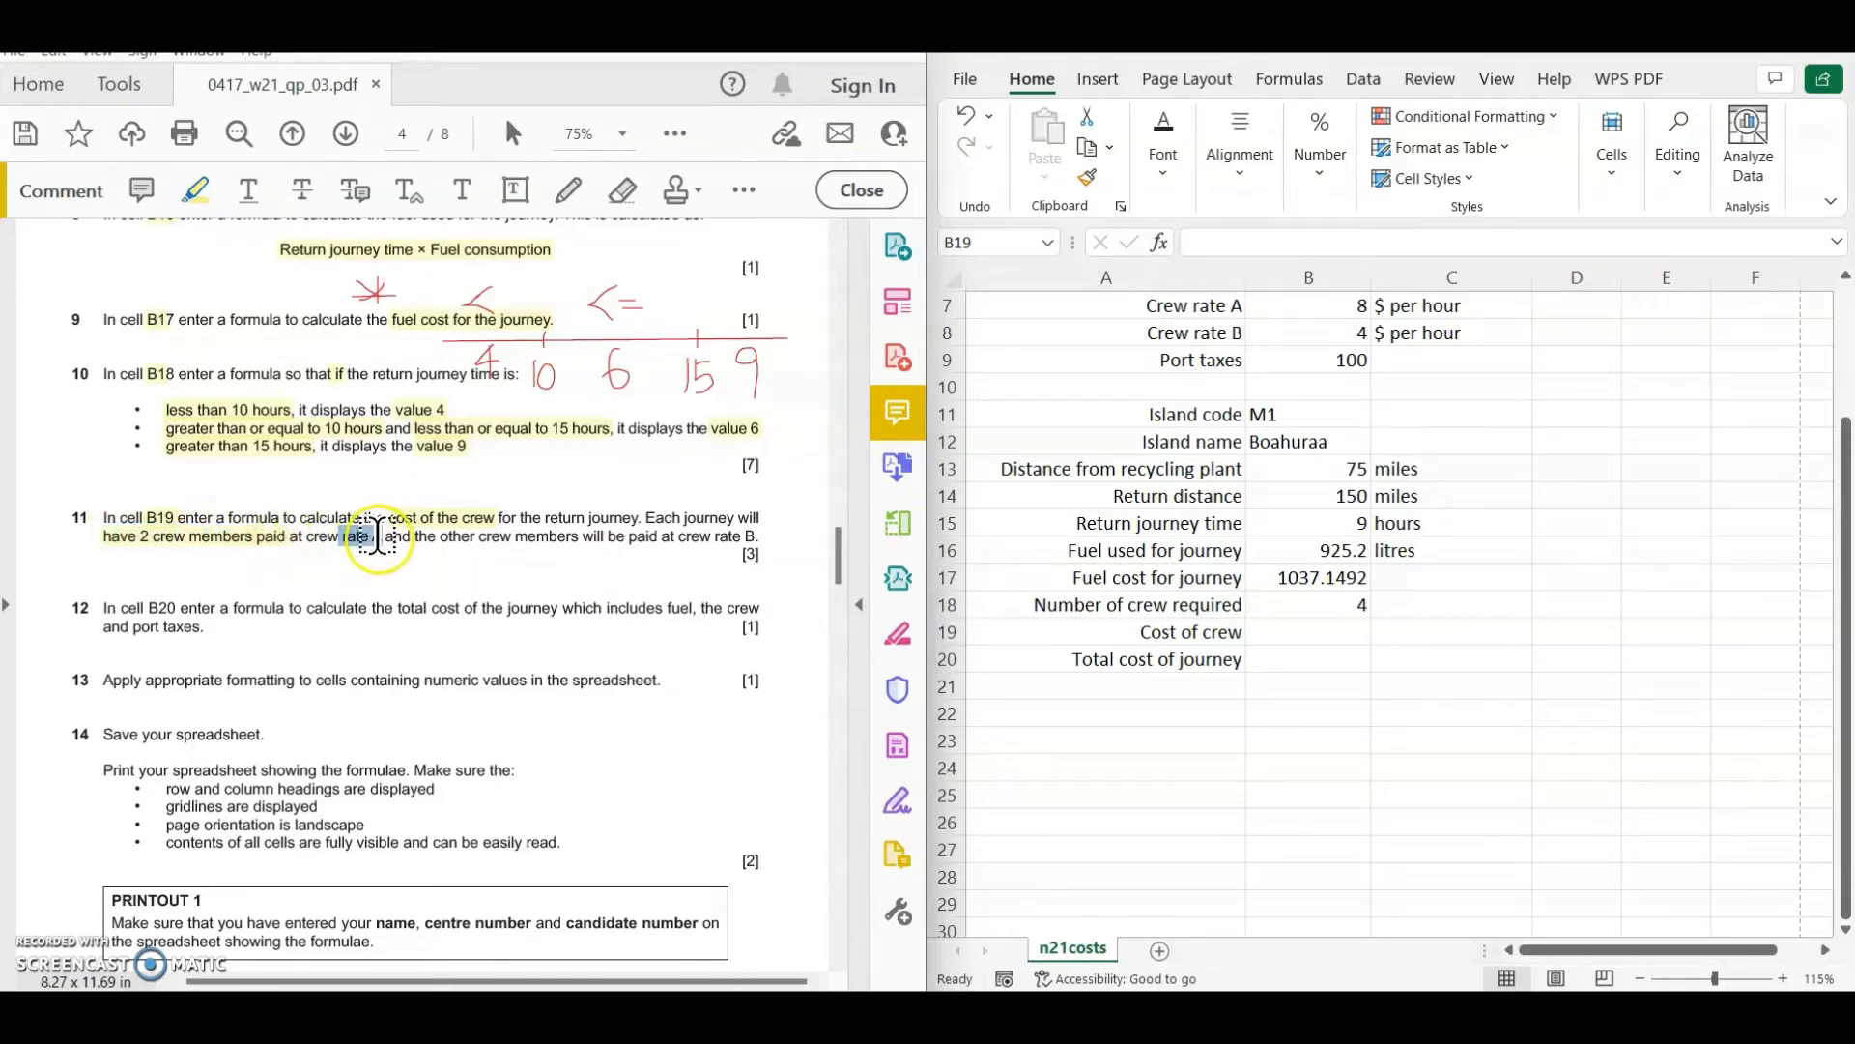
pyautogui.moveTo(445, 537); pyautogui.dragTo(758, 539)
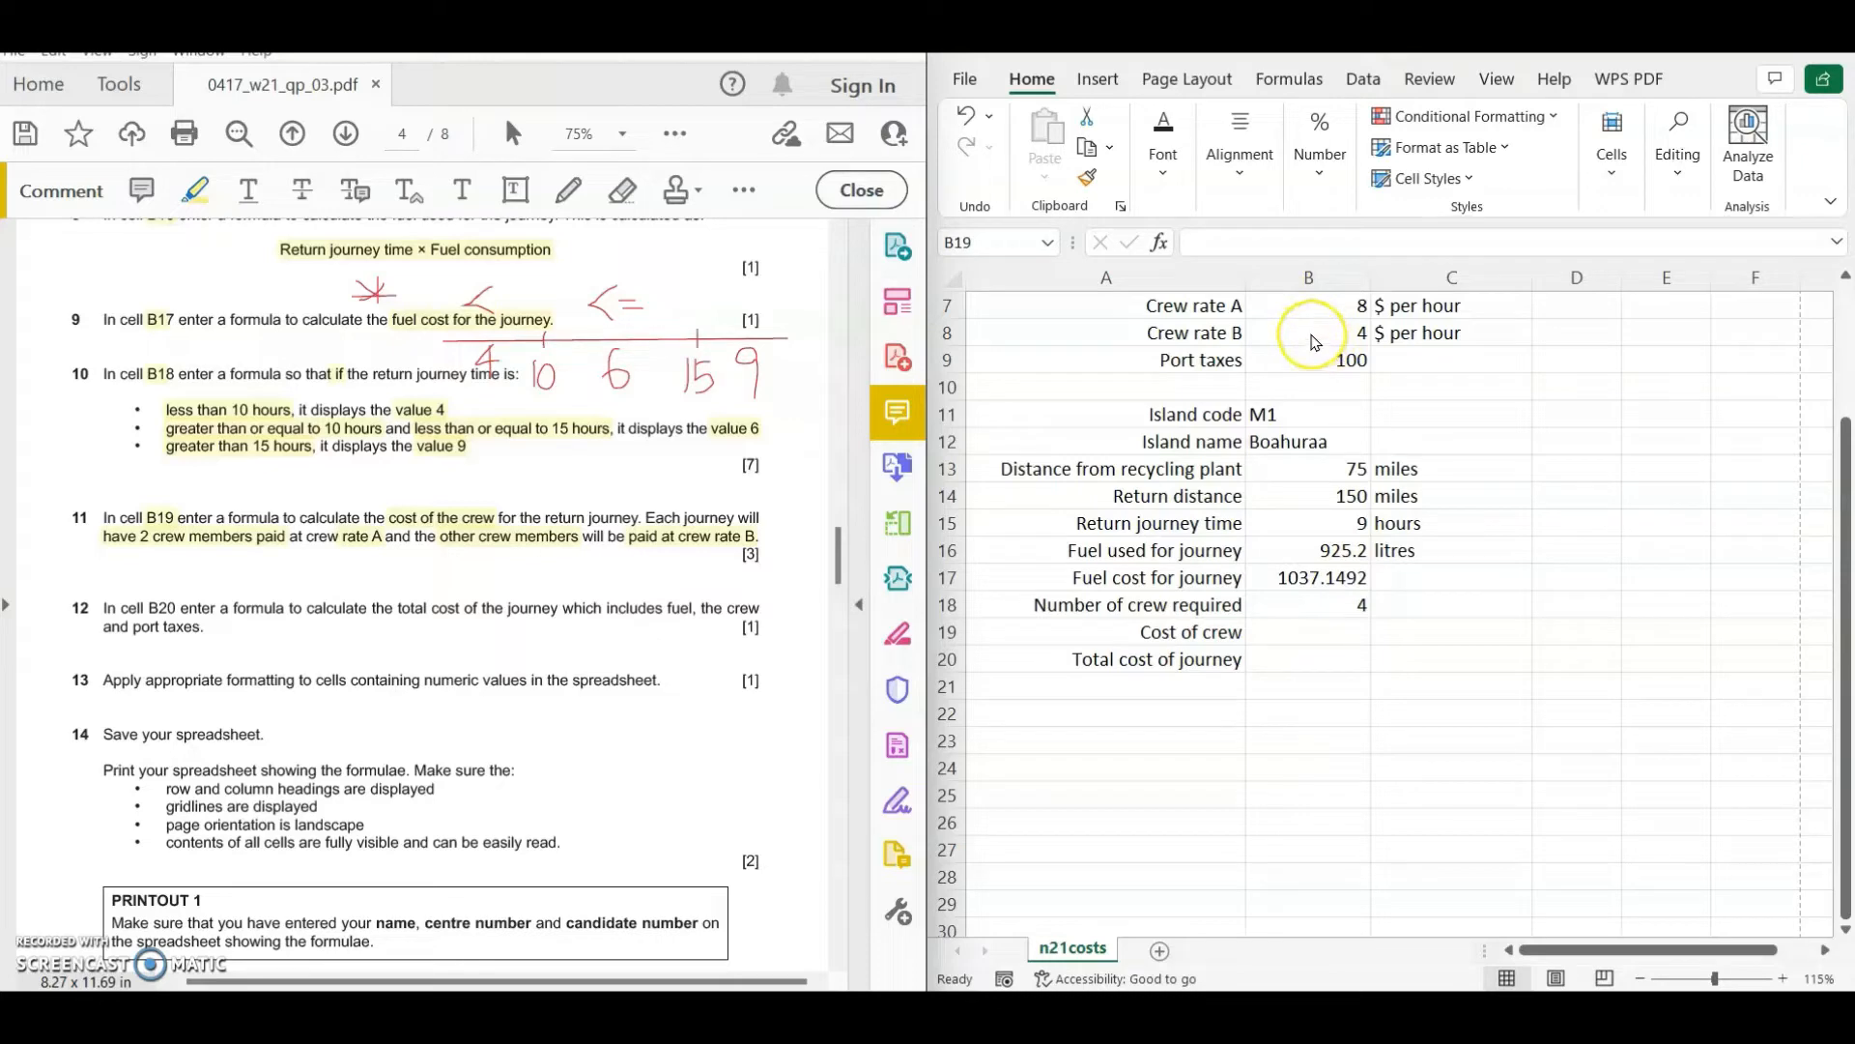
# - Enter the hourly crew cost in B19 as =2*B7+(B18-2)*B8, combining two members at rate A with the rest at rate B
pyautogui.click(1299, 630)
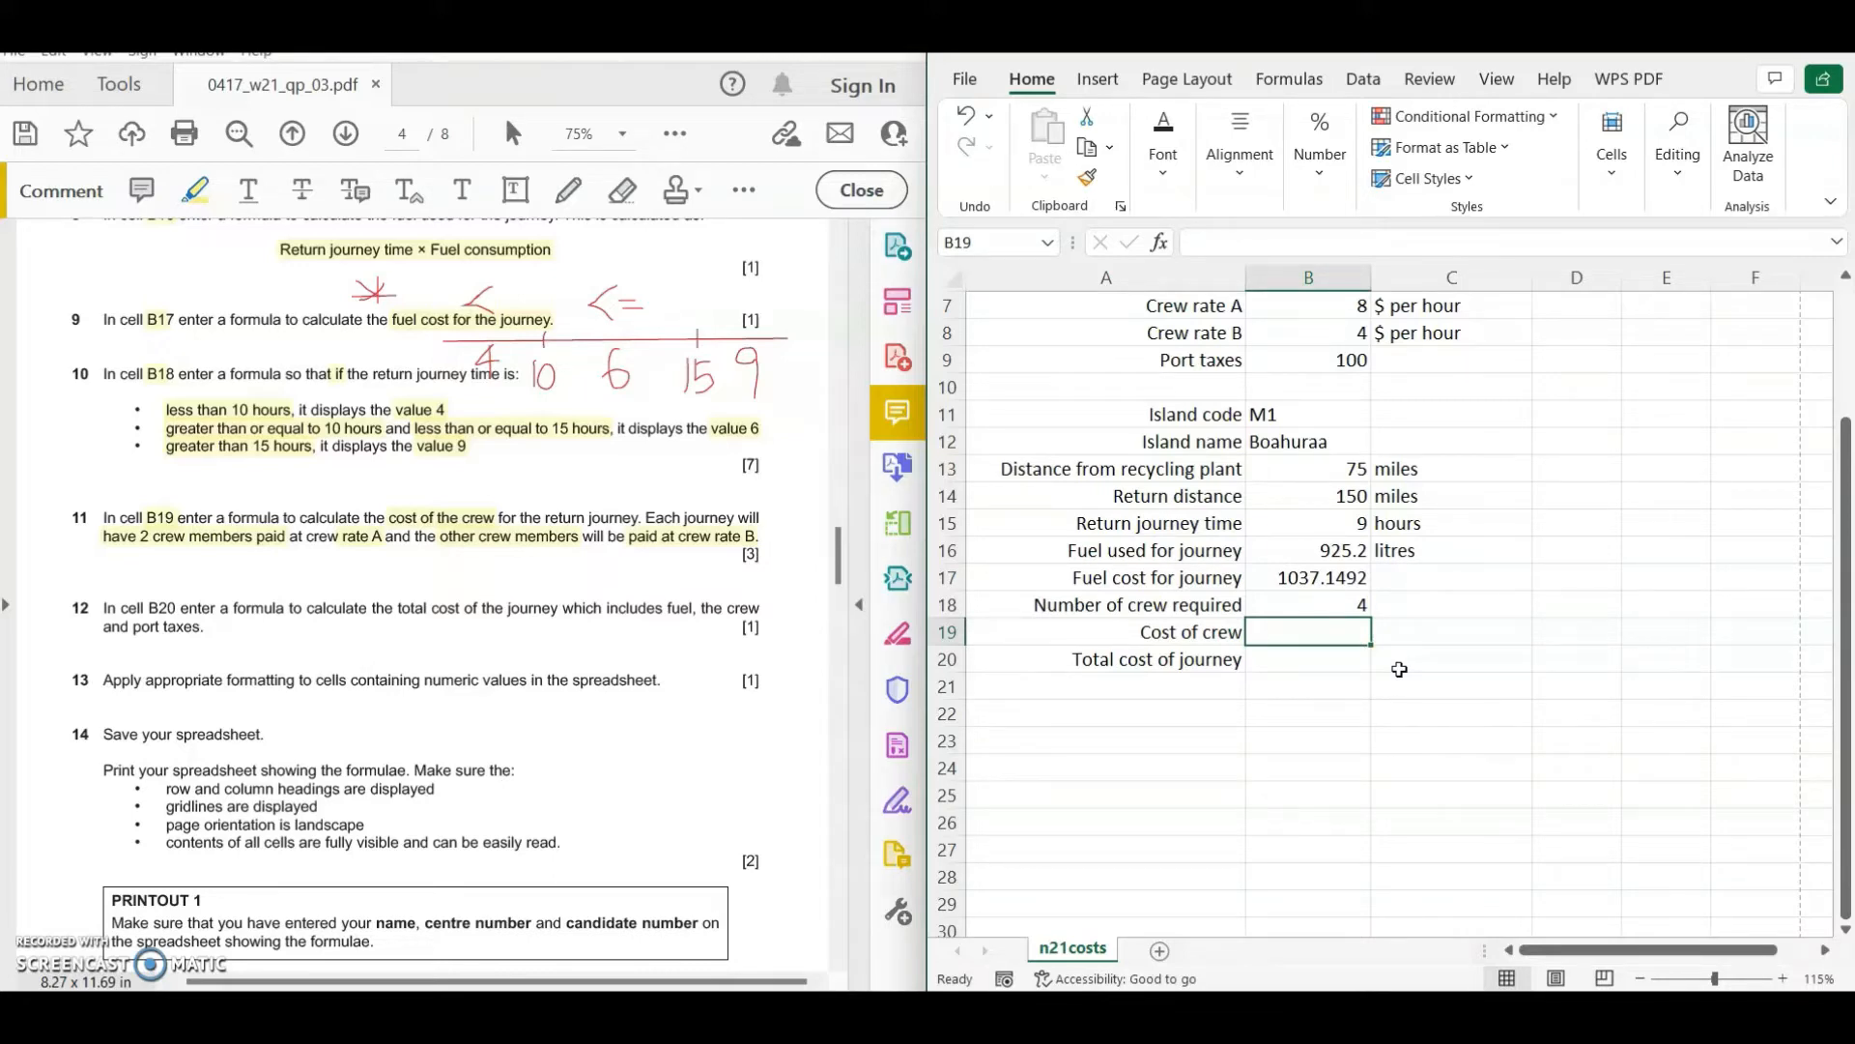
pyautogui.click(517, 565)
pyautogui.write('2')
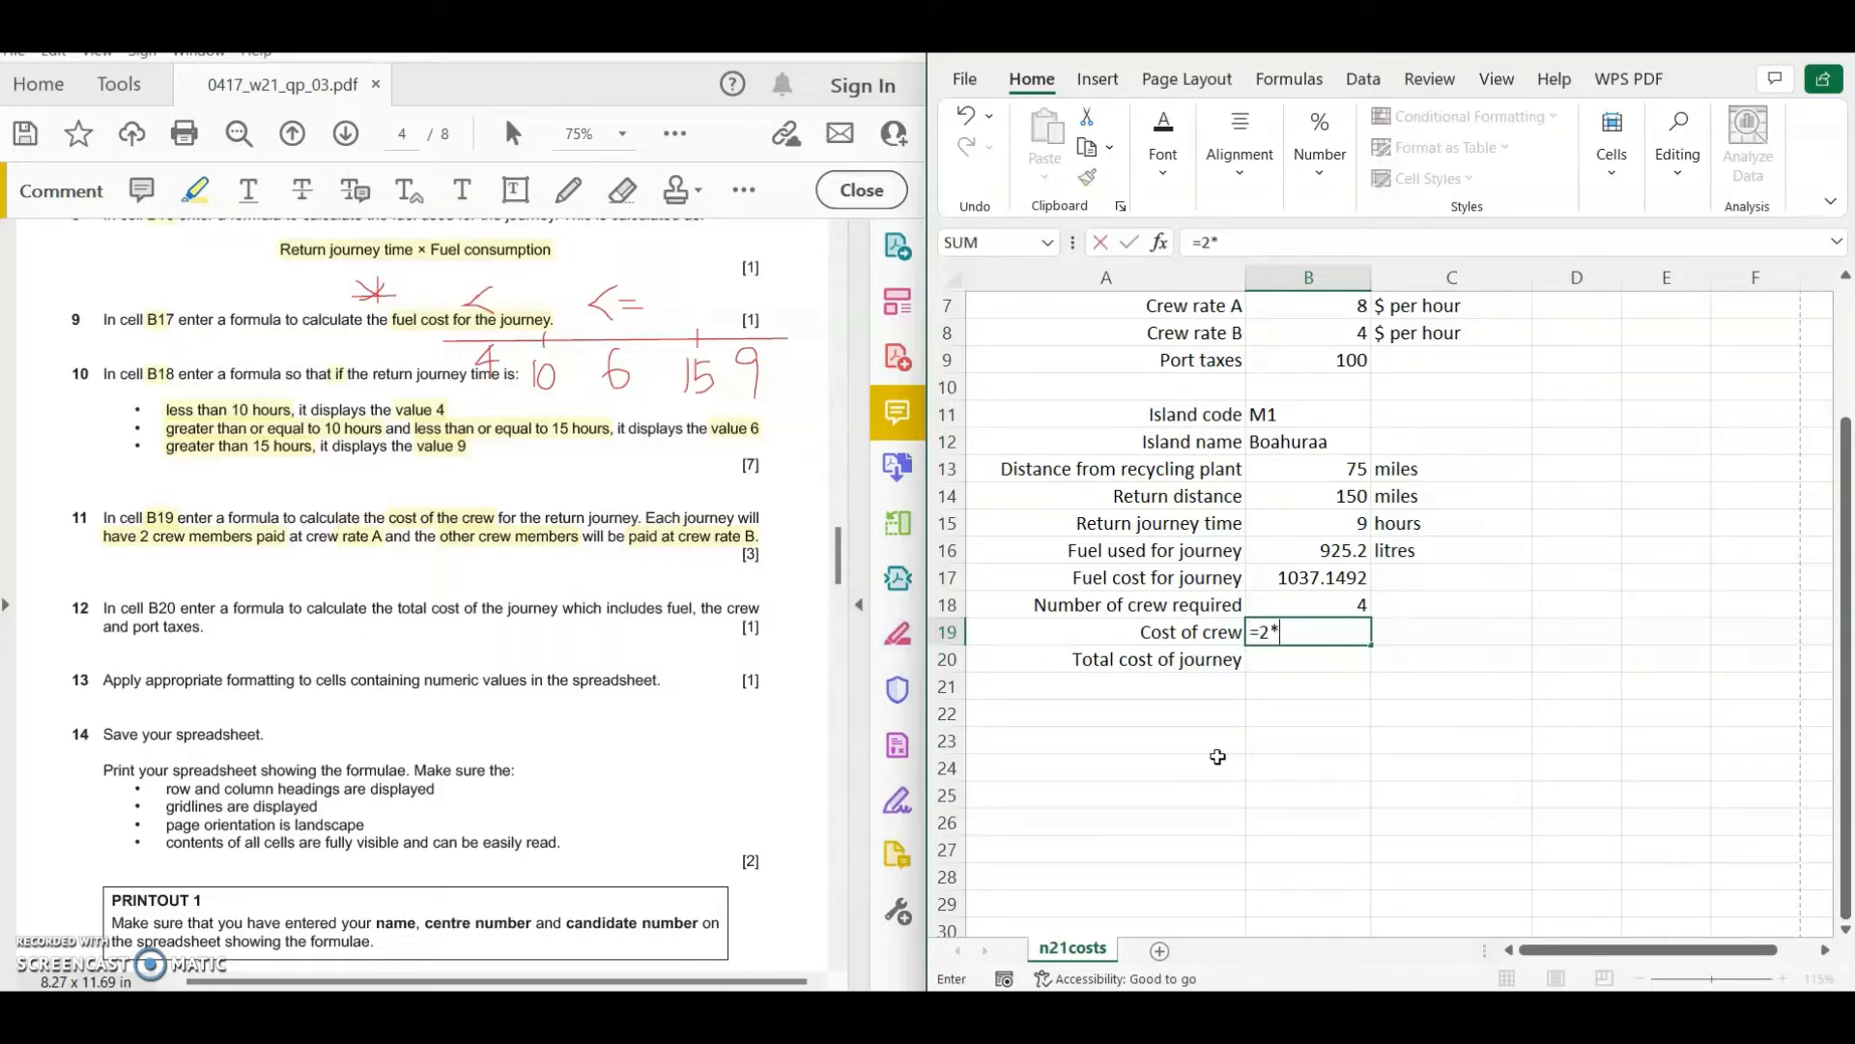
pyautogui.write('*')
pyautogui.click(1321, 308)
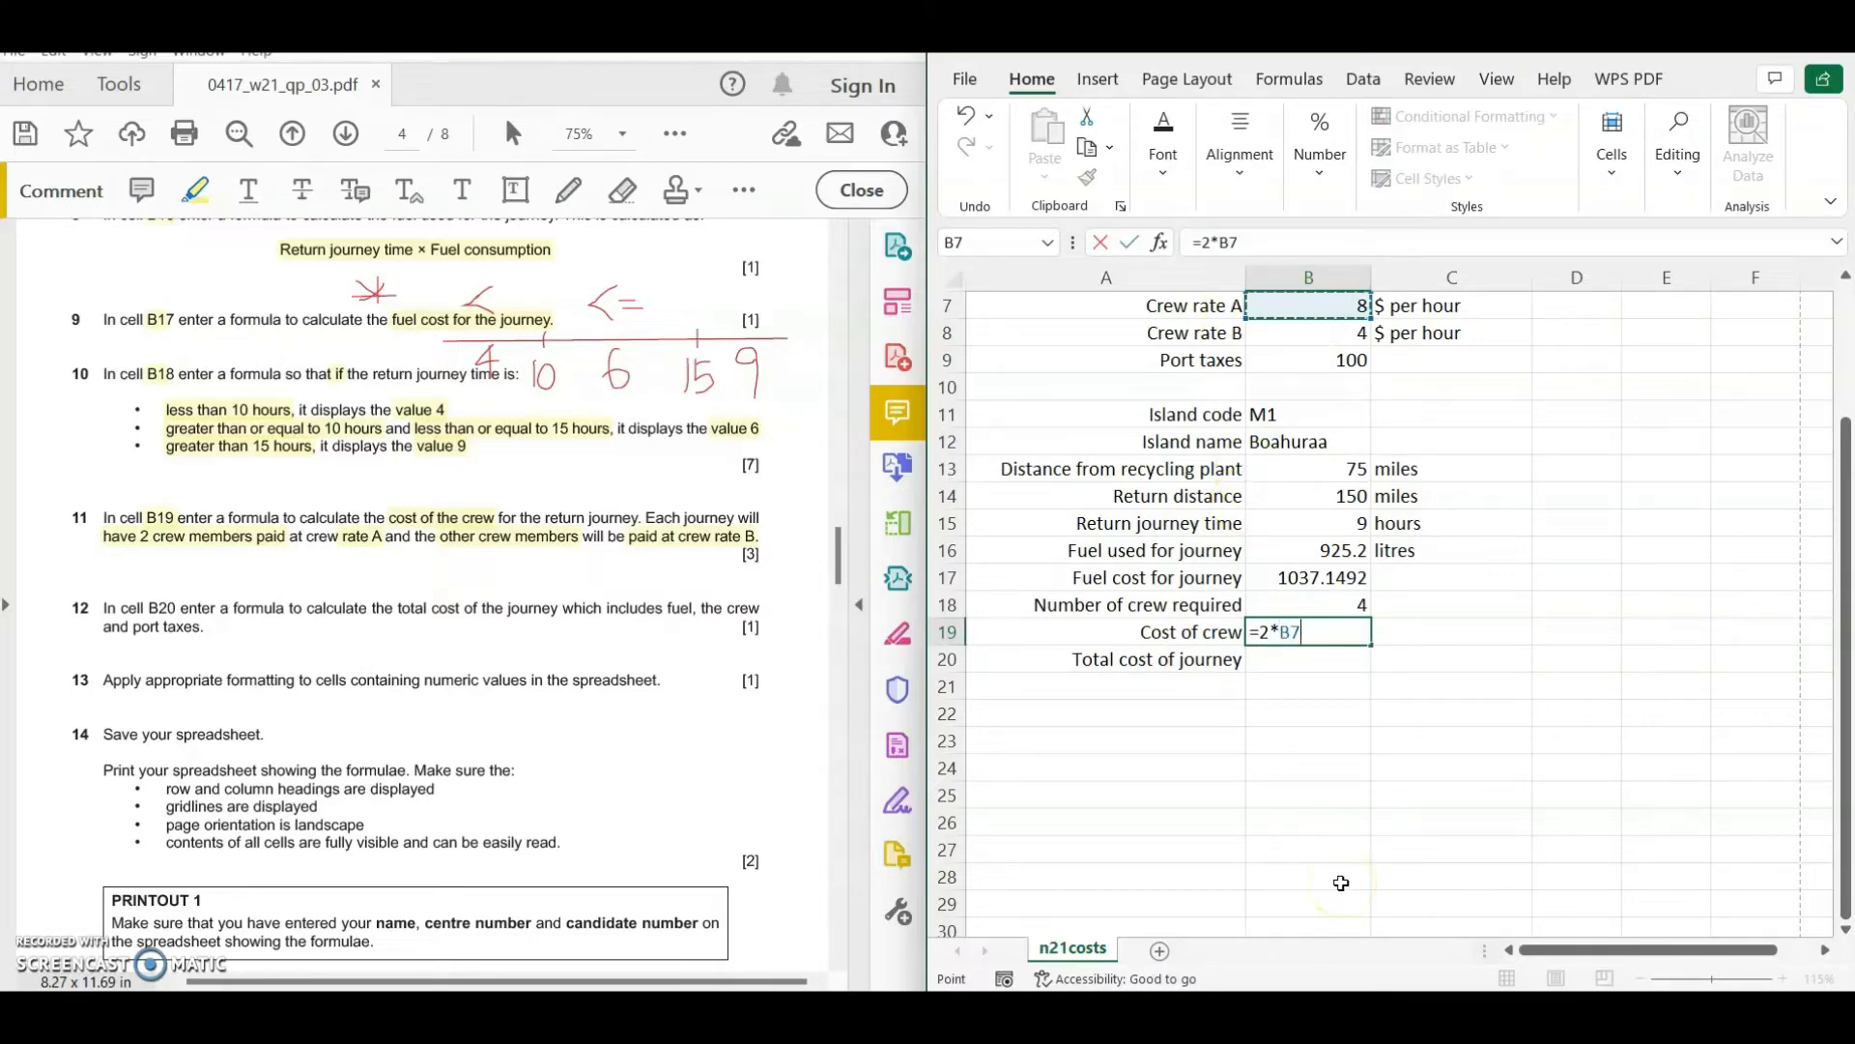
pyautogui.write('+(')
pyautogui.click(1336, 602)
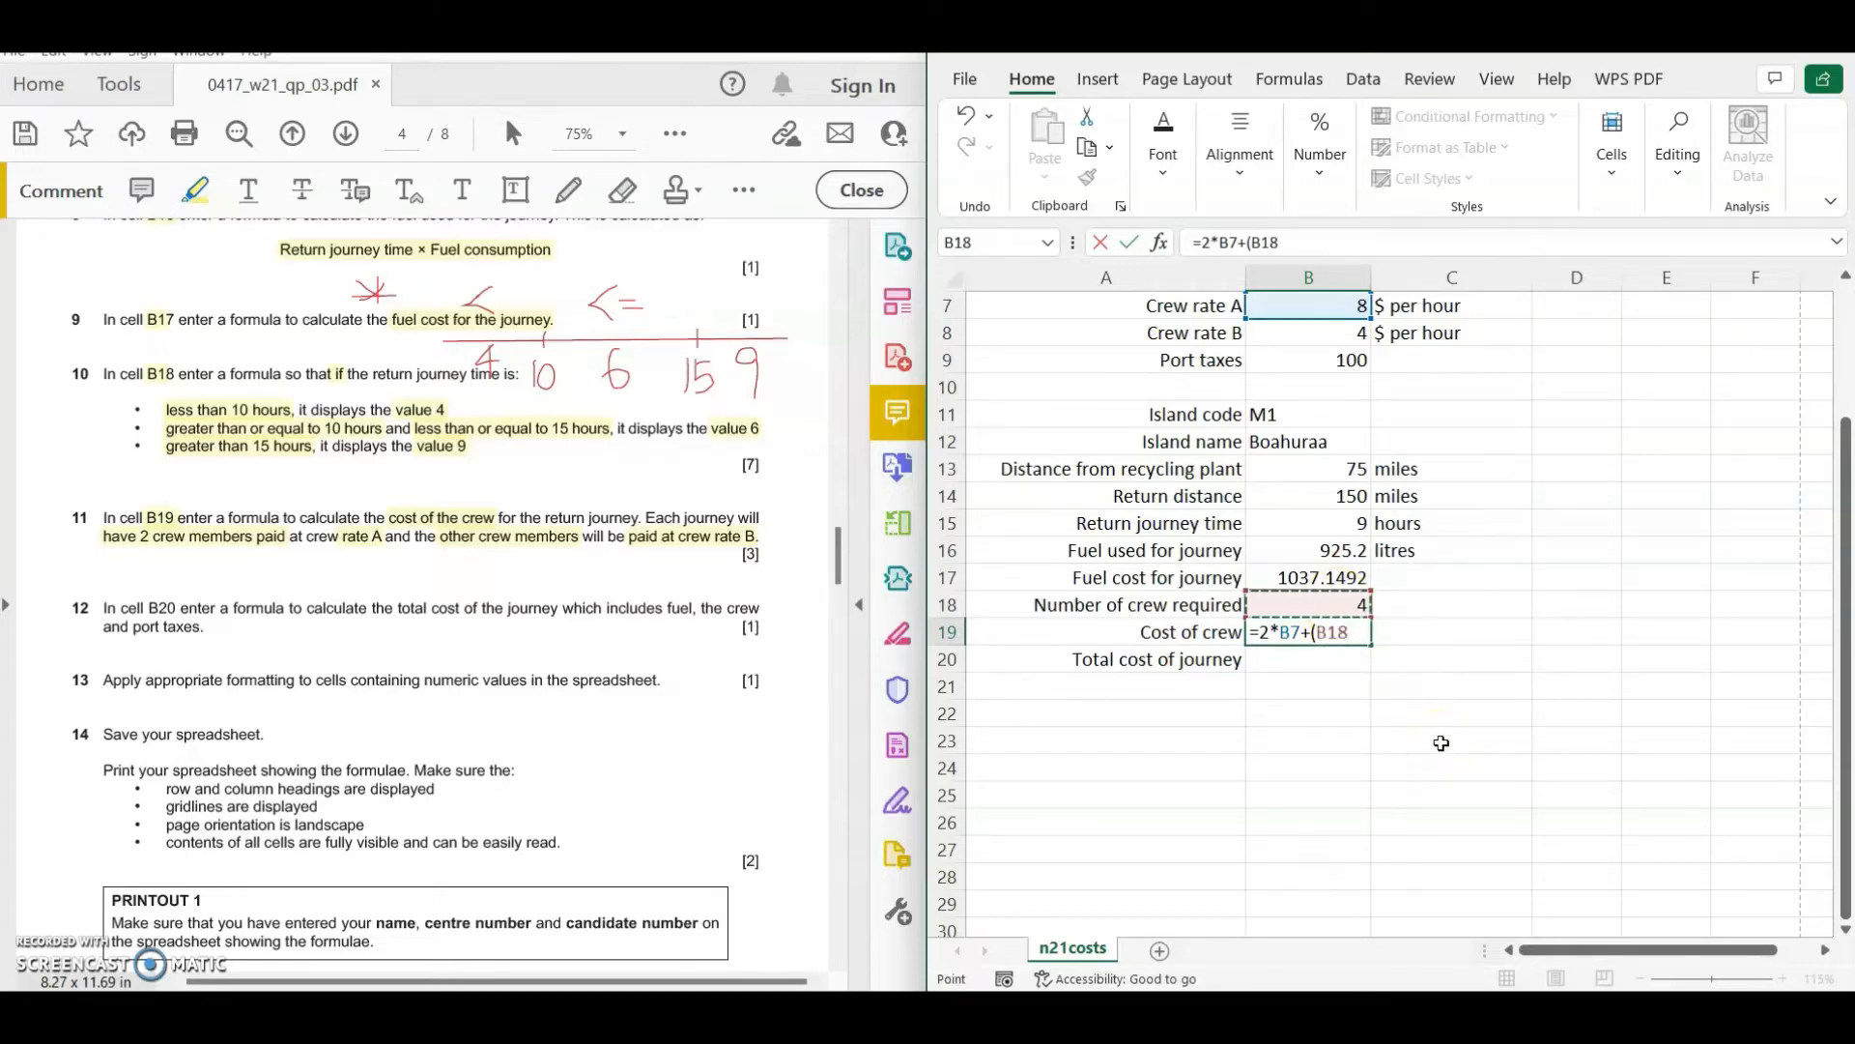
pyautogui.write('-2)*')
pyautogui.click(1286, 299)
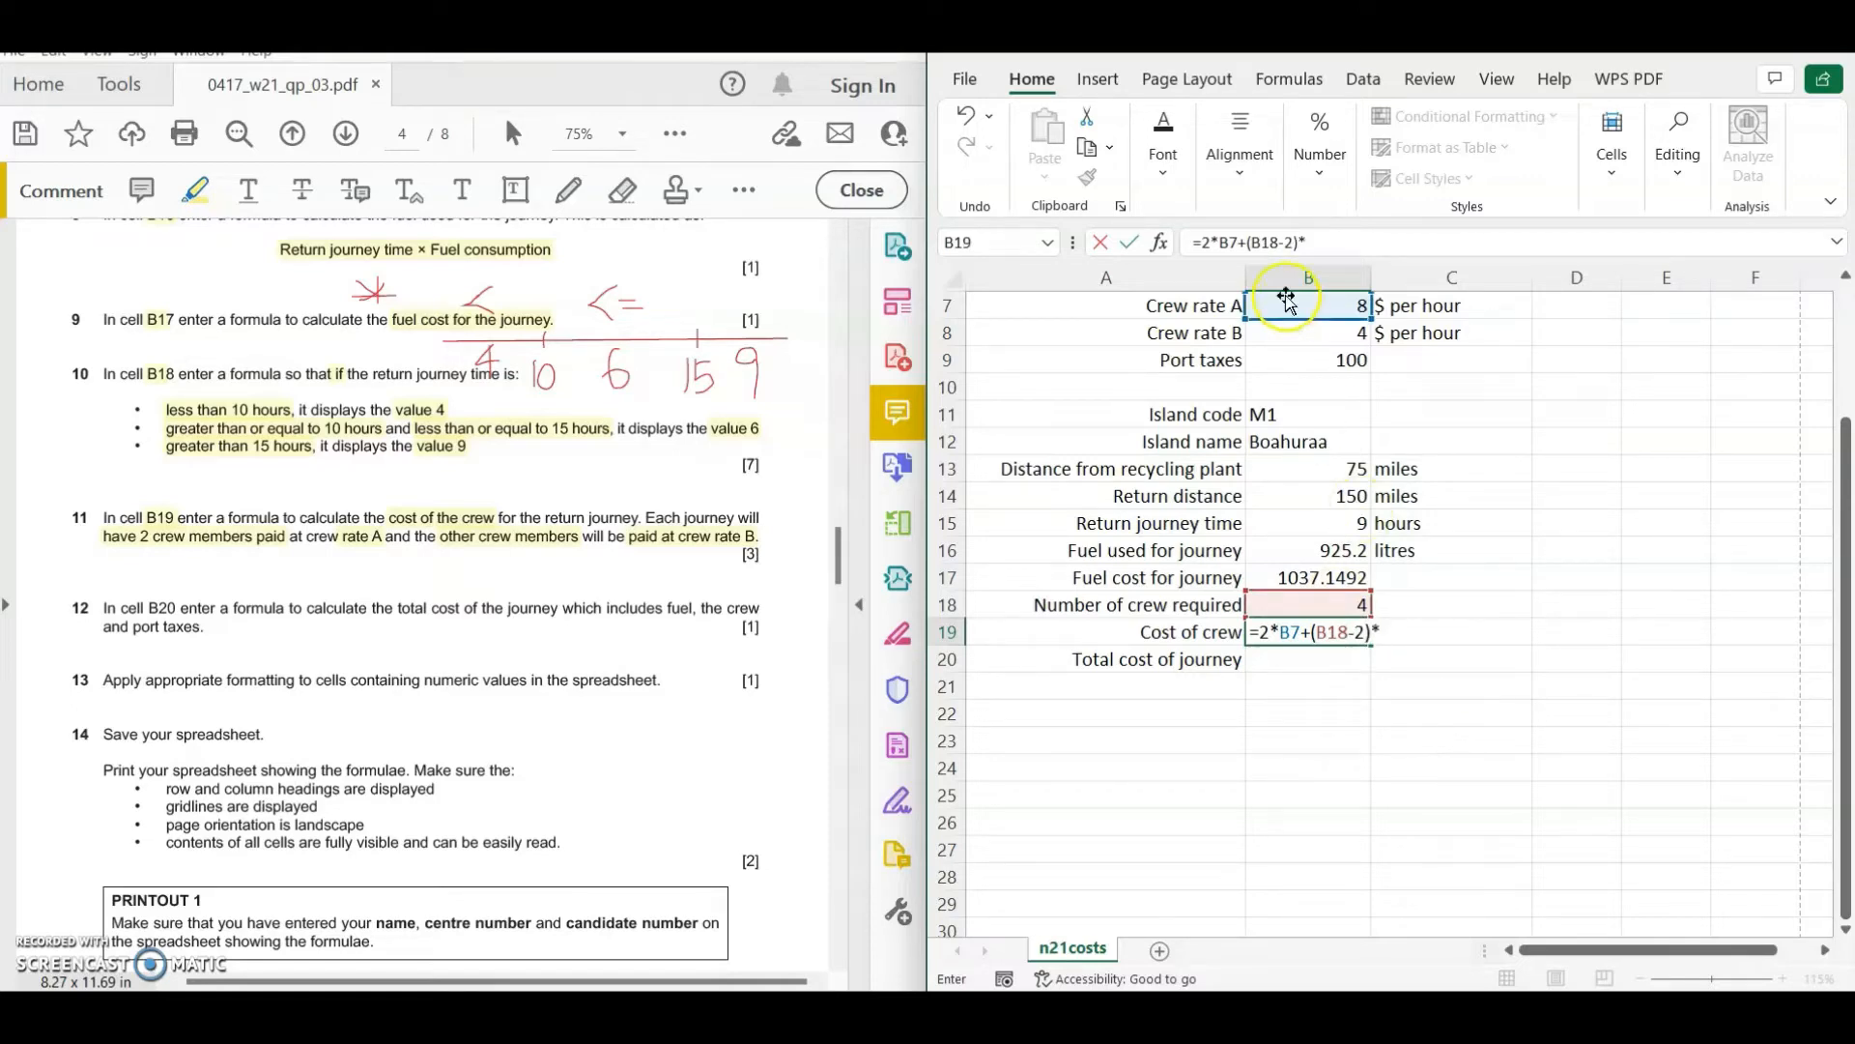
pyautogui.write('2)*')
pyautogui.click(1293, 333)
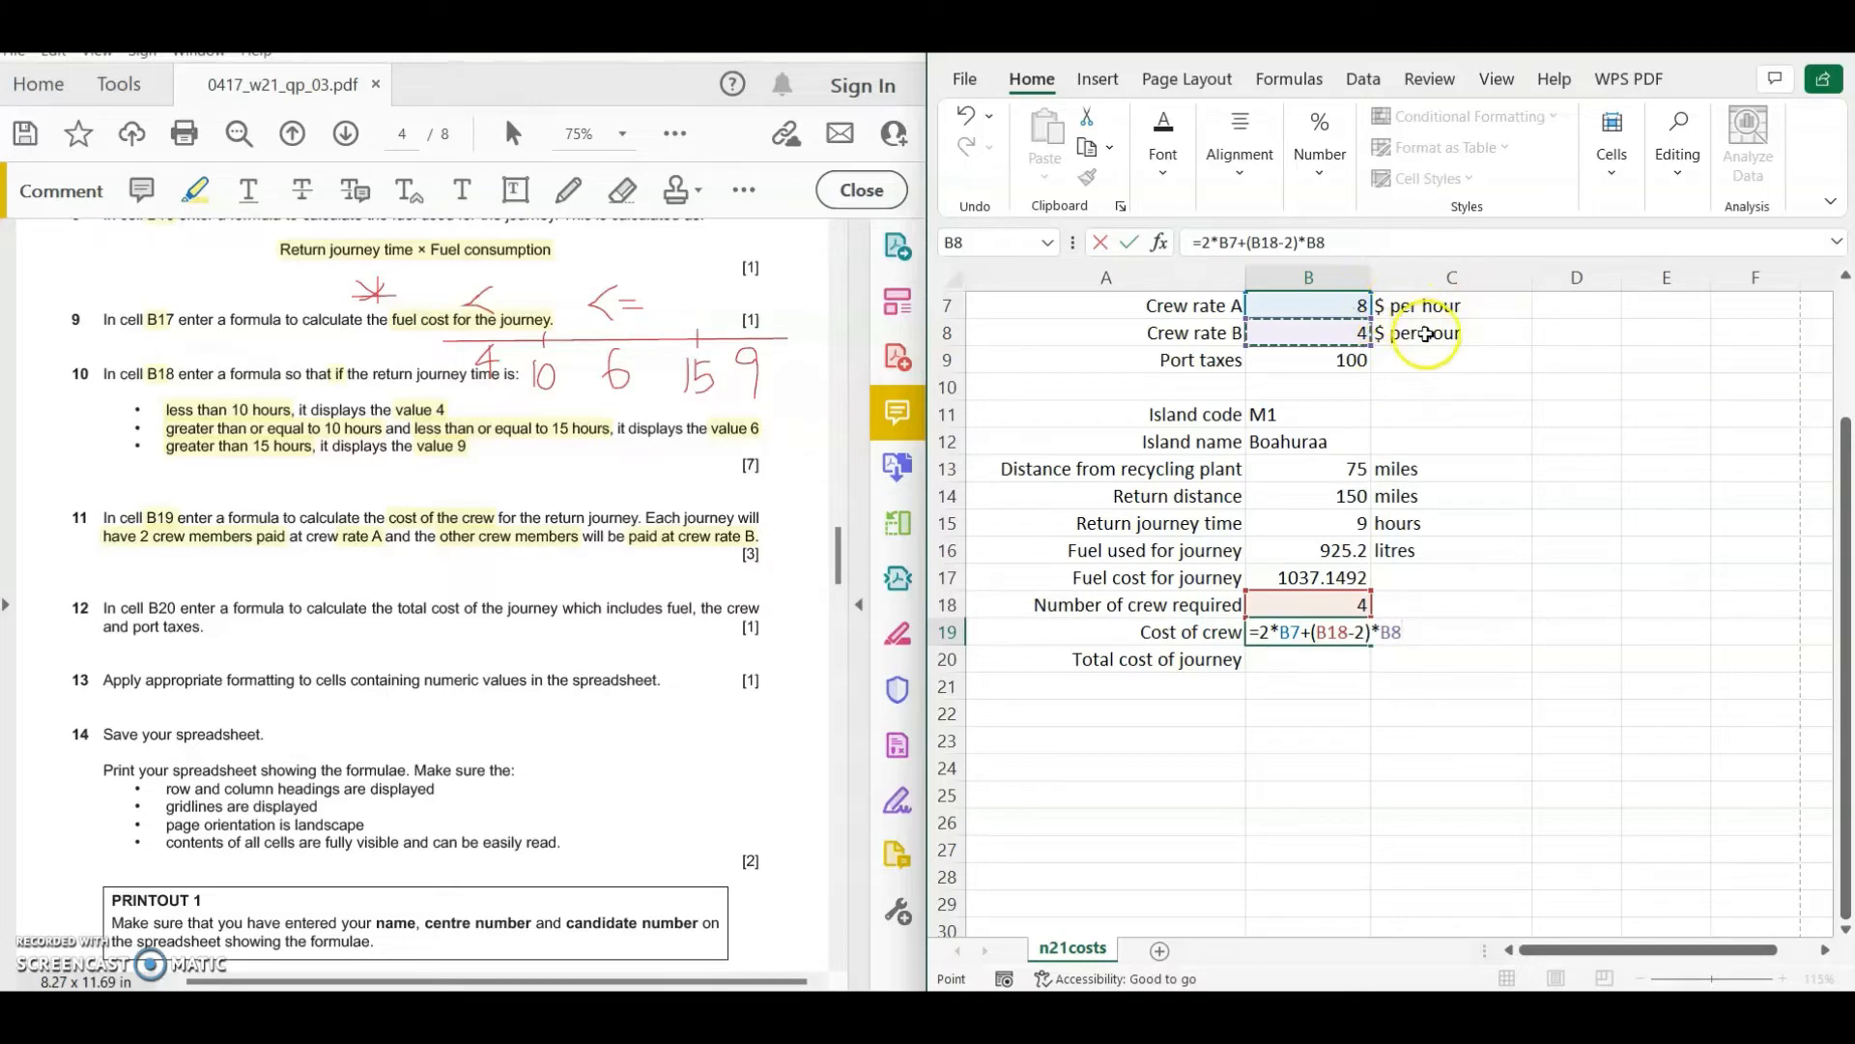
# - Enclose the hourly crew cost in brackets and multiply it by the return journey time, making B19 =(2*B7+(B18-2)*B8)*B15
pyautogui.click(1261, 632)
pyautogui.write('(')
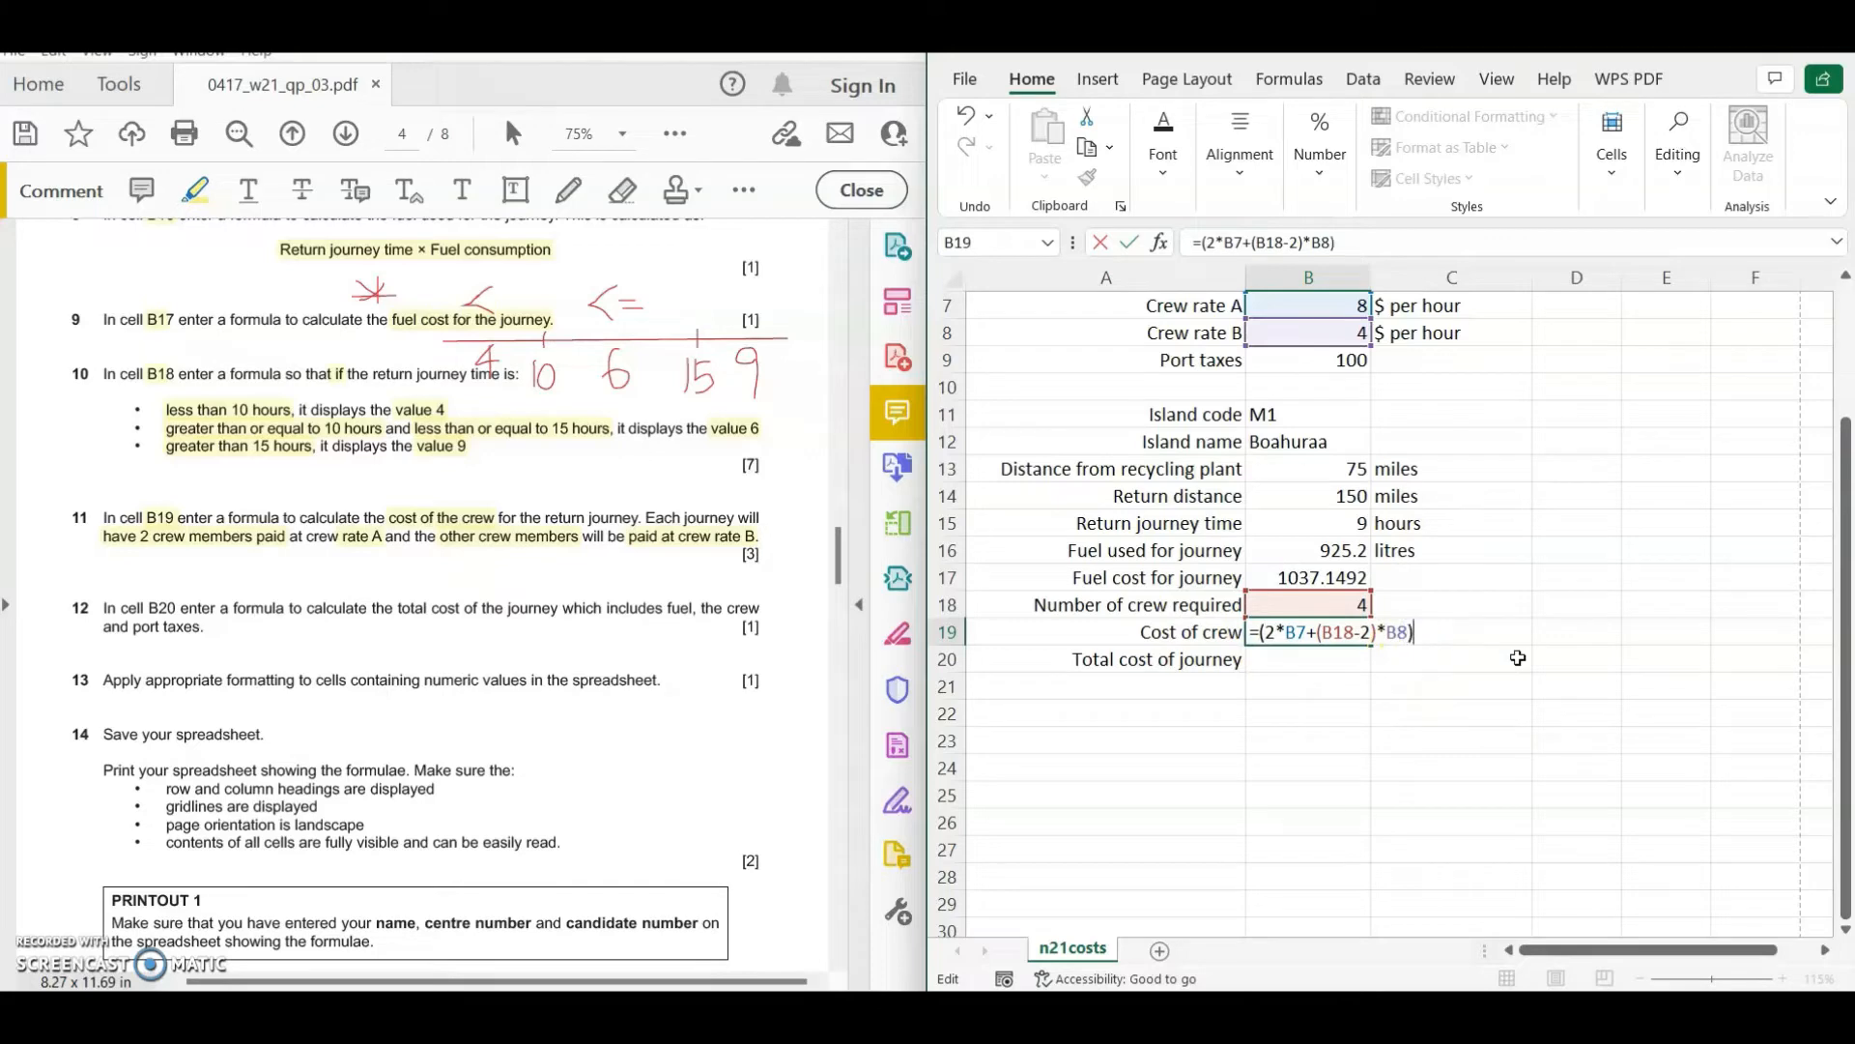
pyautogui.click(1333, 523)
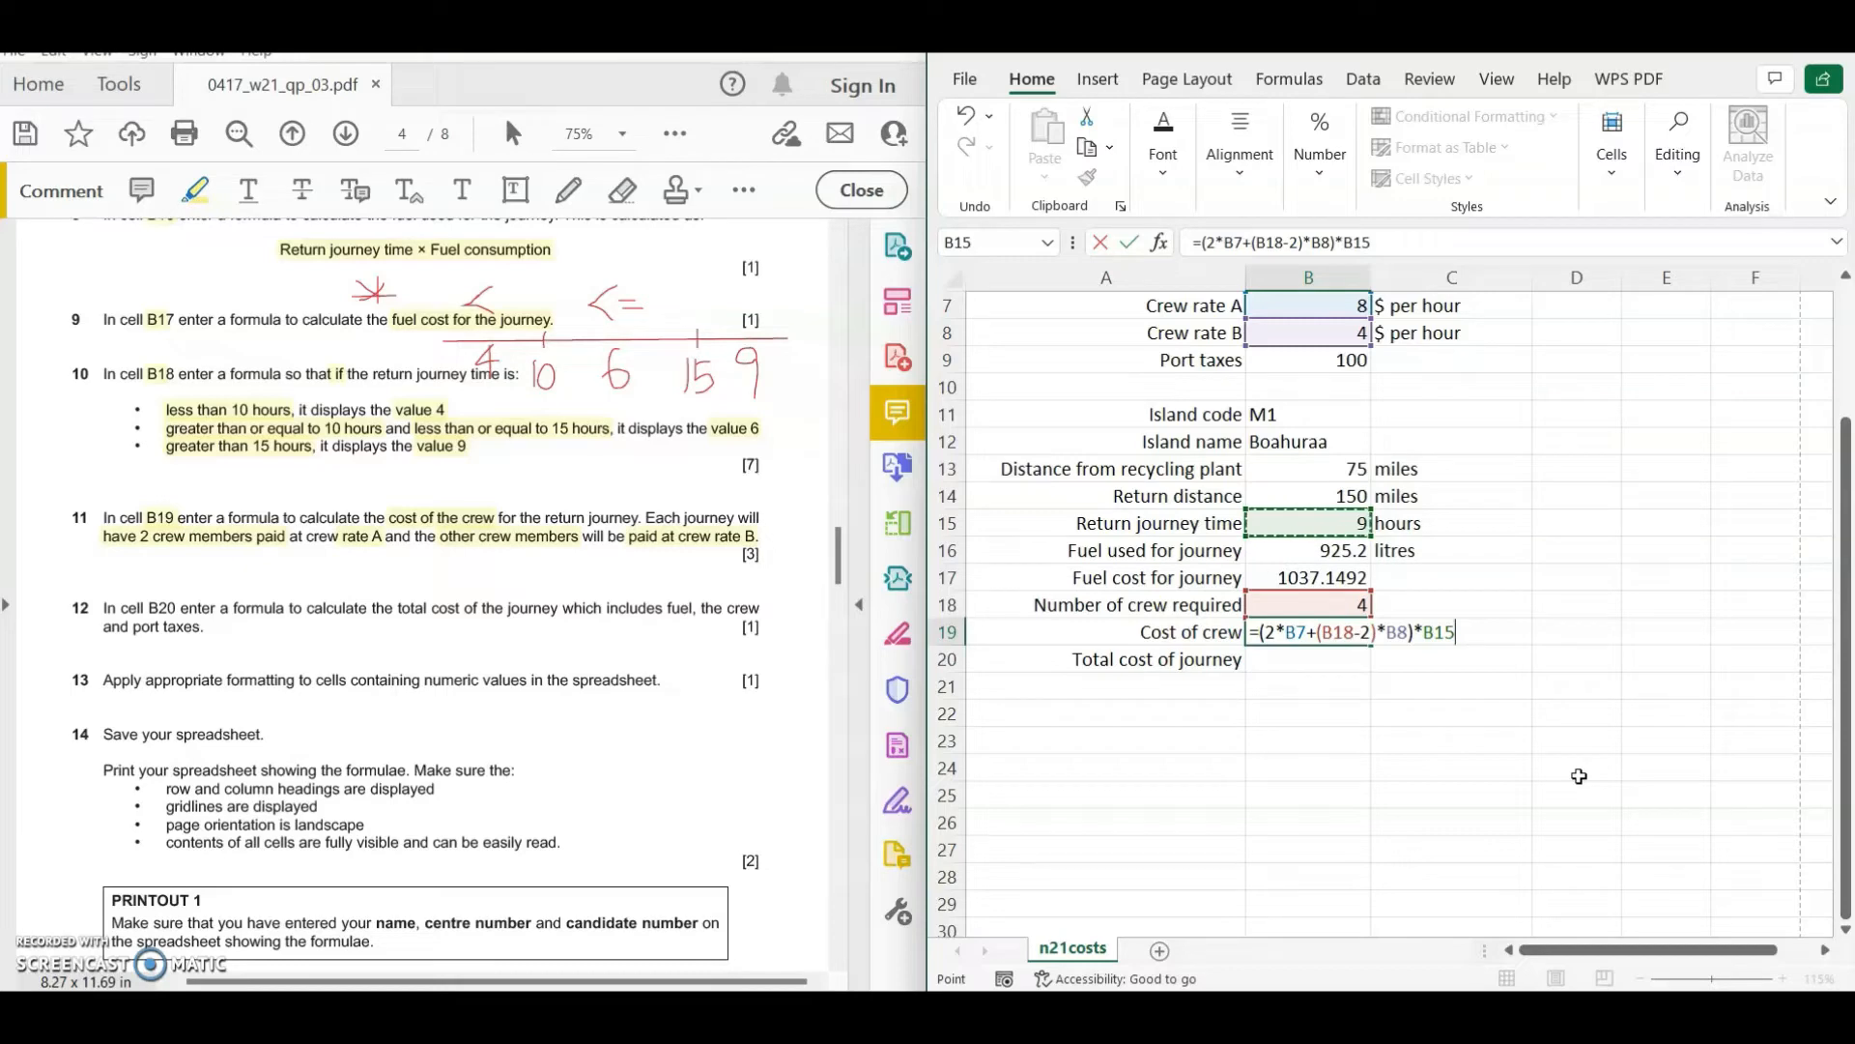
pyautogui.press('Return')
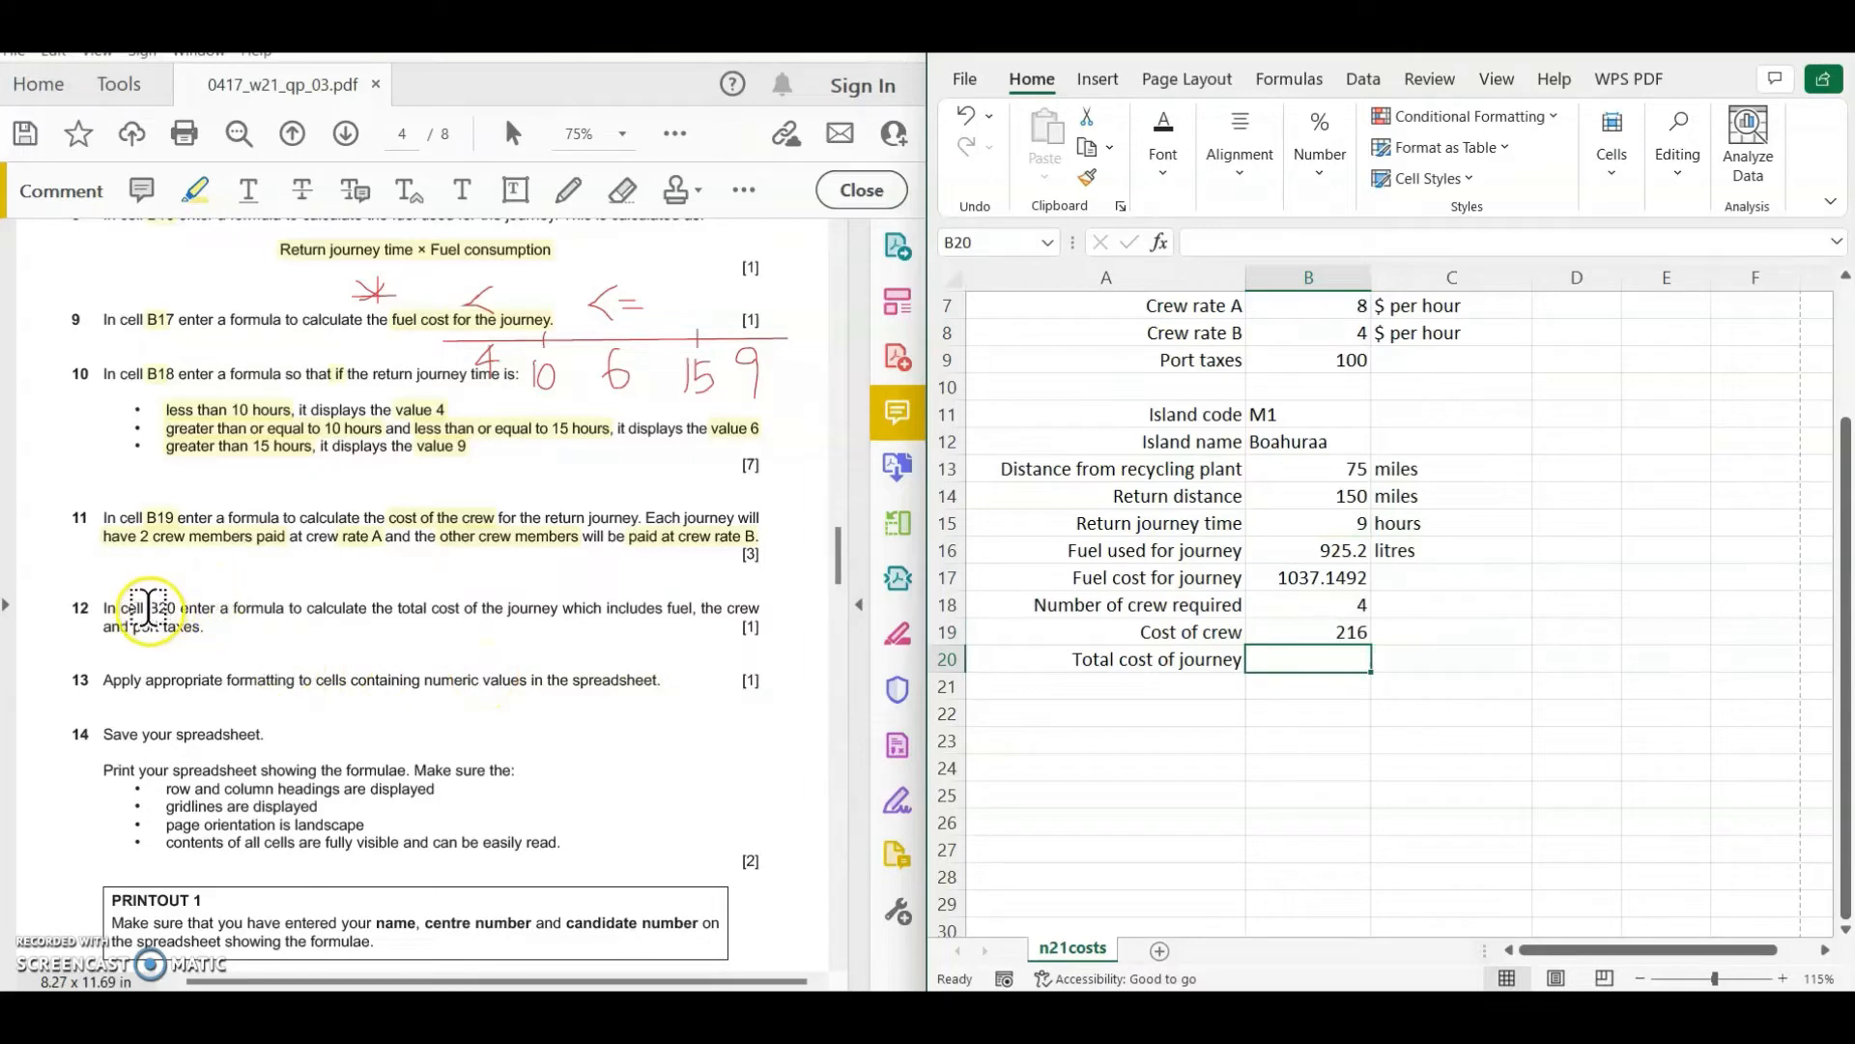
# - Highlight B20, the total cost of the journey and its fuel, crew and port taxes components in question 12 of the PDF
pyautogui.moveTo(150, 609); pyautogui.dragTo(184, 609)
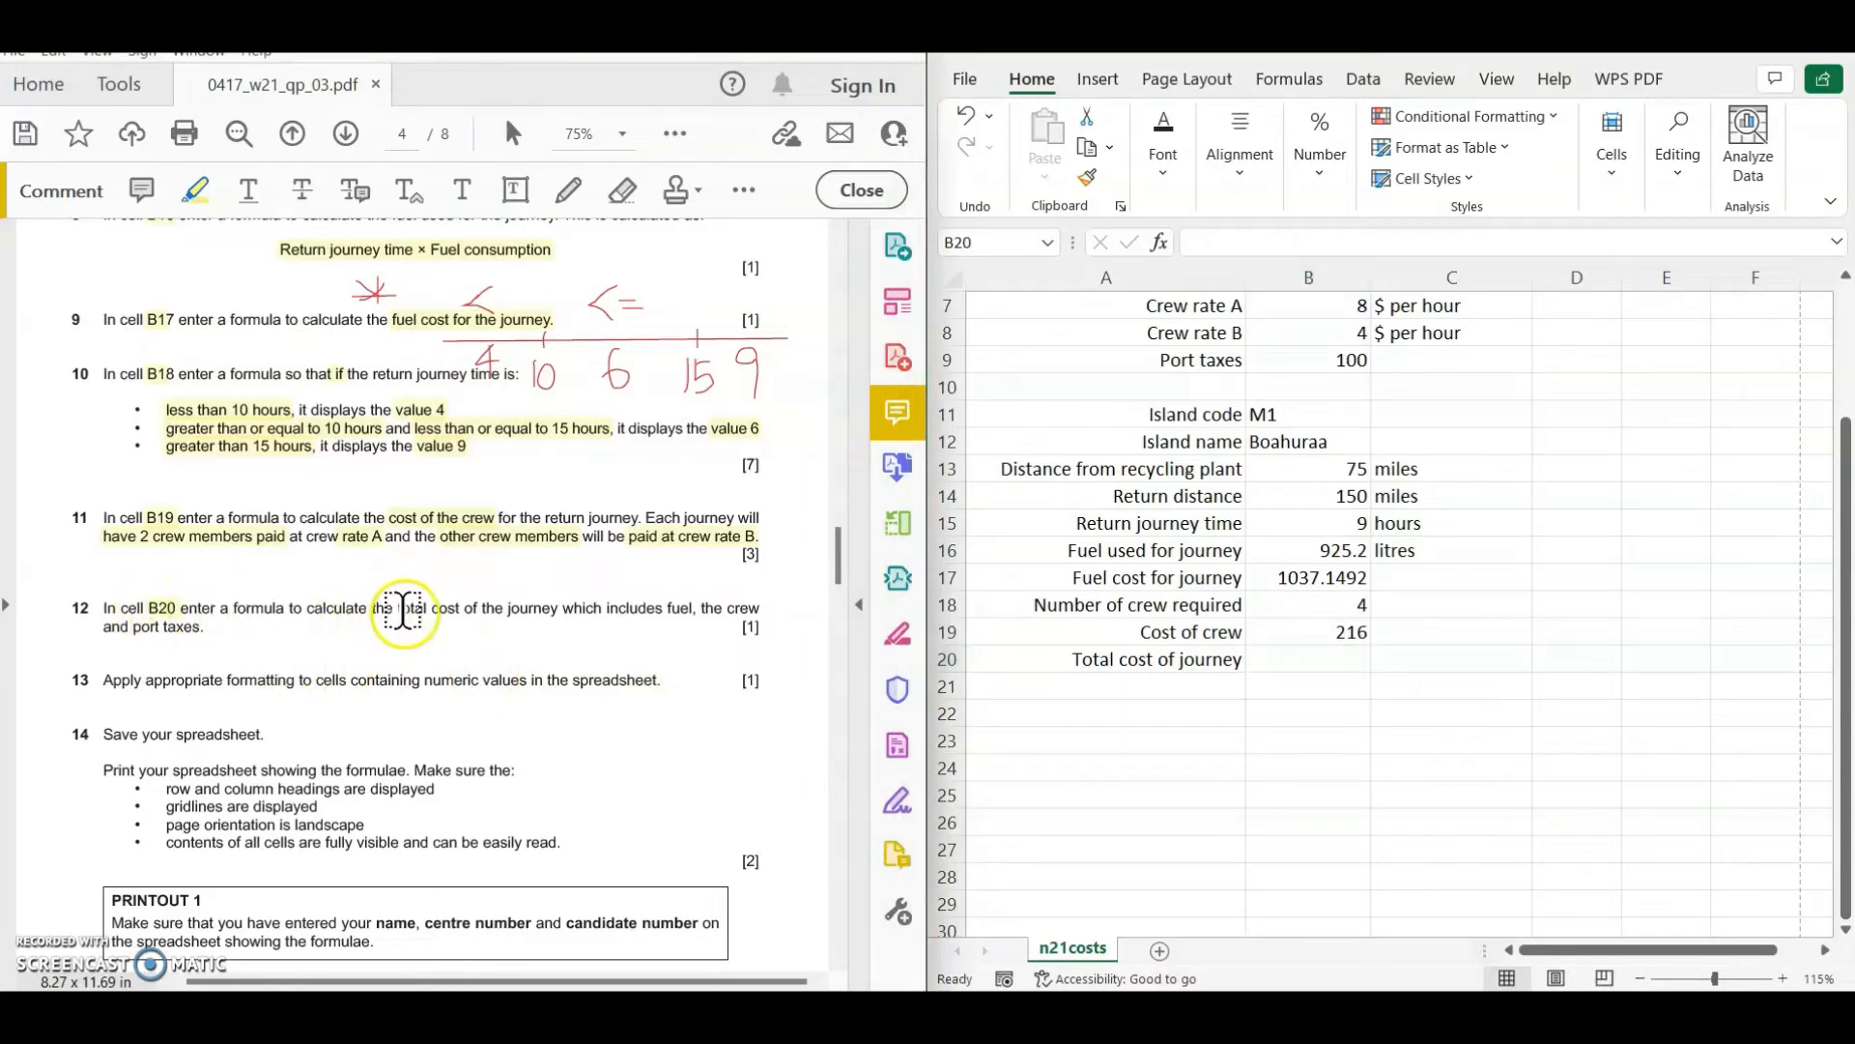
pyautogui.moveTo(403, 610); pyautogui.dragTo(694, 611)
pyautogui.moveTo(104, 626); pyautogui.dragTo(205, 628)
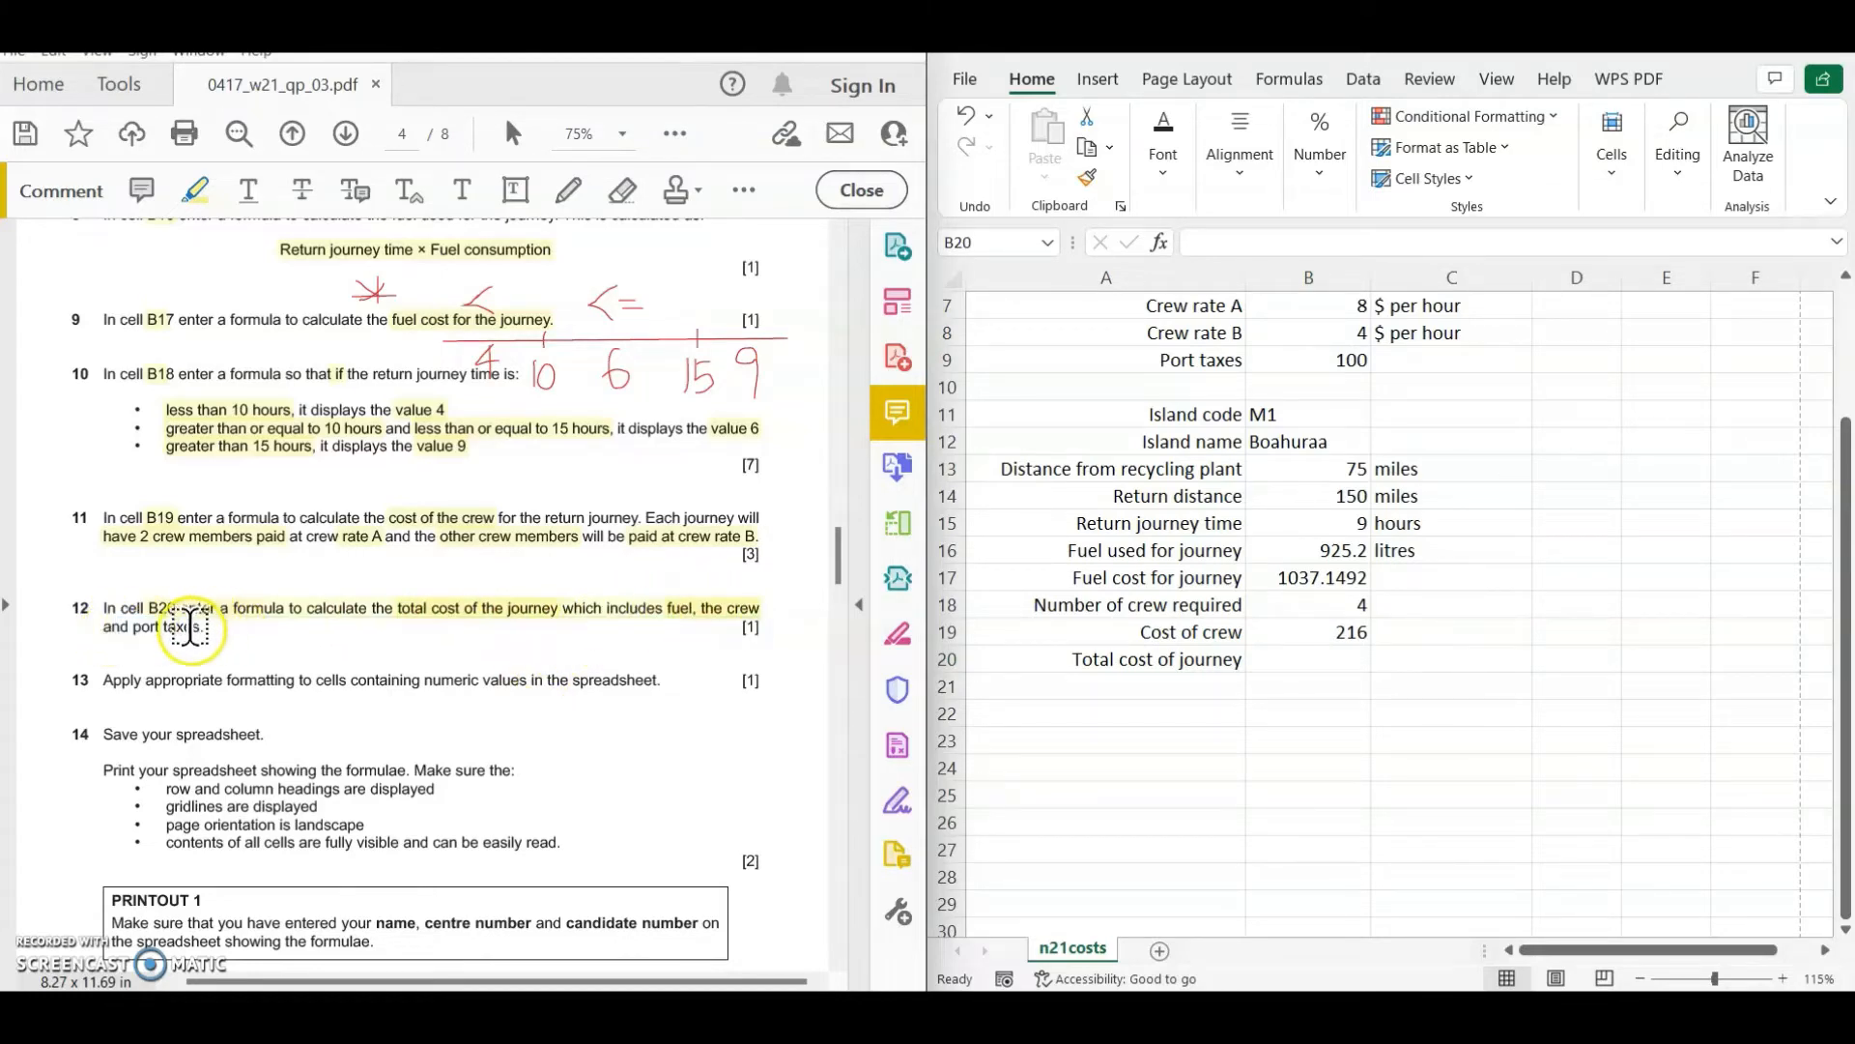
# - Enter the total cost of journey formula =B17+B19+B9 in cell B20
pyautogui.click(1266, 662)
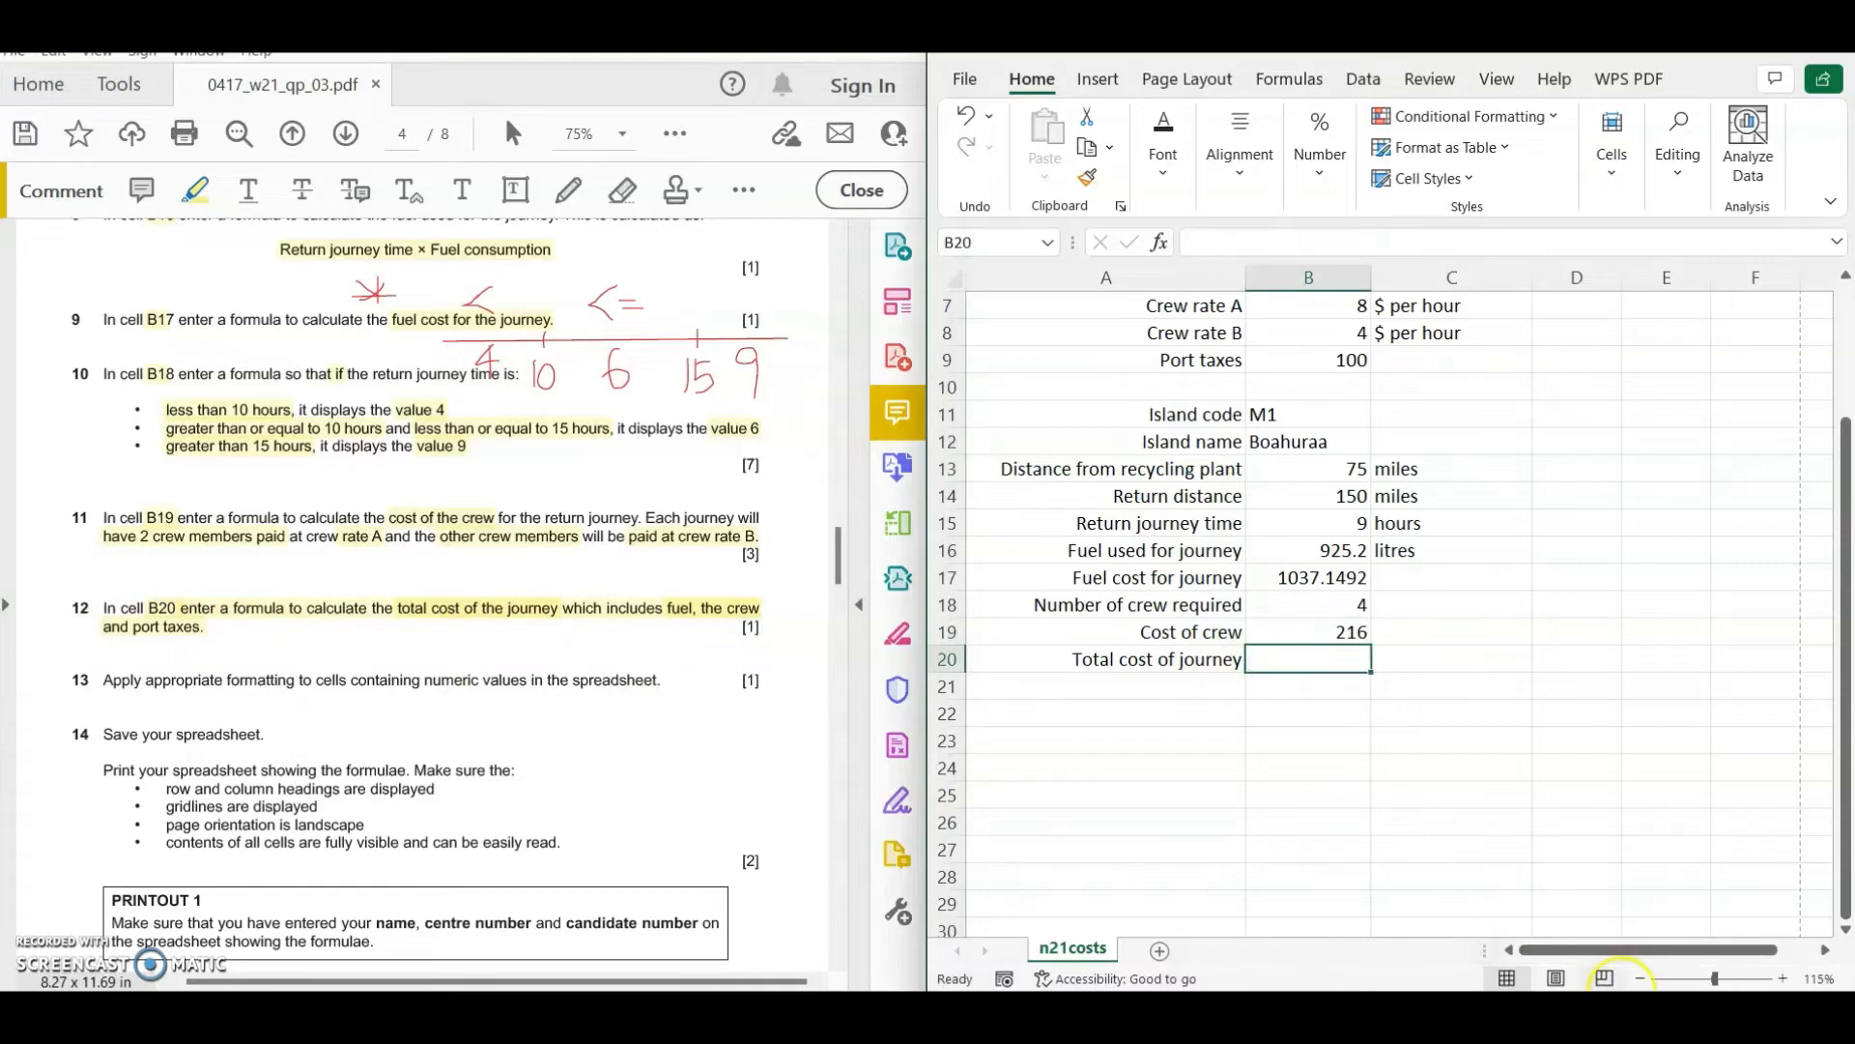
pyautogui.write('=')
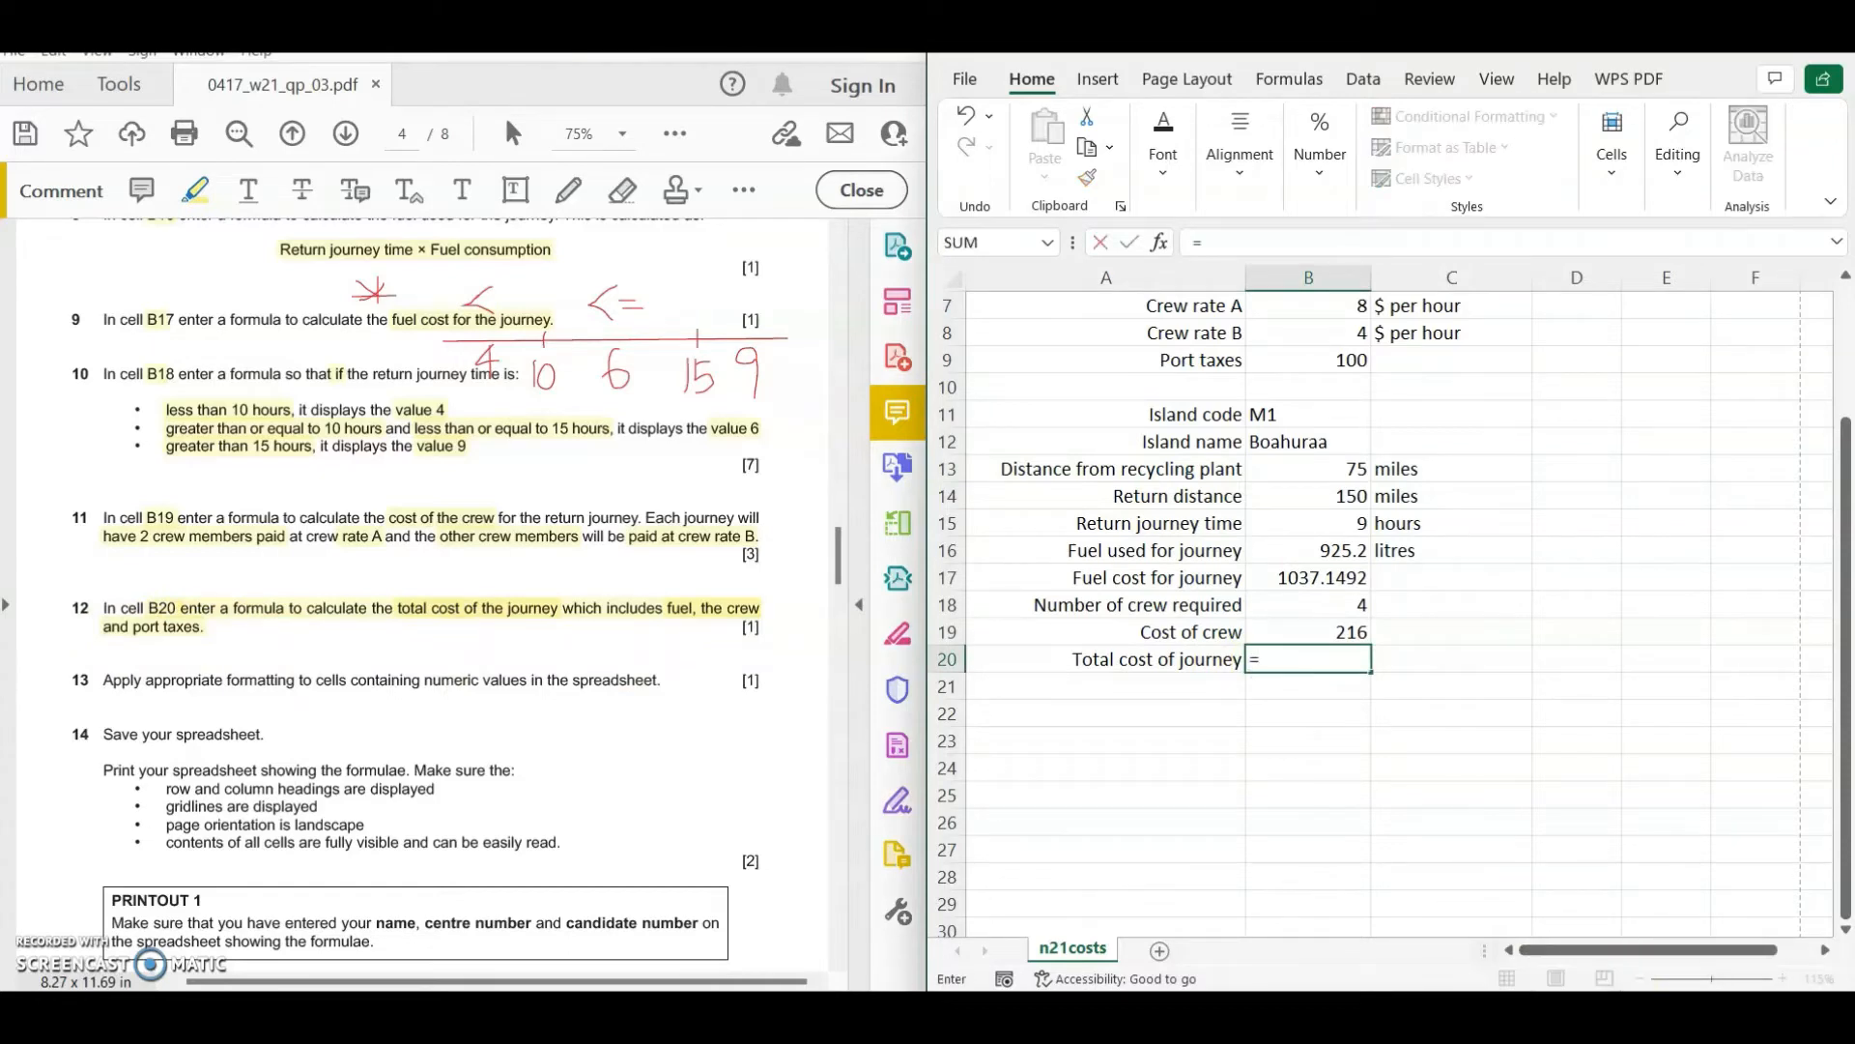
pyautogui.click(1310, 577)
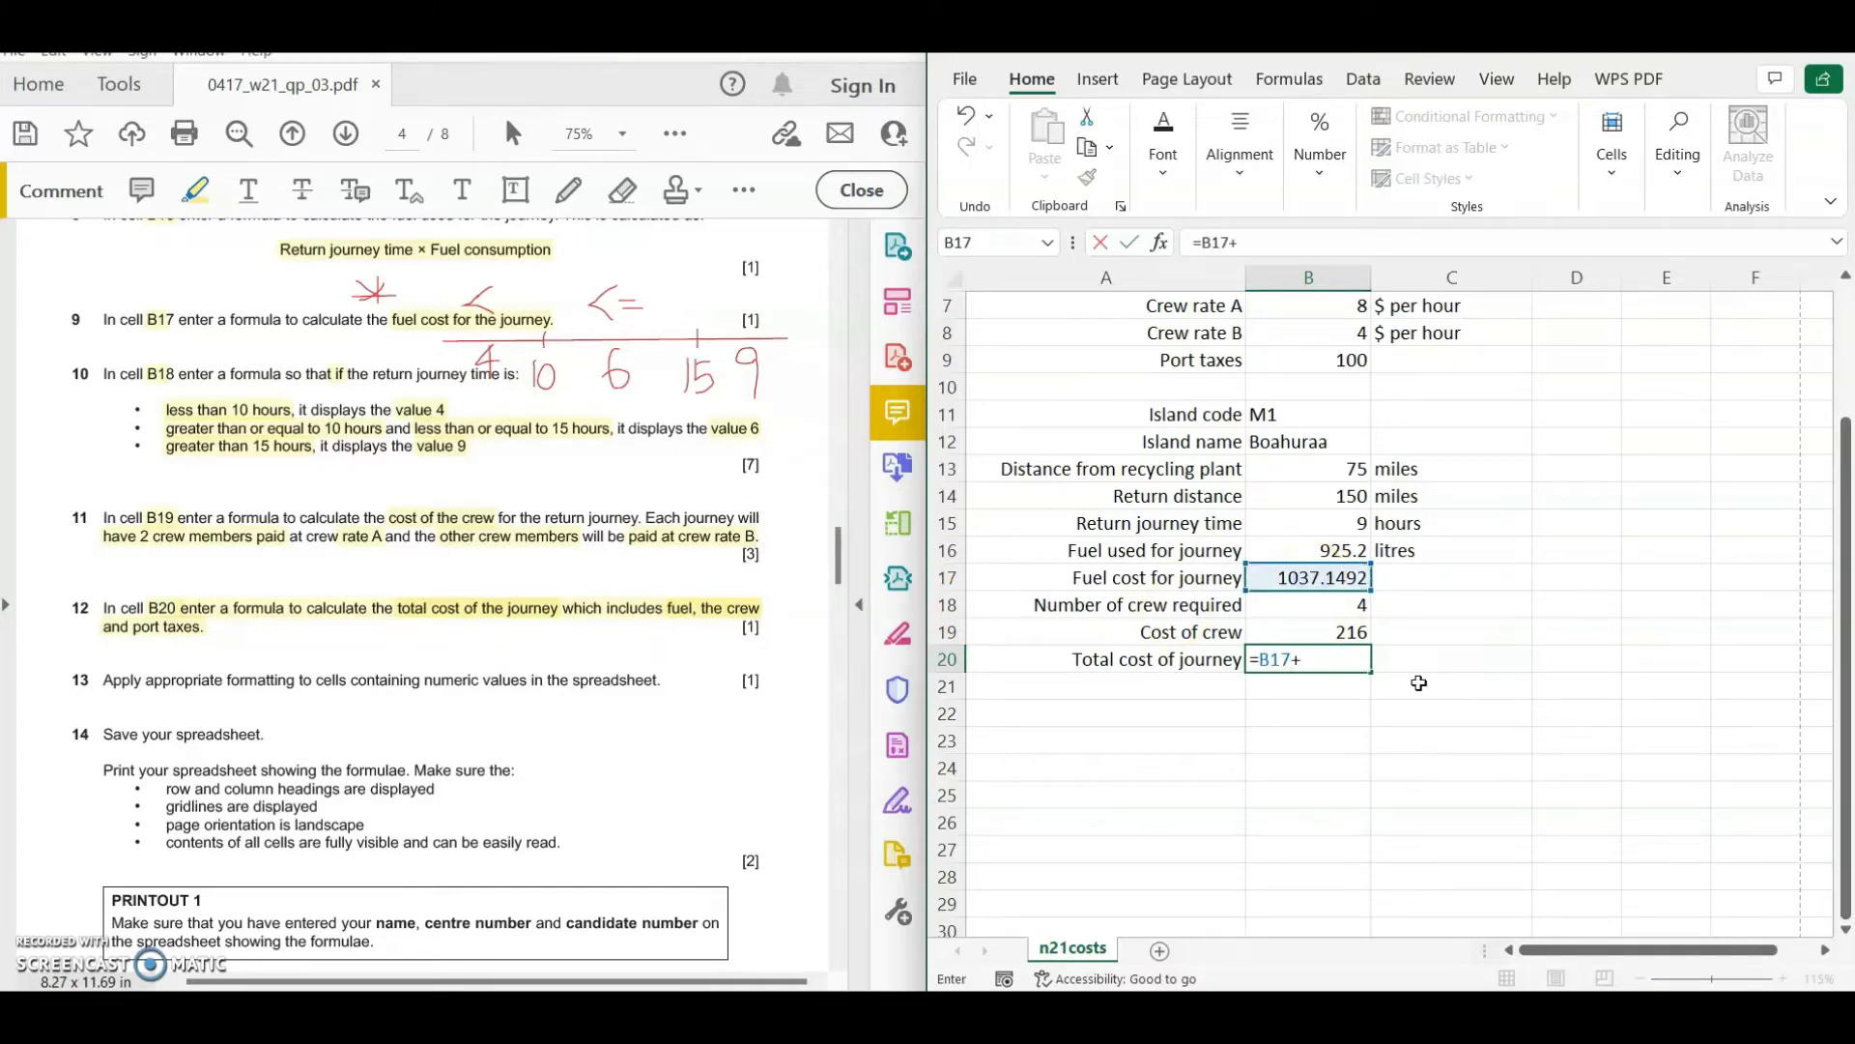
pyautogui.click(1307, 630)
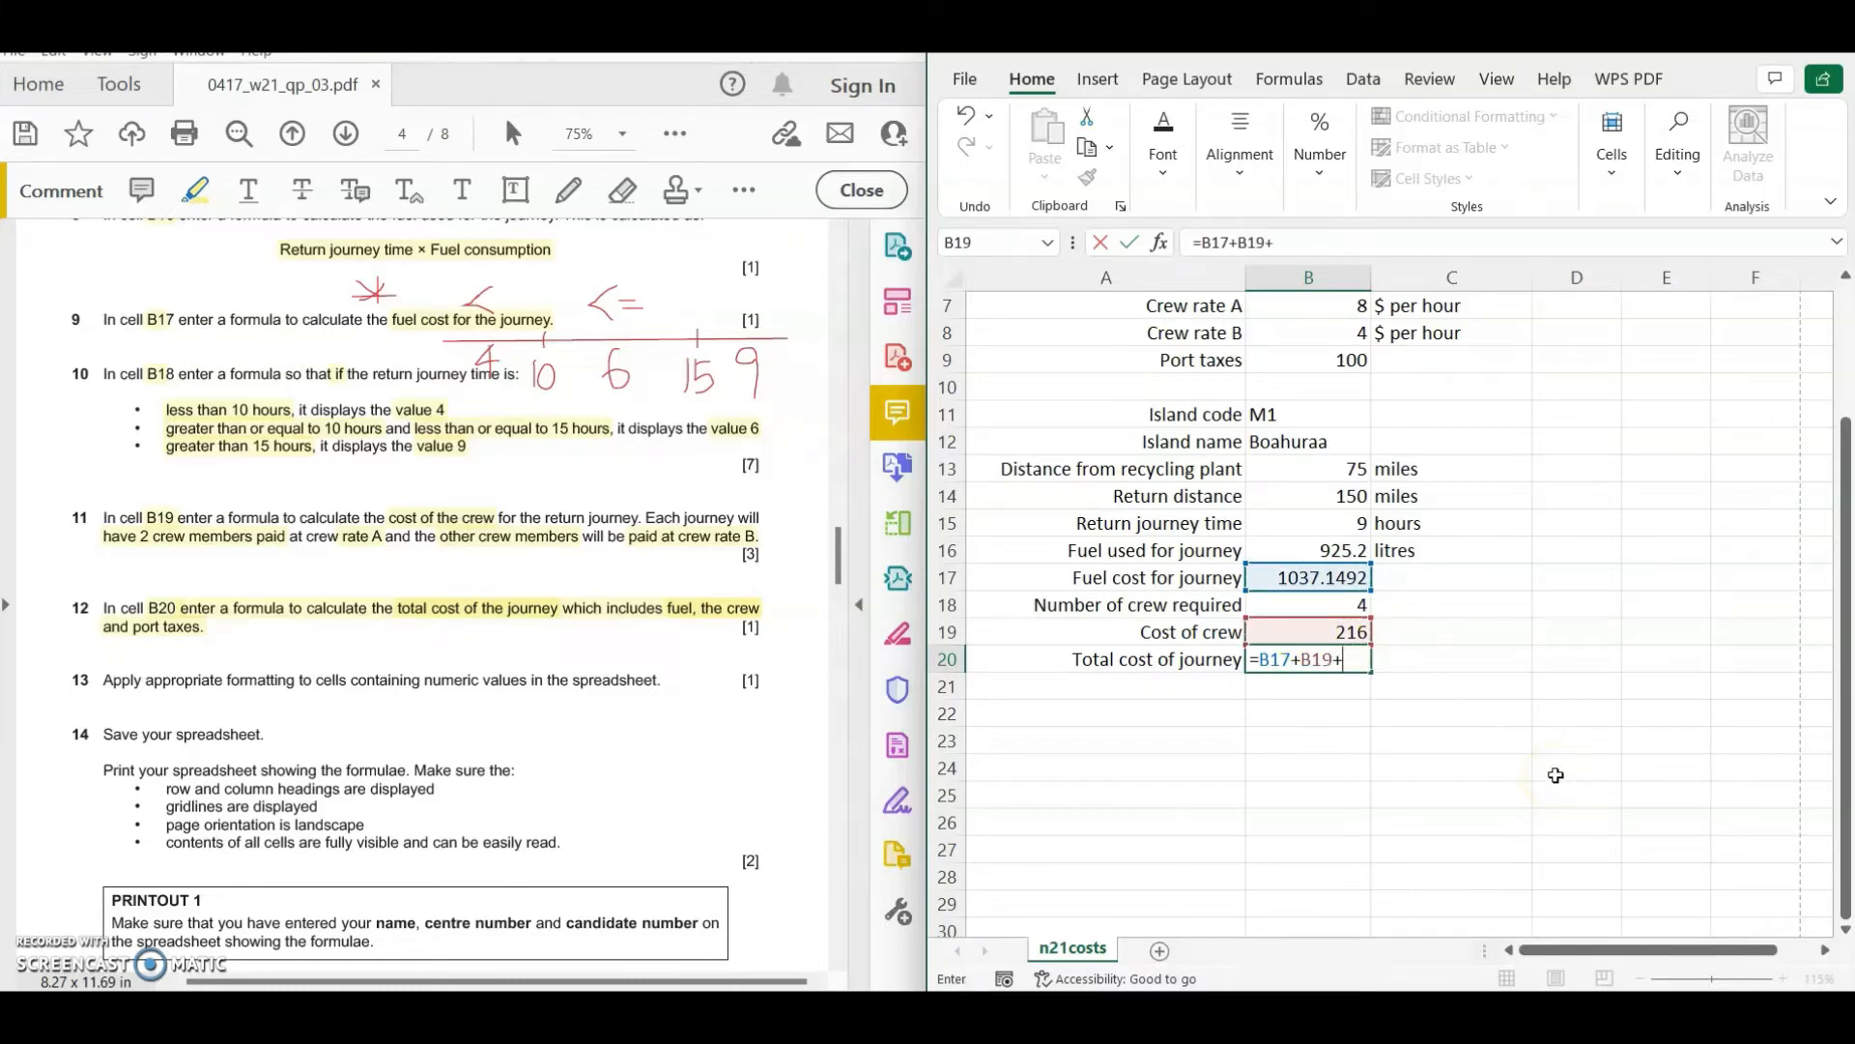
pyautogui.click(1319, 360)
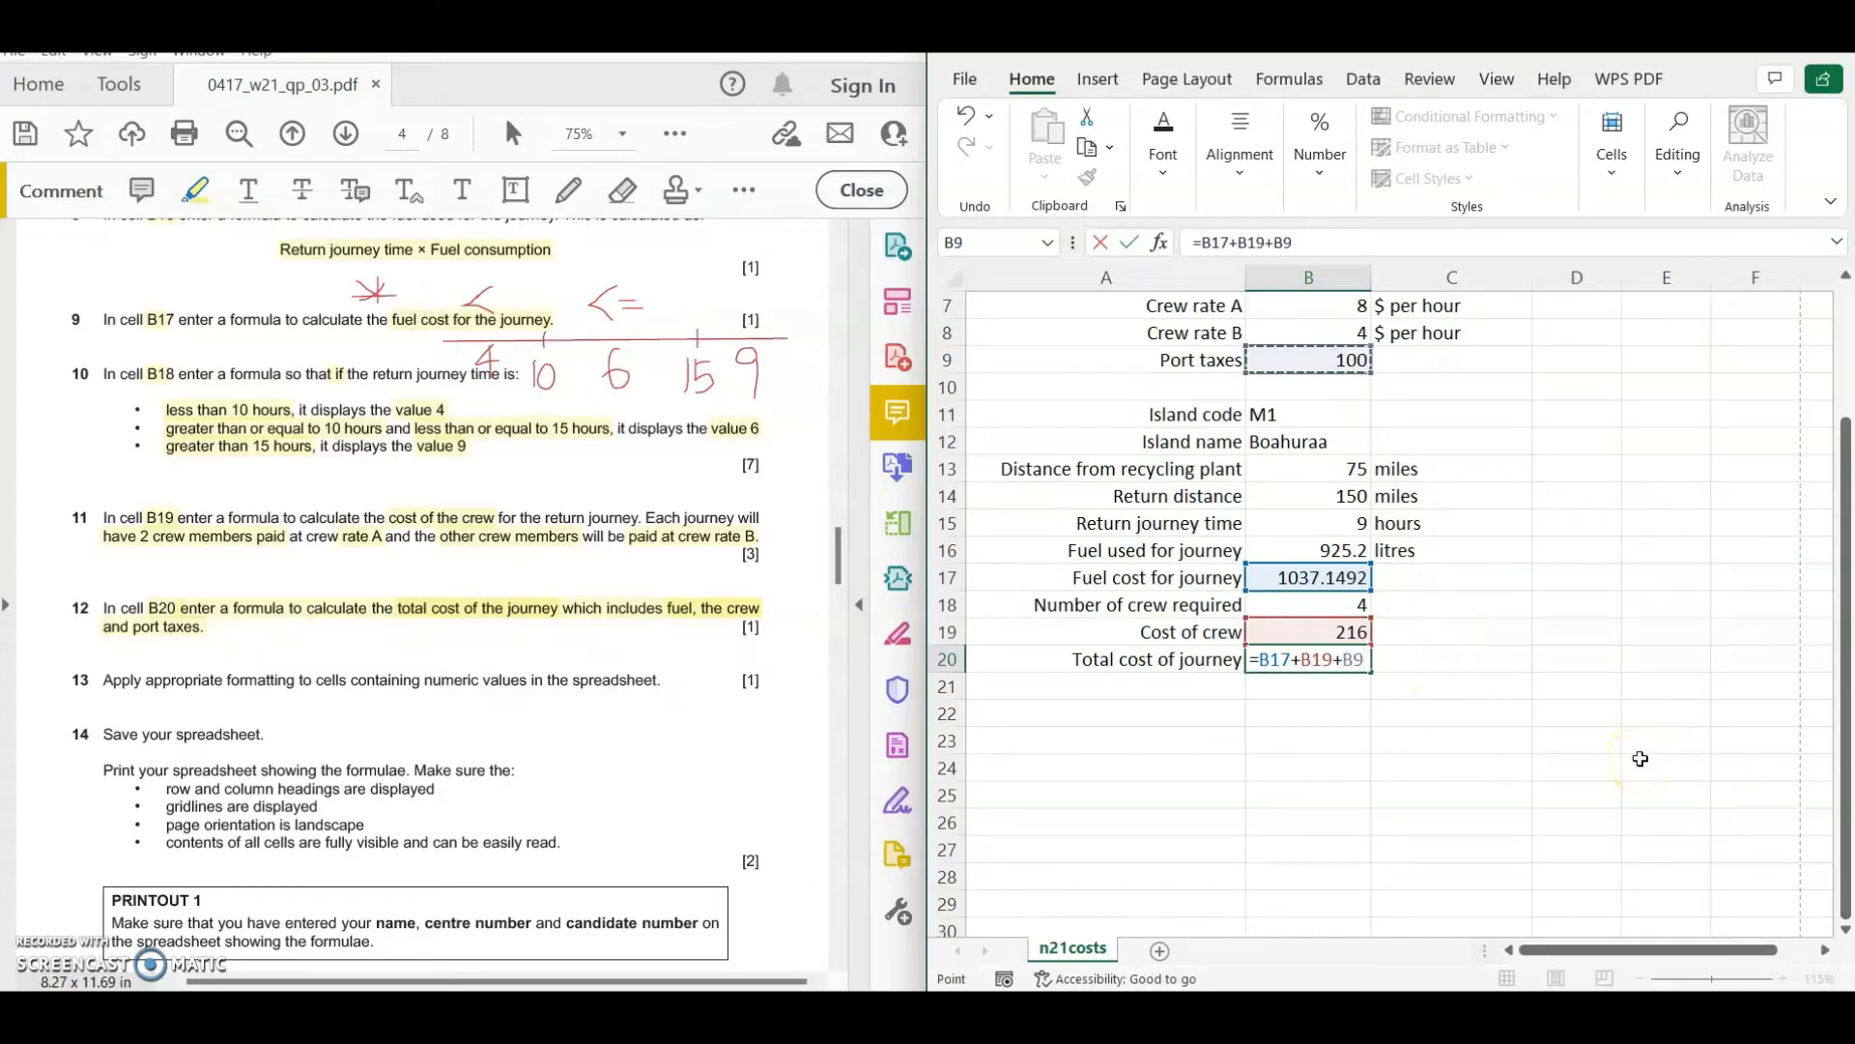
pyautogui.press('Return')
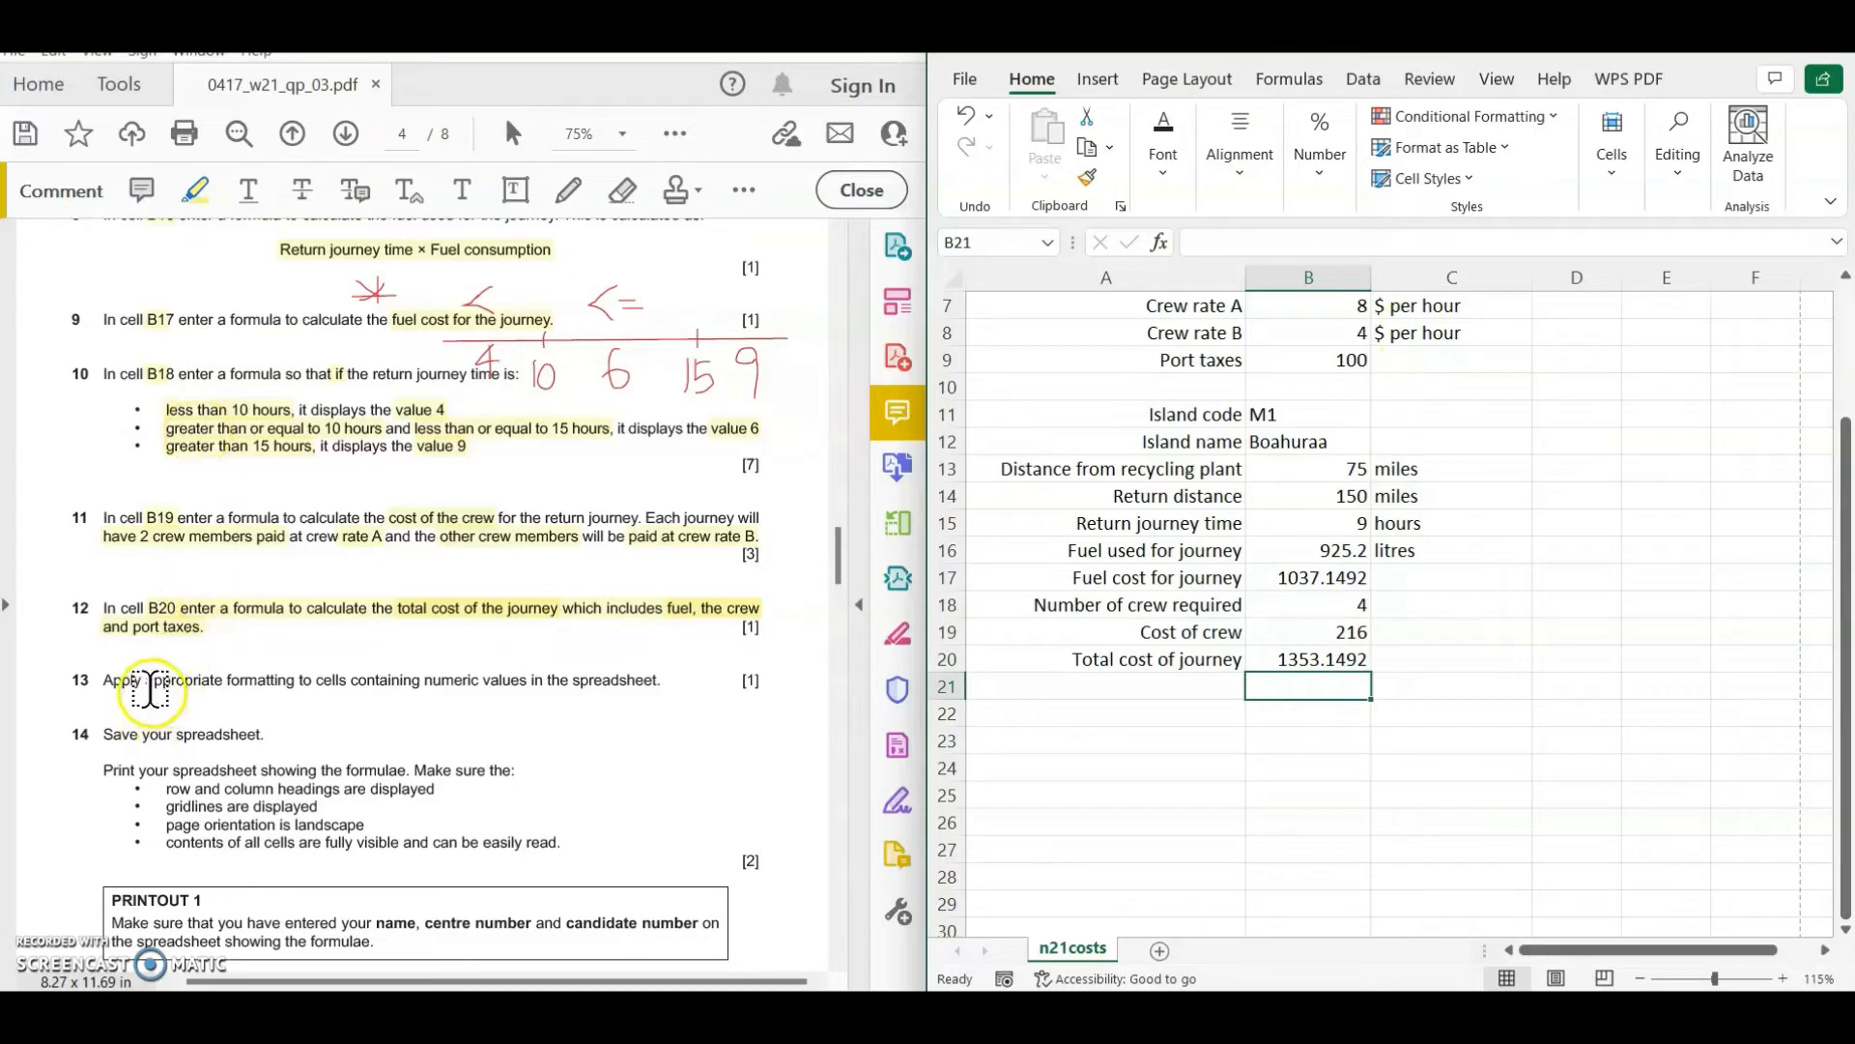
# - Highlight "appropriate formatting" and "containing numeric values" in question 13, and check the currency format requirements in the Task 2 introduction
pyautogui.moveTo(146, 682); pyautogui.dragTo(493, 689)
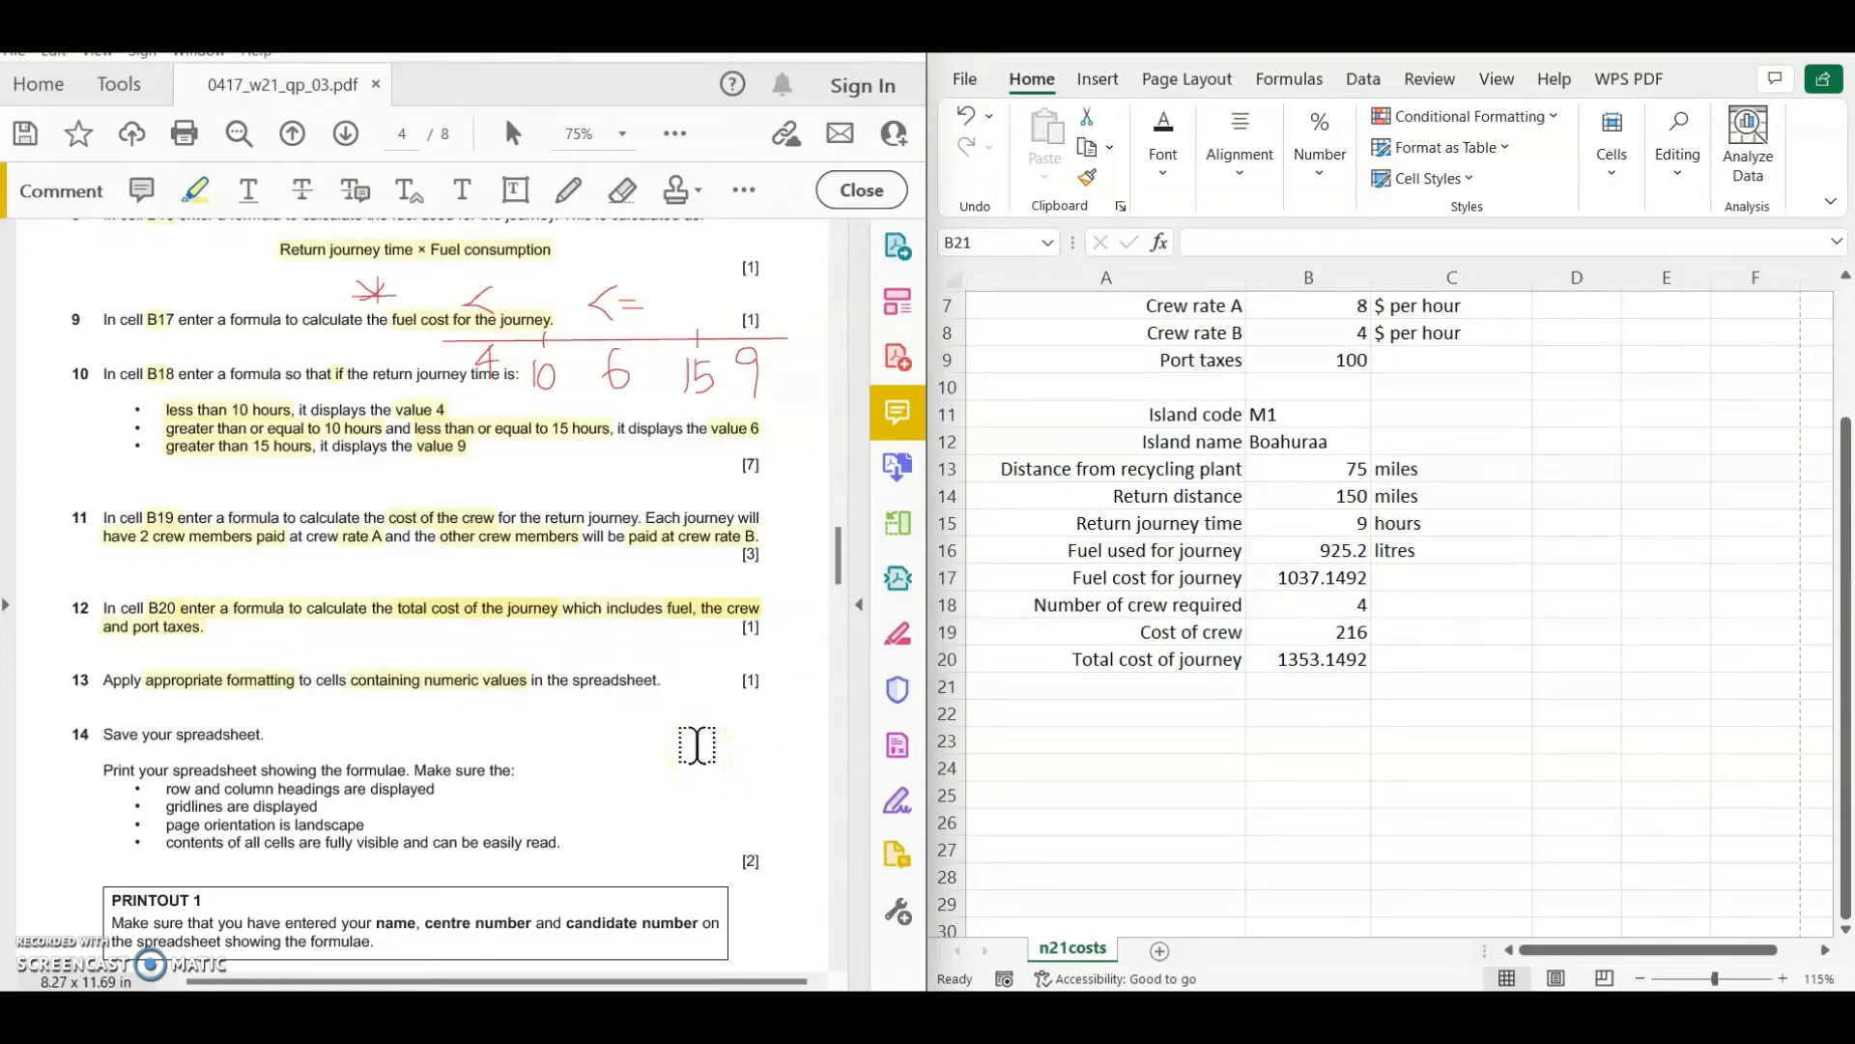
pyautogui.scroll(10, 580, 696)
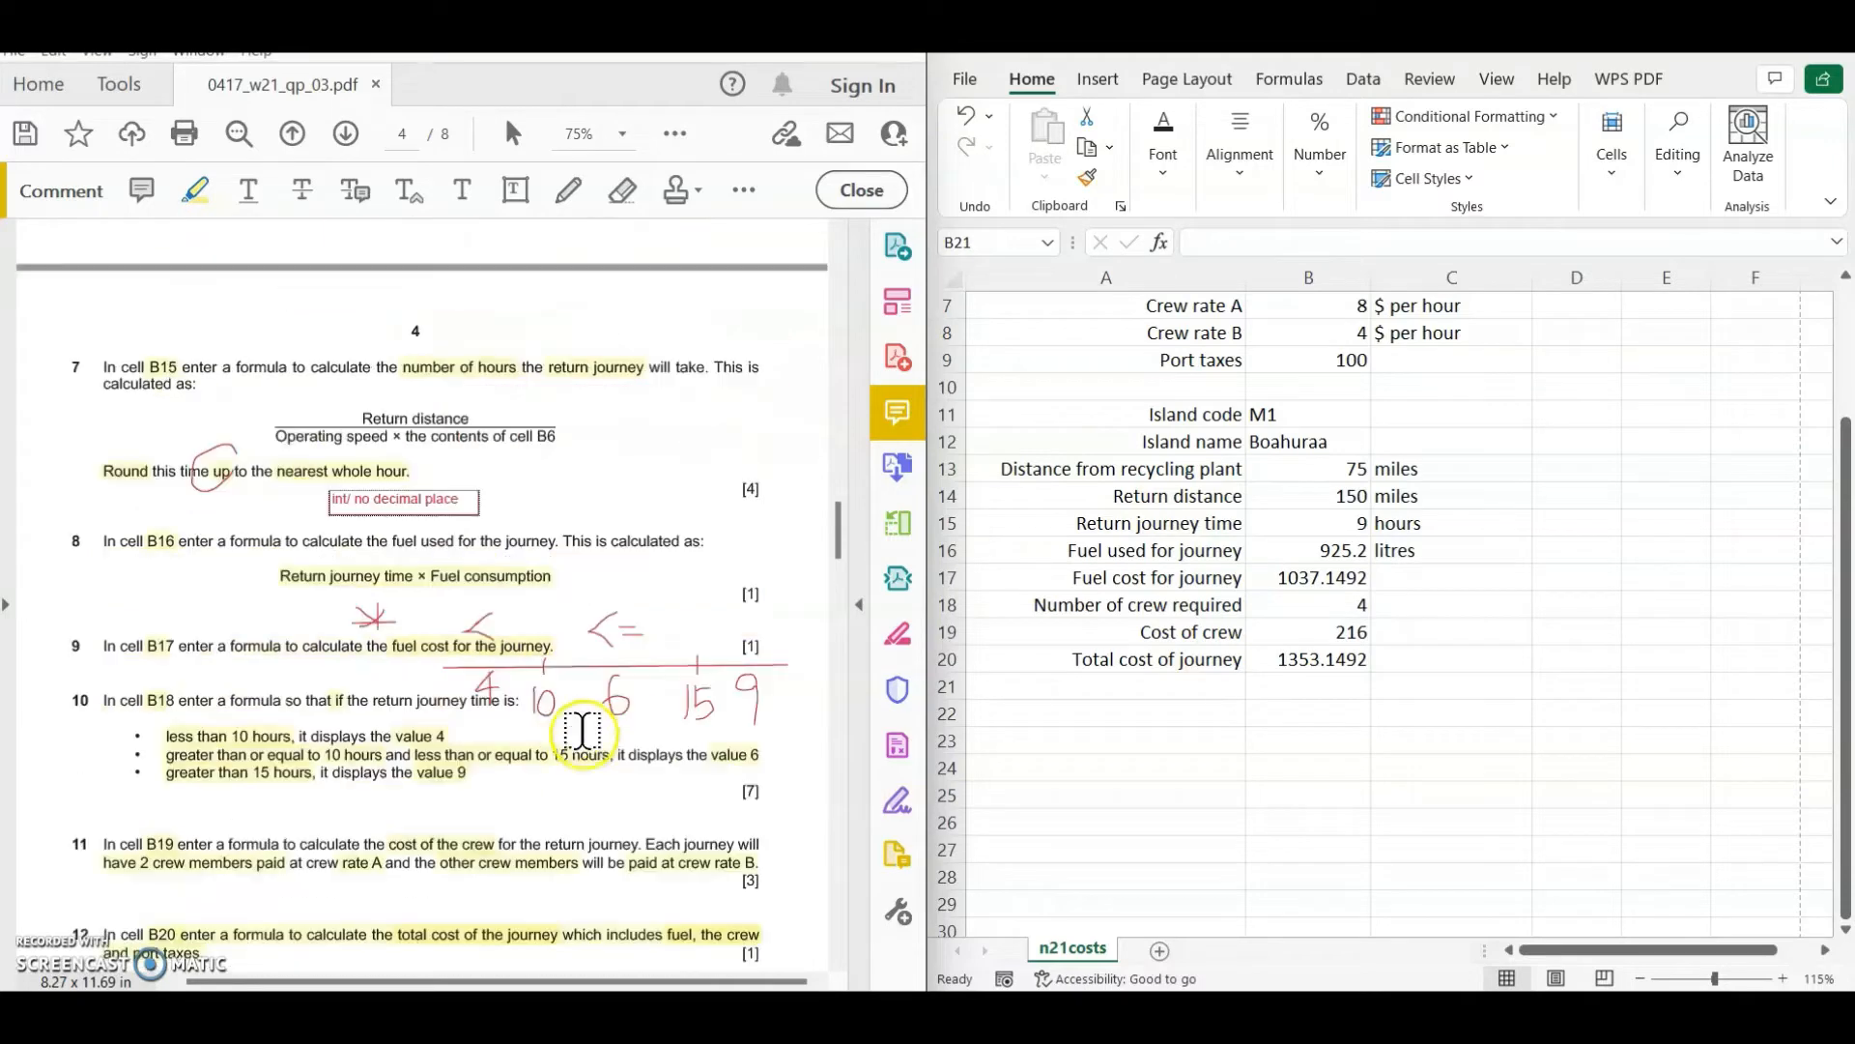
pyautogui.scroll(10, 571, 723)
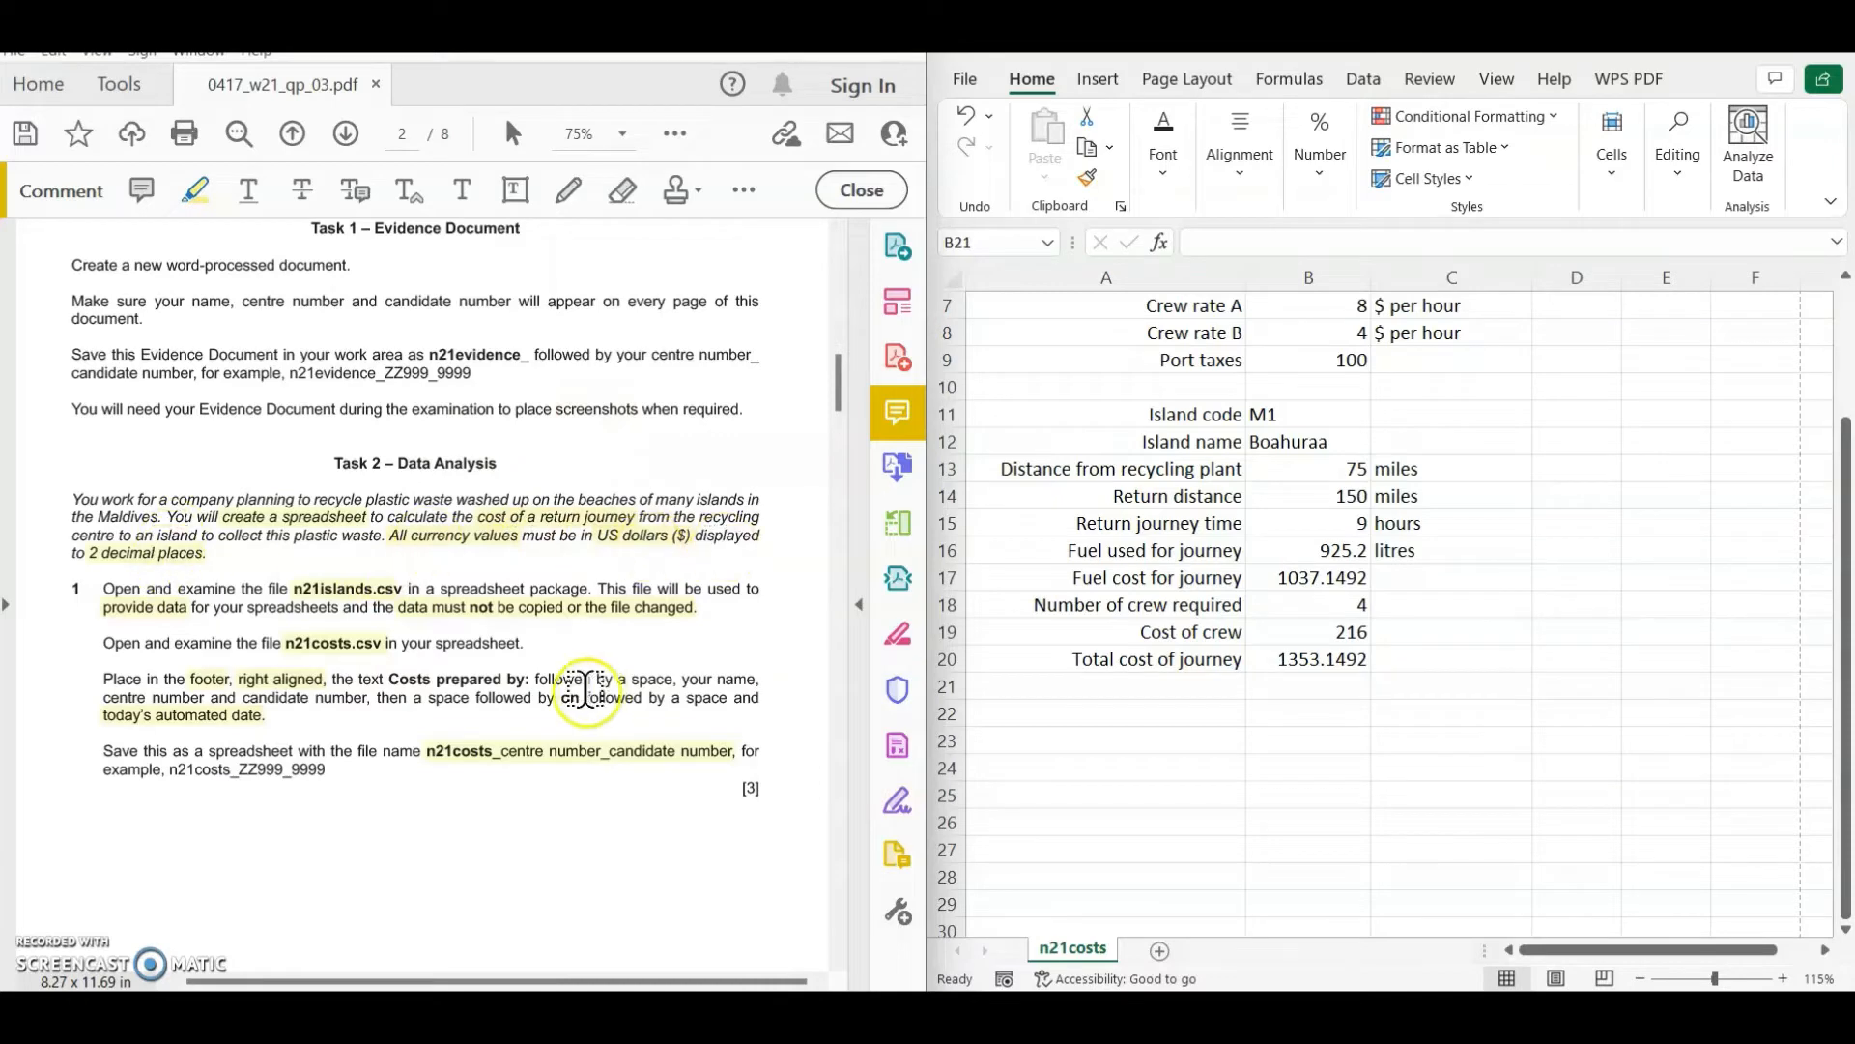
pyautogui.scroll(-12, 570, 686)
pyautogui.scroll(-10, 554, 703)
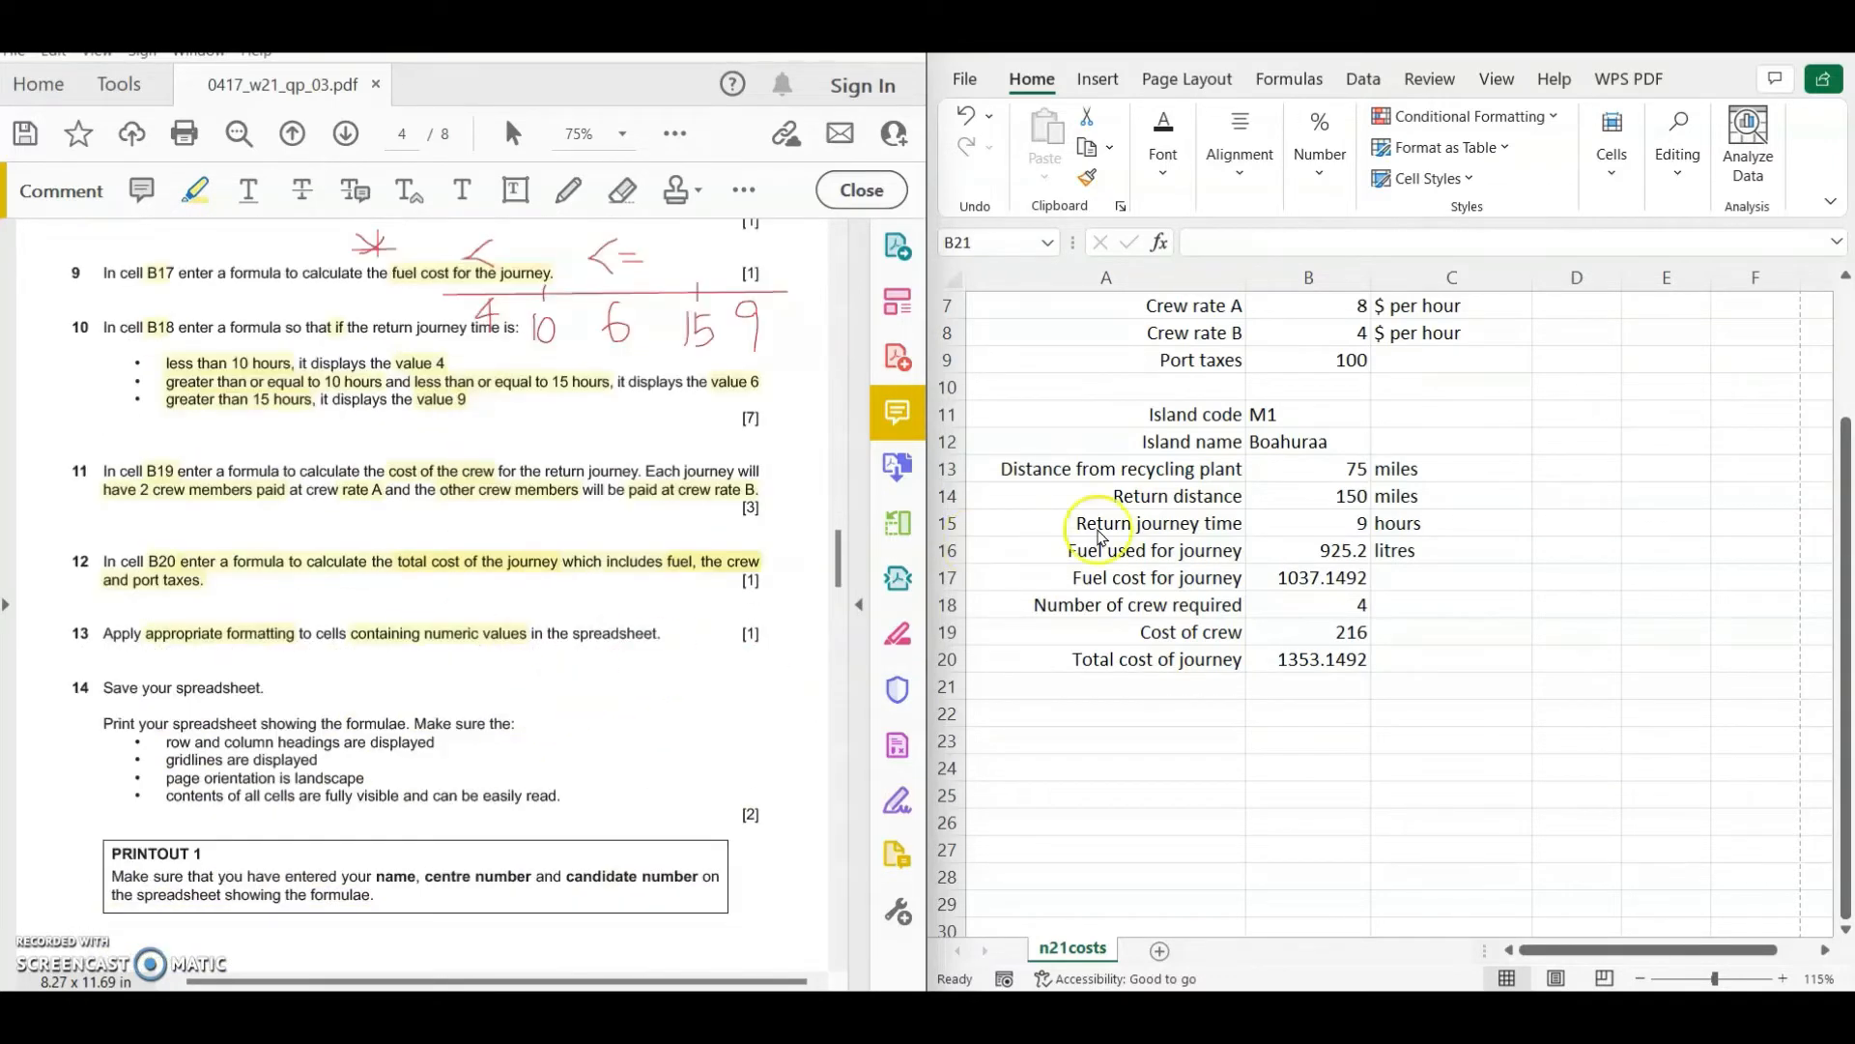
# - Review which numeric cells in column B need currency formatting, checking crew rates B7:B8 against their units in C7:C8
pyautogui.click(1356, 722)
pyautogui.scroll(4, 1295, 575)
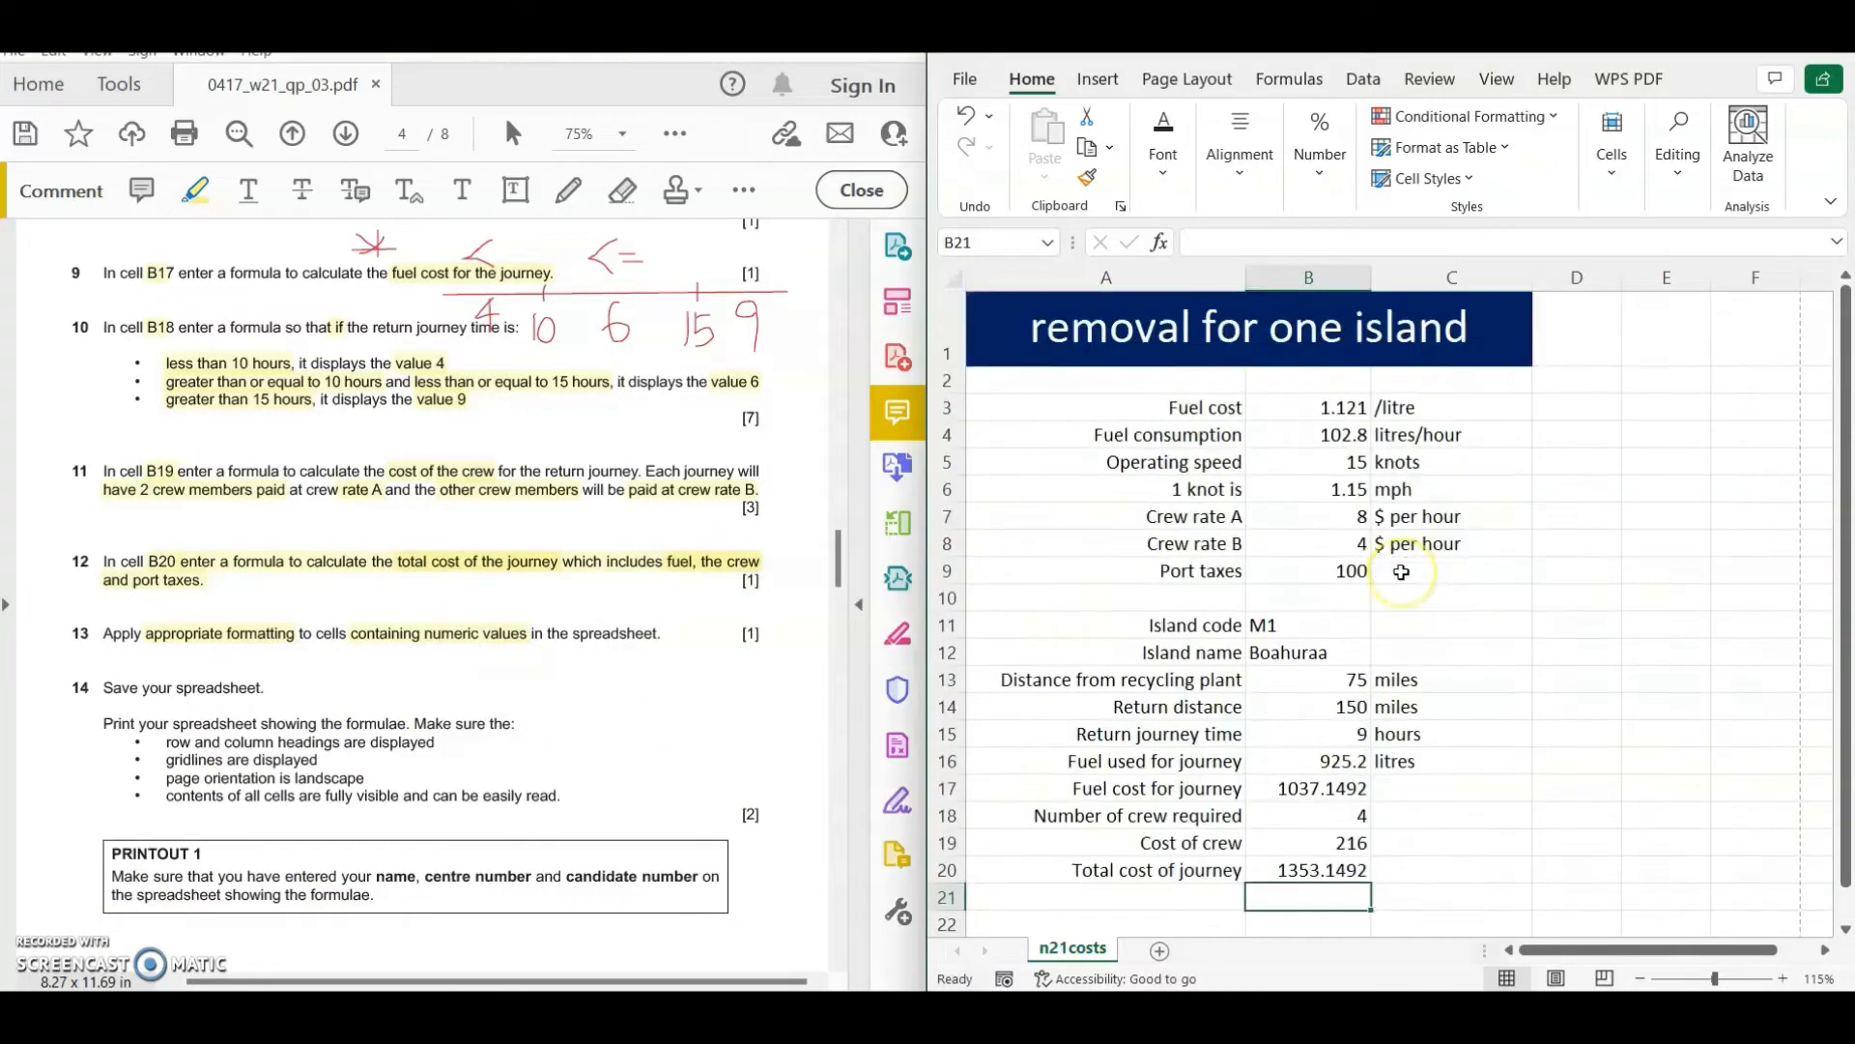
pyautogui.scroll(-2, 1399, 464)
pyautogui.scroll(2, 1400, 464)
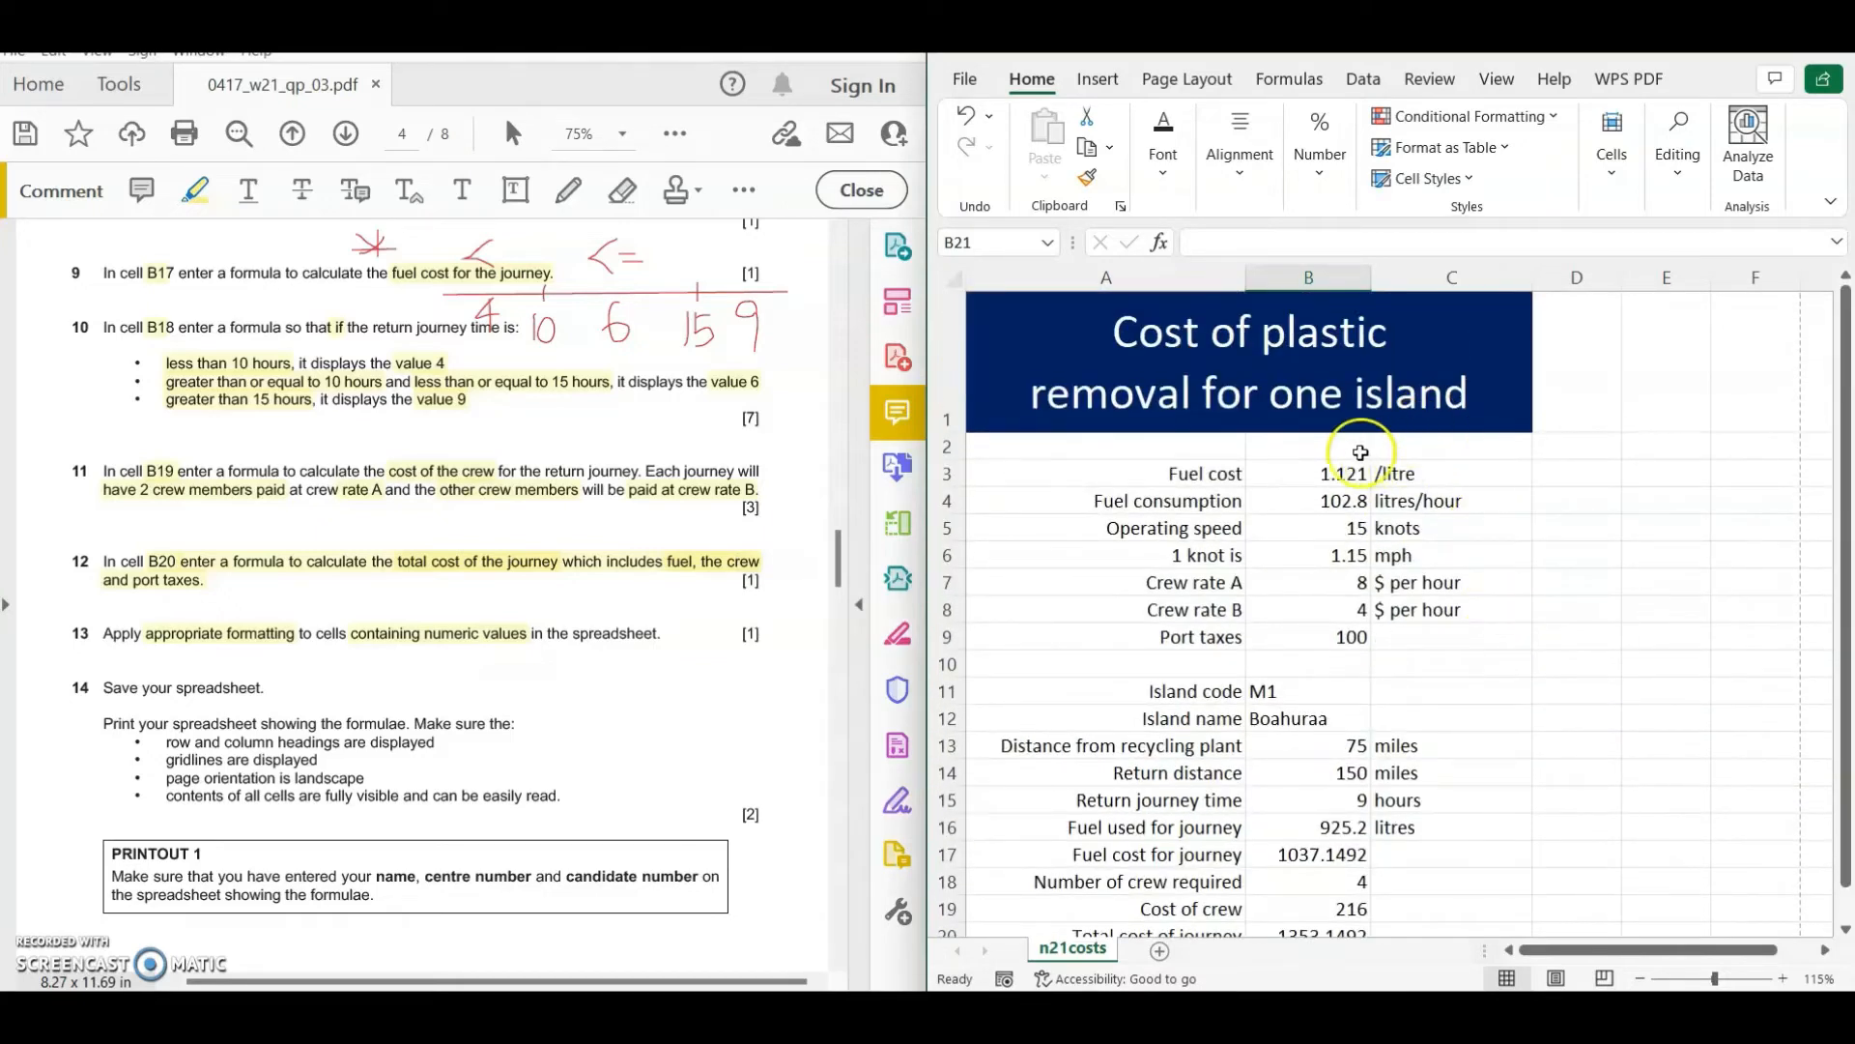
pyautogui.click(1311, 582)
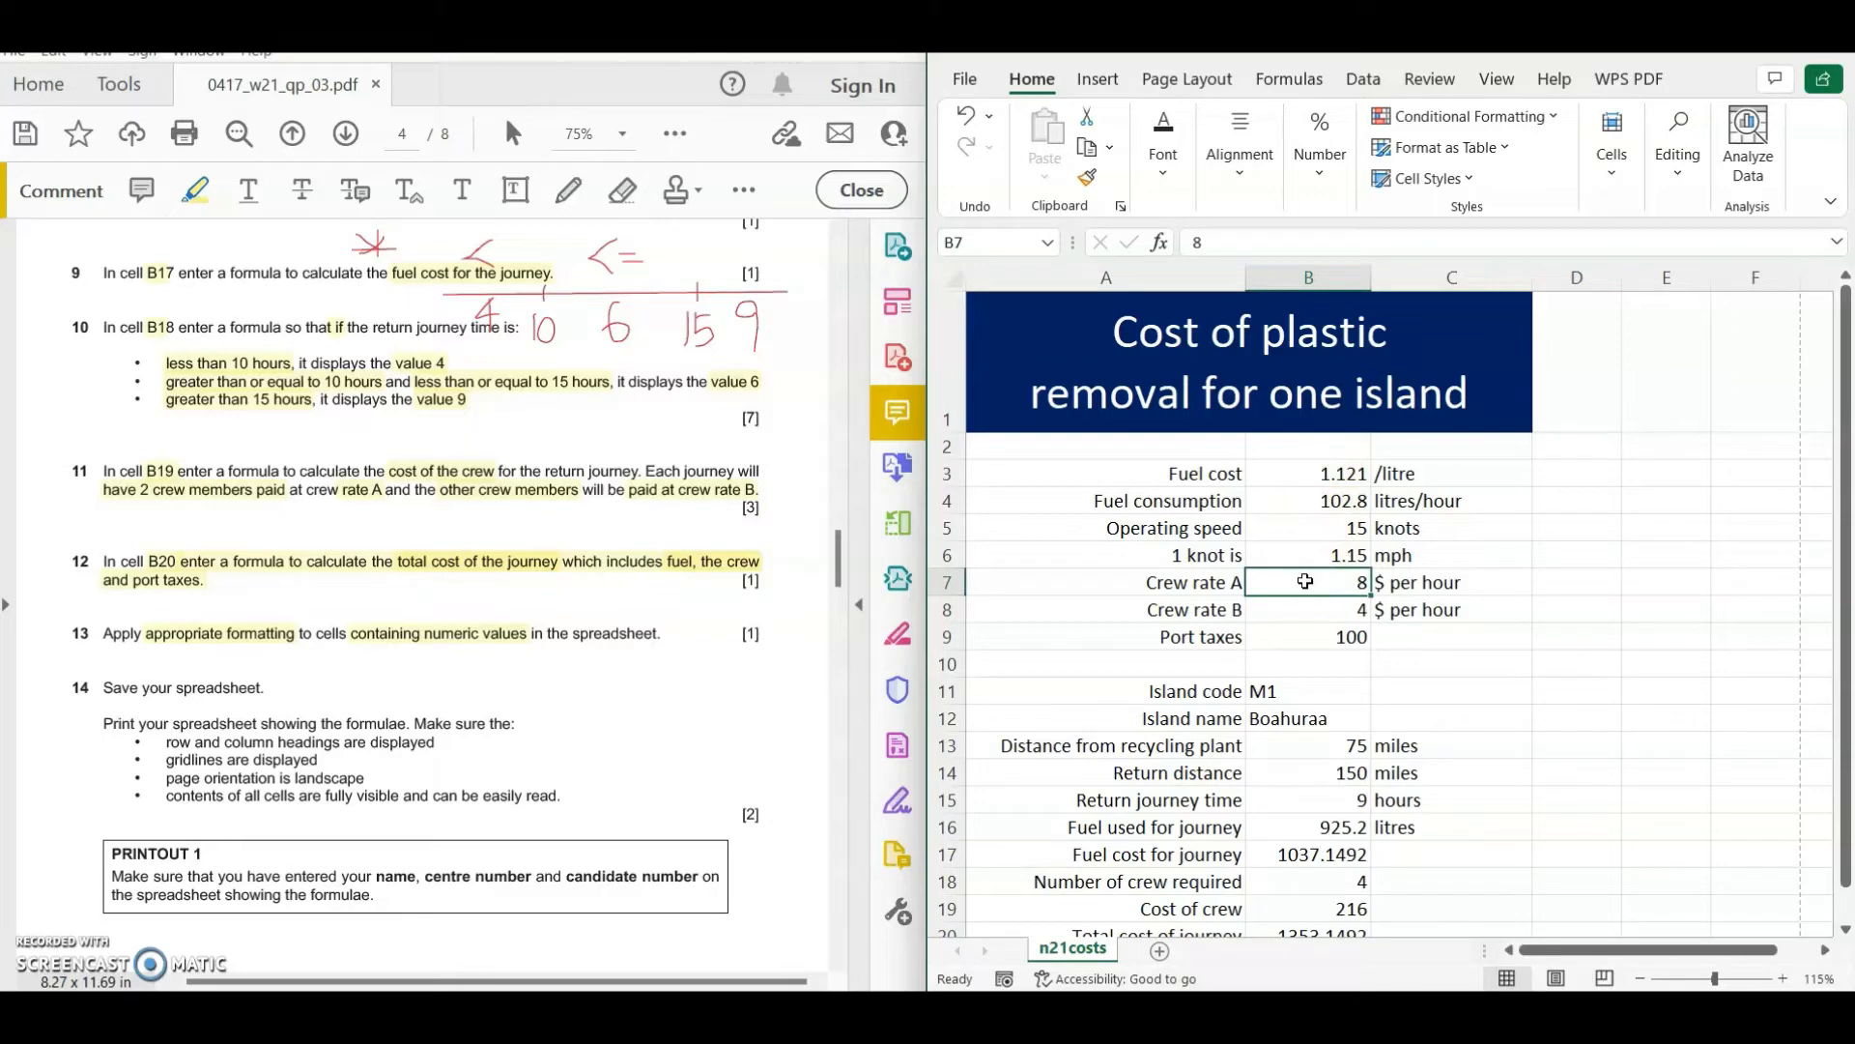
pyautogui.moveTo(1304, 601); pyautogui.dragTo(1304, 587)
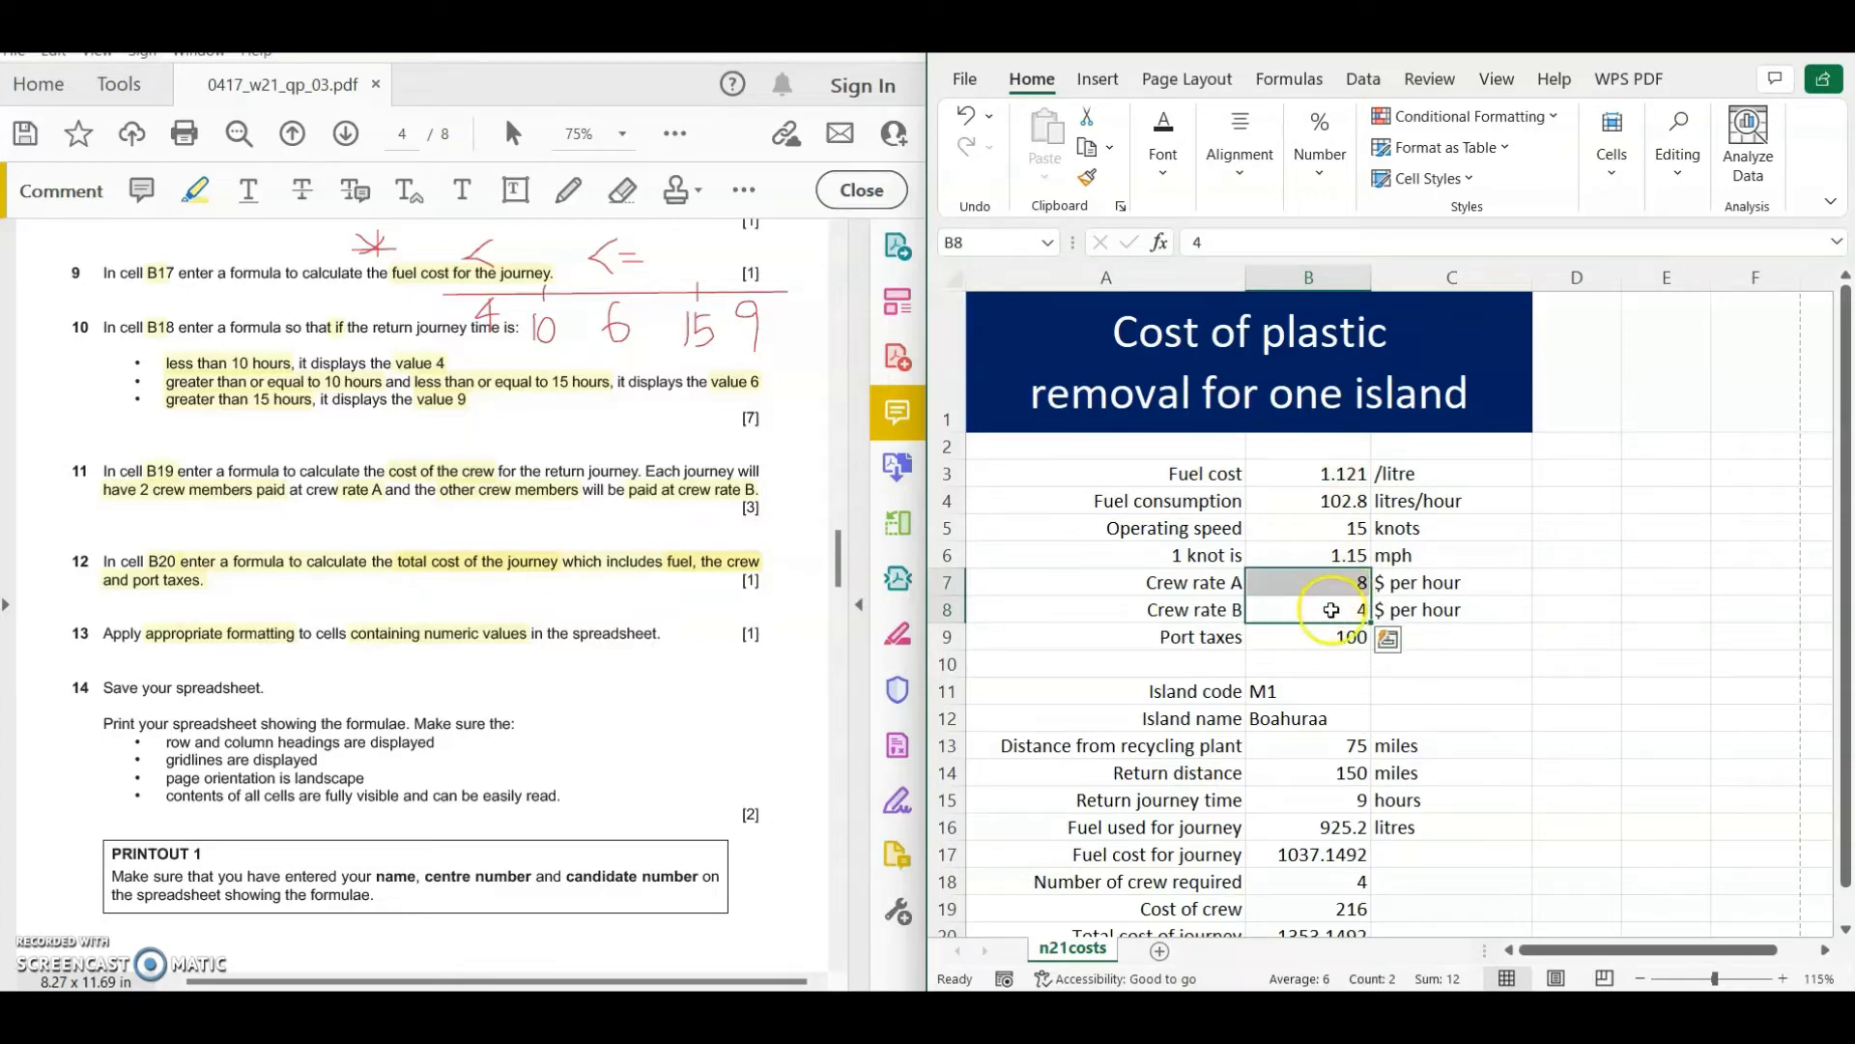
pyautogui.moveTo(1385, 583); pyautogui.dragTo(1389, 608)
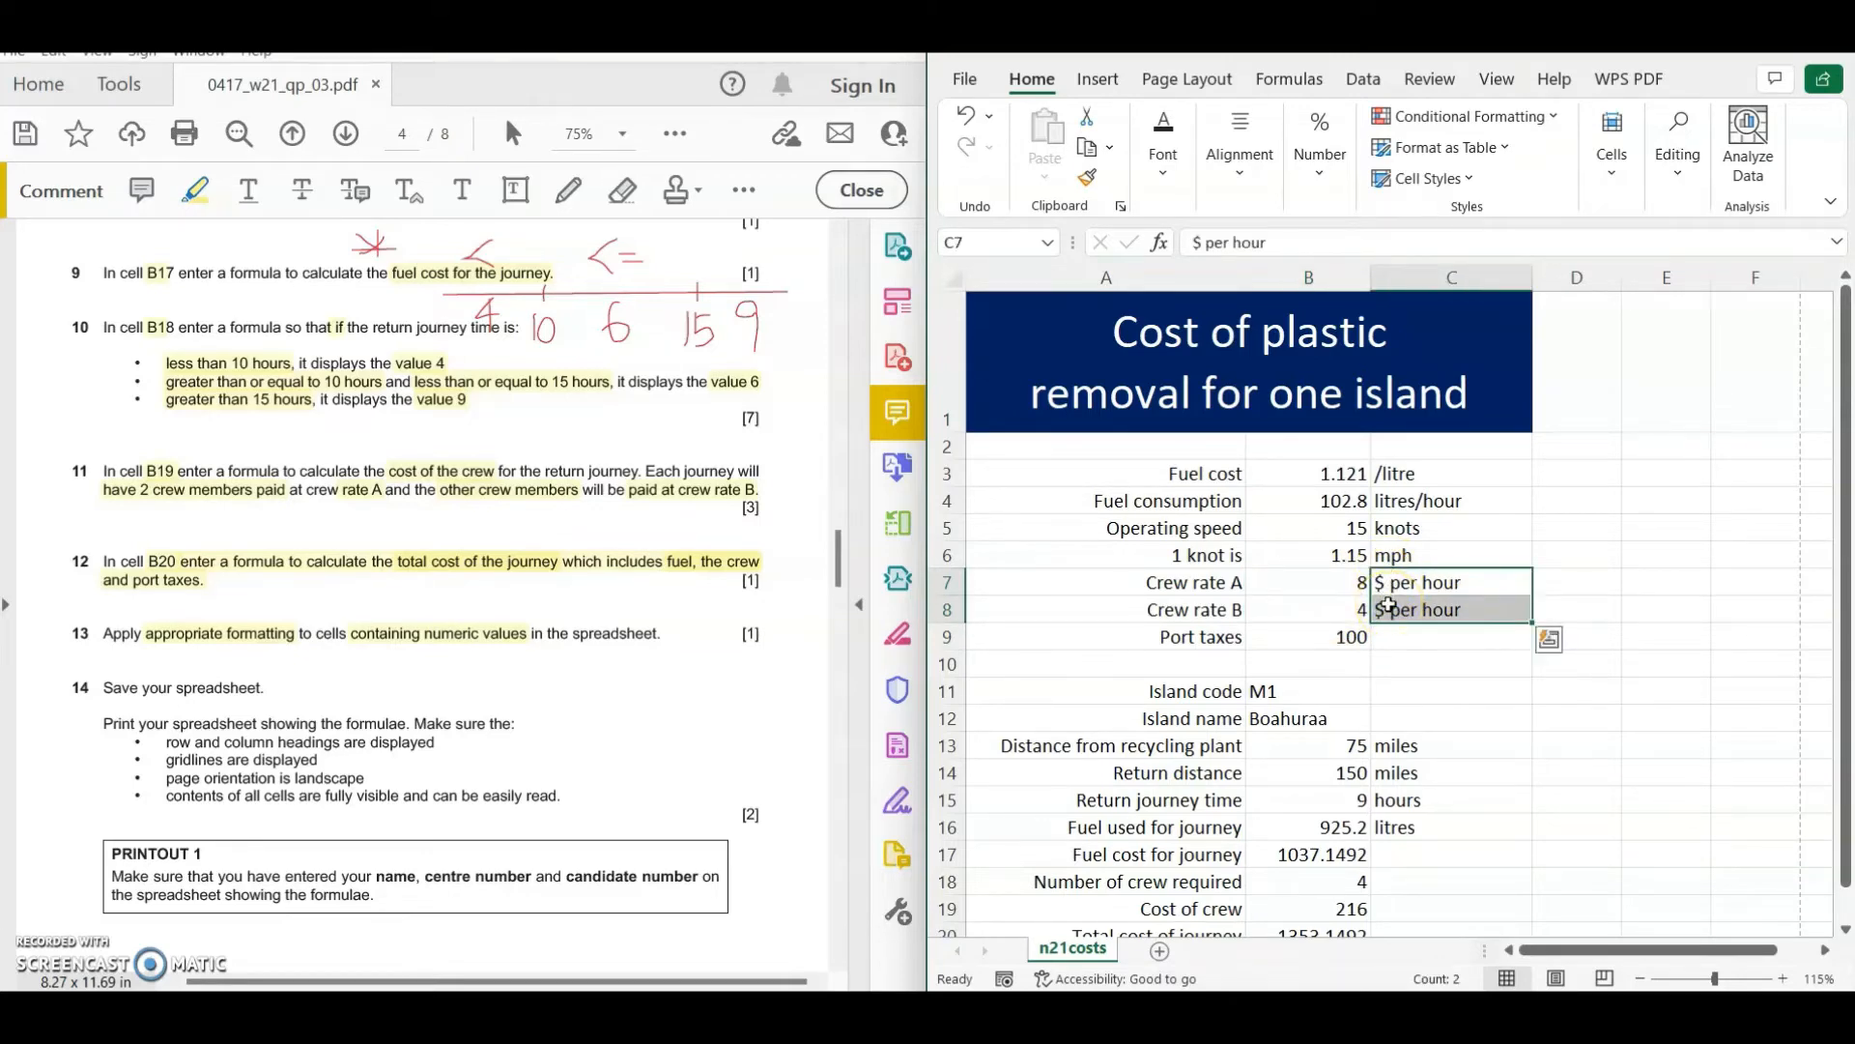
# - Format the port taxes value in B9 as Currency with the $ symbol and 2 decimal places
pyautogui.click(1281, 637)
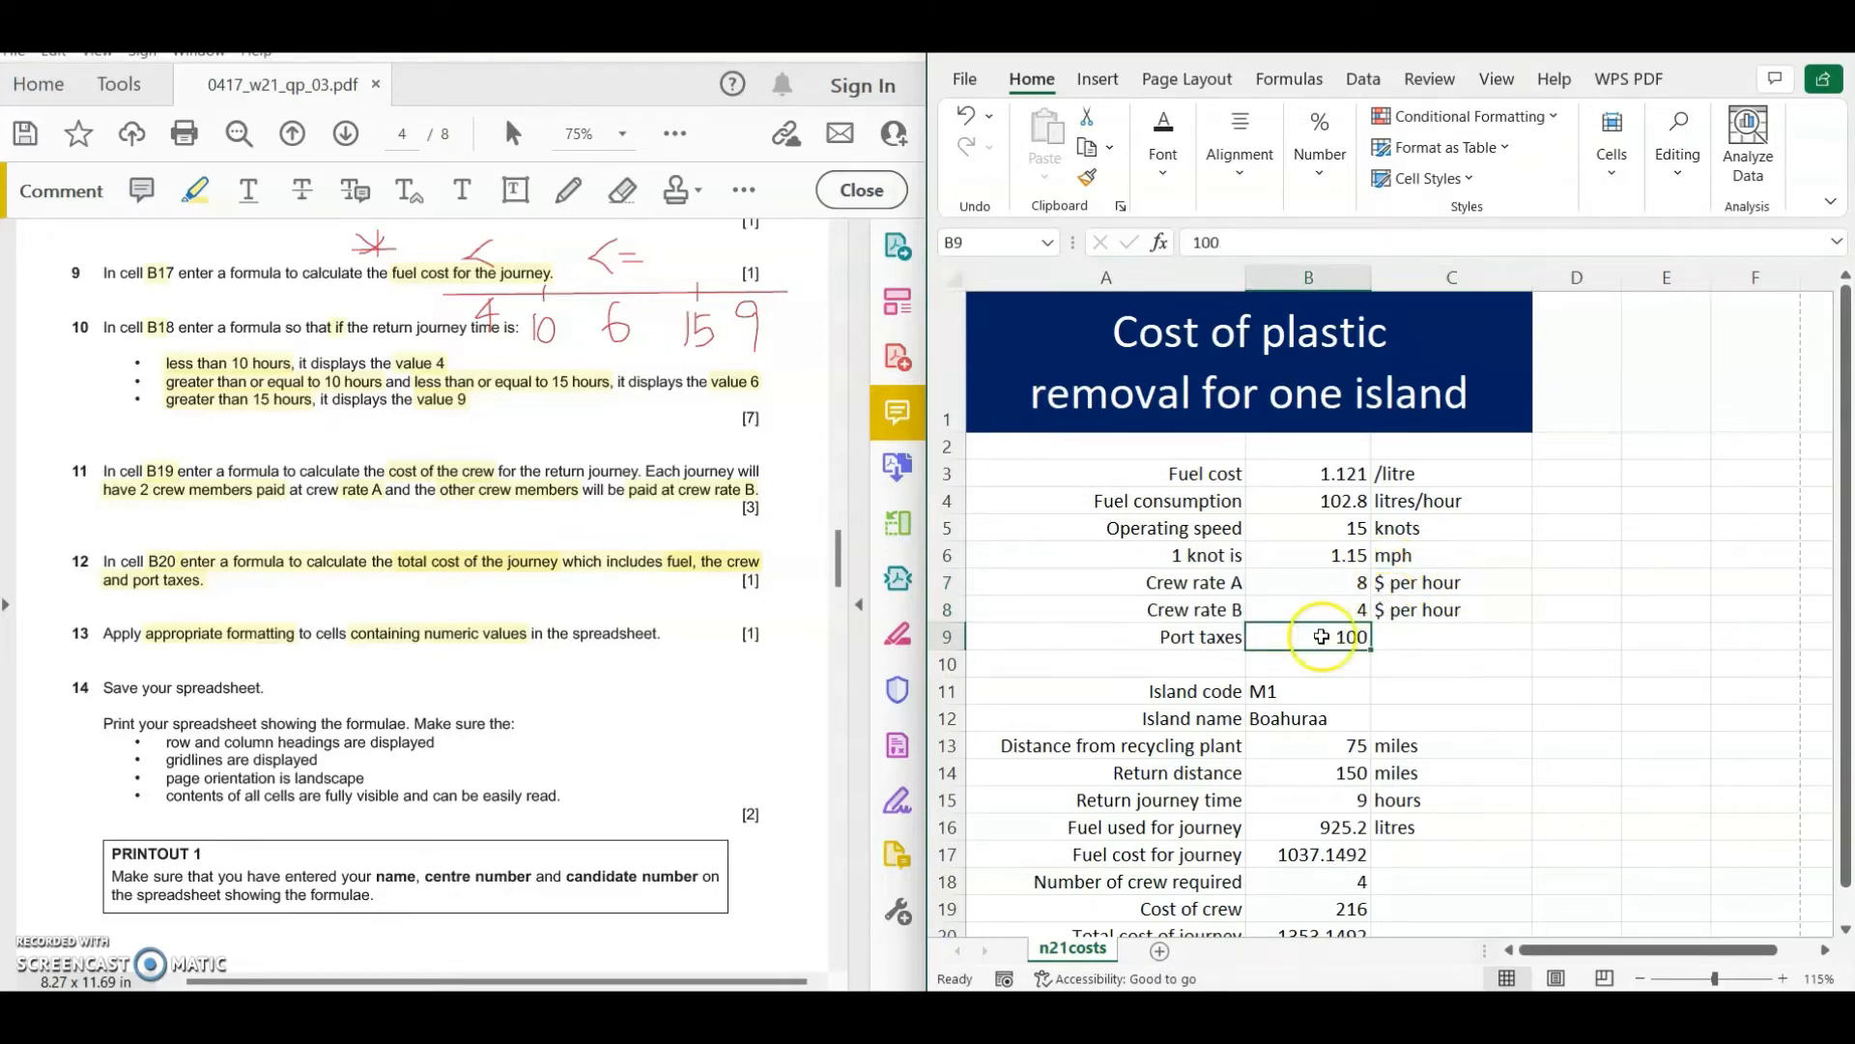
pyautogui.scroll(-1, 1311, 633)
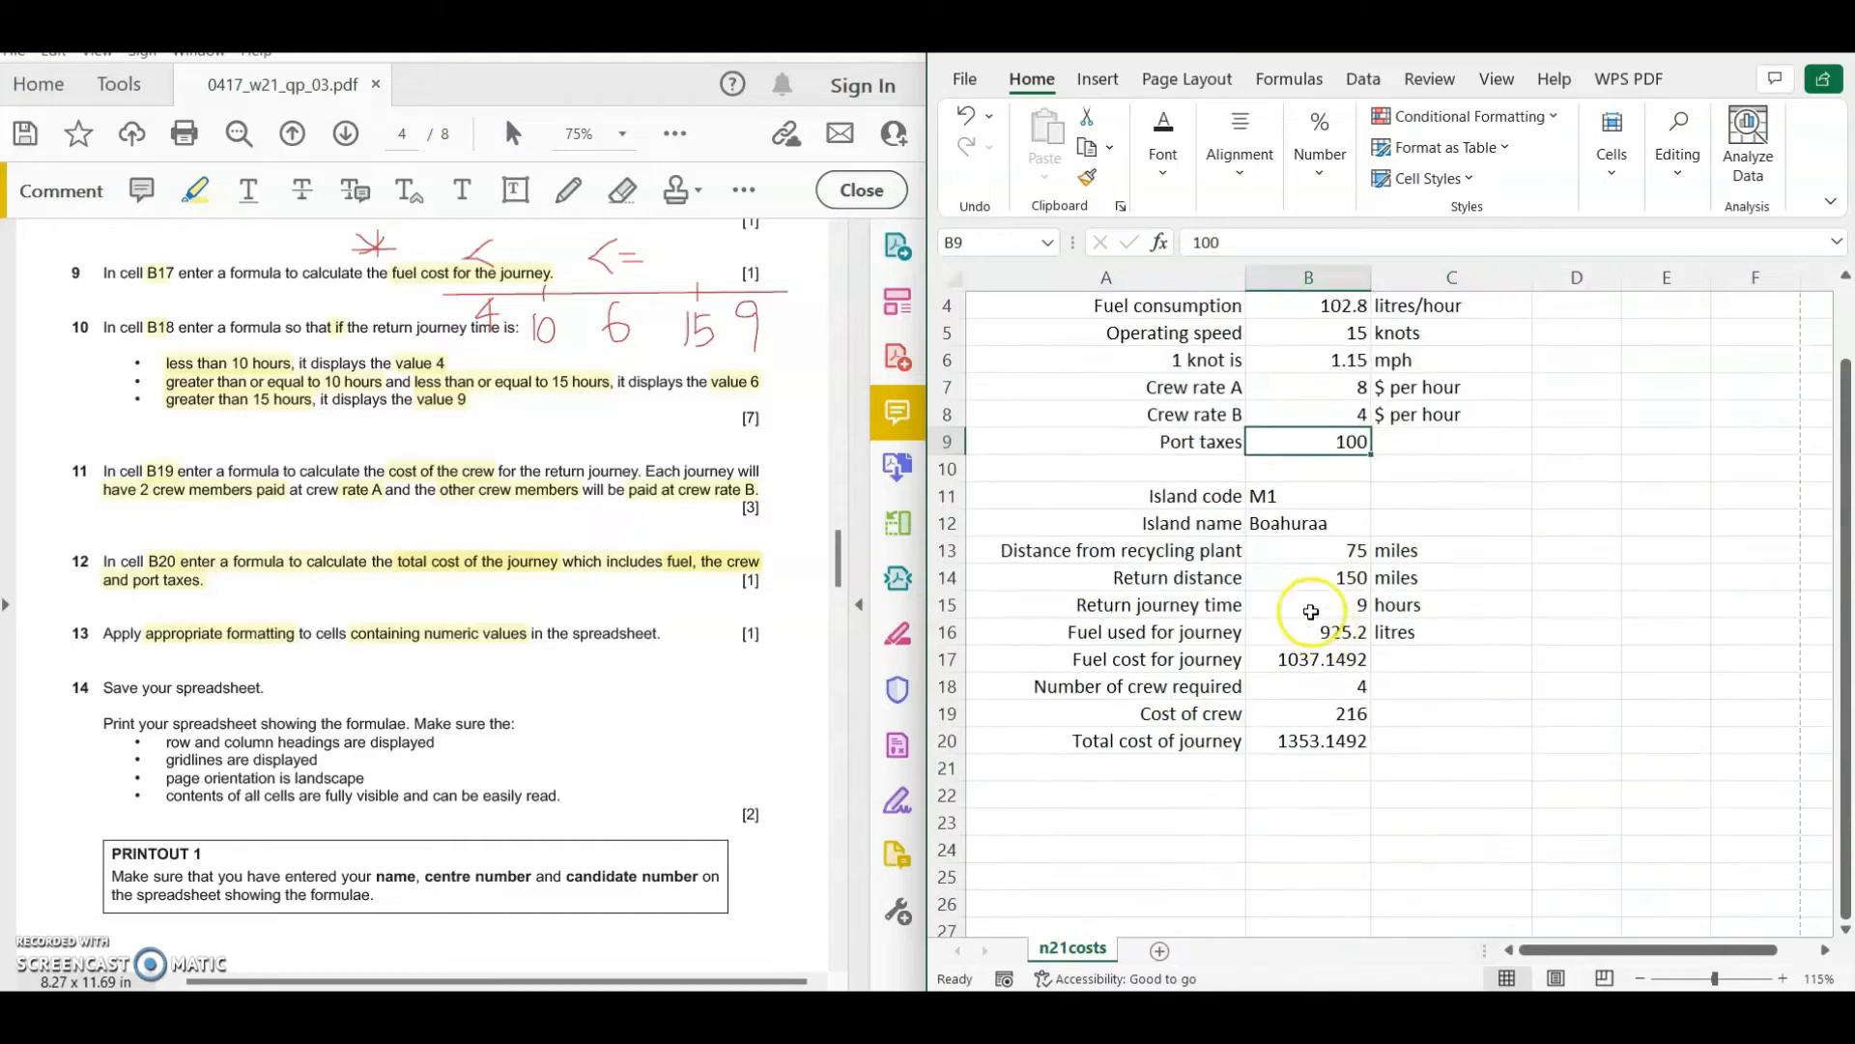
pyautogui.rightClick(1295, 443)
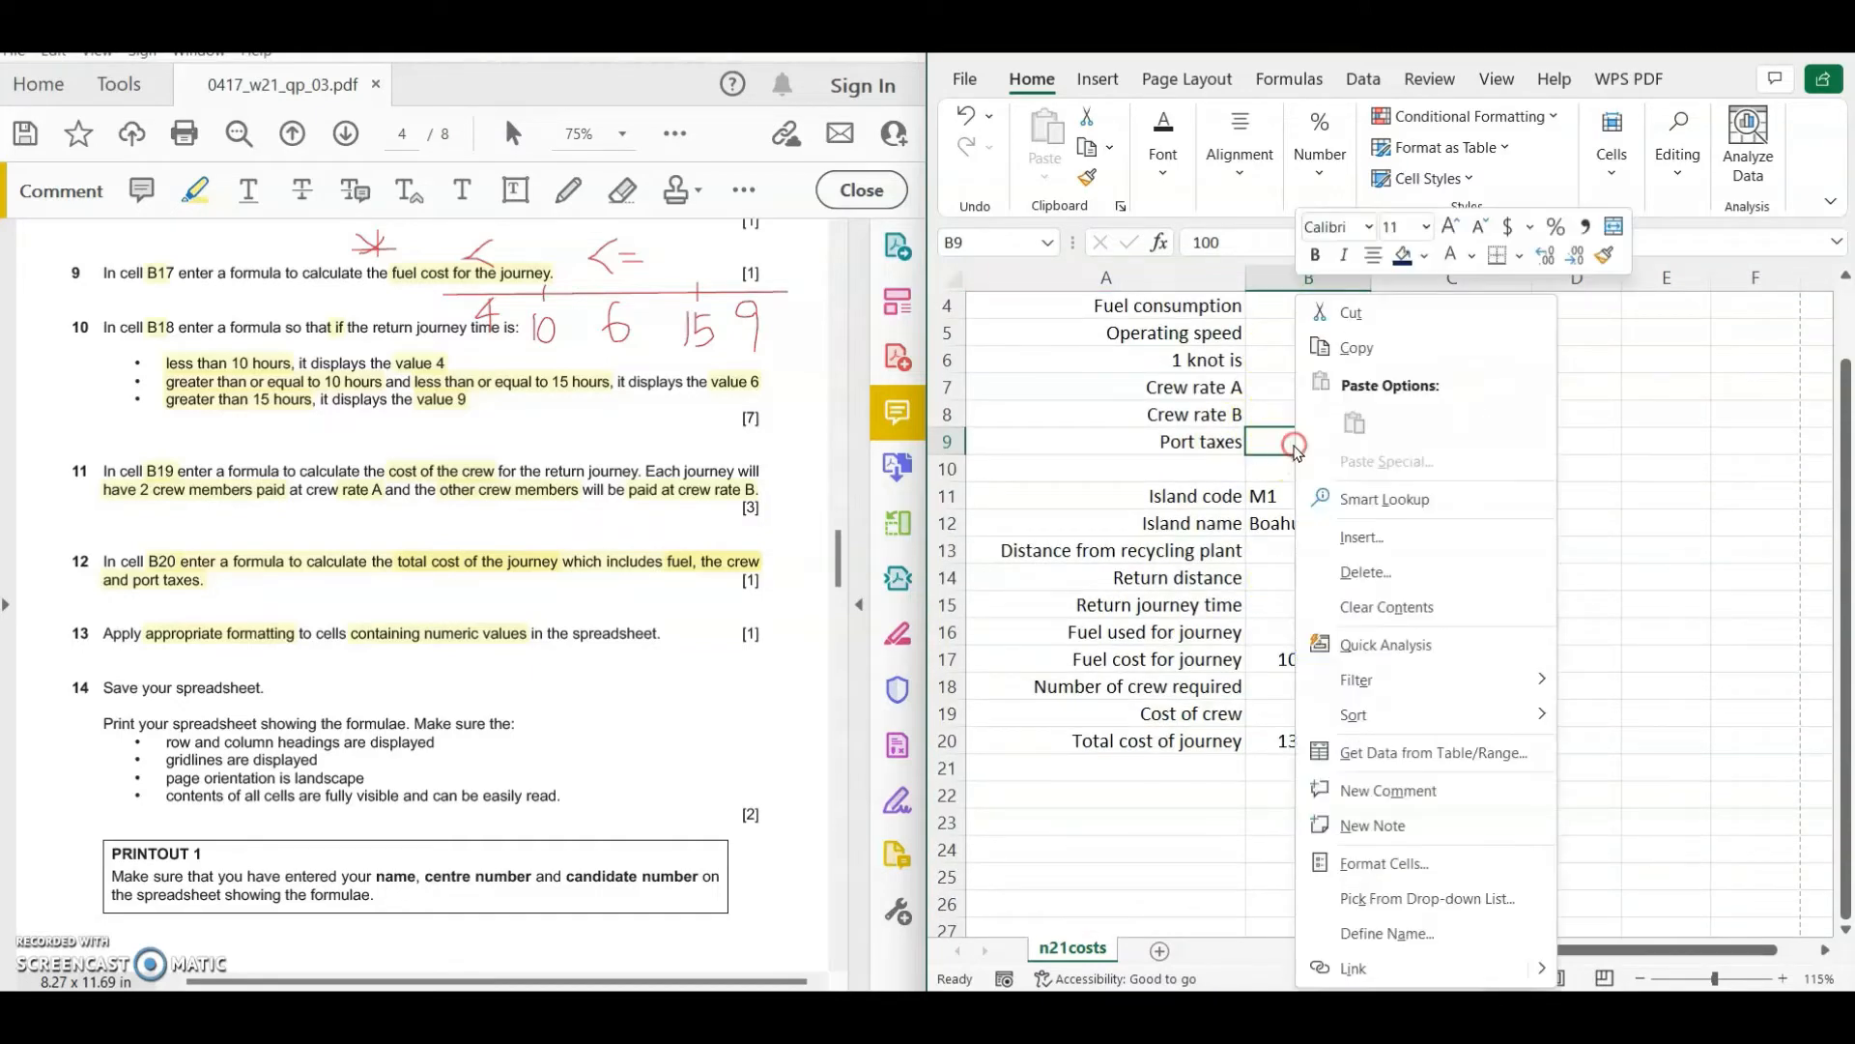
pyautogui.click(1418, 863)
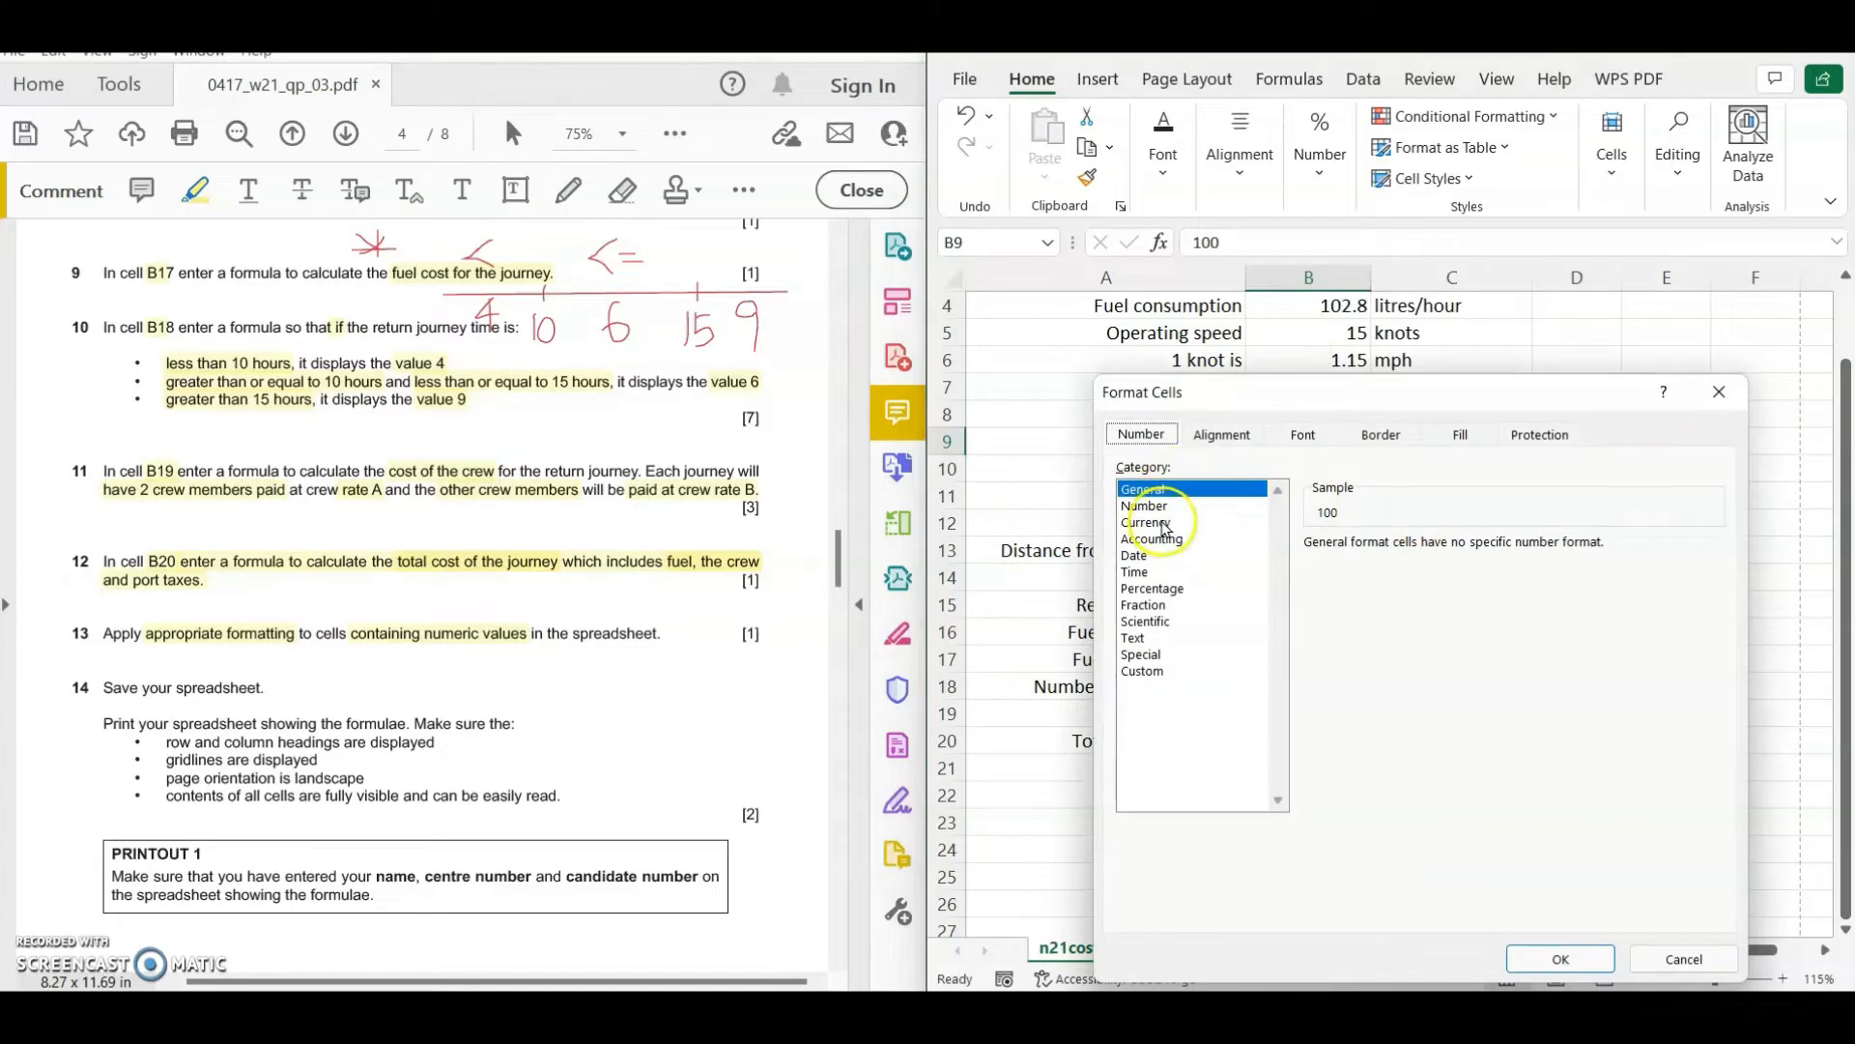
pyautogui.click(1164, 522)
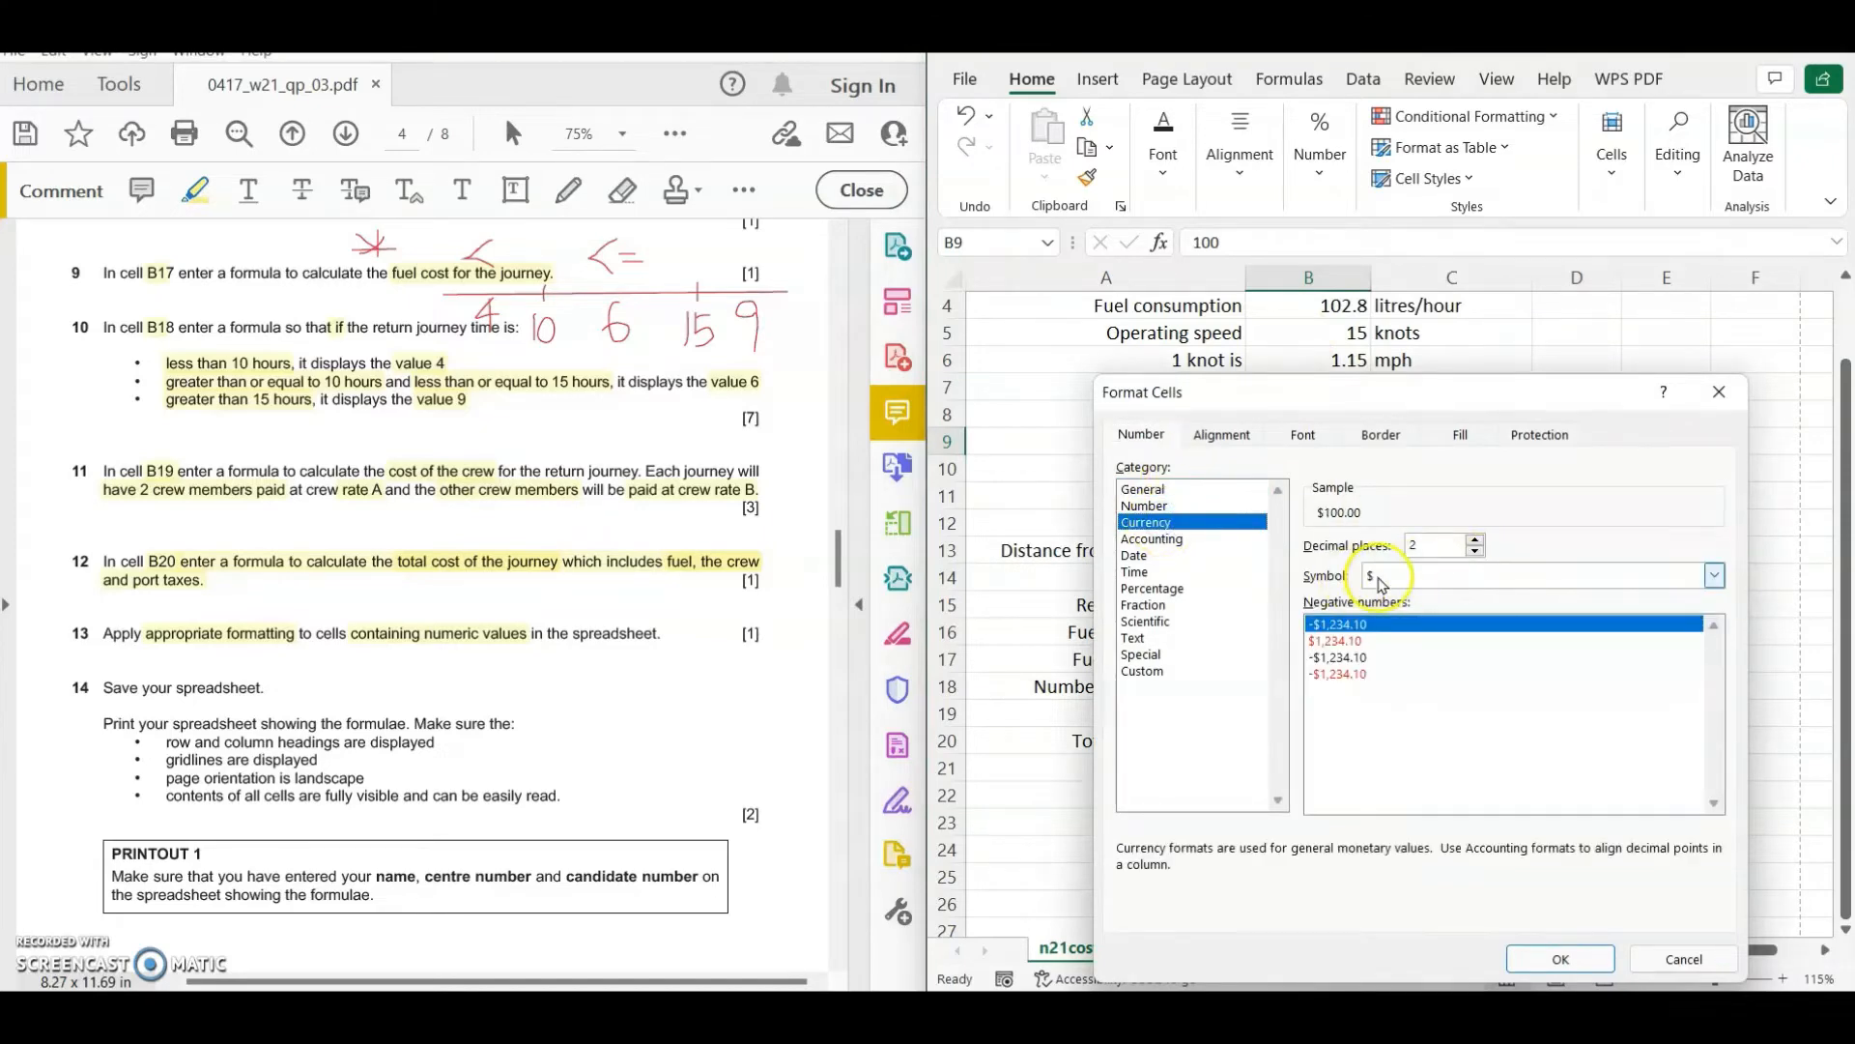
pyautogui.click(1560, 959)
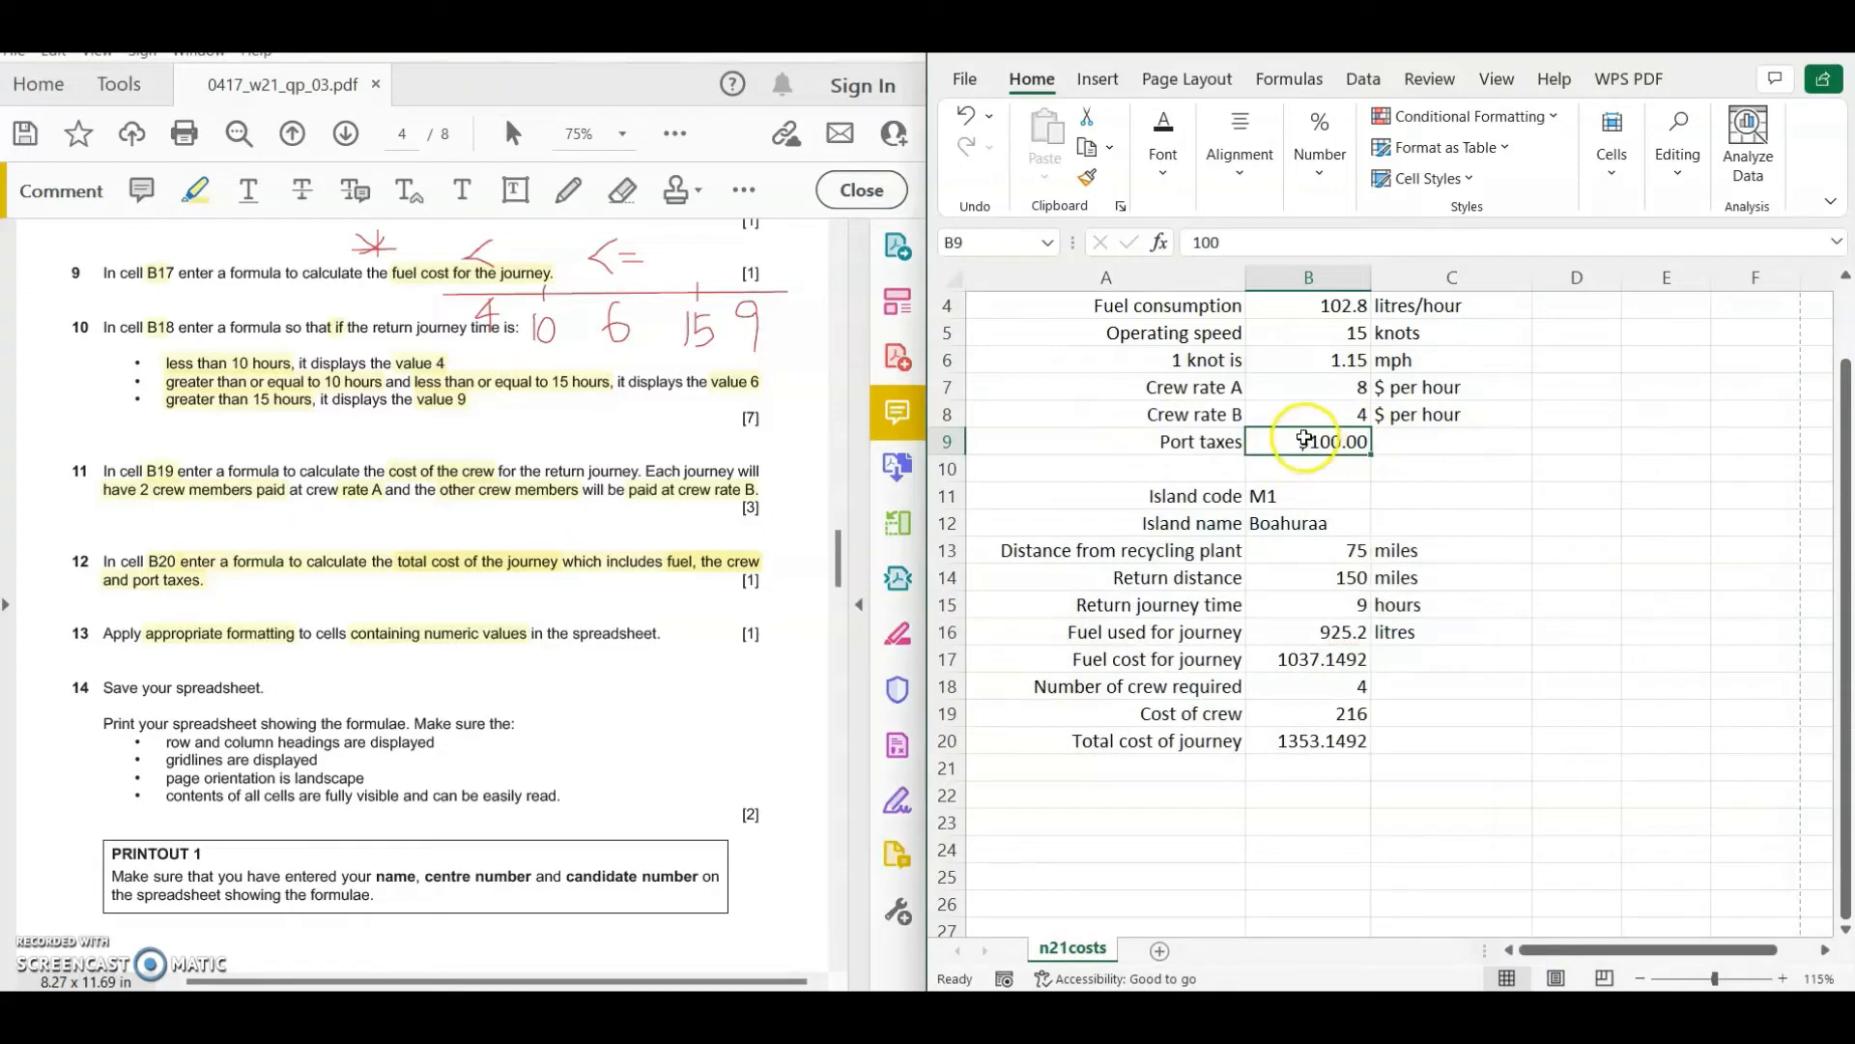
# - Copy the currency format of B9 to the fuel cost for journey in B17 and to the costs in B19:B20
pyautogui.click(1088, 178)
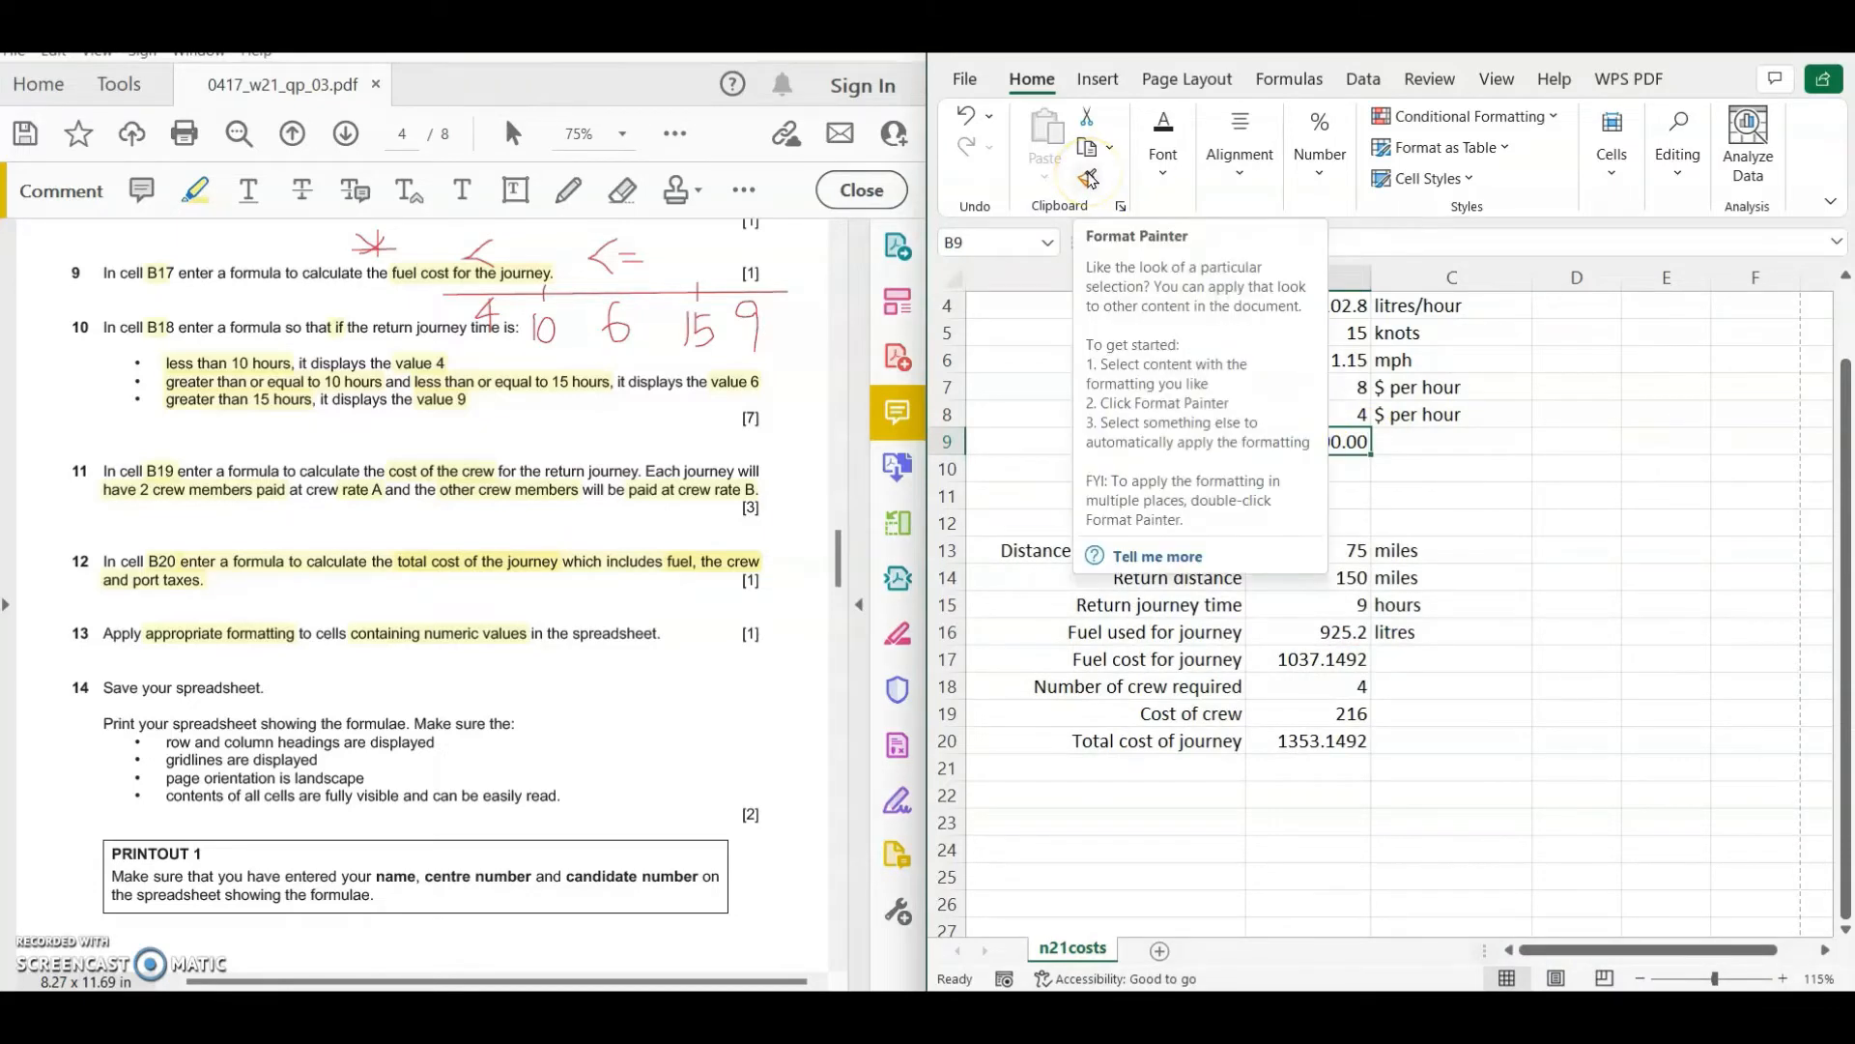
pyautogui.click(1318, 440)
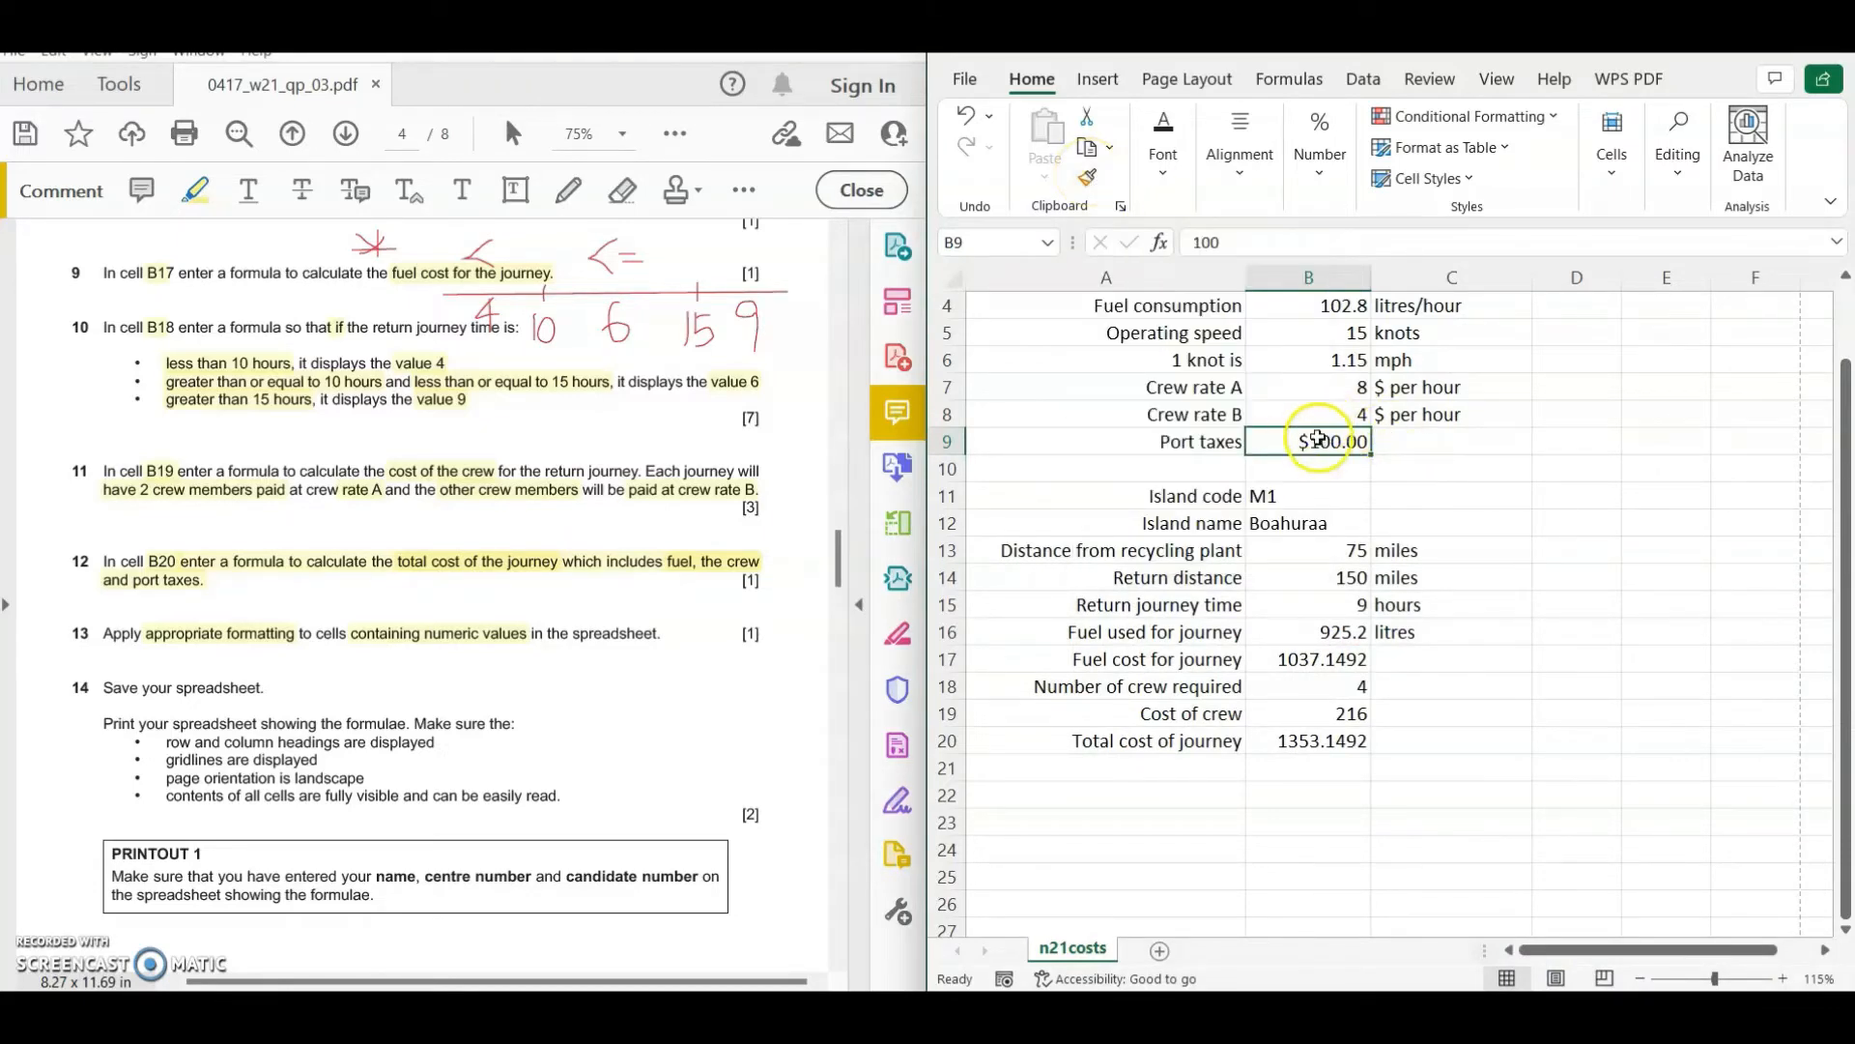
pyautogui.click(1088, 178)
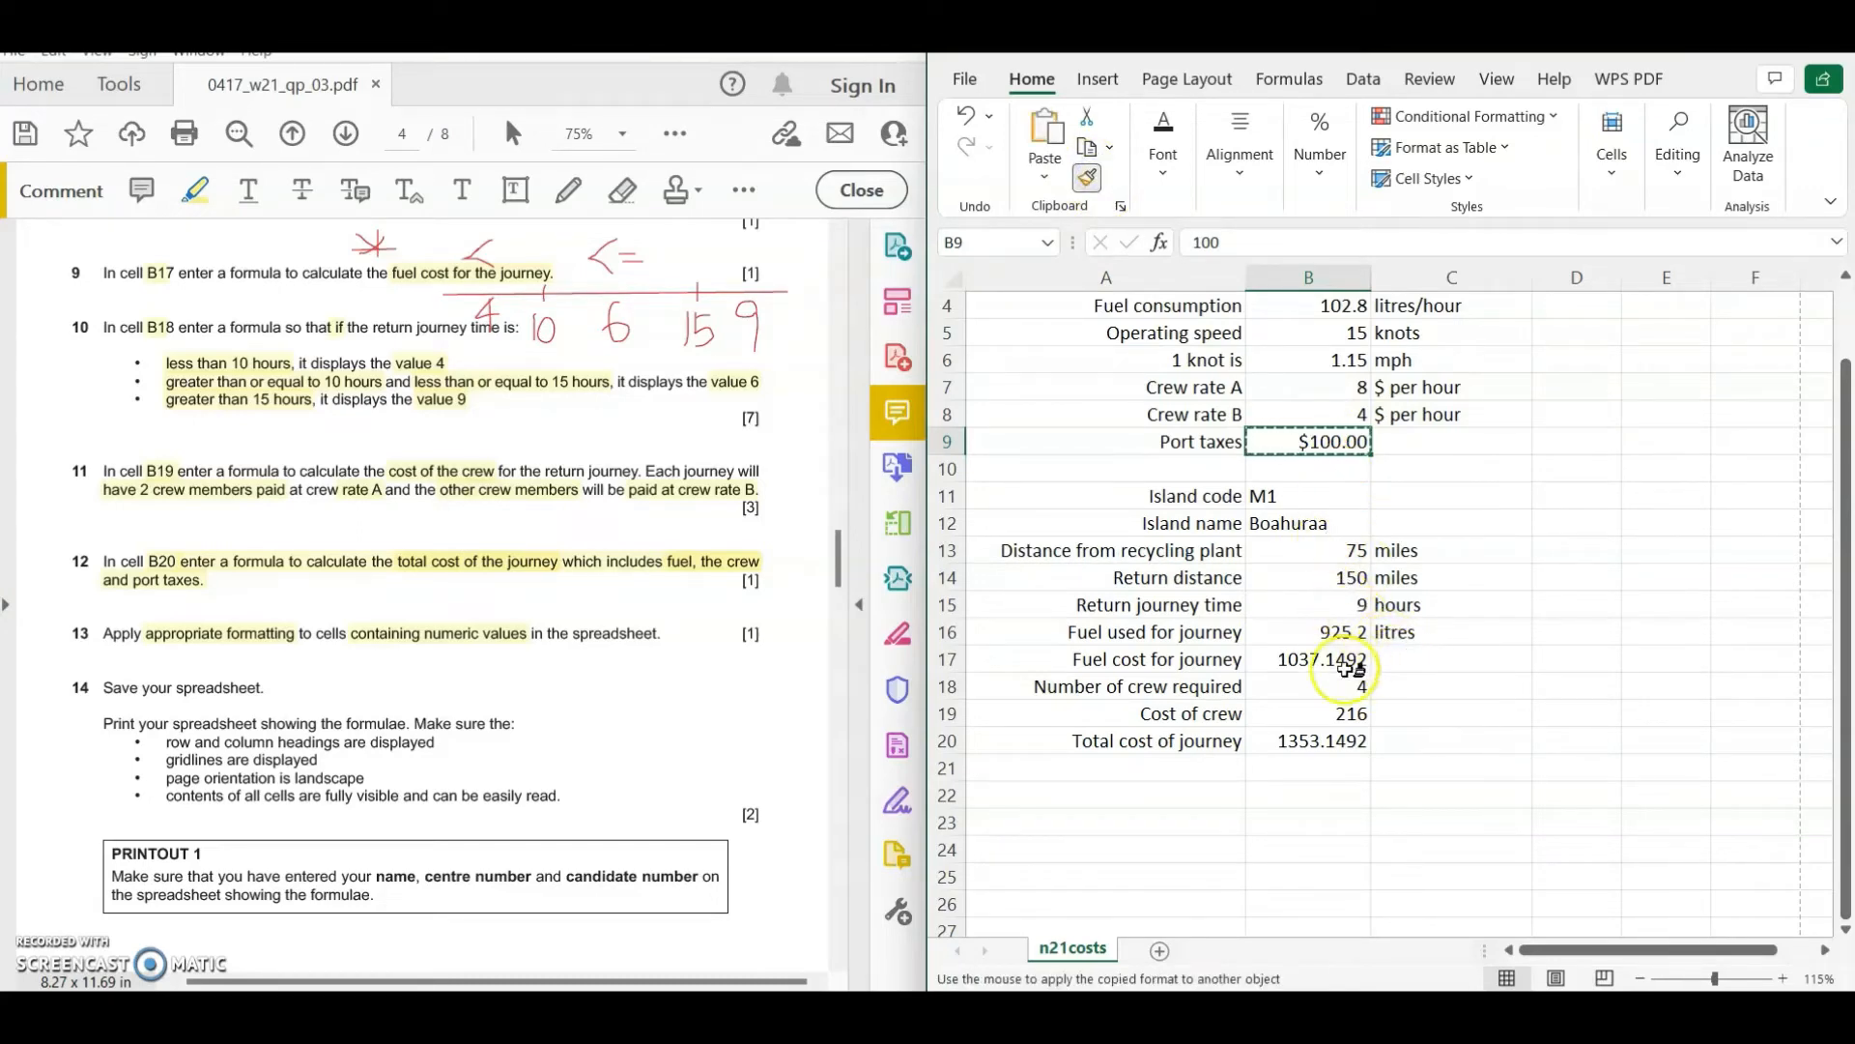
pyautogui.click(1309, 658)
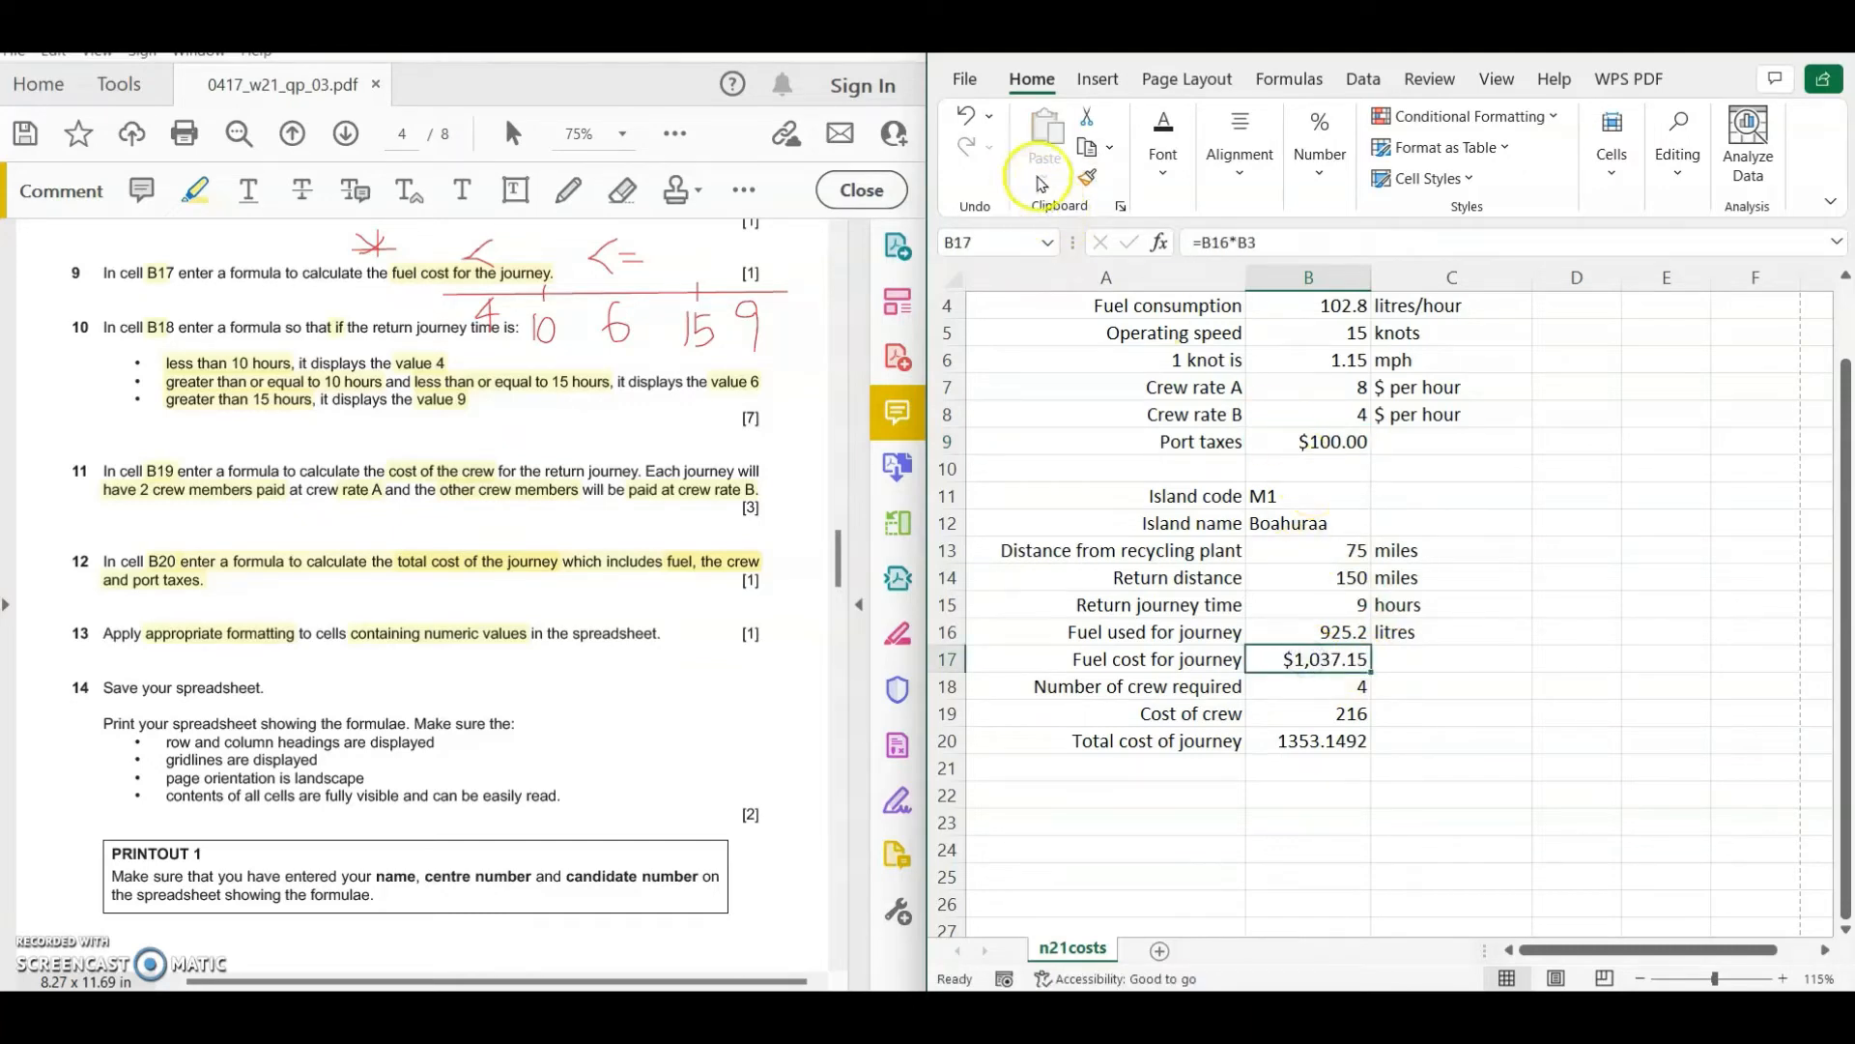
pyautogui.click(1086, 177)
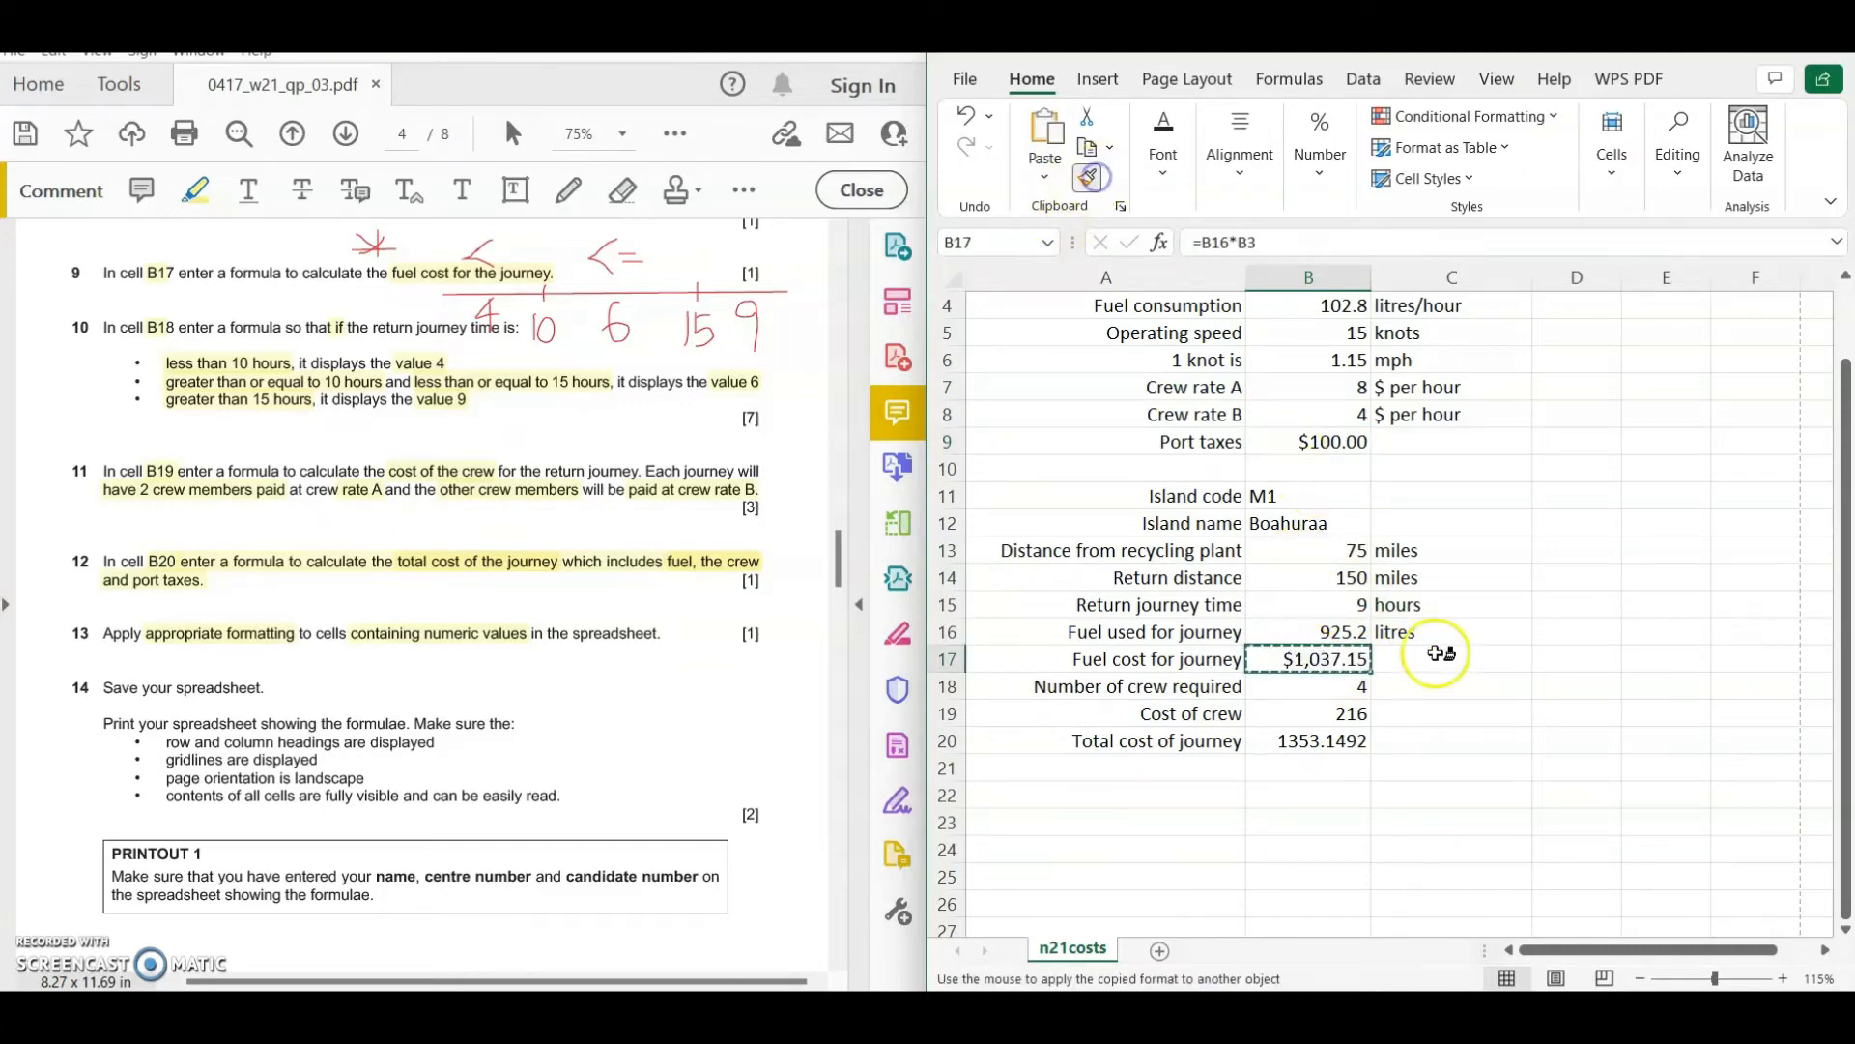
pyautogui.click(1295, 712)
pyautogui.moveTo(1292, 730); pyautogui.dragTo(1291, 733)
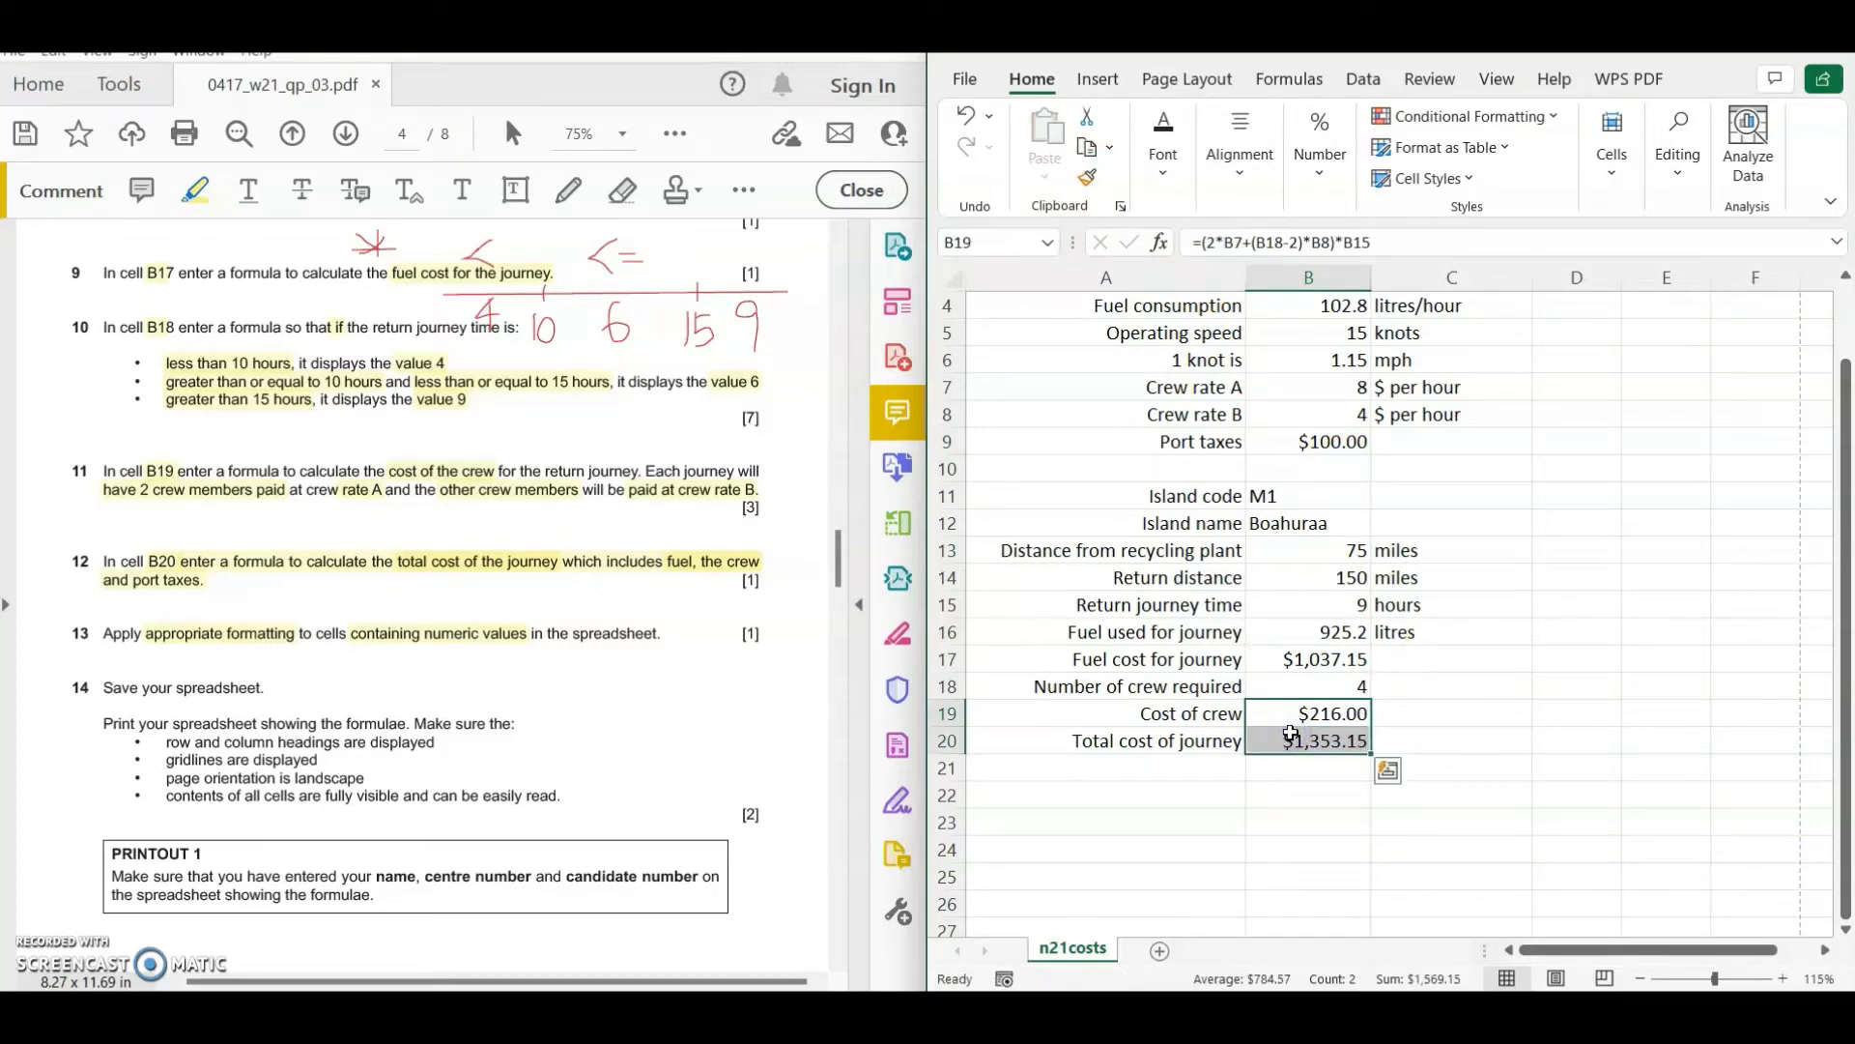
# - Copy the currency format of port taxes B9 to the fuel cost in B3 and review the formatted values
pyautogui.scroll(3, 1305, 515)
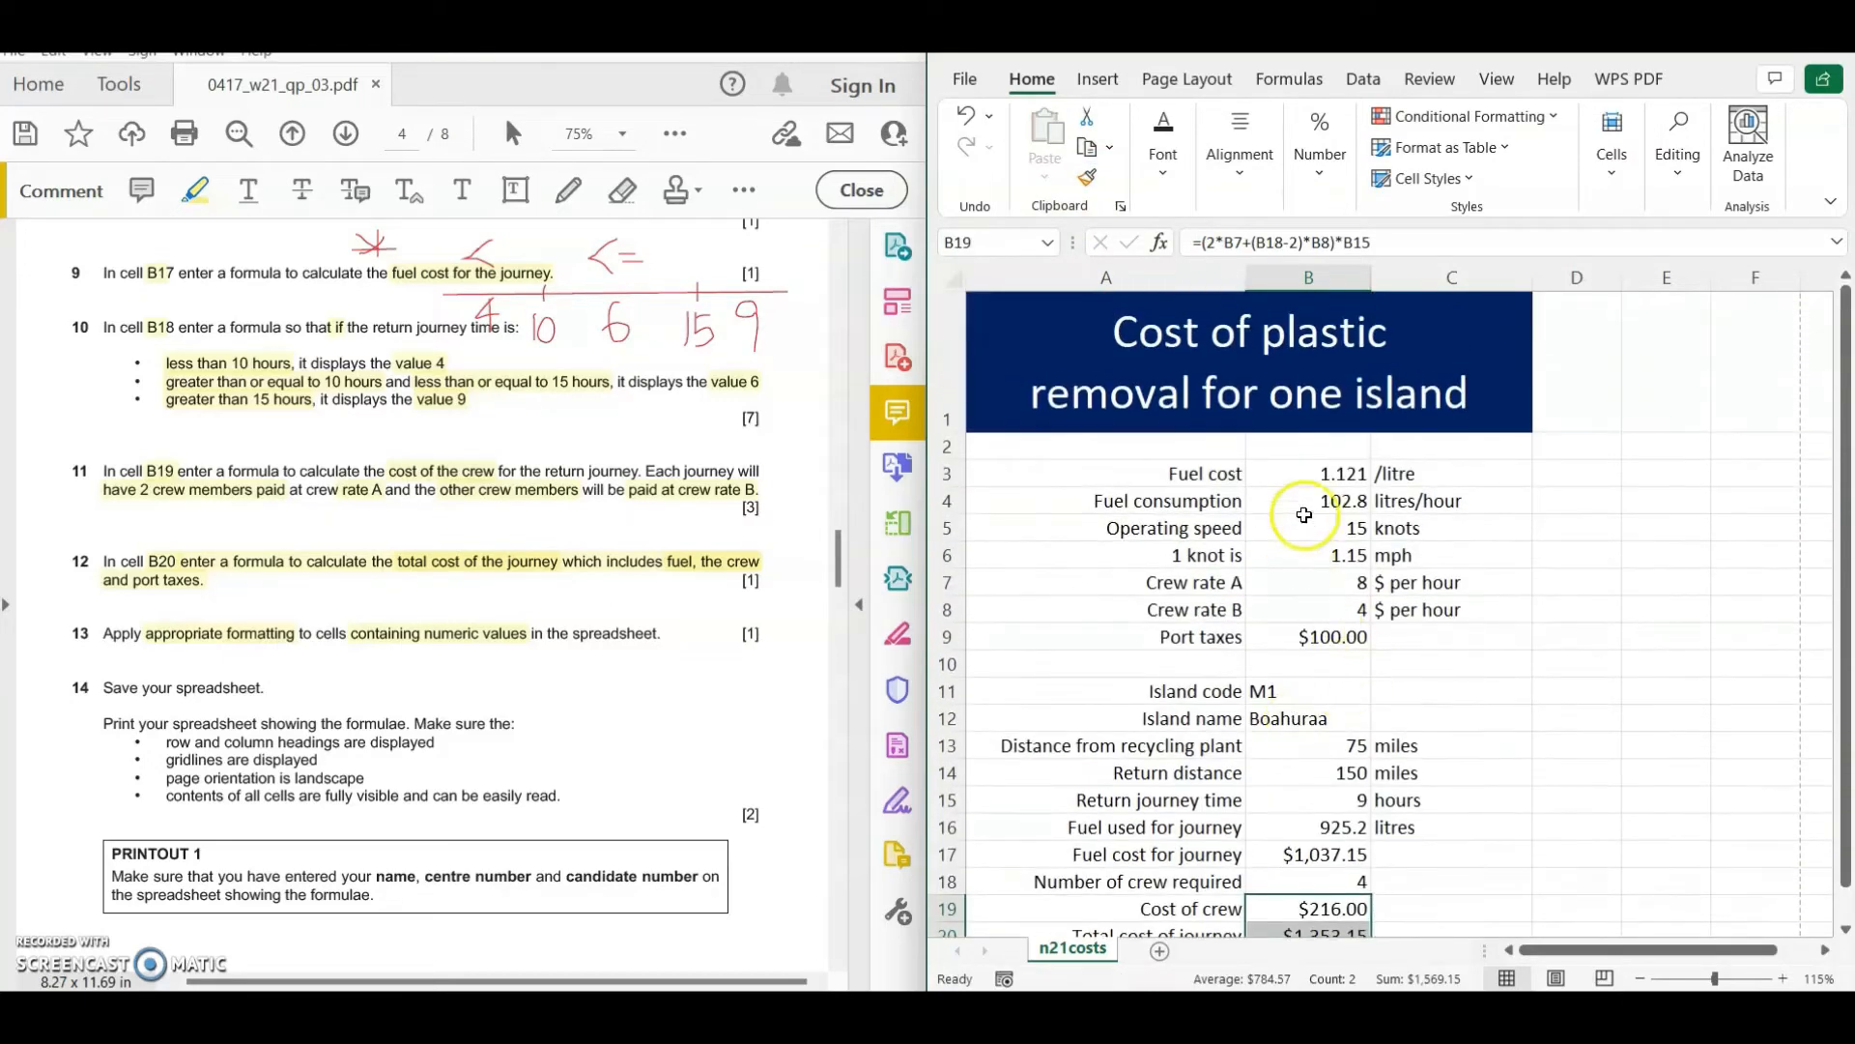
pyautogui.click(1319, 635)
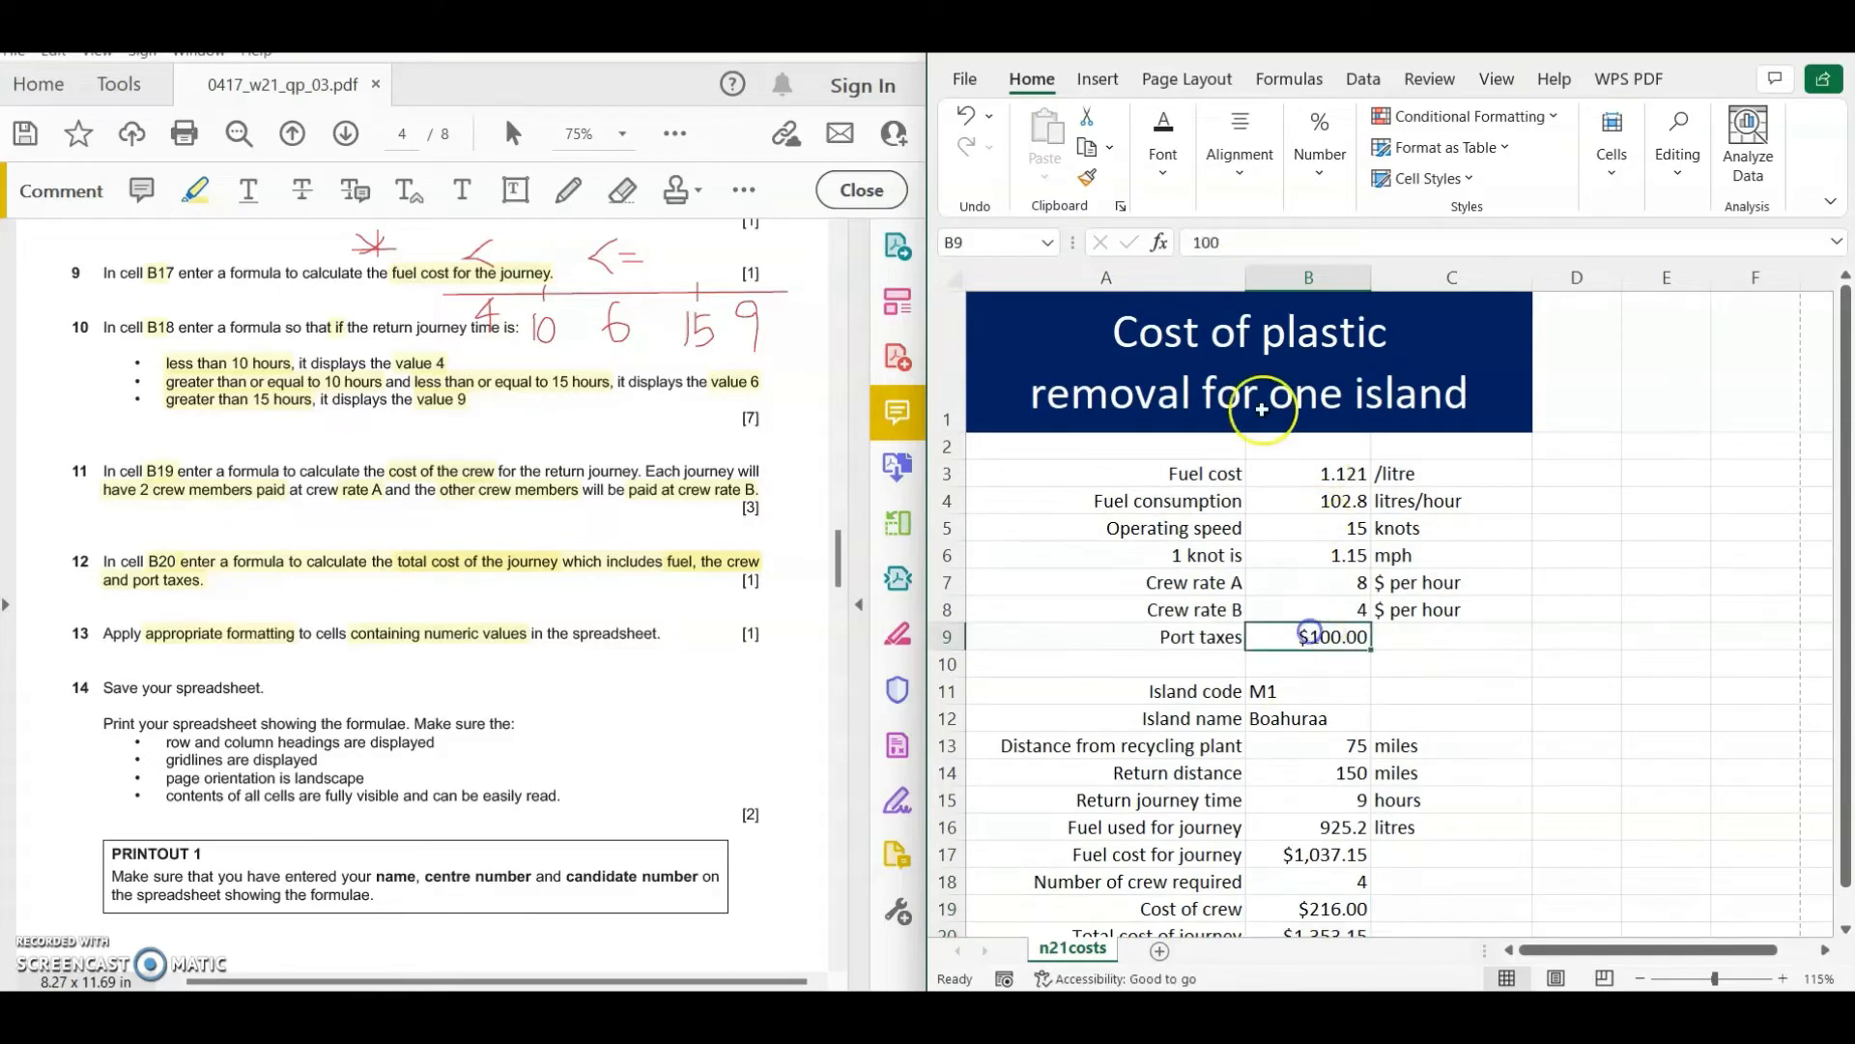
pyautogui.click(1086, 178)
pyautogui.click(1304, 473)
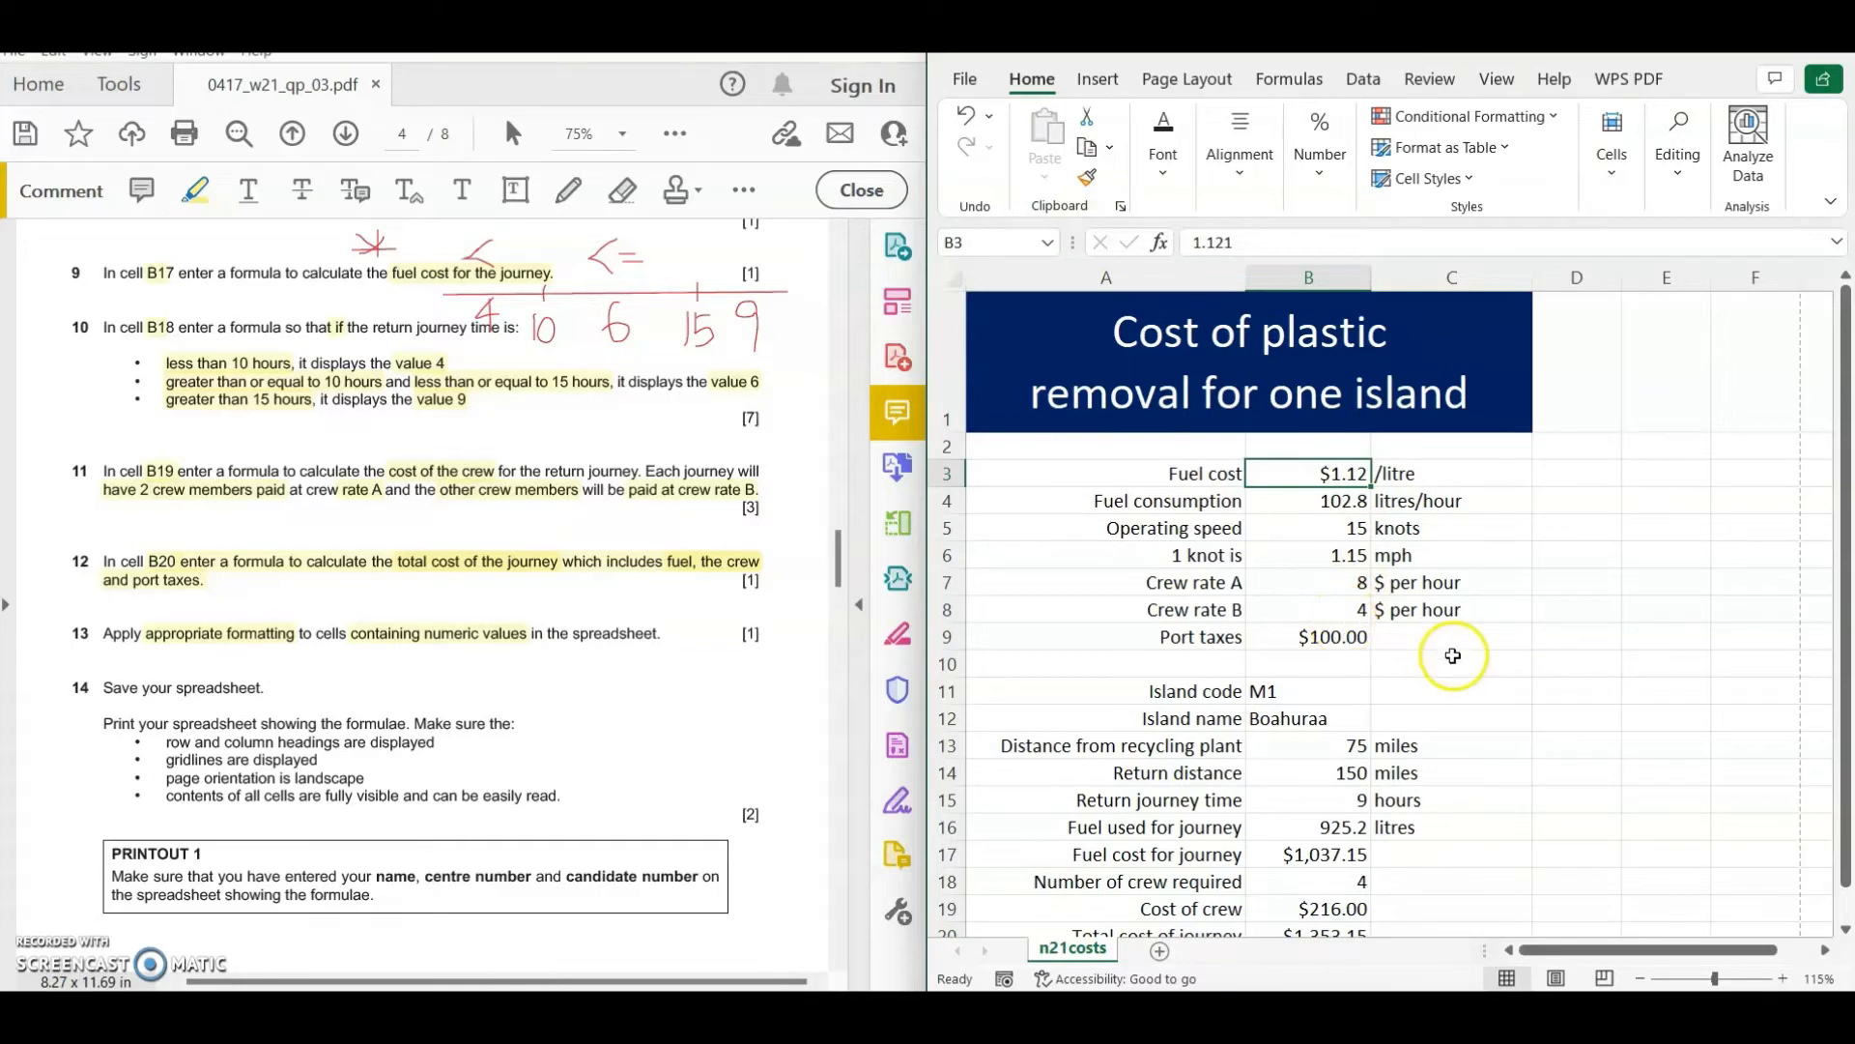
pyautogui.scroll(-1, 1372, 657)
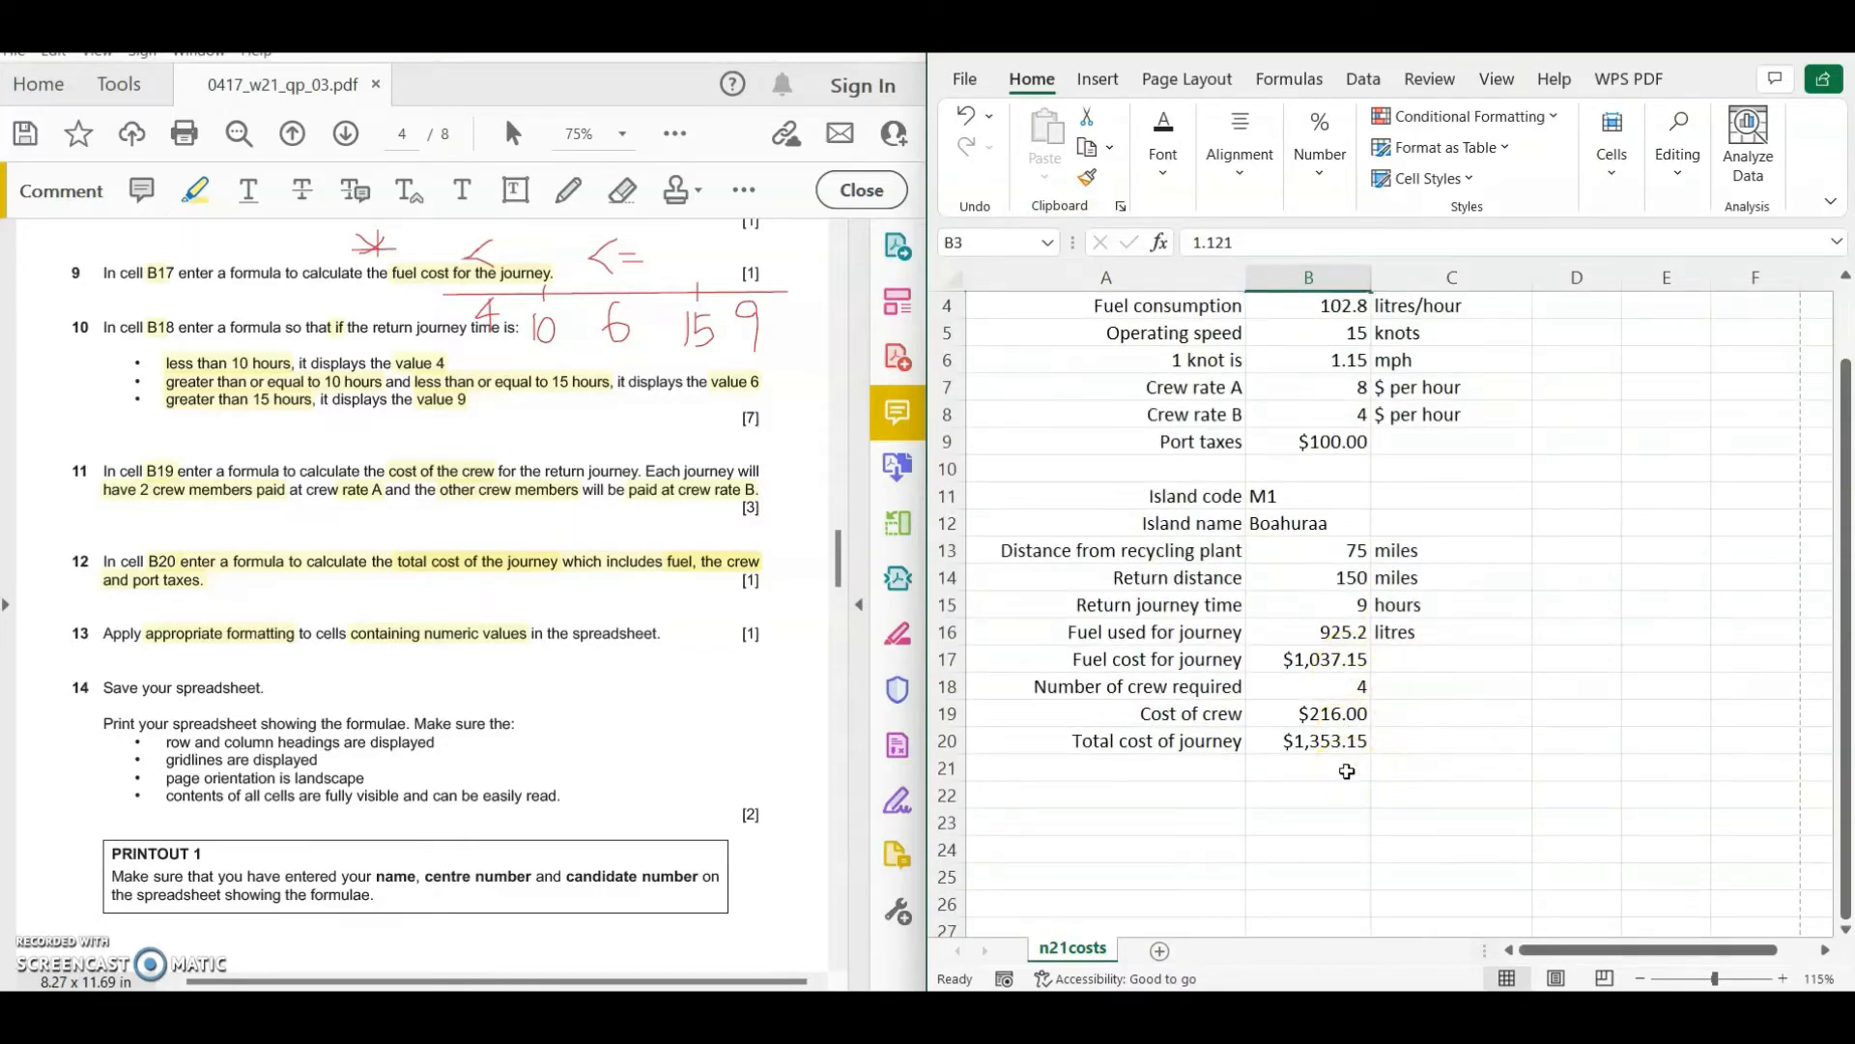
pyautogui.scroll(1, 1495, 724)
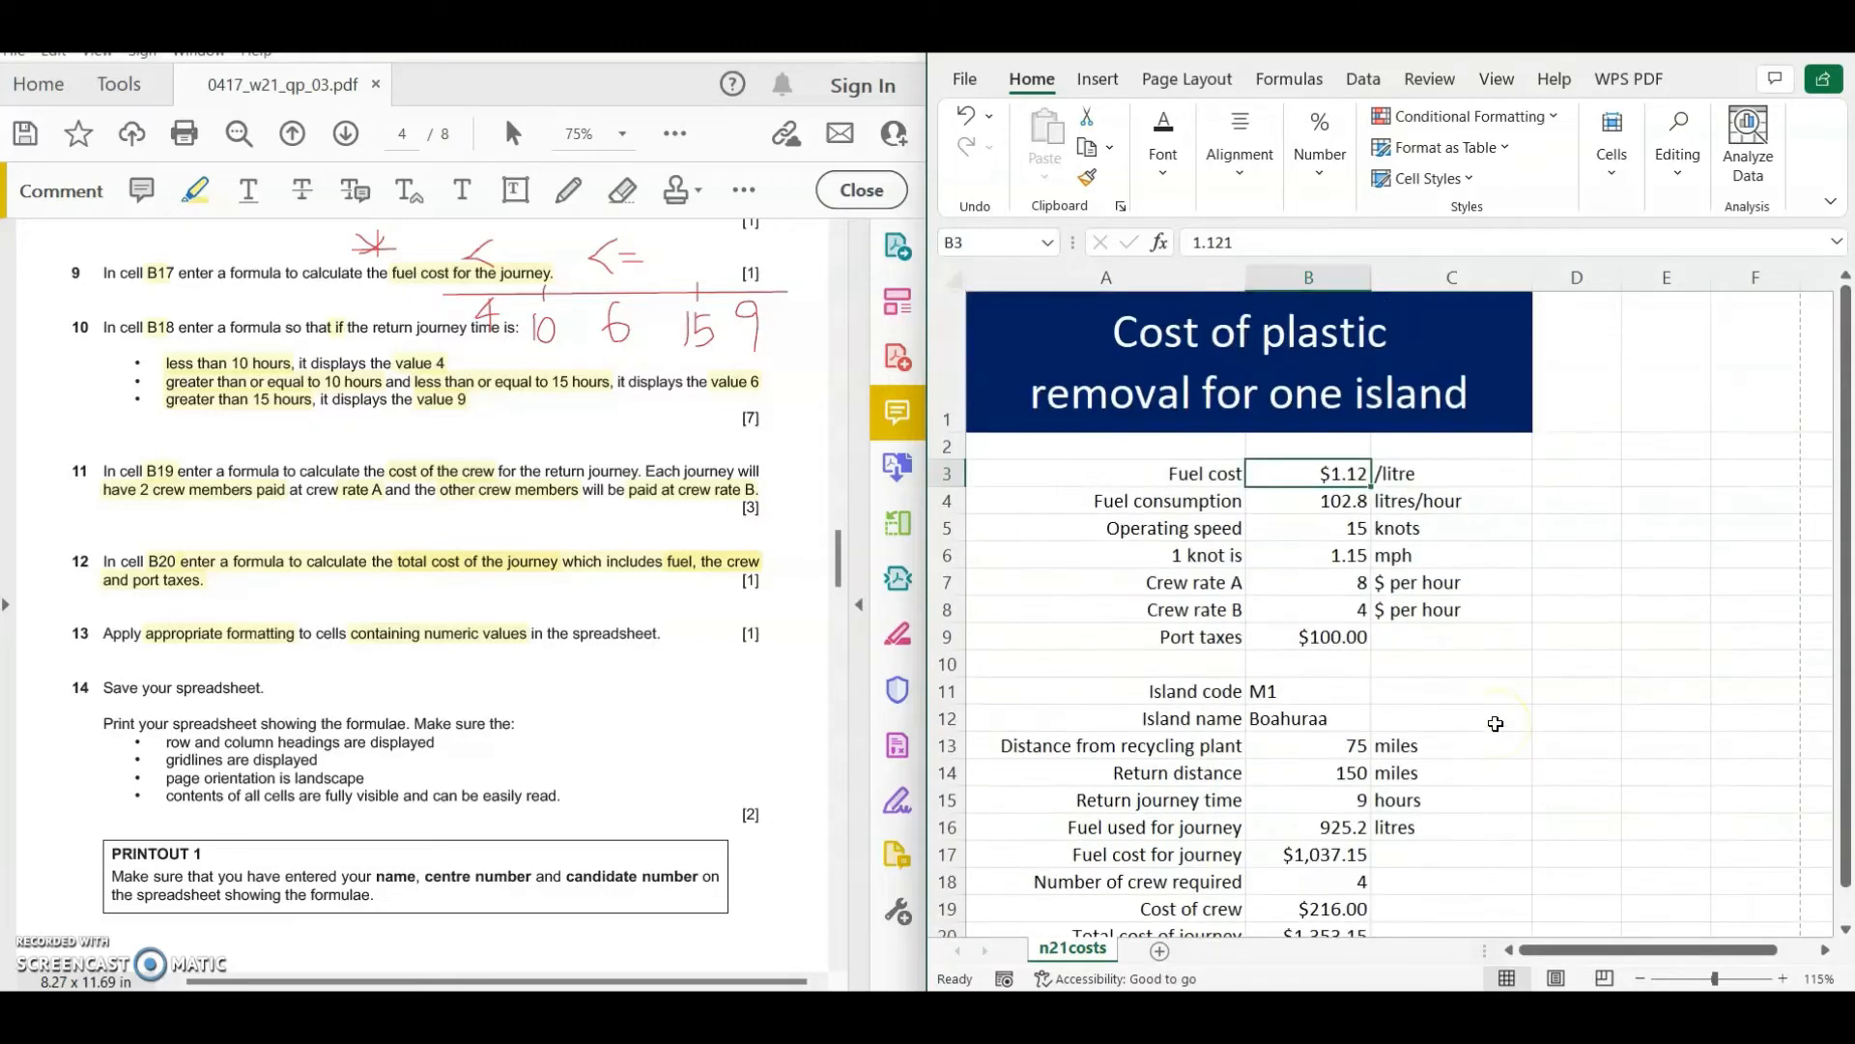
pyautogui.scroll(-1, 1495, 723)
pyautogui.scroll(1, 1495, 724)
# - Highlight the printout requirements in question 14 of the PDF: row and column headings, gridlines, landscape orientation and fully visible cell contents
pyautogui.click(647, 572)
pyautogui.scroll(-2, 301, 692)
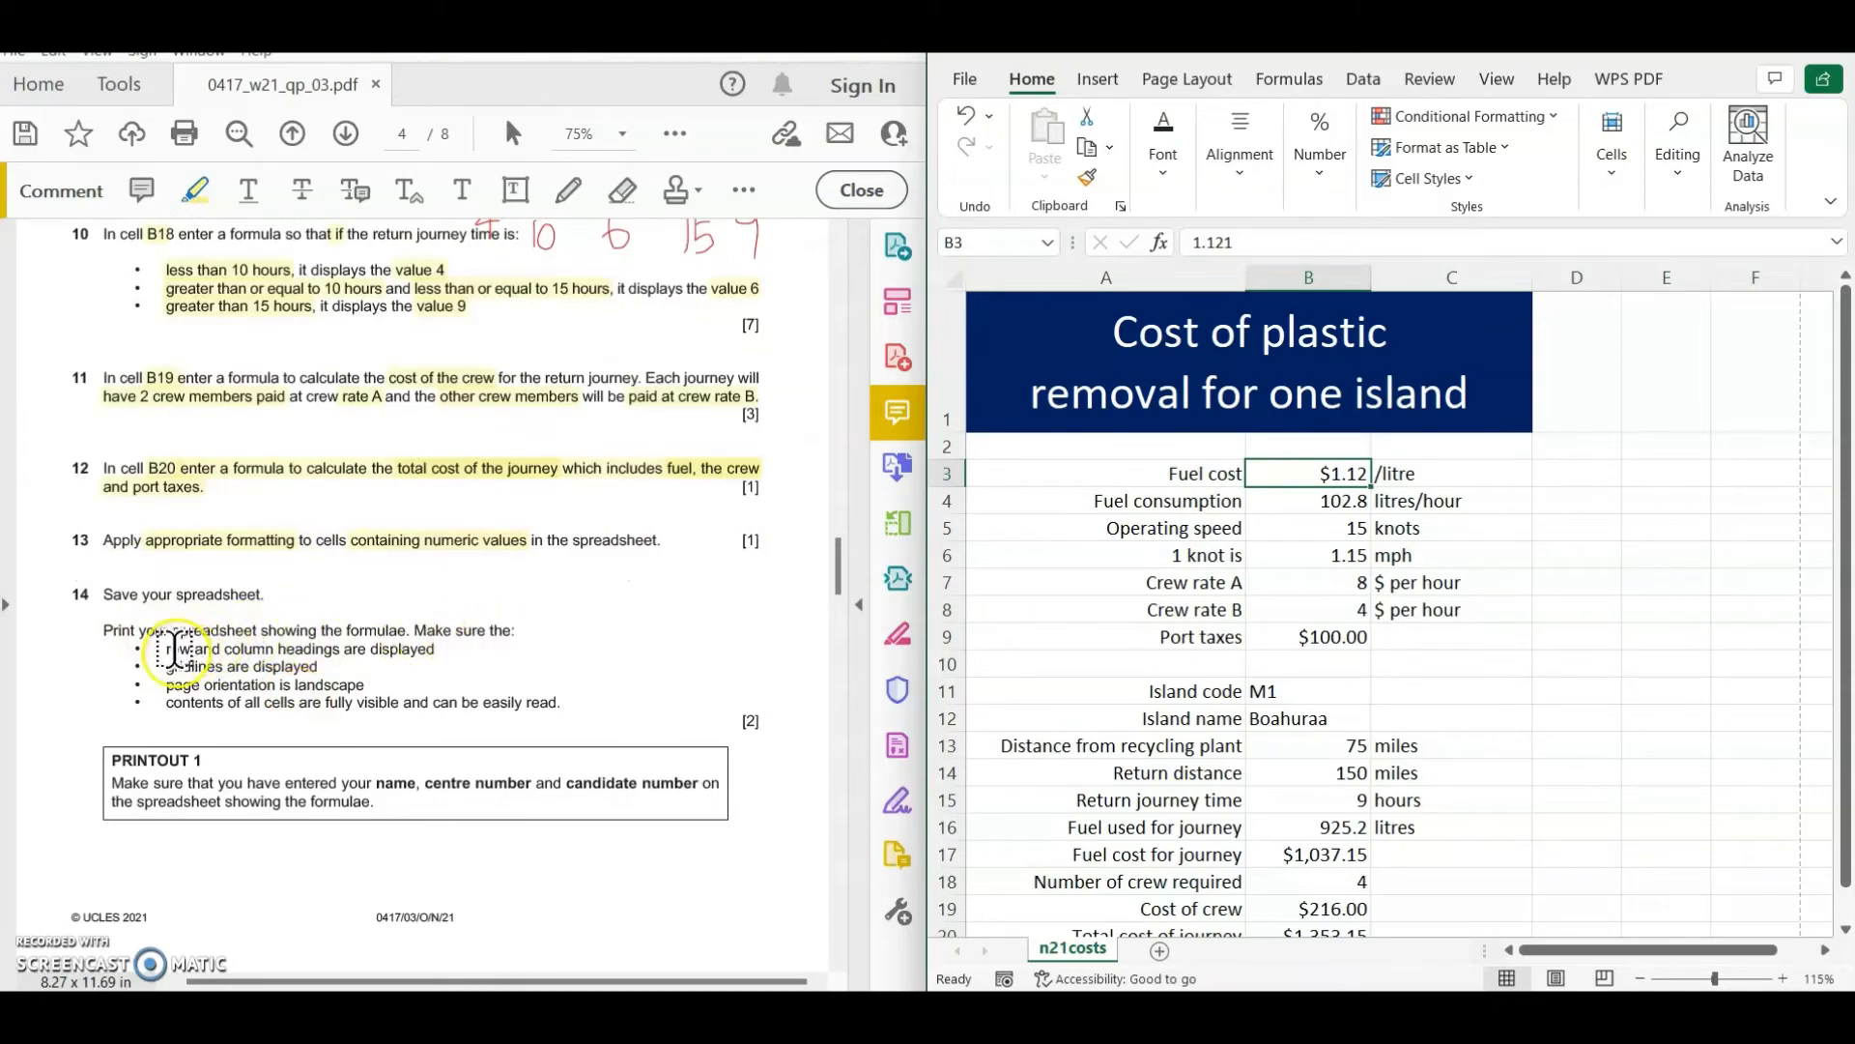
pyautogui.moveTo(166, 649); pyautogui.dragTo(438, 650)
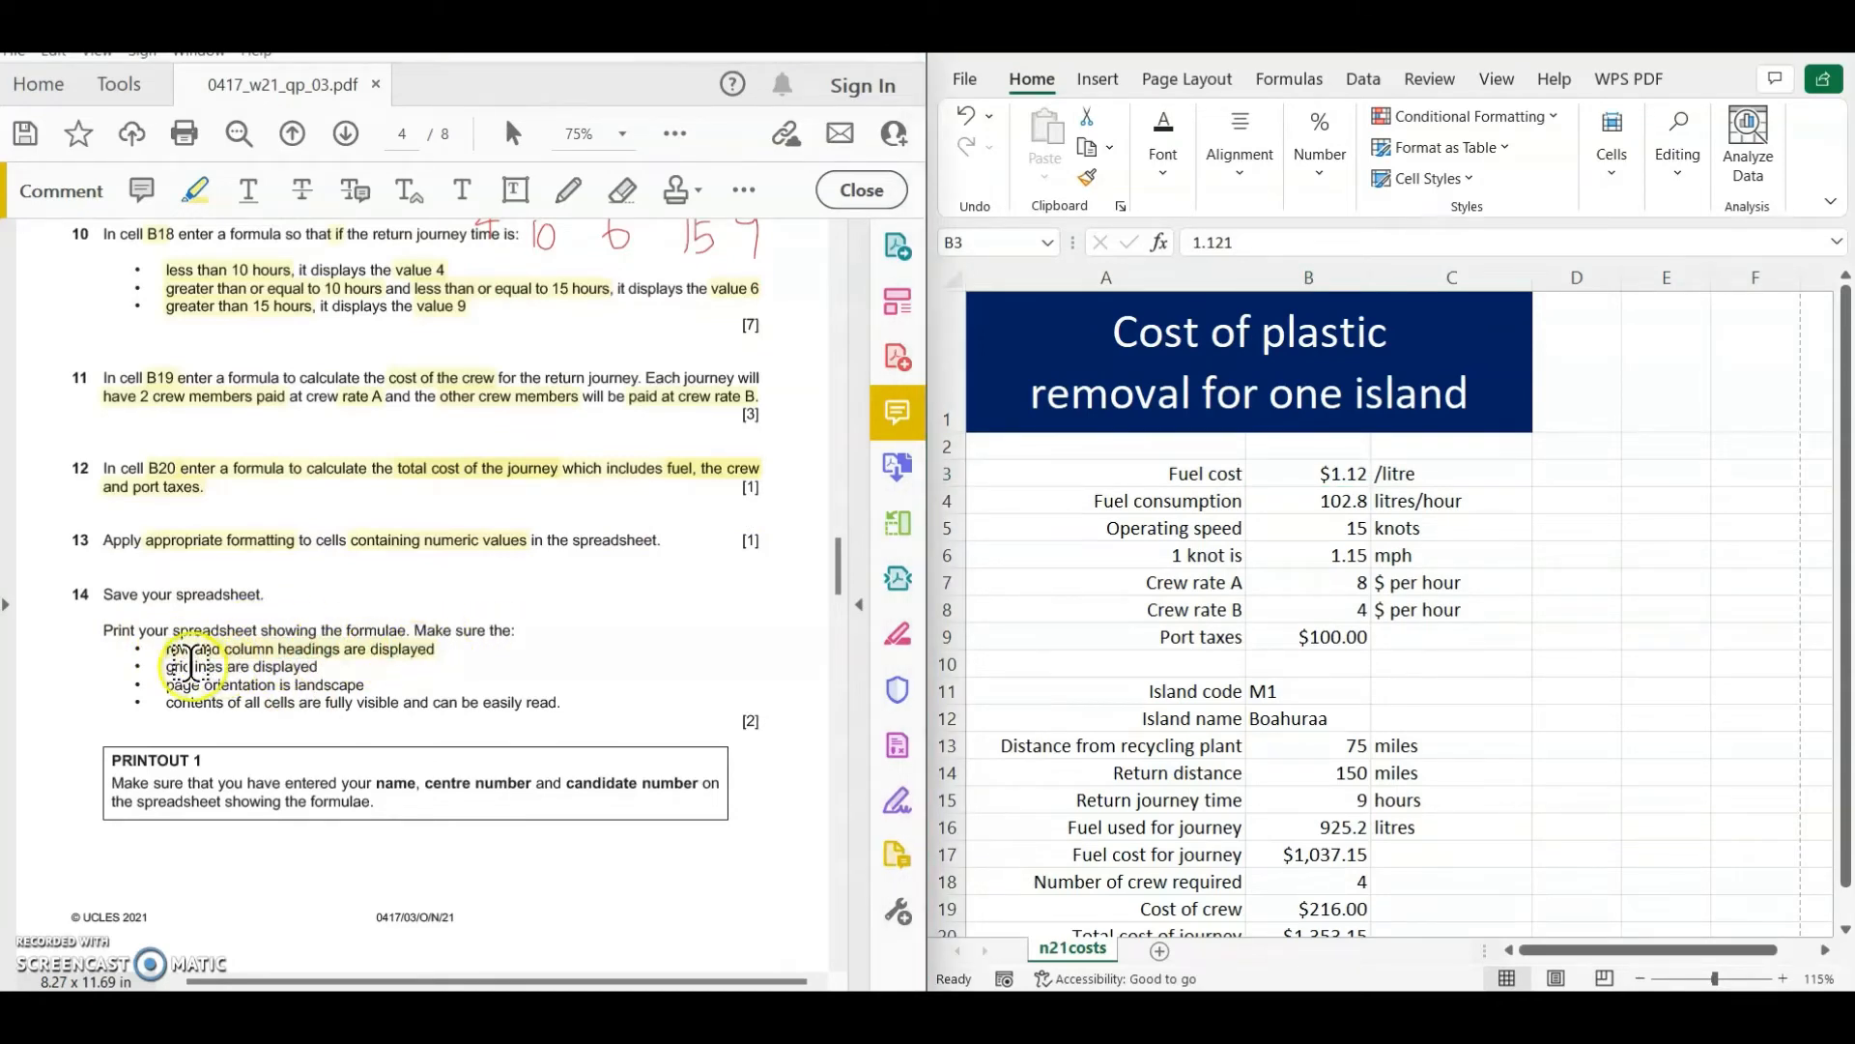
pyautogui.moveTo(167, 667); pyautogui.dragTo(315, 666)
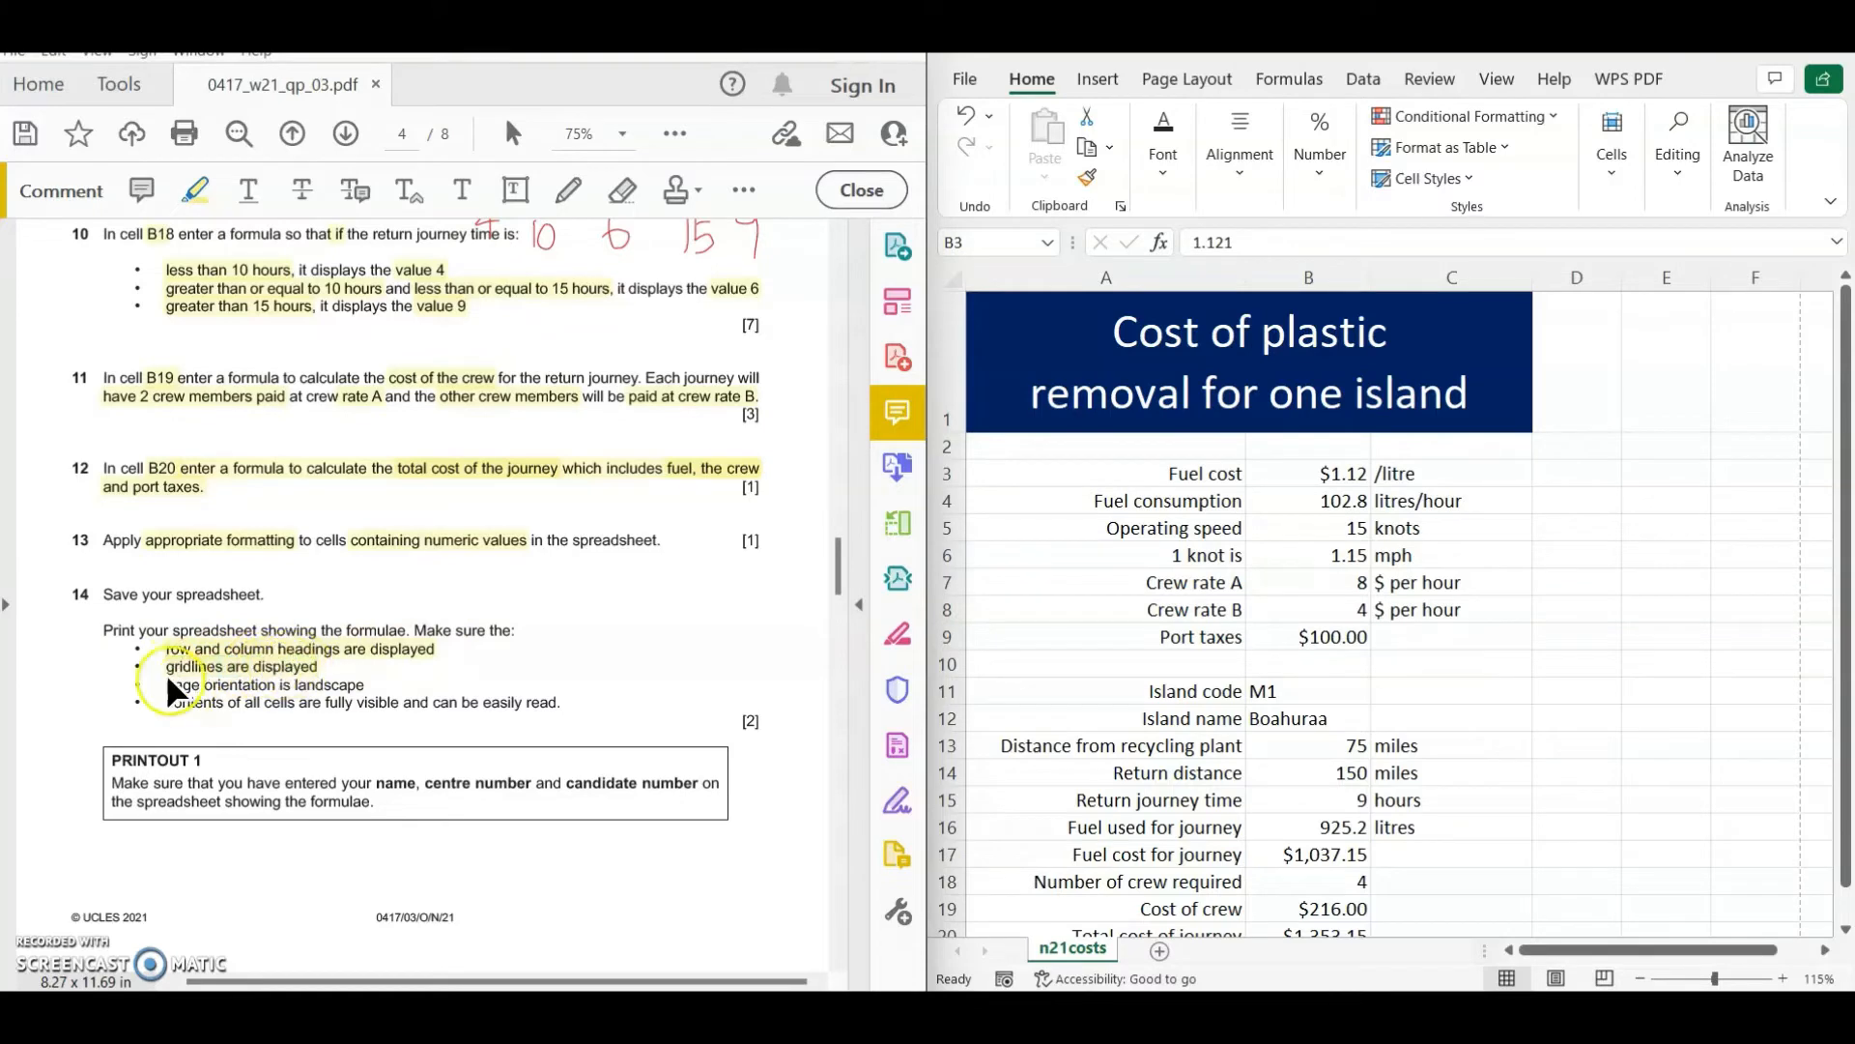
pyautogui.doubleClick(239, 685)
pyautogui.doubleClick(323, 685)
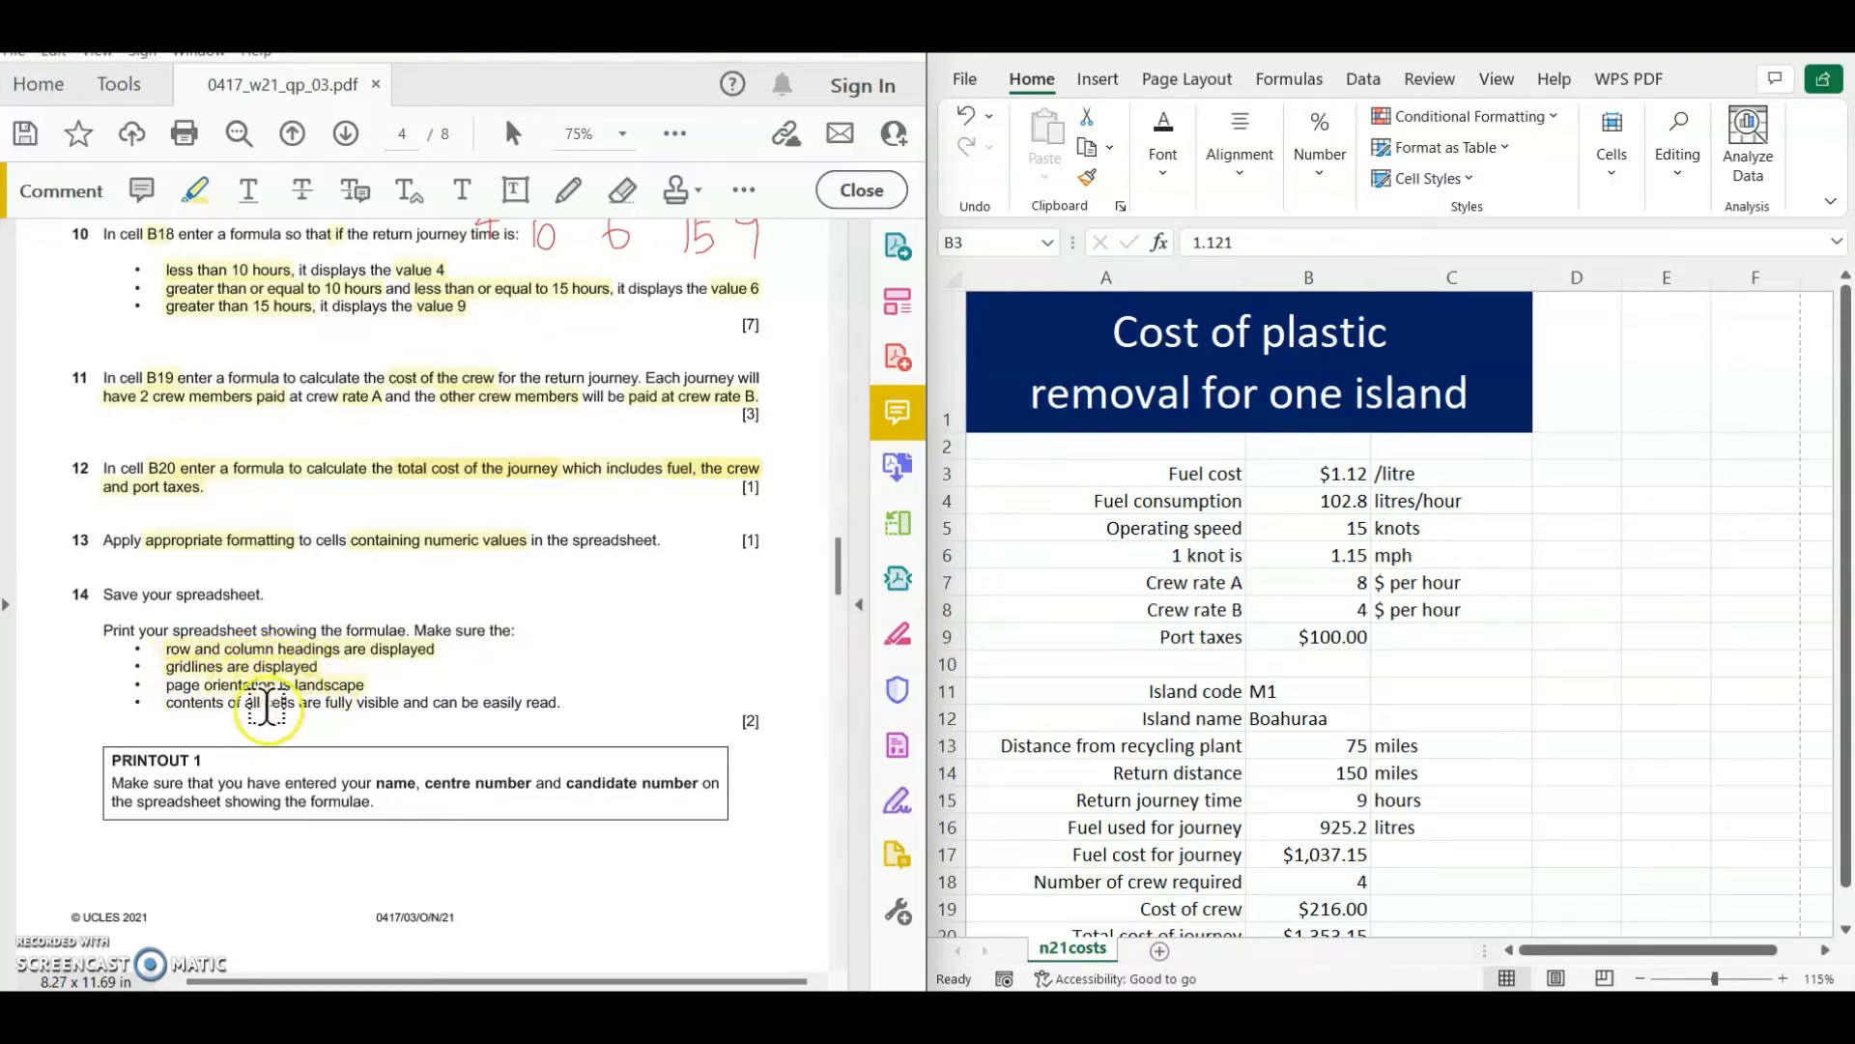
pyautogui.moveTo(172, 705); pyautogui.dragTo(560, 702)
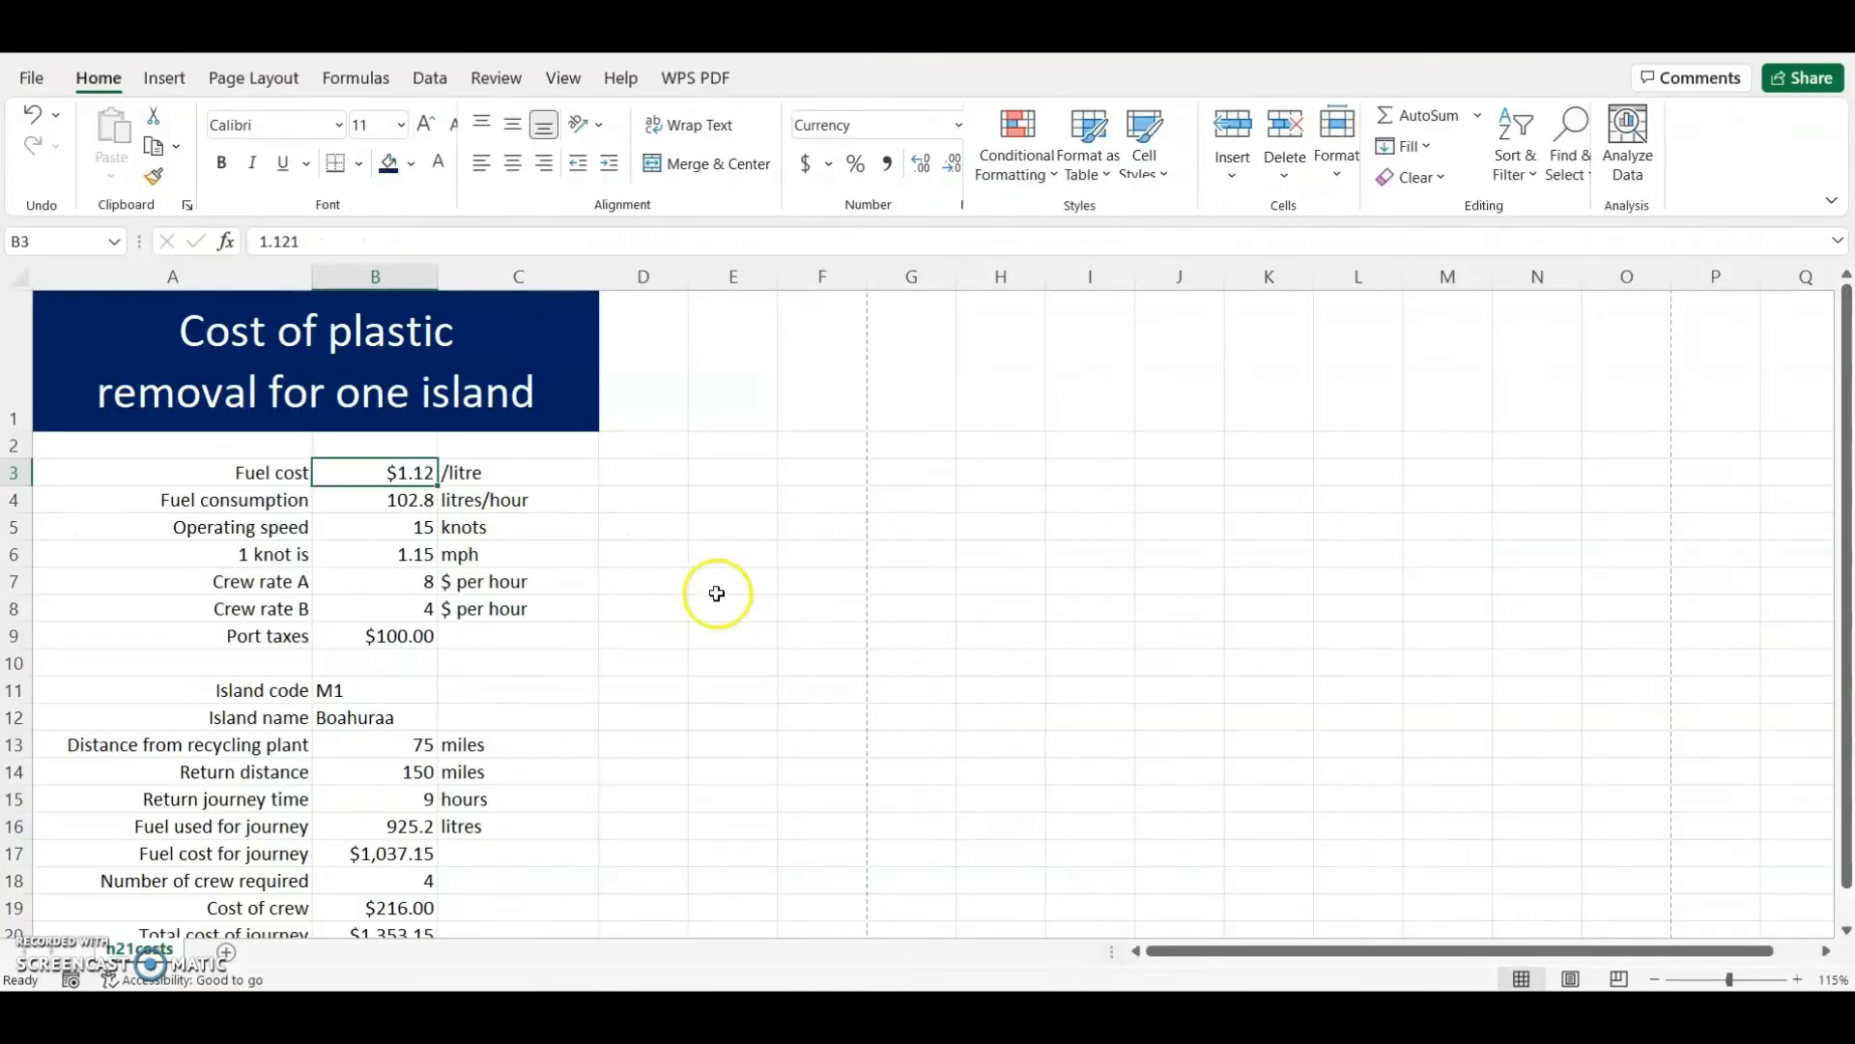
# - Show the formulas in the n21costs worksheet and autofit columns A, B and C to their contents
pyautogui.click(643, 581)
pyautogui.click(359, 78)
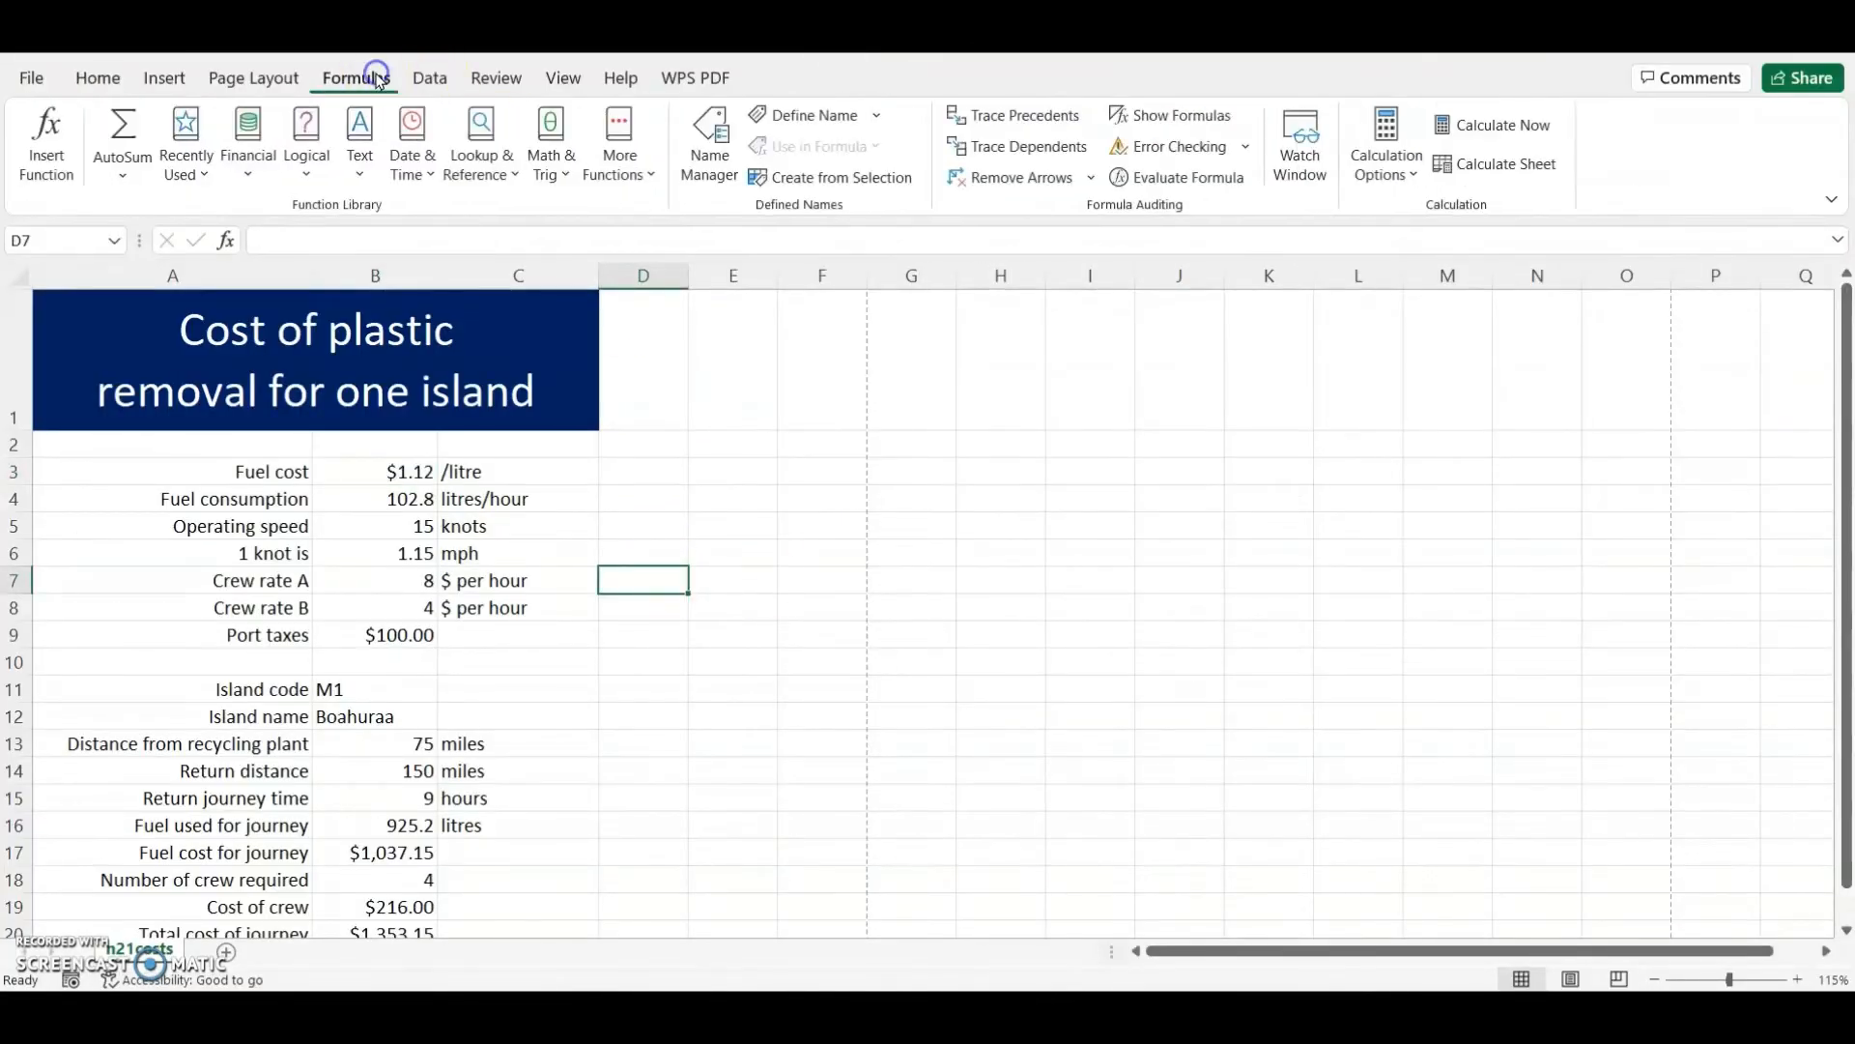
pyautogui.click(1163, 118)
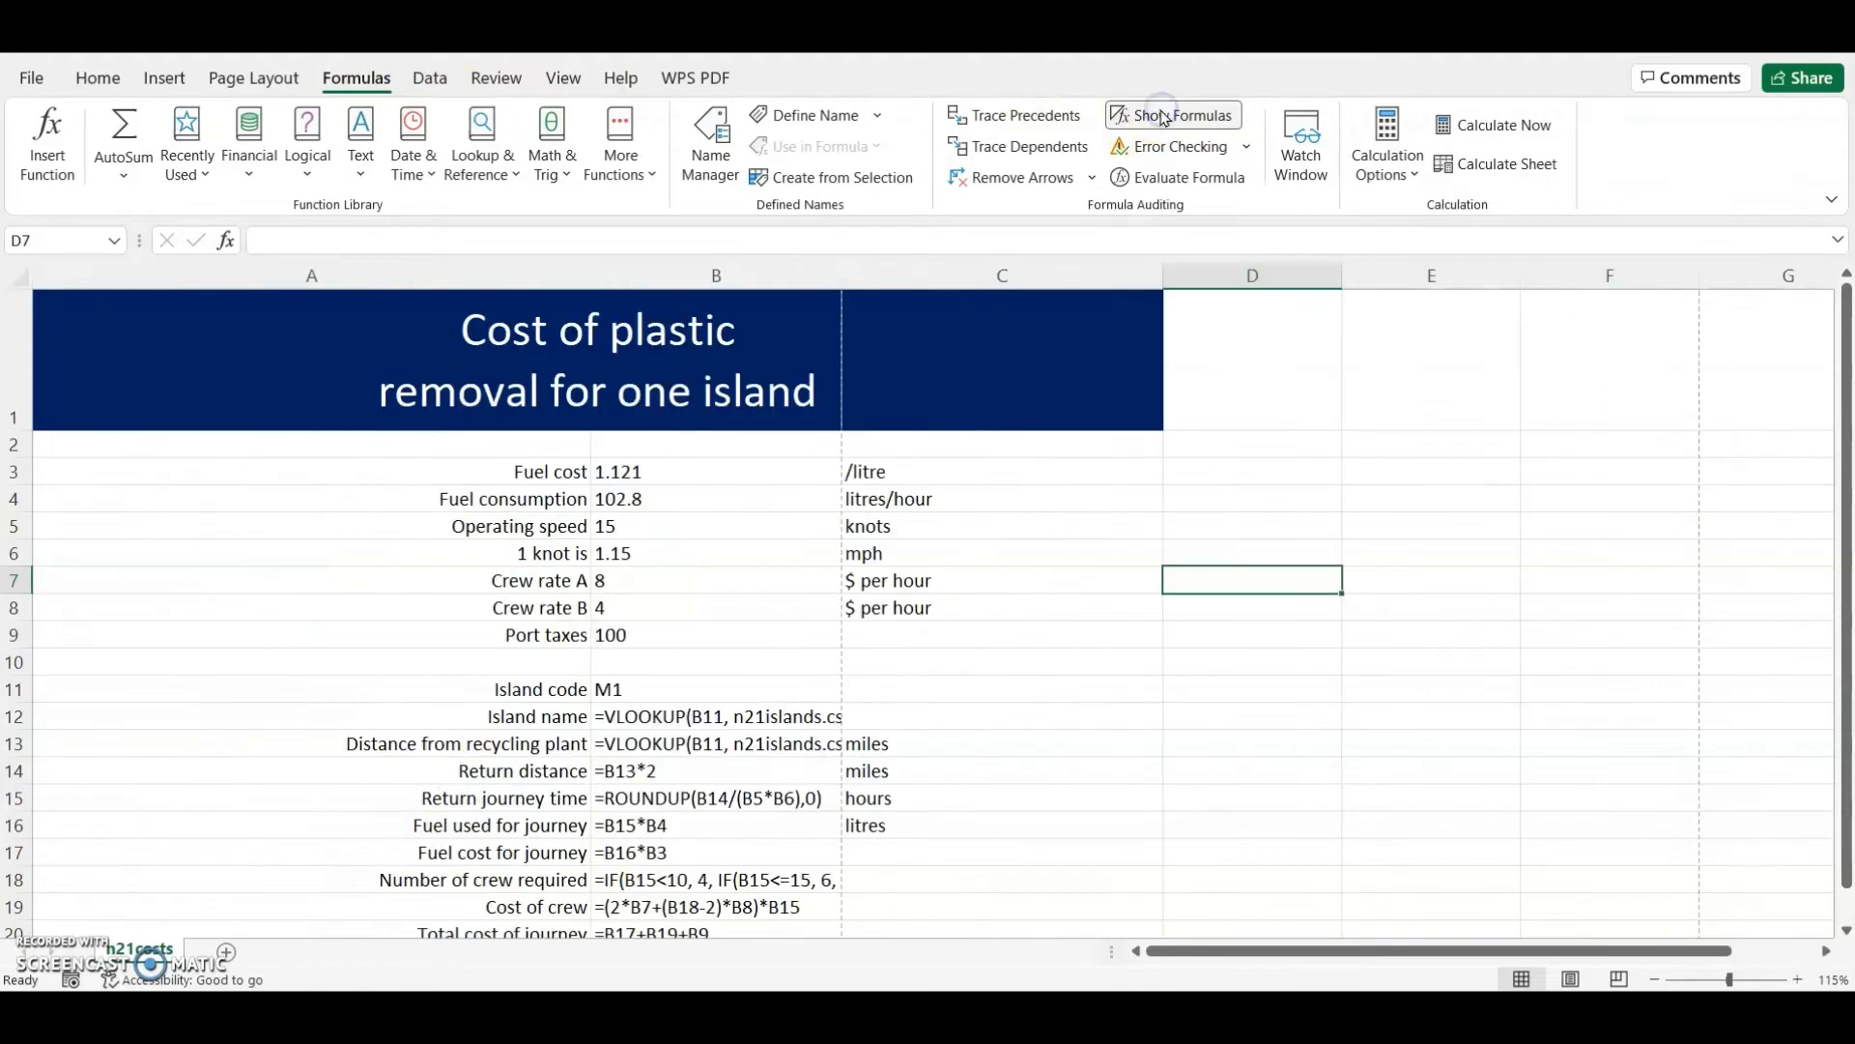
pyautogui.doubleClick(593, 277)
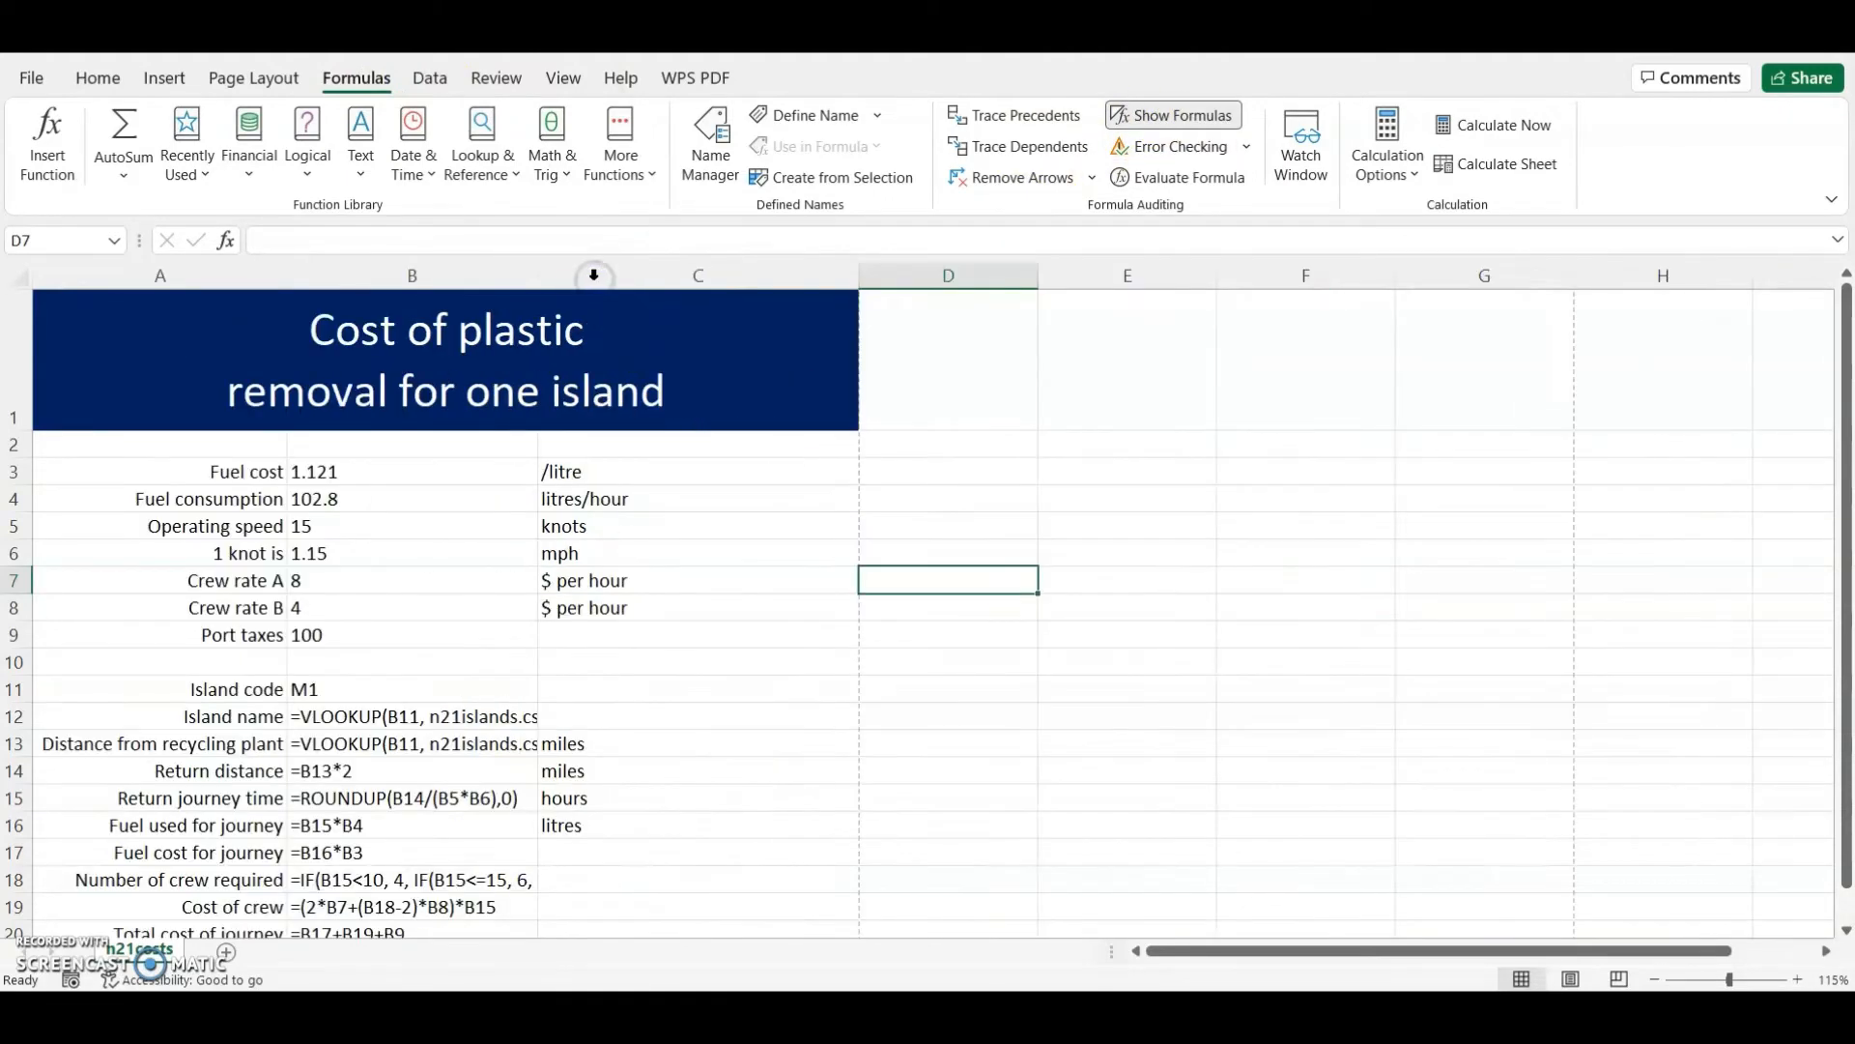
pyautogui.doubleClick(536, 277)
pyautogui.doubleClick(1075, 277)
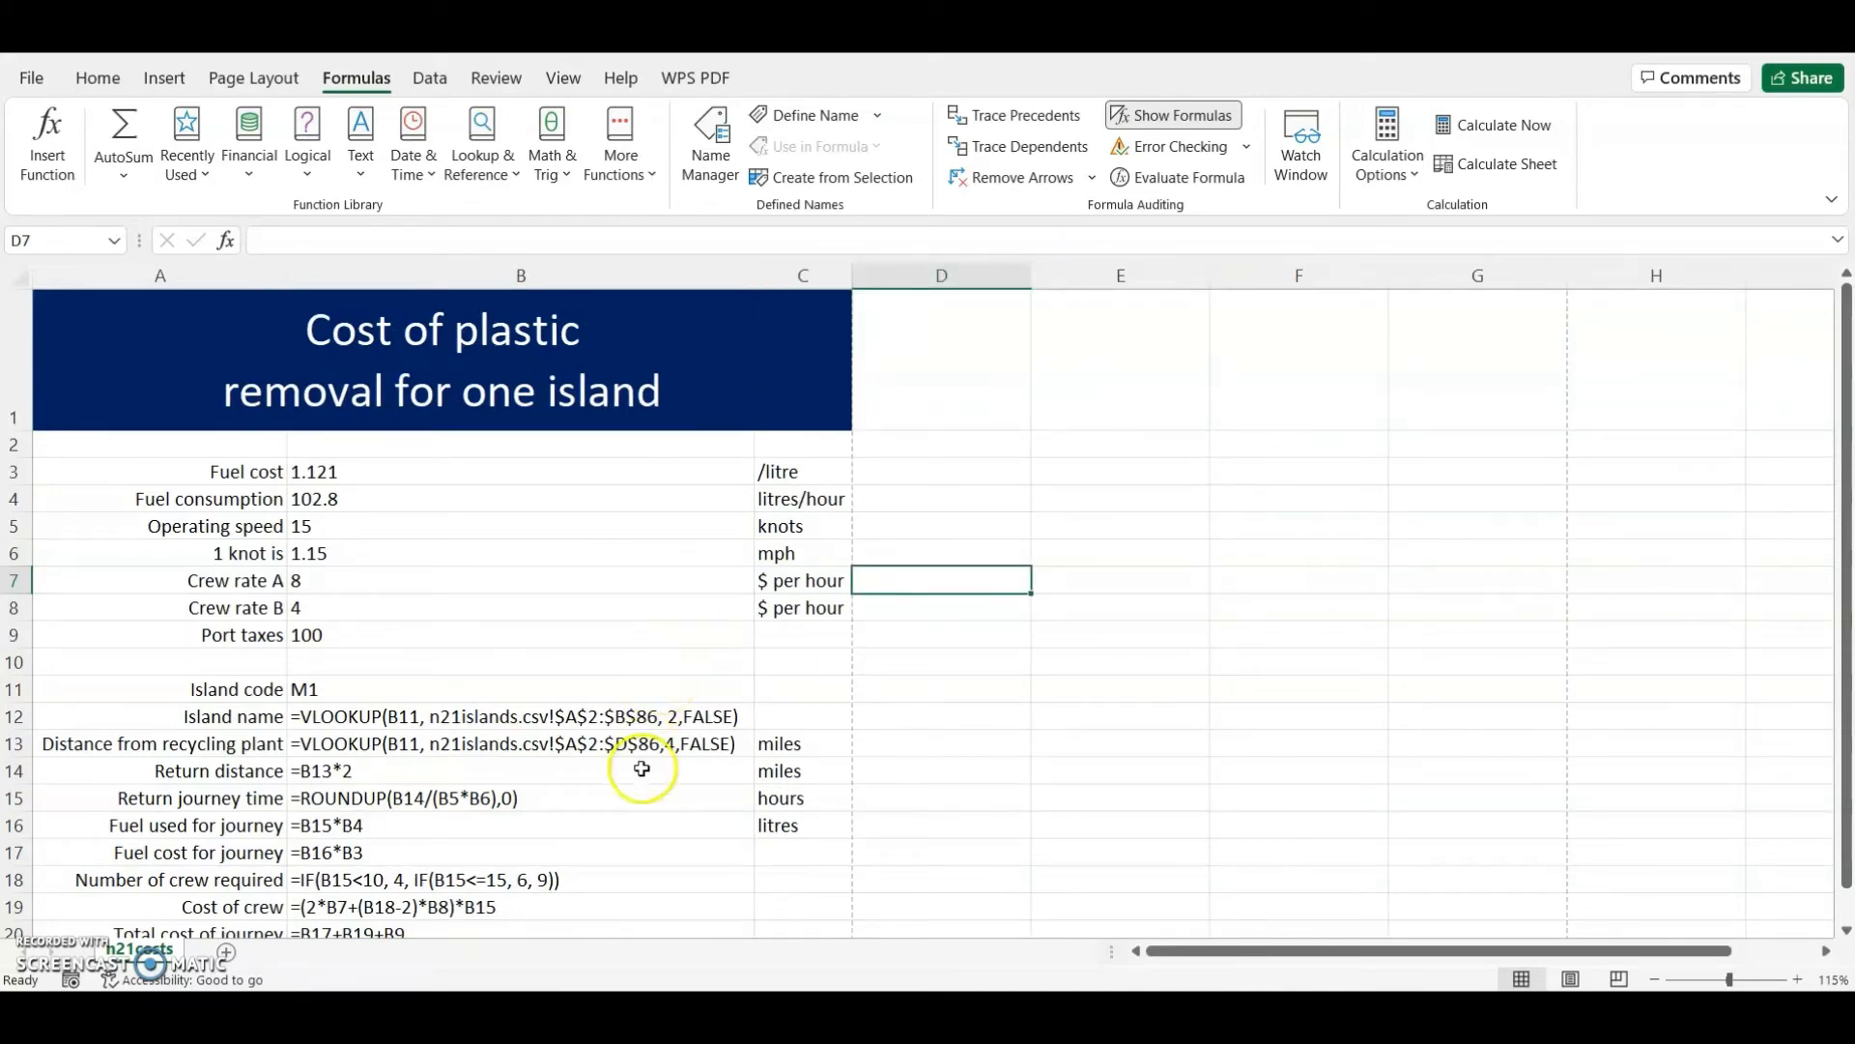
# - Check that every formula down to row 20 is fully readable, and re-read question 14's printout requirements in the PDF
pyautogui.scroll(-2, 728, 679)
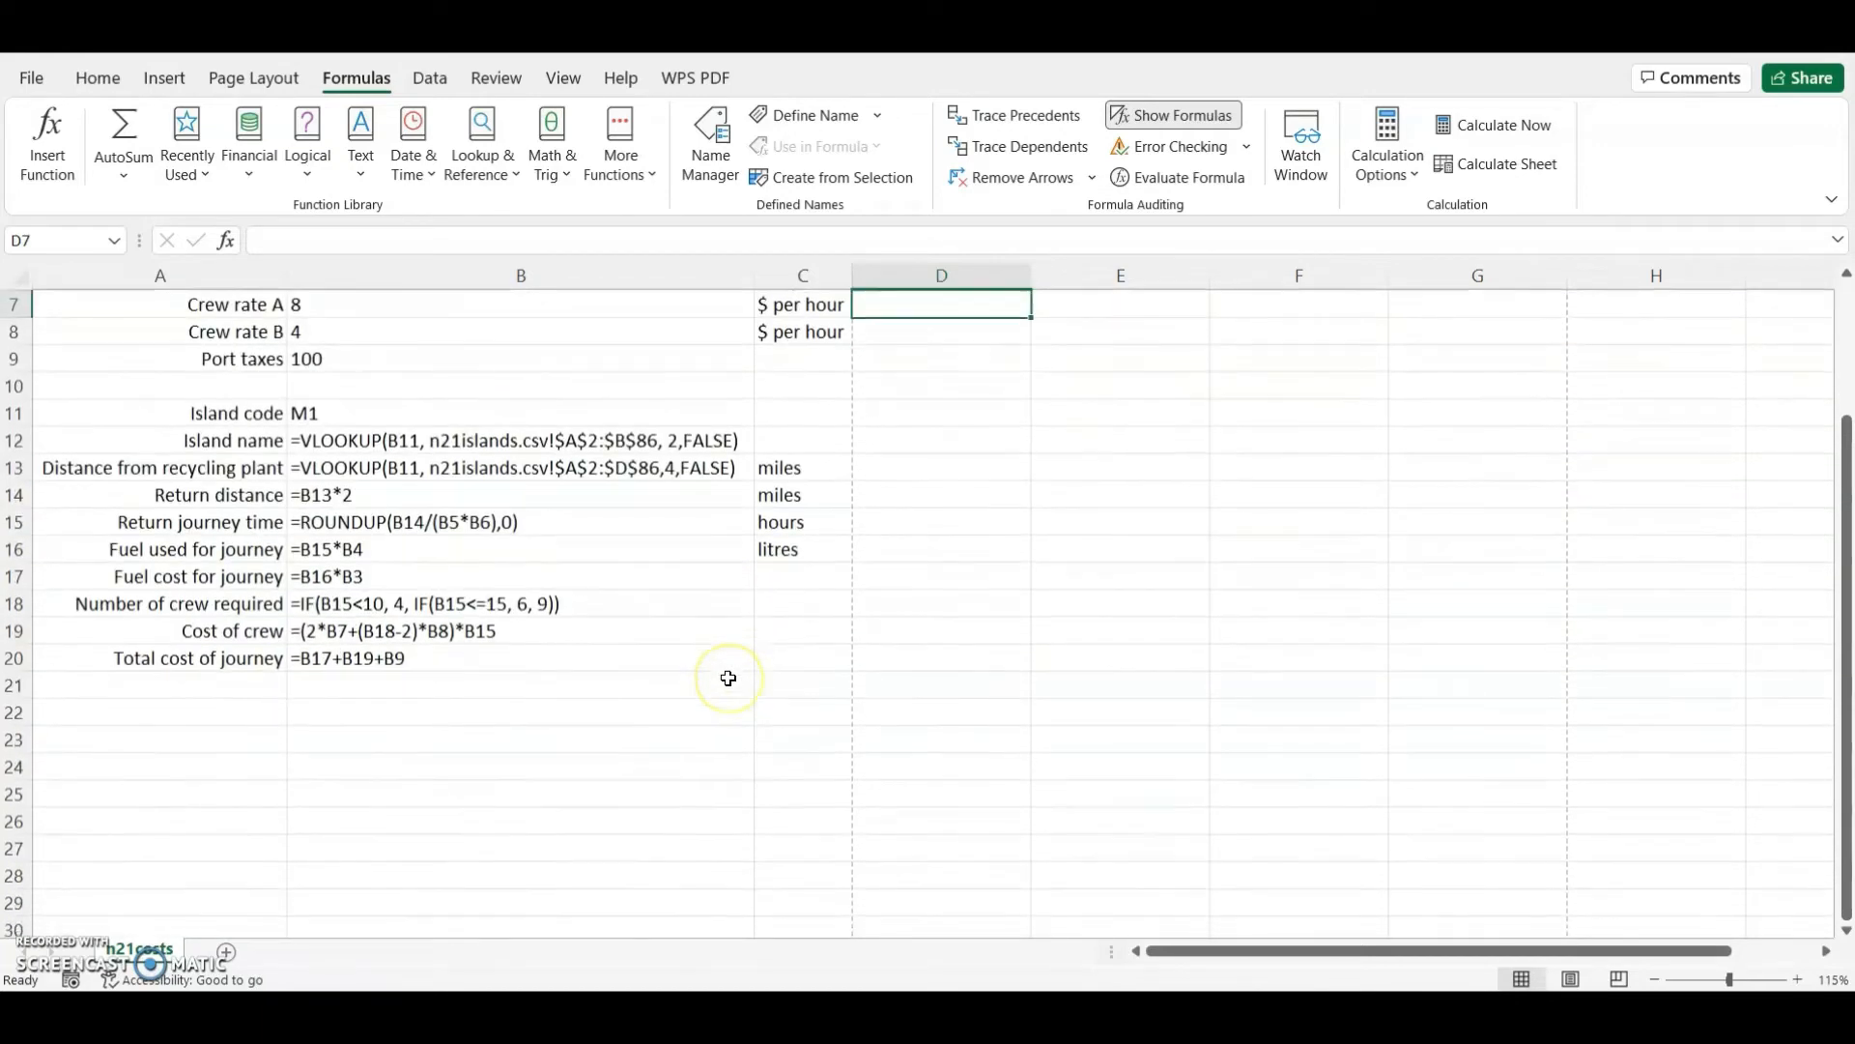
pyautogui.scroll(2, 728, 679)
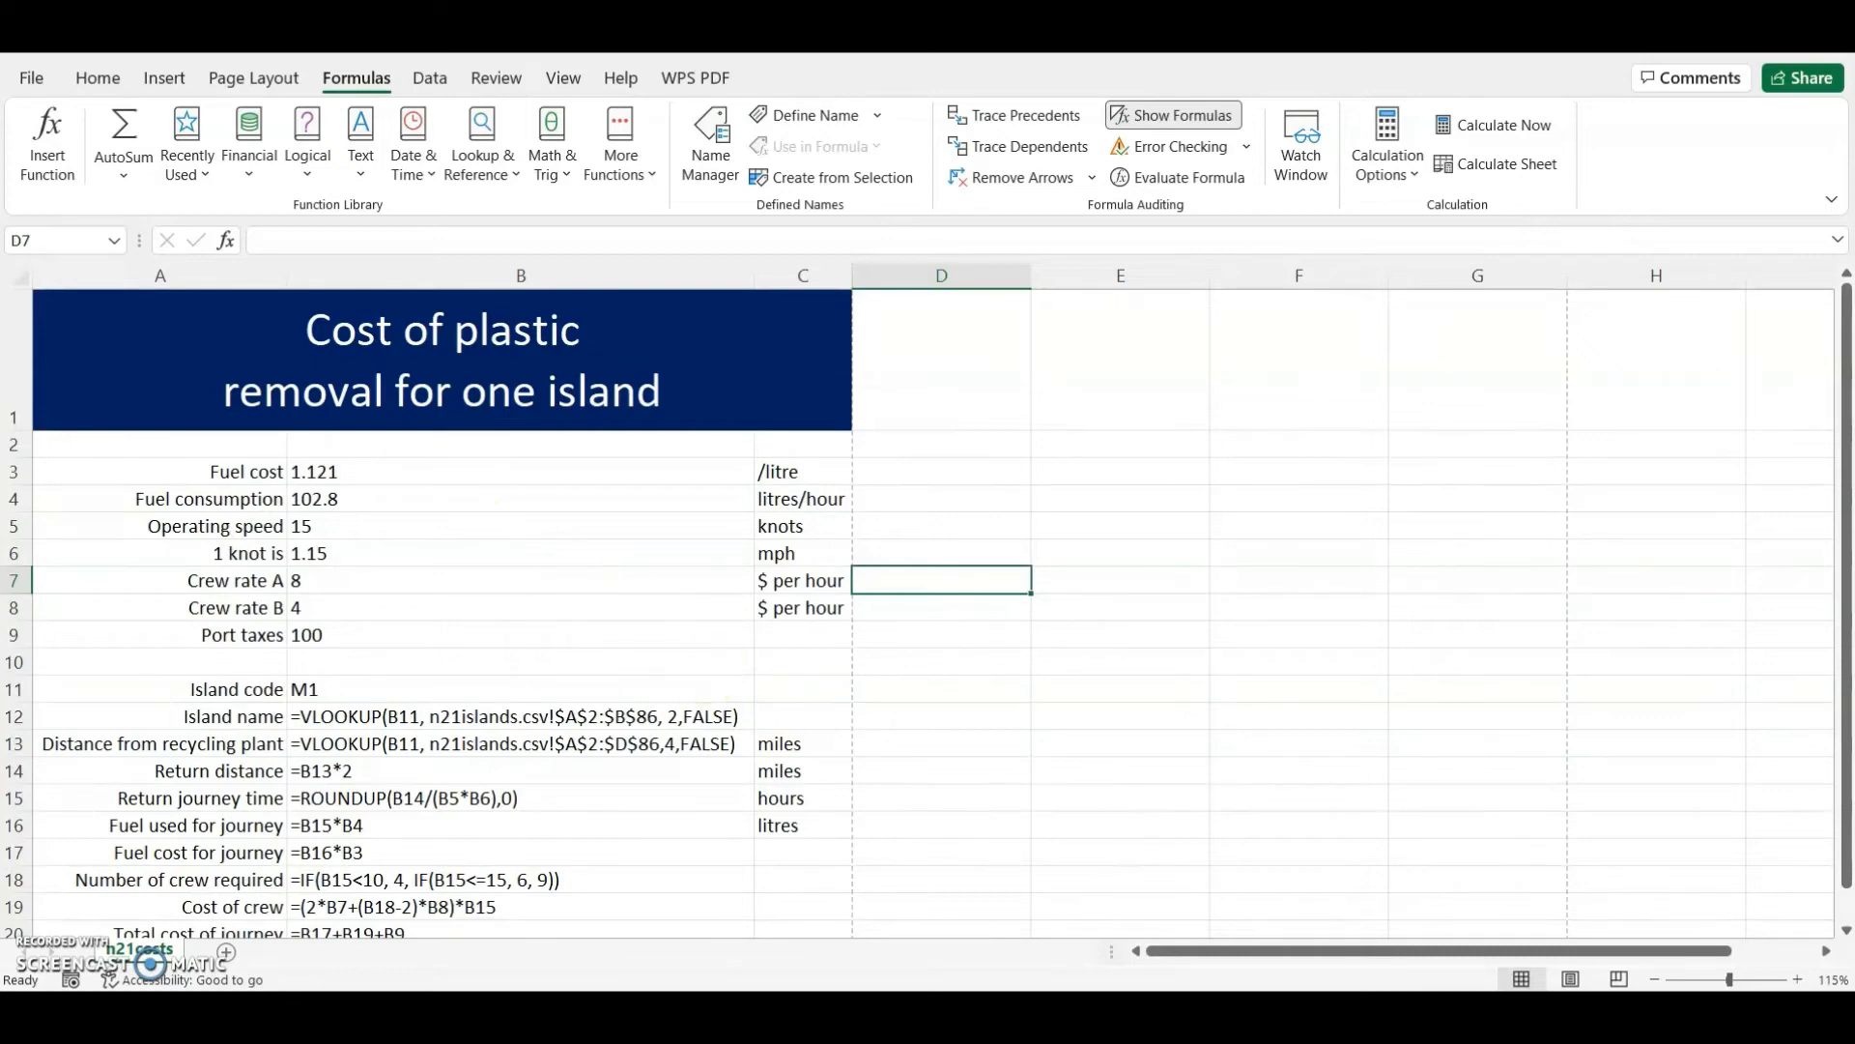
pyautogui.click(1078, 890)
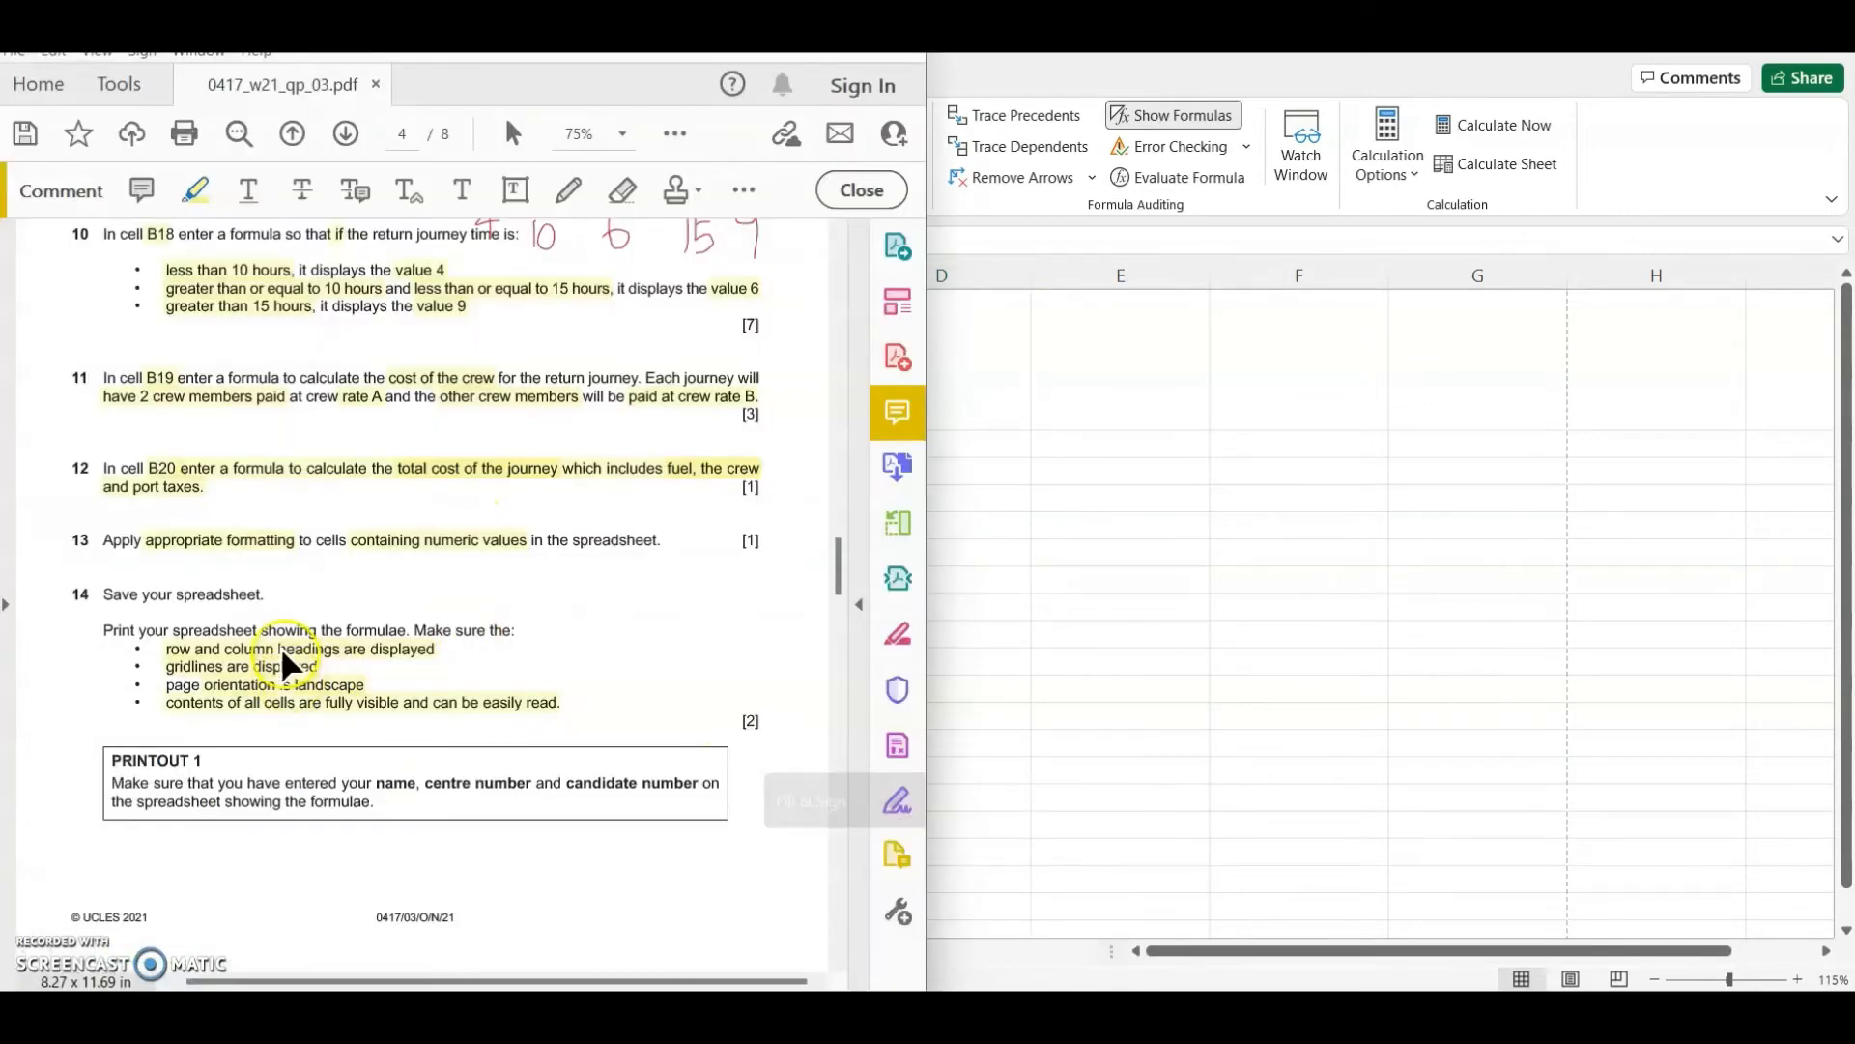
pyautogui.hotkey('alt', 'Tab')
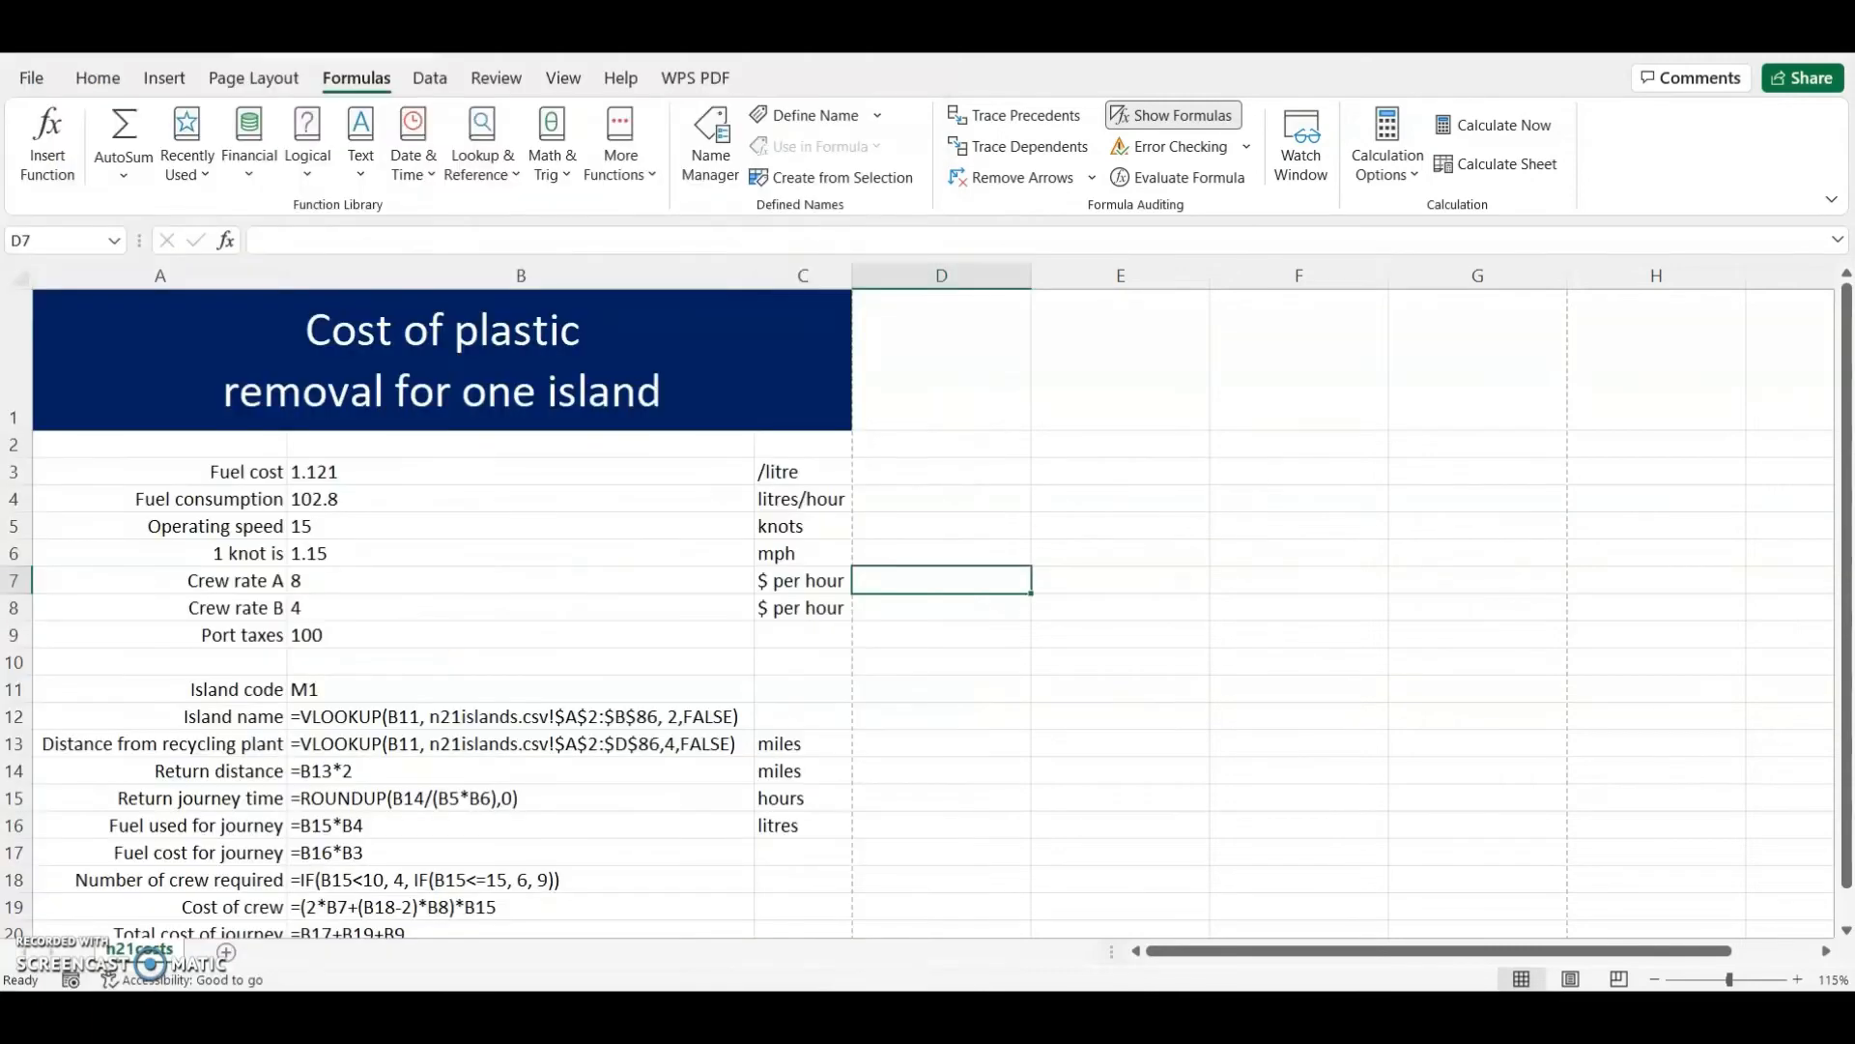
# - Turn on printing of the gridlines and the row and column headings for the n21costs worksheet
pyautogui.click(233, 81)
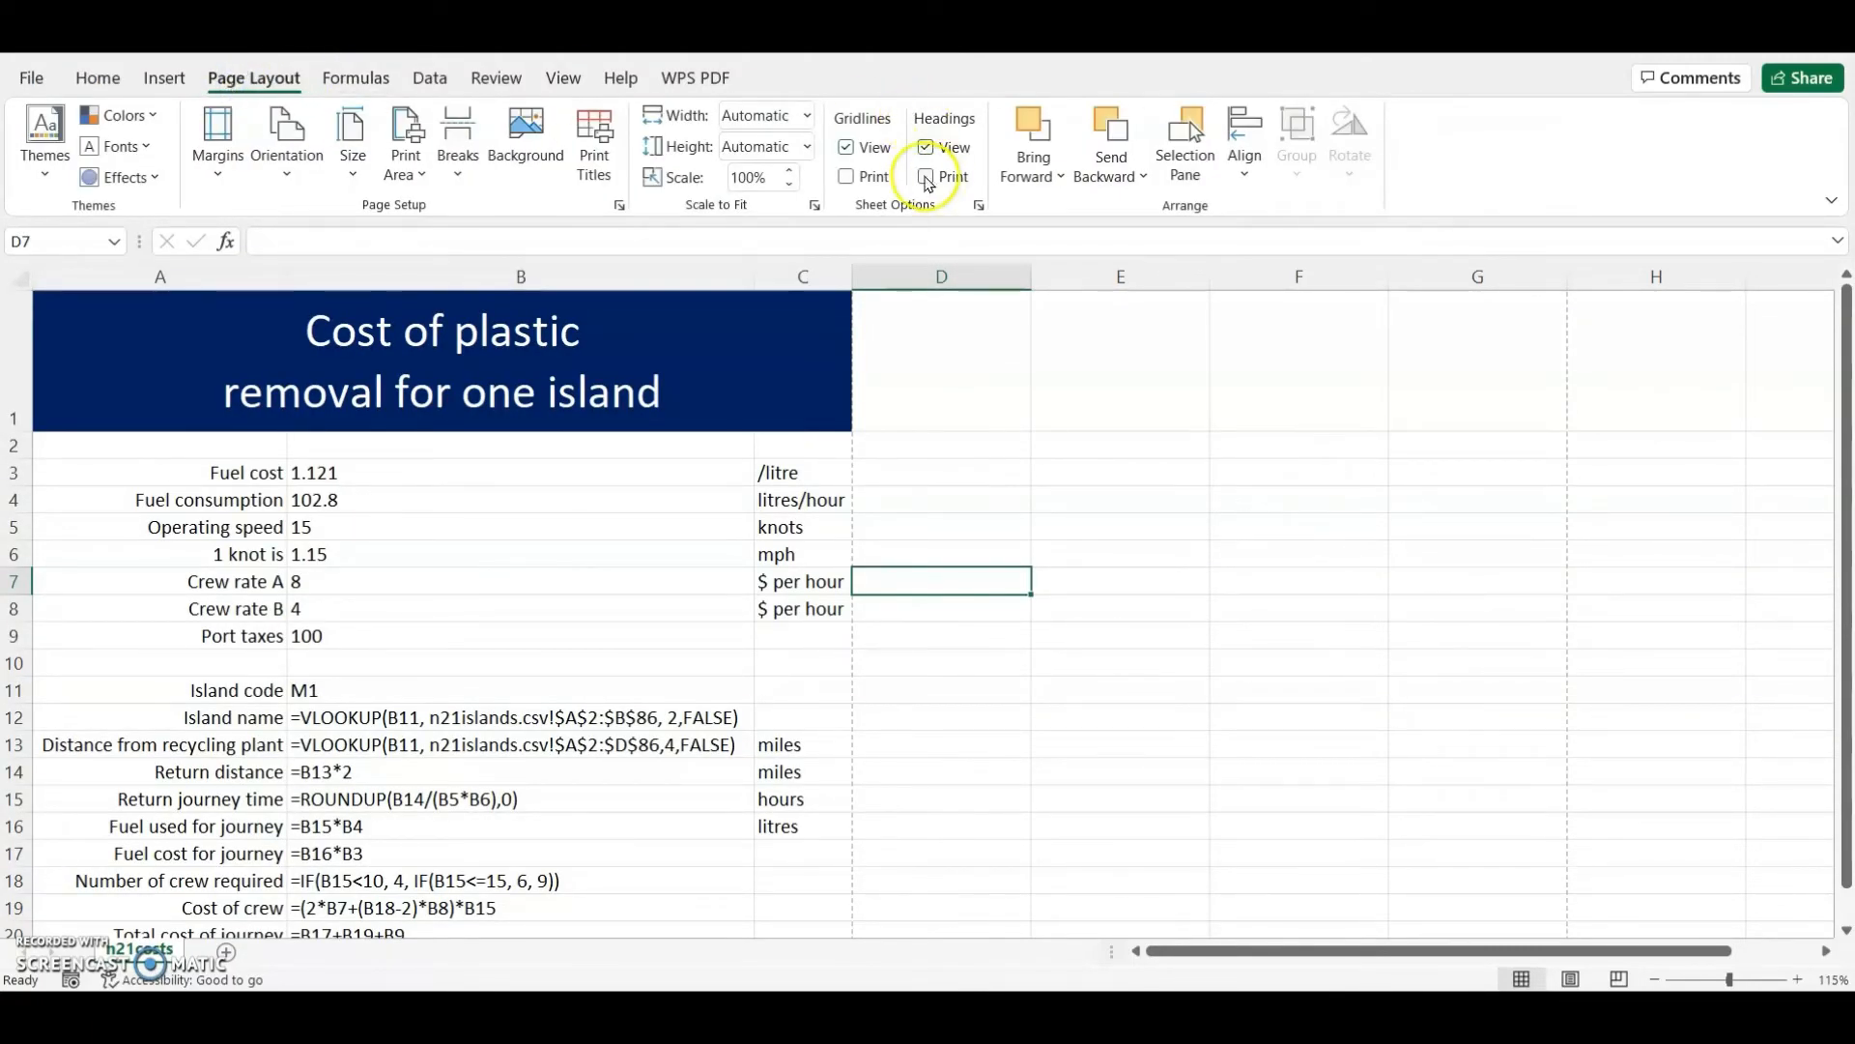
pyautogui.click(1051, 1013)
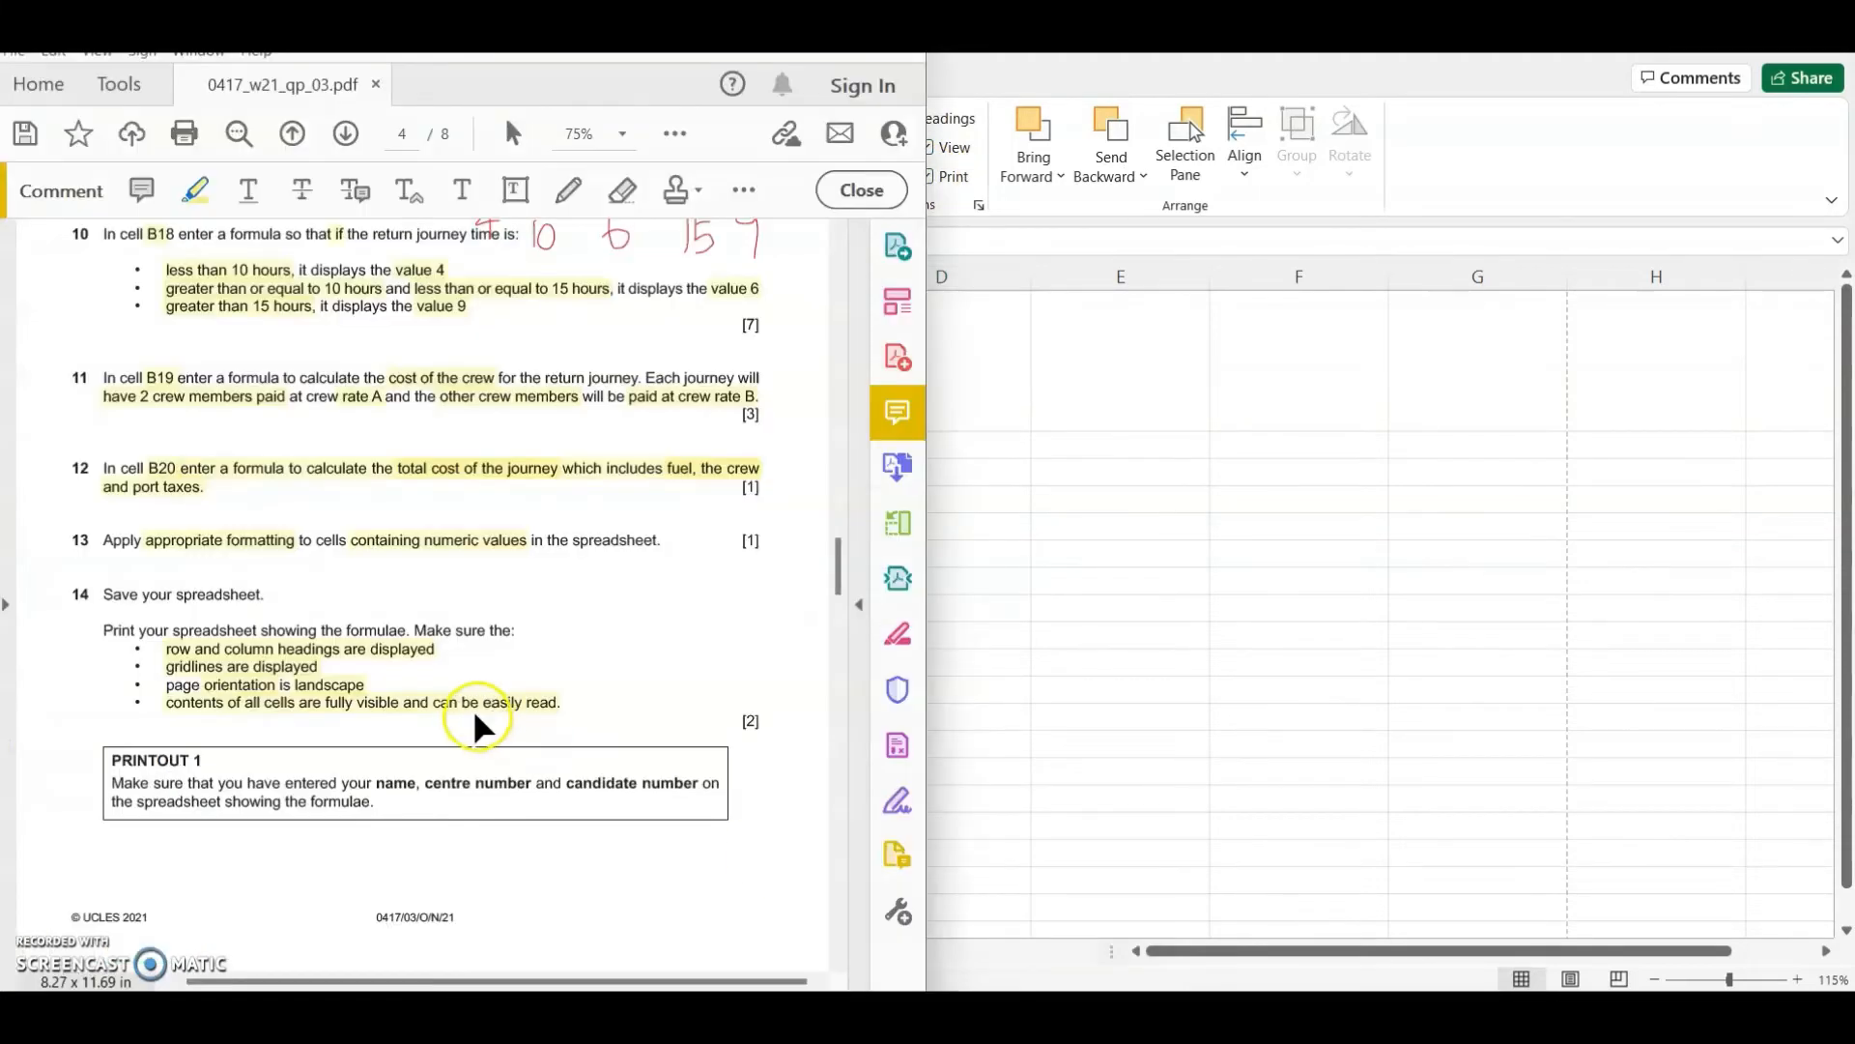
pyautogui.hotkey('alt', 'Tab')
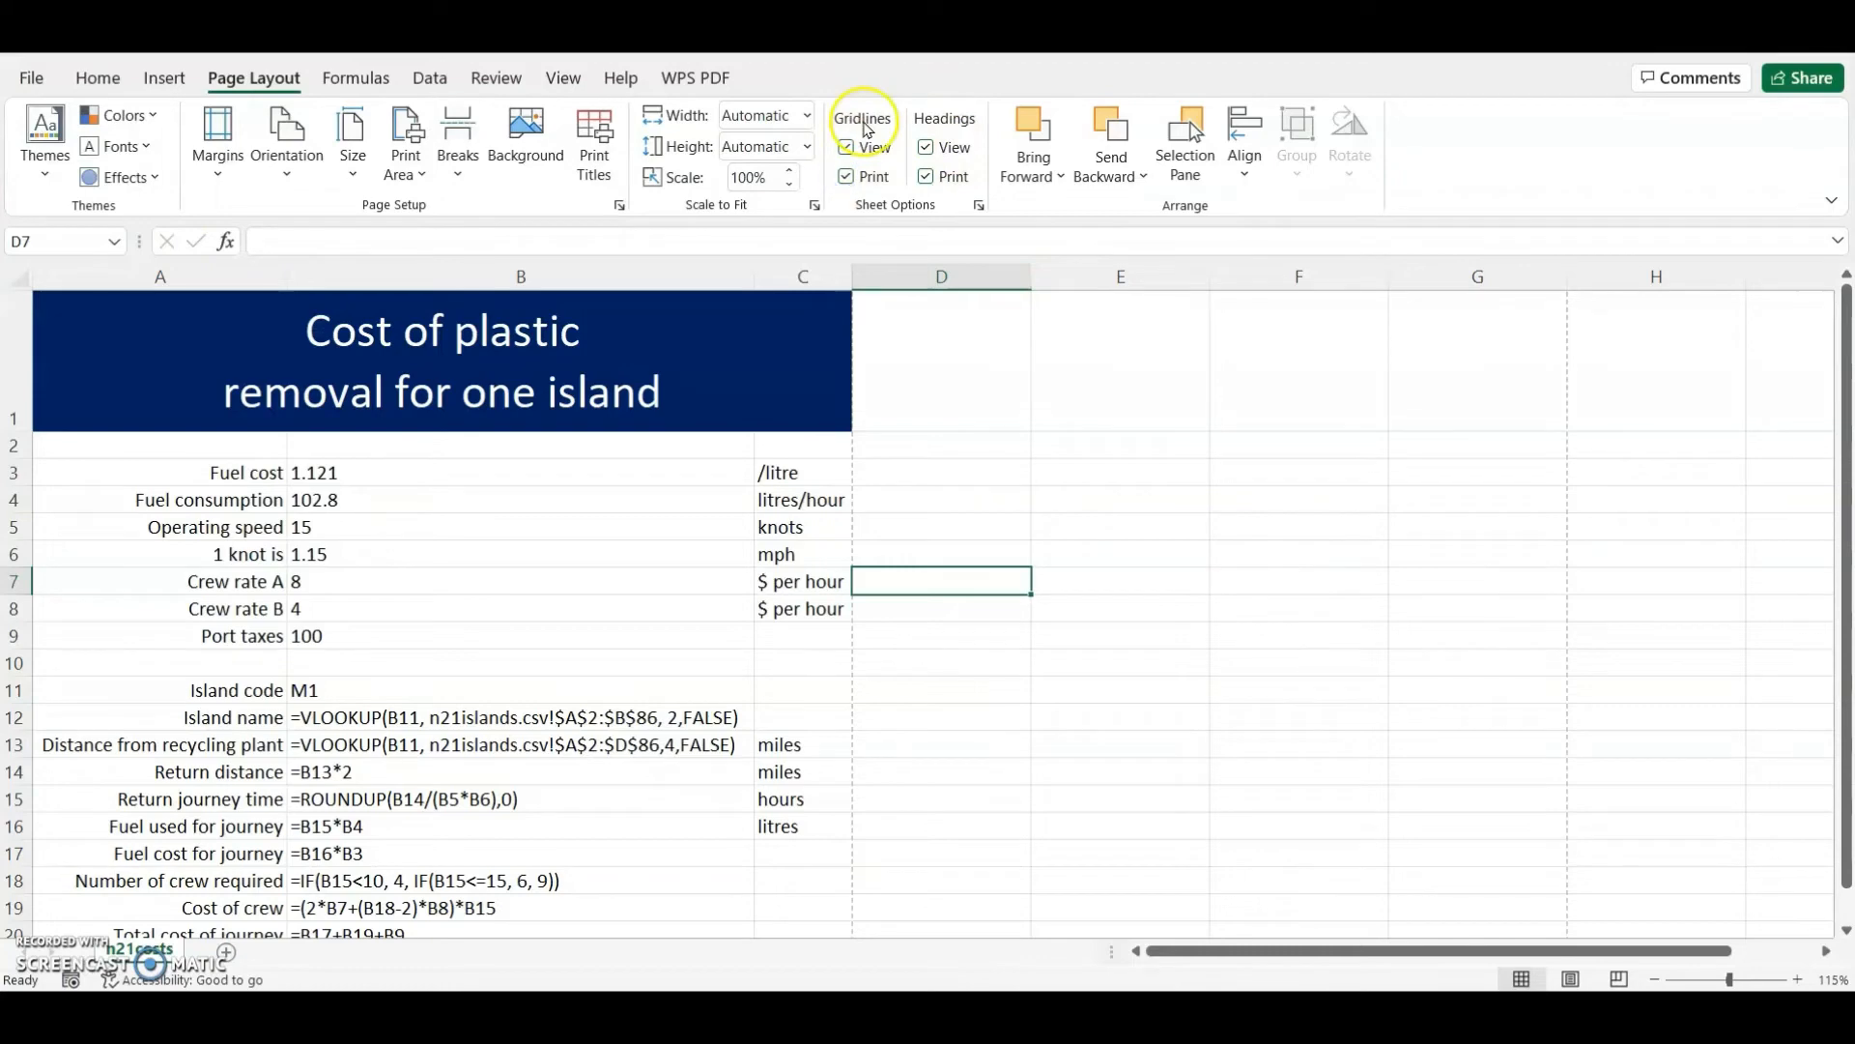
# - Recheck the orientation required by question 14 in the PDF and set the n21costs page to landscape
pyautogui.click(1043, 879)
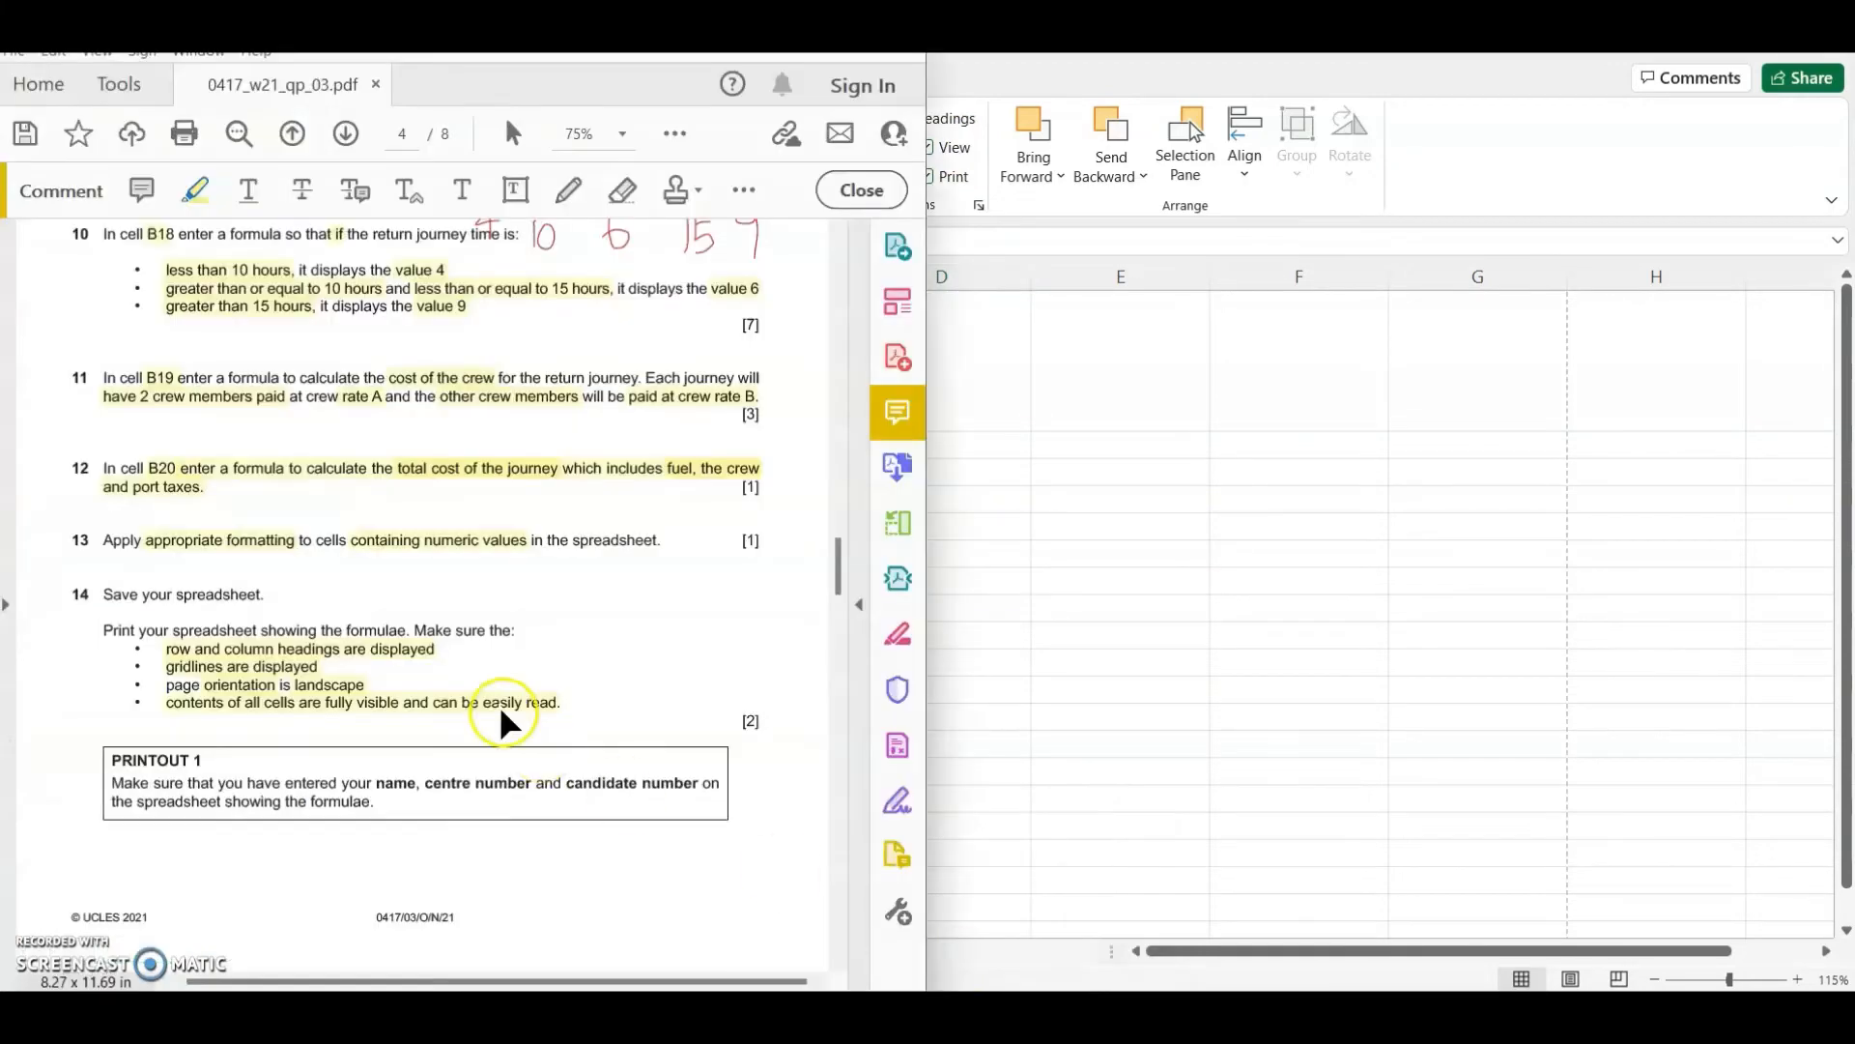
pyautogui.click(222, 683)
pyautogui.click(1246, 618)
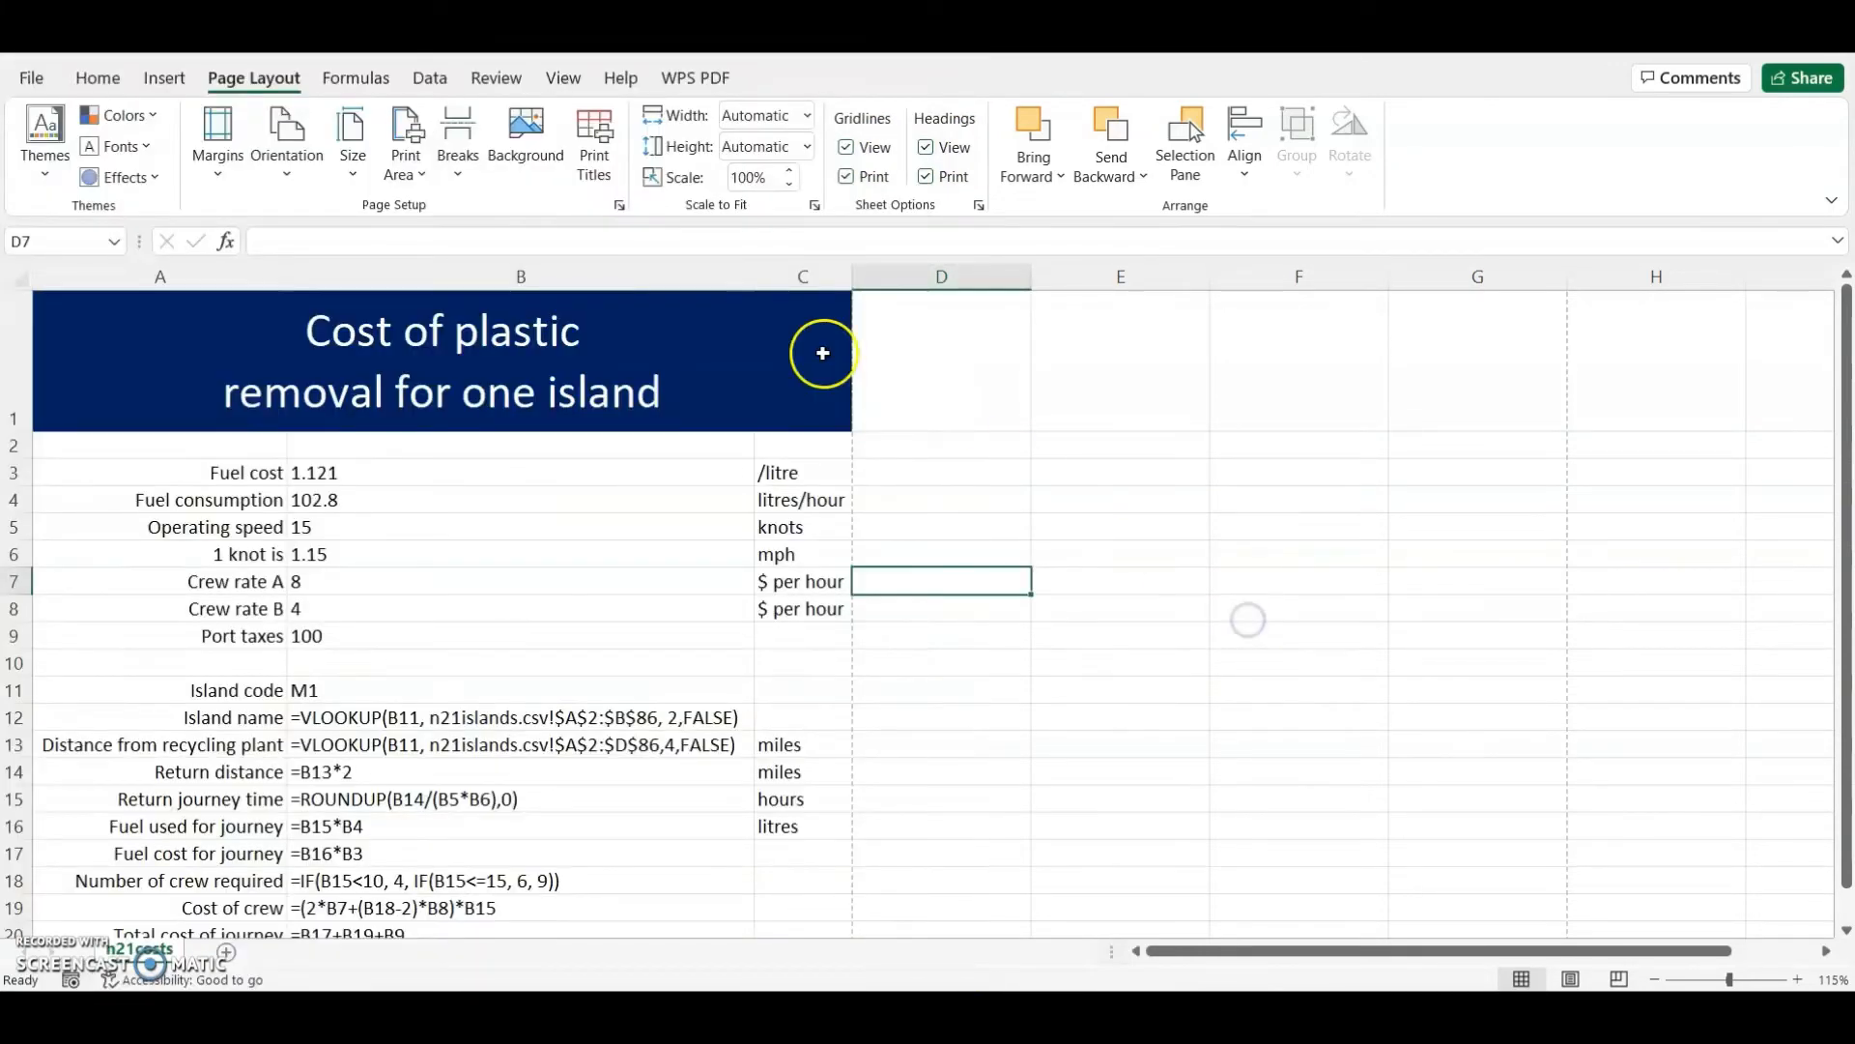
pyautogui.click(273, 145)
pyautogui.click(295, 282)
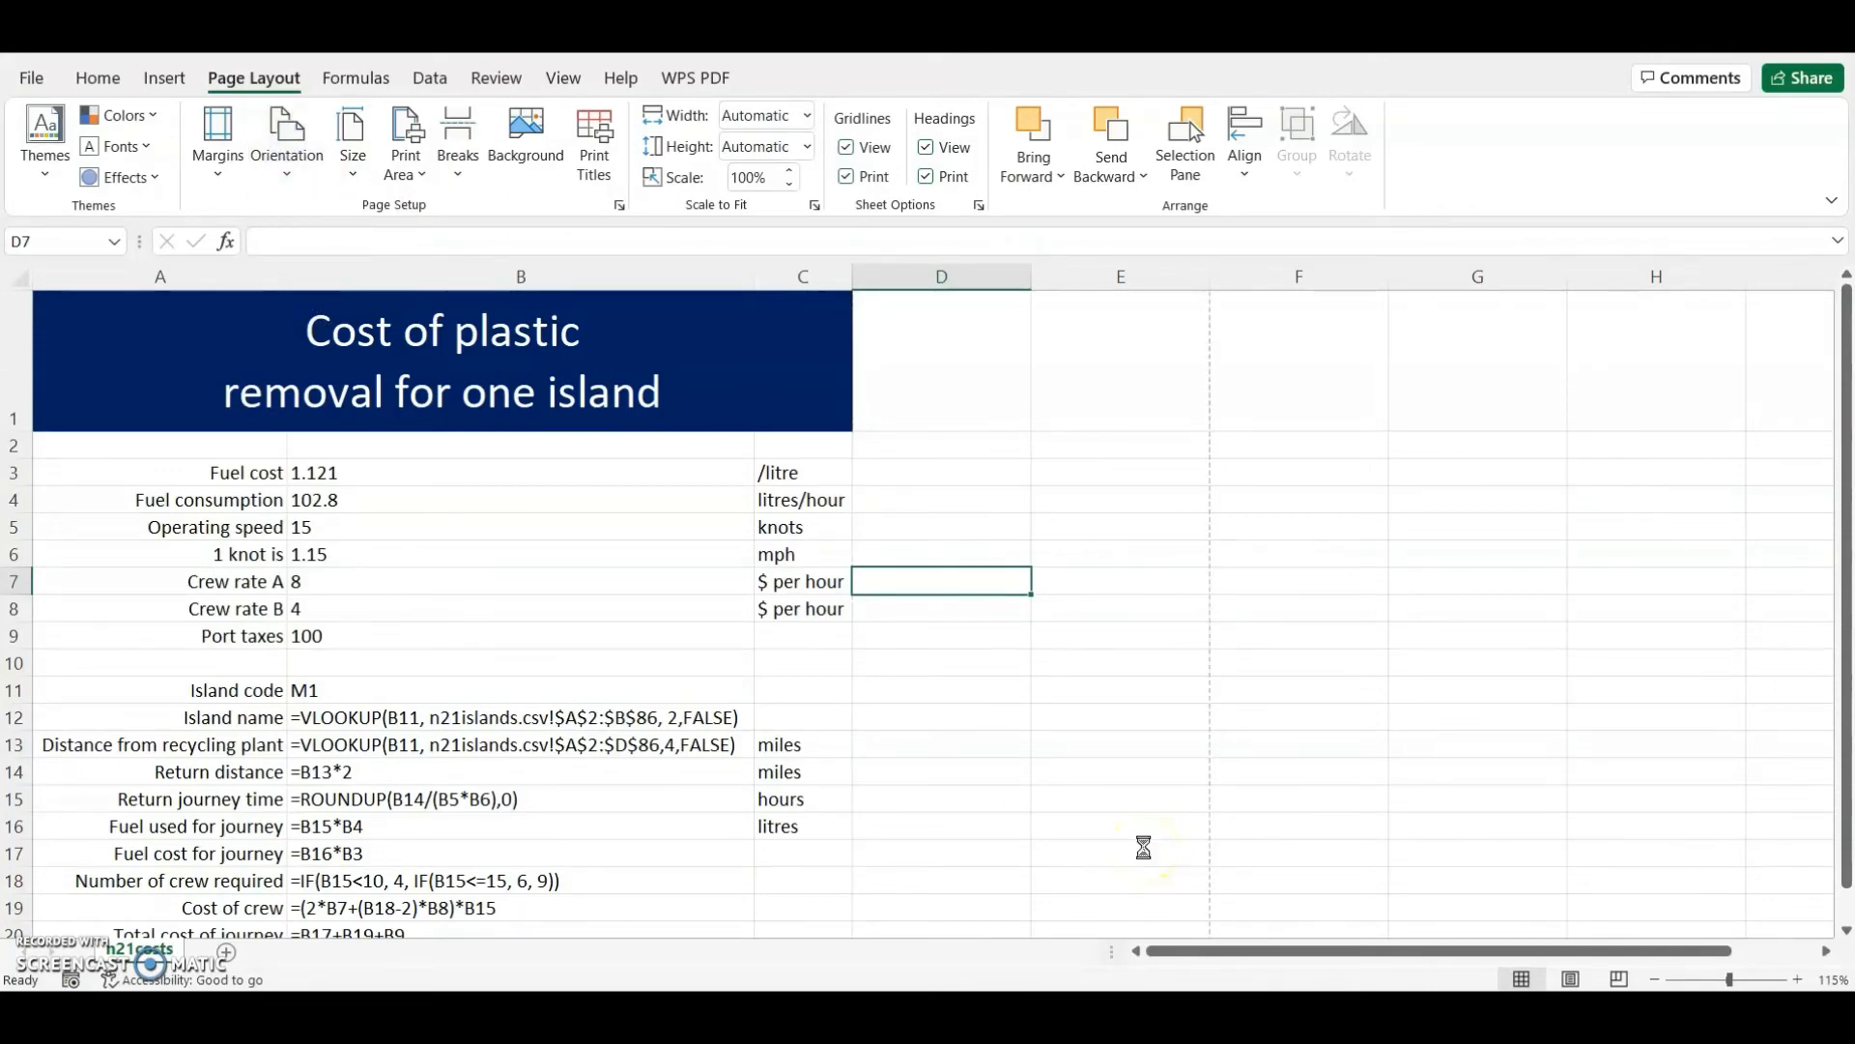
# - Check the print preview of the formula view and export it as a PDF named Printout1, opened for viewing
pyautogui.hotkey('ctrl', 'p')
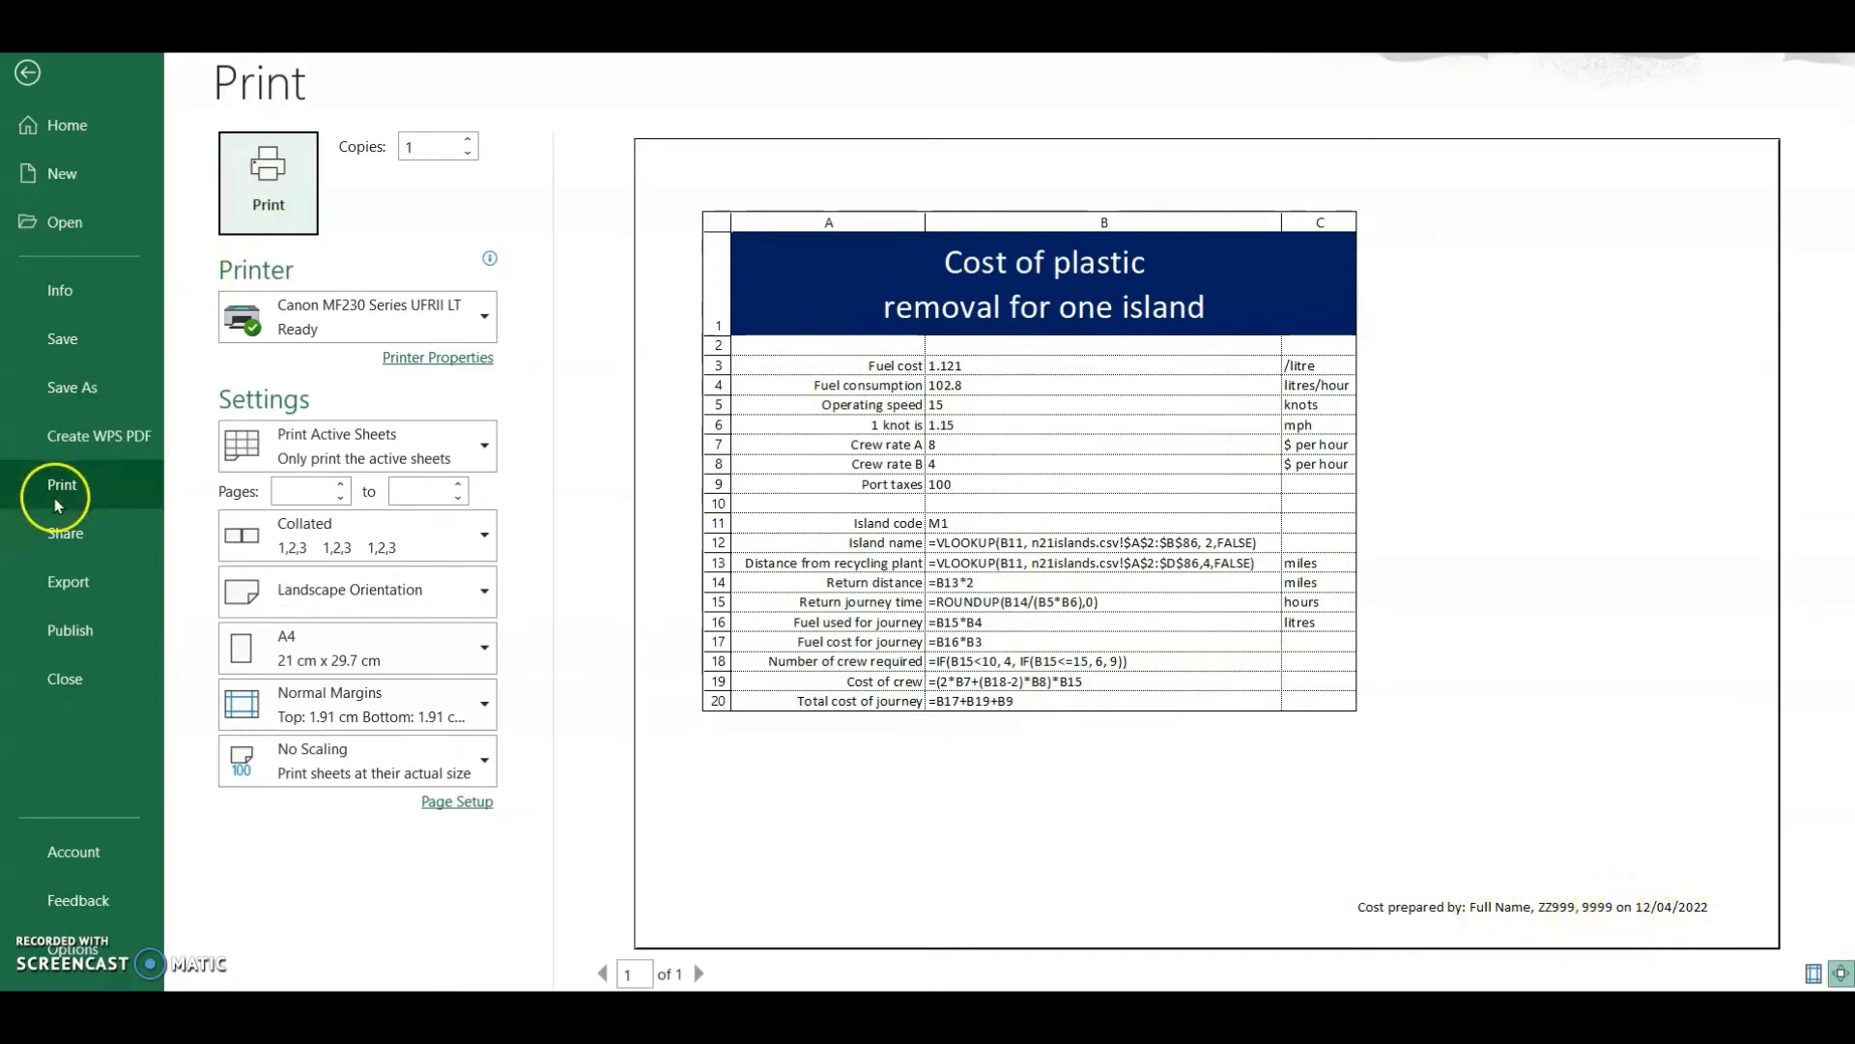
pyautogui.click(64, 581)
pyautogui.click(659, 341)
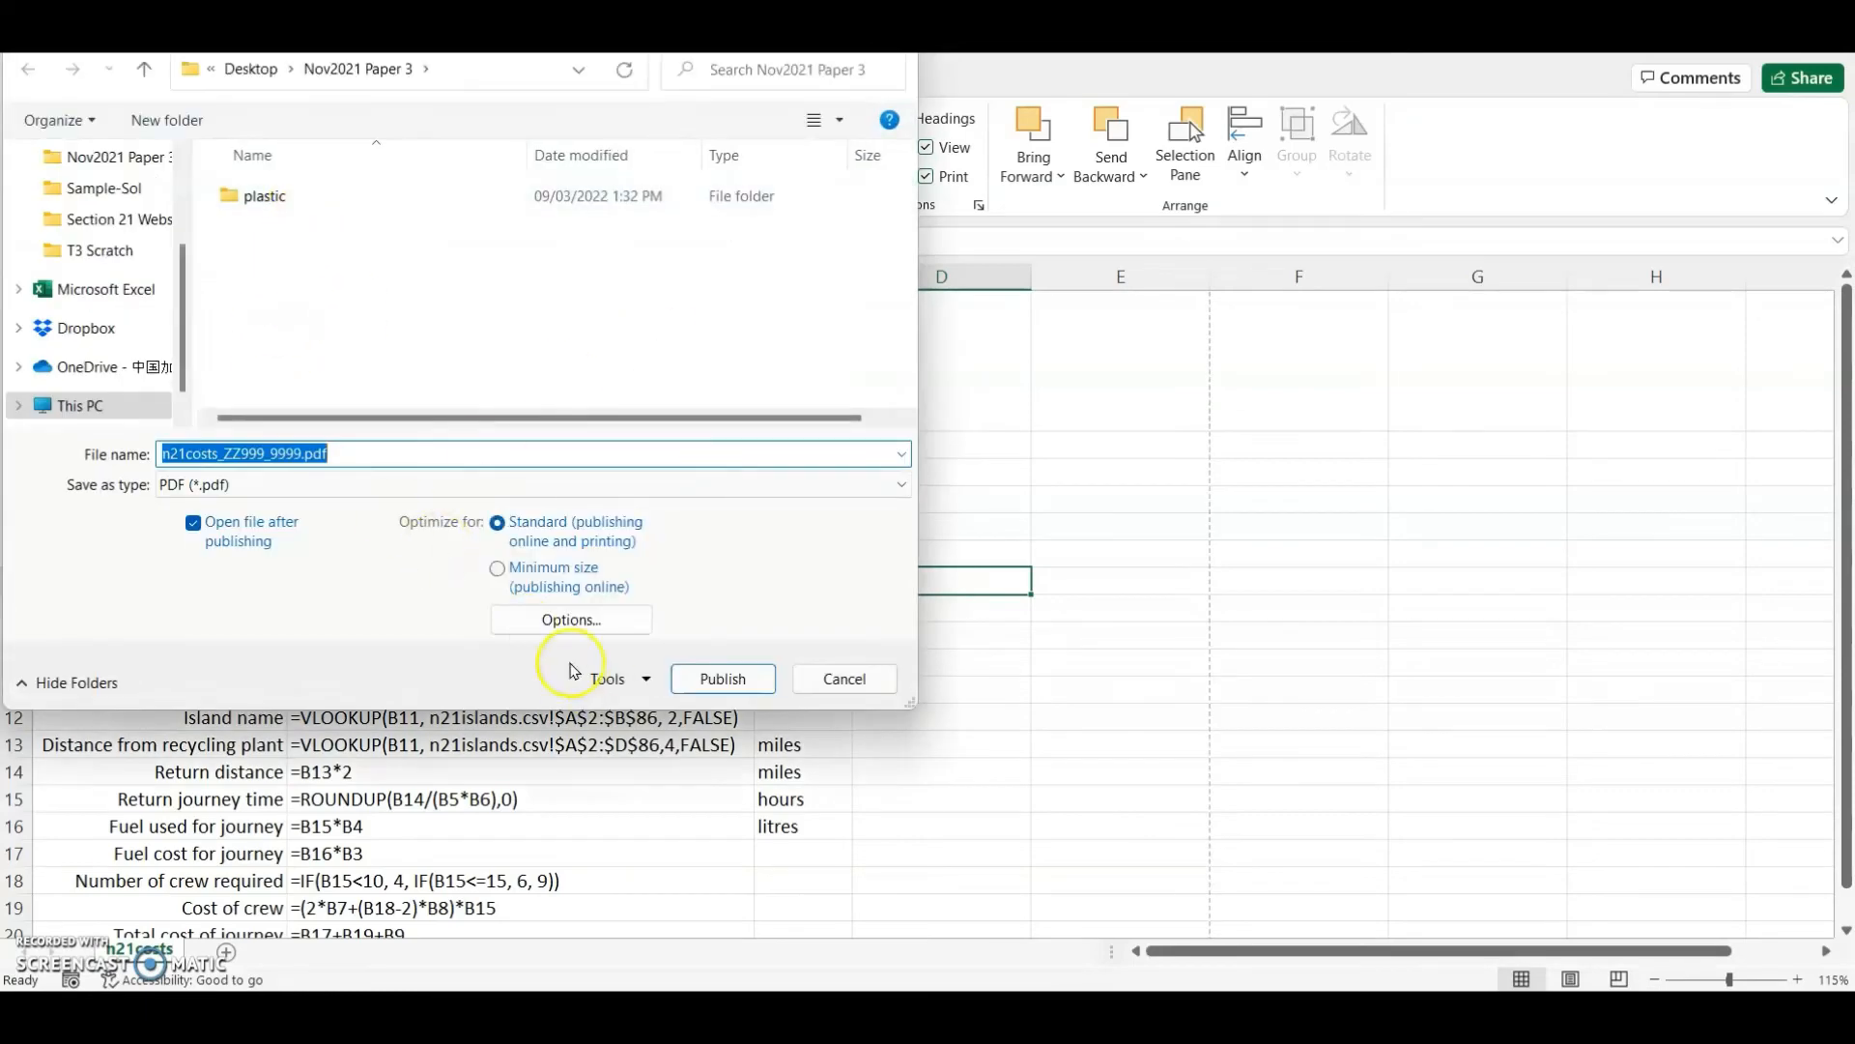
pyautogui.write('Printout1')
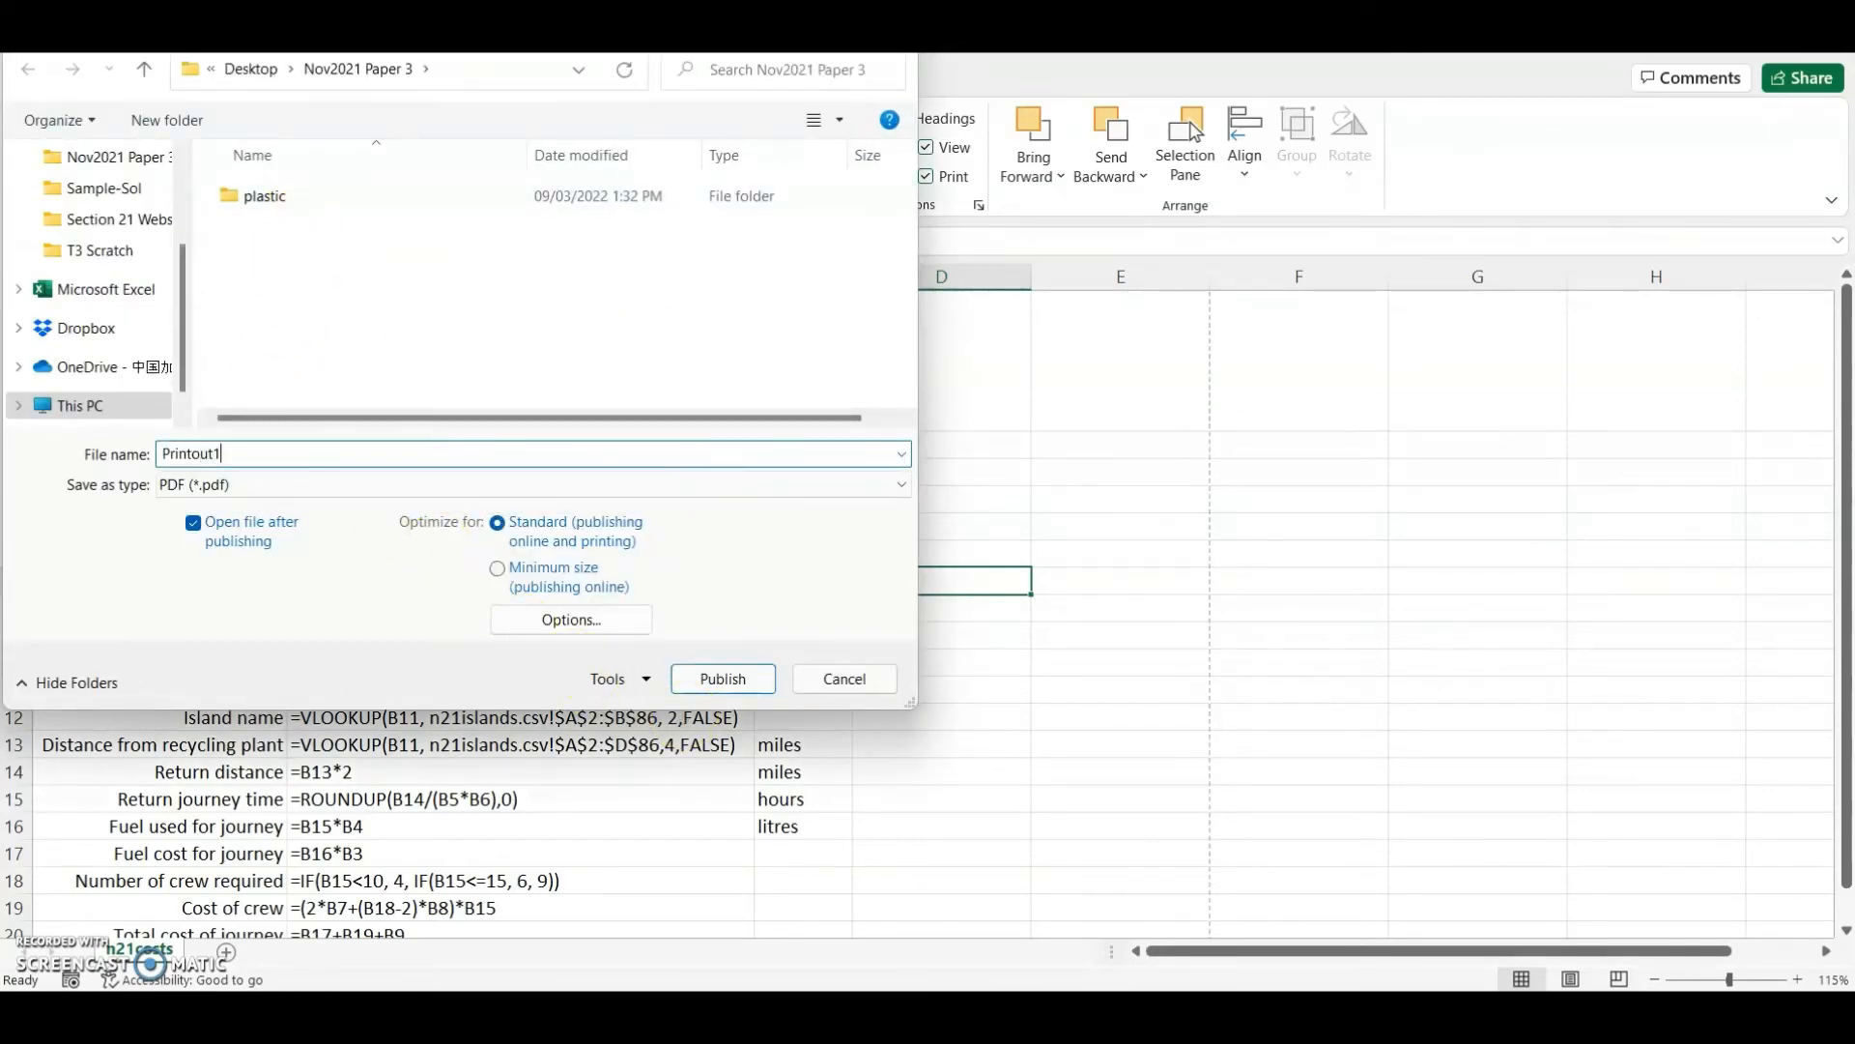
pyautogui.press('Return')
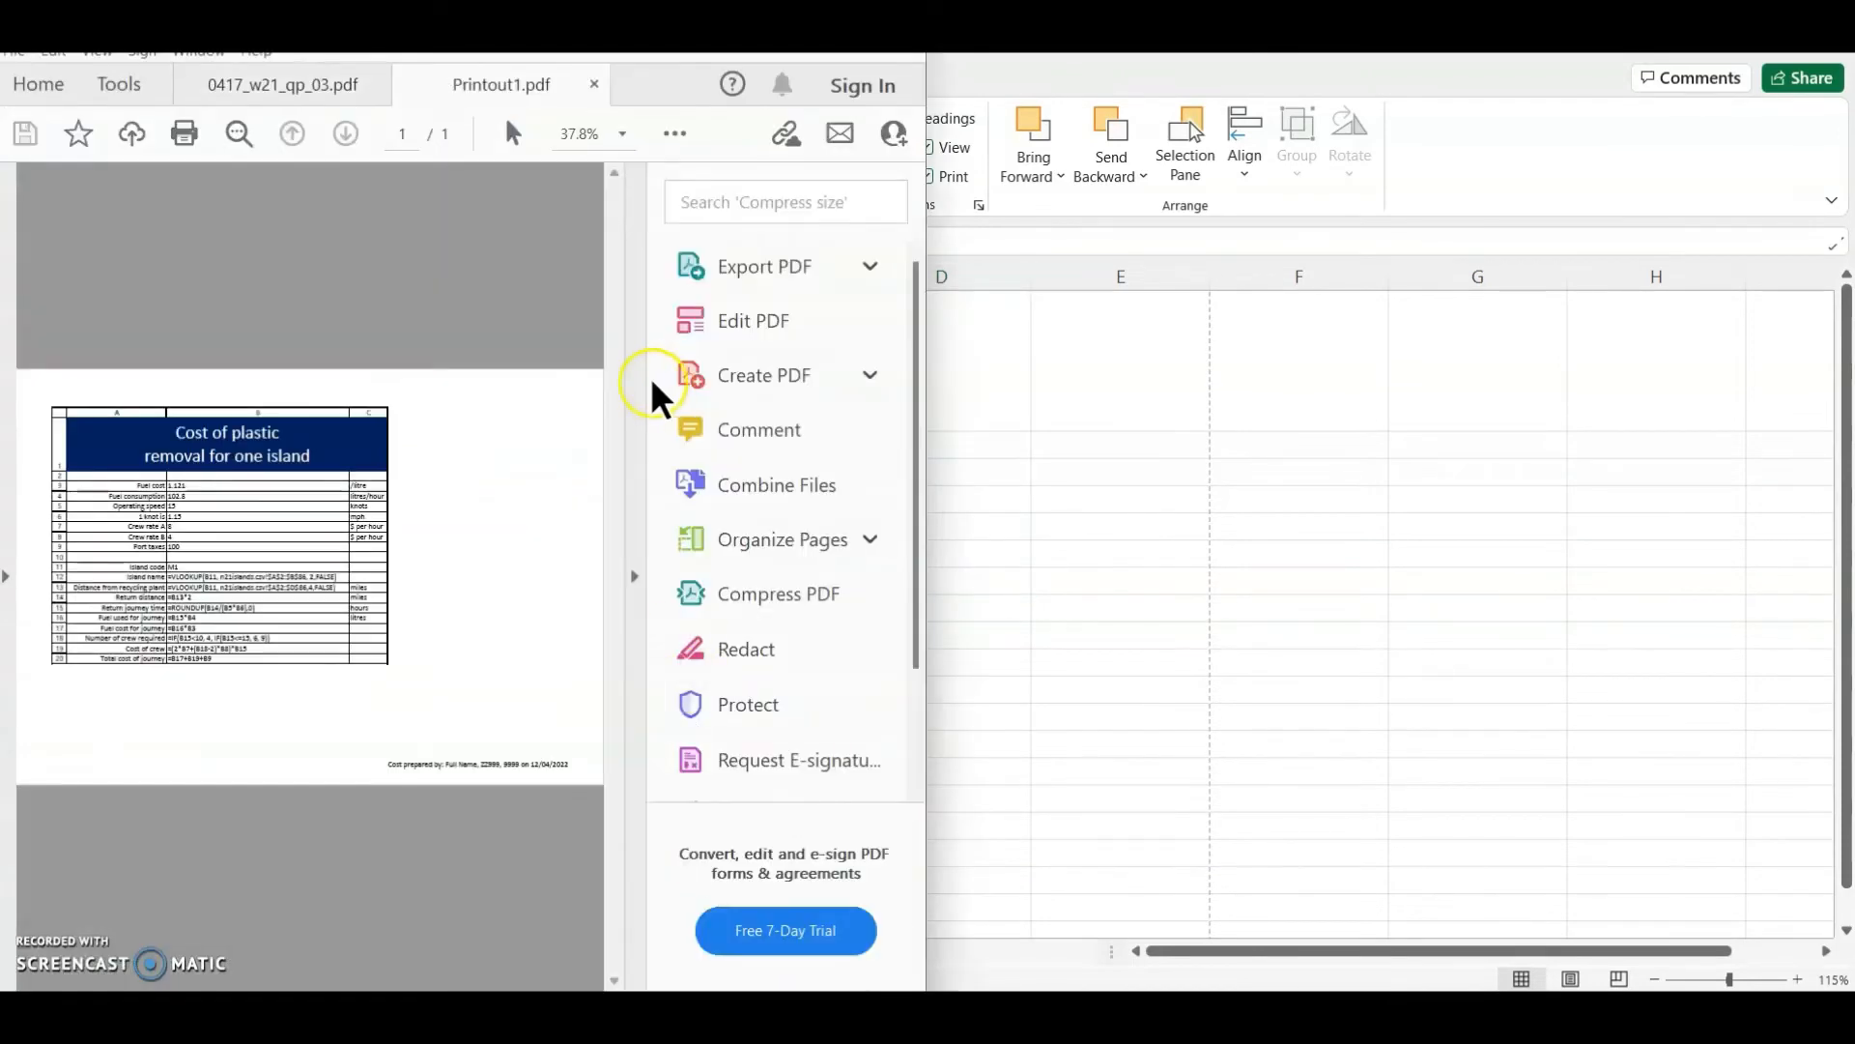
pyautogui.click(635, 384)
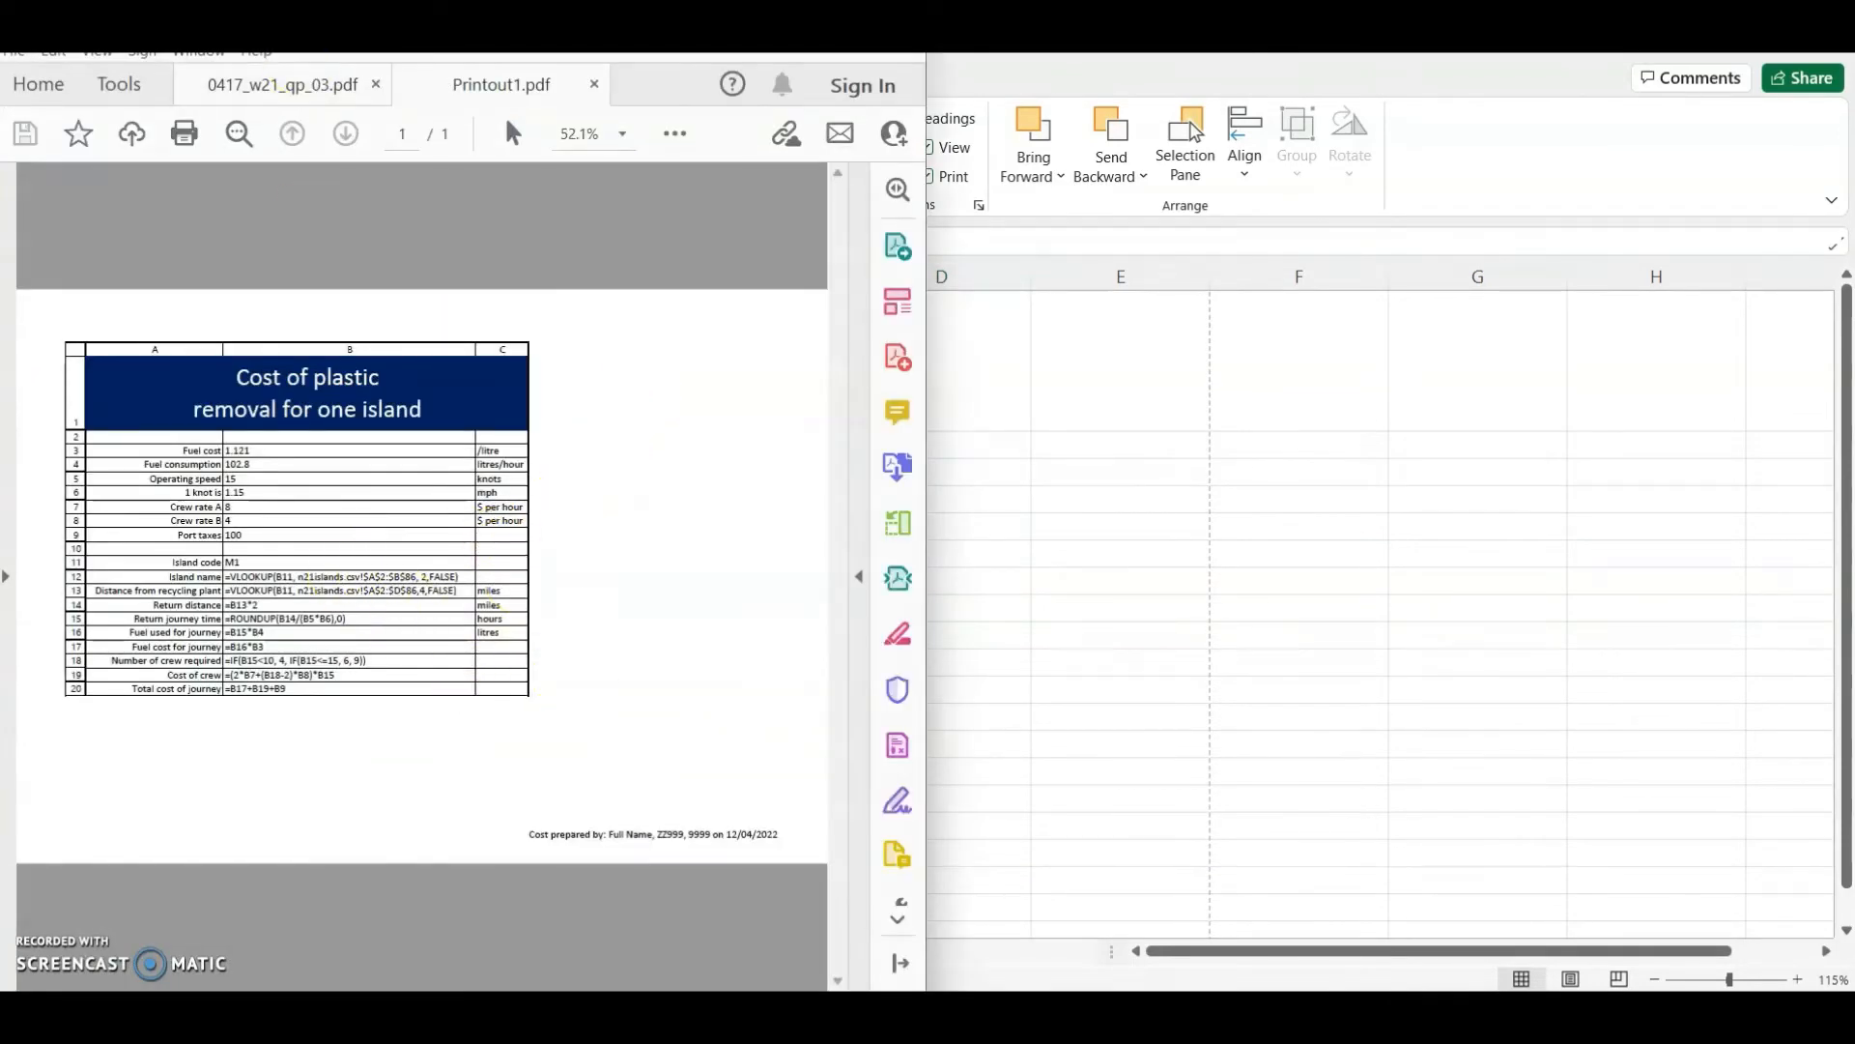
# - Highlight question 15's printout requirements in 0417_w21_qp_03.pdf: single portrait page, no row and column headings, and no gridlines
pyautogui.click(254, 94)
pyautogui.scroll(-5, 365, 583)
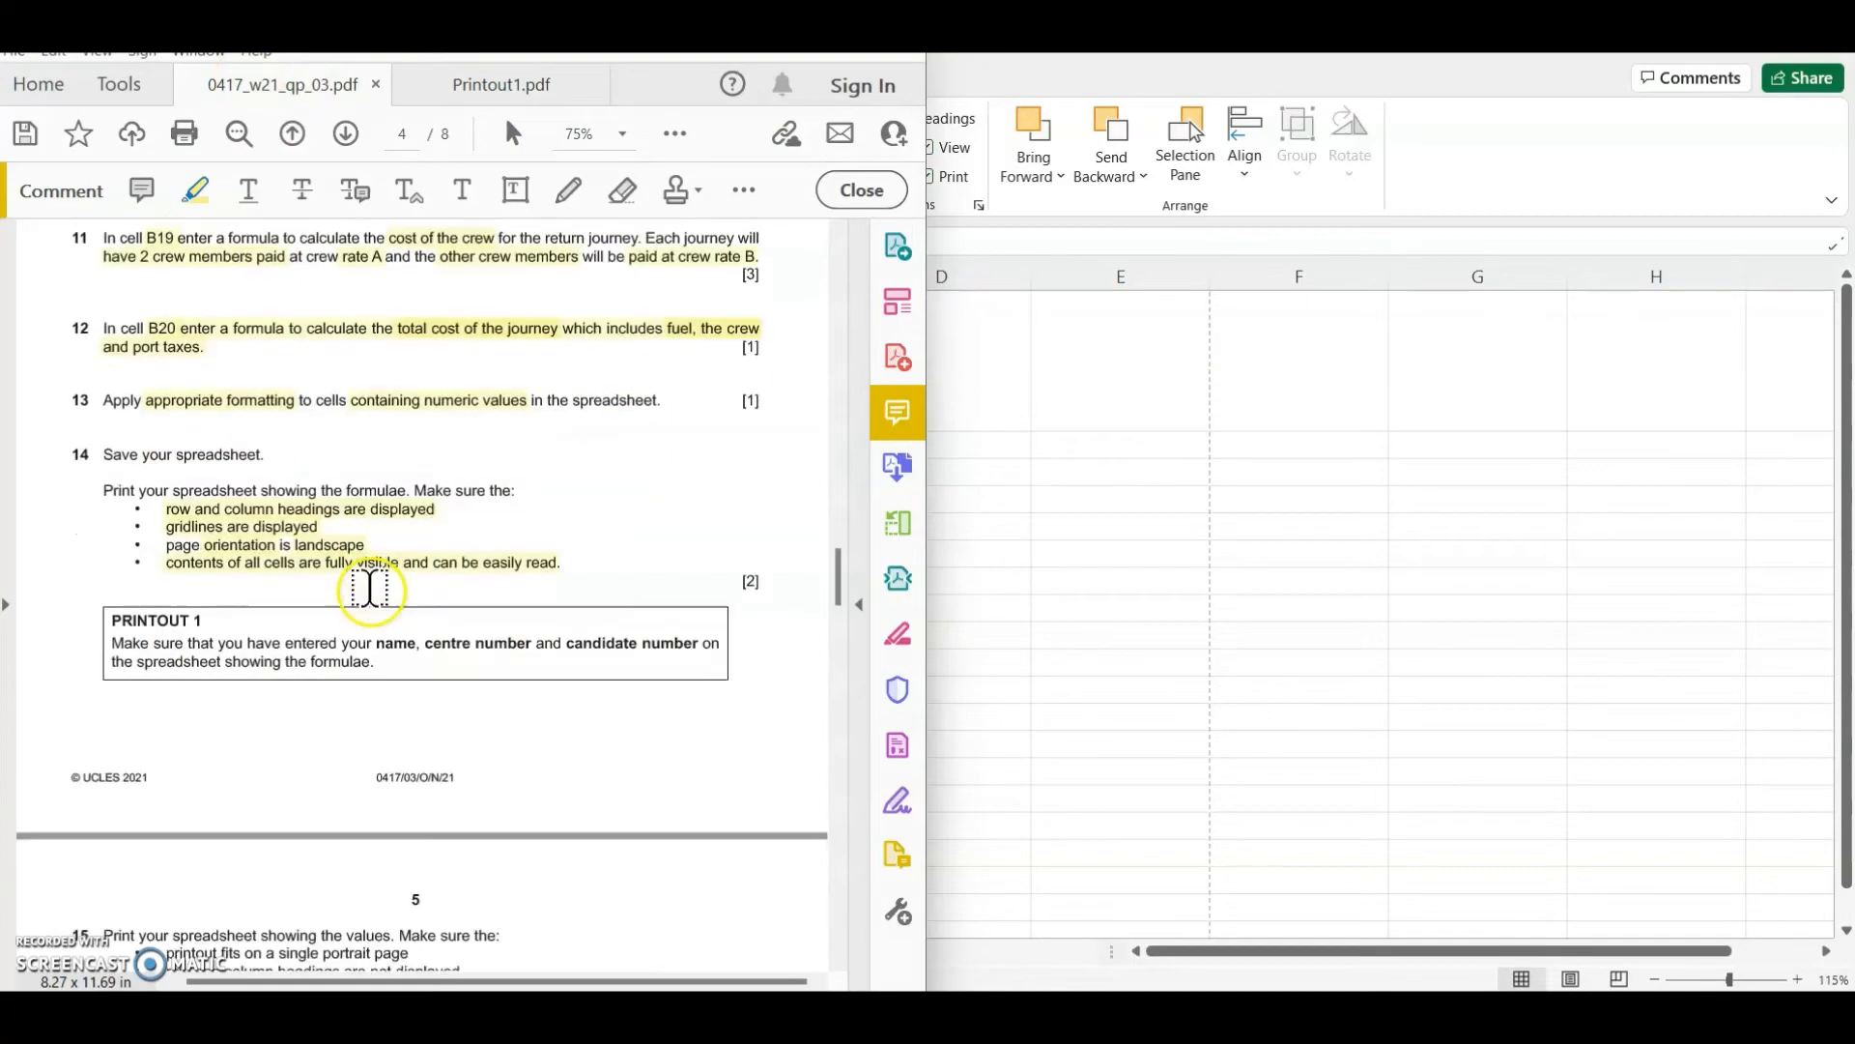
pyautogui.scroll(-2, 367, 597)
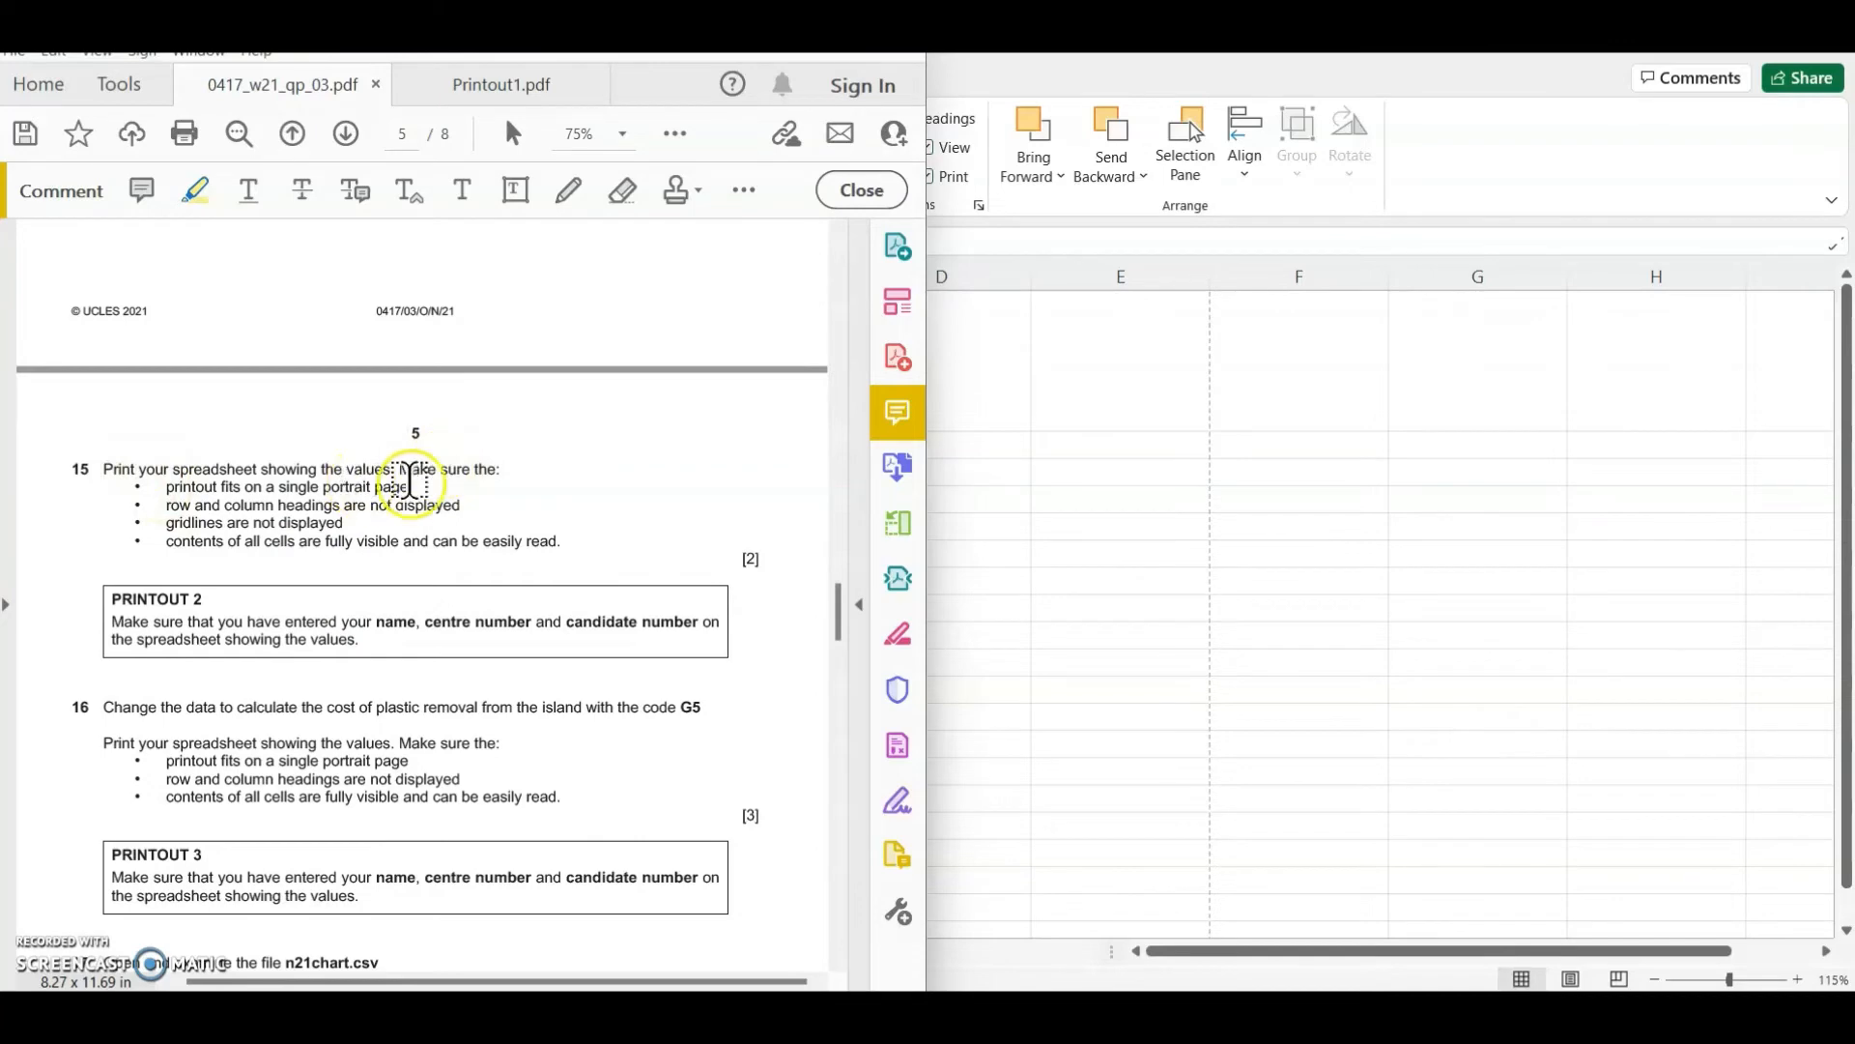
pyautogui.moveTo(167, 488); pyautogui.dragTo(408, 488)
pyautogui.click(283, 490)
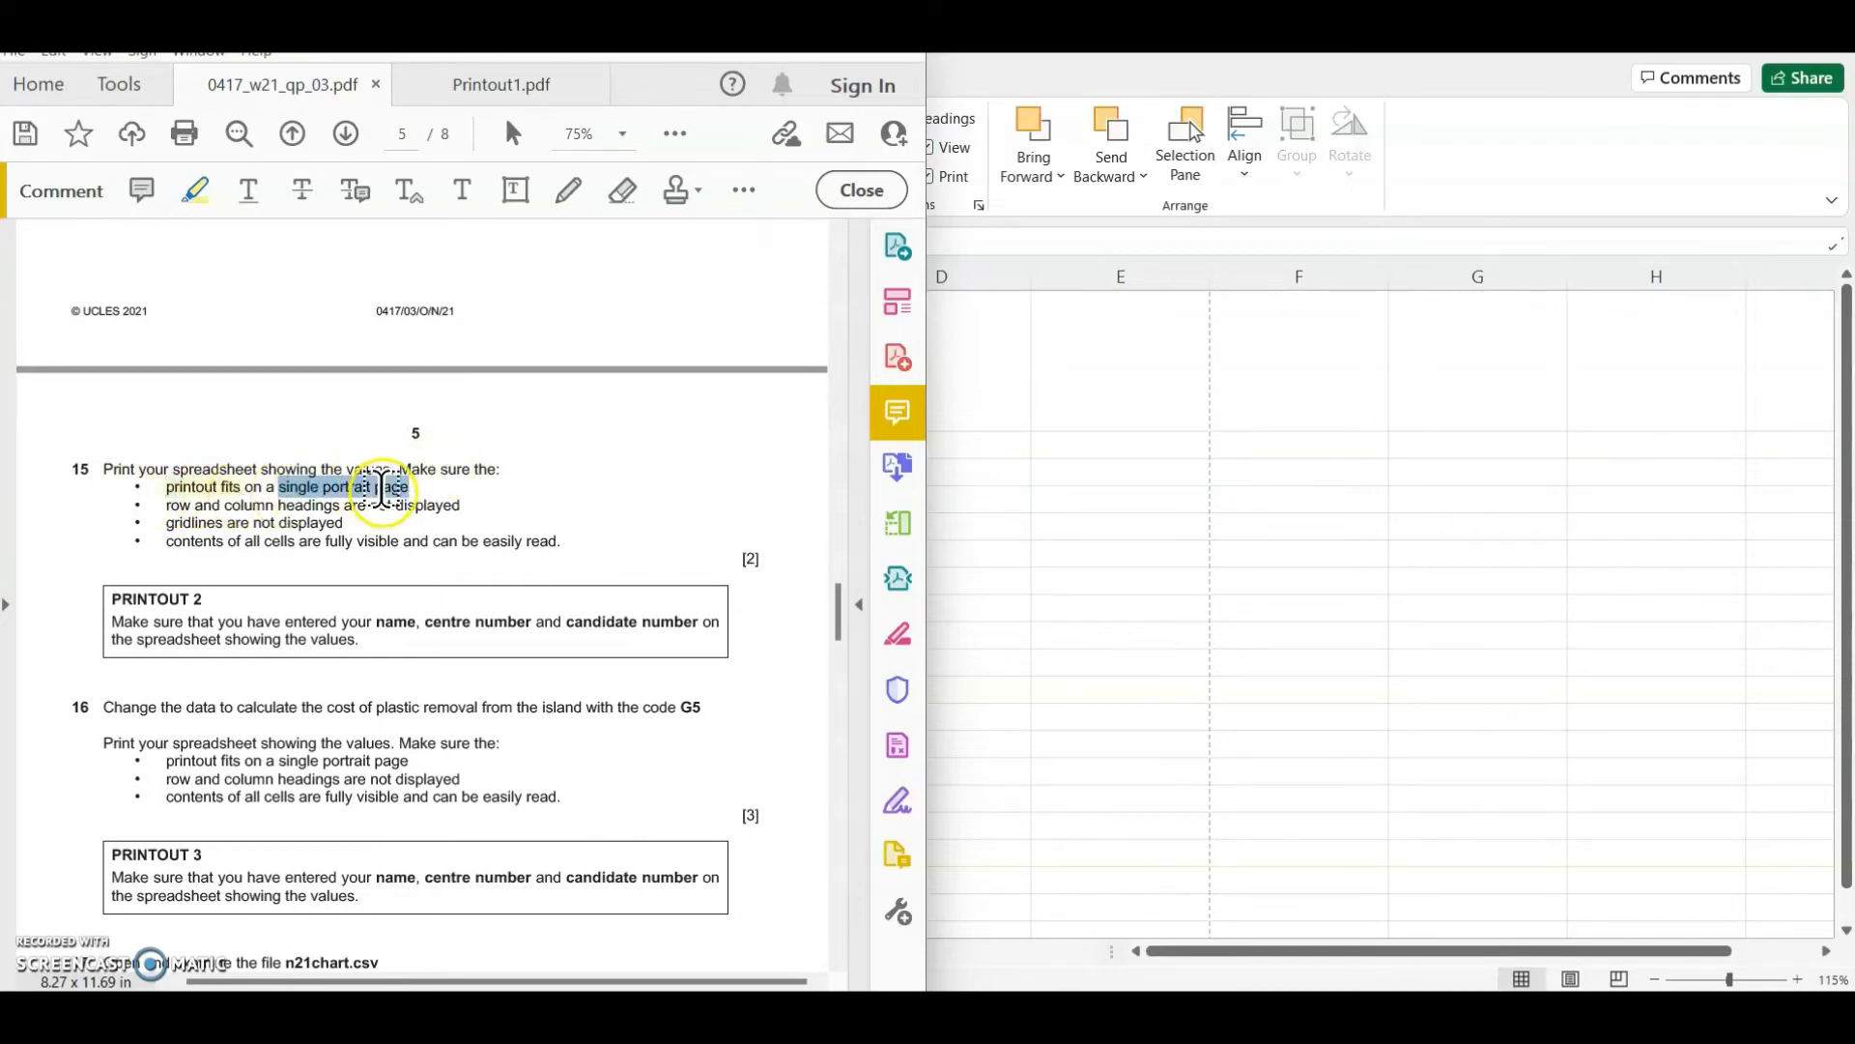
pyautogui.moveTo(179, 508); pyautogui.dragTo(461, 505)
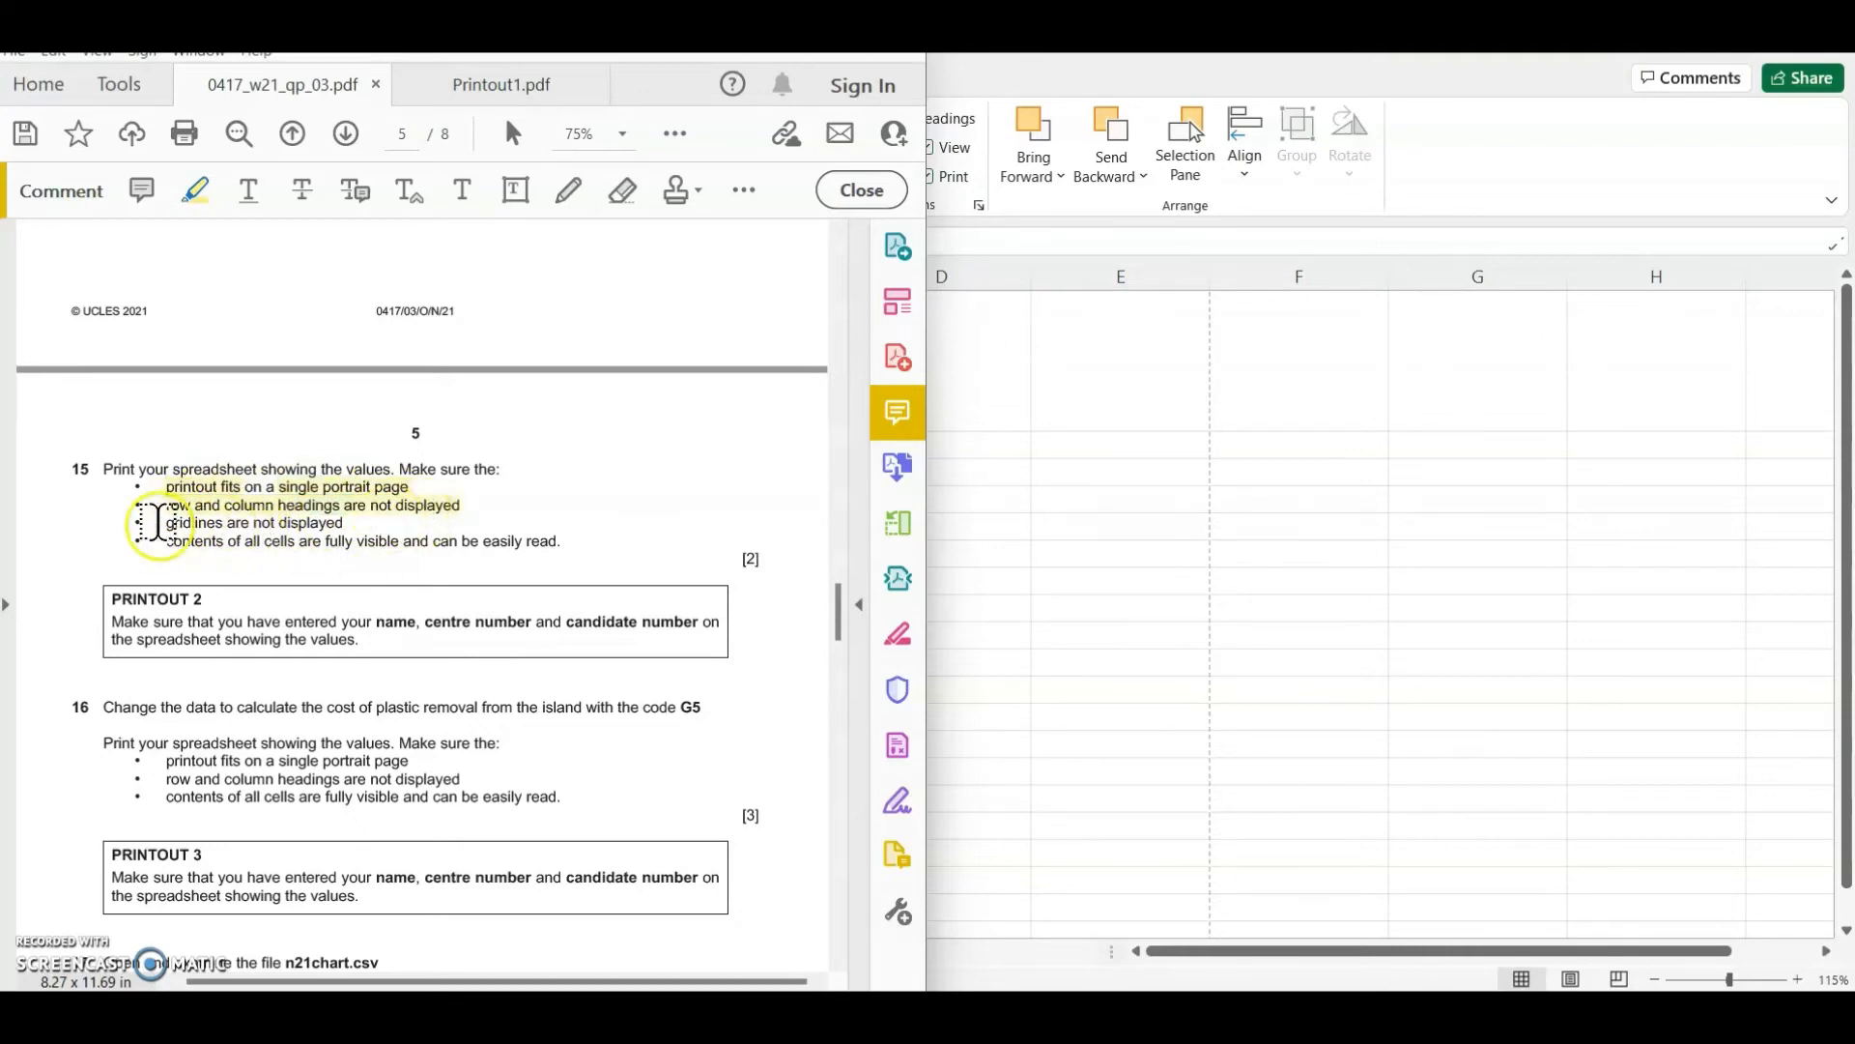
pyautogui.moveTo(154, 523)
pyautogui.mouseDown()
pyautogui.moveTo(406, 512)
pyautogui.moveTo(352, 538)
pyautogui.moveTo(347, 524)
pyautogui.mouseUp()
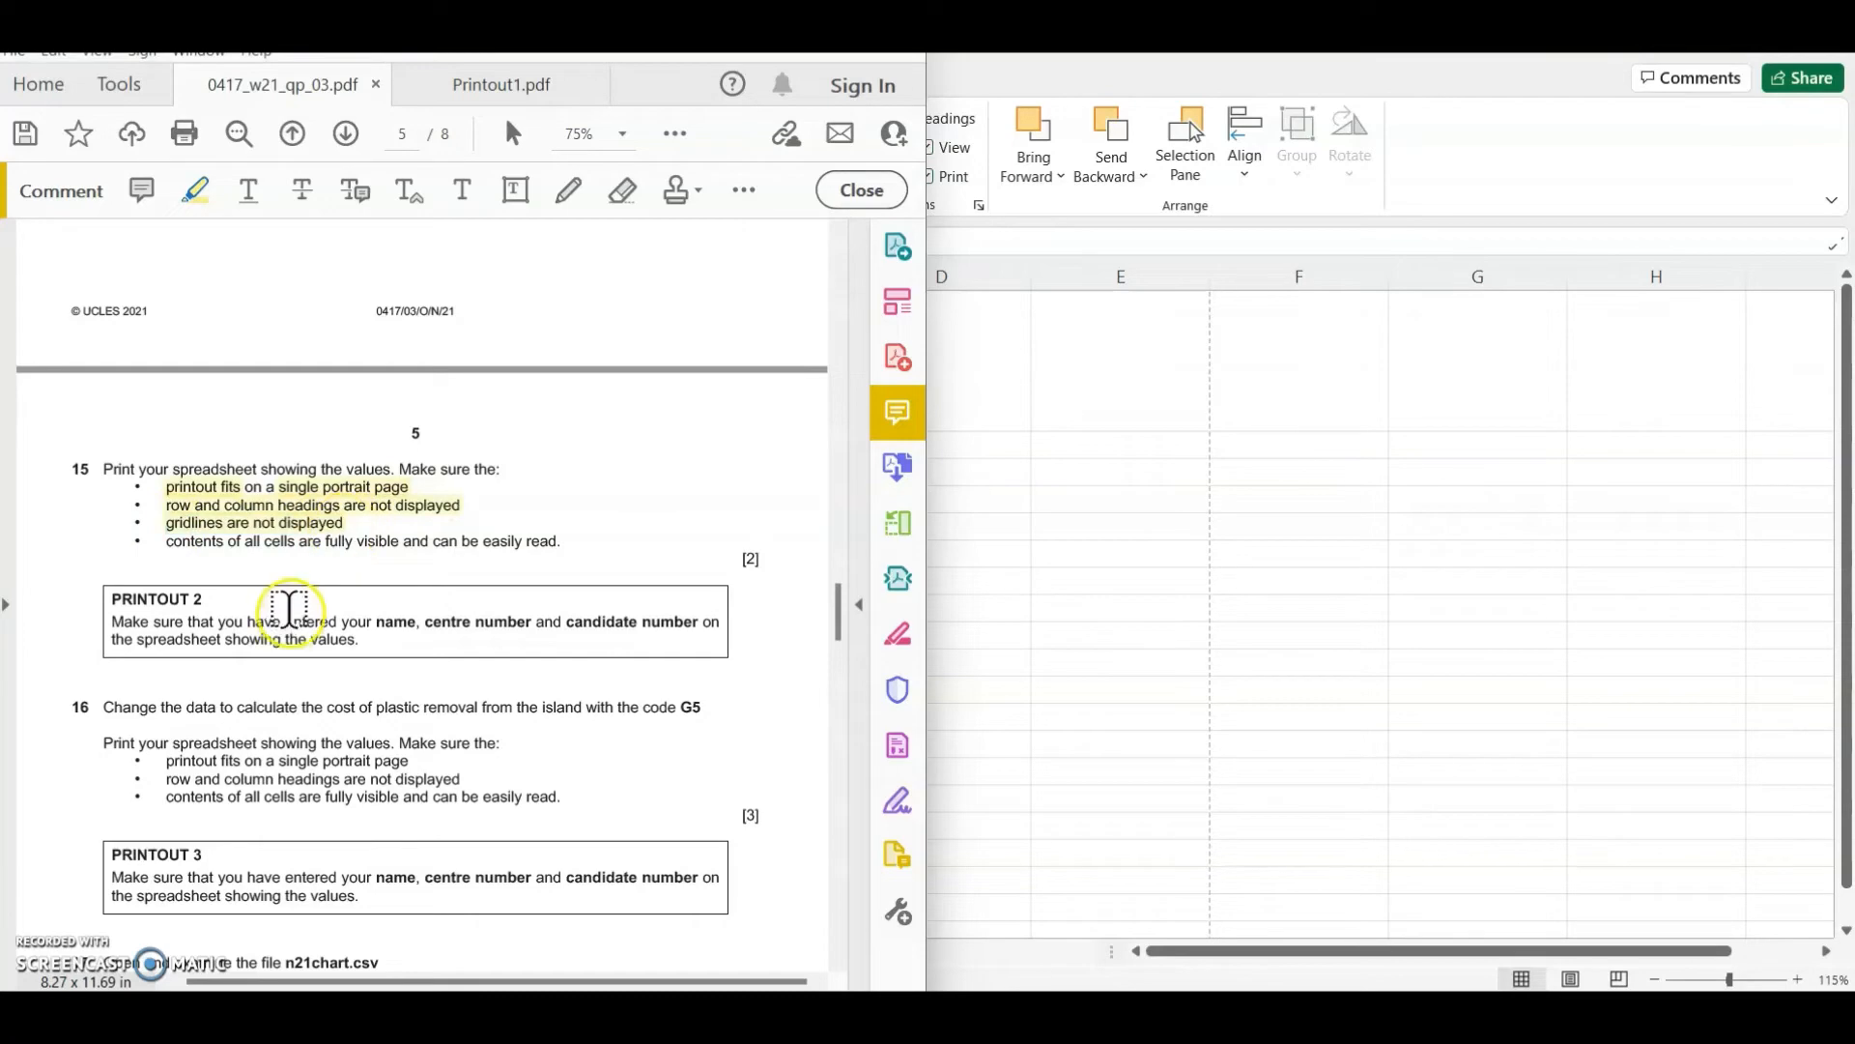
# - Switch the n21costs worksheet back to showing values and autofit columns A, B and C to their contents
pyautogui.click(1345, 557)
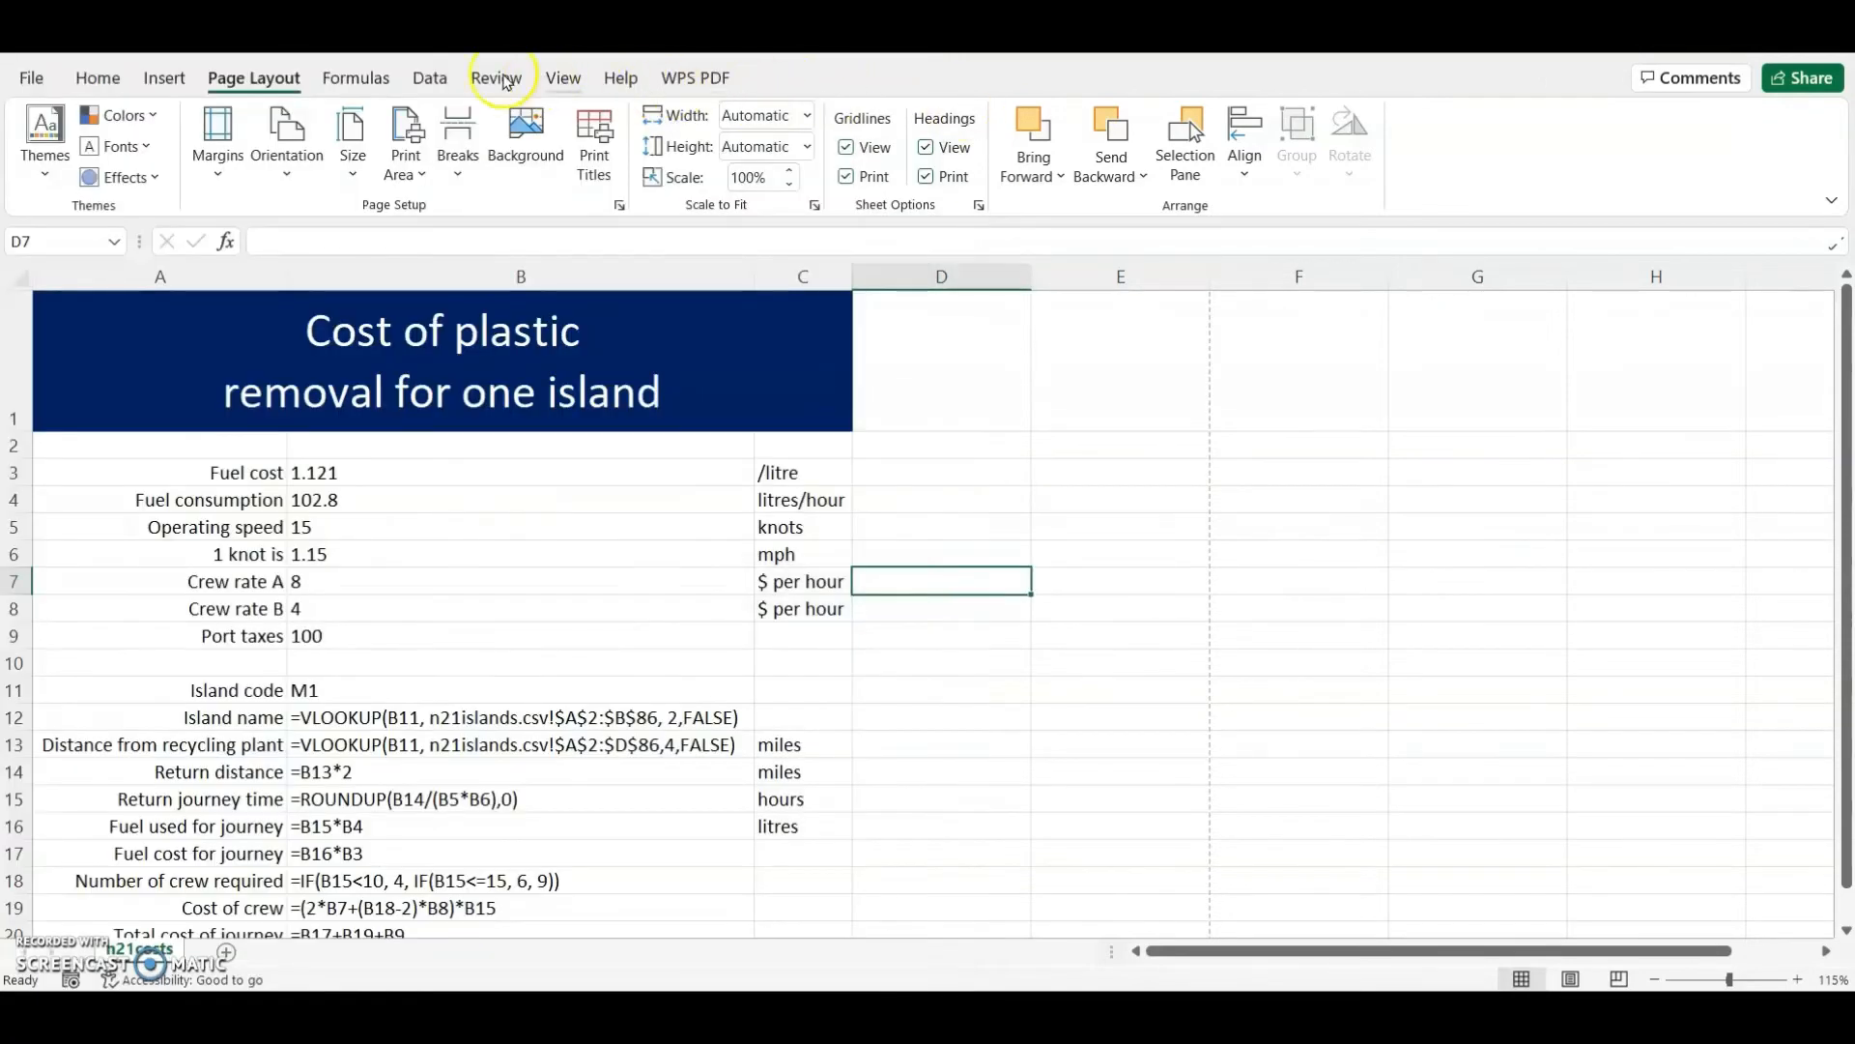
pyautogui.click(359, 76)
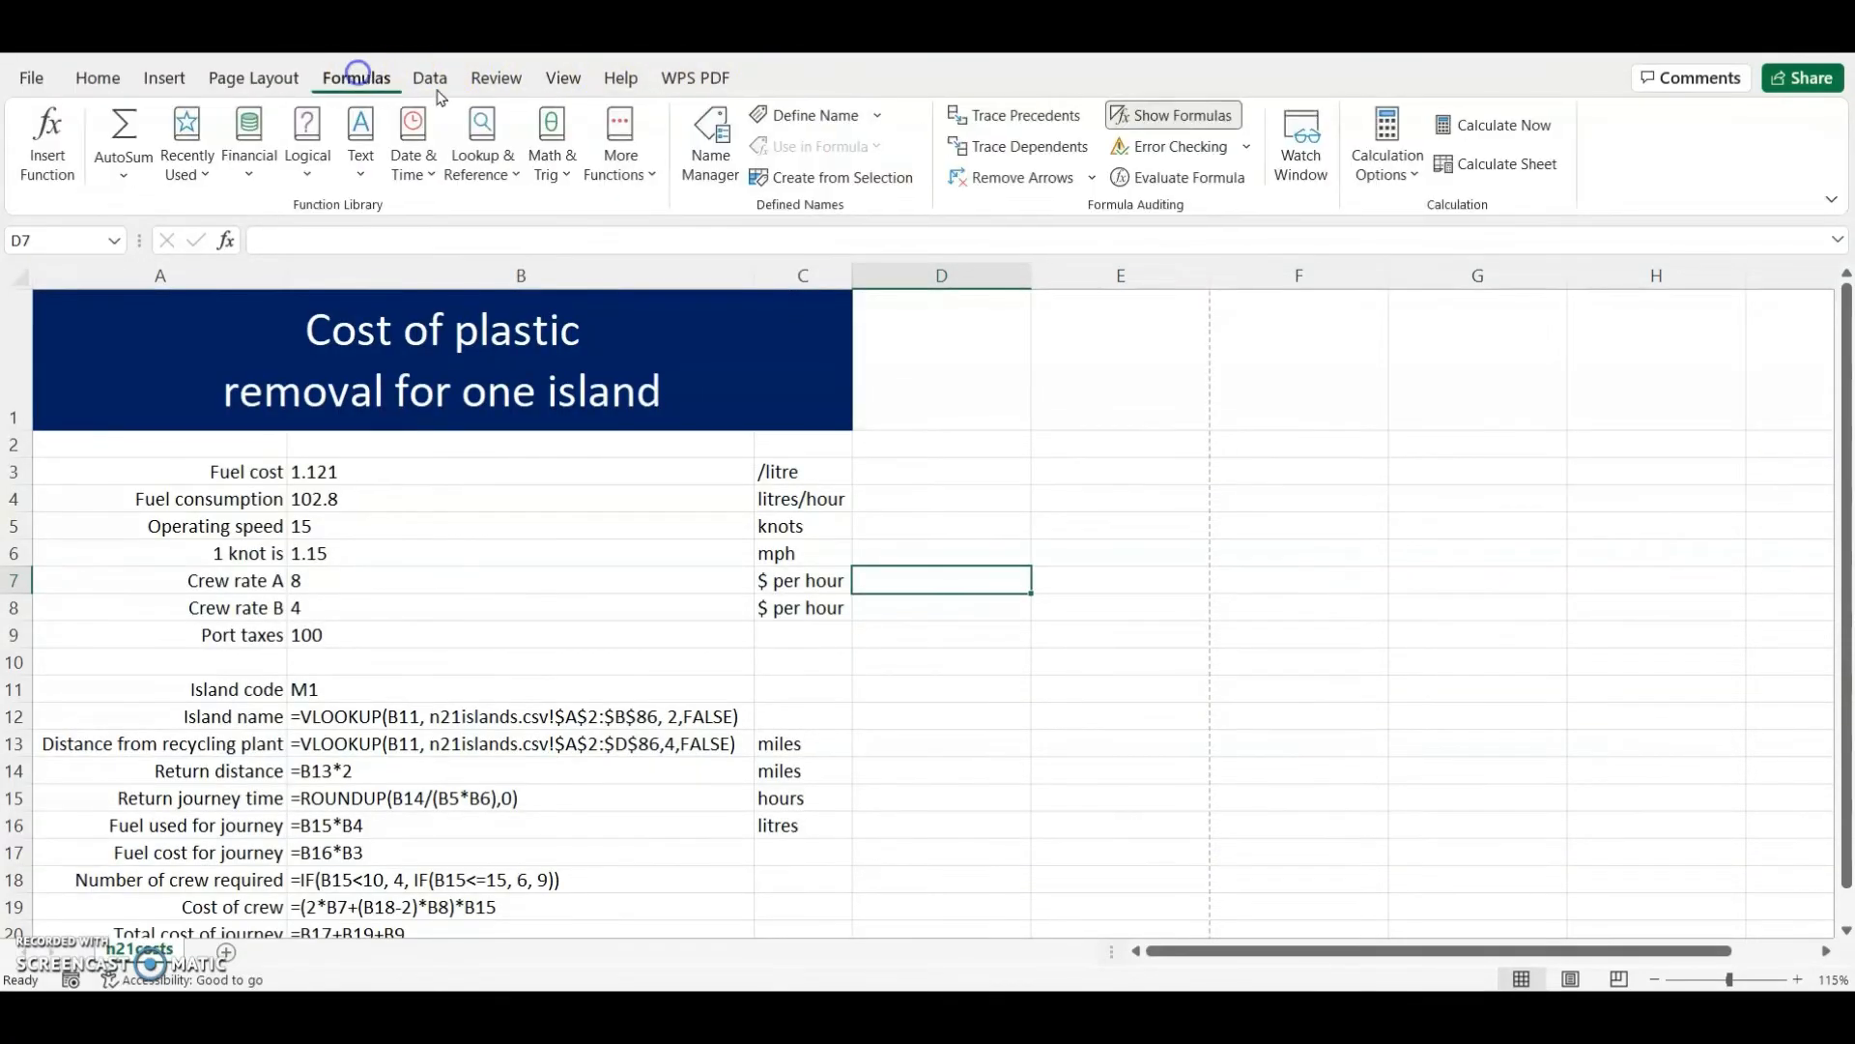
pyautogui.click(1165, 120)
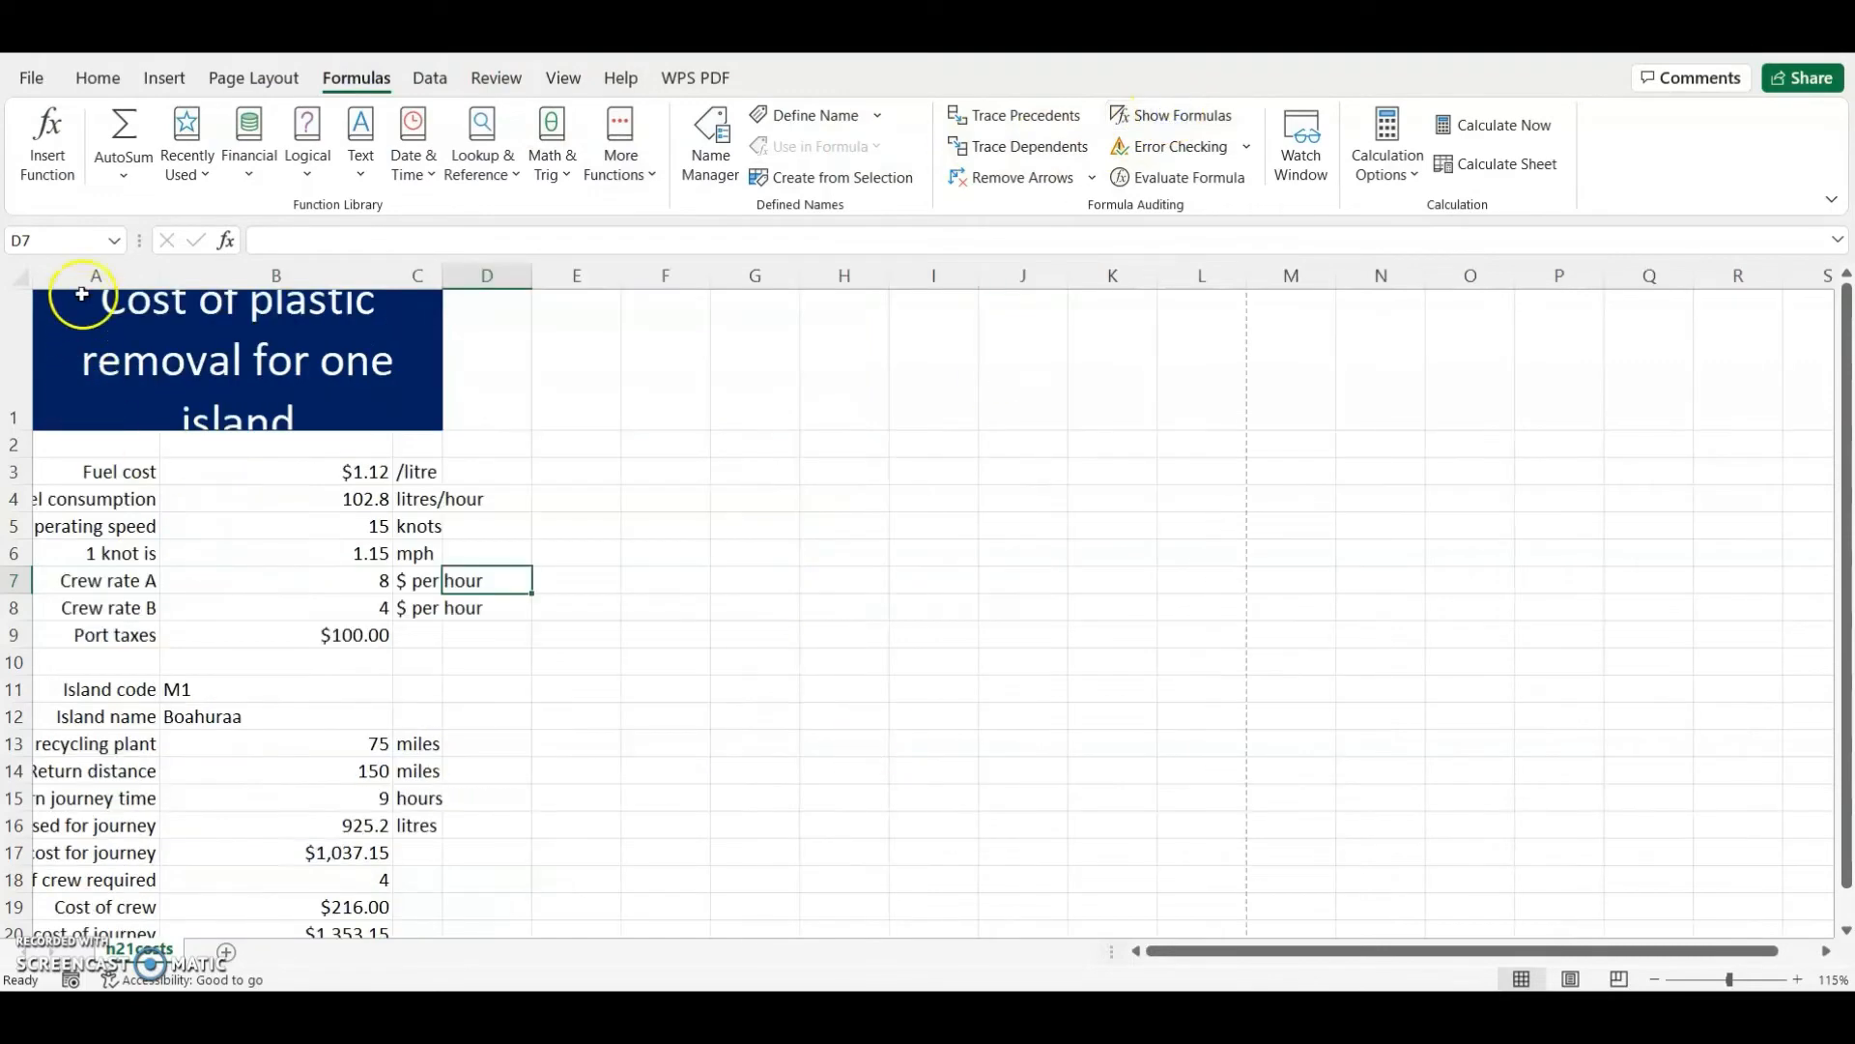
pyautogui.click(97, 273)
pyautogui.moveTo(97, 273); pyautogui.dragTo(402, 276)
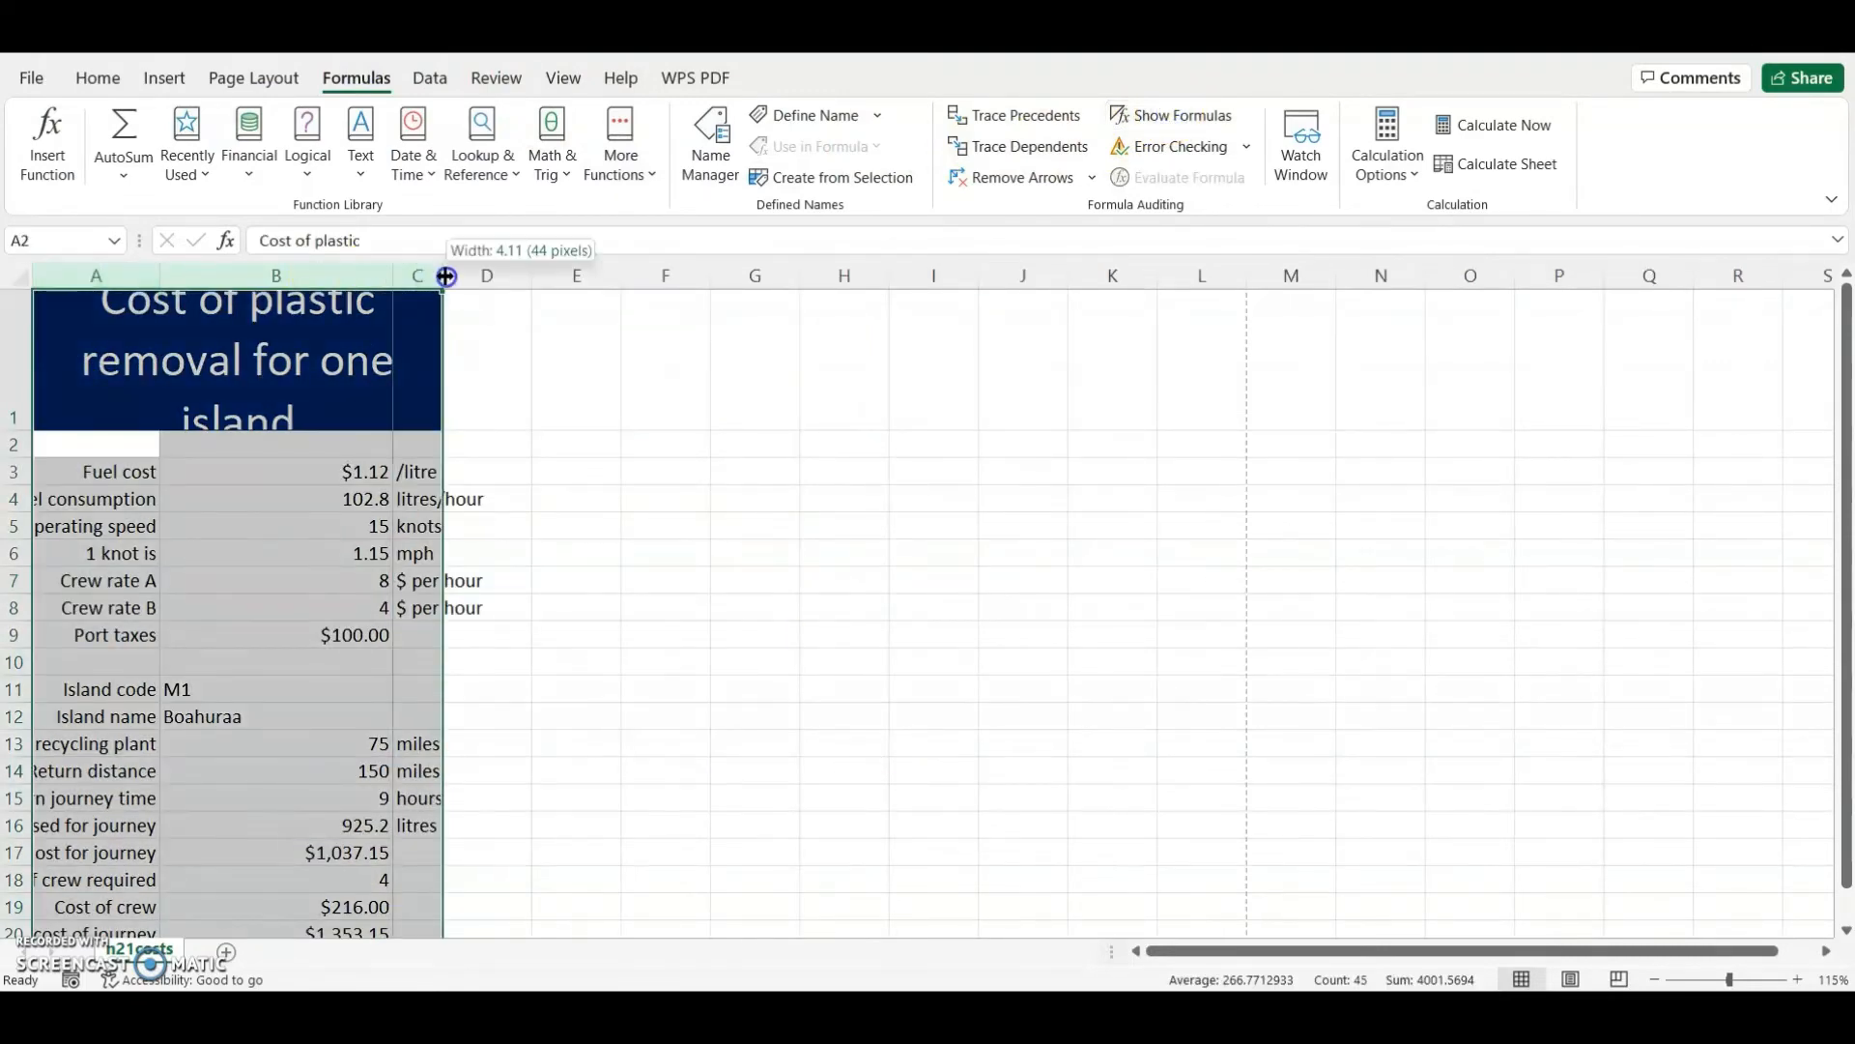
pyautogui.doubleClick(442, 275)
pyautogui.click(1078, 713)
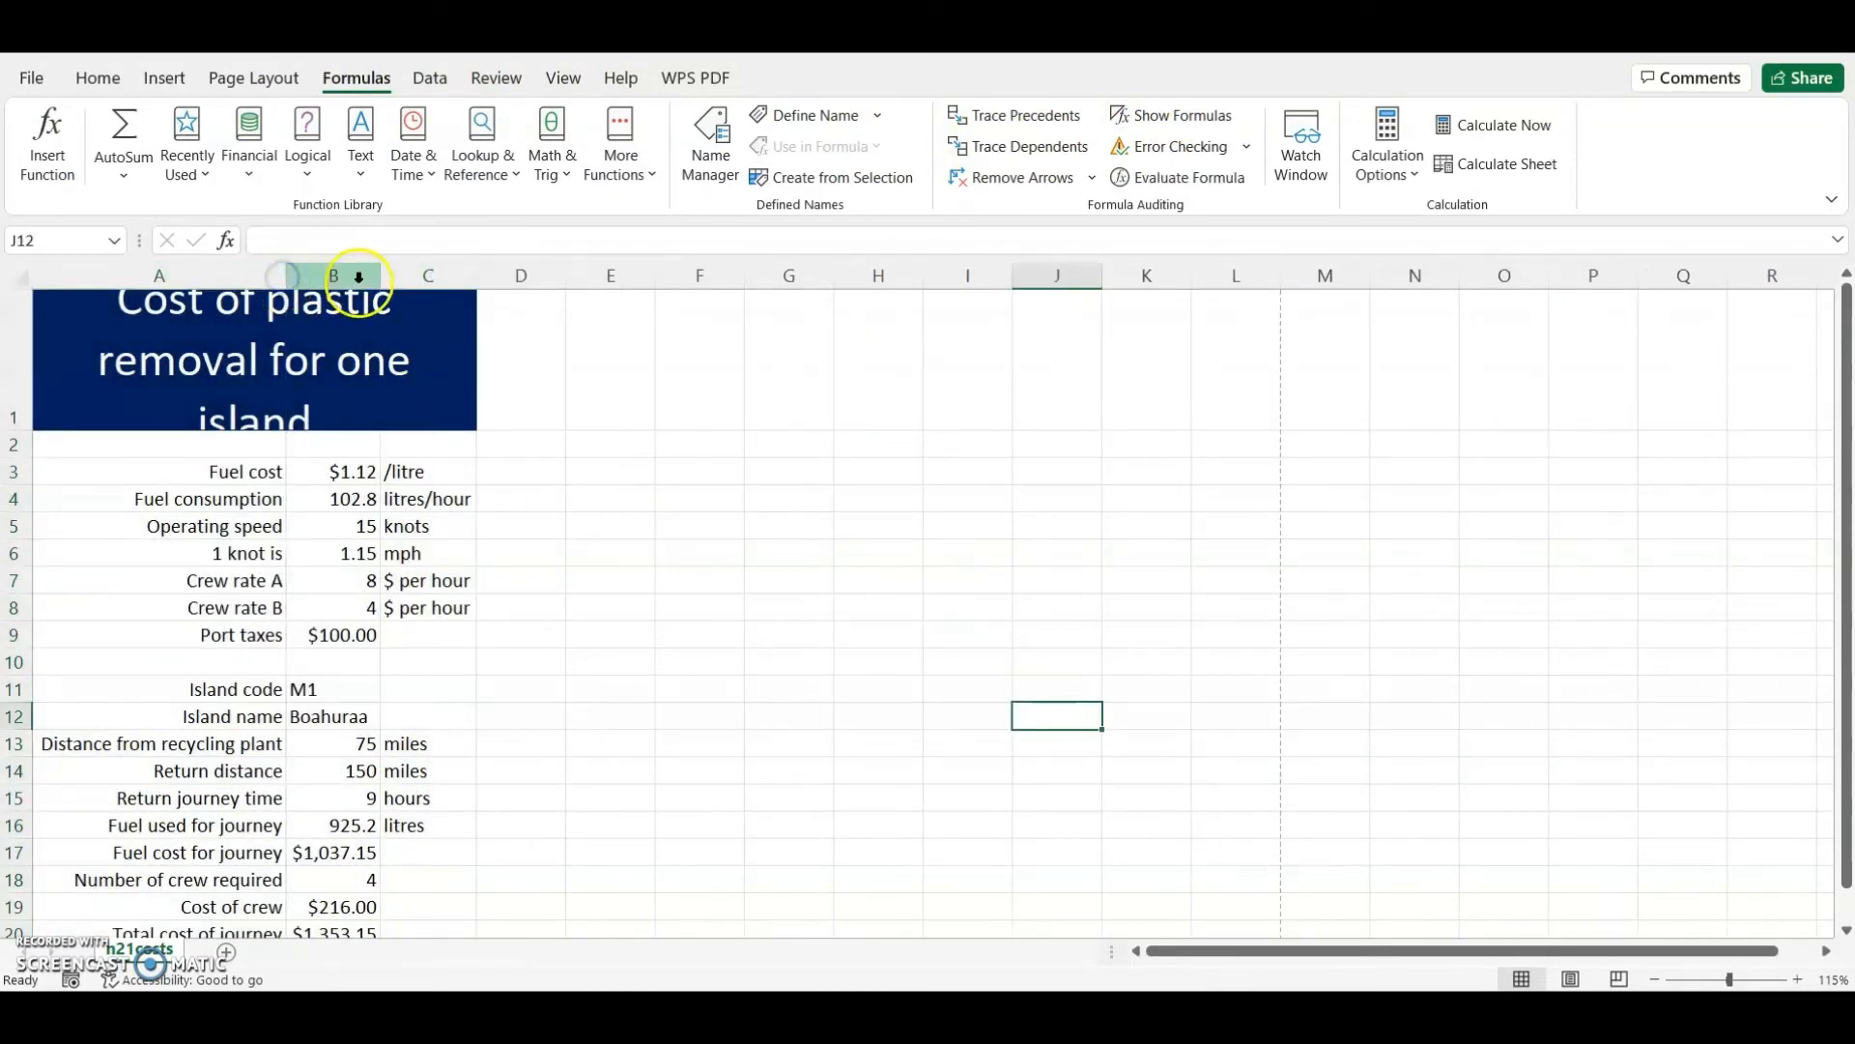
# - Widen columns A to C until the title in row 1 fits on two lines, and check the rows down the sheet
pyautogui.moveTo(285, 277); pyautogui.dragTo(614, 277)
pyautogui.click(673, 519)
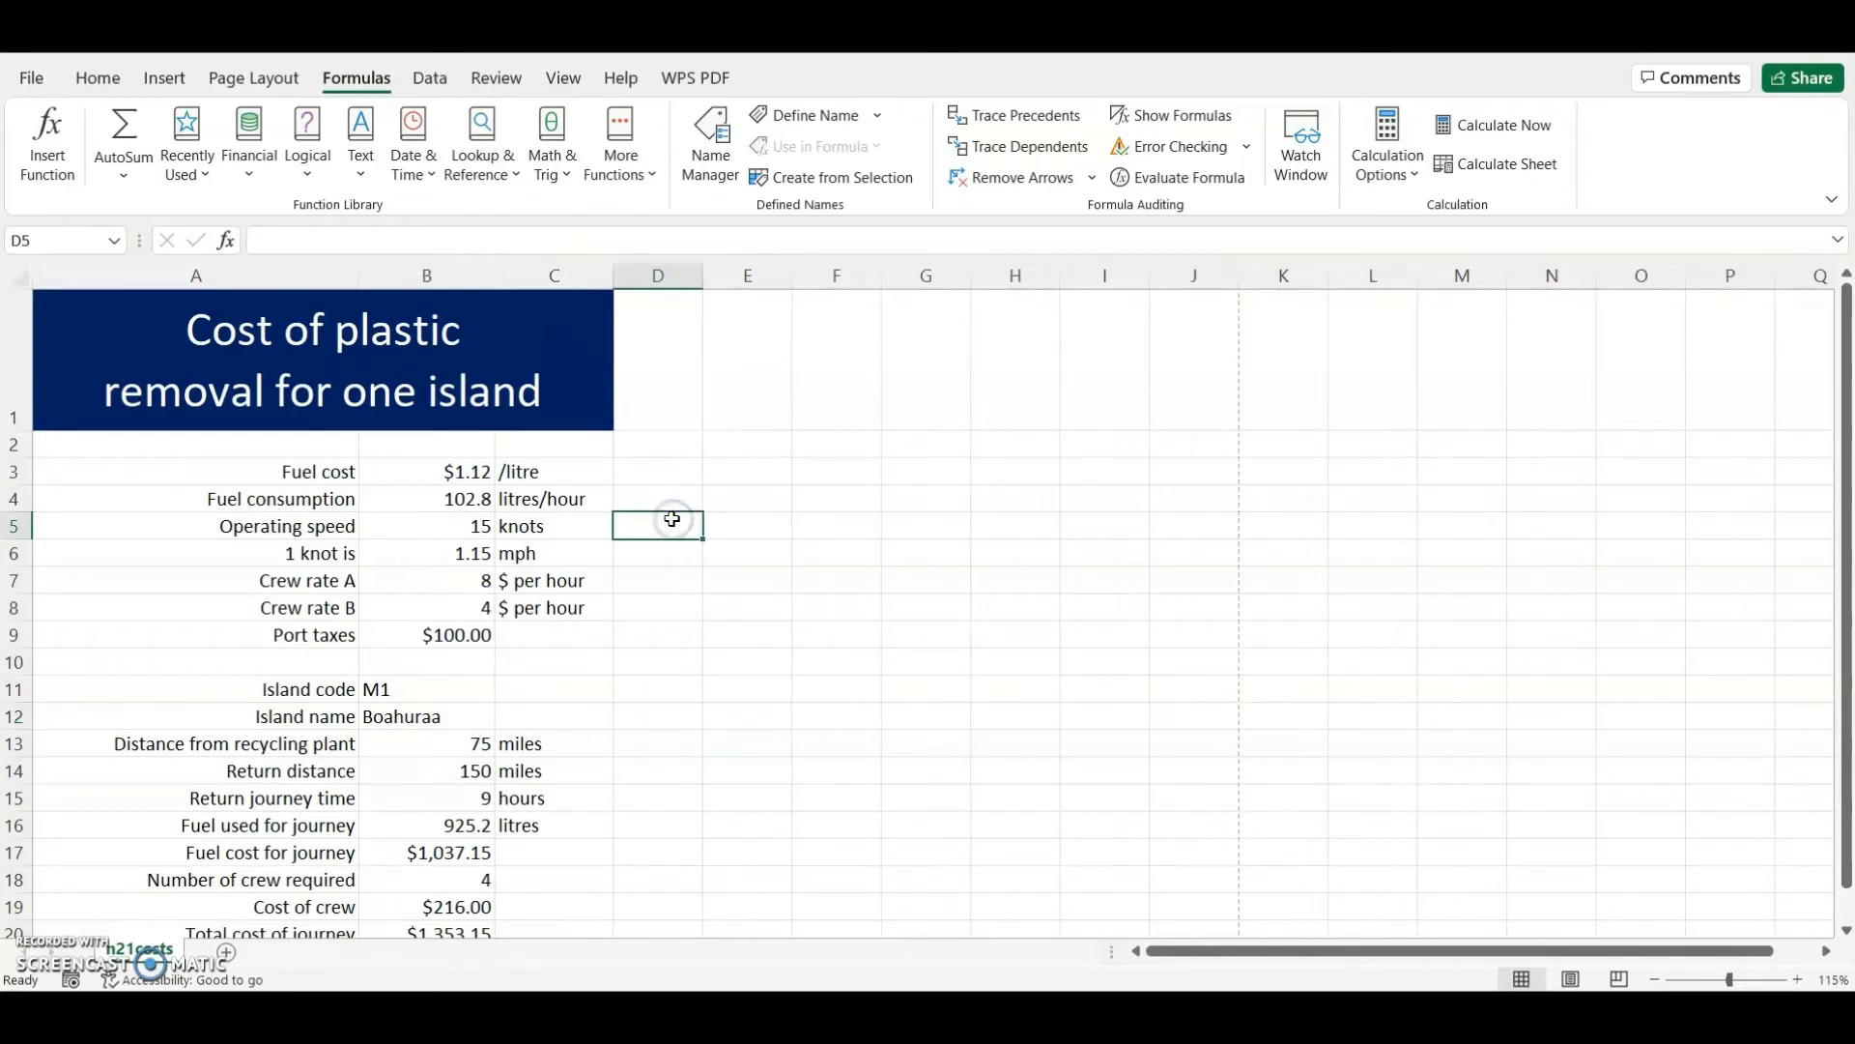
pyautogui.scroll(-5, 630, 606)
pyautogui.scroll(5, 629, 609)
# - Set the page orientation to portrait and turn off printing of gridlines and row and column headings
pyautogui.click(242, 81)
pyautogui.click(287, 145)
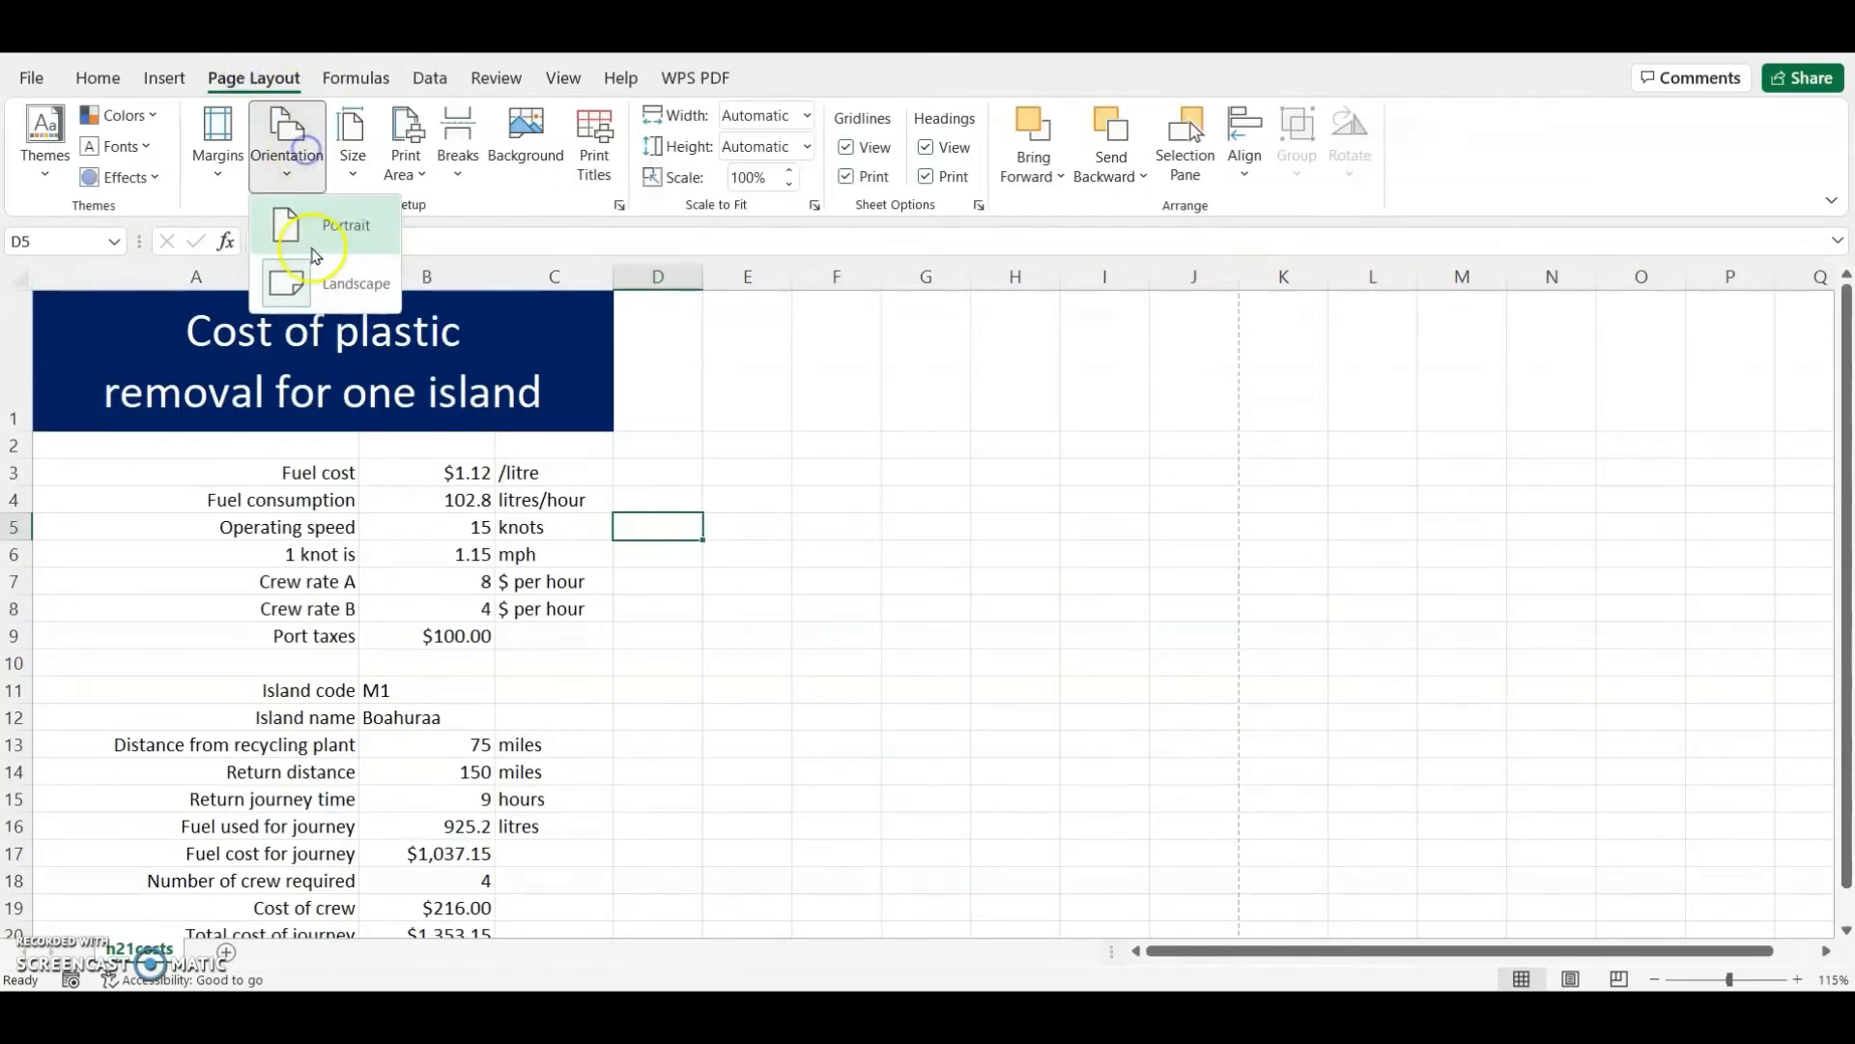
pyautogui.click(314, 229)
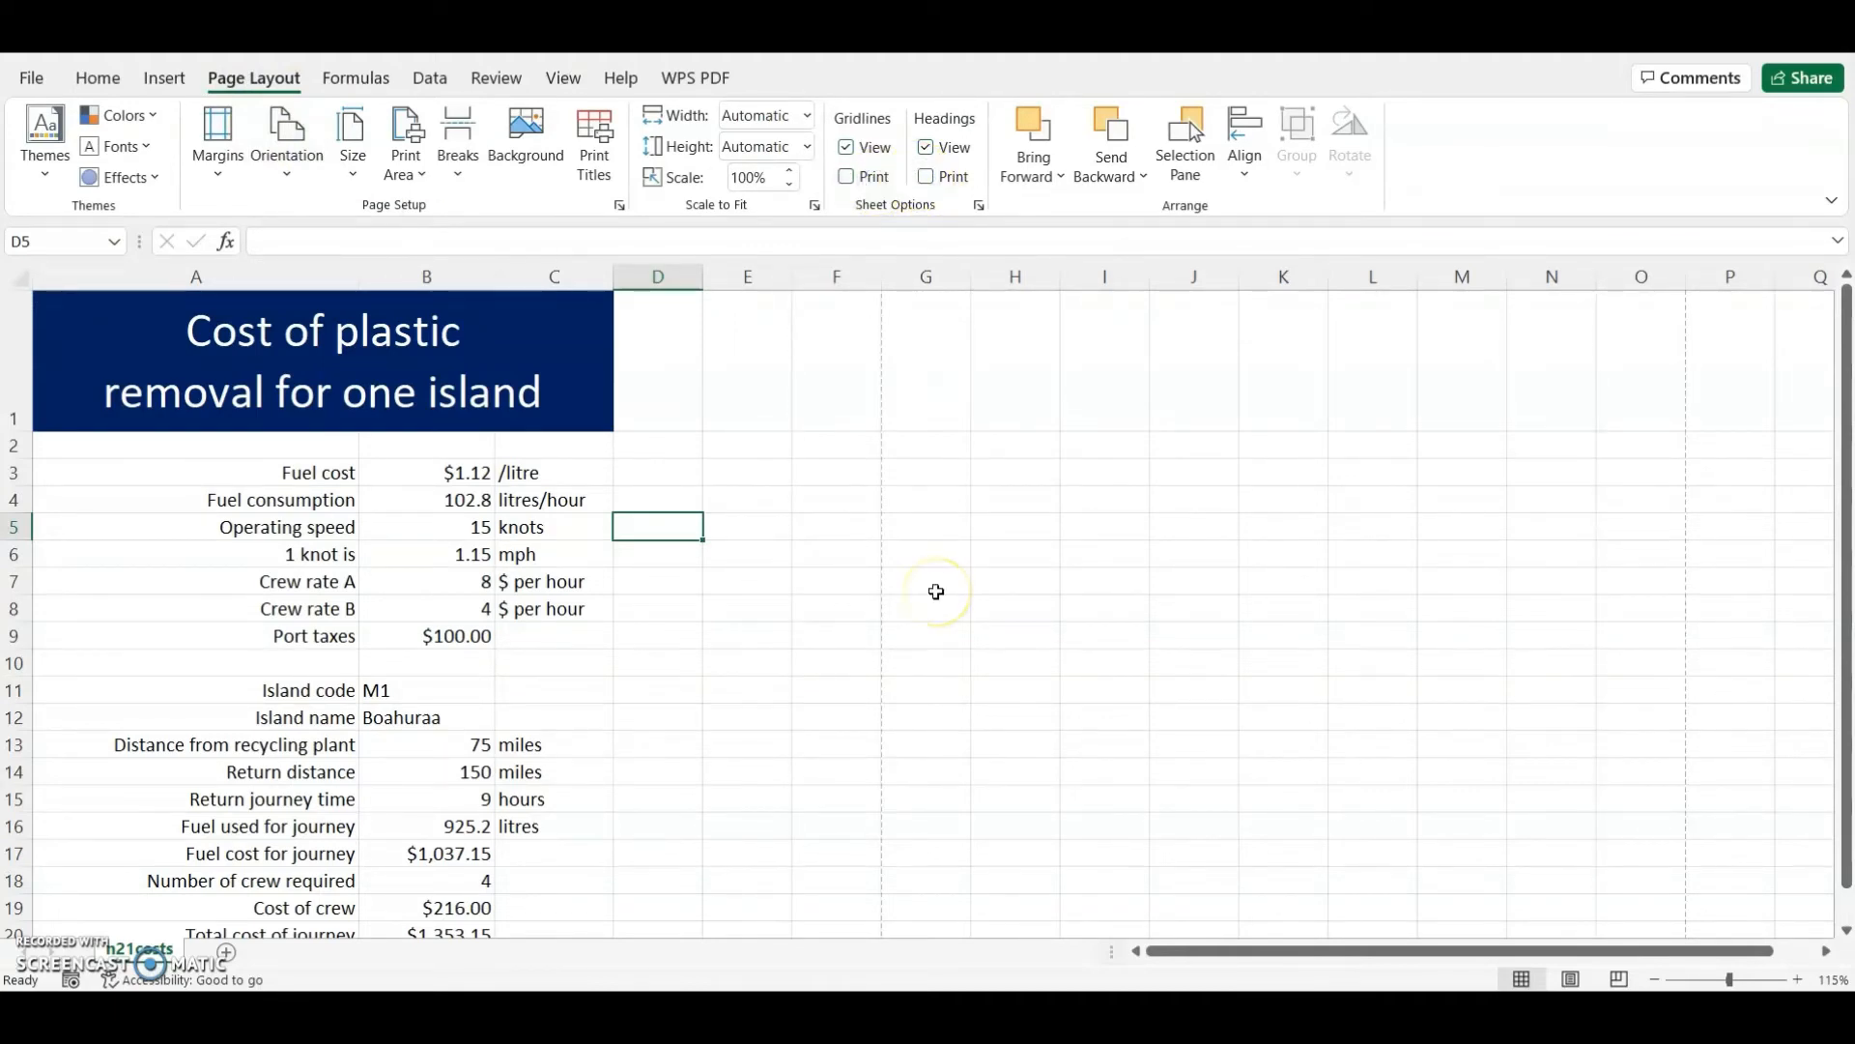
# - Check the print preview of the values view and export it as a PDF named Printout2, opened for viewing
pyautogui.hotkey('ctrl', 'p')
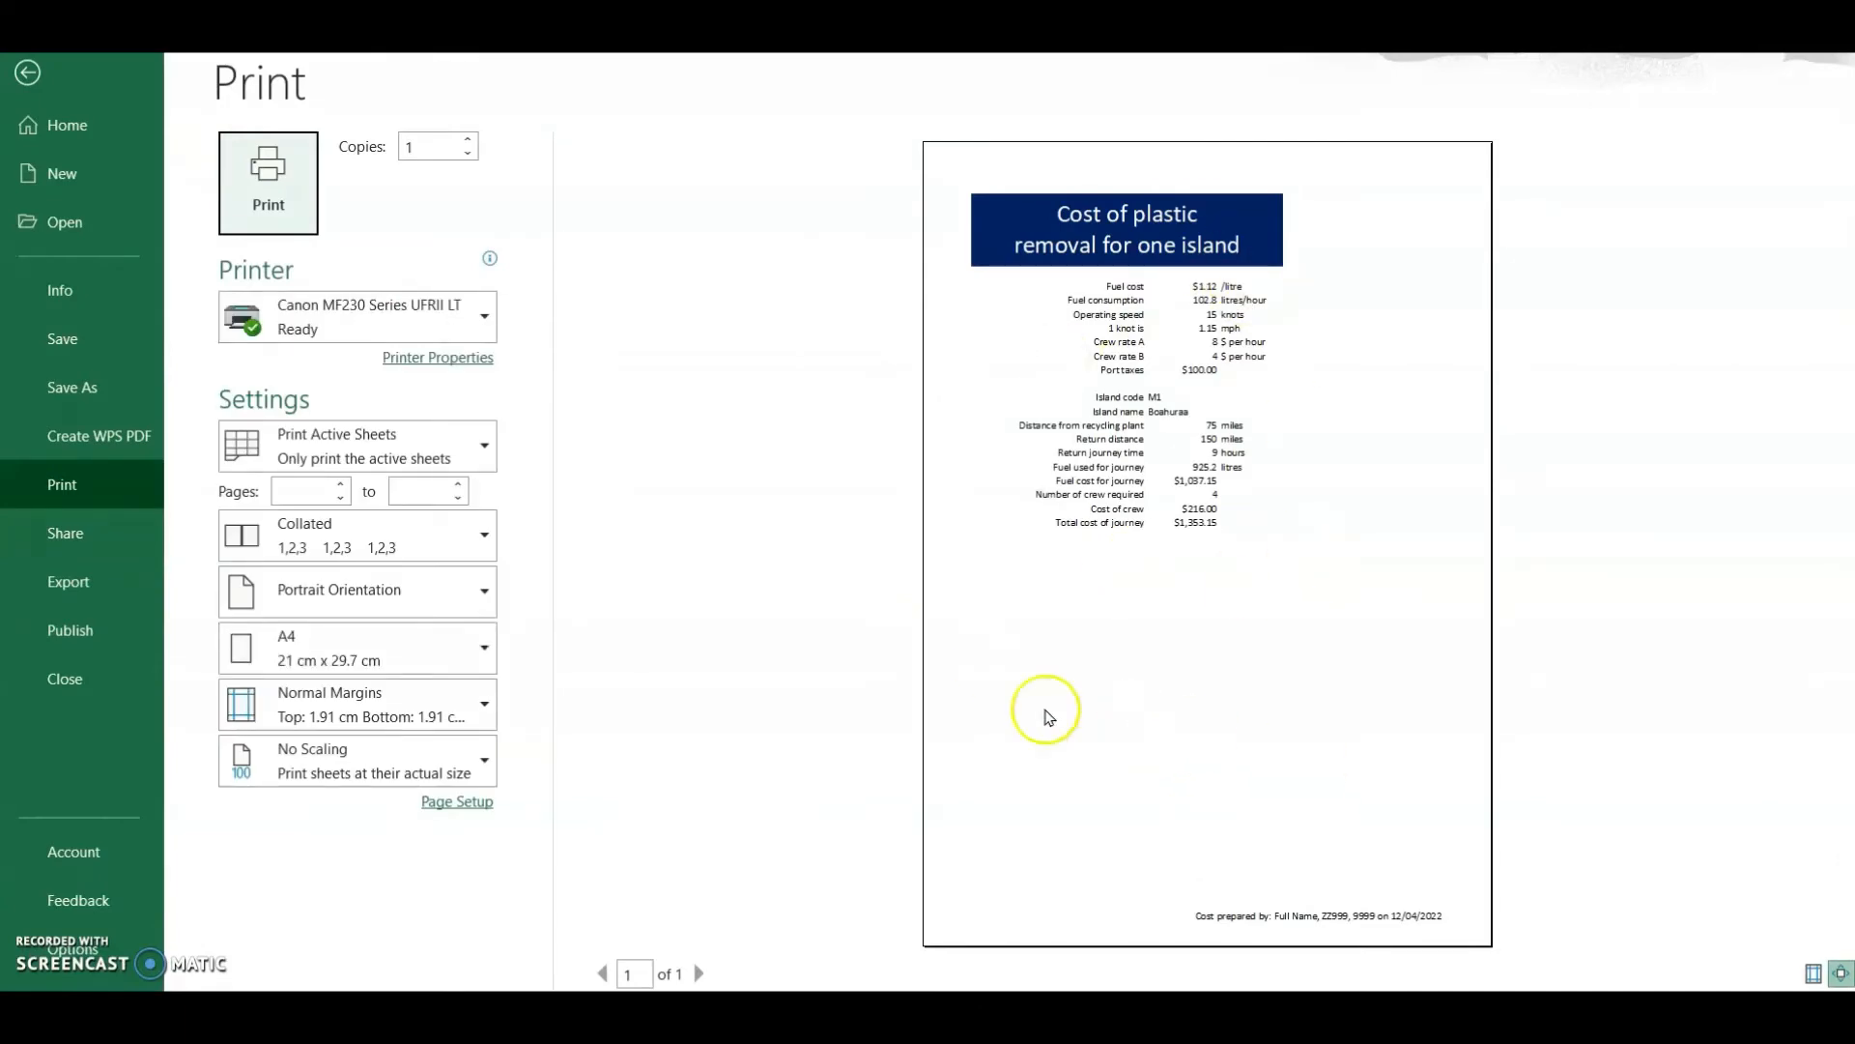
pyautogui.click(79, 567)
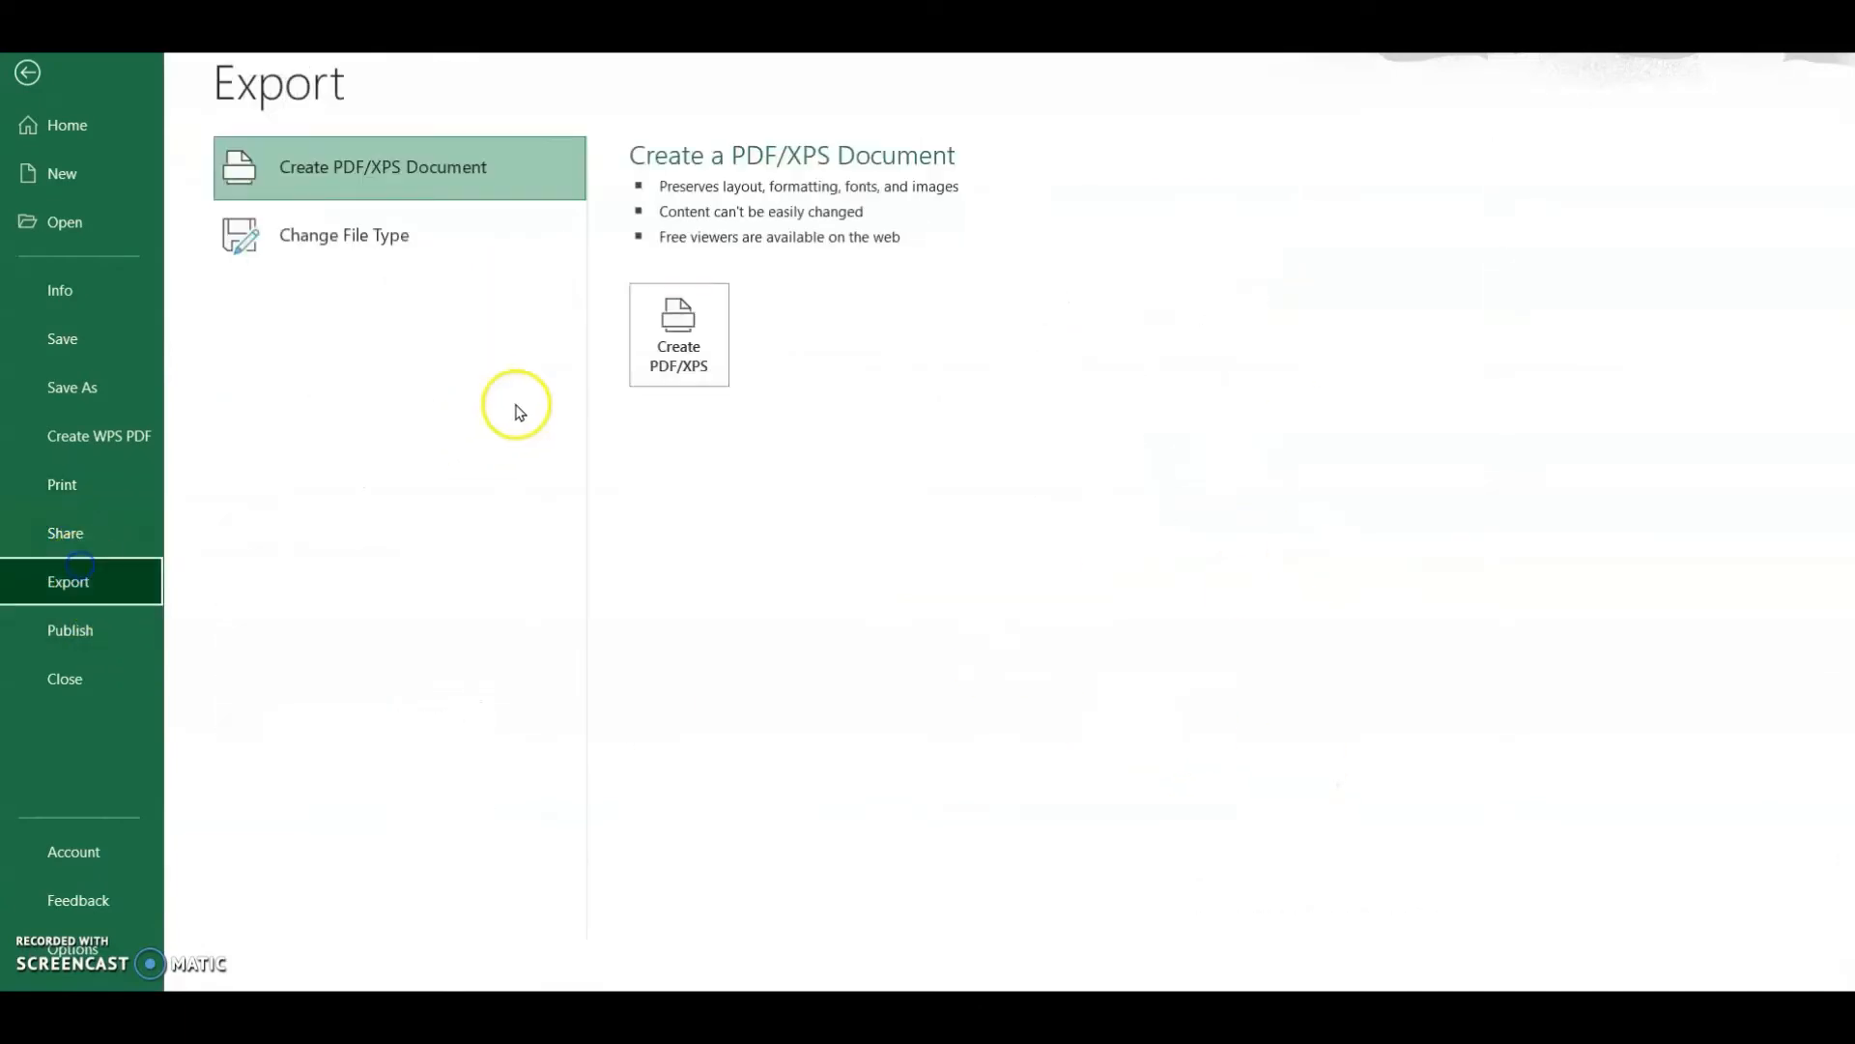
pyautogui.click(712, 344)
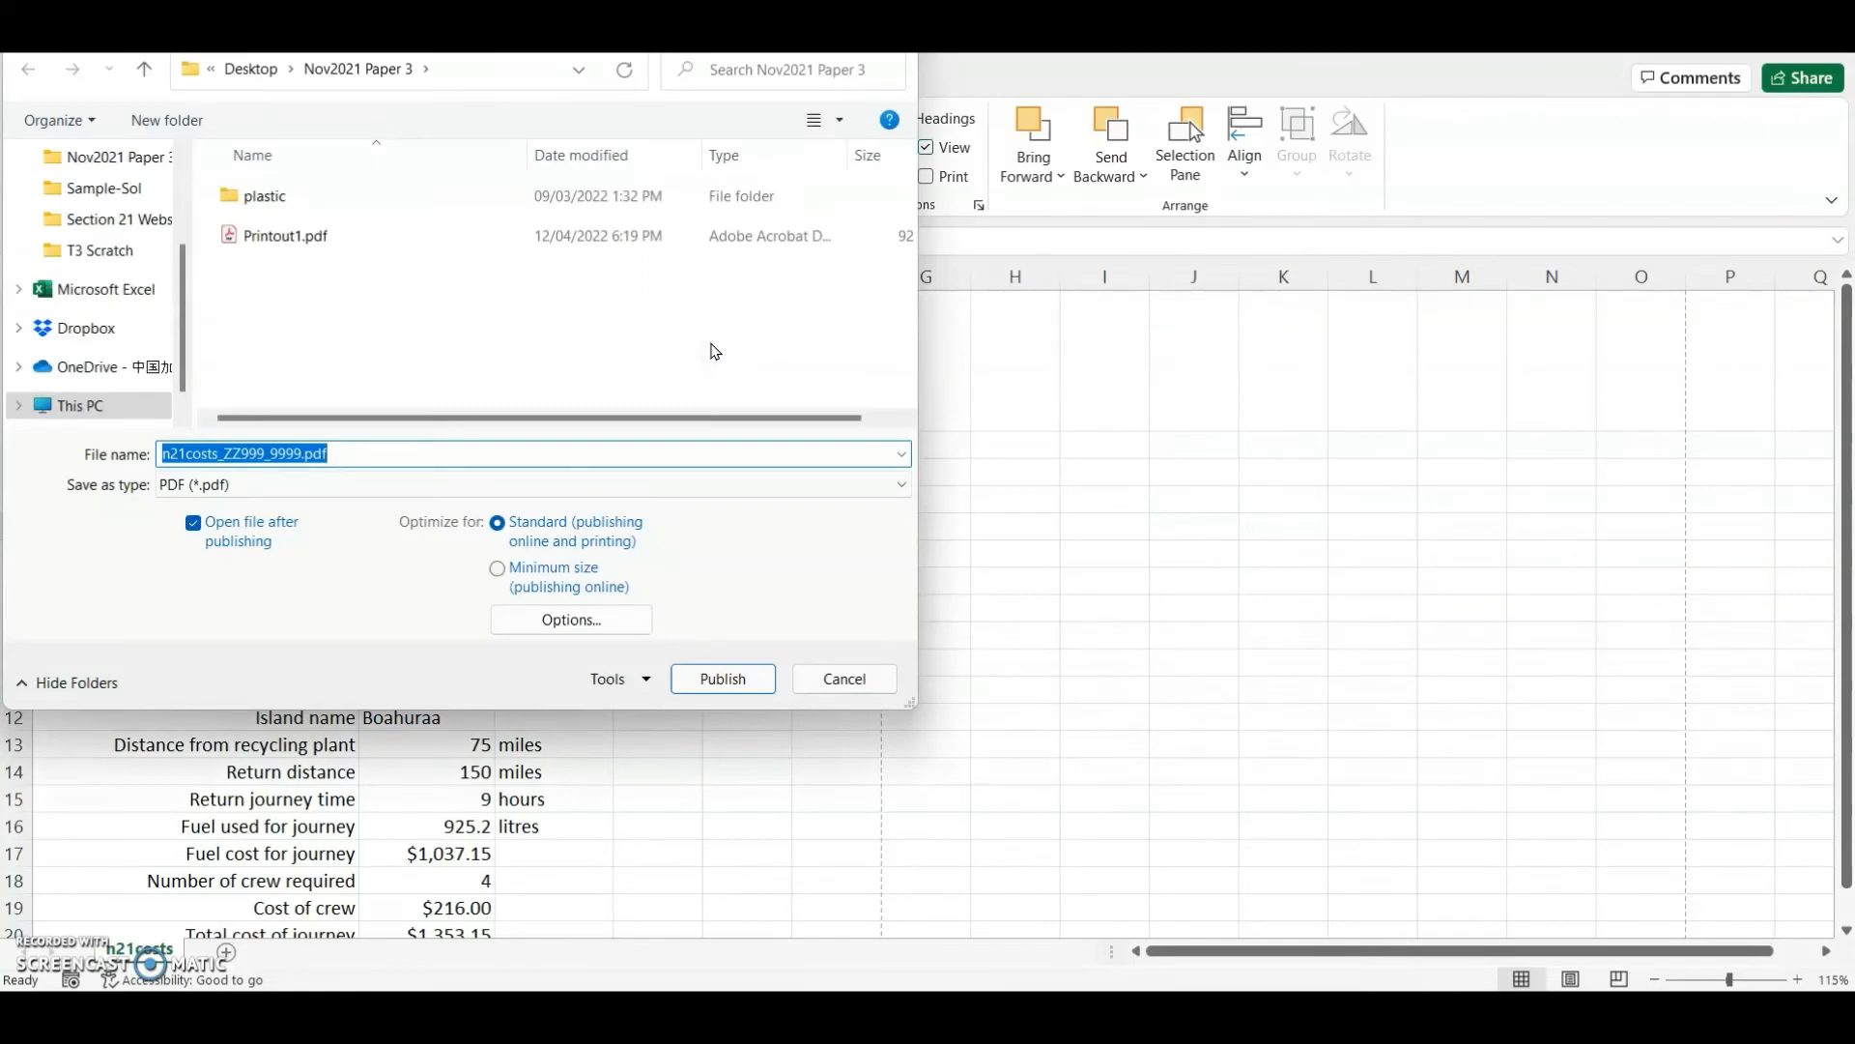
pyautogui.write('printo')
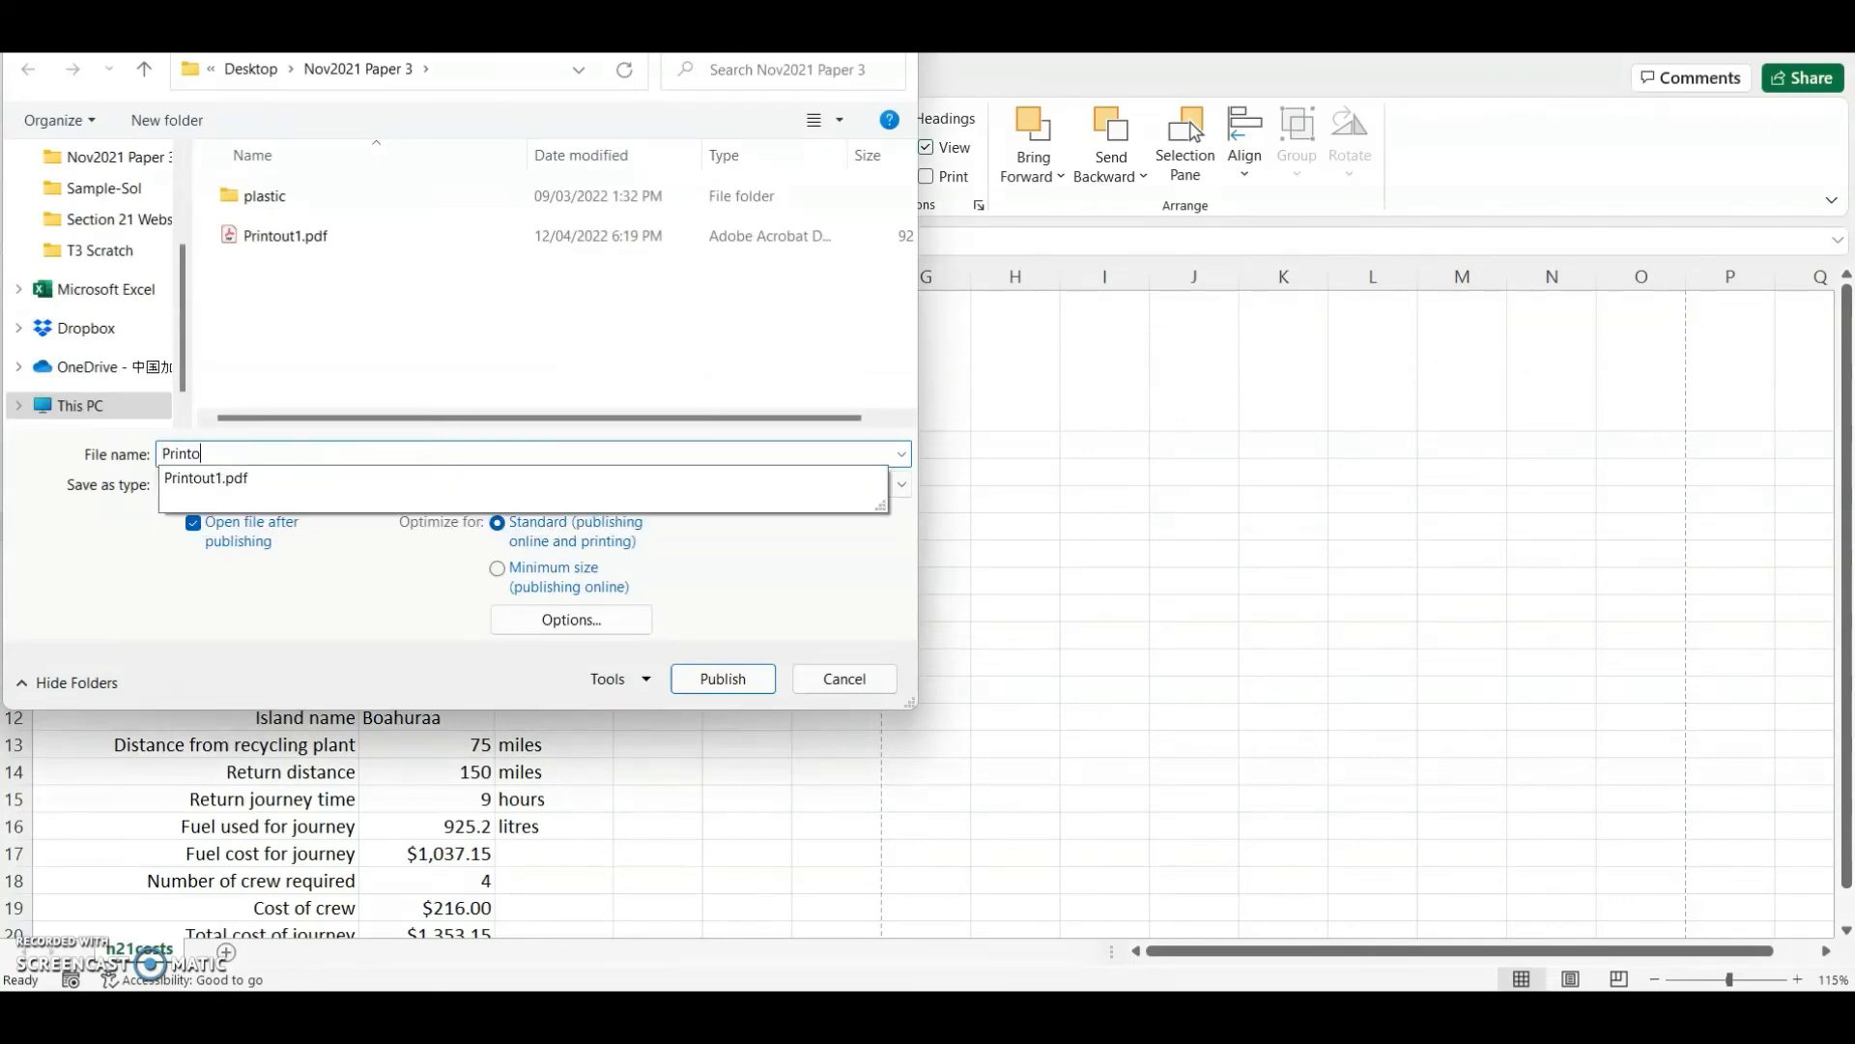
pyautogui.write('ut2')
pyautogui.press('Return')
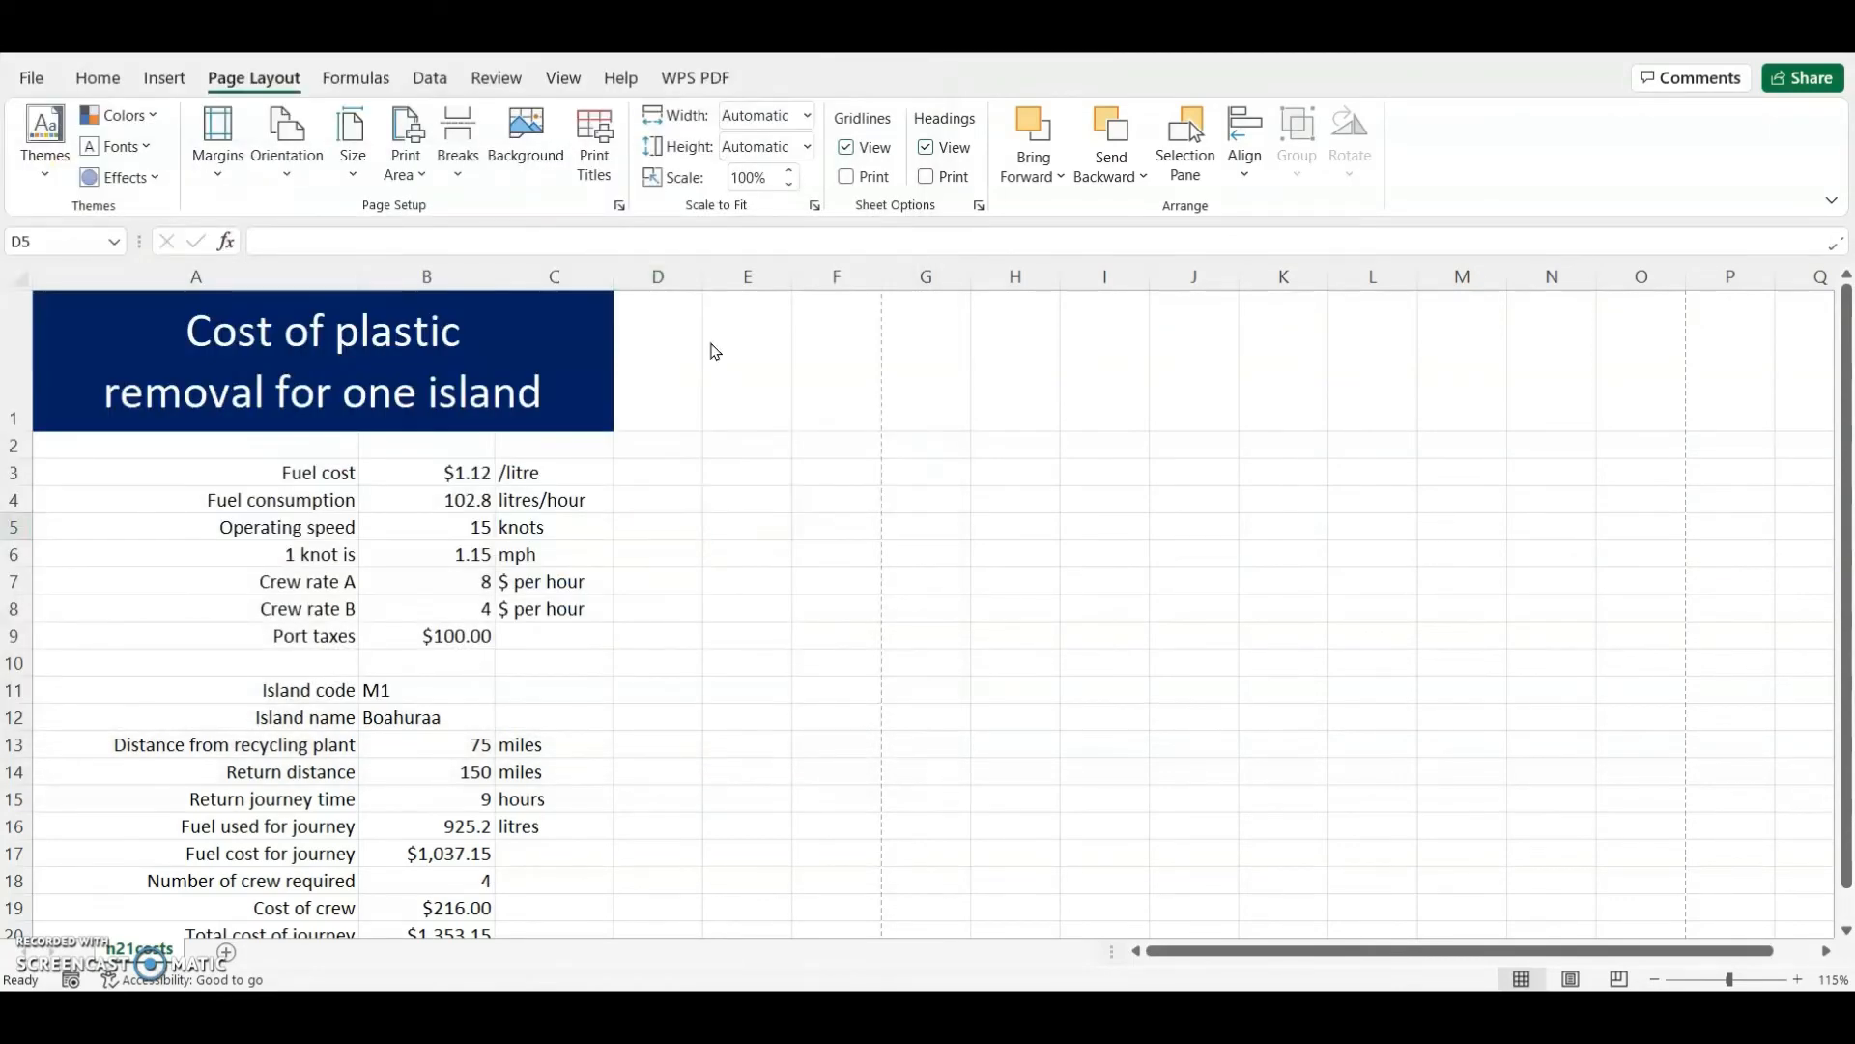
pyautogui.click(636, 356)
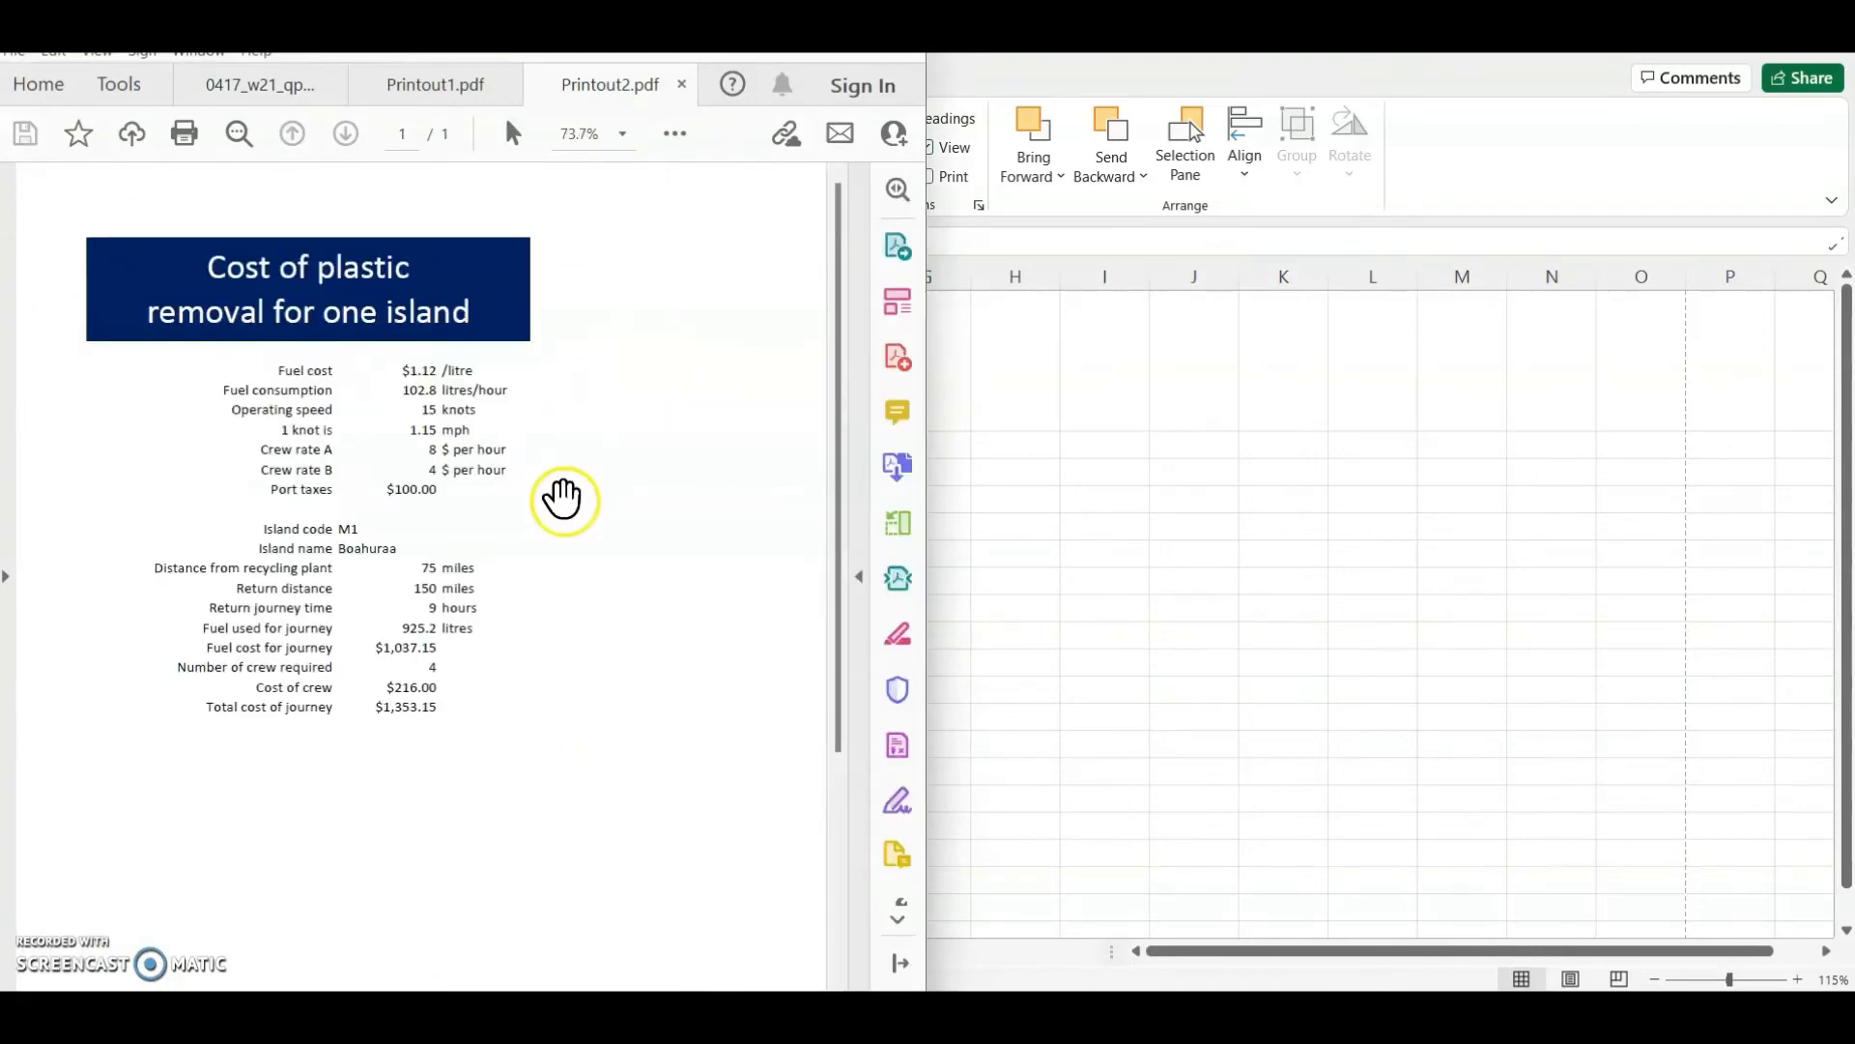
# - Go to question 16 in the exam paper PDF, read its instruction and highlight the island code G5
pyautogui.click(242, 82)
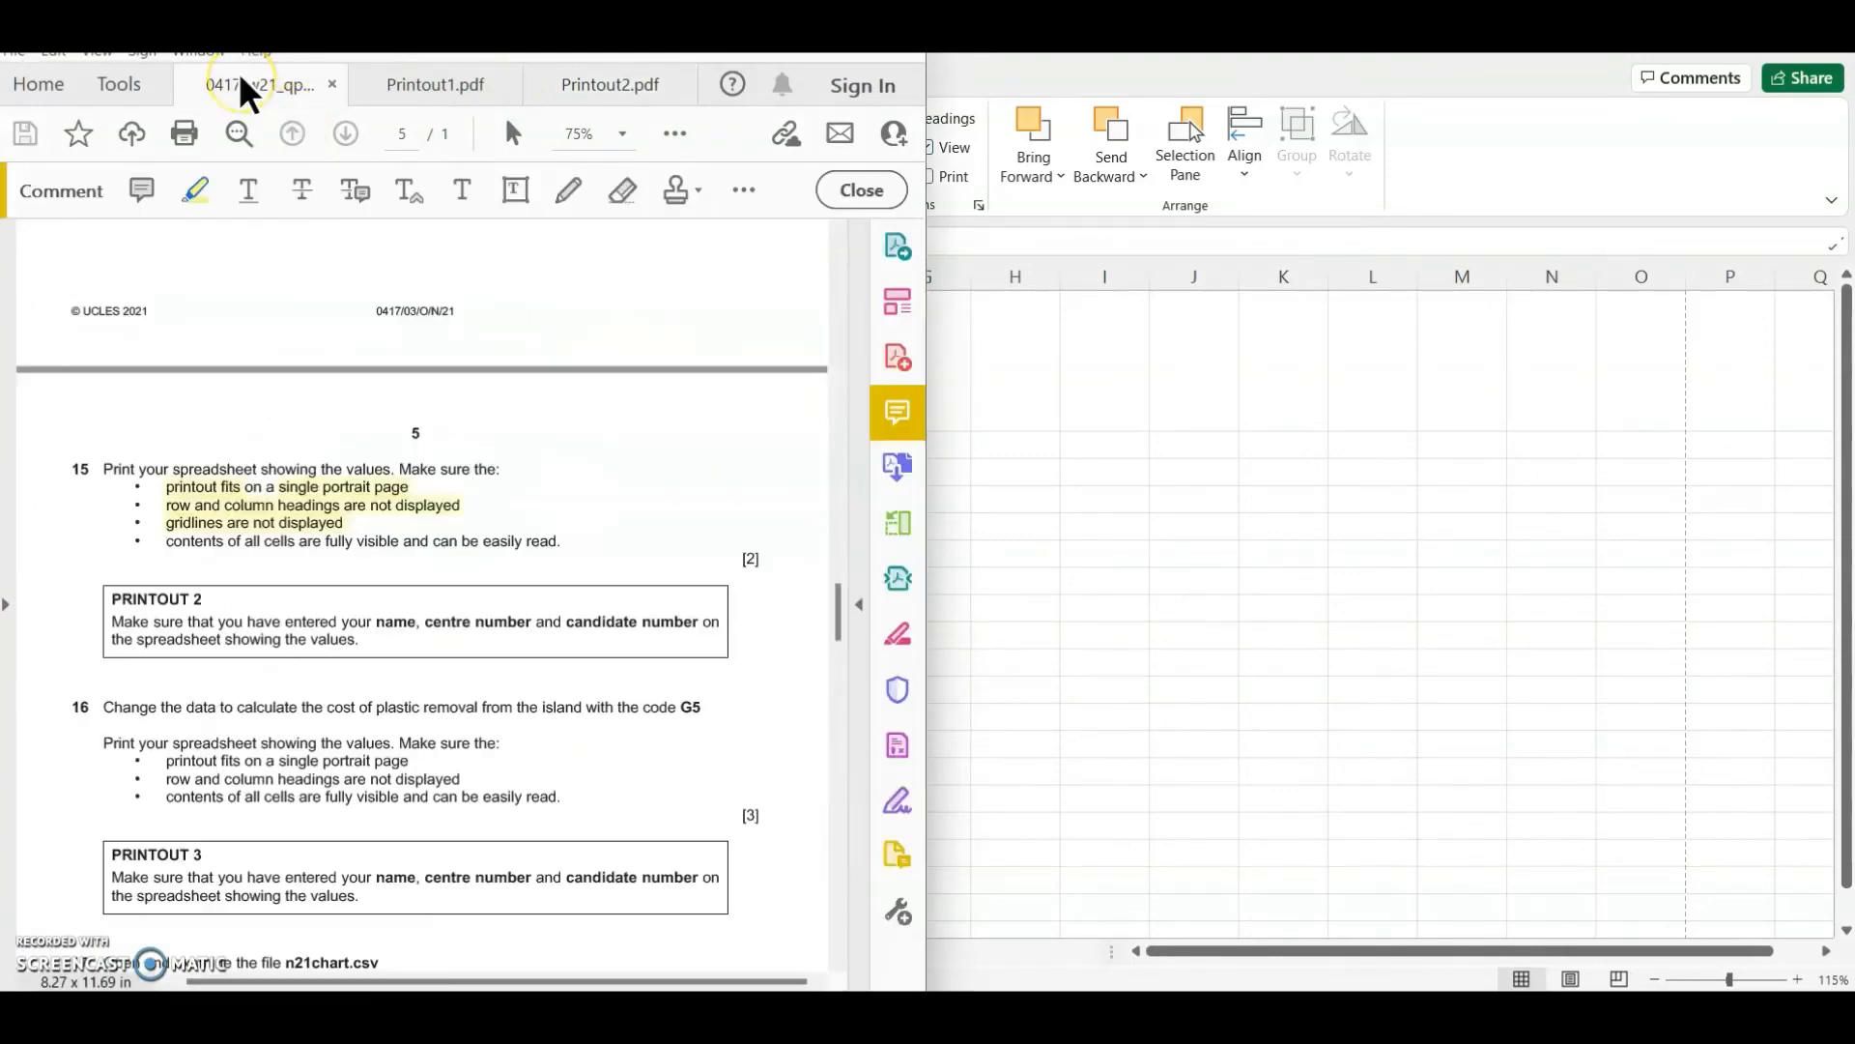
pyautogui.scroll(-2, 416, 483)
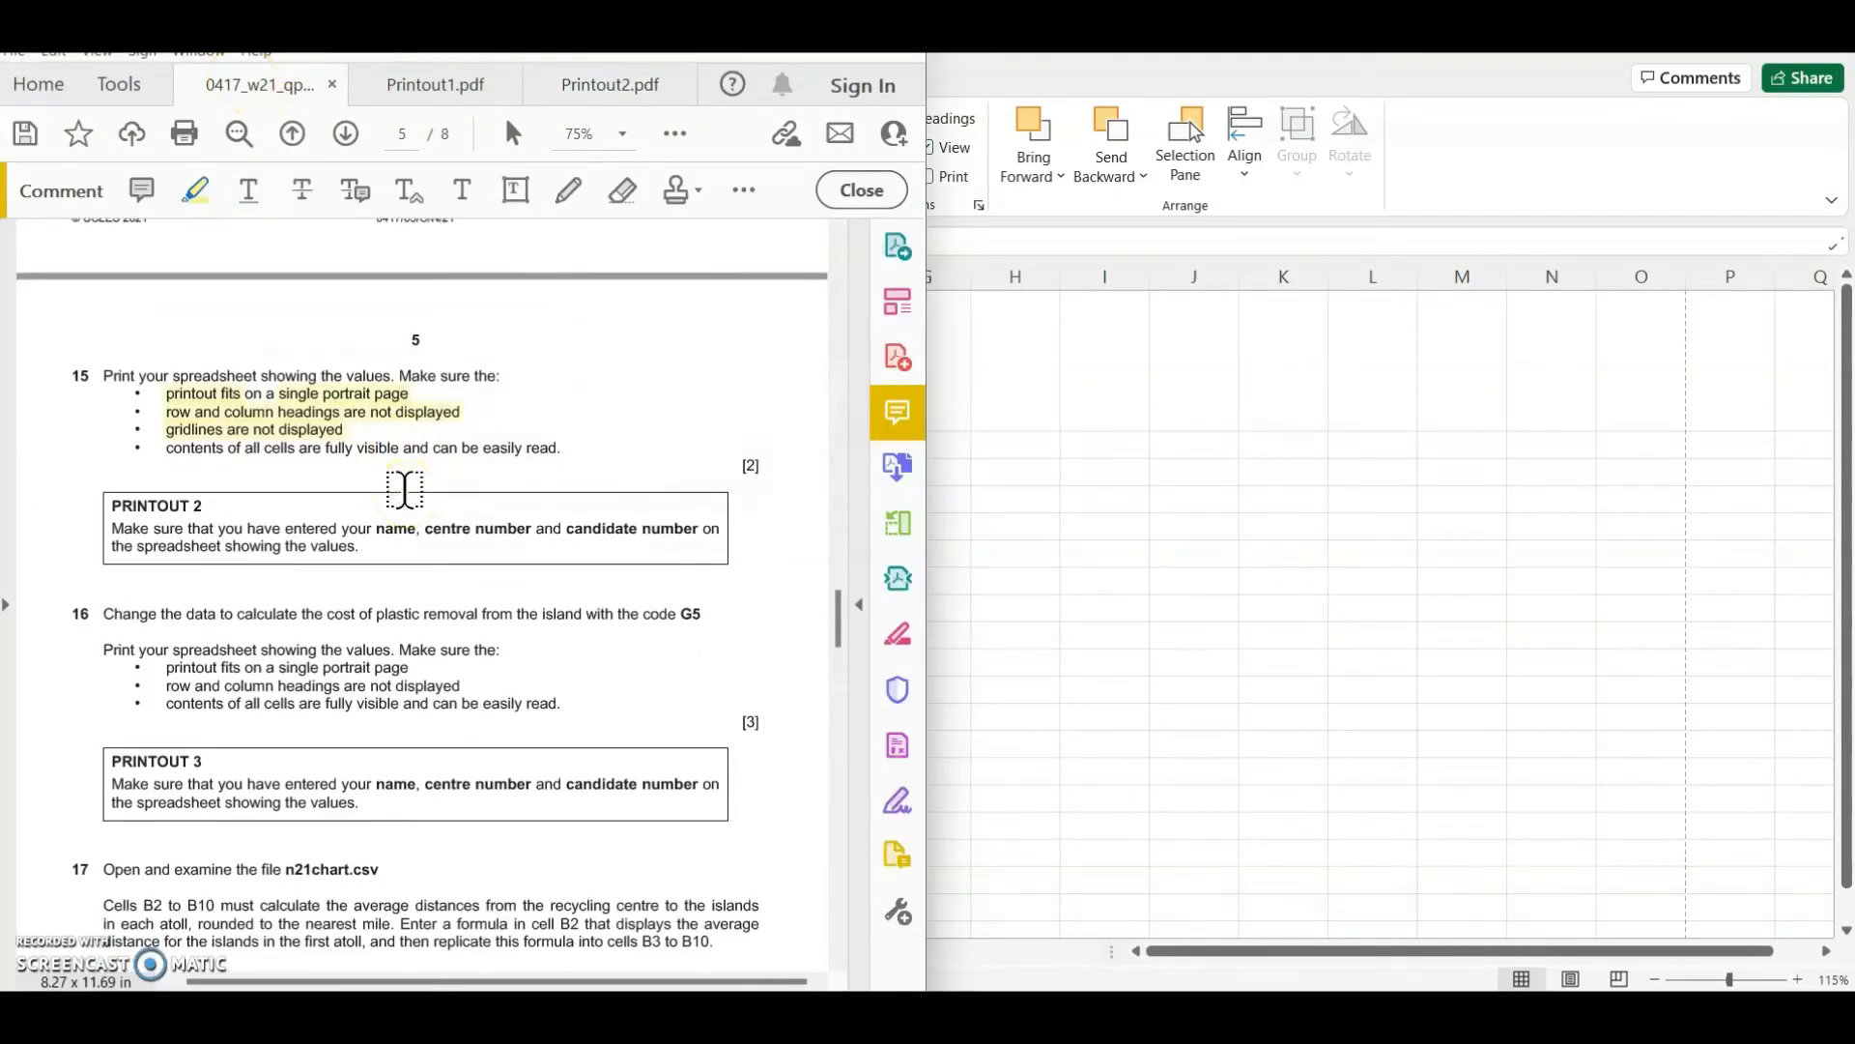
pyautogui.scroll(-1, 404, 490)
pyautogui.click(120, 570)
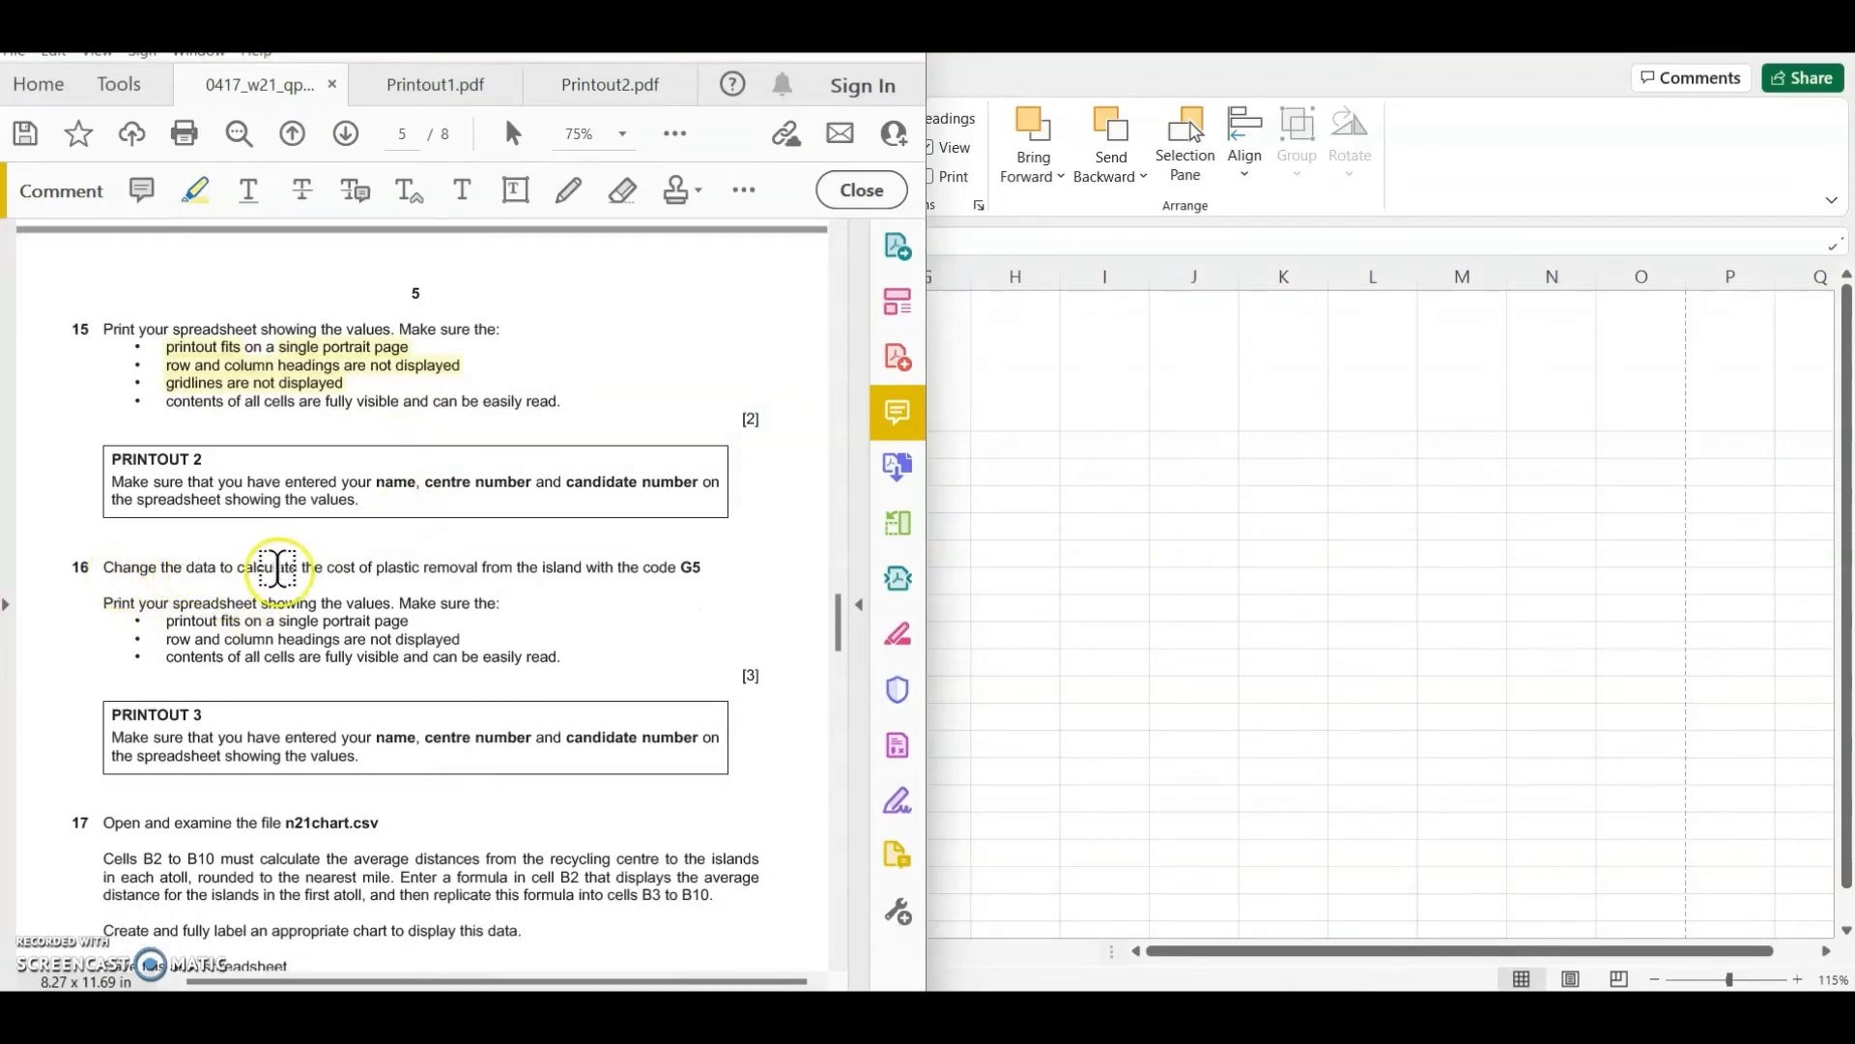
pyautogui.click(423, 570)
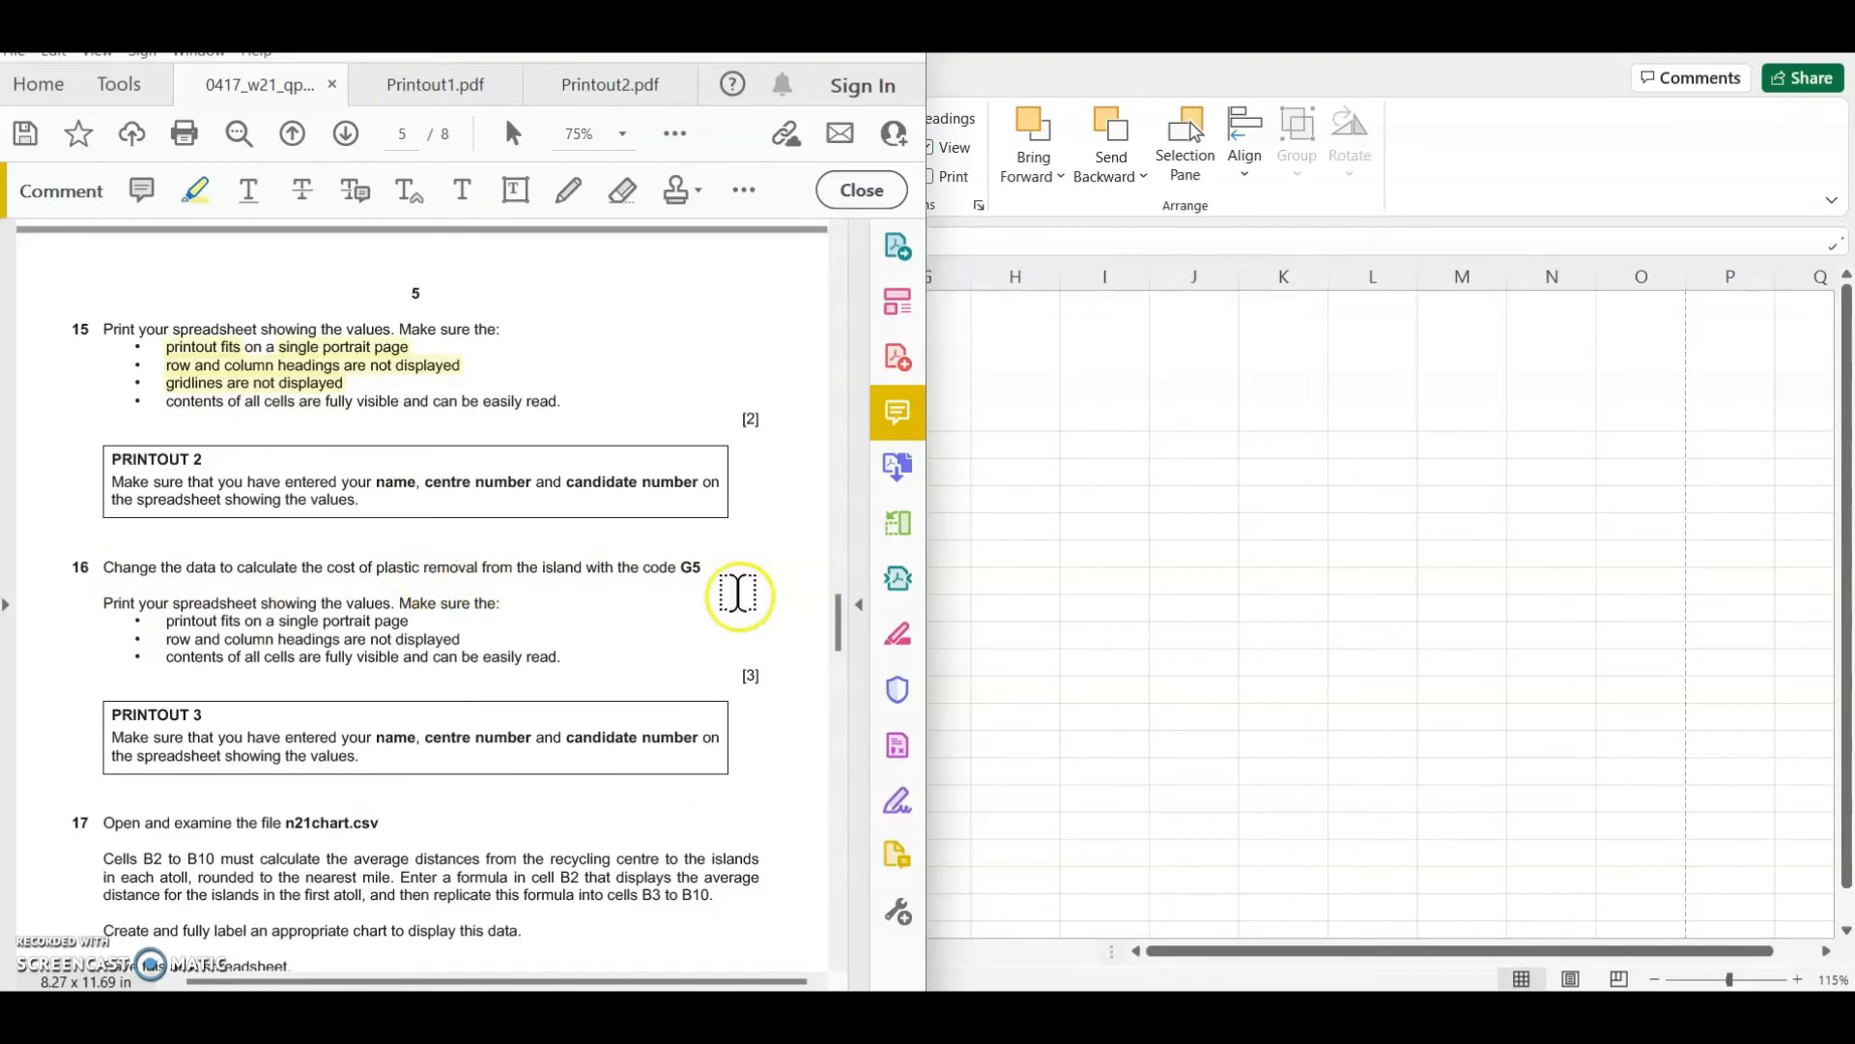
pyautogui.moveTo(706, 574); pyautogui.dragTo(683, 574)
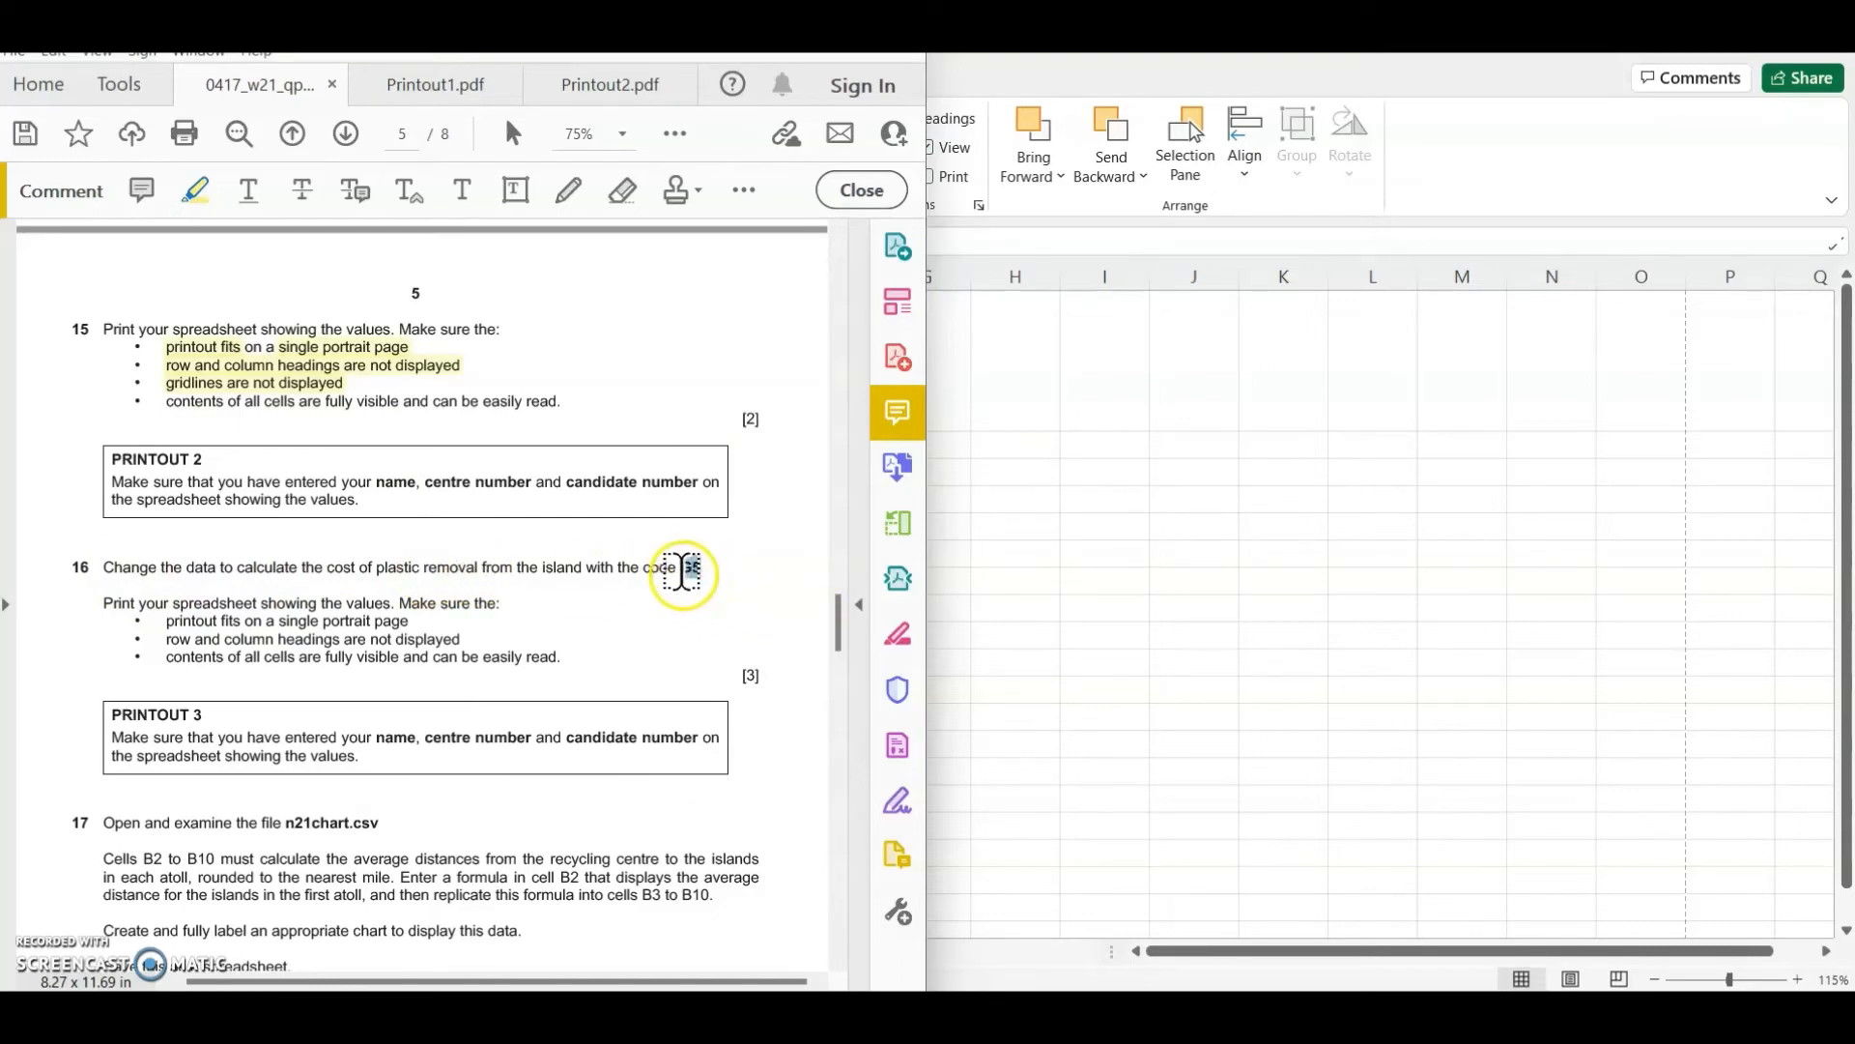
# - Change the island code in cell B11 of the costs sheet to G5 and check the recalculated rows down to the total
pyautogui.click(1209, 526)
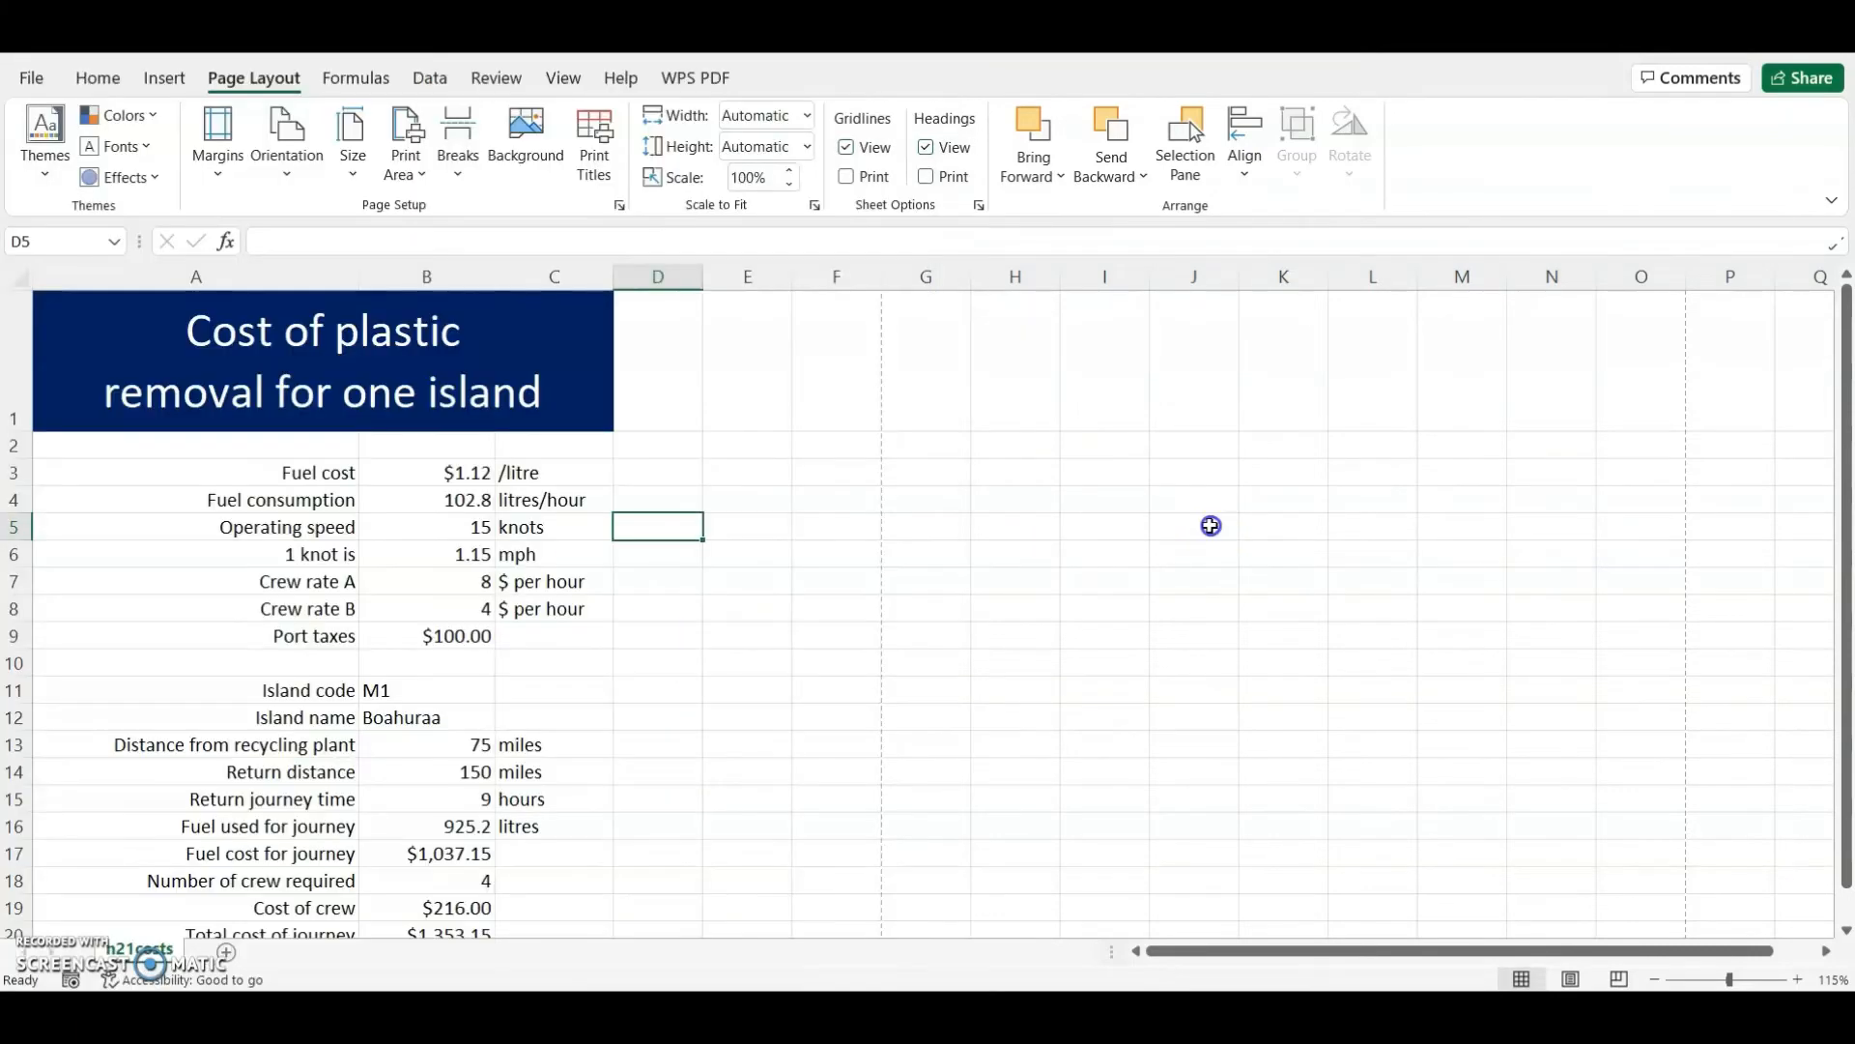
pyautogui.click(411, 692)
pyautogui.write('G')
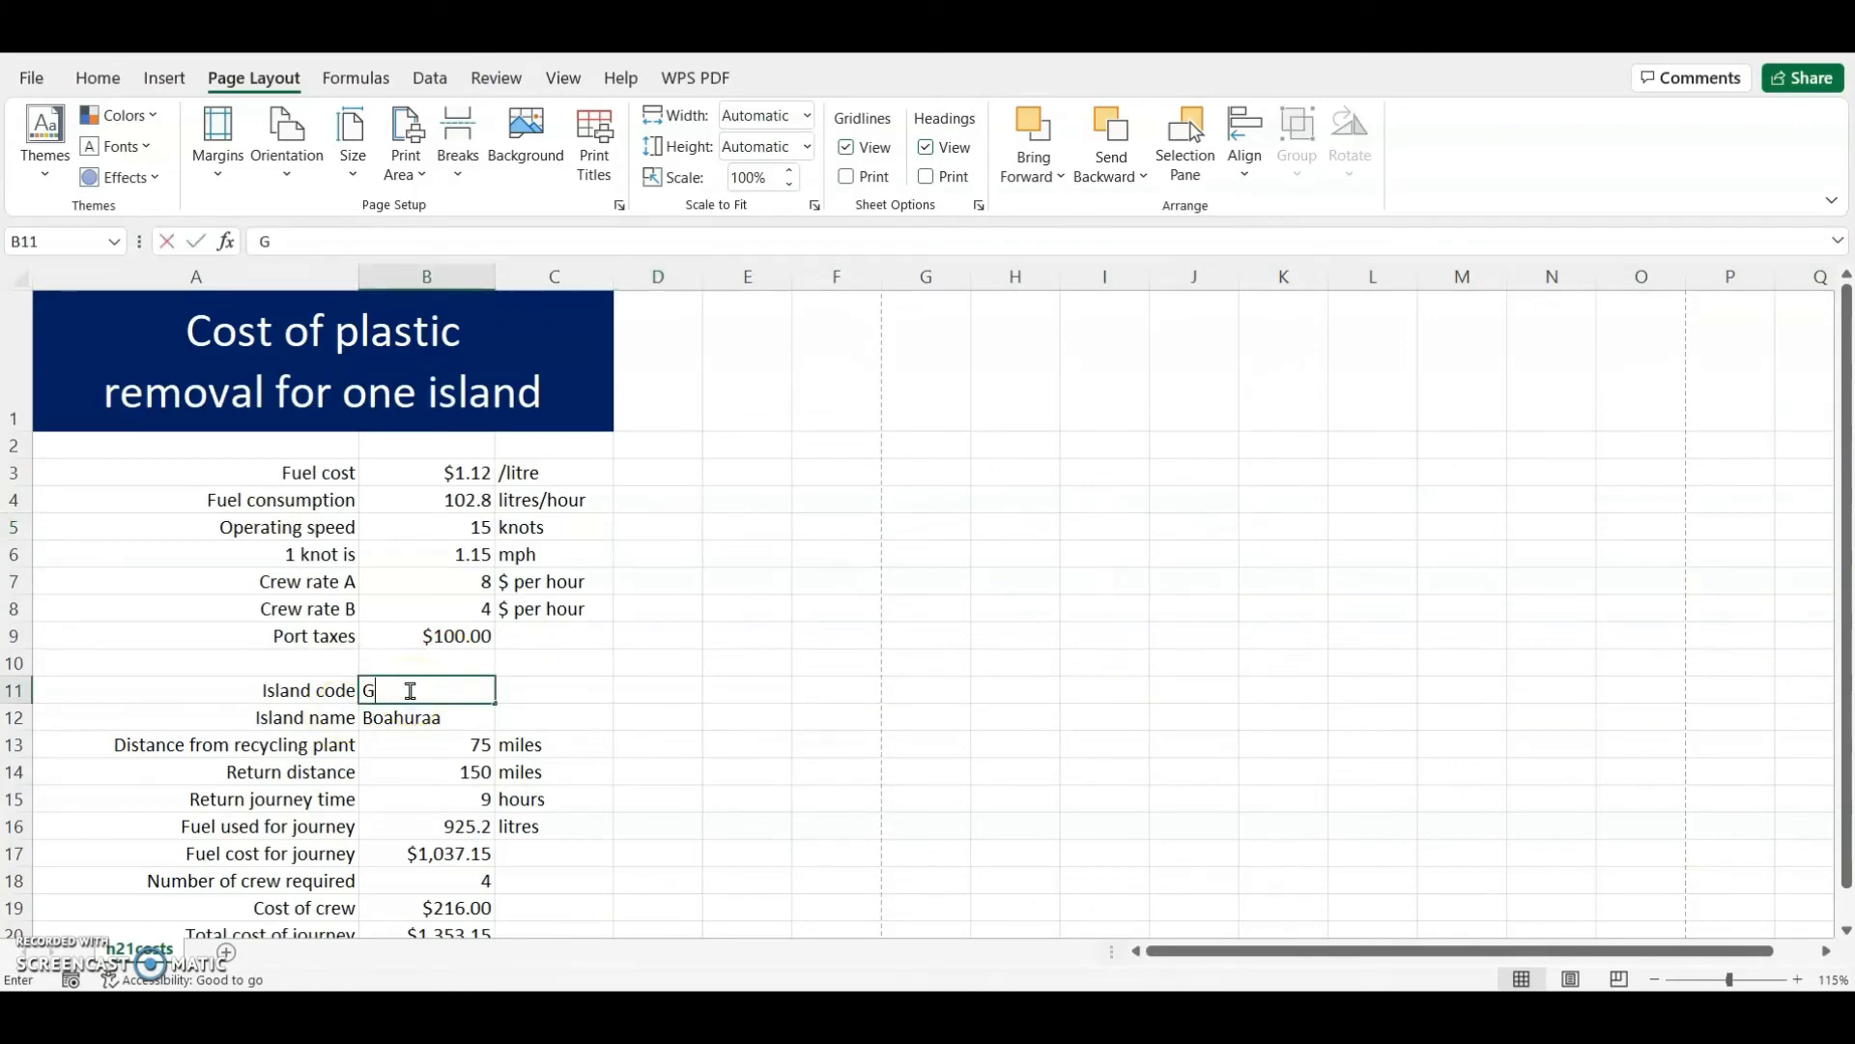
pyautogui.write('5')
pyautogui.press('Return')
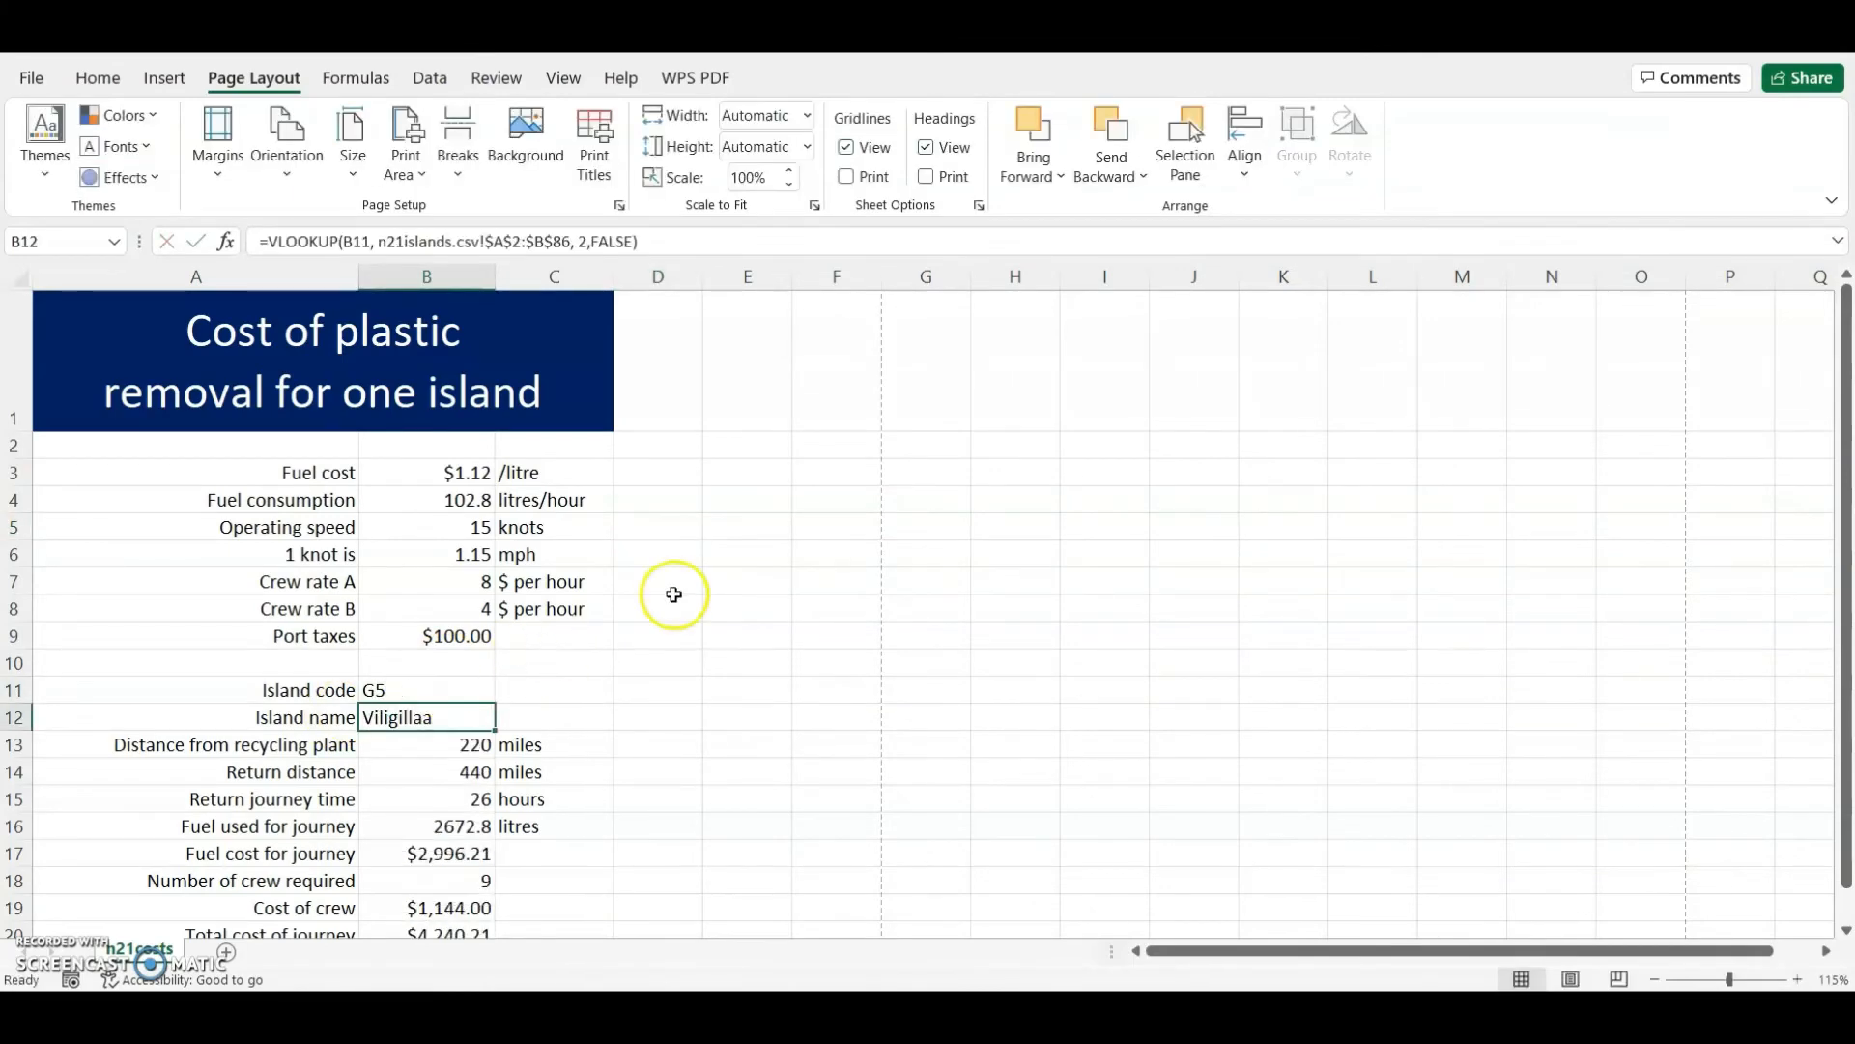
pyautogui.scroll(-1, 422, 693)
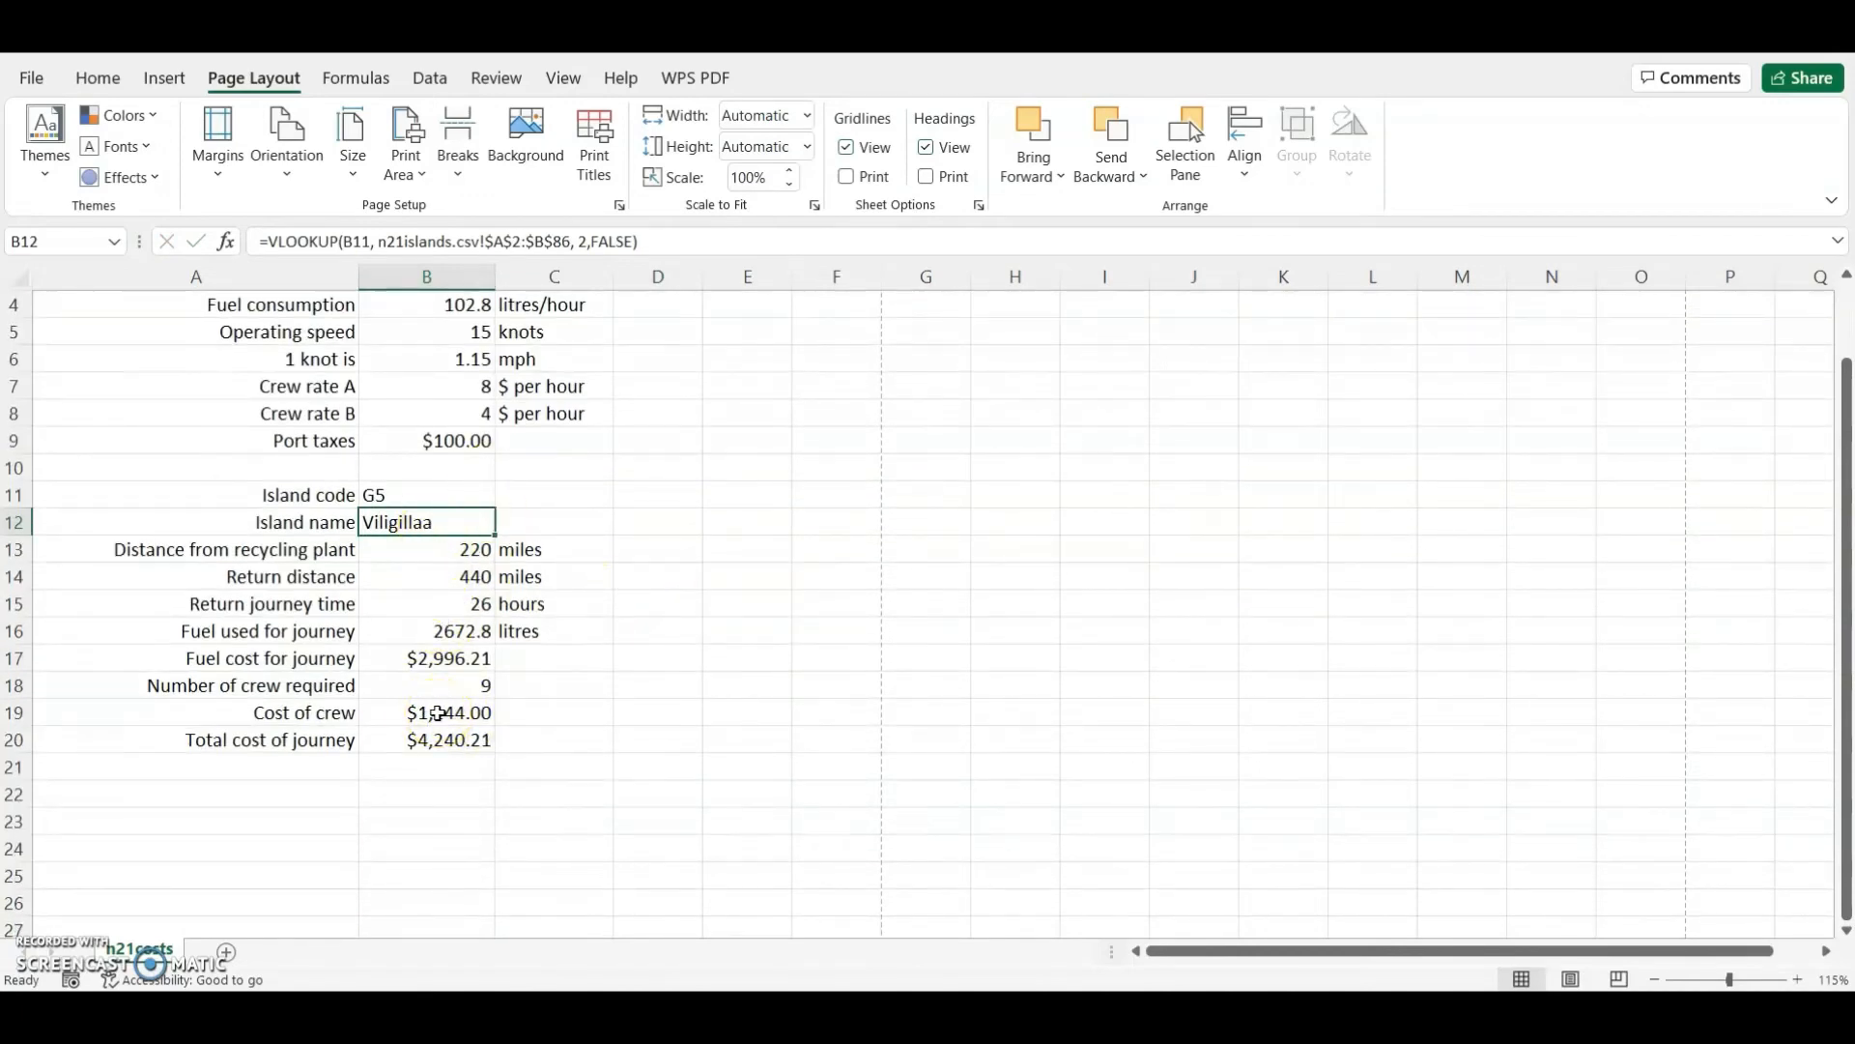
pyautogui.click(443, 500)
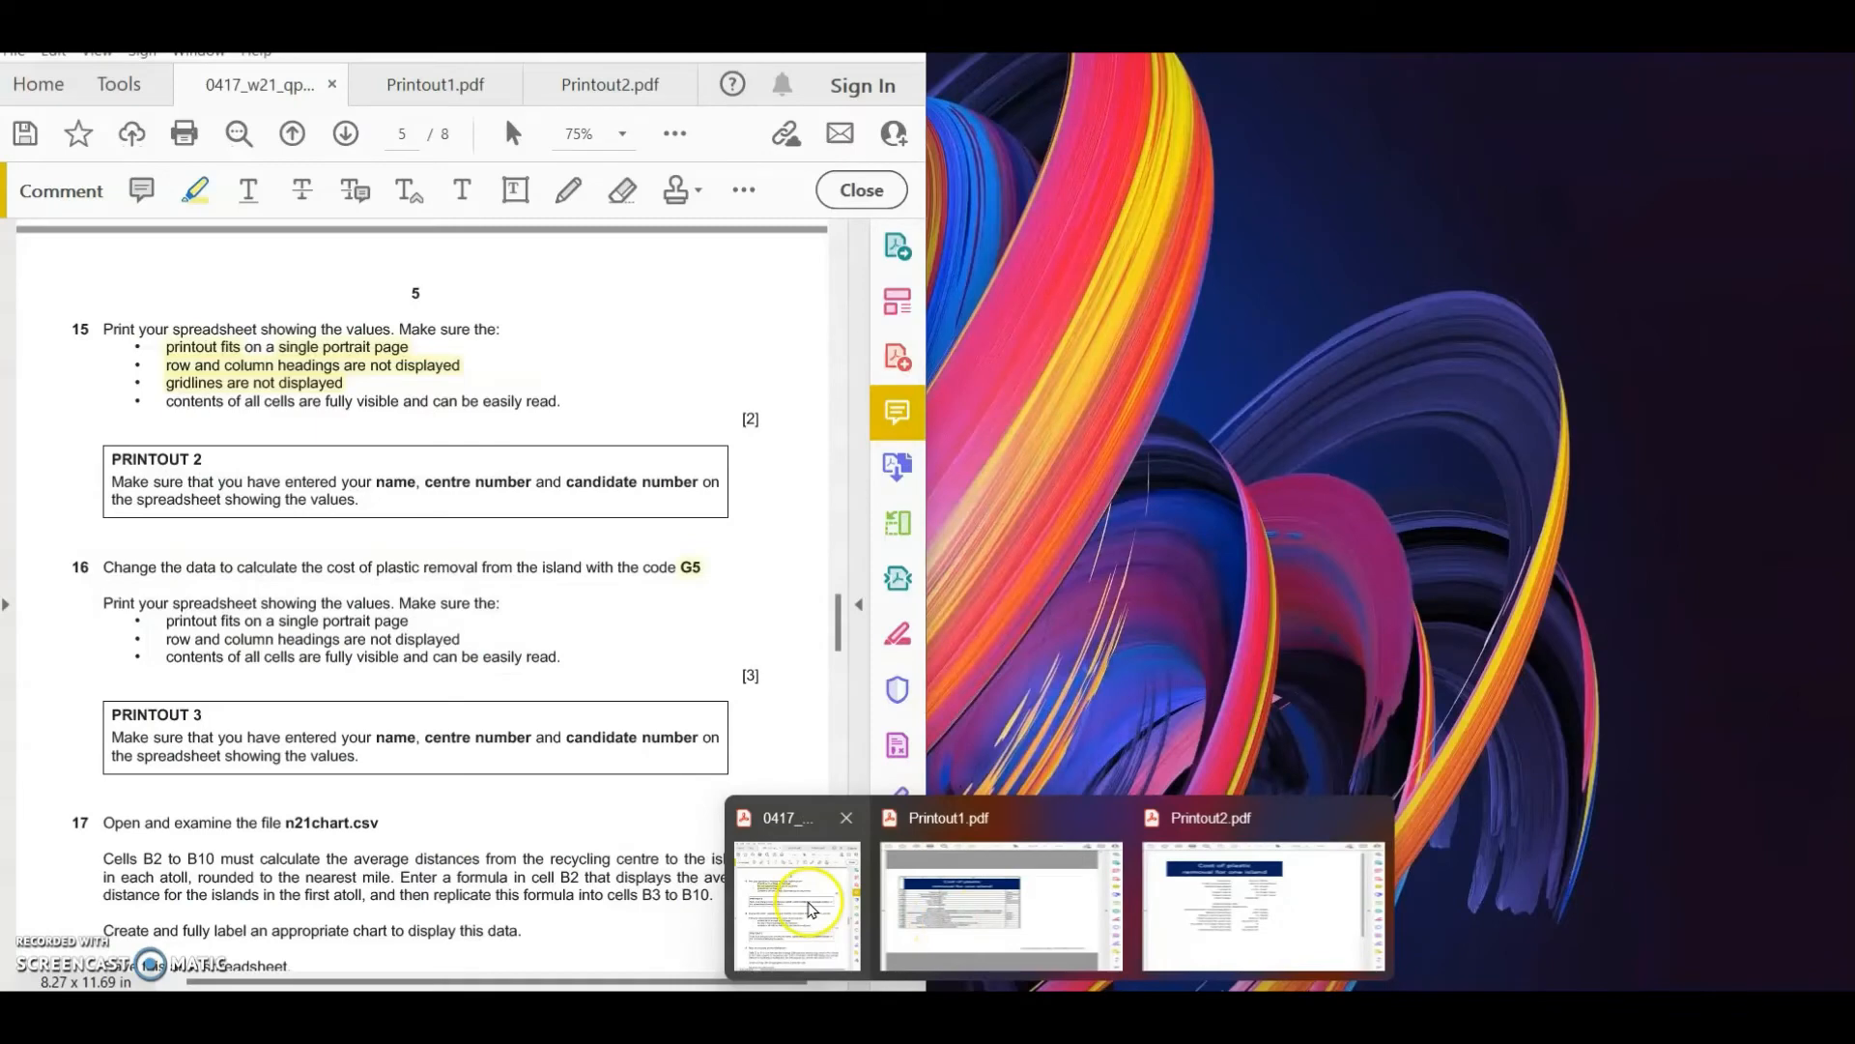
# - Return to question 16 in the exam paper PDF and highlight "single portrait page" and "row and column headings"
pyautogui.click(785, 882)
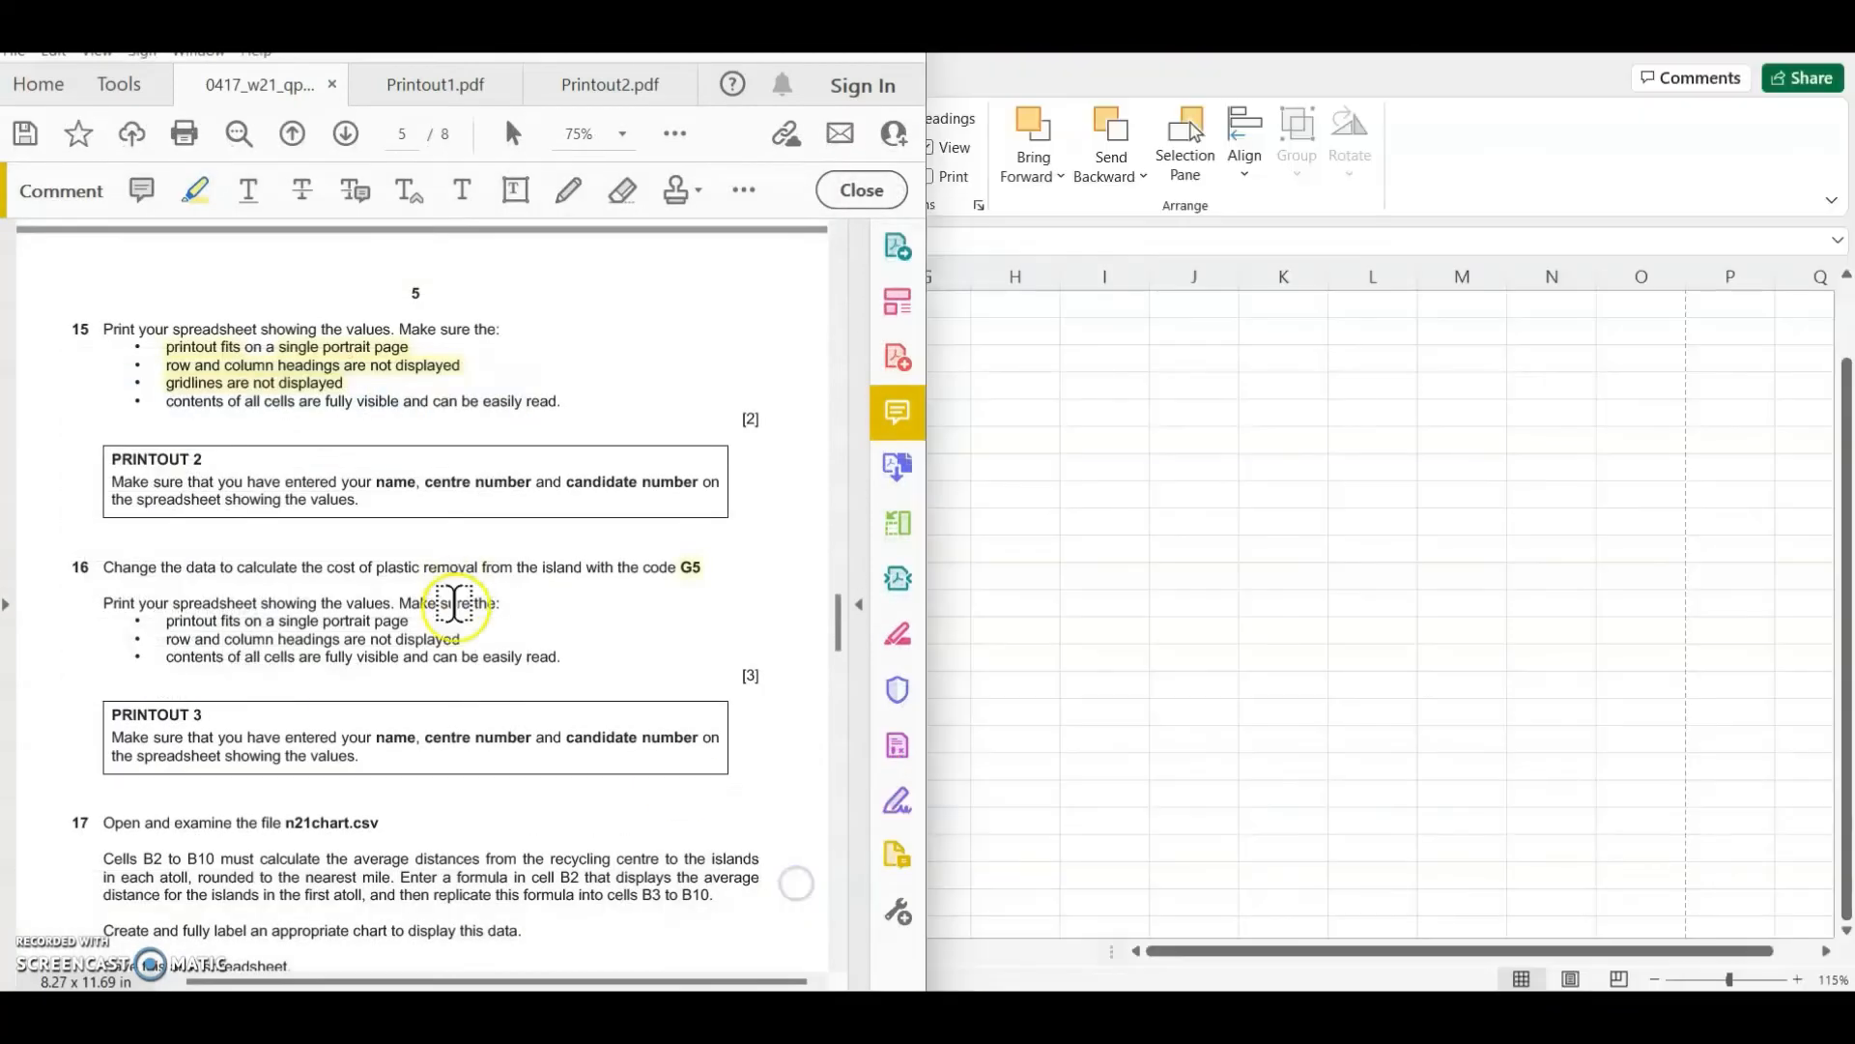
pyautogui.scroll(-1, 455, 600)
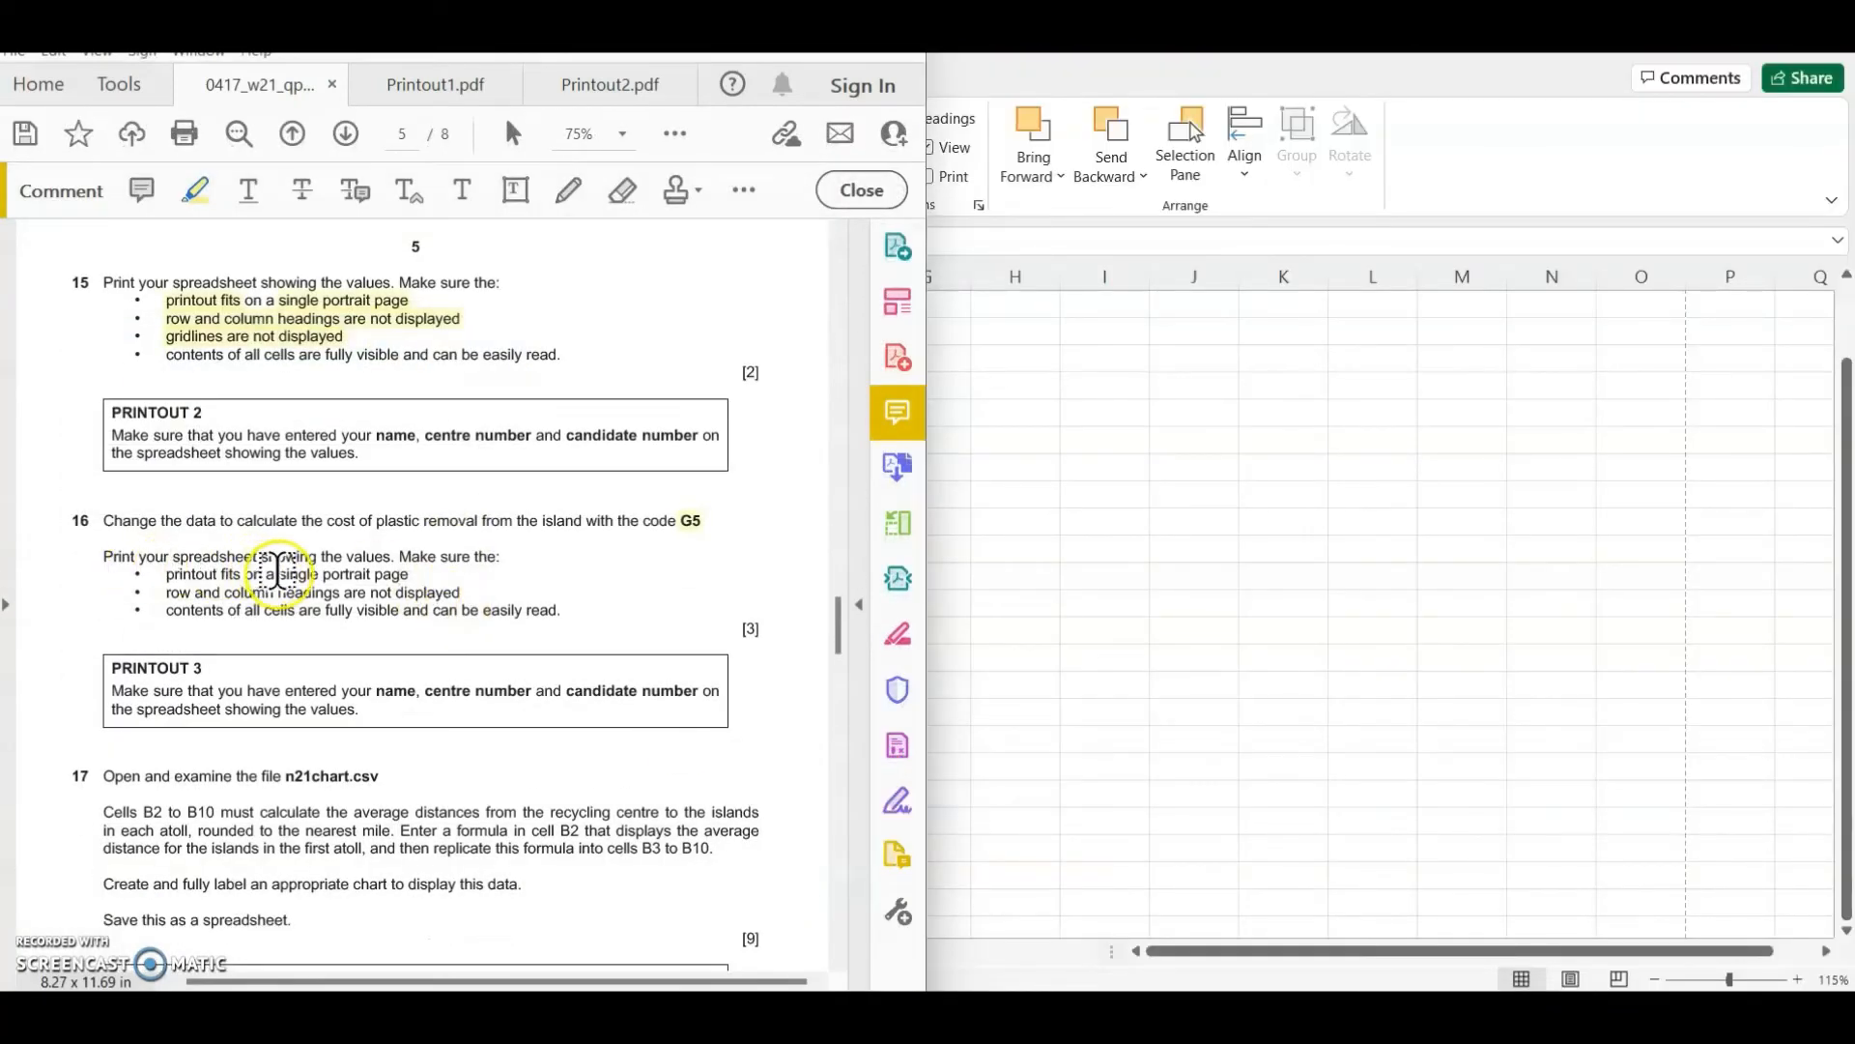
pyautogui.moveTo(279, 574); pyautogui.dragTo(409, 575)
pyautogui.moveTo(167, 592); pyautogui.dragTo(340, 593)
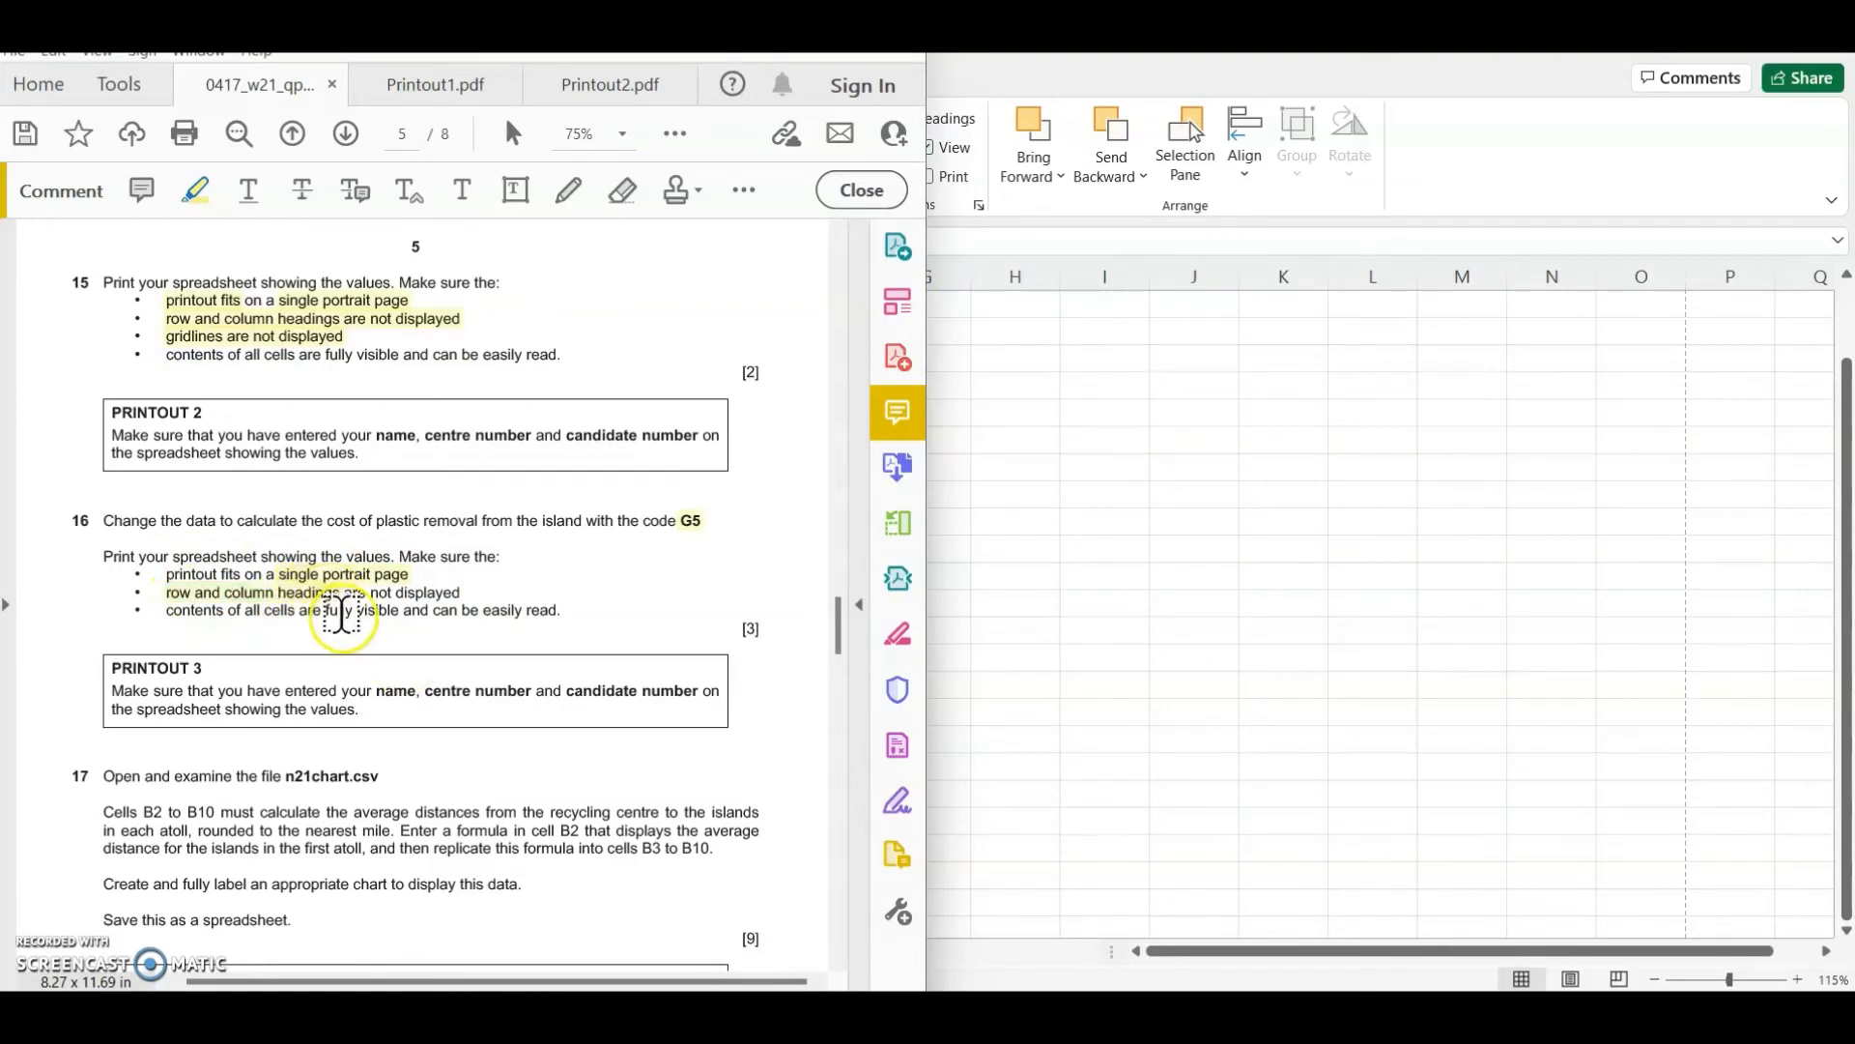
# - Check the print preview of the G5 costs sheet and export it as a PDF named Printout3
pyautogui.click(1359, 580)
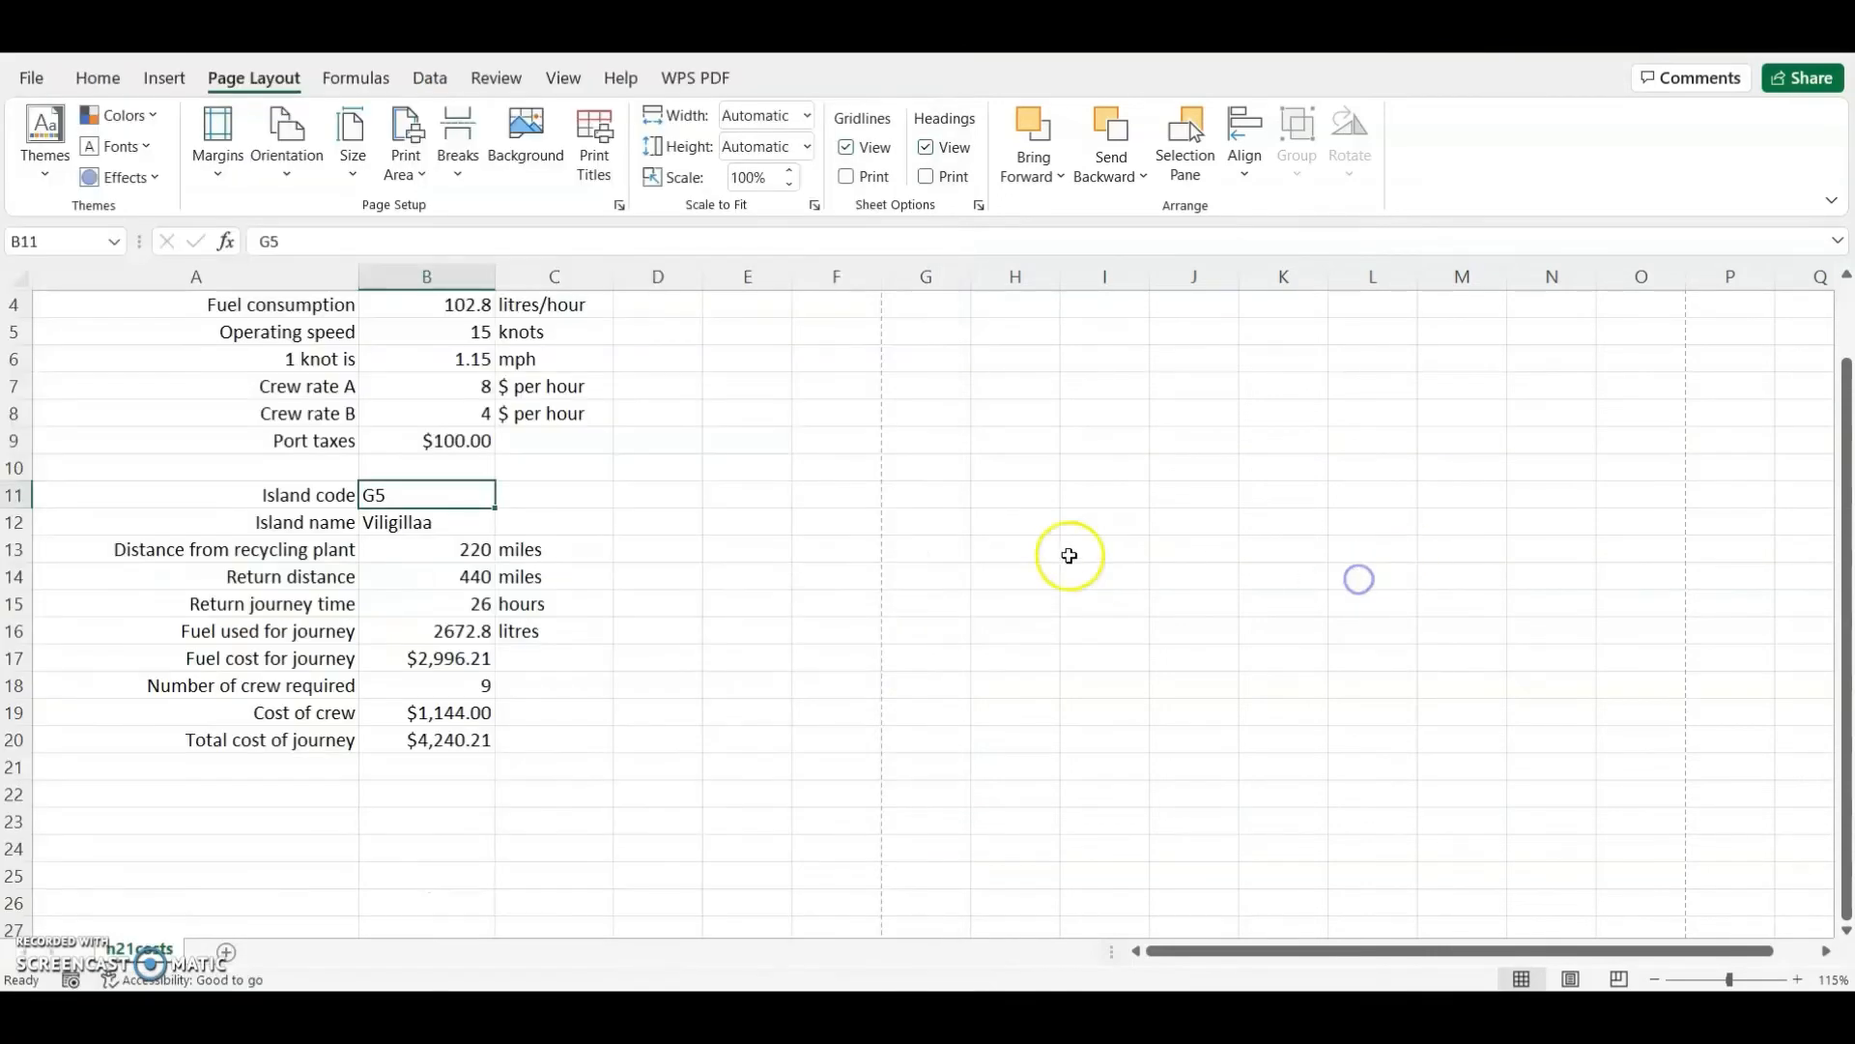
pyautogui.hotkey('ctrl', 'p')
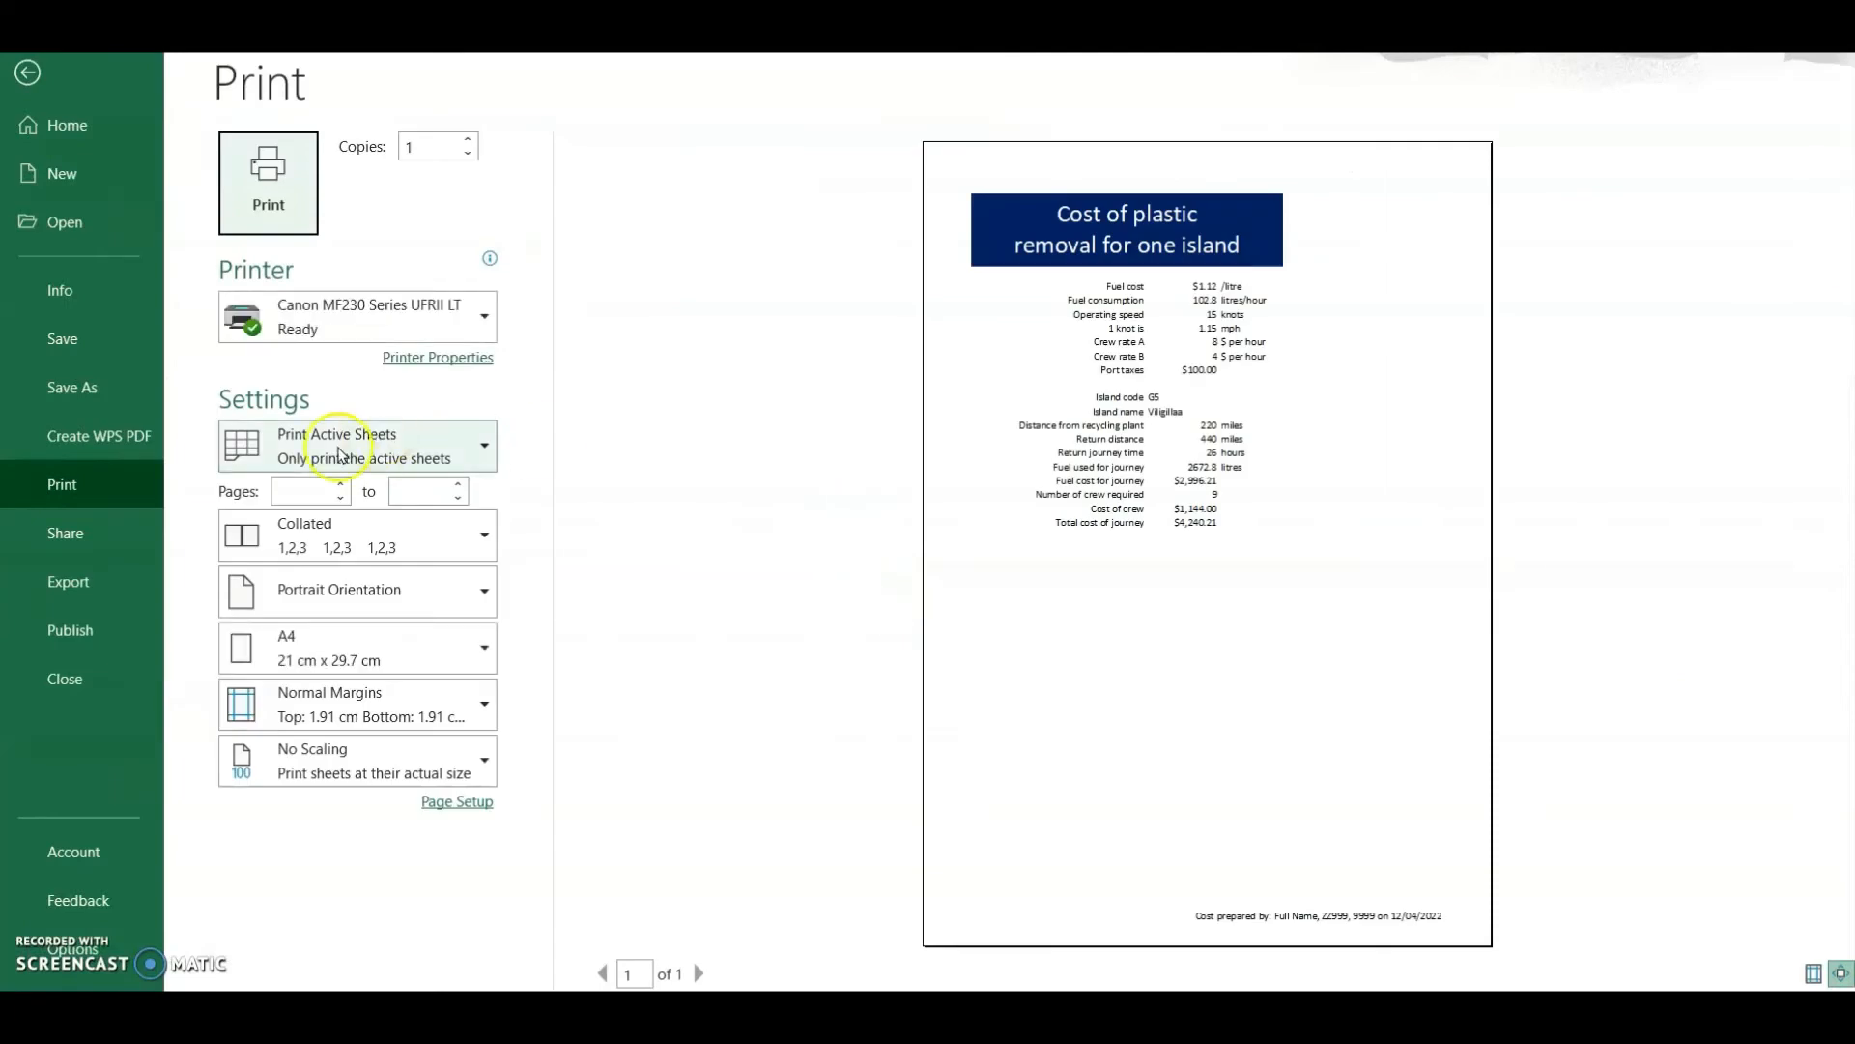
pyautogui.click(70, 581)
pyautogui.click(702, 307)
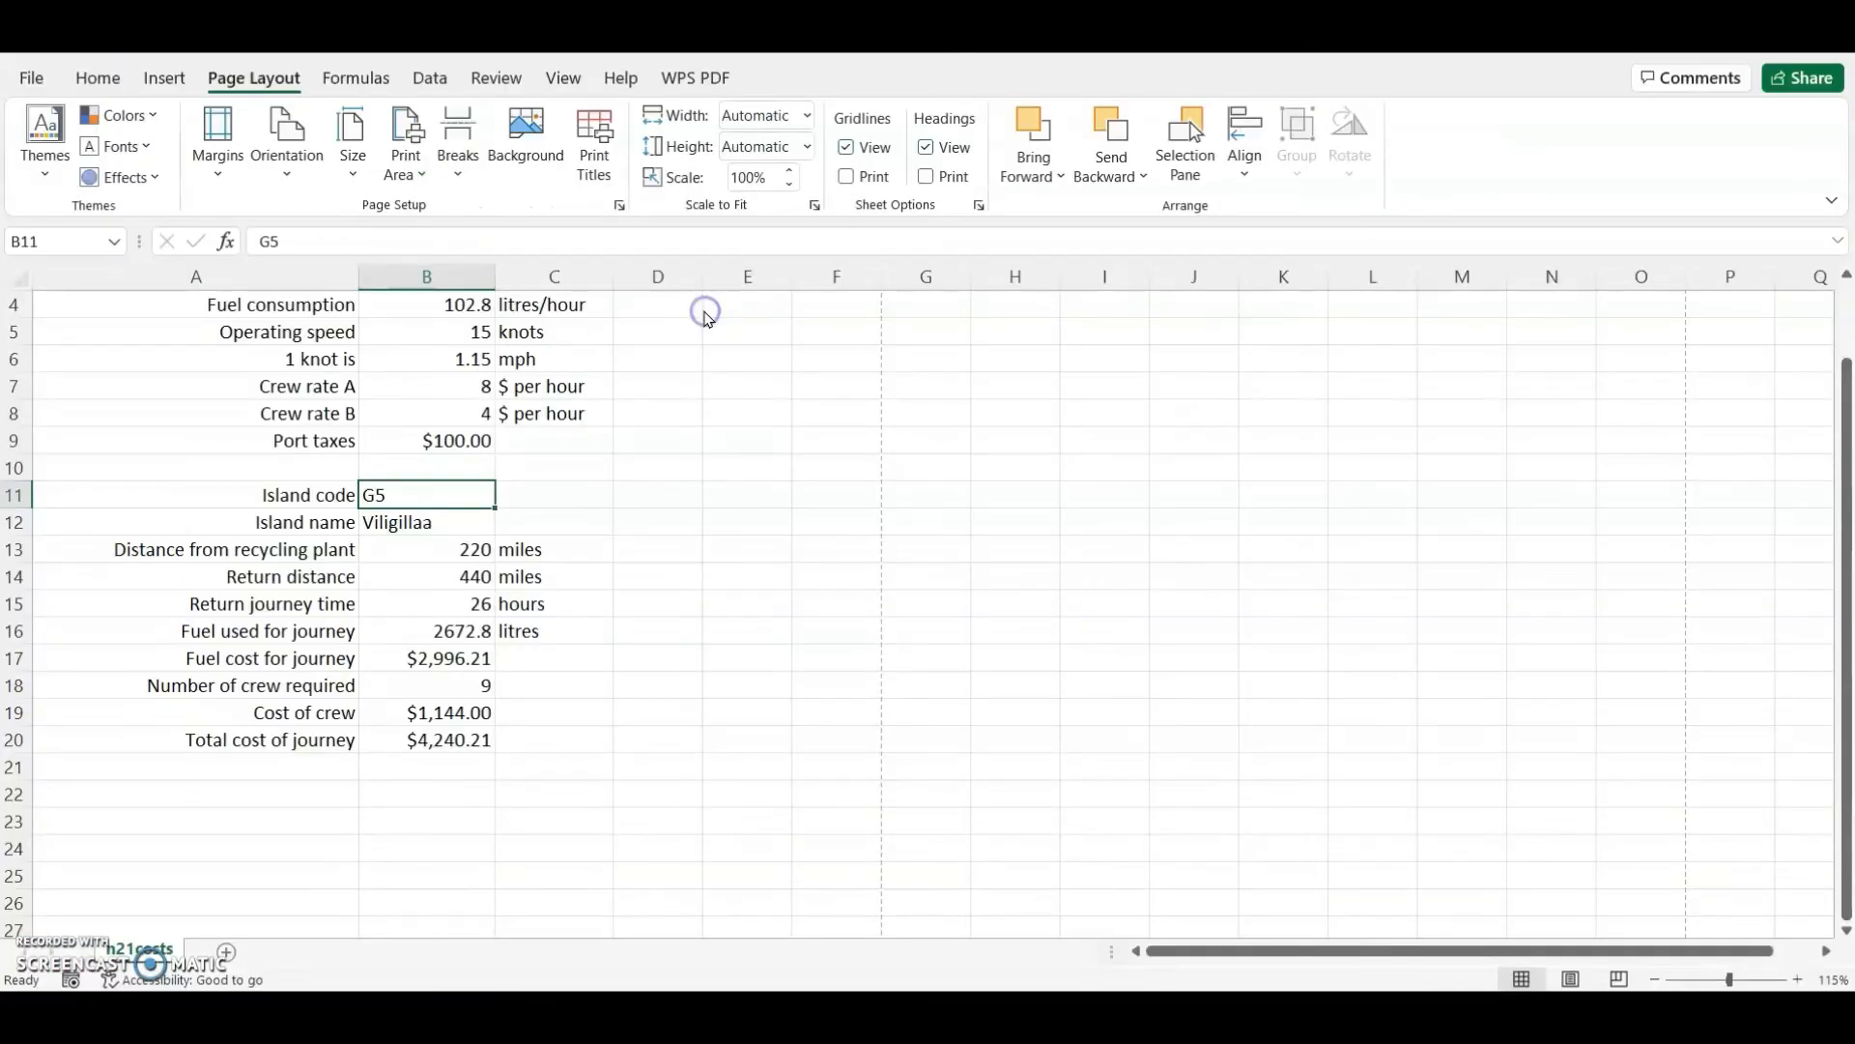
pyautogui.write('Printou')
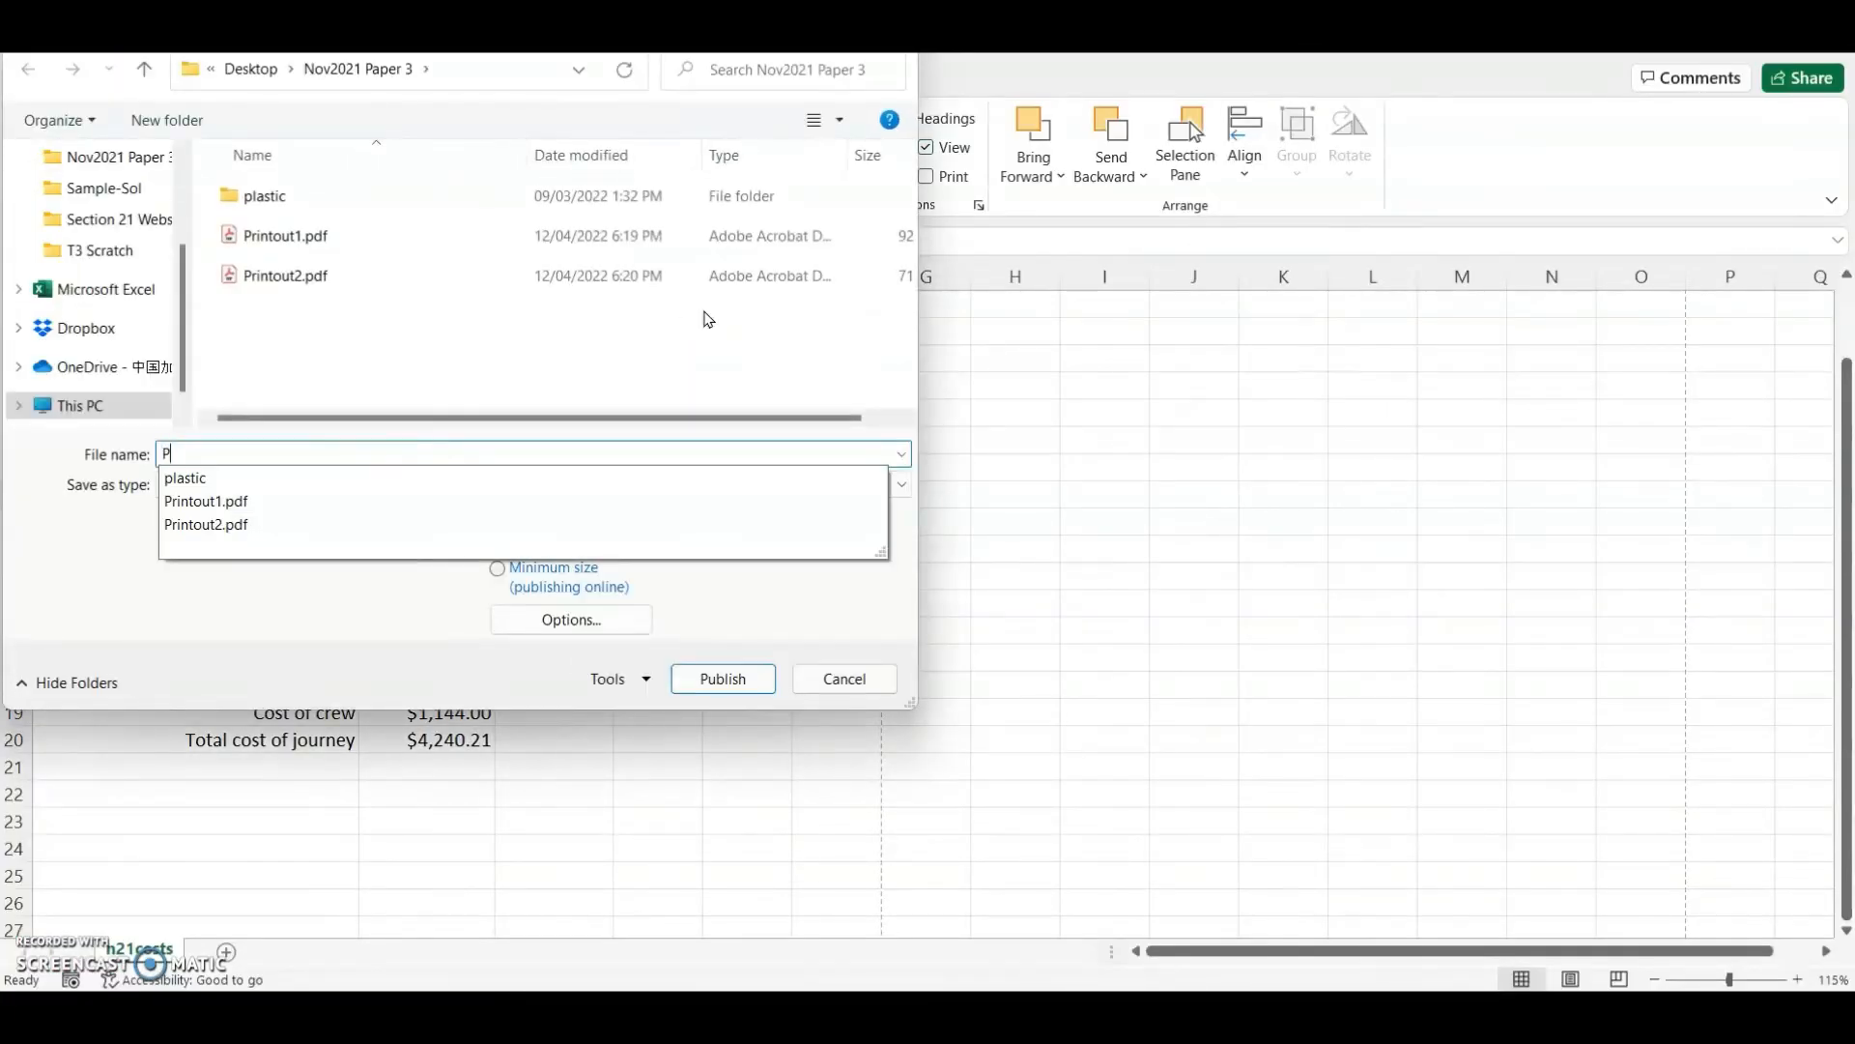
pyautogui.write('t3')
pyautogui.press('Return')
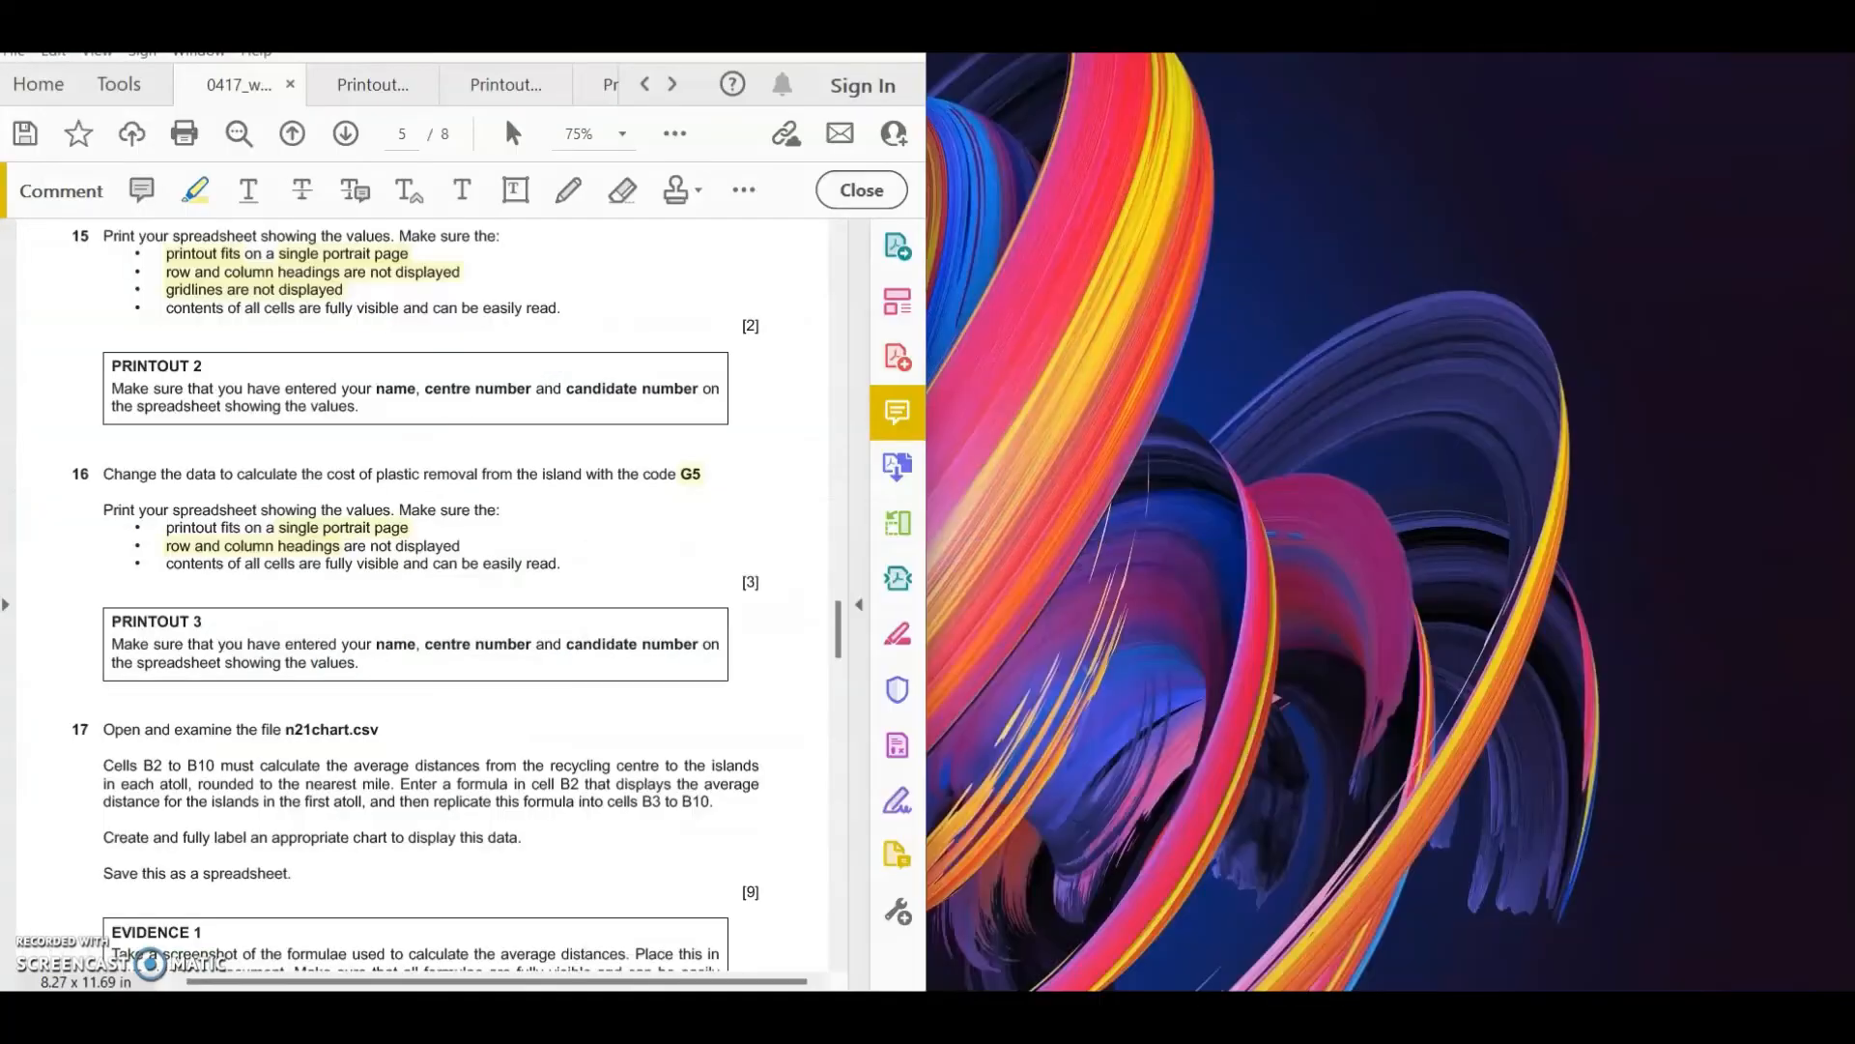
# - Highlight the file name n21chart.csv in question 17 of the exam paper and open that file from the Nov2021 Paper 3 folder
pyautogui.scroll(-1, 592, 629)
pyautogui.scroll(-2, 591, 633)
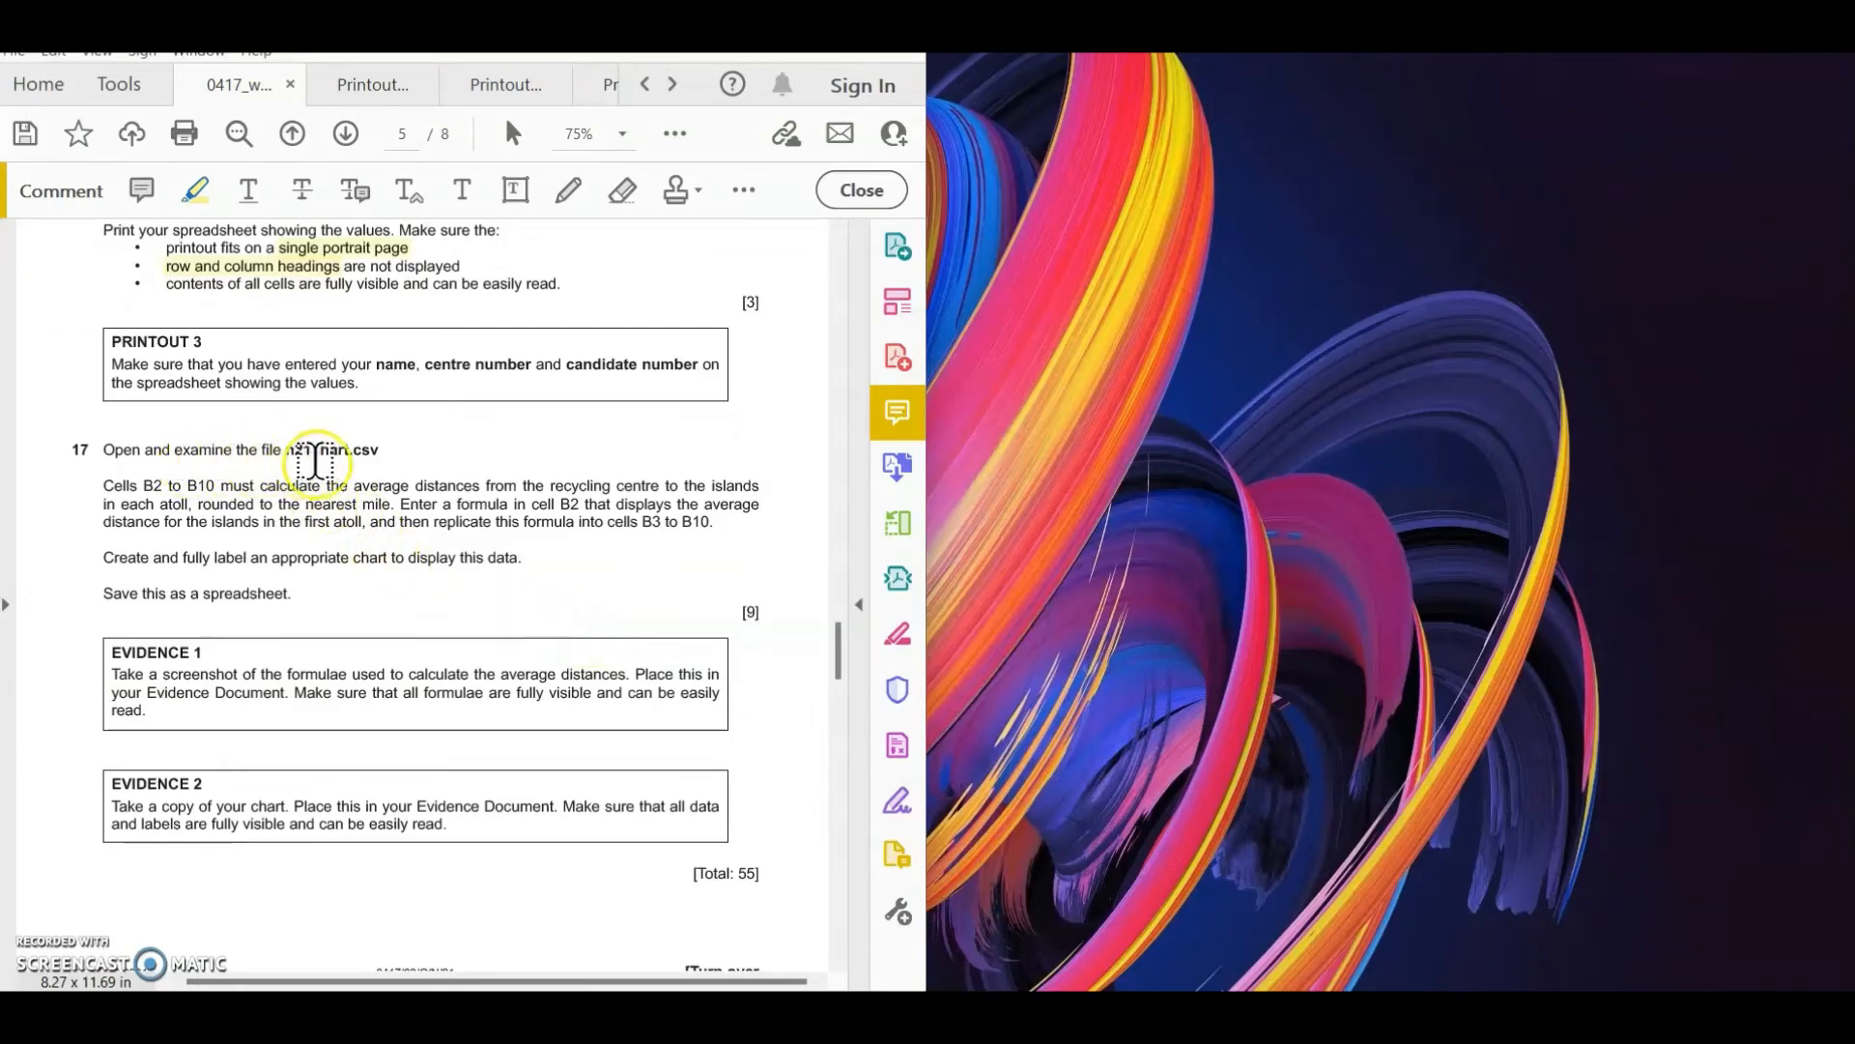
pyautogui.moveTo(288, 449); pyautogui.dragTo(380, 450)
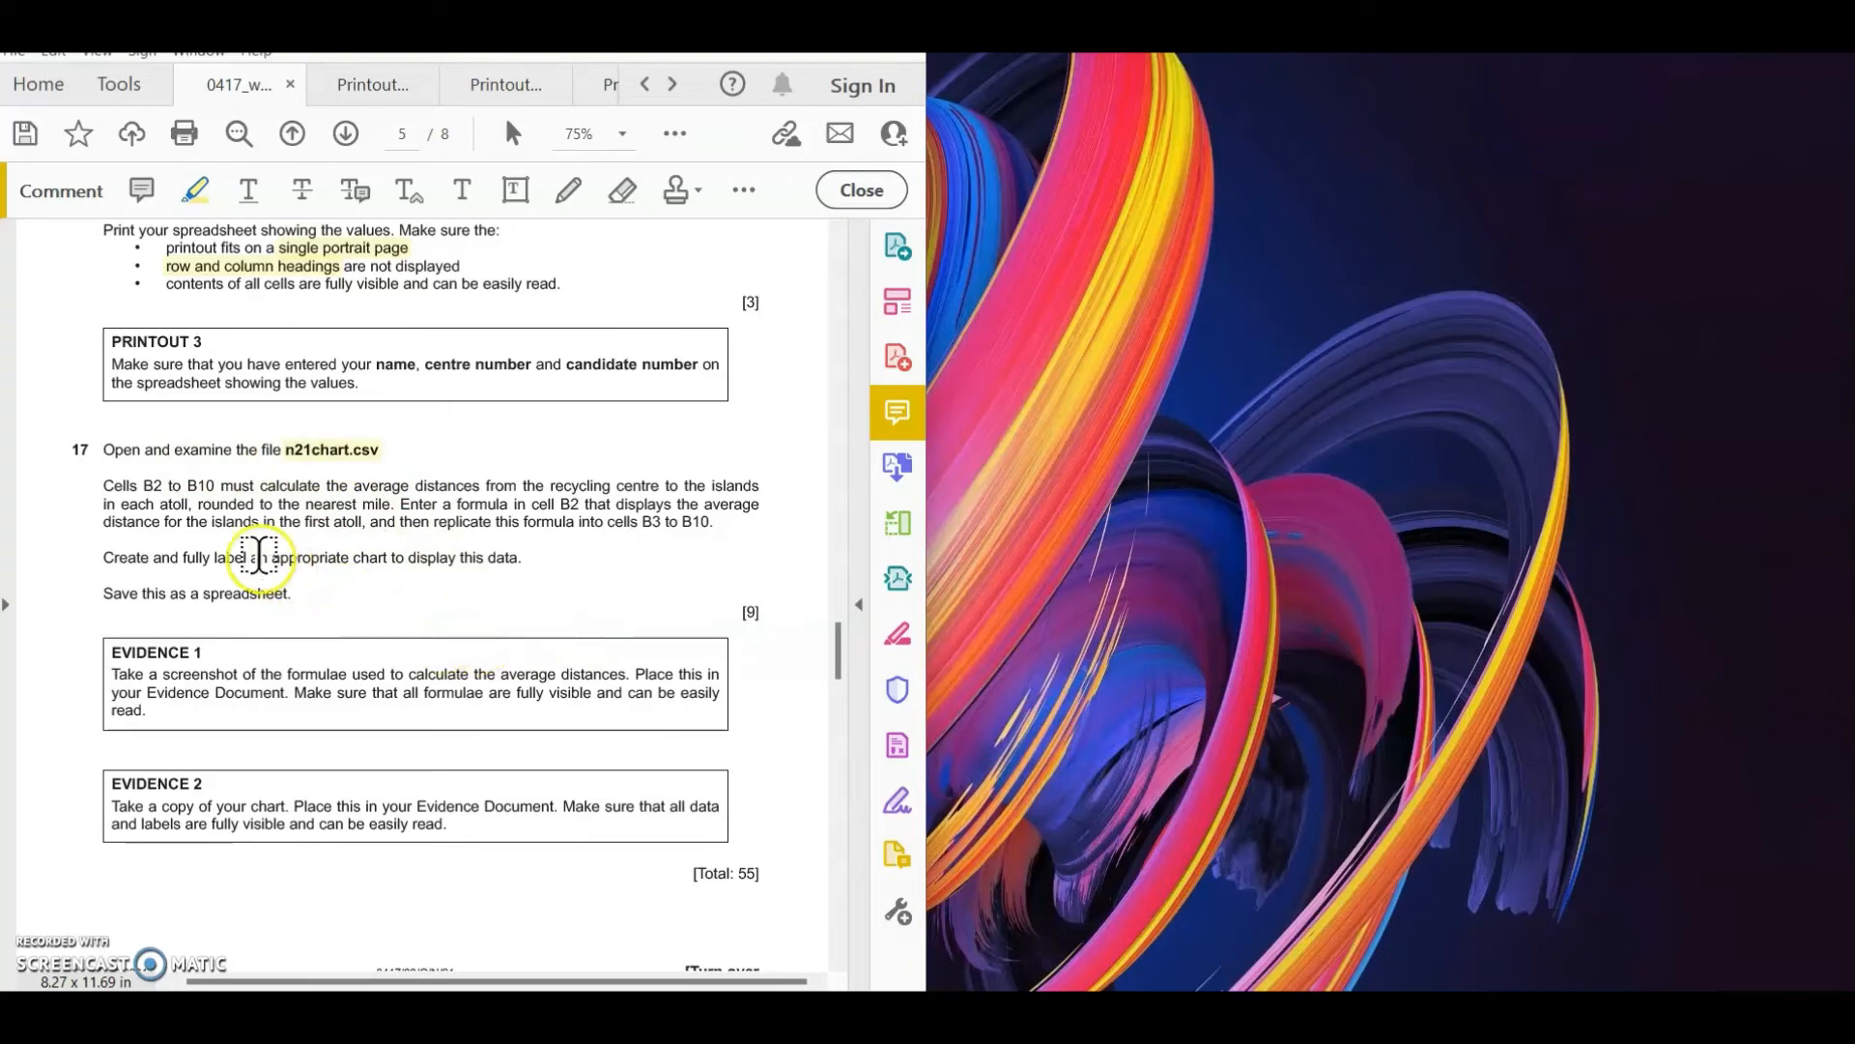
pyautogui.moveTo(874, 1013)
pyautogui.click(873, 913)
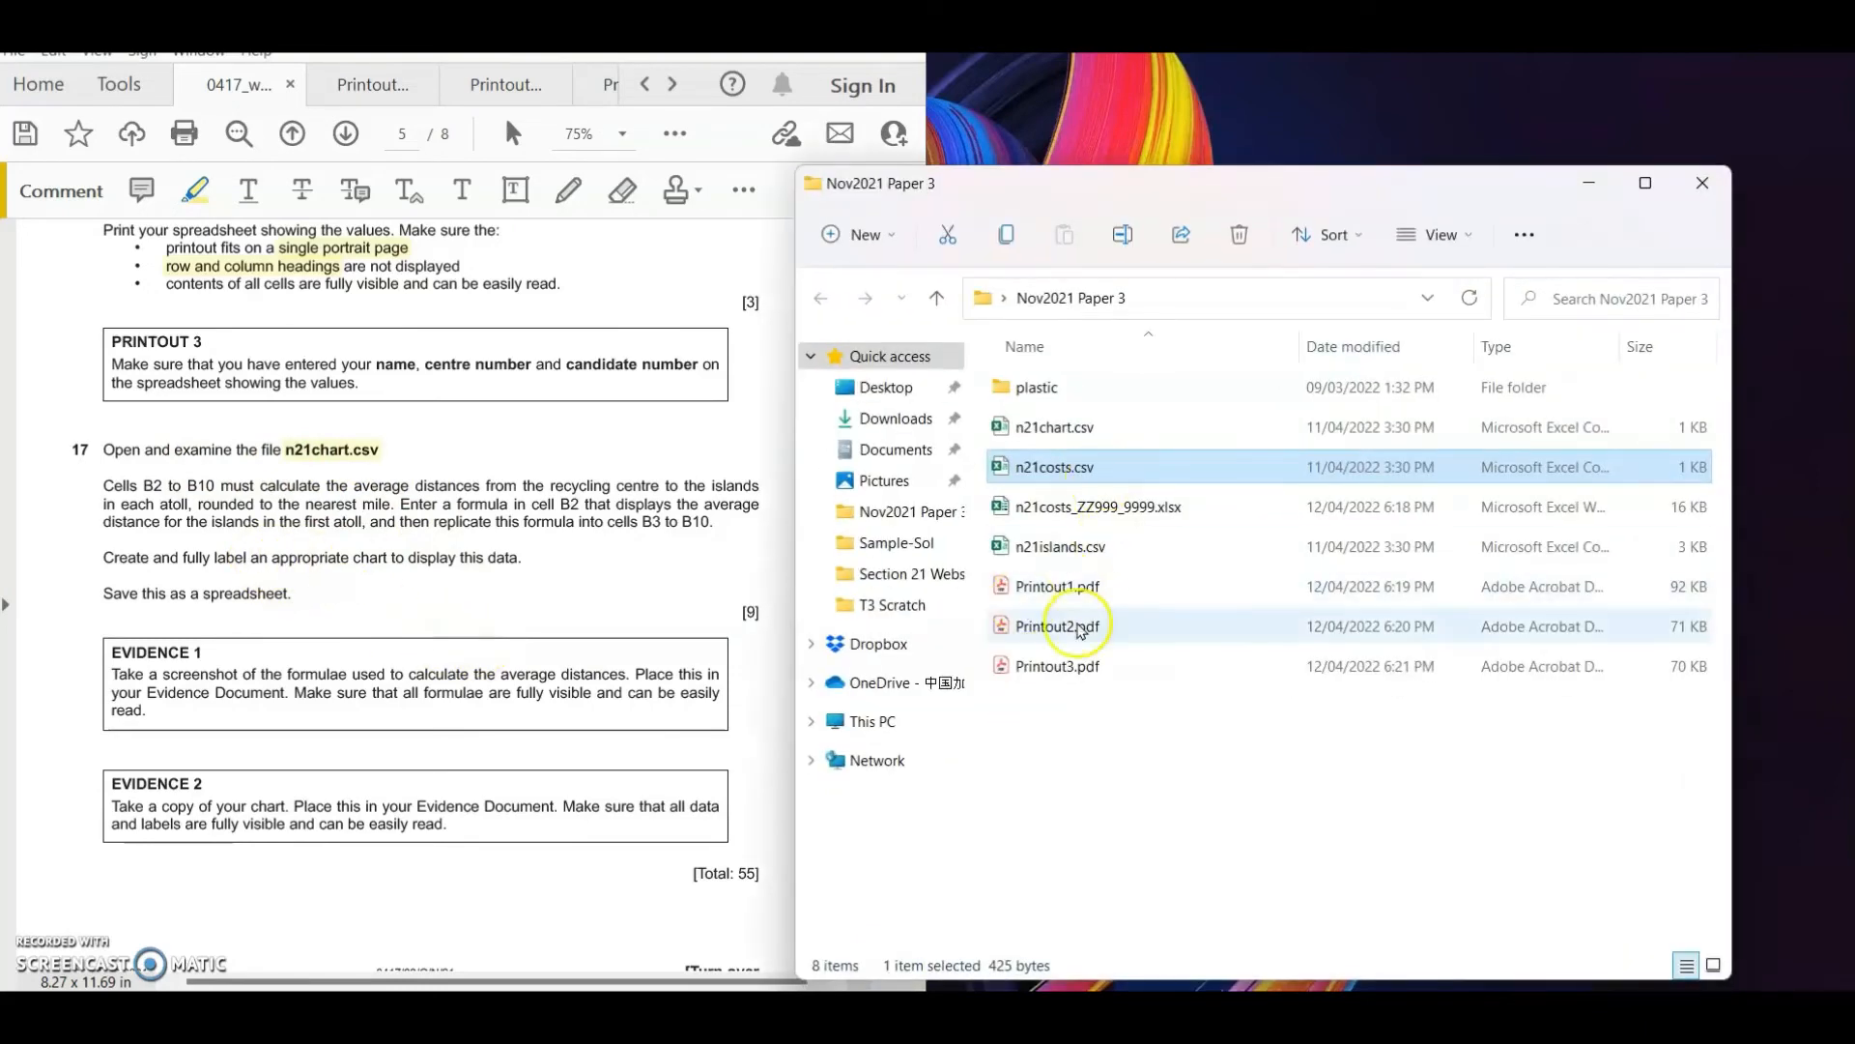
pyautogui.doubleClick(1087, 436)
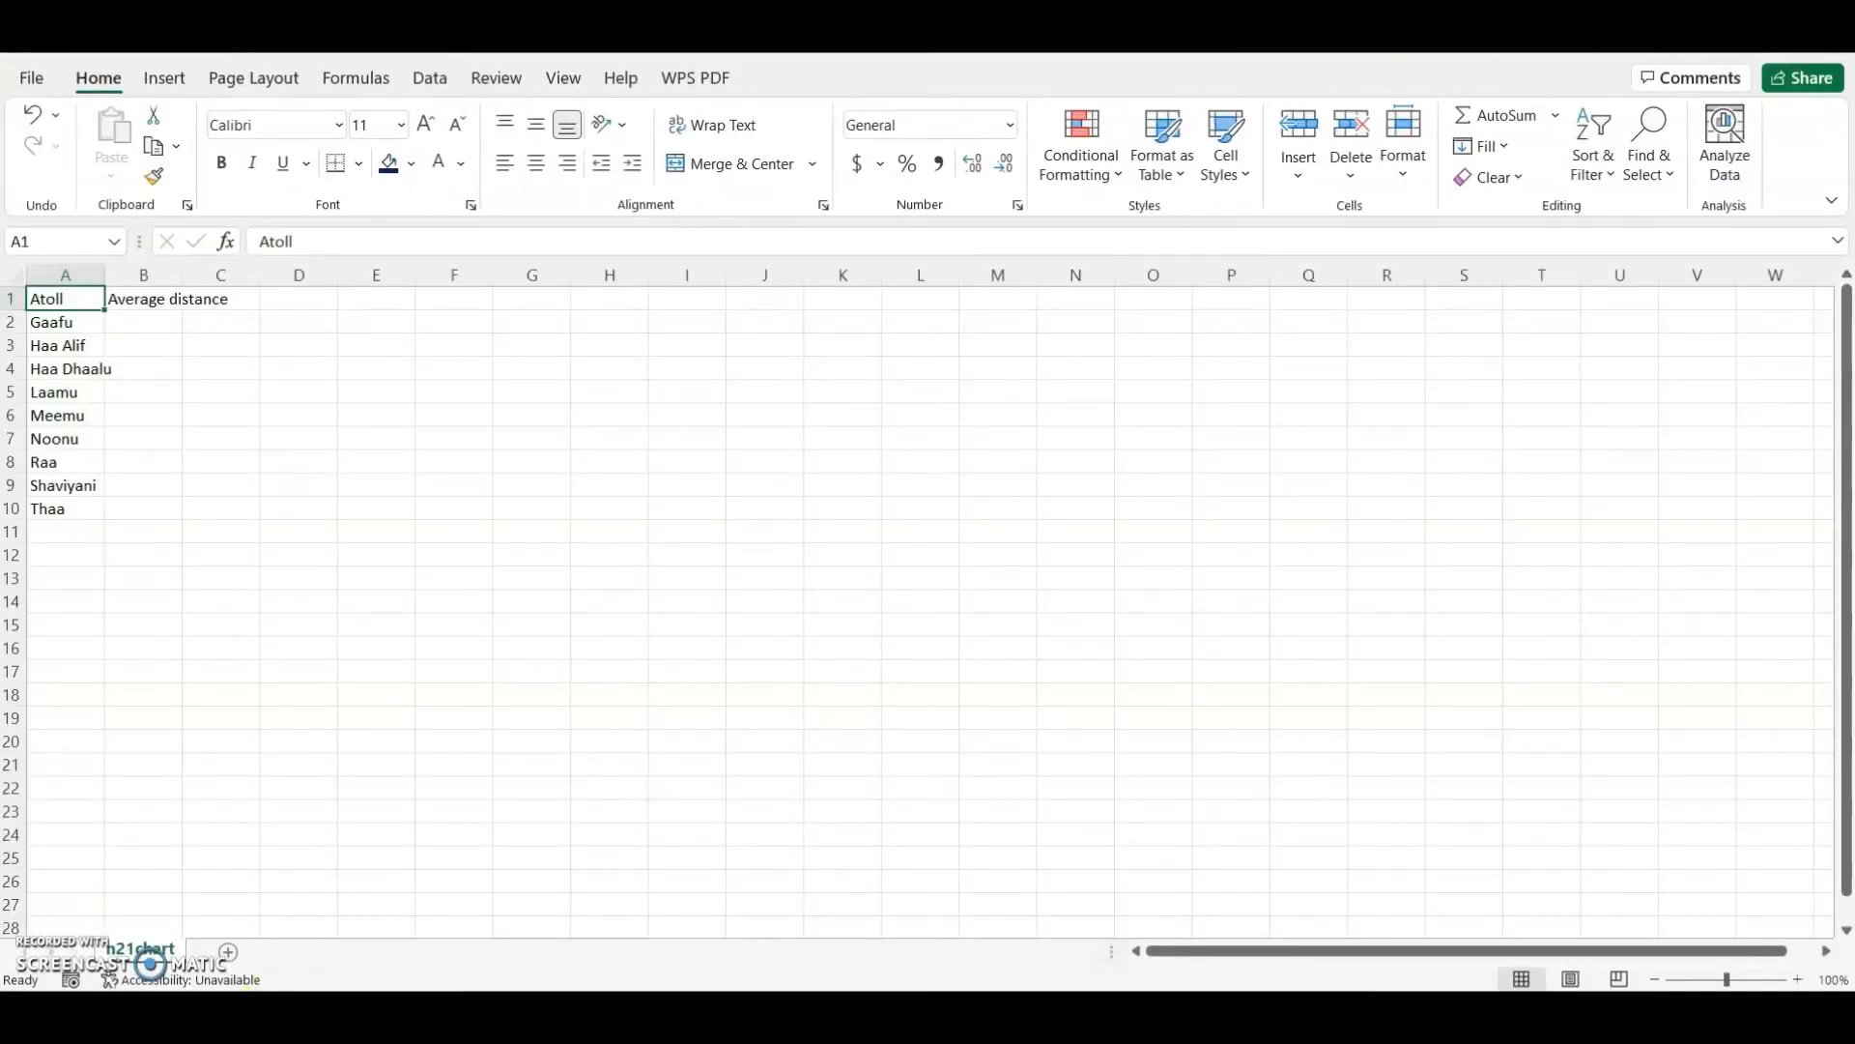
# - Bring up the exam paper PDF and arrange the n21chart workbook side by side with it
pyautogui.click(285, 978)
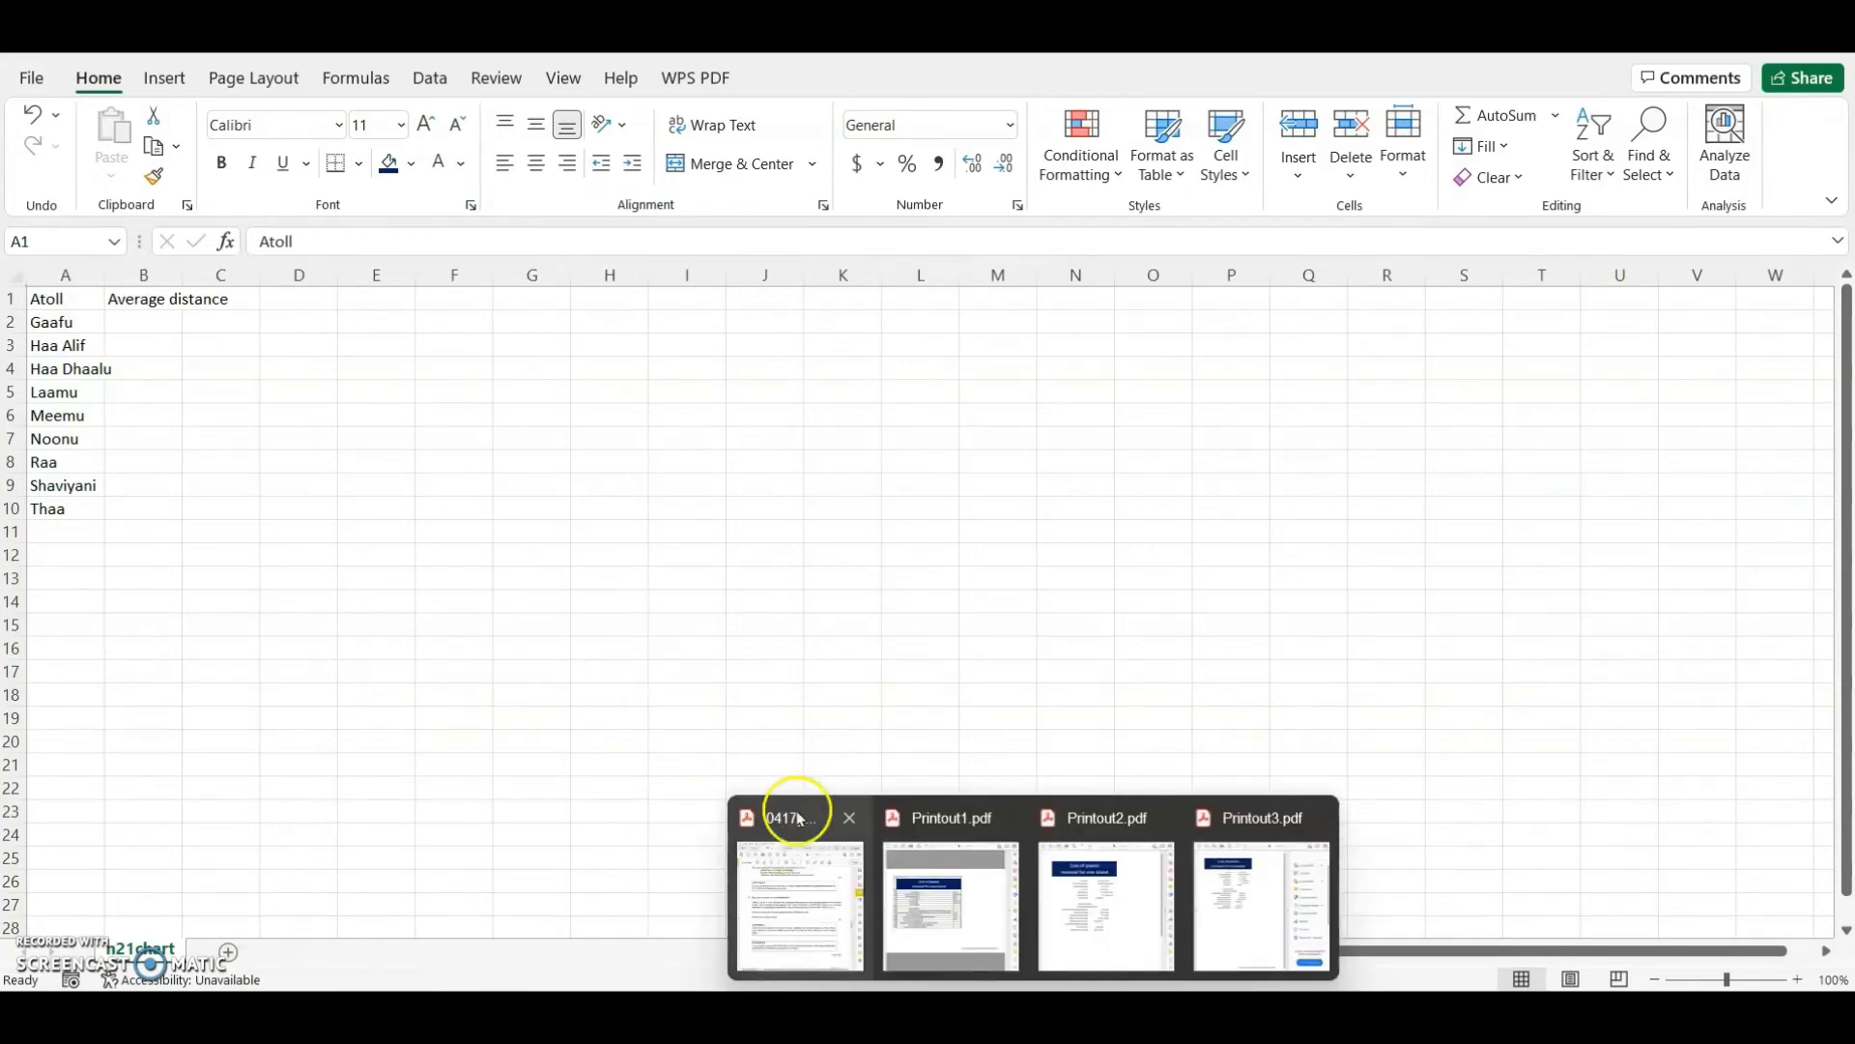
pyautogui.click(780, 870)
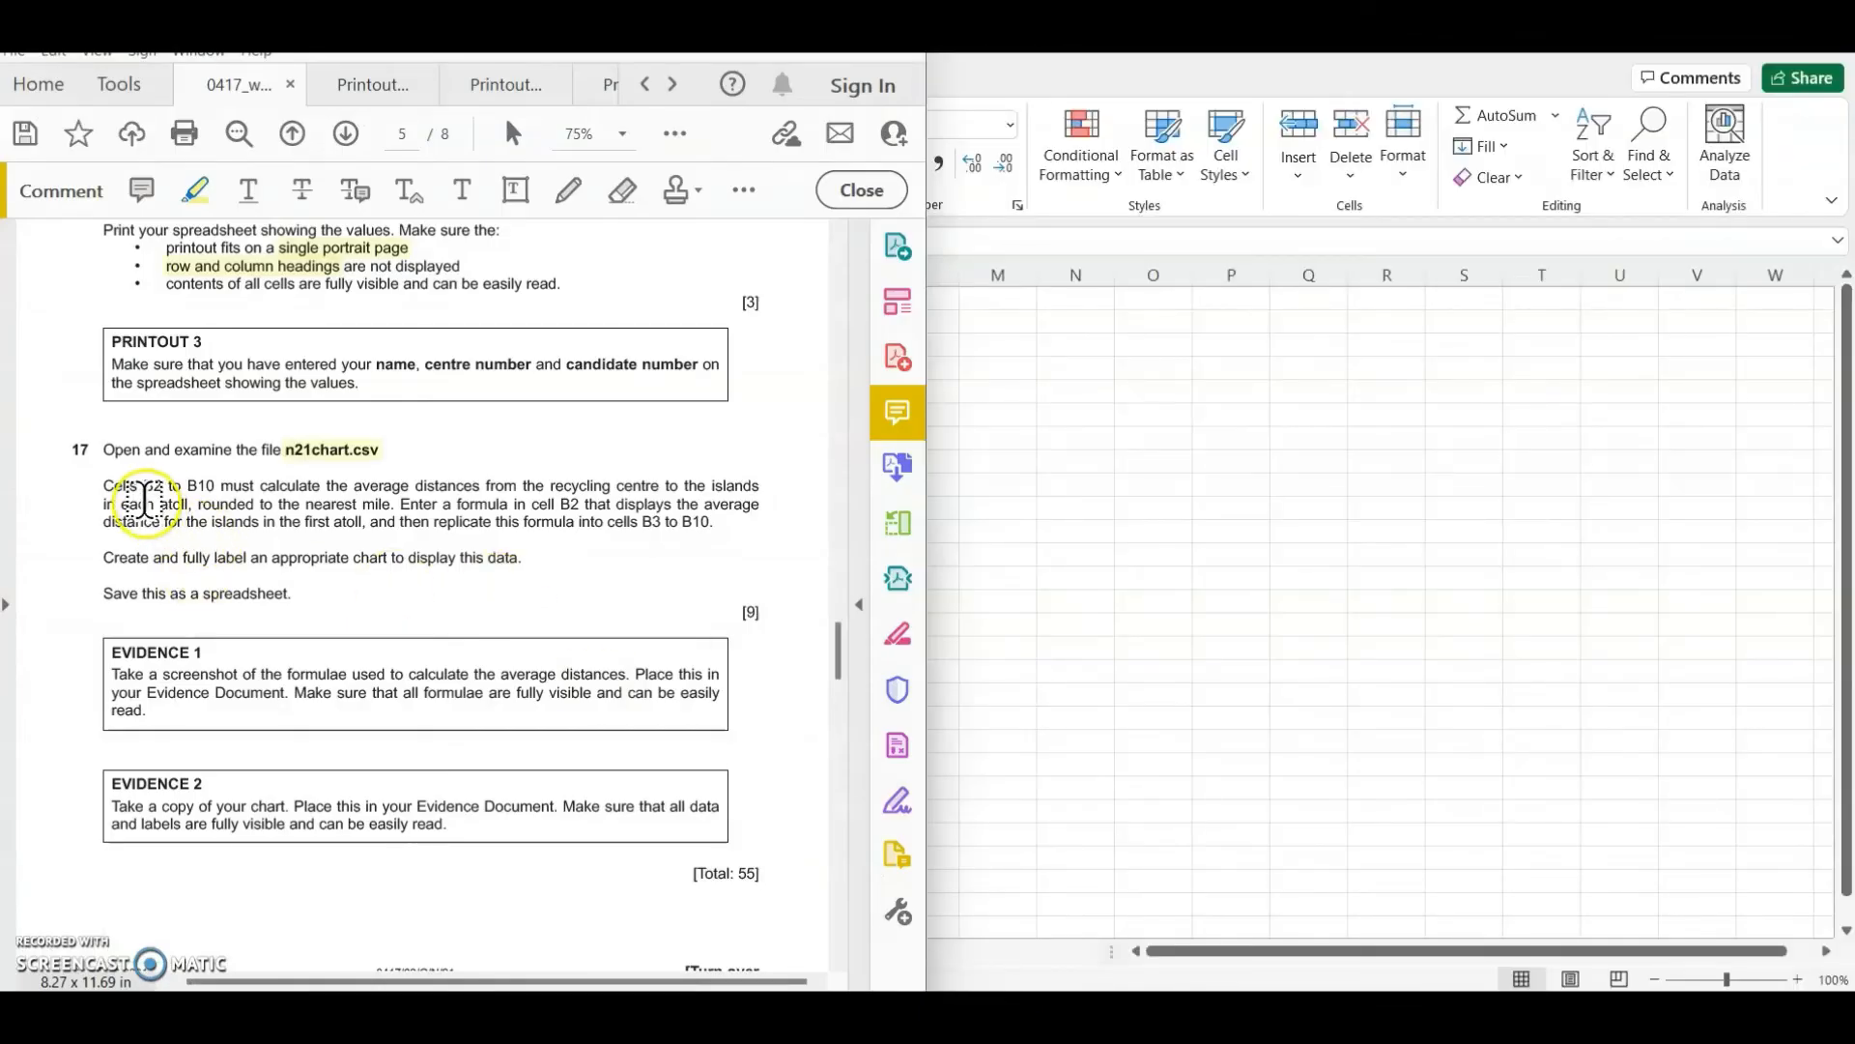
pyautogui.click(1089, 481)
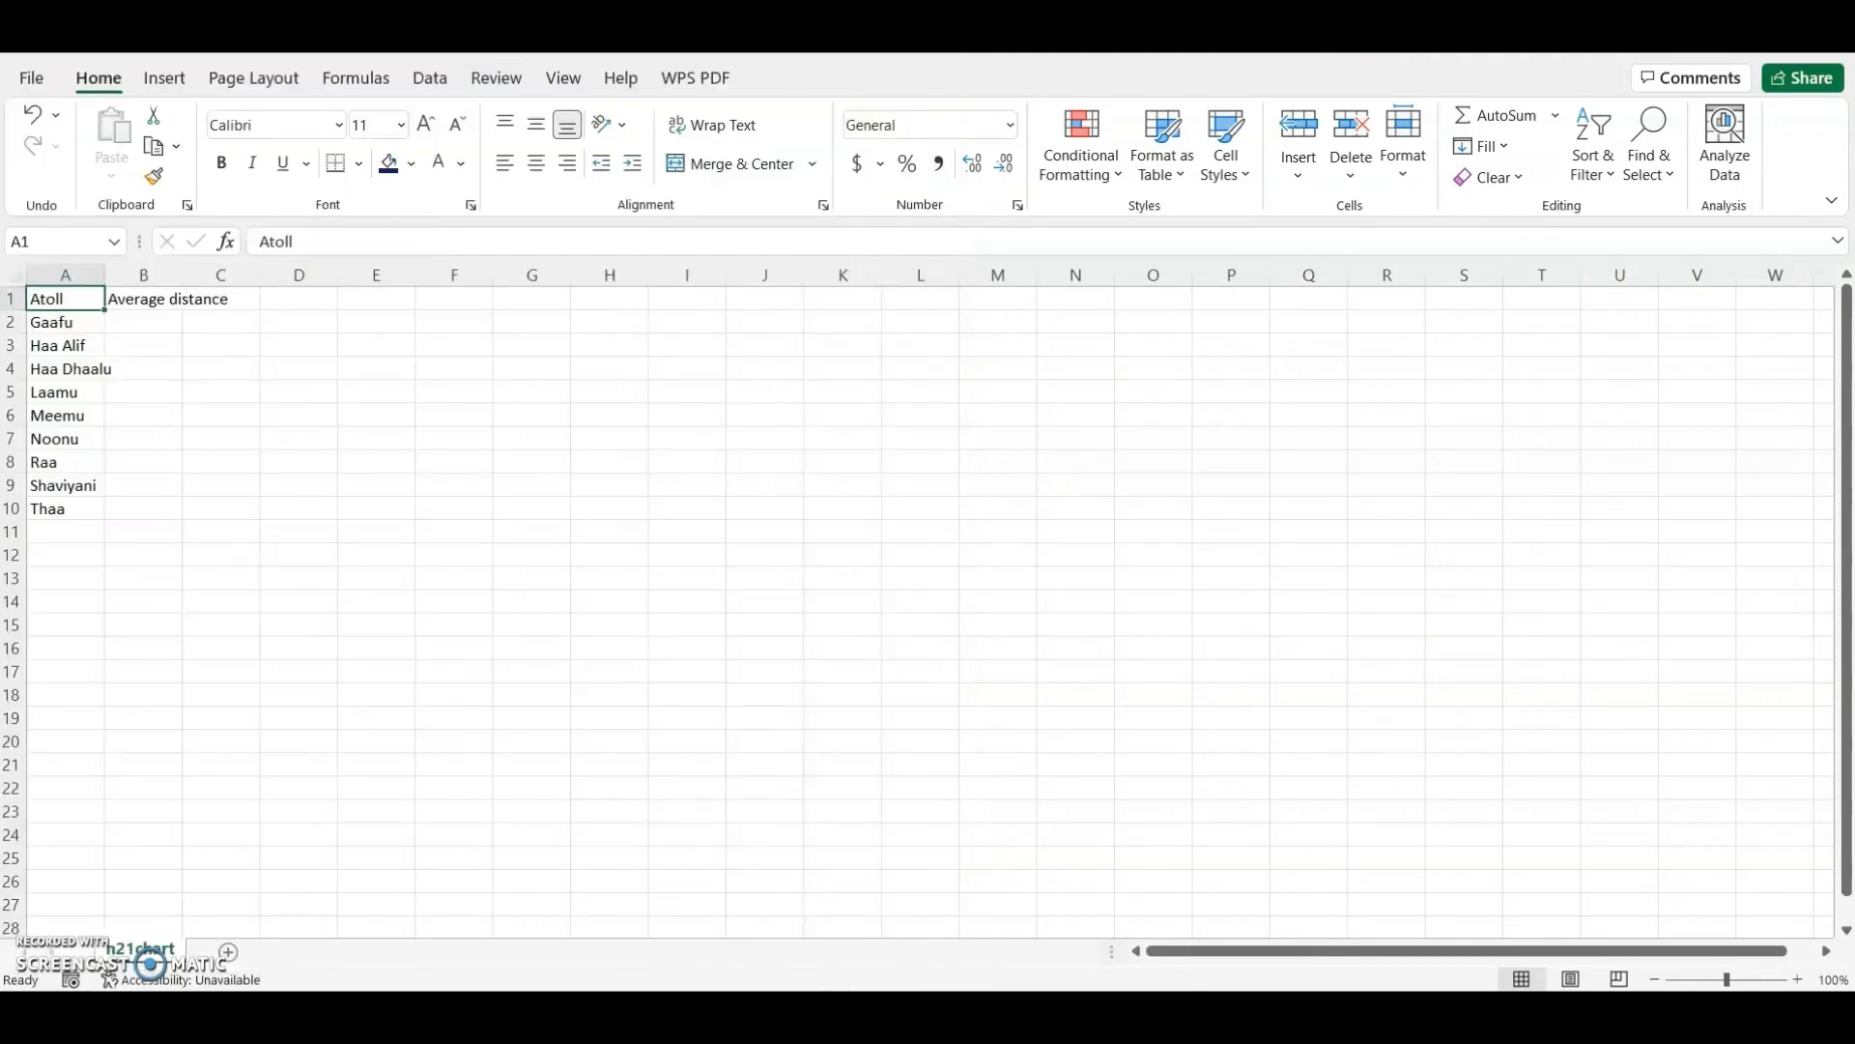
pyautogui.moveTo(591, 50); pyautogui.dragTo(591, 73)
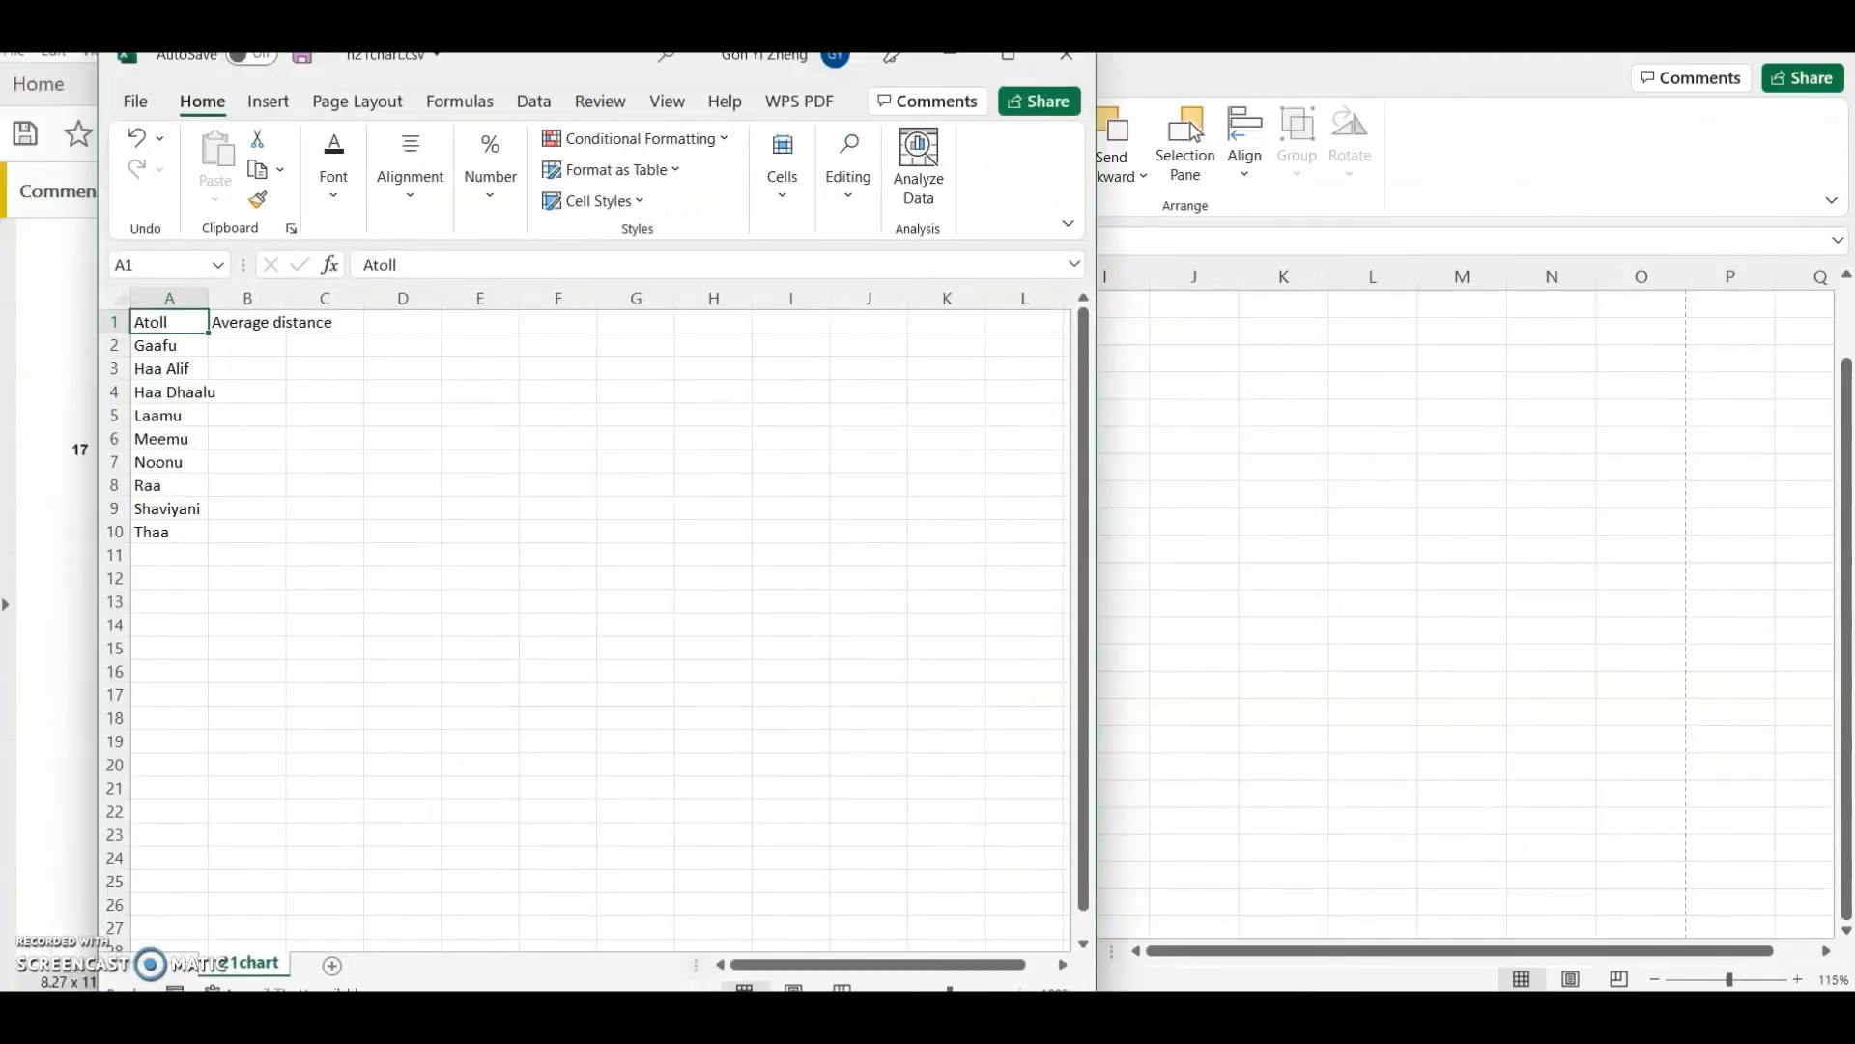
pyautogui.press('super+Right')
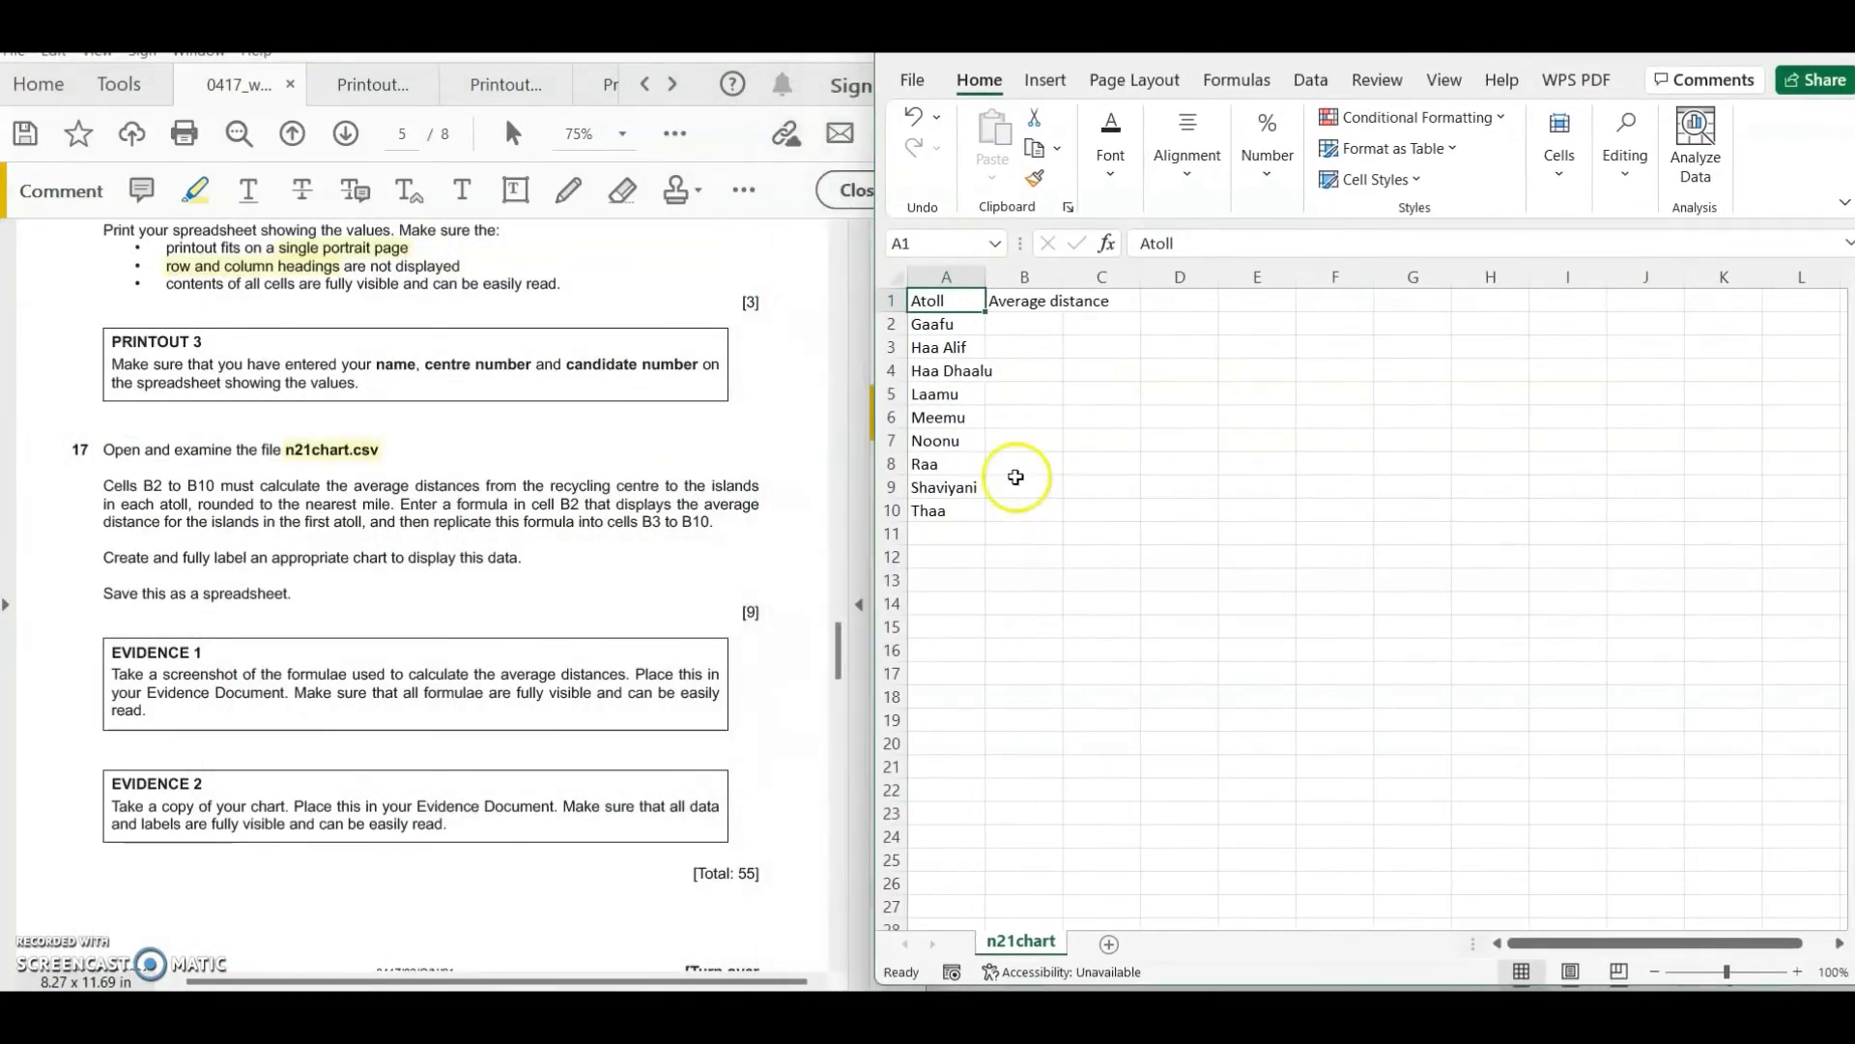
# - Fit the widths of columns A to C to their contents and enlarge the n21chart sheet view to 175%
pyautogui.moveTo(956, 275); pyautogui.dragTo(1134, 263)
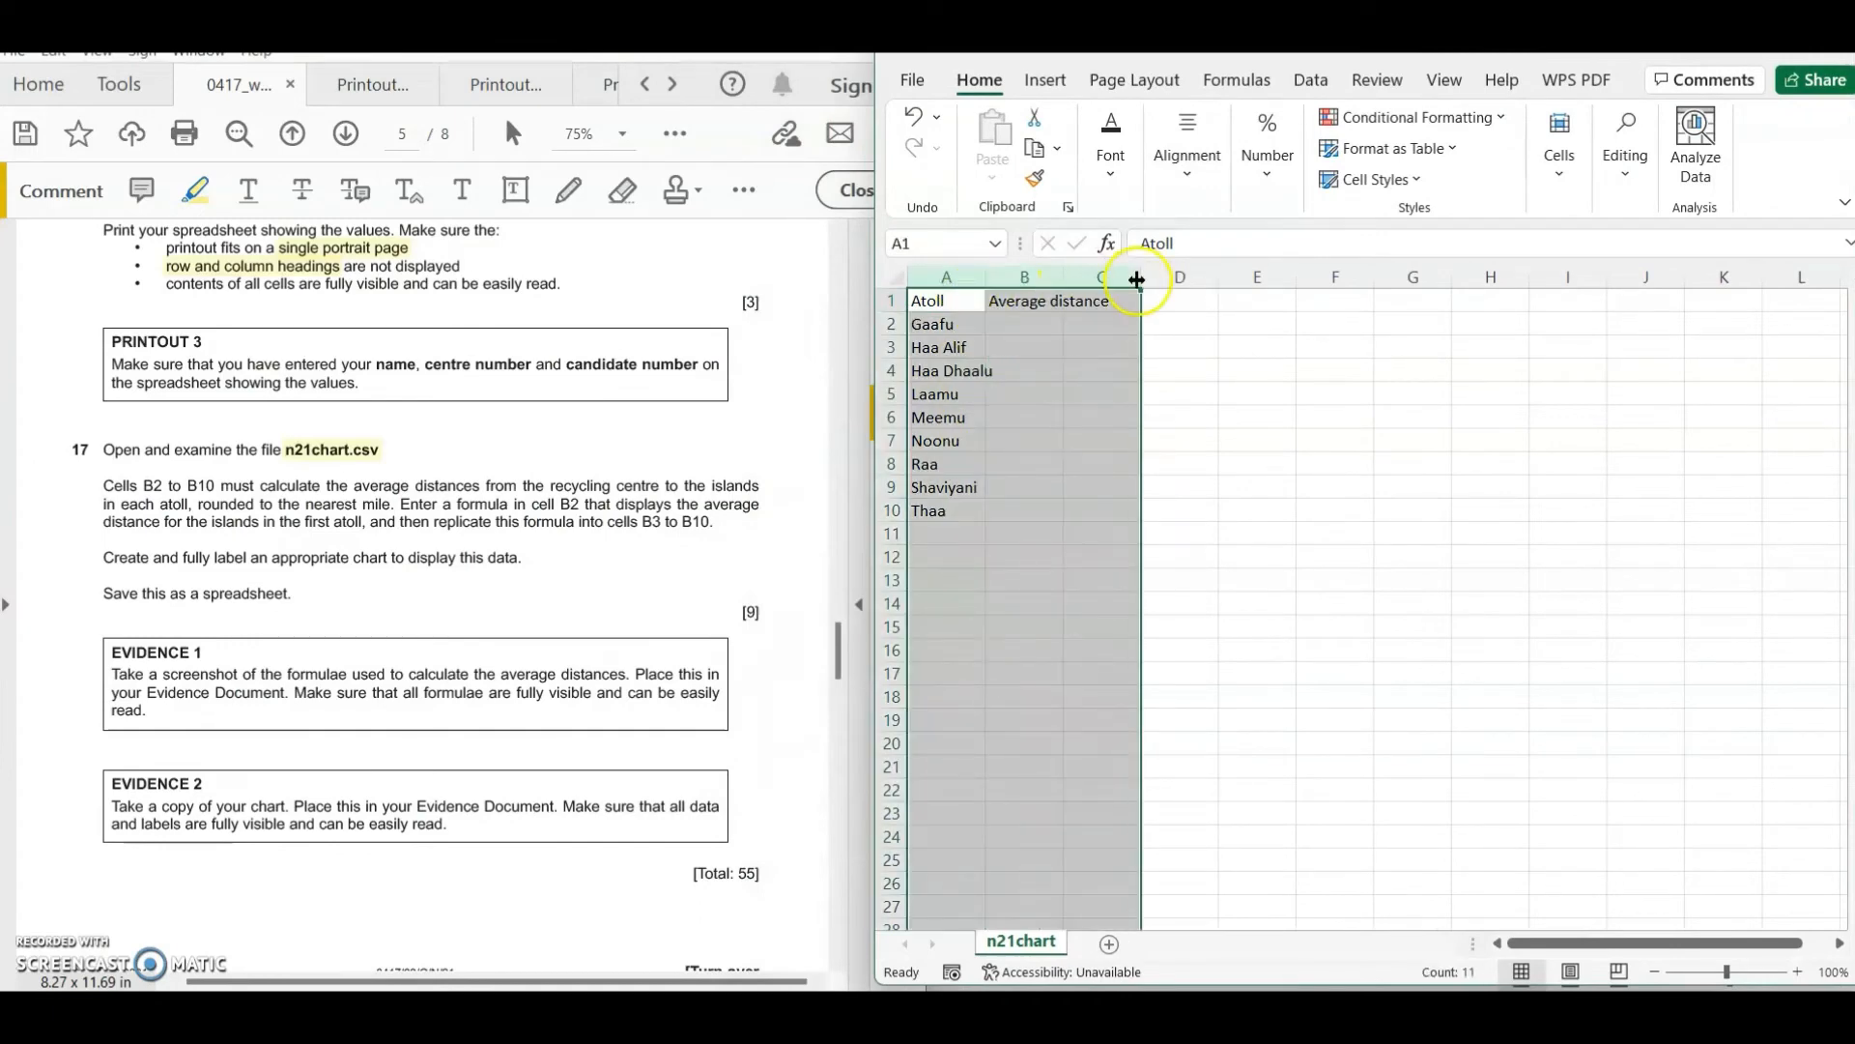
pyautogui.doubleClick(1137, 279)
pyautogui.click(1183, 401)
pyautogui.keyDown('ctrl'); pyautogui.scroll(5, 1297, 665); pyautogui.keyUp('ctrl')
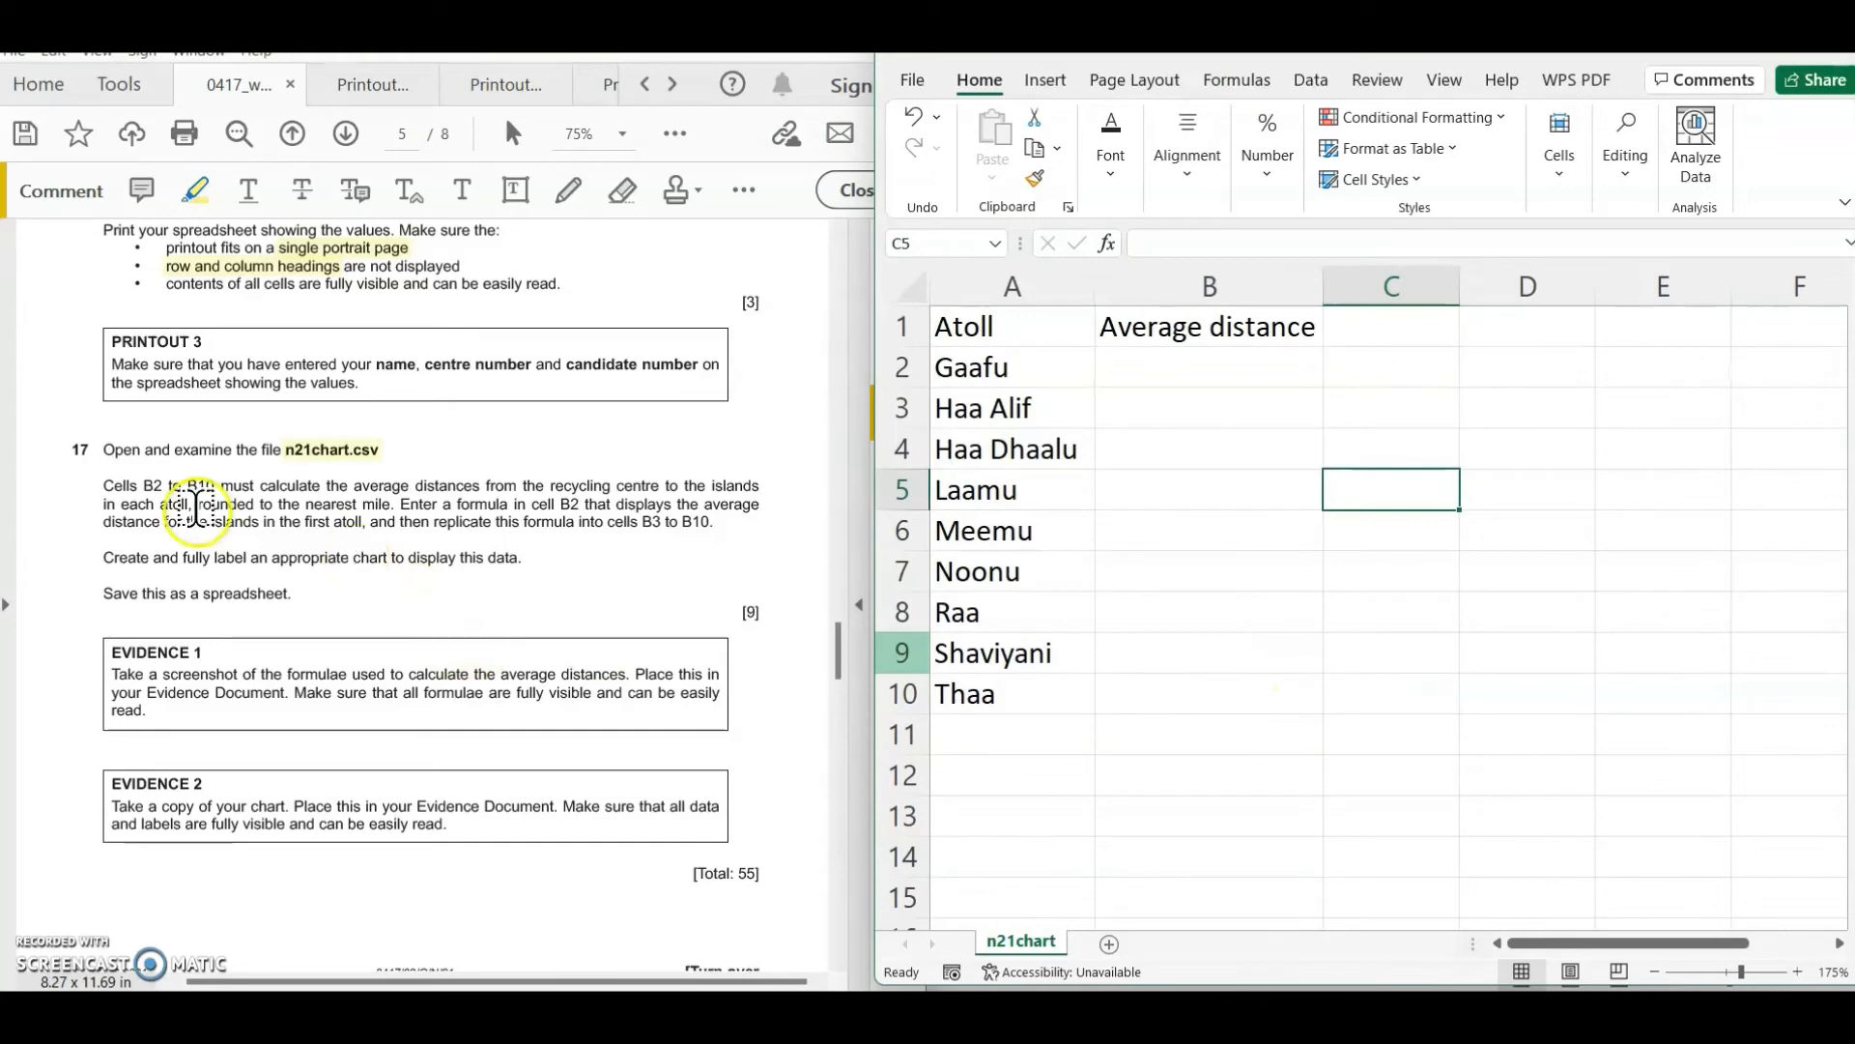
# - Highlight the question 17 key phrases "B2 to B10", "average distances", "rounded to the nearest mile", "cell B2" and "average" in the exam paper
pyautogui.moveTo(140, 484); pyautogui.dragTo(205, 484)
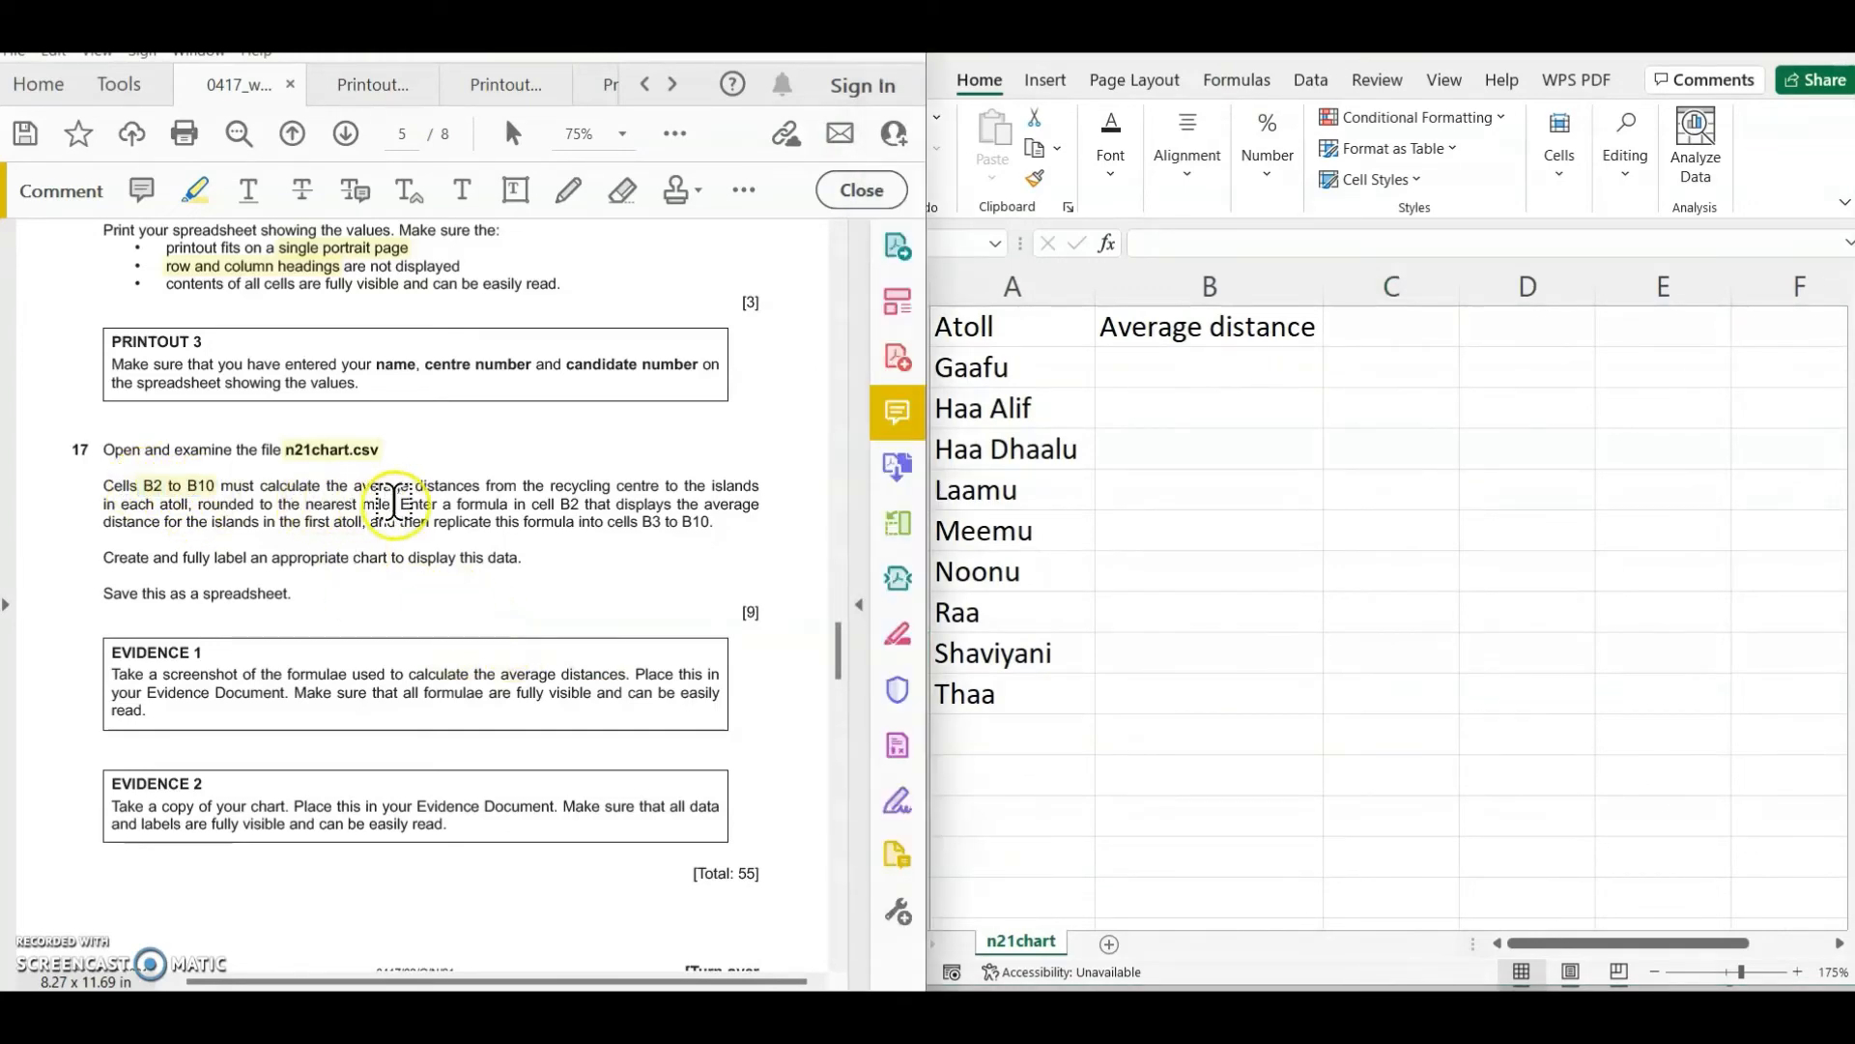
pyautogui.moveTo(357, 485); pyautogui.dragTo(480, 486)
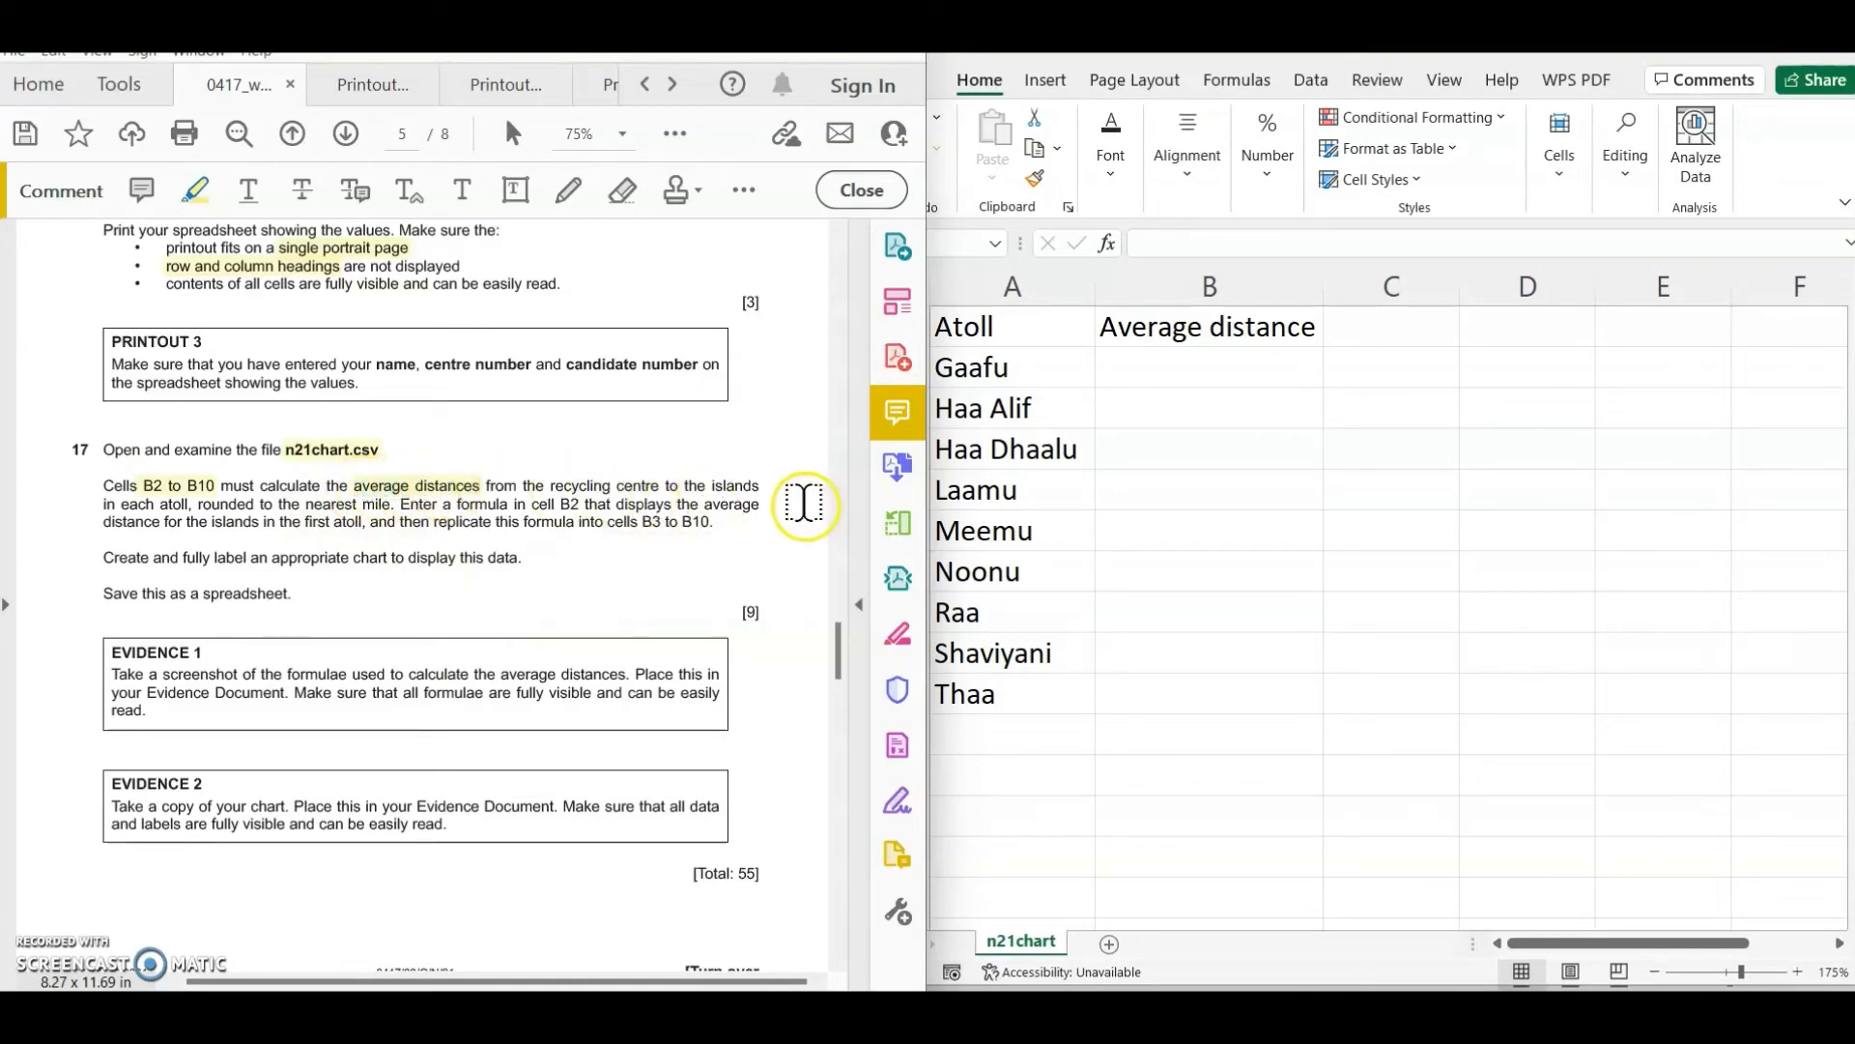
pyautogui.moveTo(143, 486); pyautogui.dragTo(314, 498)
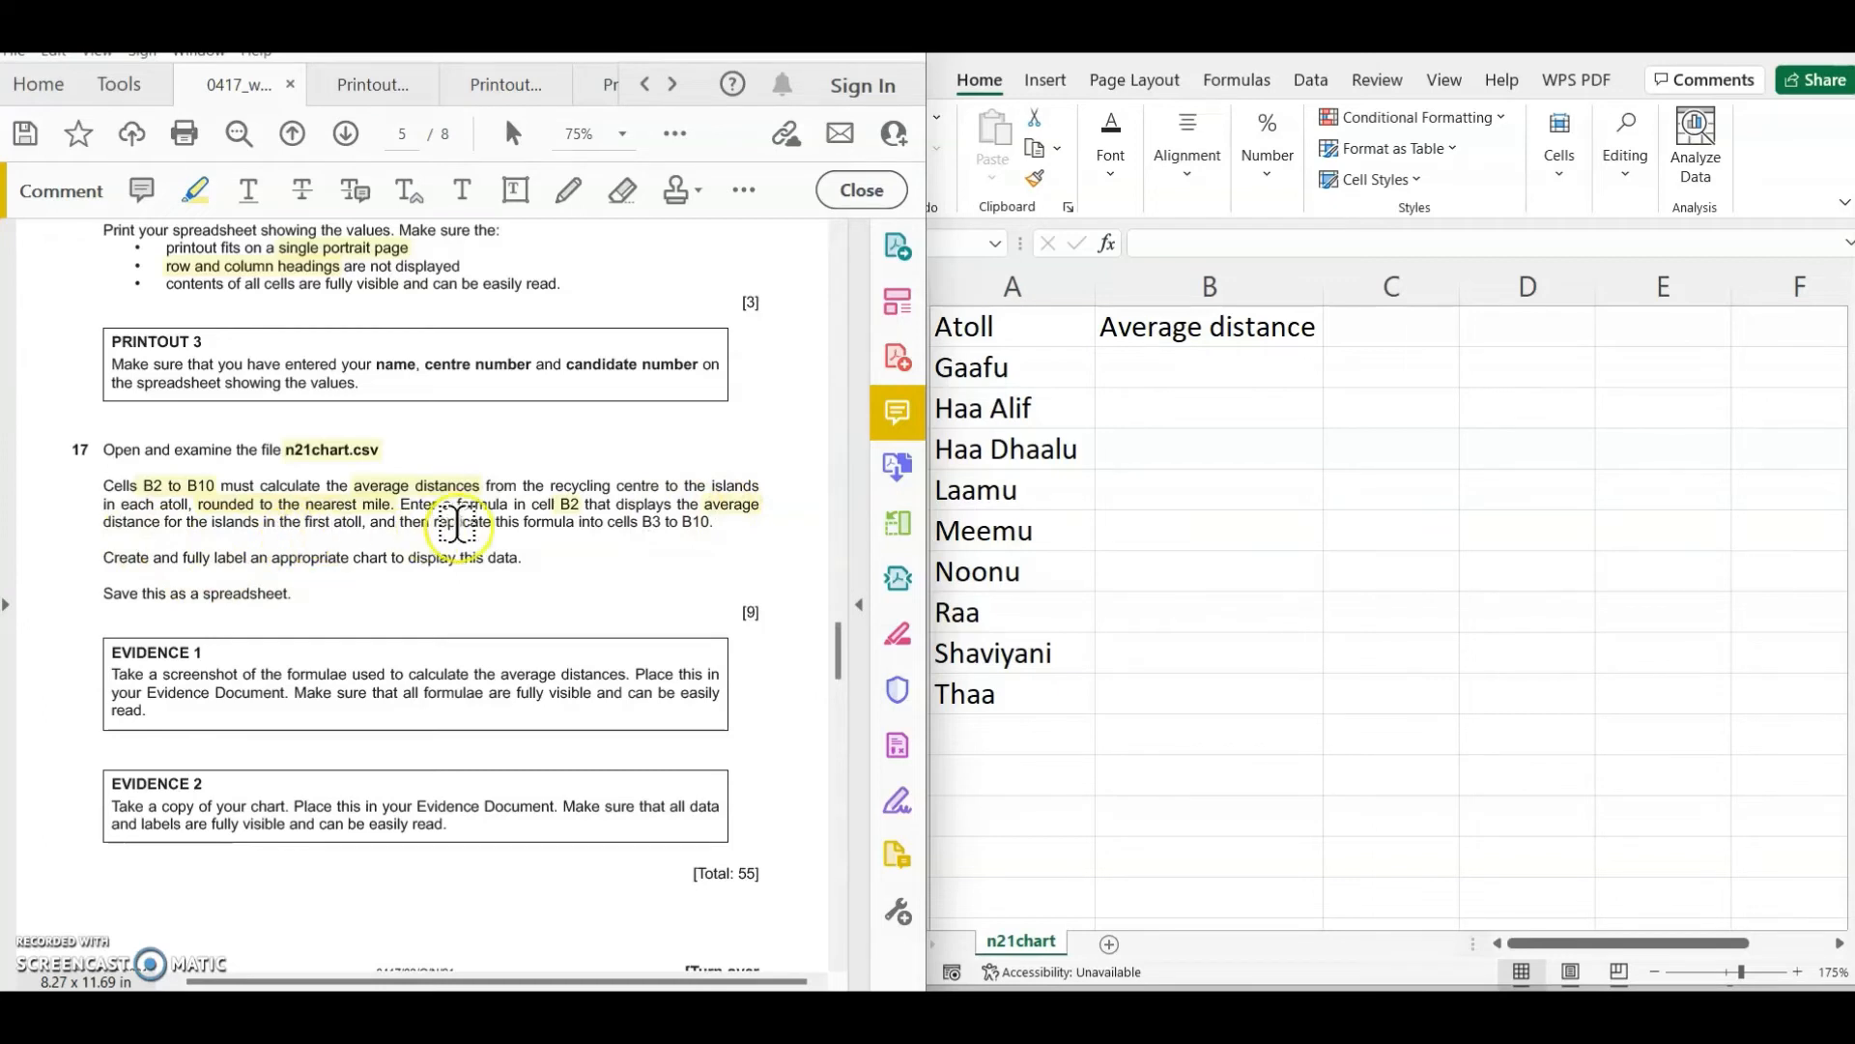
# - Place the n21islands workbook beside n21chart and select the Gaafu atoll entries in cells C2 to C6
pyautogui.click(1388, 488)
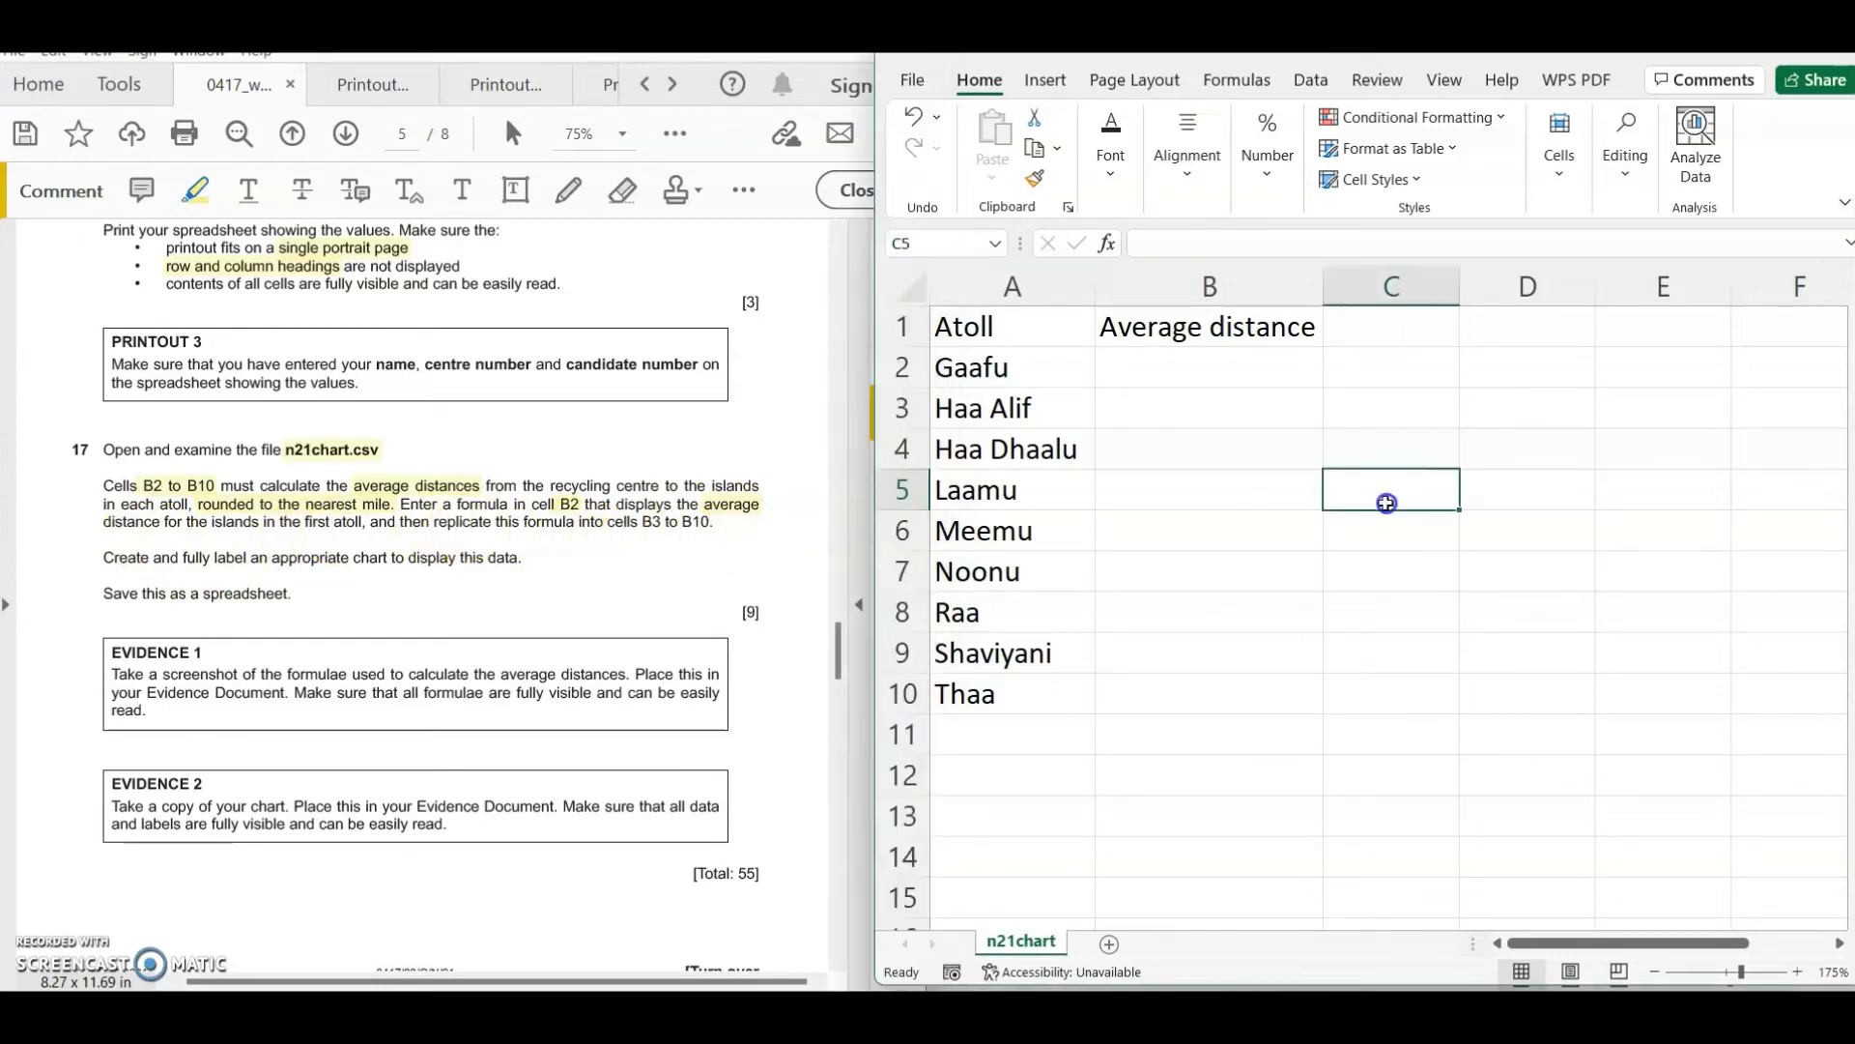
pyautogui.click(1240, 373)
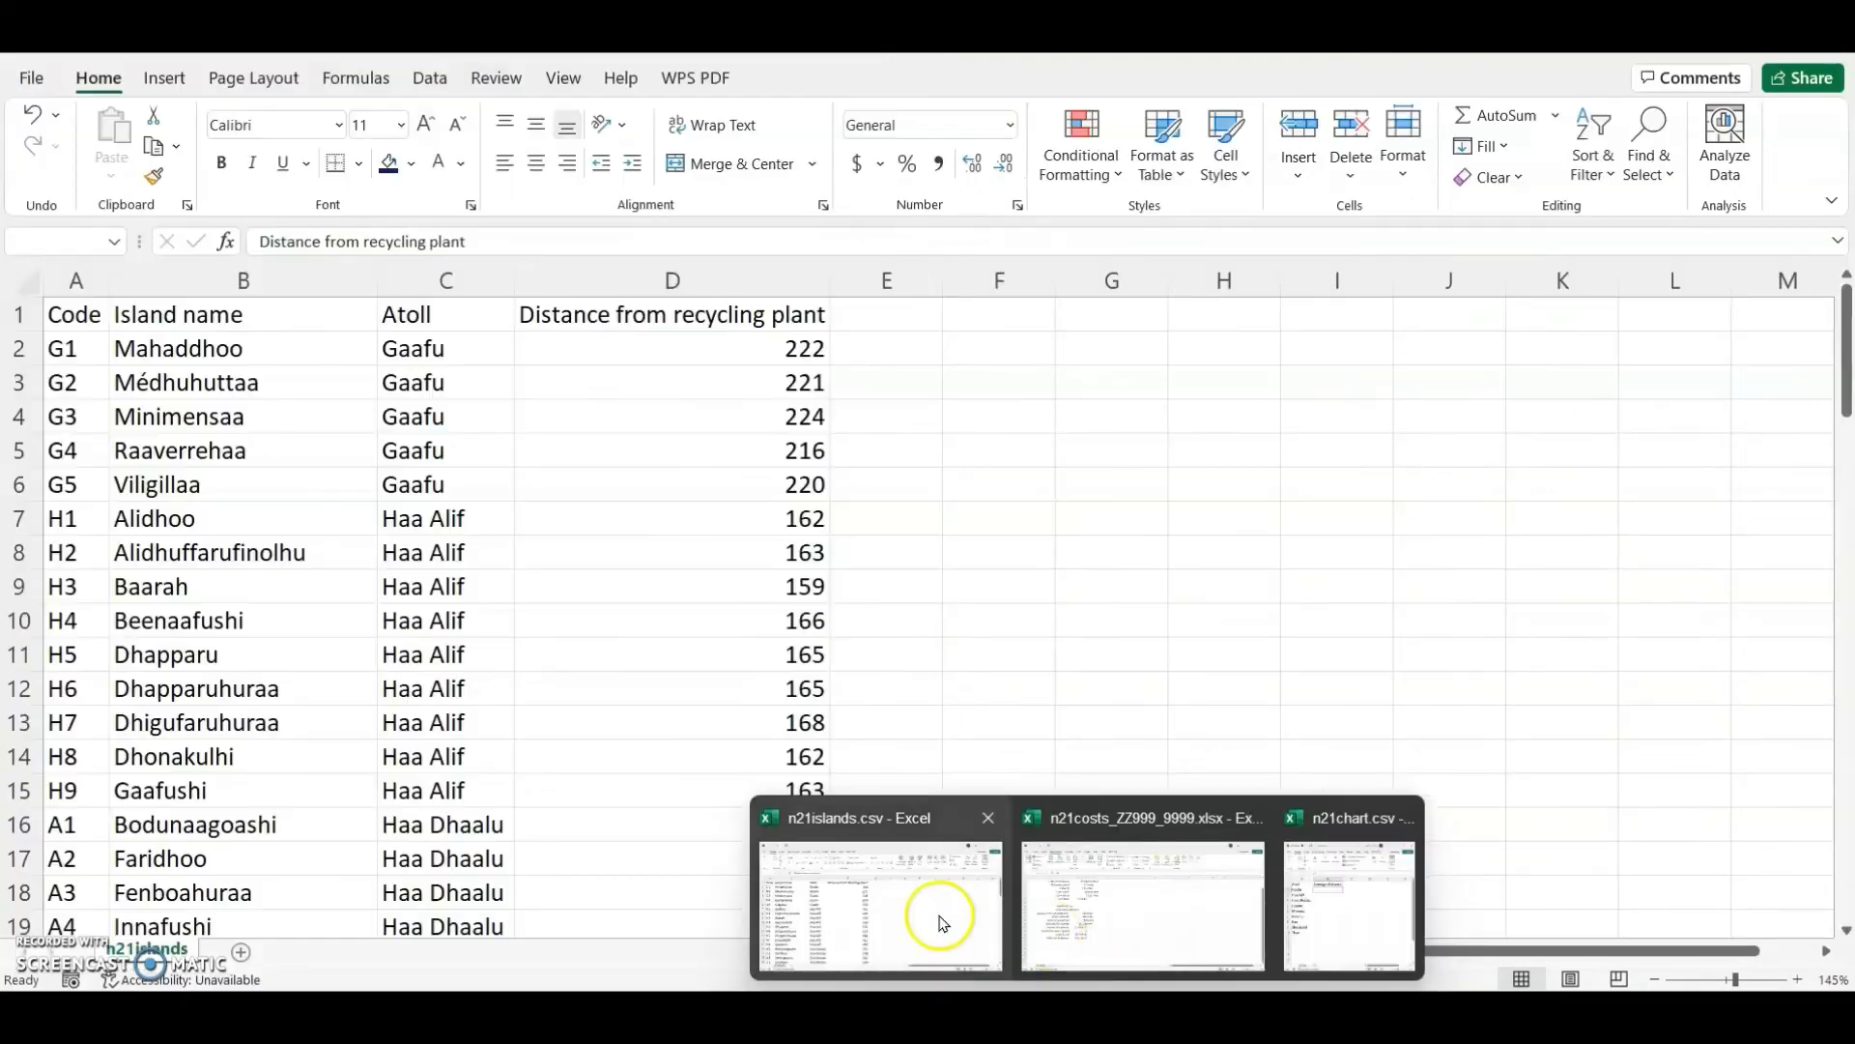
pyautogui.click(944, 919)
pyautogui.press('super+Left')
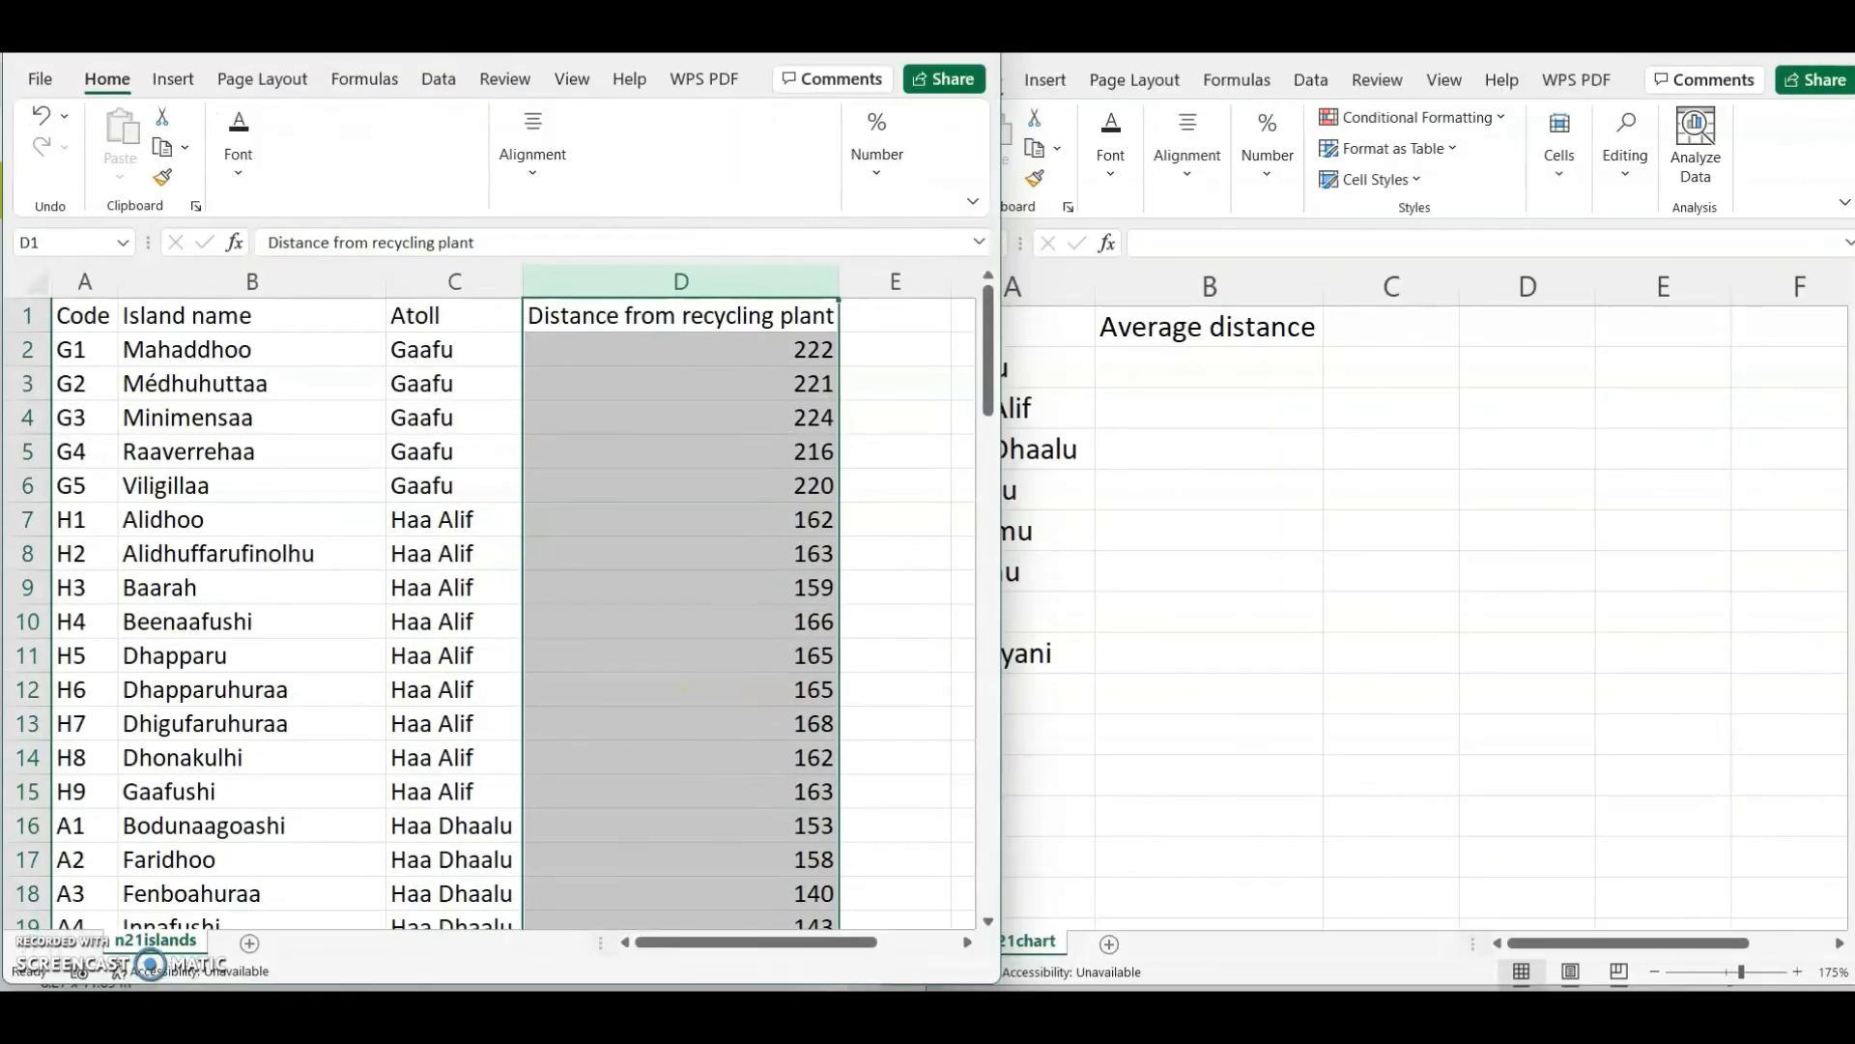
pyautogui.click(440, 349)
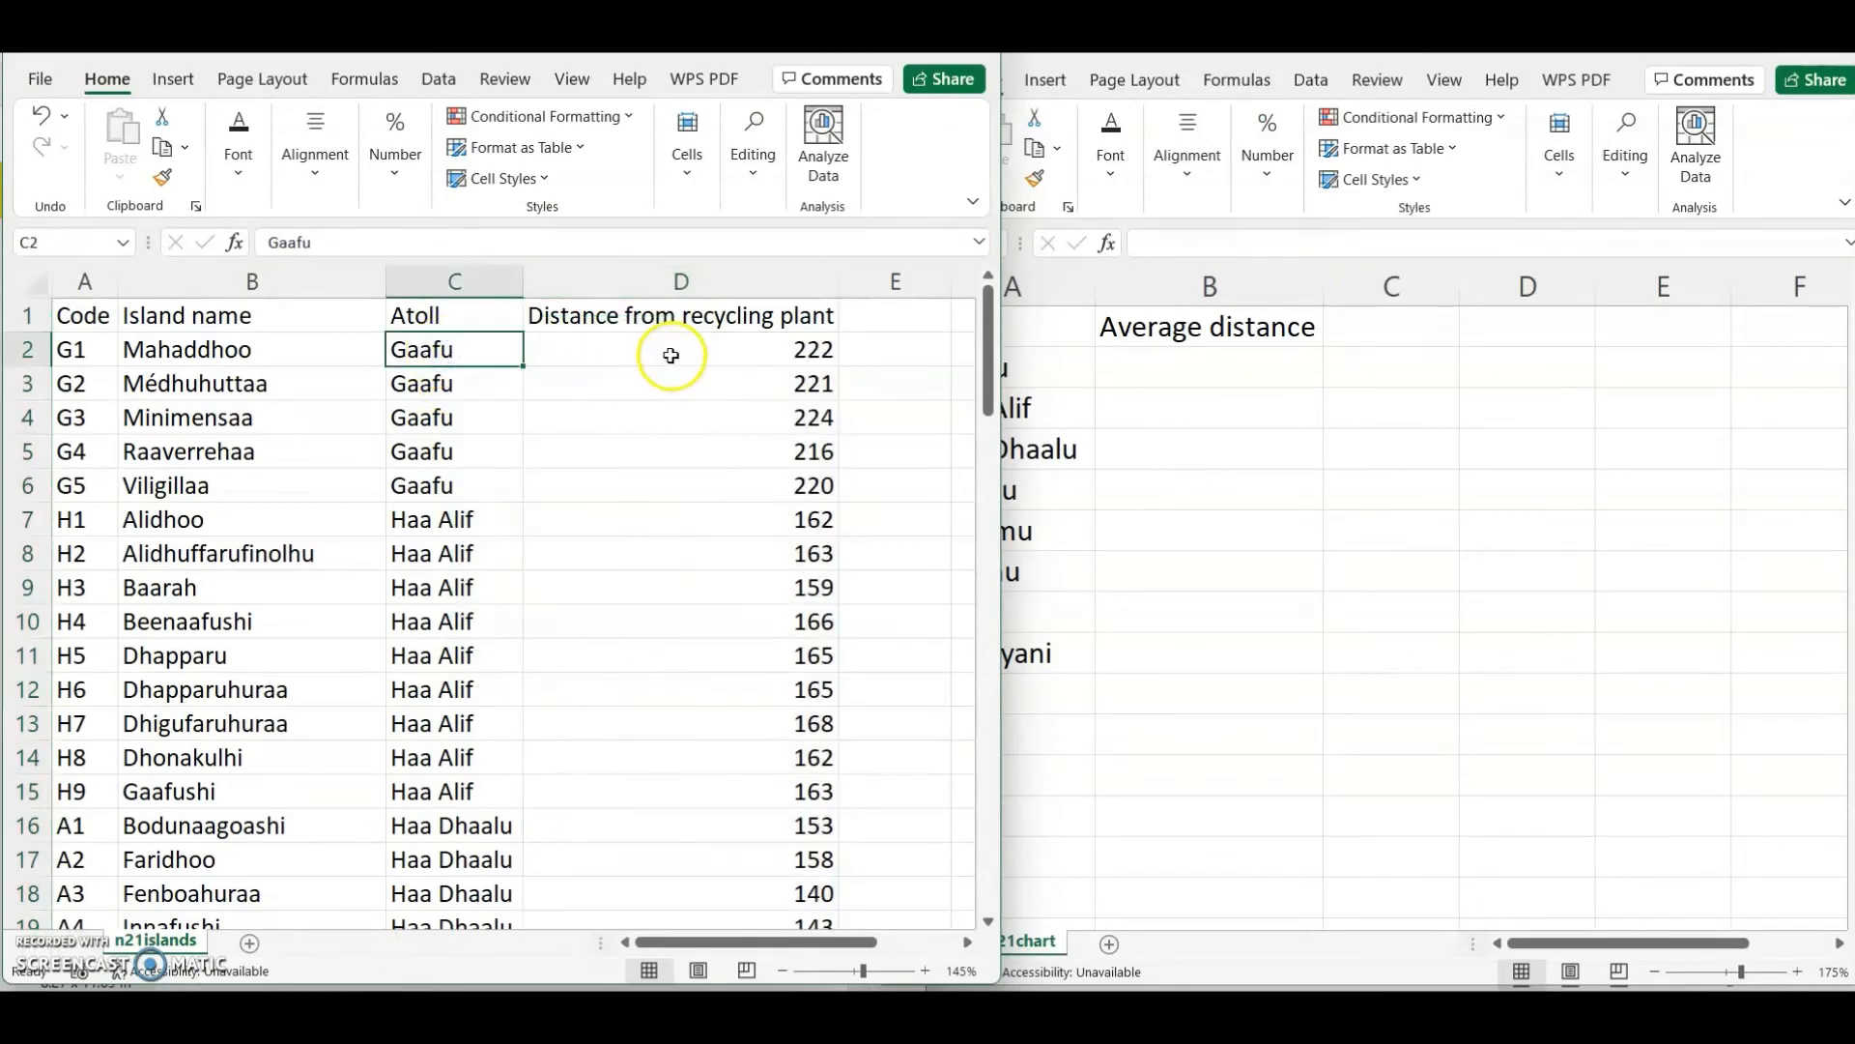
pyautogui.click(664, 359)
pyautogui.click(478, 356)
pyautogui.moveTo(478, 355); pyautogui.dragTo(476, 489)
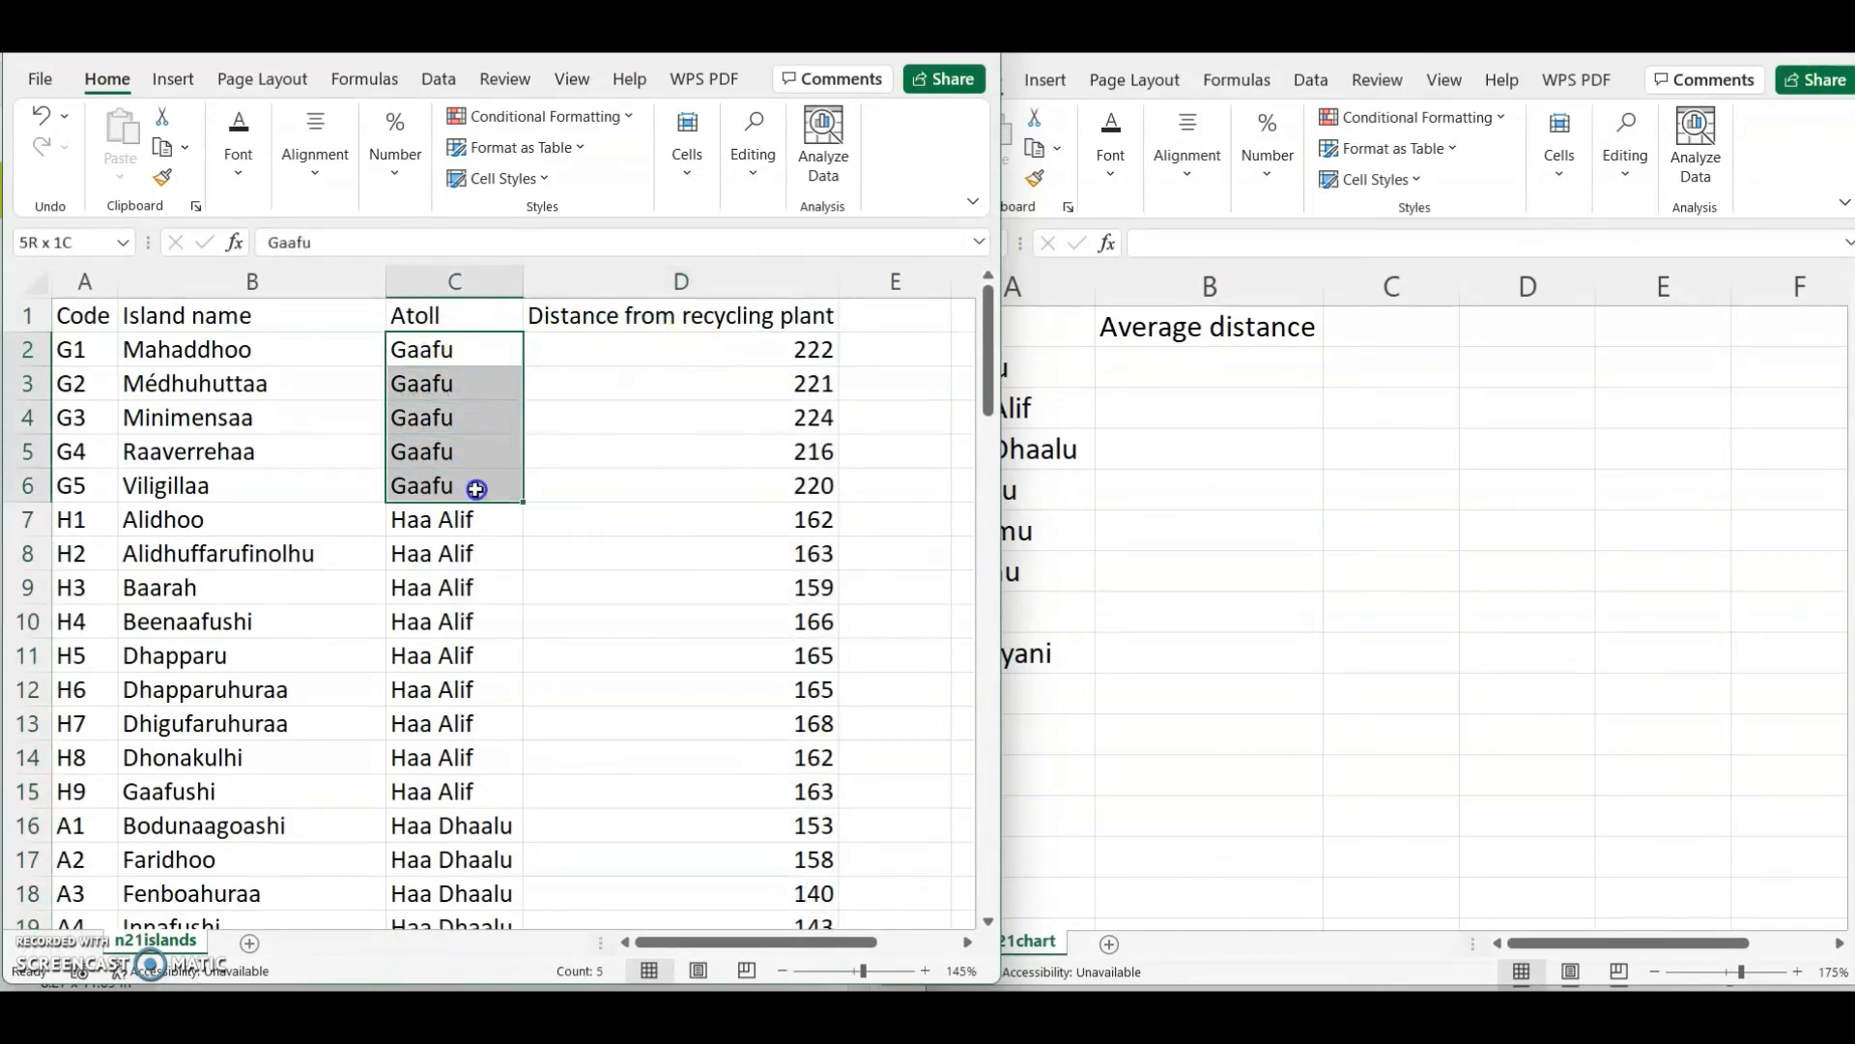
# - Start an AVERAGEIF formula in cell B2 of n21chart, using n21islands cells C2 to C86 as the criteria range
pyautogui.click(1191, 511)
pyautogui.click(1208, 368)
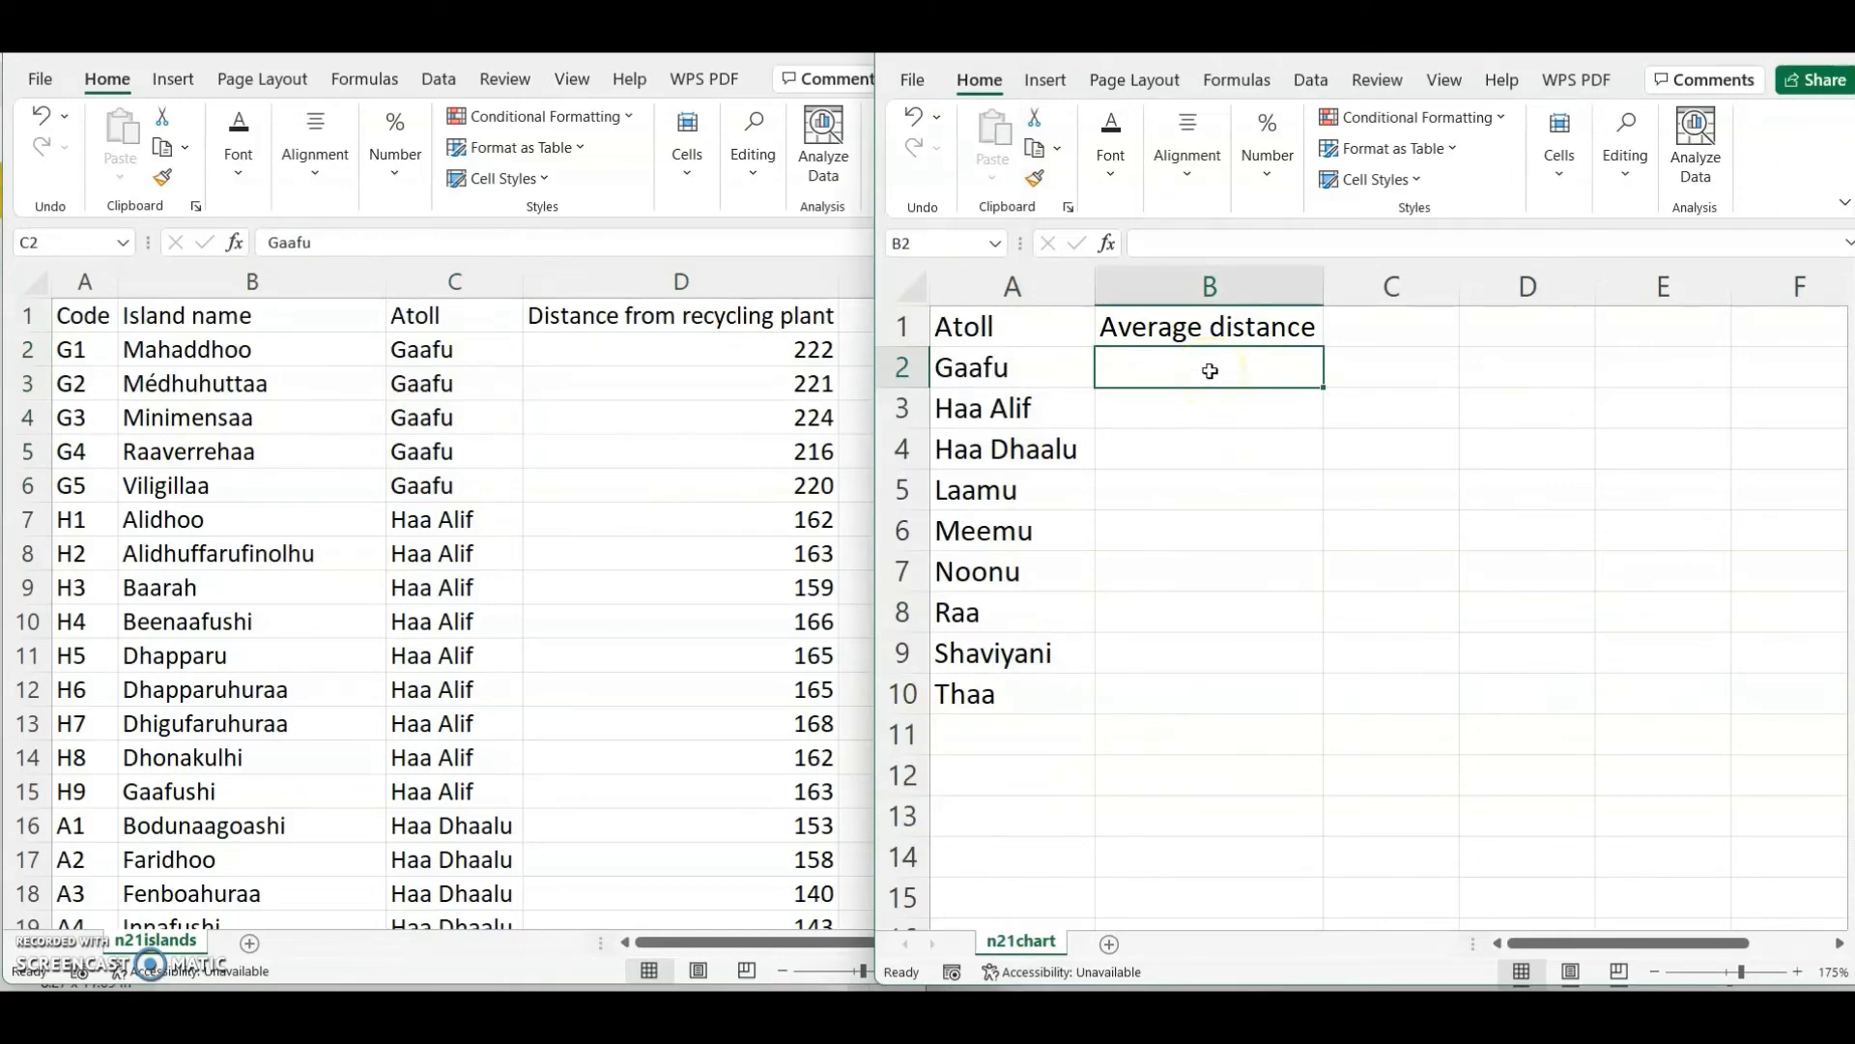
pyautogui.write('=average')
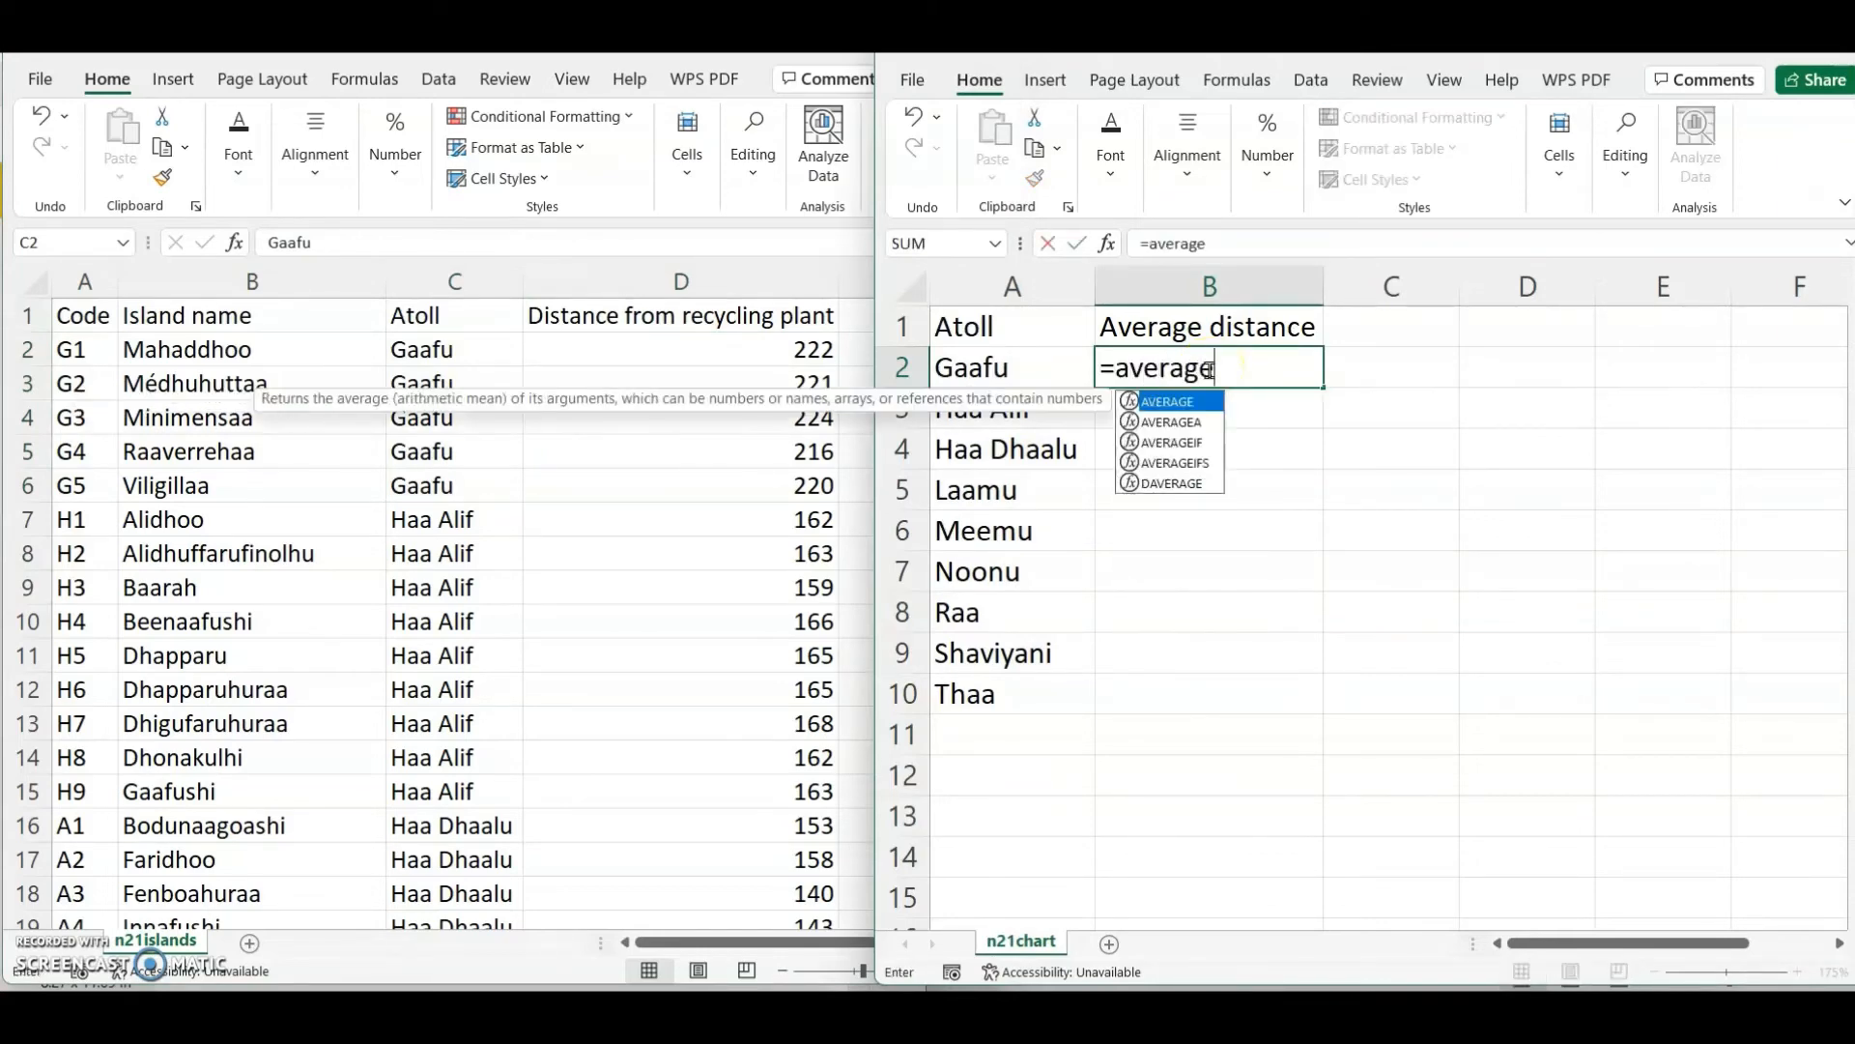
pyautogui.write('if')
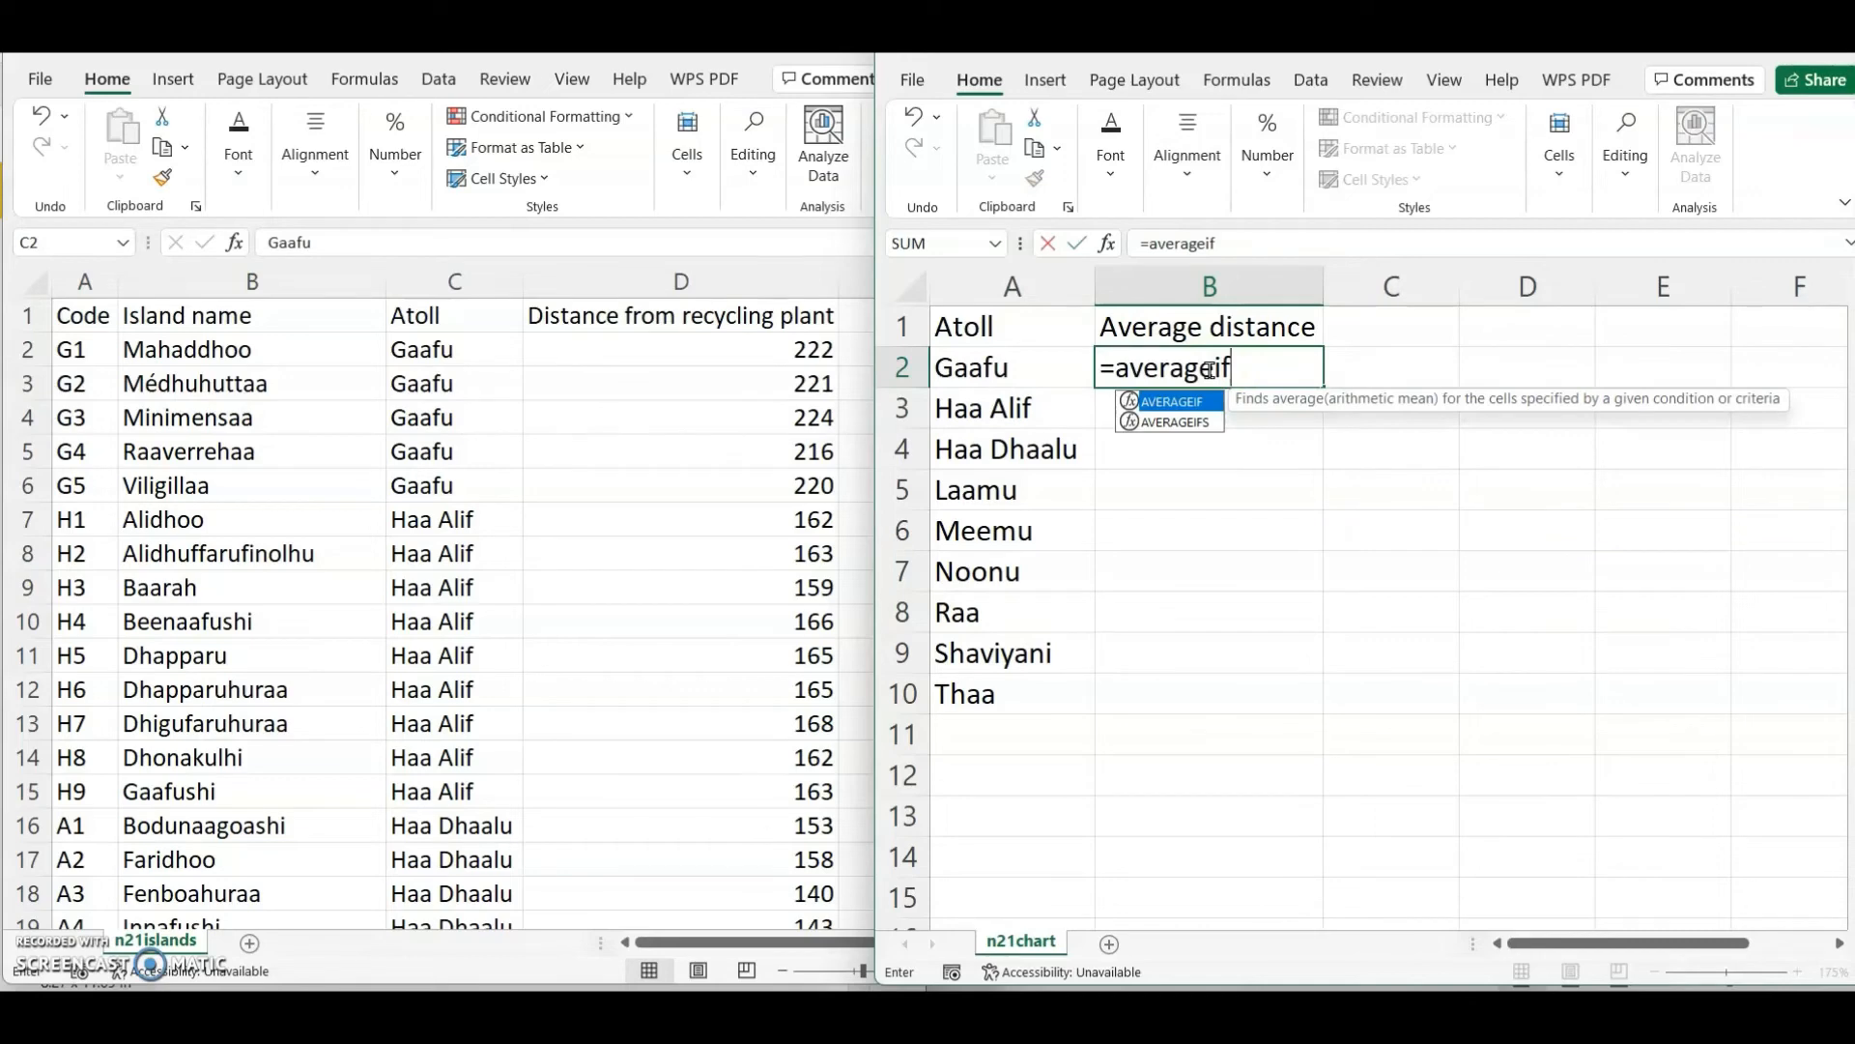
pyautogui.write('(')
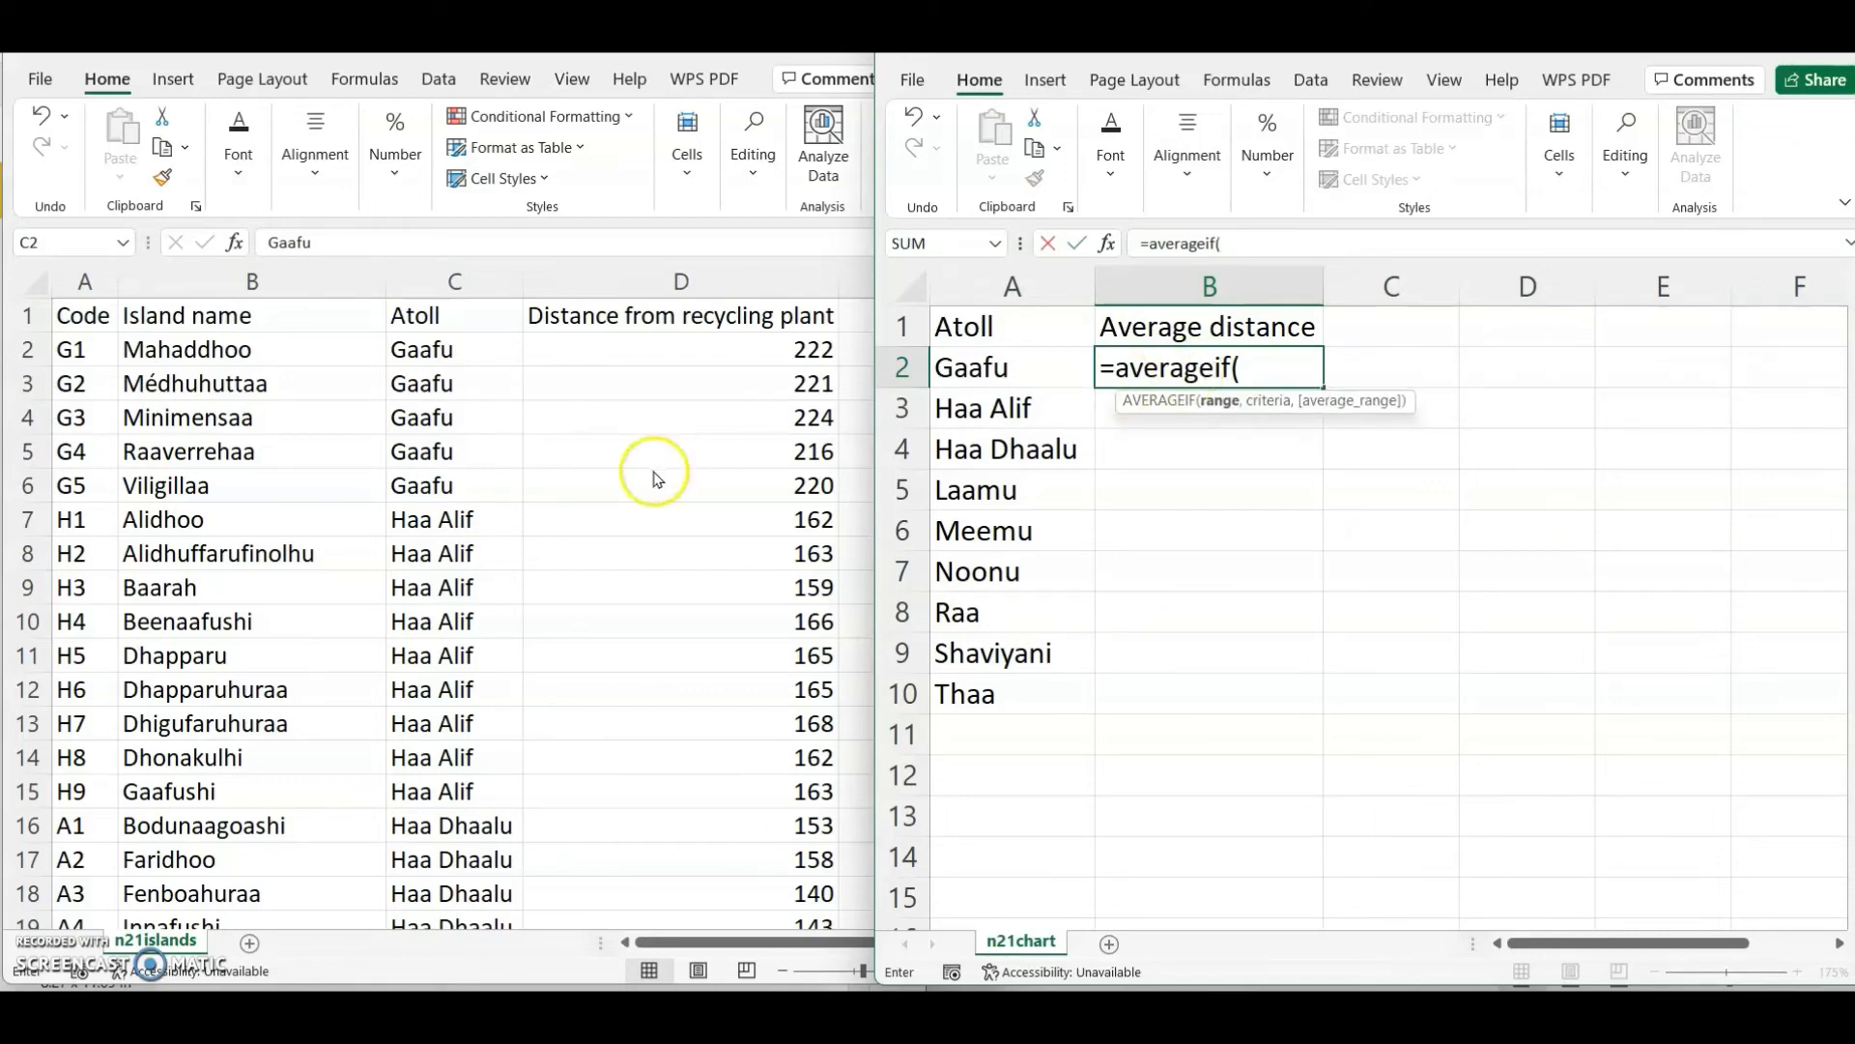
pyautogui.click(488, 441)
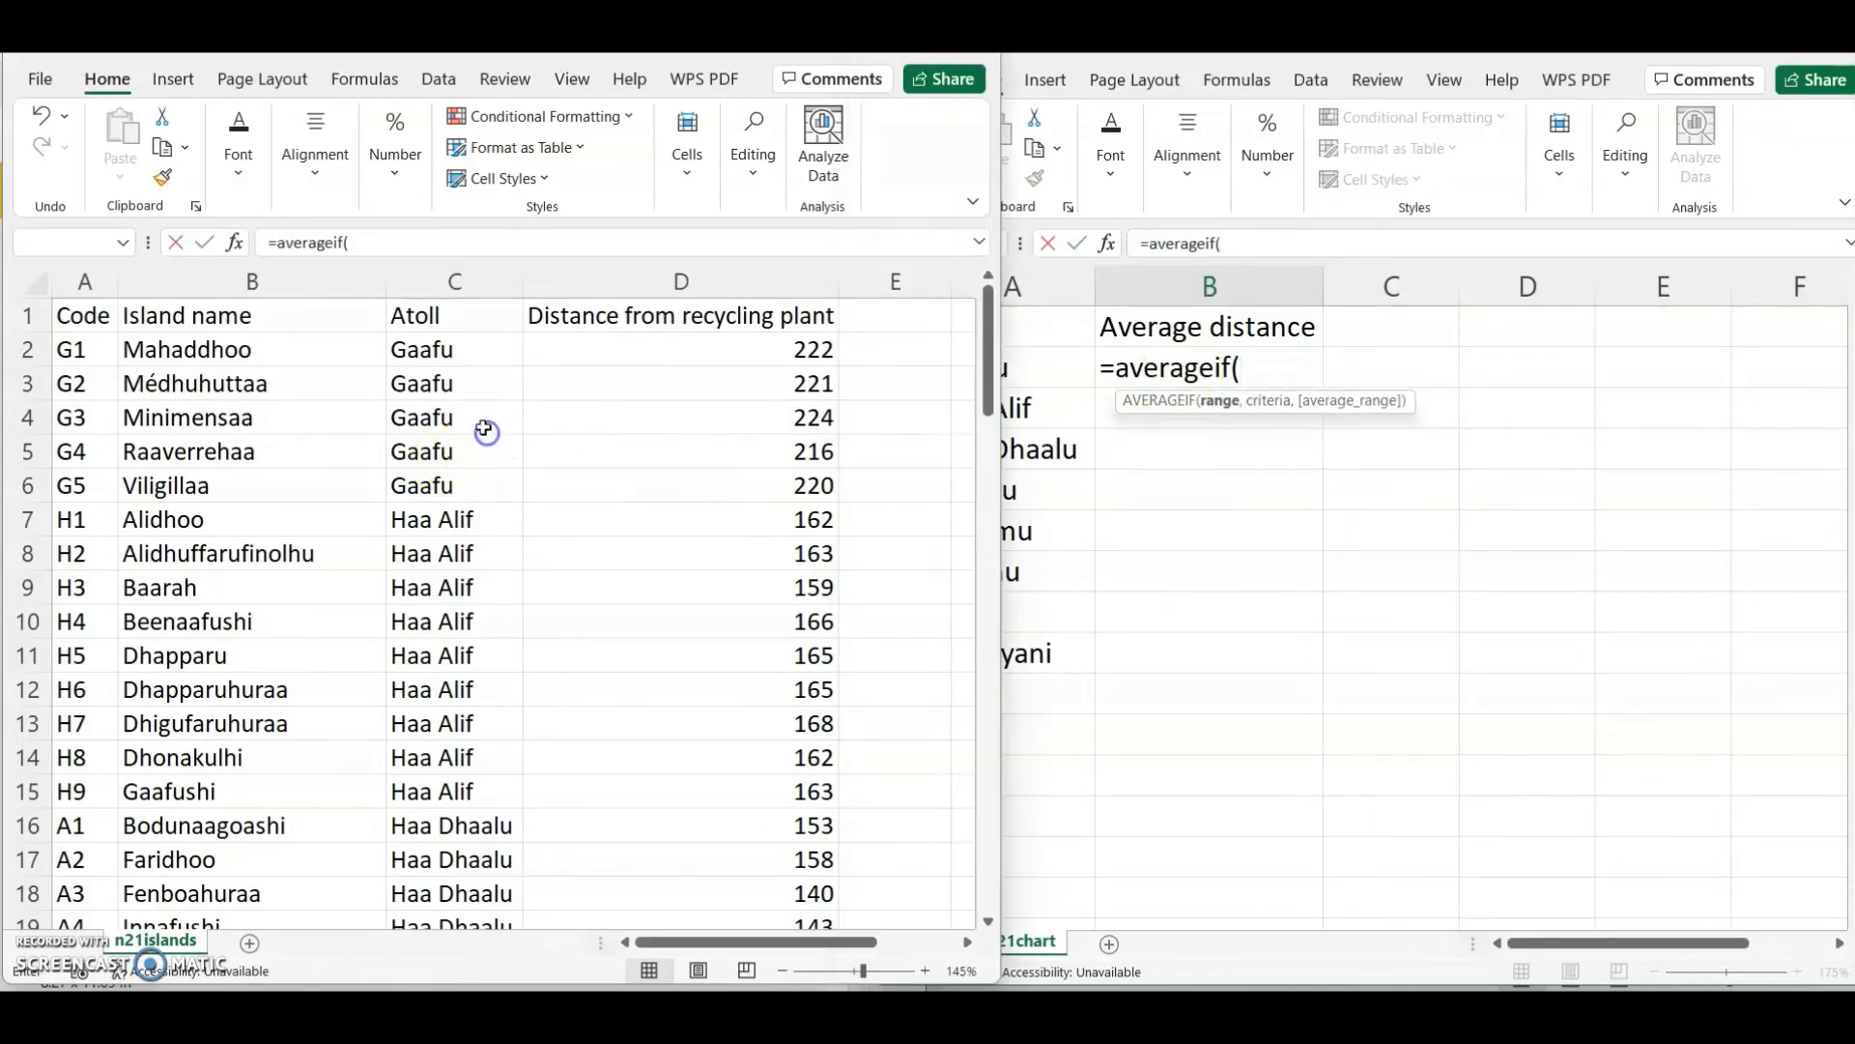
pyautogui.moveTo(468, 350); pyautogui.dragTo(467, 865)
pyautogui.scroll(16, 470, 833)
pyautogui.scroll(7, 470, 833)
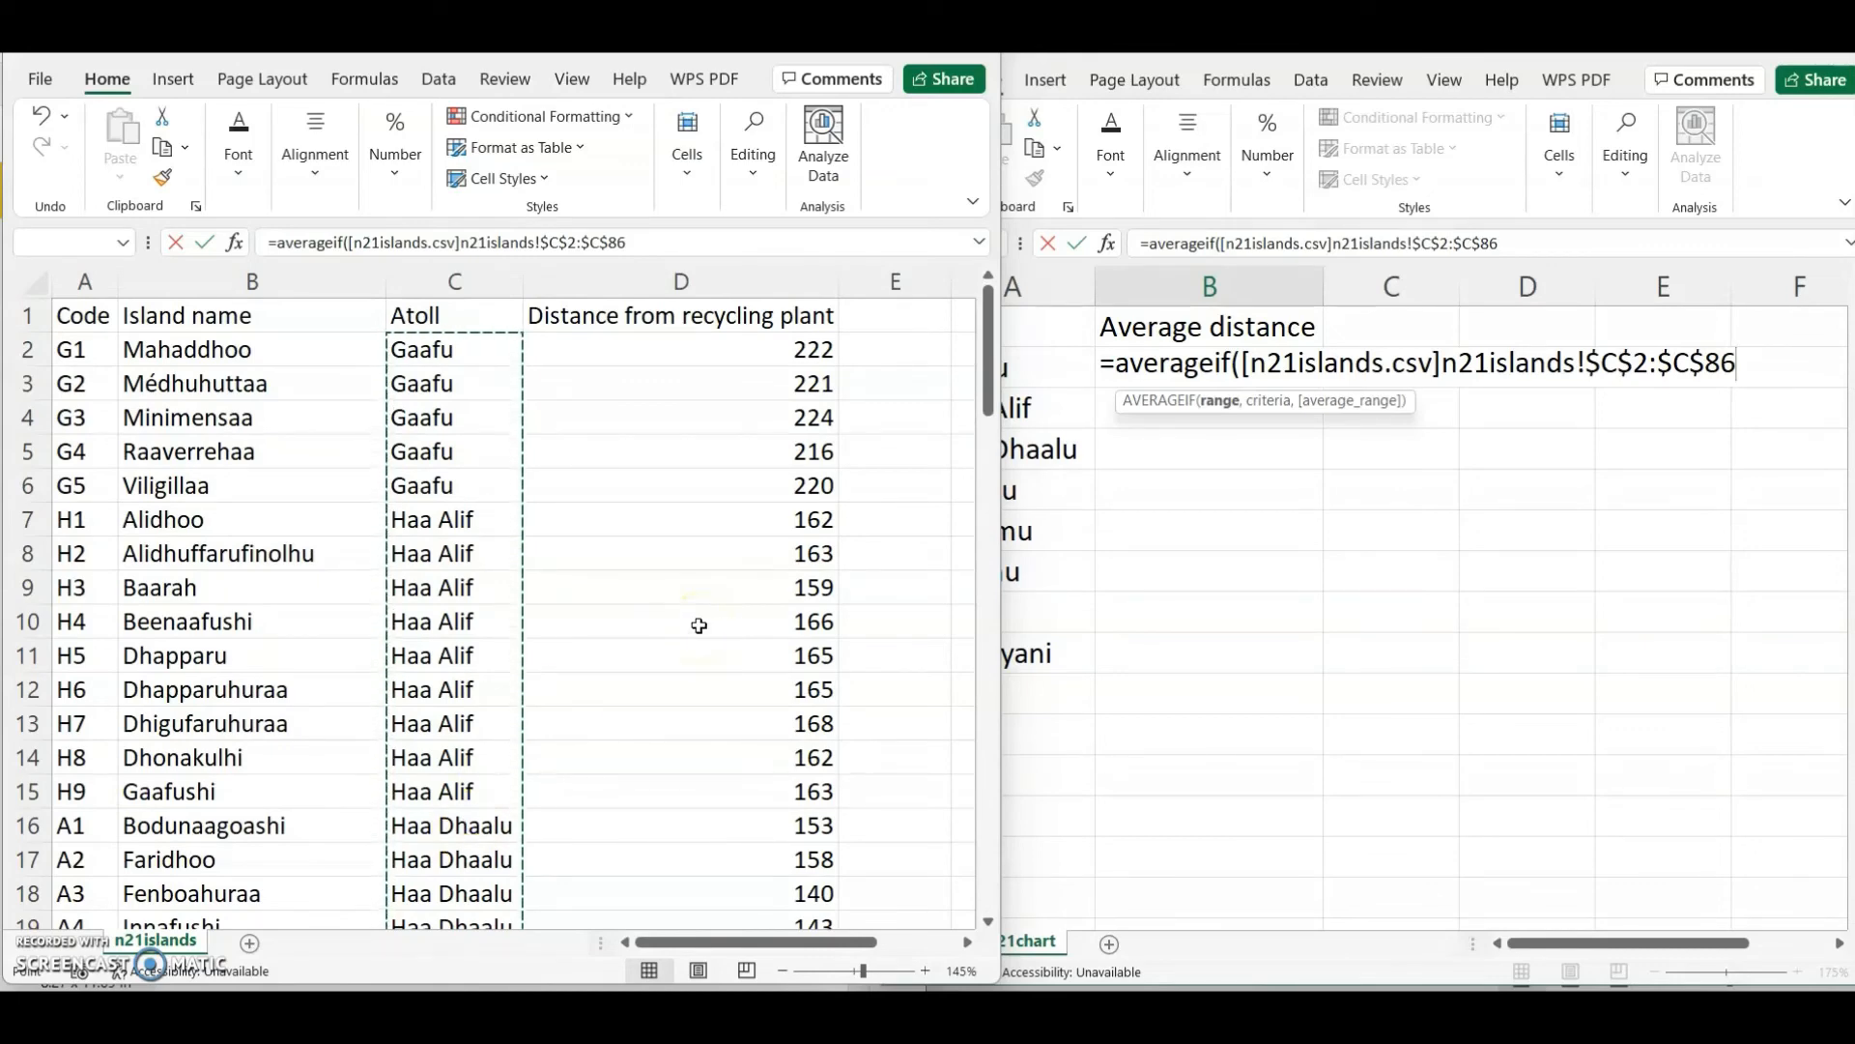
# - Complete the AVERAGEIF formula with A2 as the criterion and n21islands cells D2 to D86 as the average range
pyautogui.write(',')
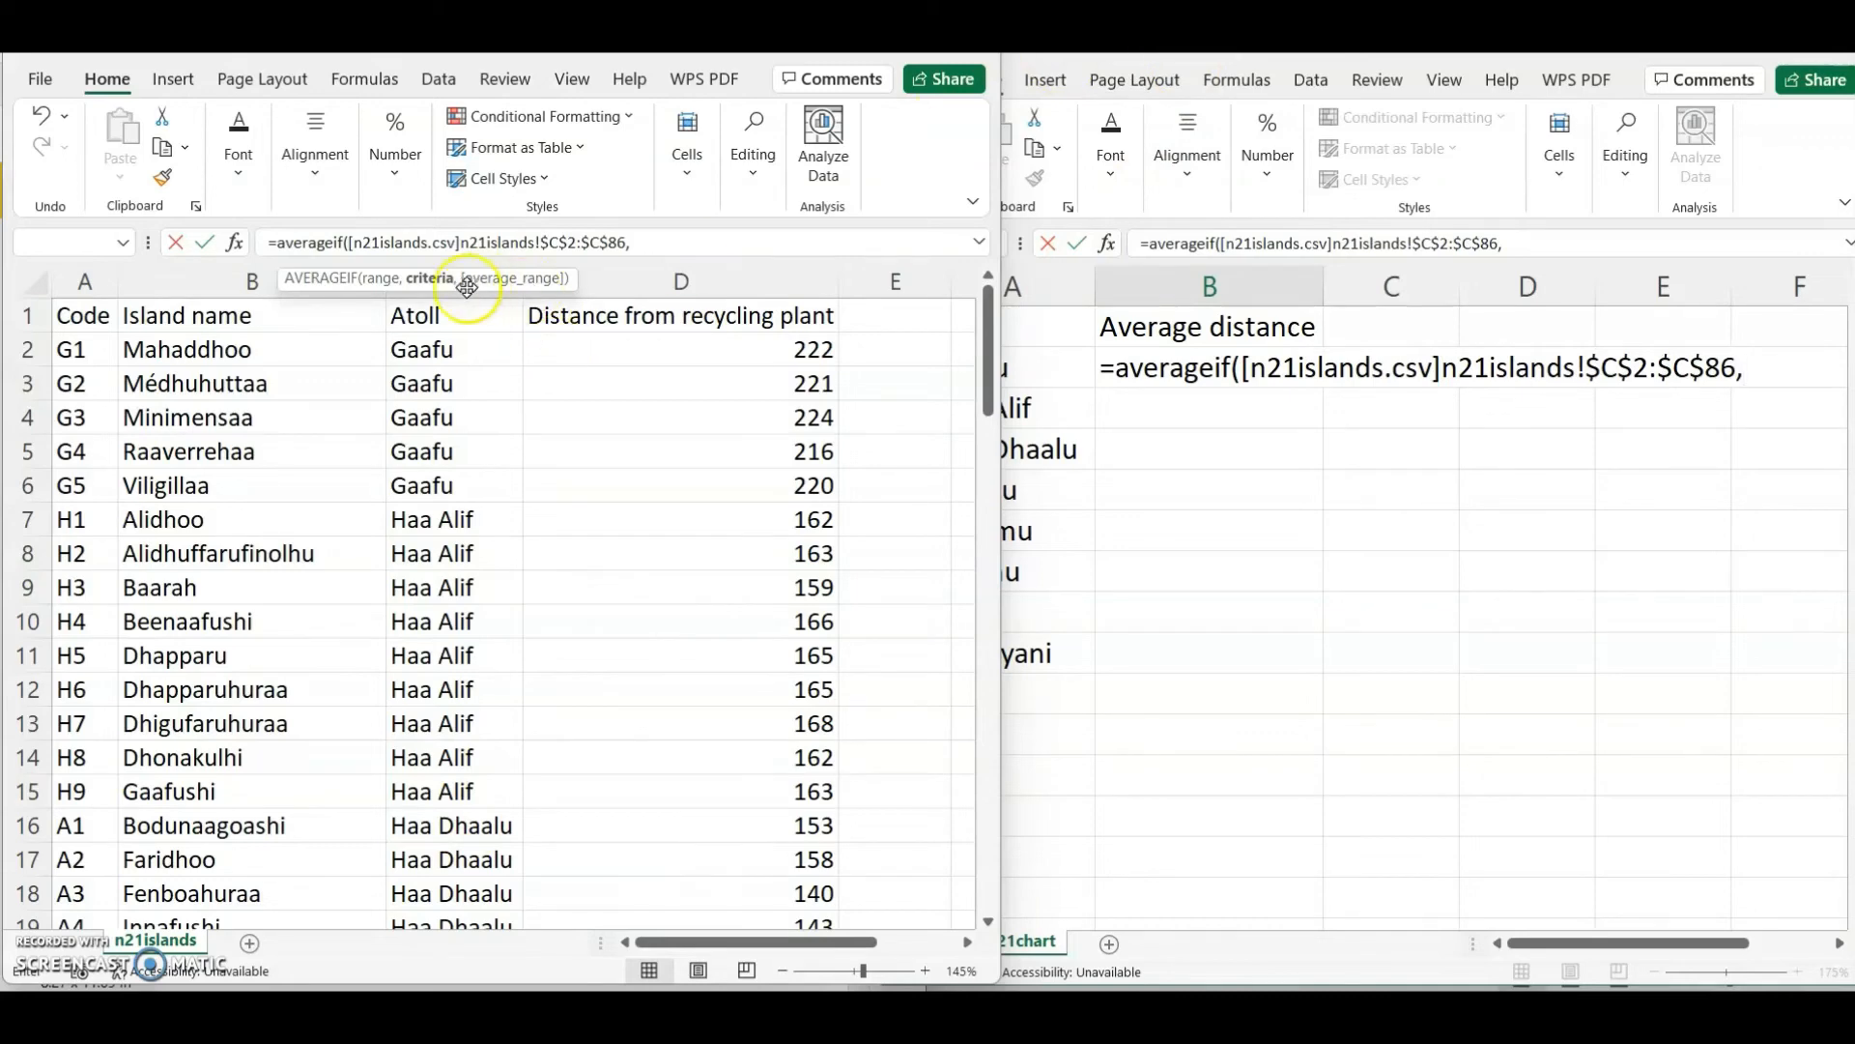
pyautogui.click(1039, 367)
pyautogui.click(1010, 363)
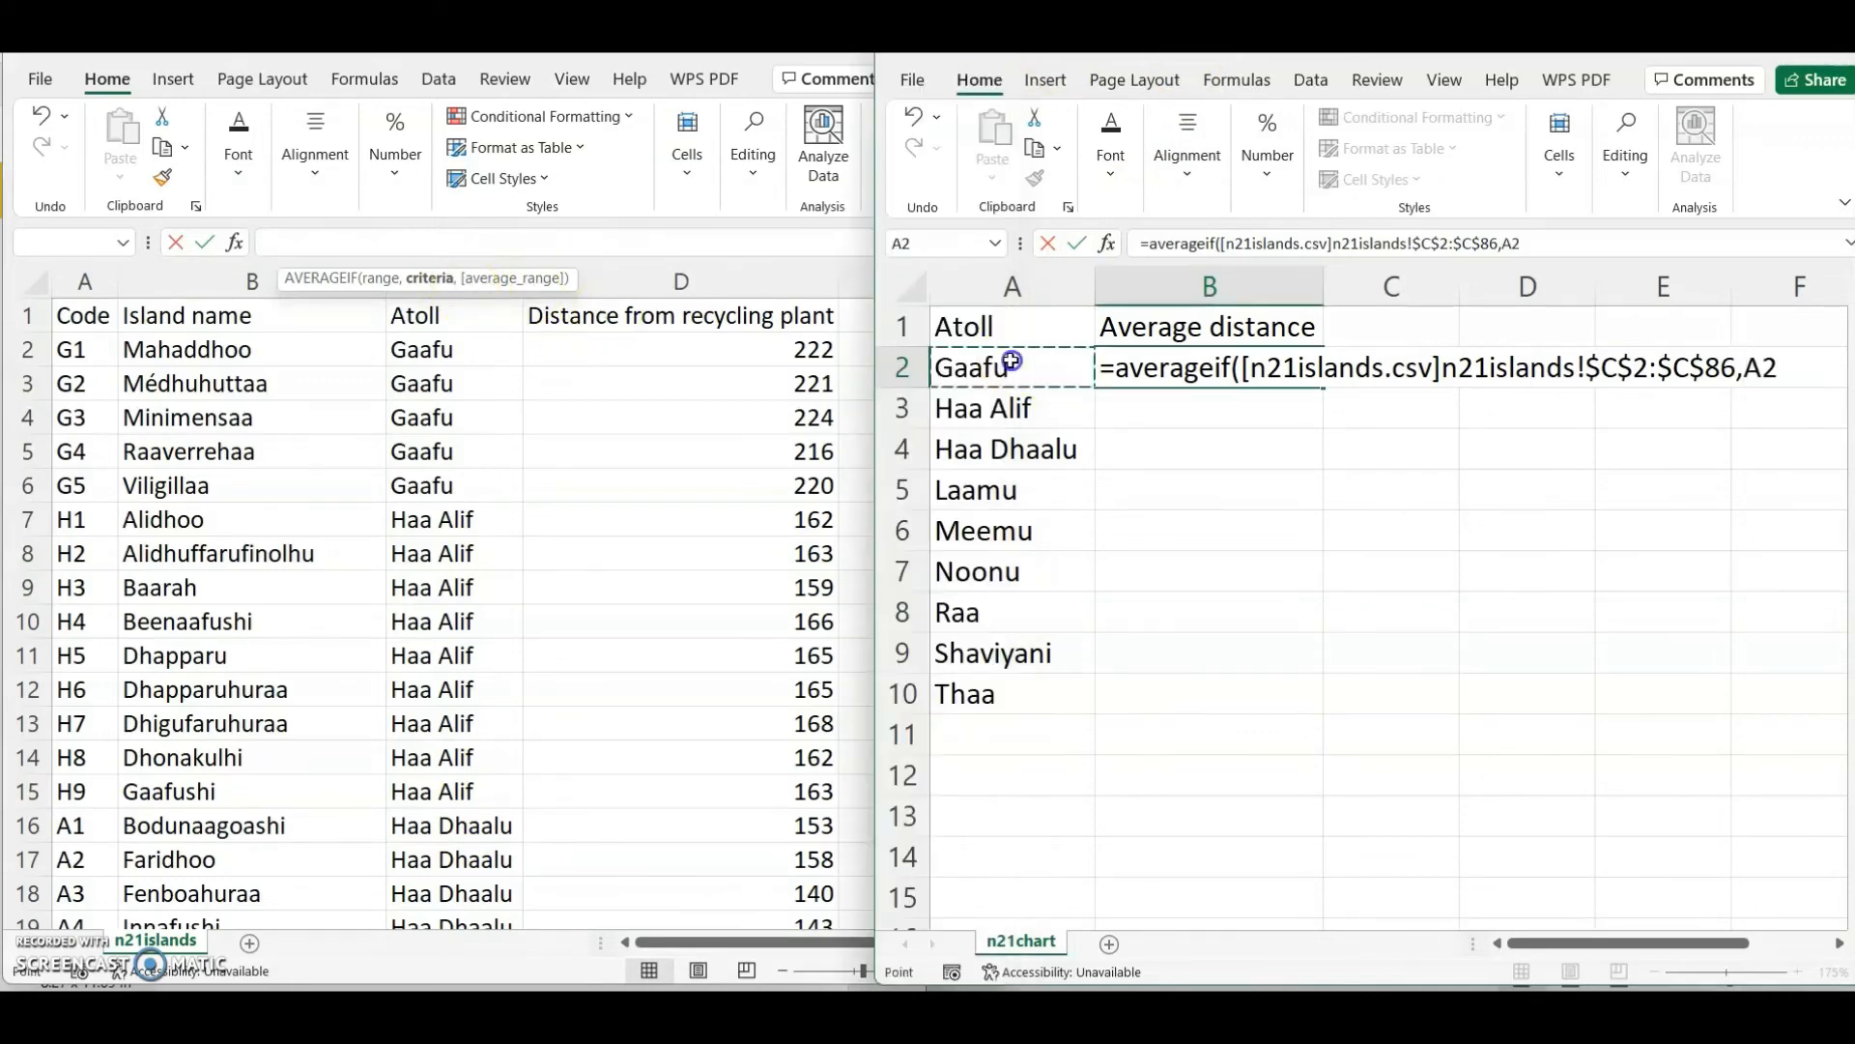
pyautogui.write(',')
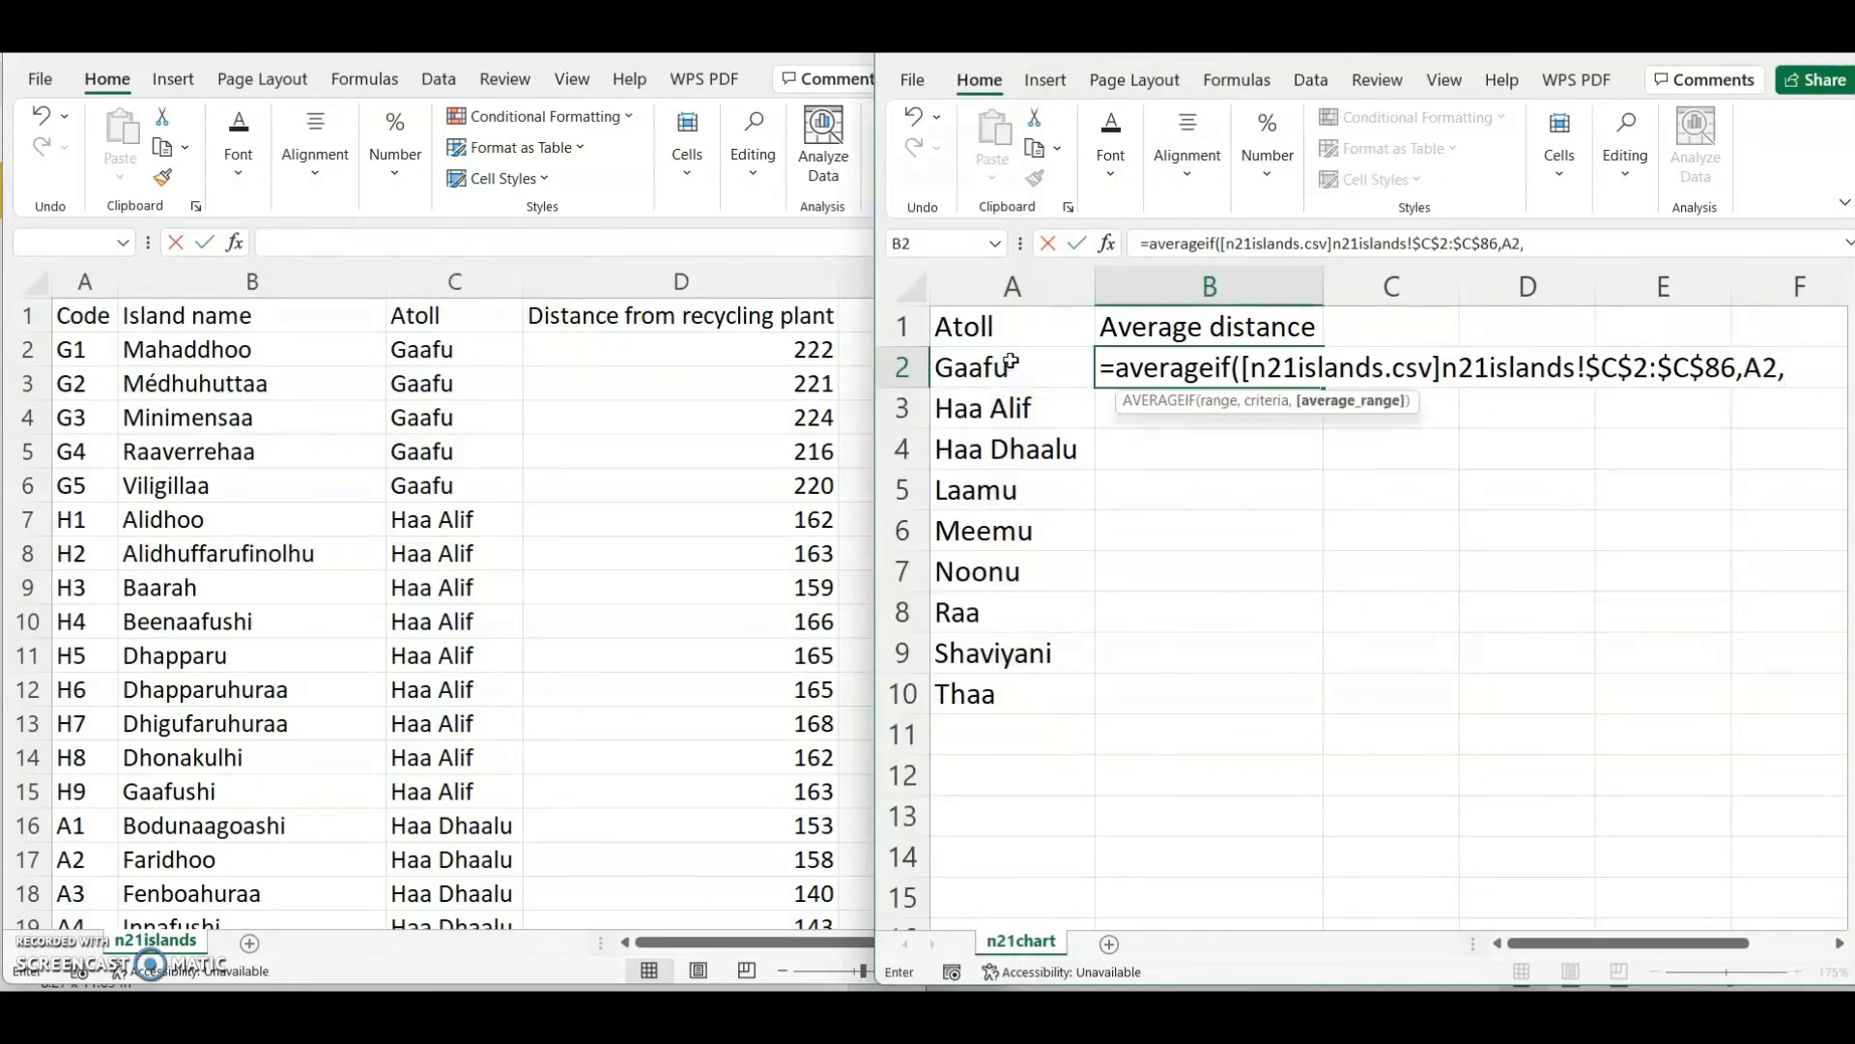
pyautogui.click(657, 344)
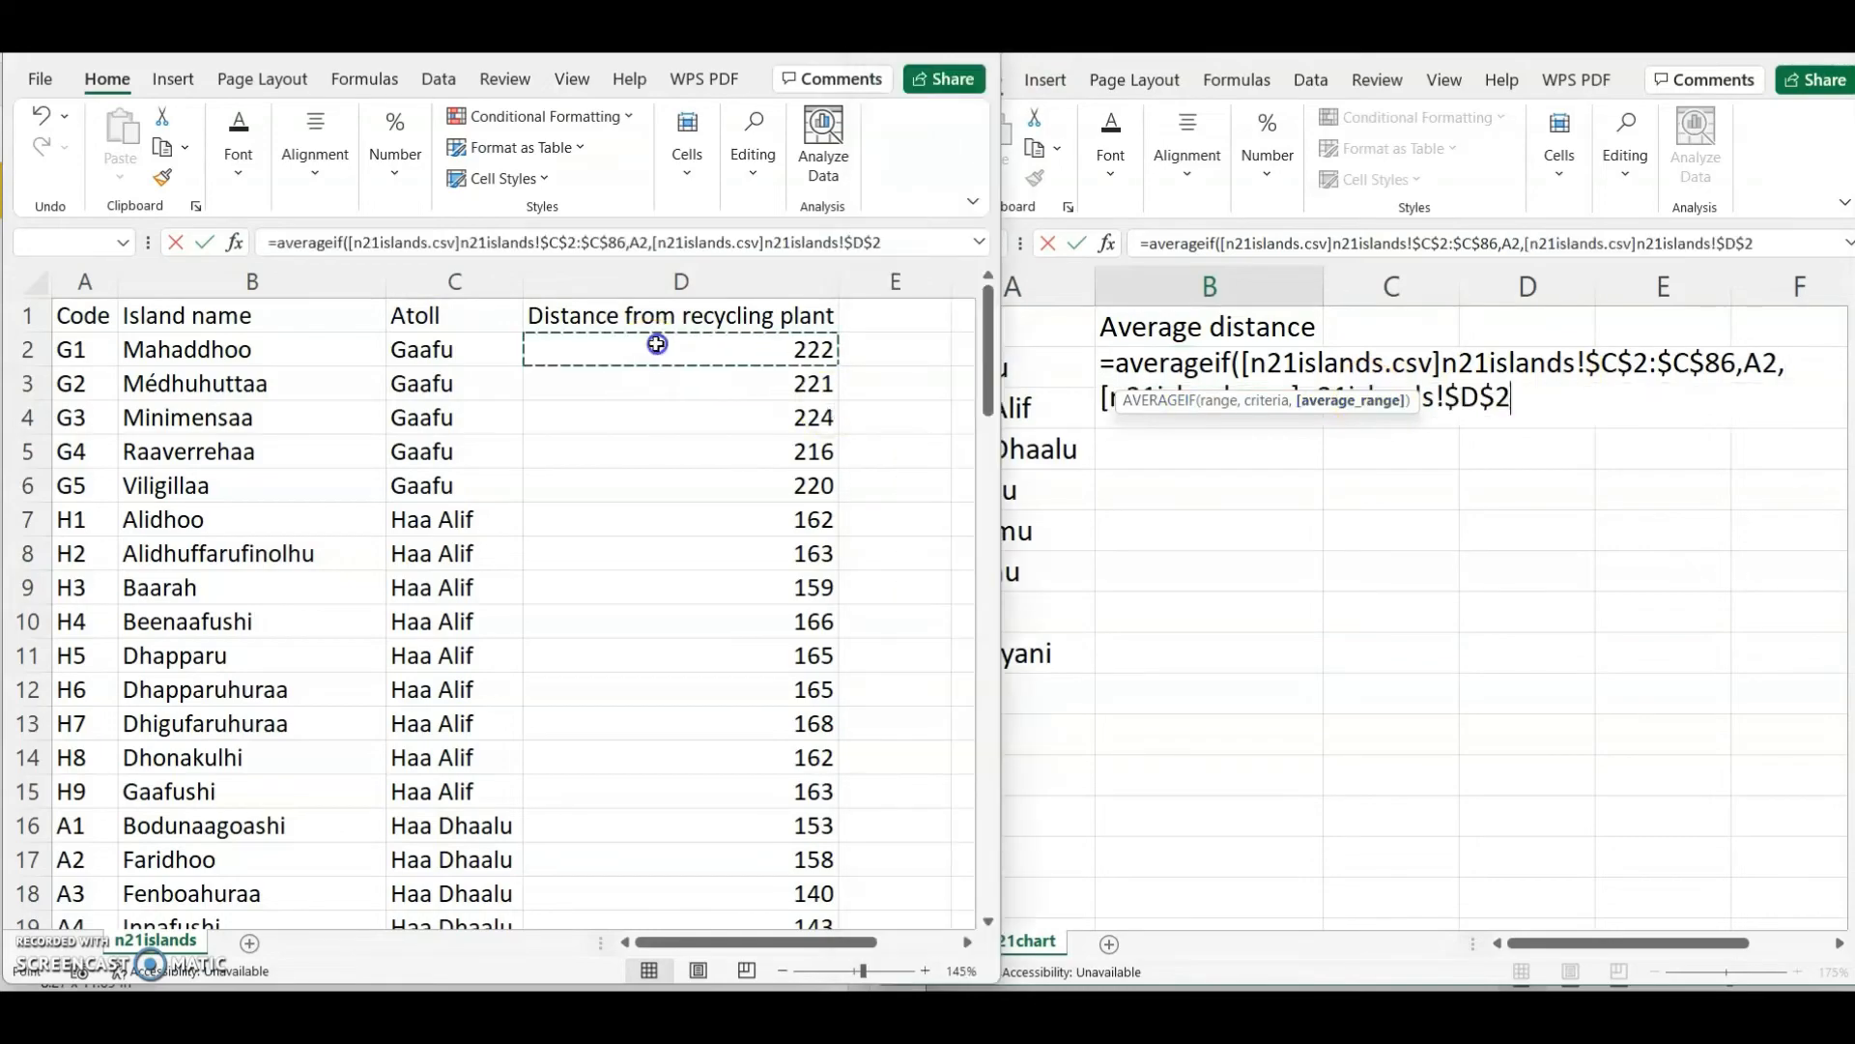
pyautogui.moveTo(657, 344); pyautogui.dragTo(687, 869)
pyautogui.scroll(20, 692, 786)
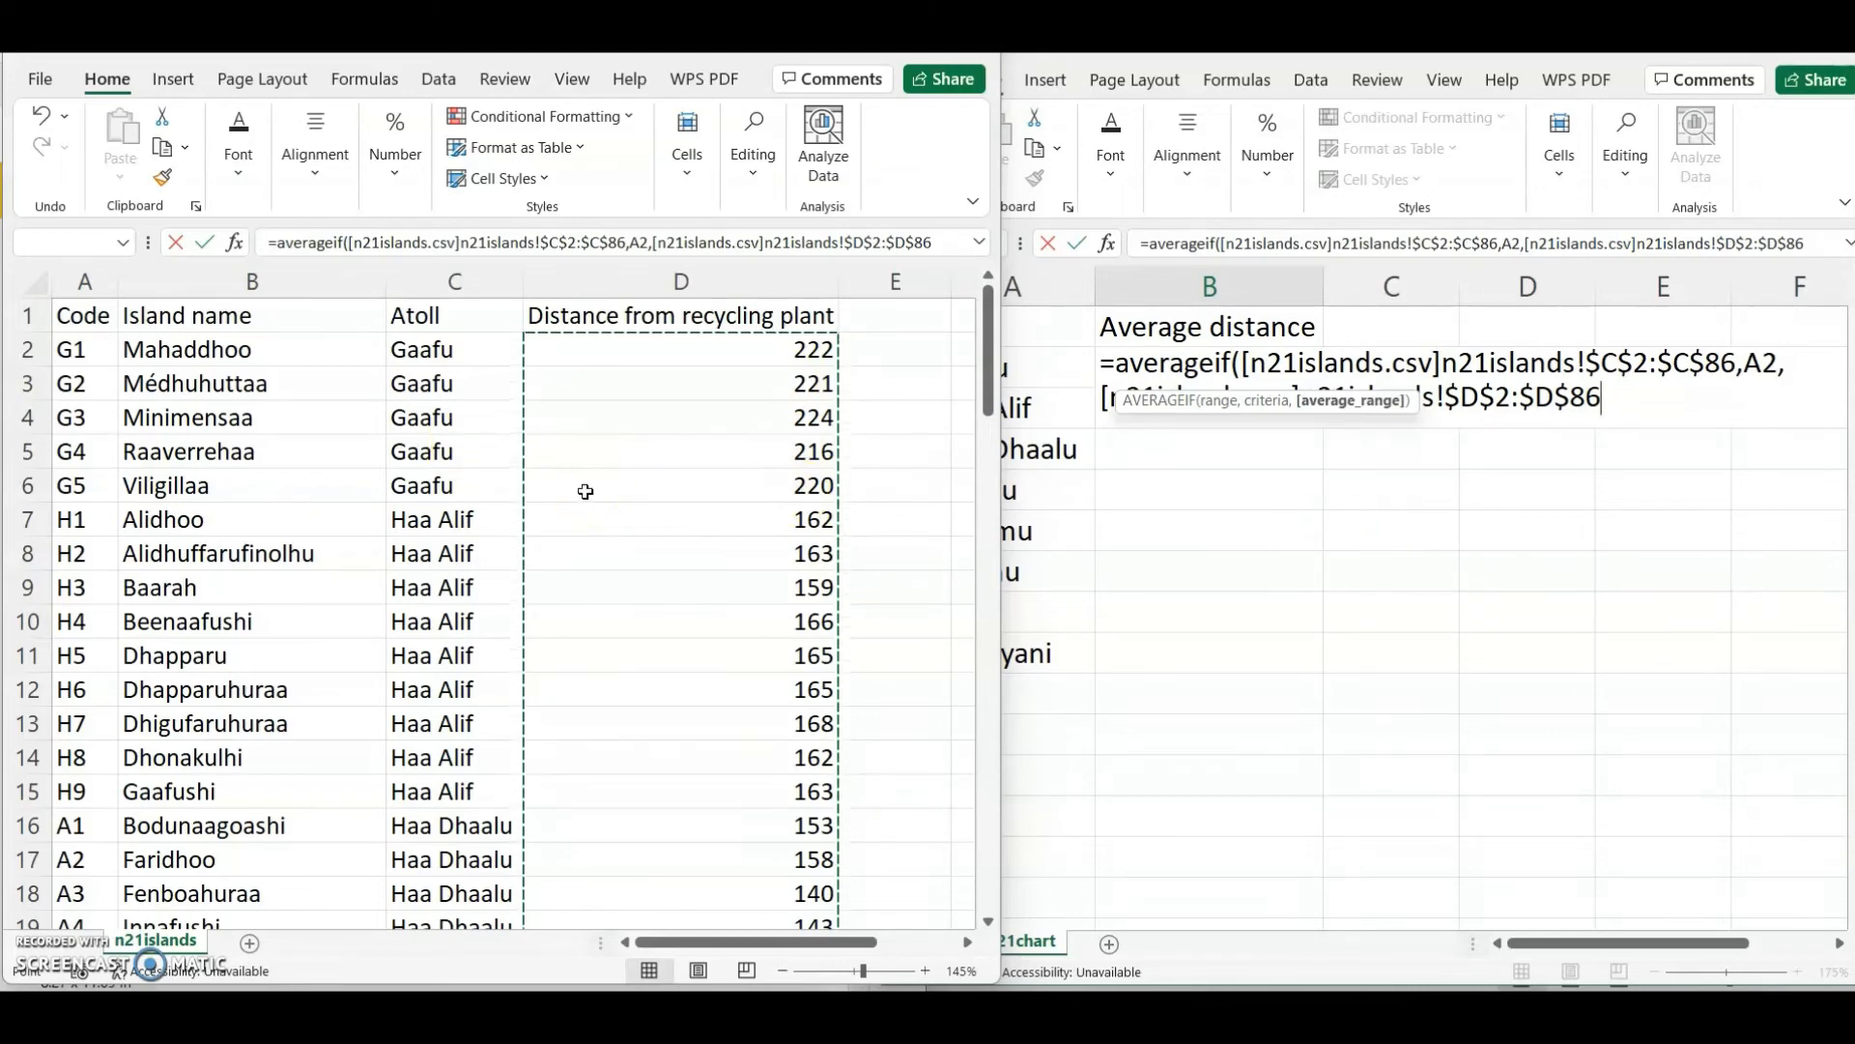
pyautogui.write(')')
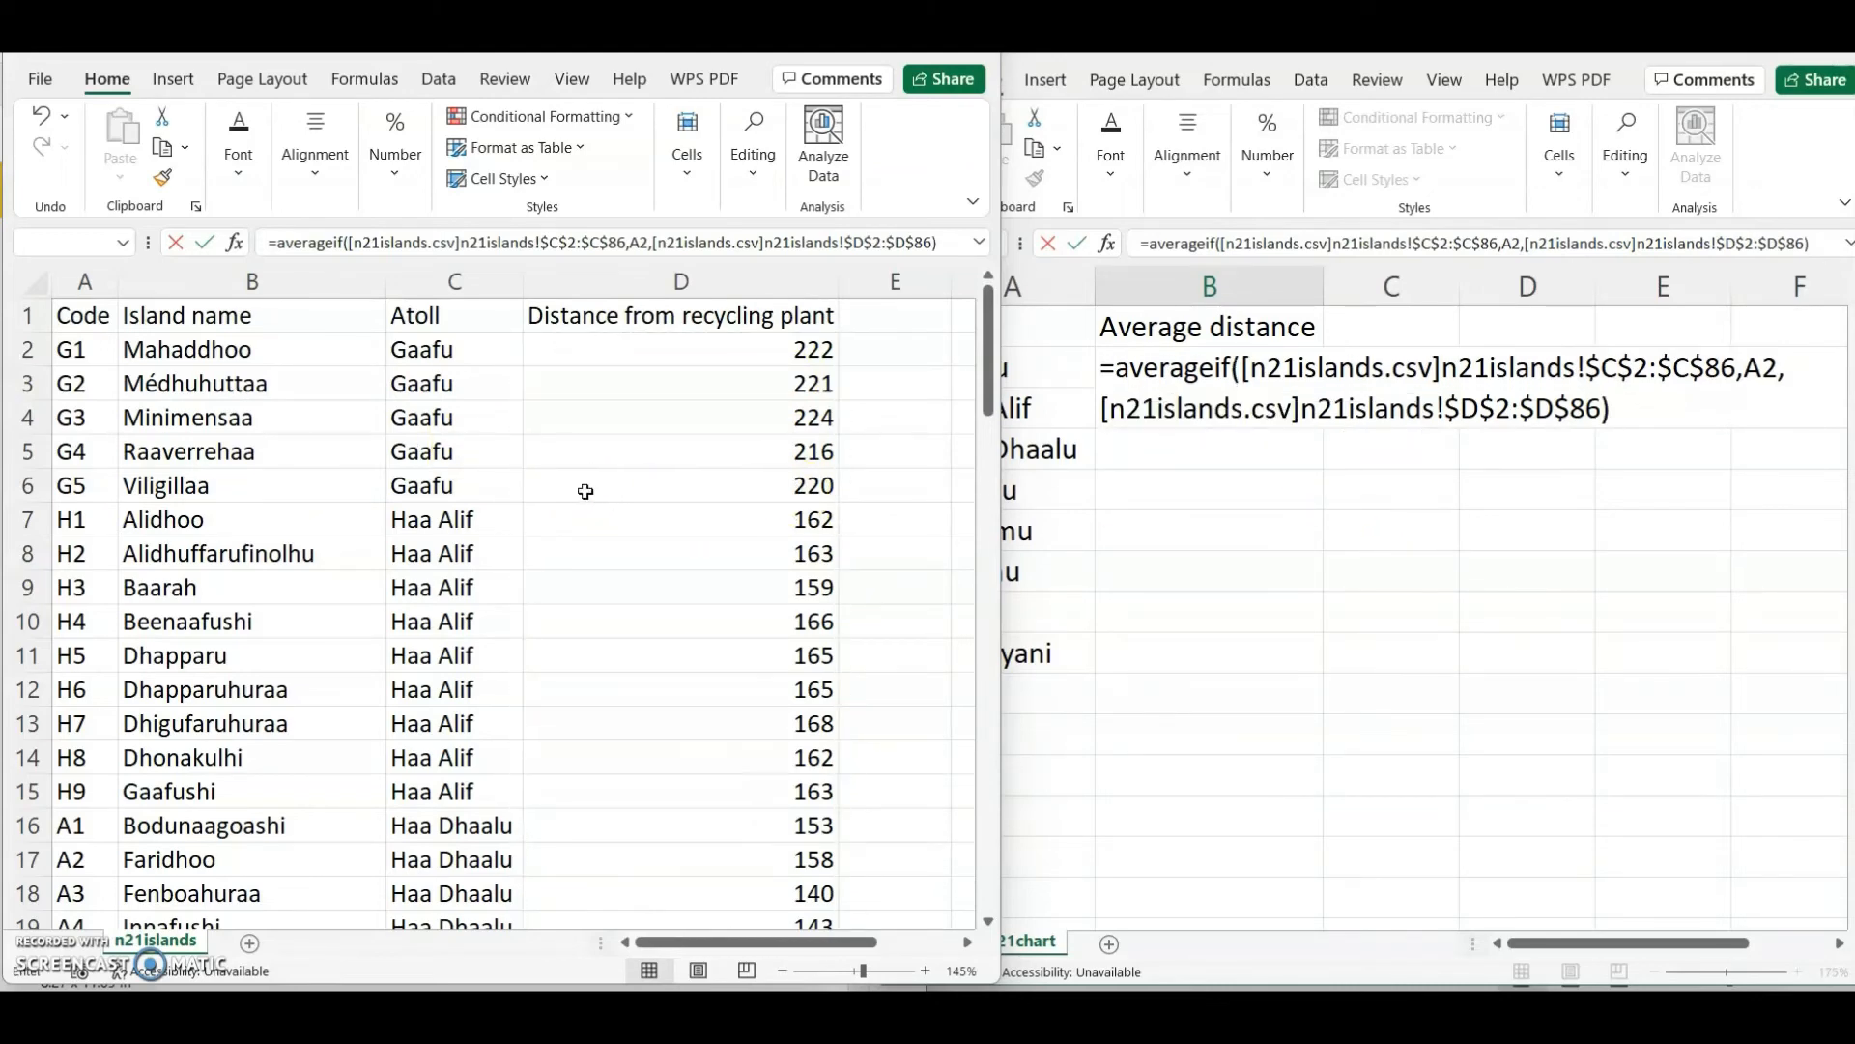
pyautogui.press('Return')
# - Check the rounding requirement in the exam paper and wrap the B2 formula in ROUND with 0 decimal places
pyautogui.doubleClick(1254, 369)
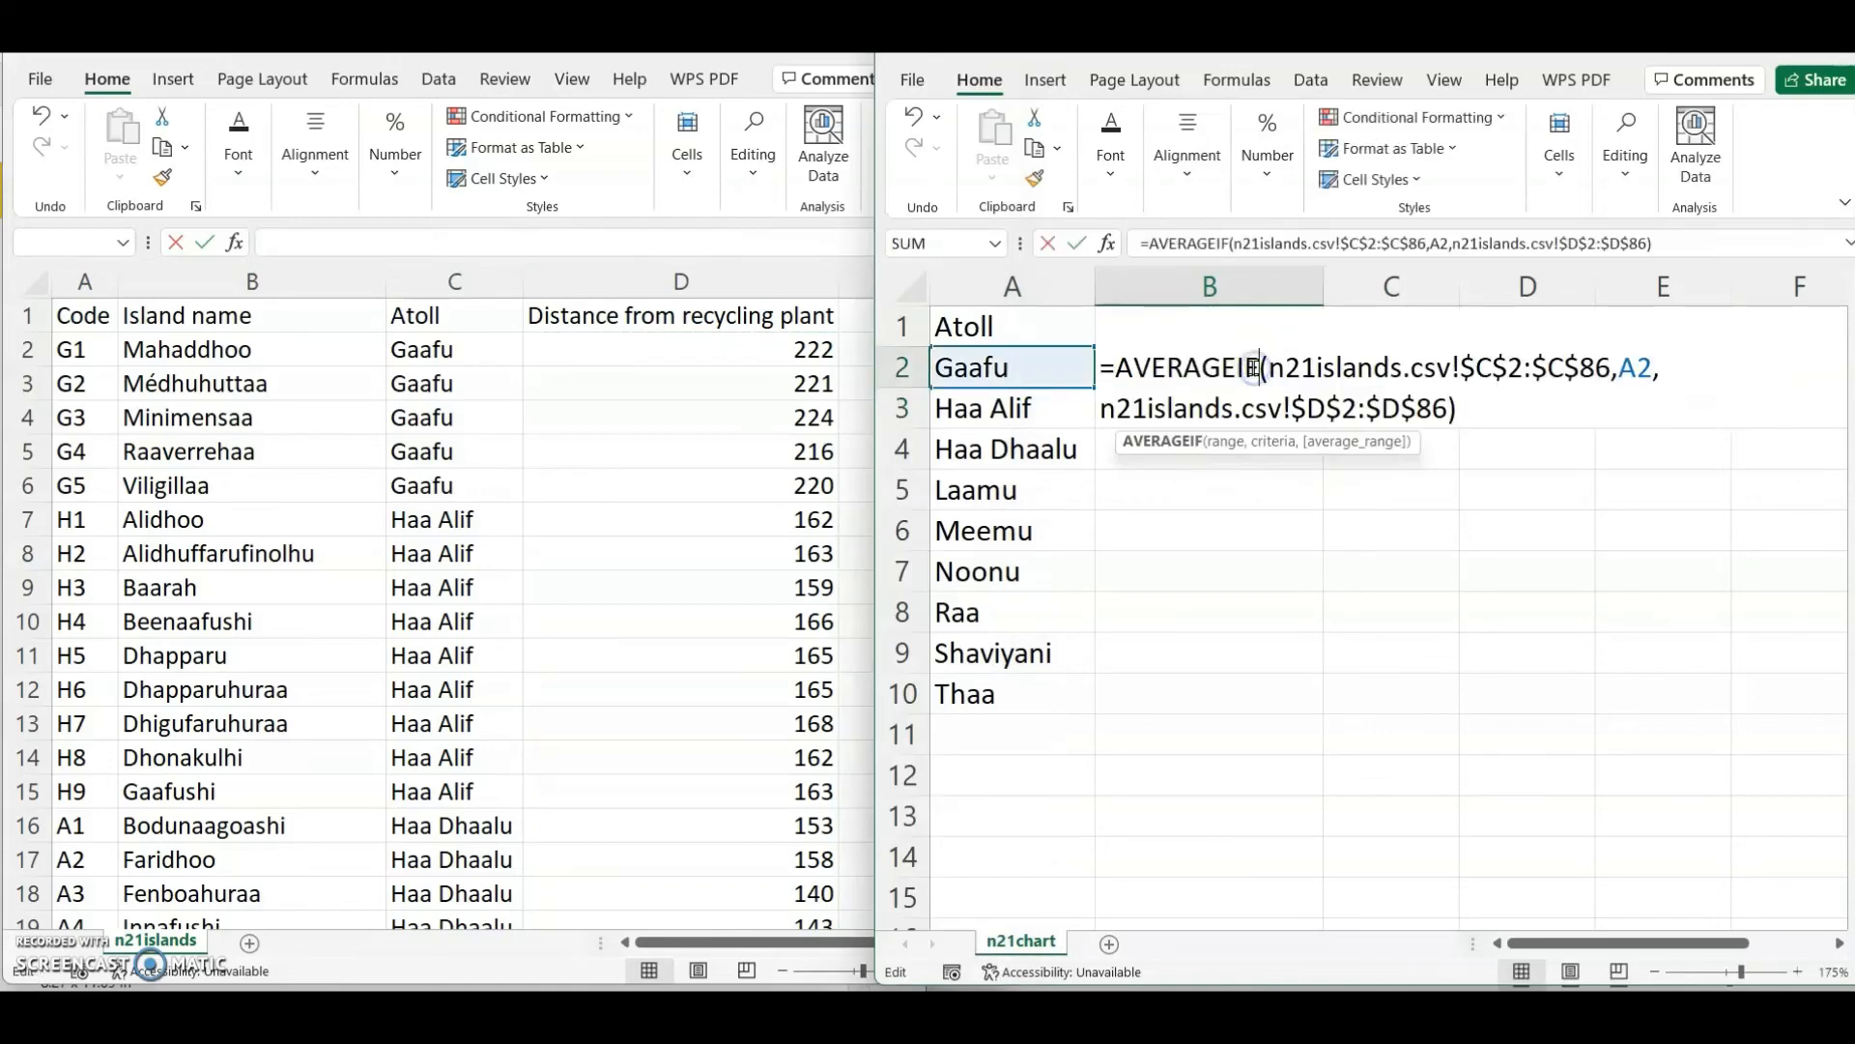
pyautogui.click(1488, 400)
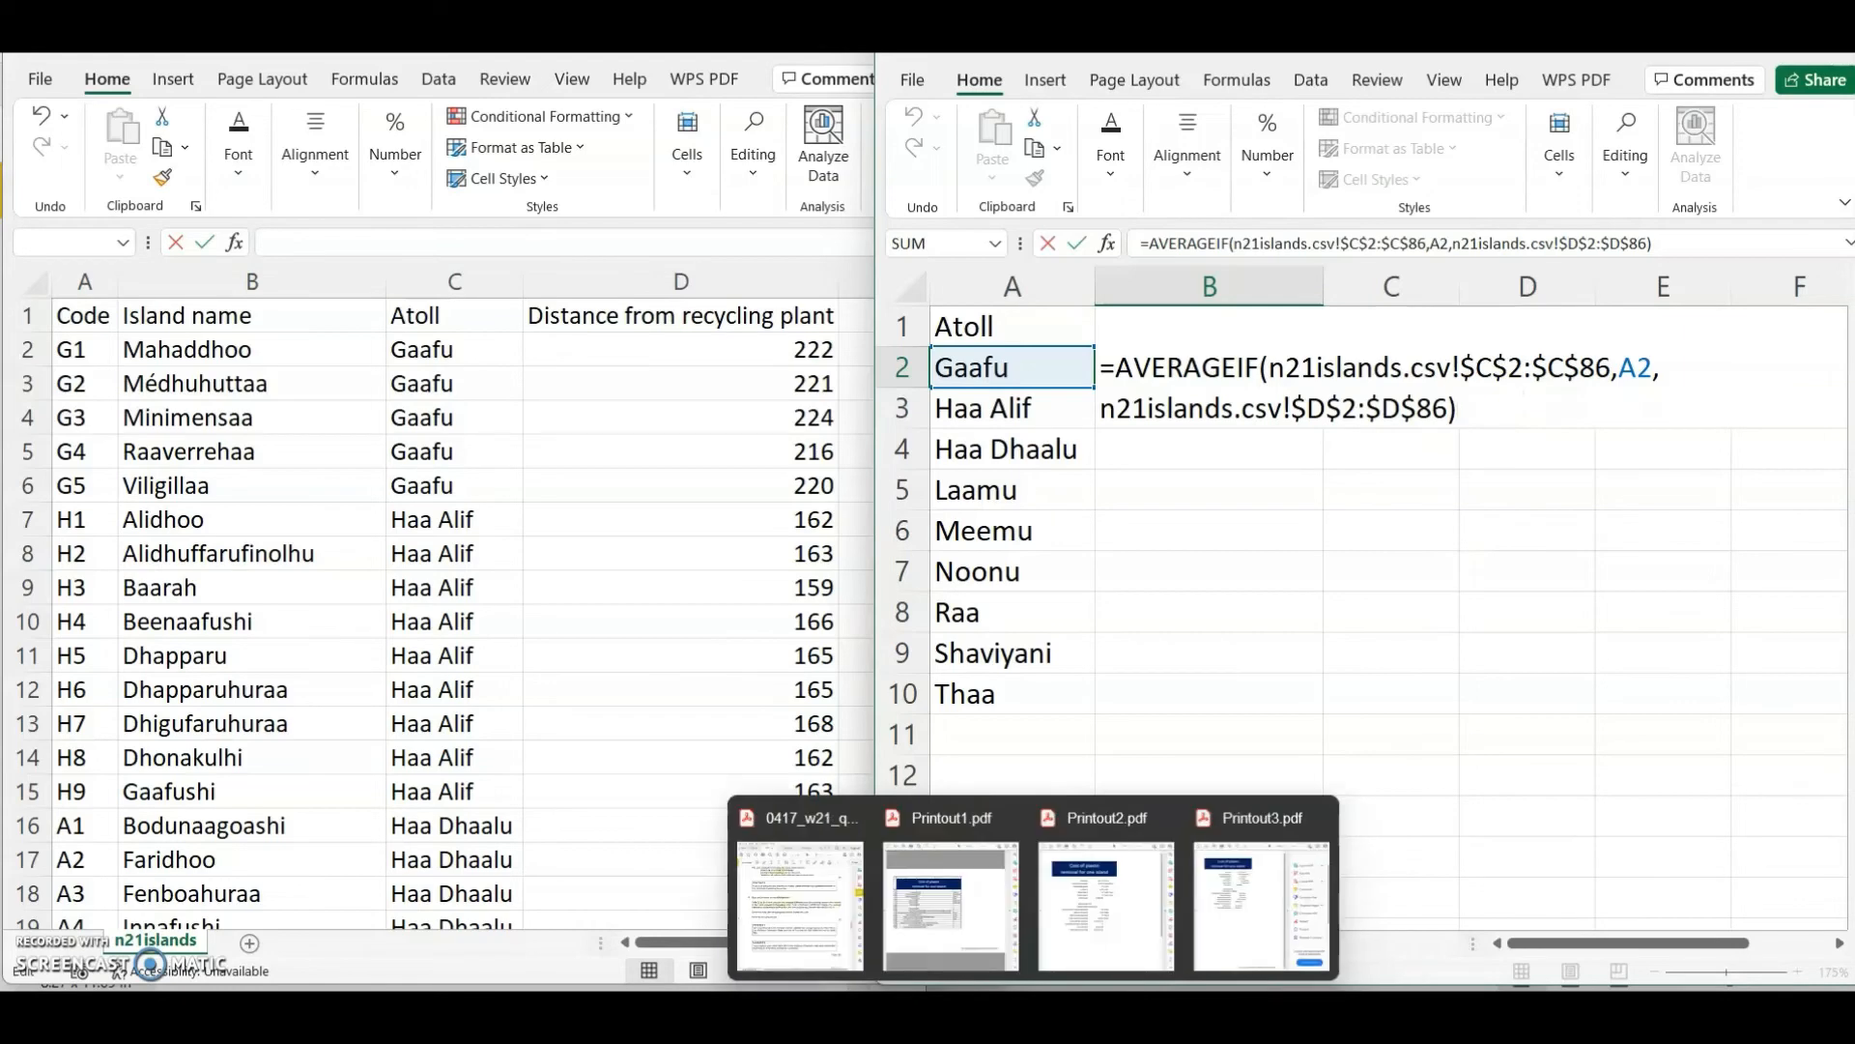
pyautogui.click(848, 918)
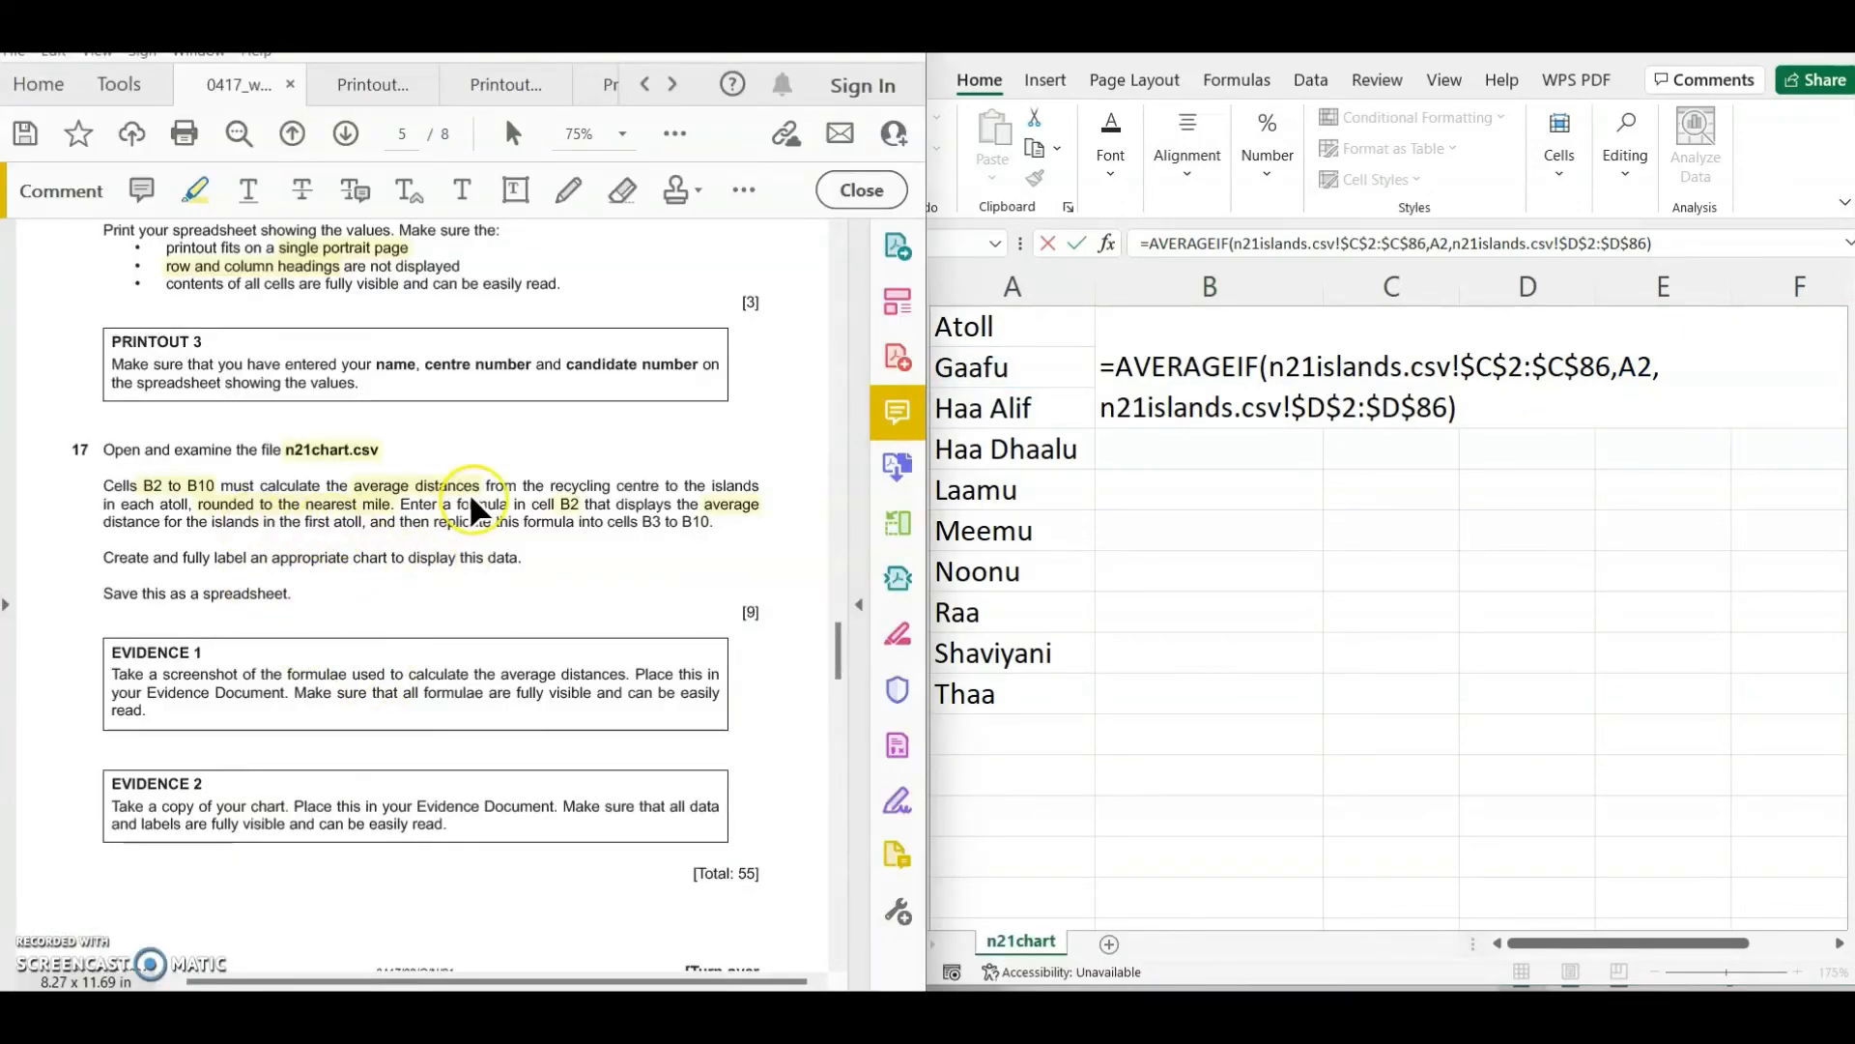
pyautogui.click(1123, 375)
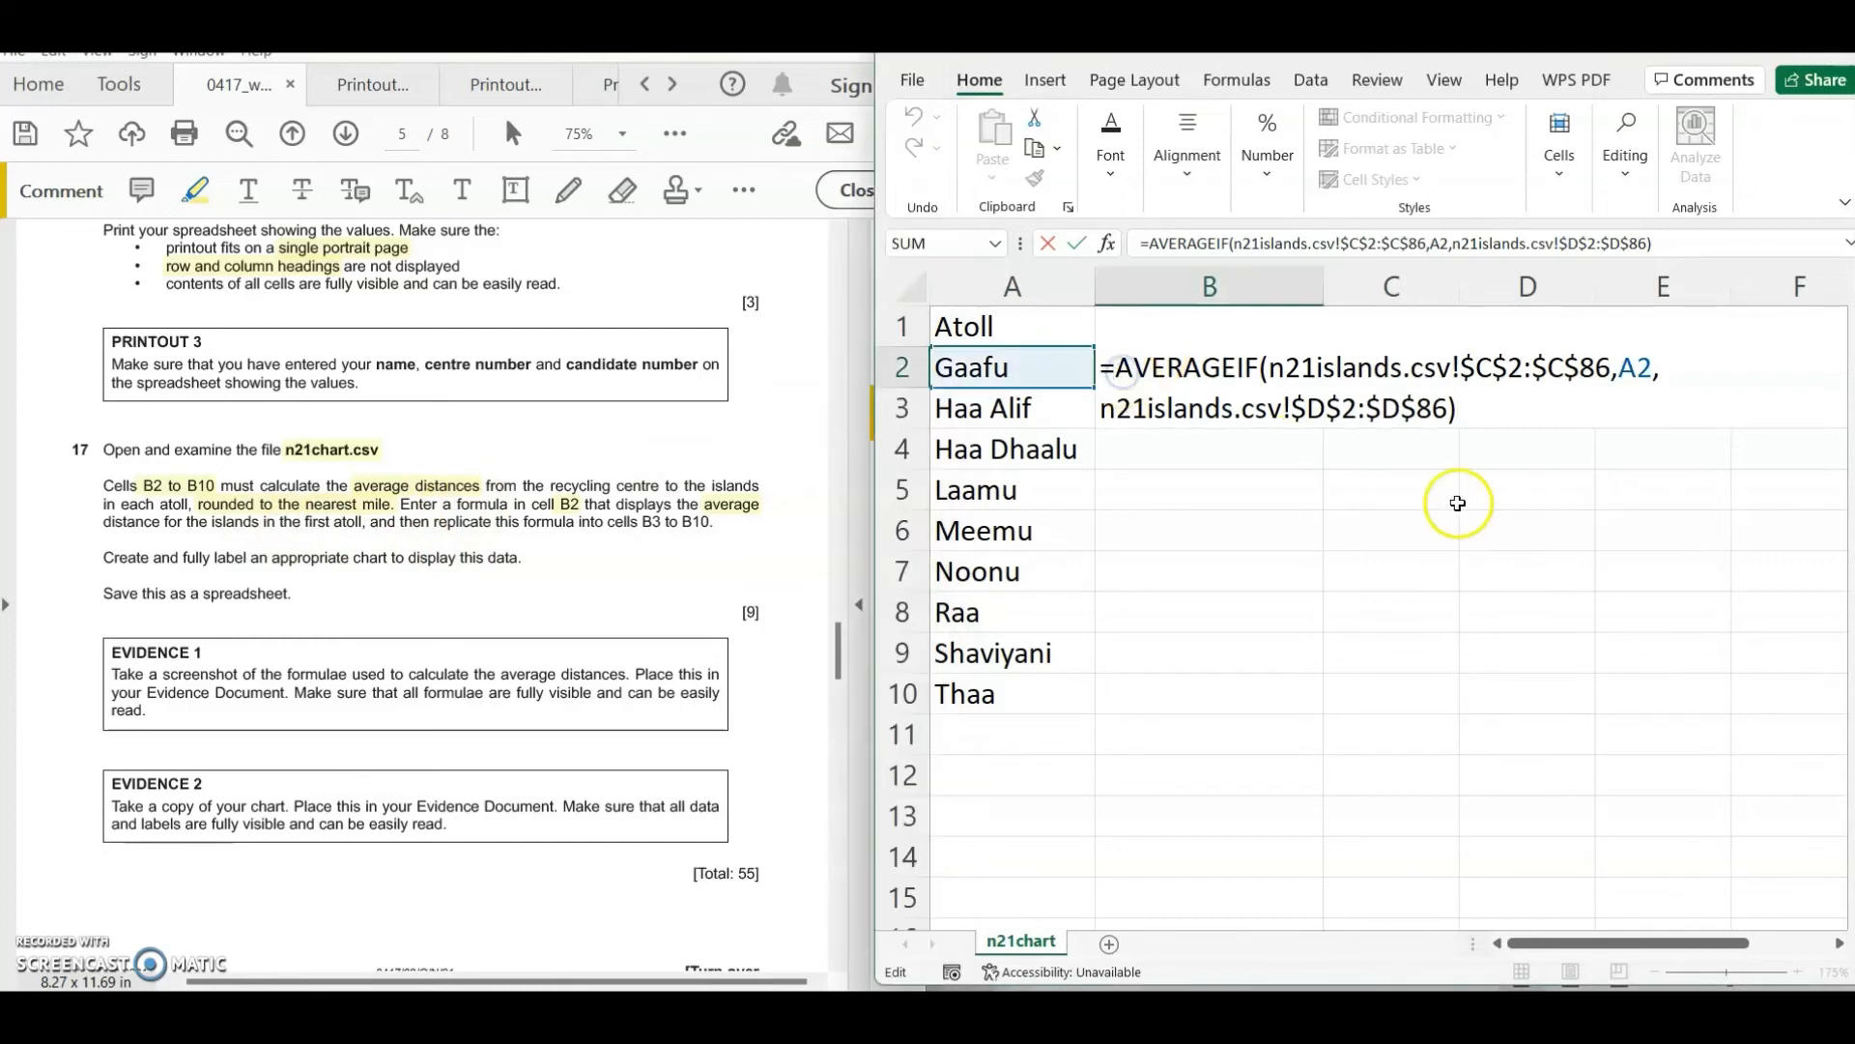
pyautogui.click(1116, 367)
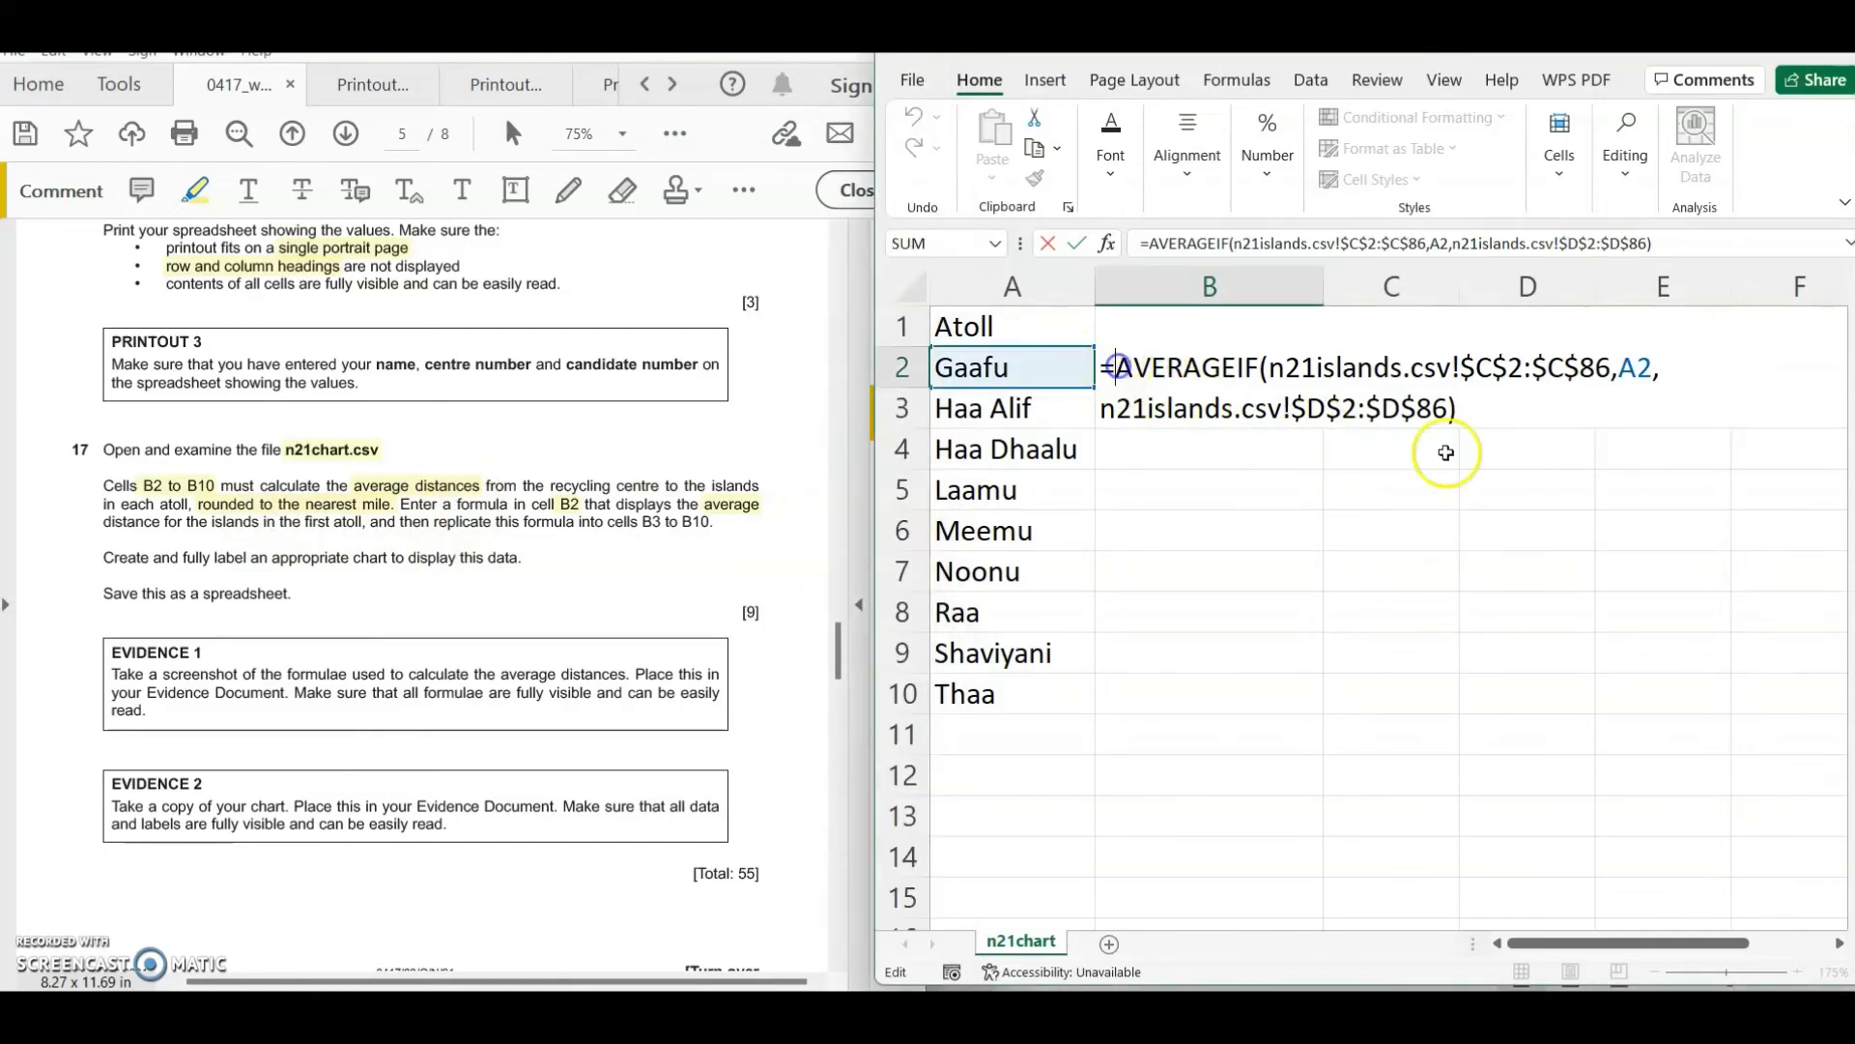
pyautogui.write('round(')
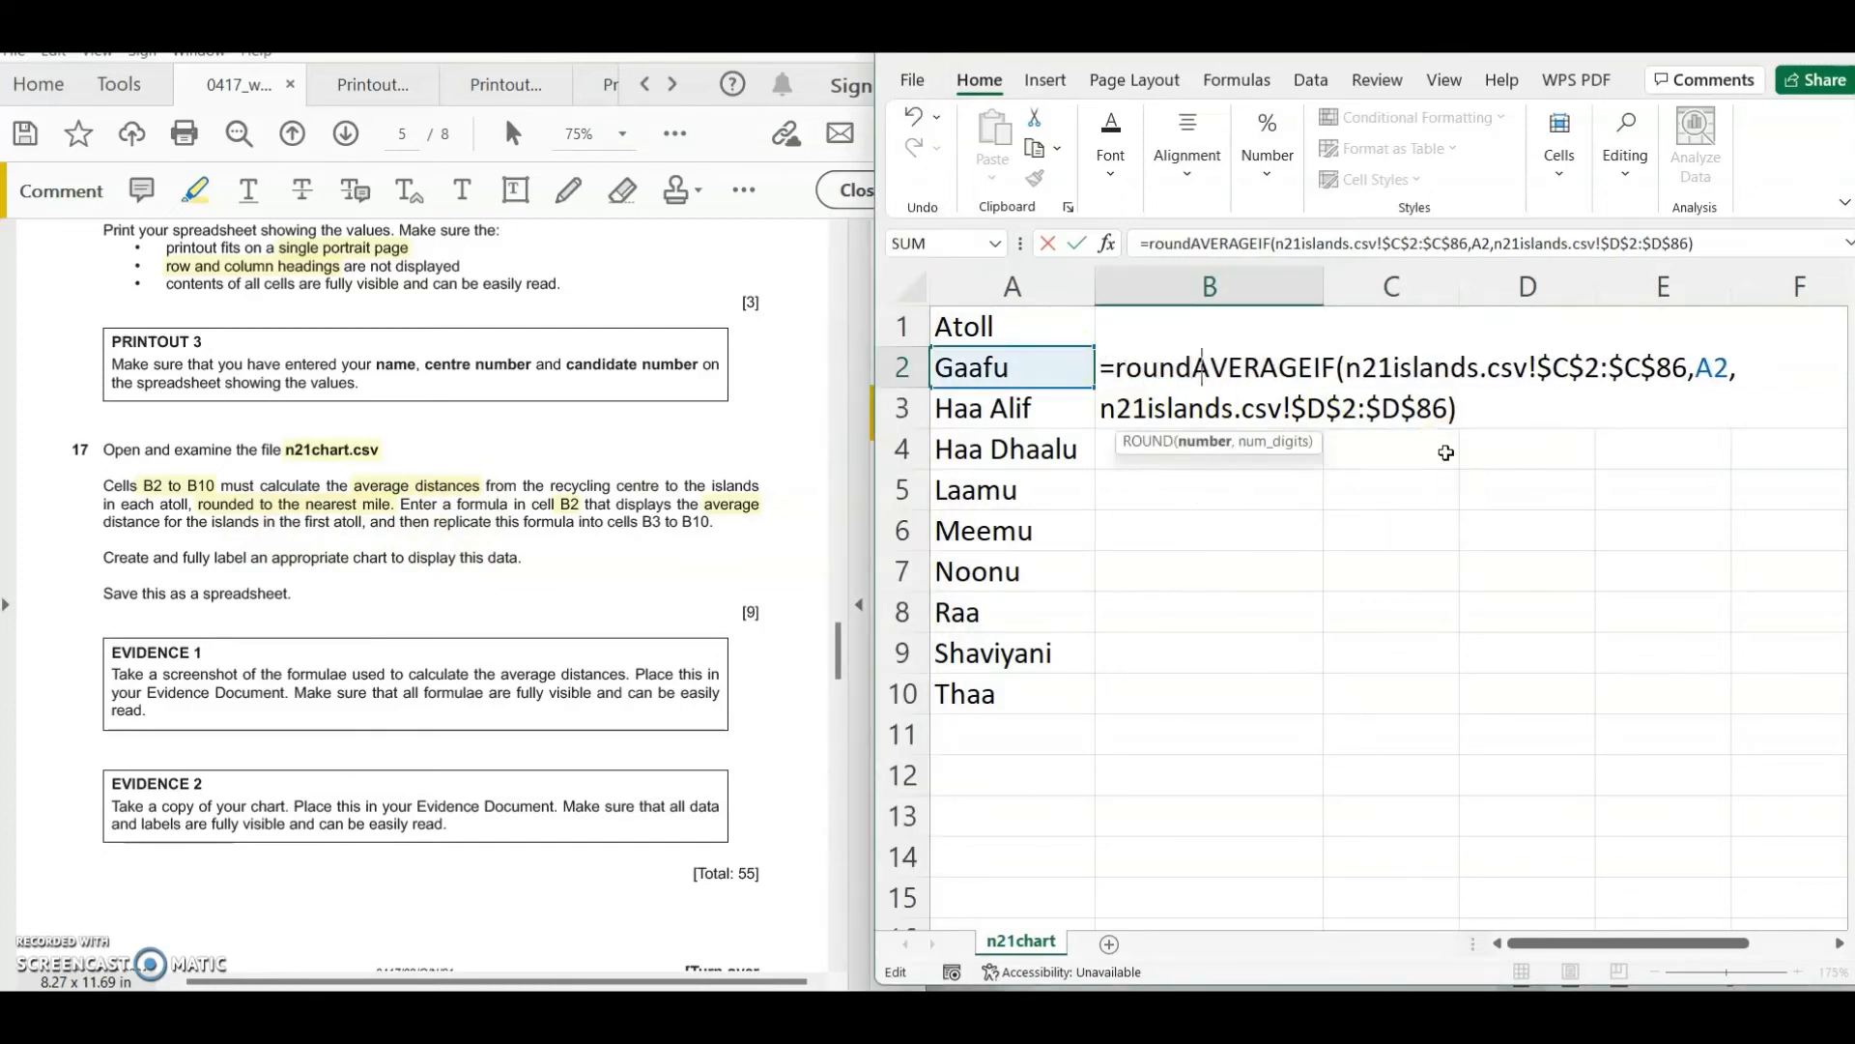
pyautogui.click(1489, 410)
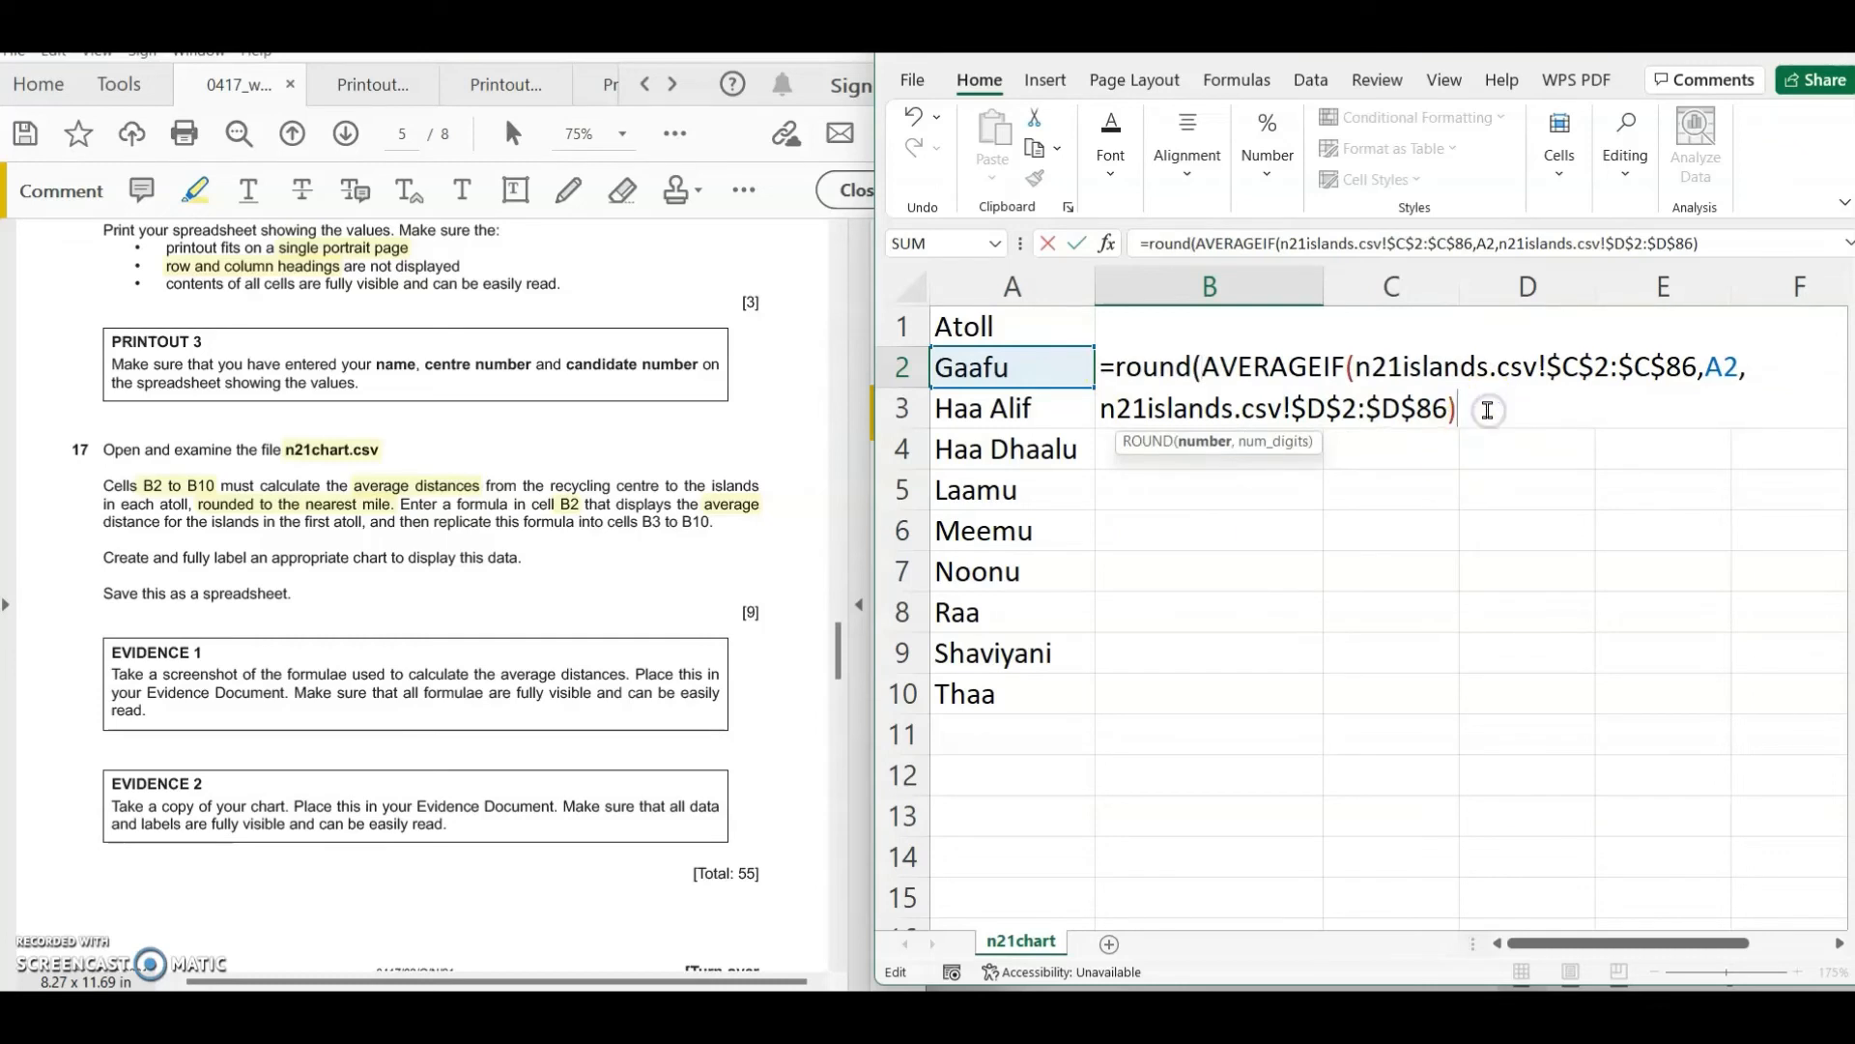
pyautogui.write(',0')
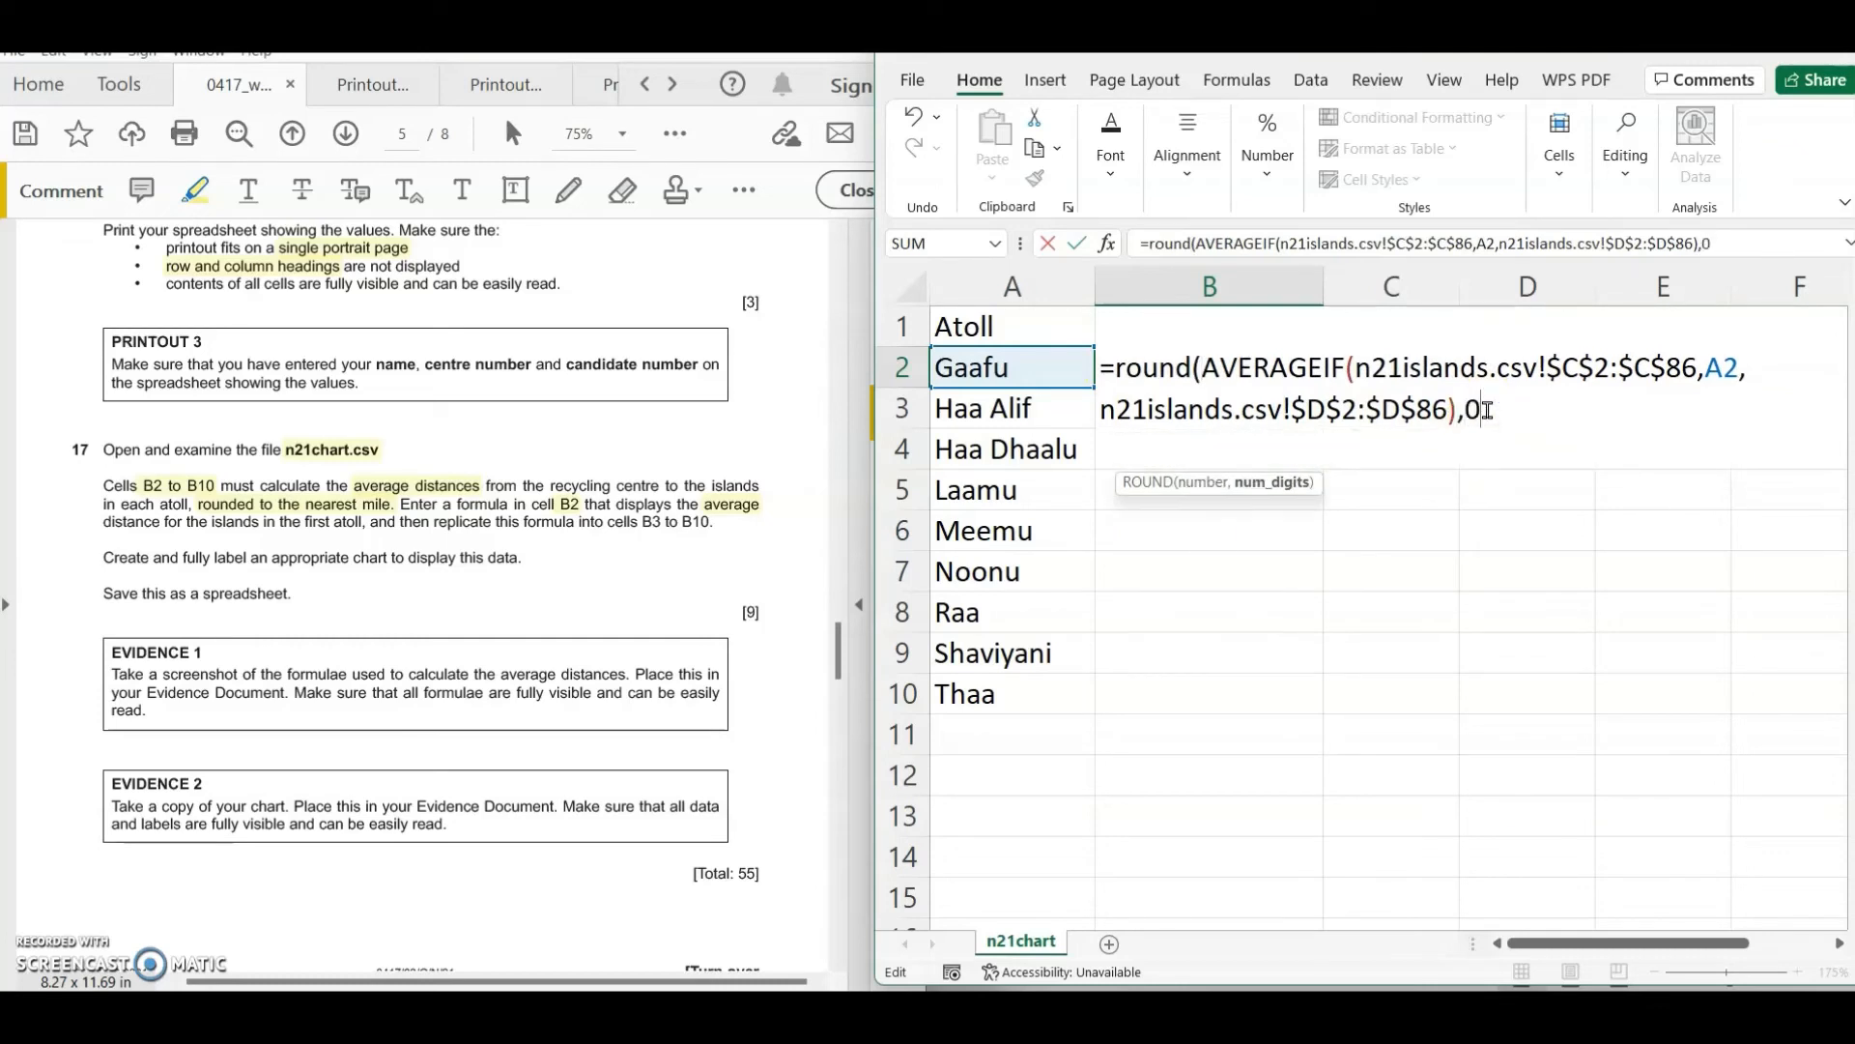
pyautogui.write(')')
pyautogui.press('Return')
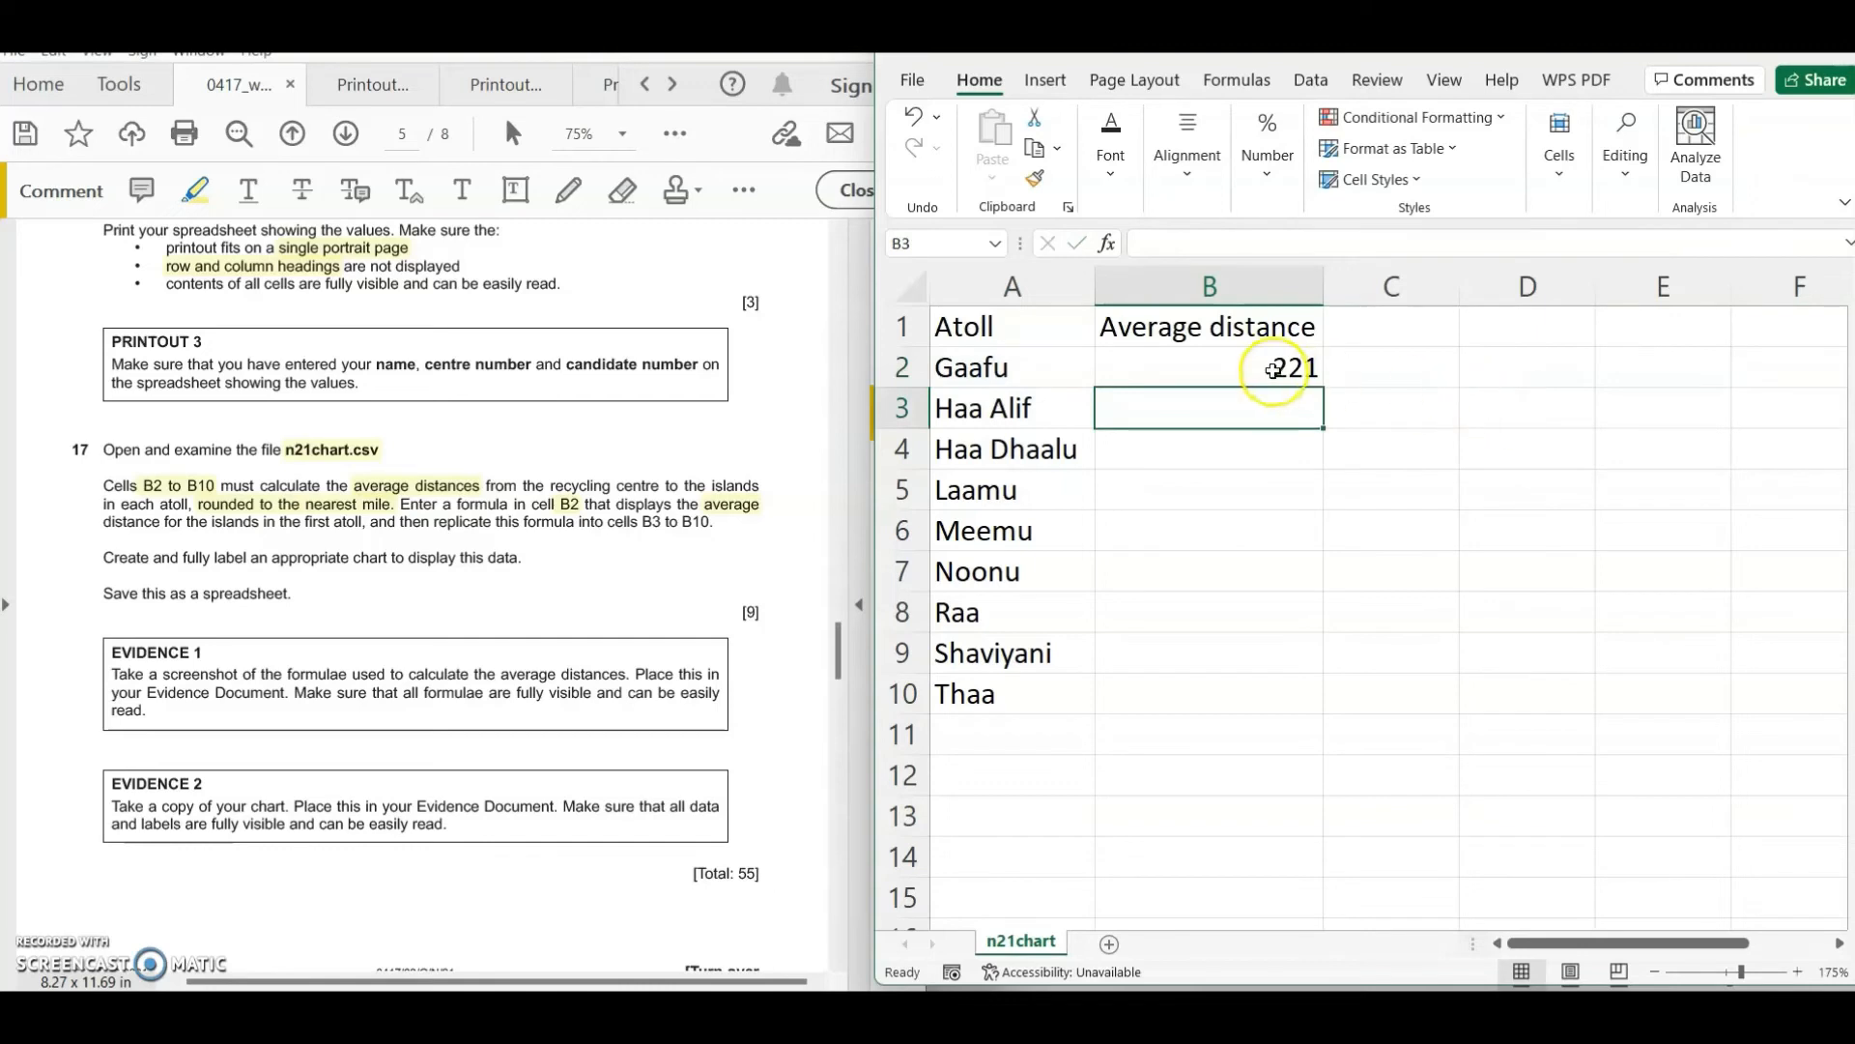
# - Replicate the average distance formula from B2 down to cell B10
pyautogui.click(1274, 366)
pyautogui.moveTo(1321, 386); pyautogui.dragTo(1302, 709)
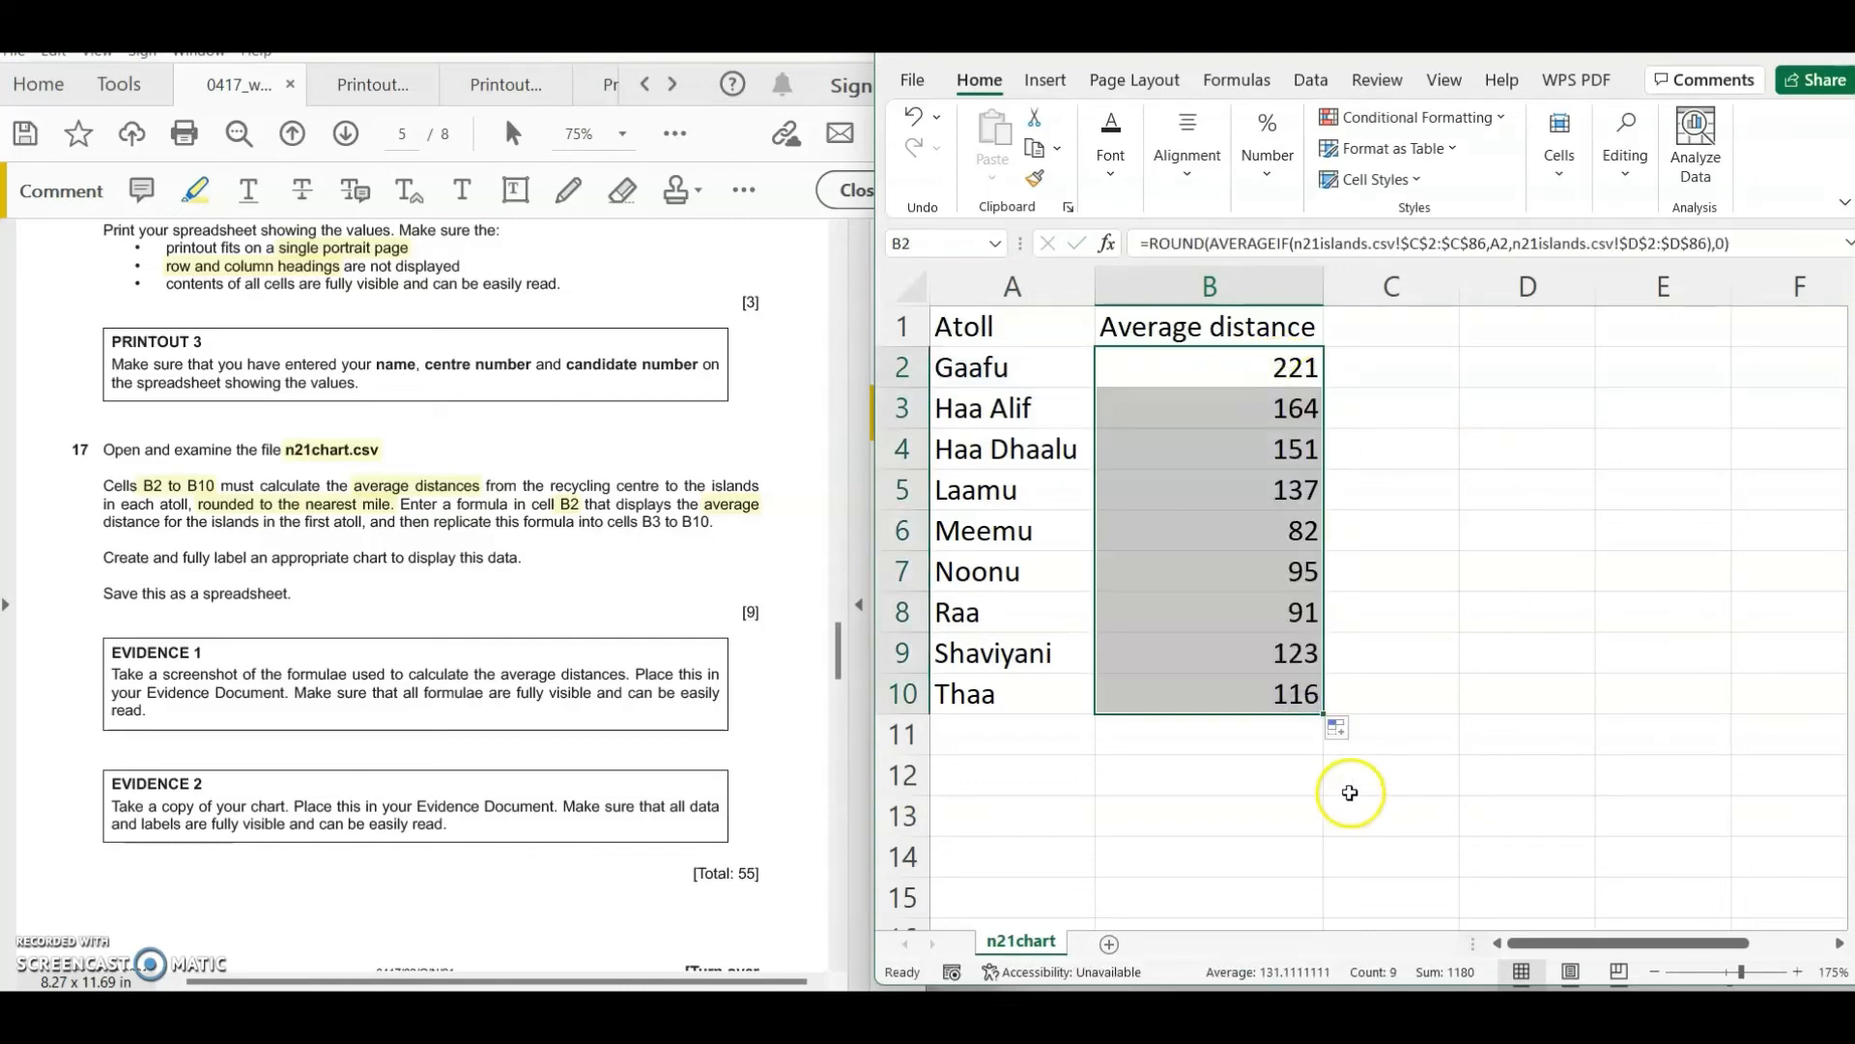
pyautogui.click(1296, 820)
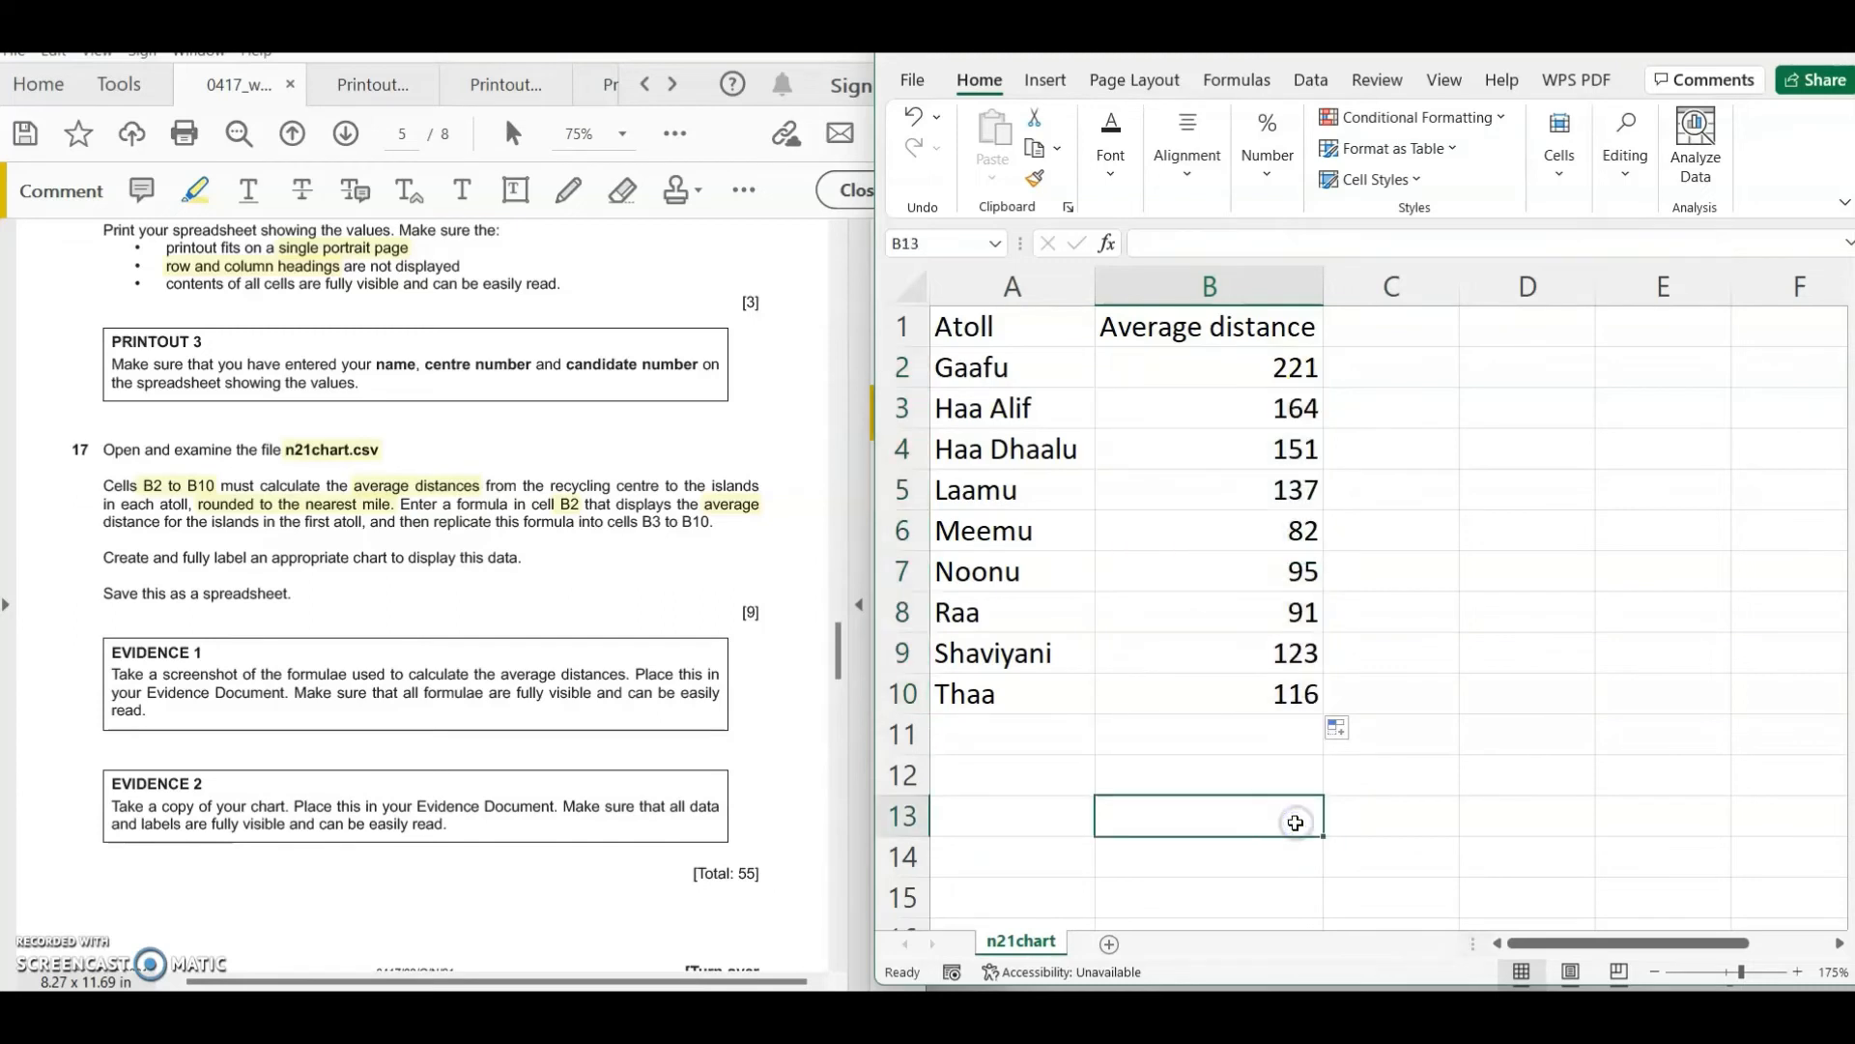
# - Highlight the question 17 key phrases "Create" and "fully label" in the exam paper
pyautogui.click(118, 561)
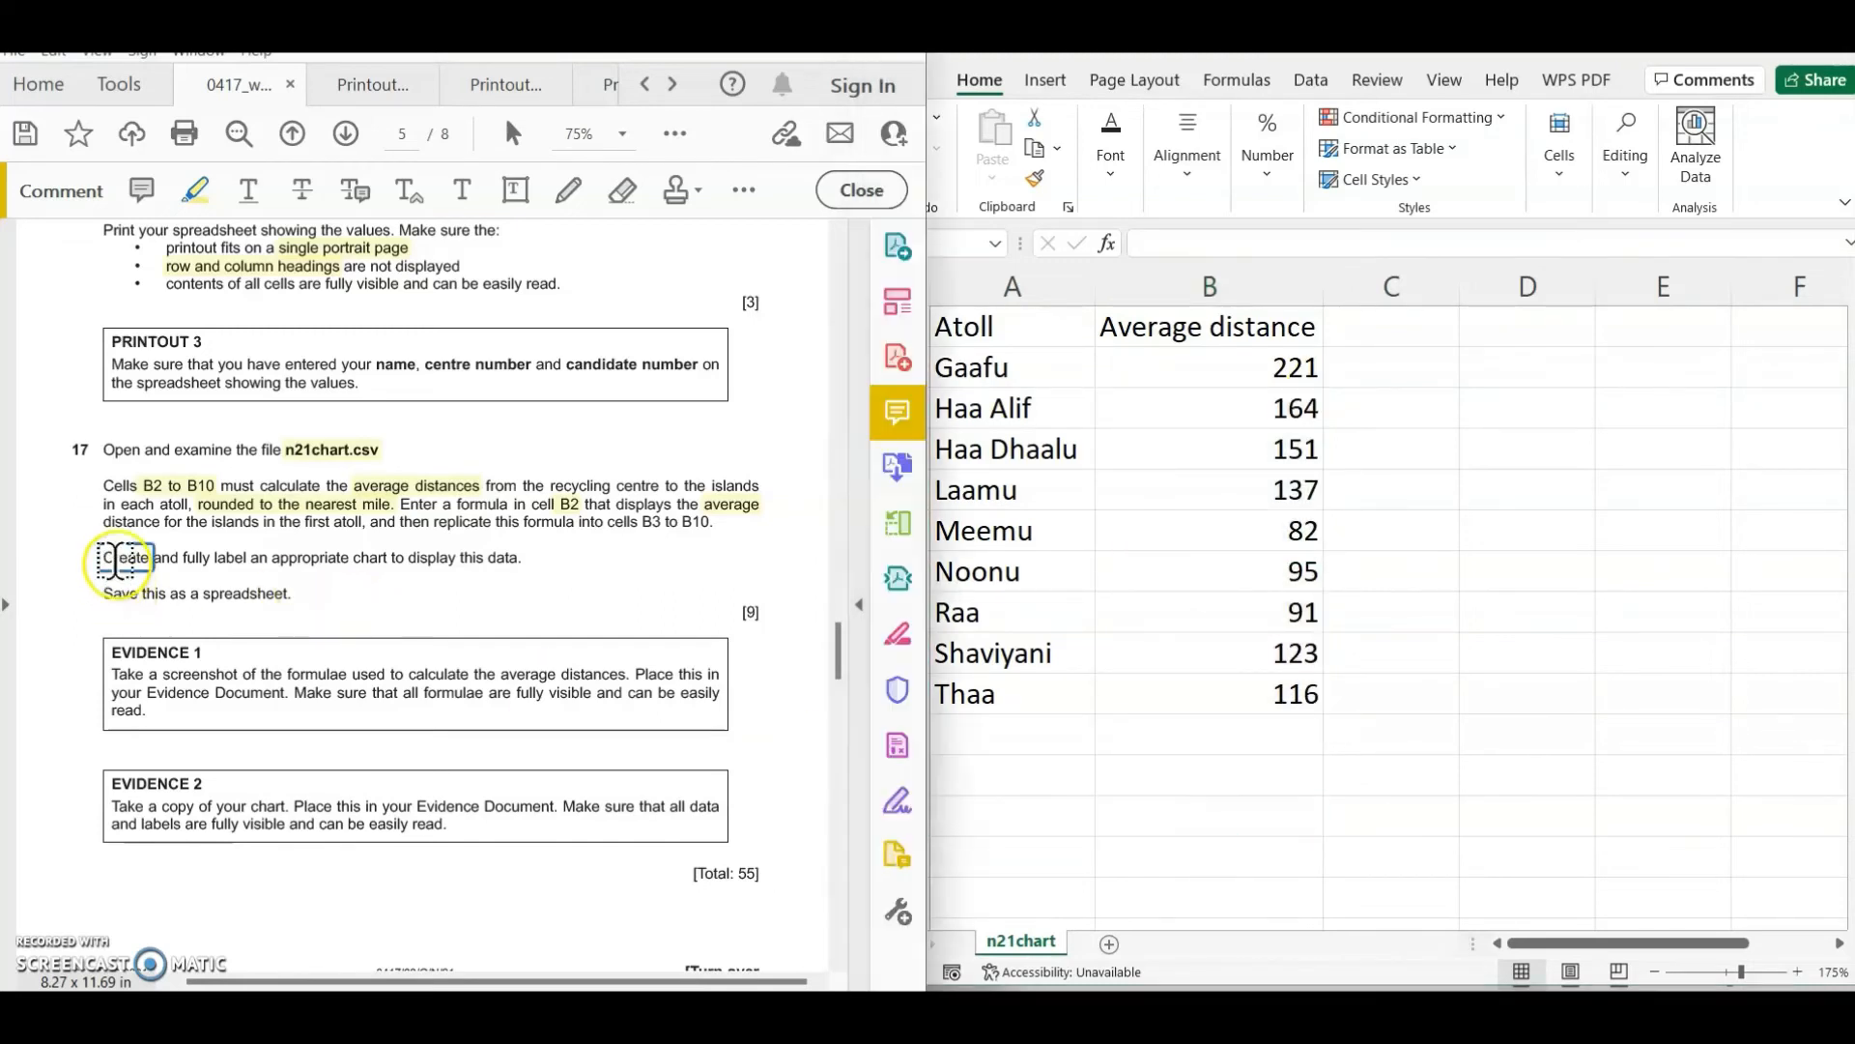
pyautogui.moveTo(118, 561); pyautogui.dragTo(416, 561)
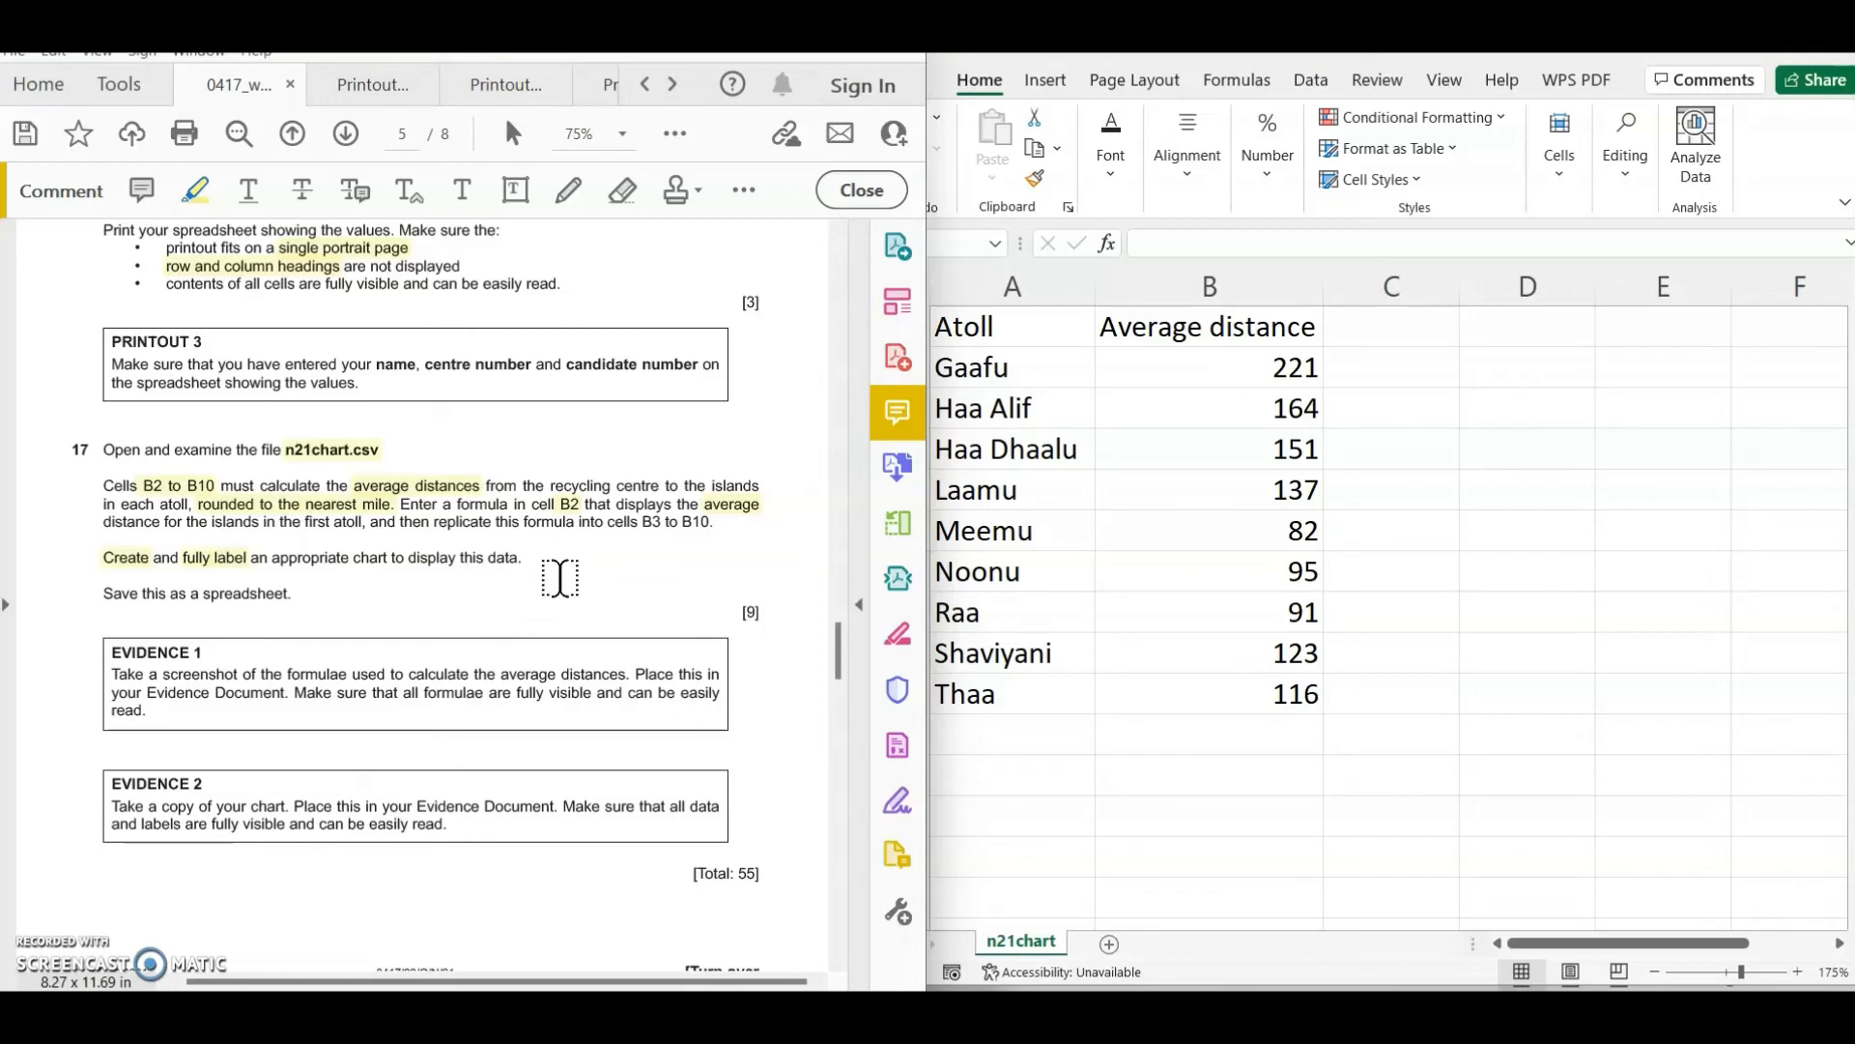
# - Insert a 2-D clustered column chart from cells A2 to B10 of n21chart
pyautogui.click(1237, 386)
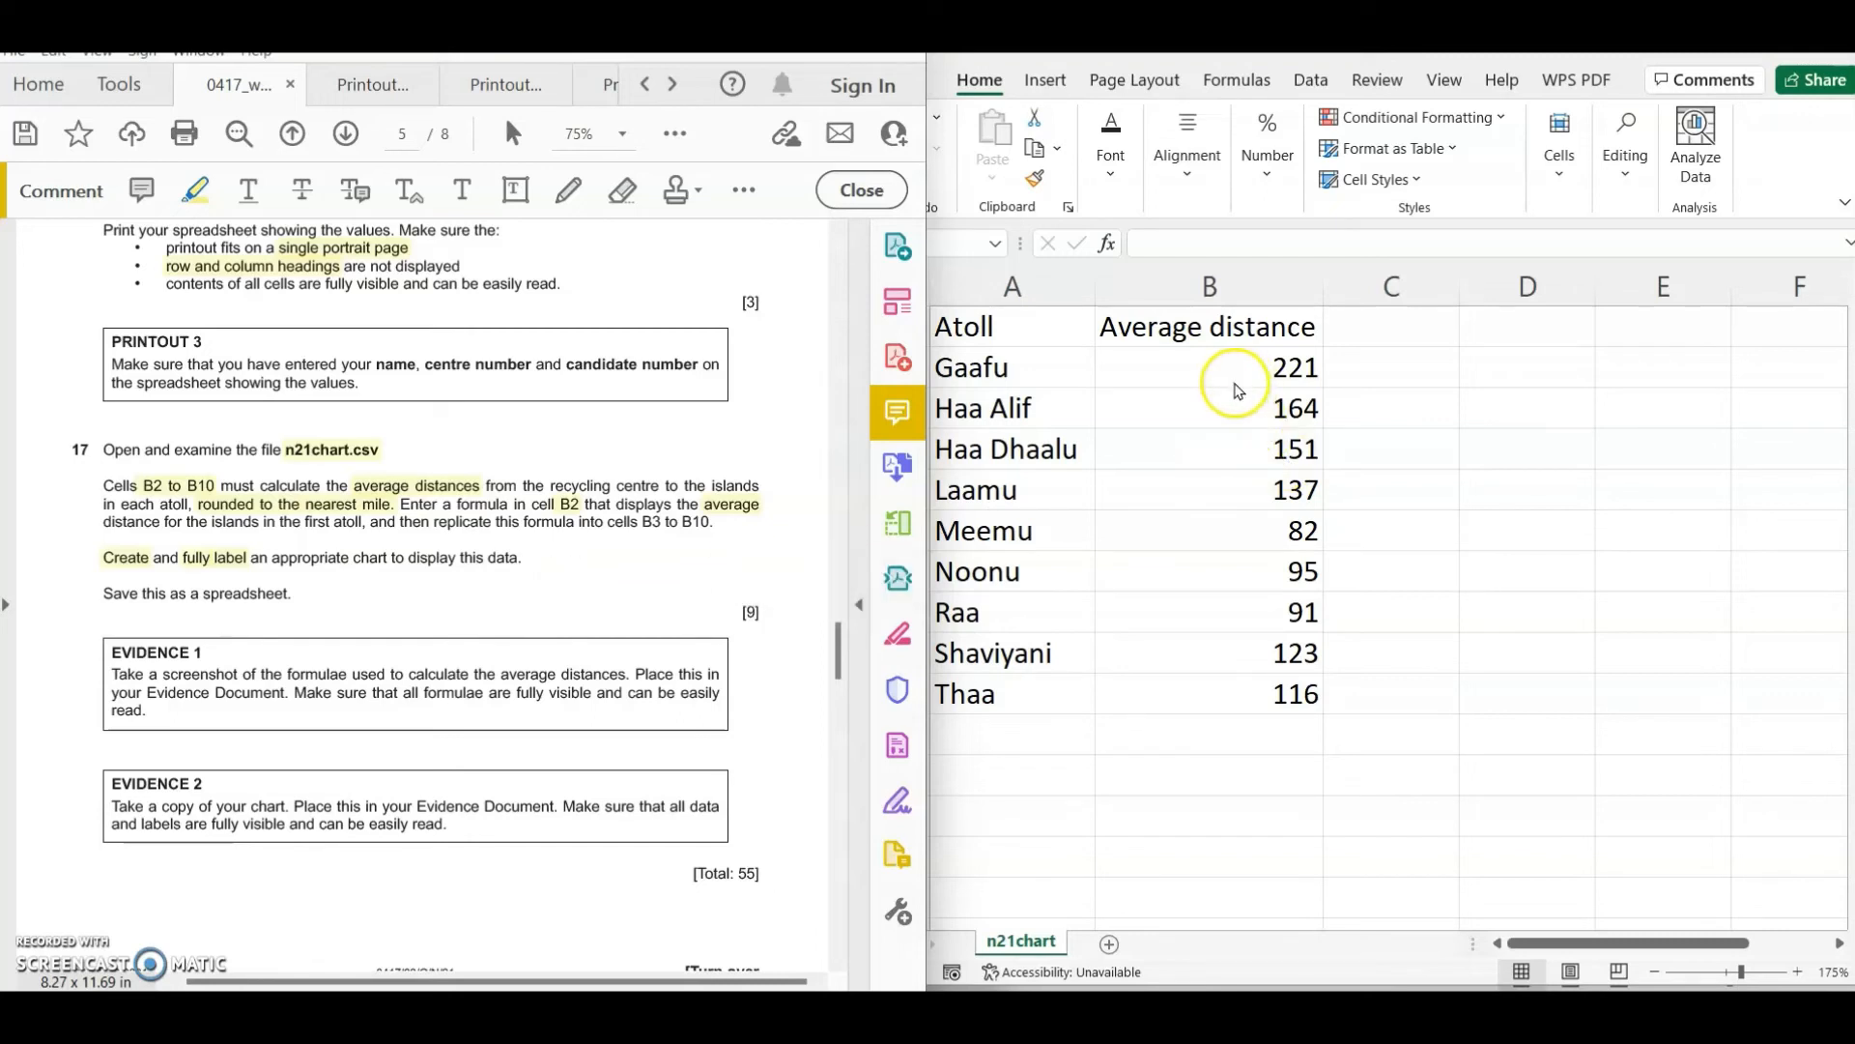
pyautogui.moveTo(1048, 366); pyautogui.dragTo(1209, 686)
pyautogui.click(1056, 73)
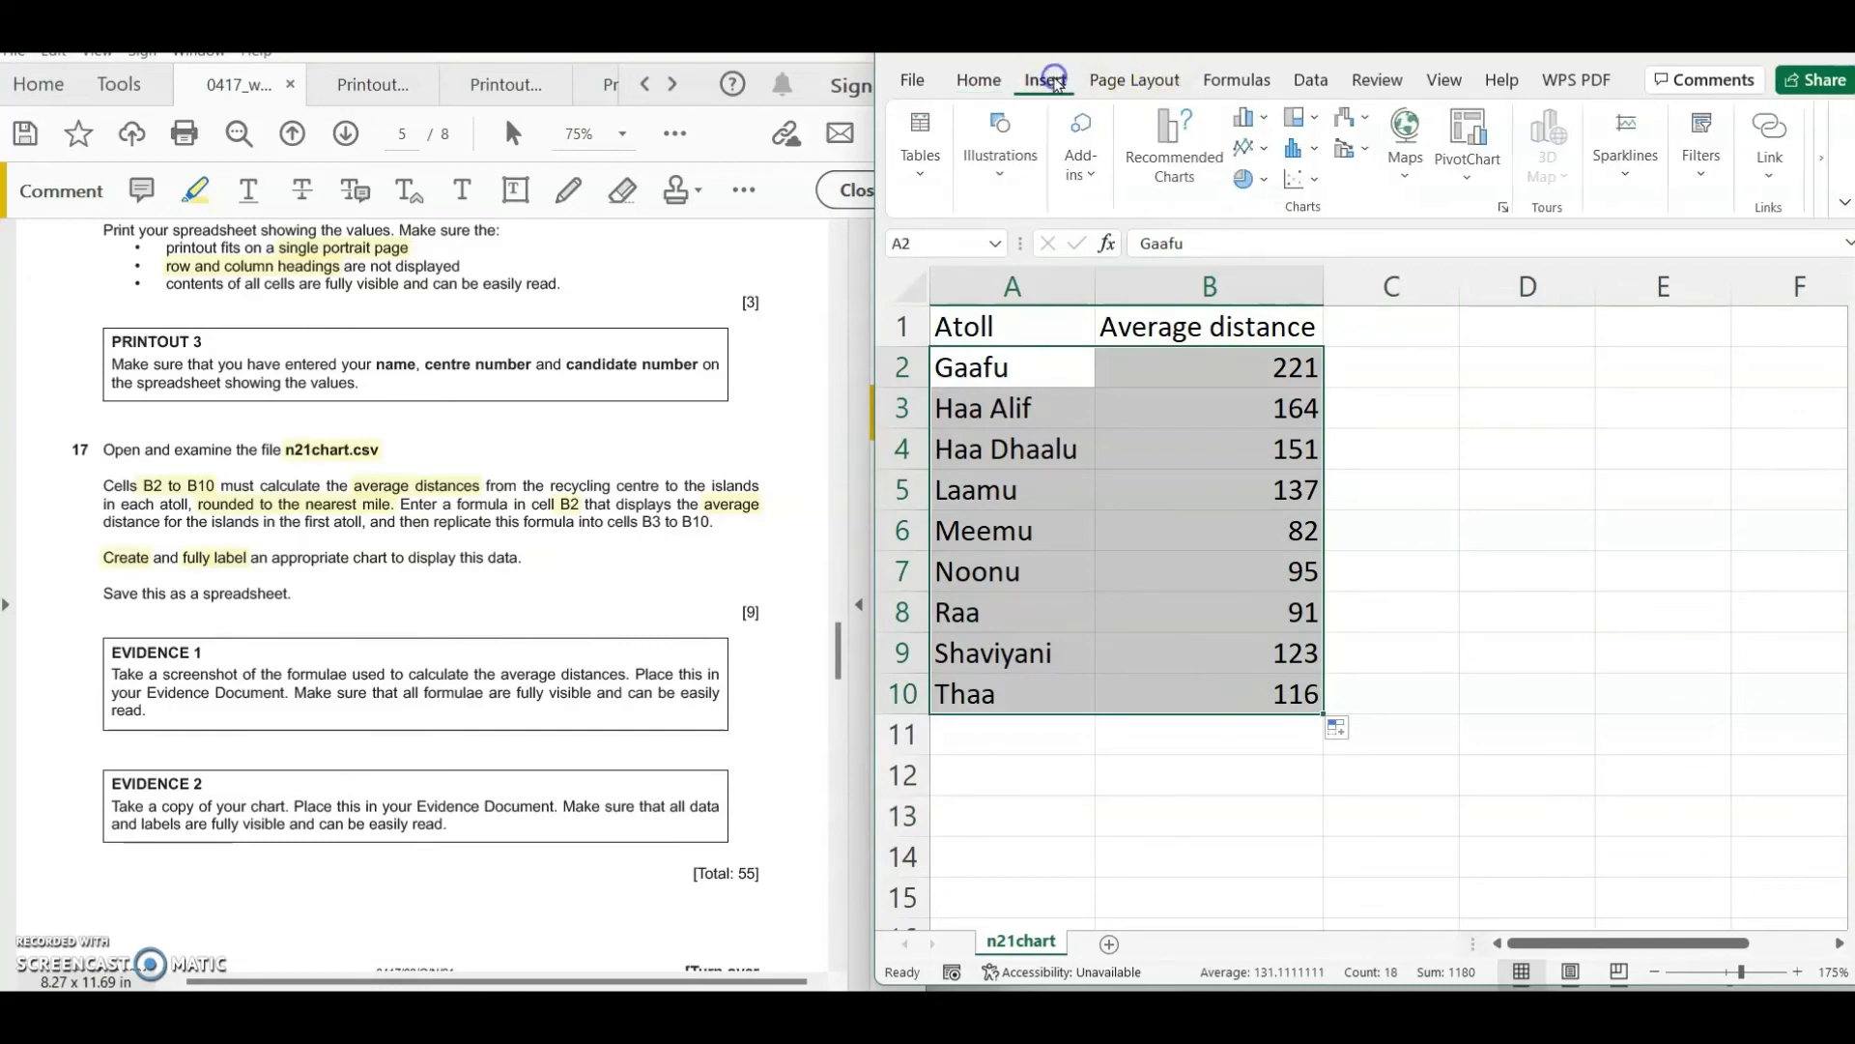
pyautogui.click(1266, 123)
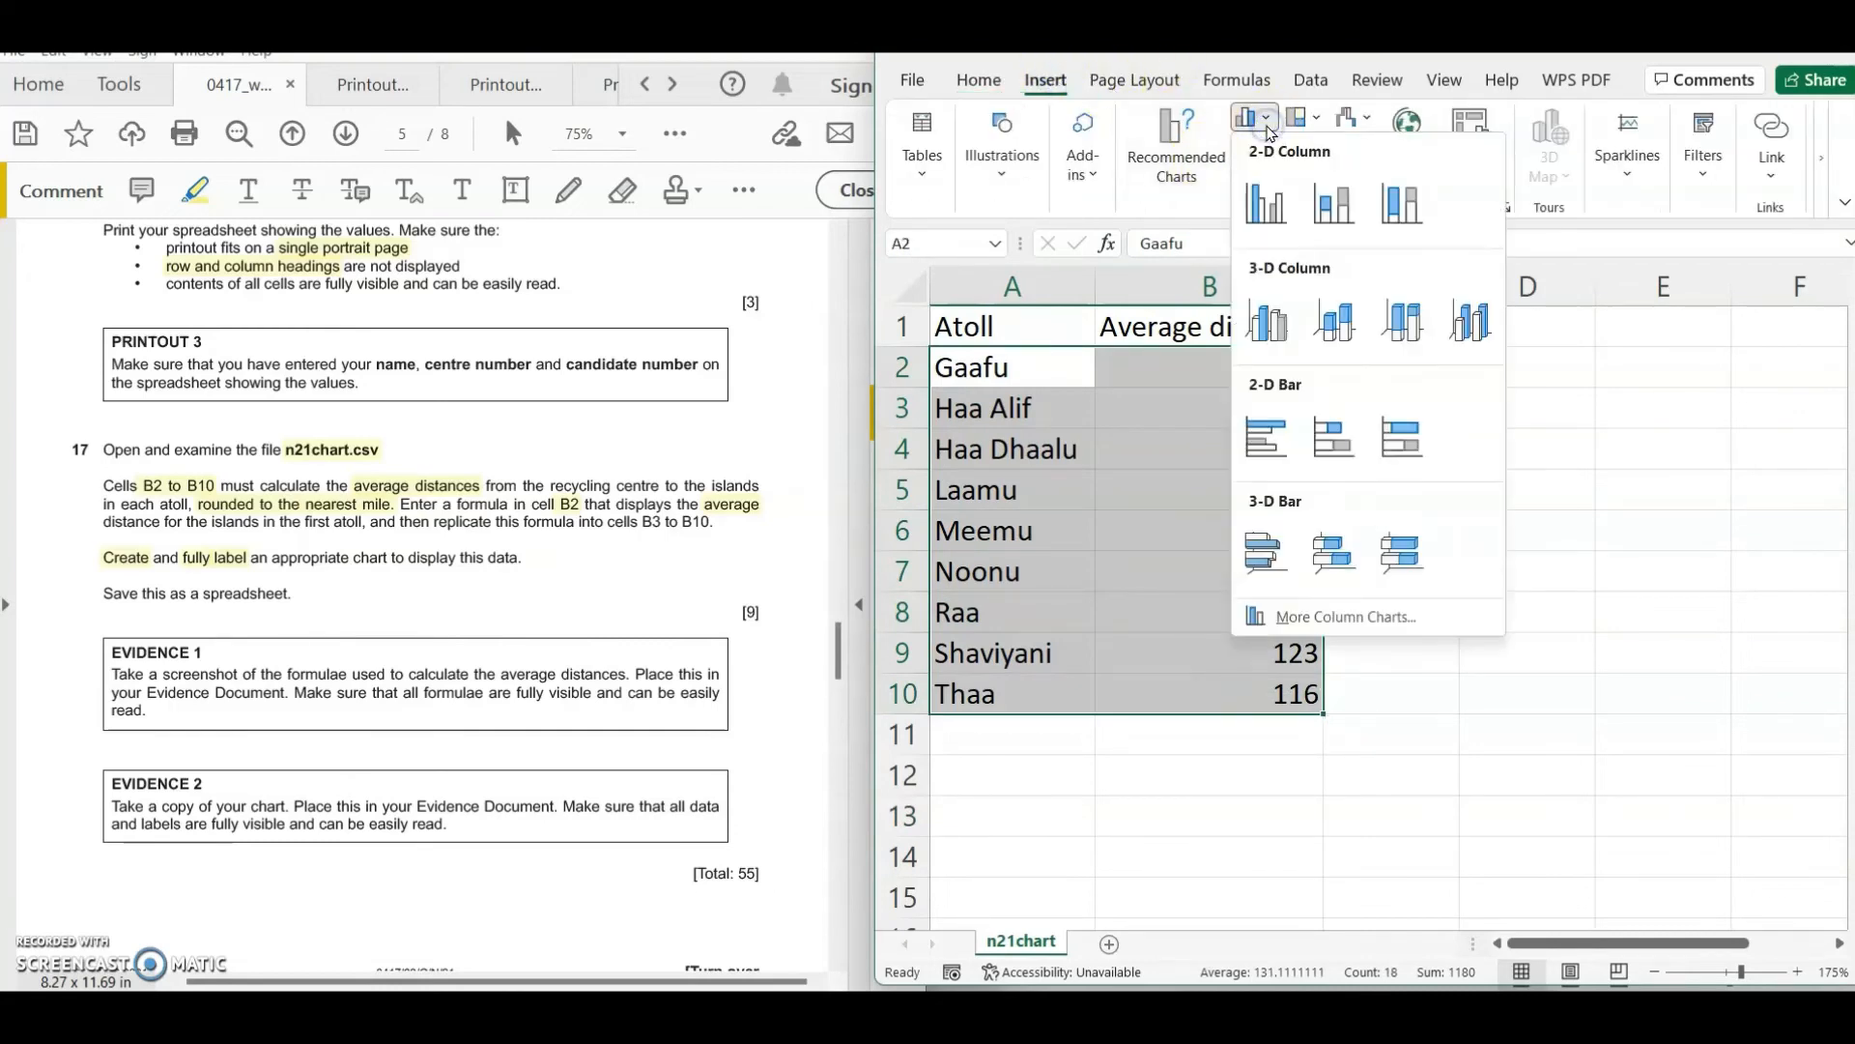
pyautogui.click(1266, 203)
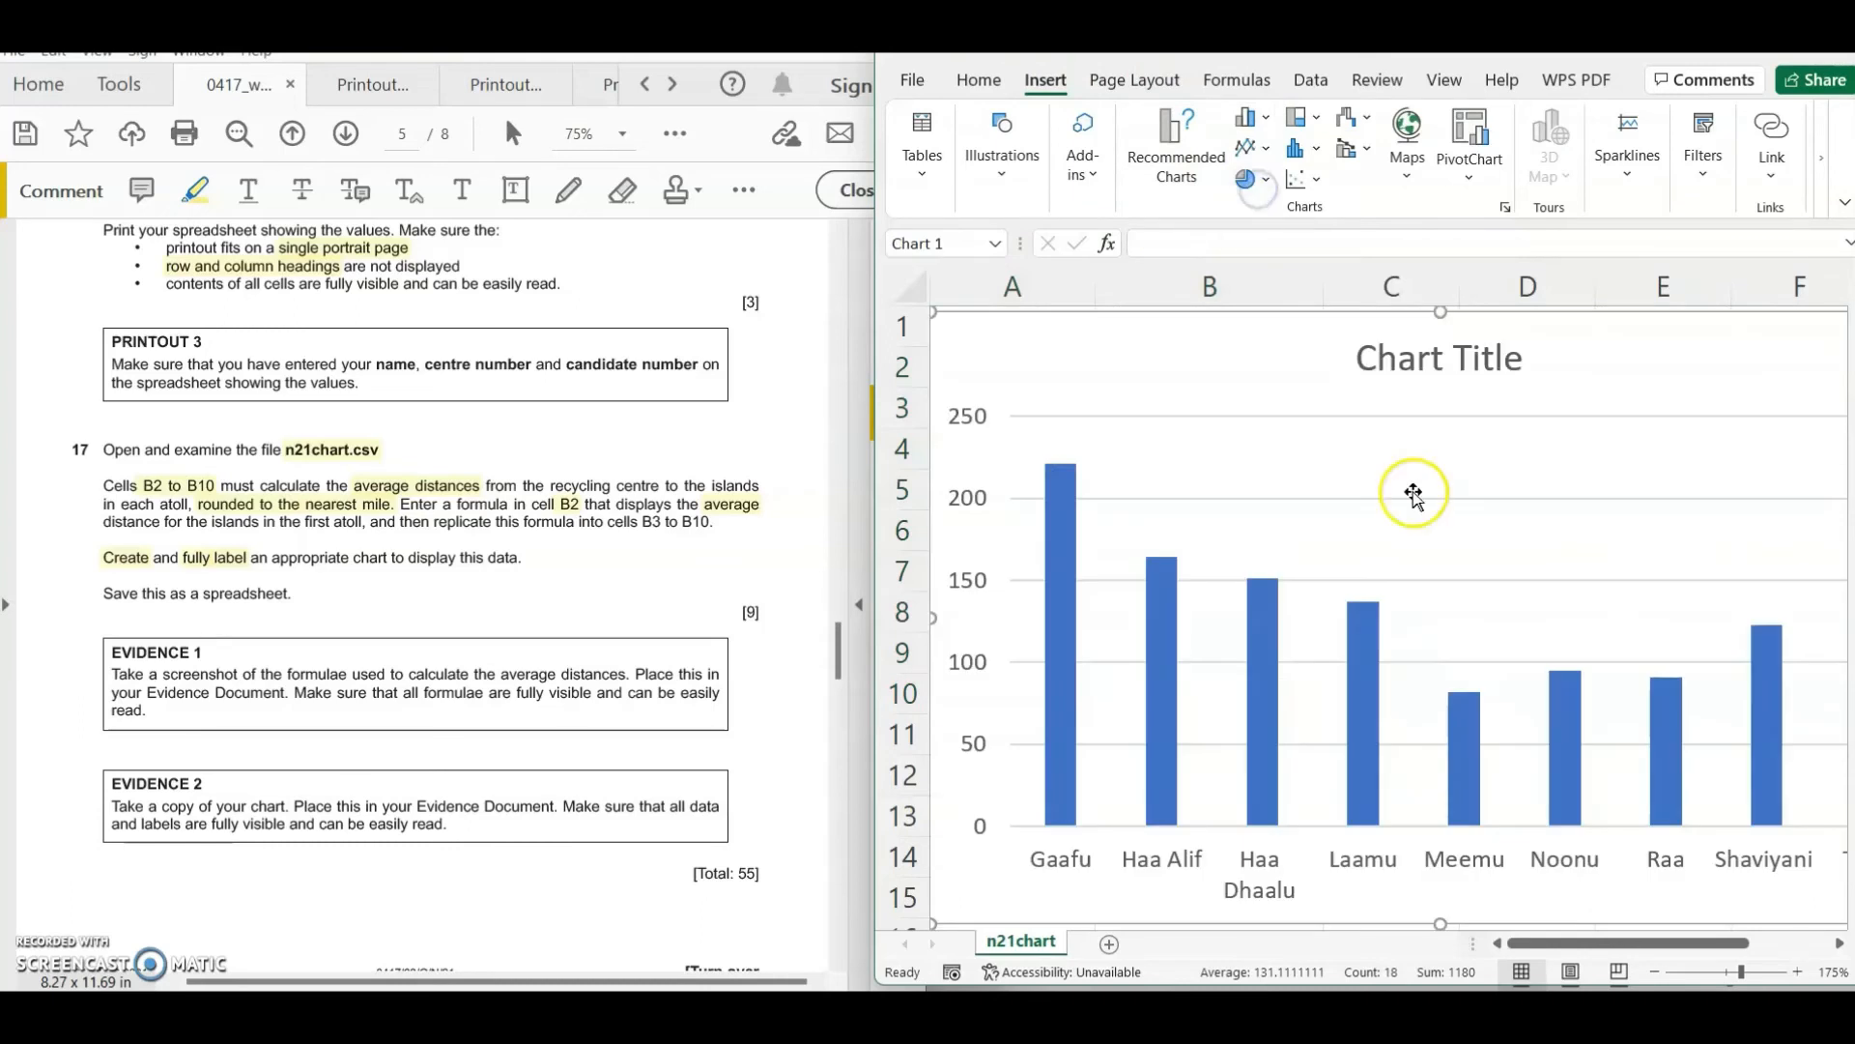
# - Shrink the column chart and place it below the atoll data, starting around row 11
pyautogui.scroll(-3, 1419, 544)
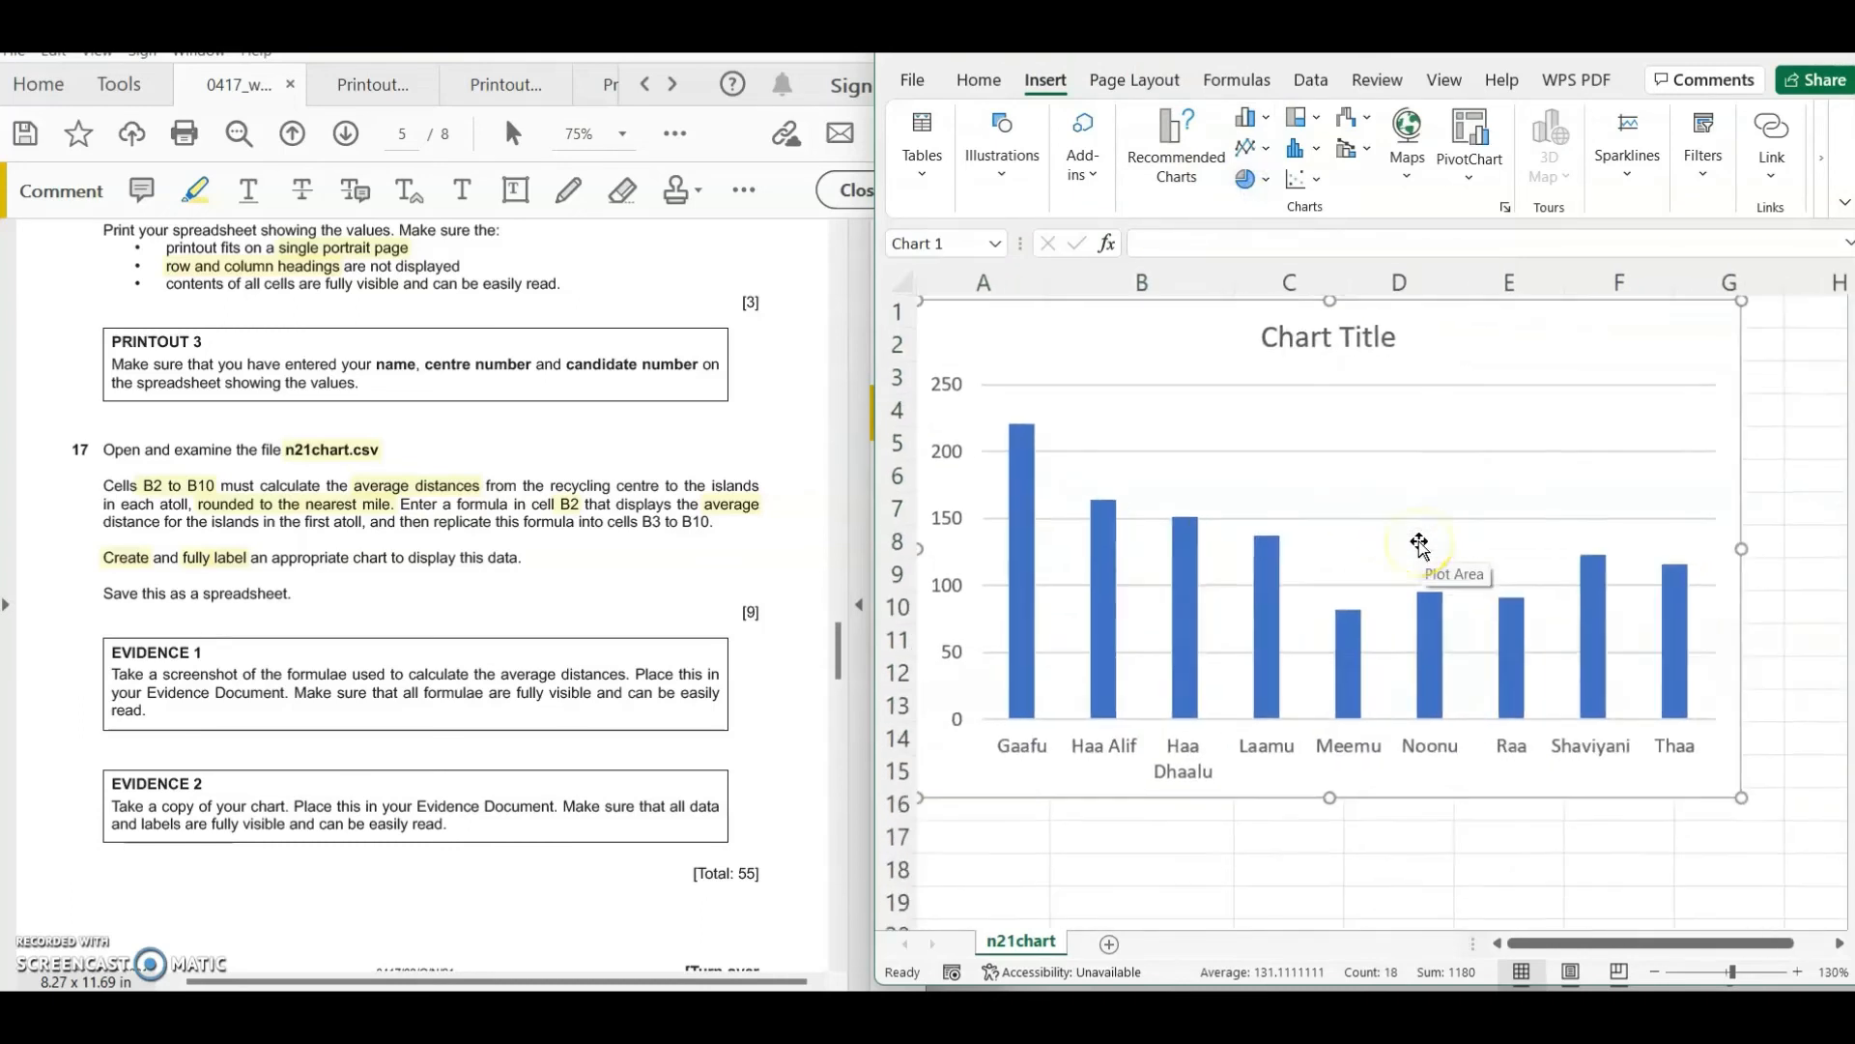
pyautogui.moveTo(1671, 751); pyautogui.dragTo(1541, 674)
pyautogui.moveTo(1212, 338); pyautogui.dragTo(1347, 509)
pyautogui.hotkey('ctrl', 'z')
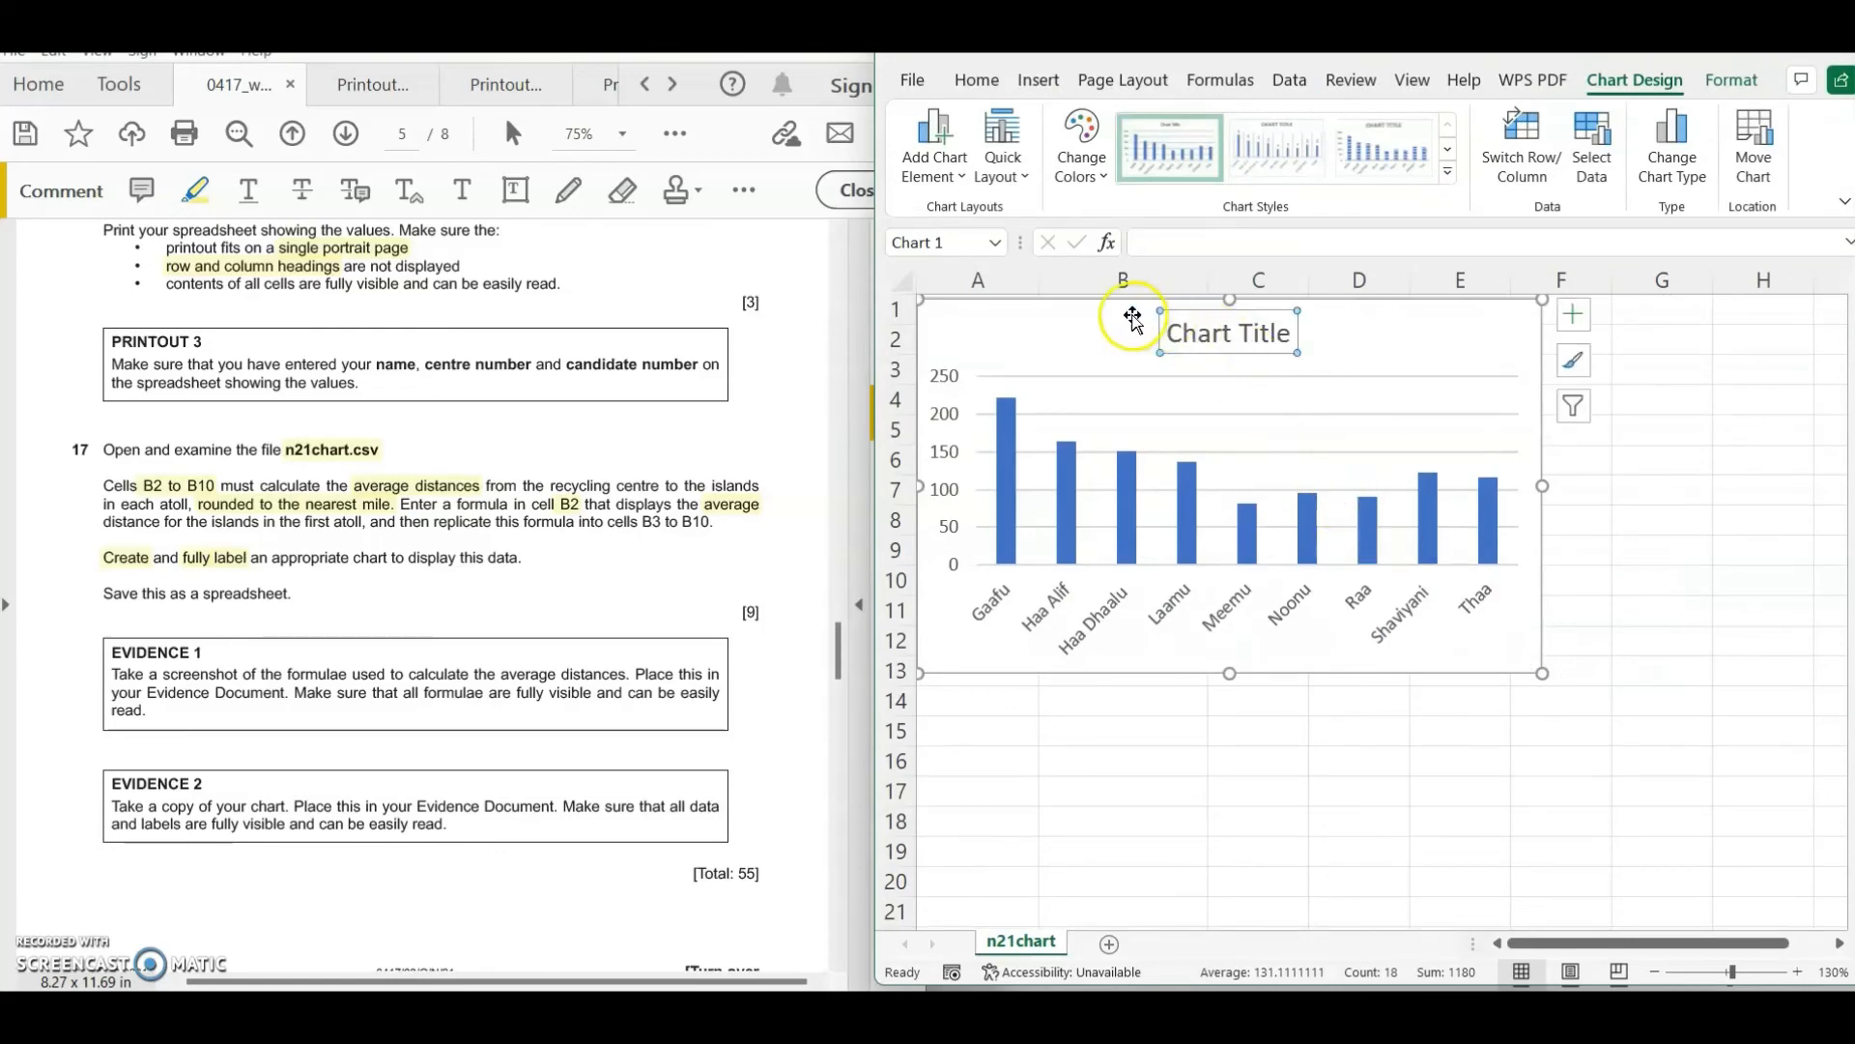
pyautogui.moveTo(1131, 309); pyautogui.dragTo(1189, 619)
pyautogui.scroll(-2, 1188, 619)
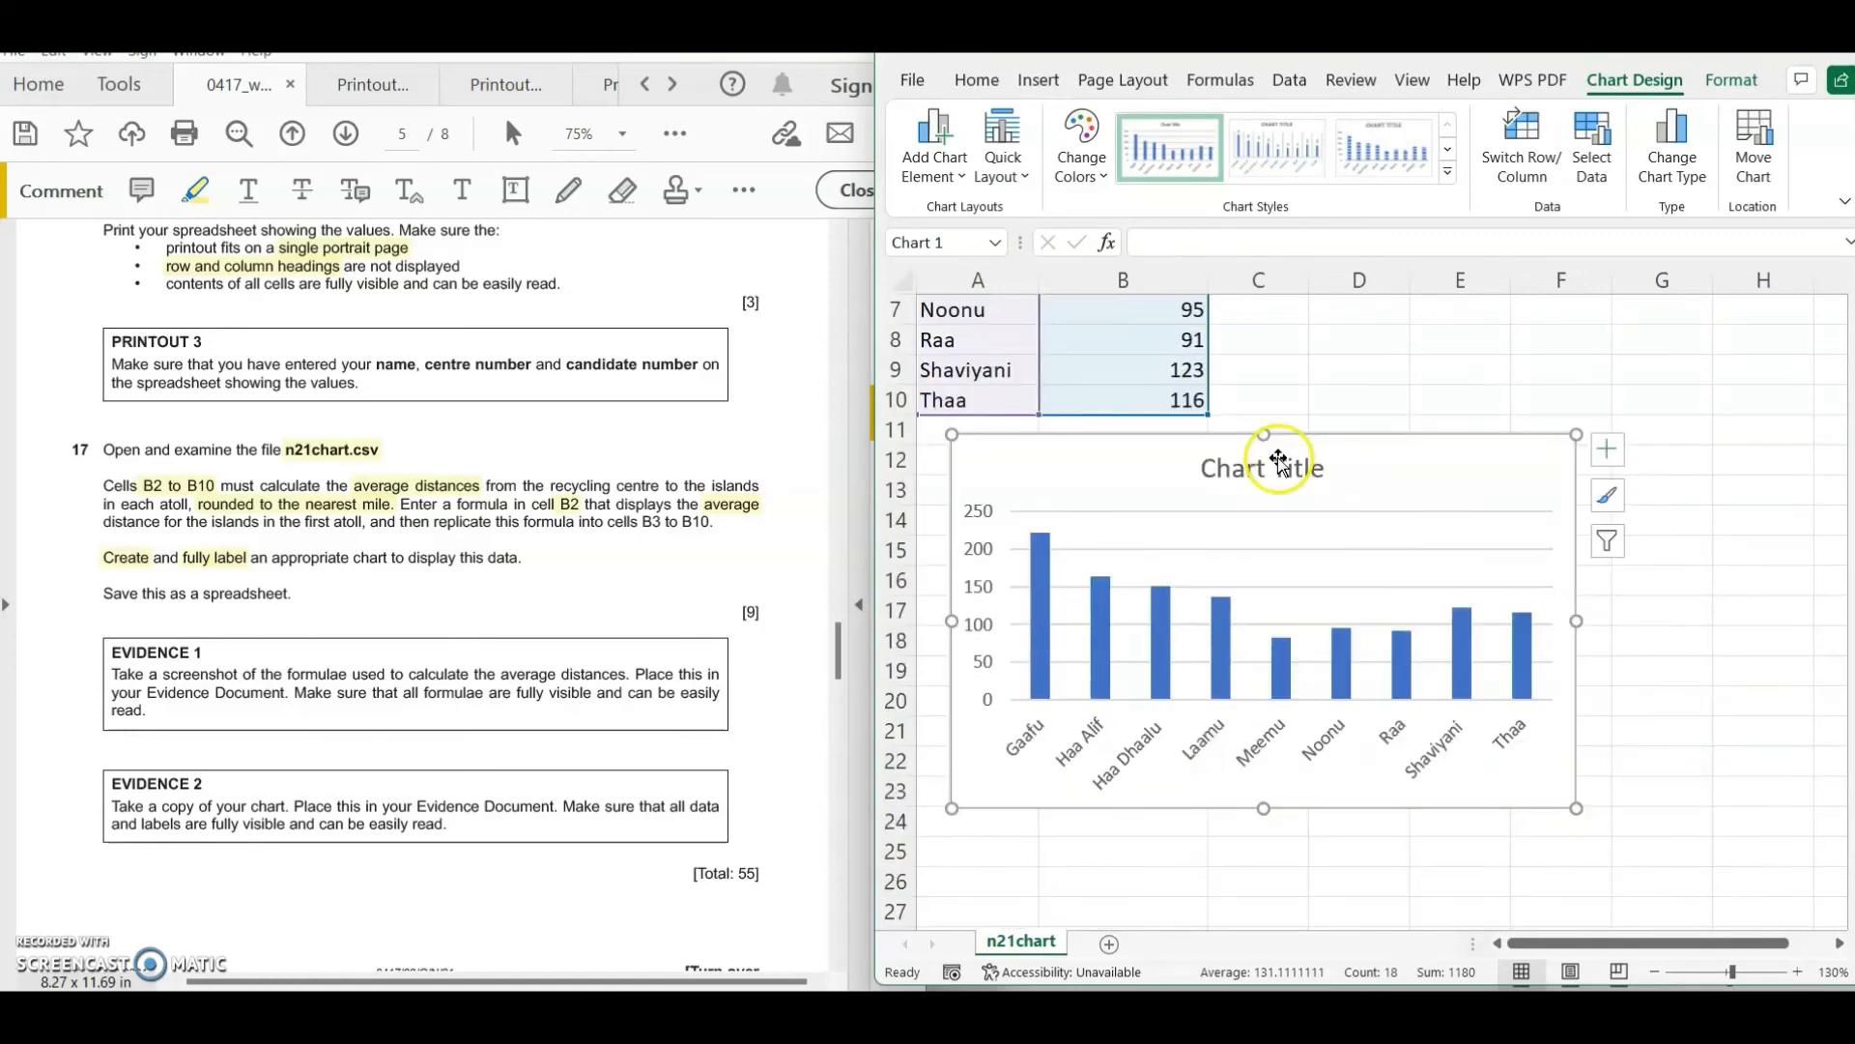
# - Set the chart title to "Average distance of islands in each atoll from the recycling centre"
pyautogui.click(1236, 467)
pyautogui.click(1211, 466)
pyautogui.moveTo(1208, 467); pyautogui.dragTo(1325, 471)
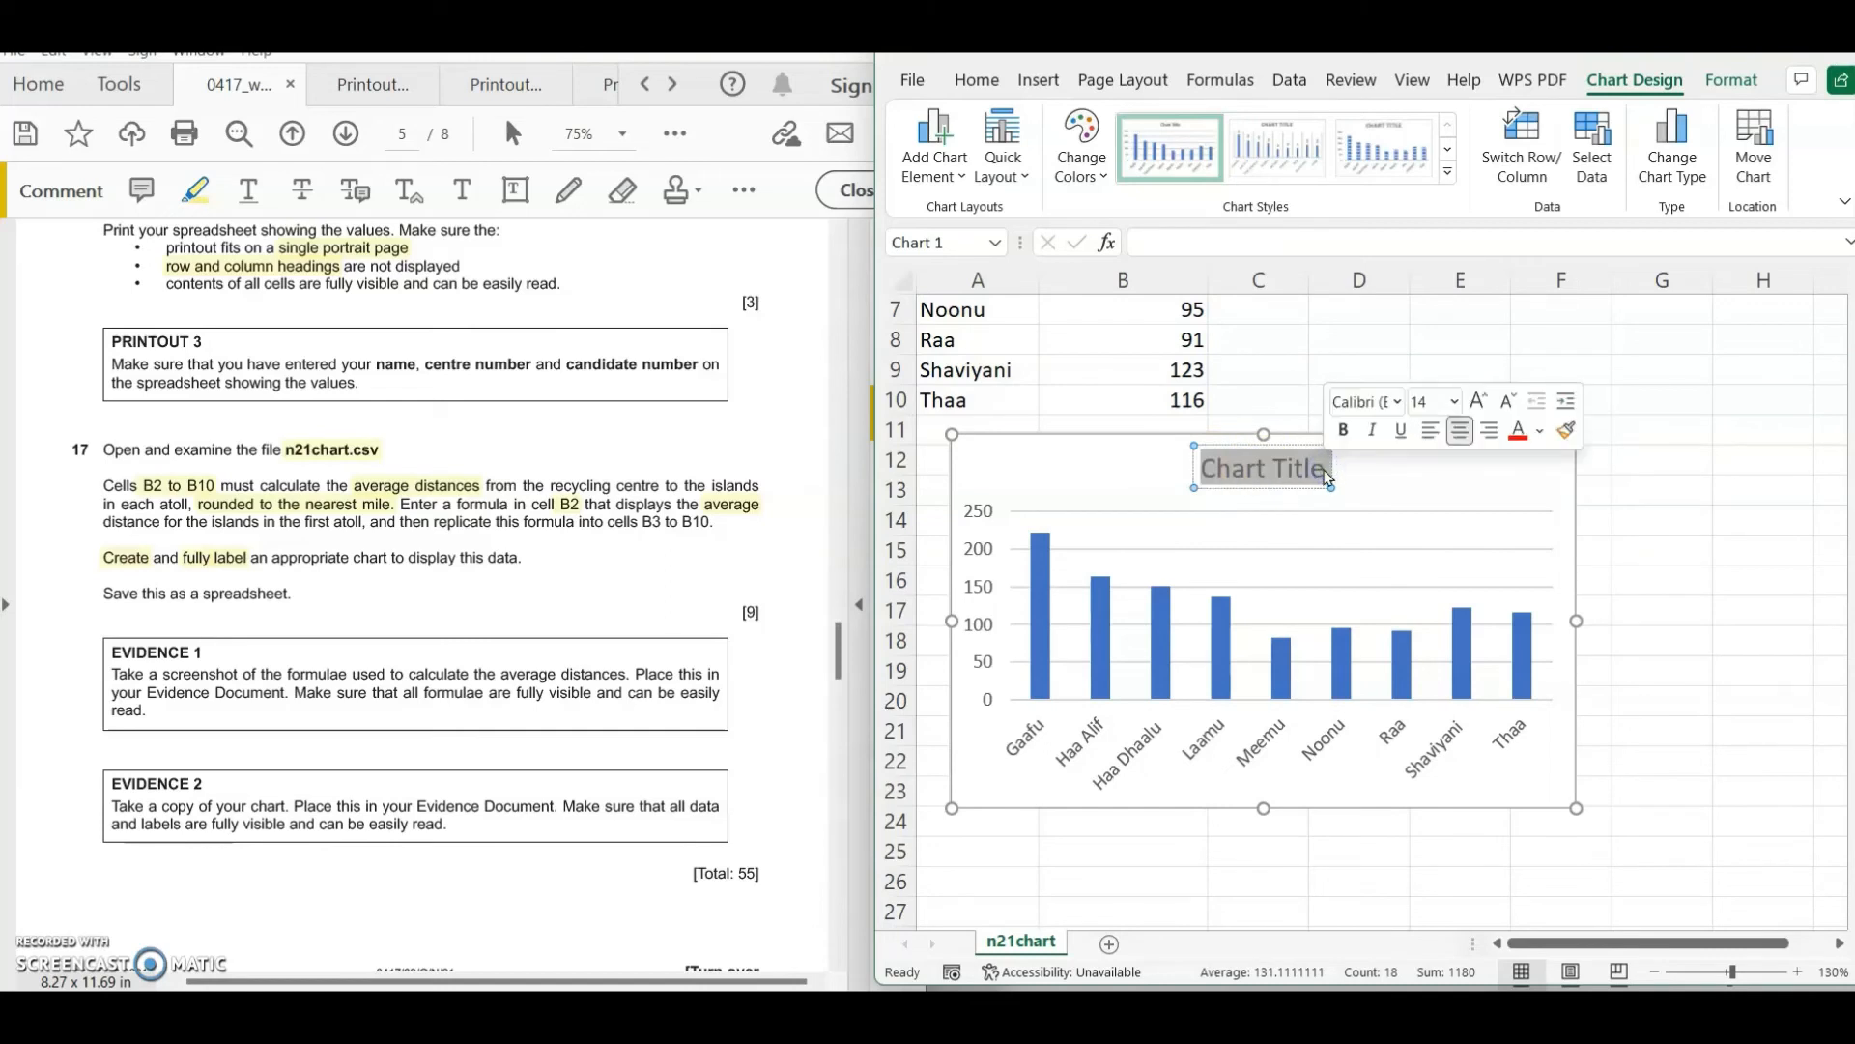
pyautogui.write('Average')
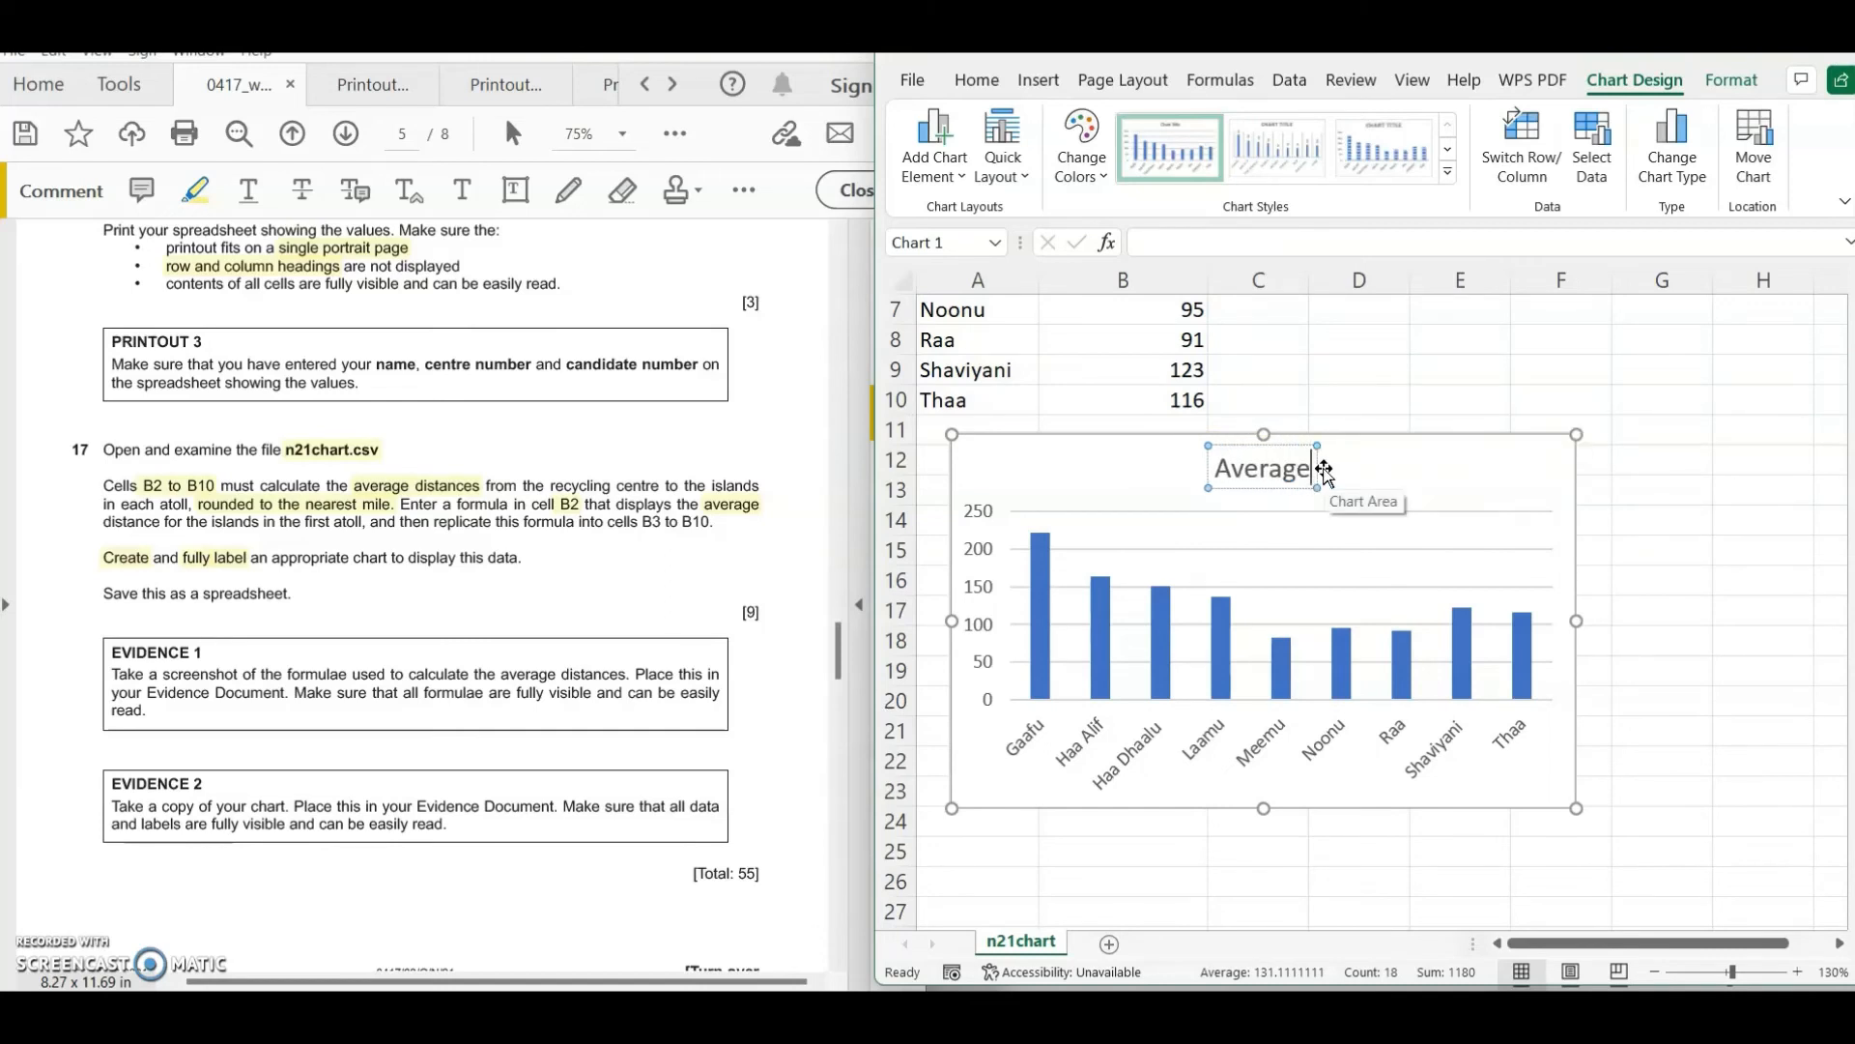
pyautogui.click(1813, 402)
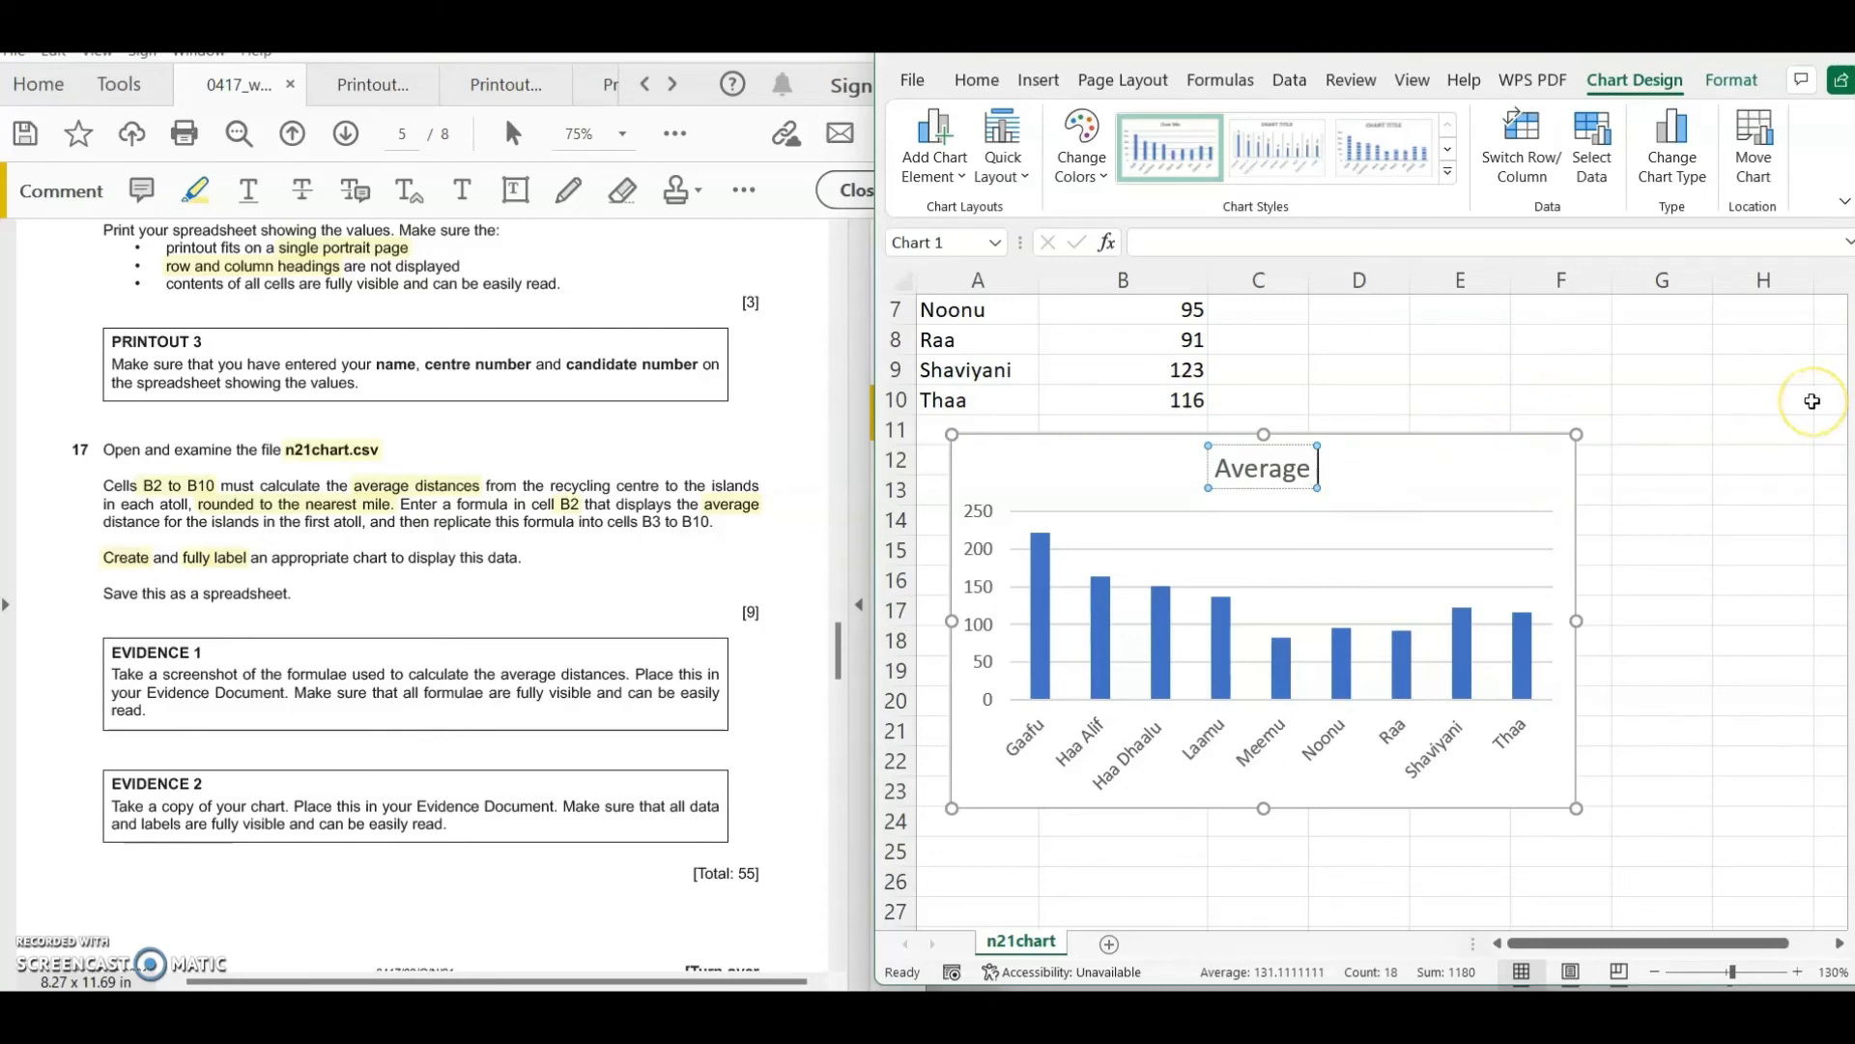
pyautogui.write('distance')
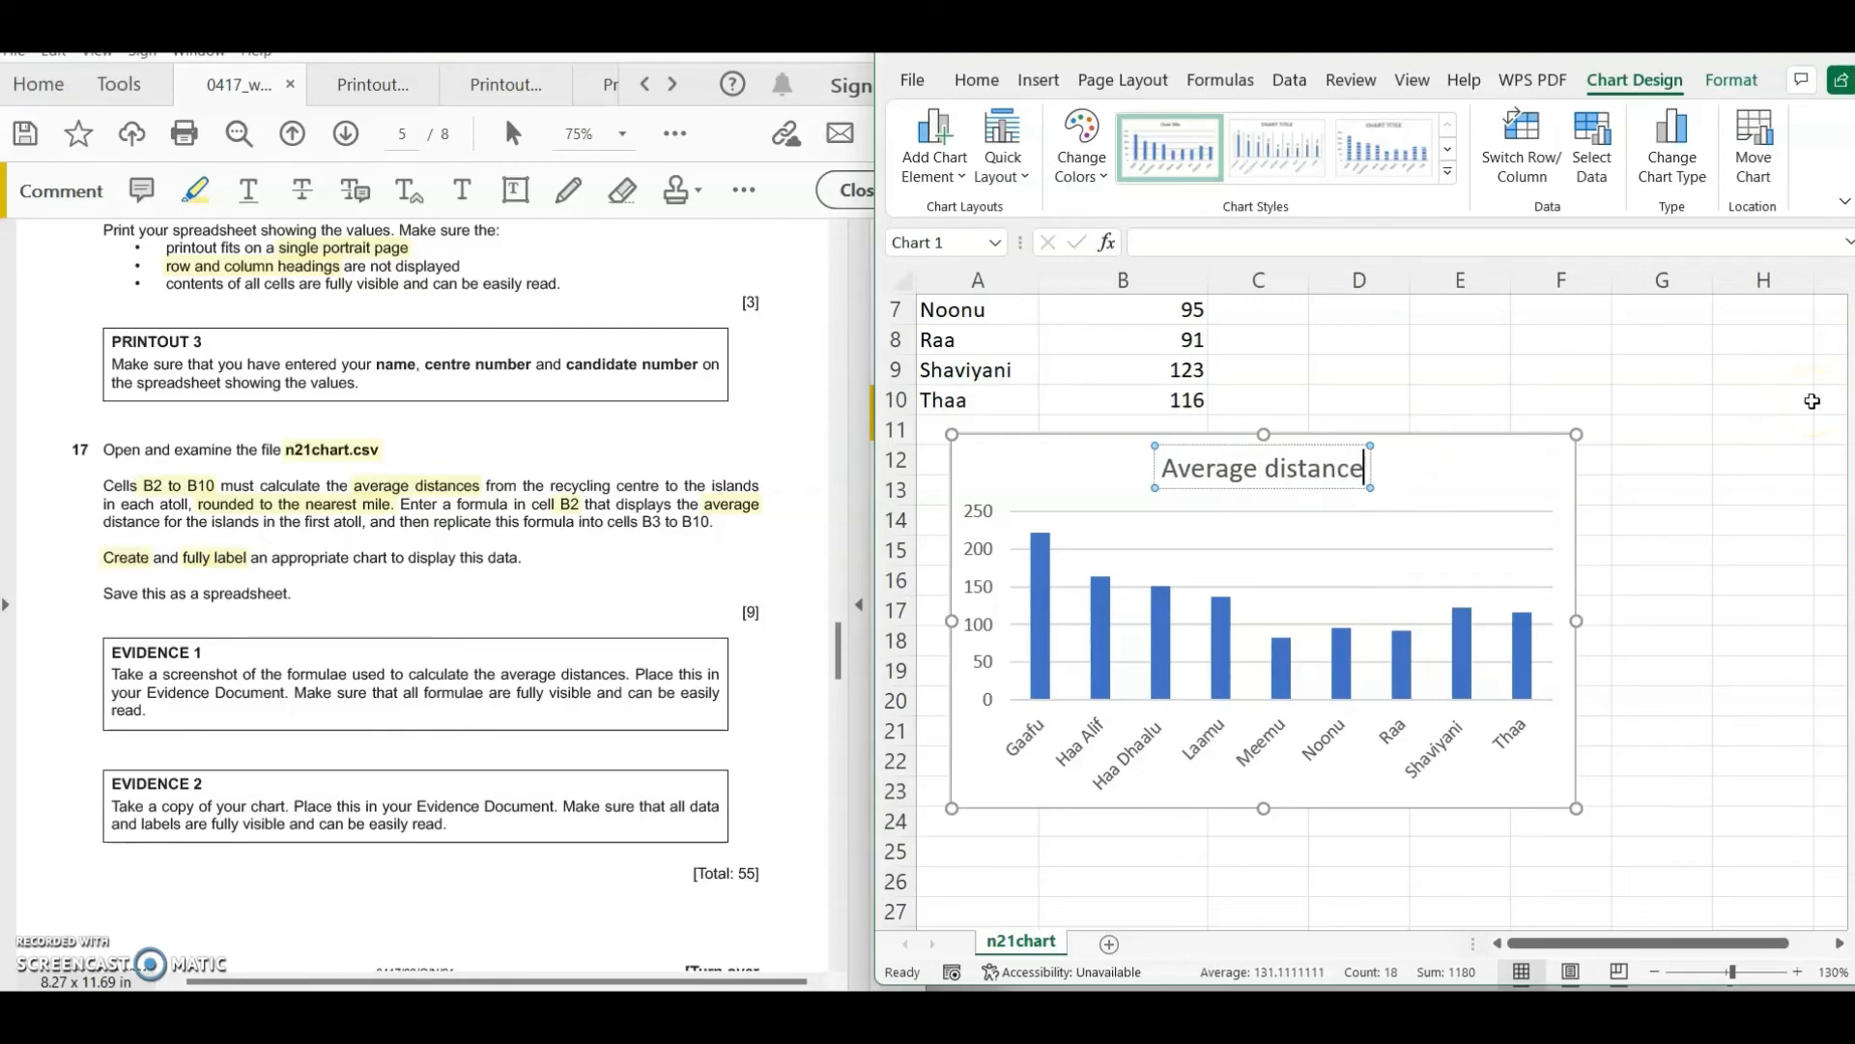
pyautogui.write(' of island')
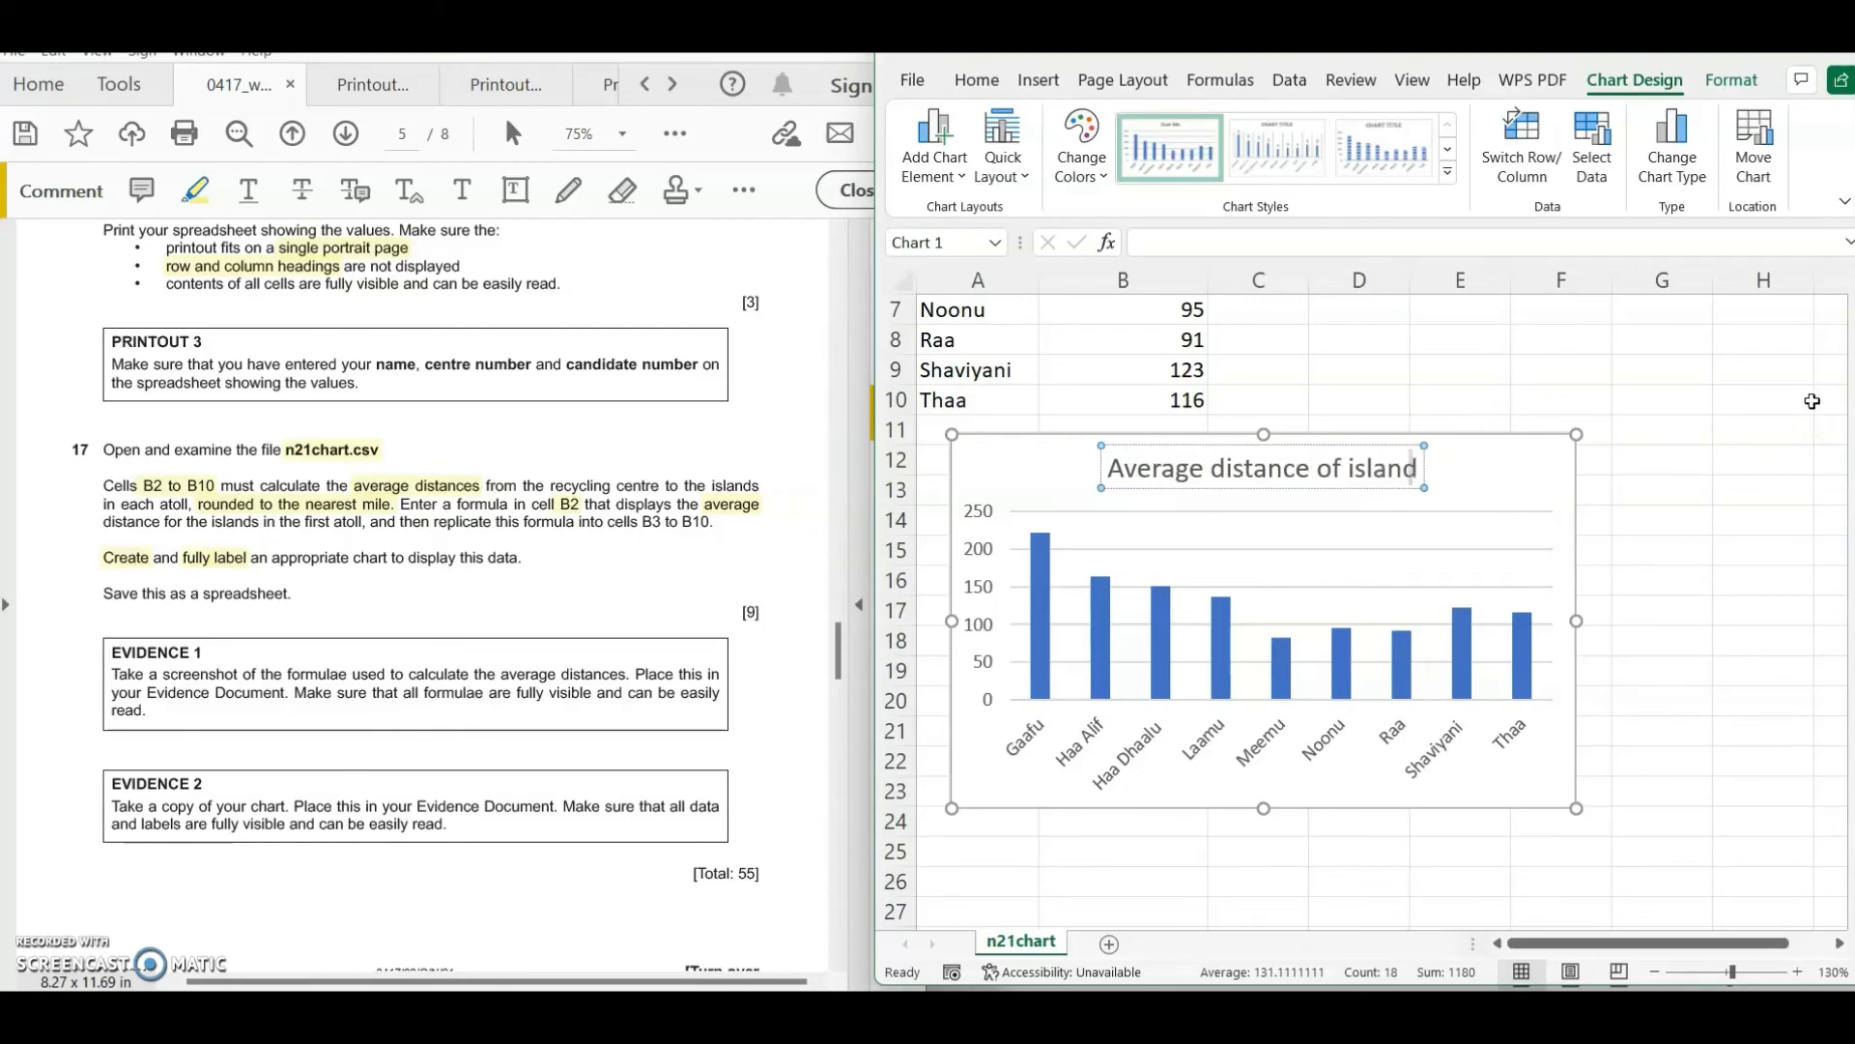
pyautogui.write('s in e')
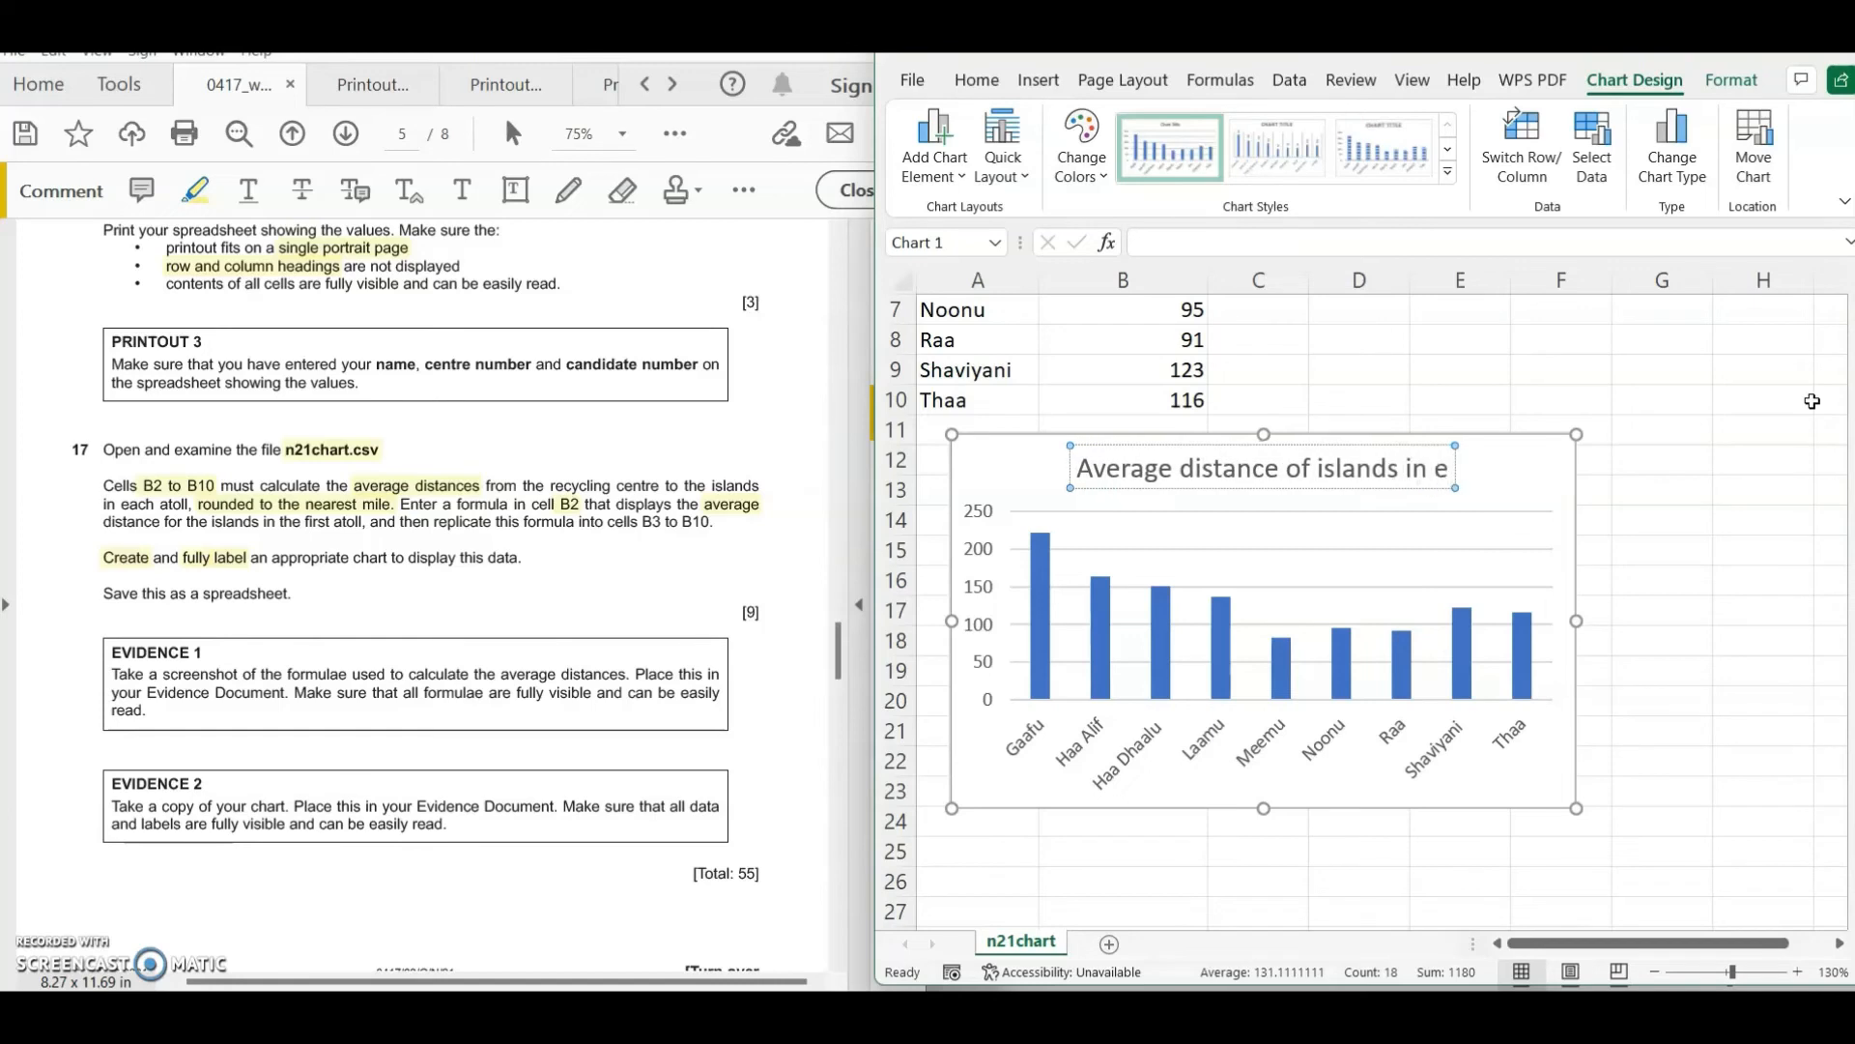
pyautogui.write('ach atoll')
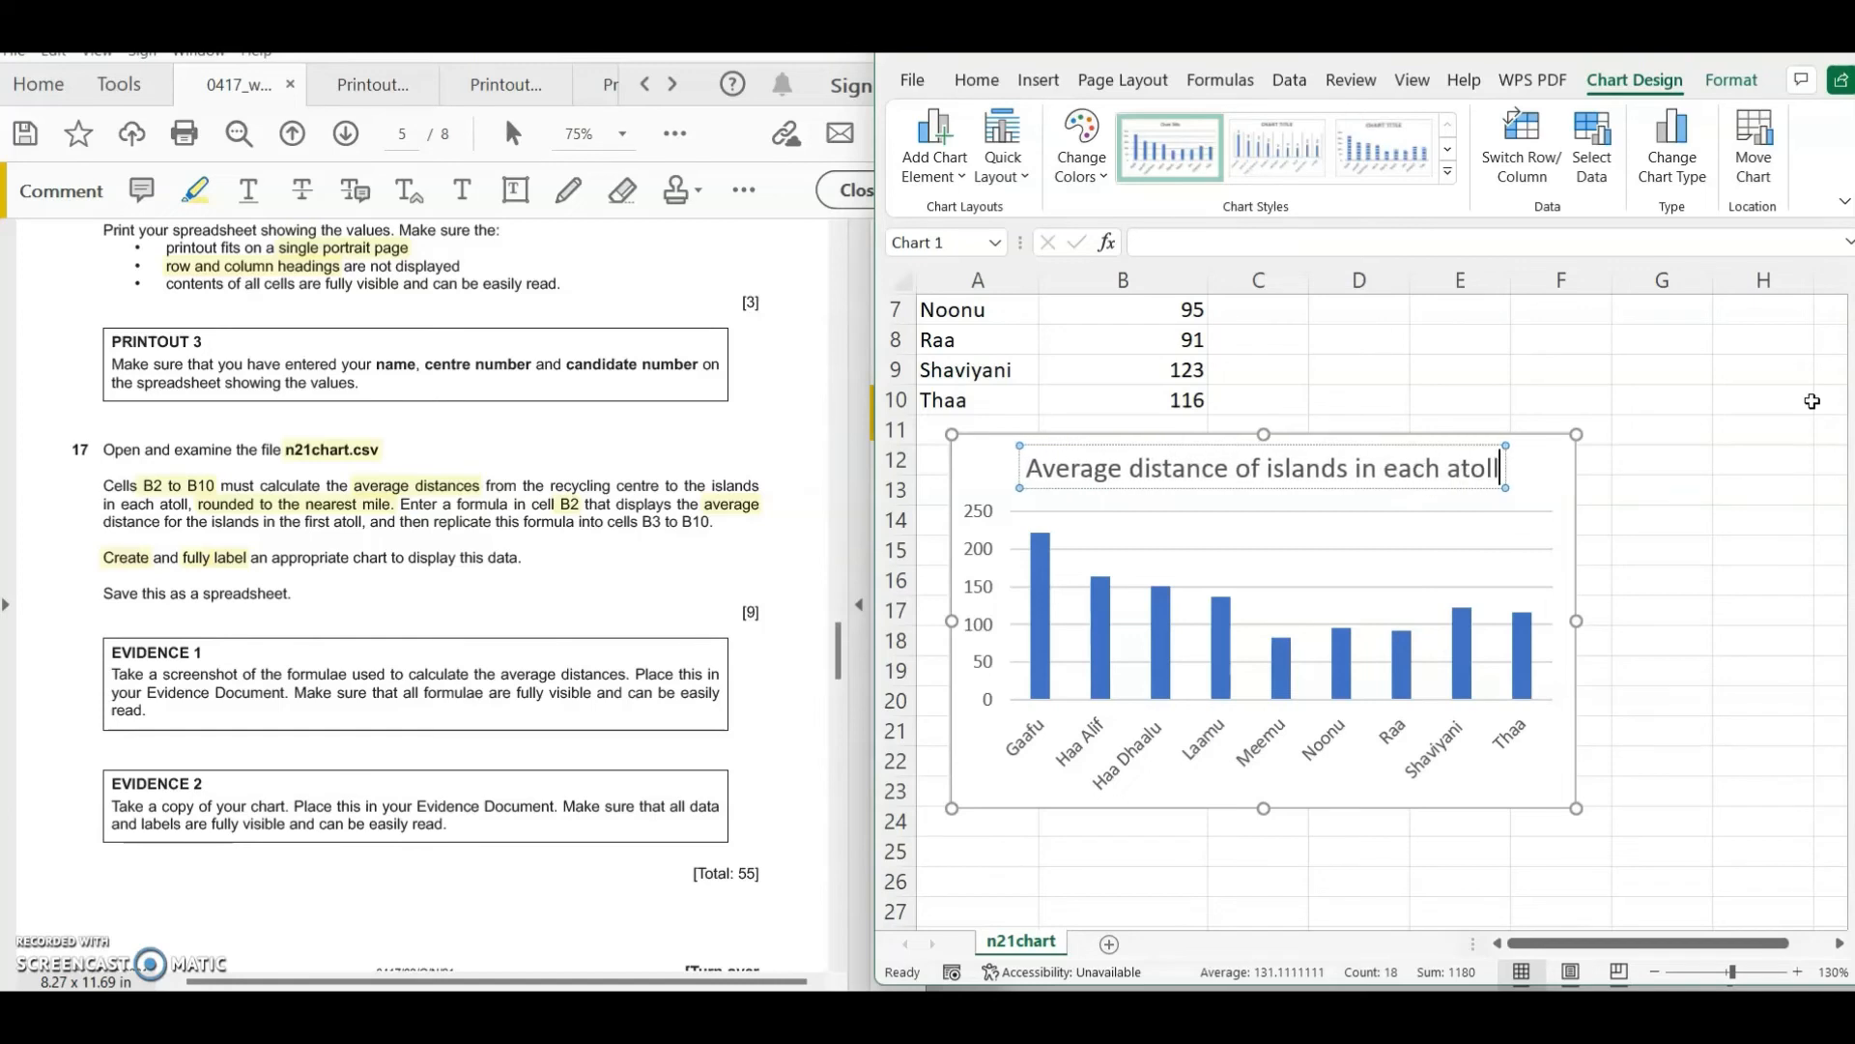
pyautogui.write(' from')
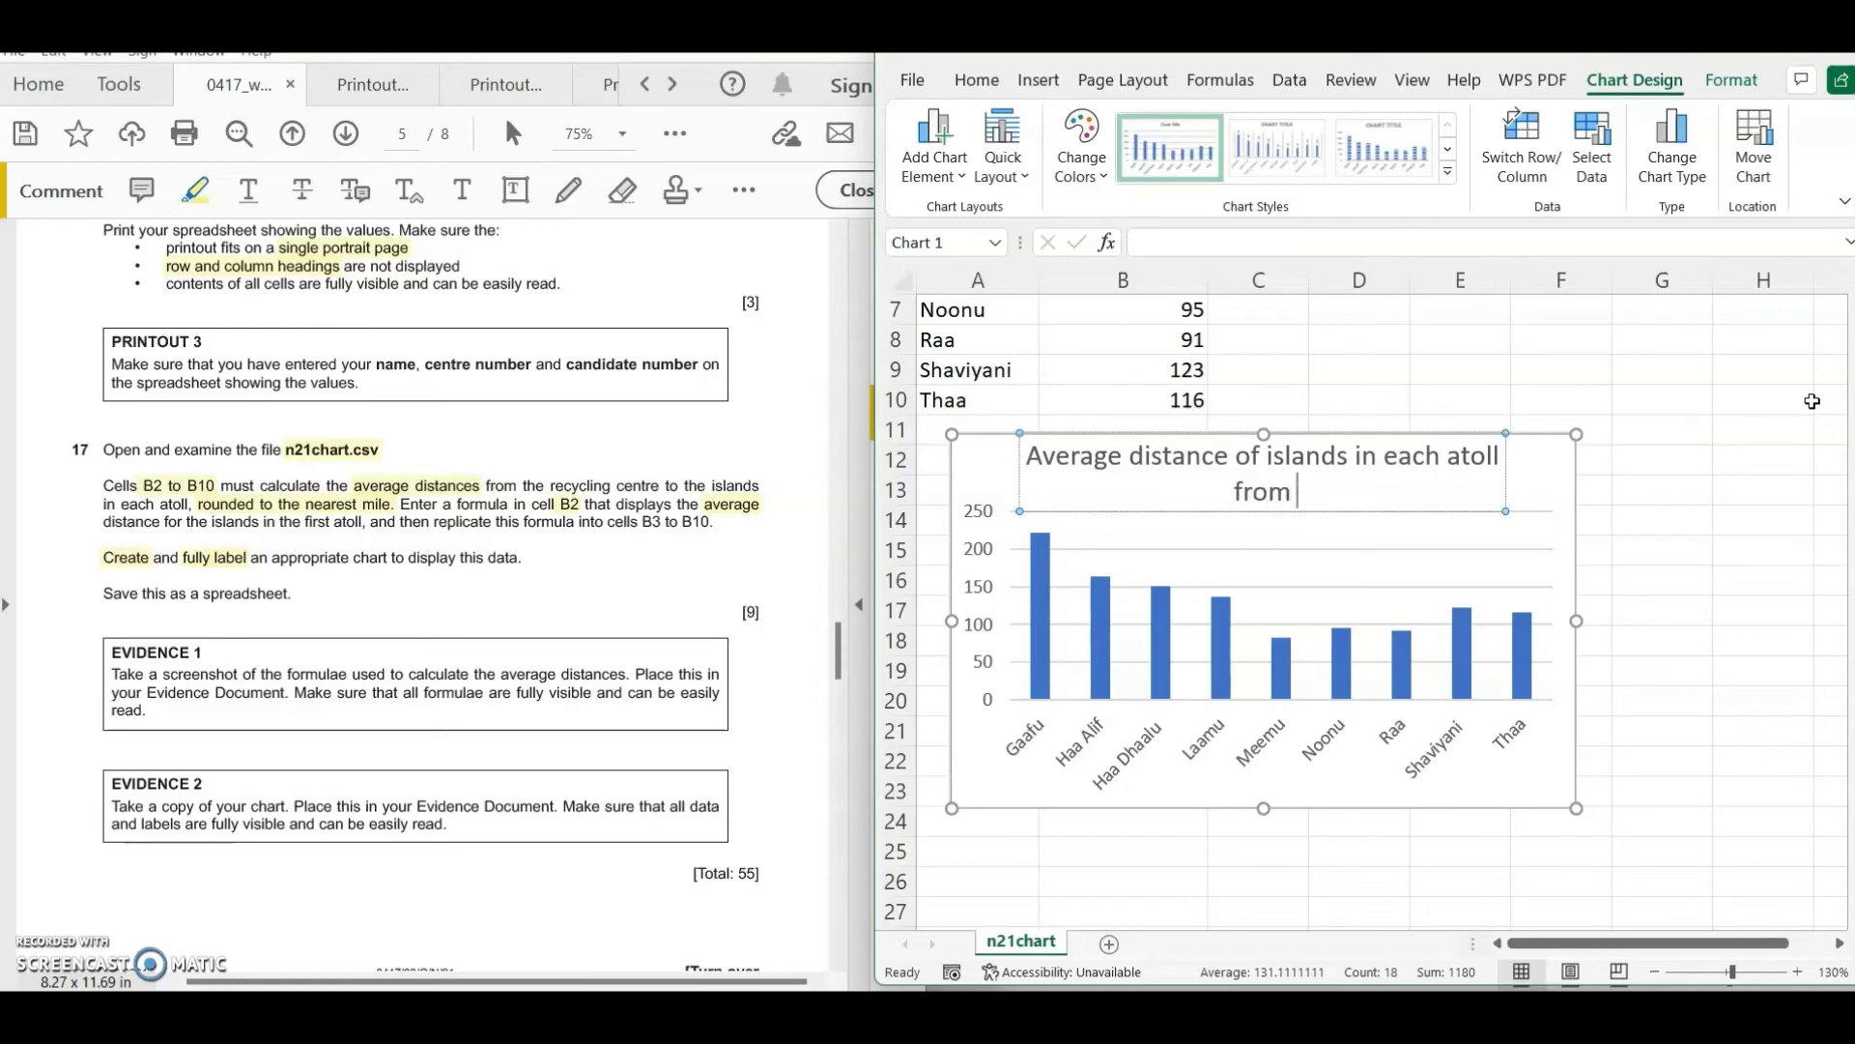
pyautogui.write(' the recycl')
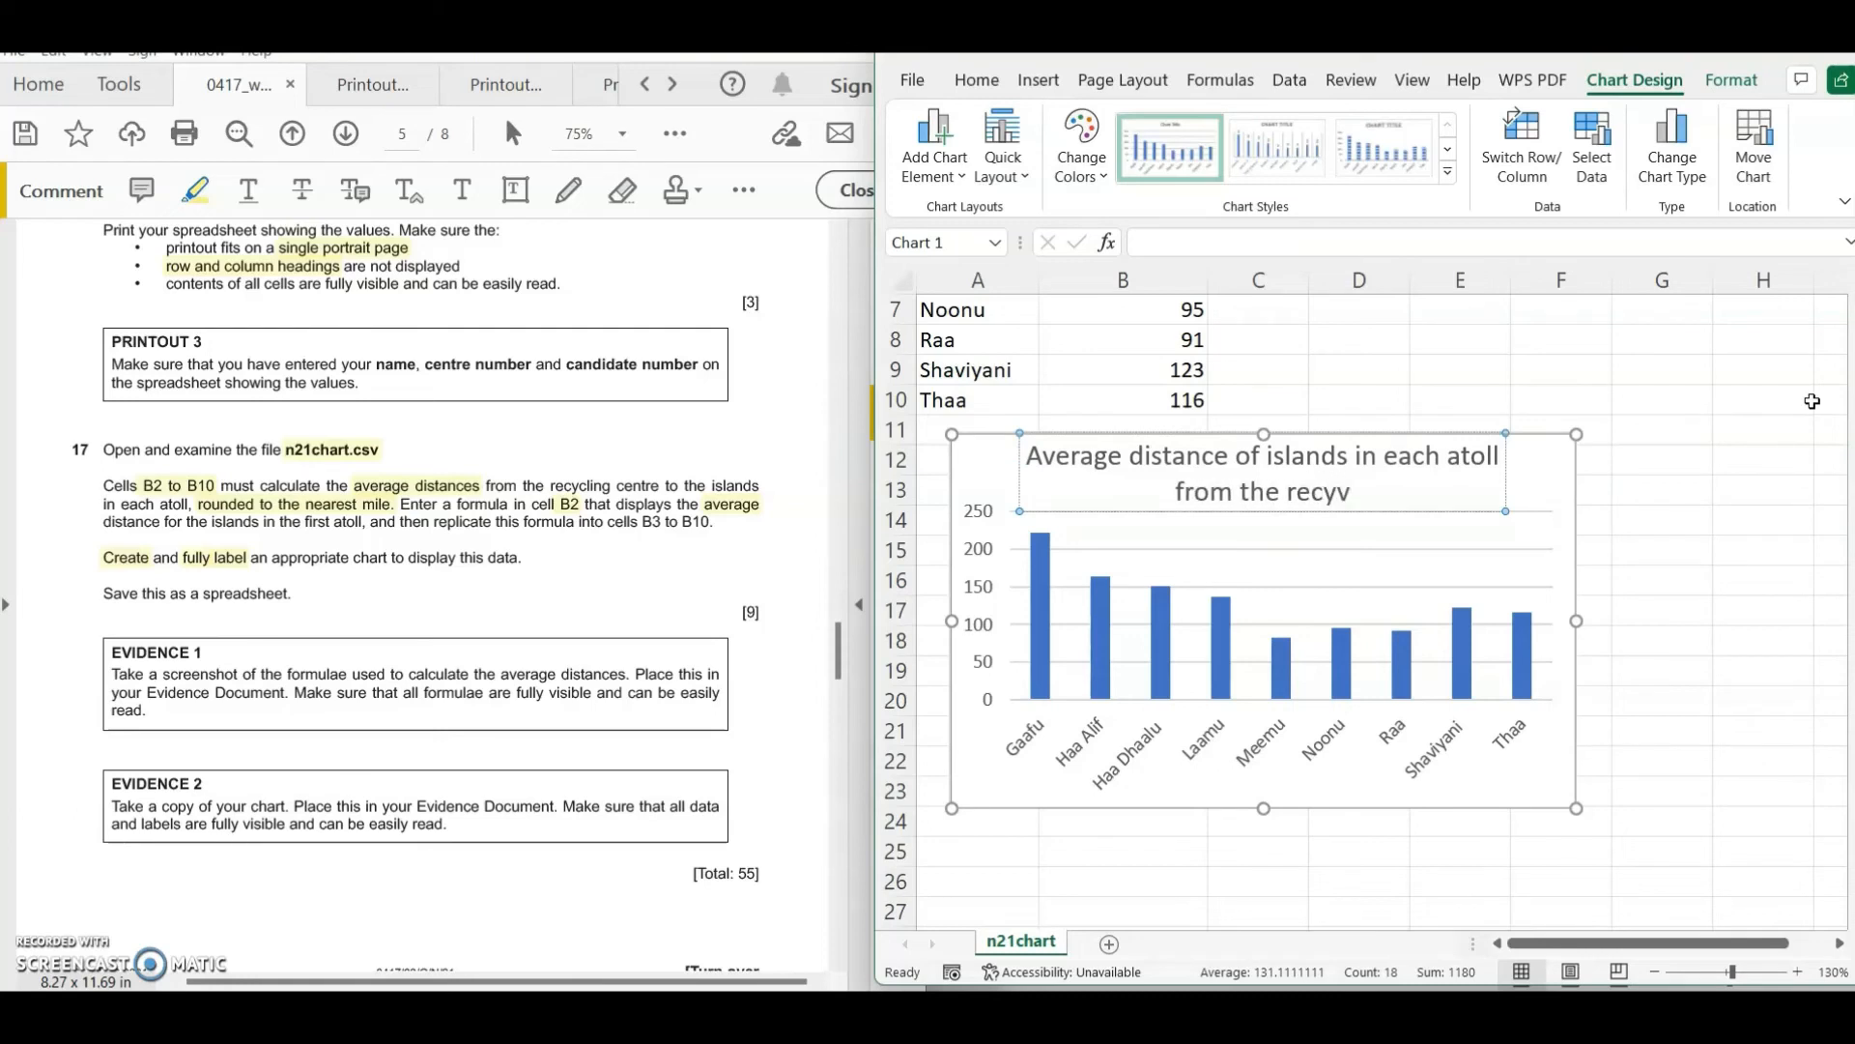
pyautogui.write('ing center')
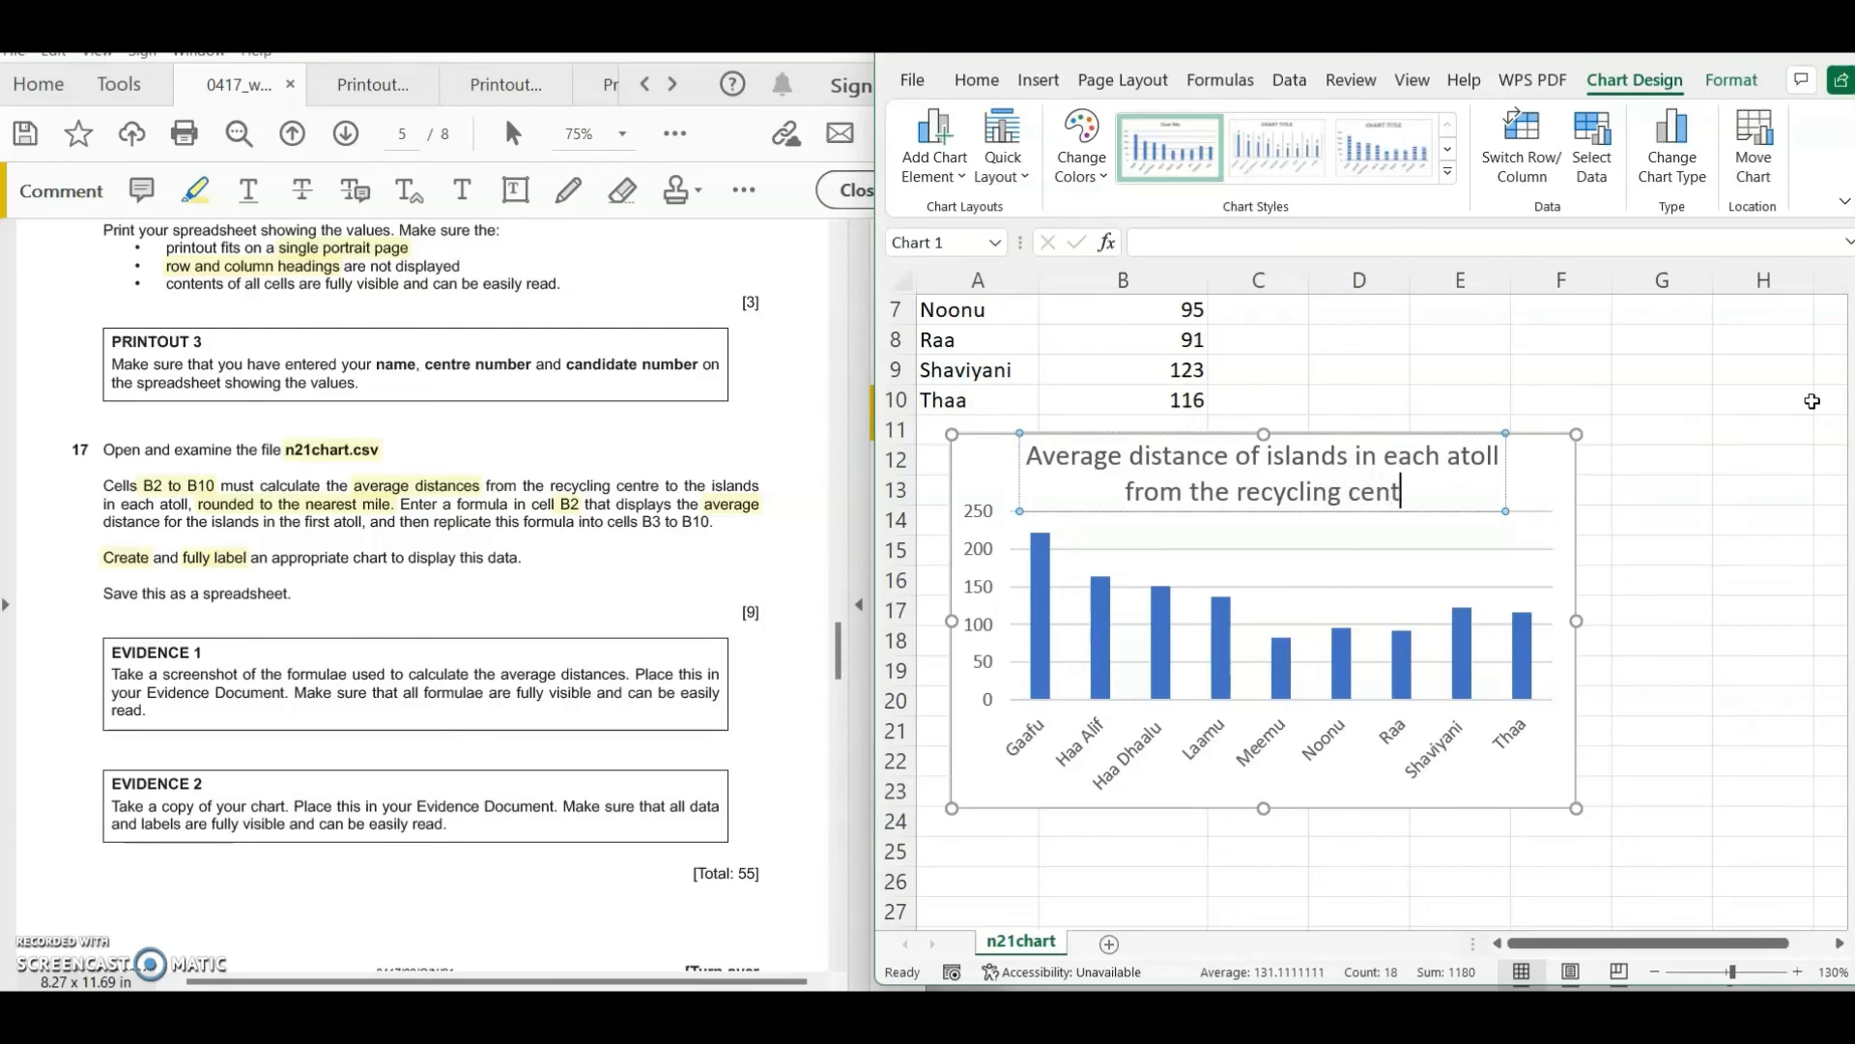
pyautogui.press('BackSpace')
pyautogui.press('BackSpace')
pyautogui.write('re')
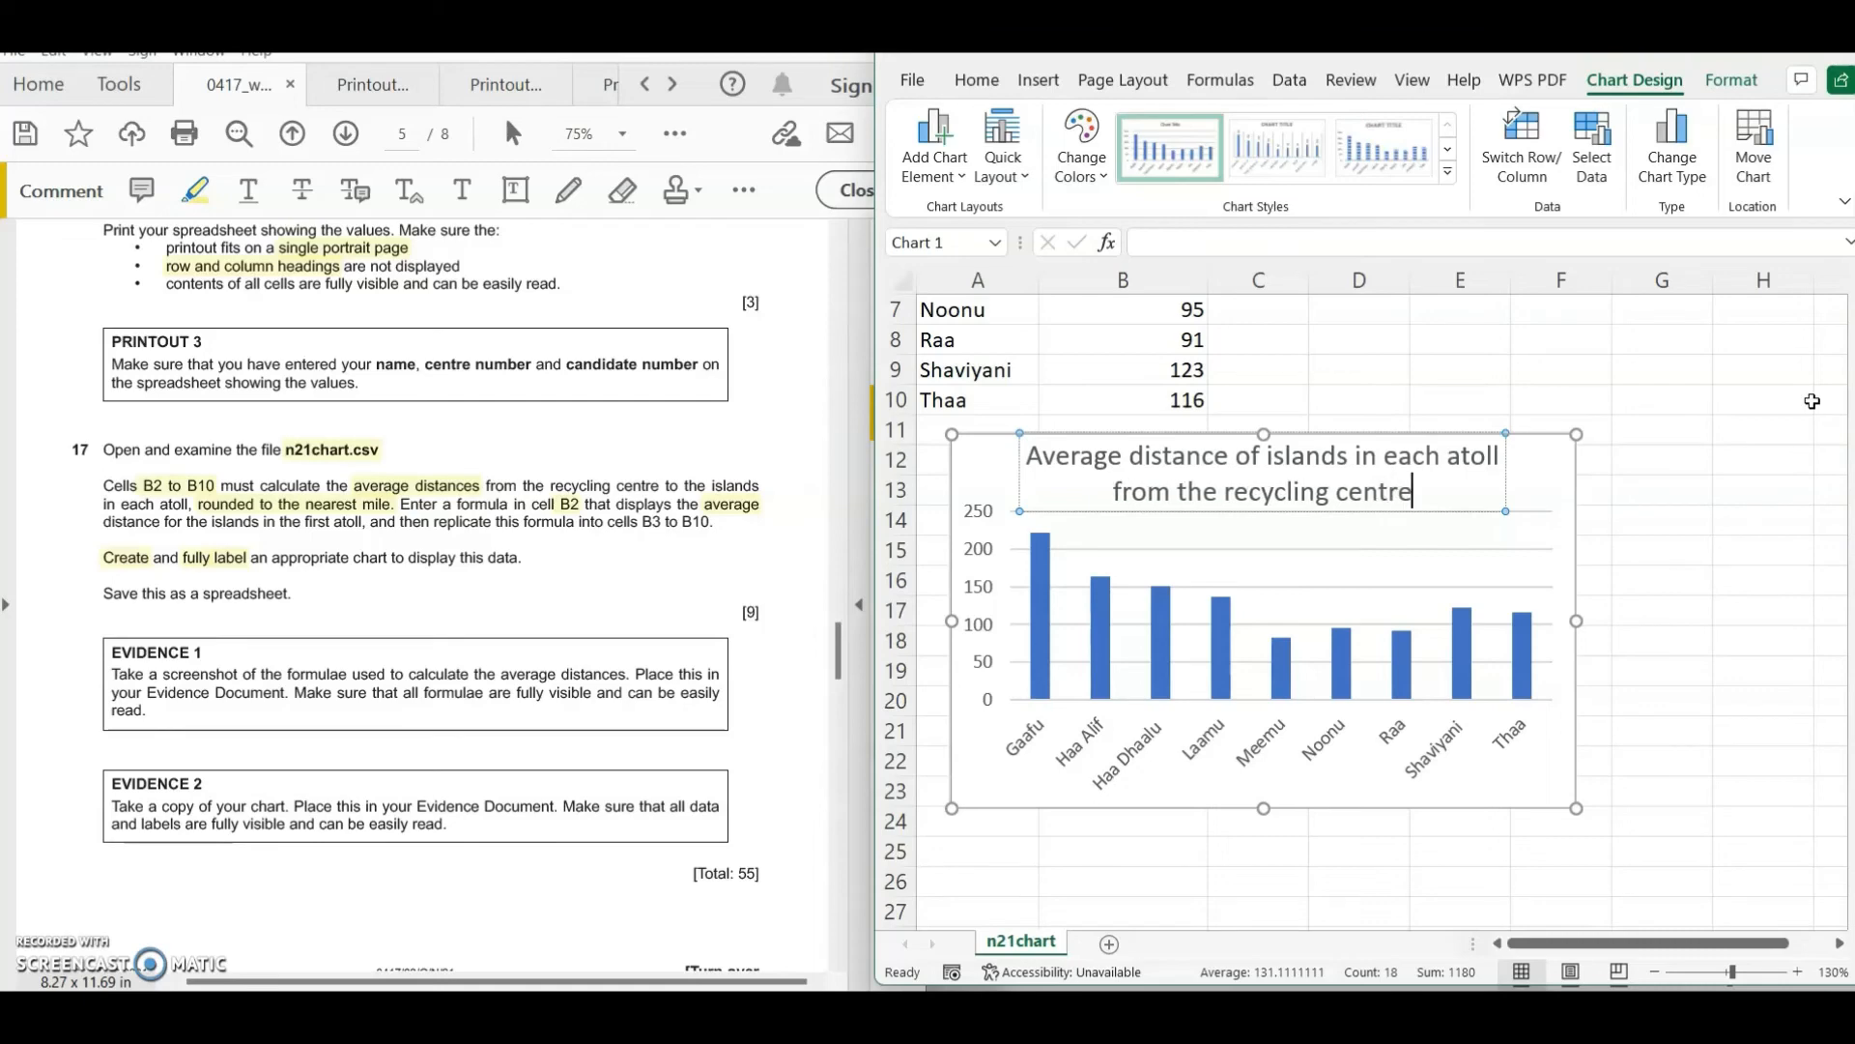
pyautogui.click(1712, 500)
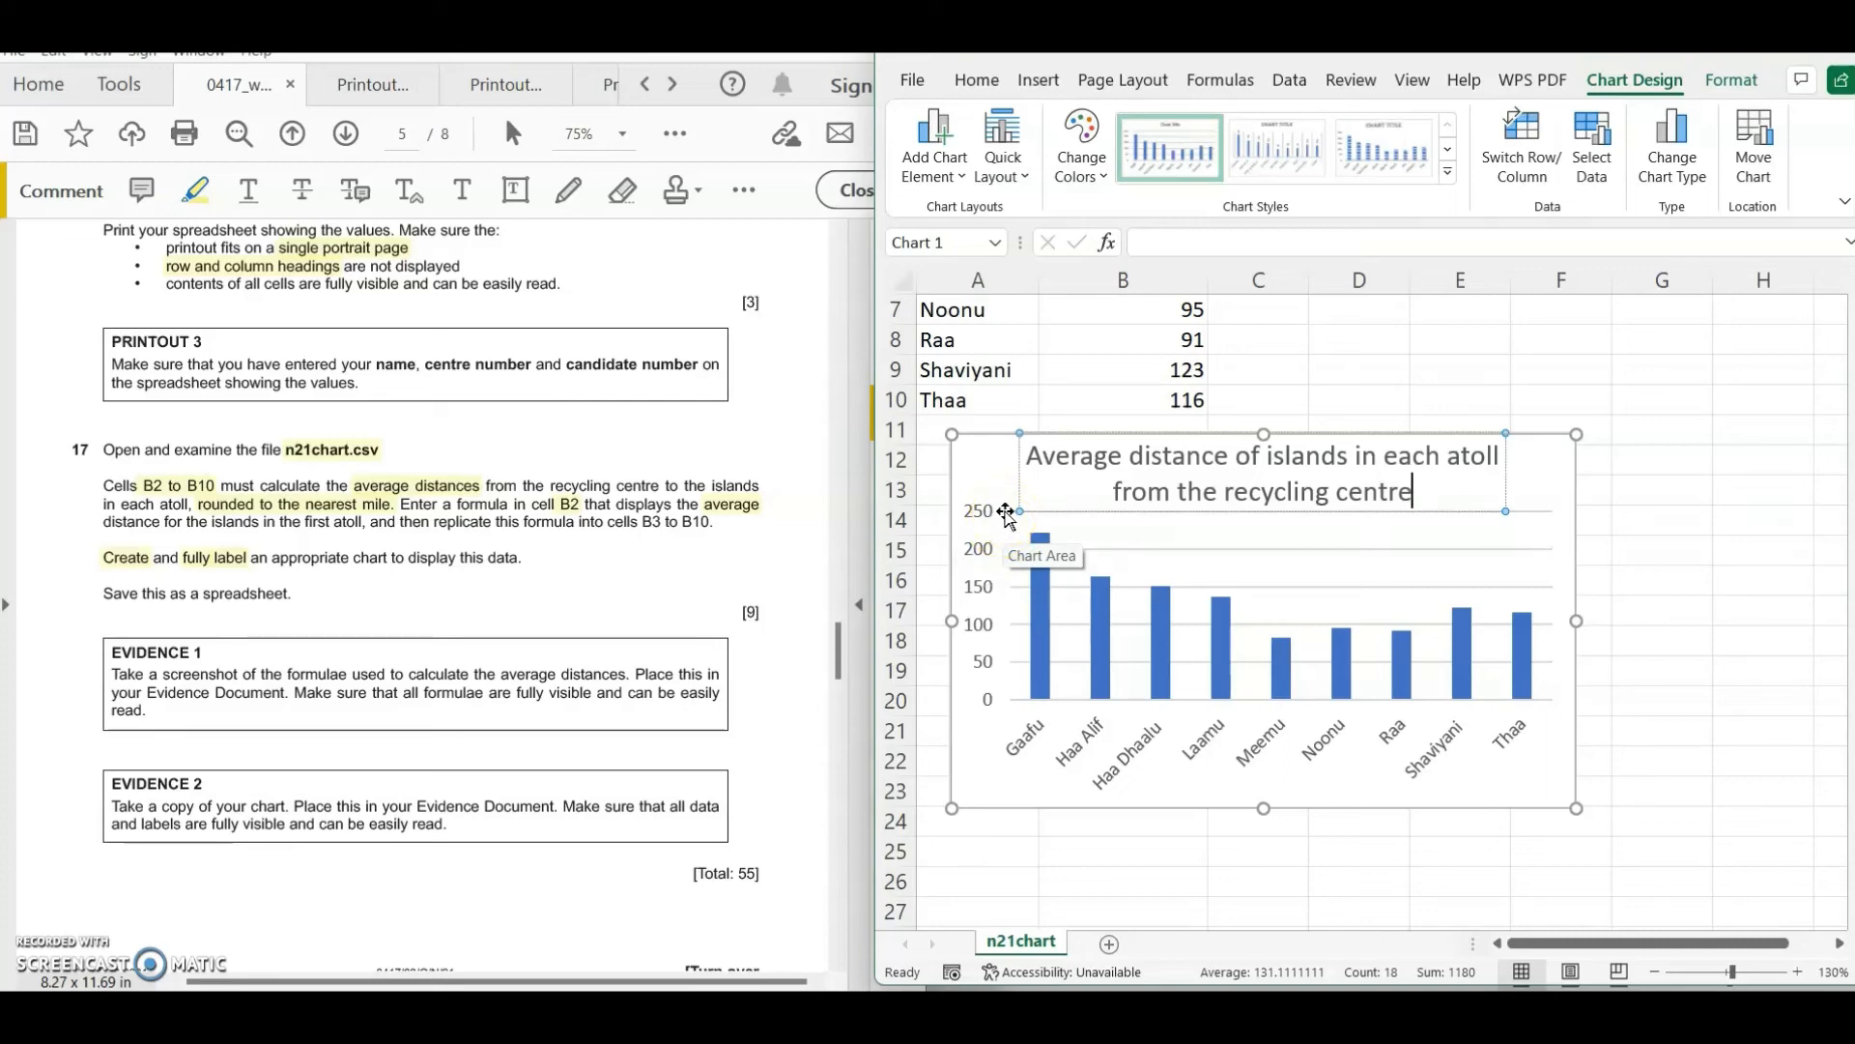
# - Add axis titles to the column chart and label the vertical axis "average distance of mile"
pyautogui.click(1579, 468)
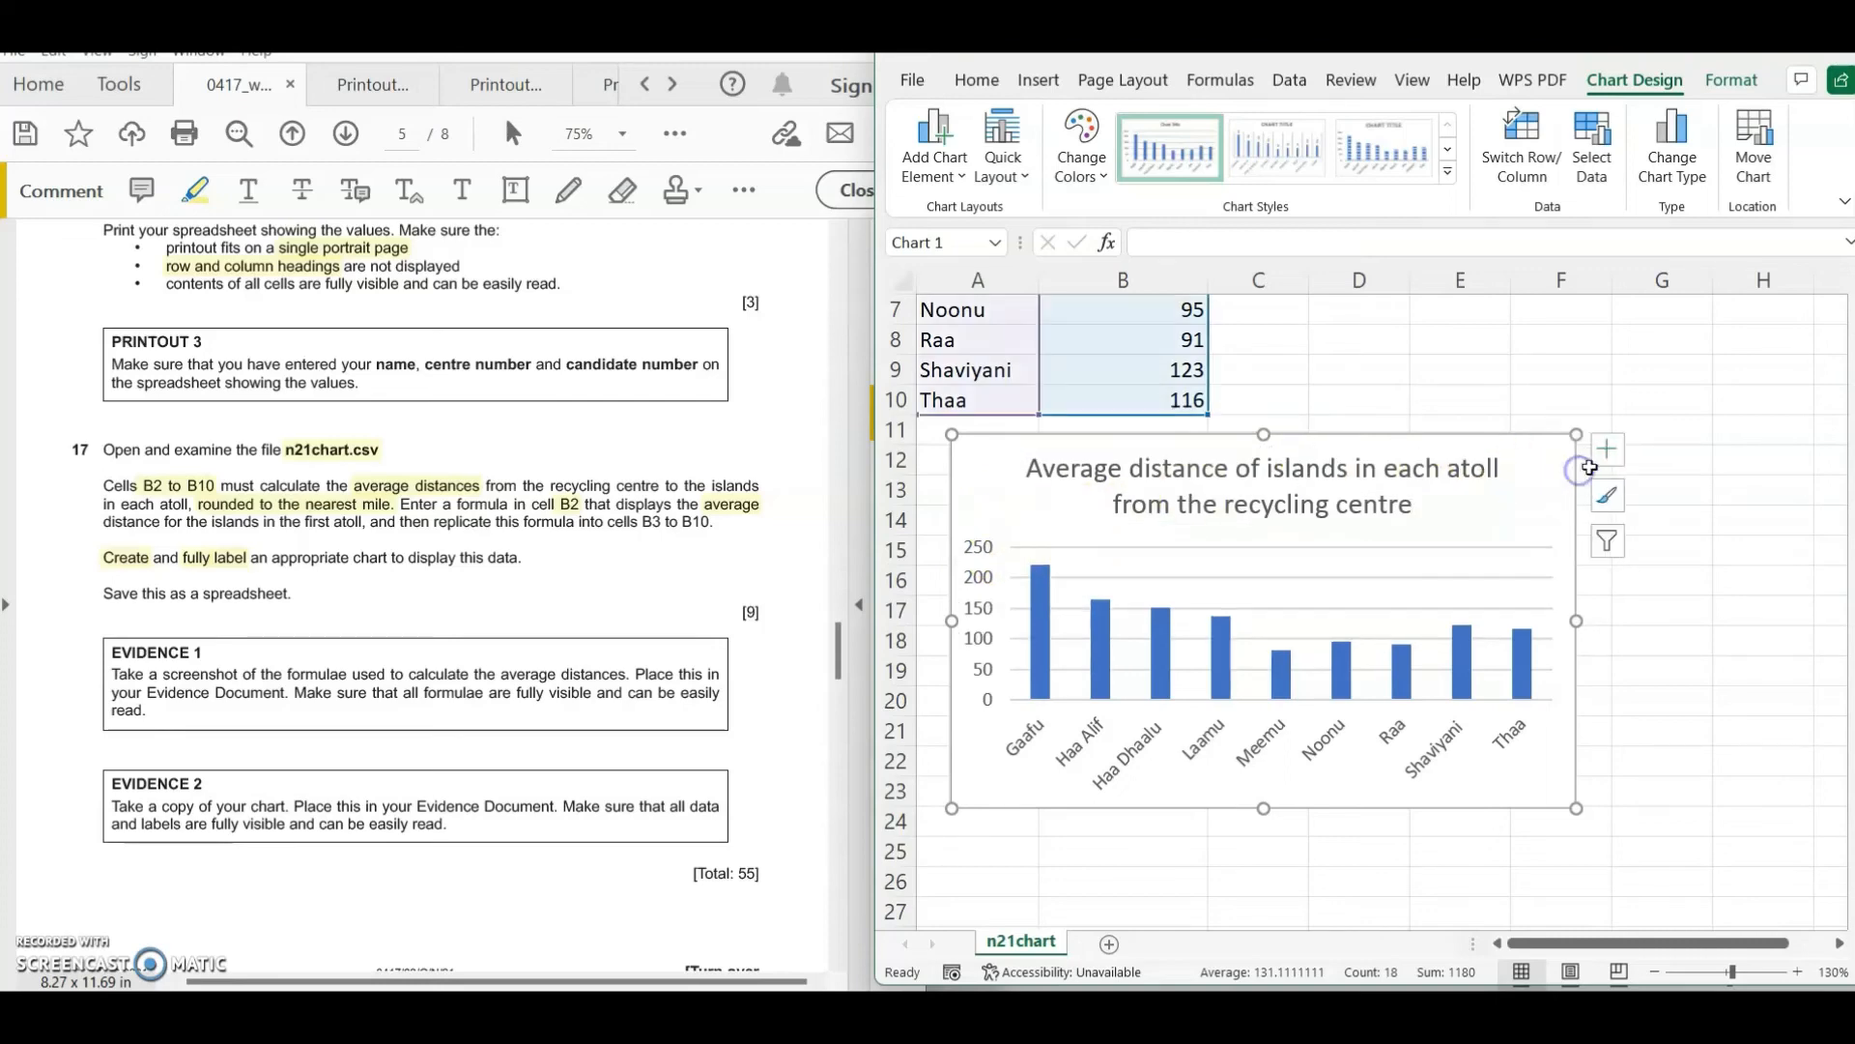
pyautogui.click(1614, 456)
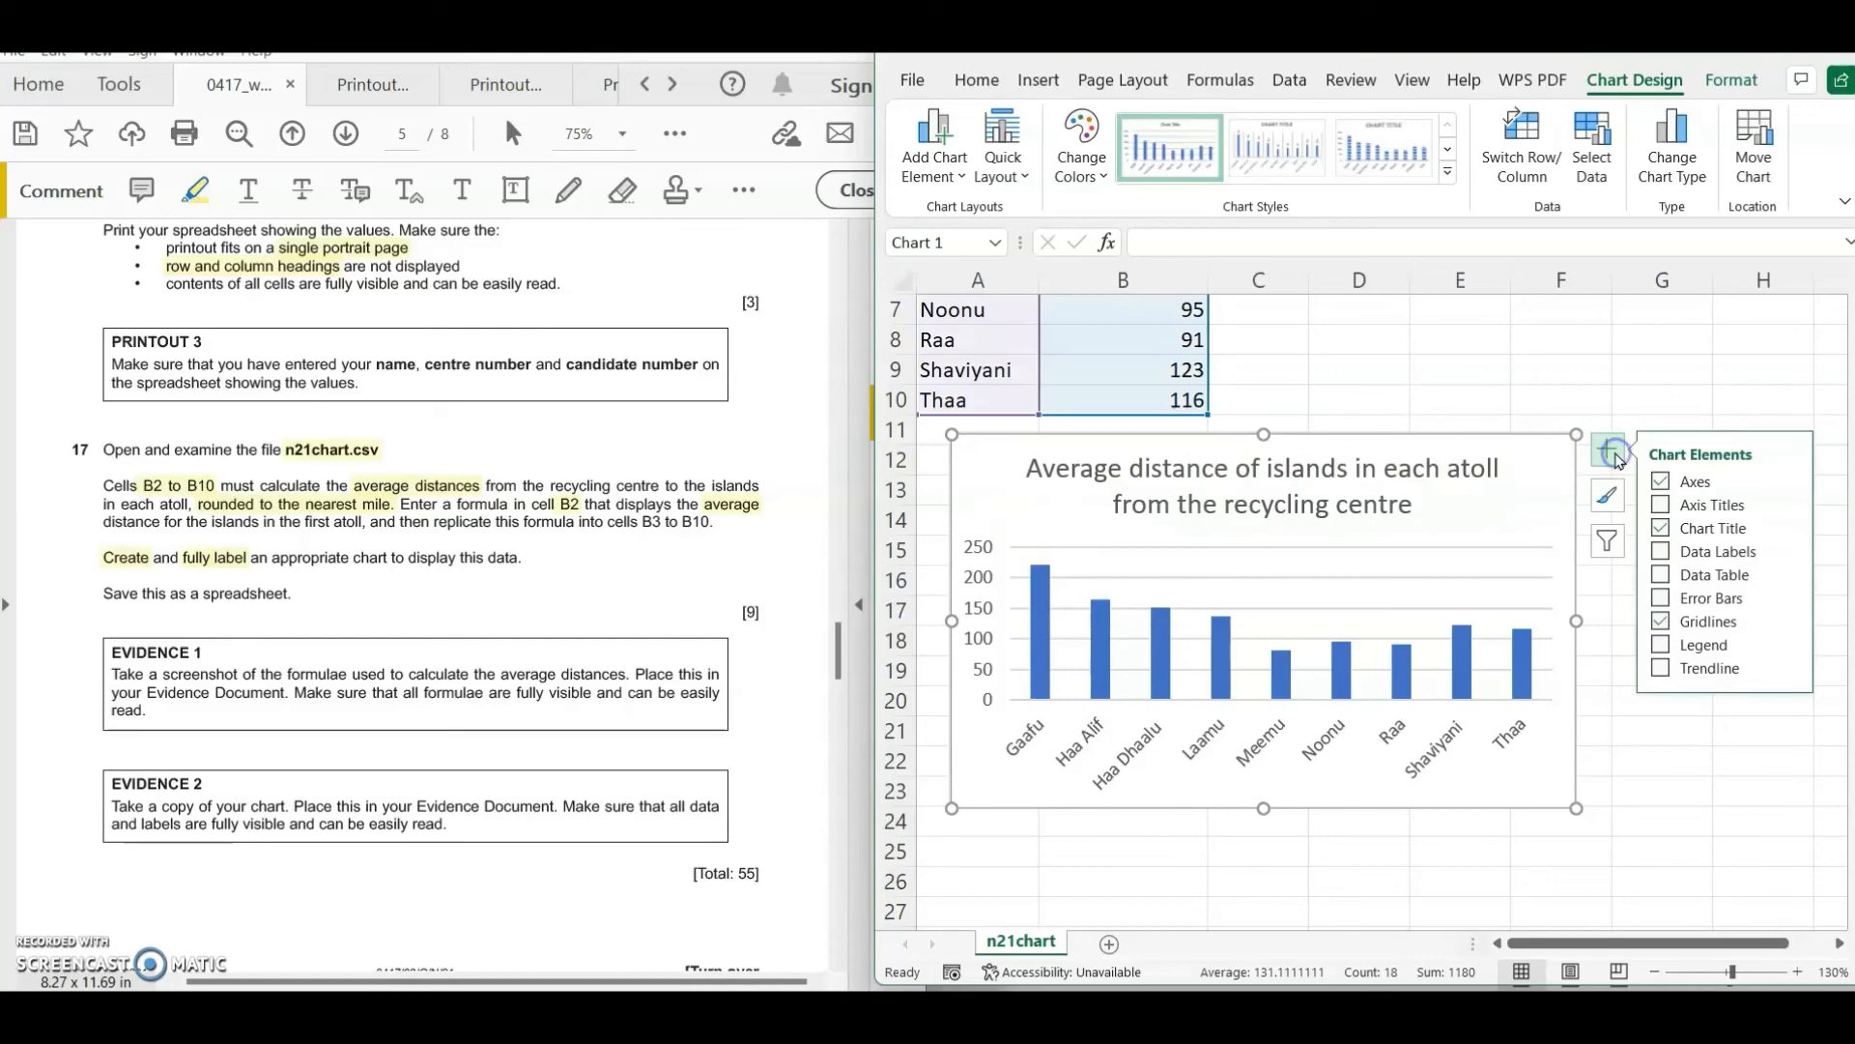
pyautogui.click(1681, 505)
pyautogui.click(991, 628)
pyautogui.click(991, 628)
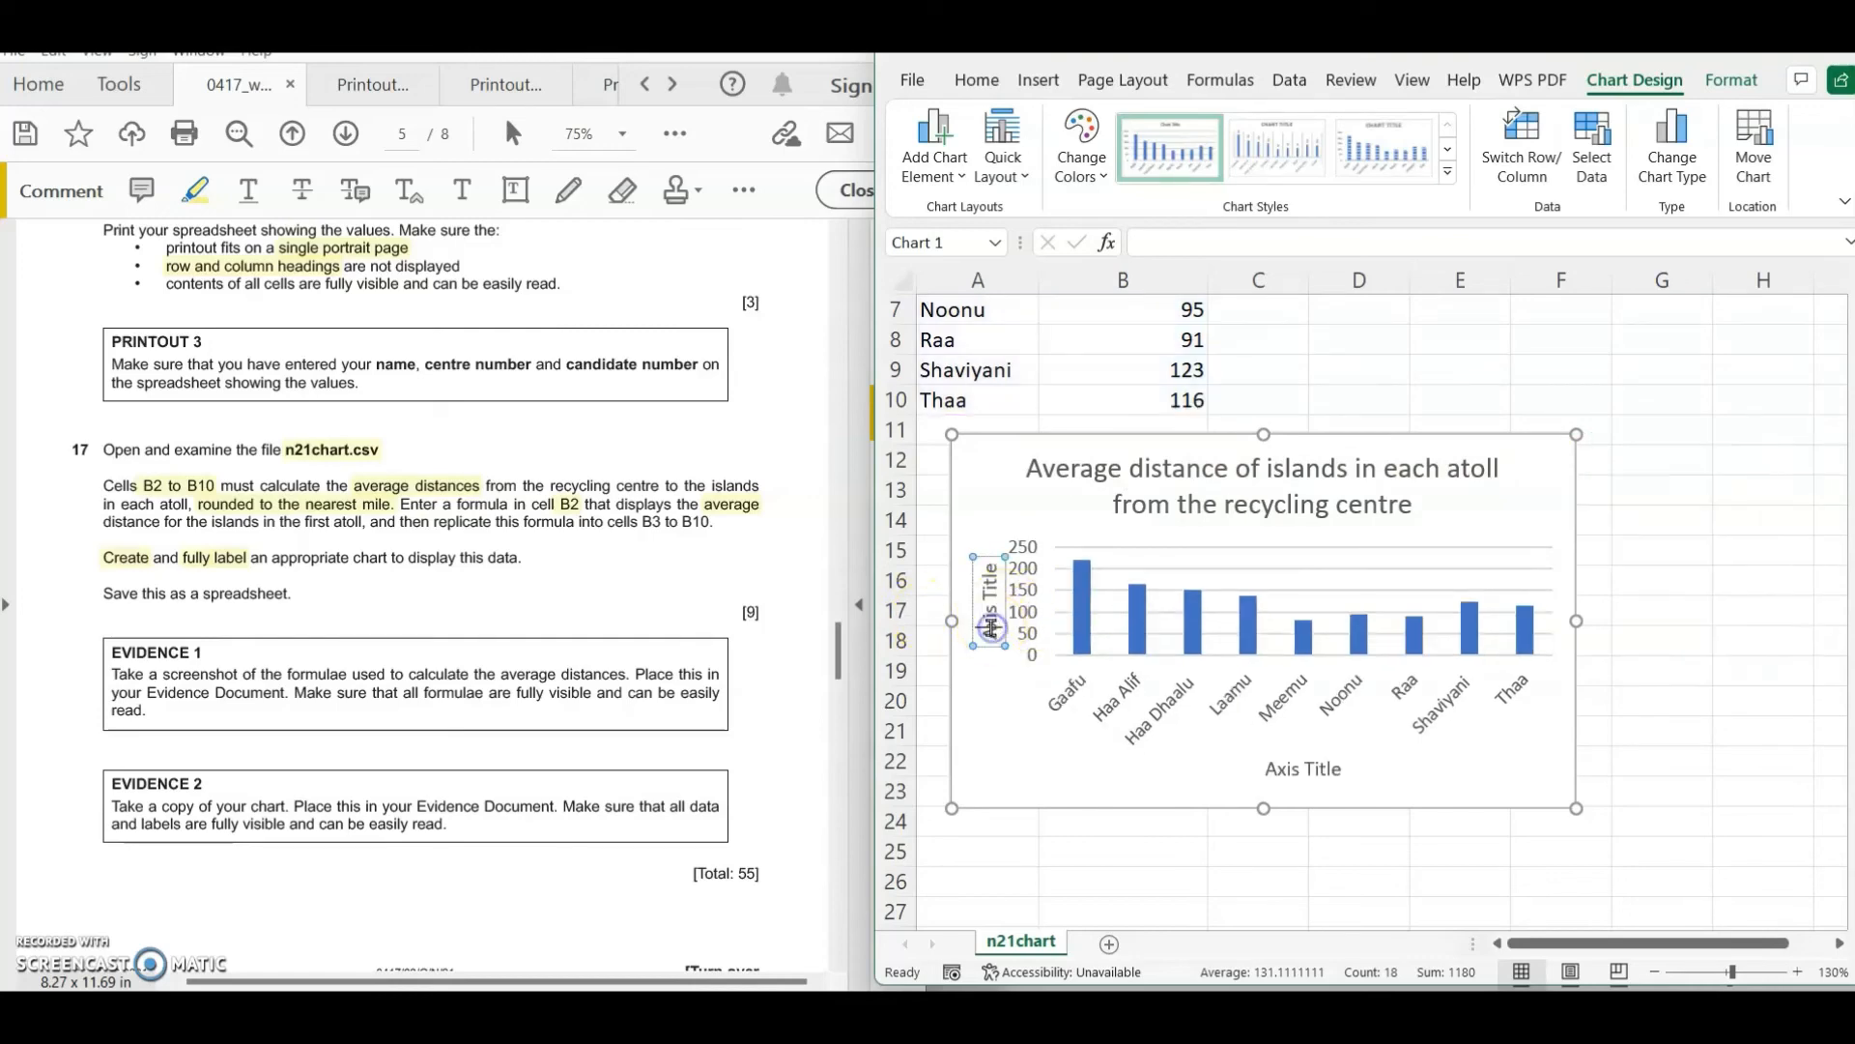
pyautogui.tripleClick(991, 628)
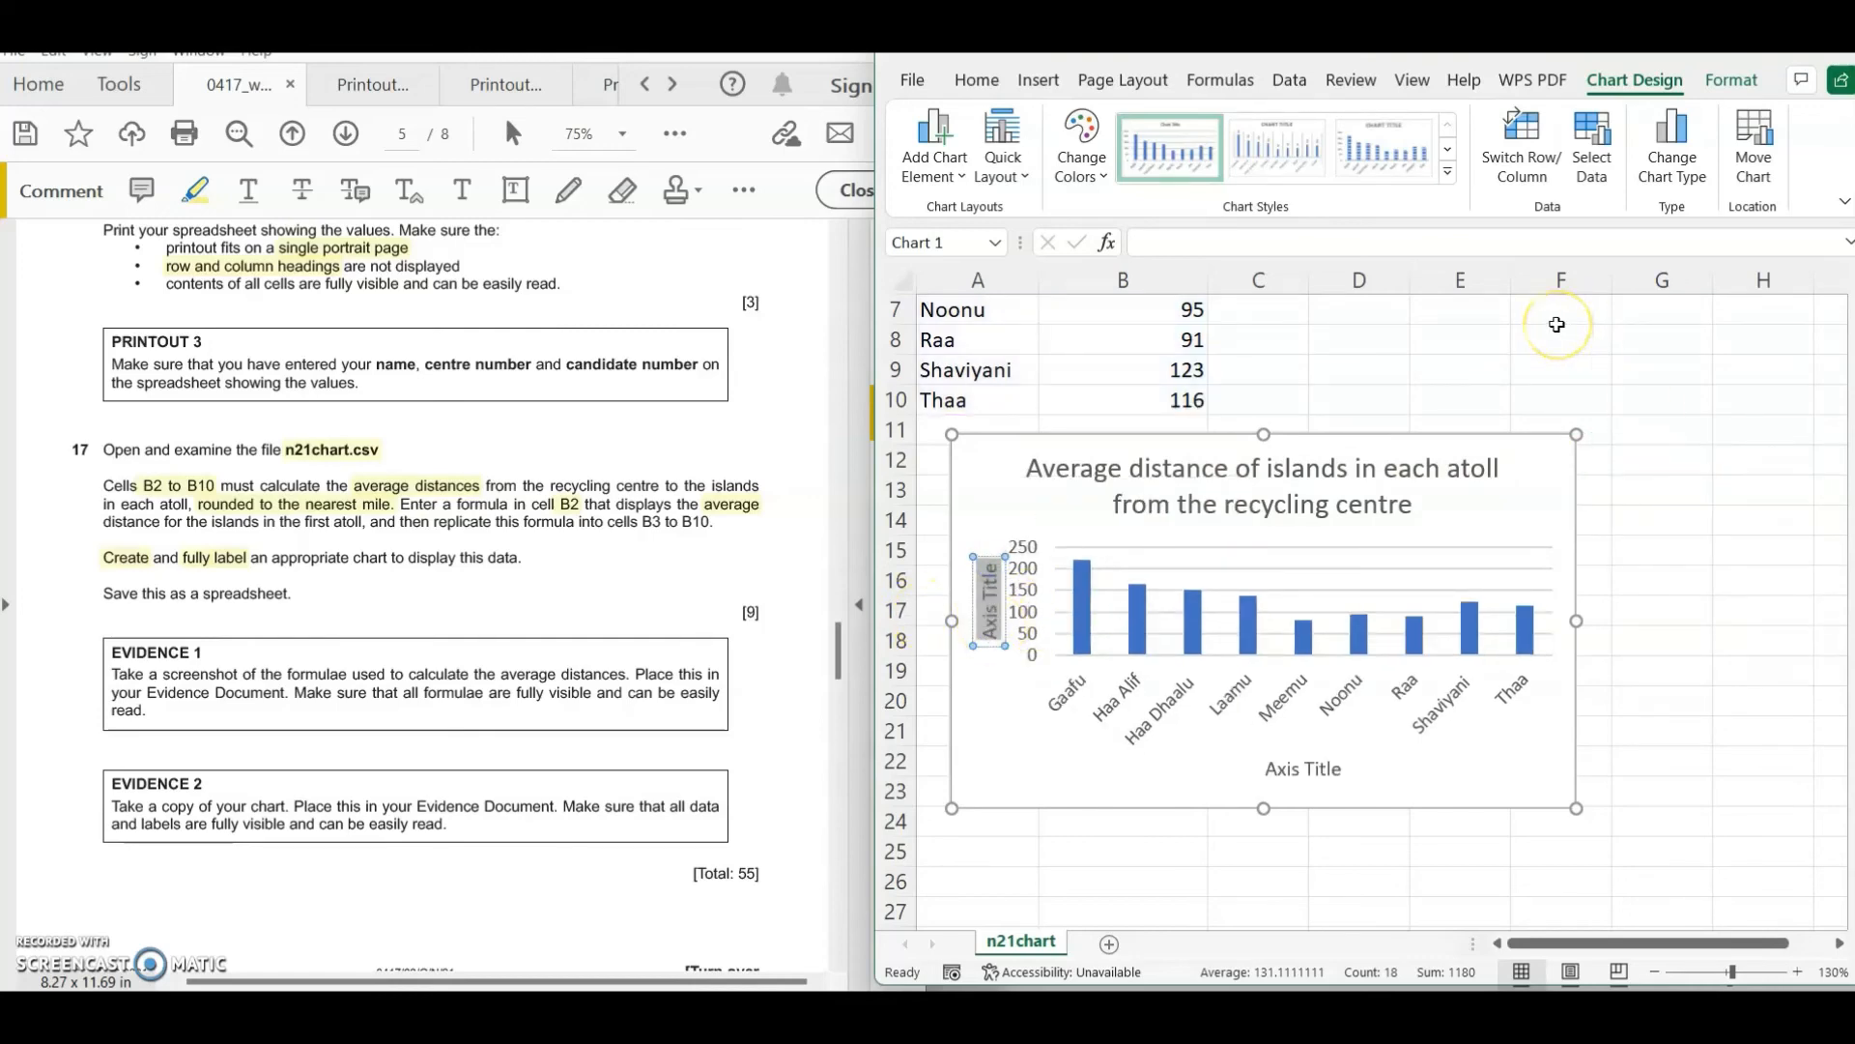
pyautogui.write('av')
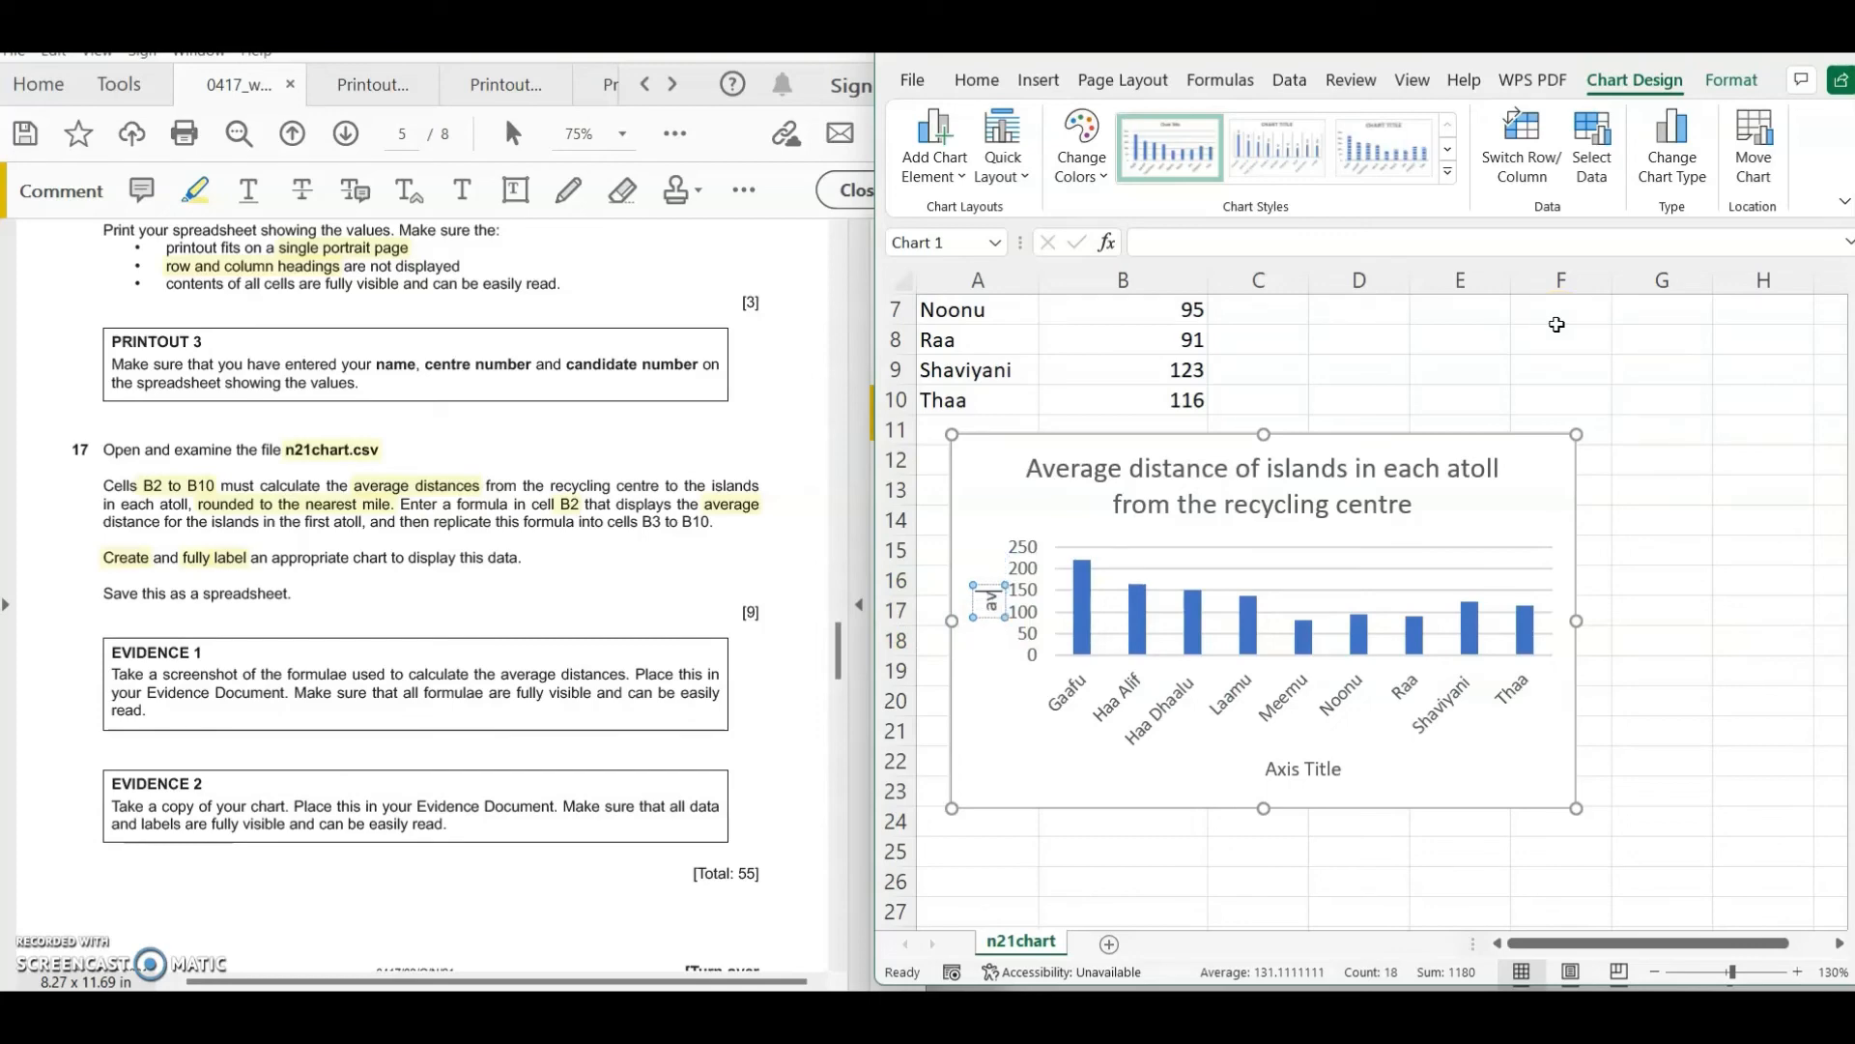
pyautogui.write('erage distanc')
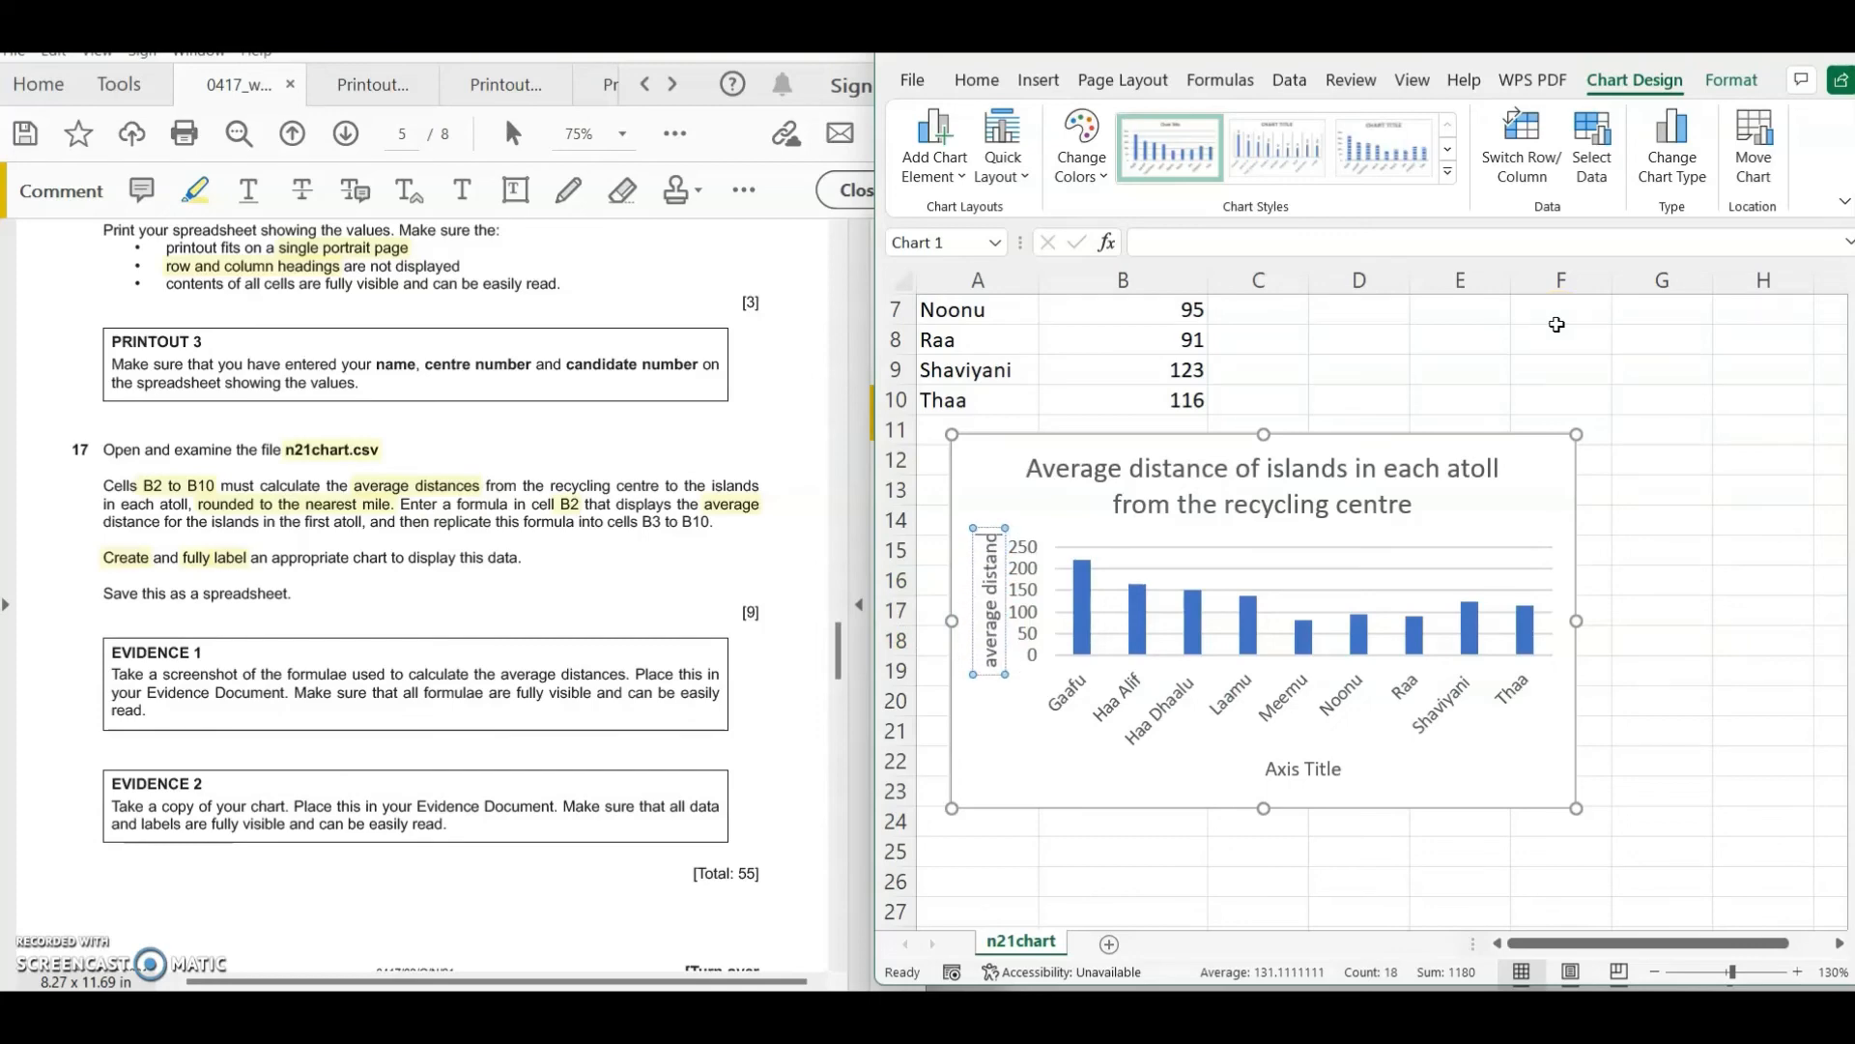
pyautogui.write('e')
pyautogui.write(' o')
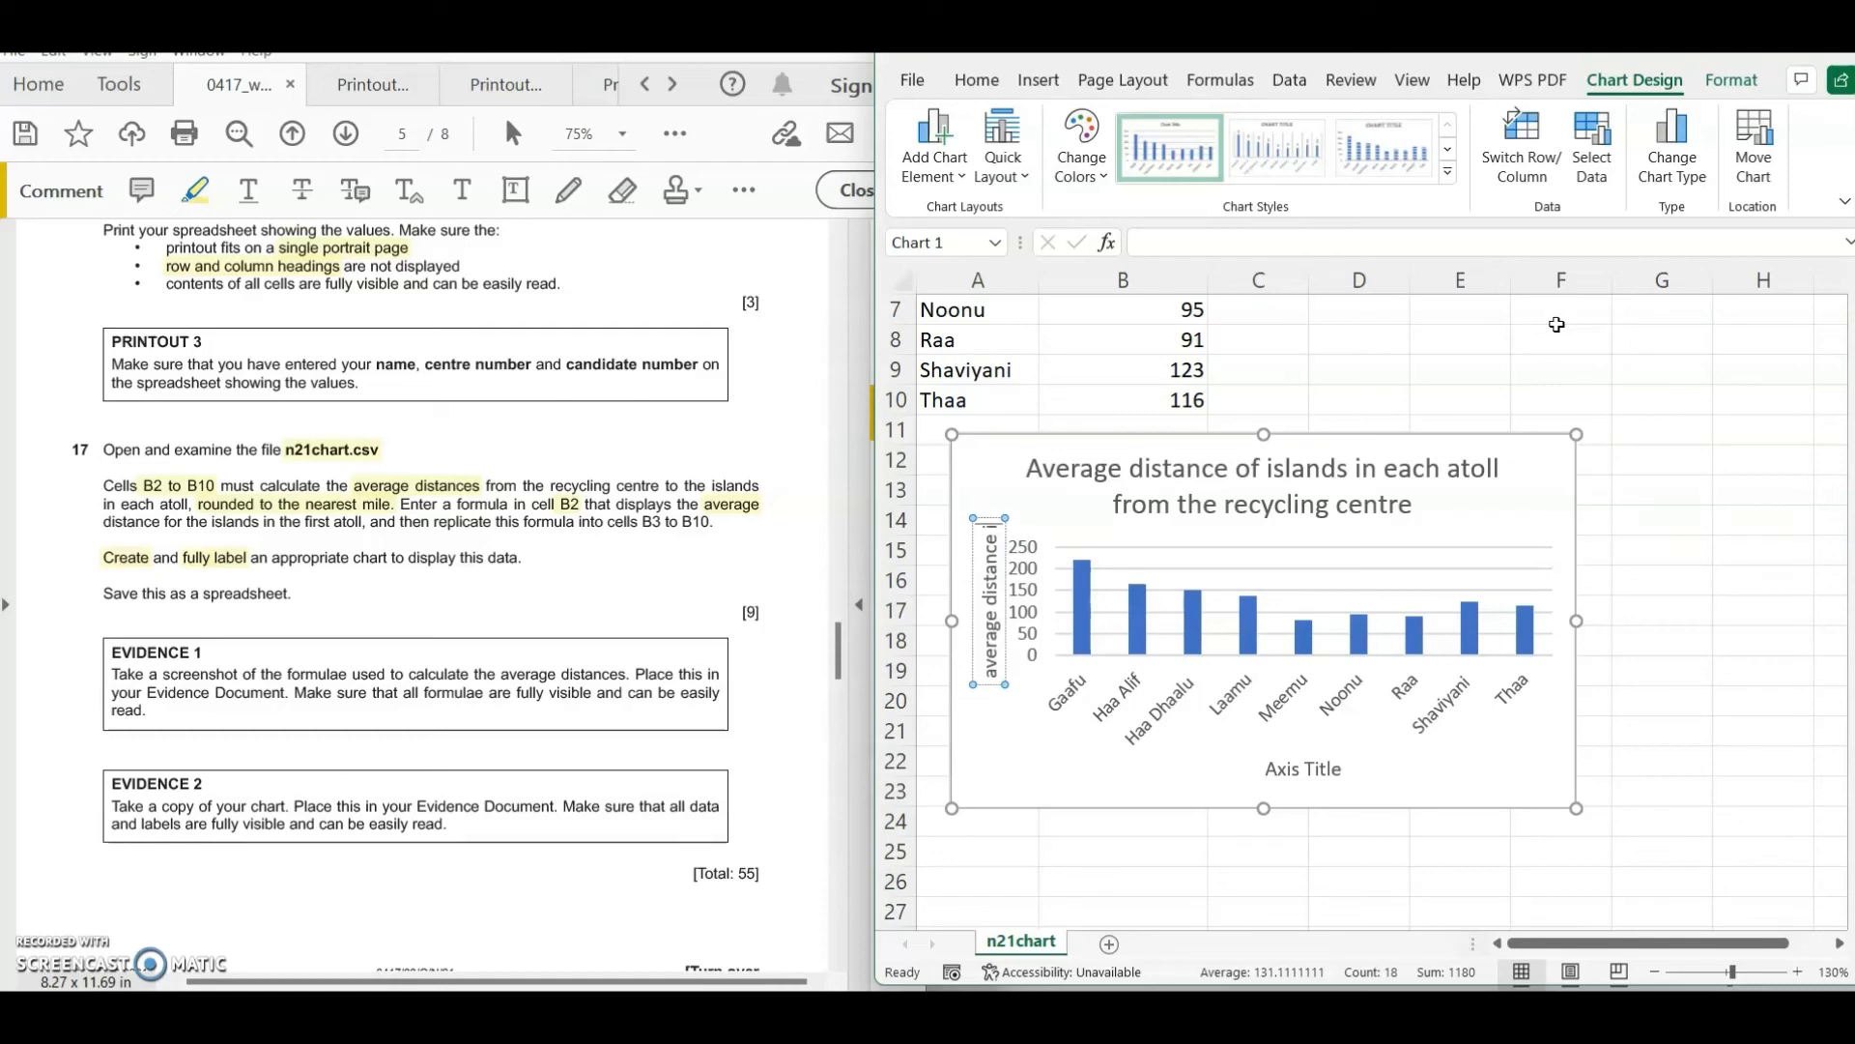
pyautogui.write('f mile')
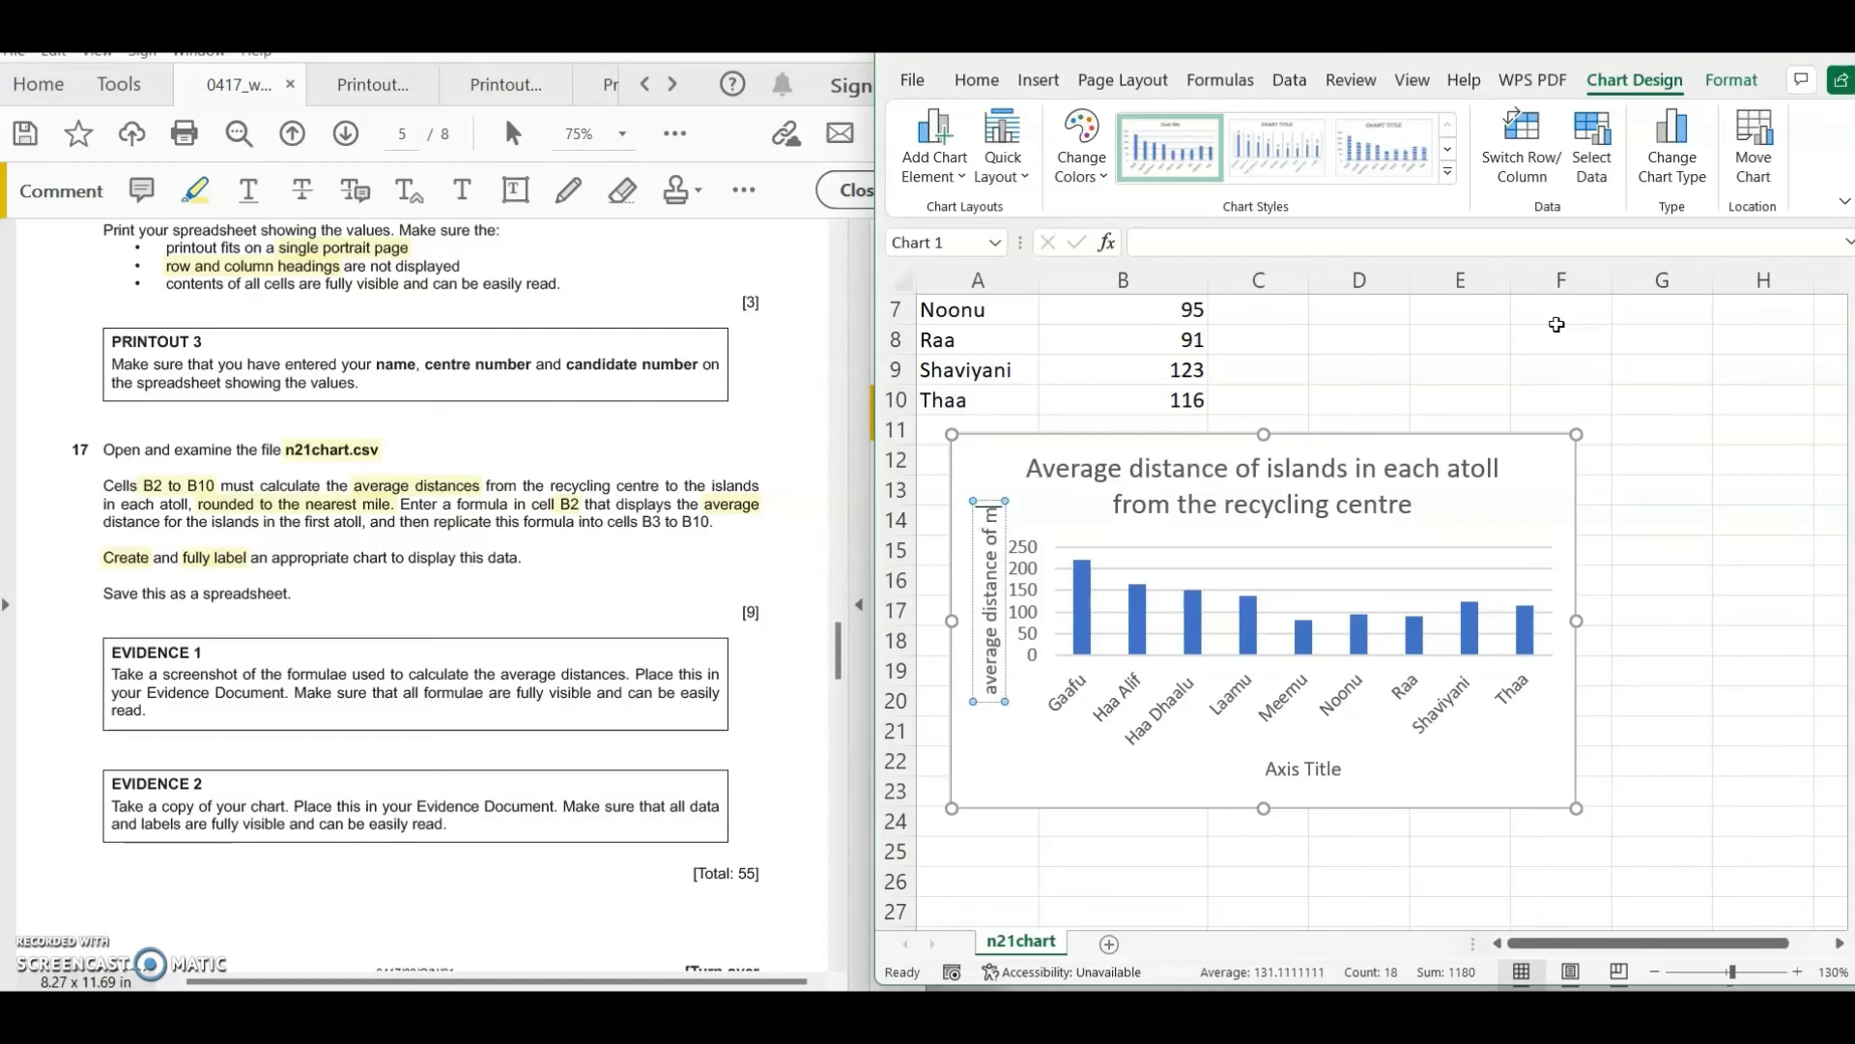
# - Label the chart's horizontal axis "Name of atoll"
pyautogui.click(1290, 769)
pyautogui.moveTo(1268, 770); pyautogui.dragTo(1344, 762)
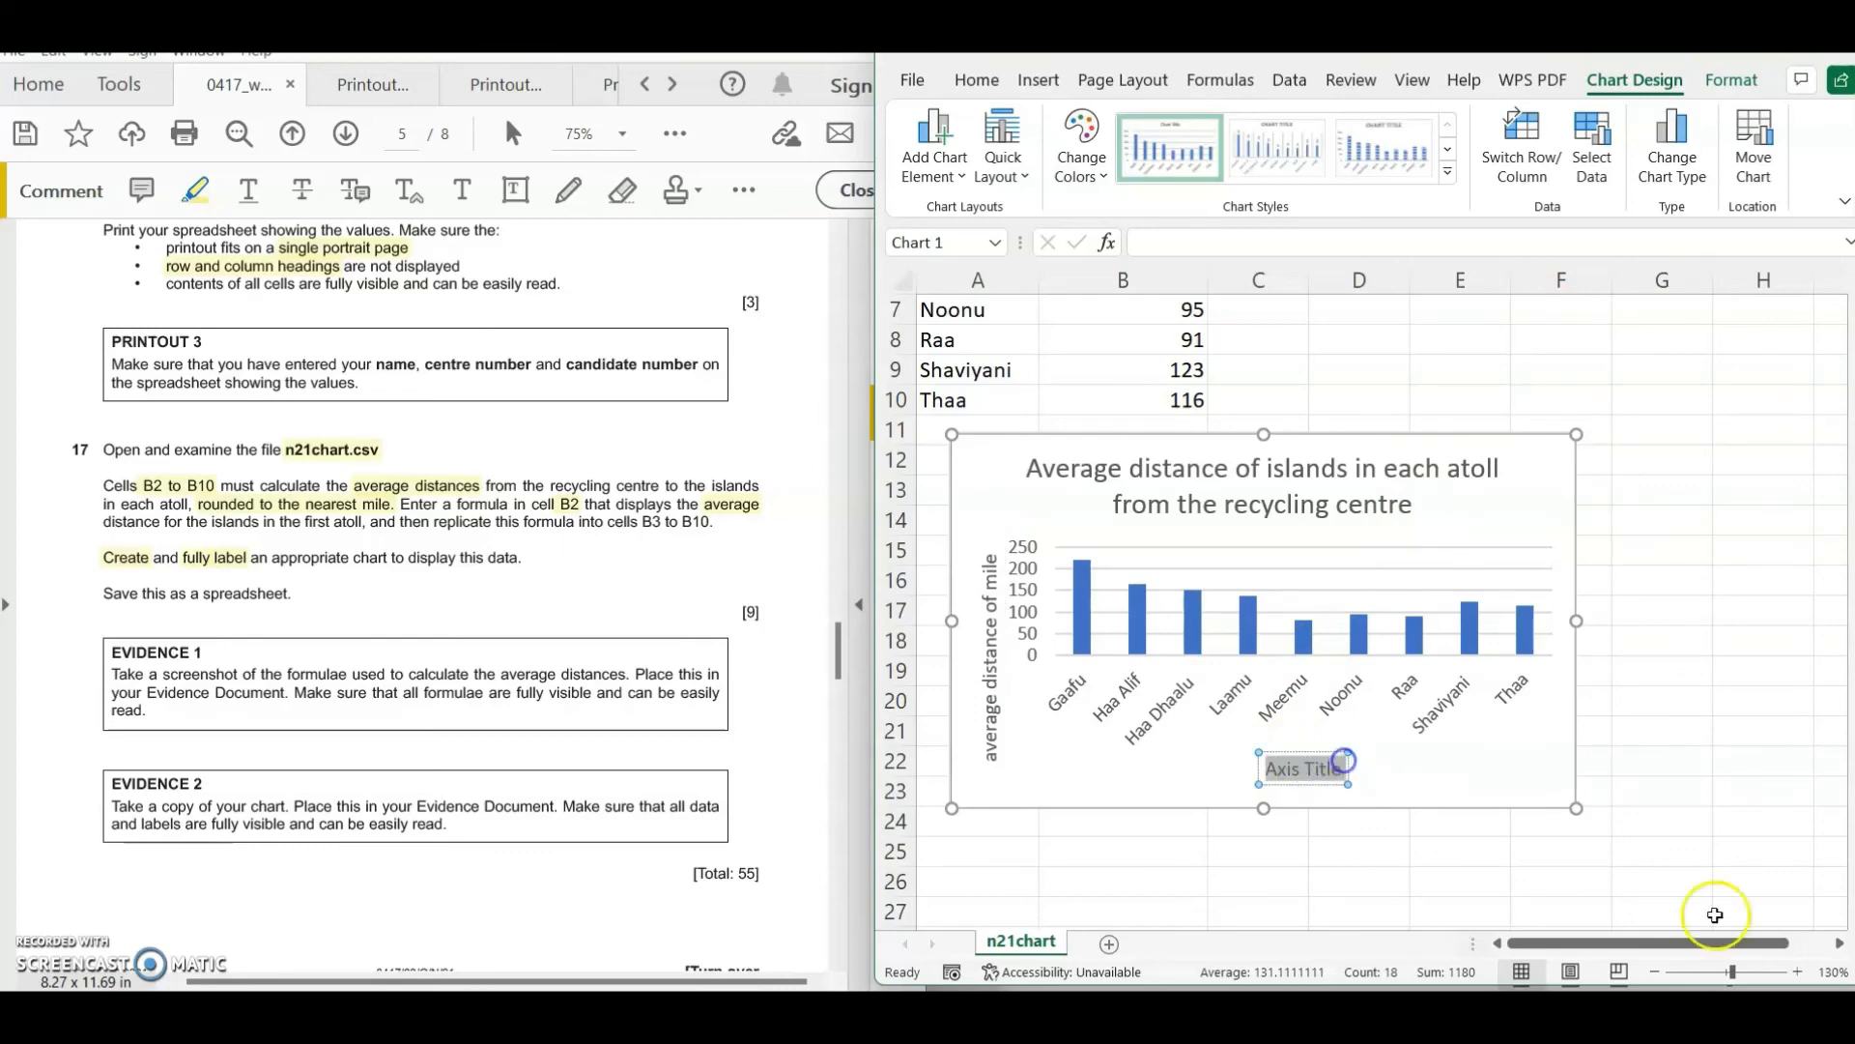
pyautogui.write('Nam')
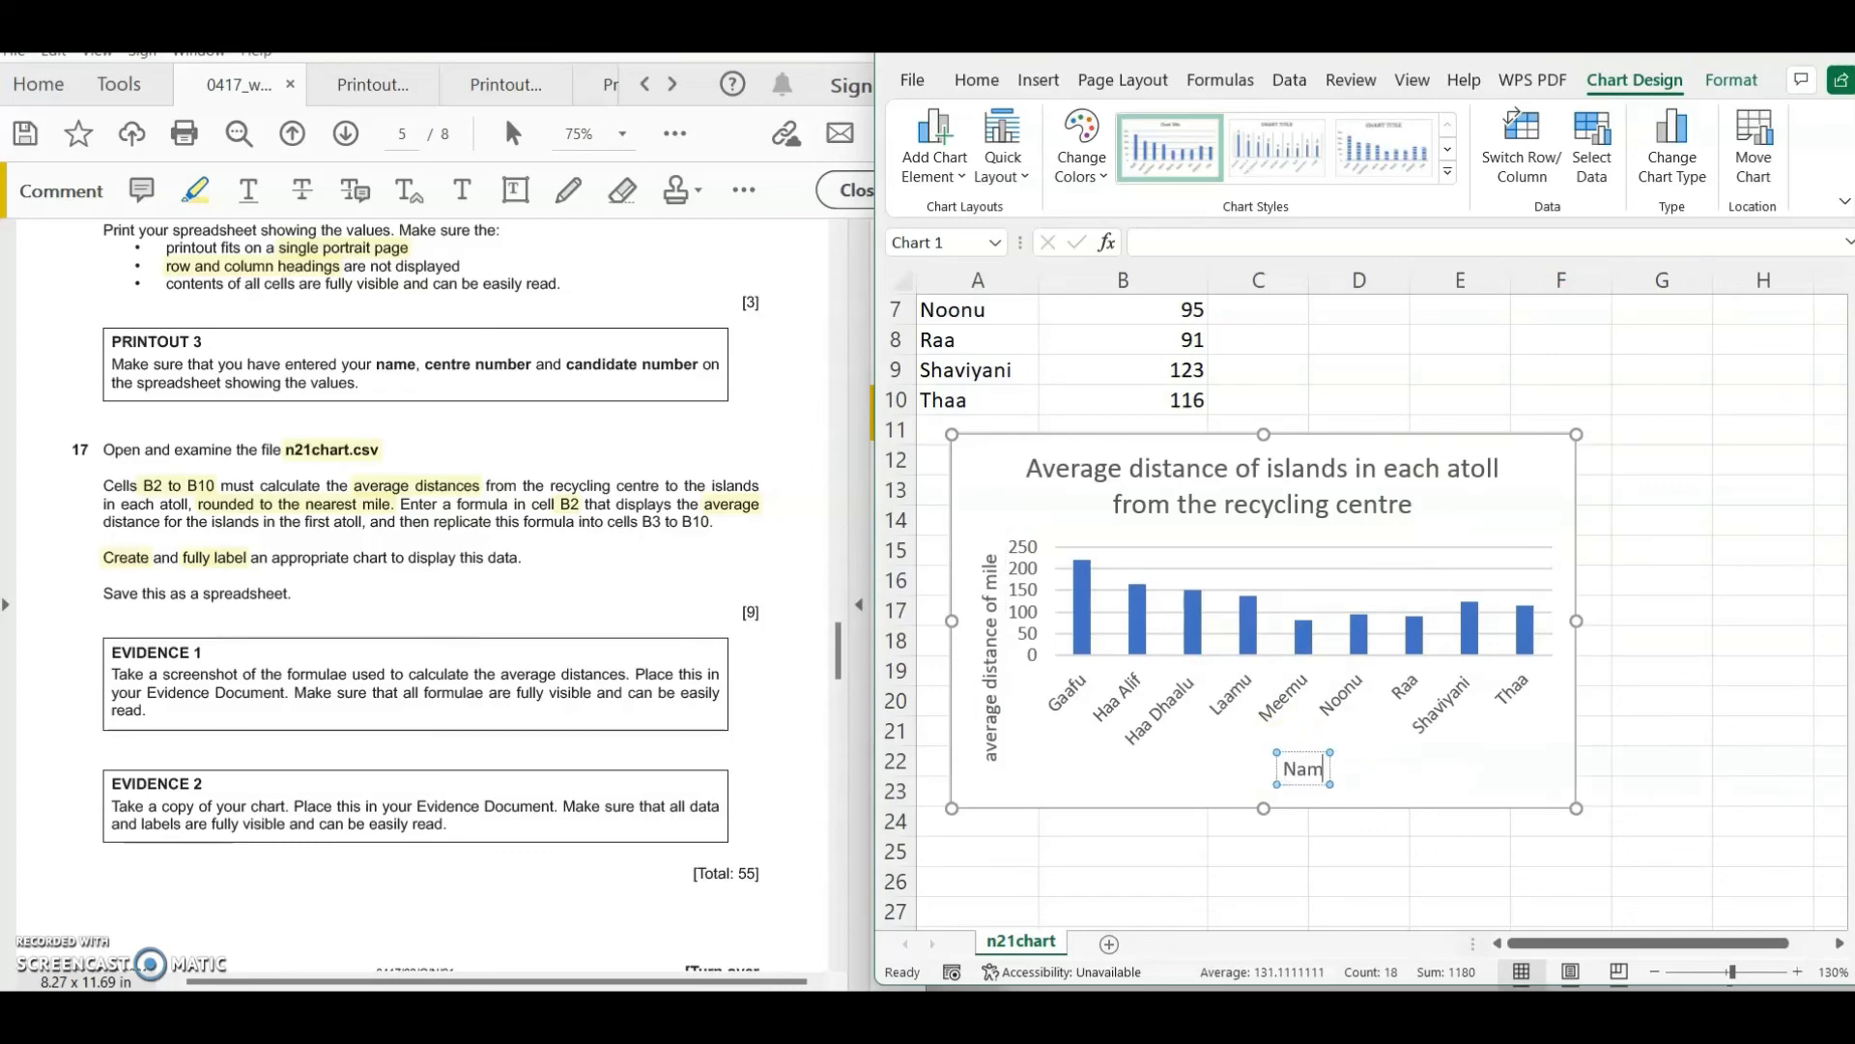
pyautogui.write('e of atoll')
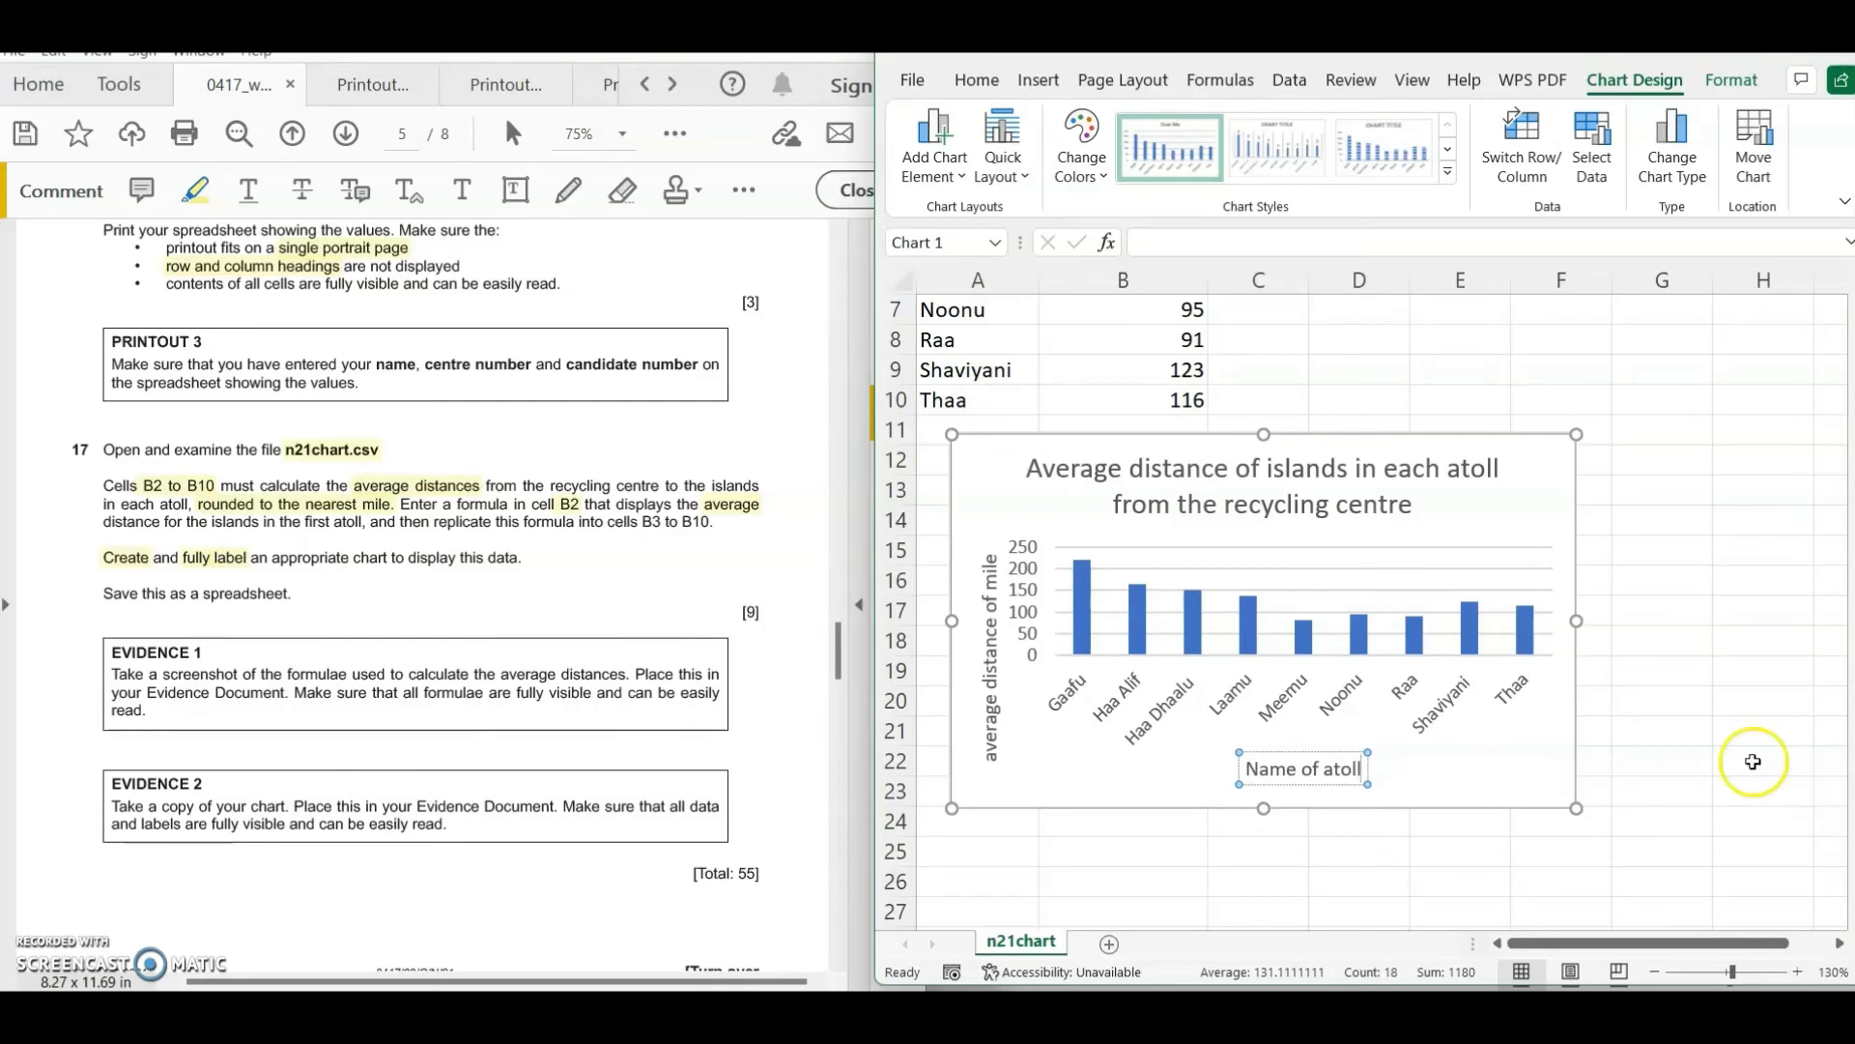
pyautogui.click(1684, 725)
# - Enlarge the column chart so it extends to about column G and row 26
pyautogui.click(1491, 760)
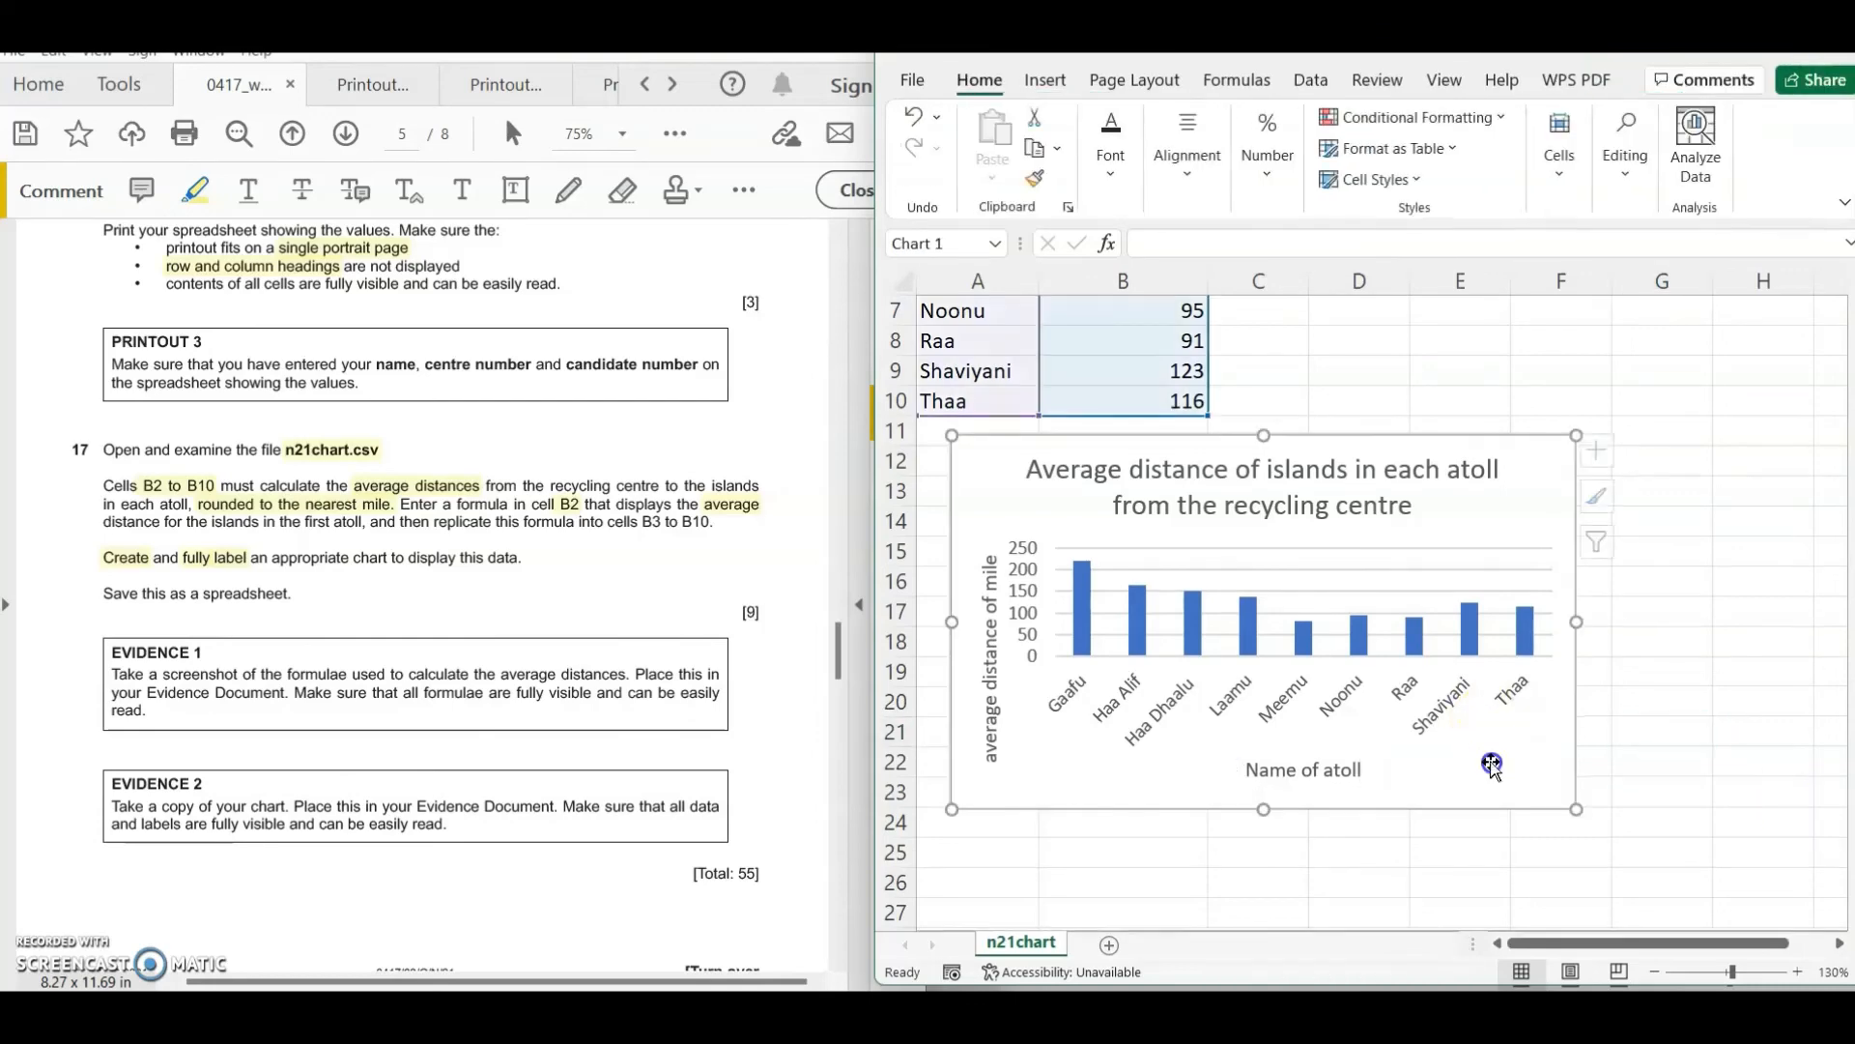
pyautogui.scroll(-1, 1569, 694)
pyautogui.scroll(-1, 1568, 691)
pyautogui.scroll(-1, 1567, 691)
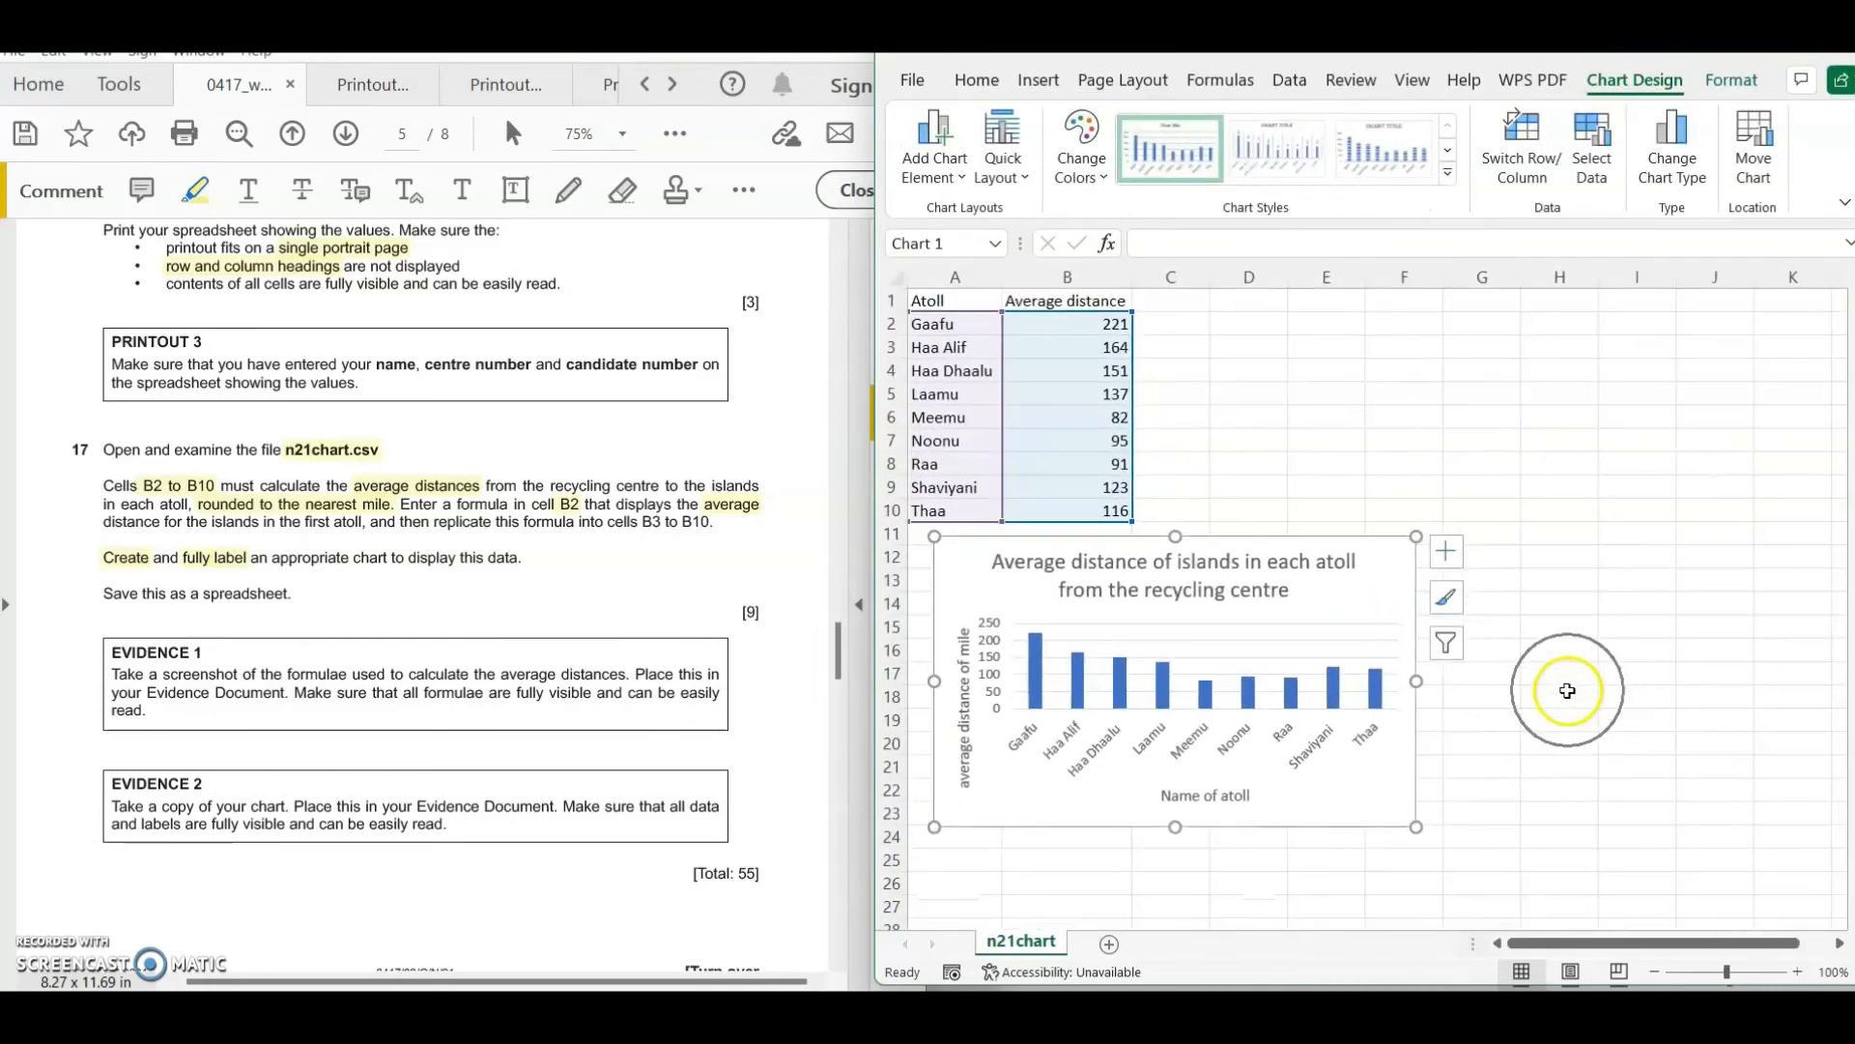
pyautogui.moveTo(1418, 827); pyautogui.dragTo(1470, 862)
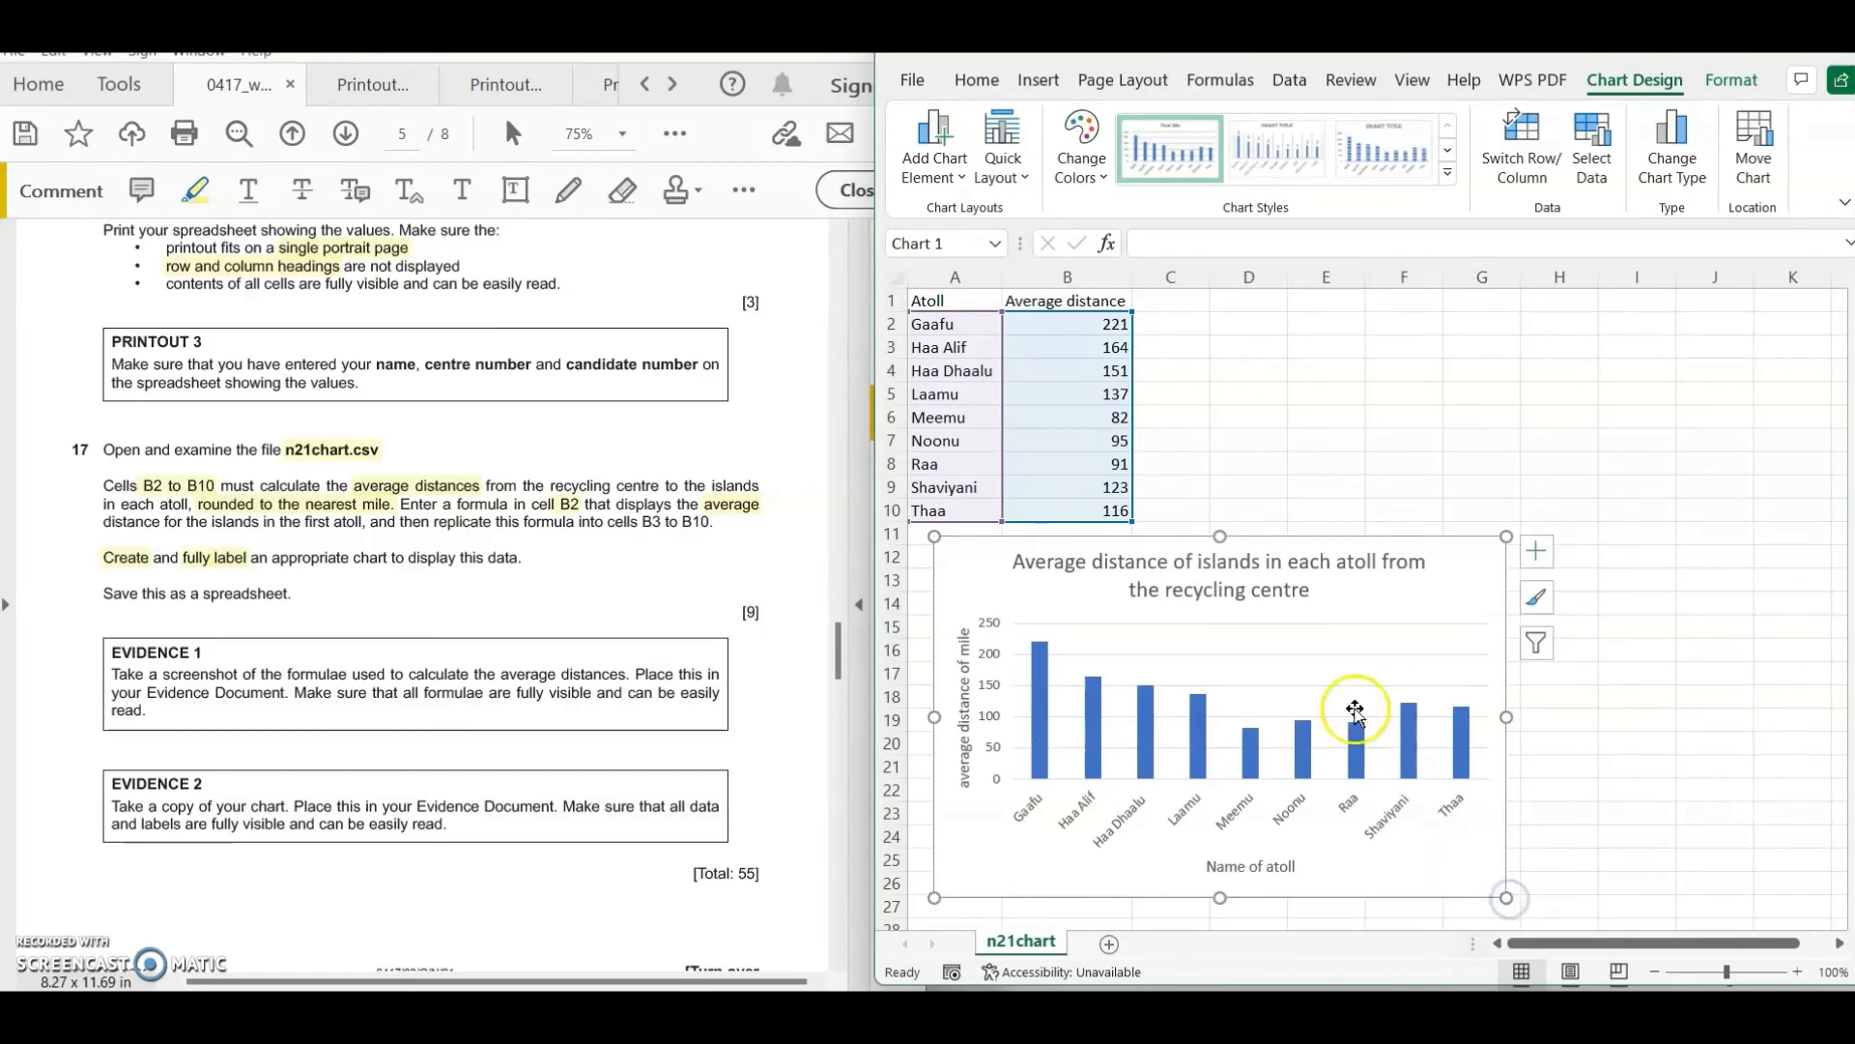
pyautogui.click(1501, 421)
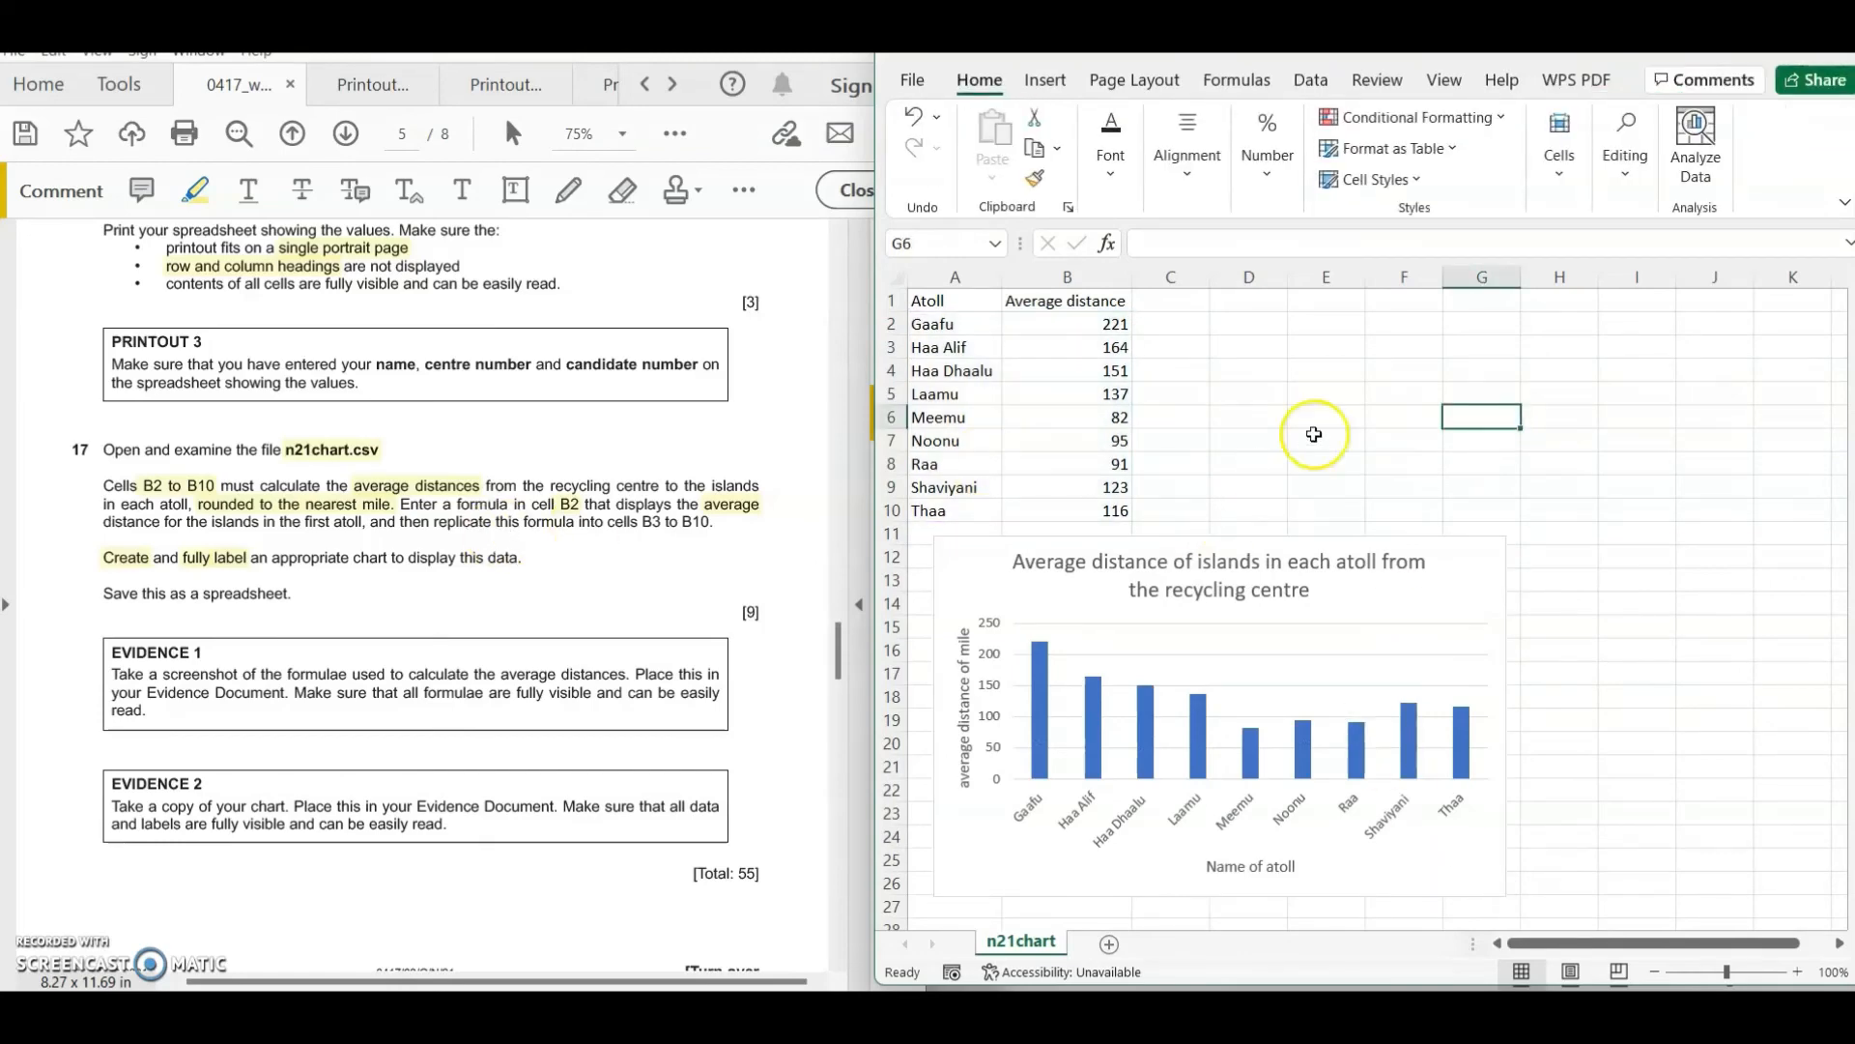
# - Save the spreadsheet as an Excel Workbook named n21chart-Step17.xlsx in the Nov2021 Paper 3 folder
pyautogui.click(912, 80)
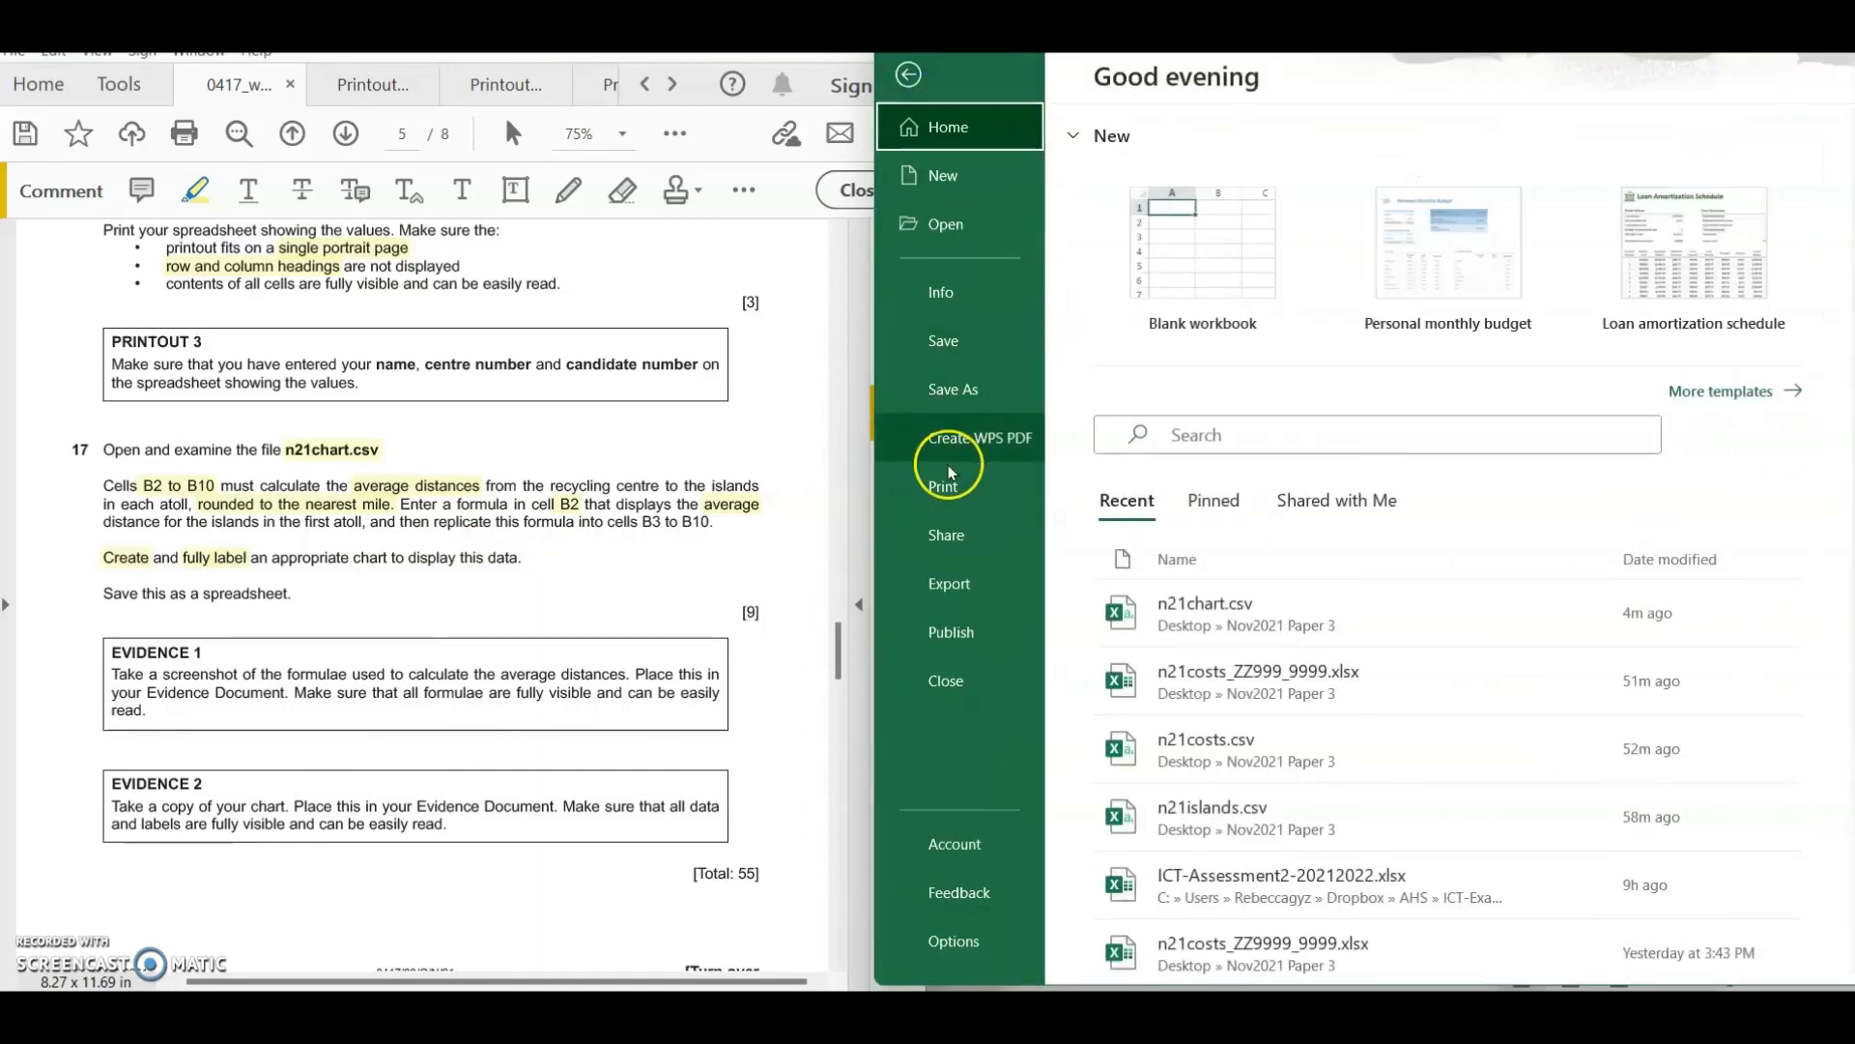
pyautogui.click(942, 388)
pyautogui.click(1245, 570)
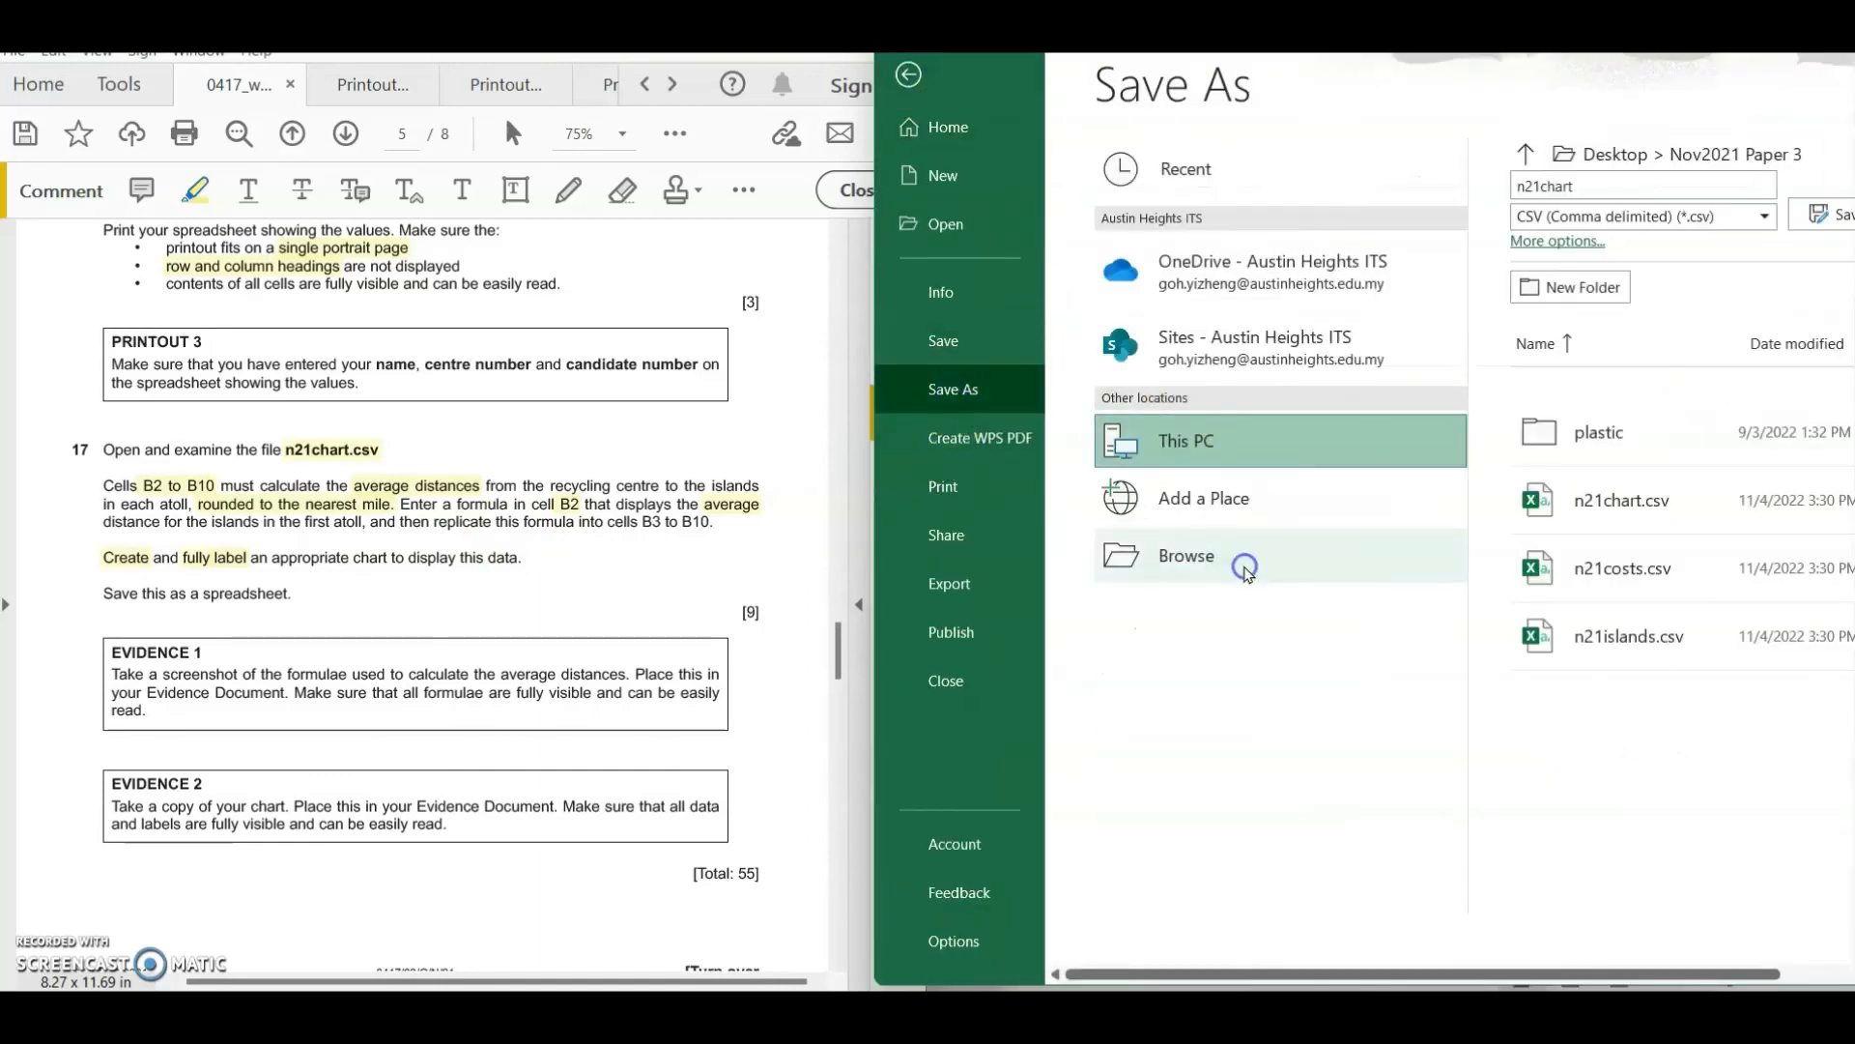
pyautogui.click(1167, 443)
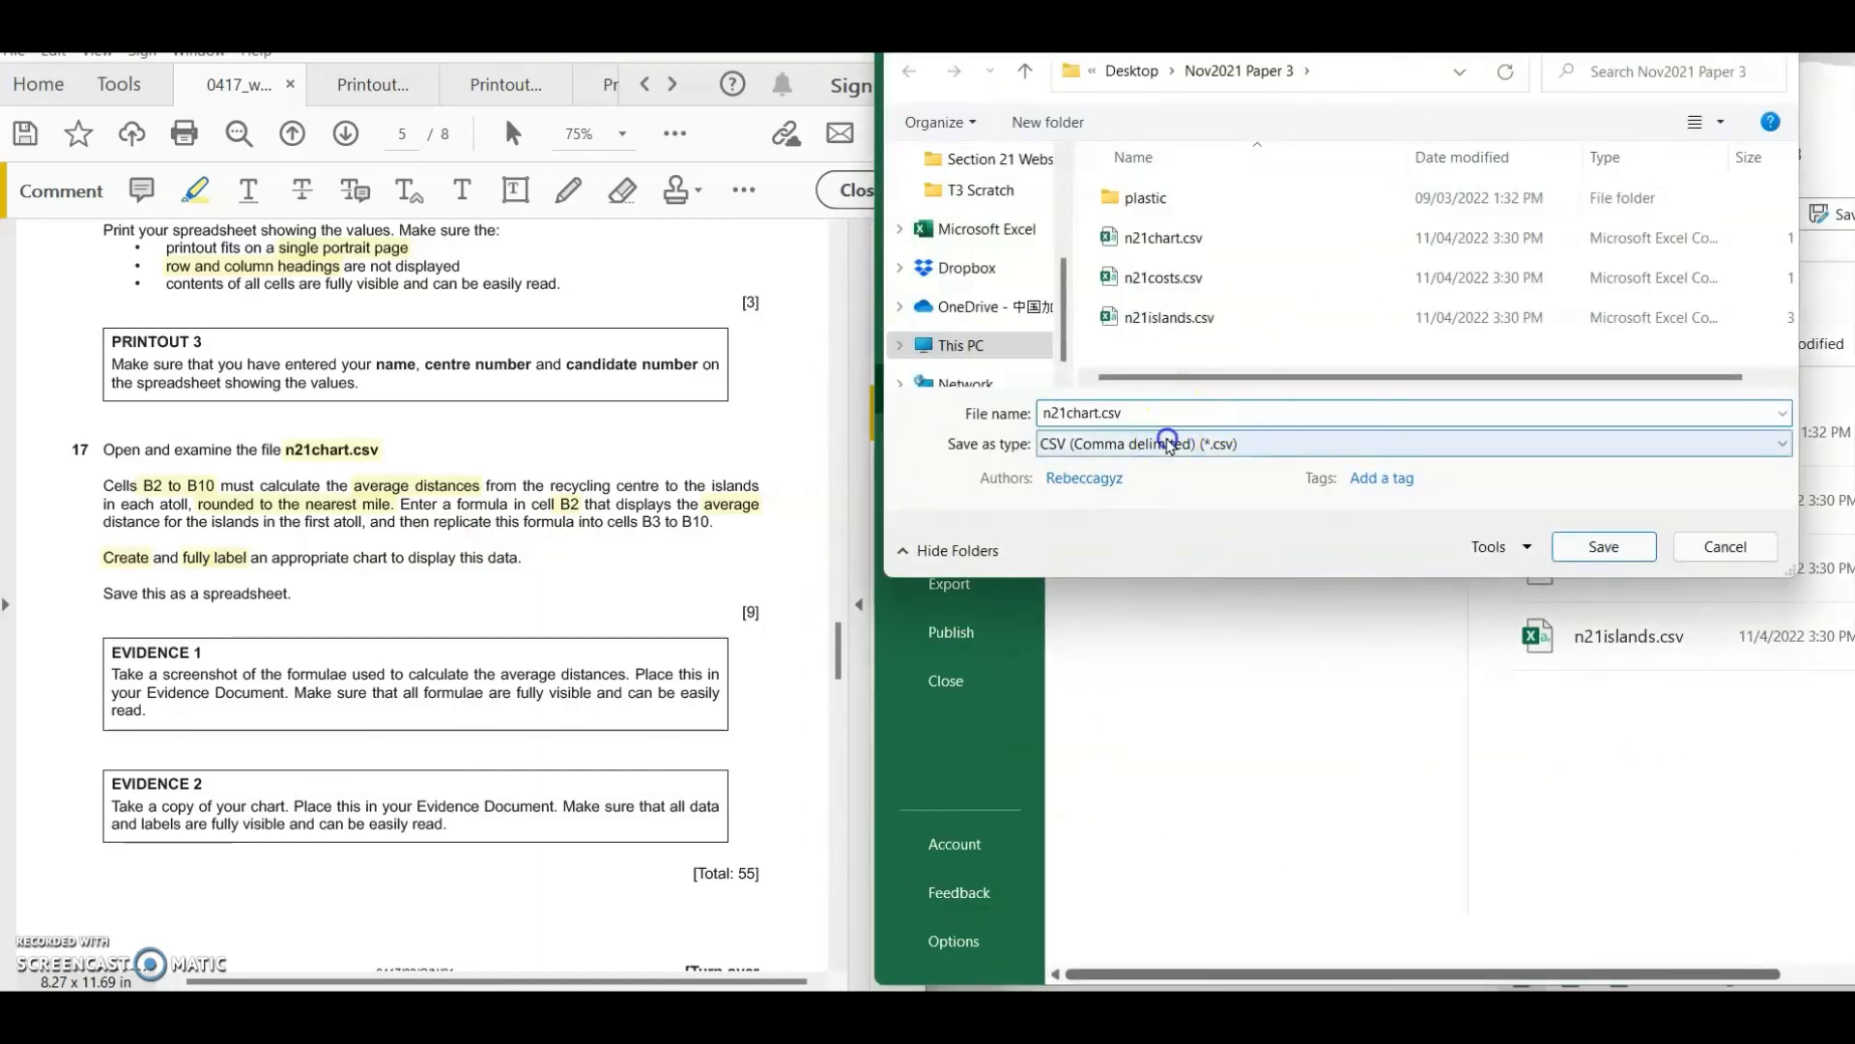
pyautogui.click(1163, 470)
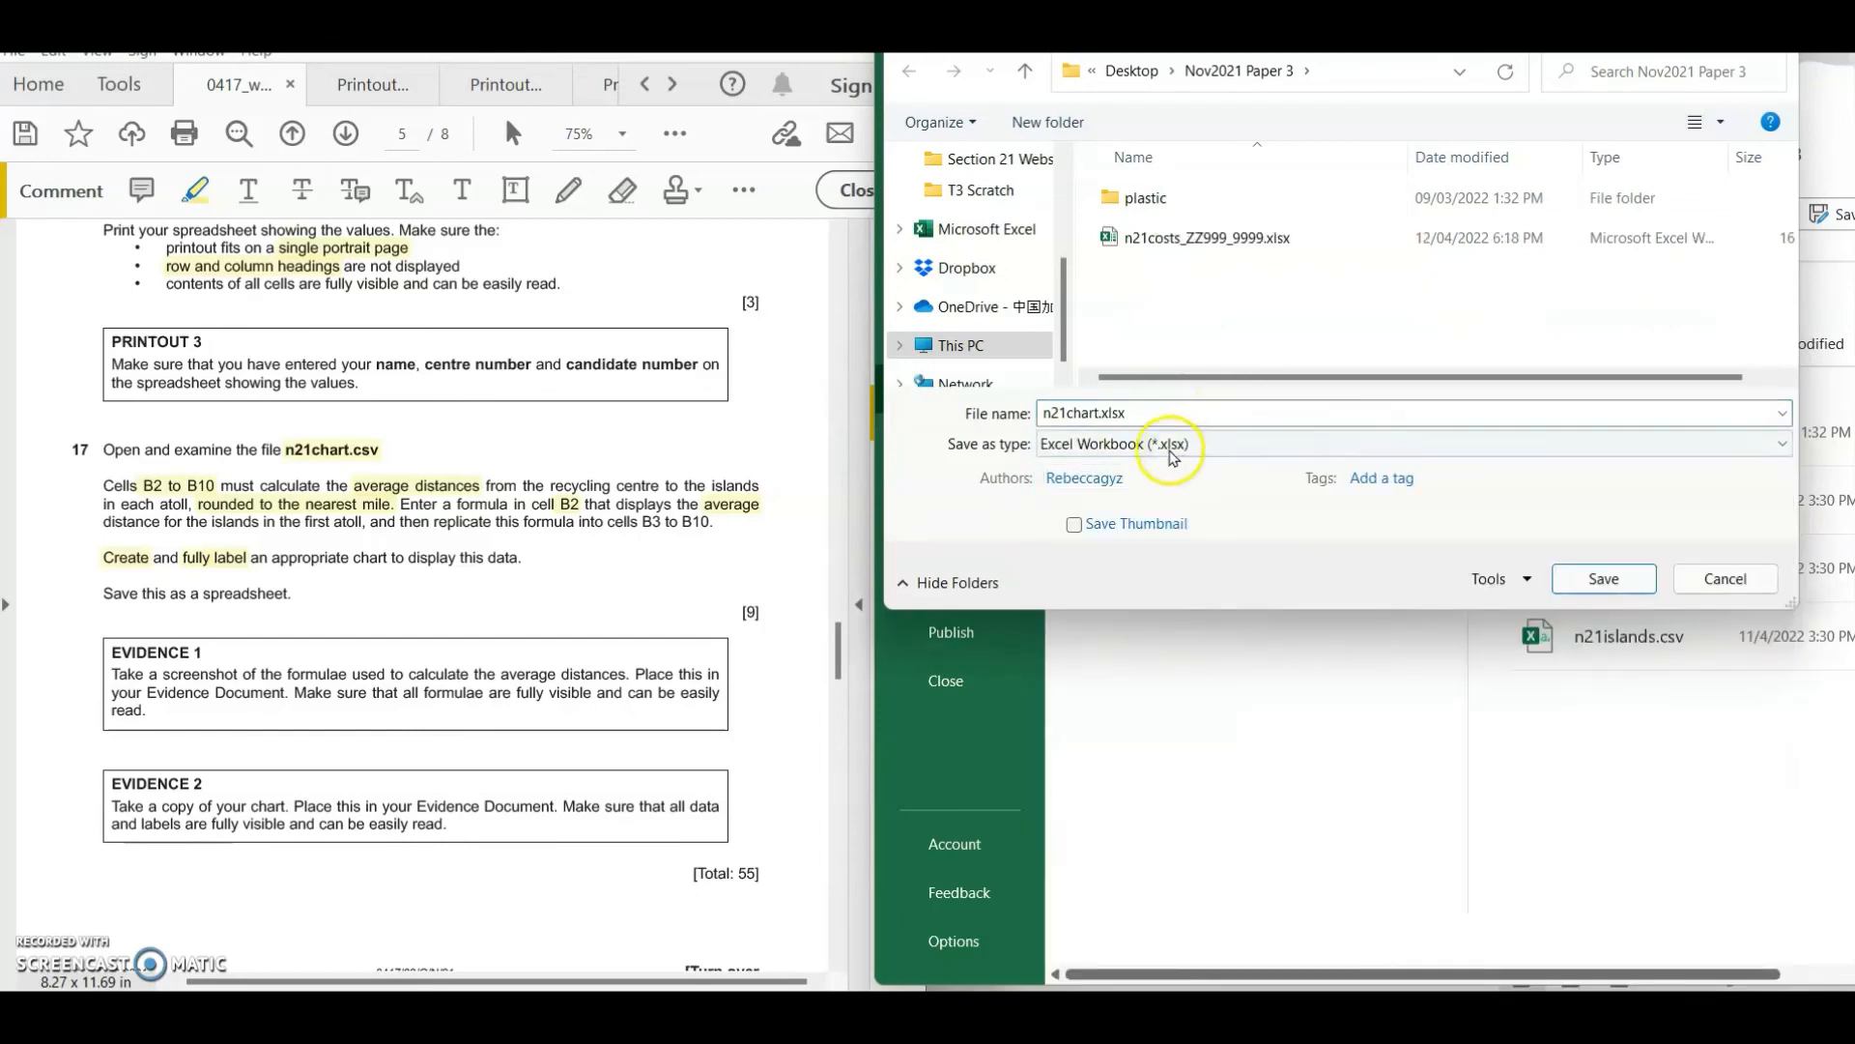
pyautogui.doubleClick(1105, 413)
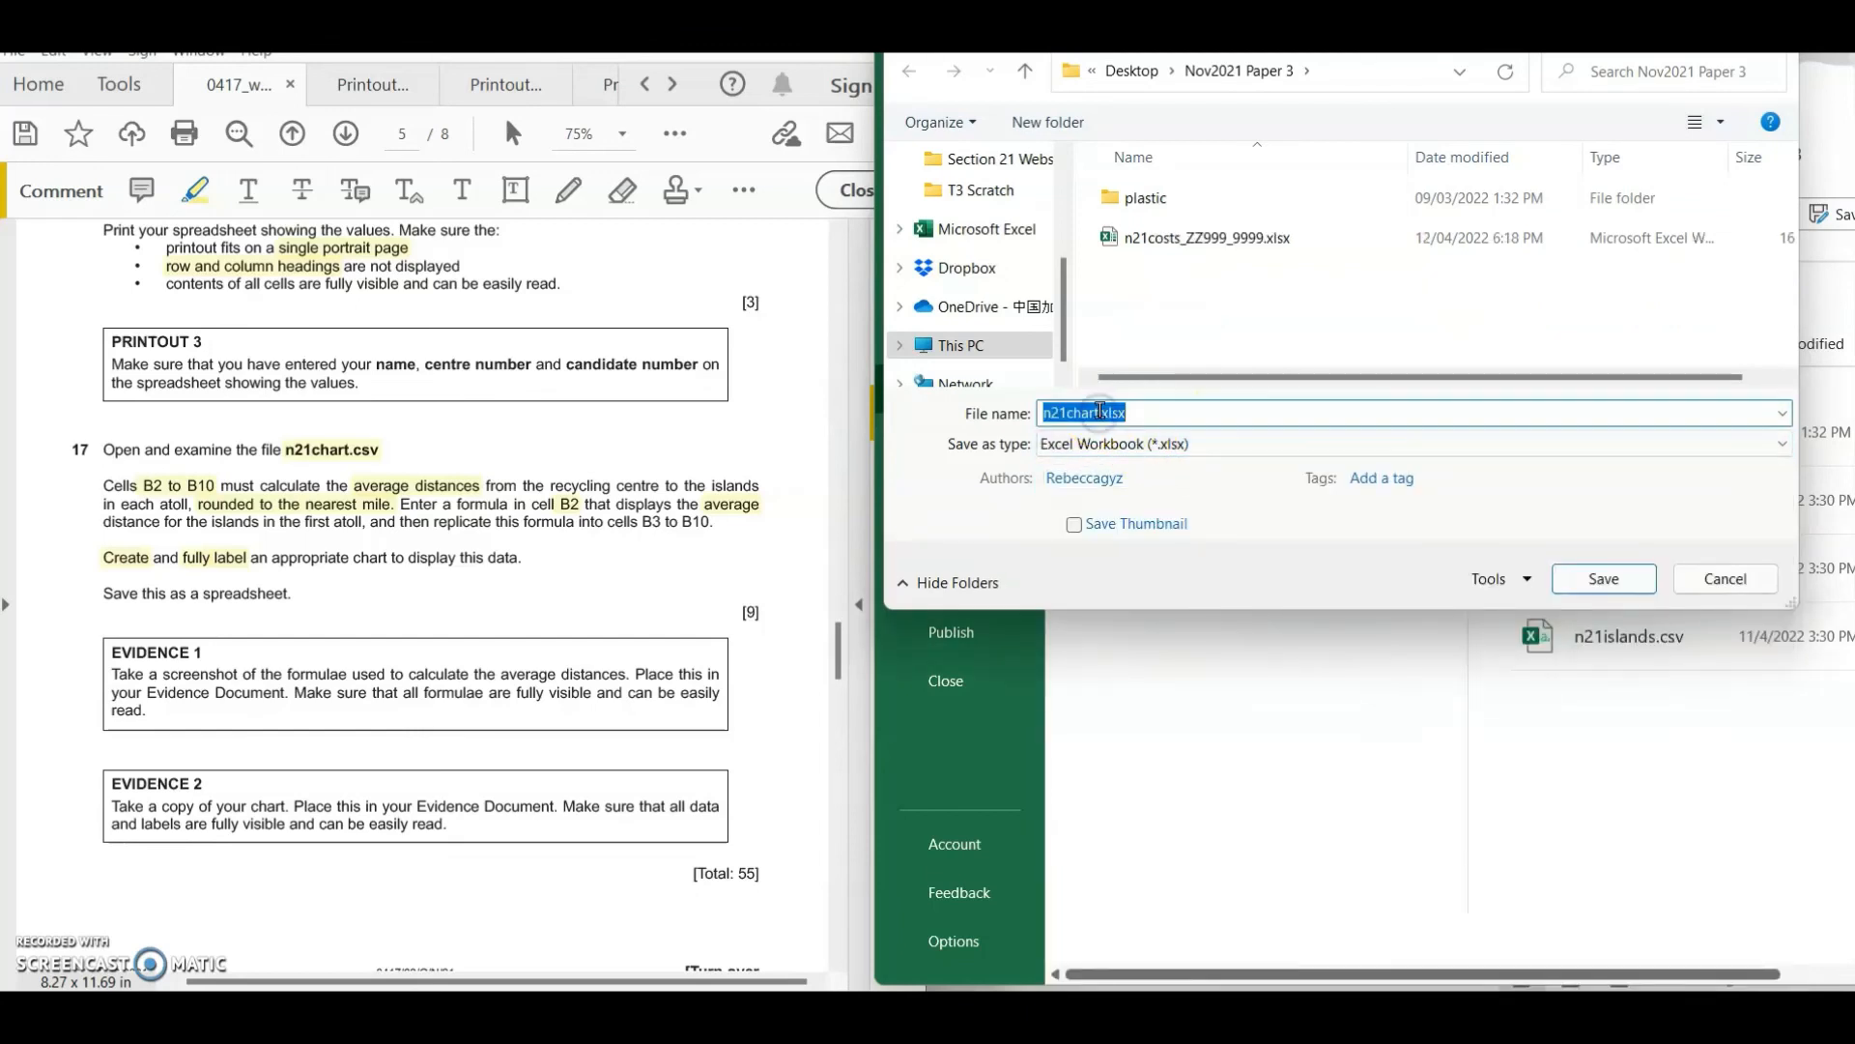
pyautogui.click(1100, 411)
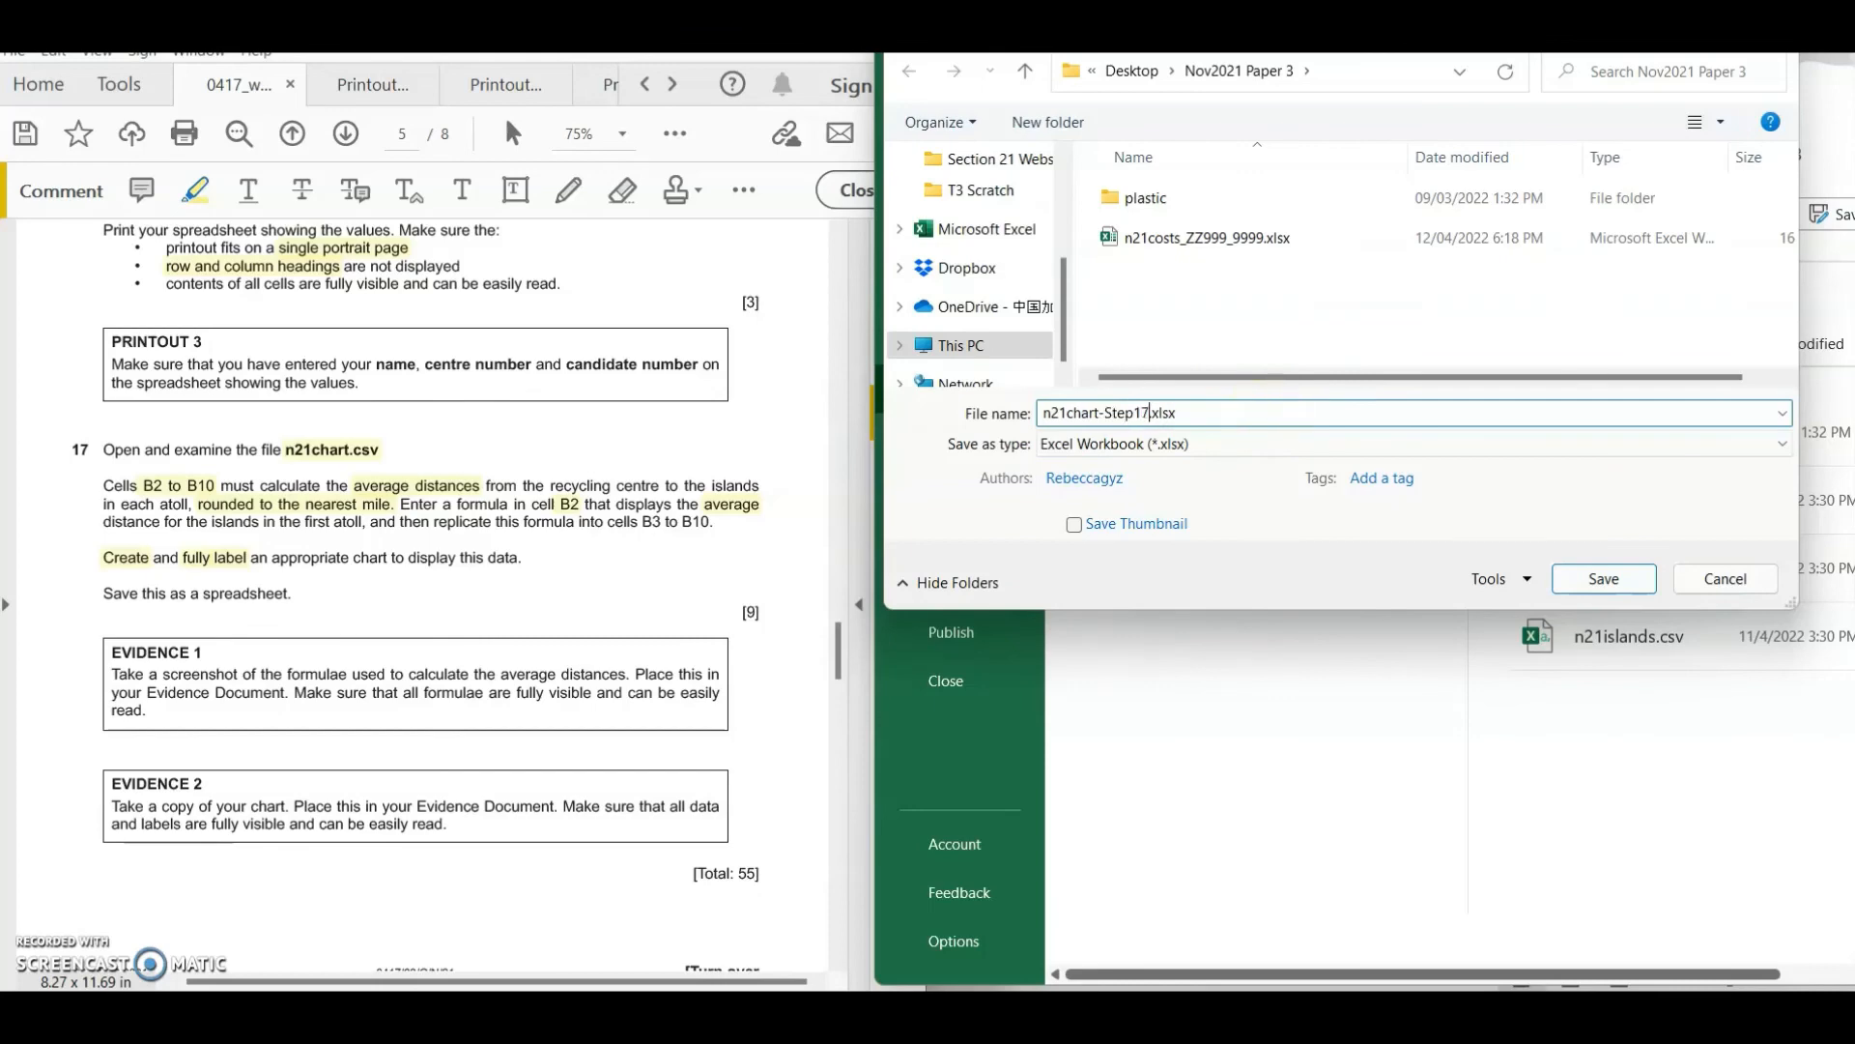
pyautogui.press('Return')
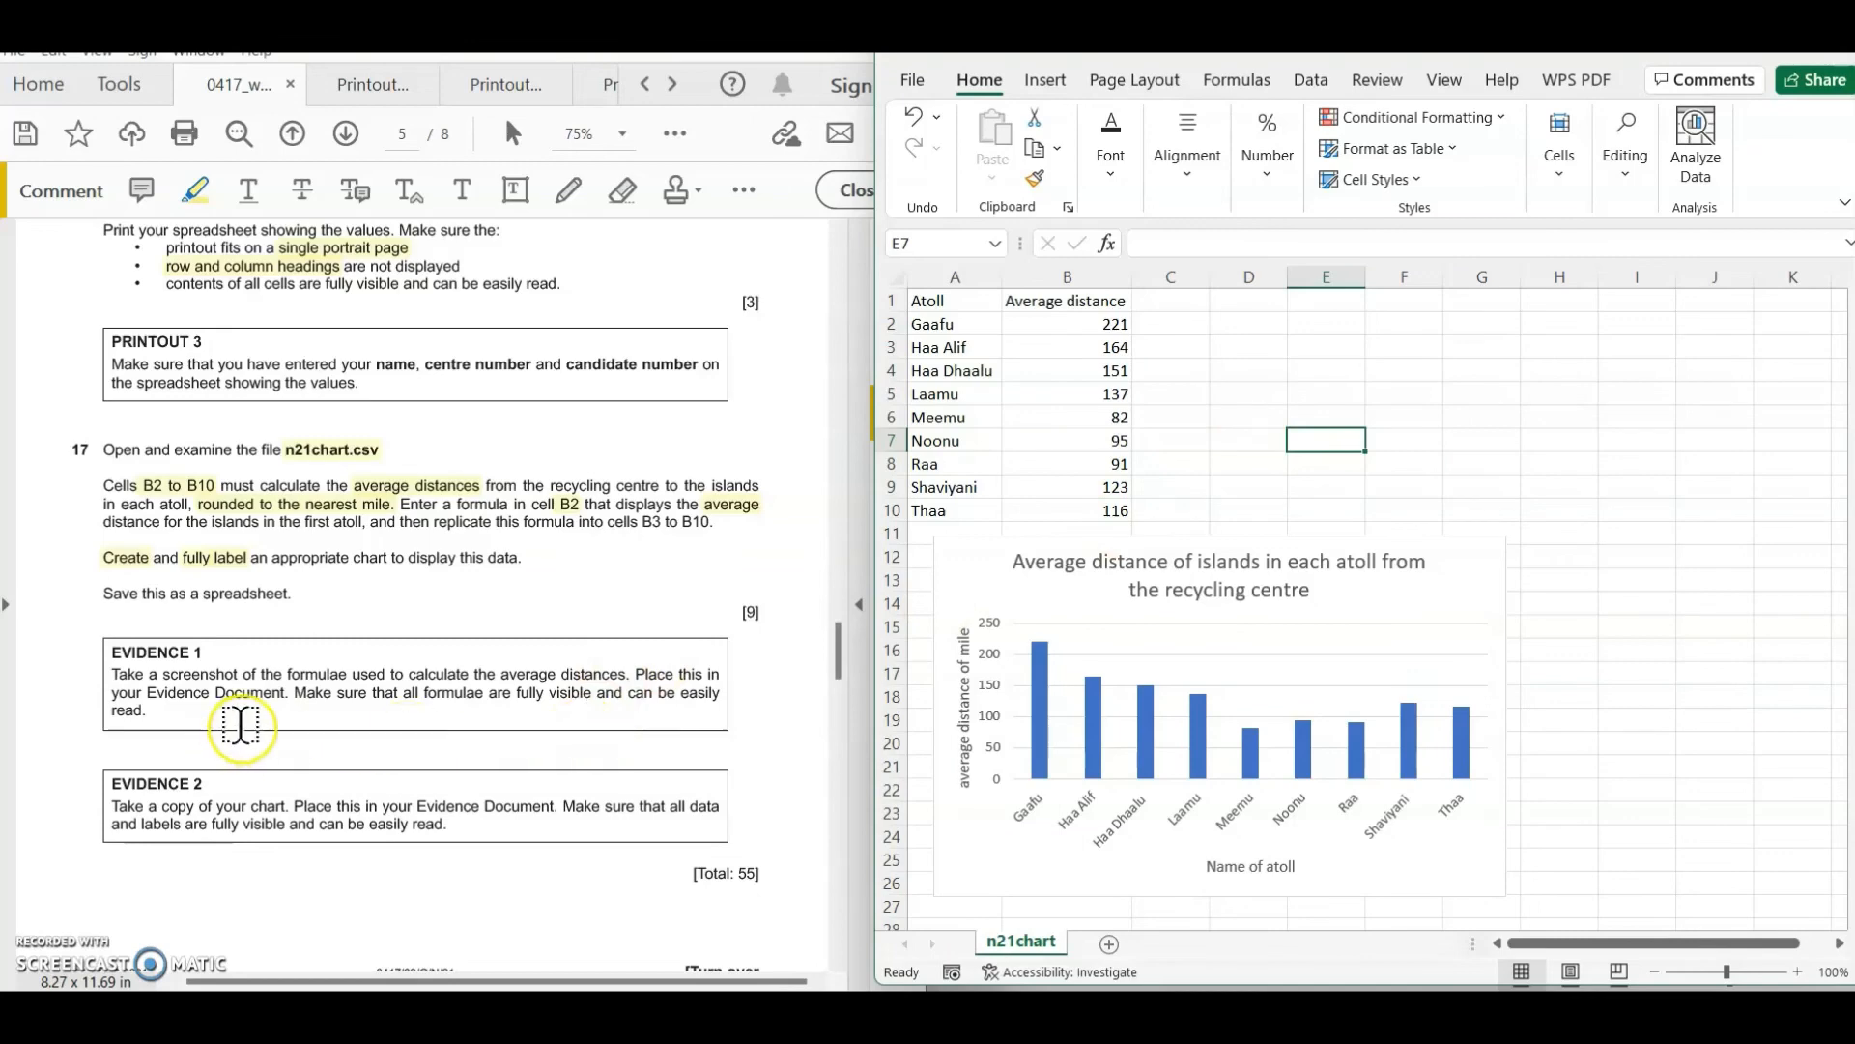
# - Create a blank Word document, fit its window beside the exam paper, and enter the heading "Evidence 1:" with a new line below
pyautogui.press('super')
pyautogui.write('word')
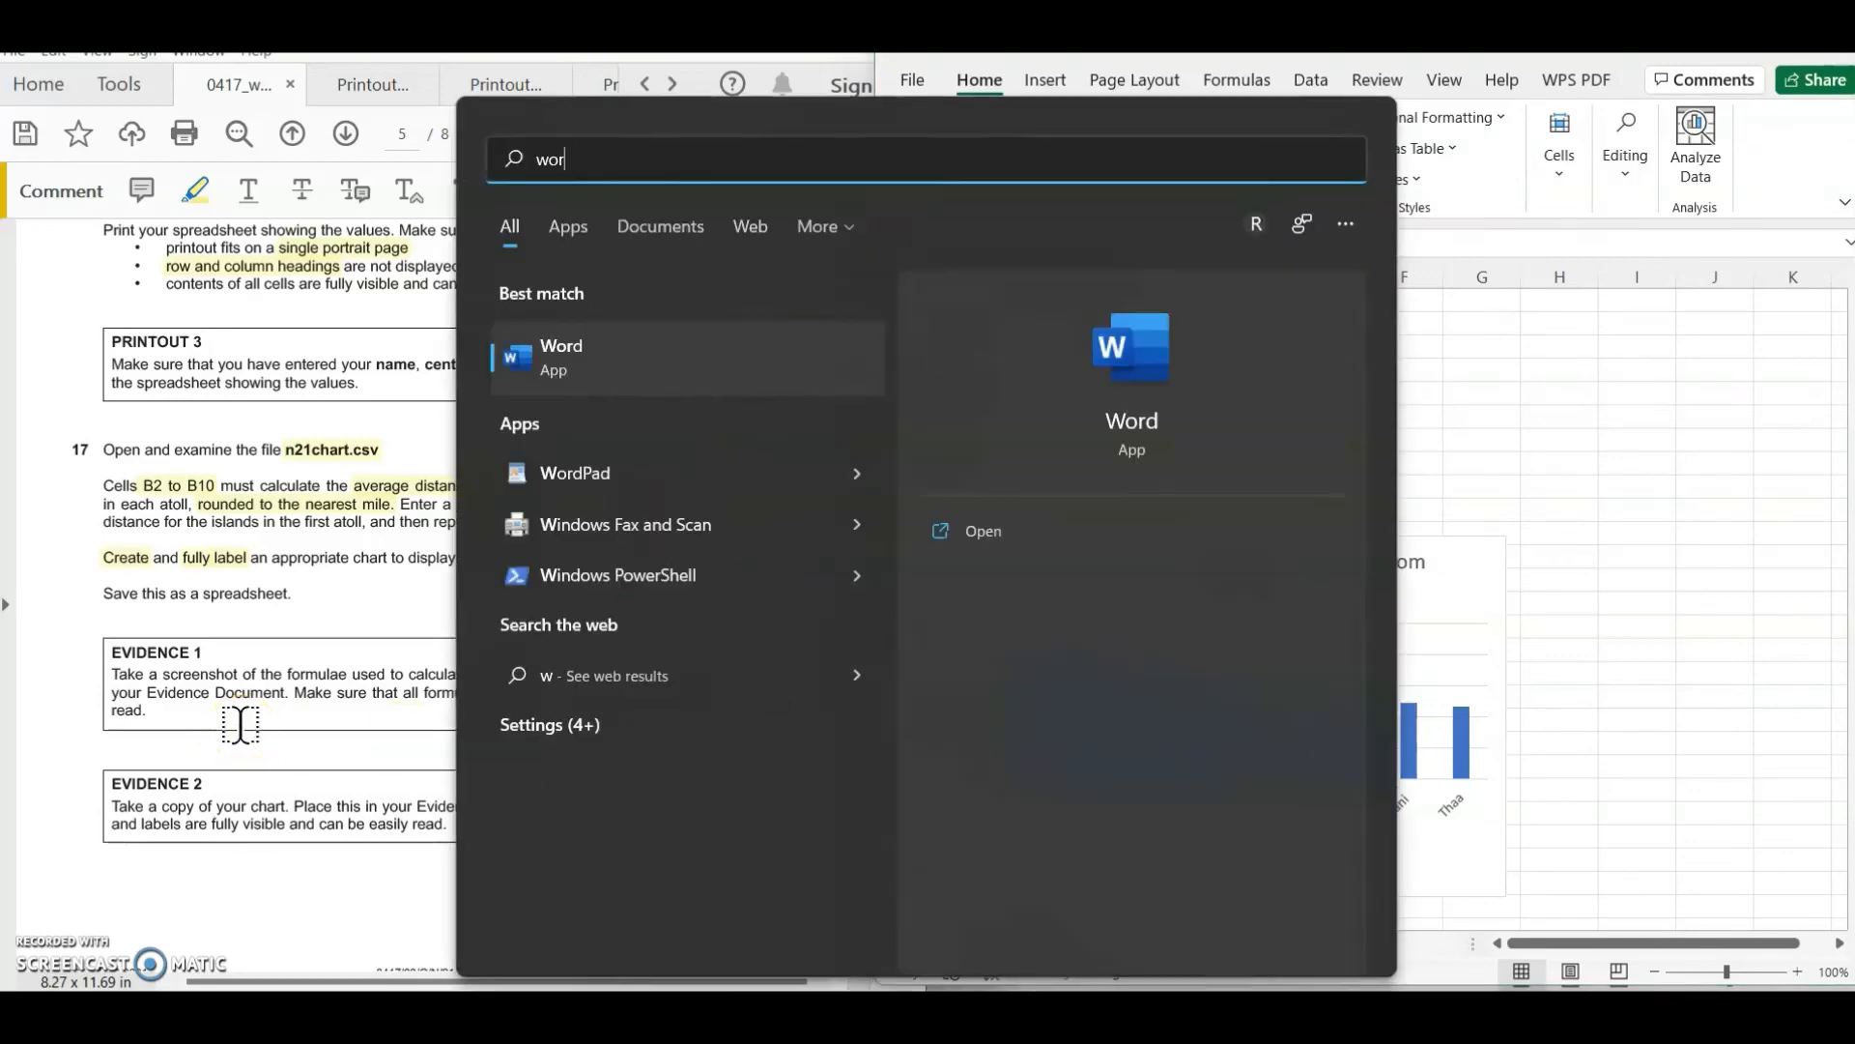
pyautogui.press('Return')
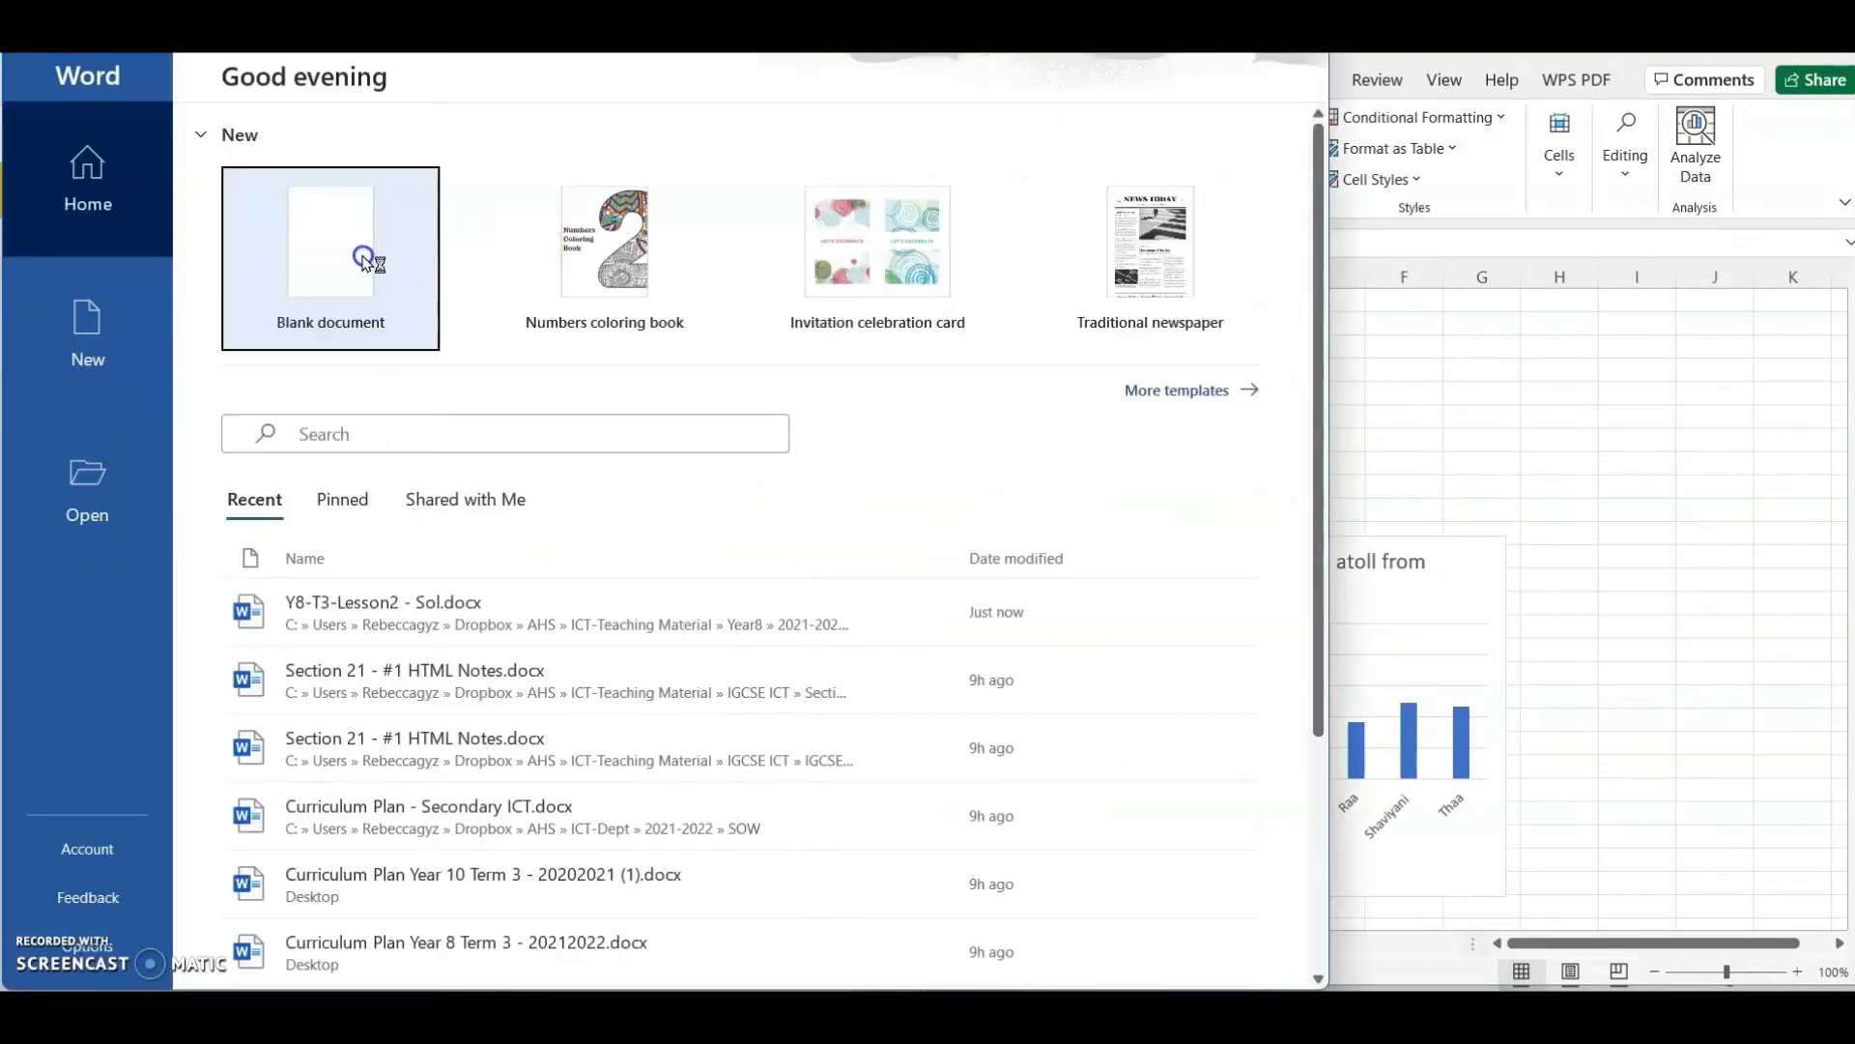
pyautogui.click(372, 259)
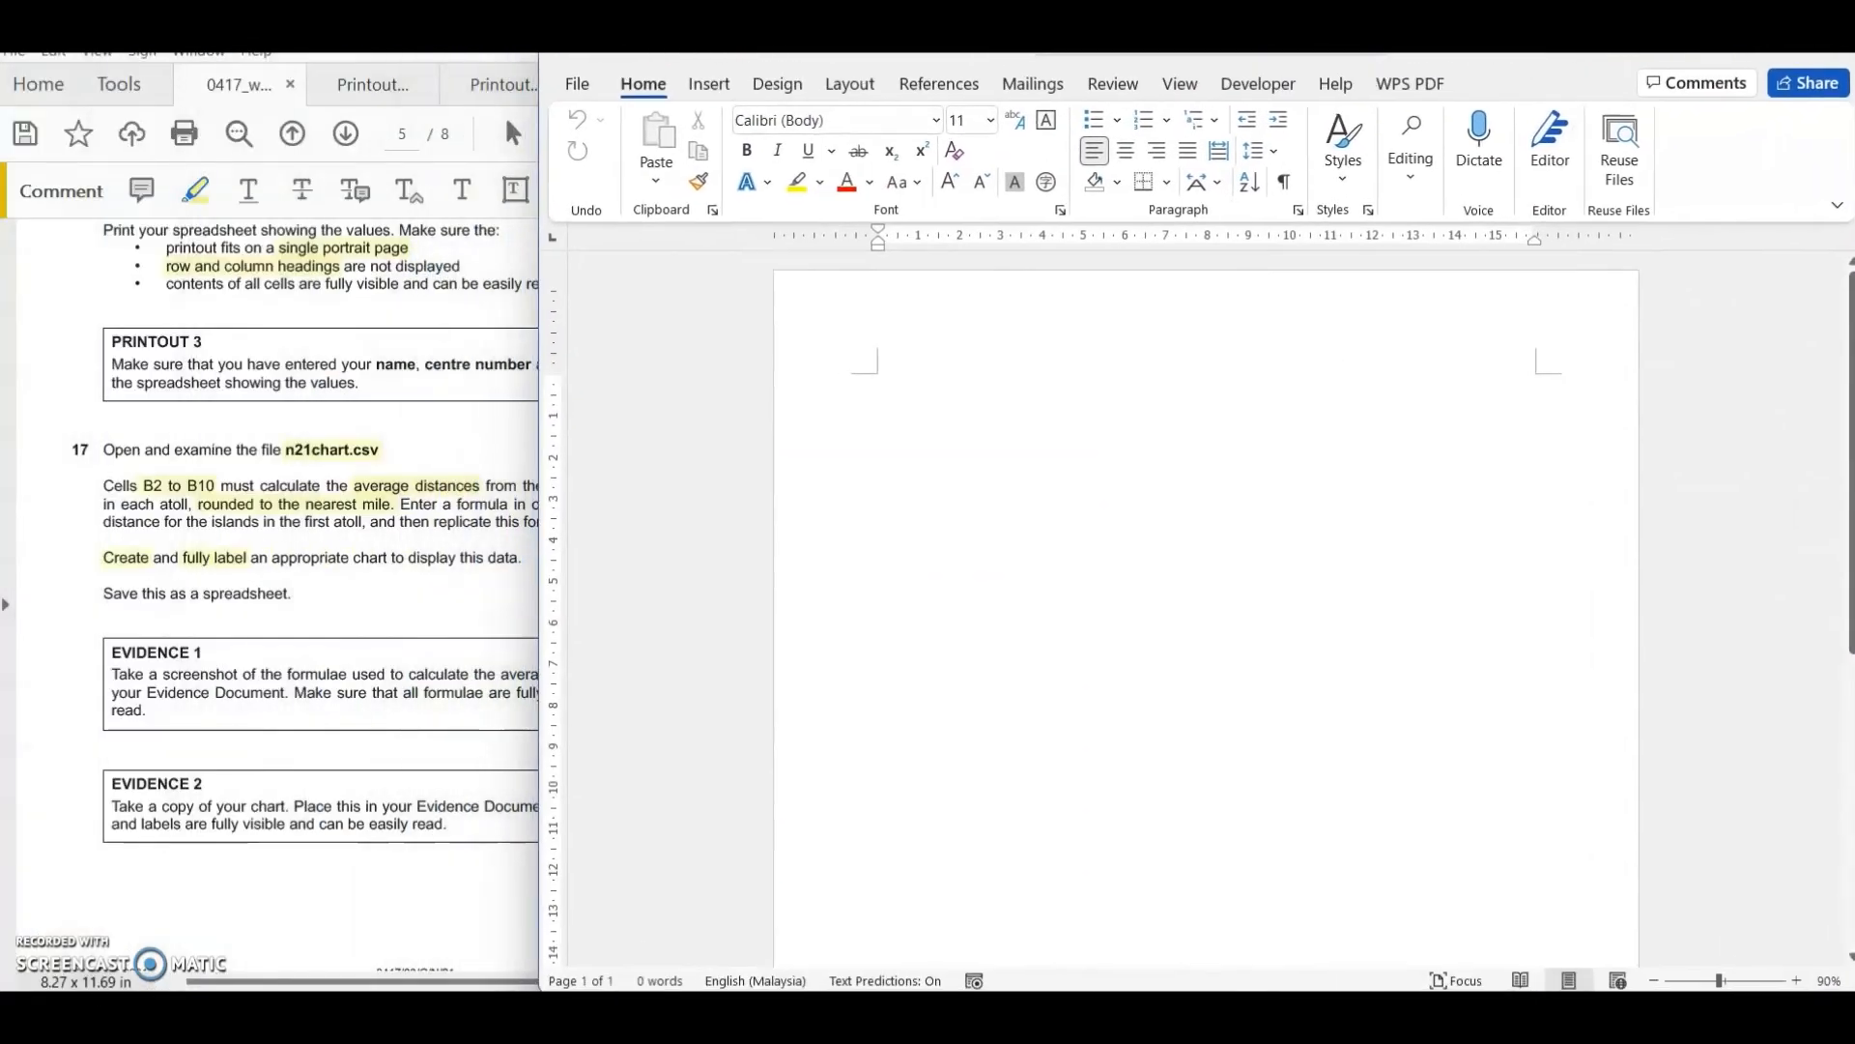
pyautogui.moveTo(537, 445); pyautogui.dragTo(789, 425)
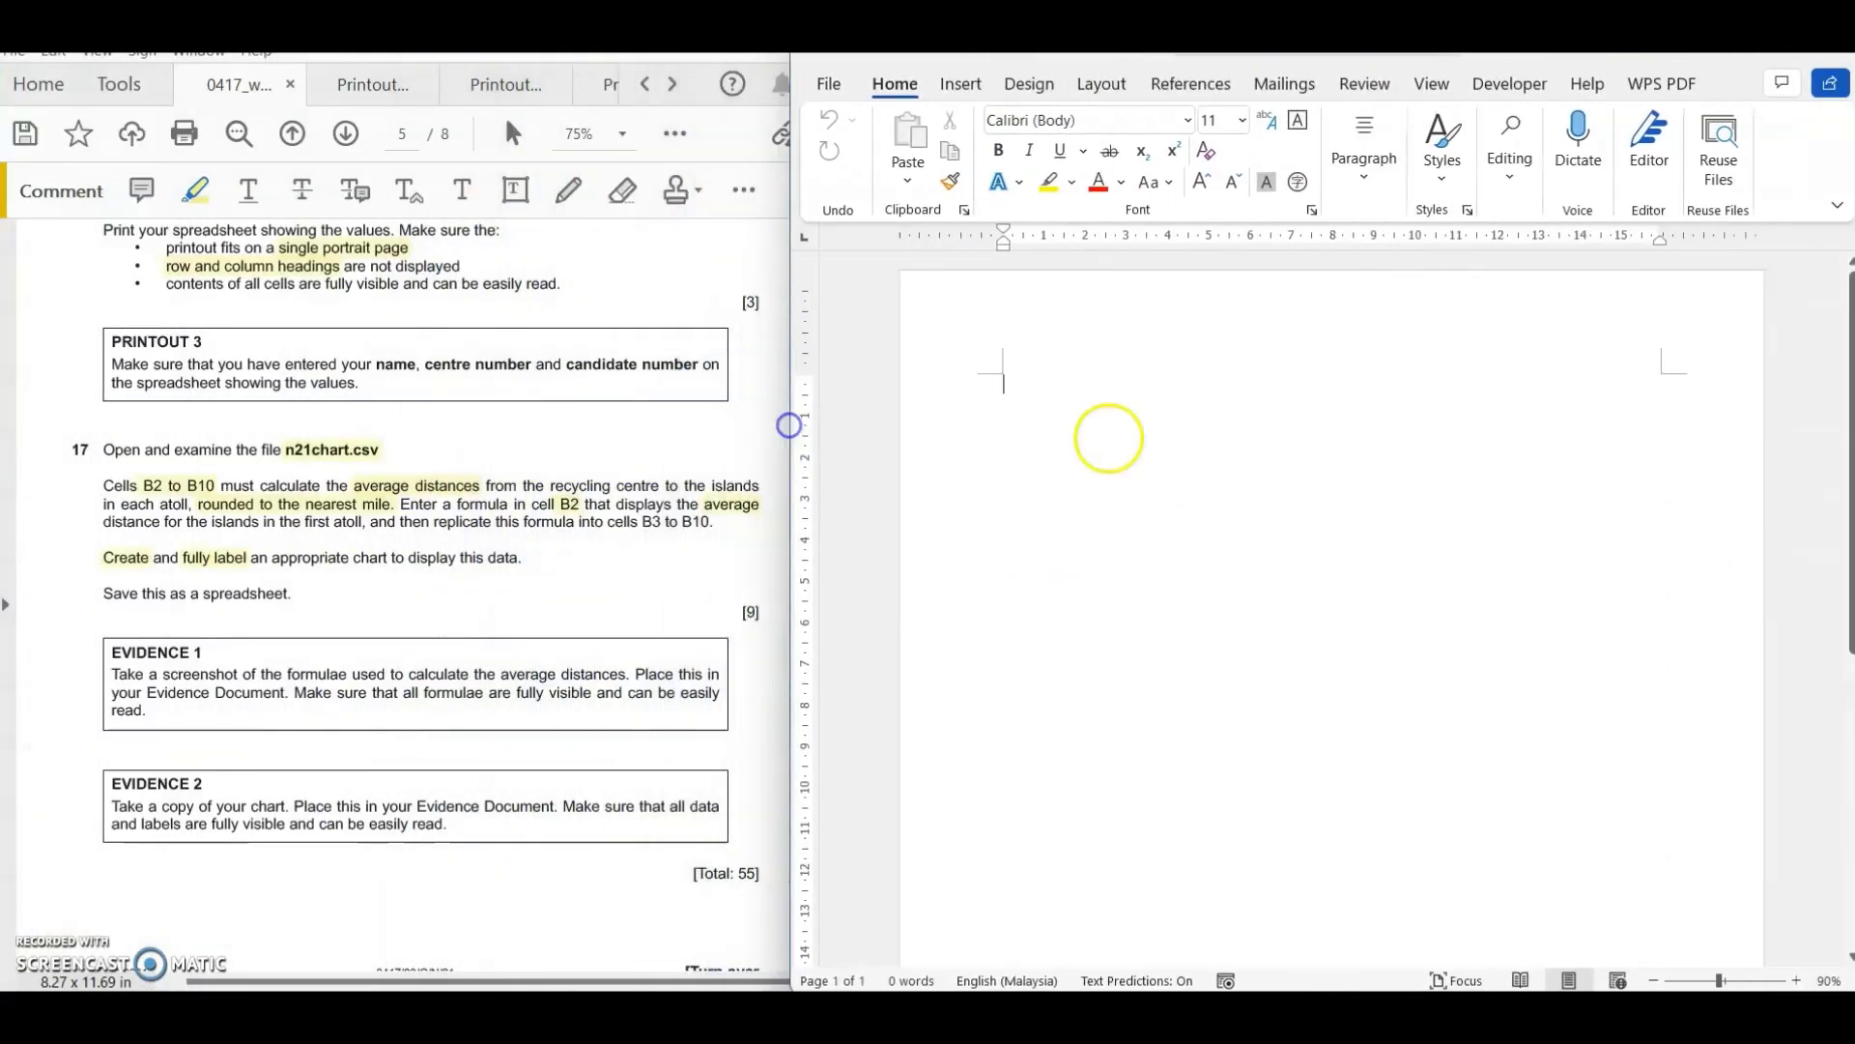
pyautogui.write('Evidence 1:')
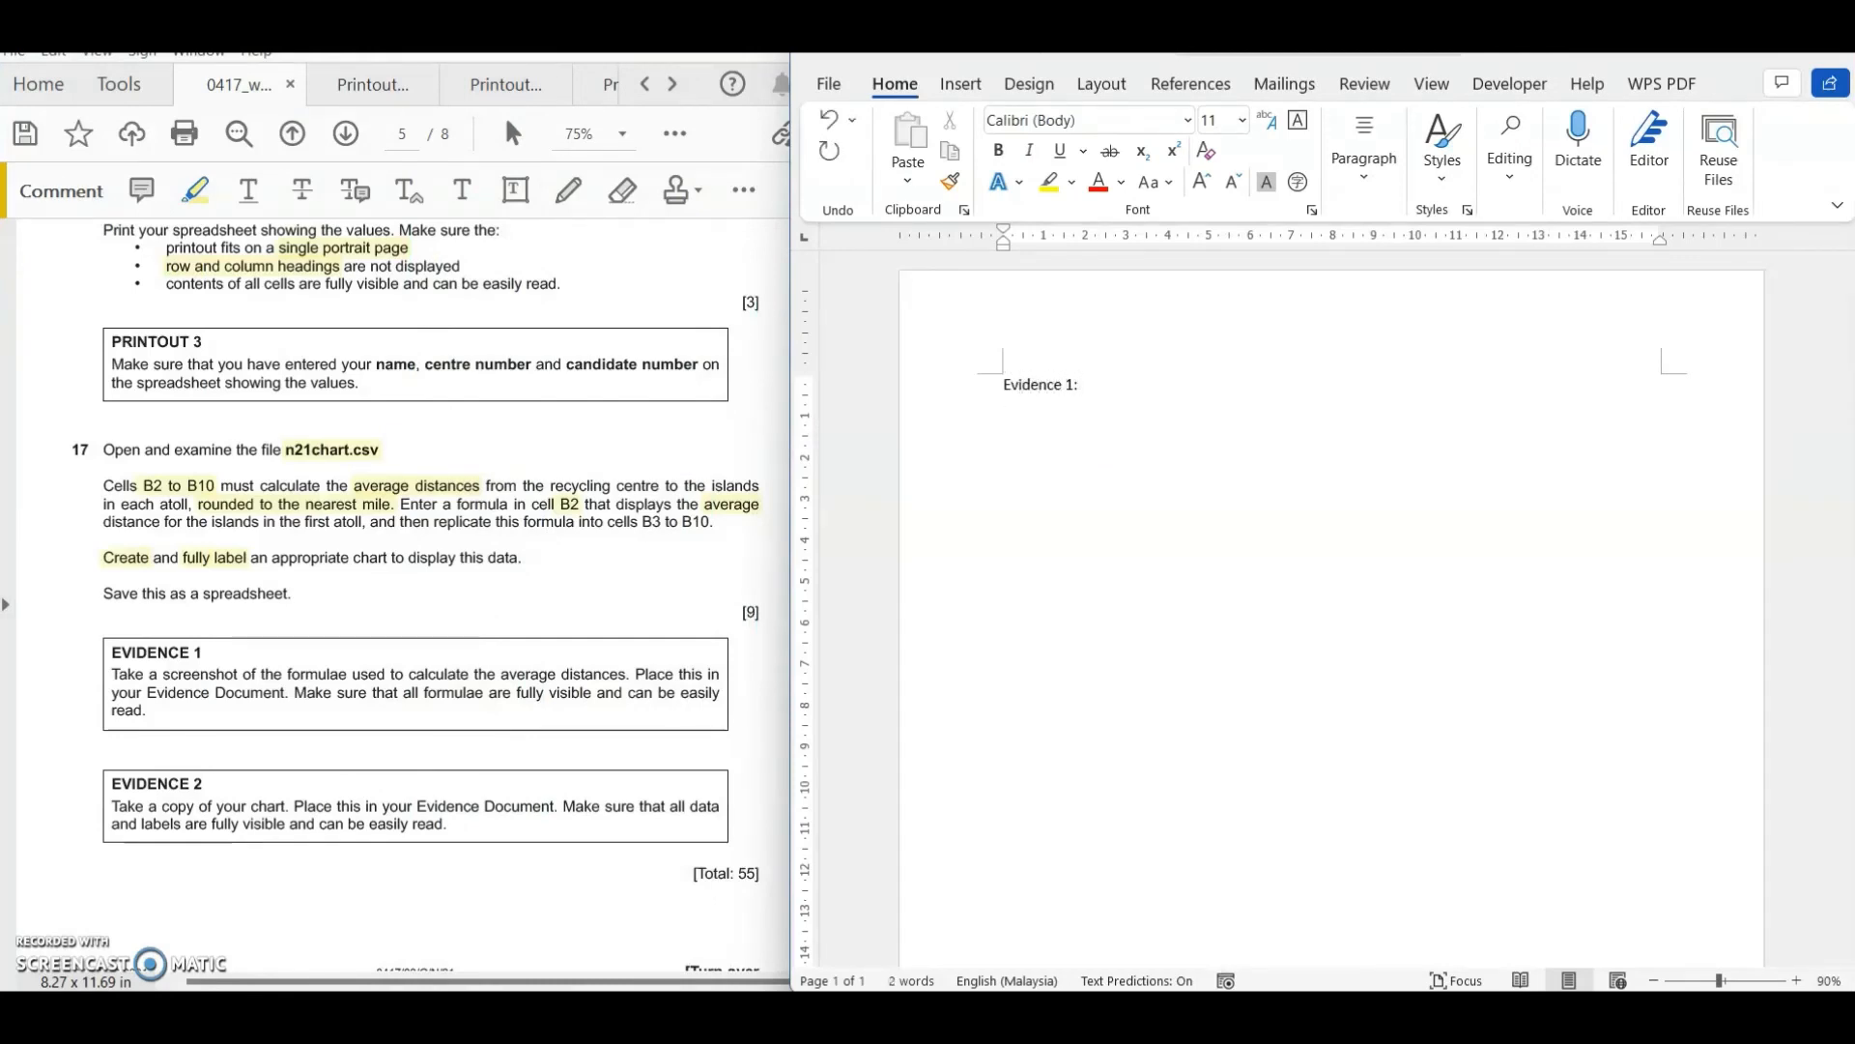
pyautogui.press('Return')
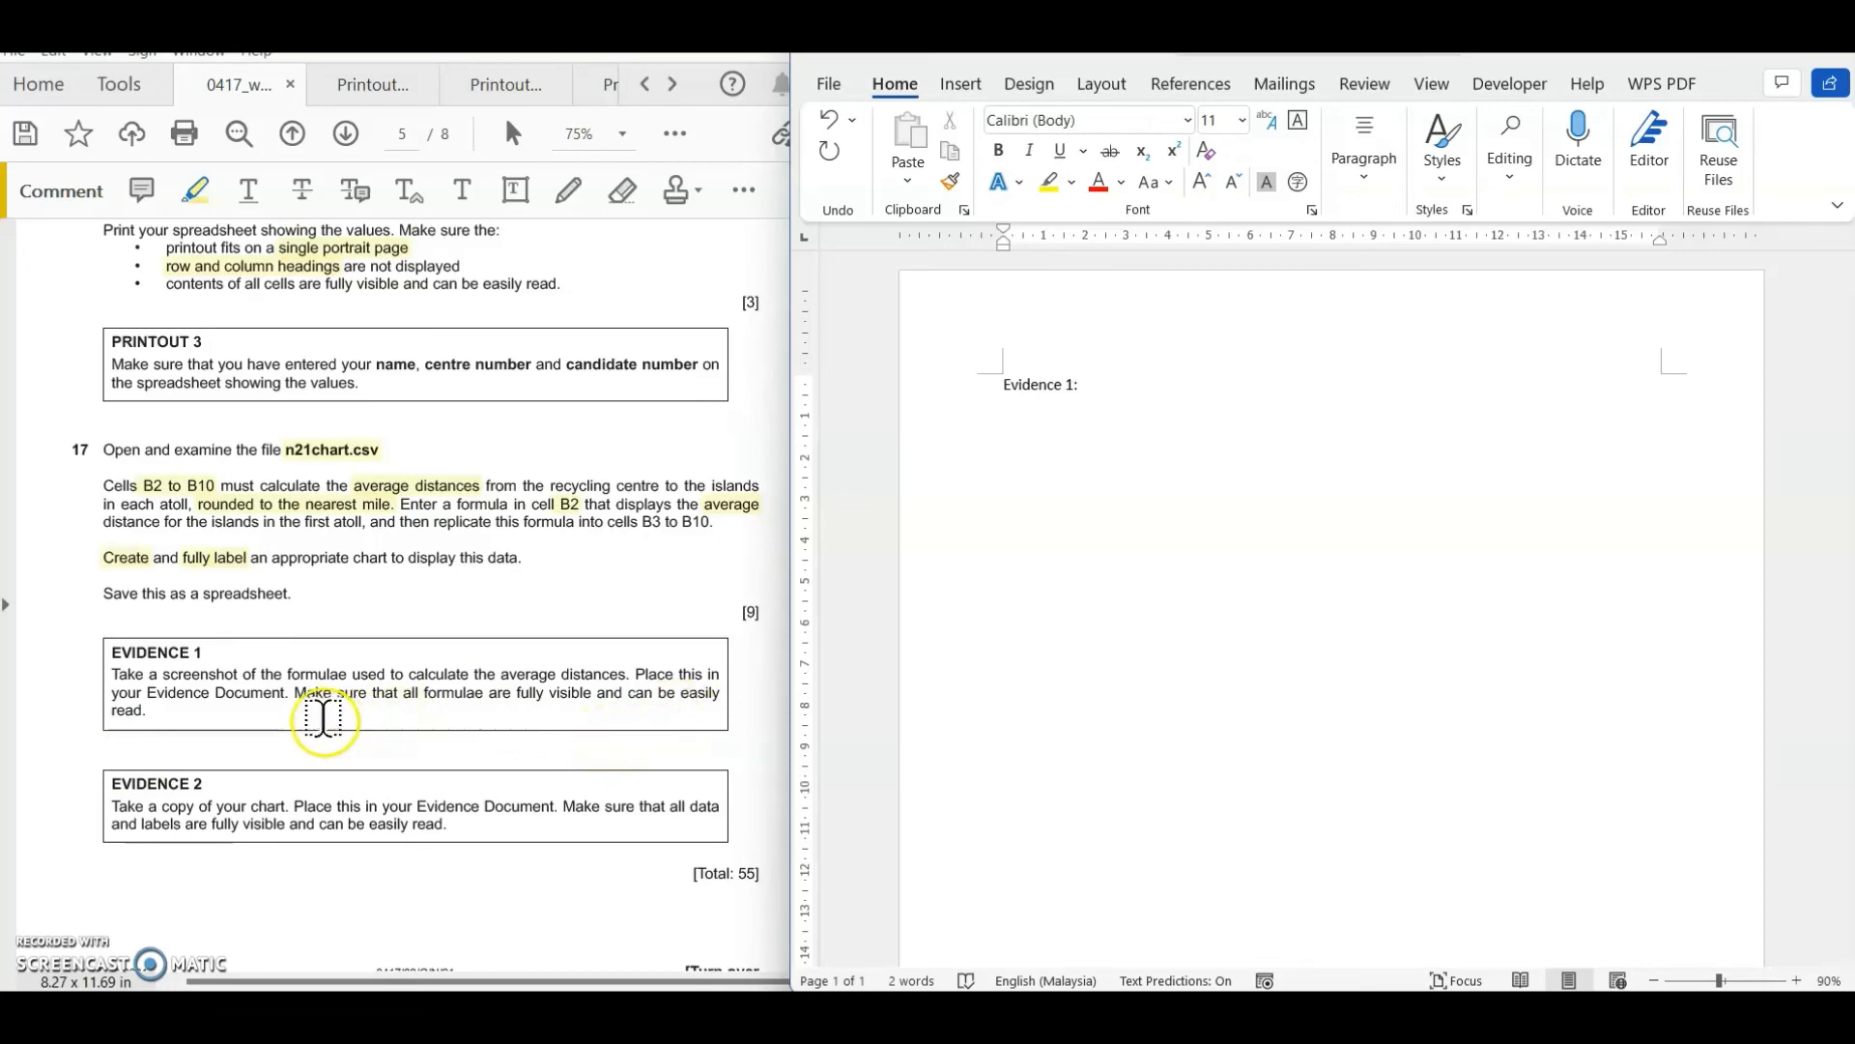
# - Switch to the n21chart workbook in Excel, display the formulas, and widen column B so they are fully visible
pyautogui.hotkey('alt', 'Tab')
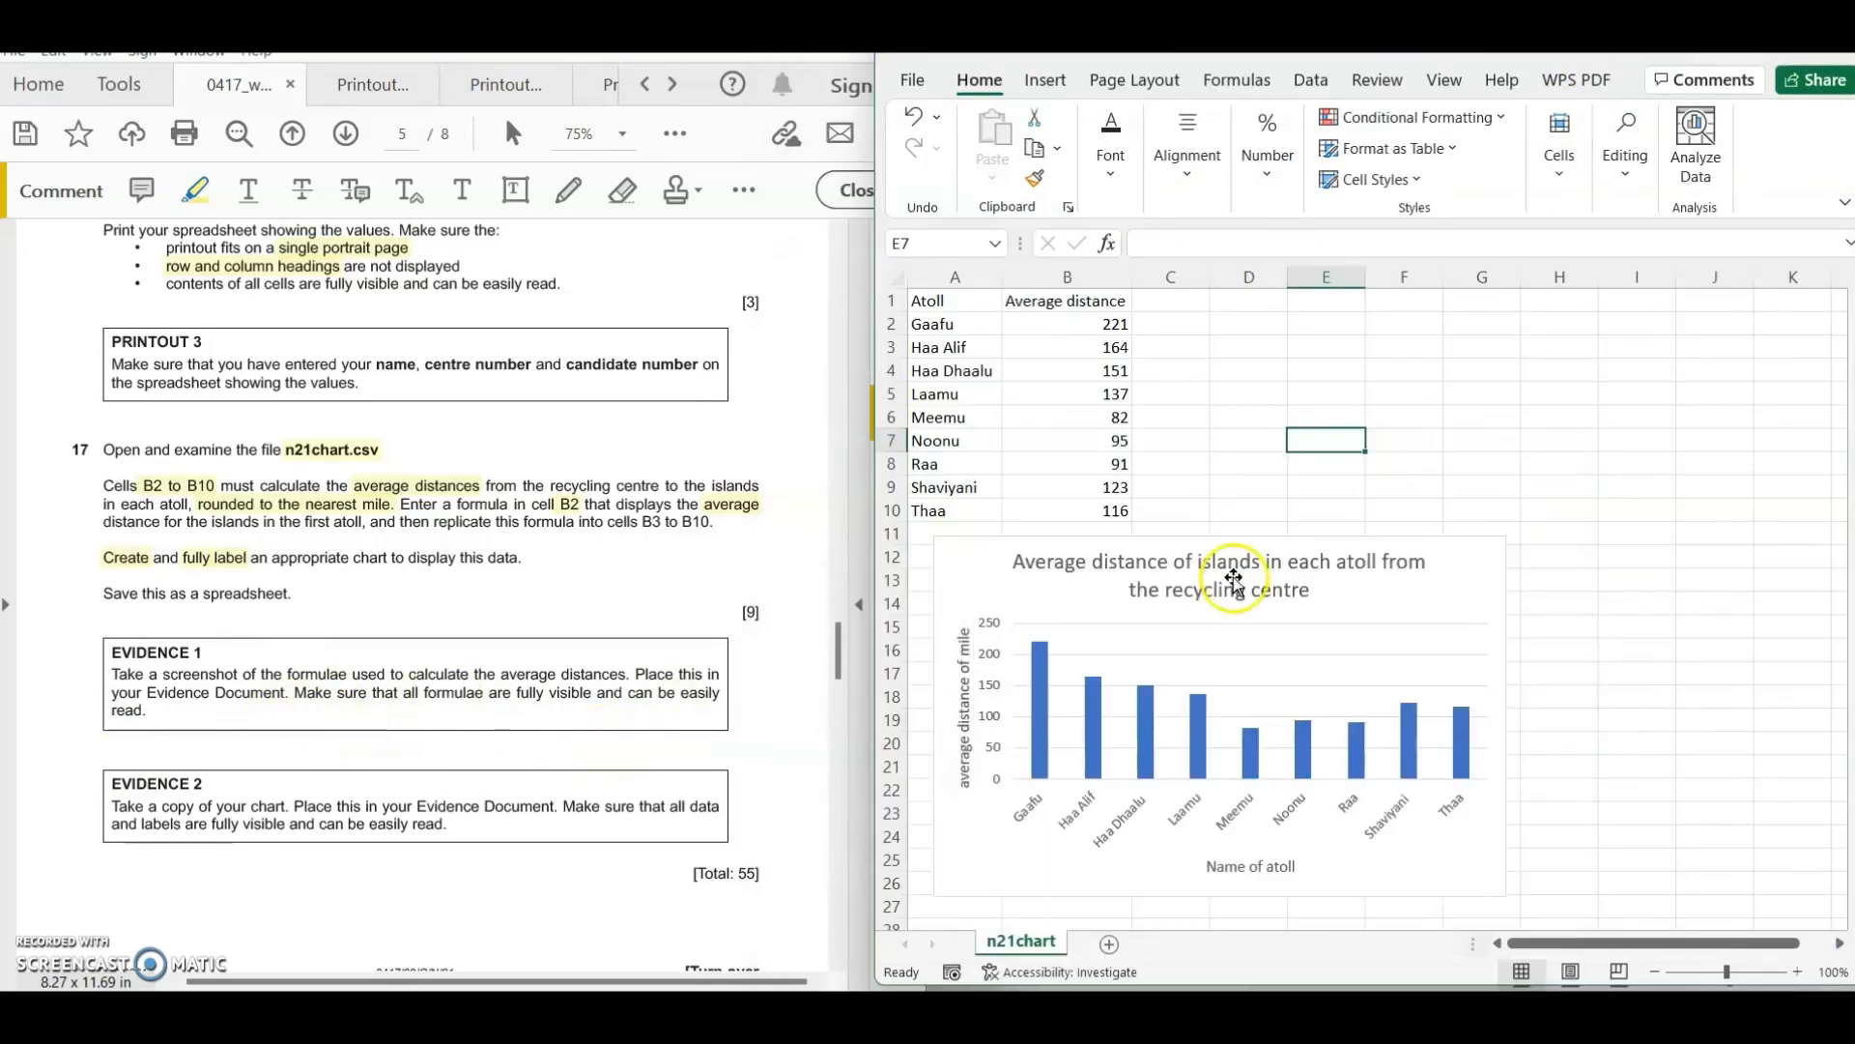
pyautogui.click(1326, 392)
pyautogui.click(1237, 79)
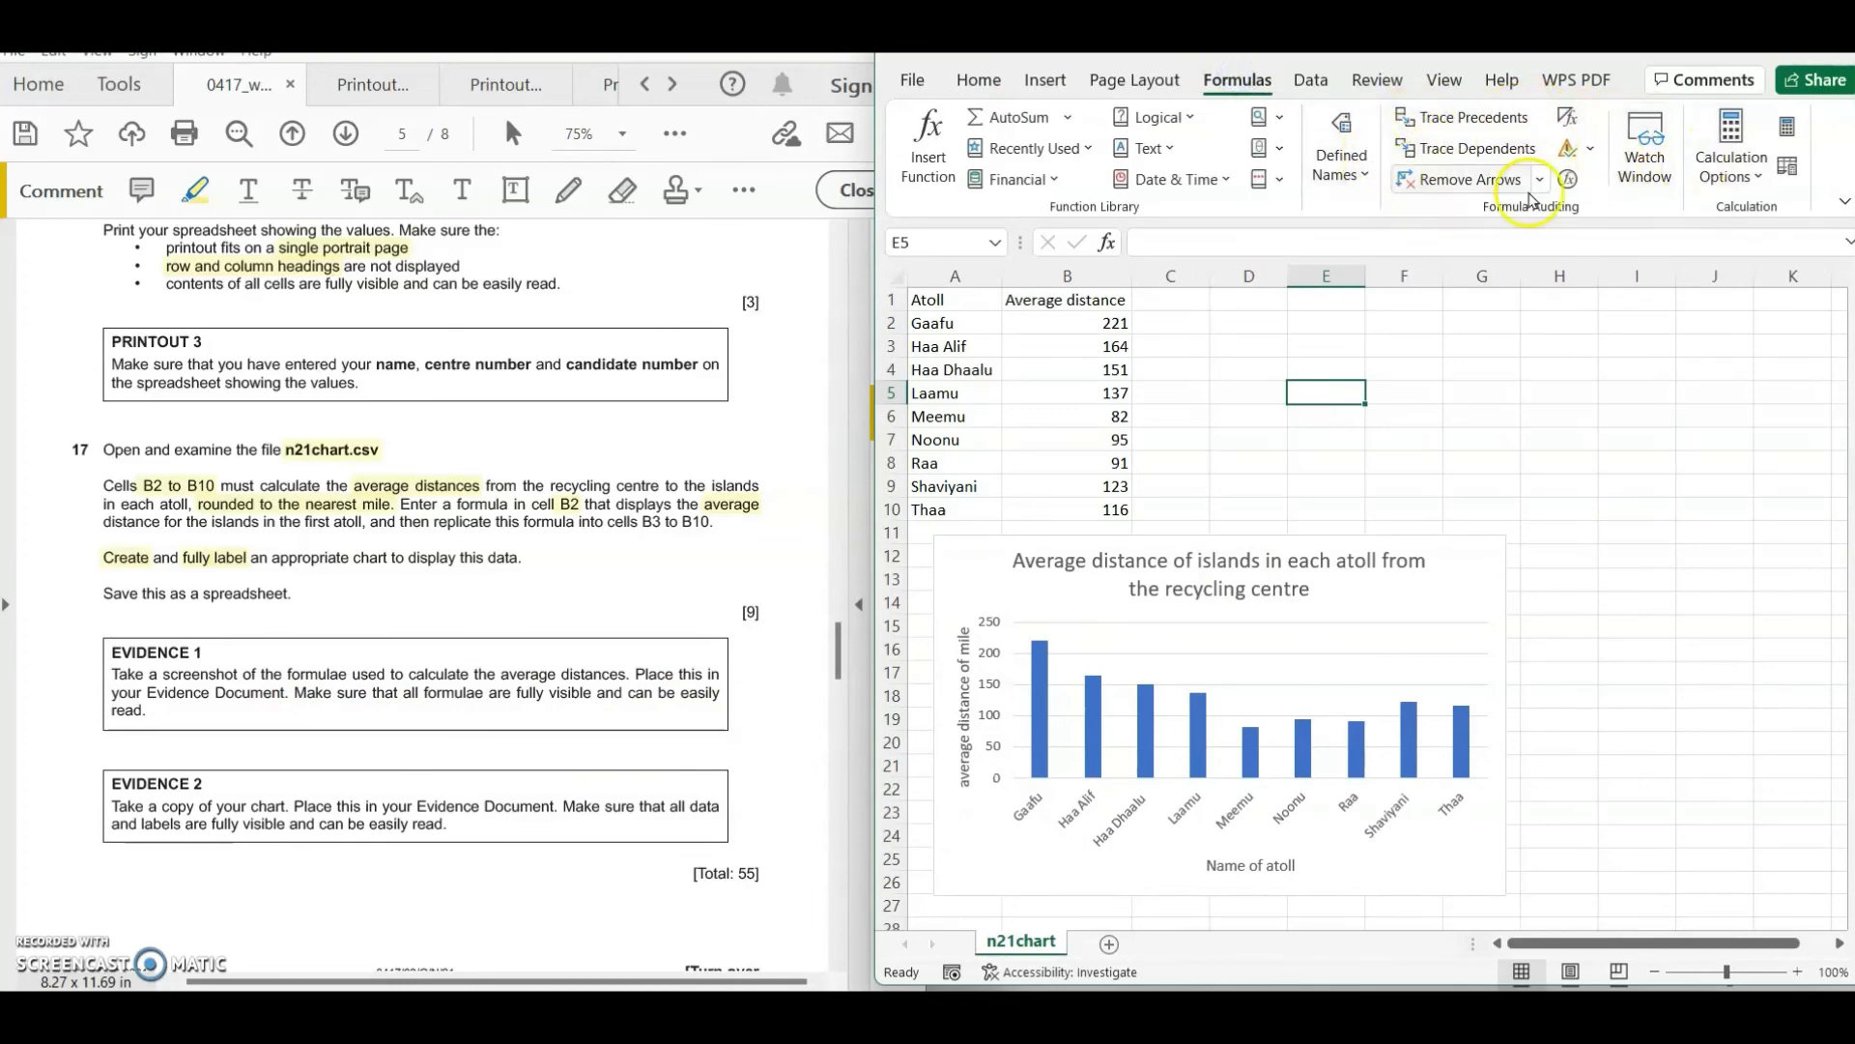
pyautogui.click(1567, 117)
pyautogui.click(1454, 433)
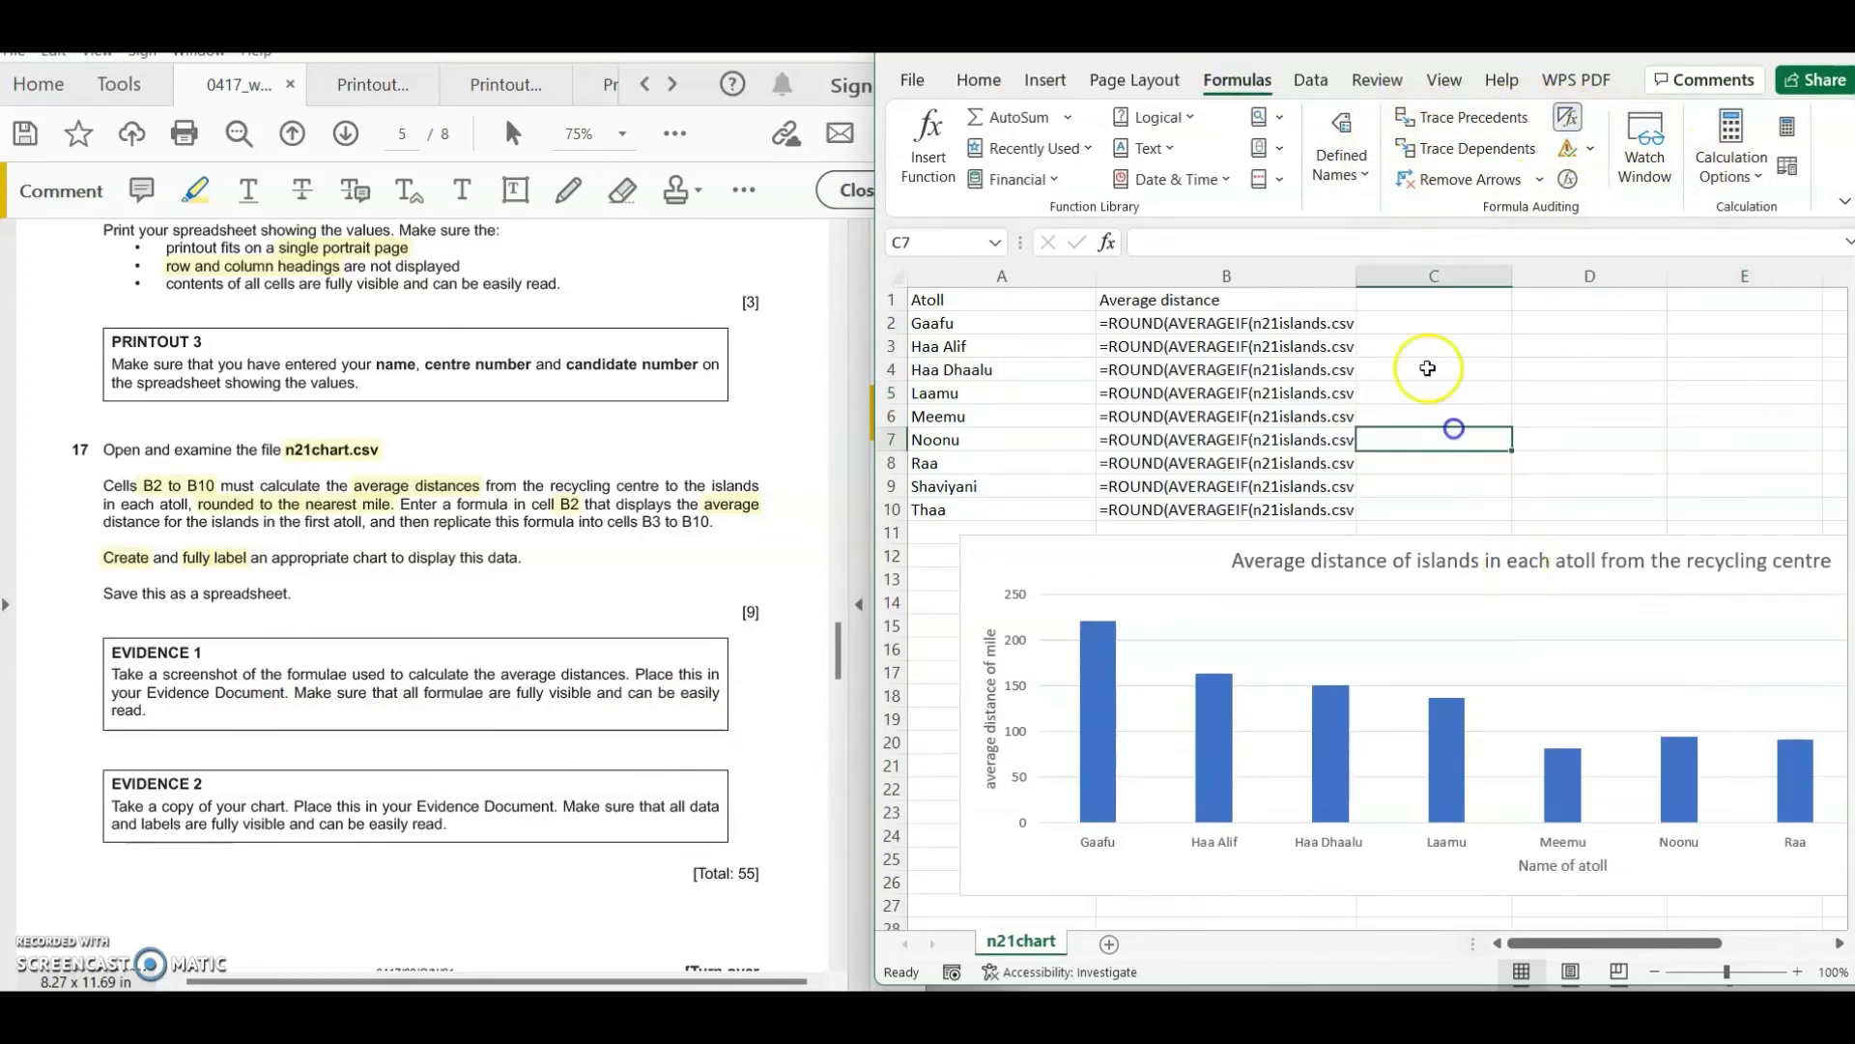
pyautogui.doubleClick(1357, 275)
pyautogui.click(1189, 549)
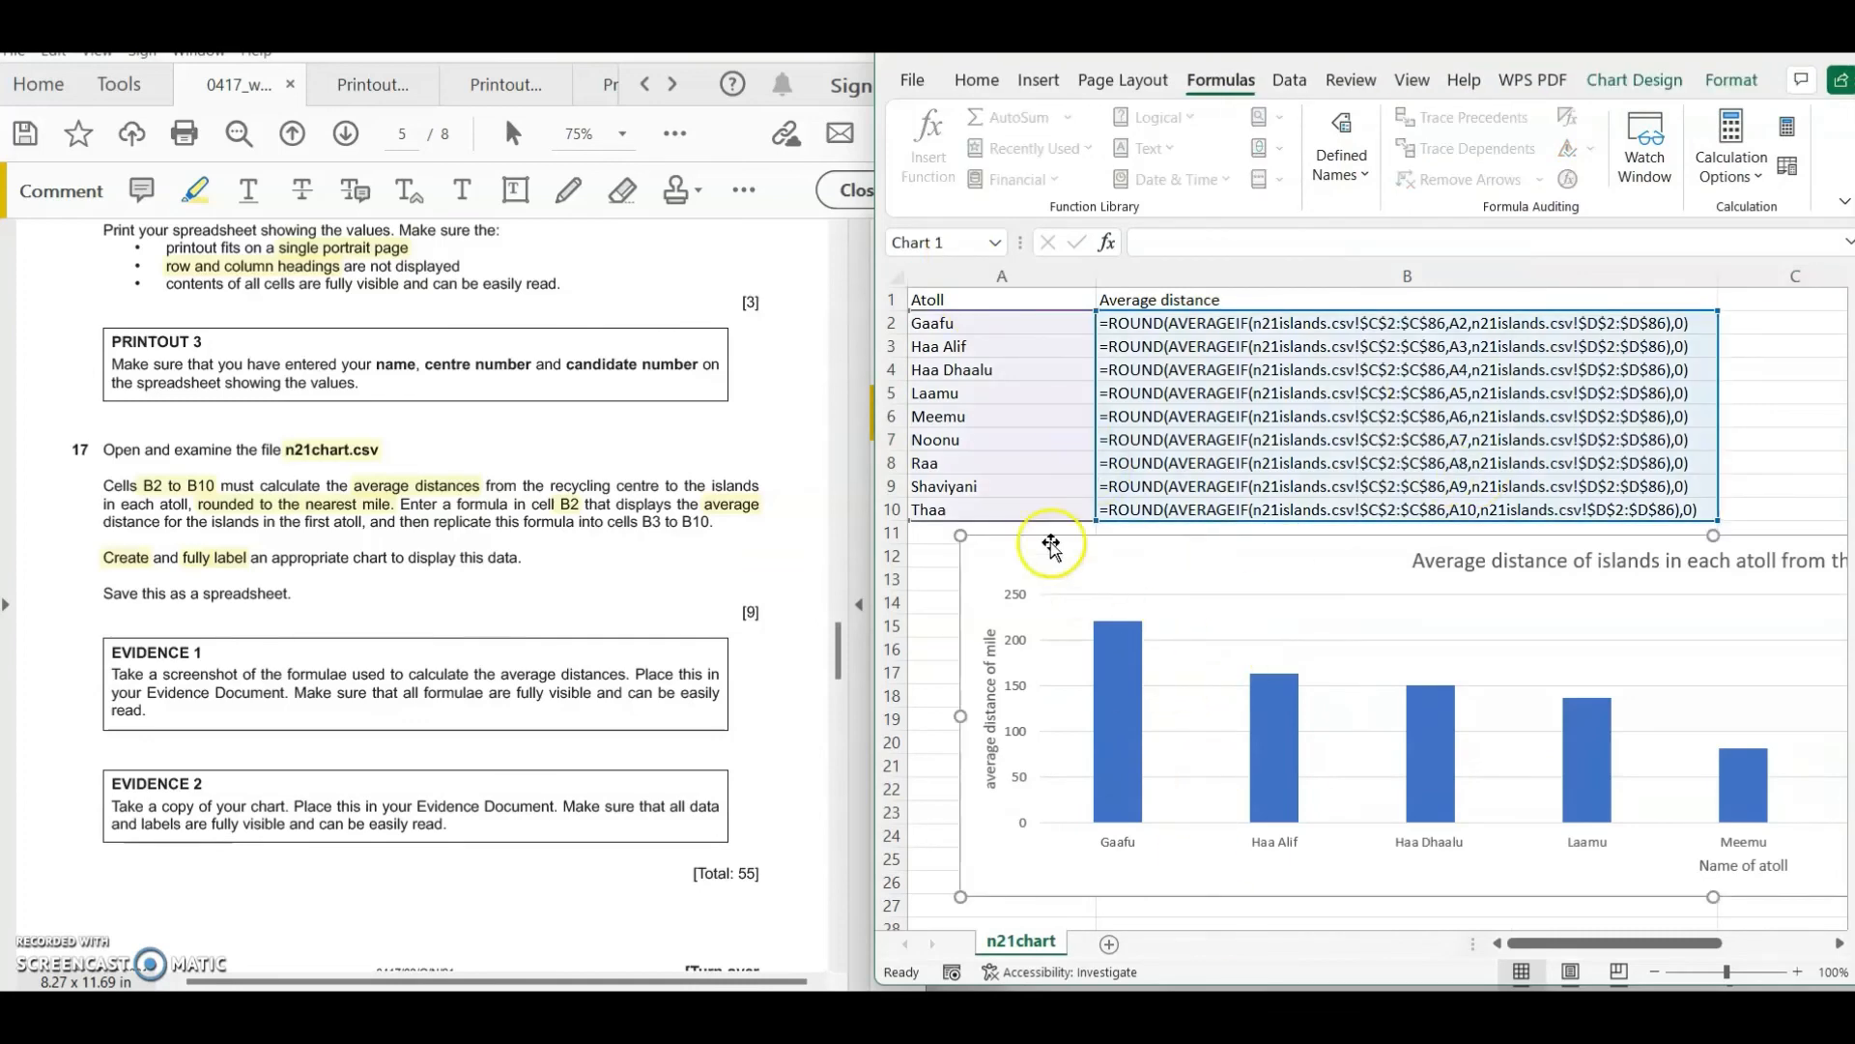
# - Capture a screenshot of cells A1 to B10 showing the formulas and paste it under "Evidence 1:" in the Word document
pyautogui.press('super+shift+s')
pyautogui.moveTo(880, 262); pyautogui.dragTo(1726, 526)
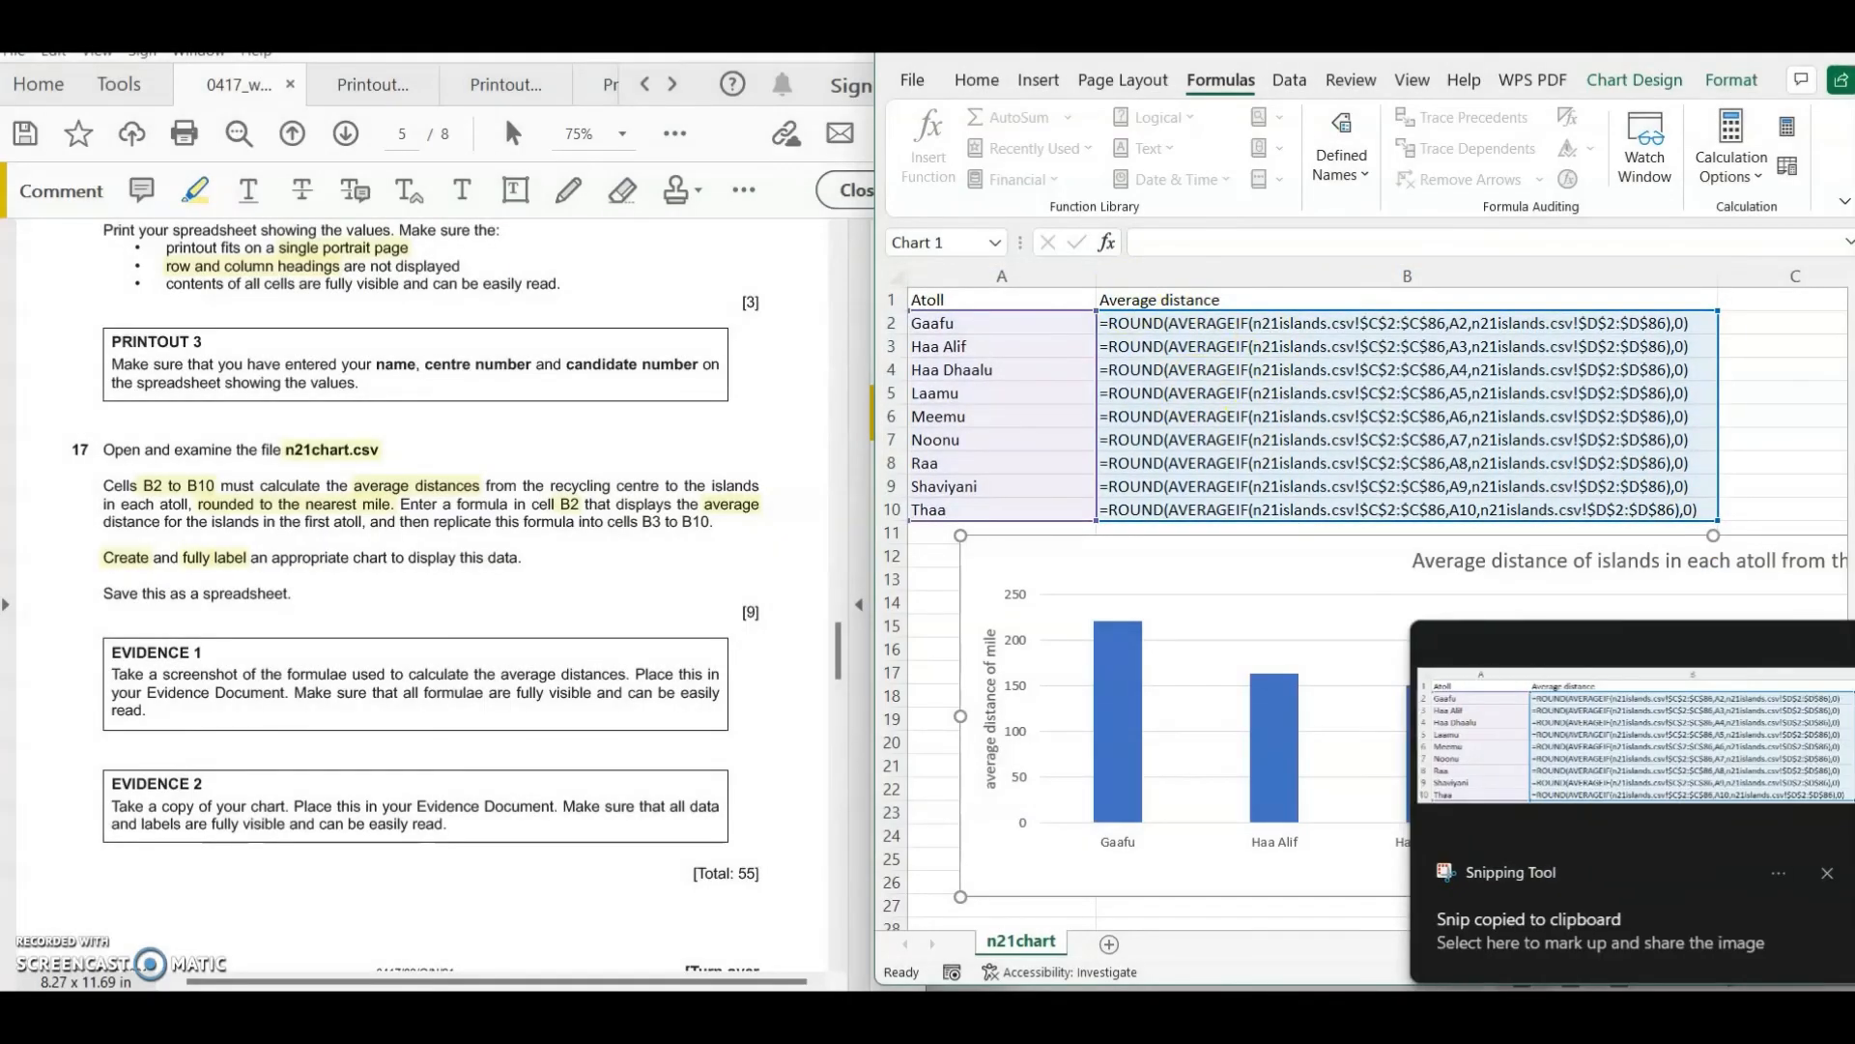
pyautogui.moveTo(1219, 1011)
pyautogui.click(1253, 829)
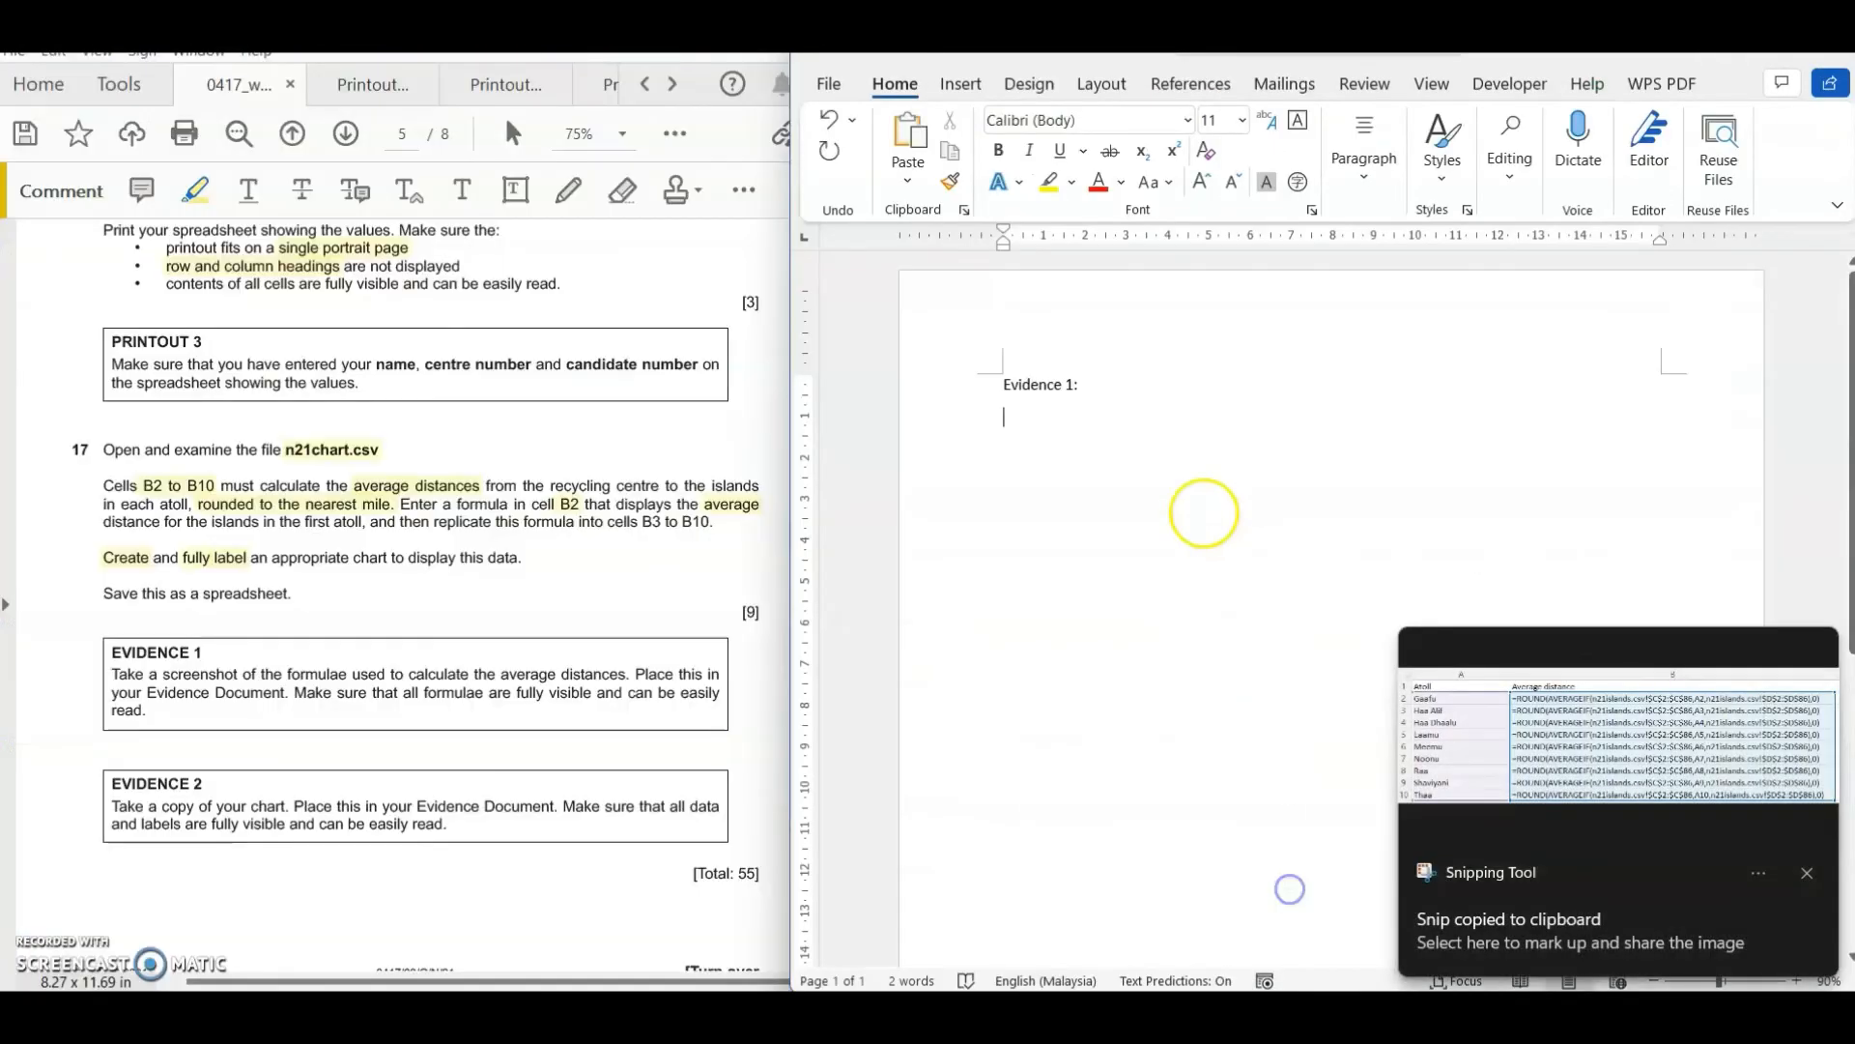
pyautogui.hotkey('ctrl', 'v')
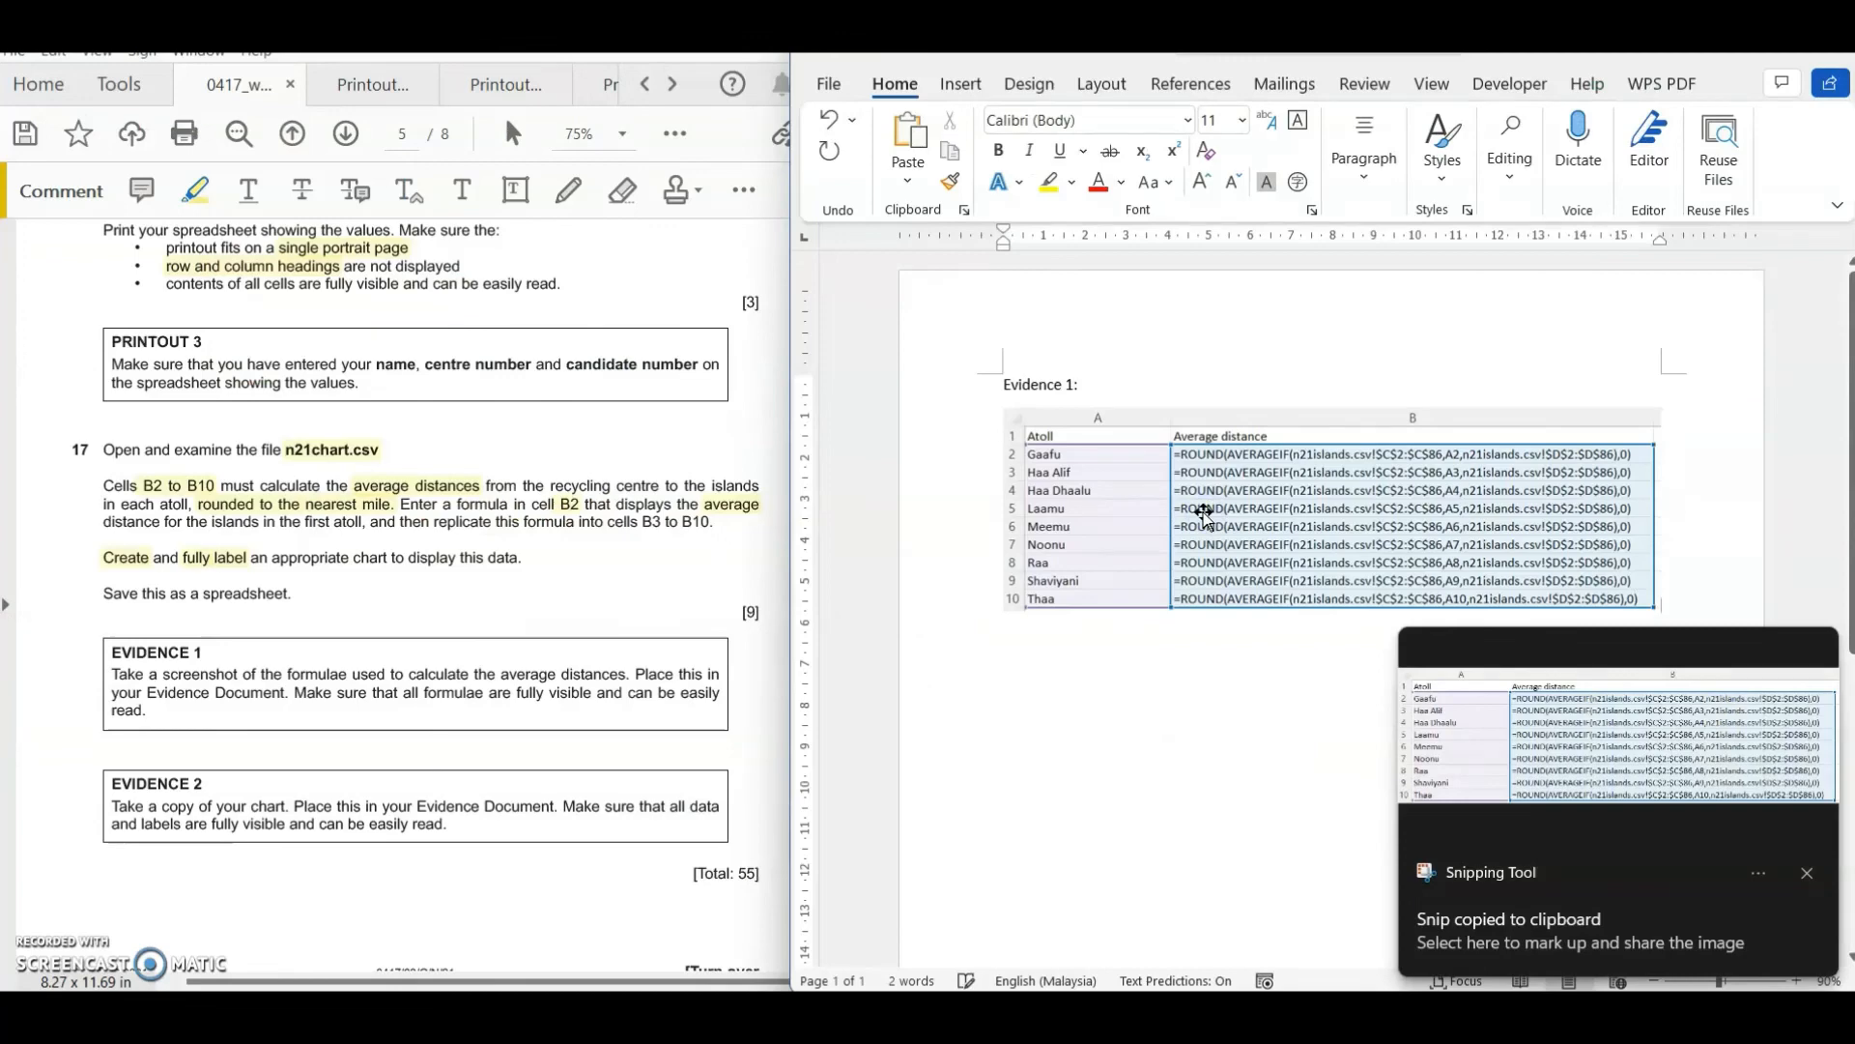
pyautogui.click(1204, 515)
pyautogui.click(1807, 877)
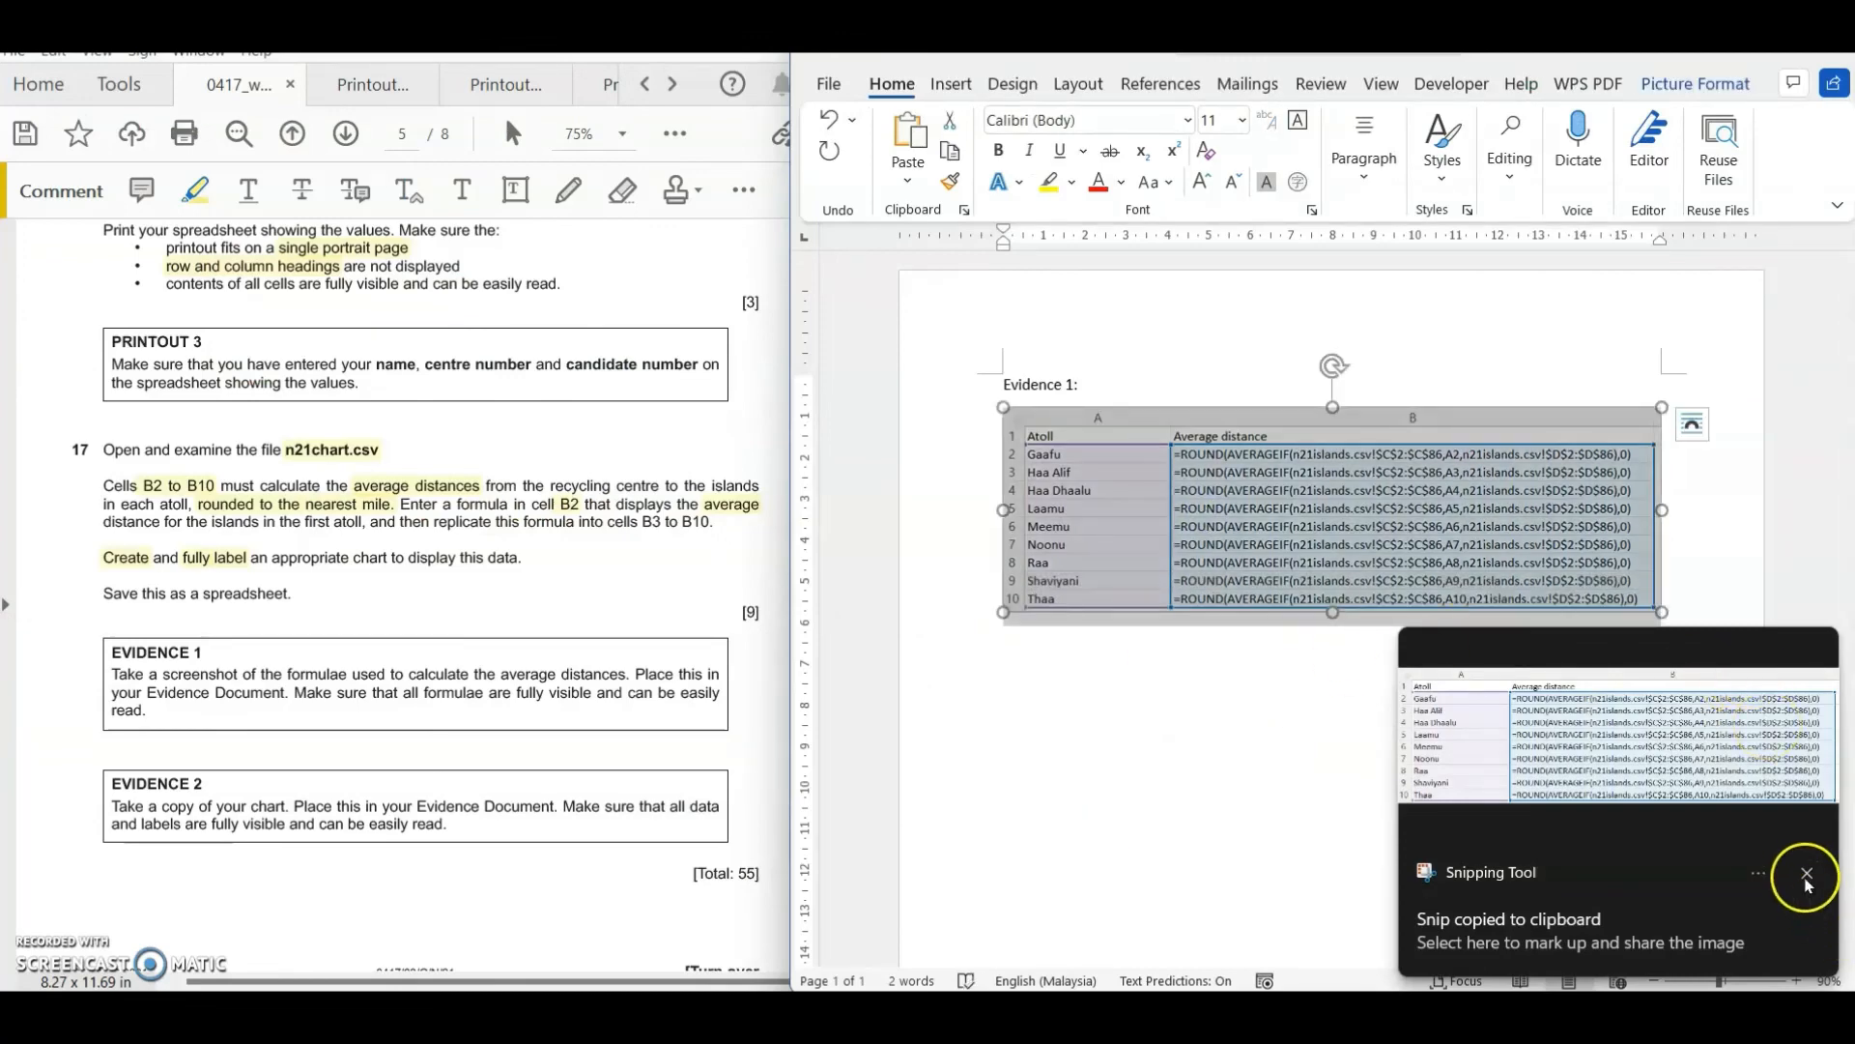
# - Return to the n21chart workbook in Excel, display values instead of formulas, and copy the column chart
pyautogui.click(557, 610)
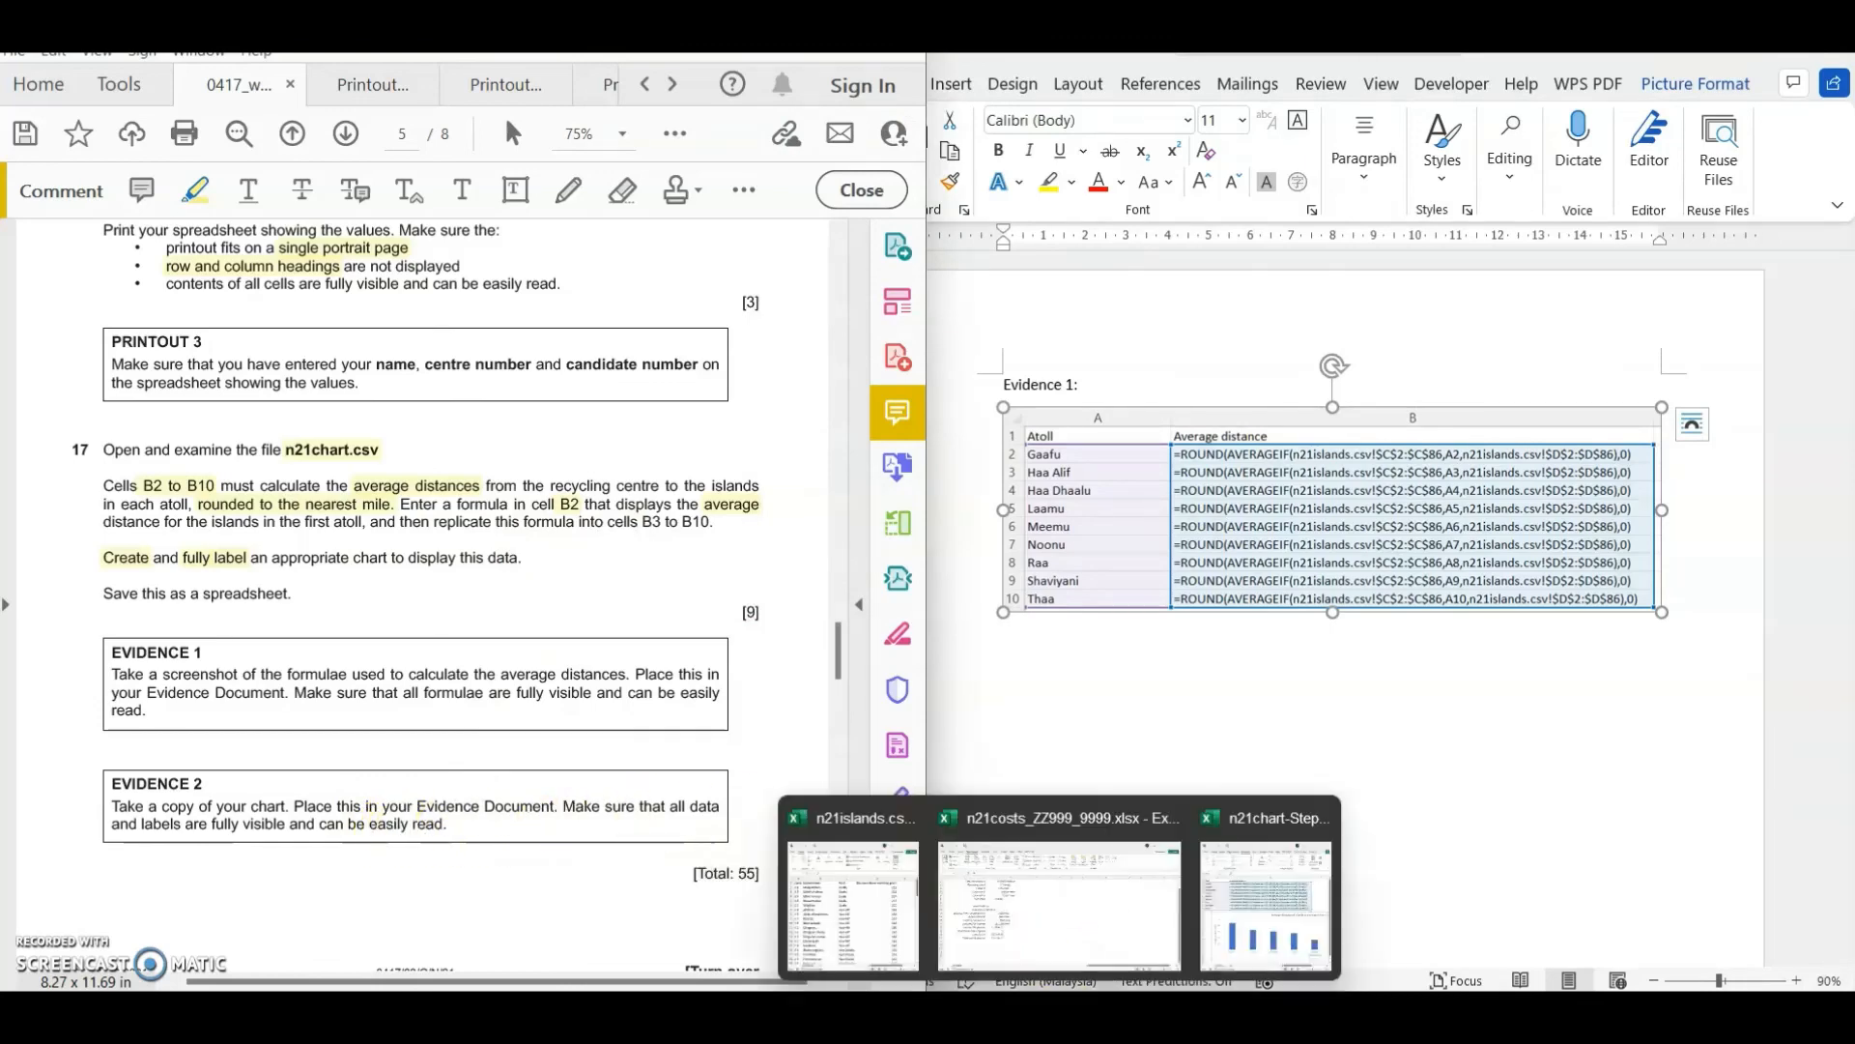
pyautogui.click(1267, 913)
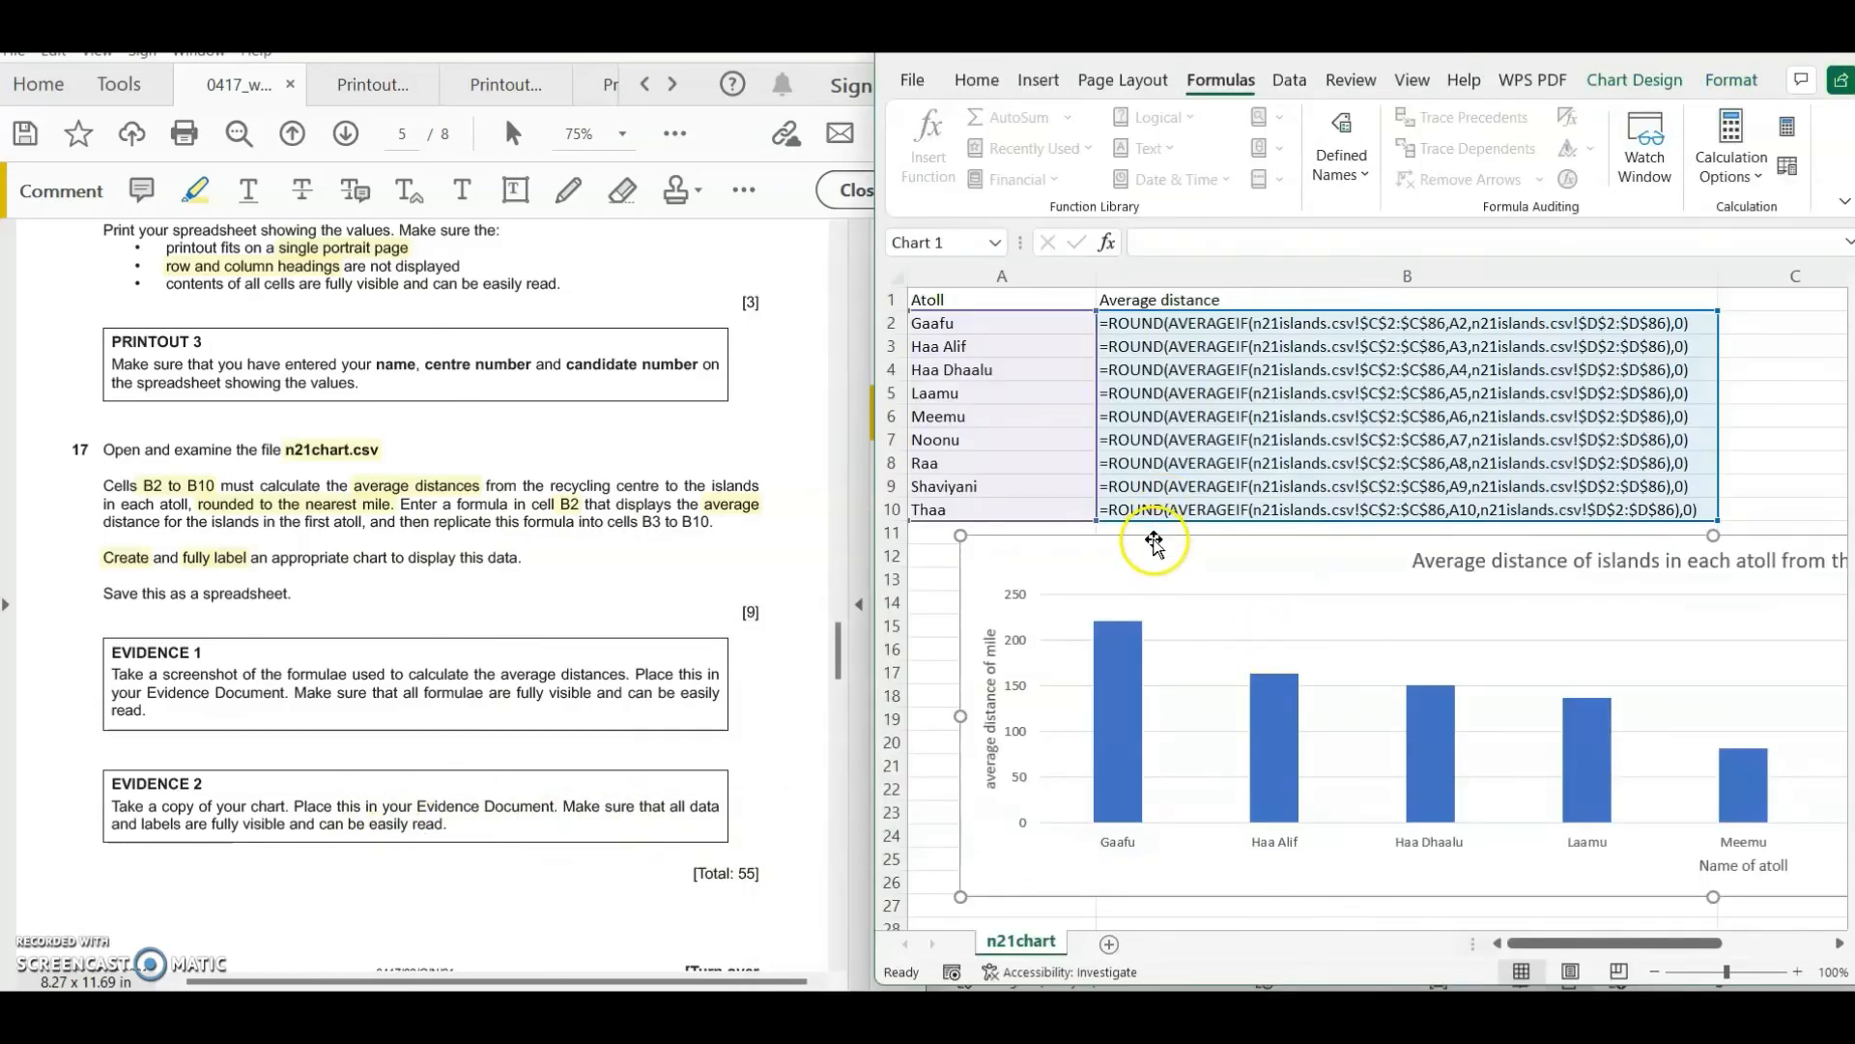
pyautogui.click(1743, 347)
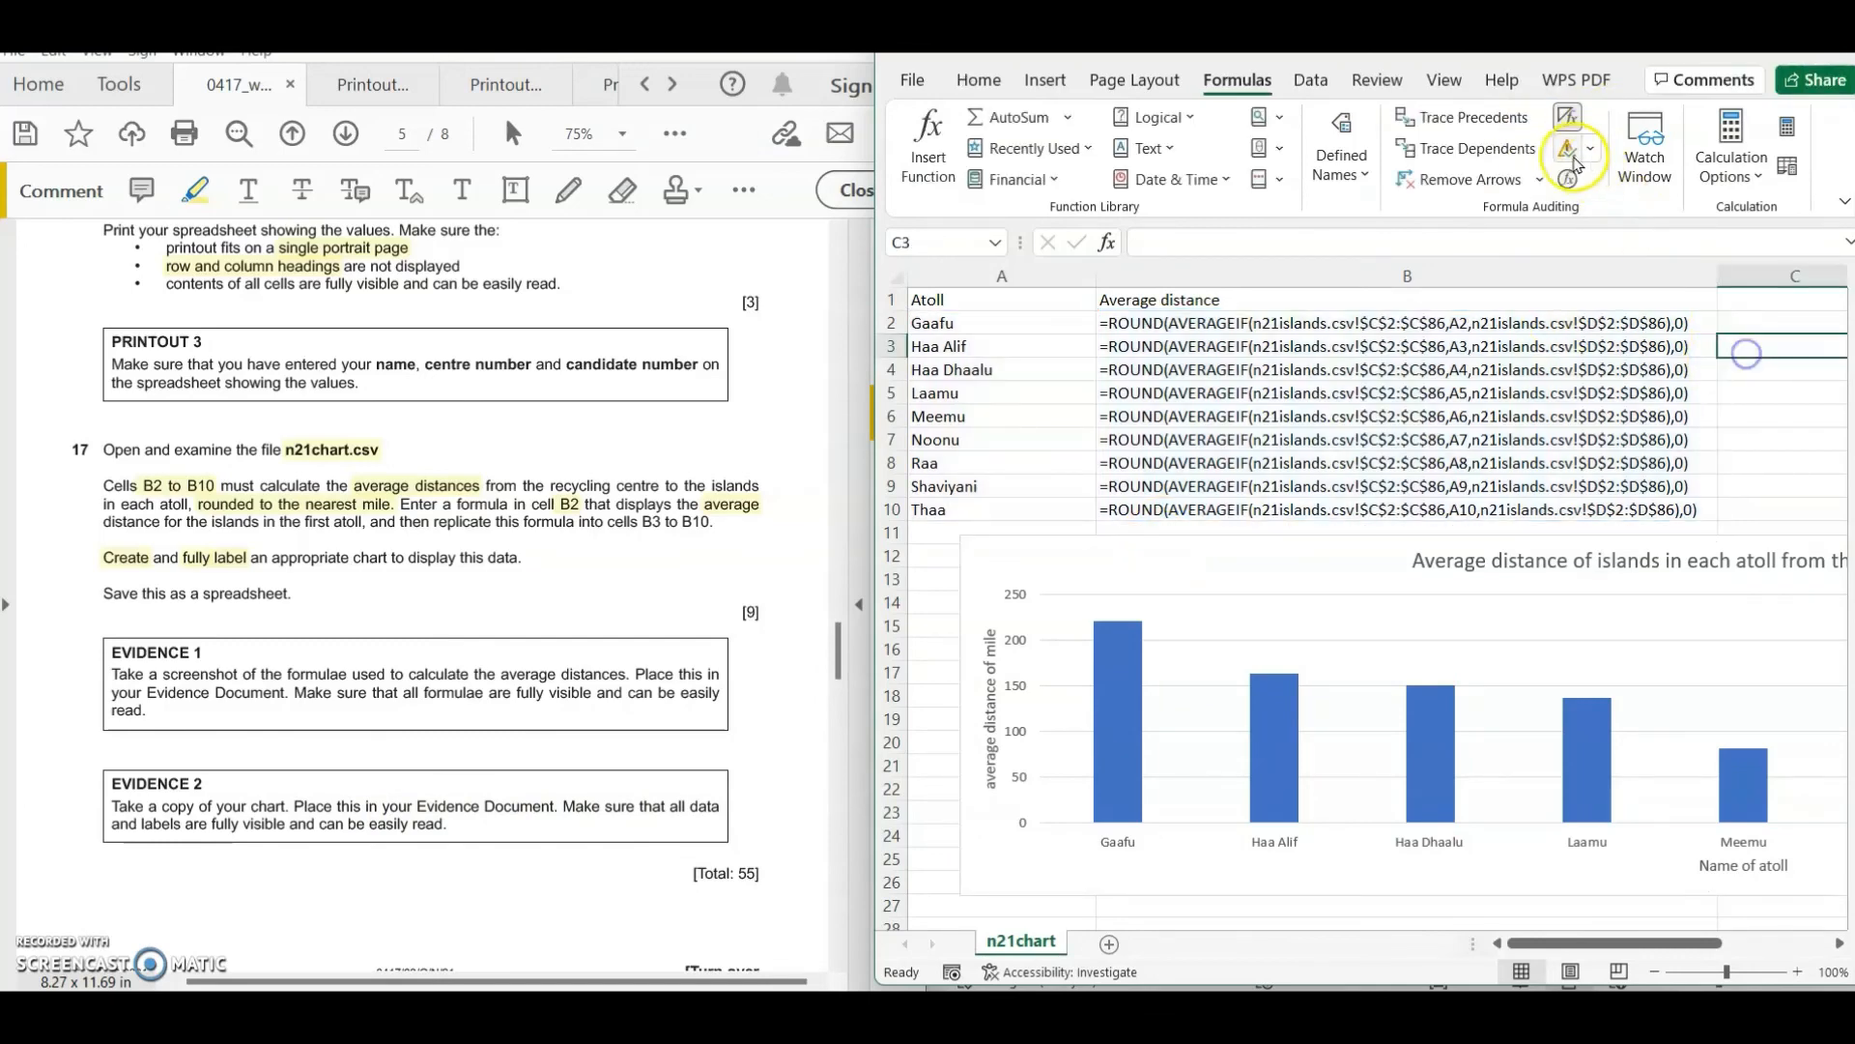
pyautogui.click(1568, 119)
pyautogui.click(1407, 539)
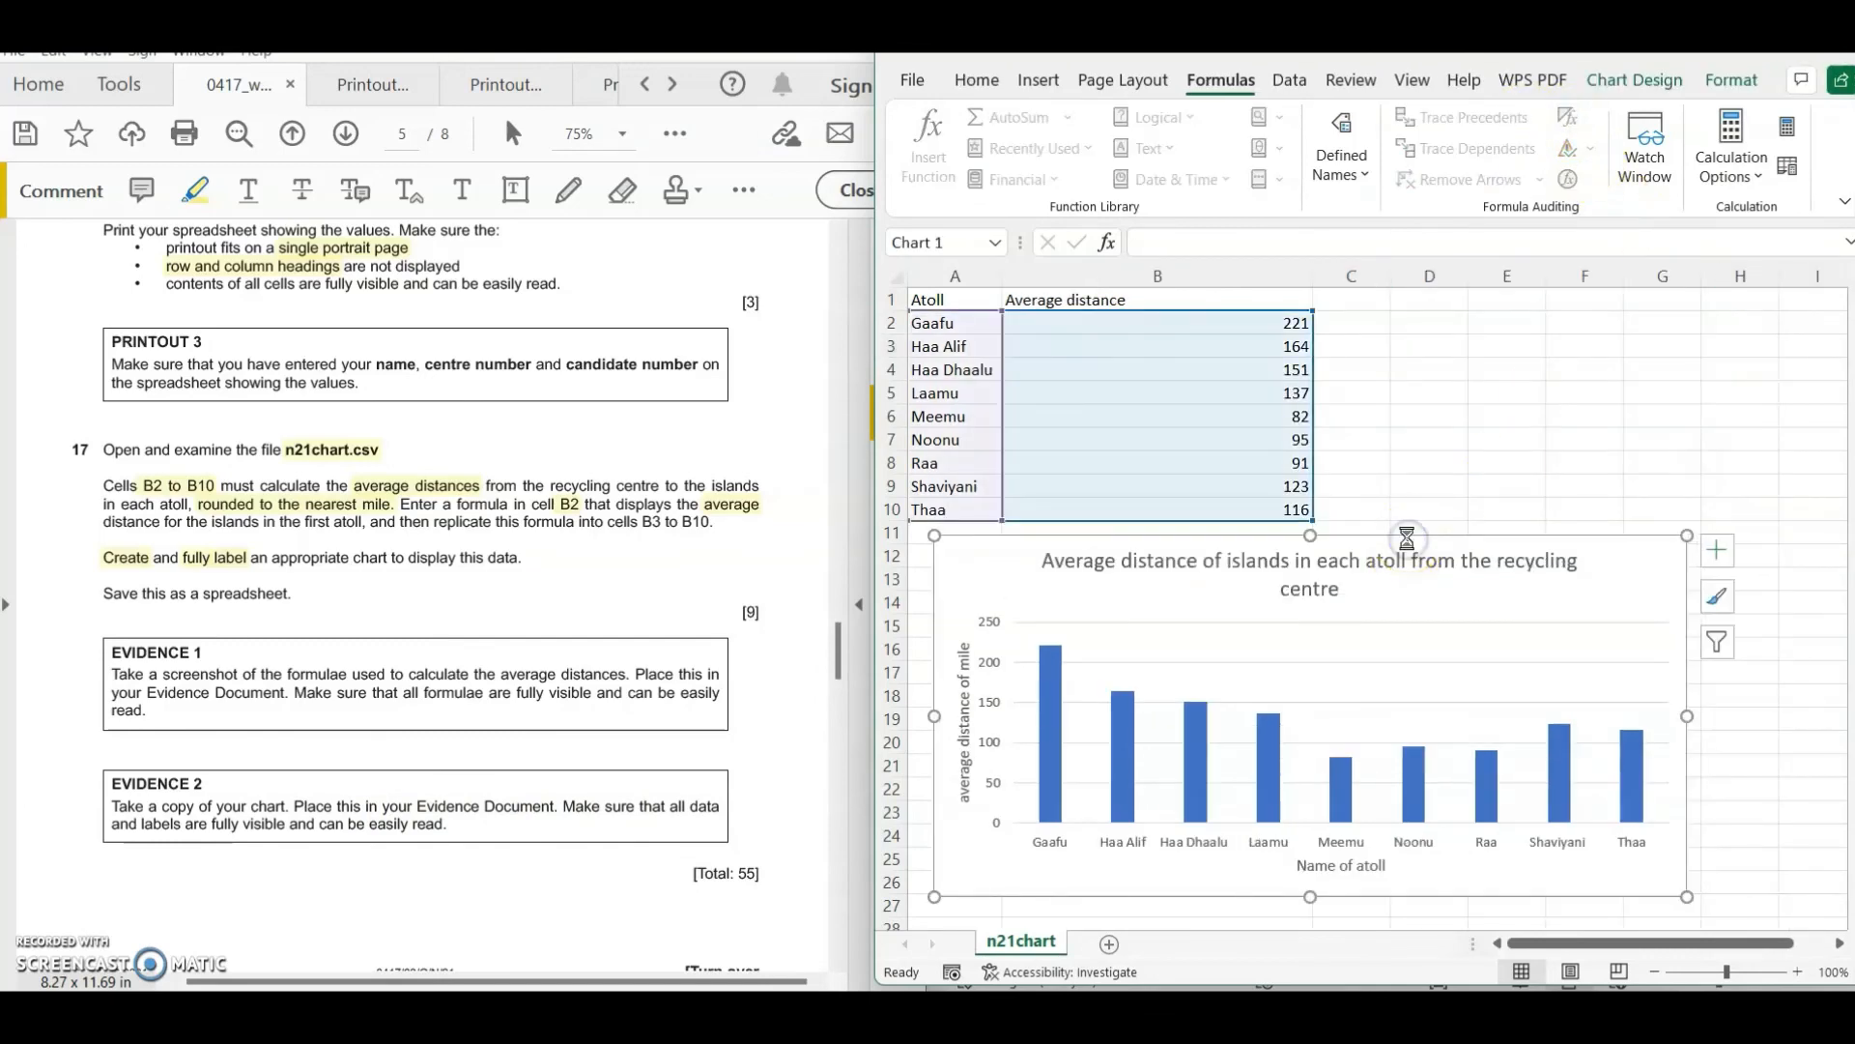
# - Switch to the Word evidence document, add the heading "Evidence 2:" below the screenshot, paste the chart under it, and maximize the window
pyautogui.click(1371, 807)
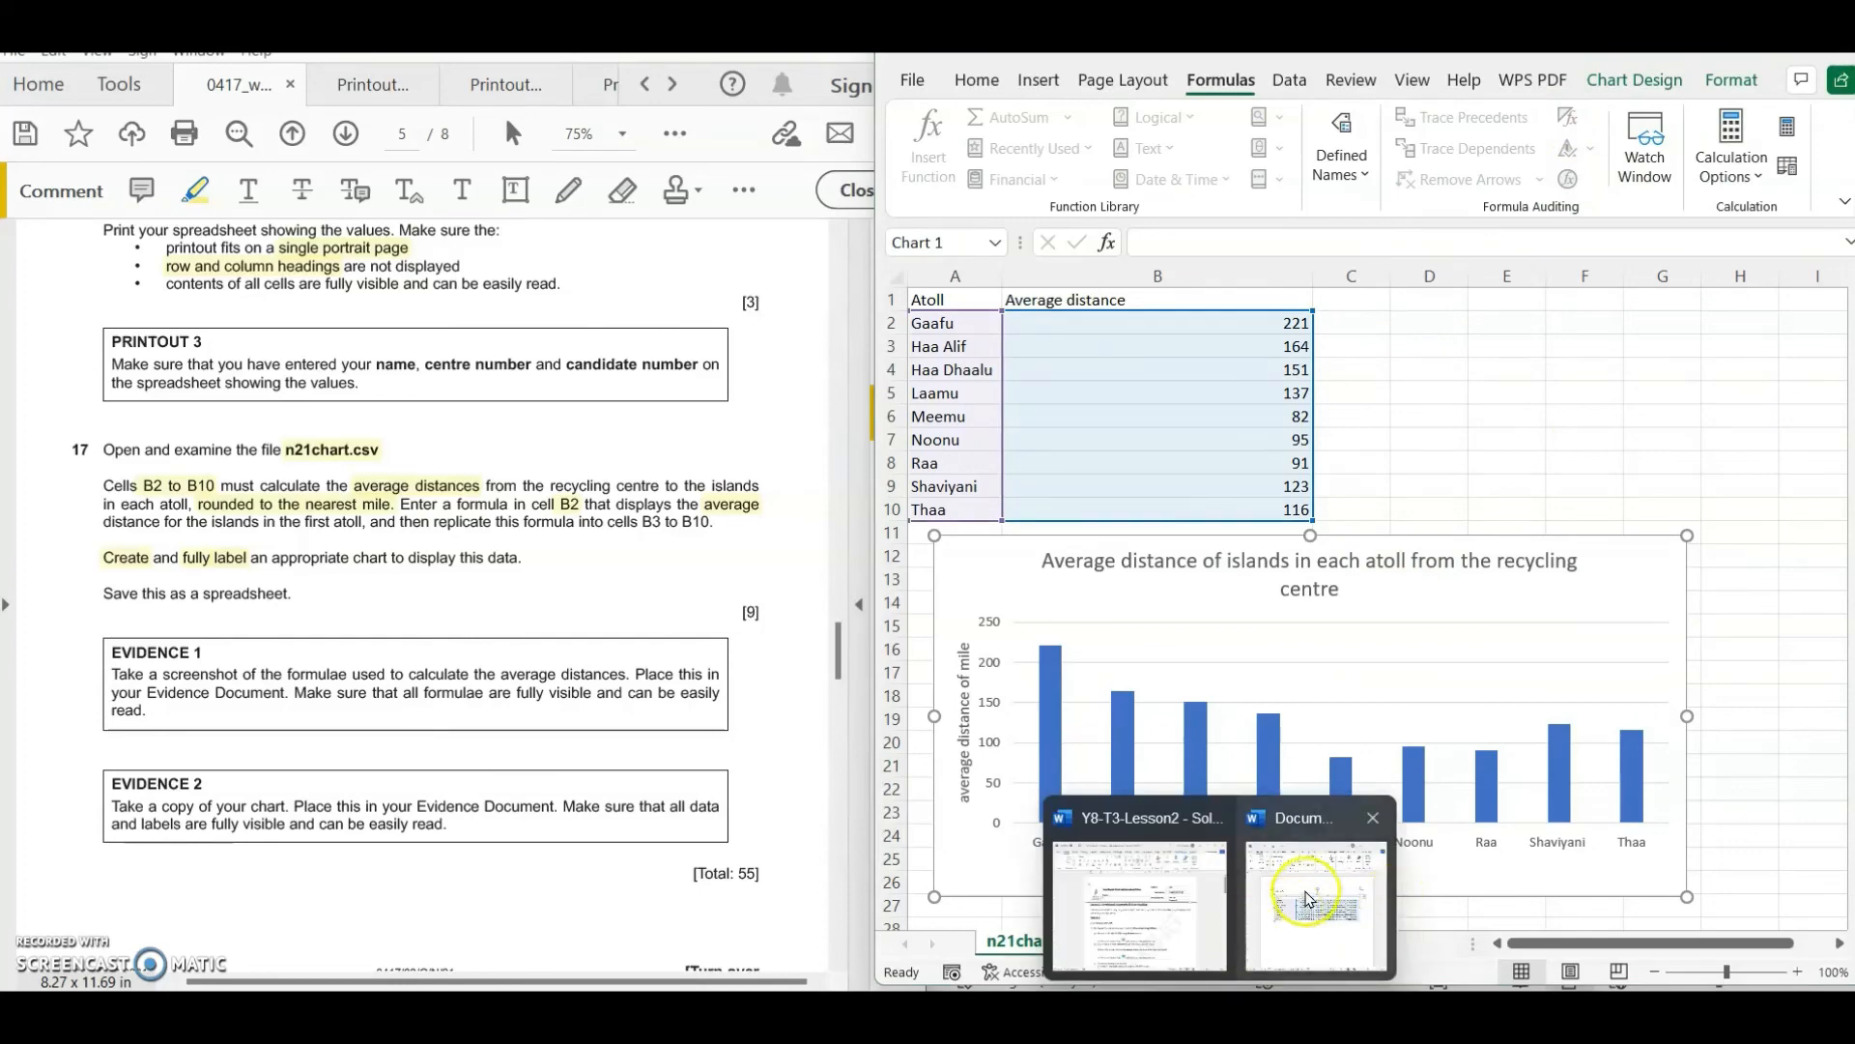
pyautogui.click(1303, 887)
pyautogui.click(1749, 661)
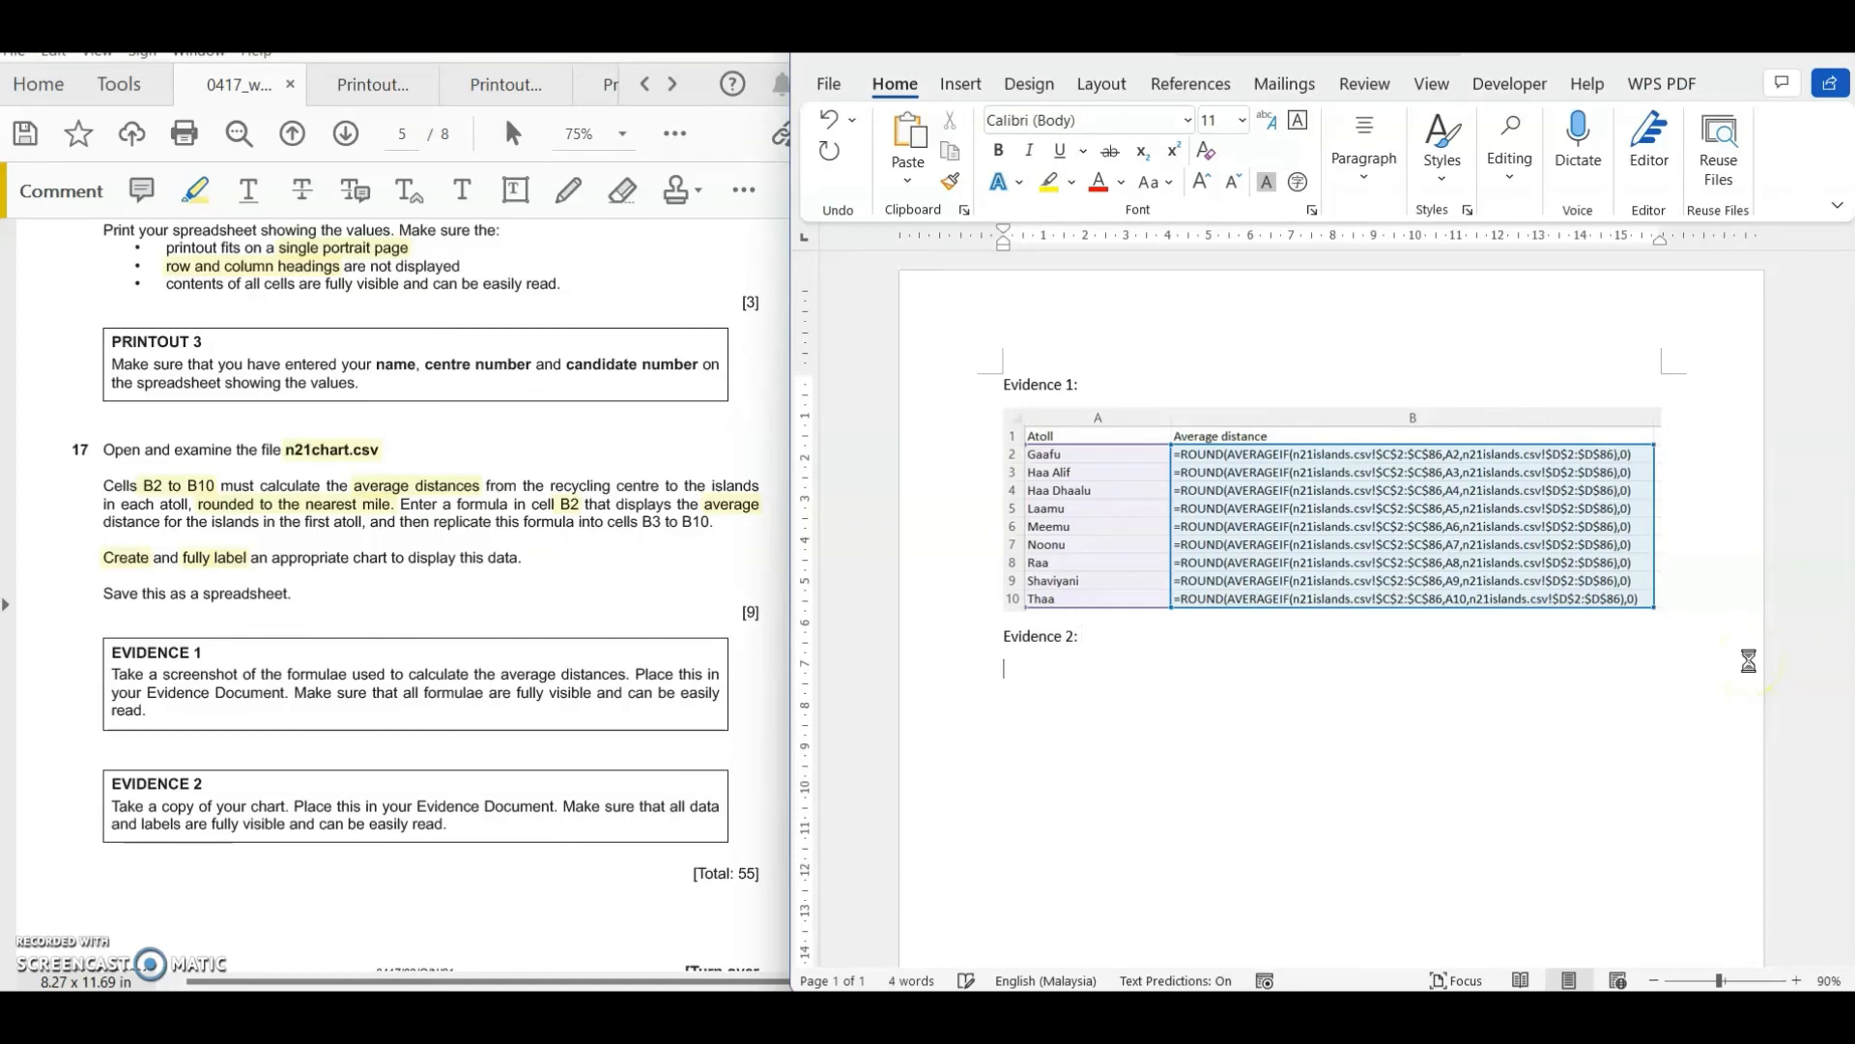
pyautogui.hotkey('ctrl', 'v')
pyautogui.press('super+Up')
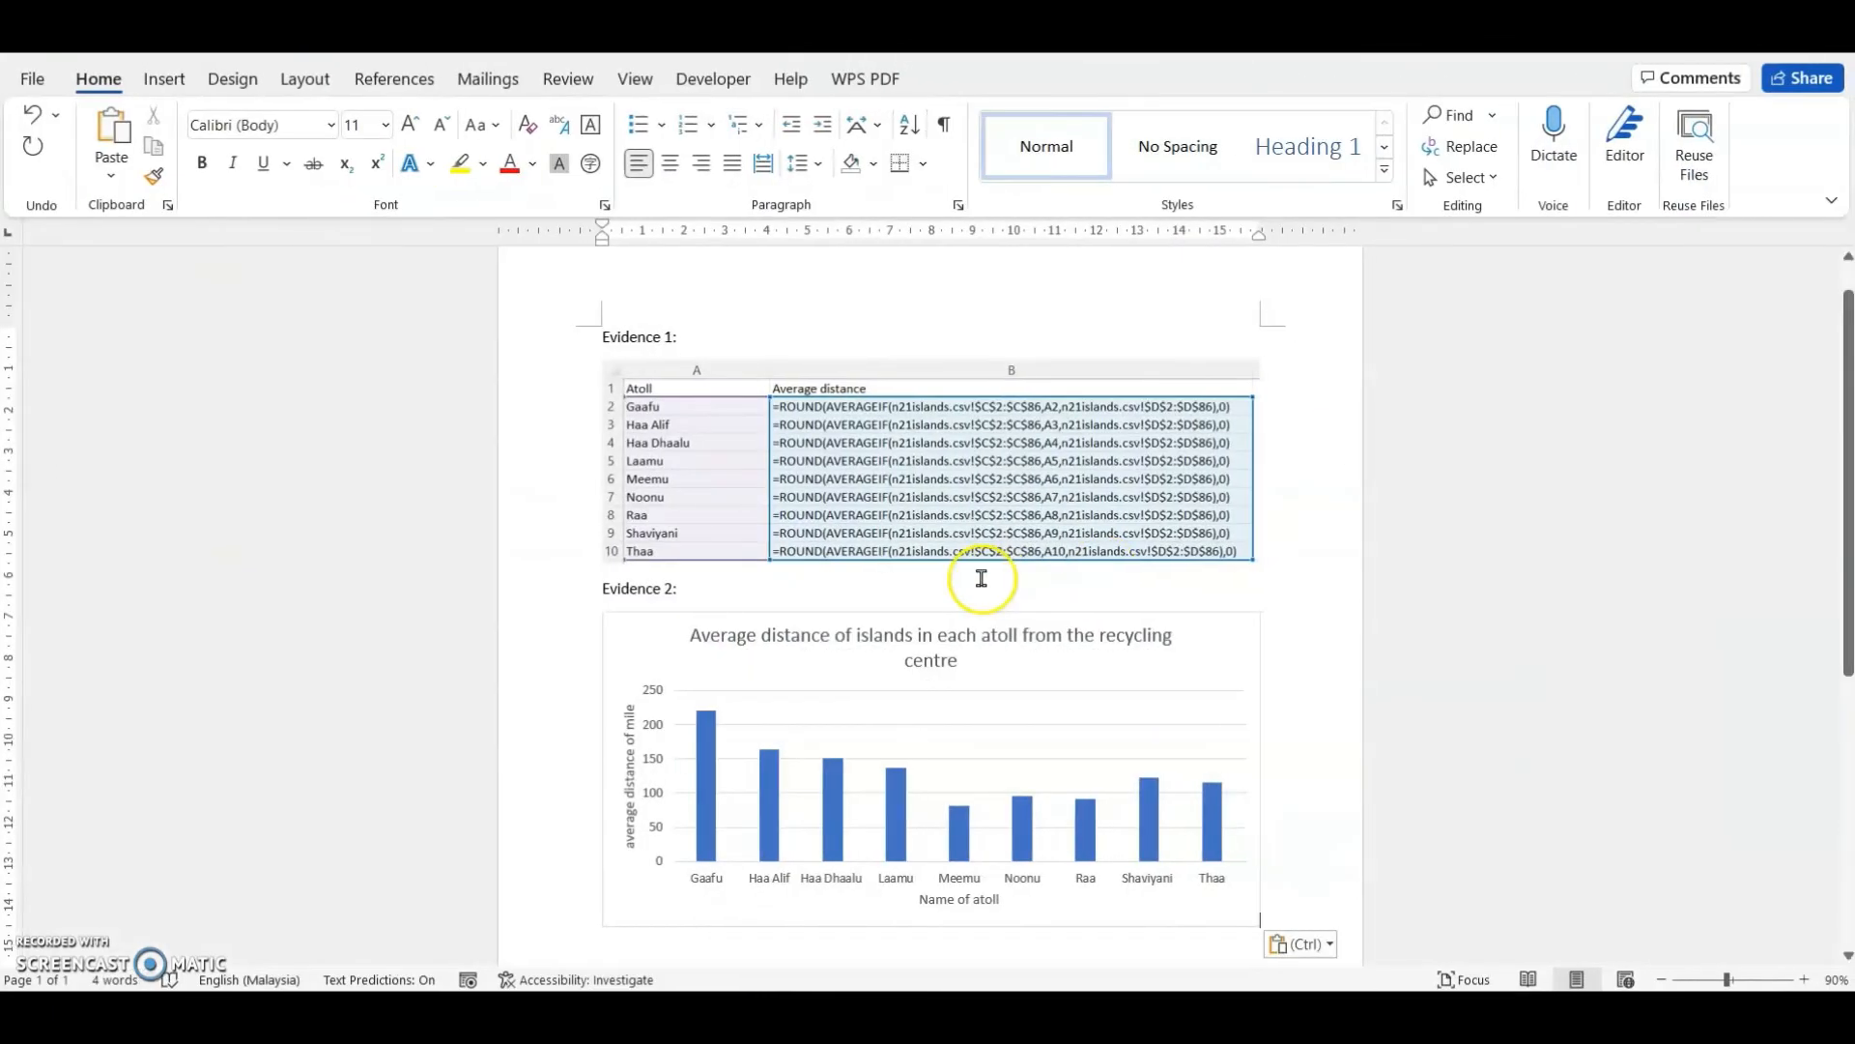
# - Enter "Candidate details" in the header of the evidence document and close the header
pyautogui.scroll(-2, 1114, 666)
pyautogui.scroll(3, 1114, 667)
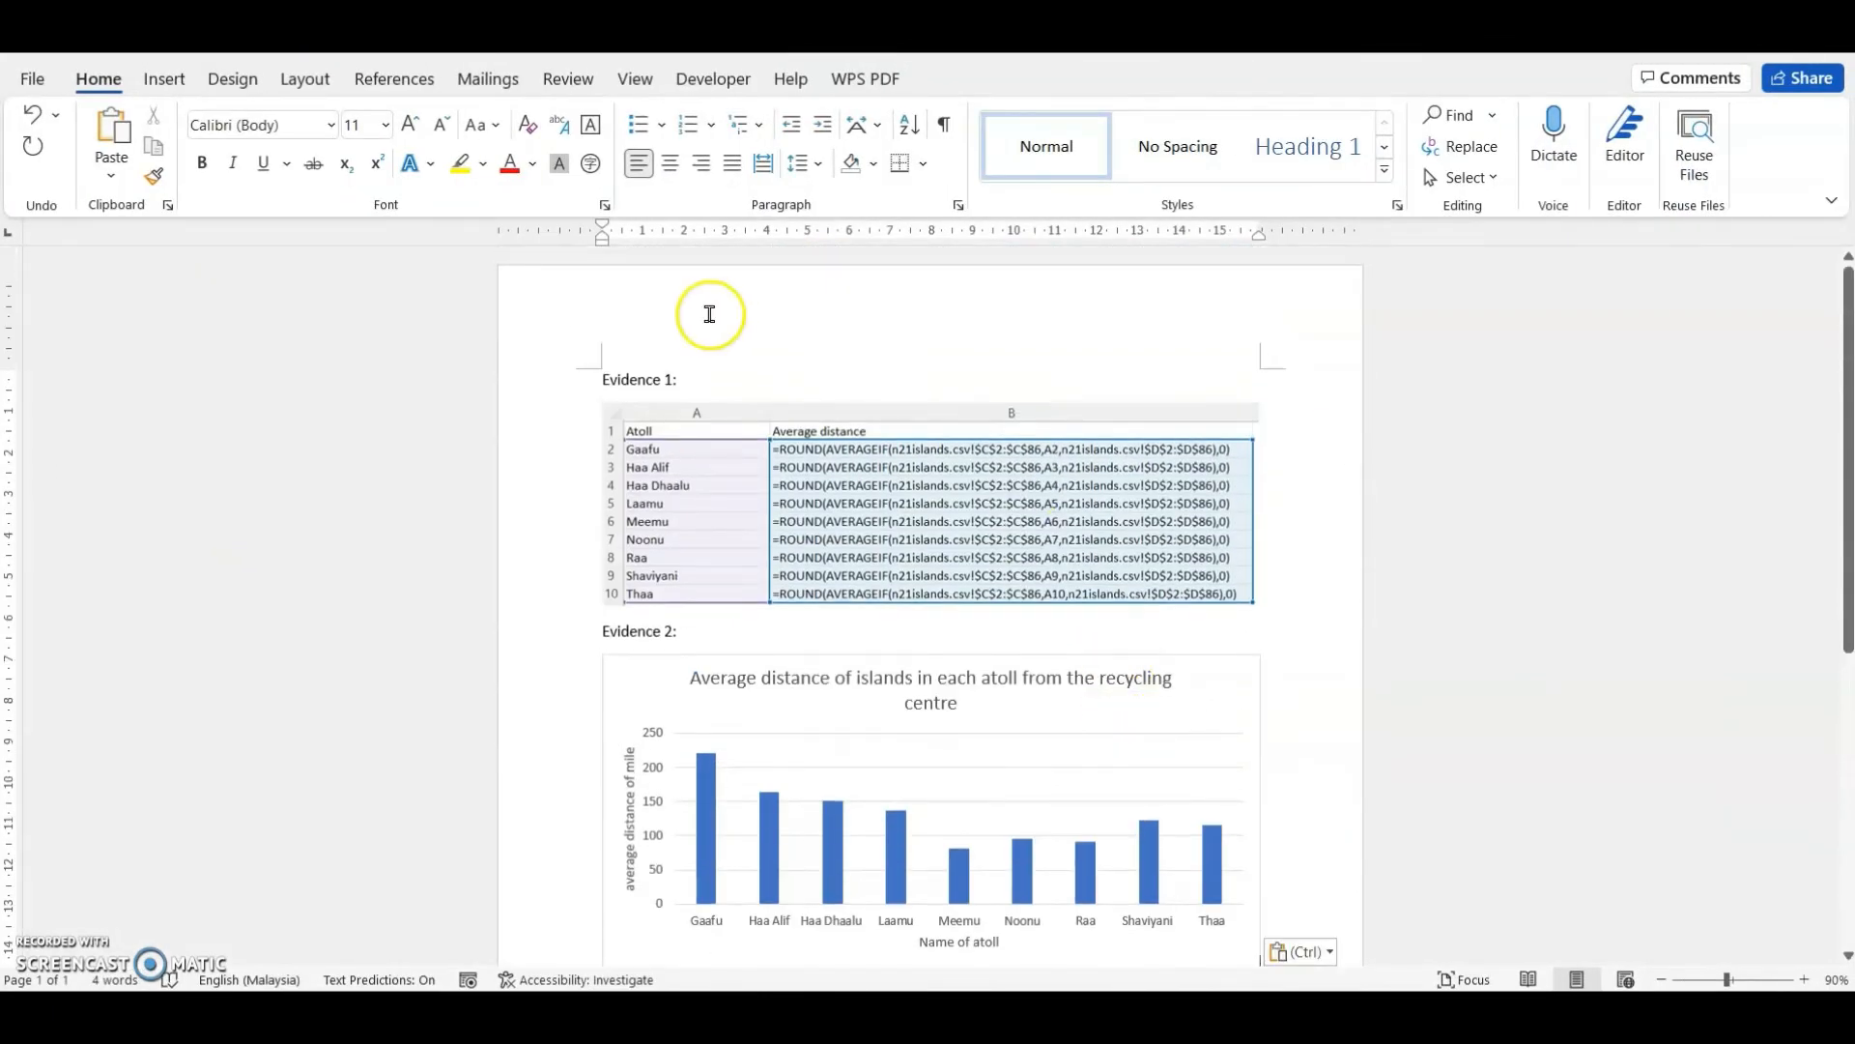
pyautogui.doubleClick(683, 311)
pyautogui.write('Candidate details')
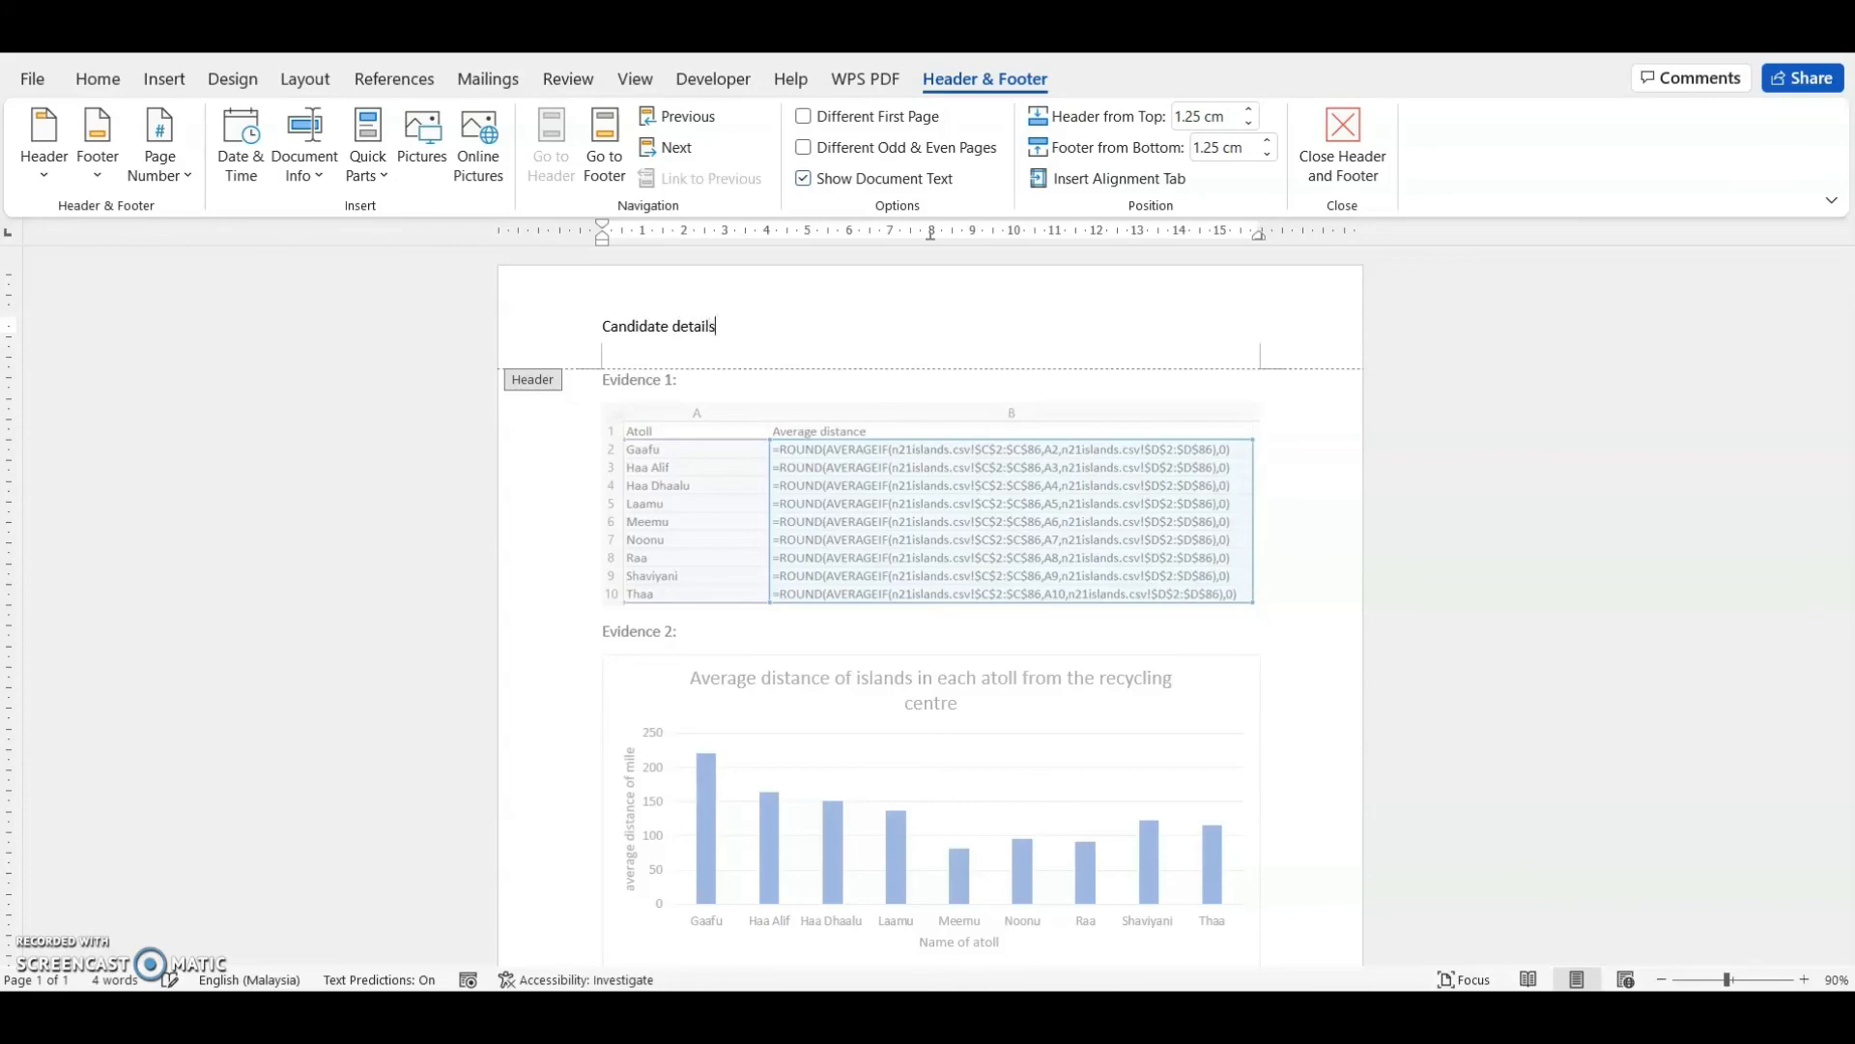
pyautogui.click(1353, 154)
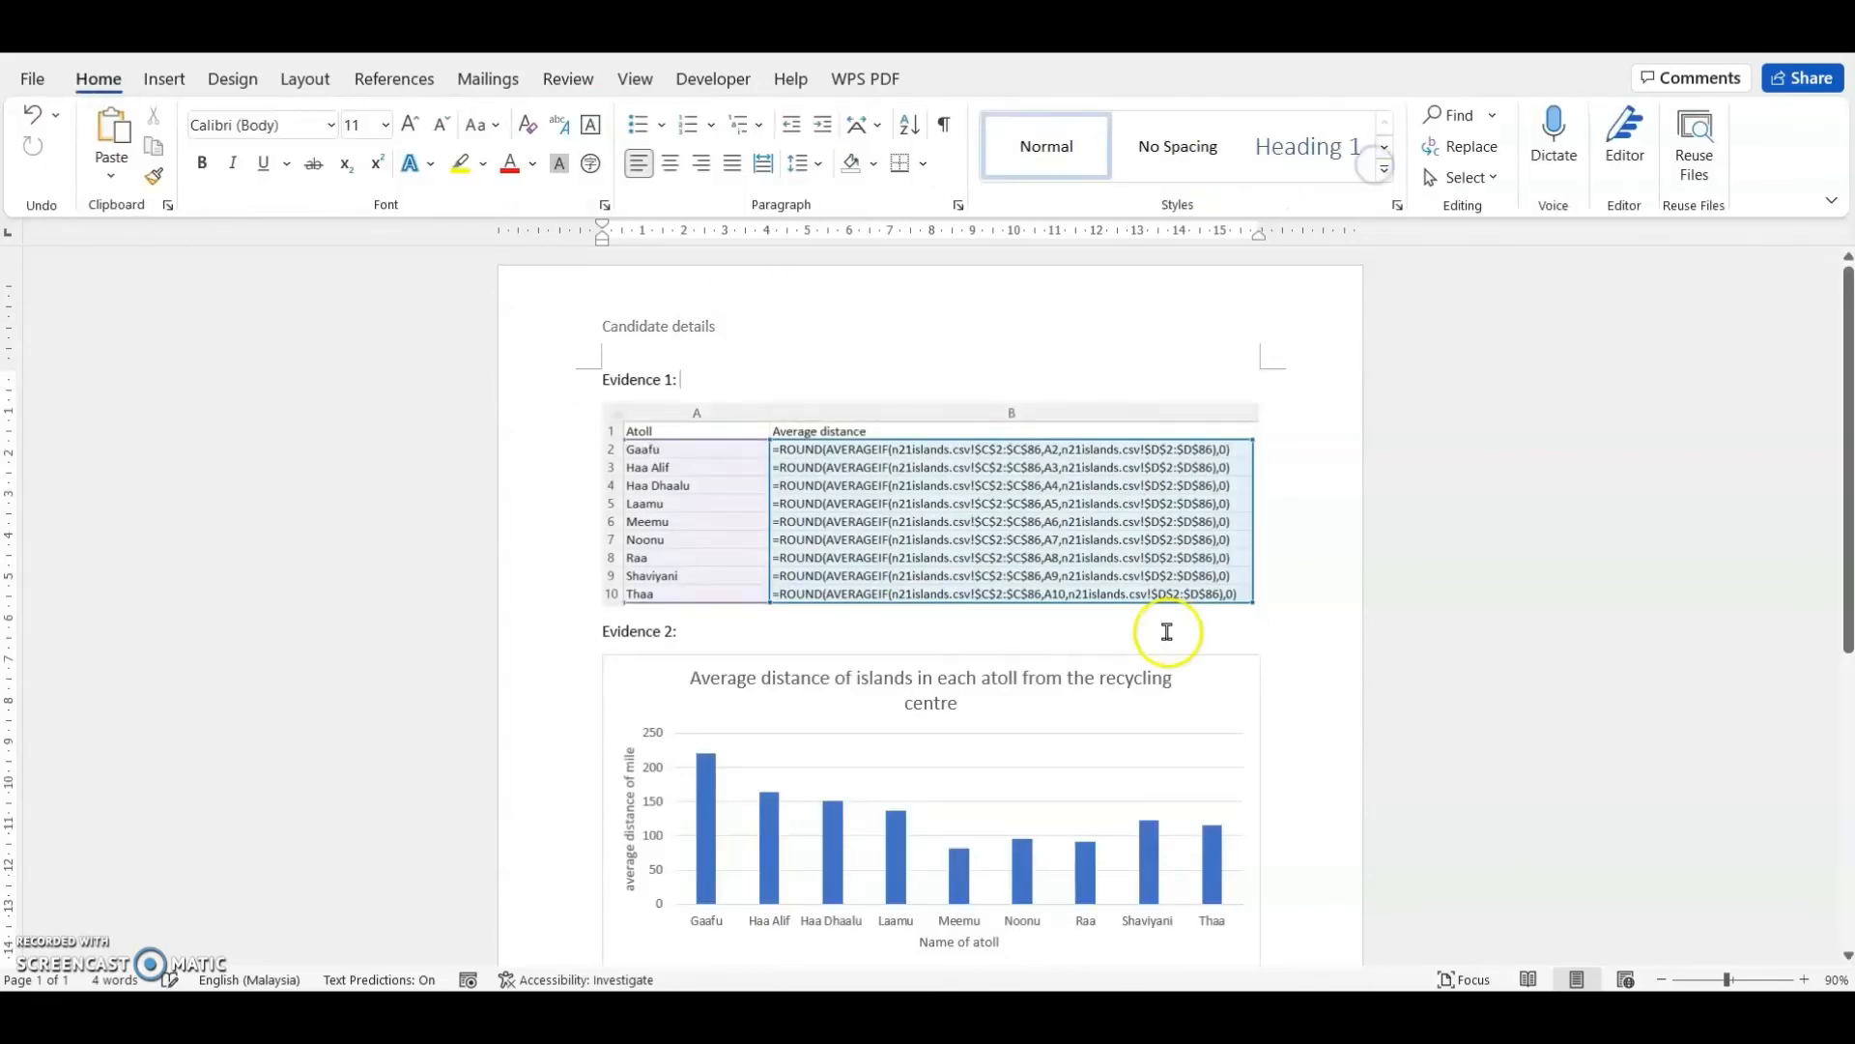
pyautogui.scroll(-1, 1172, 629)
# - Switch to the exam paper PDF and check the Evidence 1 and Evidence 2 requirements of question 17
pyautogui.moveTo(1169, 976)
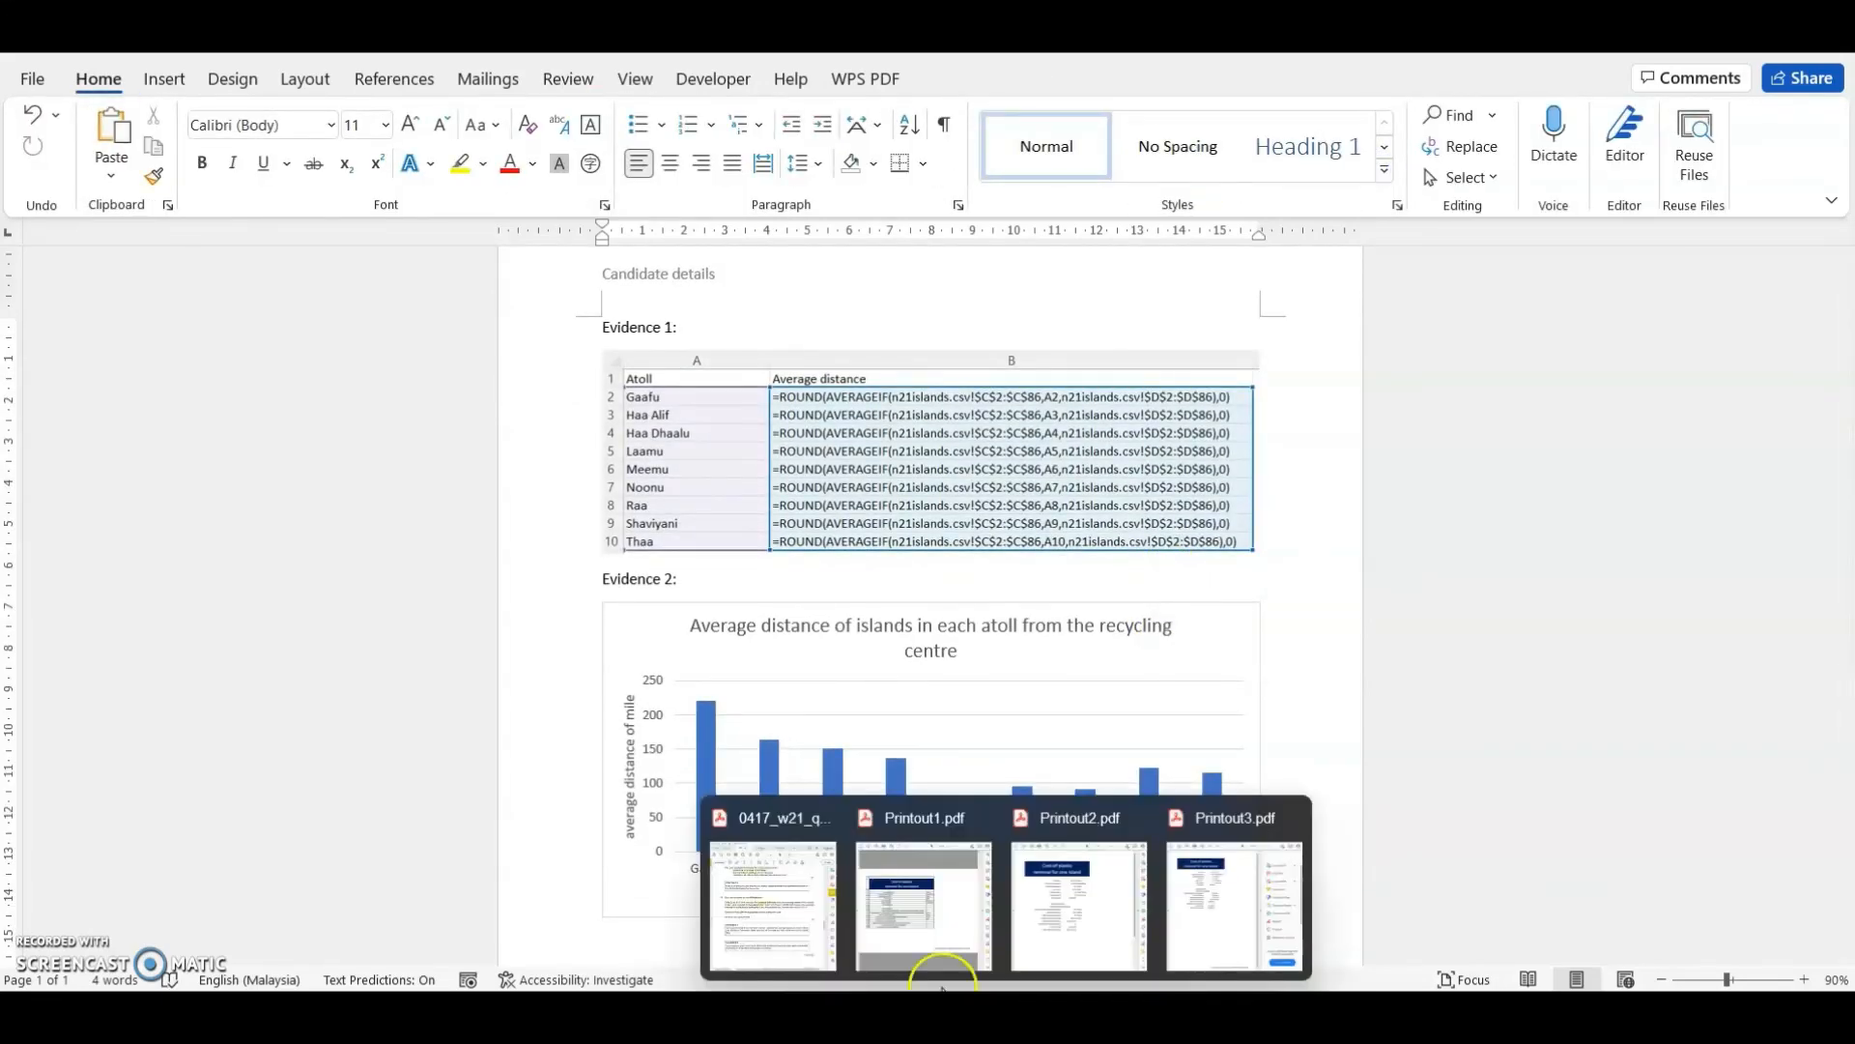
pyautogui.click(784, 904)
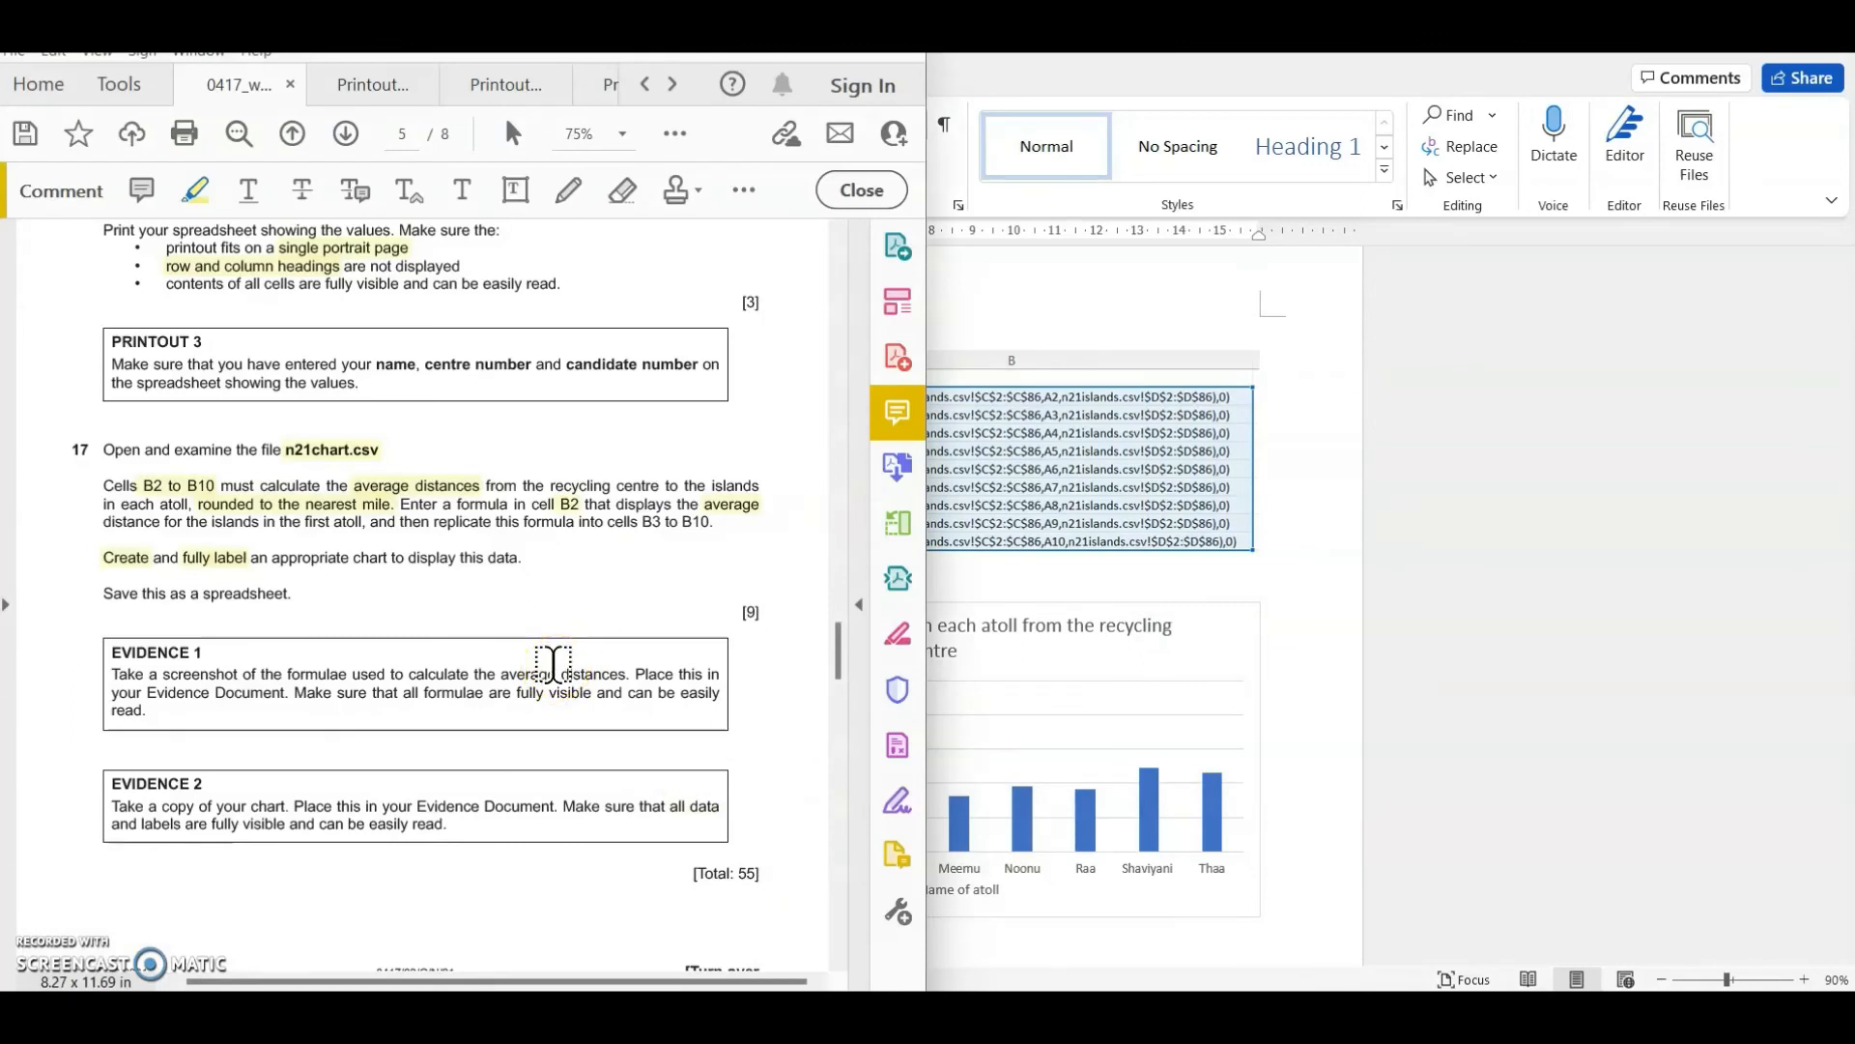
pyautogui.click(569, 654)
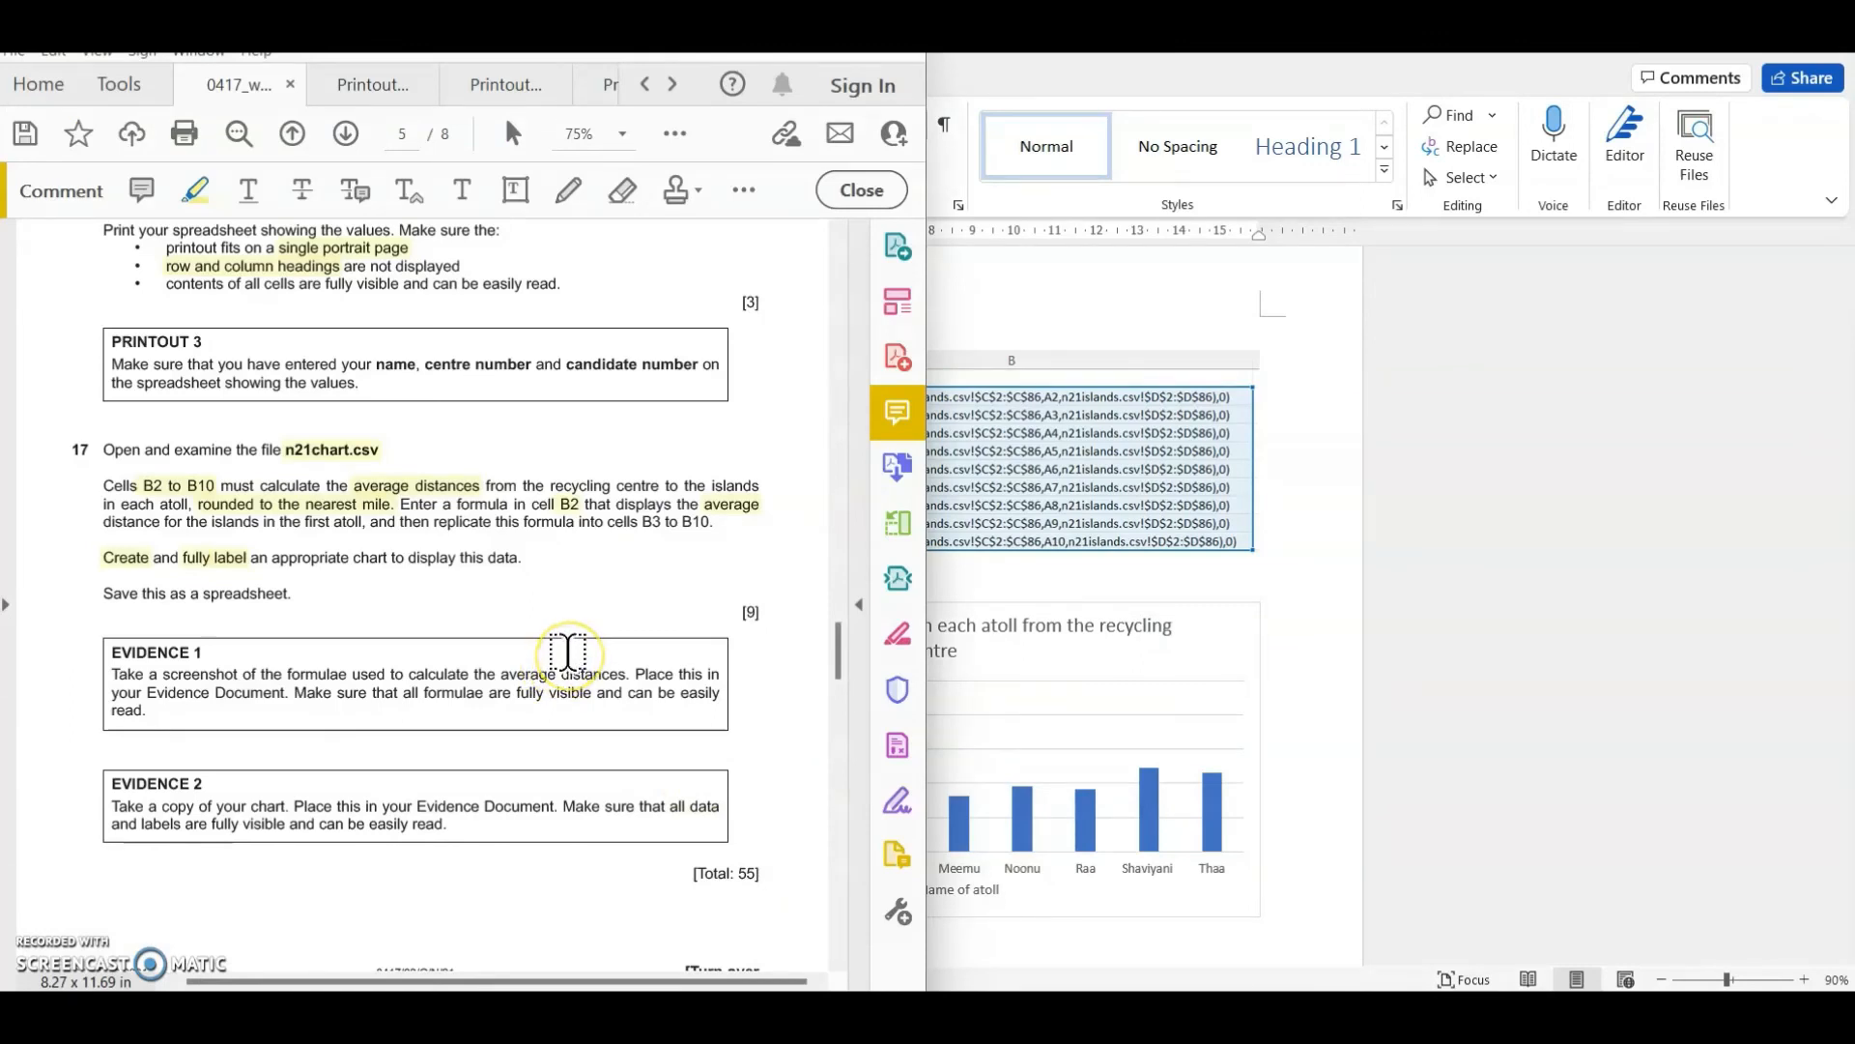